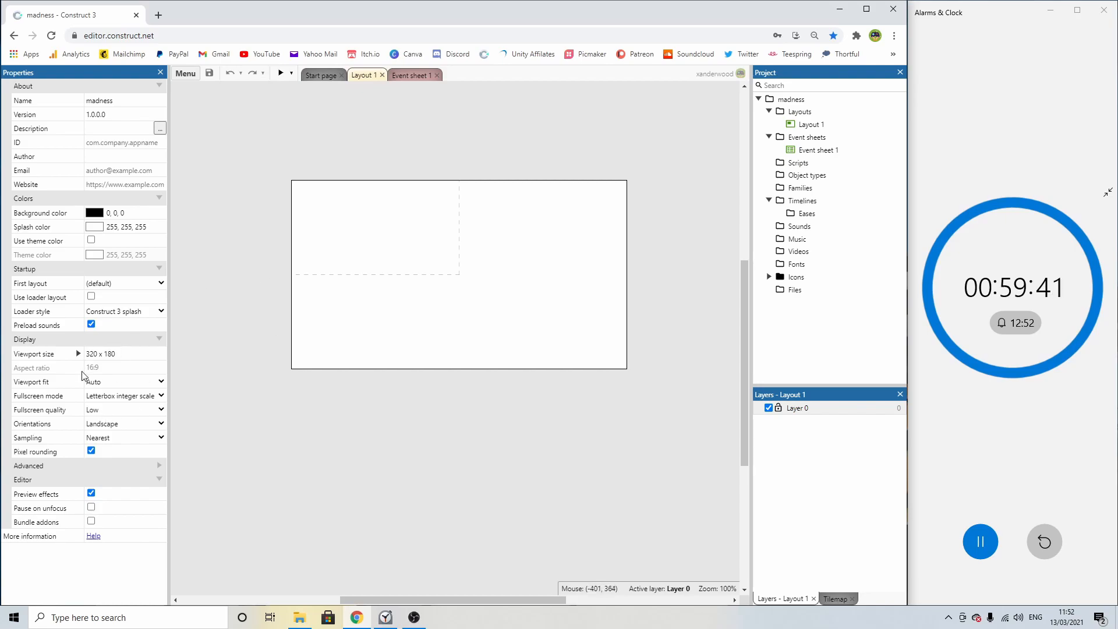
Set the size of Layout 1 to 320 x 180.
left_click(194, 436)
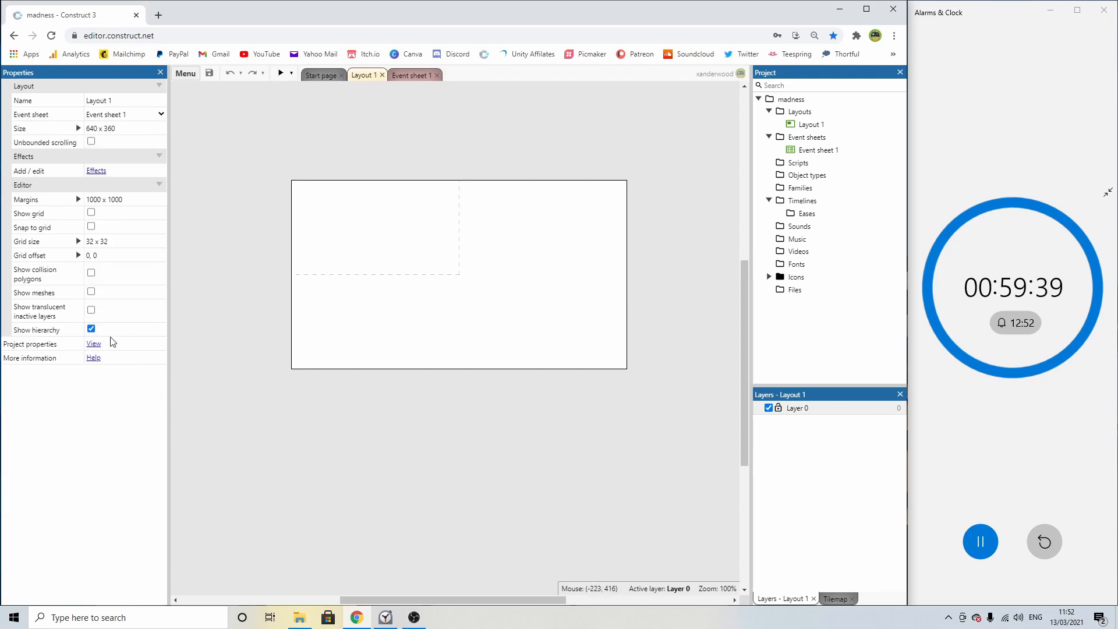
left_click(127, 131)
type("320")
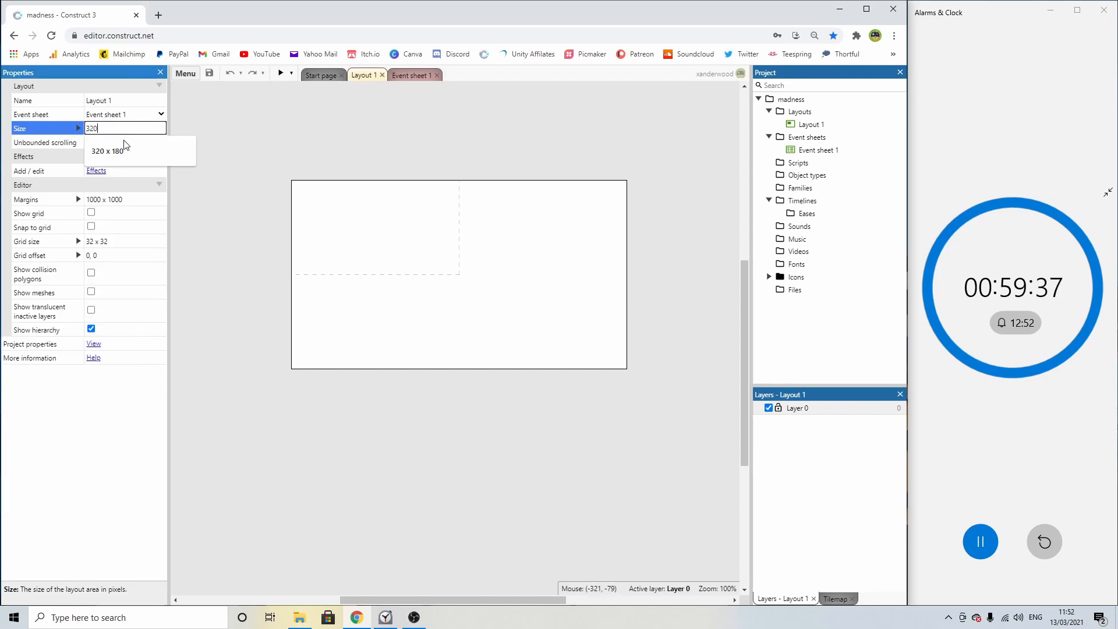
type(",1")
type("80")
left_click(124, 144)
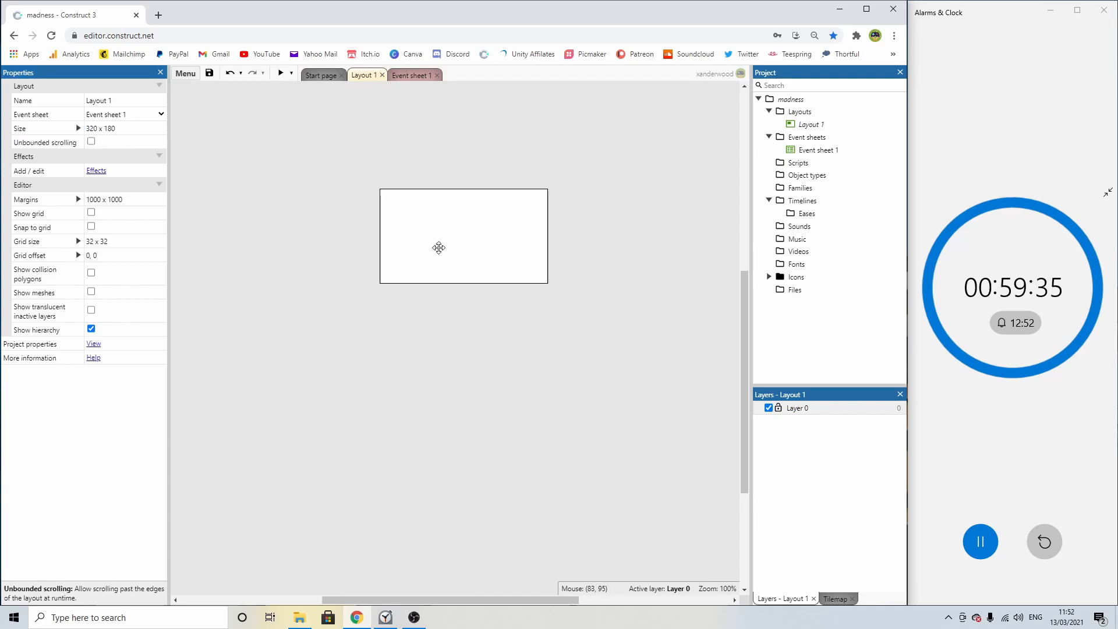
scroll(501, 268, "up", 5, "ctrl")
scroll(510, 275, "down", 3, "ctrl")
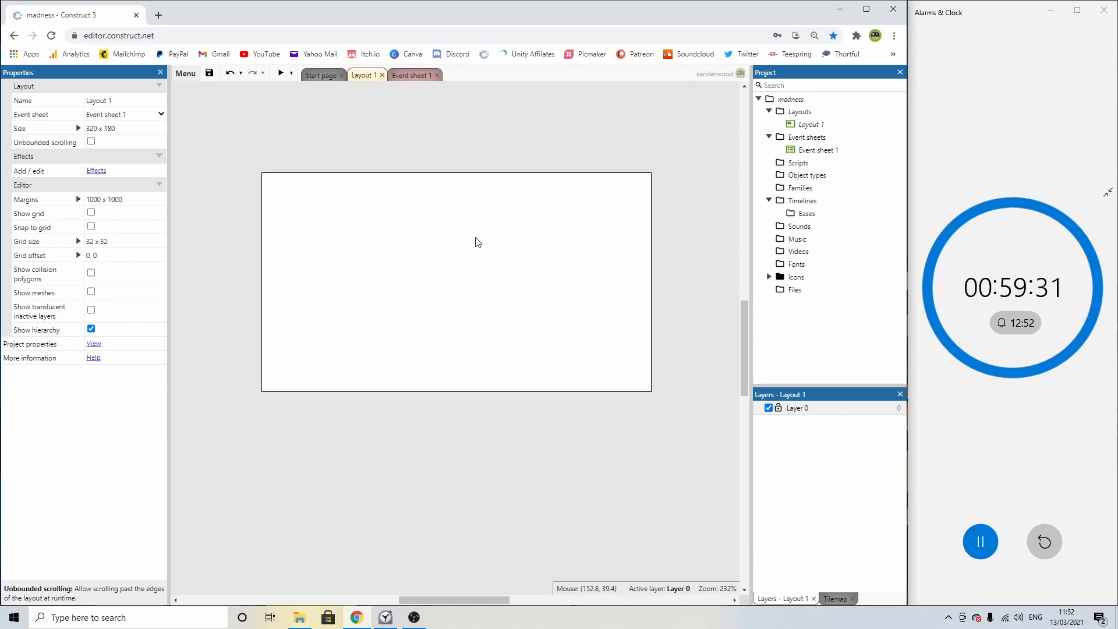
Insert a new Sprite object in the upper-left area of the layout.
double_click(404, 153)
scroll(470, 312, "down", 5)
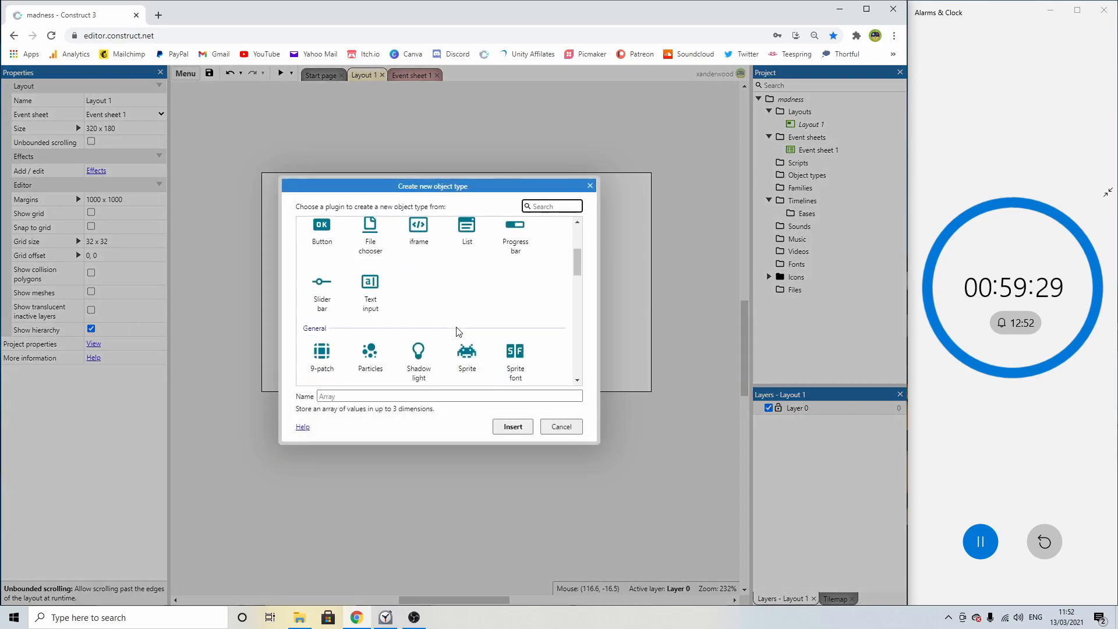
scroll(457, 326, "down", 2)
scroll(477, 245, "up", 1)
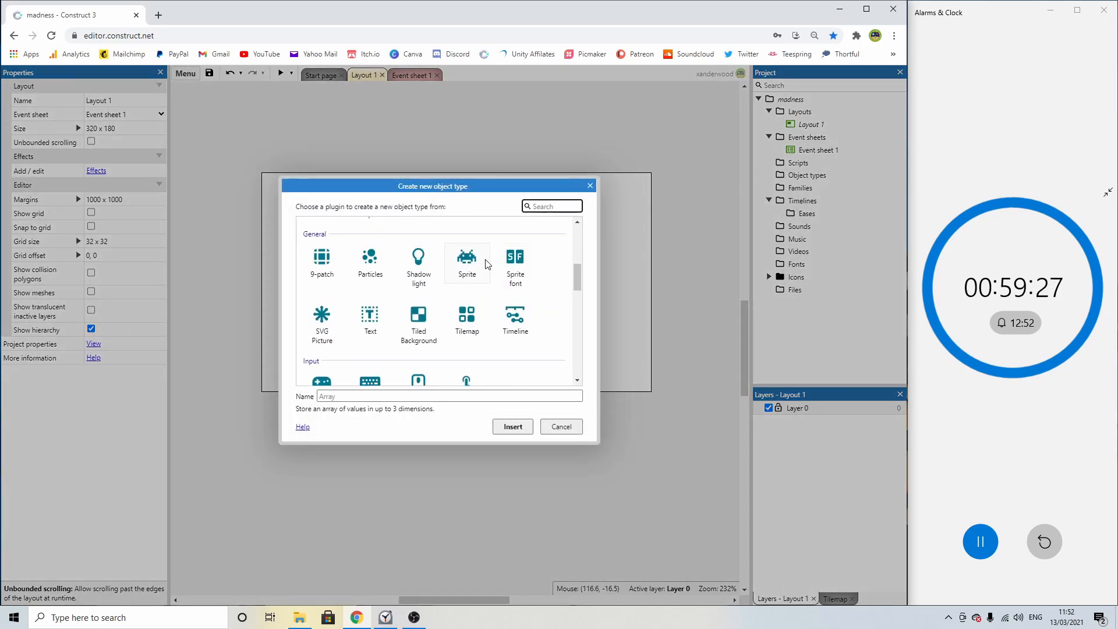
double_click(485, 260)
left_click(378, 251)
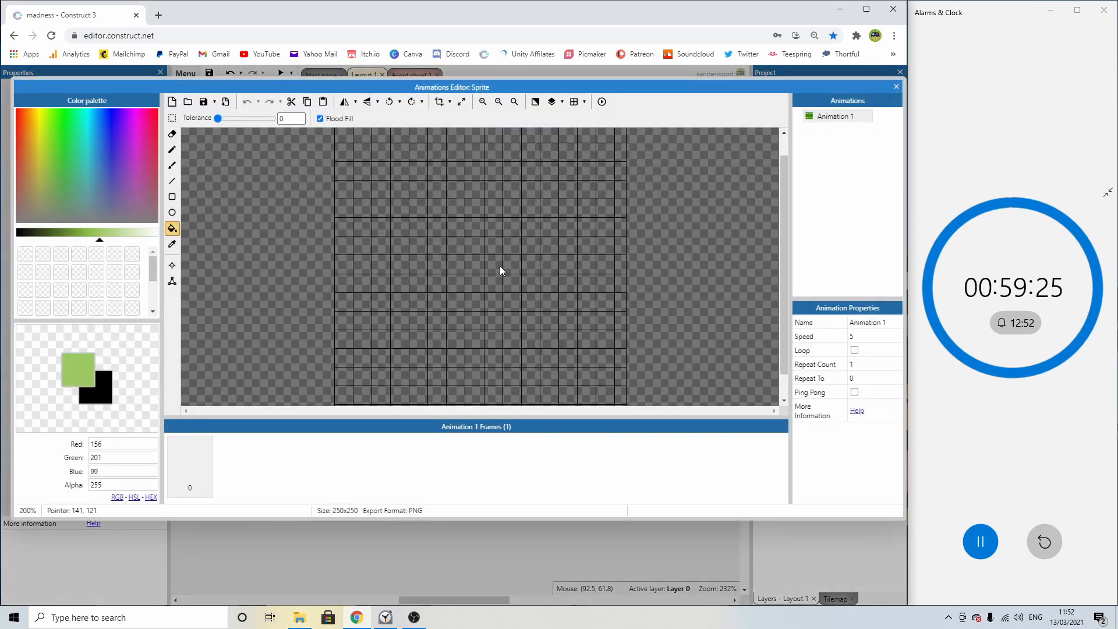
Resize the sprite's image canvas to 16 x 16 pixels.
scroll(499, 264, "down", 6)
scroll(491, 268, "up", 4)
scroll(488, 267, "down", 2)
left_click(467, 105)
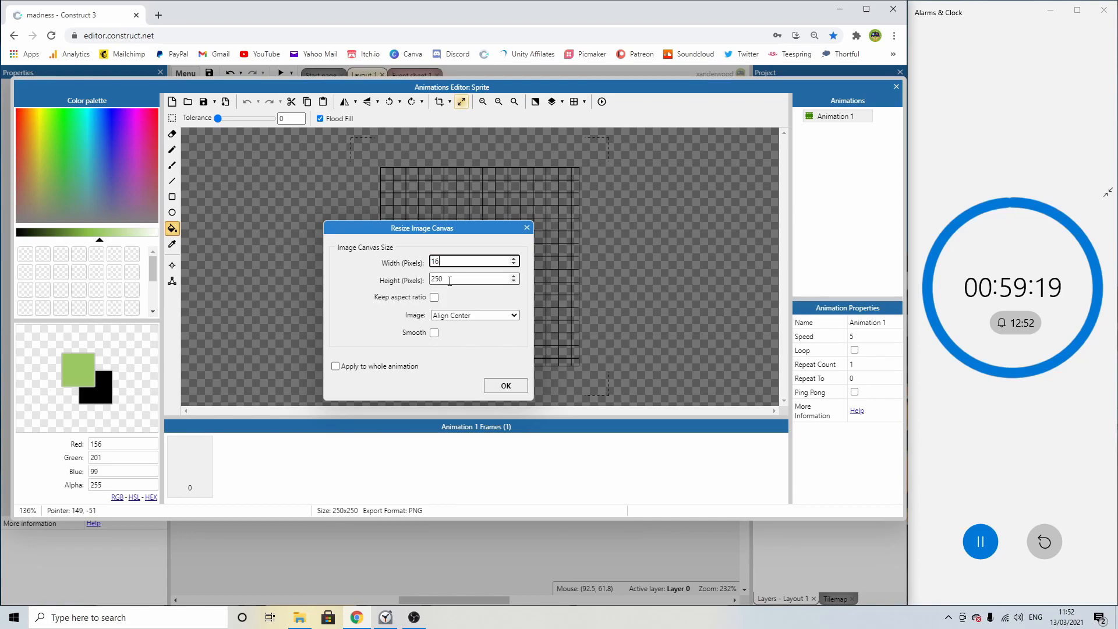
left_click(453, 279)
type("16")
key("Return")
Fill the whole sprite canvas with the current green and close the Animations Editor.
scroll(477, 264, "up", 5)
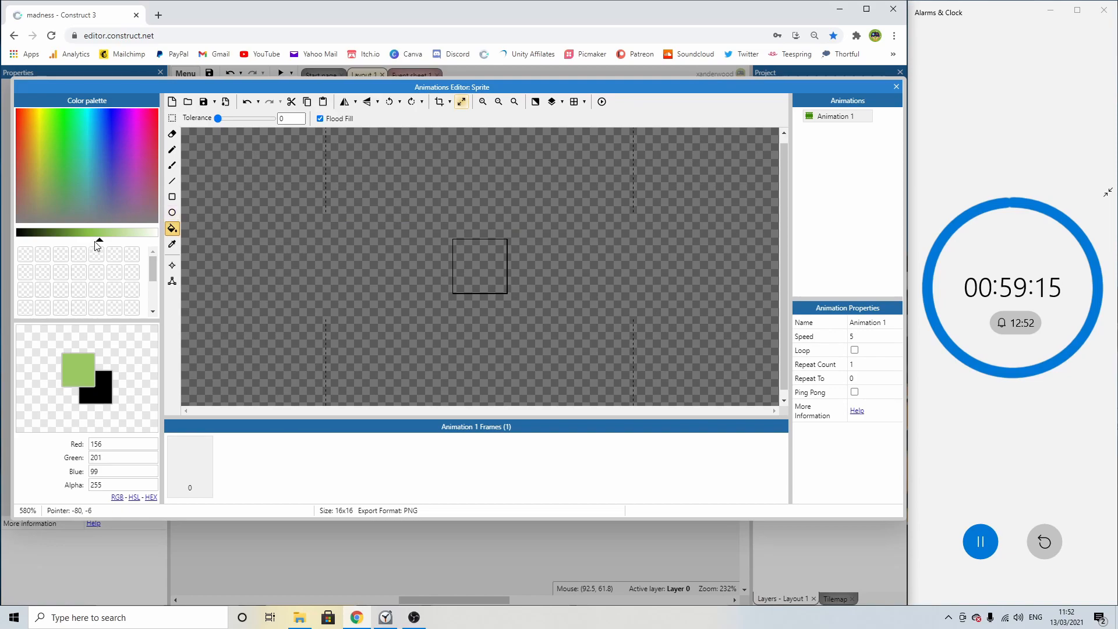
left_click(490, 256)
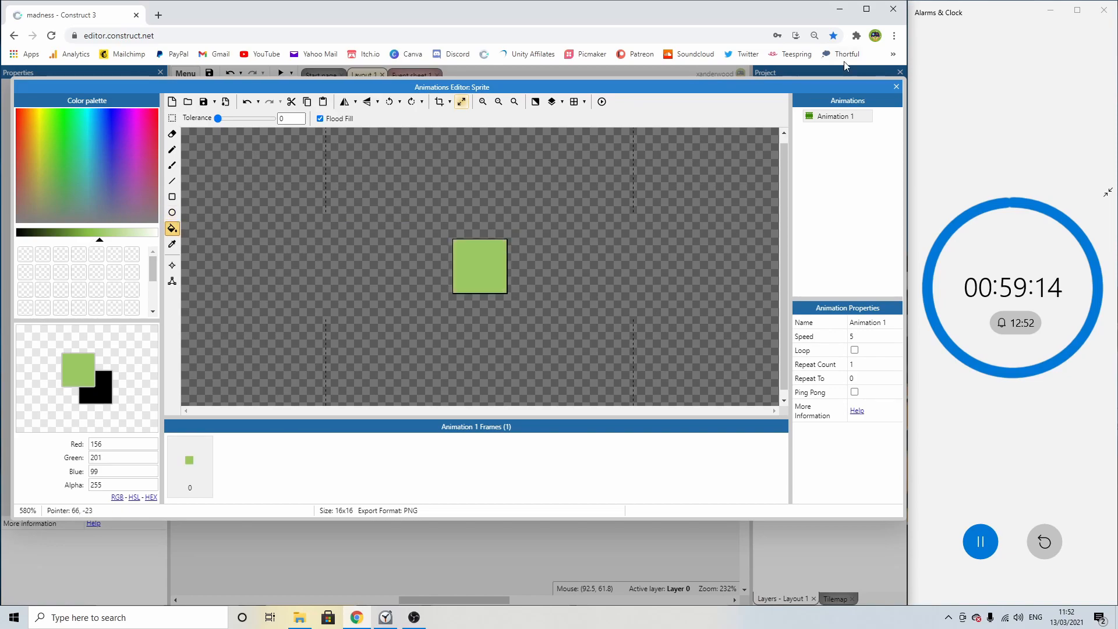
left_click(897, 86)
Move the green square to the lower-left part of the layout, at about 36, 121.
scroll(408, 279, "up", 2, "ctrl")
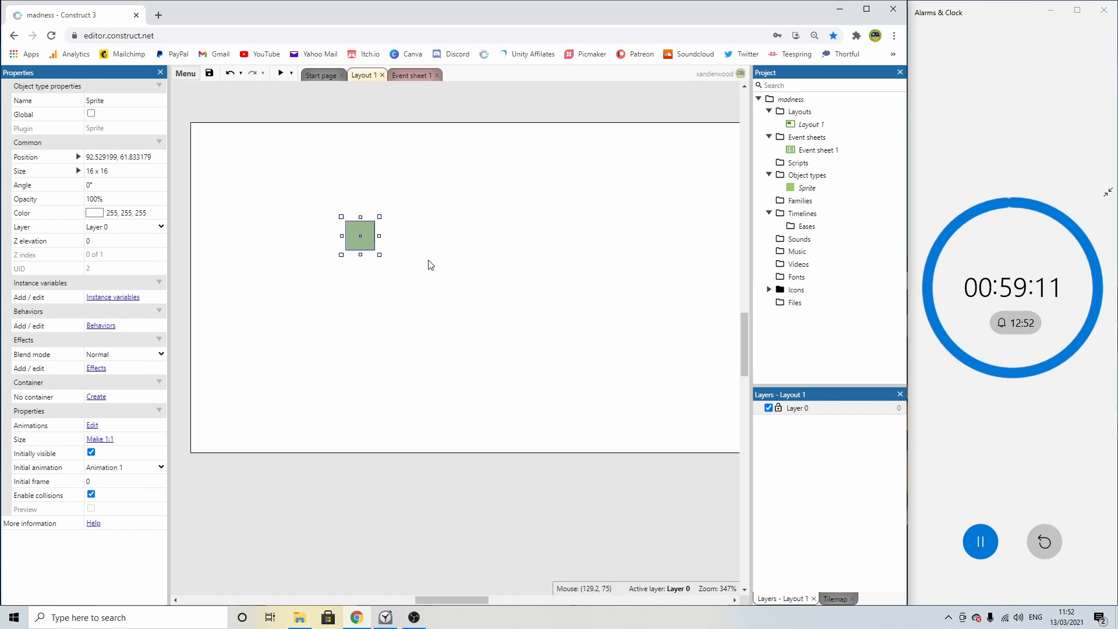
scroll(429, 263, "down", 3, "ctrl")
scroll(379, 249, "up", 1, "ctrl")
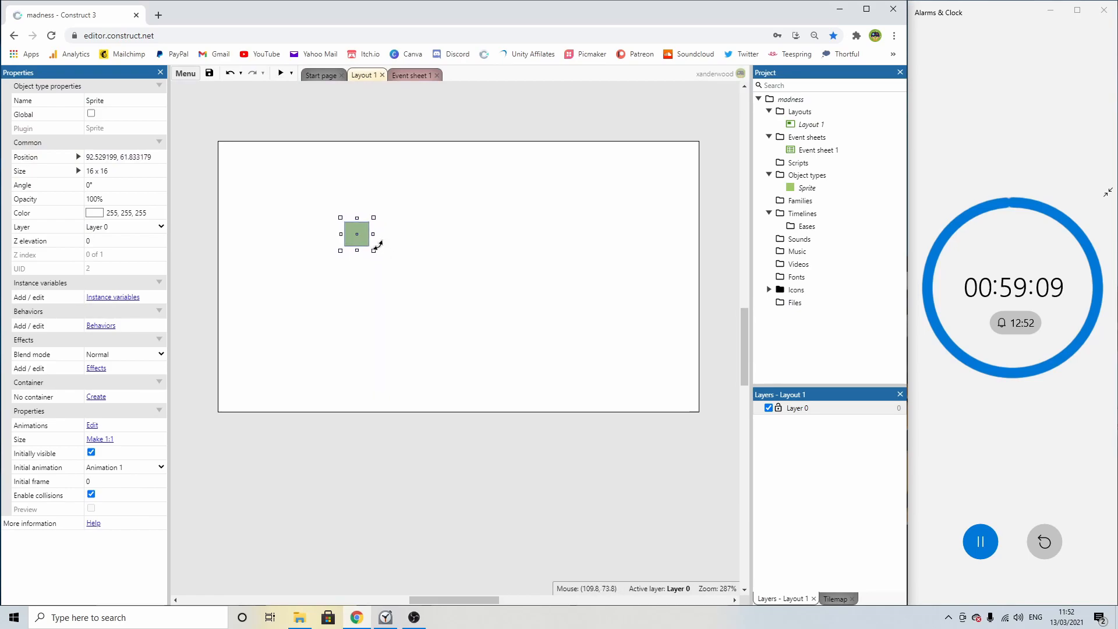
left_click_drag(360, 244, 275, 334)
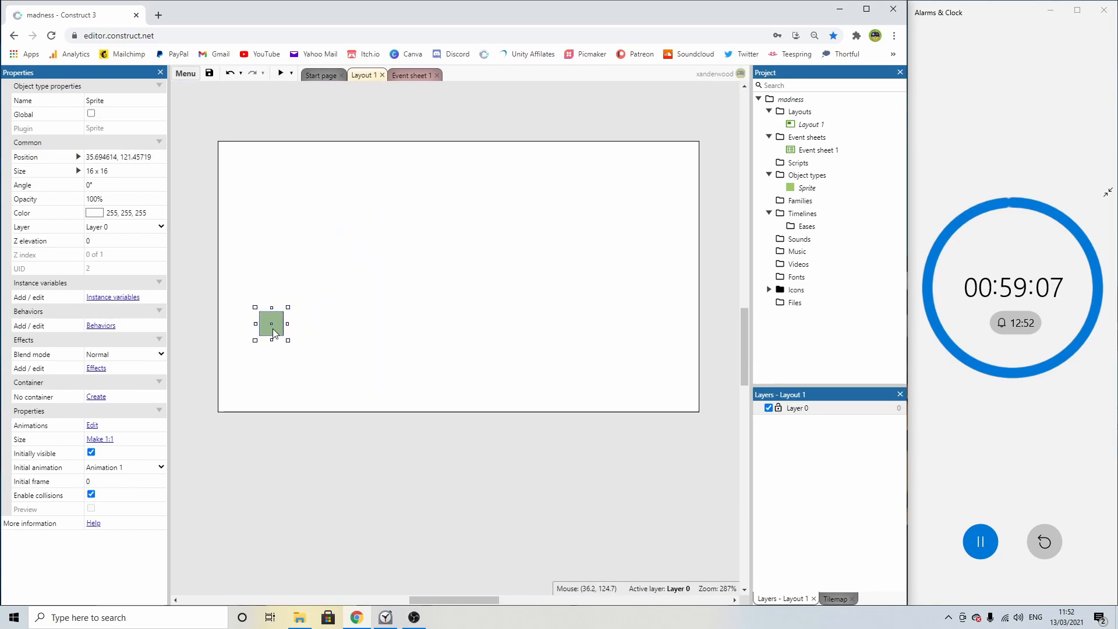
Add the Physics behavior to the green square sprite.
left_click(101, 326)
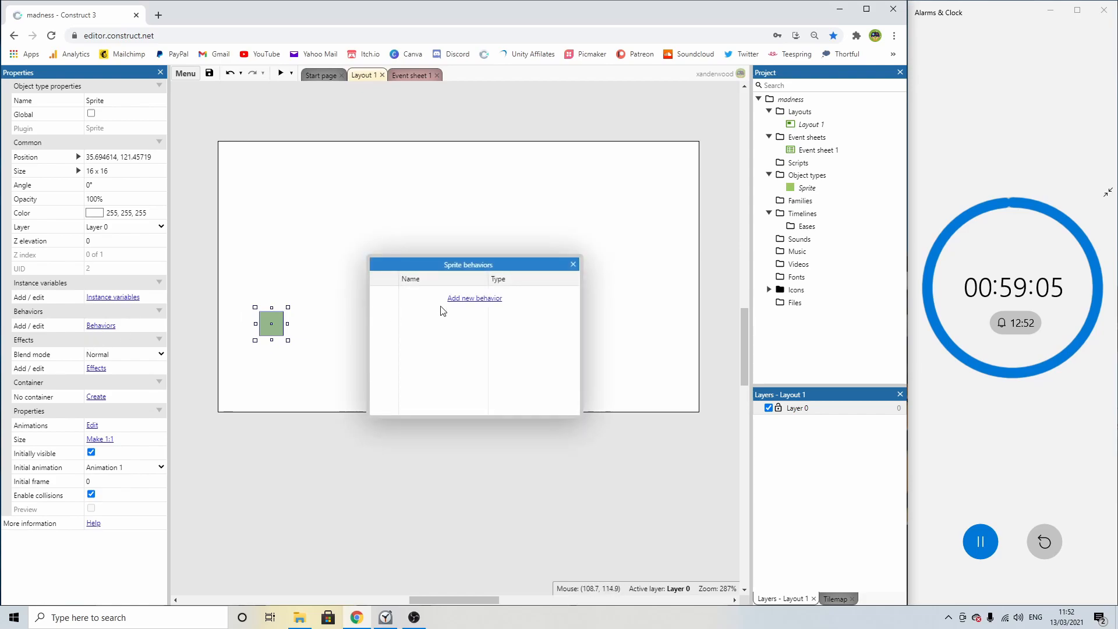
left_click(473, 300)
scroll(443, 349, "down", 3)
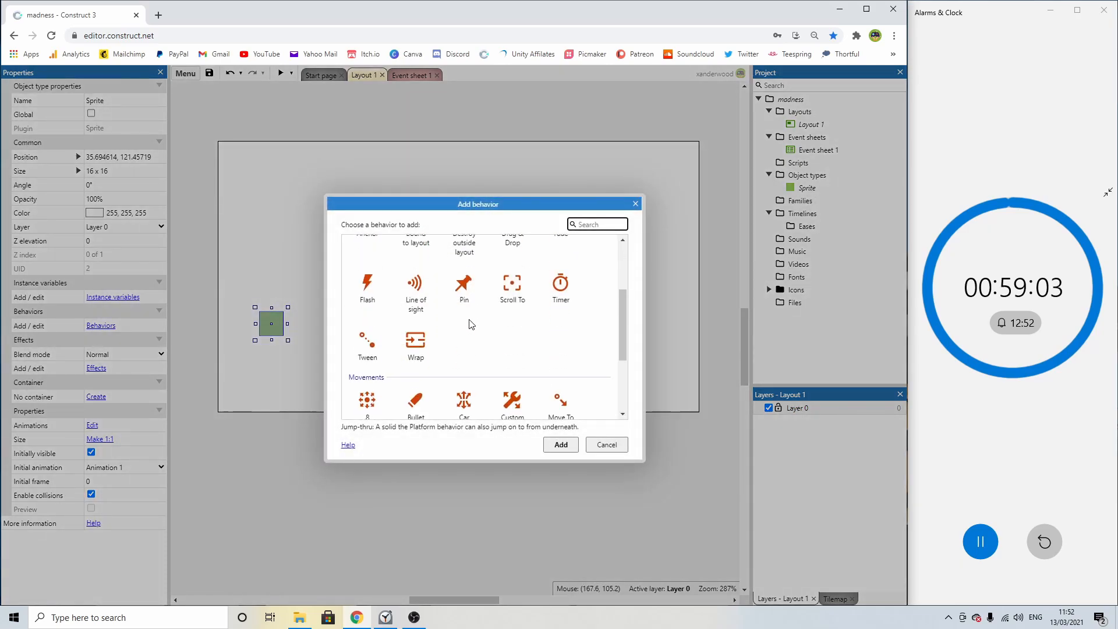
scroll(432, 371, "down", 1)
double_click(466, 346)
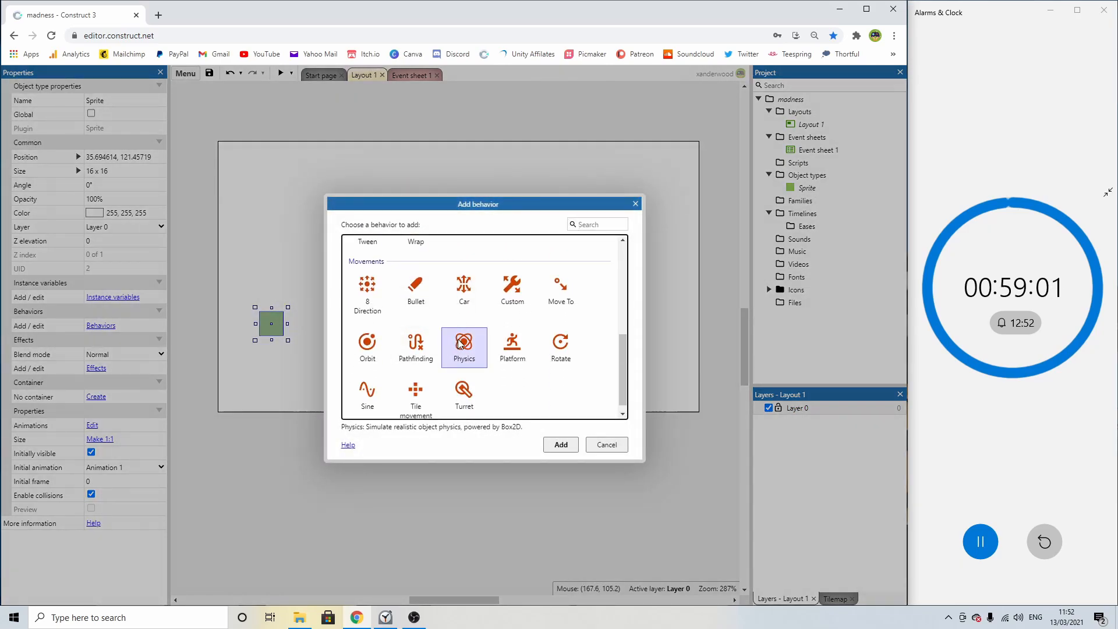
left_click(573, 265)
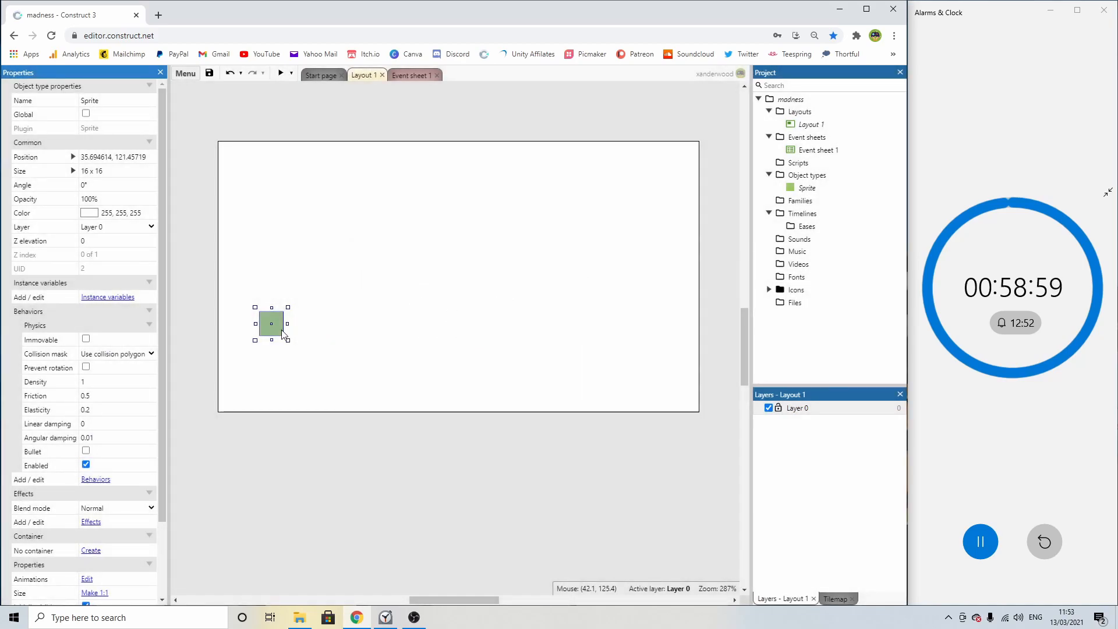
Stretch the green sprite into a ground block about 180 wide and 51 high in the layout's lower-left corner.
left_click_drag(285, 326, 501, 325)
left_click_drag(379, 341, 372, 389)
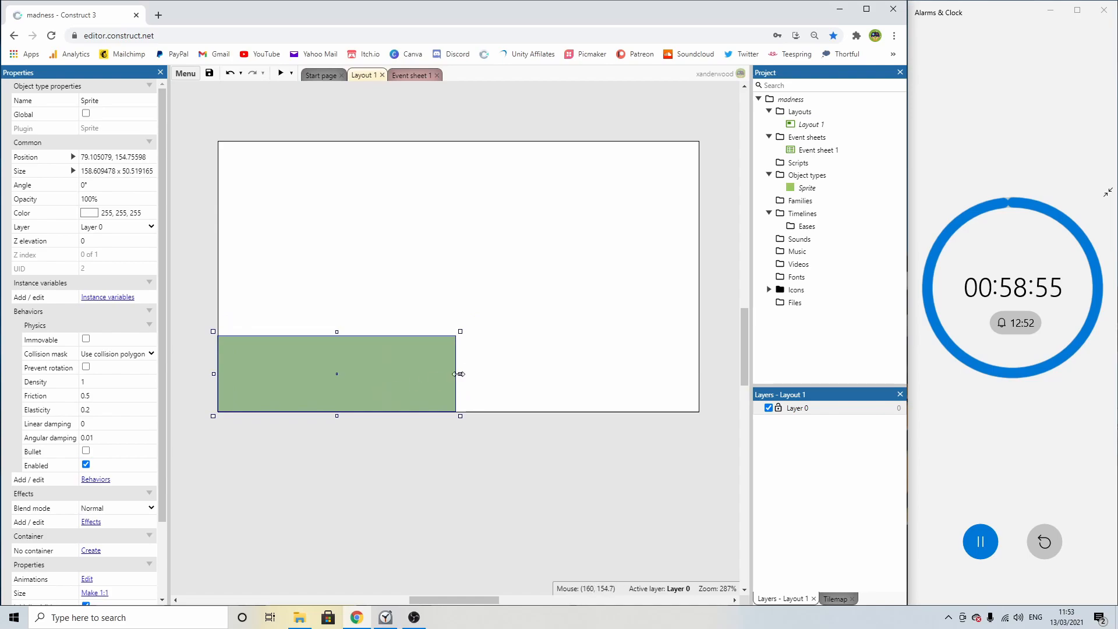
left_click_drag(457, 374, 491, 374)
Copy the ground block across a gap, and shape another copy into a 30° downhill slope about 153 by 111.
left_click_drag(363, 375, 345, 277, "ctrl")
left_click_drag(494, 322, 424, 349)
left_click_drag(323, 341, 284, 410)
left_click_drag(286, 274, 293, 271)
middle_click_drag(305, 237, 322, 233)
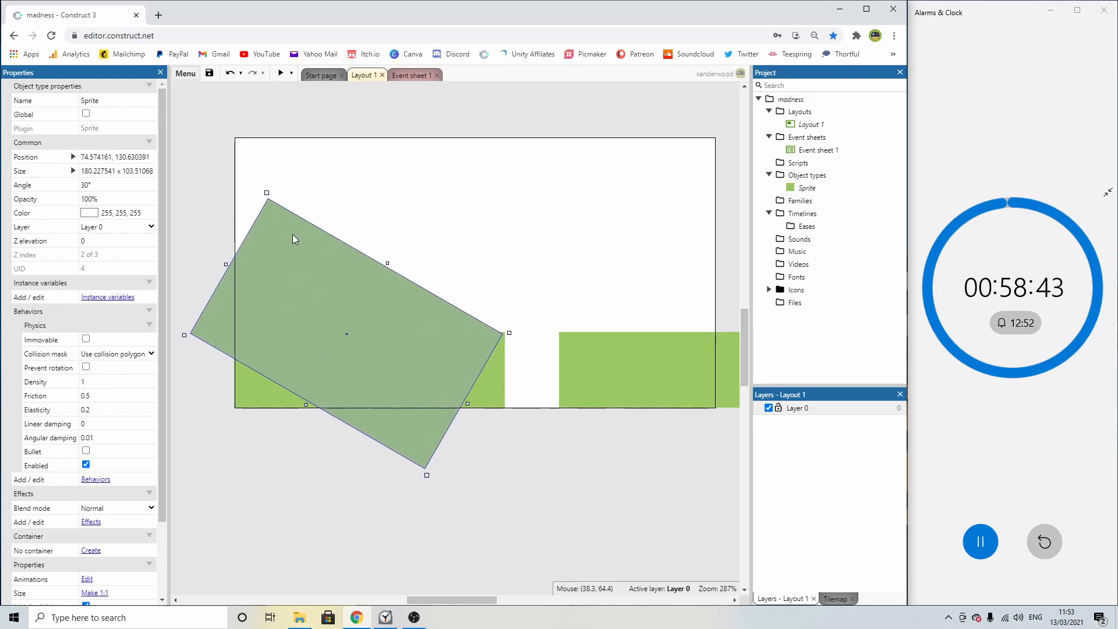
left_click_drag(267, 198, 308, 207)
left_click_drag(351, 285, 315, 287)
Place an unrotated copy about 153 by 111 against the slope's upper end, and make all ground sprite instances immovable in Physics.
left_click_drag(373, 483, 278, 334)
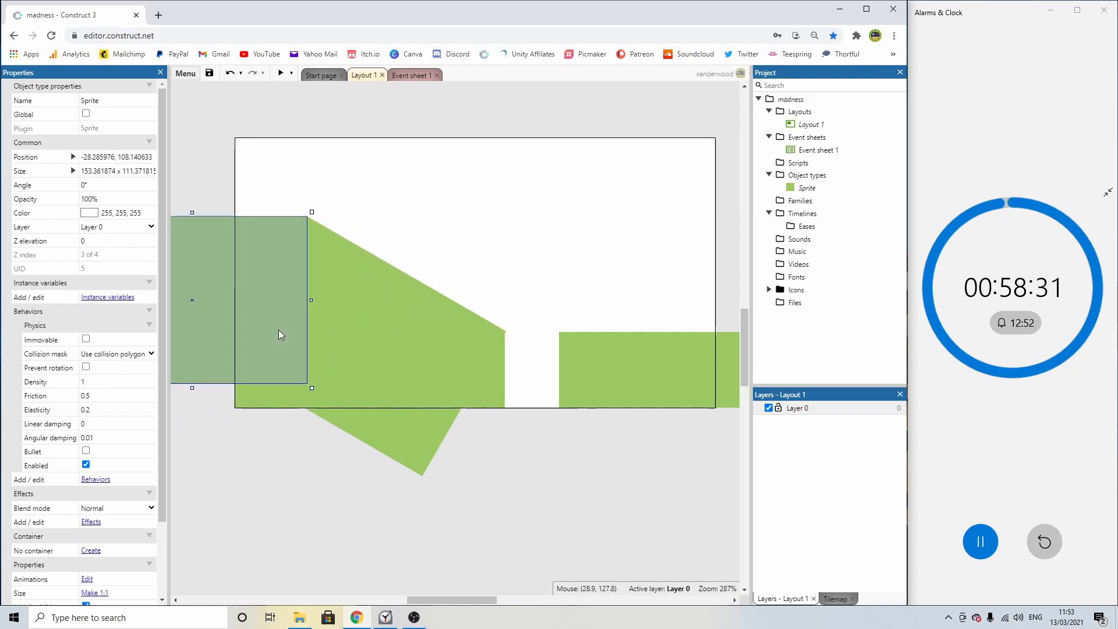
left_click(429, 219)
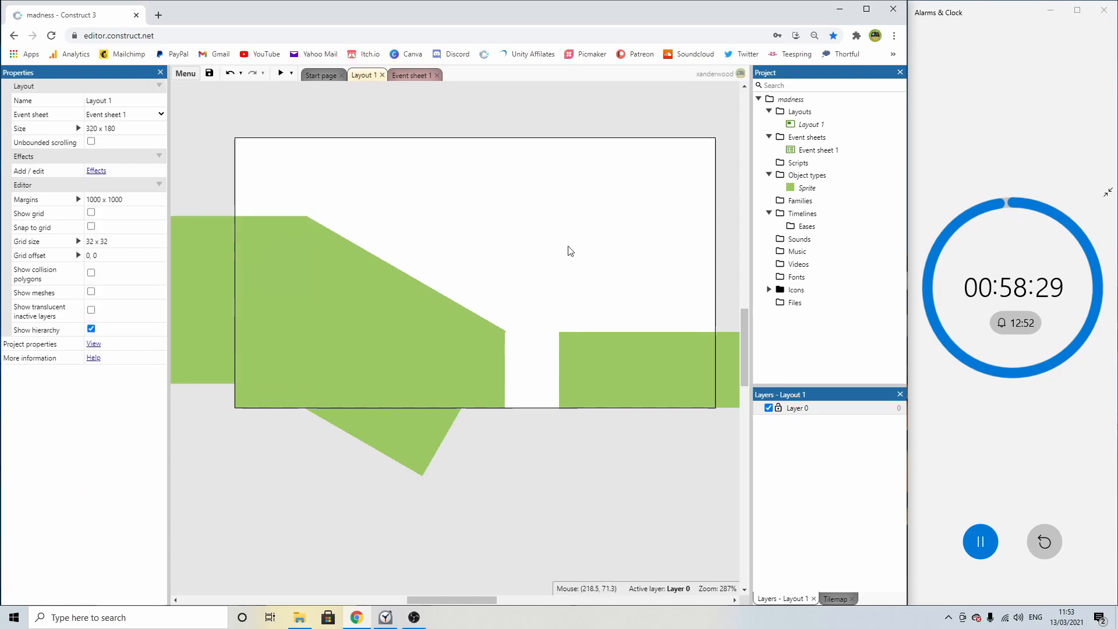
middle_click_drag(567, 247, 521, 250)
left_click(807, 188)
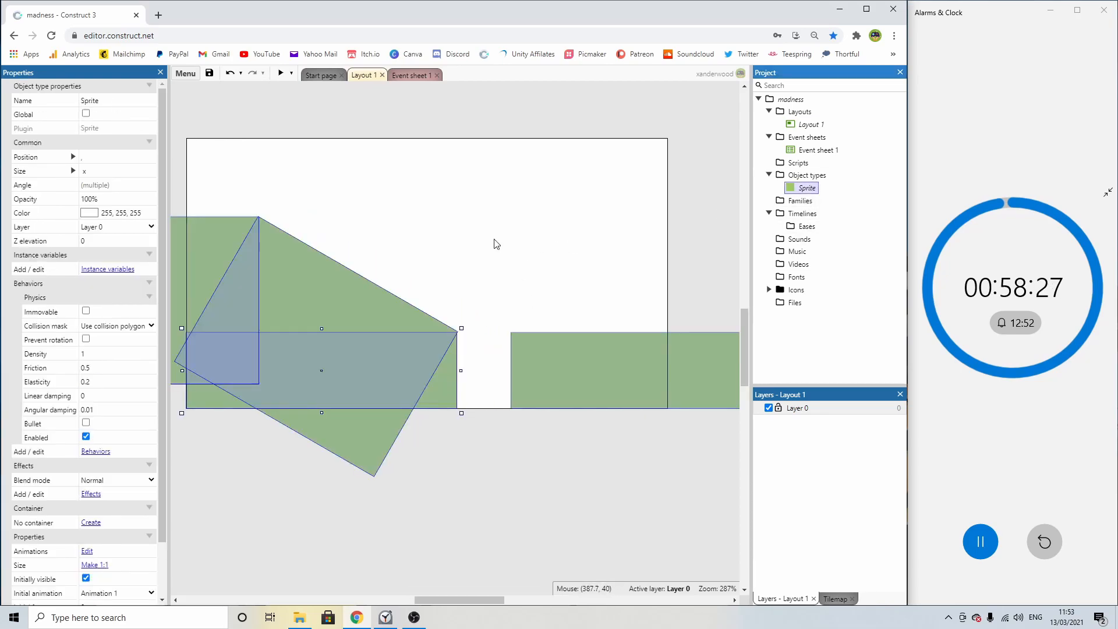
Insert a second Sprite object in the empty area above the gap.
double_click(384, 222)
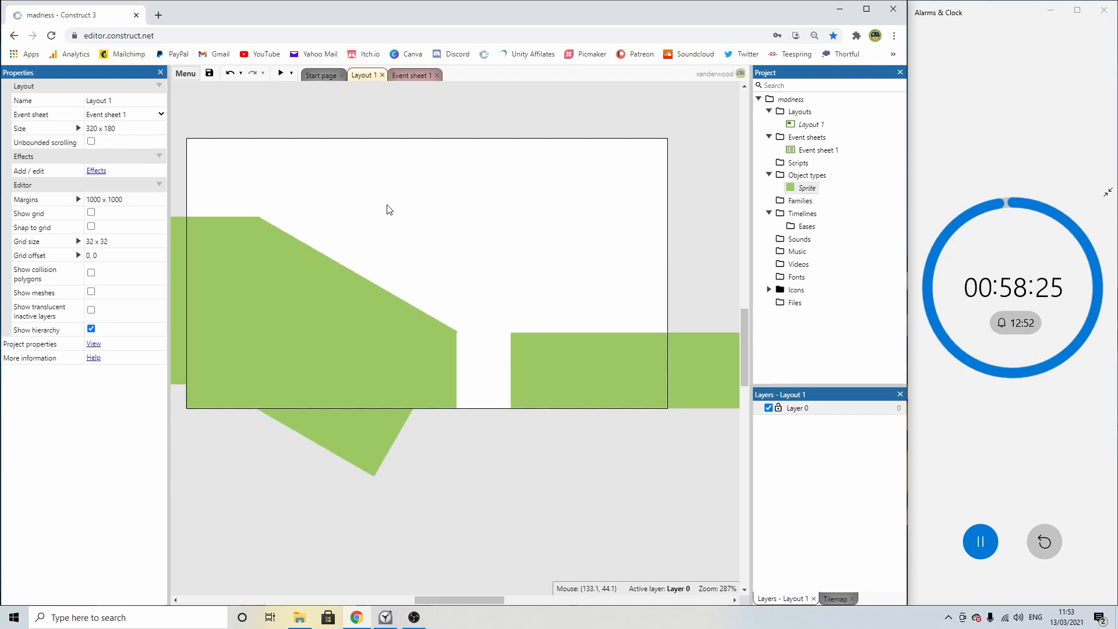
scroll(469, 263, "down", 5)
double_click(469, 264)
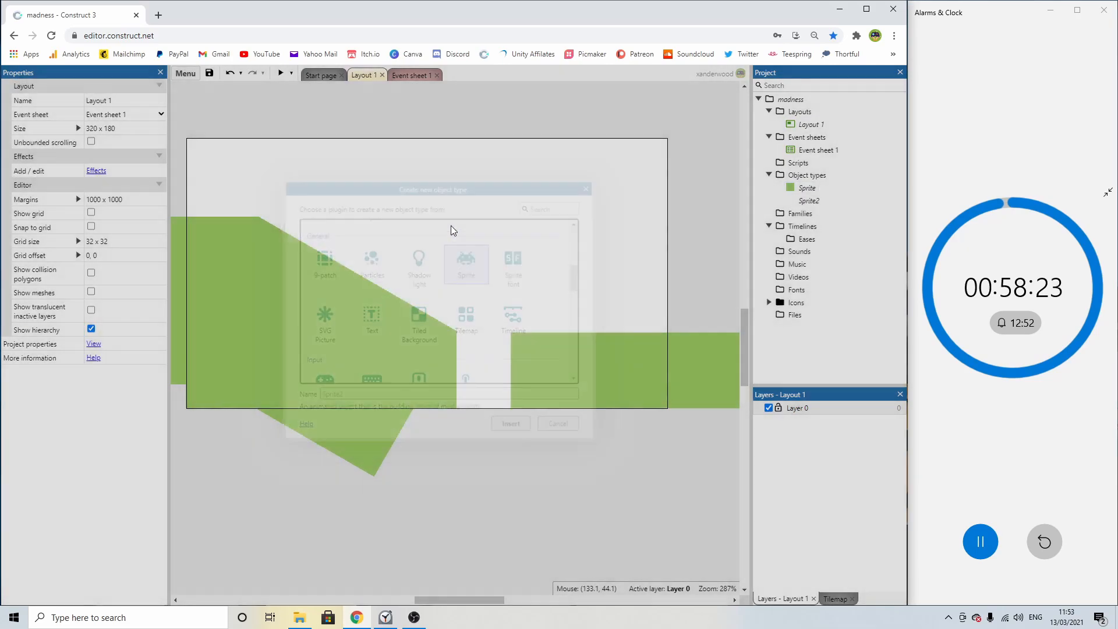
left_click(453, 230)
Resize the second sprite's image canvas to 16 x 16 pixels.
left_click(466, 101)
type("16")
double_click(467, 279)
type("1")
key("Return")
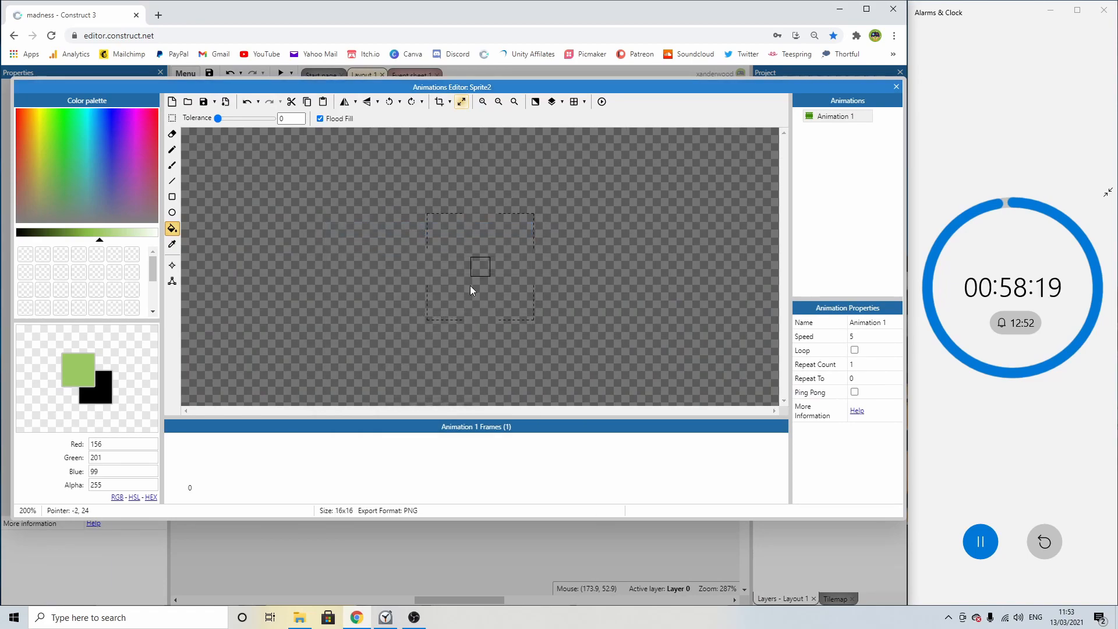
Draw a green-filled circle with a black border and a radius of about 6 pixels on the canvas.
left_click_drag(162, 214, 163, 213)
left_click(174, 216)
left_click_drag(477, 248, 508, 279)
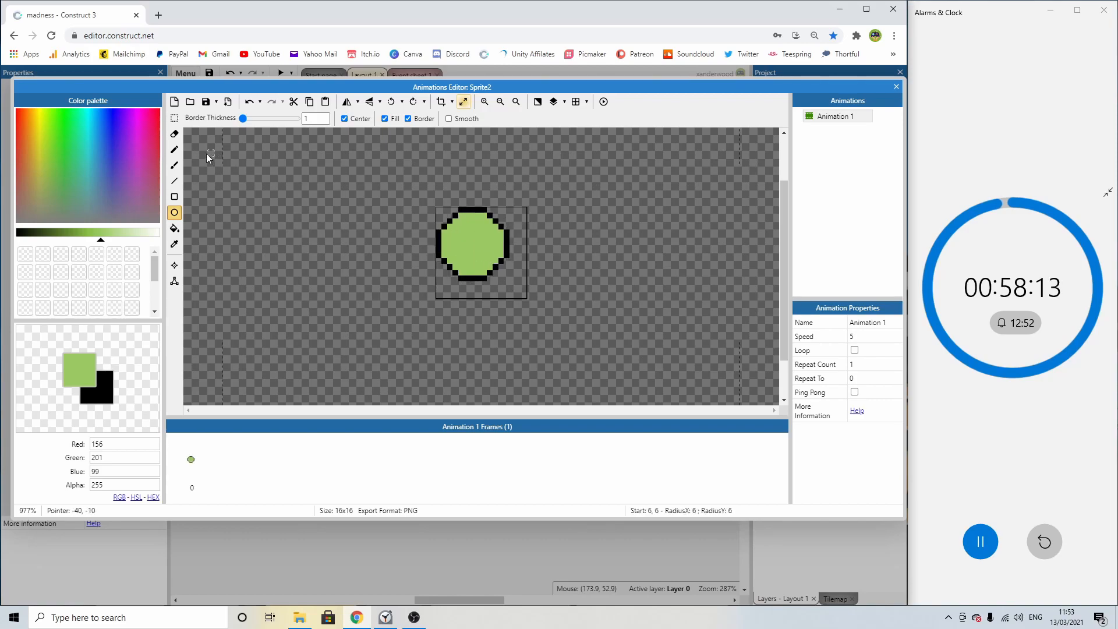
Select the drawn circle and shift it one pixel right and down to centre it on the canvas.
left_click(174, 119)
left_click_drag(436, 208, 526, 285)
left_click_drag(477, 247, 484, 256)
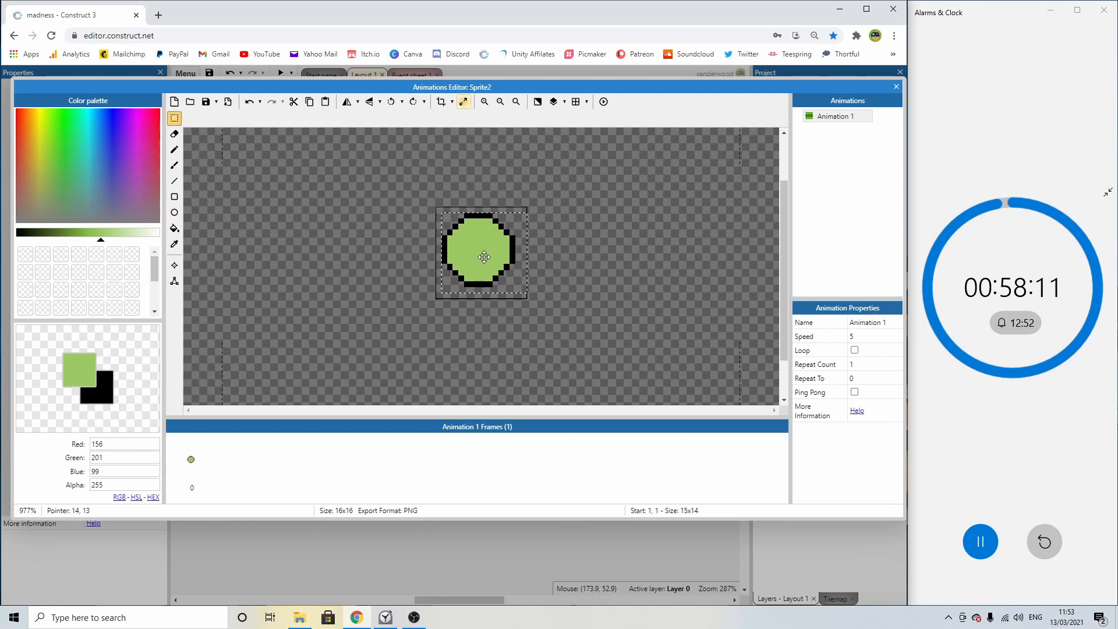
left_click(624, 249)
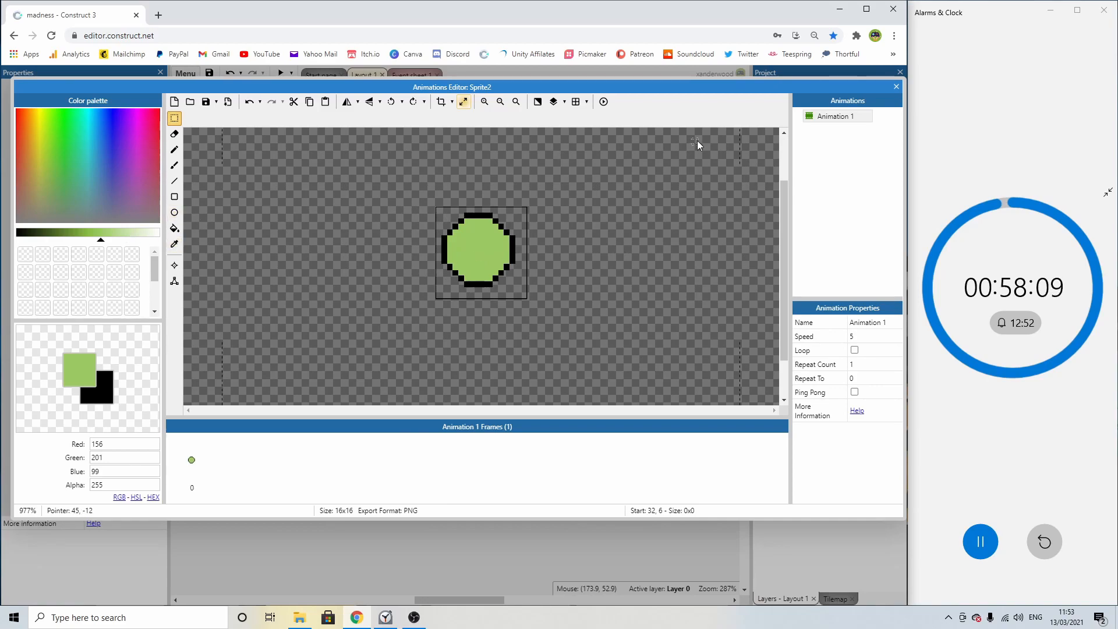
Close the image editor, move the ball above the slope's upper end at about 51, 36, and add the Physics behavior to it.
left_click(897, 86)
left_click_drag(446, 222, 261, 195)
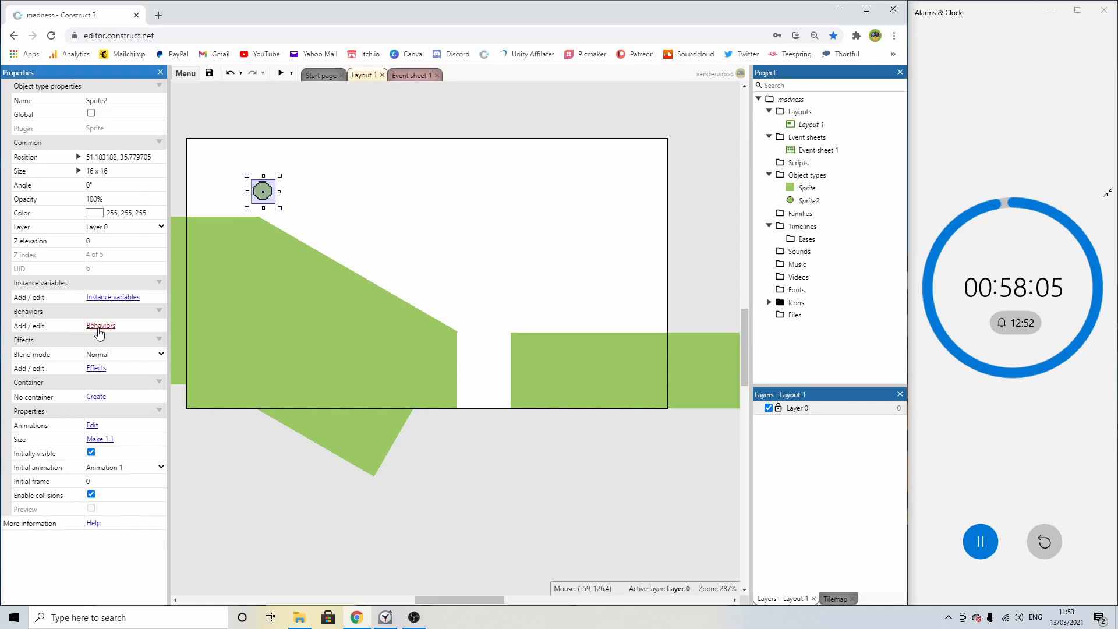
left_click(100, 327)
left_click(498, 303)
scroll(513, 341, "down", 3)
double_click(474, 355)
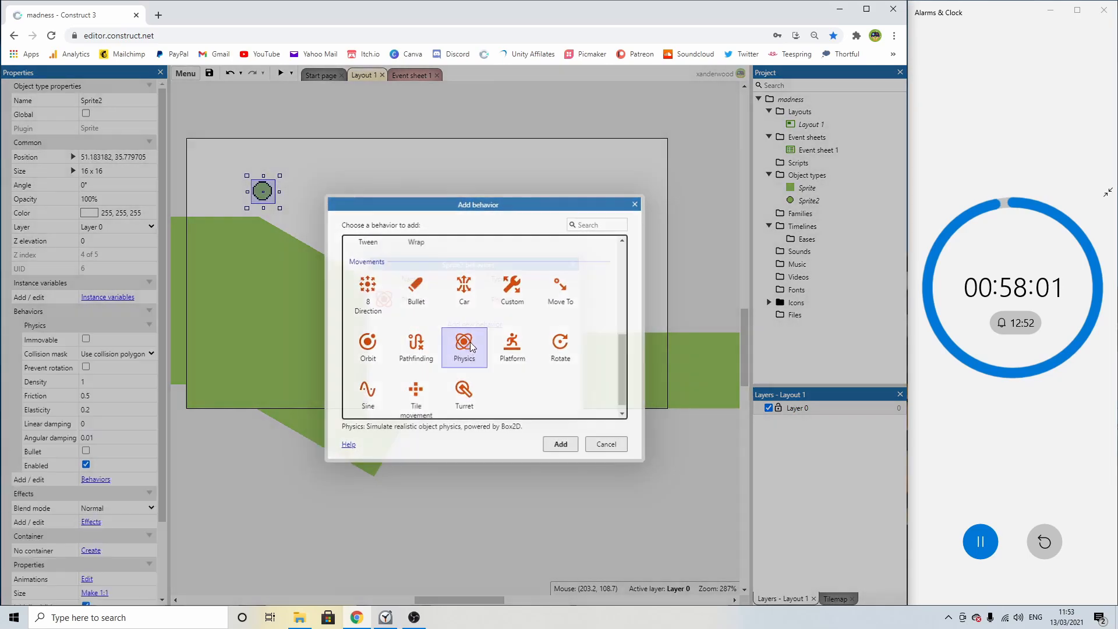
left_click(573, 261)
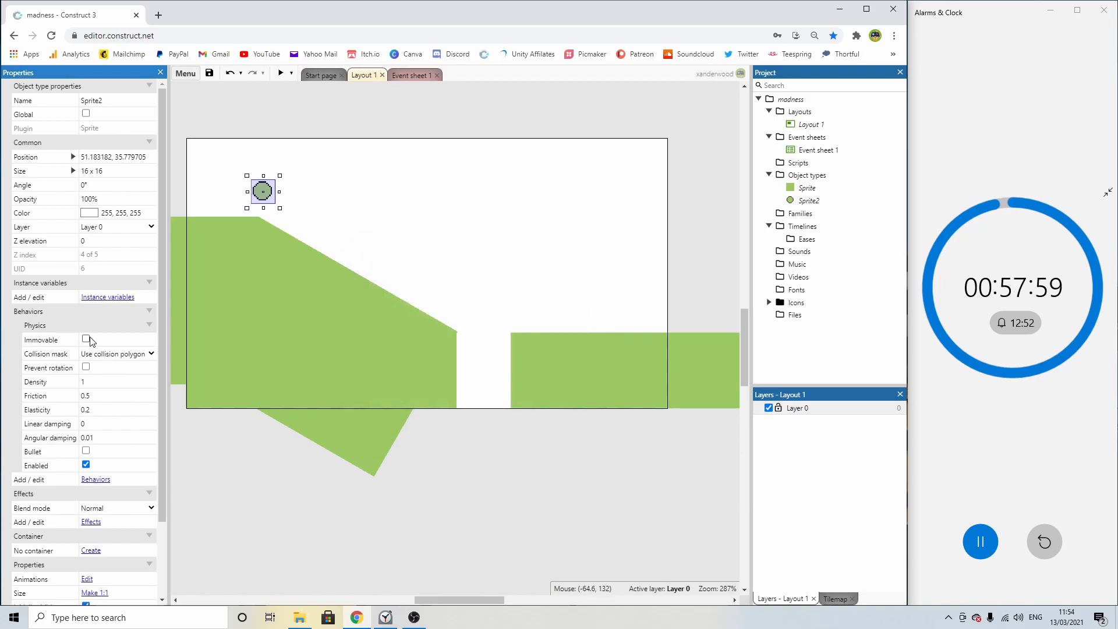
Set the ball's Physics collision mask to Circle and preview the project to test how it rolls.
left_click(123, 353)
left_click(112, 382)
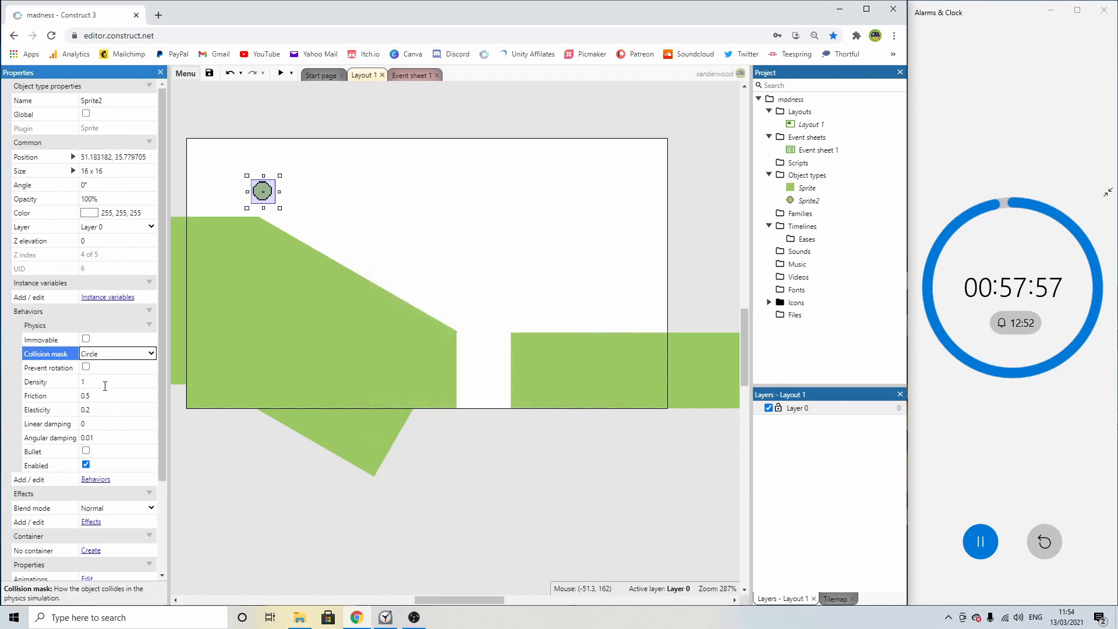
left_click(281, 73)
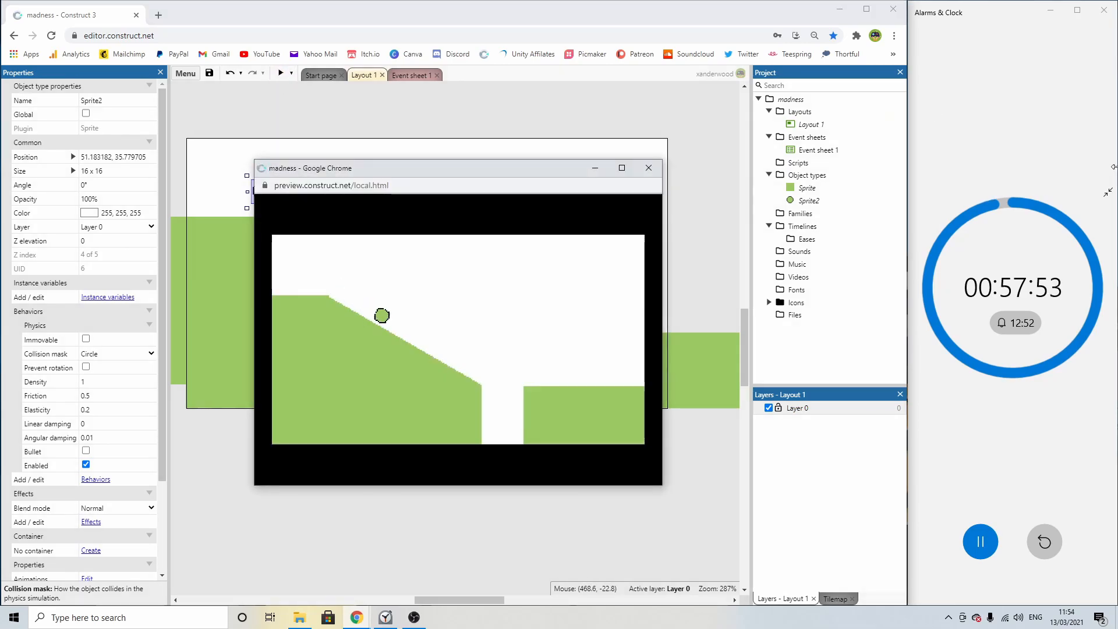
left_click(646, 168)
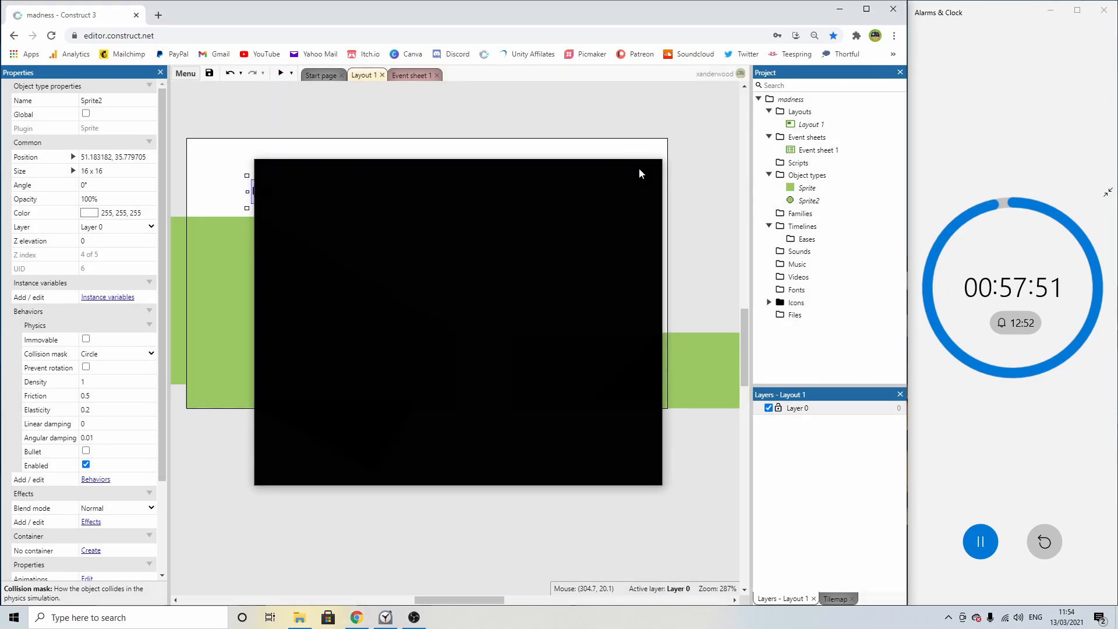
left_click(410, 75)
left_click(212, 108)
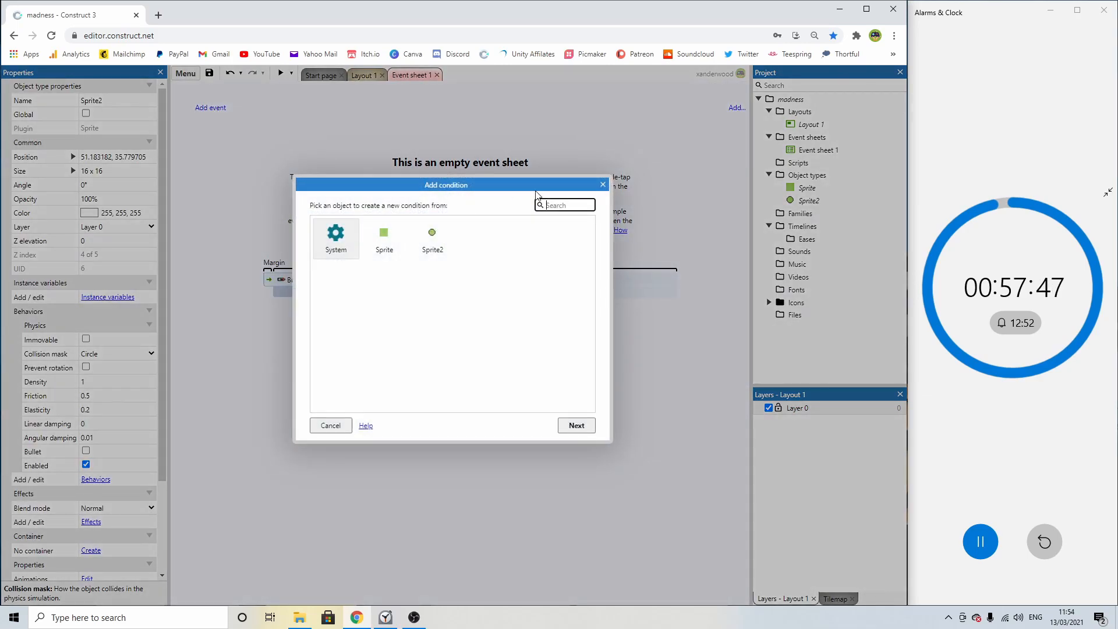
left_click(603, 185)
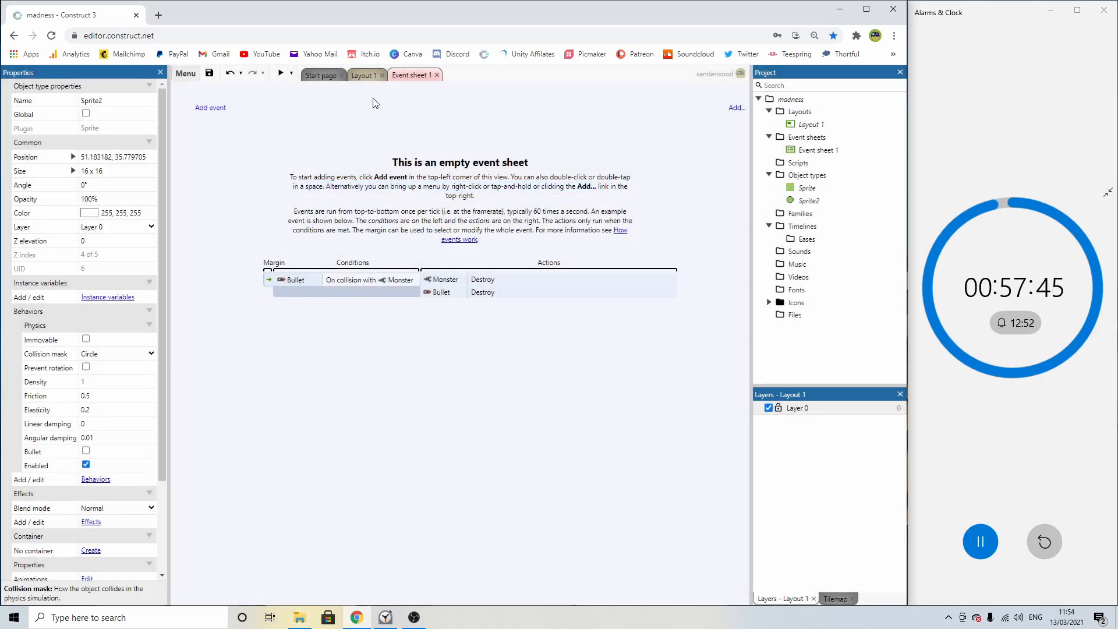
Add a Mouse object and a Keyboard object to the project from Layout 1.
left_click(362, 75)
double_click(379, 115)
scroll(419, 298, "down", 5)
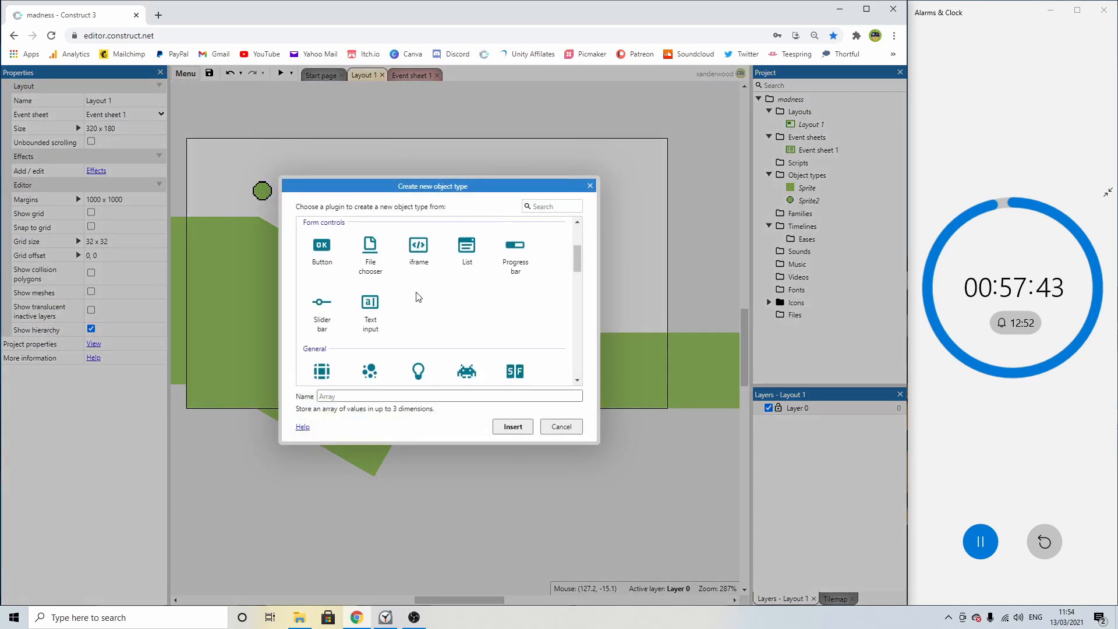
double_click(417, 260)
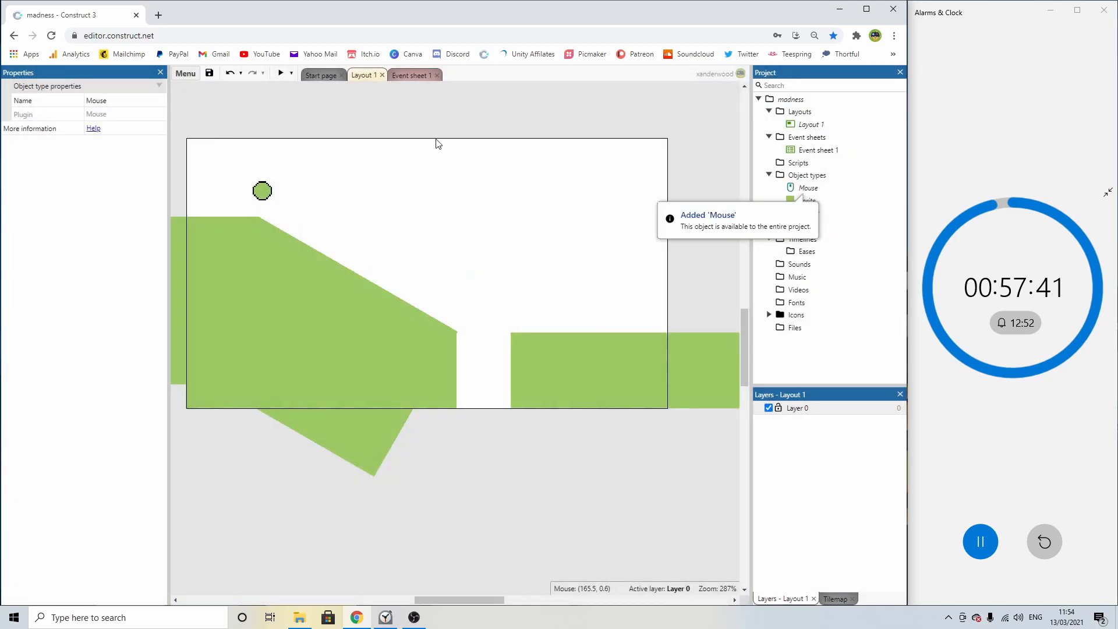
double_click(422, 117)
scroll(443, 315, "down", 5)
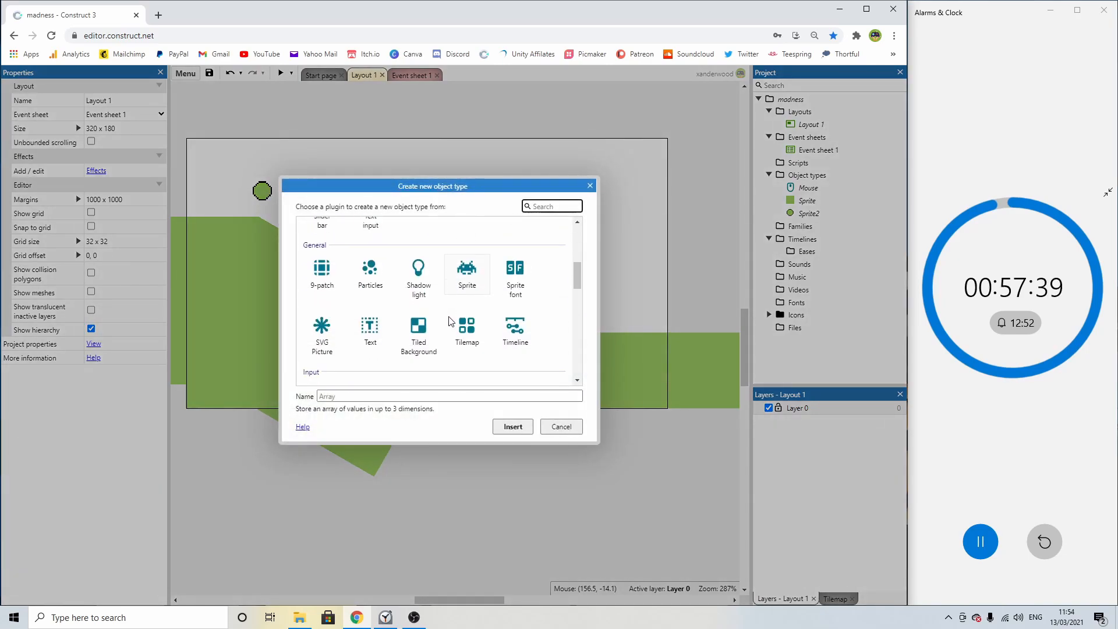
double_click(372, 326)
Add a Mouse "On object clicked" event to Event sheet 1 for a left click on Sprite2.
left_click(415, 75)
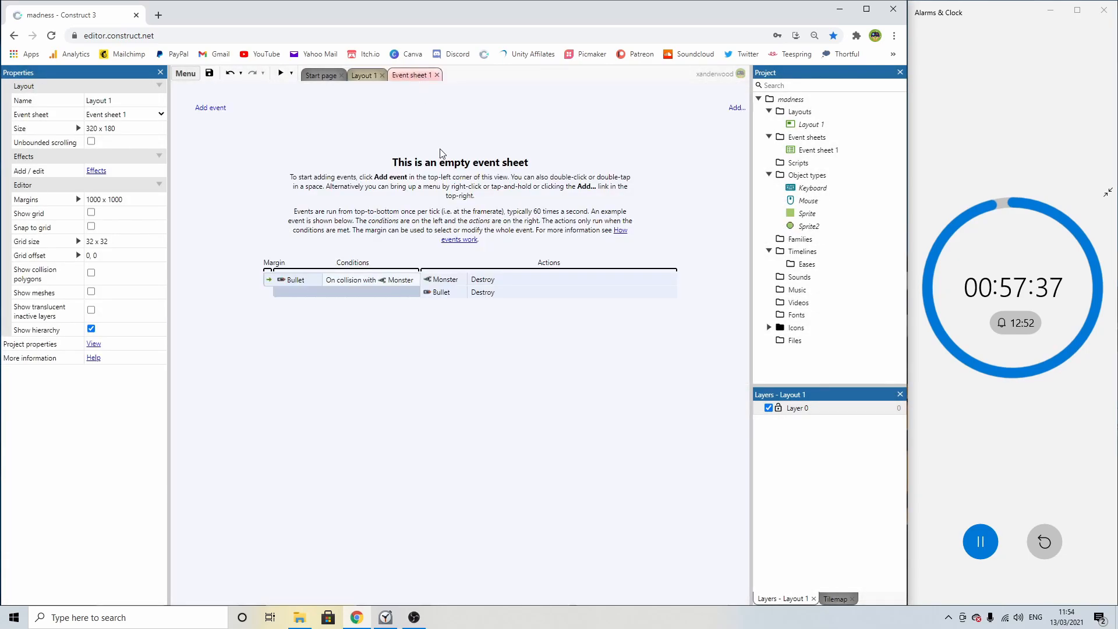
left_click(216, 108)
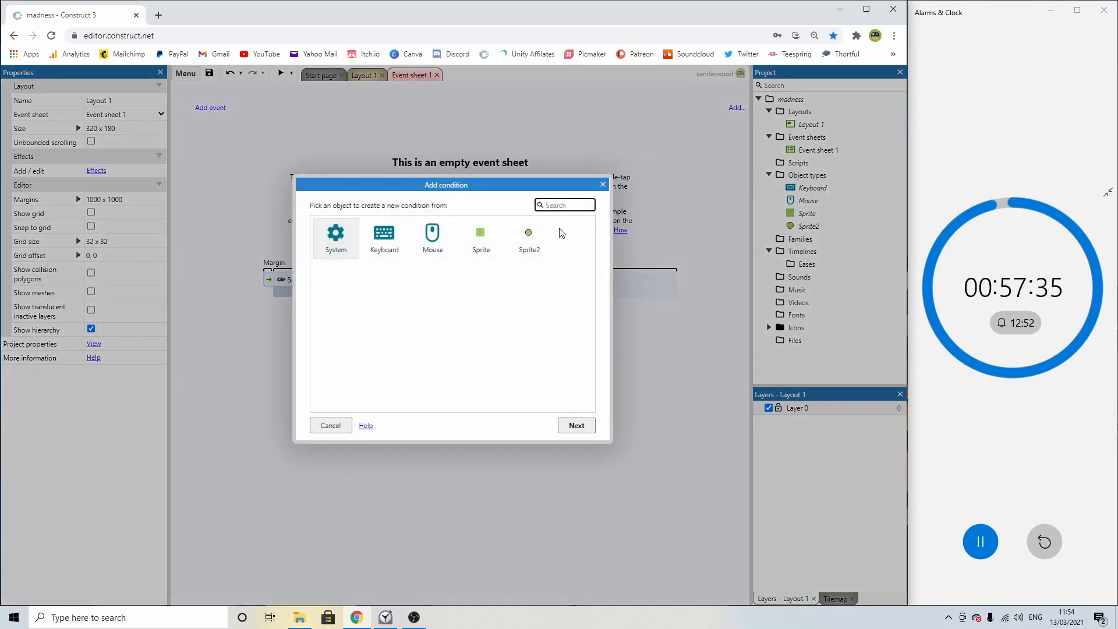
left_click(431, 238)
double_click(440, 237)
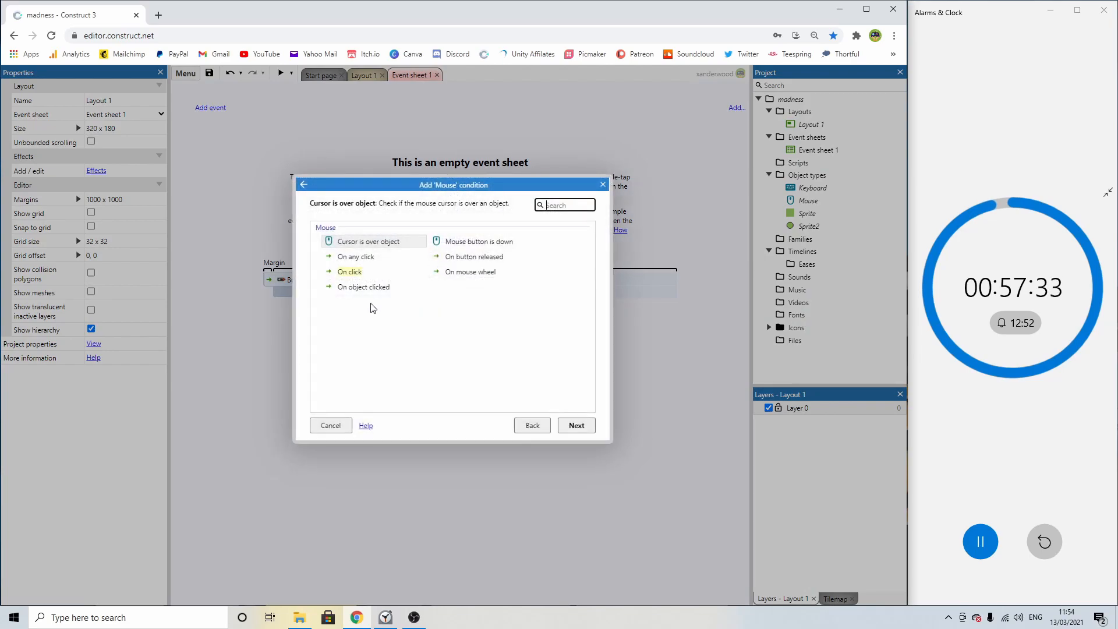
double_click(371, 289)
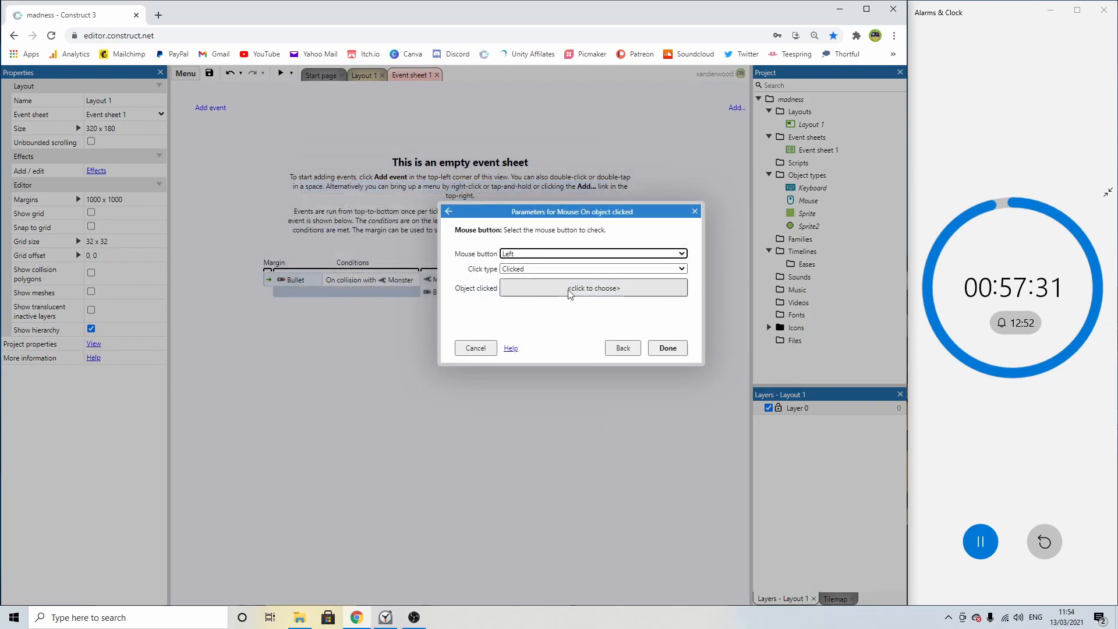
left_click(575, 294)
double_click(493, 287)
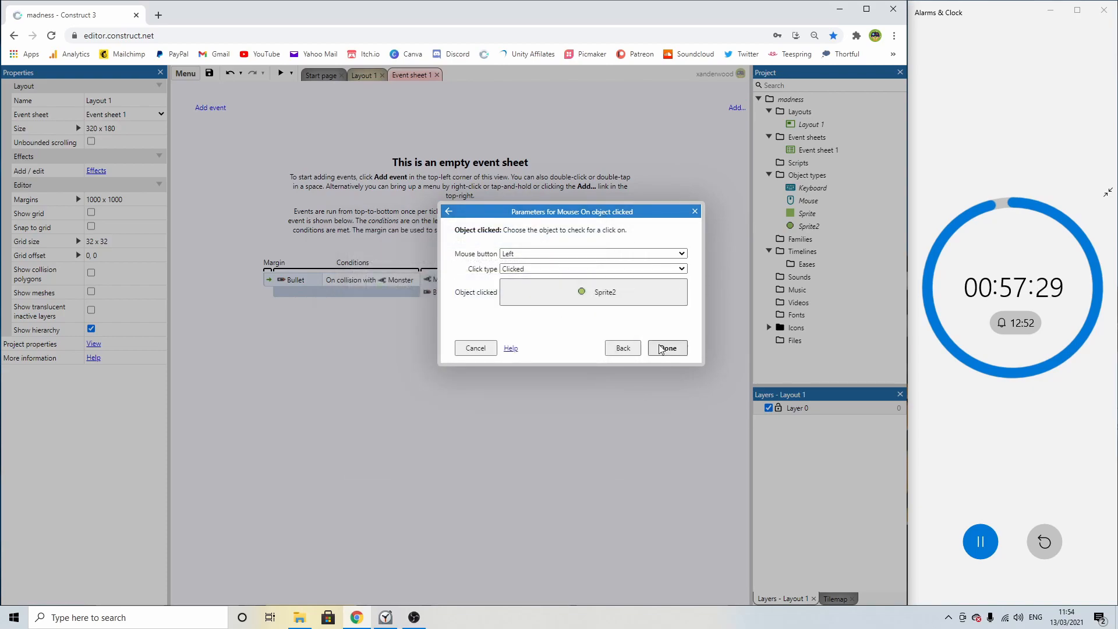
key("Return")
Add a Physics "Apply impulse at angle" action on Sprite2 to the click event, with an impulse of 0.5.
left_click(369, 91)
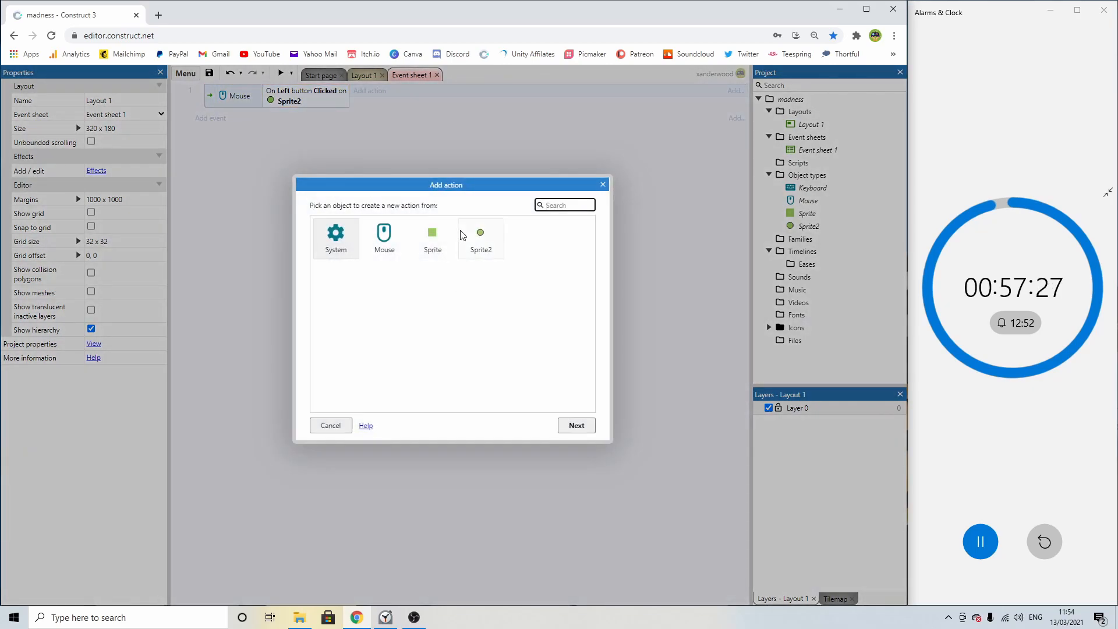
left_click(602, 184)
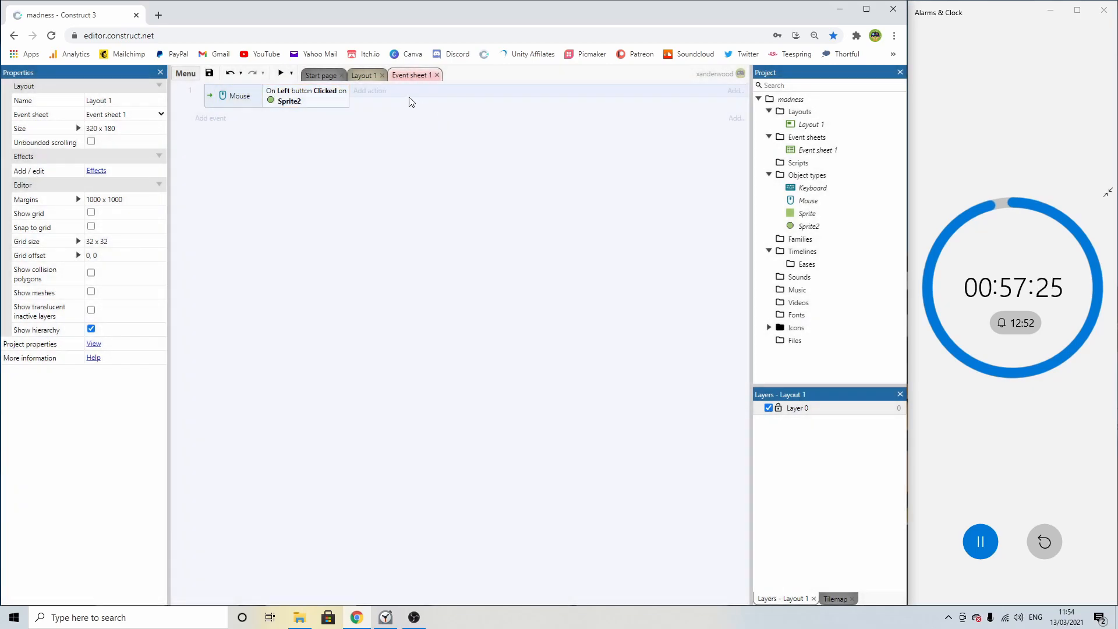
left_click(372, 91)
double_click(480, 237)
scroll(506, 291, "down", 10)
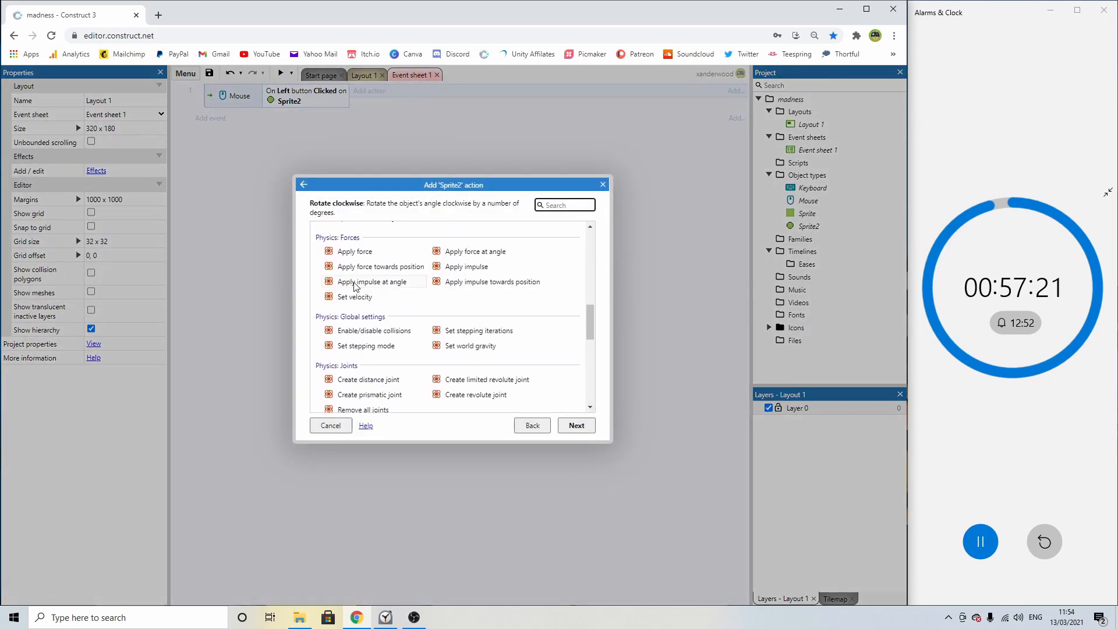
double_click(373, 282)
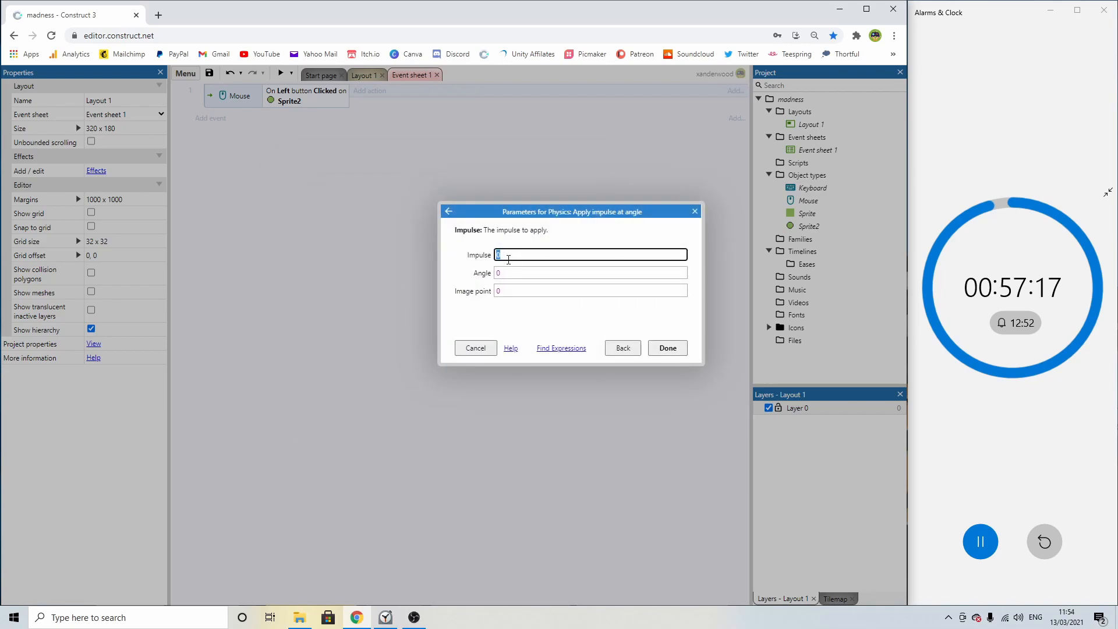
type("0.5")
left_click(452, 279)
Set the impulse angle to angle(-Self.X,-Self.Y,-Mouse.X,-Mouse.Y) and finish the action.
left_click(549, 270)
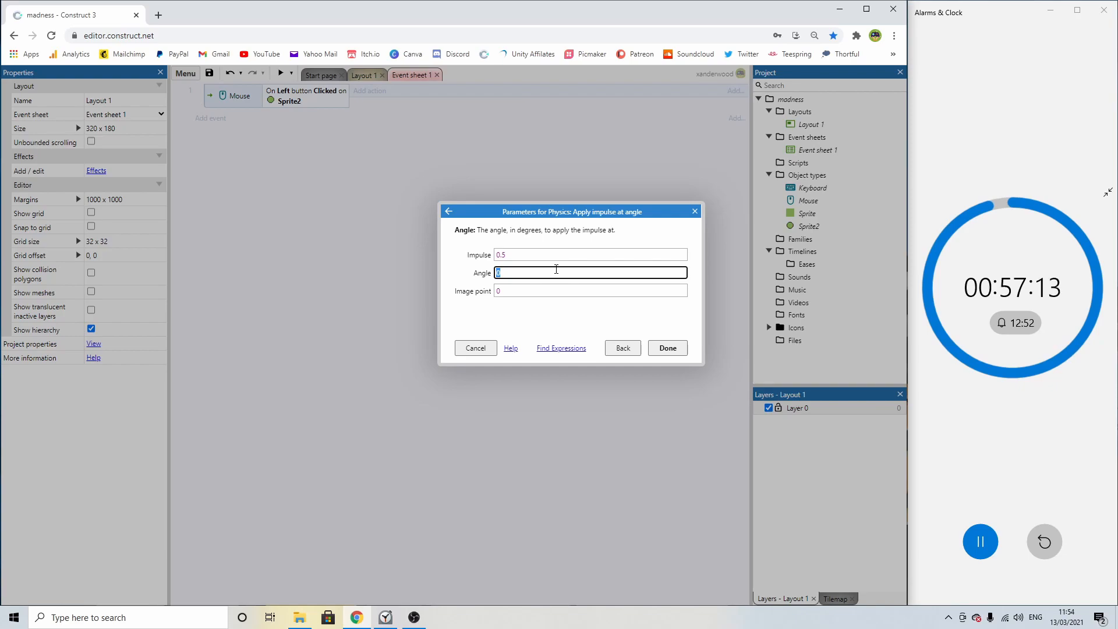
type("angle")
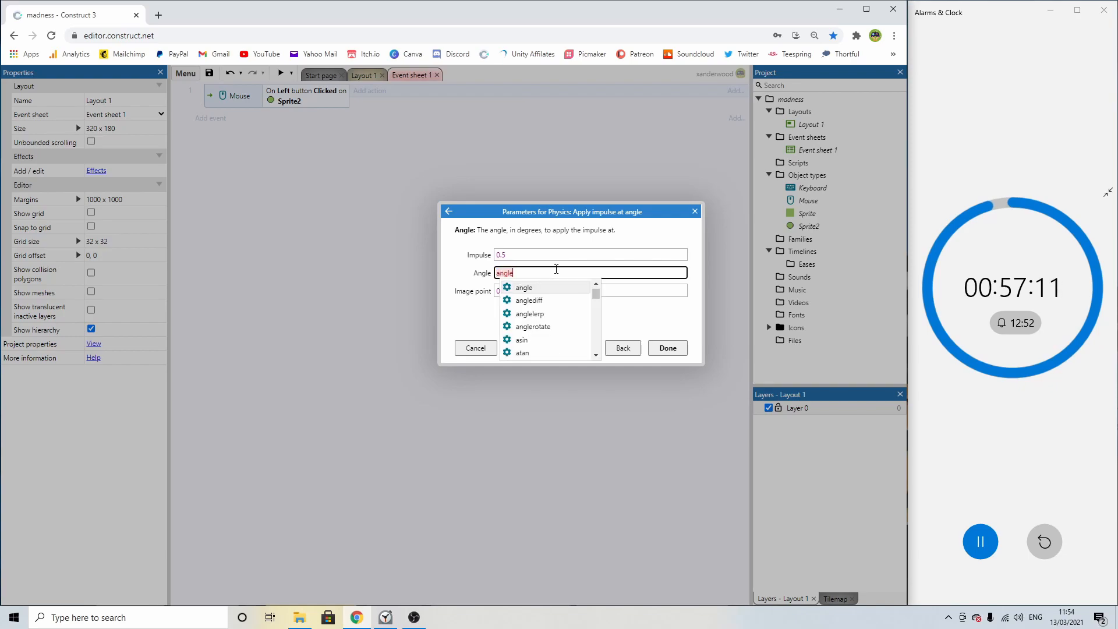
type("(-")
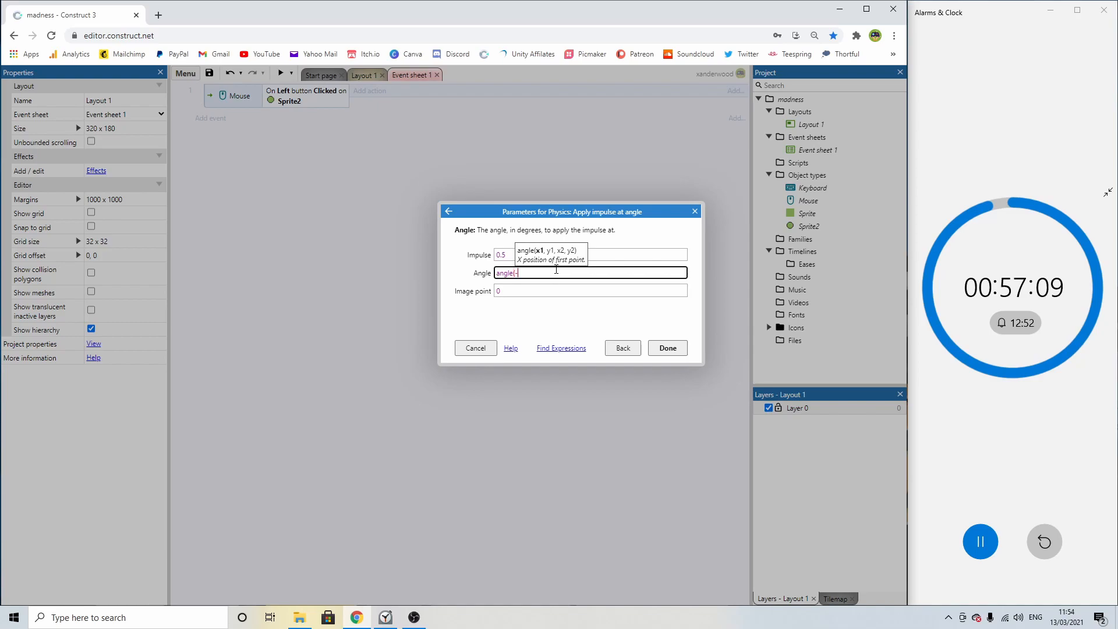
type("sel")
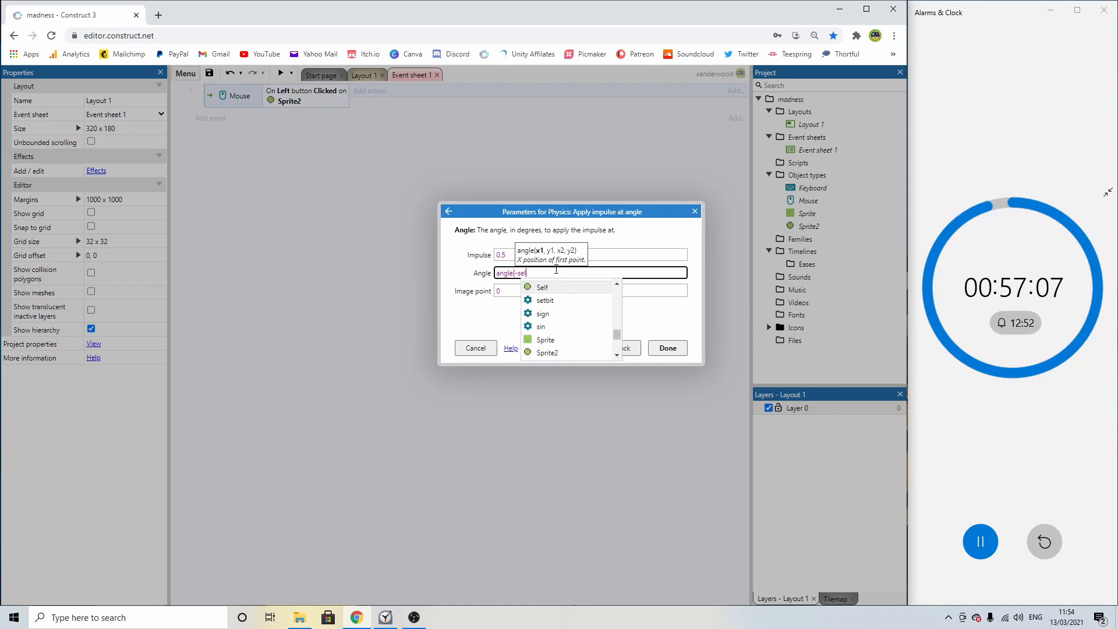
type("f.x")
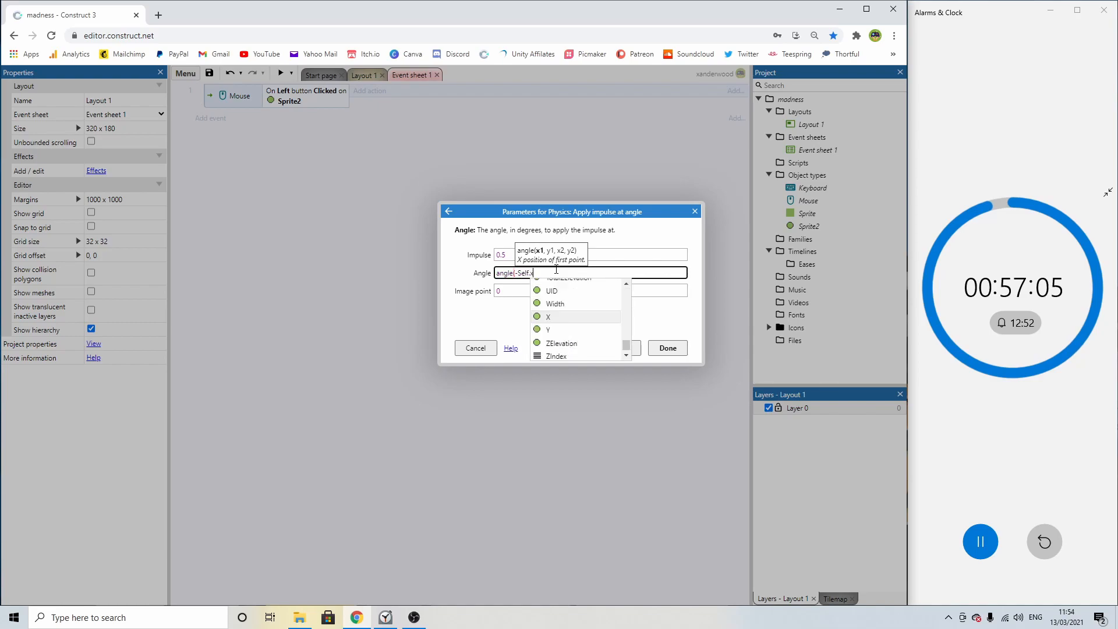
type(",-se")
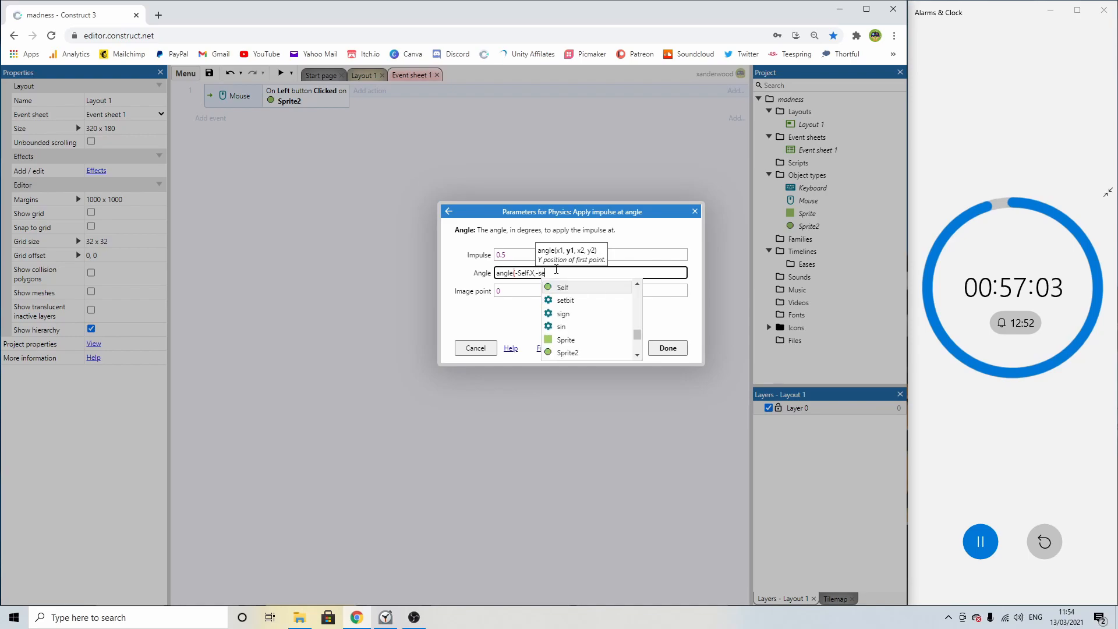
type("lf.y")
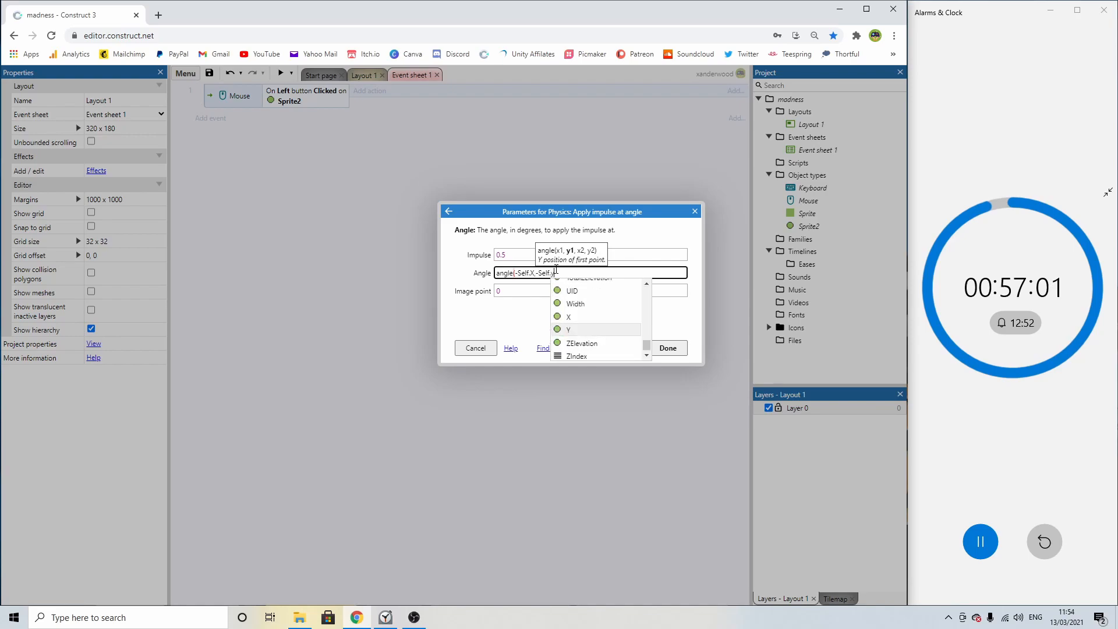
type(",-")
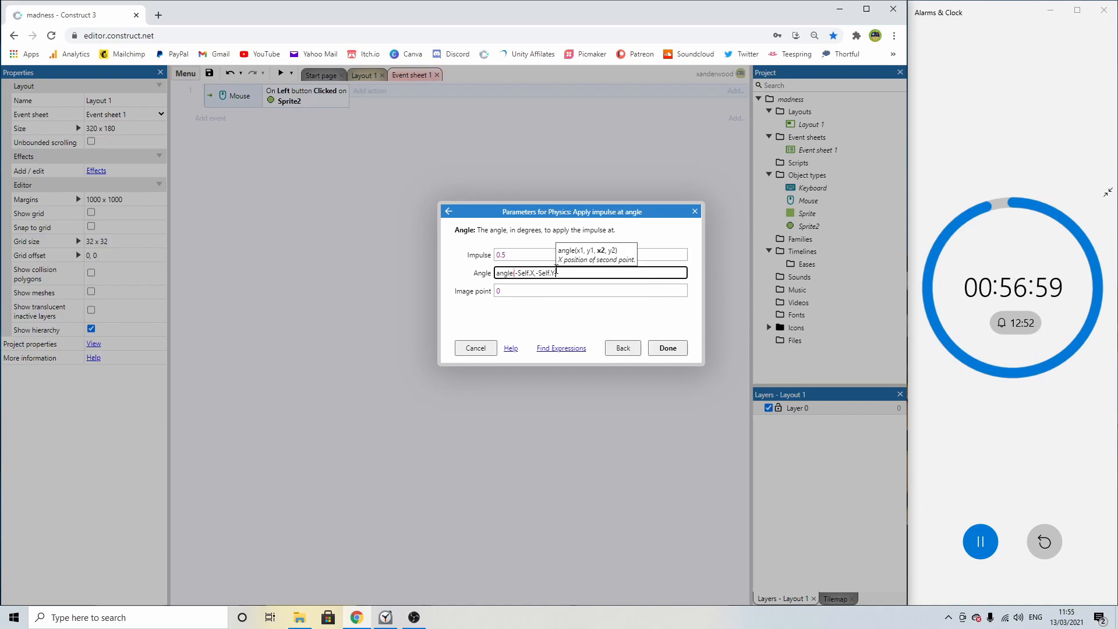
type("Mouse.")
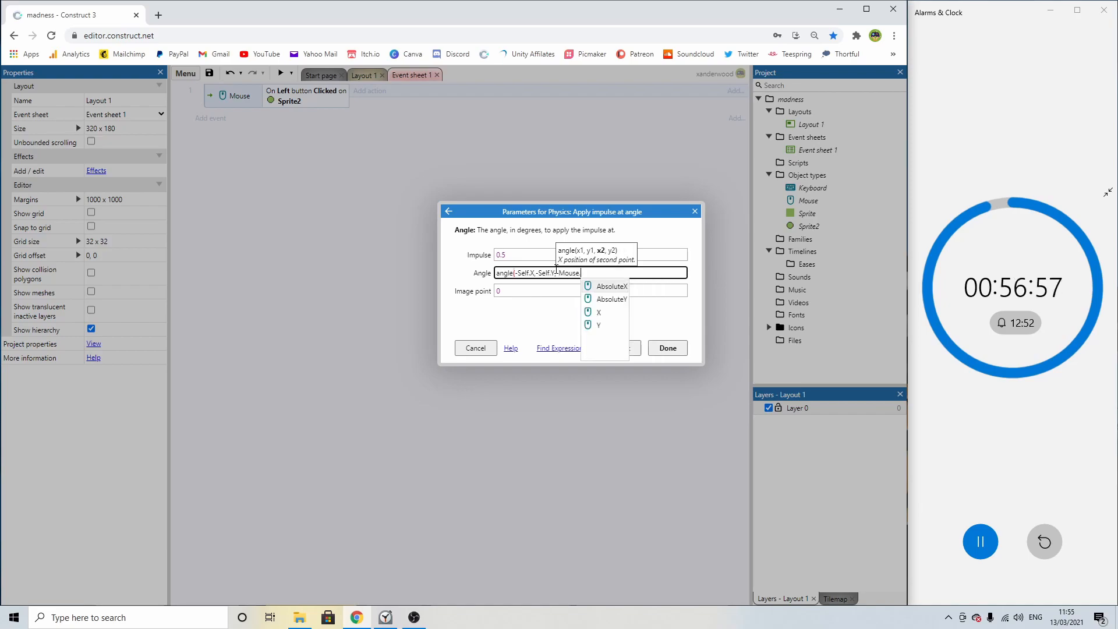
type("X,-")
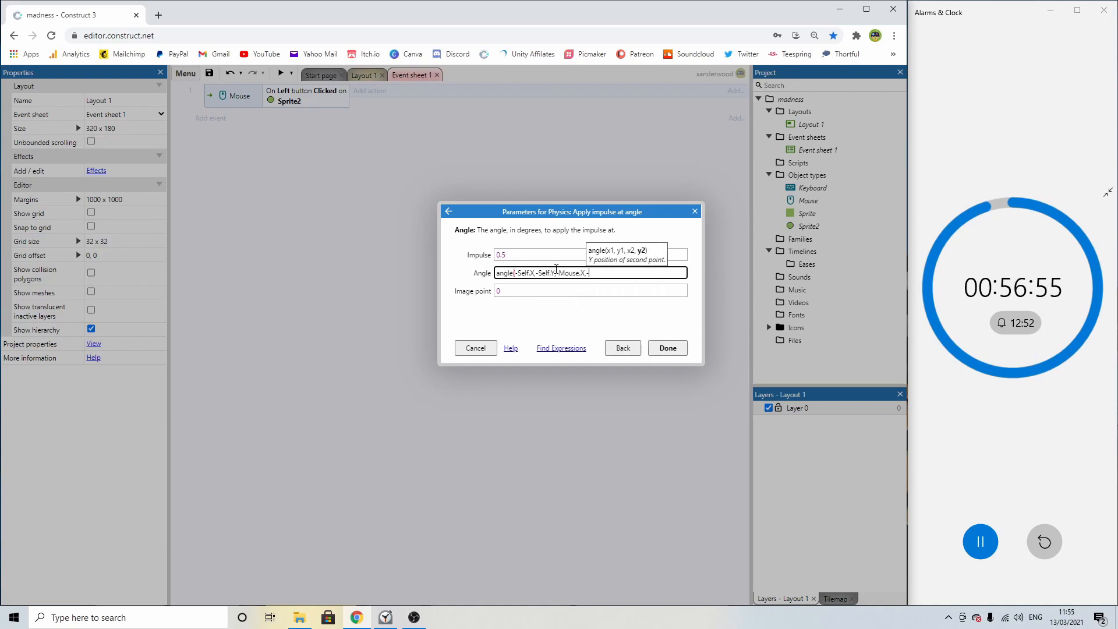
type("mouse.Y)")
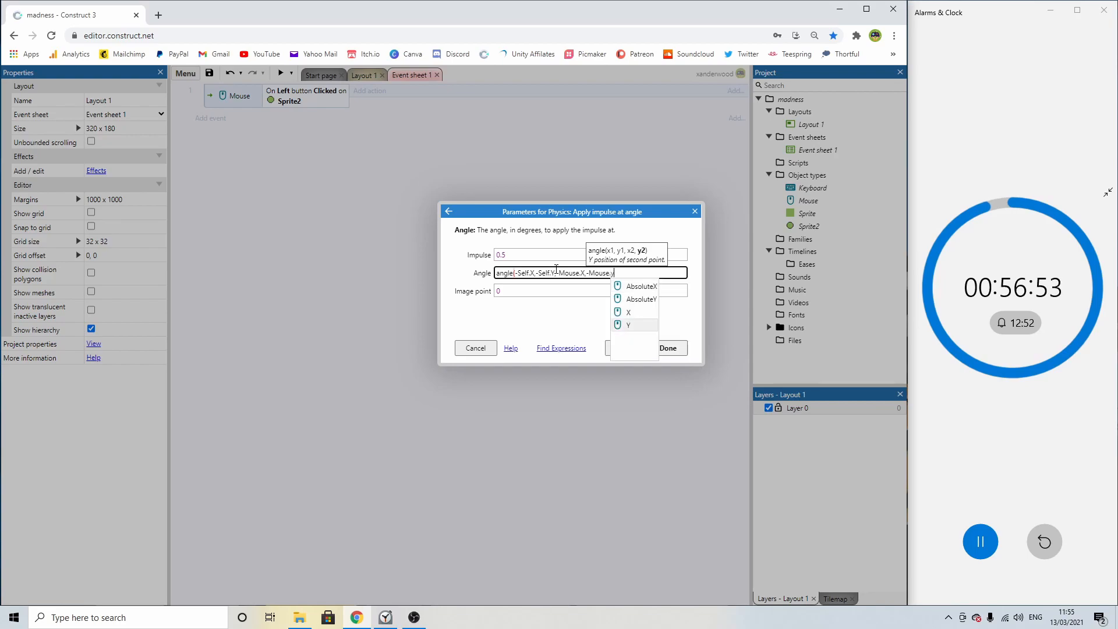
left_click(667, 348)
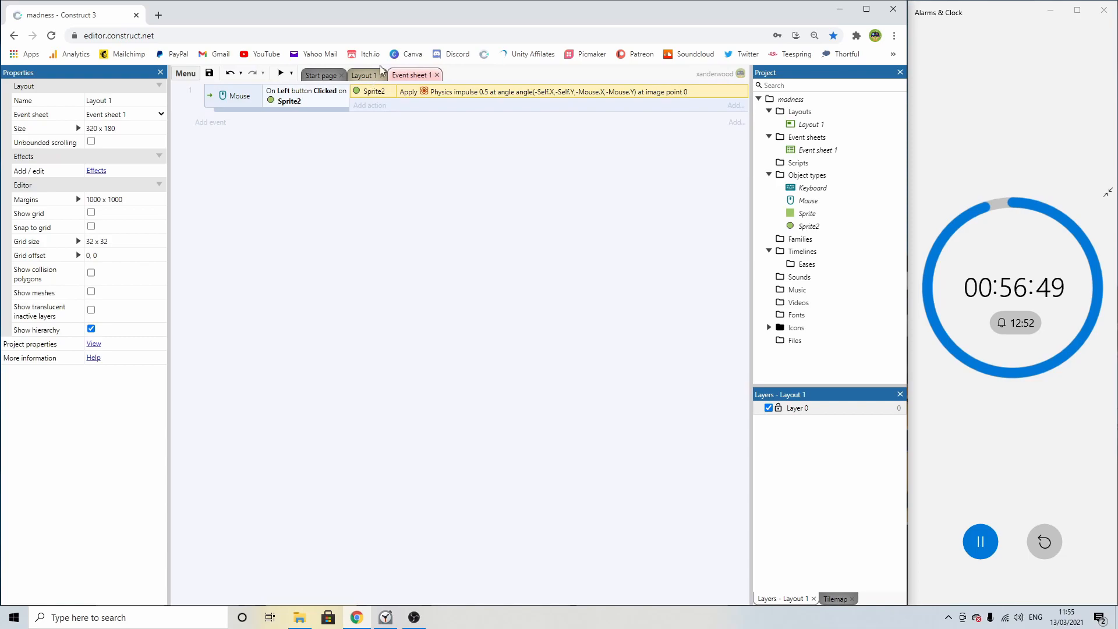
Preview the project, test clicking the ball, and close the preview.
left_click(281, 73)
left_click(359, 309)
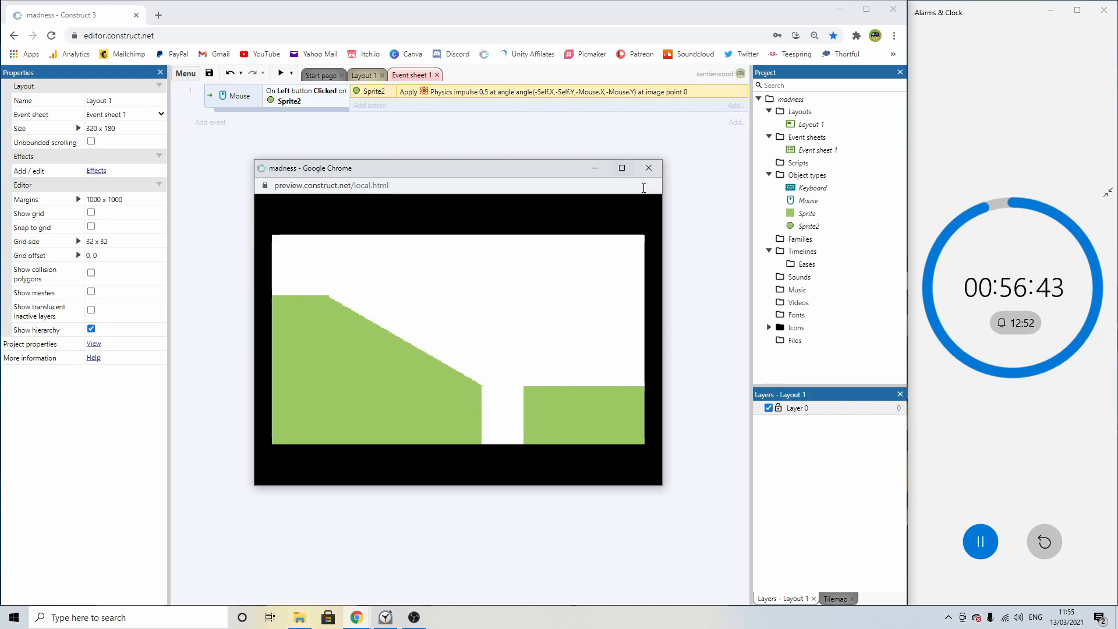
left_click(649, 169)
Create a new sprite in Layout 1, flood-fill its 250x250 image with red (233, 34, 47), and close the image editor.
left_click(373, 75)
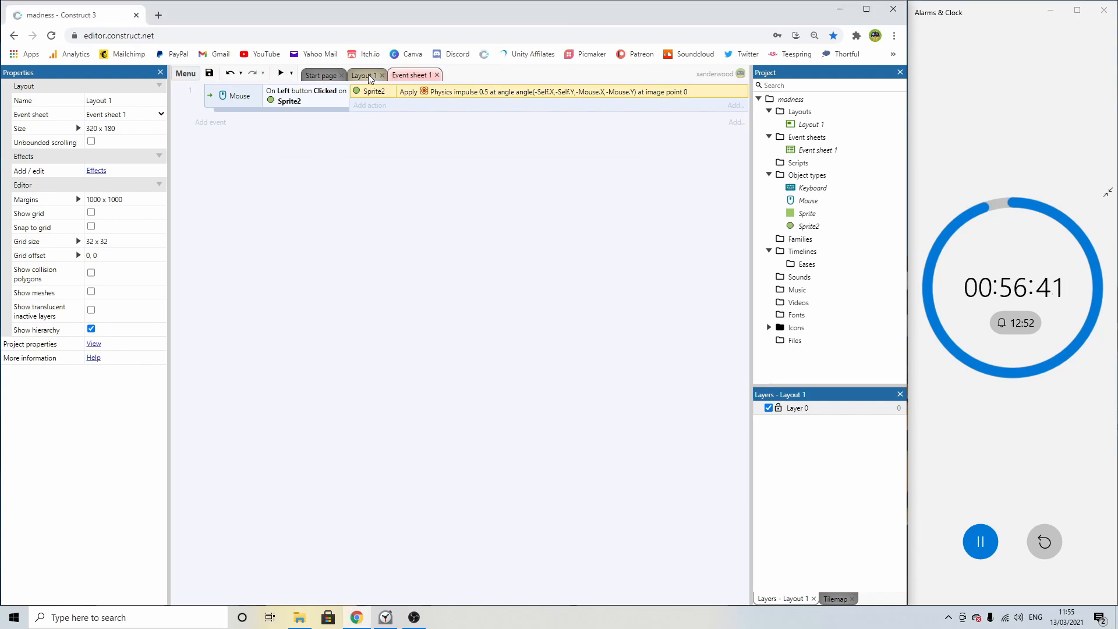
double_click(551, 267)
scroll(483, 275, "down", 5)
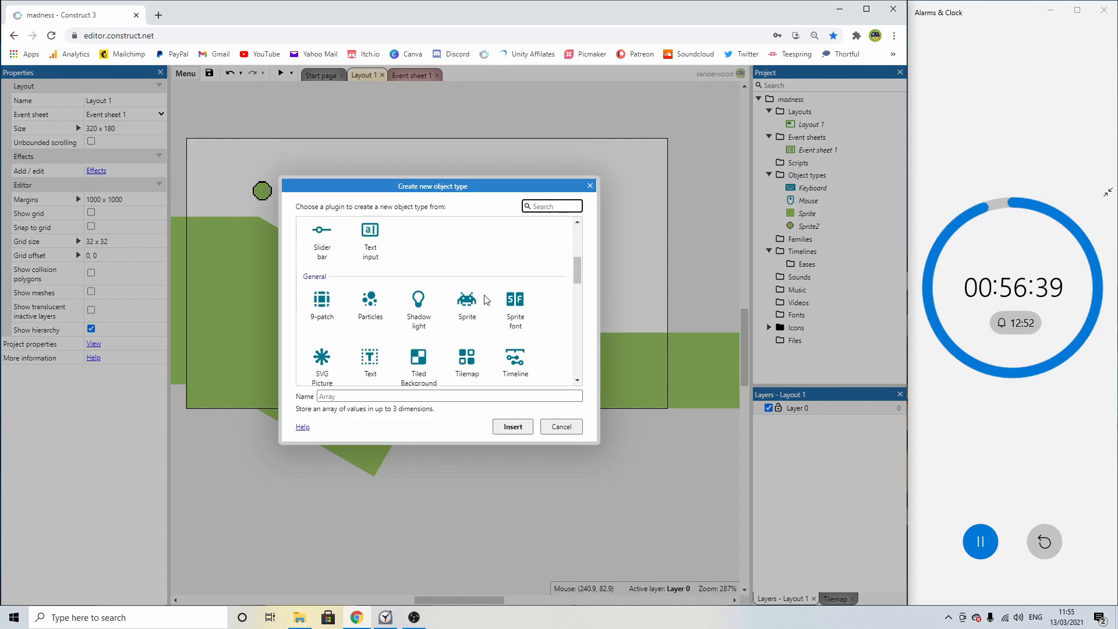
double_click(473, 261)
left_click(581, 232)
left_click(144, 155)
left_click(158, 128)
left_click(92, 232)
left_click(174, 228)
left_click(590, 190)
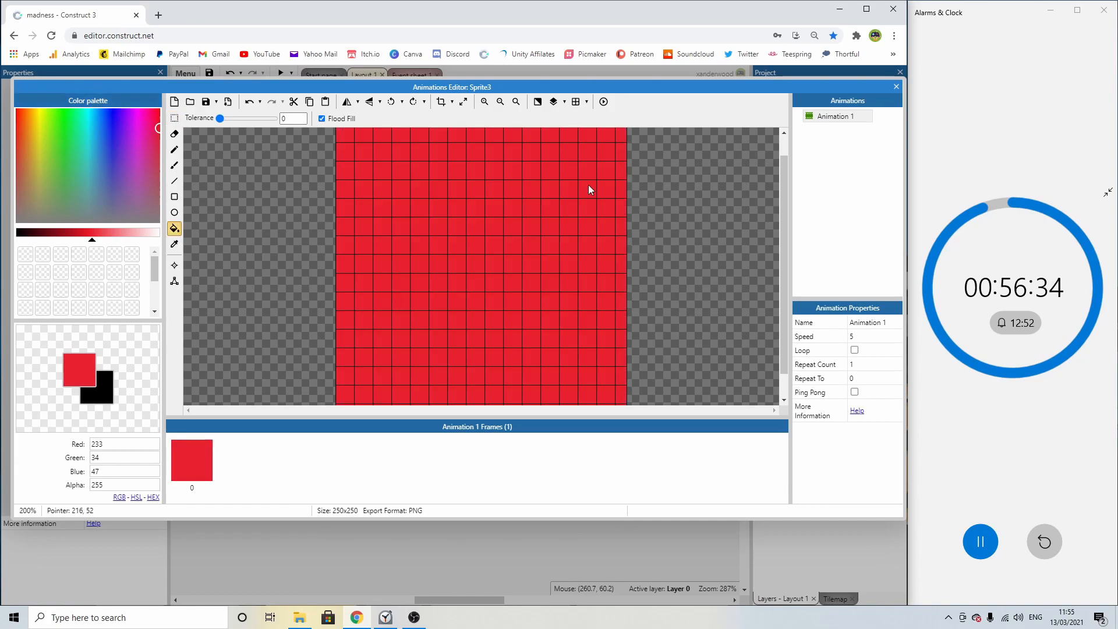
left_click(896, 87)
Size the red sprite to about 90 x 133, standing on the ground block beyond the gap, and rename it winZone.
left_click_drag(425, 109, 584, 130)
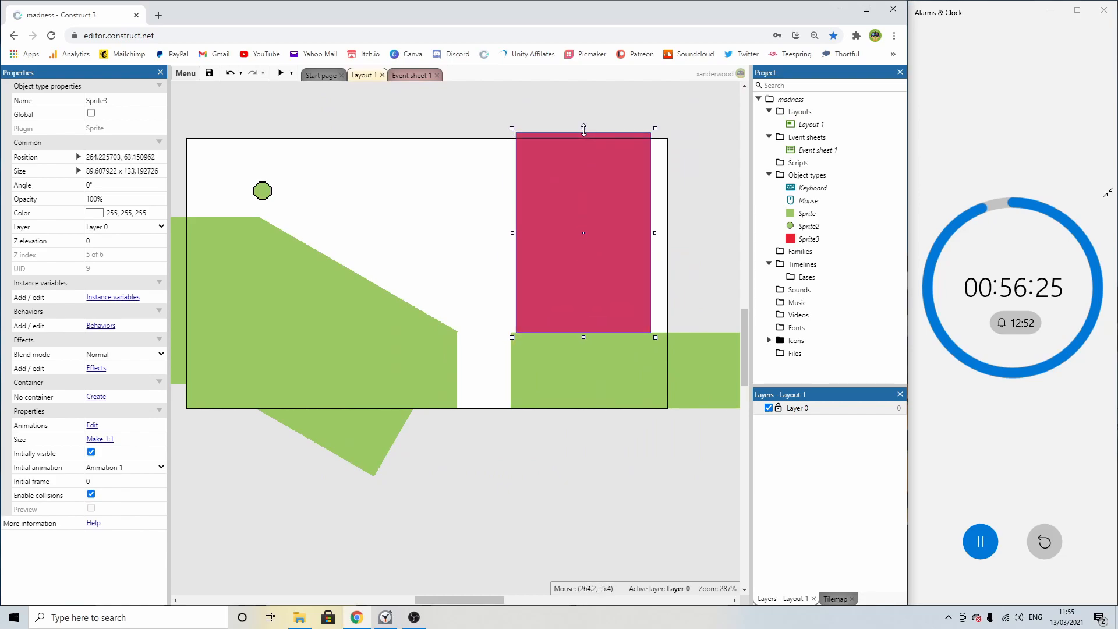
left_click(121, 100)
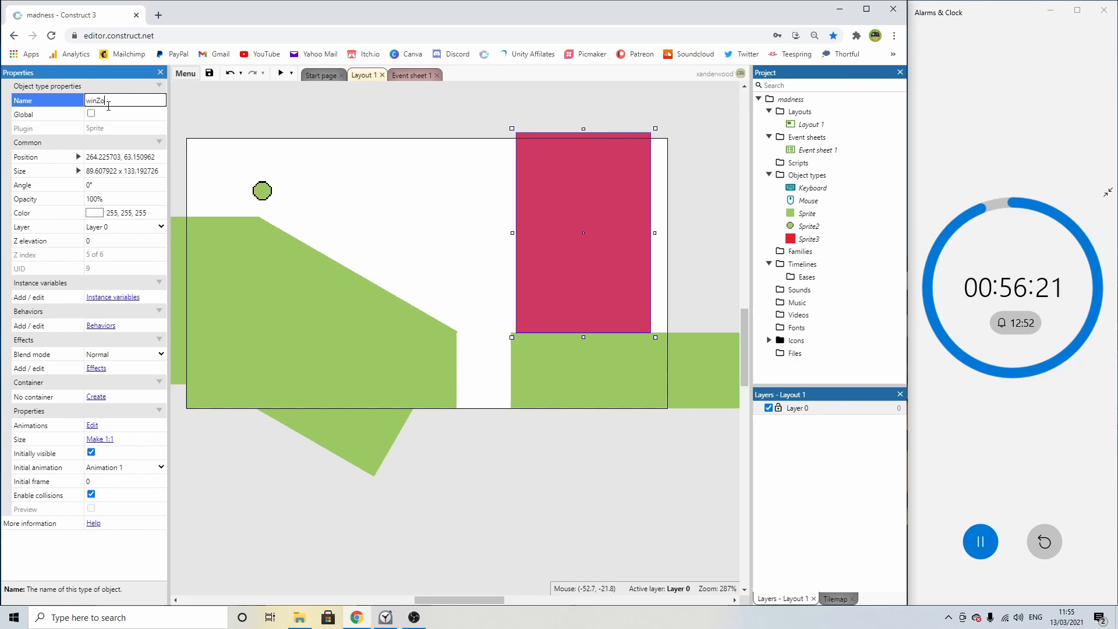
type("ne")
key("Return")
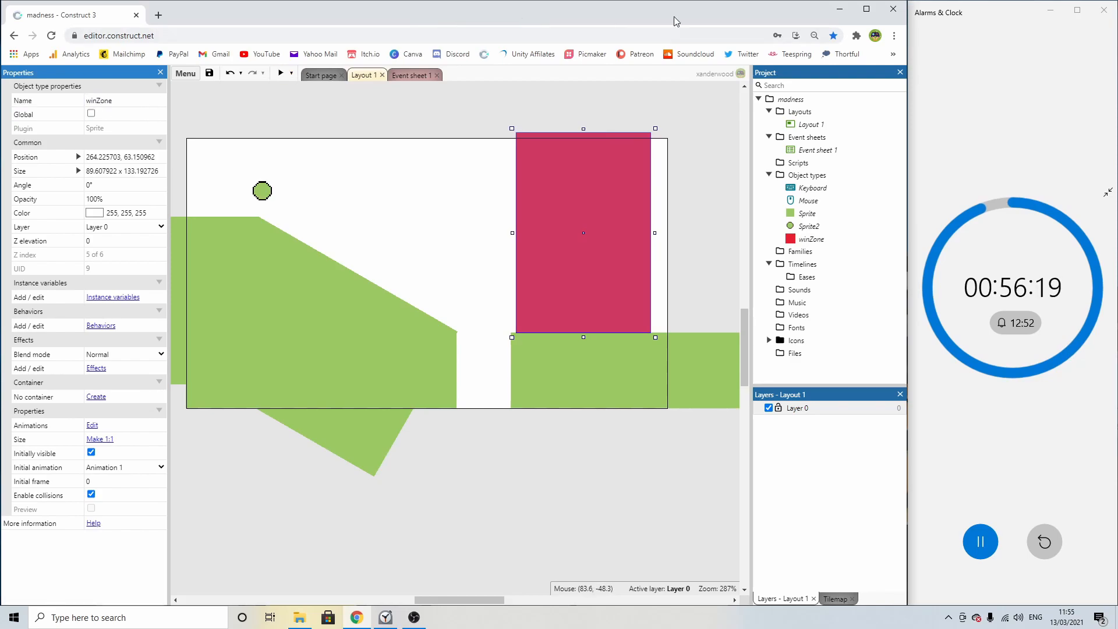
Add an event to Event sheet 1 for Sprite2 colliding with winZone.
left_click(412, 76)
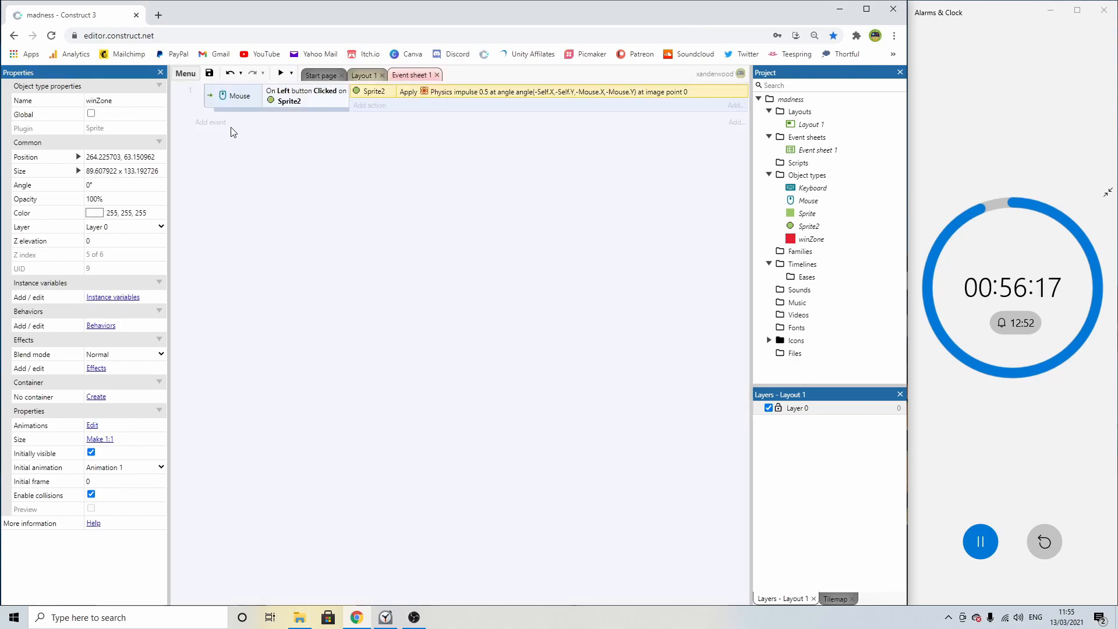
left_click(212, 123)
double_click(529, 240)
scroll(428, 287, "down", 2)
scroll(428, 288, "down", 5)
double_click(498, 242)
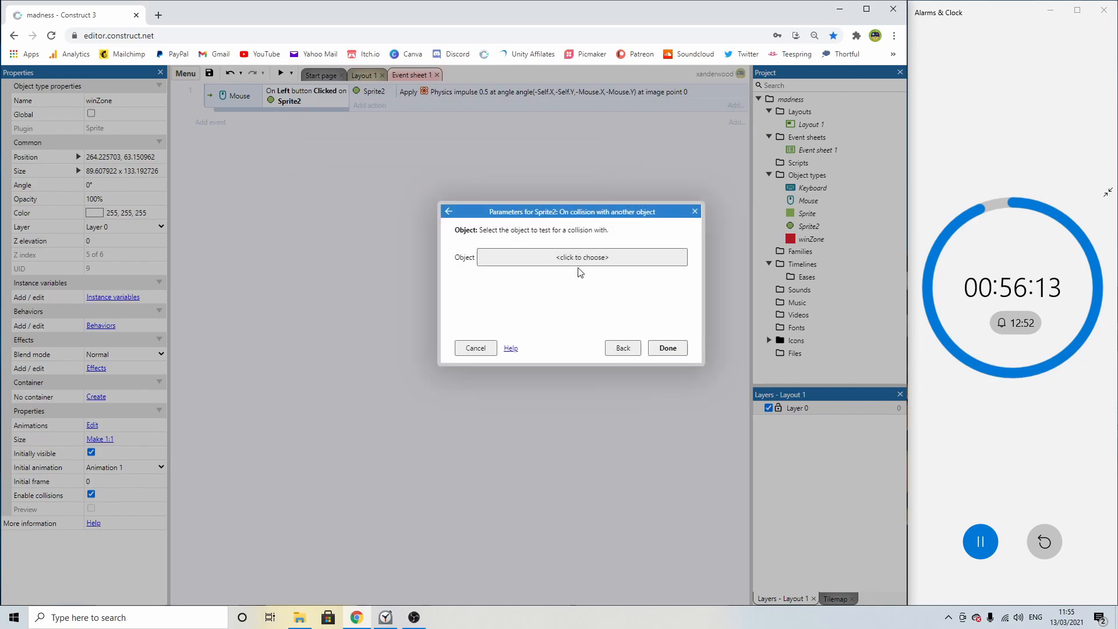
left_click(579, 262)
double_click(425, 314)
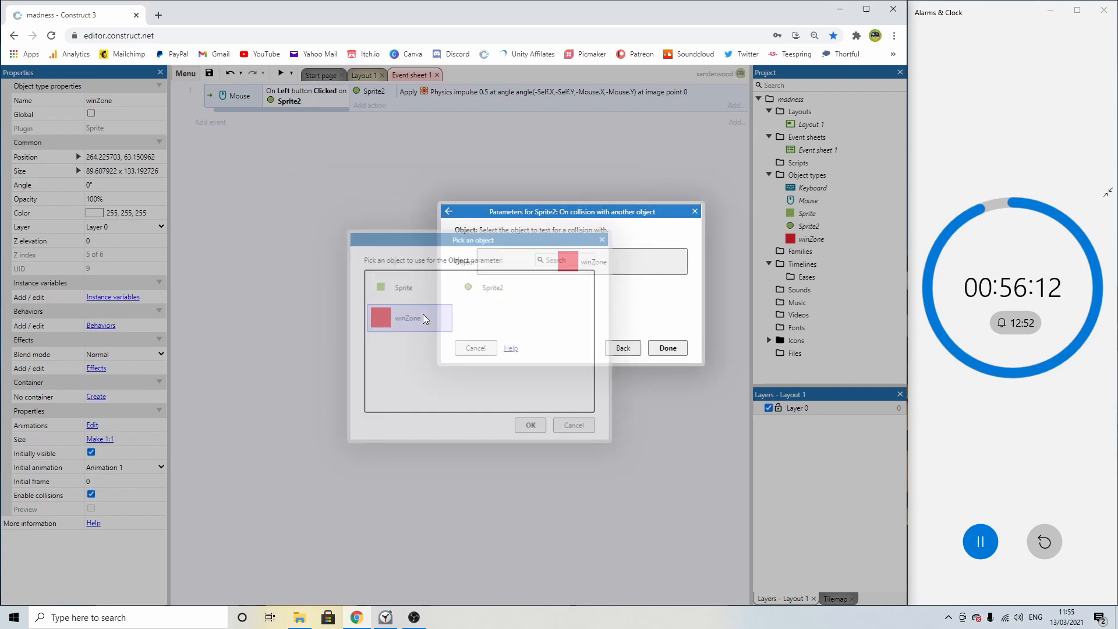
left_click(654, 345)
Add a function named win to the event sheet.
right_click(291, 211)
left_click(239, 201)
right_click(233, 180)
left_click(274, 198)
type("win")
key("Return")
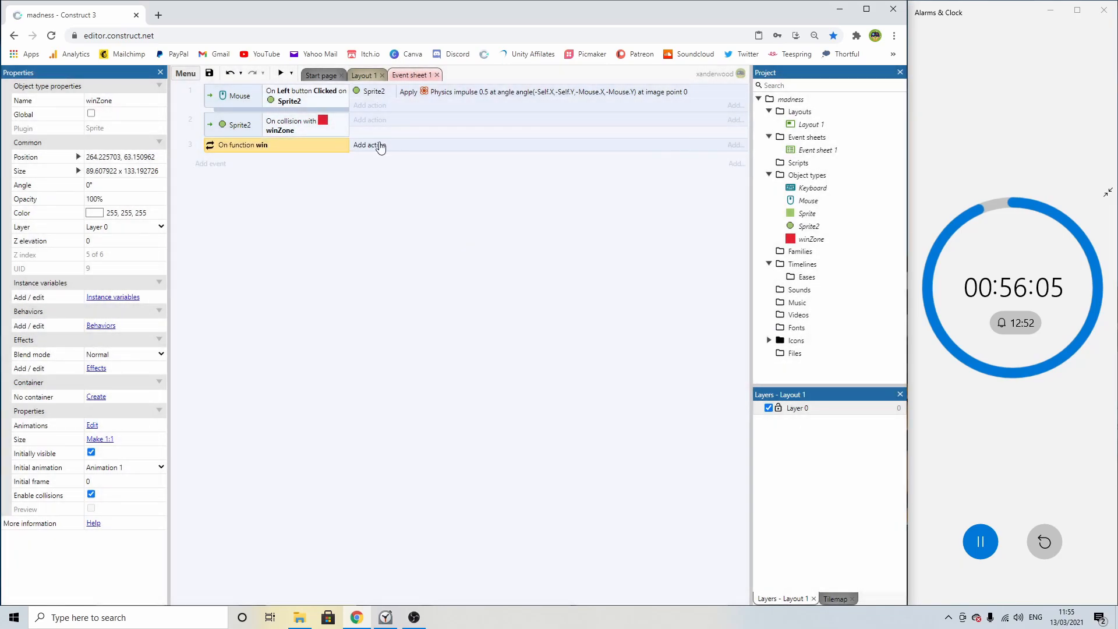
Add a System Wait action of 0.5 seconds to the win function.
left_click(383, 147)
double_click(345, 234)
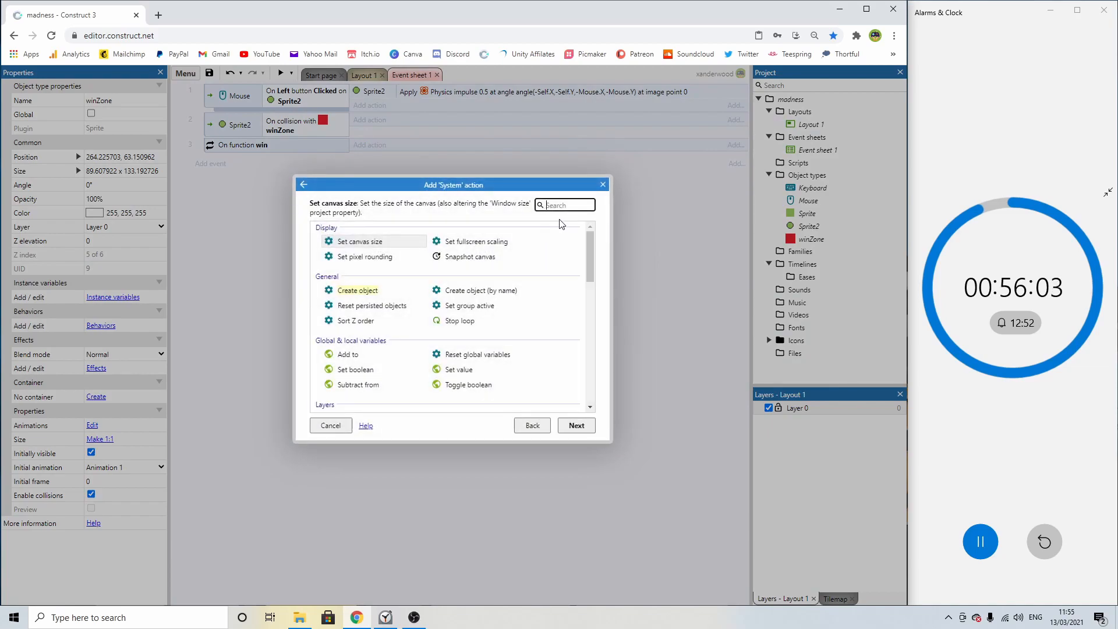
type("wa")
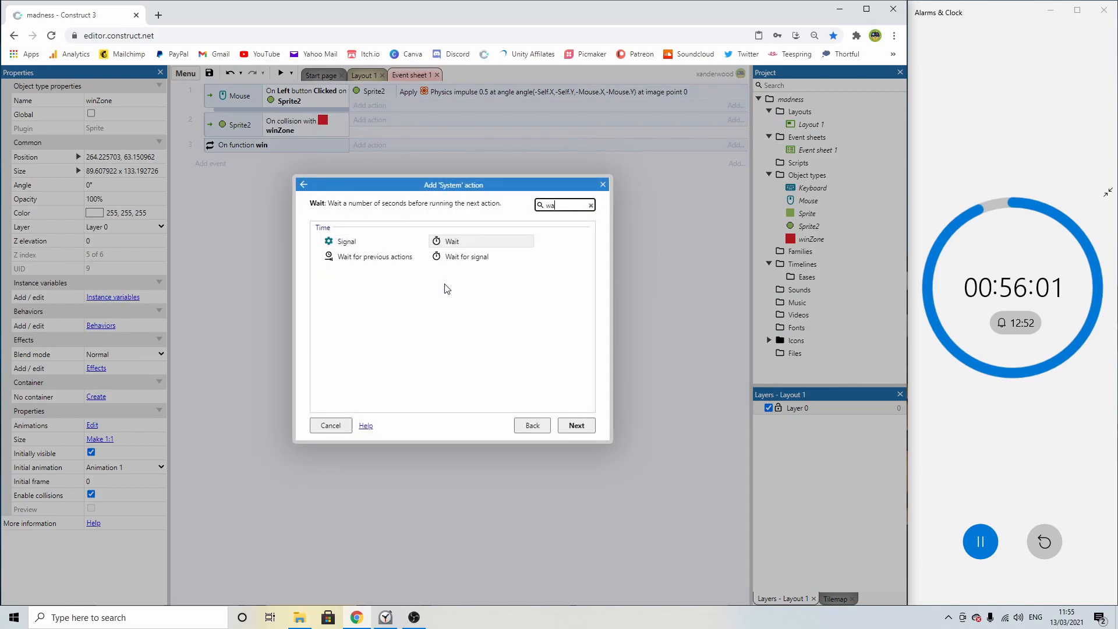
double_click(459, 247)
type("0.5")
key("Return")
key("Return")
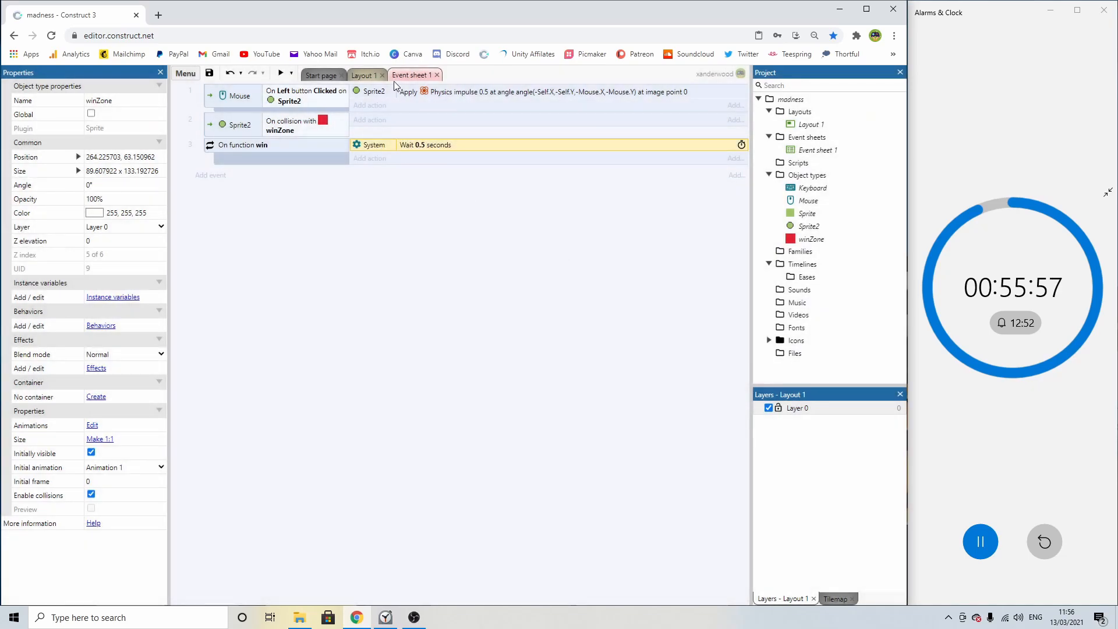
Add a new layer named fader above Layer 0 in Layout 1.
left_click(363, 76)
left_click(443, 125)
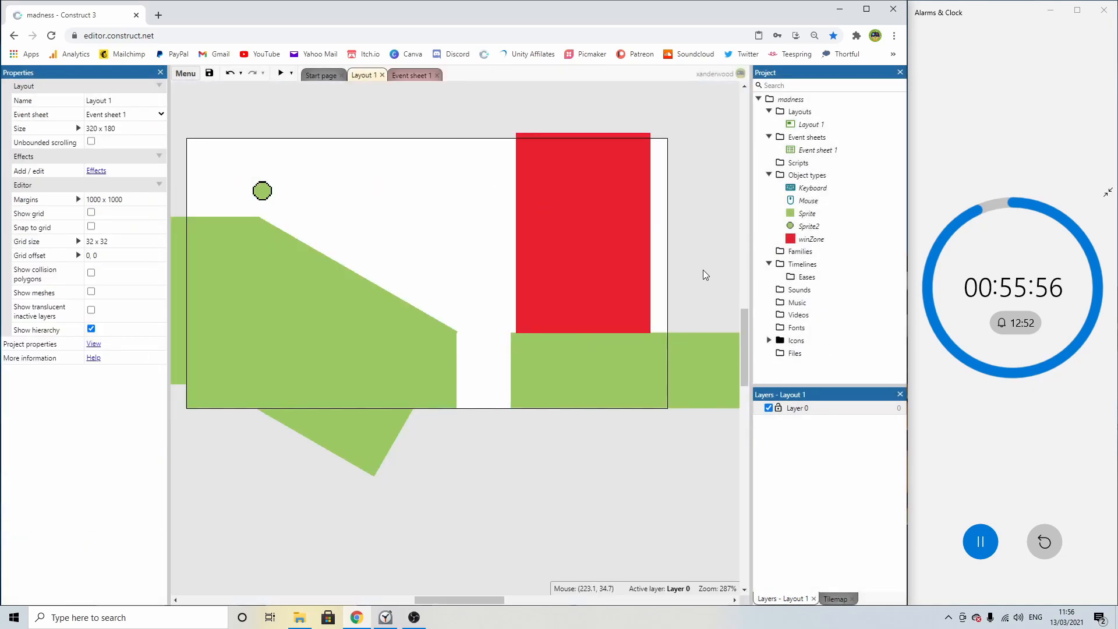
right_click(811, 412)
left_click(827, 419)
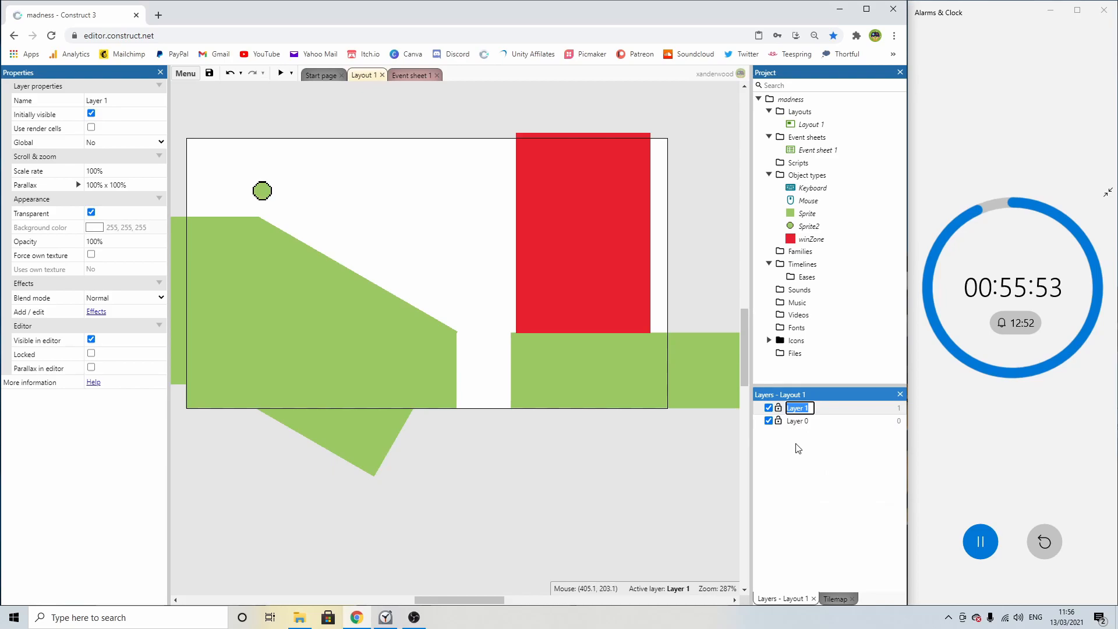
type("fader")
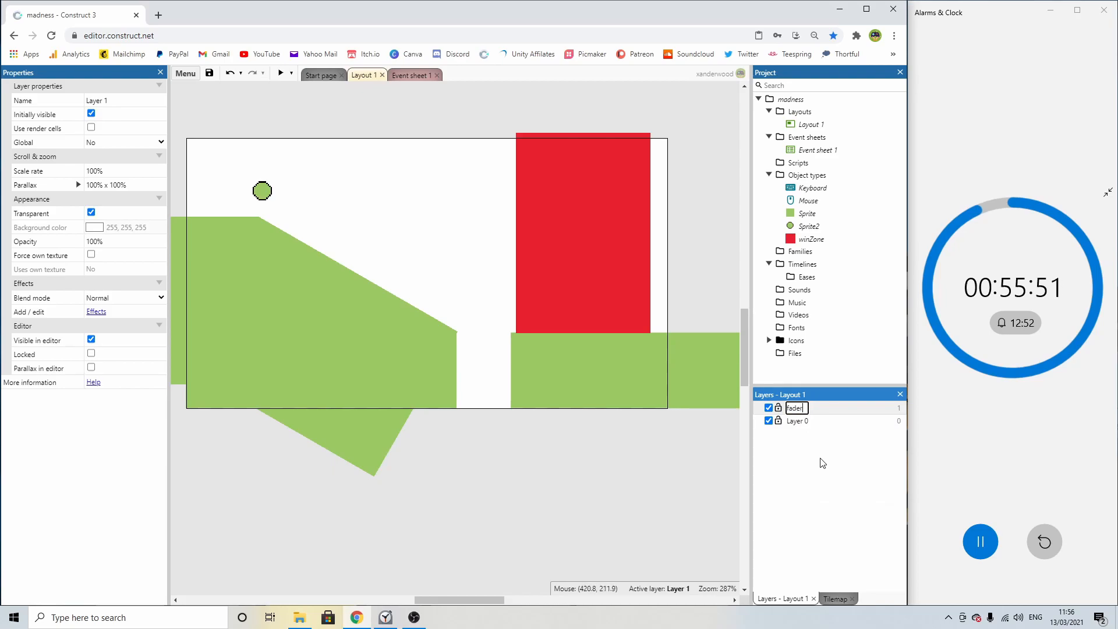
key("Return")
Create a Tiled Background on the fader layer, flood-fill its 250x250 image with black (0, 0, 0), and close the image editor.
left_click(676, 441)
left_click(780, 408)
left_click(640, 462)
left_click(784, 418)
double_click(669, 446)
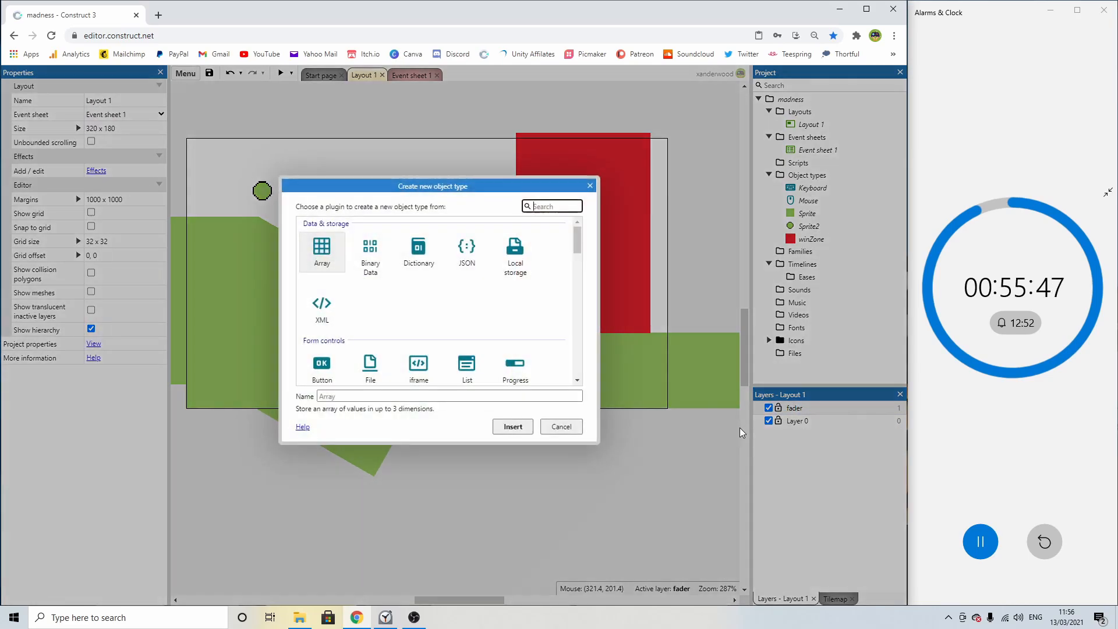
scroll(463, 291, "down", 5)
double_click(418, 317)
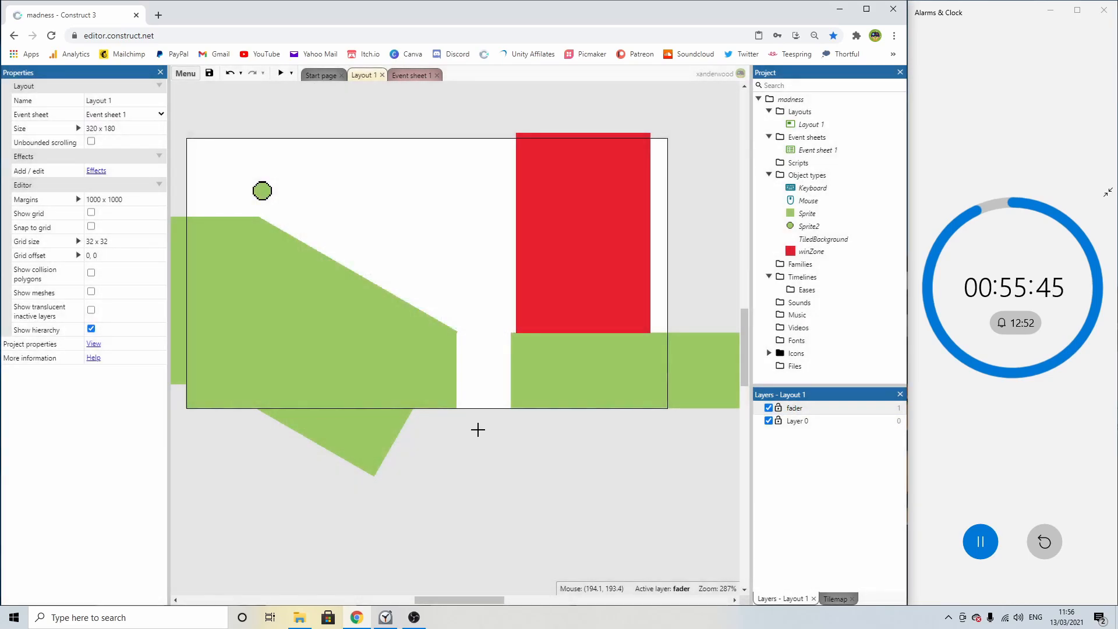
left_click(477, 429)
left_click_drag(90, 244, 2, 244)
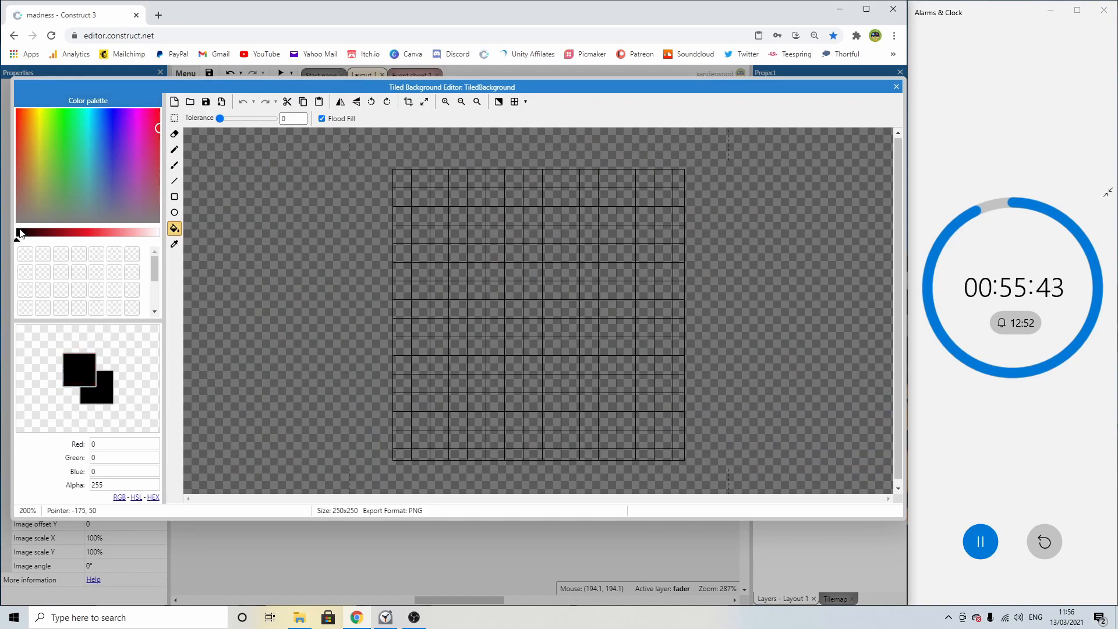
left_click(535, 235)
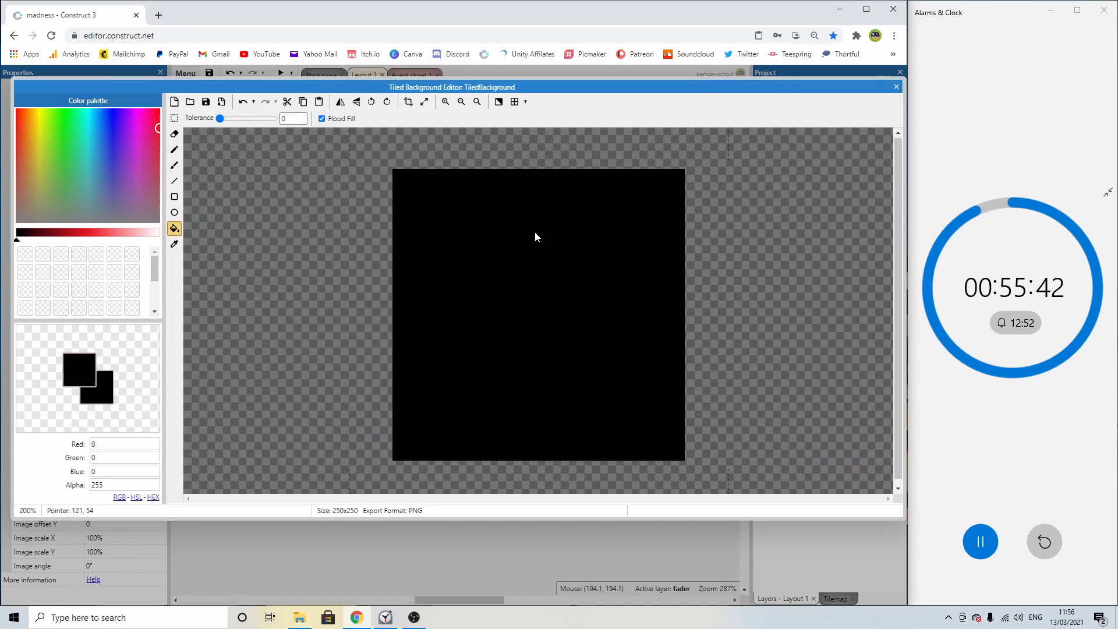
left_click(896, 86)
Enlarge the black tiled background to about 348 x 202 and place it just above the layout at about (-14, -205).
scroll(531, 376, "down", 3, "ctrl")
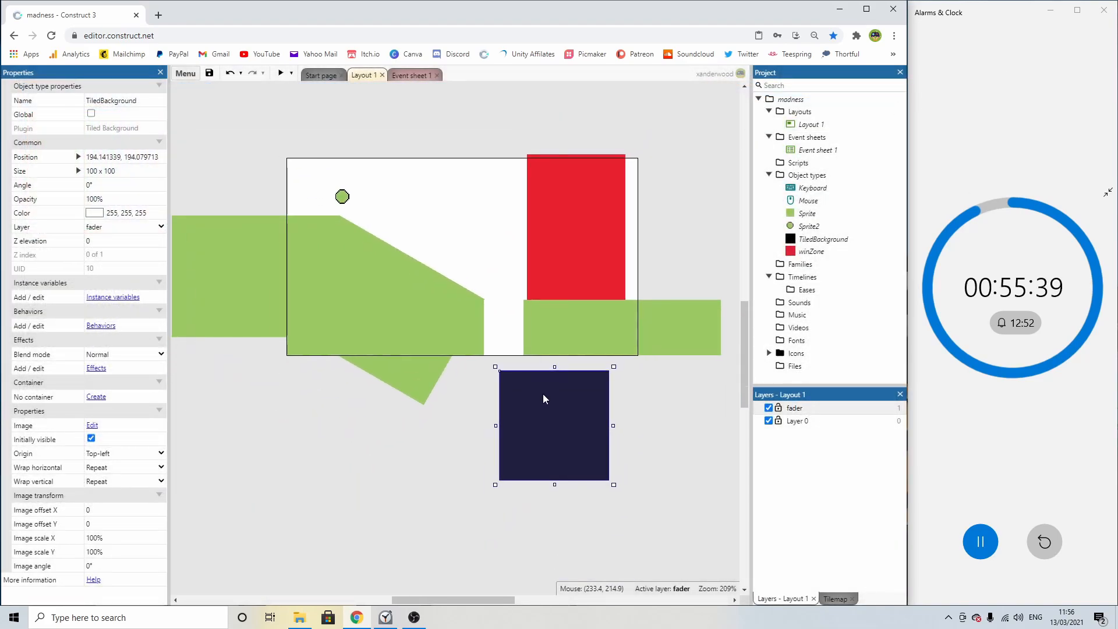
left_click(554, 143)
left_click(553, 213)
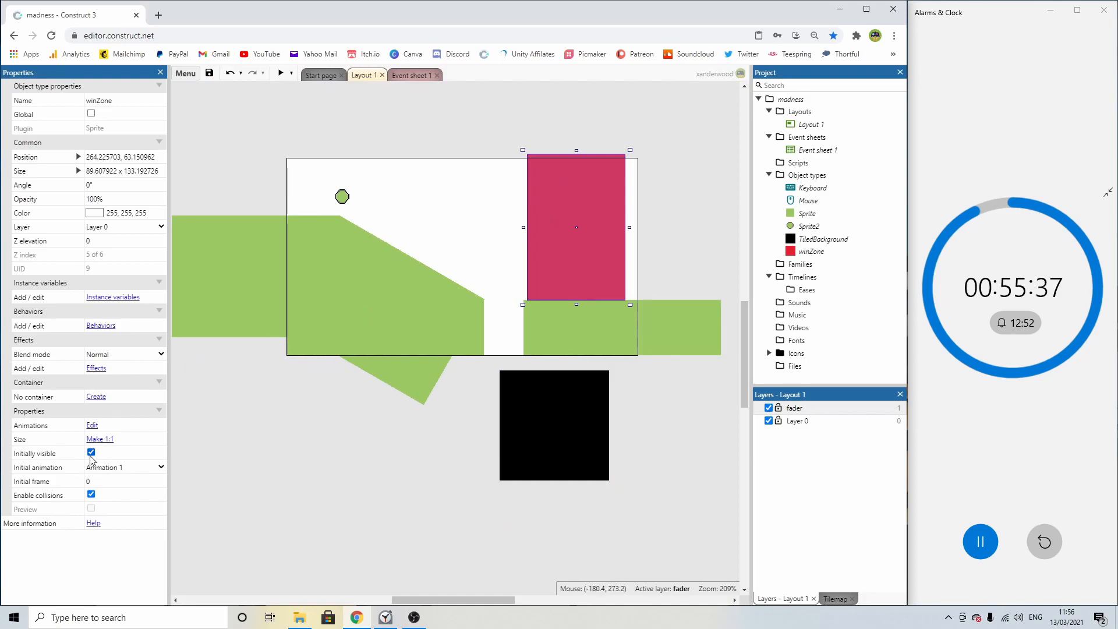
left_click(552, 443)
left_click_drag(553, 444, 329, 227)
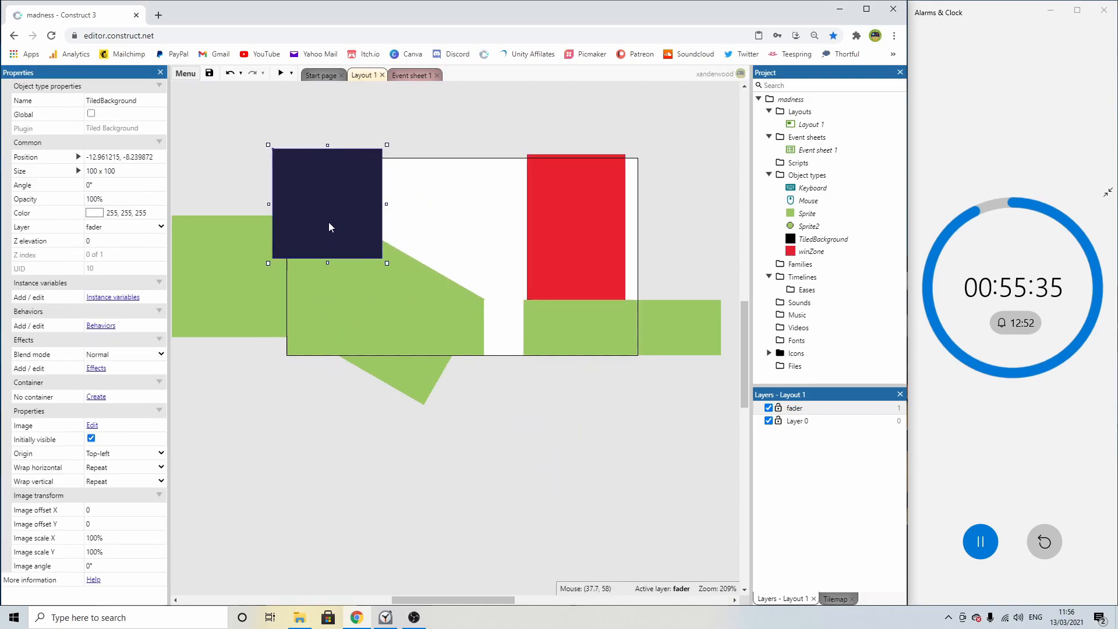
left_click_drag(386, 265, 645, 373)
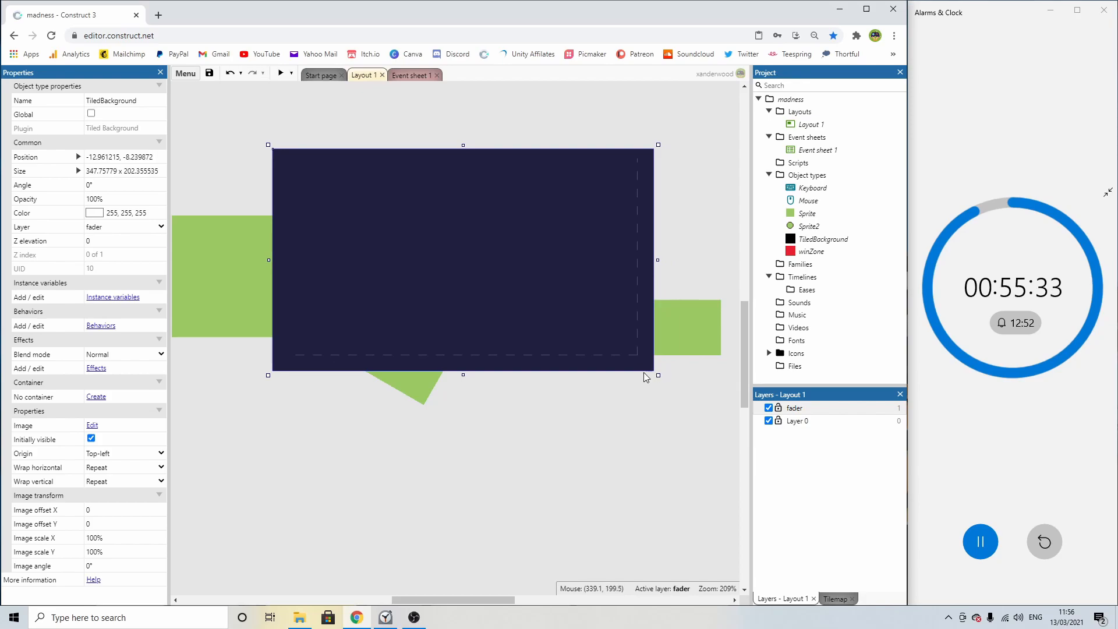
left_click_drag(586, 341, 582, 129)
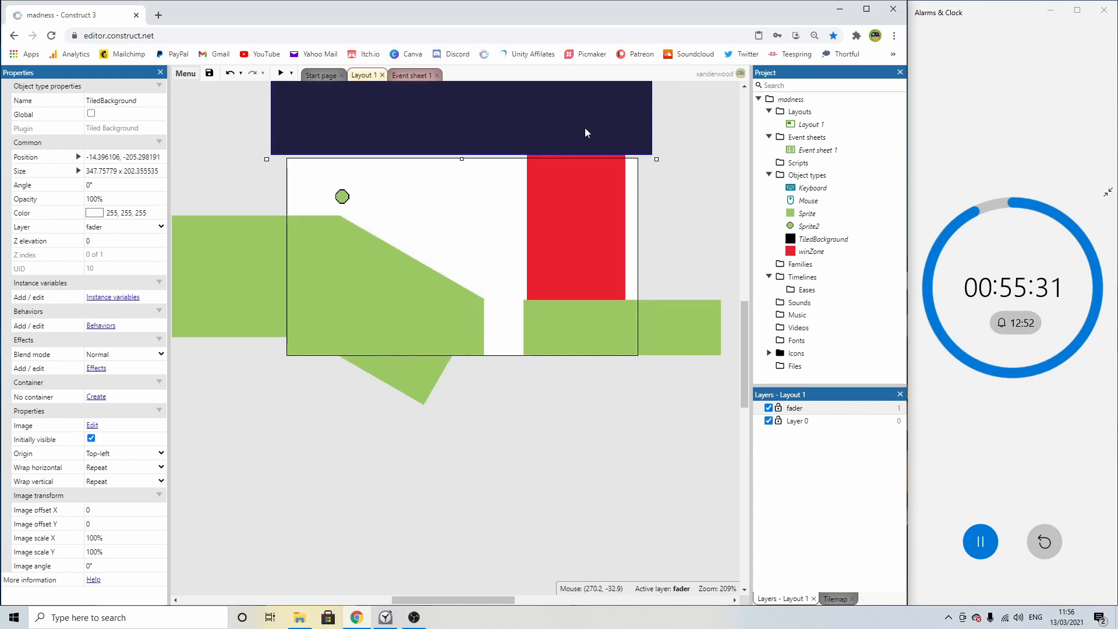
Add the Tween behavior to the black tiled background.
scroll(533, 354, "up", 2)
left_click(102, 325)
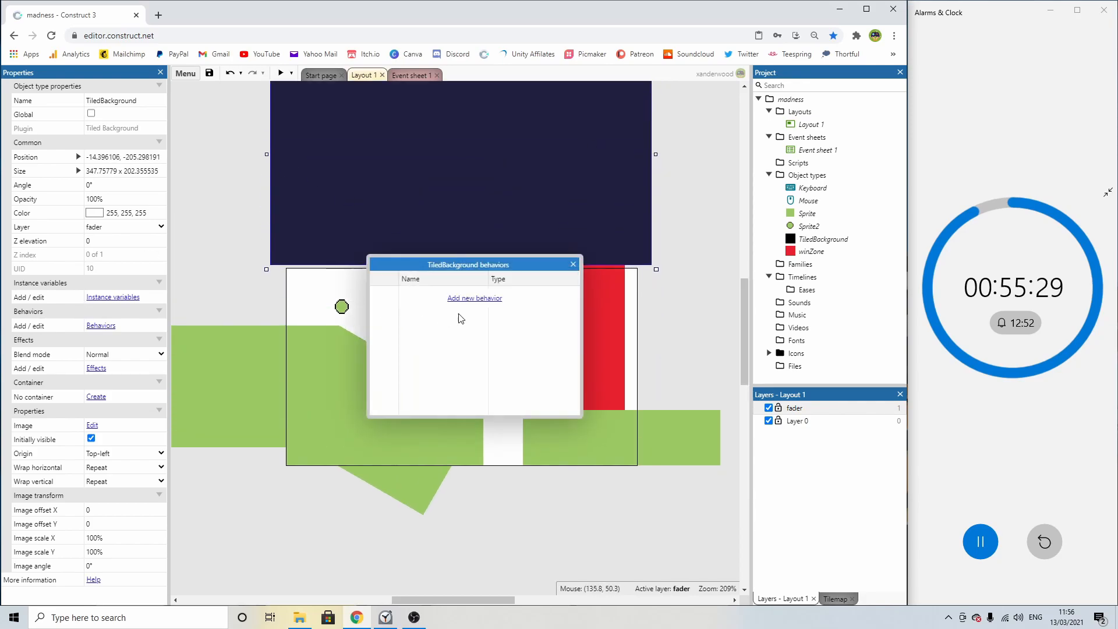
left_click(489, 300)
scroll(447, 348, "down", 3)
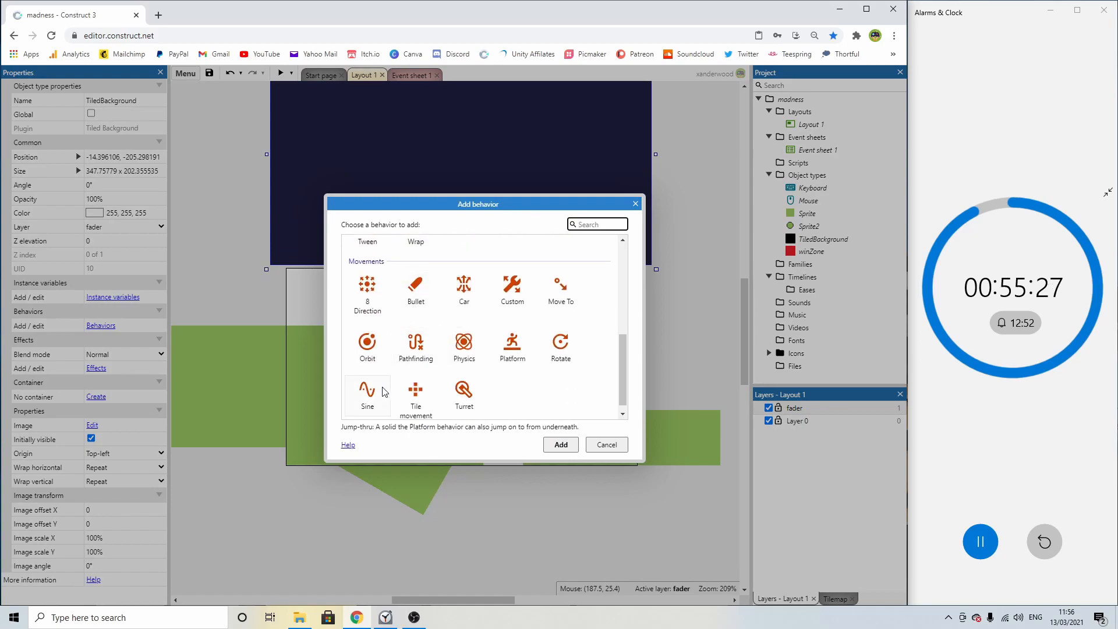
scroll(443, 338, "up", 3)
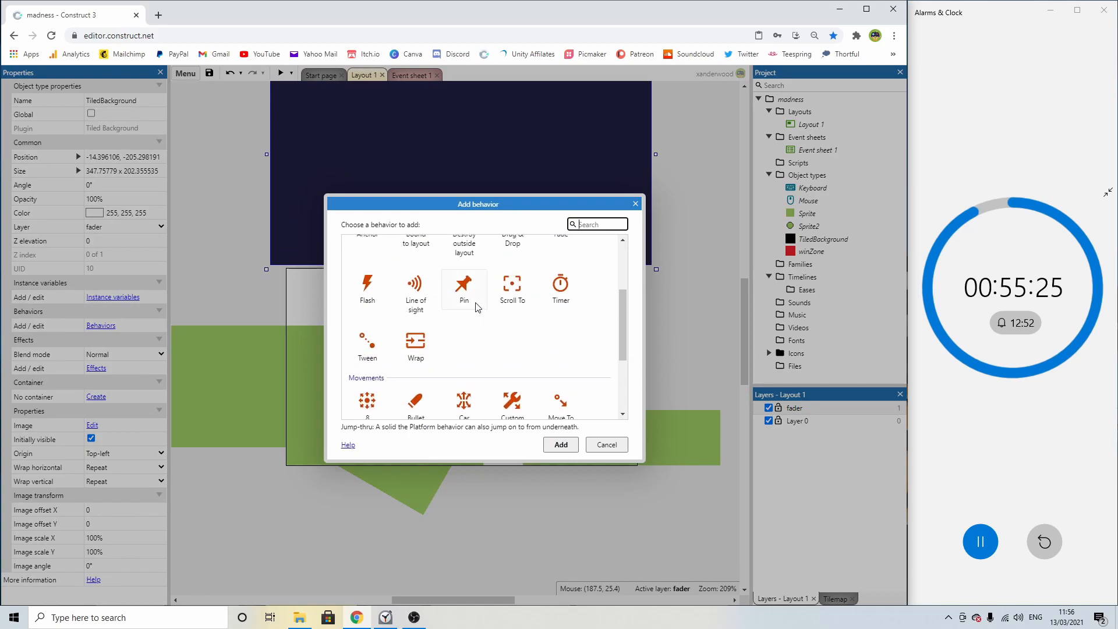
double_click(367, 400)
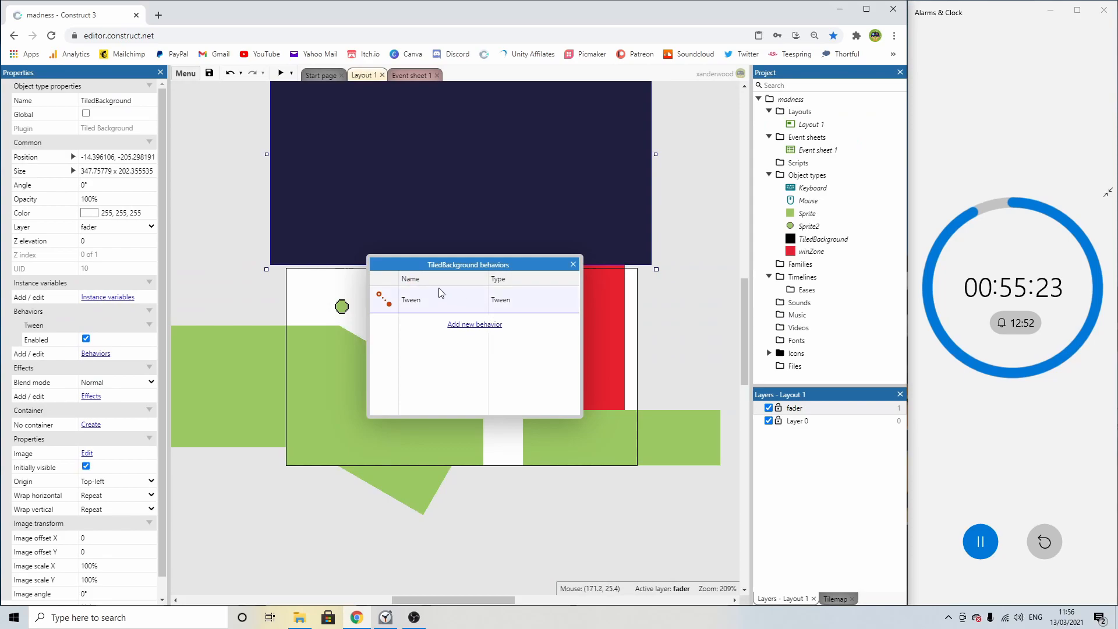
left_click(574, 265)
Add a one-property Tween action for TiledBackground to the win function, with Y as the property and the default end value and time.
left_click(411, 75)
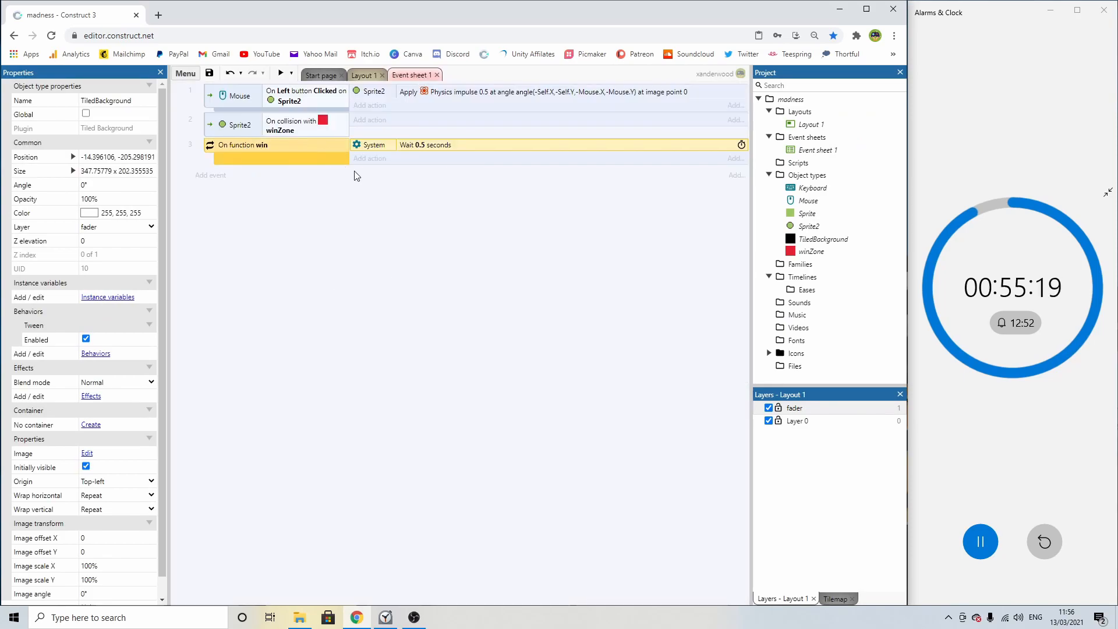
left_click(372, 159)
double_click(336, 282)
scroll(447, 282, "down", 3)
scroll(448, 285, "down", 4)
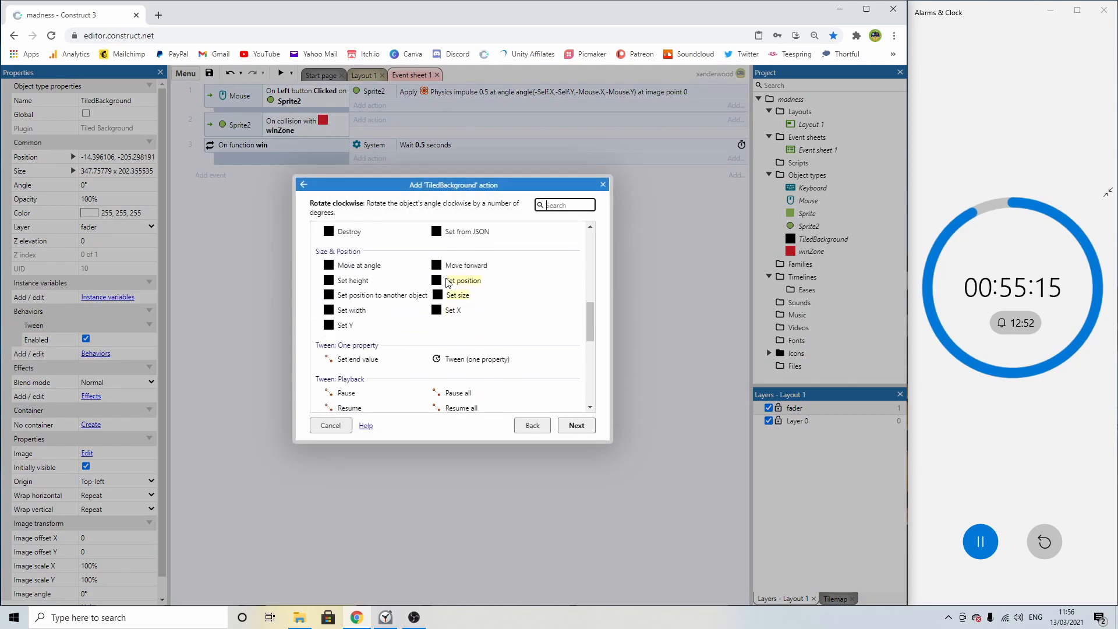
double_click(477, 300)
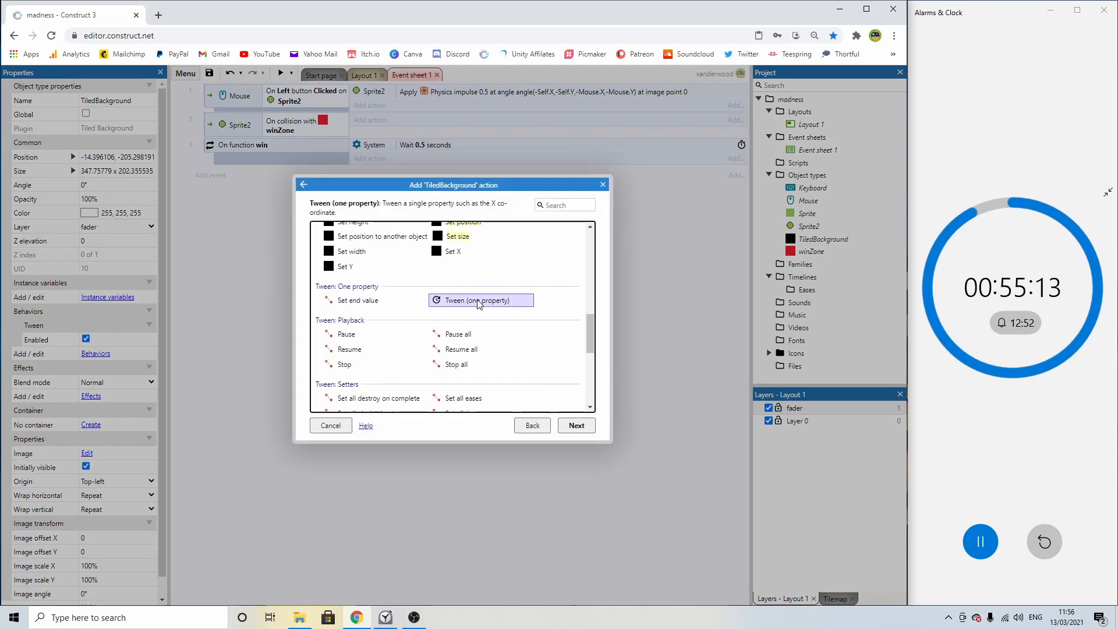
left_click(527, 272)
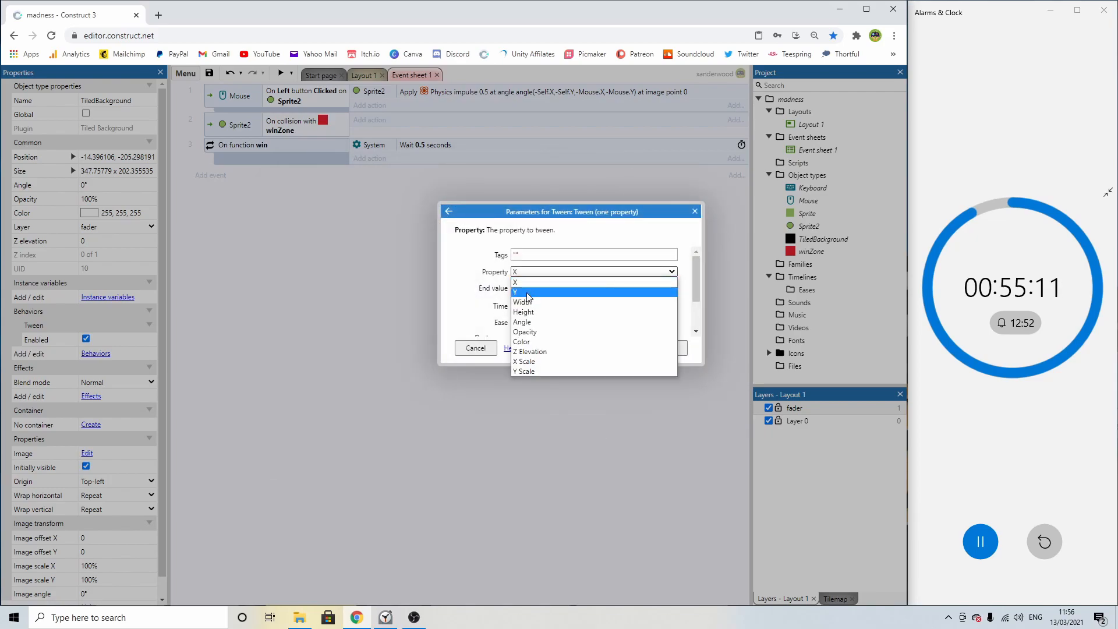
left_click(529, 291)
left_click(666, 348)
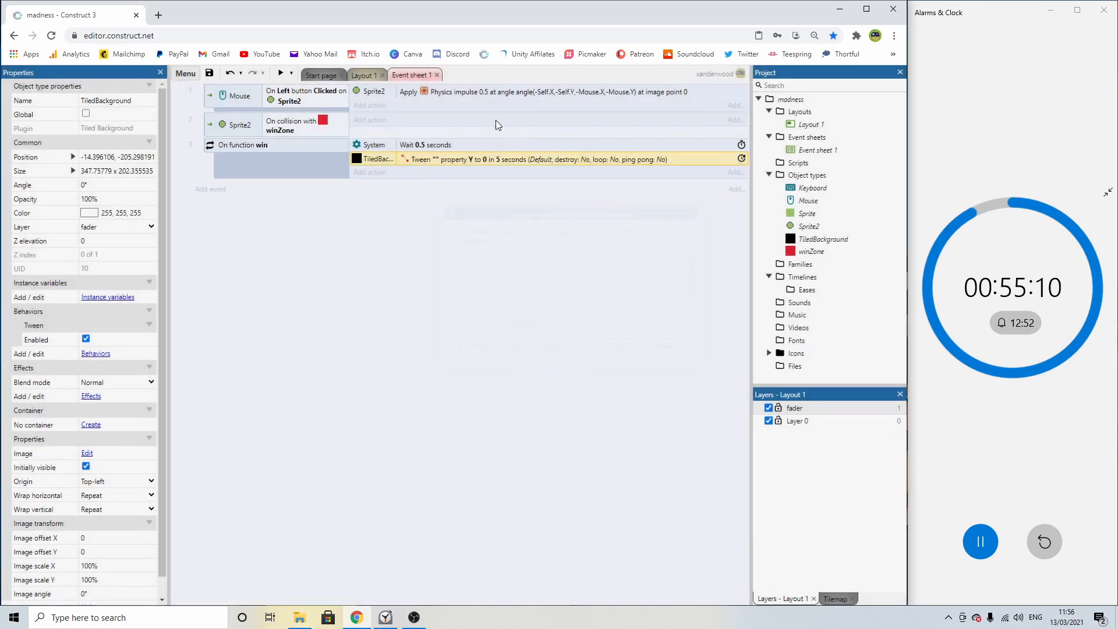
Move the black tiled background over the layout to about (-11, -10) and expand its position coordinates.
left_click(361, 76)
left_click_drag(442, 234, 471, 408)
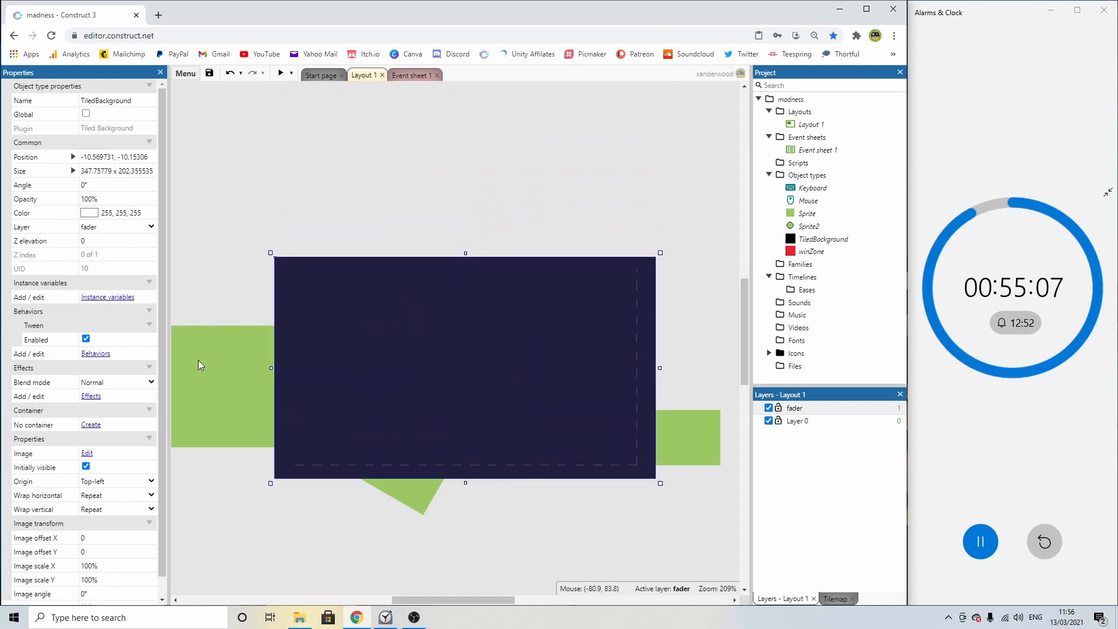
left_click(73, 157)
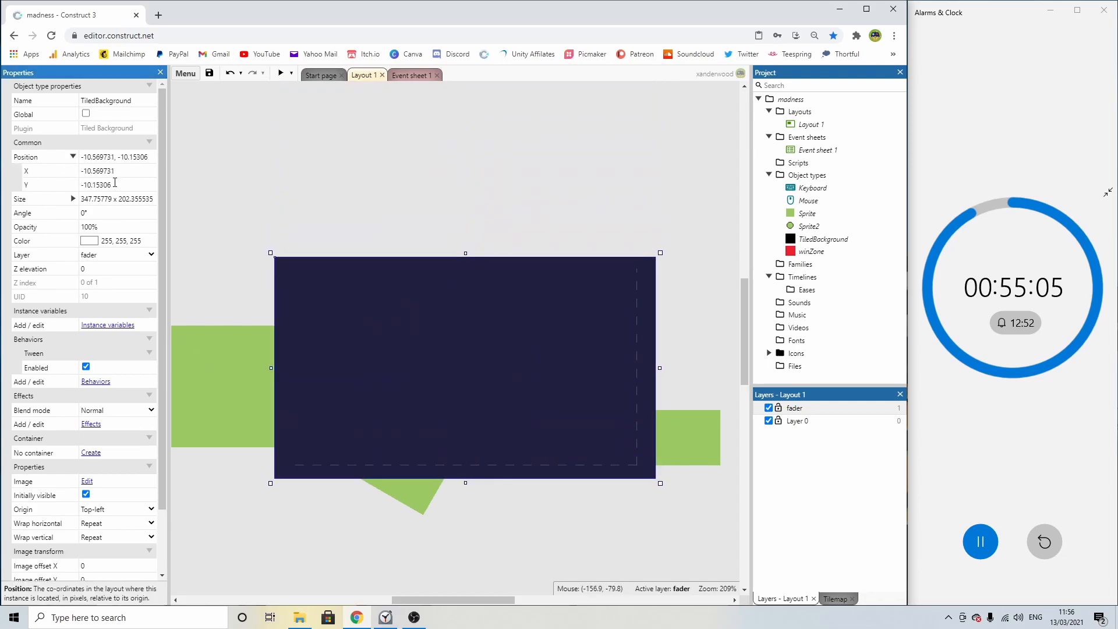
Set the win function's Y tween to an end value of -10 and a time of 0.5 seconds.
left_click(412, 76)
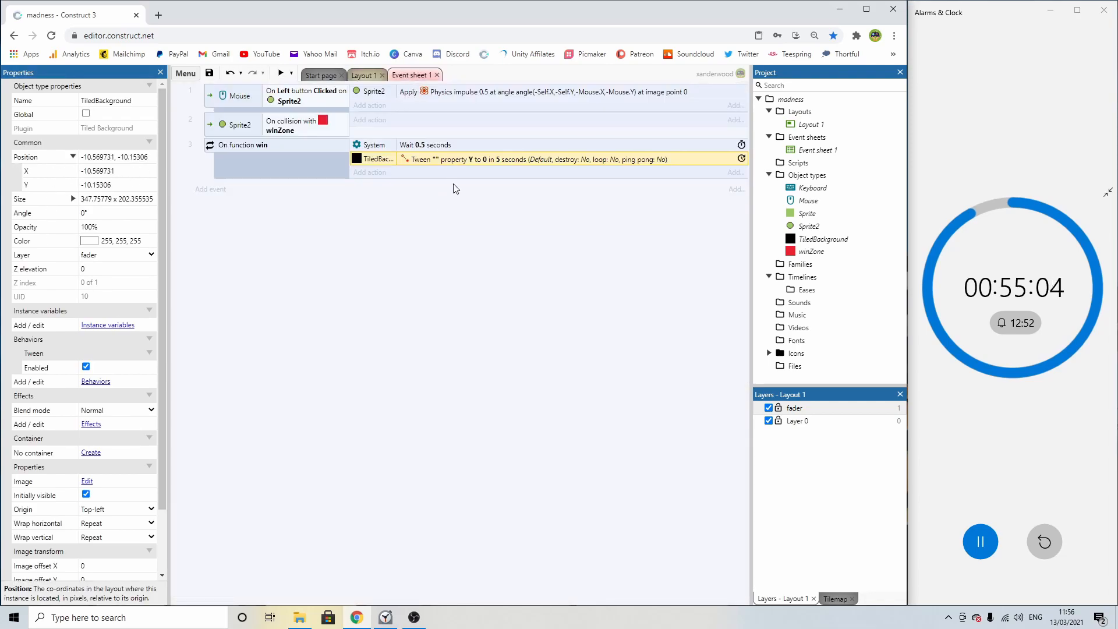
double_click(473, 160)
left_click(528, 290)
type("-10")
key("Tab")
type("0.5")
key("Escape")
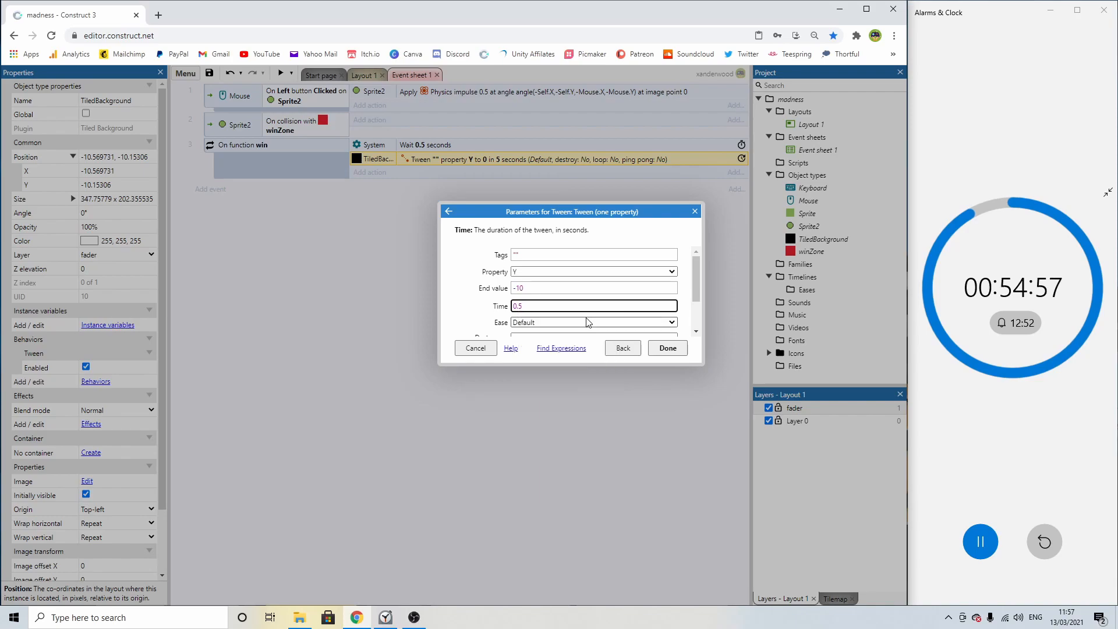
left_click(668, 348)
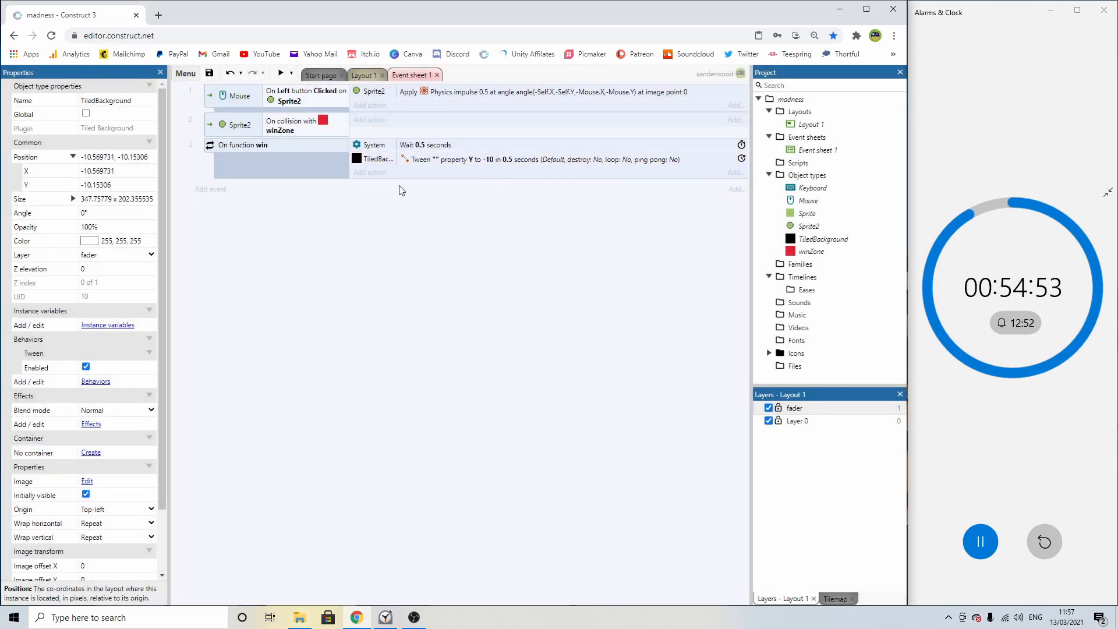
right_click(252, 229)
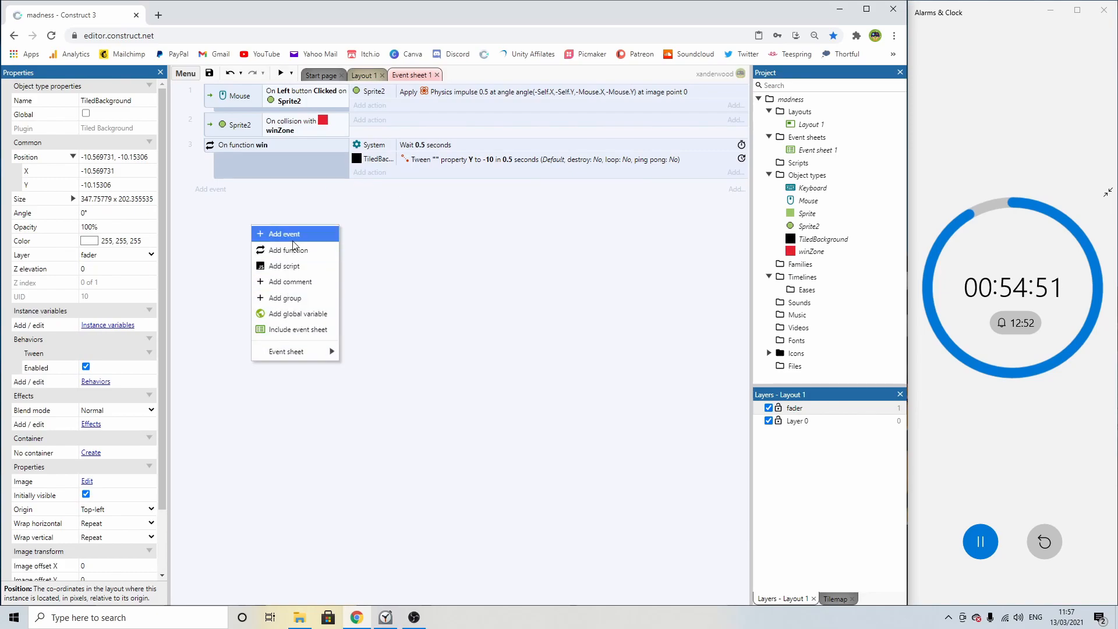
left_click(294, 238)
left_click(603, 185)
Add a function named fadein to the event sheet.
right_click(291, 222)
left_click(335, 257)
type("f")
key("Return")
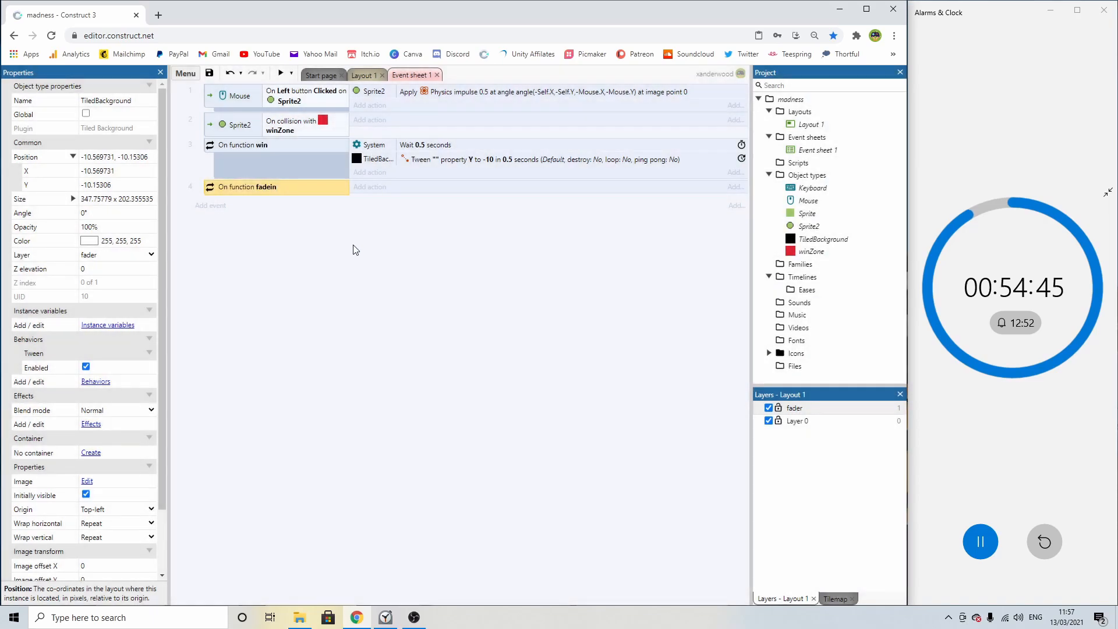
Duplicate the fadein function in the event sheet and rename the copy to fadeout.
key("ctrl+c")
key("ctrl+v")
double_click(297, 206)
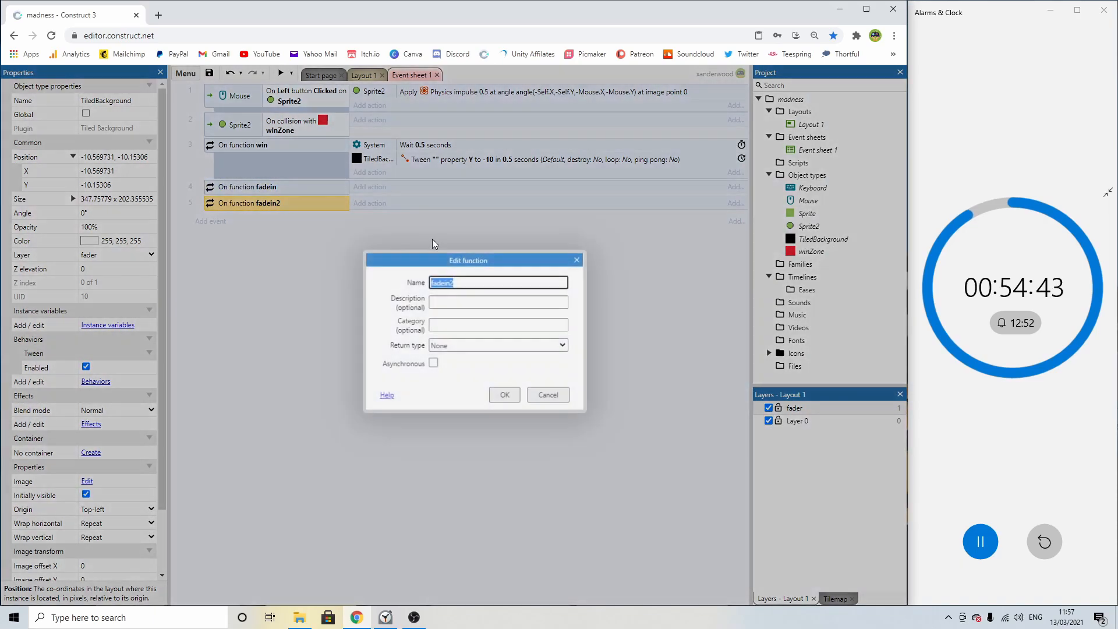
type("fadeout")
key("Return")
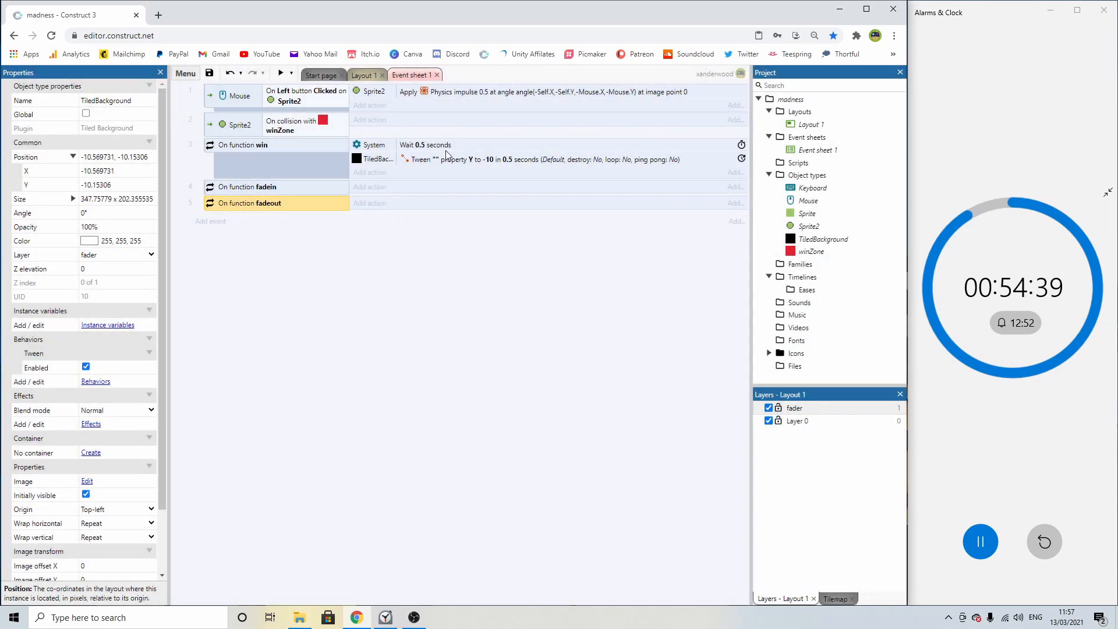
Move the TiledBackground Y tween from the win function into fadein and place a copy of it in fadeout.
left_click_drag(442, 175, 434, 206)
double_click(434, 203)
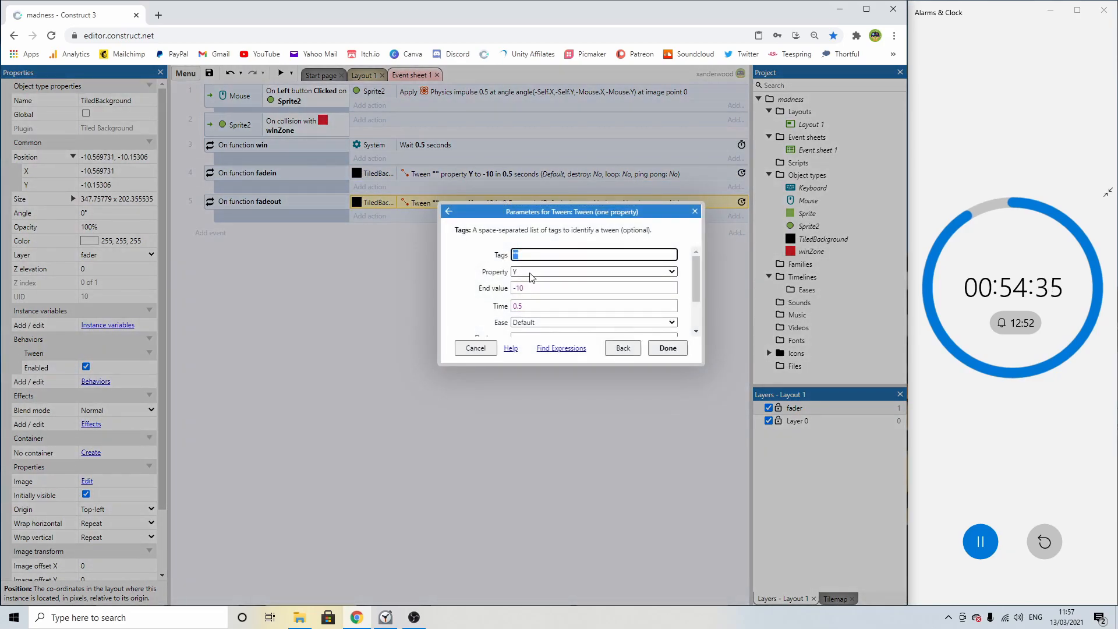
left_click(694, 211)
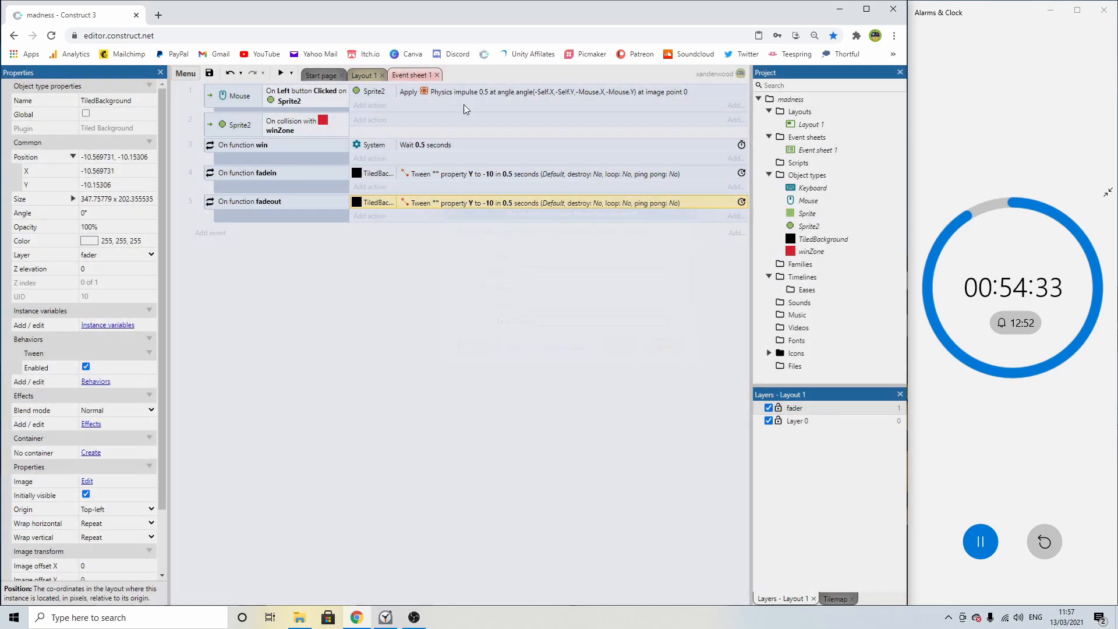
Move the black tiled background above the layout to about Y -206 and expand its position coordinates.
left_click(369, 74)
left_click_drag(526, 347, 526, 178)
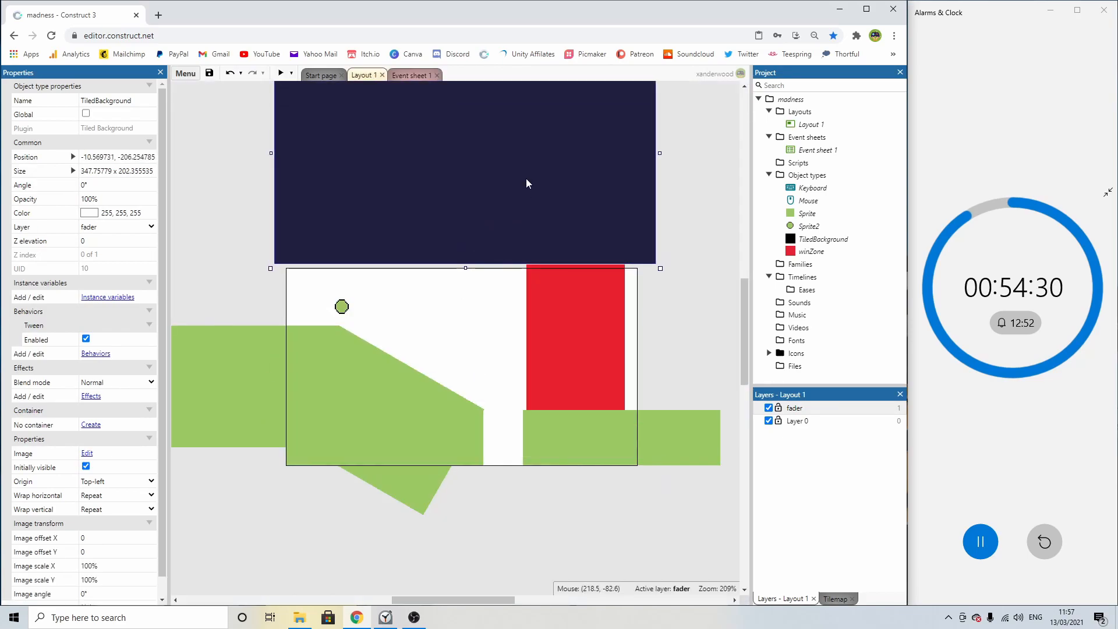
left_click(72, 157)
left_click(411, 75)
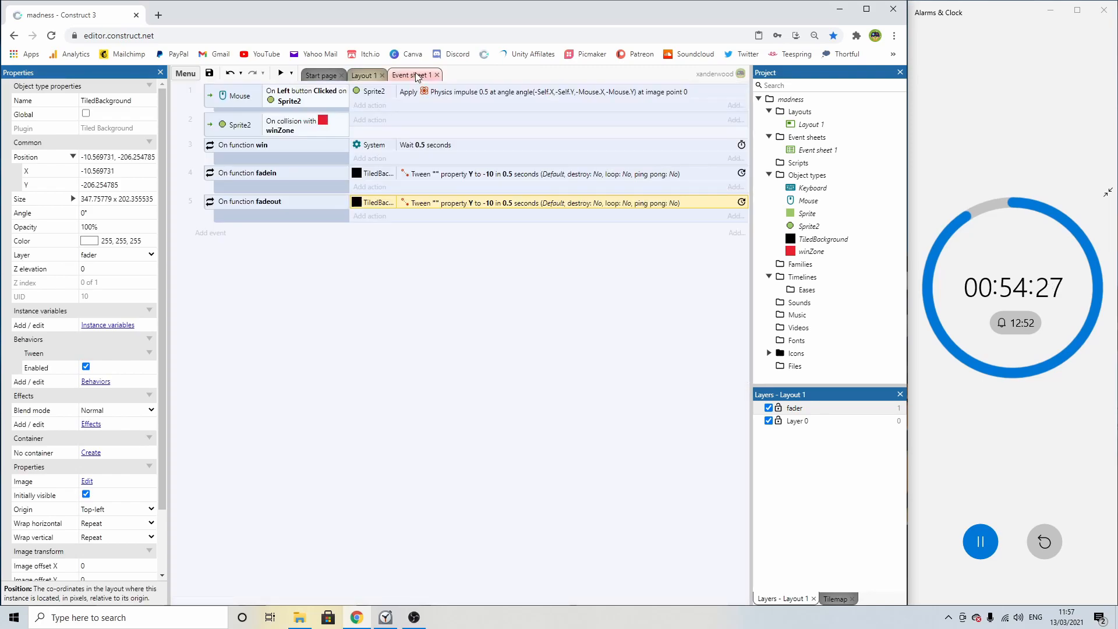
Set the end value of the fadeout function's Y tween to -206.
double_click(430, 206)
left_click(529, 290)
key("BackSpace")
key("BackSpace")
type("206")
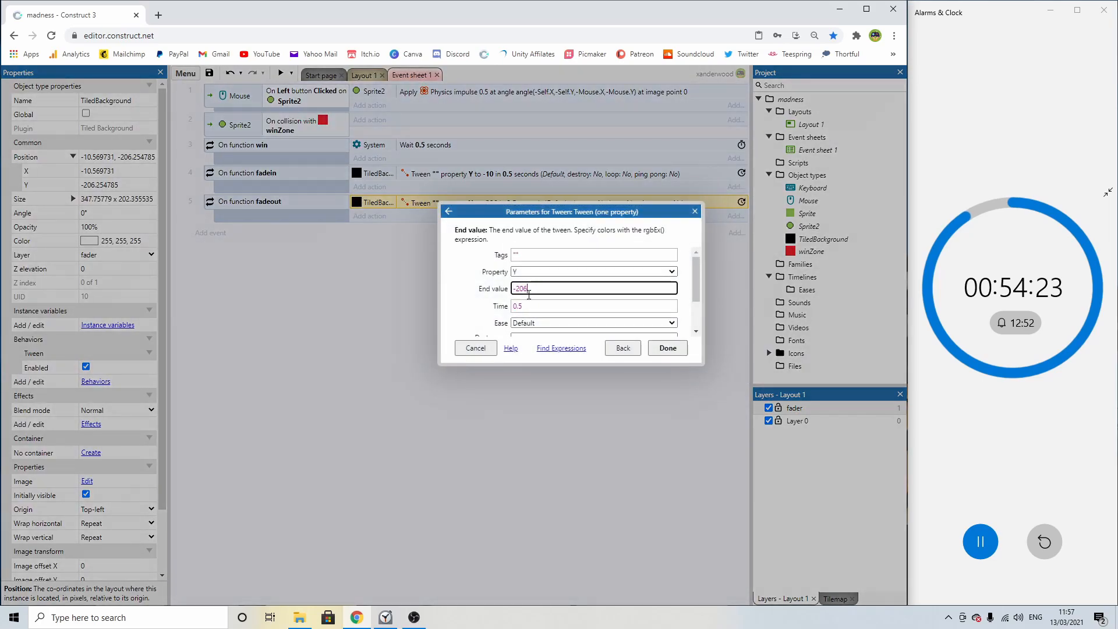
key("Return")
Add an action to the win function that calls the fadein function.
left_click(369, 158)
left_click(382, 238)
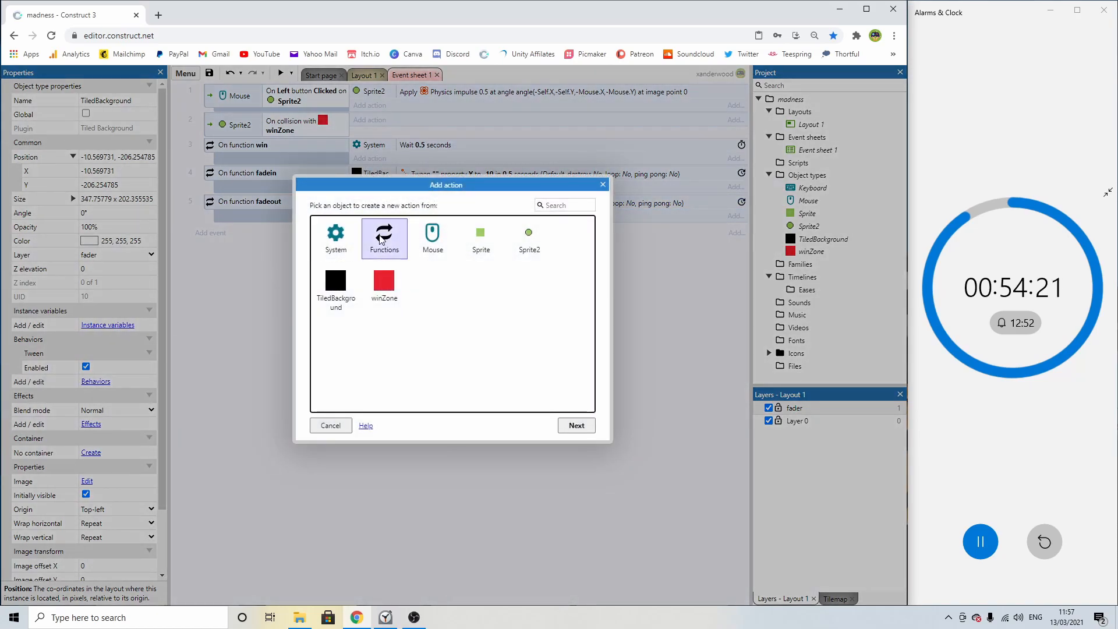
double_click(382, 239)
double_click(361, 329)
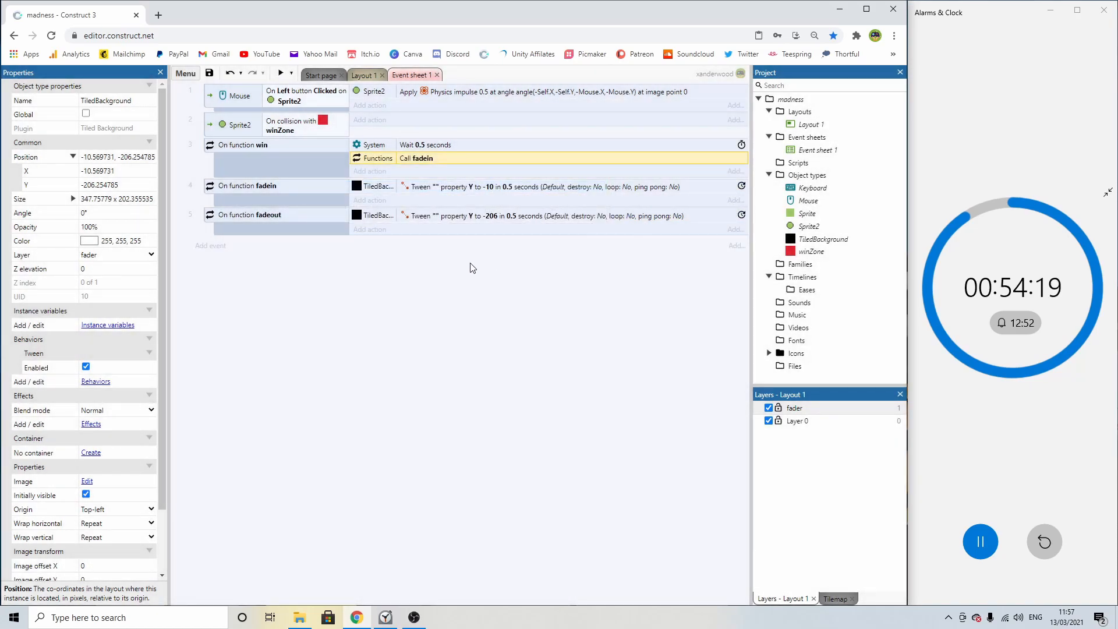
Add an On start of layout event that calls fadeout and move it to the beginning of the event sheet.
left_click(199, 247)
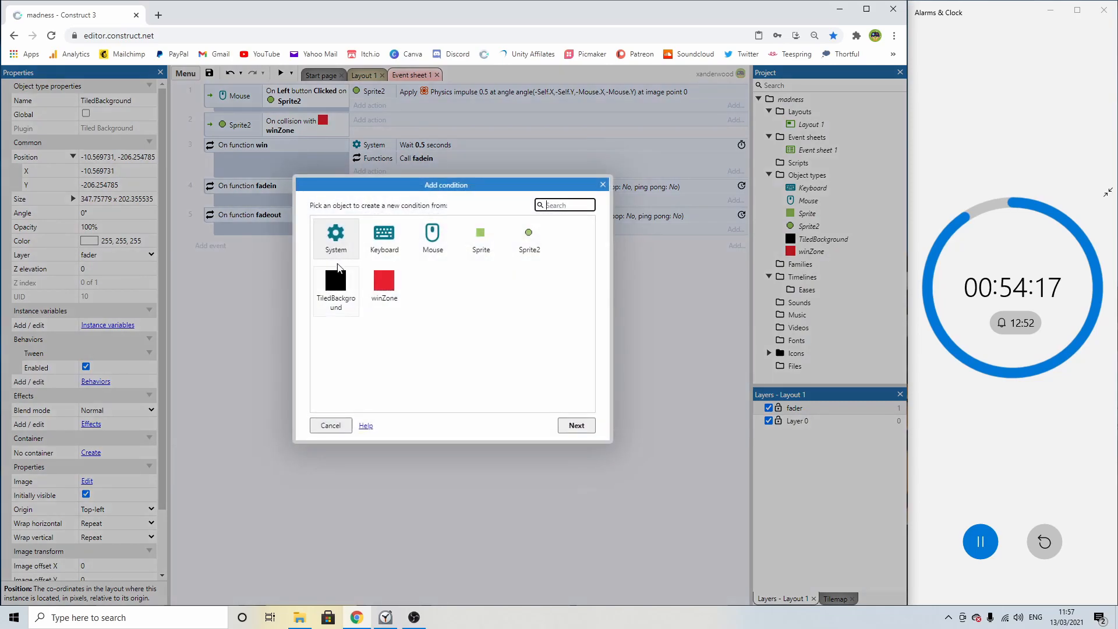
double_click(321, 240)
scroll(379, 303, "down", 10)
double_click(360, 365)
left_click(373, 245)
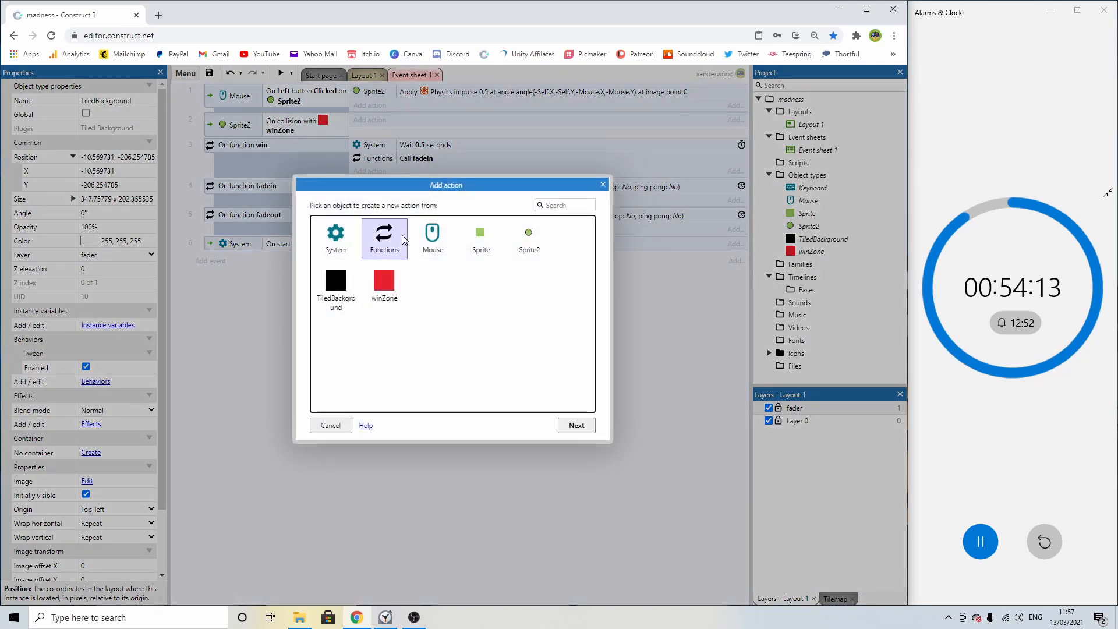
double_click(380, 237)
double_click(449, 323)
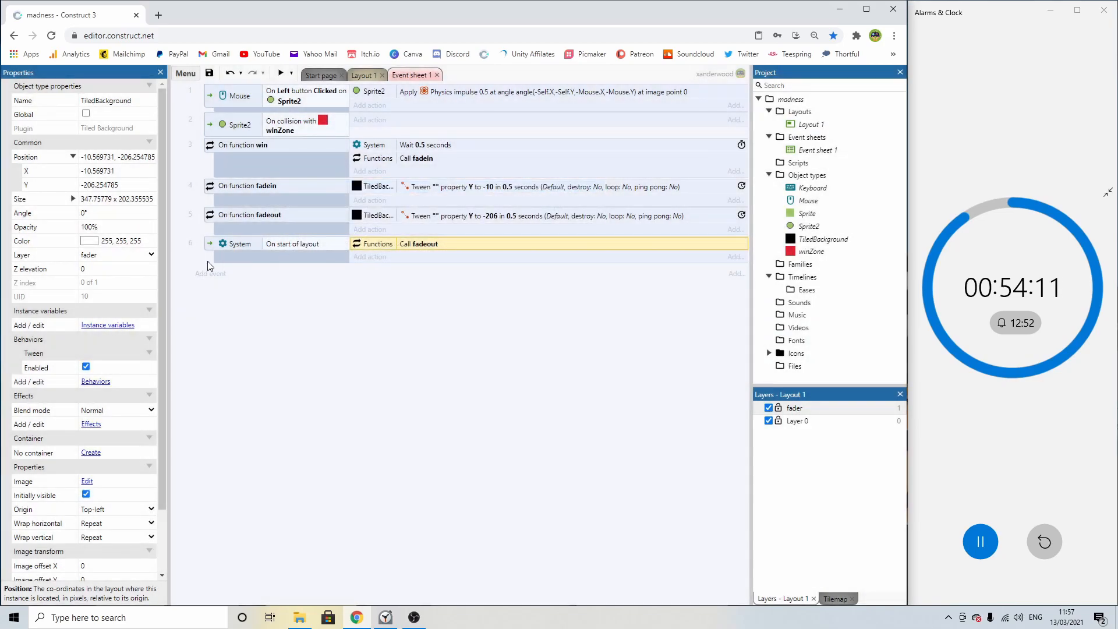
left_click_drag(211, 245, 211, 93)
Move the black tiled background back over the layout and preview the game's opening transition.
left_click(361, 75)
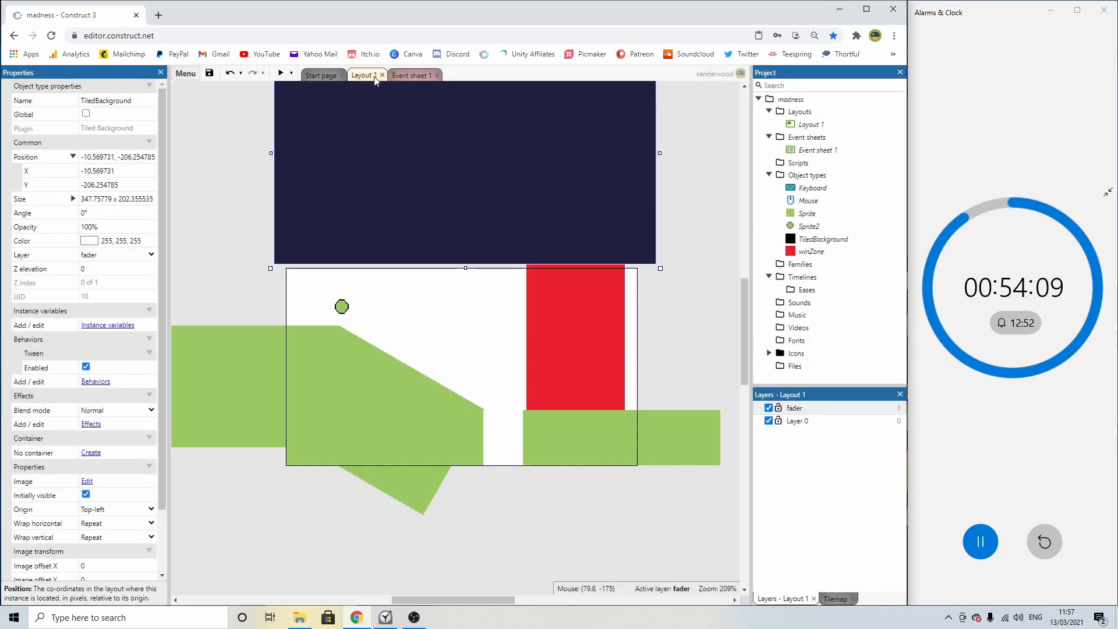
left_click_drag(444, 299, 441, 341)
left_click(354, 96)
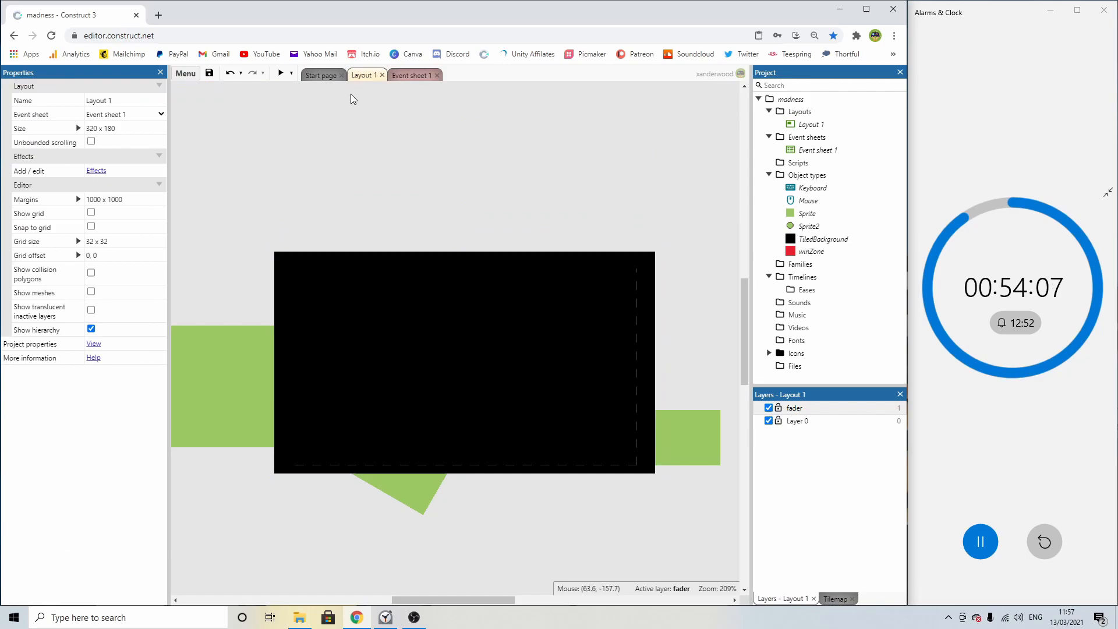
left_click(281, 74)
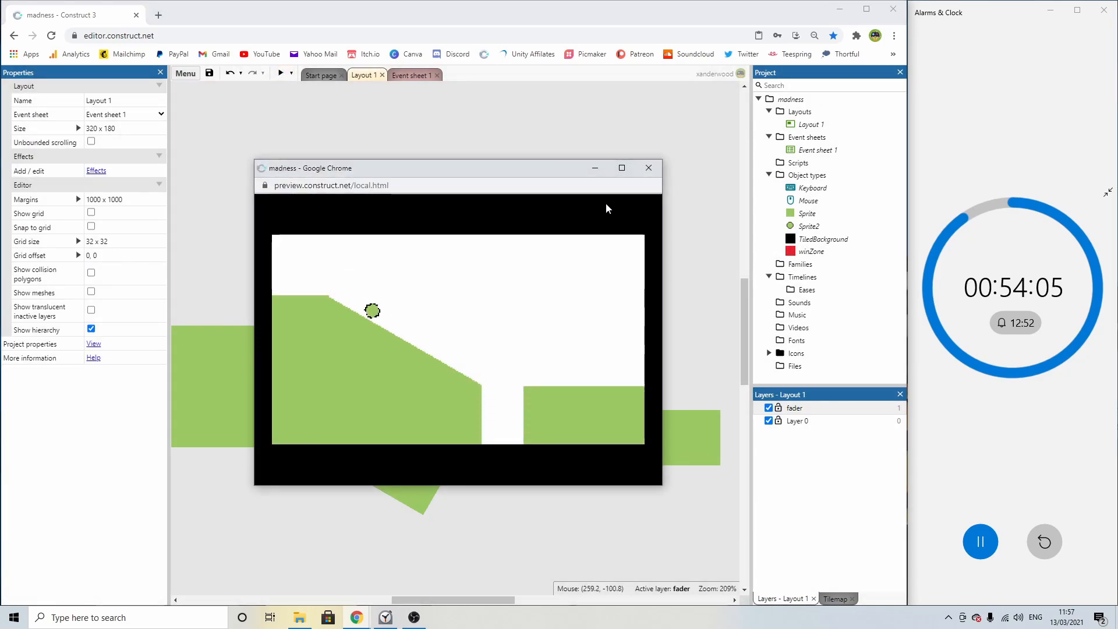
left_click(649, 168)
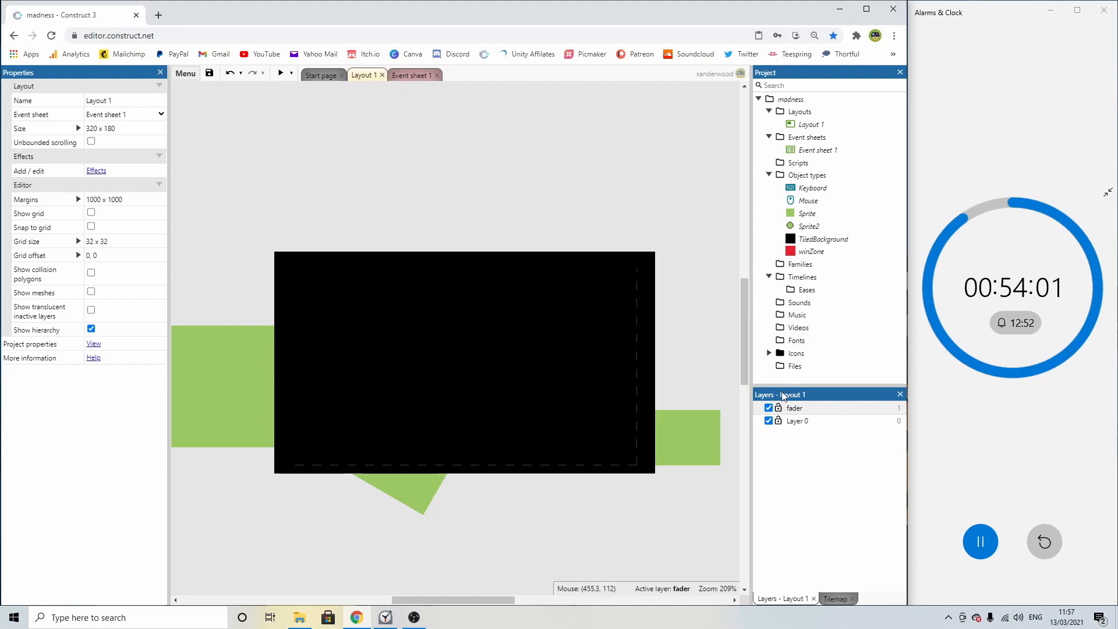
Hide the fader layer and insert a new Text object just above the layout.
left_click(769, 408)
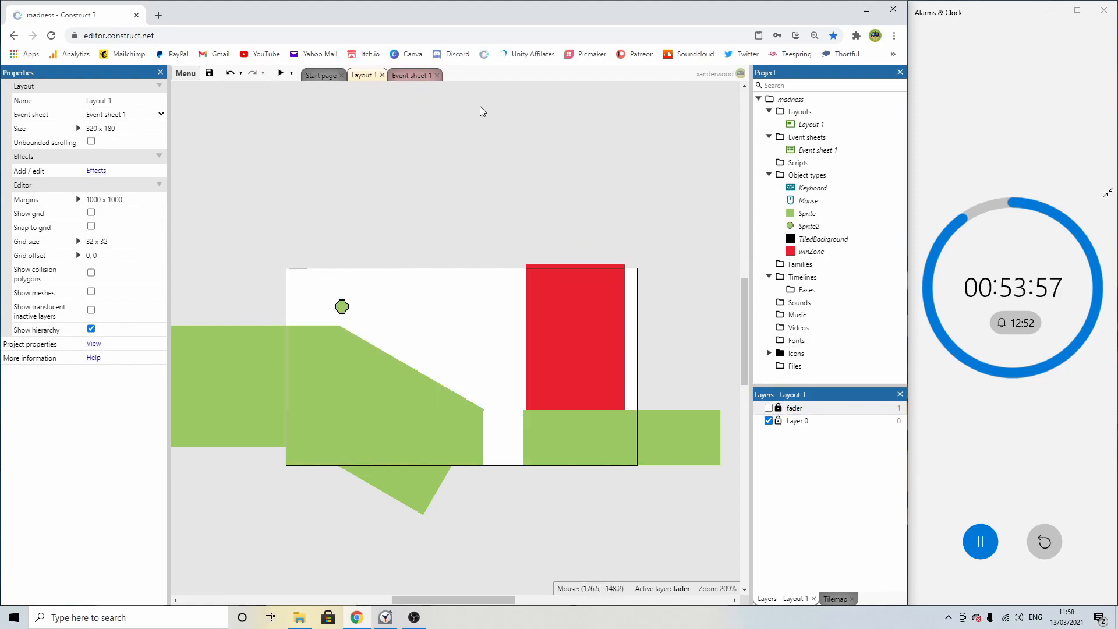
scroll(435, 145, "down", 3)
double_click(456, 222)
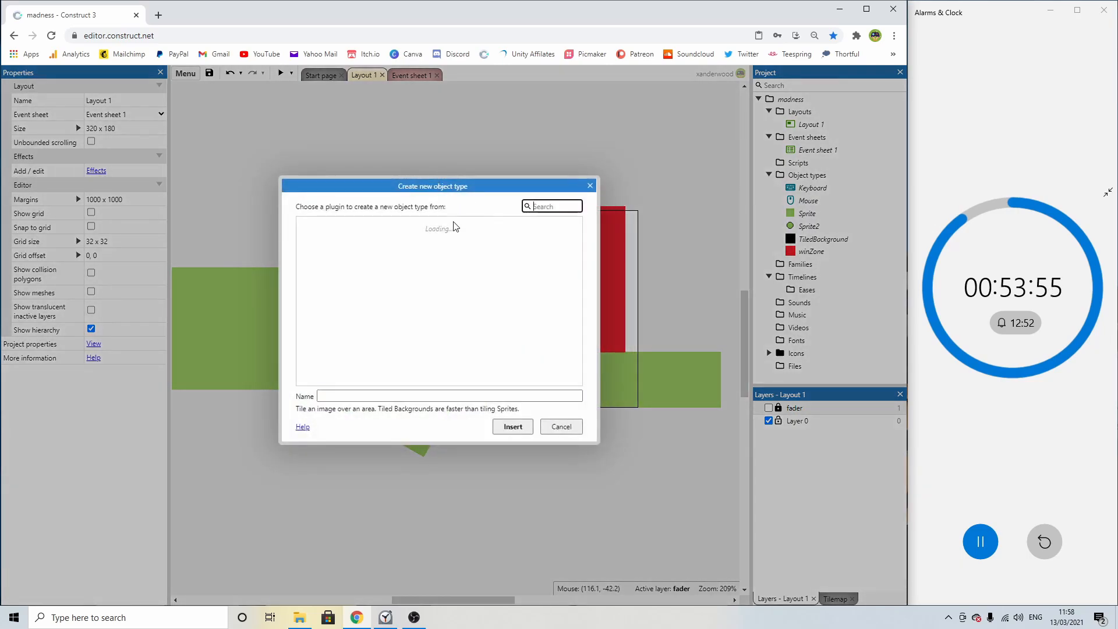
left_click(590, 187)
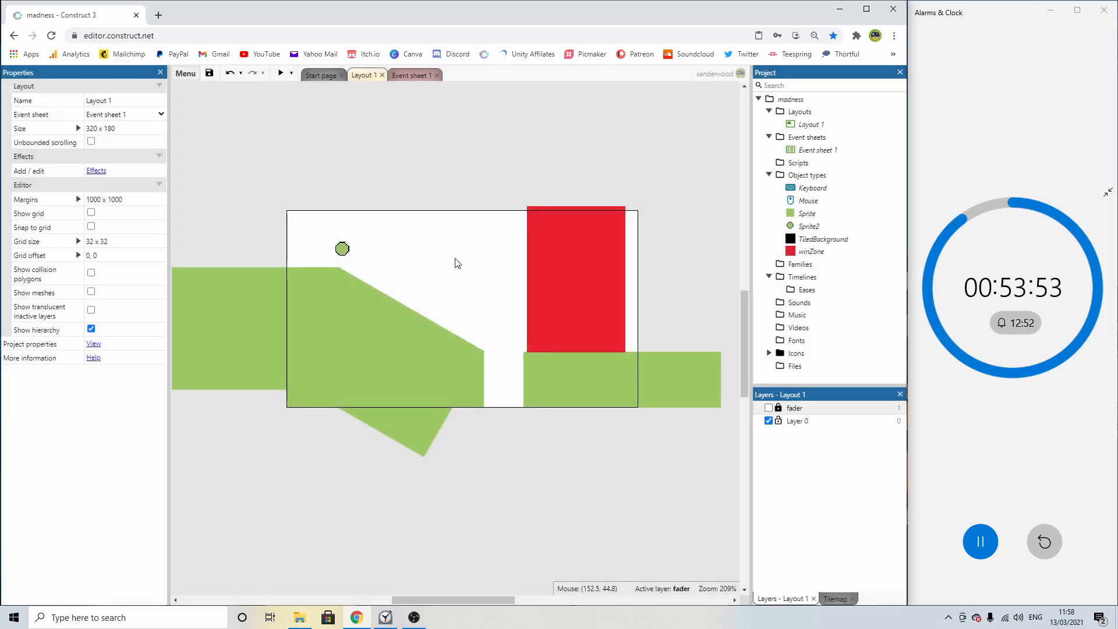
double_click(473, 179)
scroll(389, 273, "down", 5)
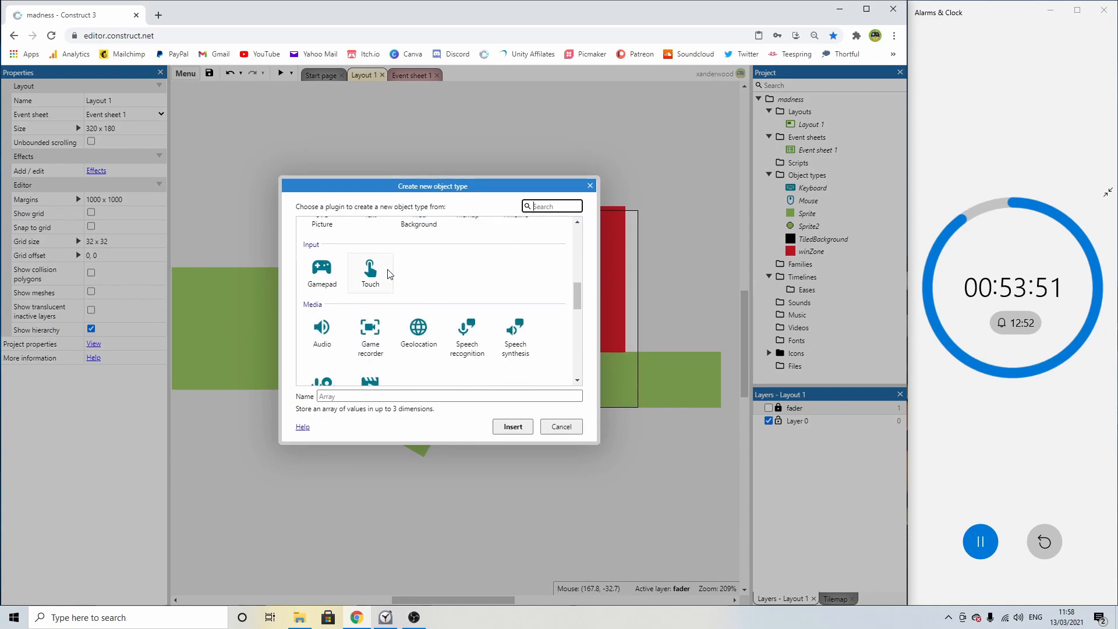
double_click(389, 280)
left_click(402, 194)
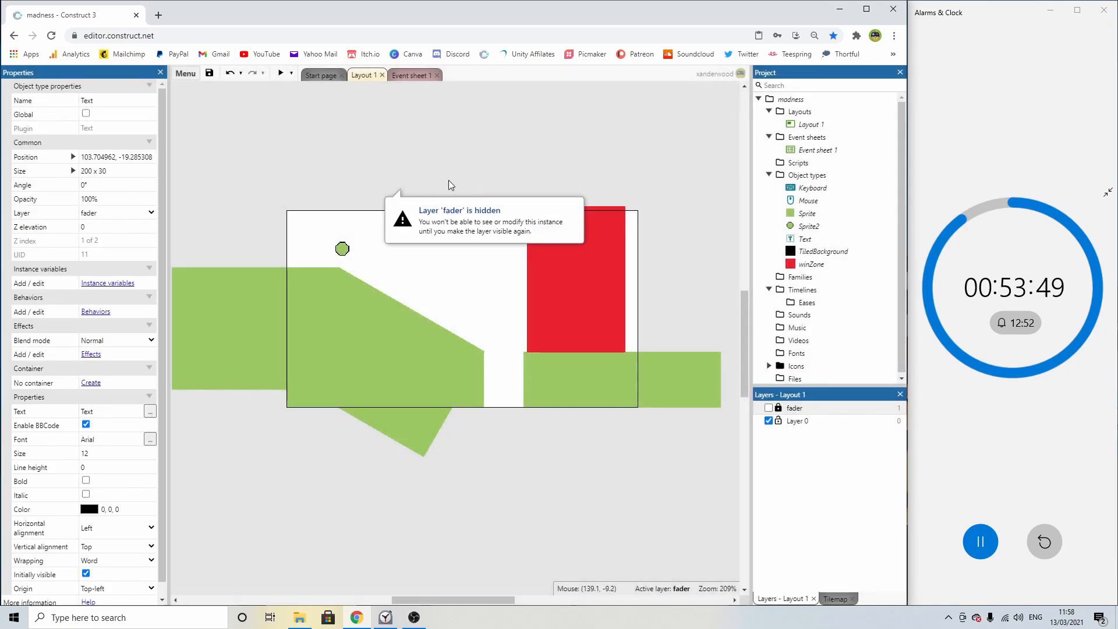
Show the fader layer, move the text object clear above the black background and assign it to Layer 0.
left_click(768, 408)
left_click_drag(474, 202, 474, 151)
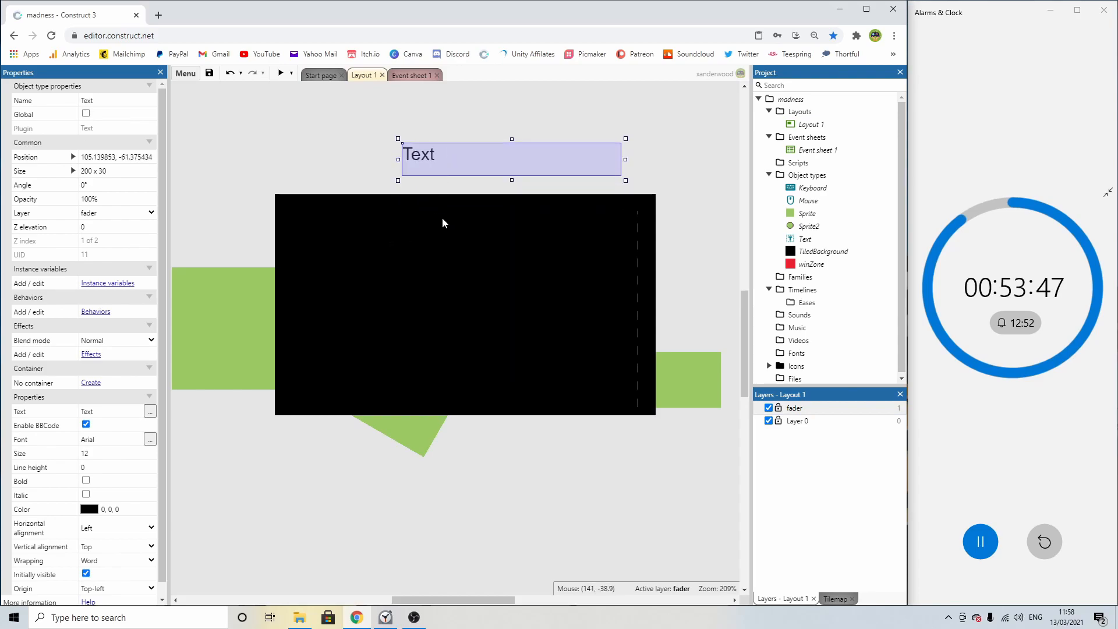
left_click(116, 213)
left_click(101, 232)
Set the text object's font to Haettenschweiler.
left_click(150, 440)
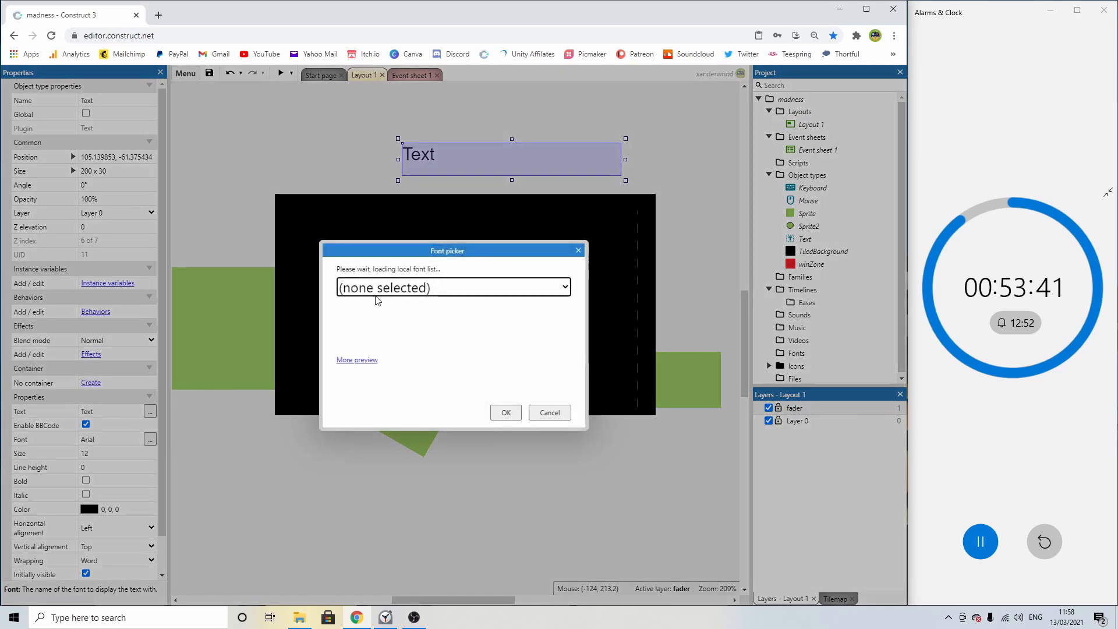
left_click(424, 285)
key("i")
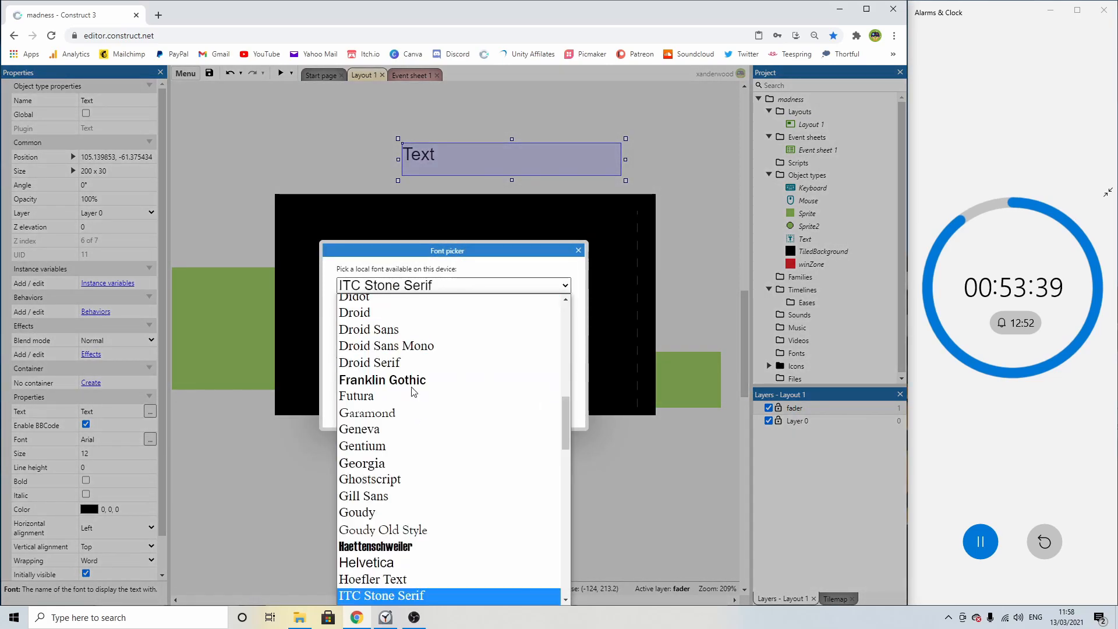
left_click(384, 546)
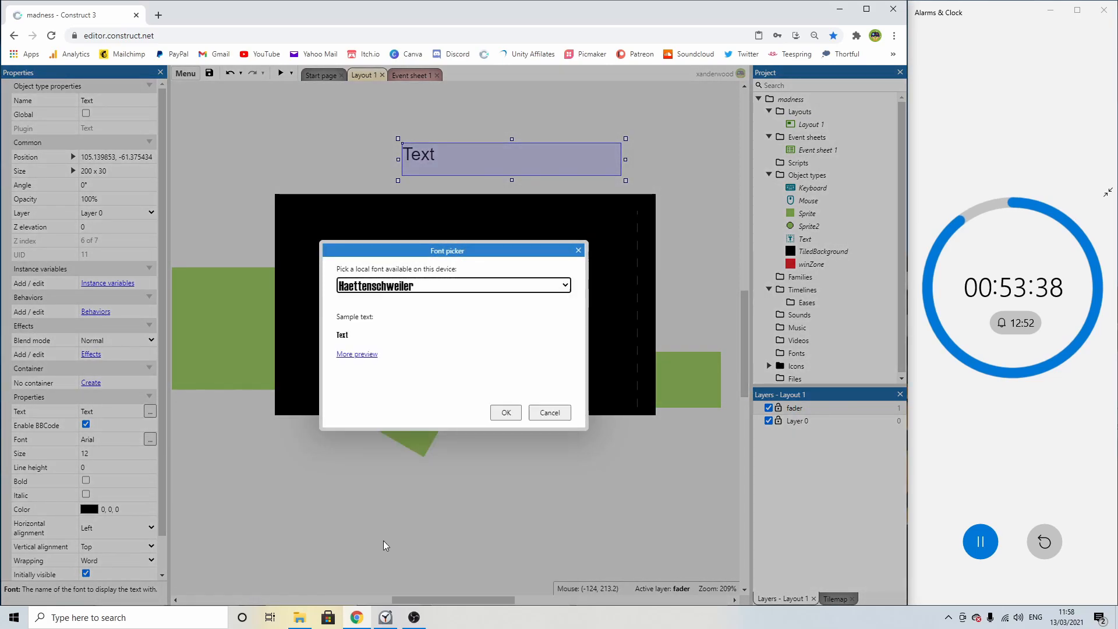
left_click(507, 412)
Hide the fader layer and move the text object to the layout's upper-left corner at about (6, 2).
left_click(769, 407)
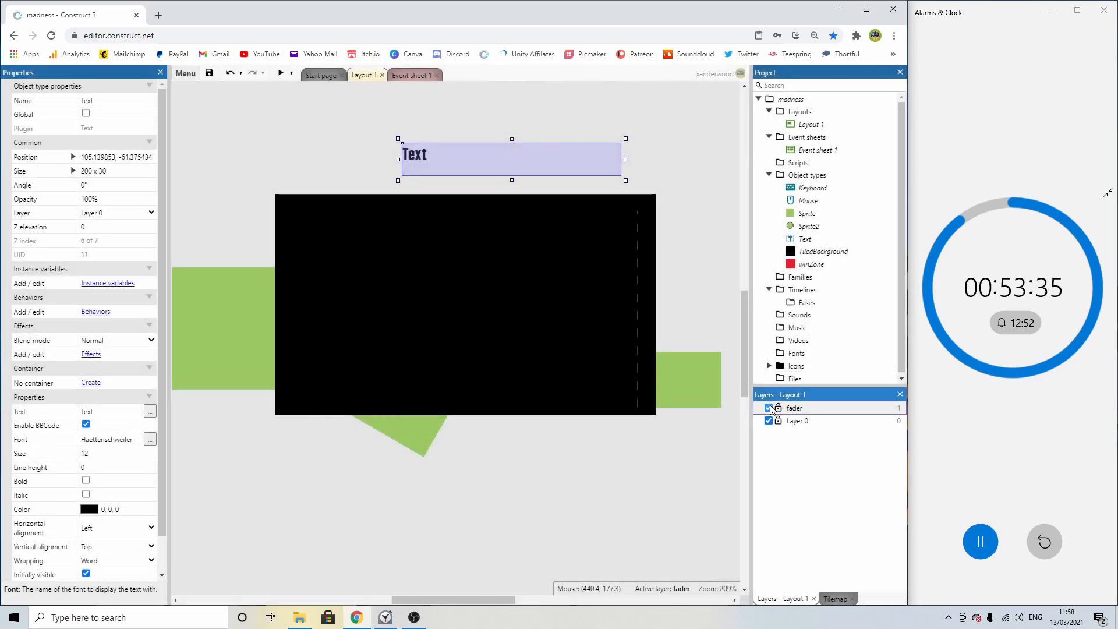
left_click_drag(489, 163, 379, 228)
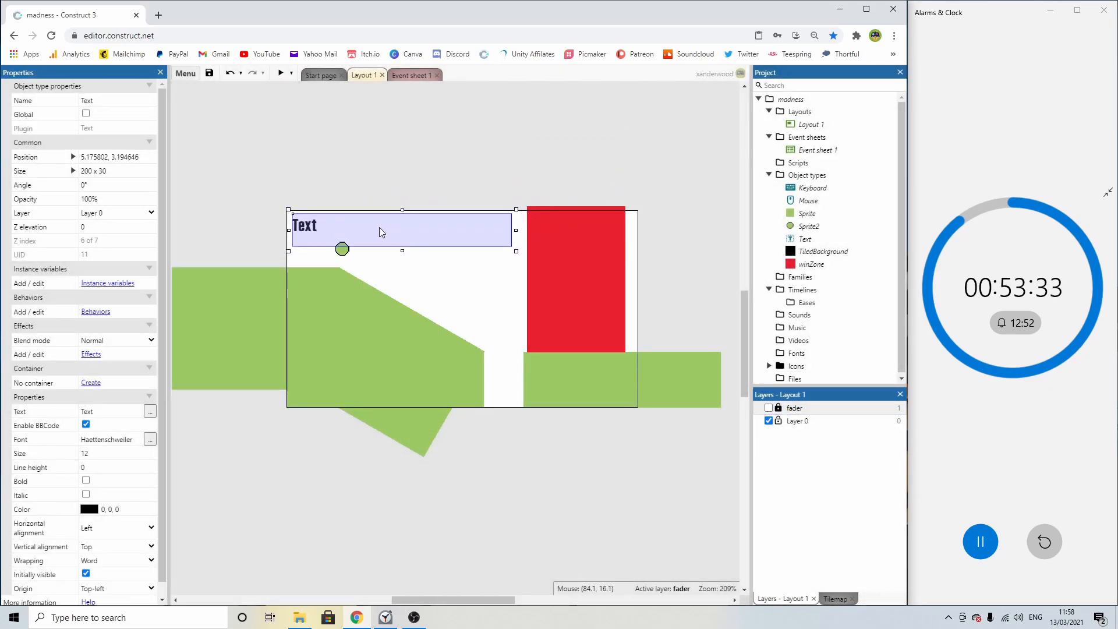
scroll(400, 172, "down", 2)
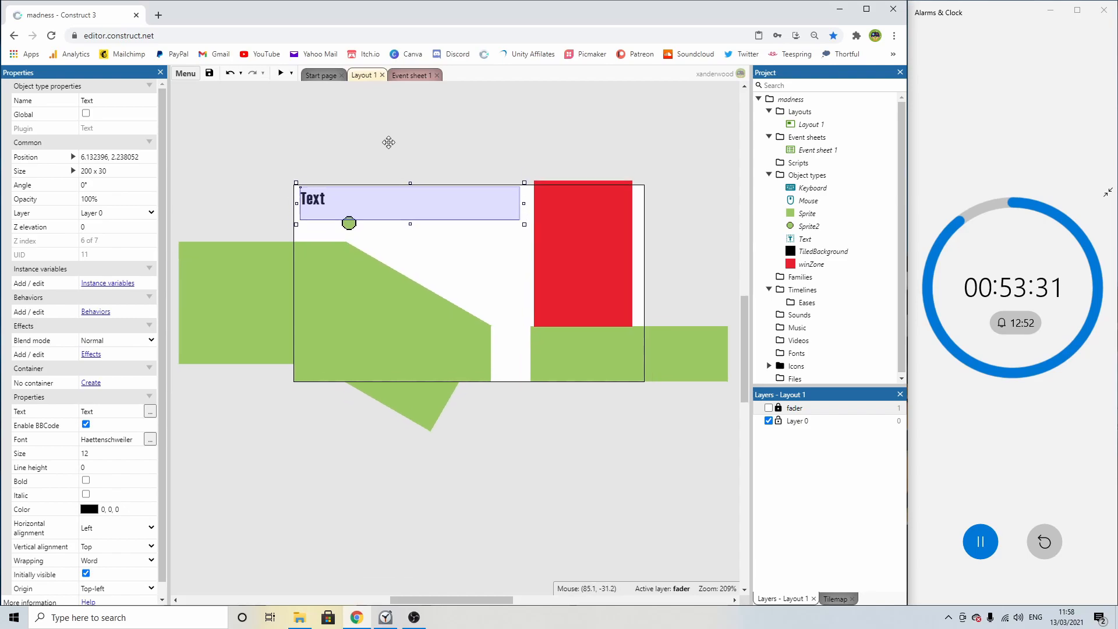
Set the text object's text to 5 and narrow its box to about 24 pixels wide.
left_click(117, 412)
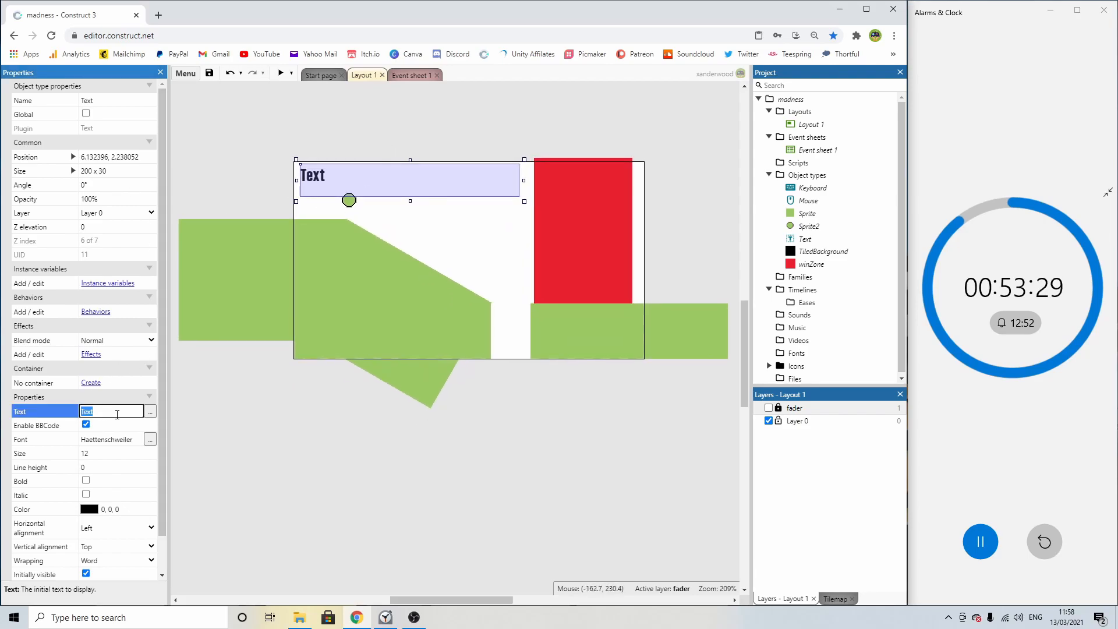
type("5")
key("Tab")
left_click_drag(524, 179, 324, 179)
left_click(298, 131)
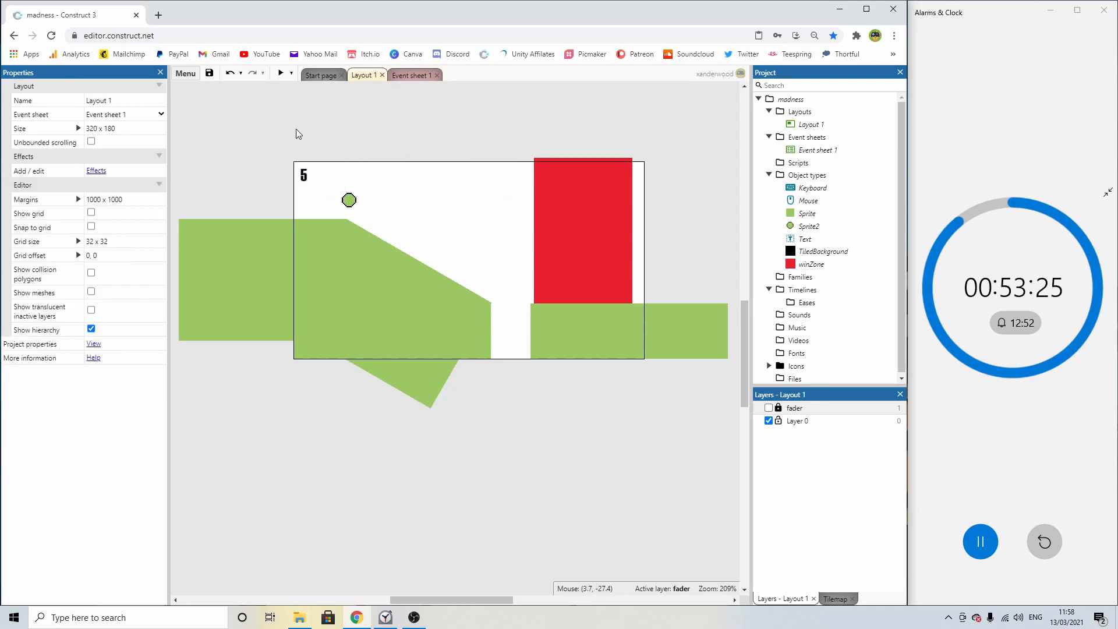
Rename the text object to txtcounter.
left_click(303, 169)
left_click(102, 101)
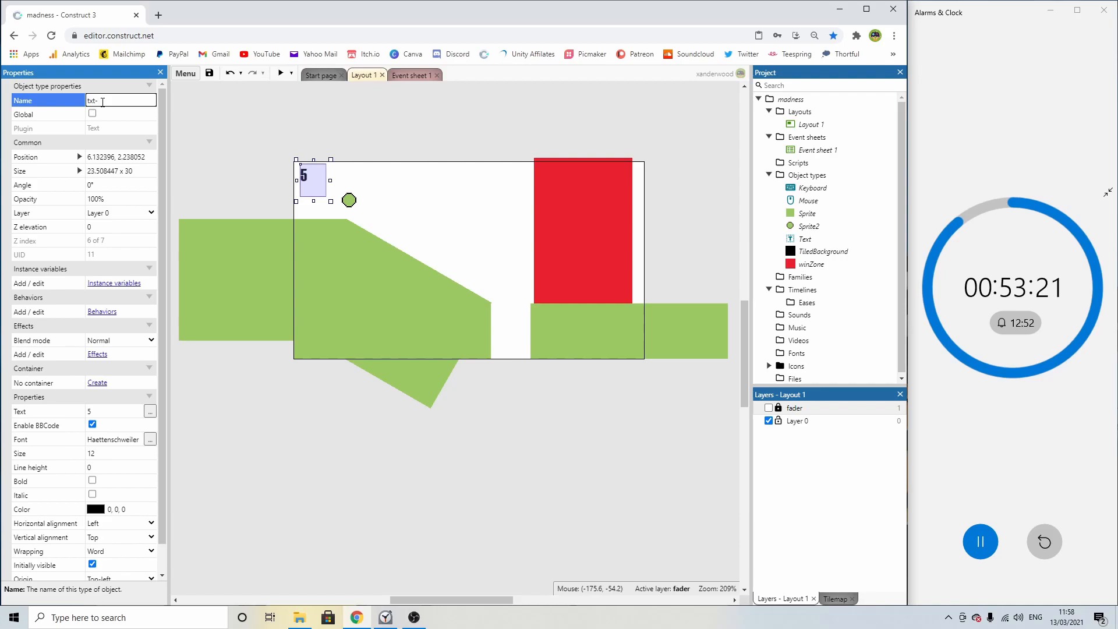
type("txt-counter")
key("Return")
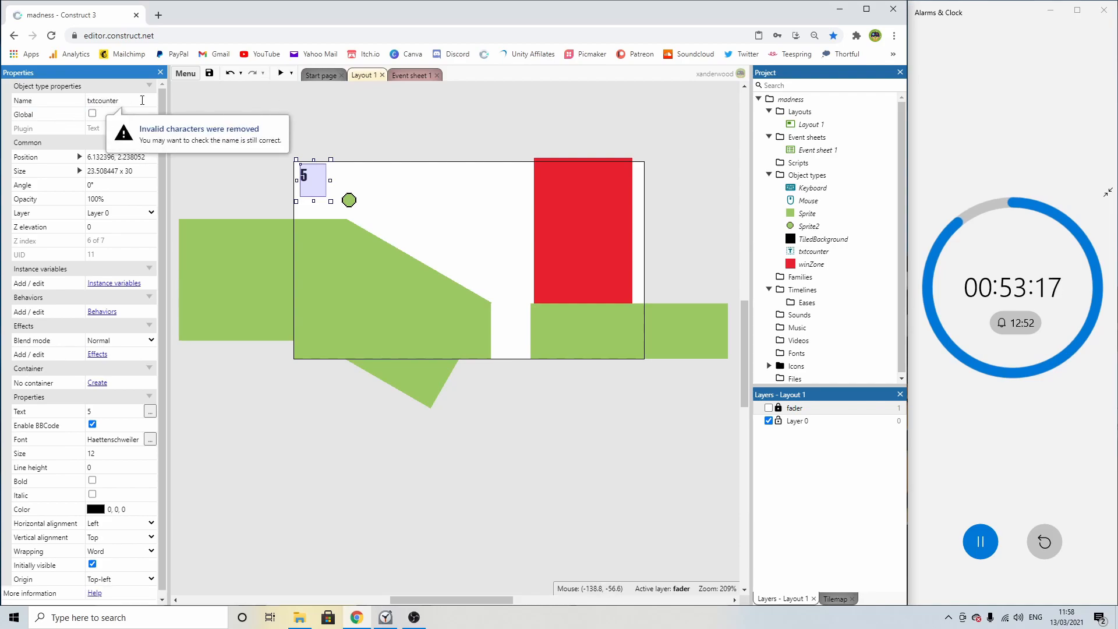
left_click(408, 105)
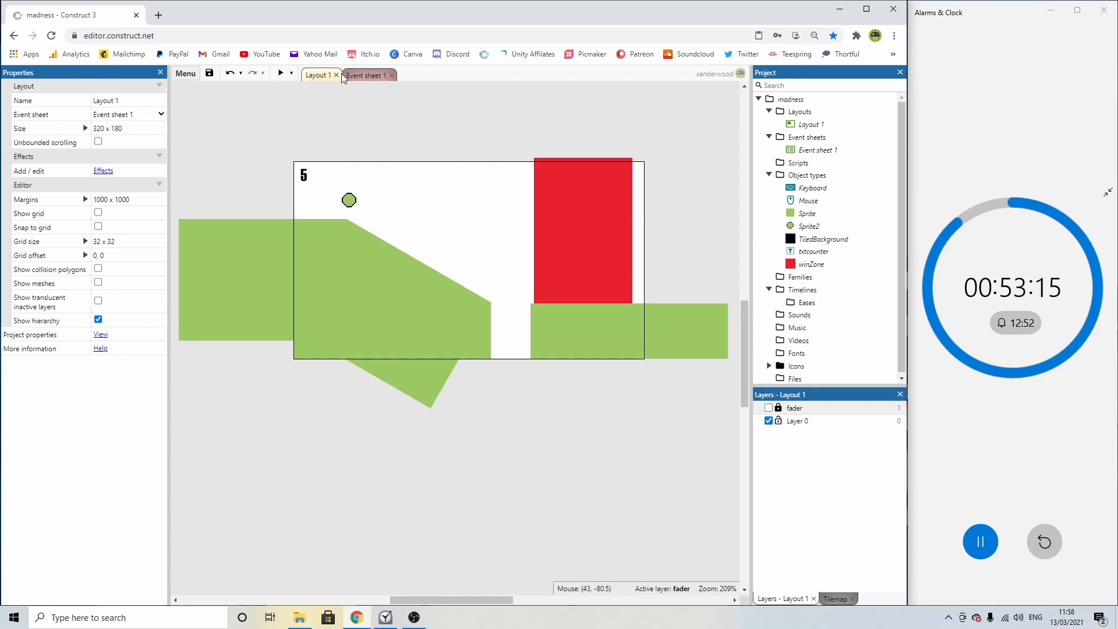
Close the start page and review the events in Event sheet 1 before returning to the layout.
left_click(342, 76)
left_click(364, 77)
left_click(315, 286)
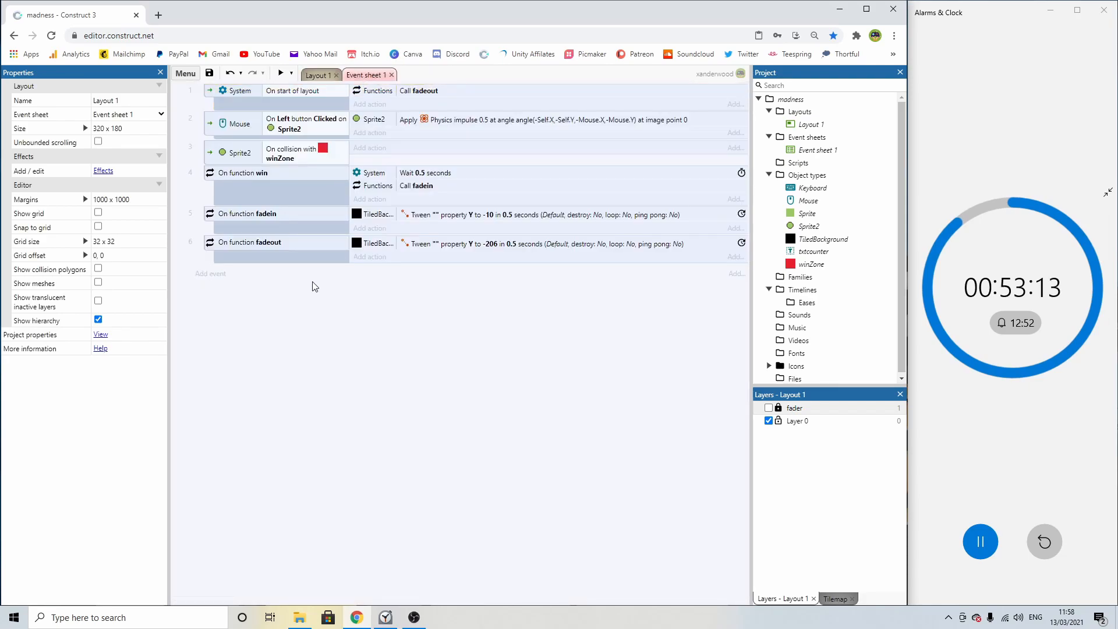
left_click(318, 75)
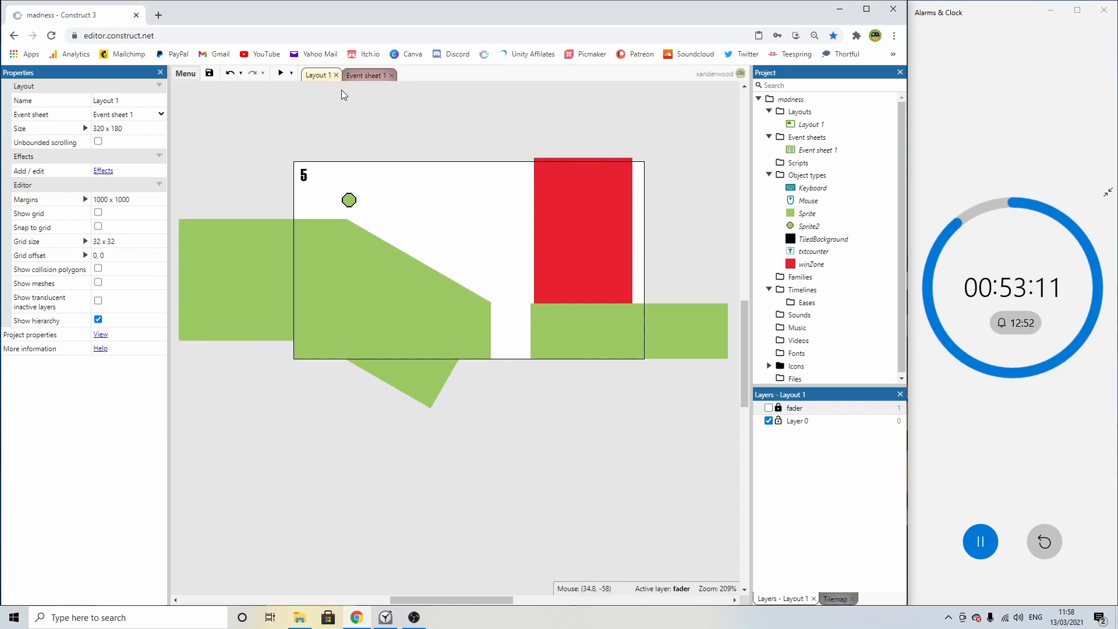
Add a global number variable named timer with an initial value of 5 to Event sheet 1.
left_click(364, 75)
right_click(286, 329)
left_click(341, 417)
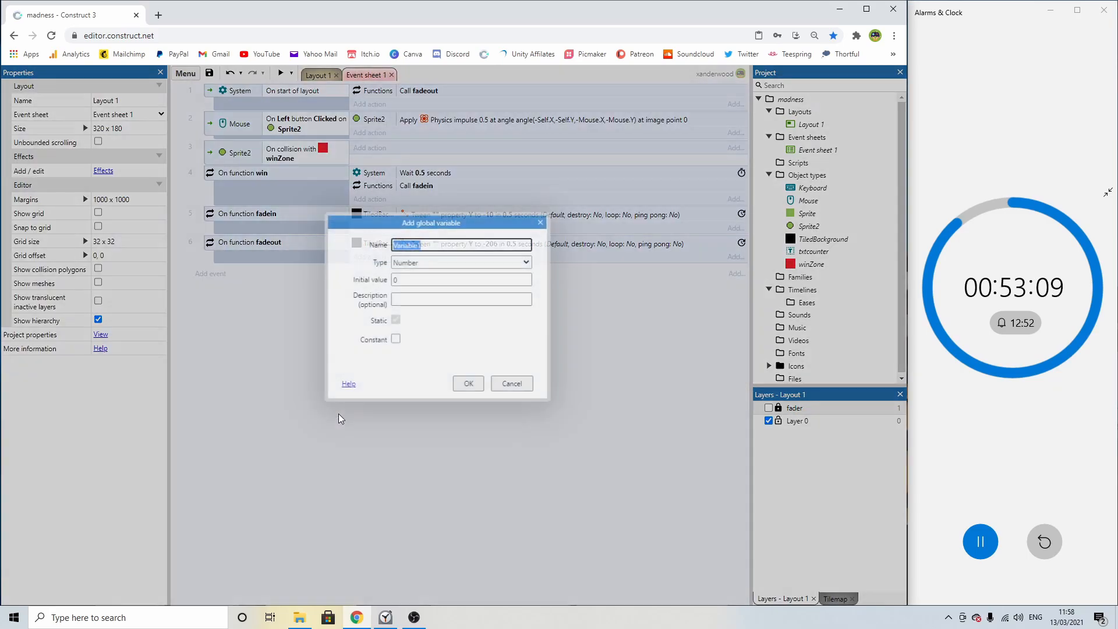
type("timer")
left_click_drag(407, 279, 377, 281)
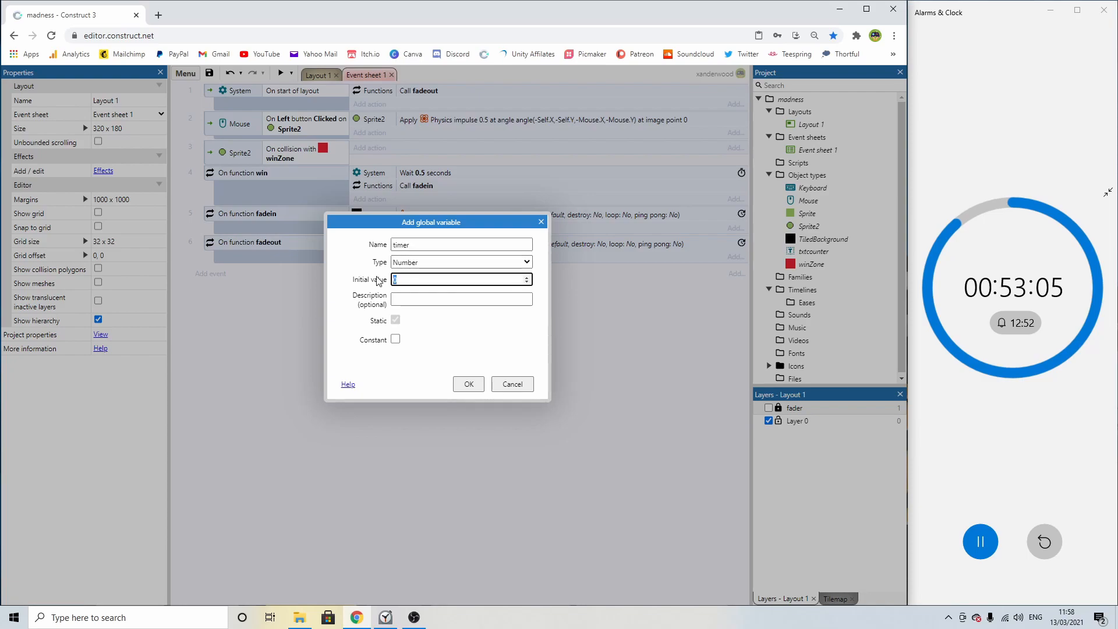
type("5")
key("Return")
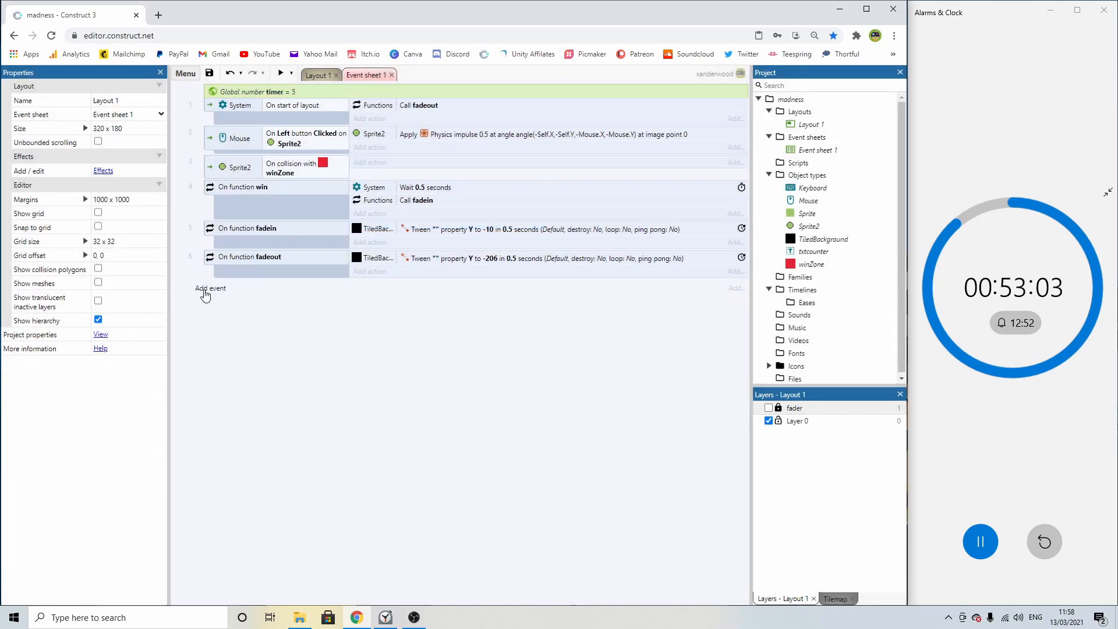
Add a new event with the System condition Every tick at the end of the event sheet.
left_click(205, 295)
double_click(336, 246)
double_click(359, 306)
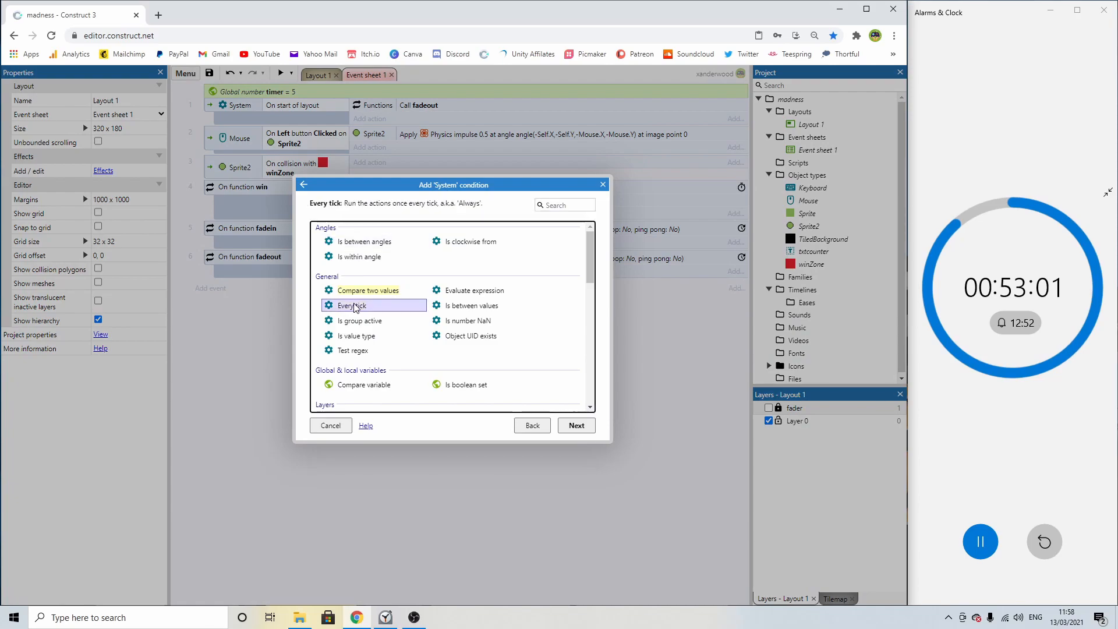
Give the Every tick event an action that sets the txtcounter text to timer.
left_click(363, 285)
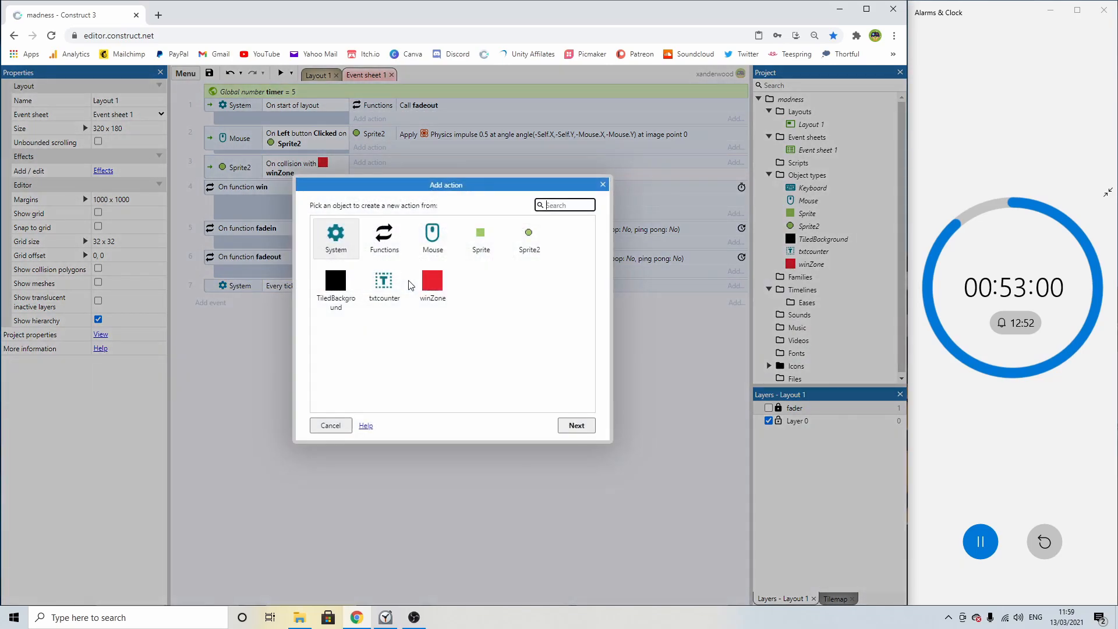
double_click(330, 239)
scroll(376, 368, "down", 3)
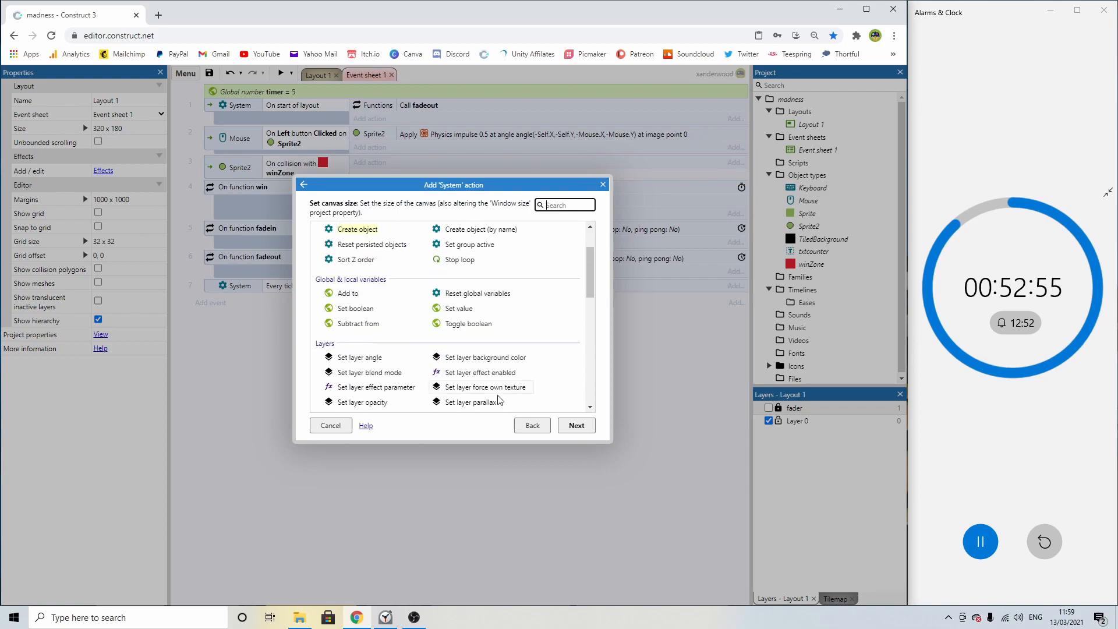
left_click(531, 425)
double_click(383, 282)
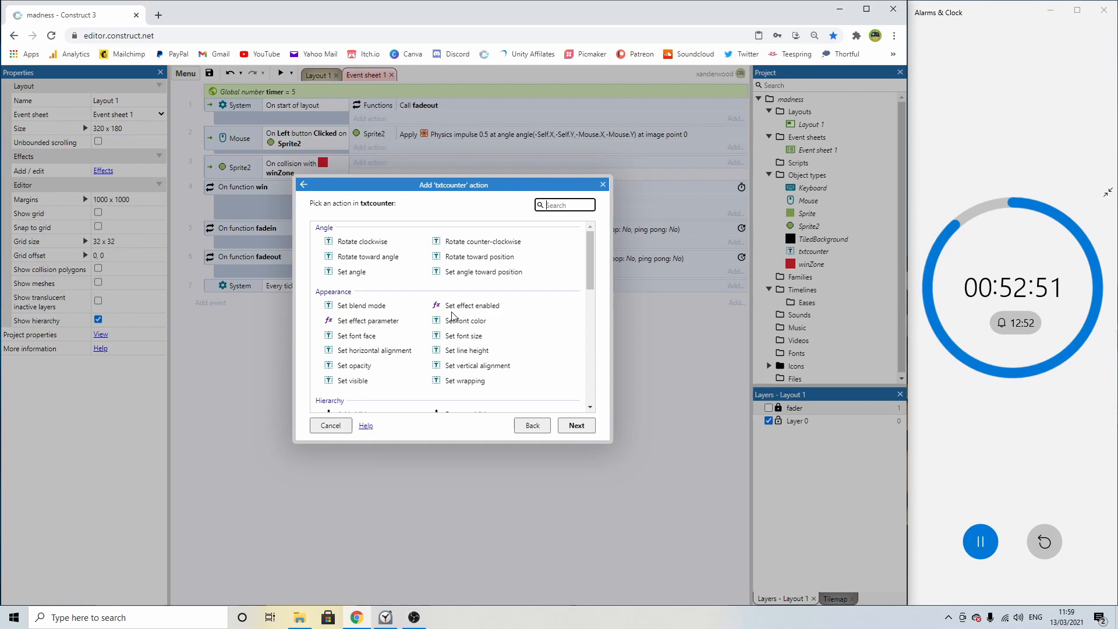
scroll(445, 315, "down", 6)
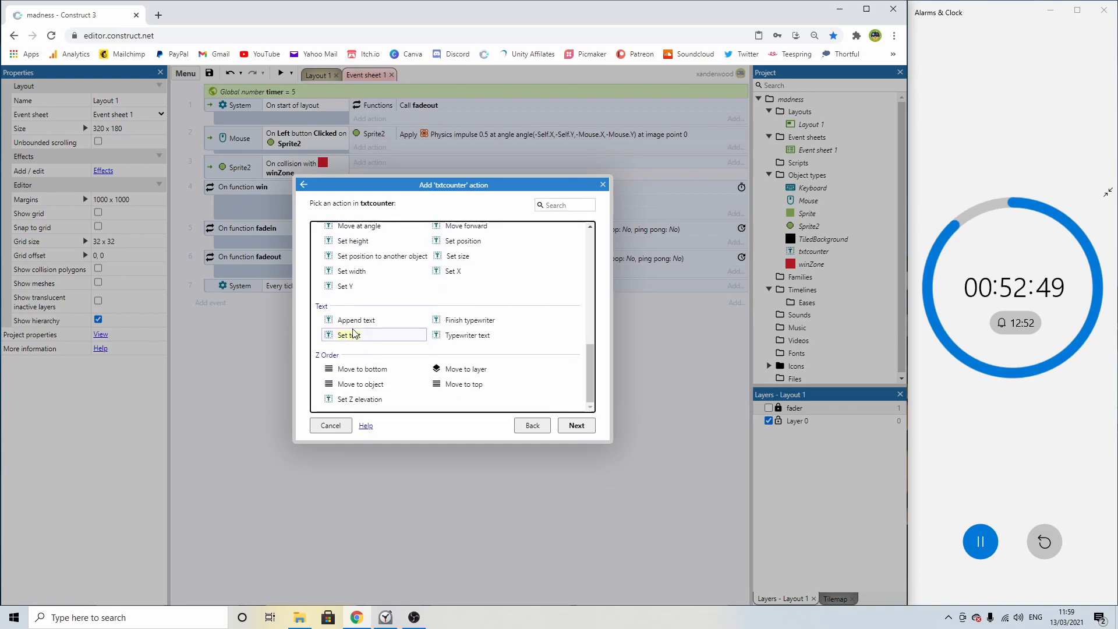
double_click(349, 336)
type("timer")
left_click(668, 348)
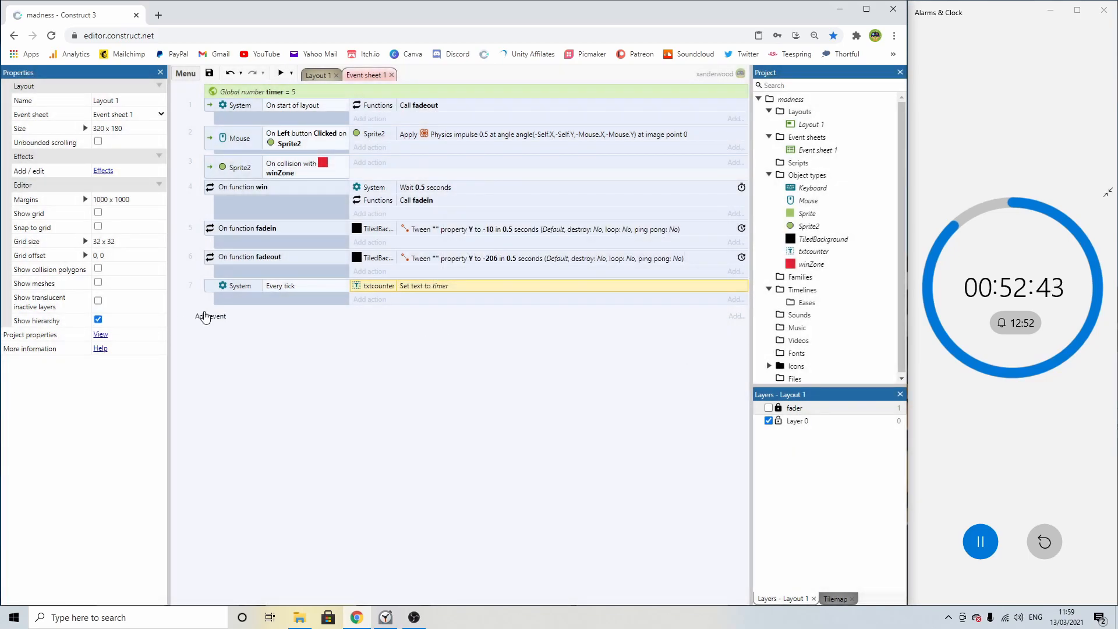
Add a global boolean variable named inGame with its initial value left false.
right_click(256, 338)
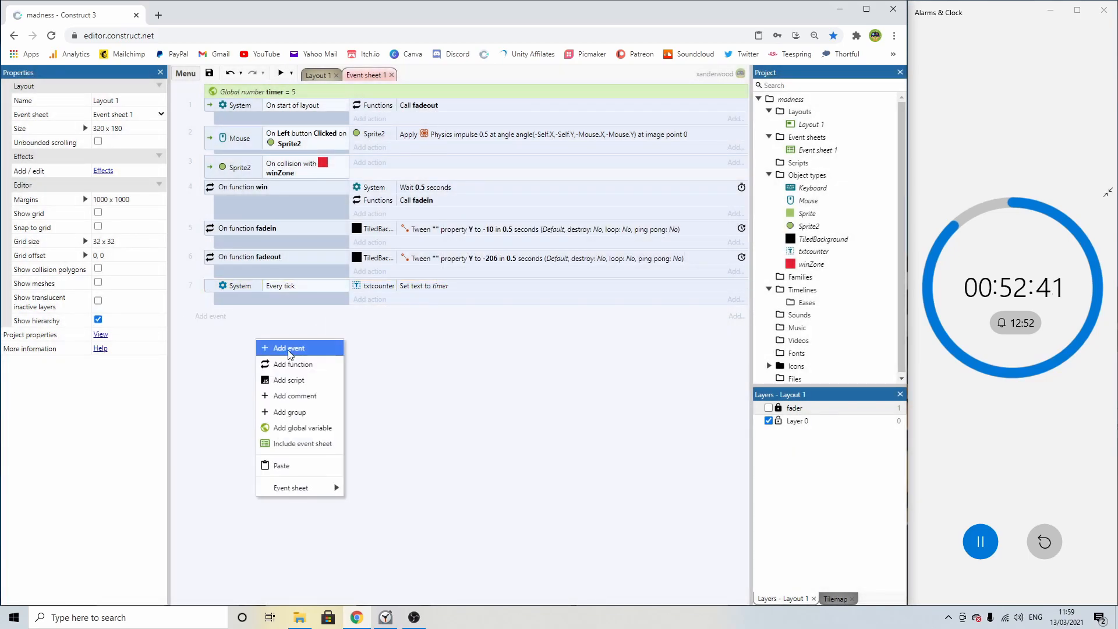
left_click(313, 425)
type("ir")
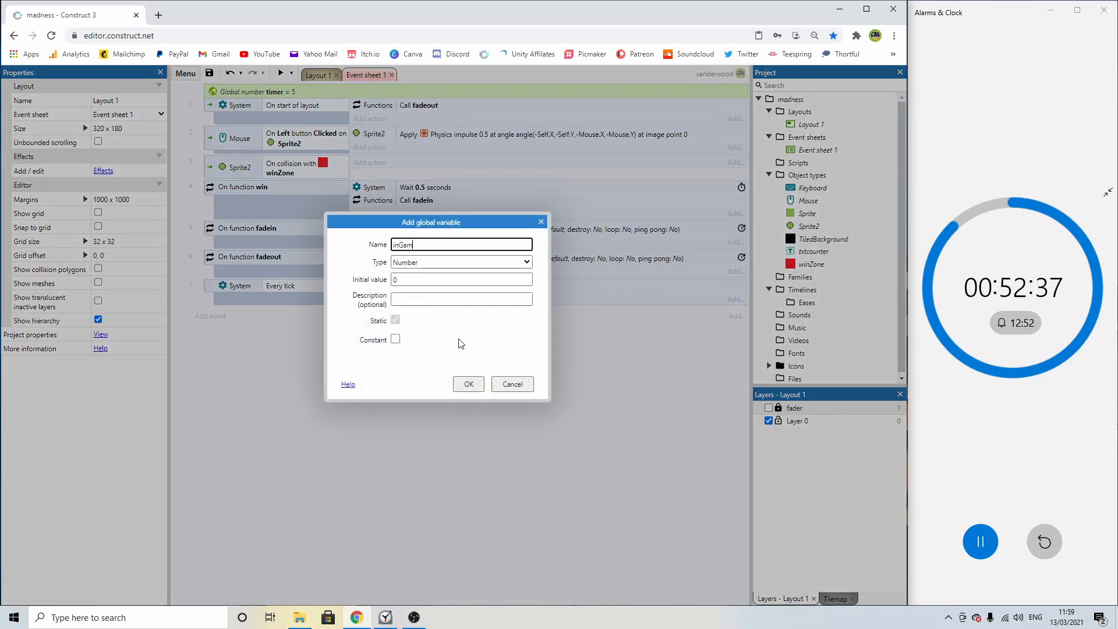
type("Game")
left_click(403, 262)
left_click(406, 286)
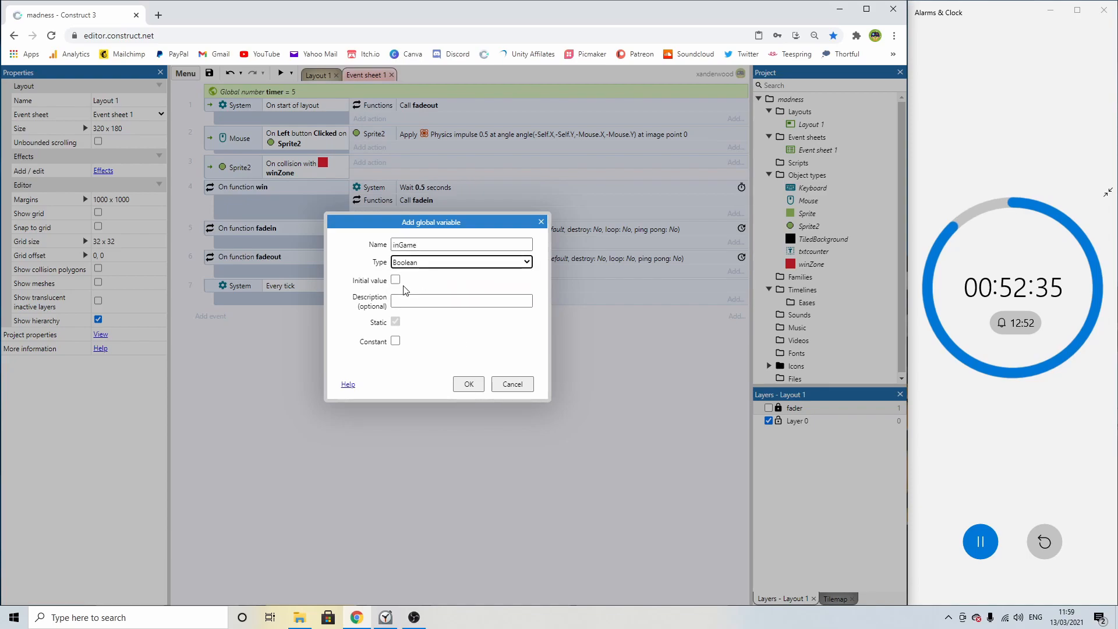
left_click(469, 384)
Add a System Wait action of 0.5 seconds after the fadeout call in the On start of layout event.
left_click(378, 133)
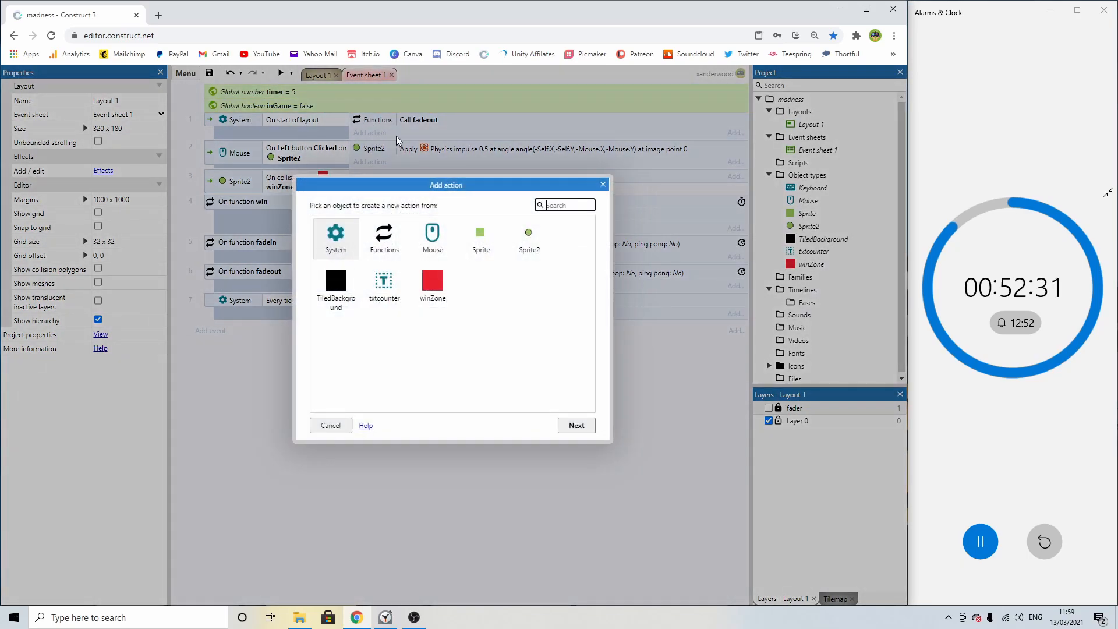
double_click(336, 236)
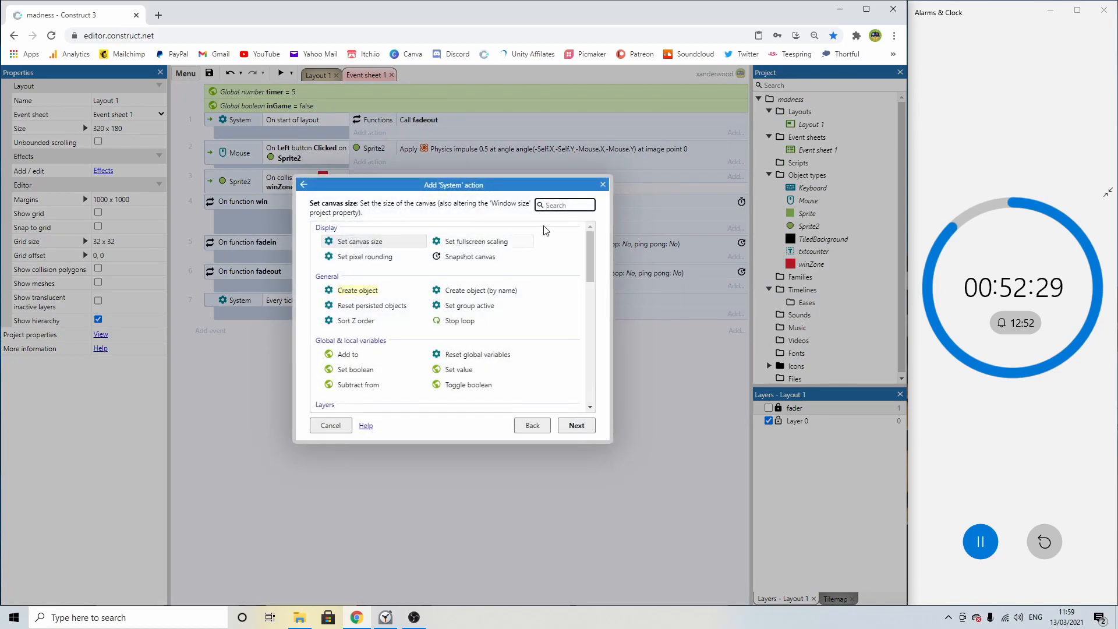
scroll(462, 289, "down", 1)
type("wait")
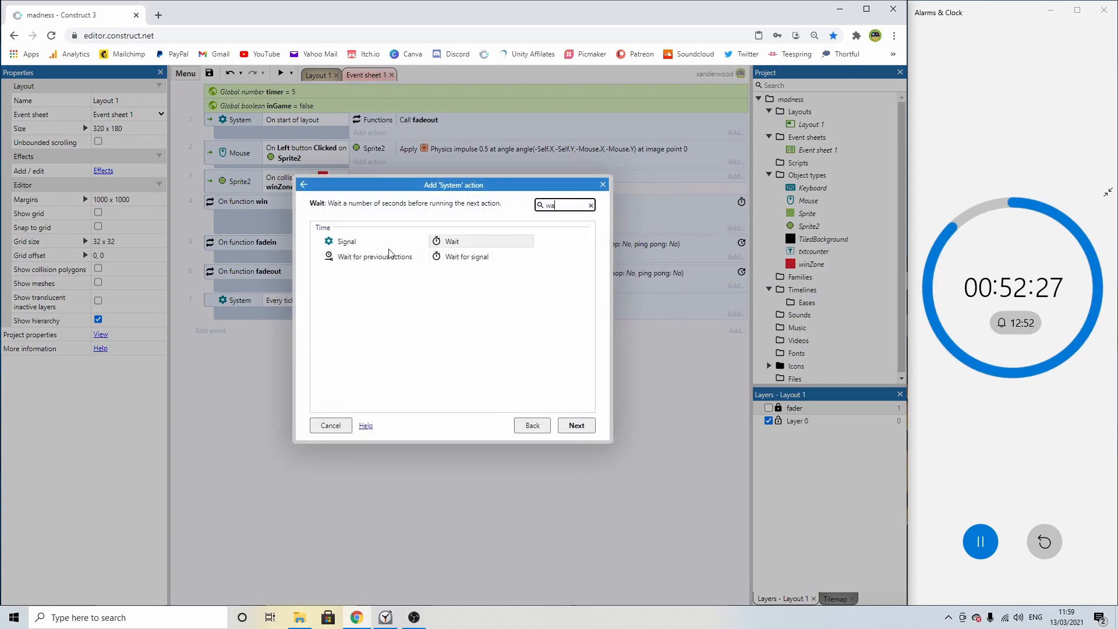
double_click(481, 251)
type("0.5")
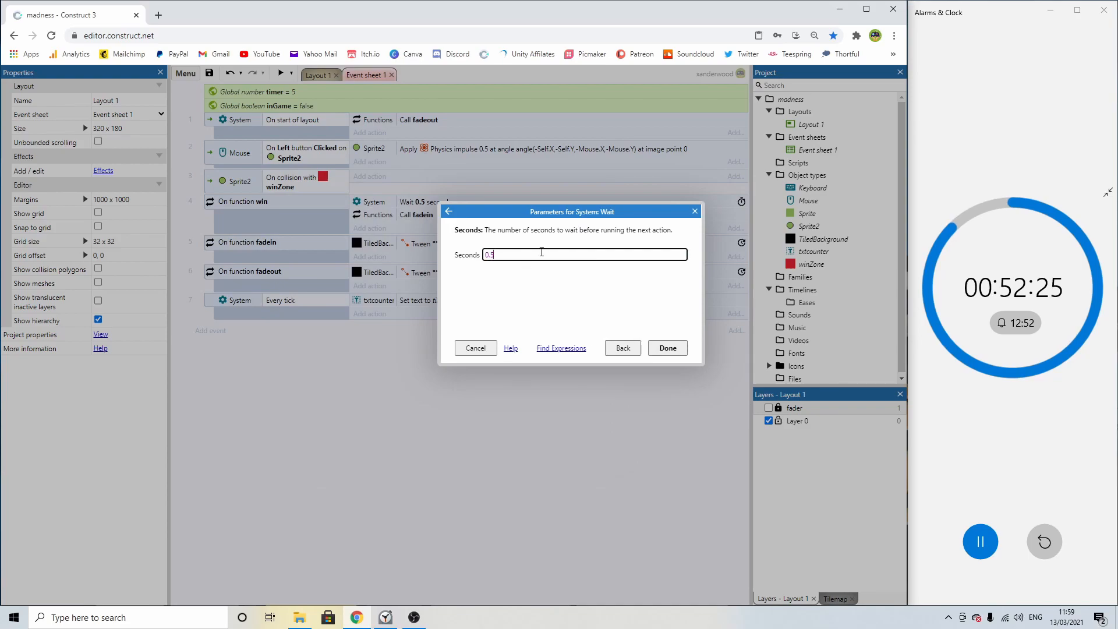
key("Return")
Add an action after the wait in the On start of layout event that sets the boolean inGame to True.
left_click(374, 147)
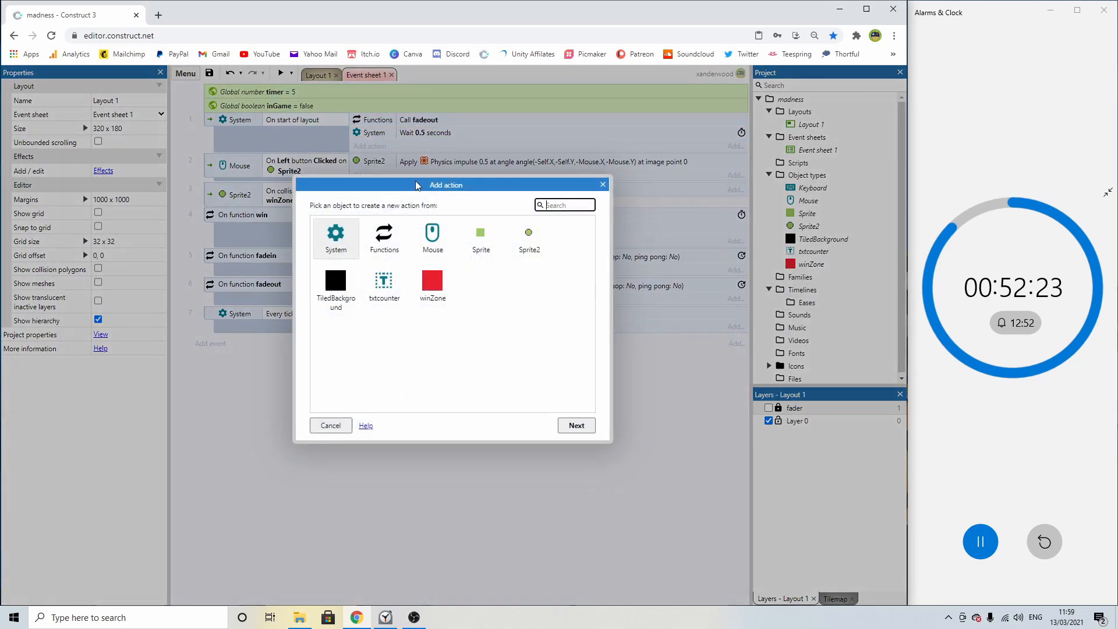
double_click(336, 236)
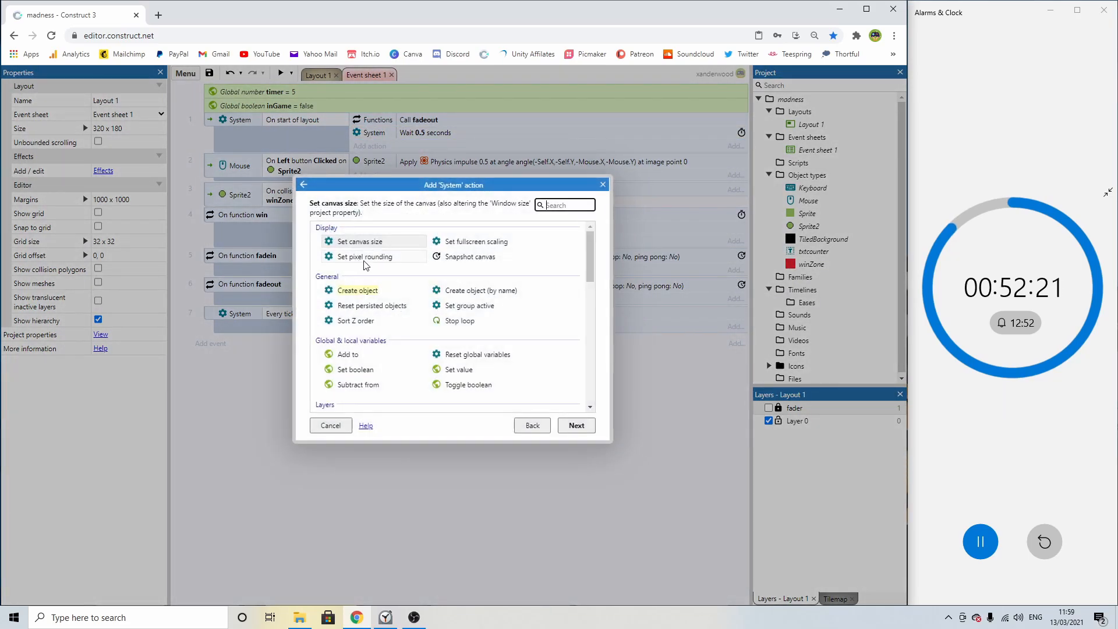
double_click(361, 370)
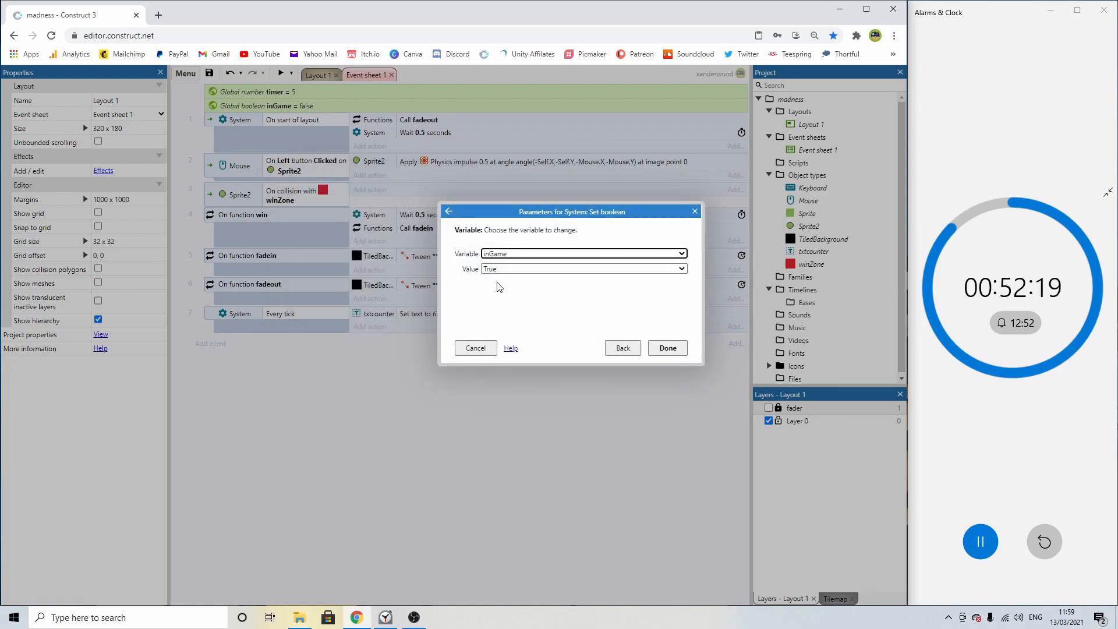
left_click(669, 347)
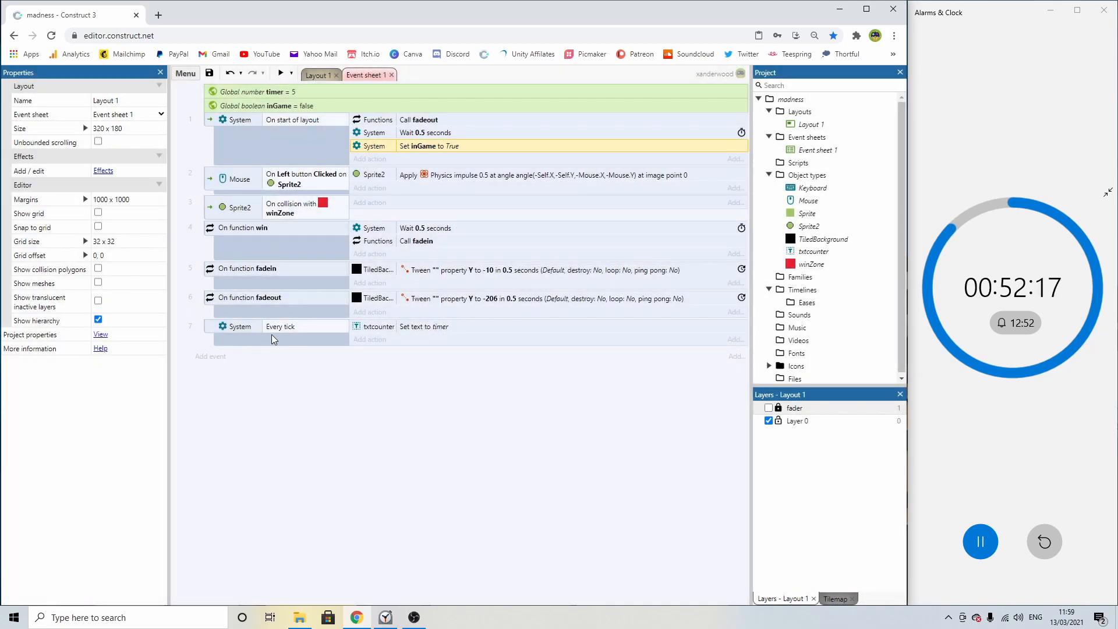
Add a new event at the end of the sheet with the System condition Every 1.0 seconds.
left_click(210, 356)
double_click(336, 245)
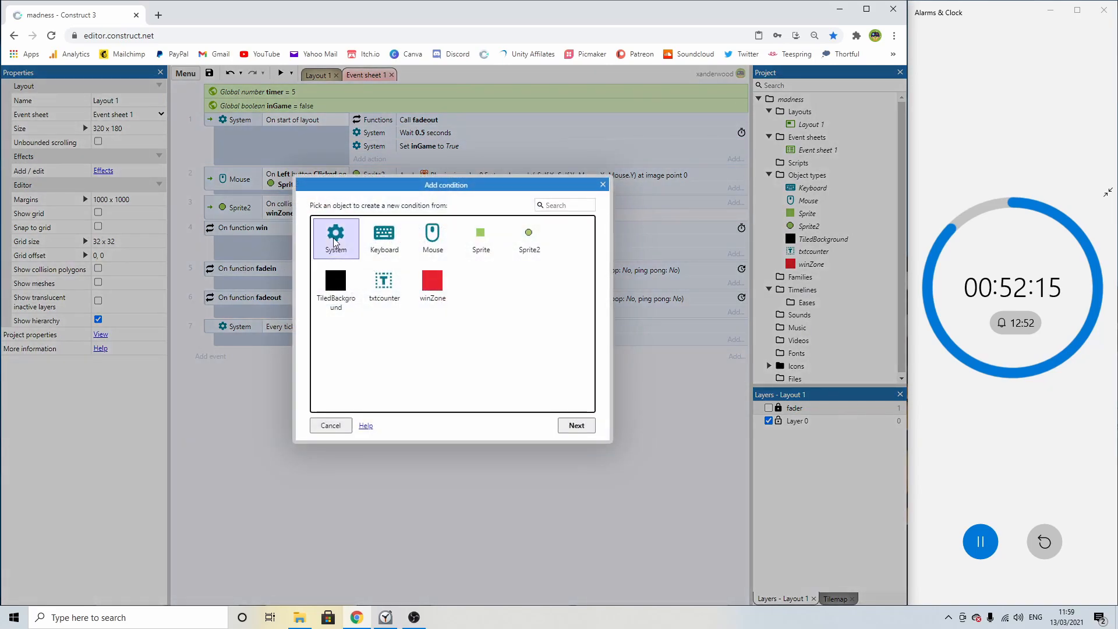
scroll(441, 326, "down", 10)
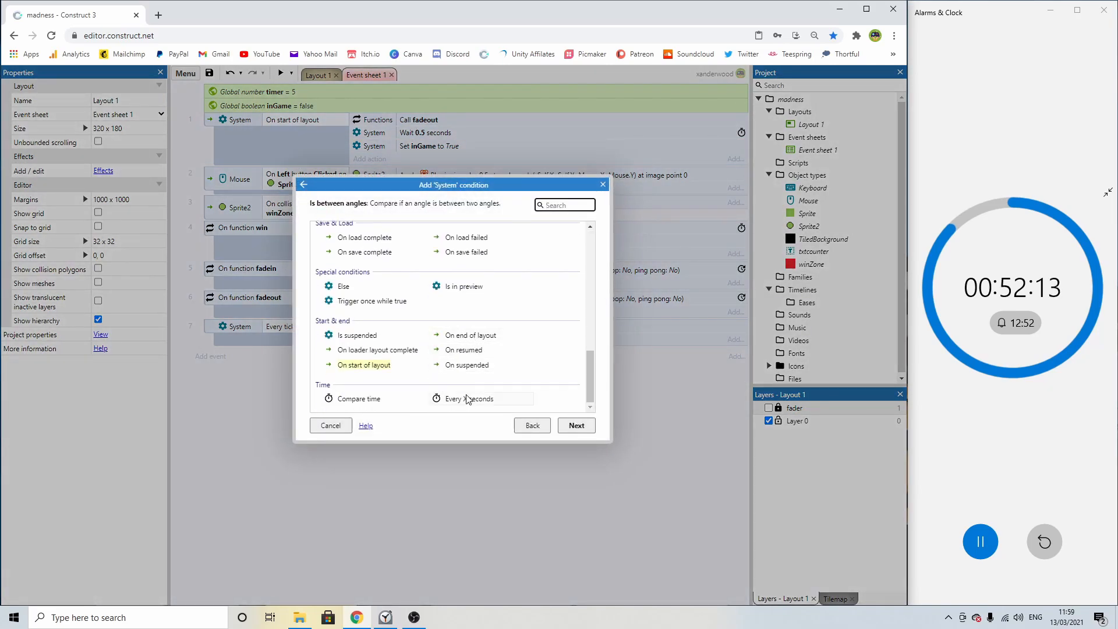
double_click(466, 399)
key("Return")
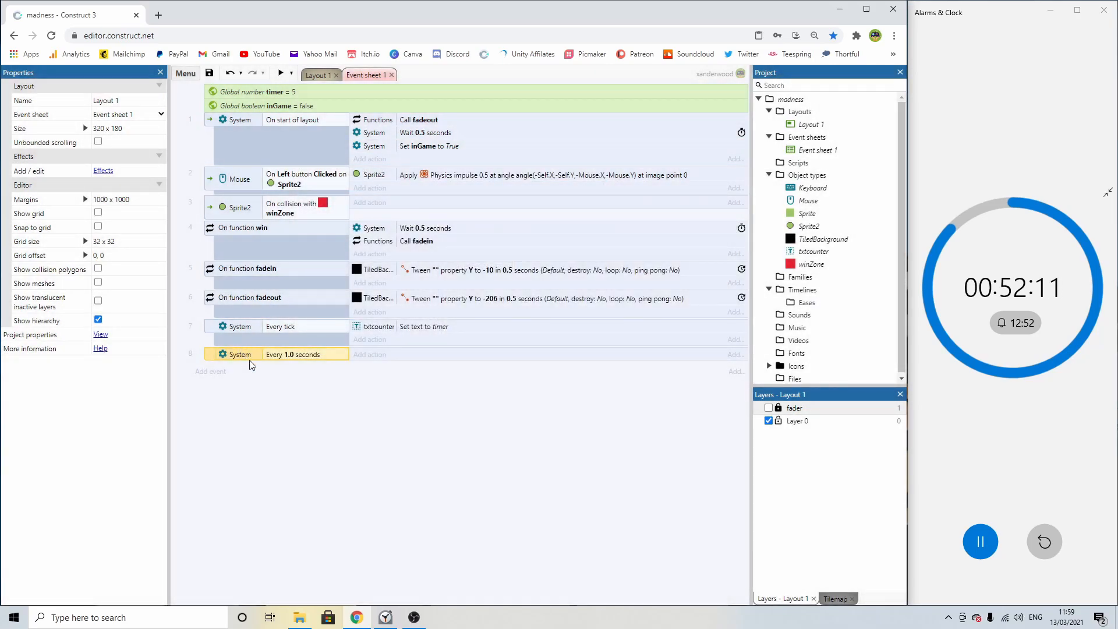
Add a second condition to the Every 1.0 seconds event that checks whether the boolean inGame is set.
key("c")
double_click(331, 241)
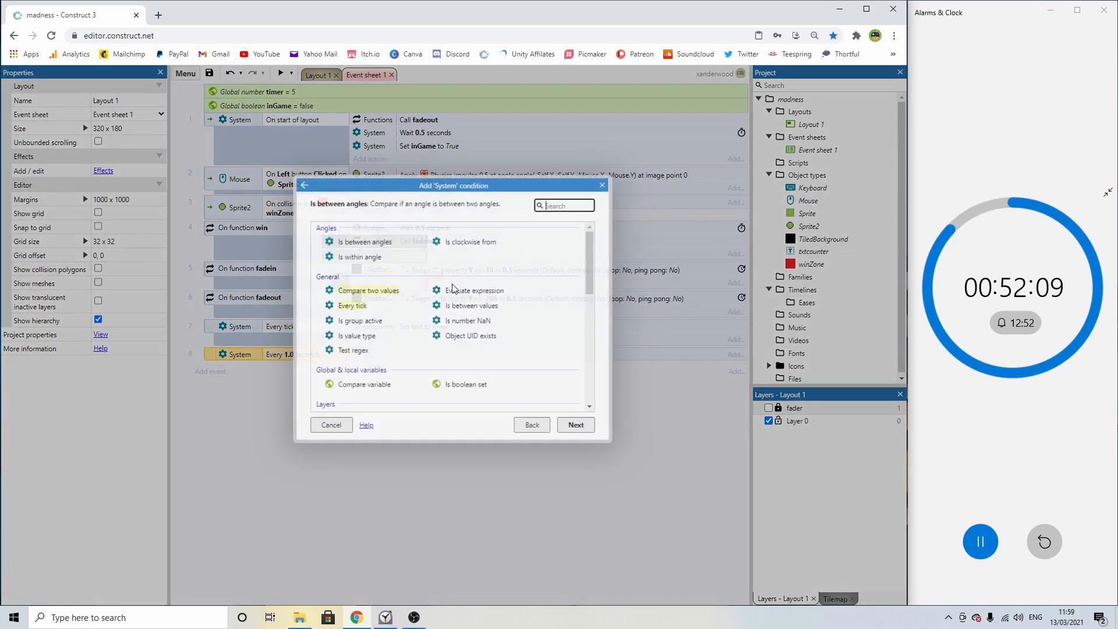
double_click(470, 387)
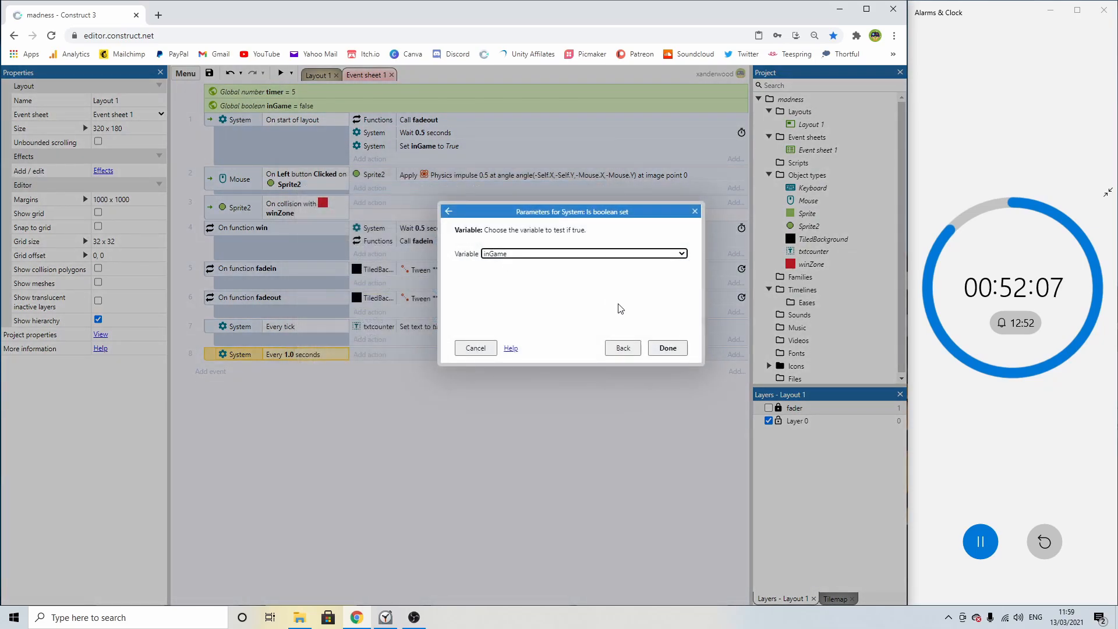
left_click(667, 348)
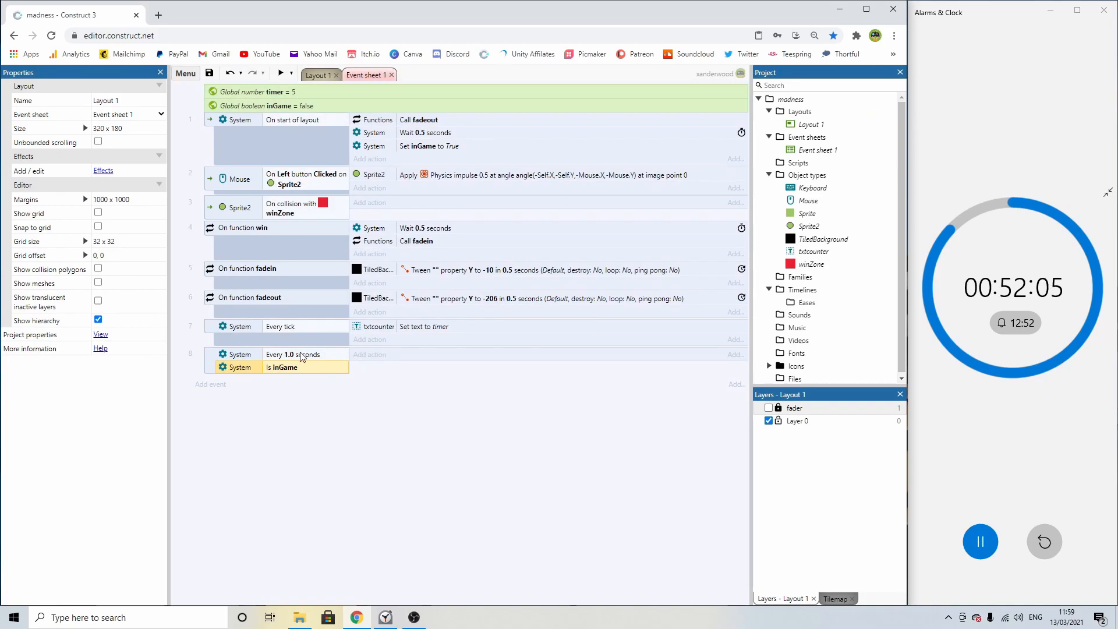
Add an action to the Every 1.0 seconds event that subtracts 1 from the timer variable.
left_click(361, 357)
double_click(322, 246)
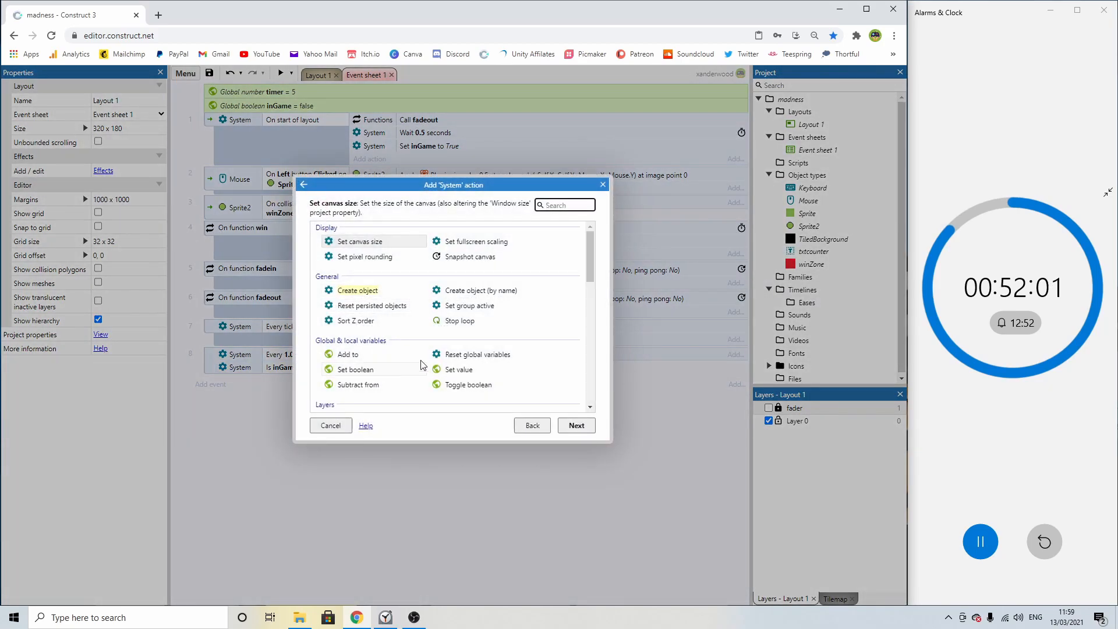
double_click(358, 385)
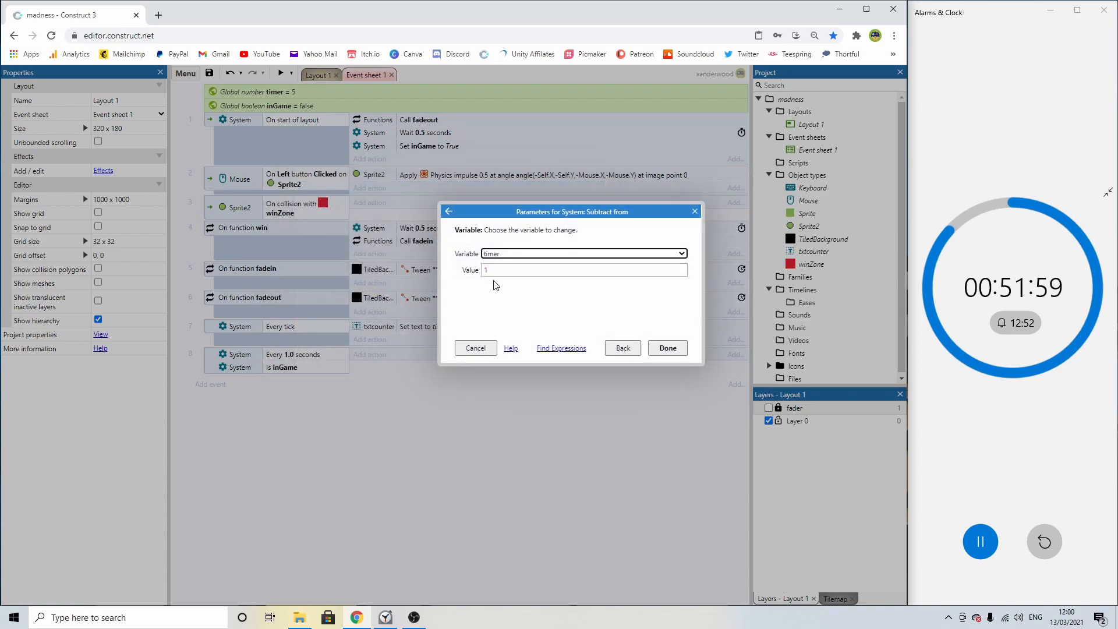
left_click(669, 349)
Preview the game to check the countdown, and review the properties of the counter text, project and ball in the layout.
left_click(281, 72)
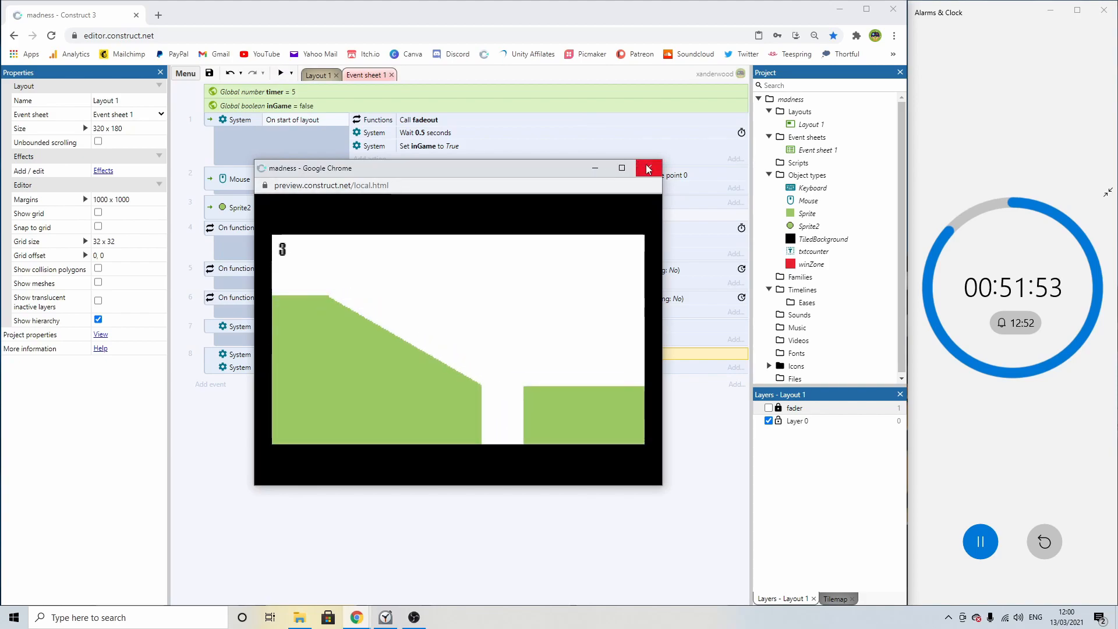
left_click(648, 169)
left_click(319, 75)
left_click(303, 175)
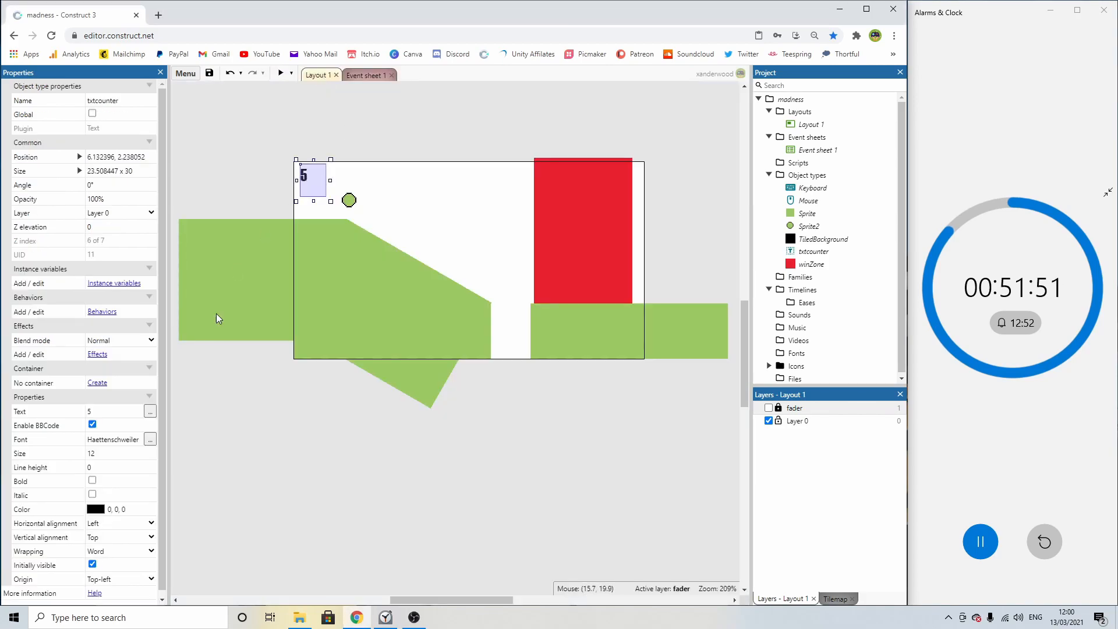
left_click(101, 336)
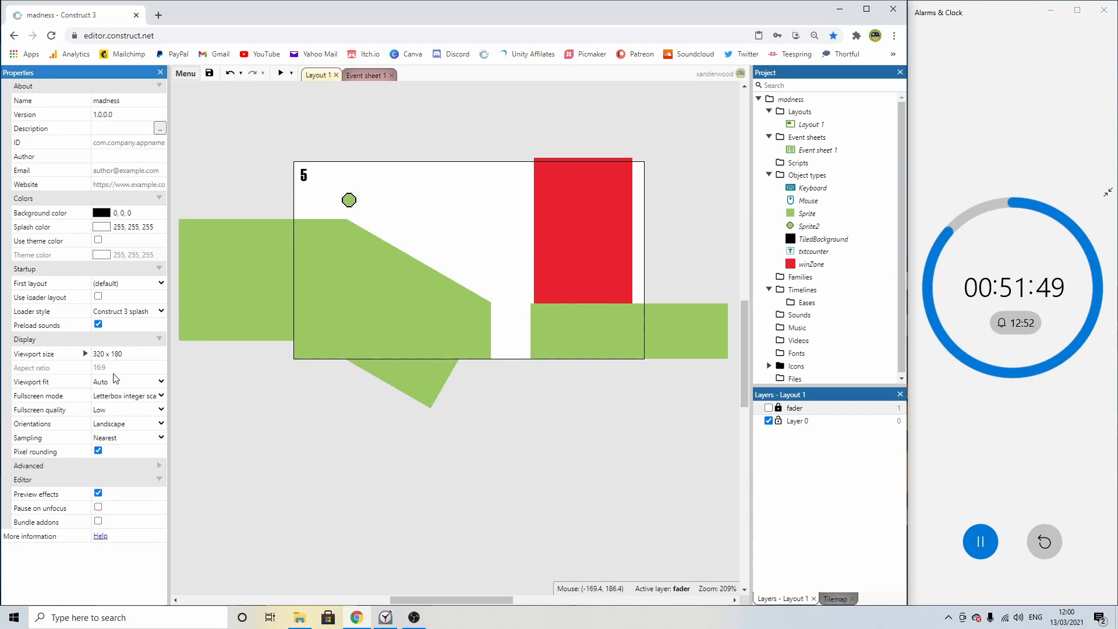
left_click(220, 421)
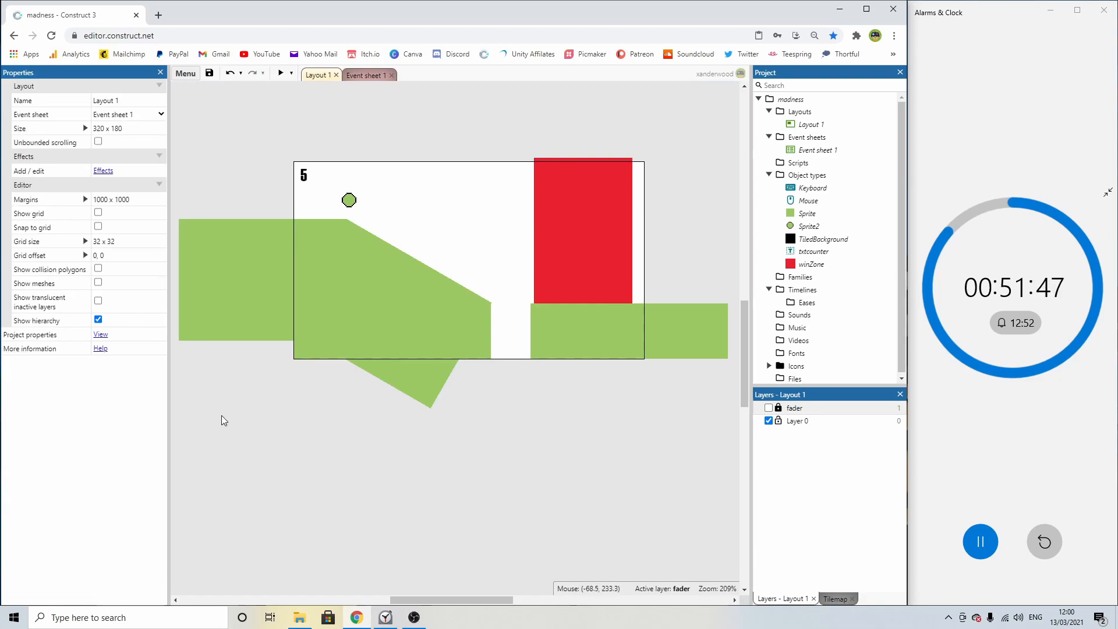
left_click(304, 177)
left_click(394, 126)
left_click(350, 202)
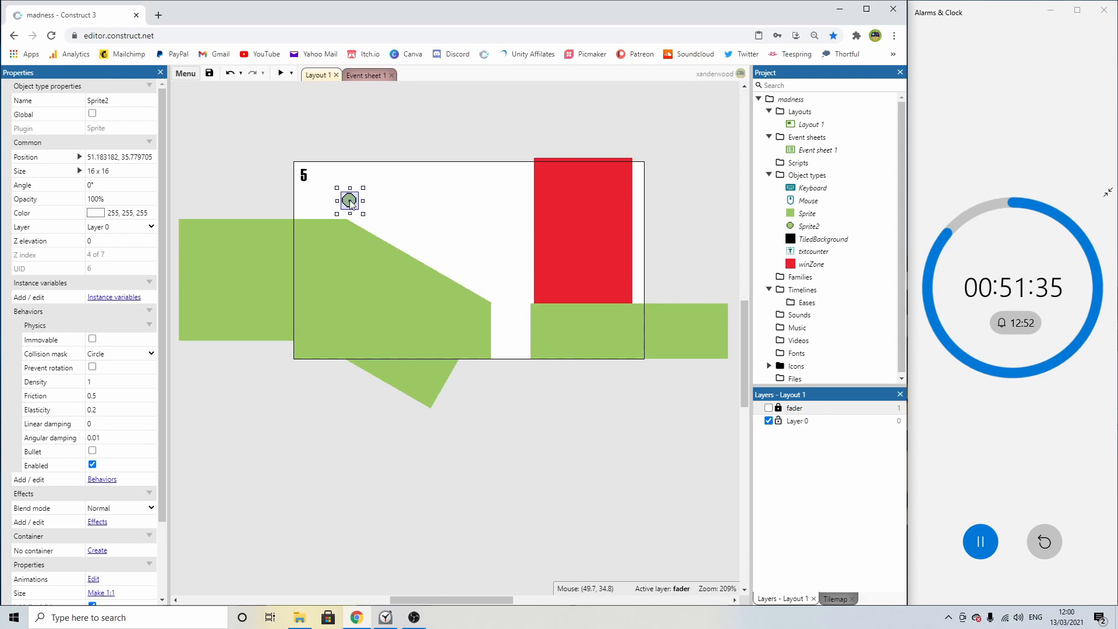
Add a new event at the end of the event sheet with a Sprite2 Compare Y condition of Equal to 0.
left_click(361, 76)
left_click(210, 385)
double_click(540, 249)
scroll(478, 268, "down", 6)
scroll(466, 293, "down", 2)
scroll(465, 291, "up", 5)
scroll(469, 298, "down", 5)
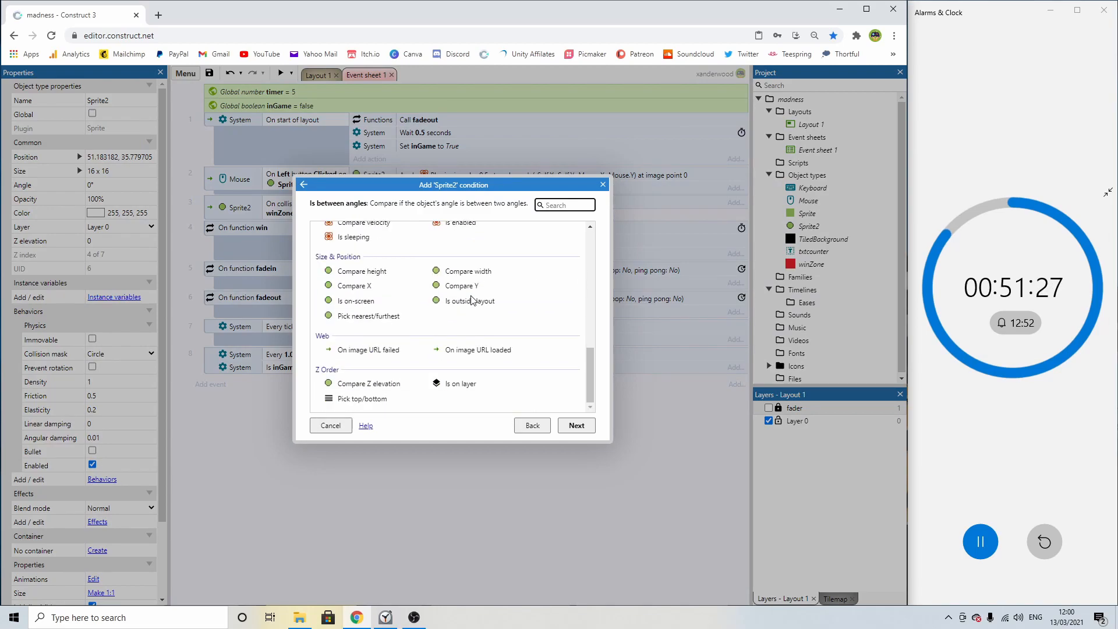
double_click(458, 286)
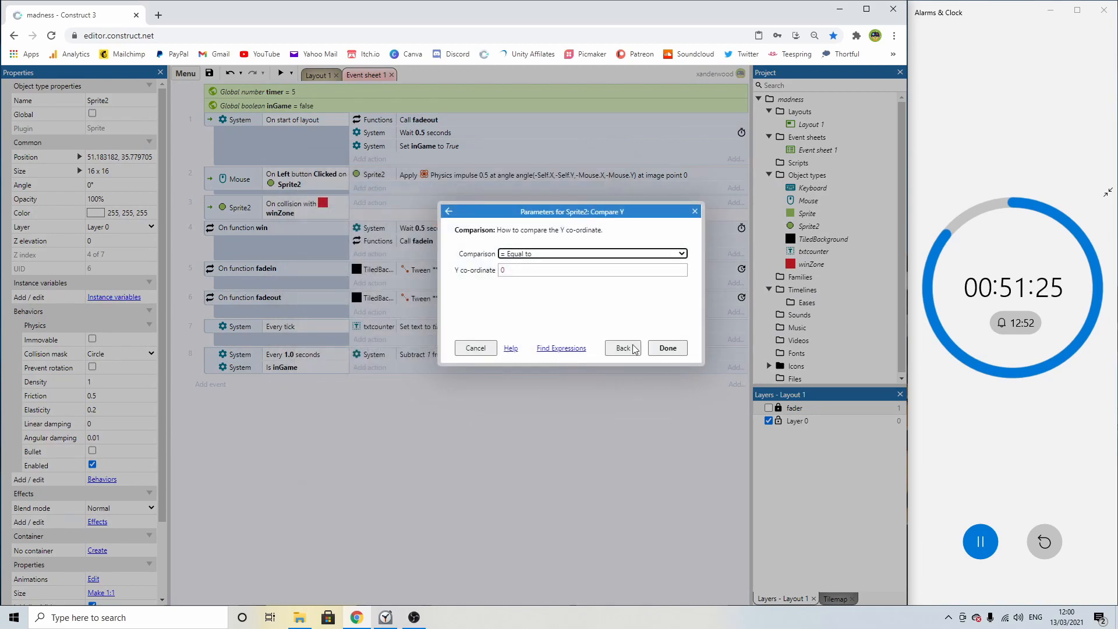
left_click(668, 348)
Move the ball just below the gap in the ground to read its Y position, and return it above the slope at about (50, 15).
left_click(331, 80)
left_click_drag(353, 204, 513, 378)
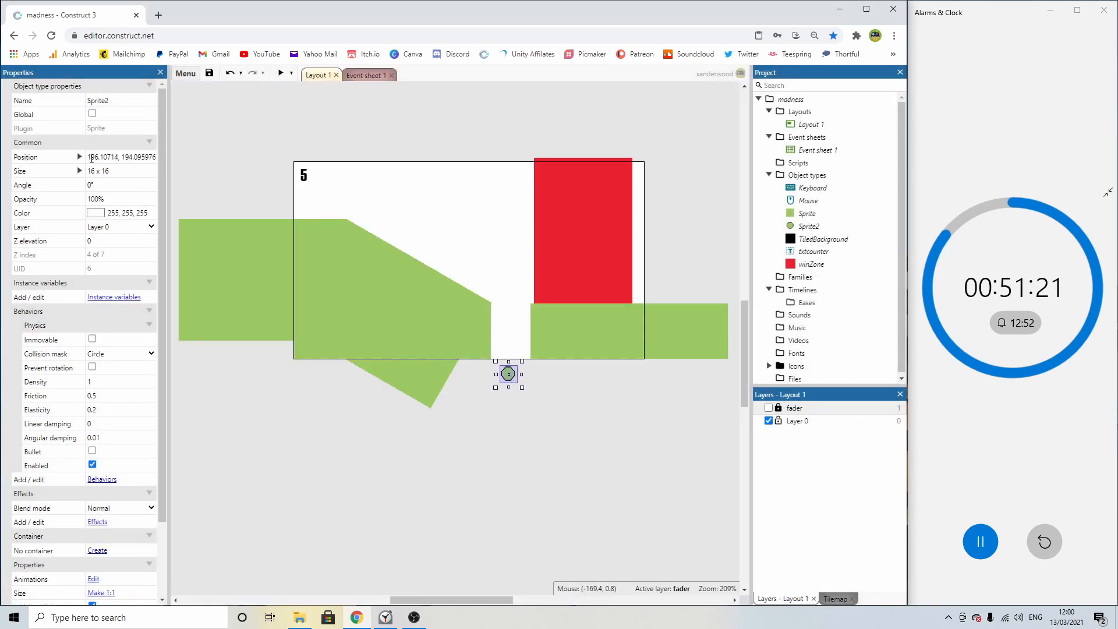
left_click(79, 158)
left_click_drag(509, 385, 350, 187)
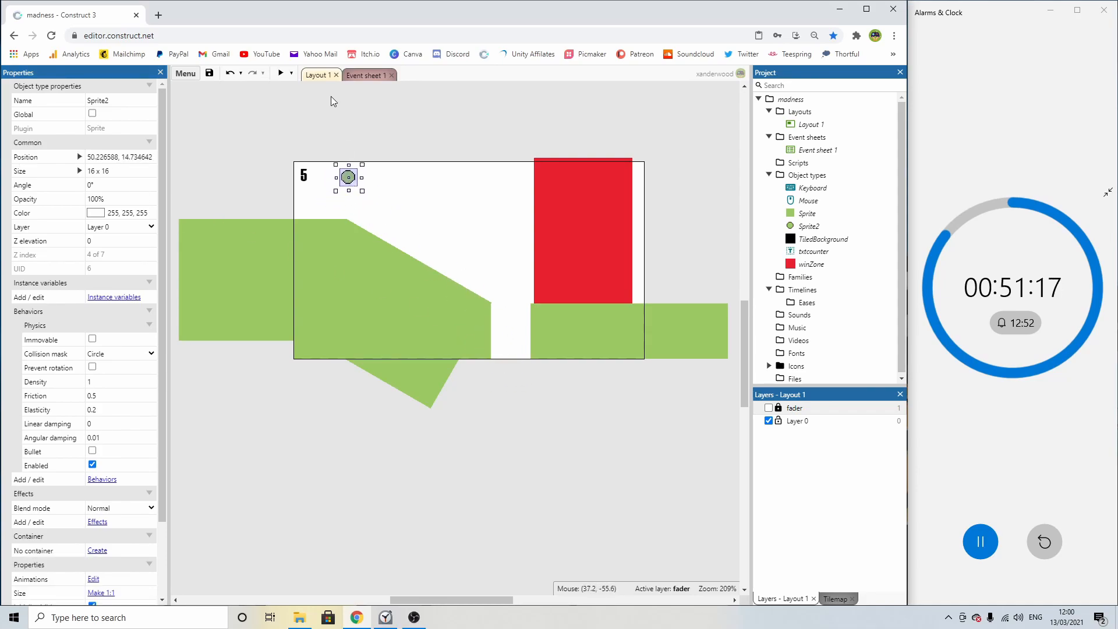
left_click(365, 76)
left_click(373, 383)
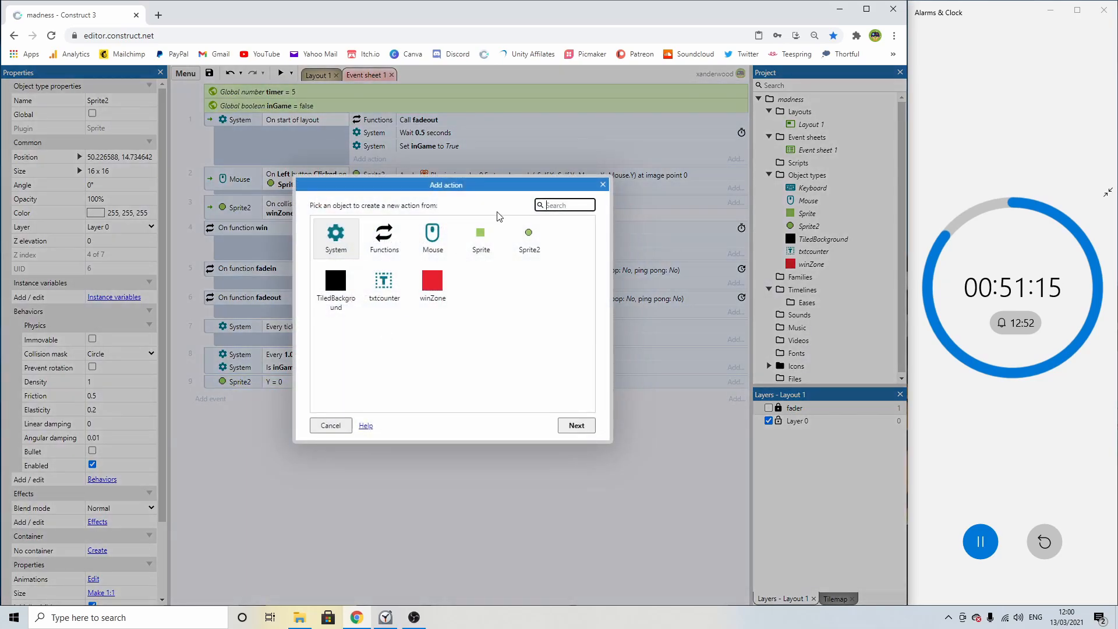
double_click(522, 245)
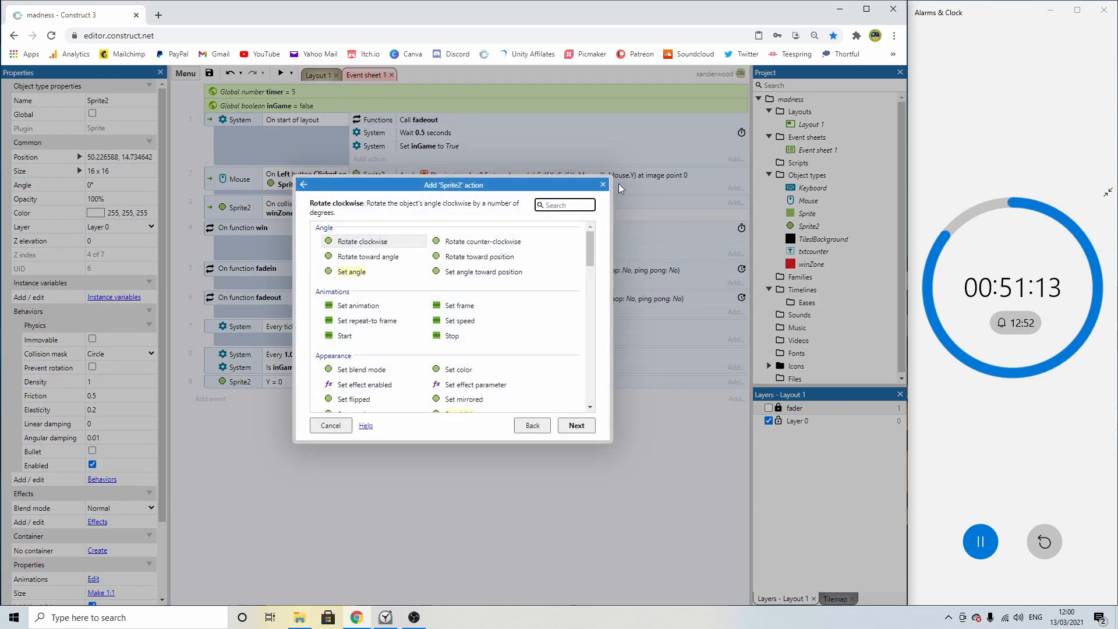
left_click(603, 185)
Change the Sprite2 Compare Y condition to Greater than 194.
double_click(283, 384)
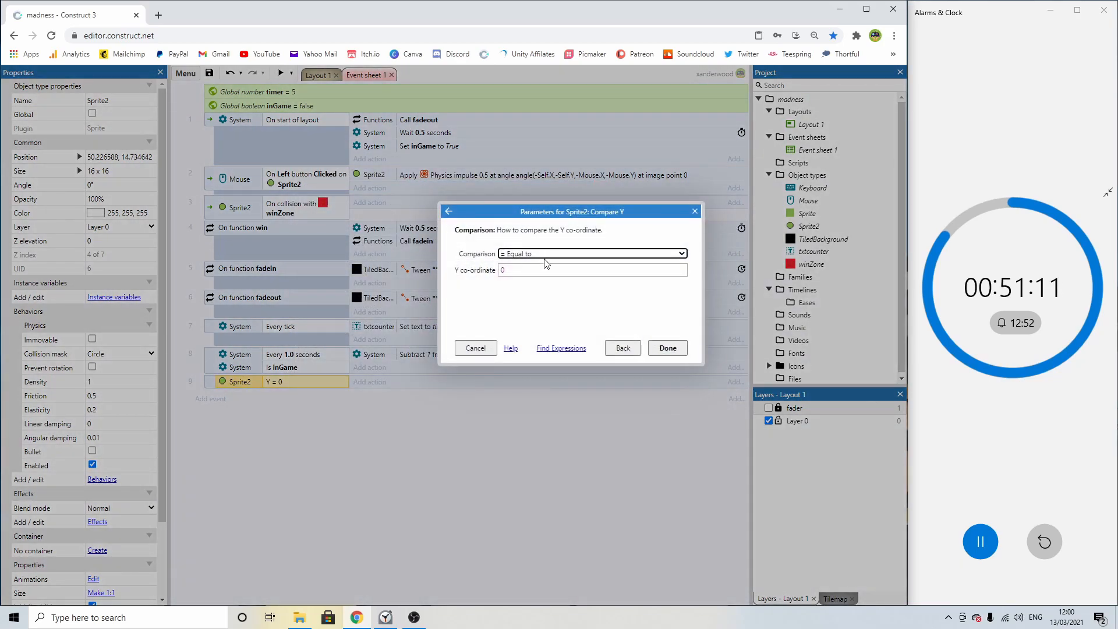
left_click(529, 259)
left_click(524, 301)
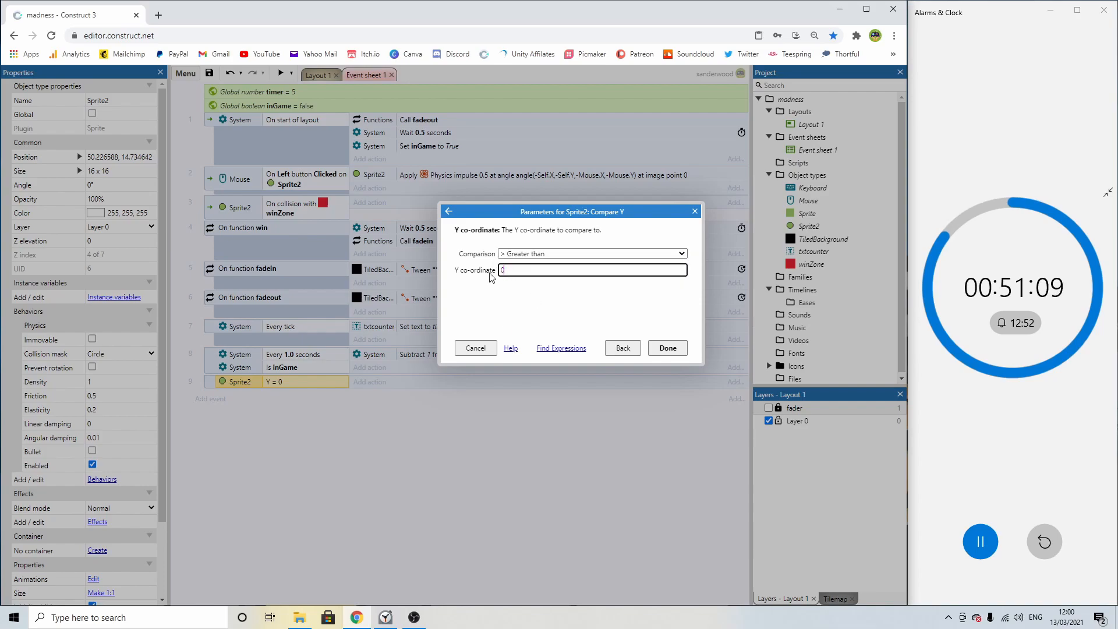
key("Return")
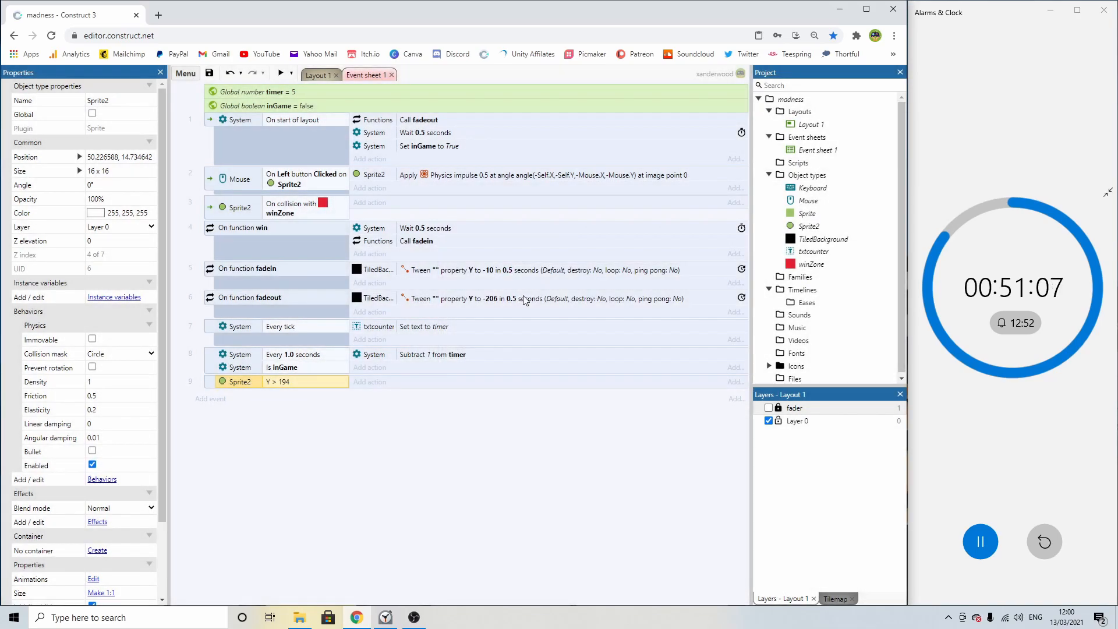
Add a System Restart layout action to the Sprite2 Y > 194 event and preview the game.
left_click(356, 382)
double_click(325, 267)
scroll(392, 298, "down", 3)
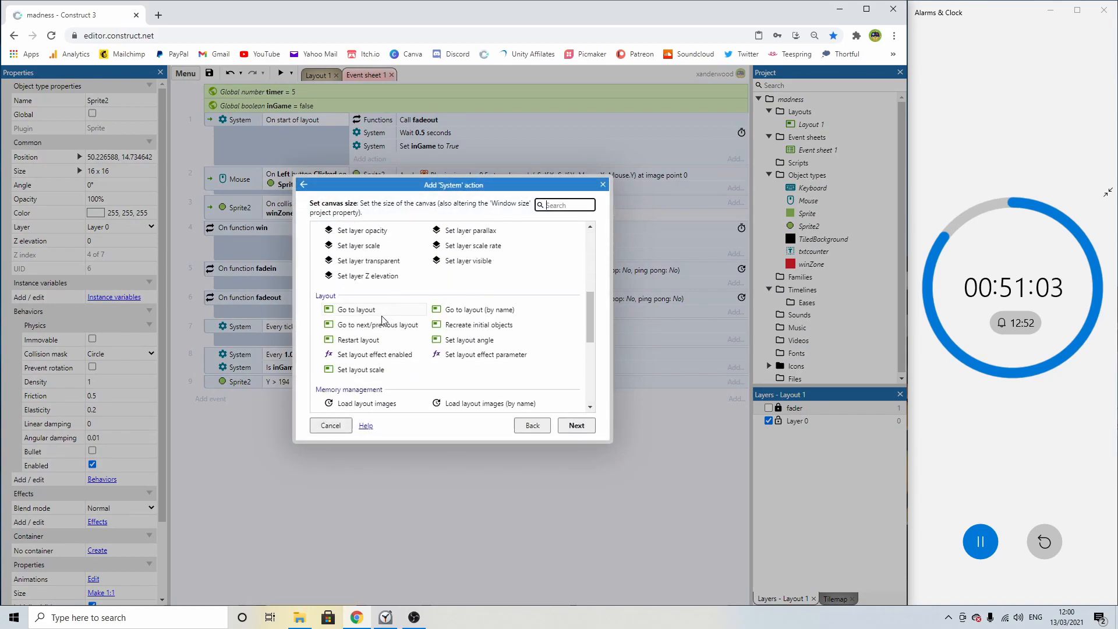
double_click(358, 340)
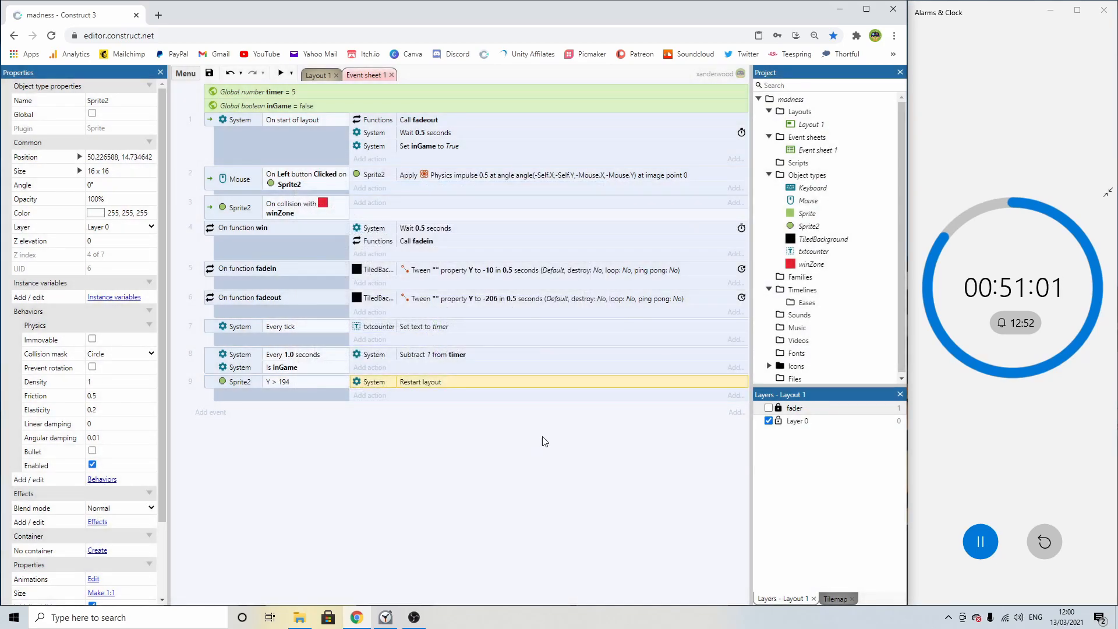
left_click(281, 73)
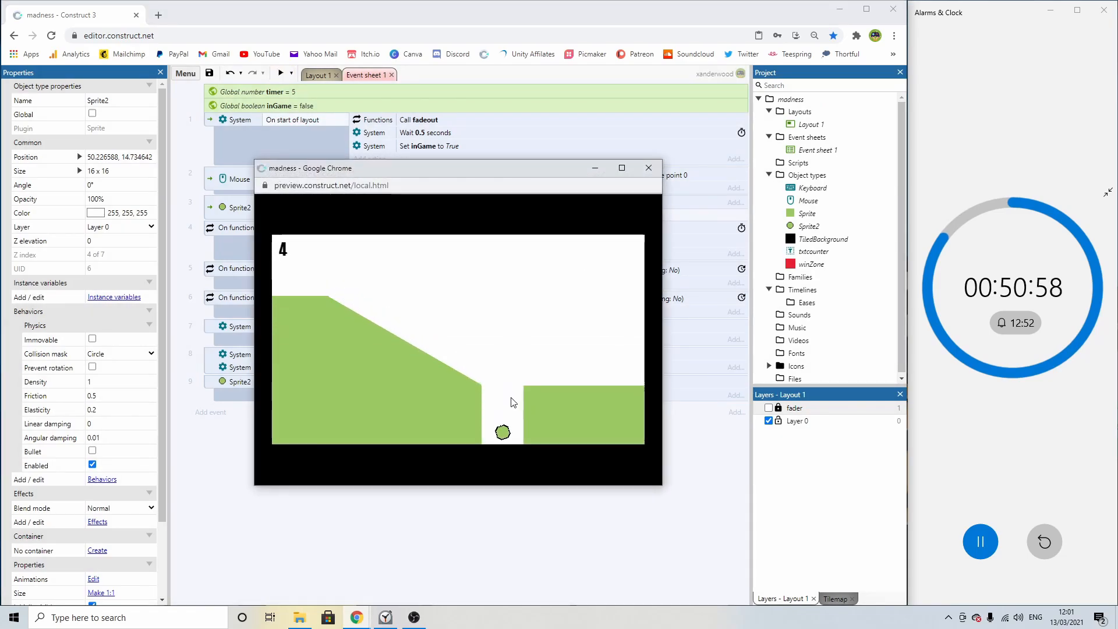
left_click(649, 168)
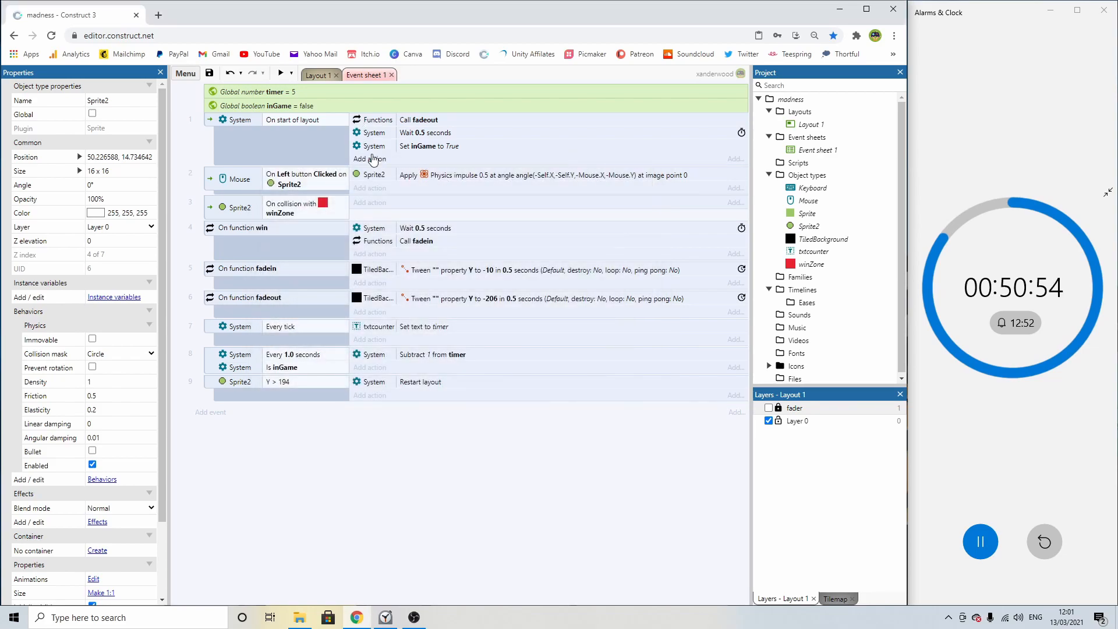
Add an action to the On start of layout event that sets timer to 5, and preview the game.
left_click(373, 160)
double_click(336, 229)
double_click(459, 370)
type("5")
key("Return")
left_click(281, 73)
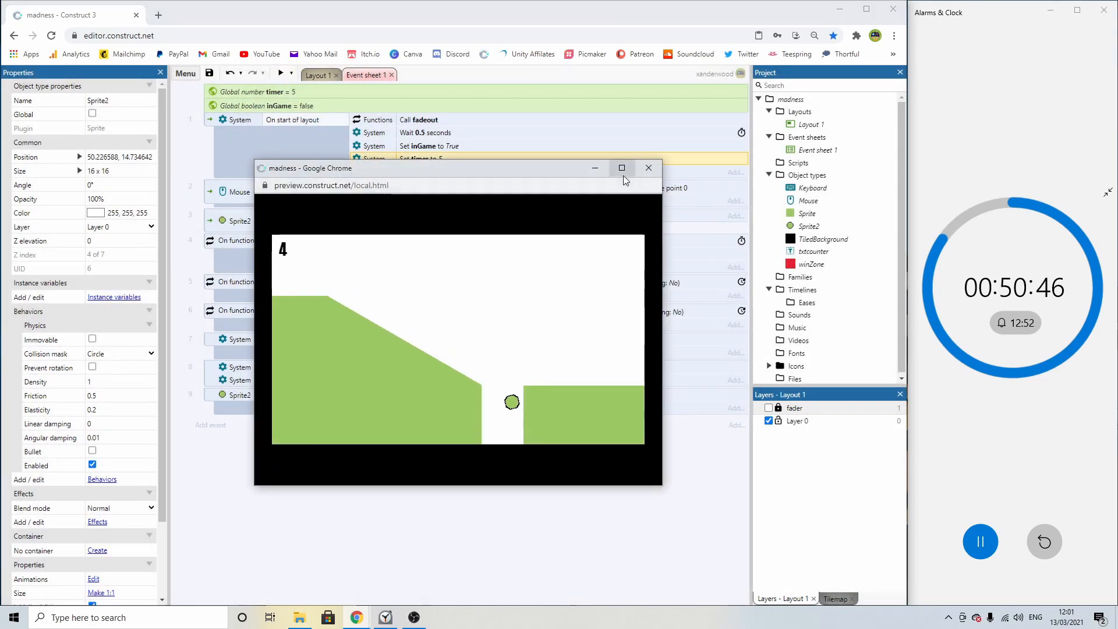
left_click(649, 168)
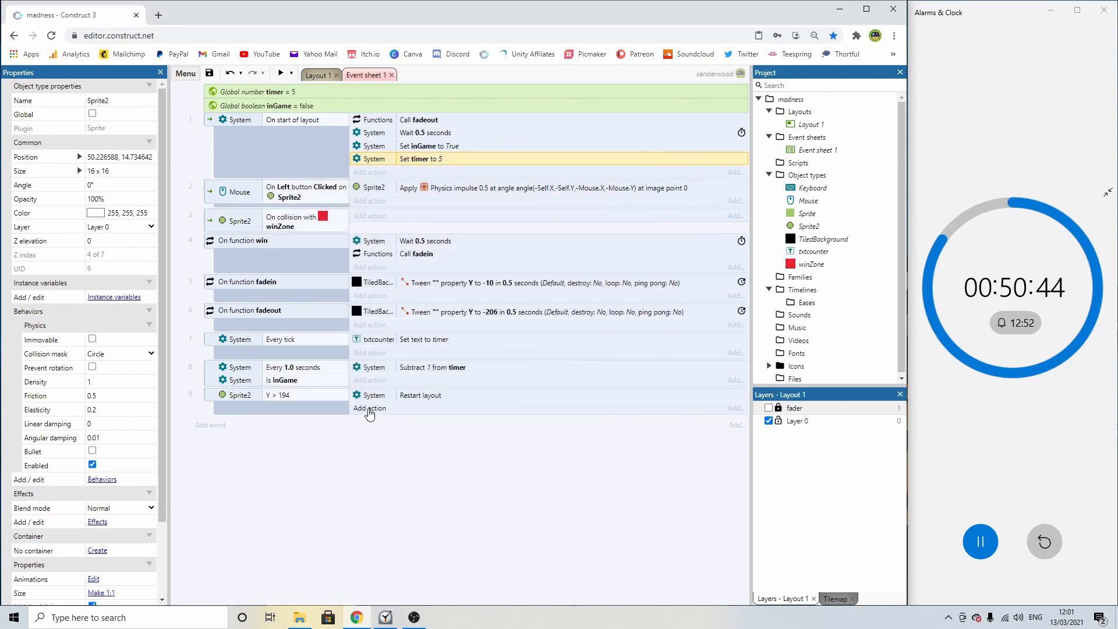
Add an action to the Sprite2 Y > 194 event that sets the boolean inGame to False.
left_click(370, 409)
double_click(330, 242)
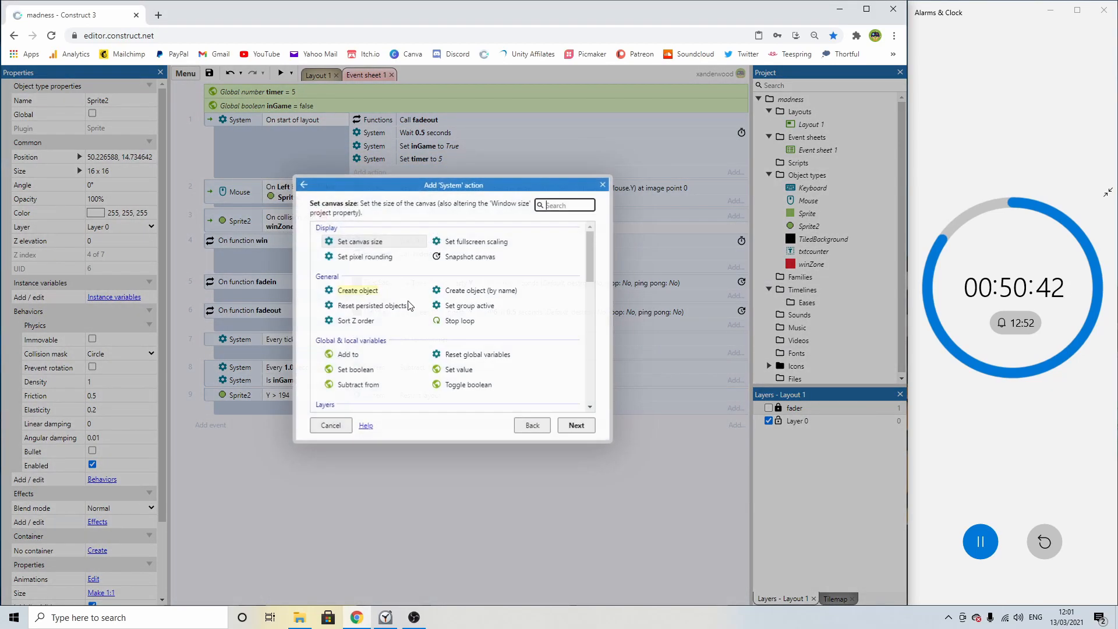
double_click(397, 371)
left_click(493, 253)
left_click(495, 264)
left_click(582, 268)
left_click(583, 292)
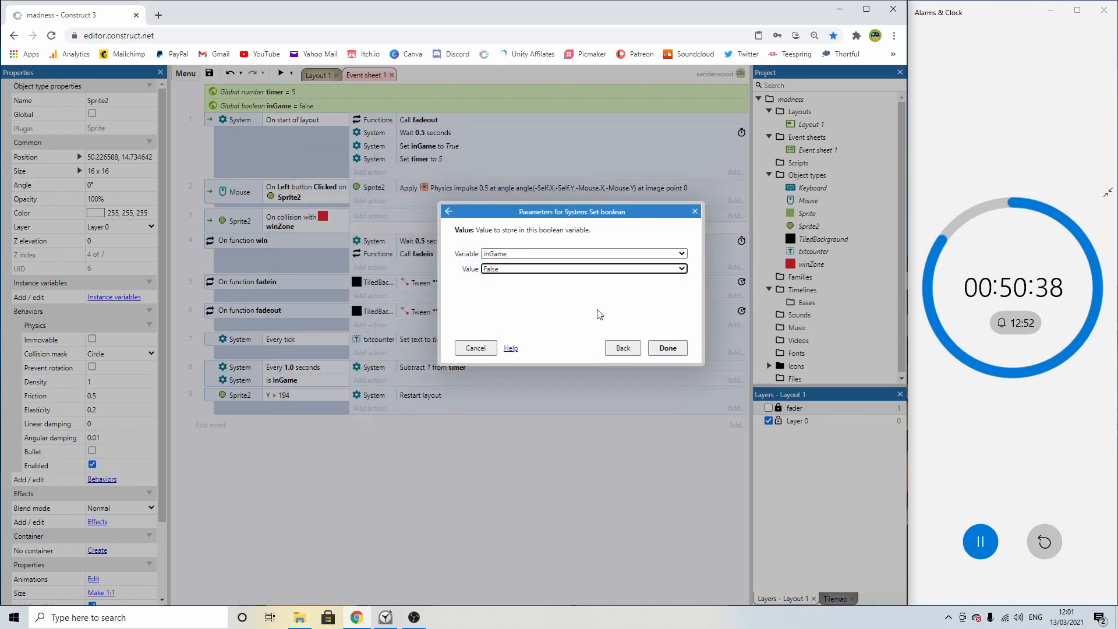
left_click(667, 347)
Add a System Wait action of 0.5 seconds to the Sprite2 Y > 194 event.
left_click(373, 422)
double_click(336, 237)
type("wait")
double_click(482, 240)
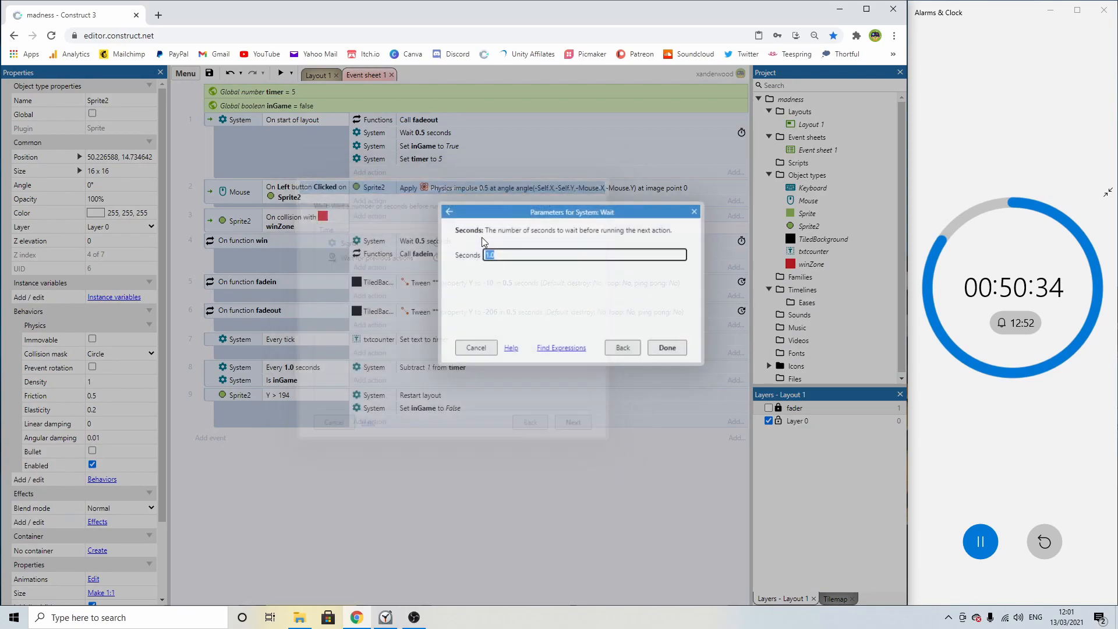
type("0.5")
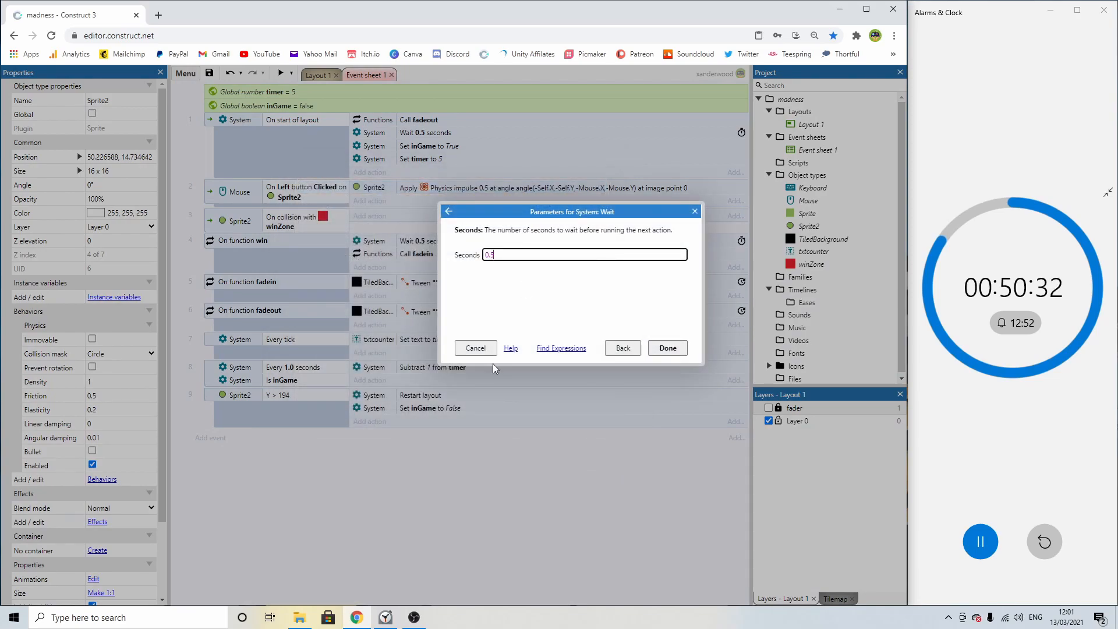
left_click(667, 348)
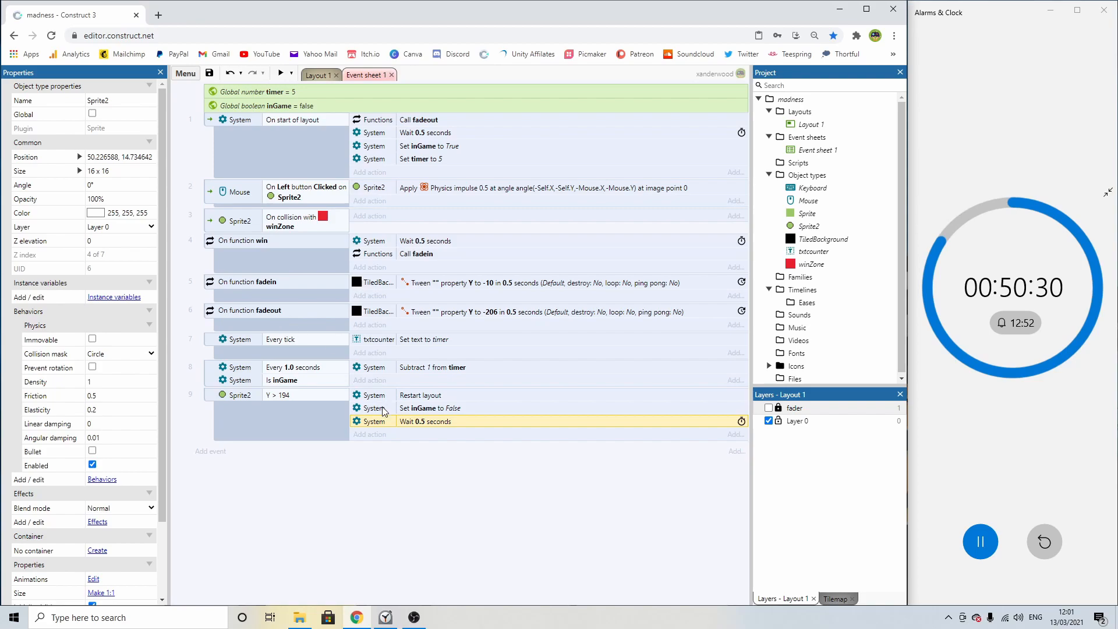
Add a call to the fadeout function in the Y > 194 event, place it before the Wait action, and preview the game.
left_click(372, 435)
double_click(387, 245)
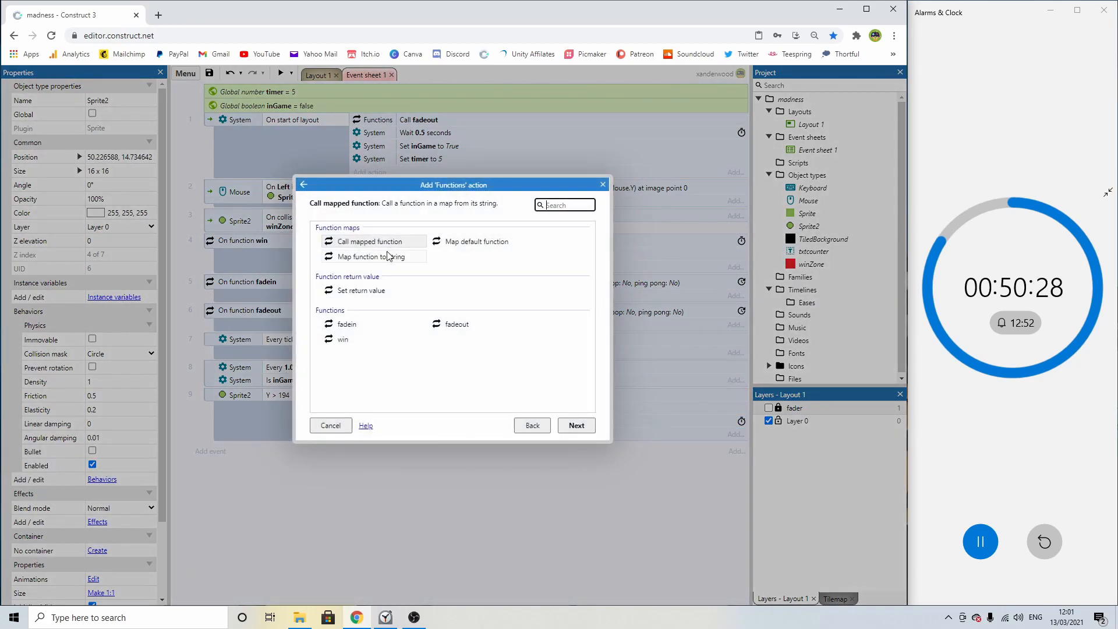
double_click(452, 324)
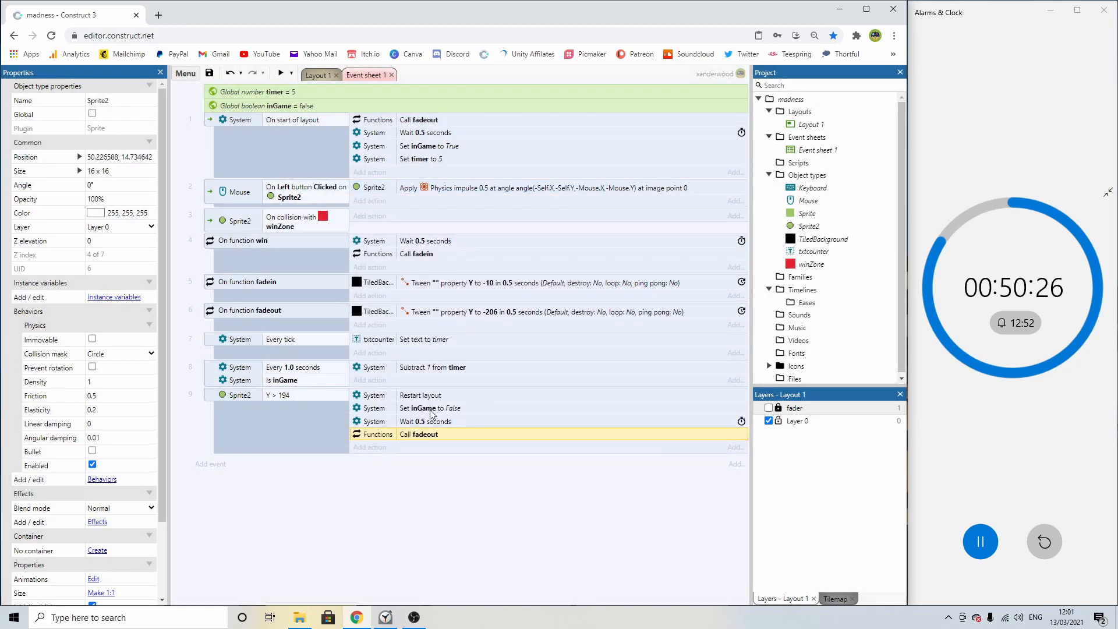
left_click_drag(425, 427, 432, 443)
left_click(280, 73)
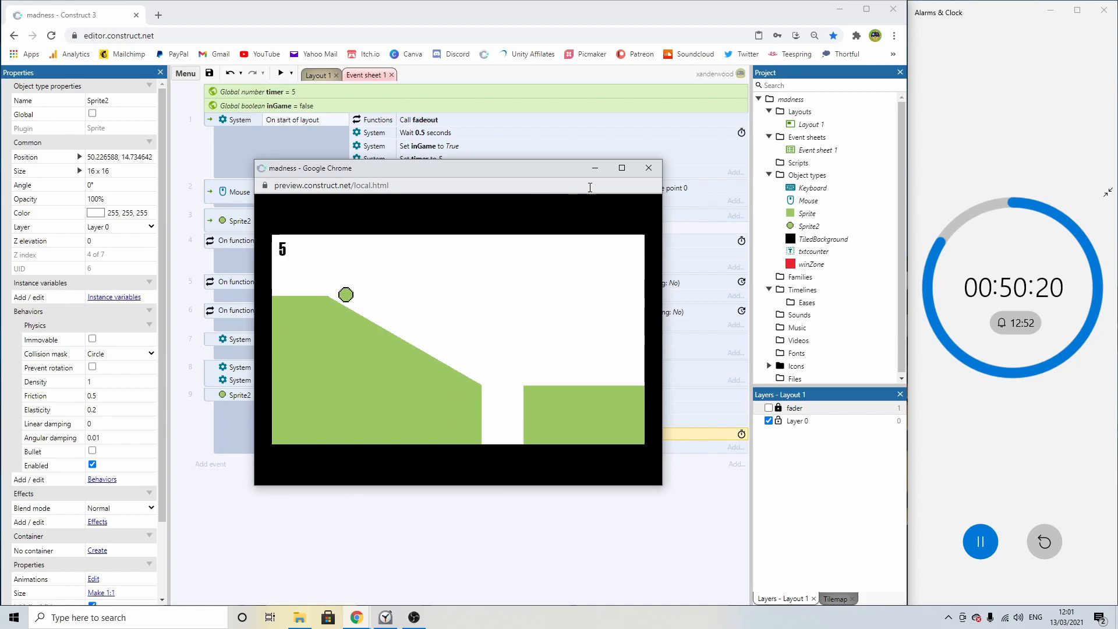
left_click(649, 168)
Replace the function called in the Y > 194 event with fadein and preview the game.
double_click(424, 421)
double_click(347, 325)
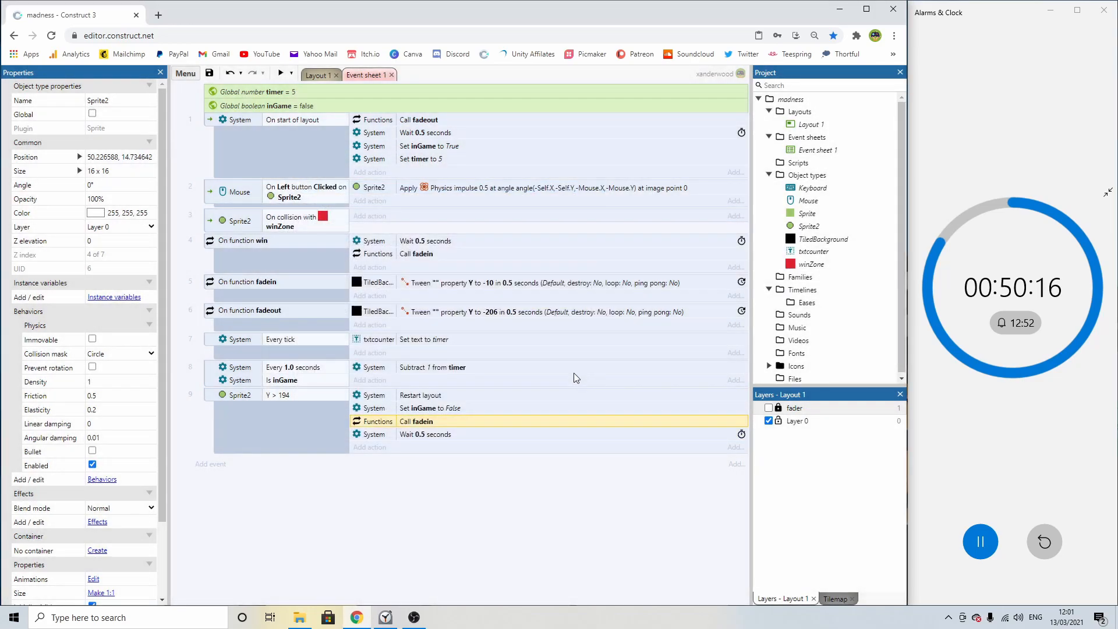
left_click(281, 74)
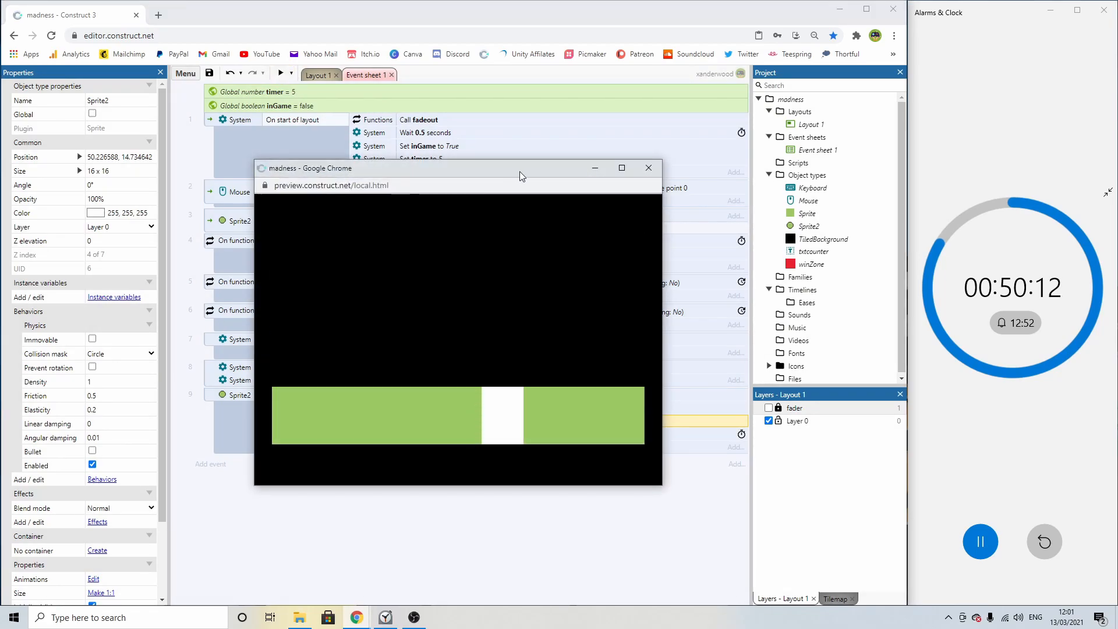
left_click(648, 168)
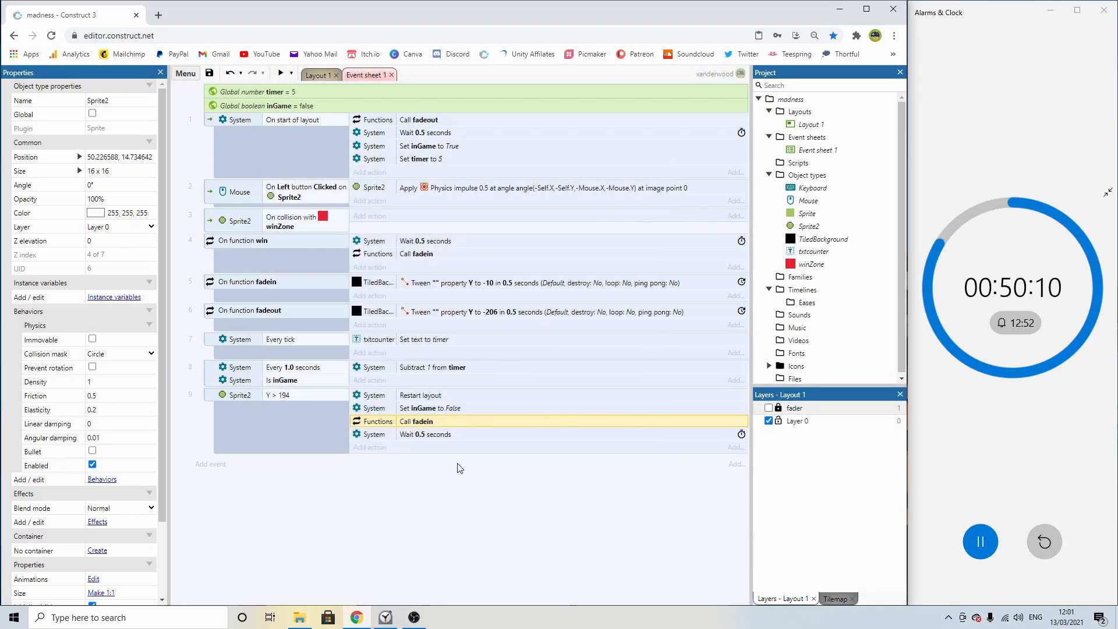
Set the Wait action in the Sprite2 Y > 194 event to 1 second.
left_click(434, 433)
double_click(435, 434)
type("1")
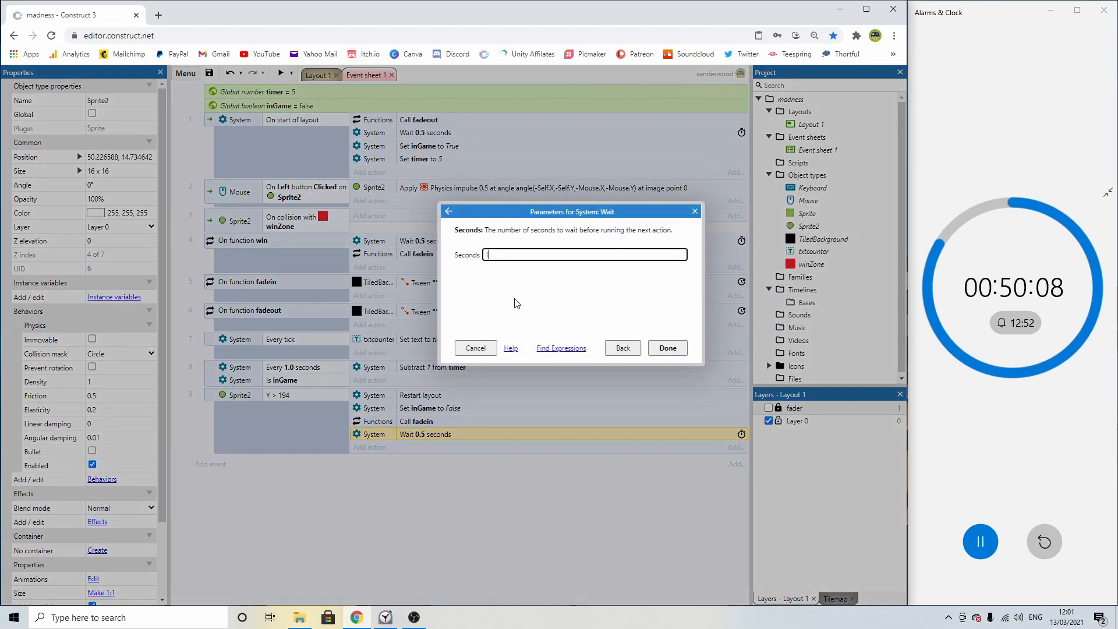
key("Return")
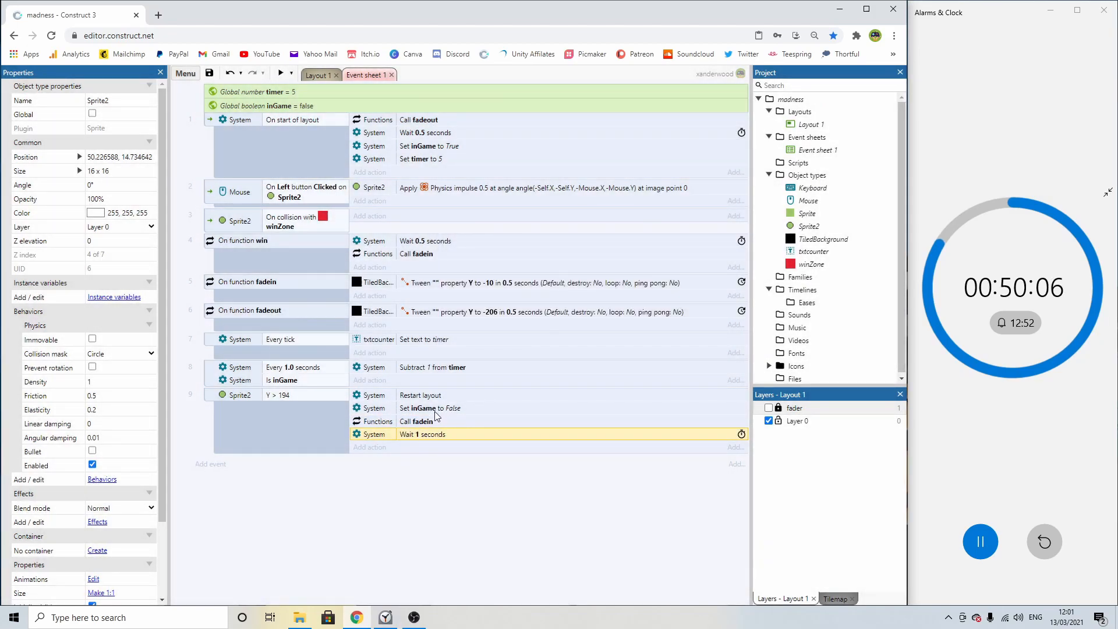
Reorder the Y > 194 event's actions to call fadein, set inGame to False, wait and restart the layout, and preview the game.
left_click_drag(434, 396, 437, 455)
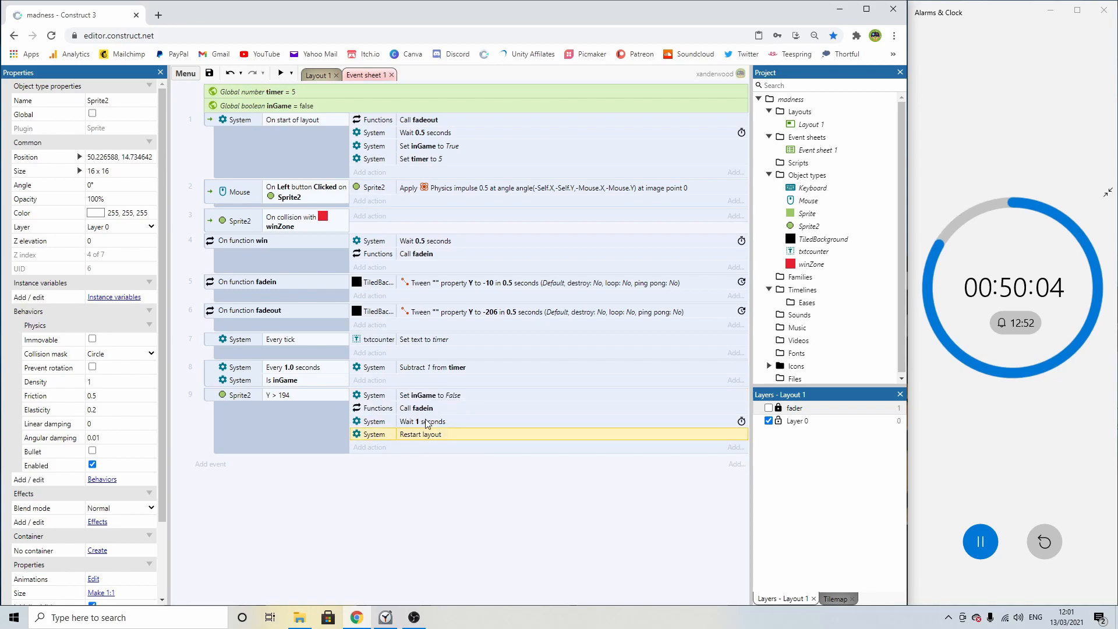
left_click_drag(430, 396, 441, 418)
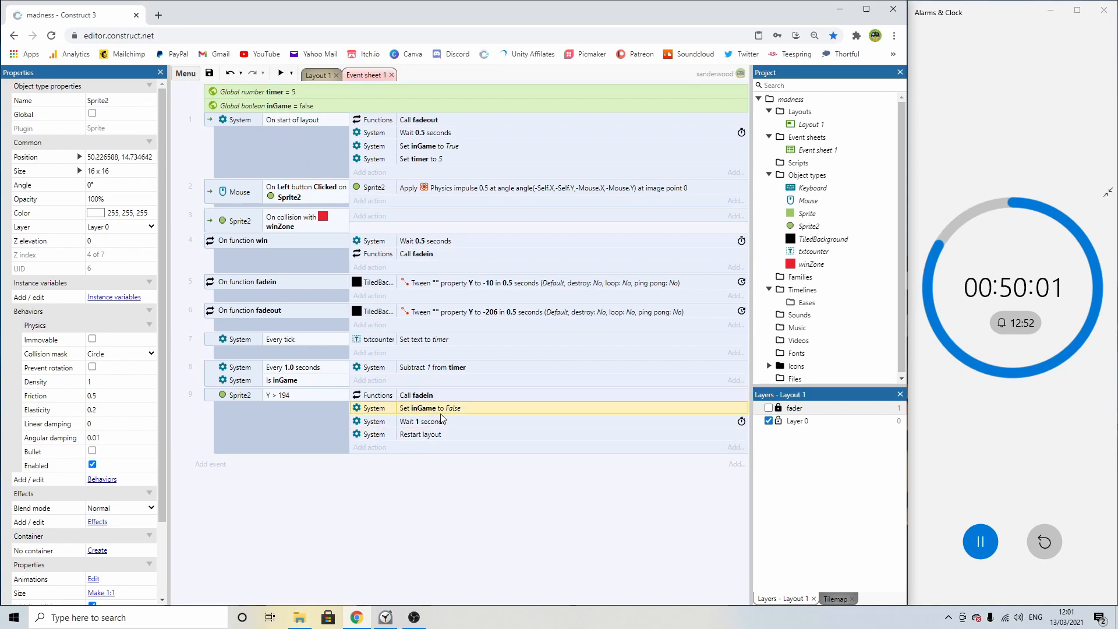
left_click(280, 72)
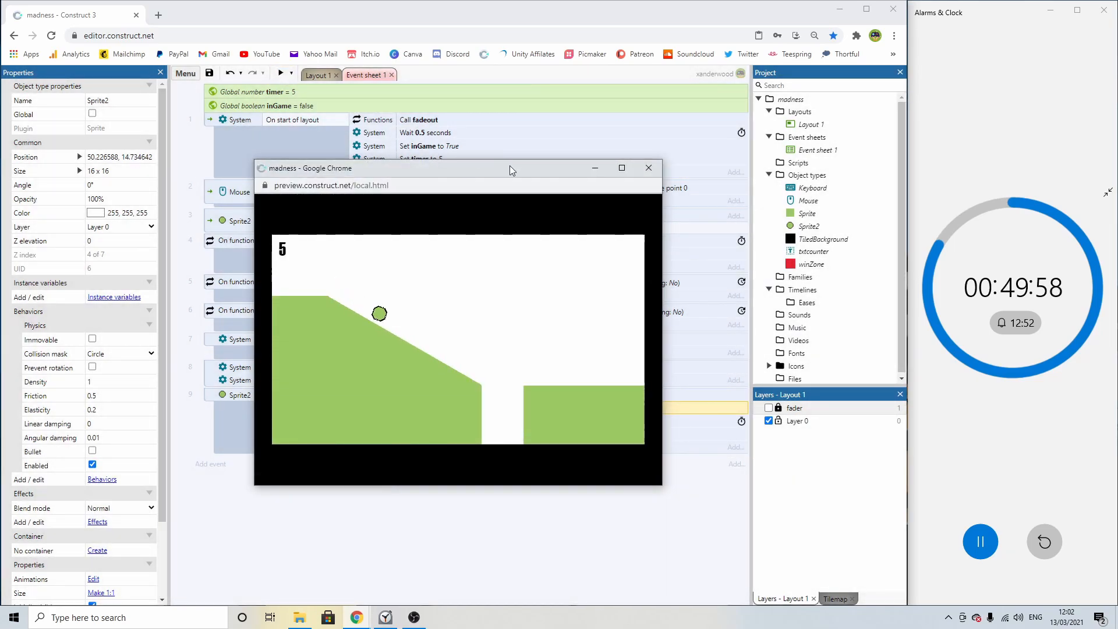
left_click(649, 168)
Set the Wait action in the Y > 194 event to 0.5 seconds and preview the game.
left_click(428, 421)
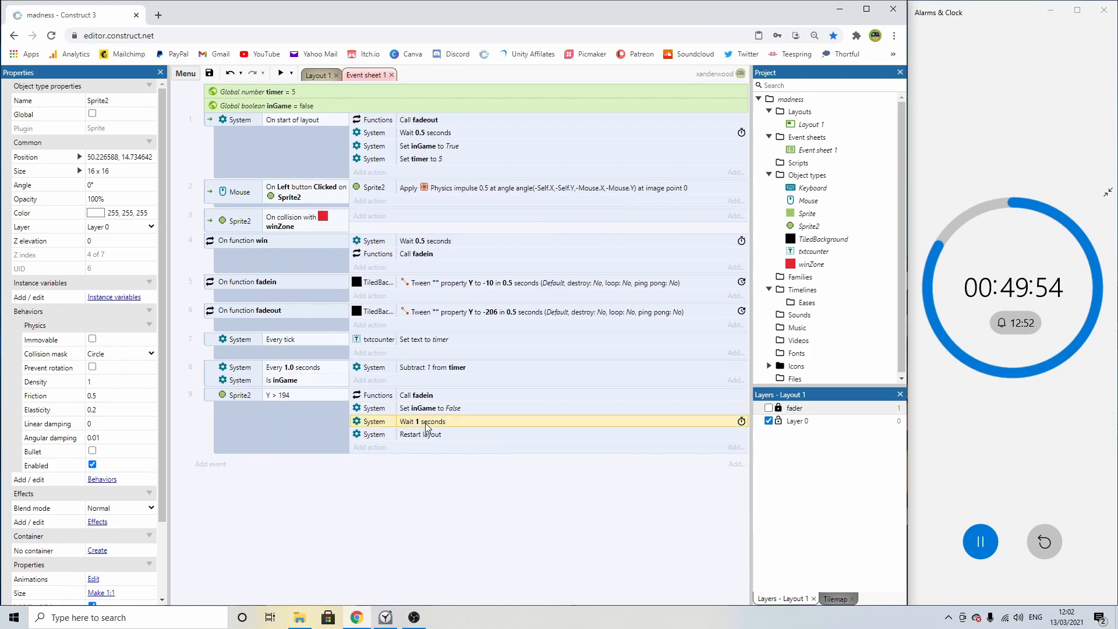
double_click(428, 421)
type("0.5")
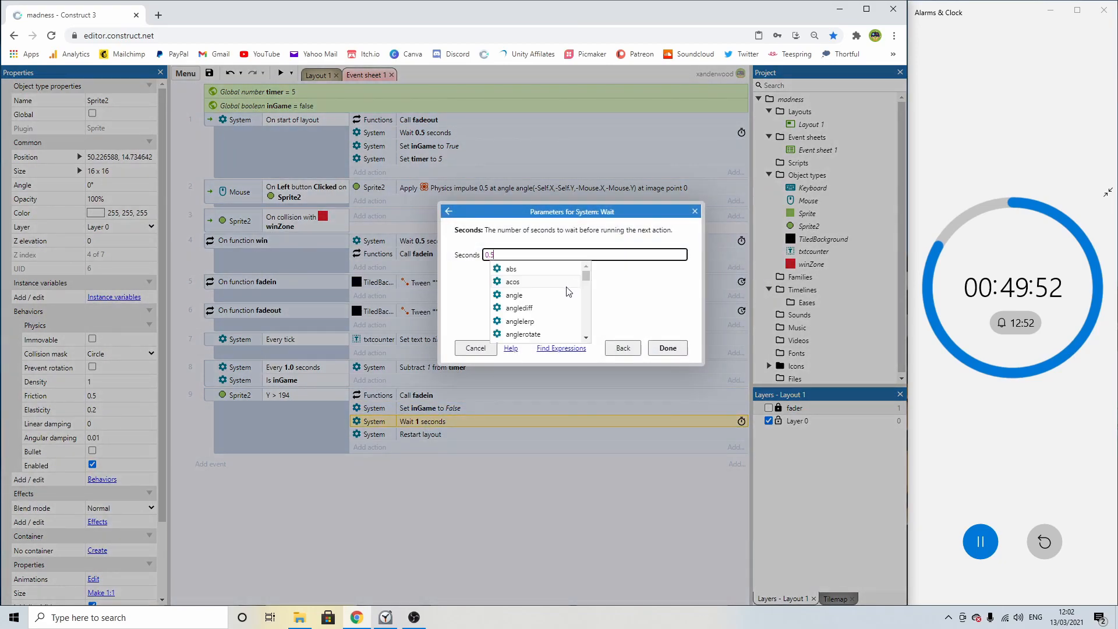
left_click(668, 347)
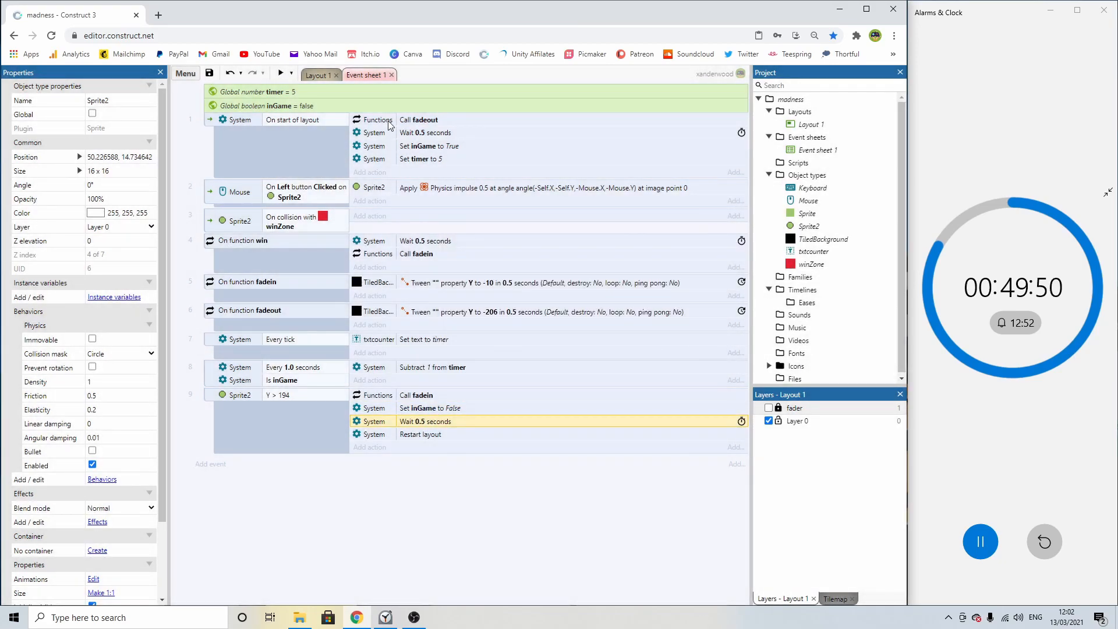
left_click(282, 73)
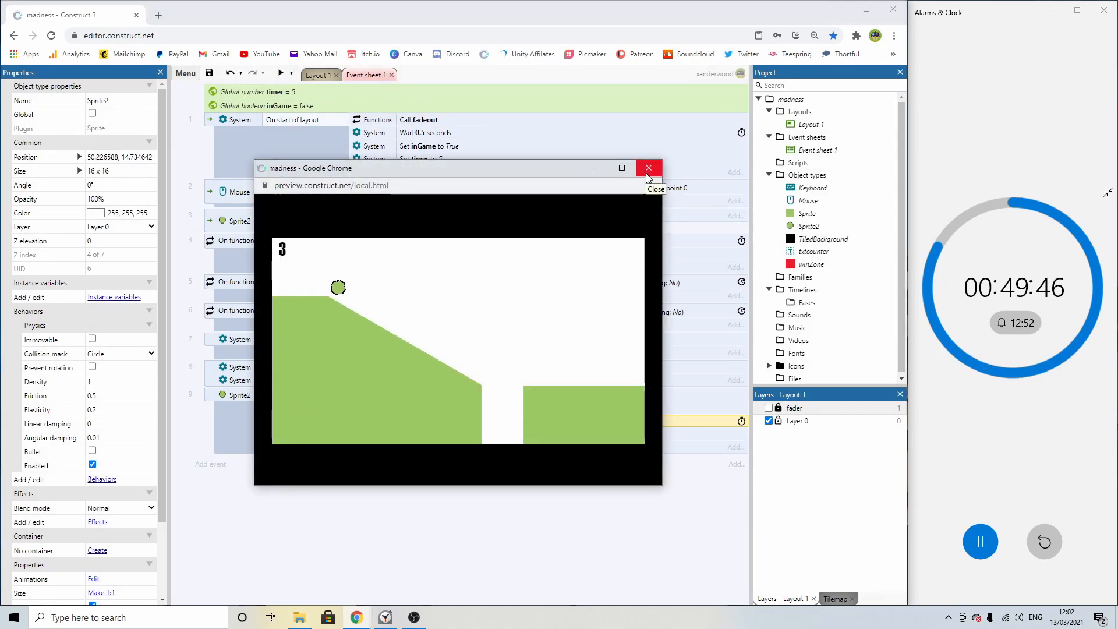
Close the preview and add a sub-event with a System Trigger once while true condition under the Sprite2 Y > 194 event.
left_click(649, 171)
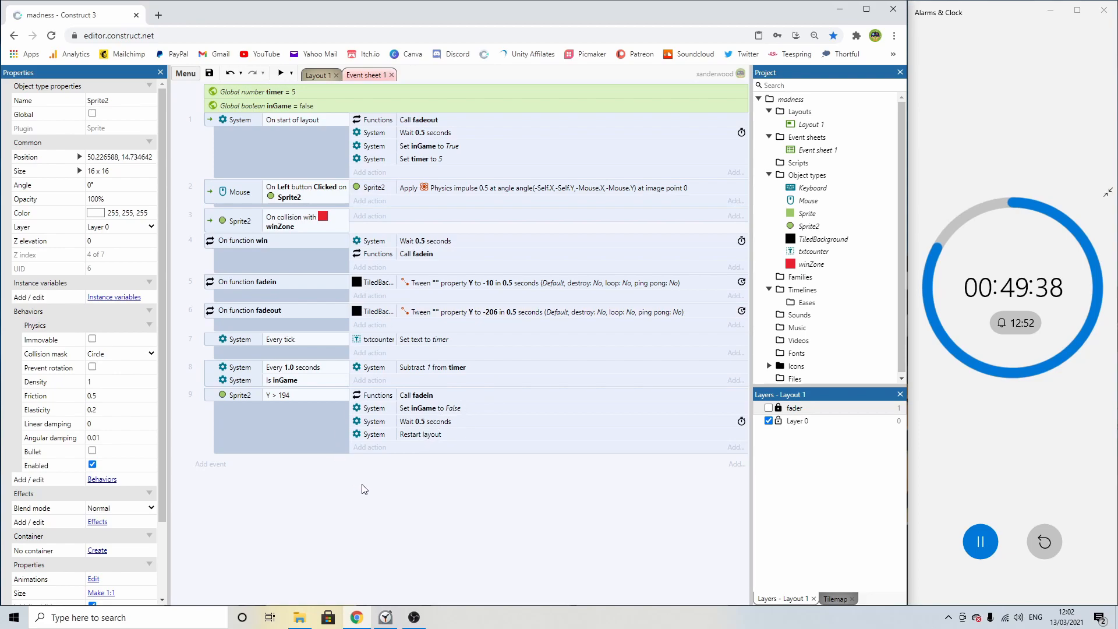
left_click(219, 408)
key("b")
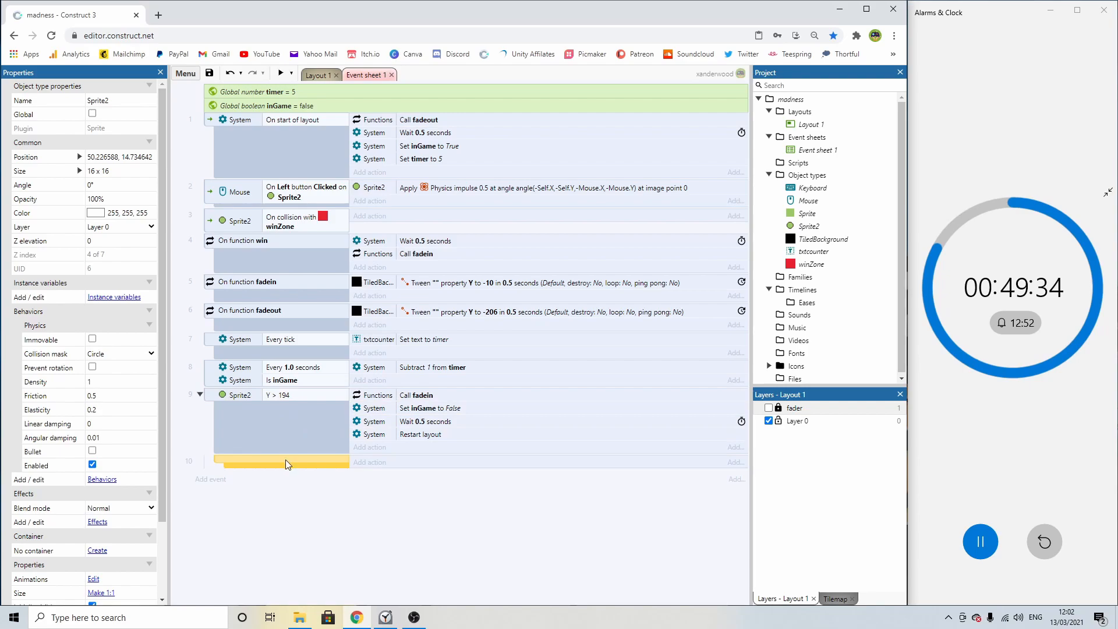
double_click(286, 465)
double_click(326, 236)
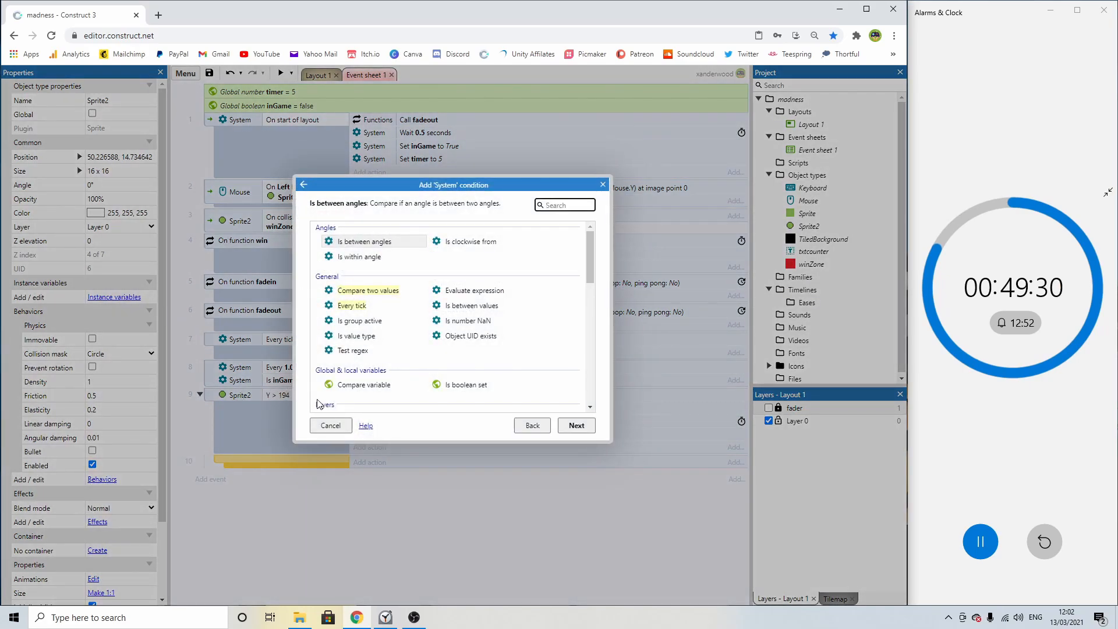
type("tr")
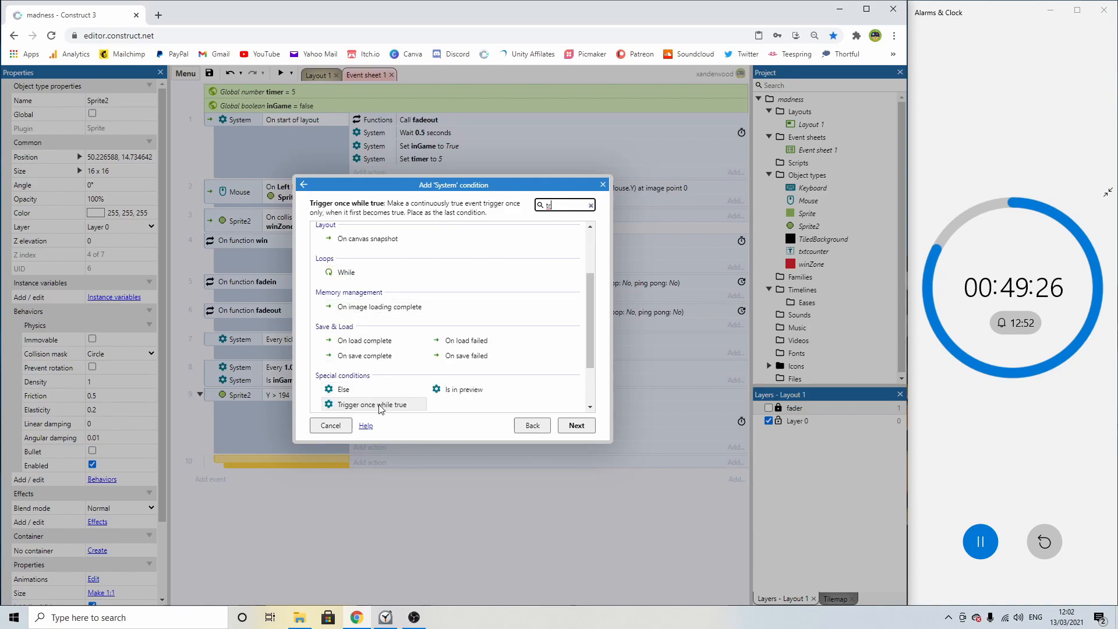
double_click(380, 406)
Move the Y > 194 event's four actions, from Call fadein to Restart layout, into the Trigger once sub-event and preview the game.
left_click(420, 398)
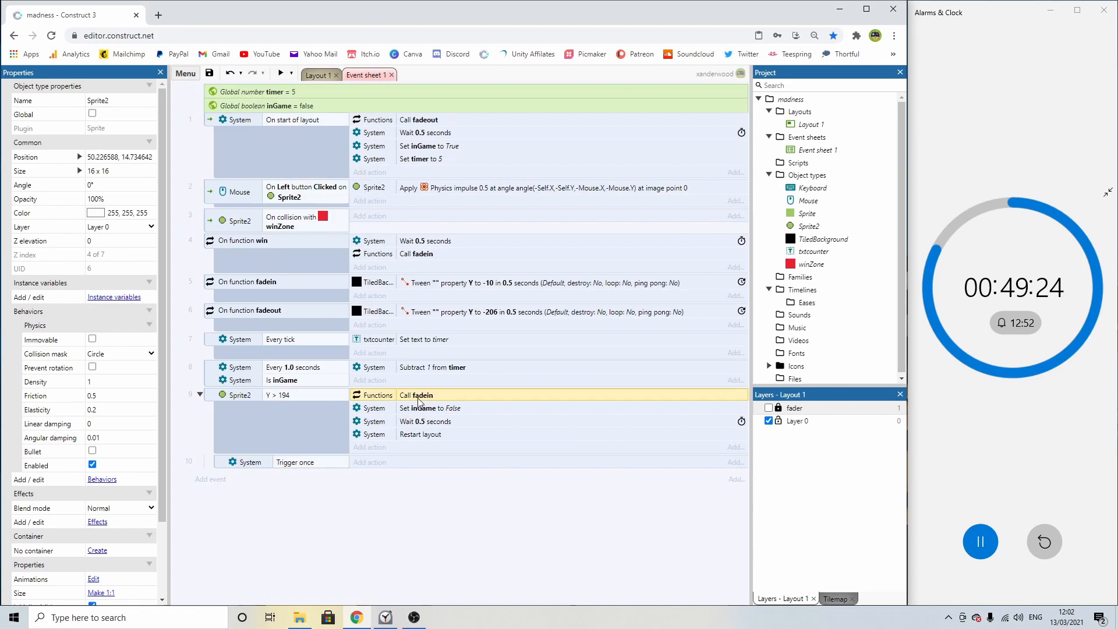
left_click(418, 434, "shift")
left_click_drag(415, 436, 415, 461)
left_click(280, 73)
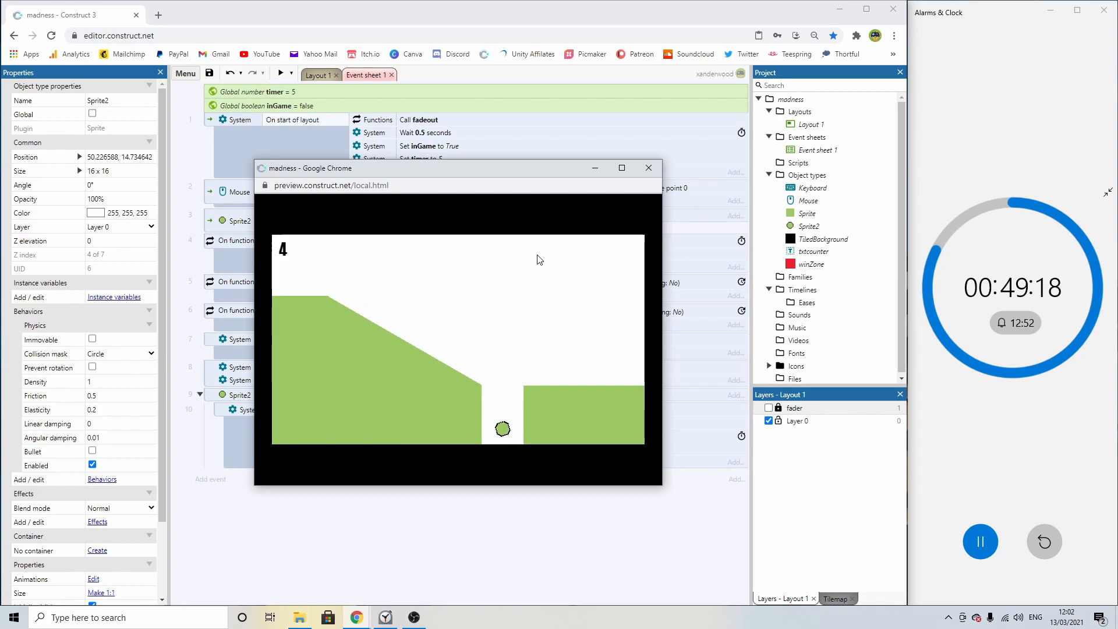
left_click(650, 169)
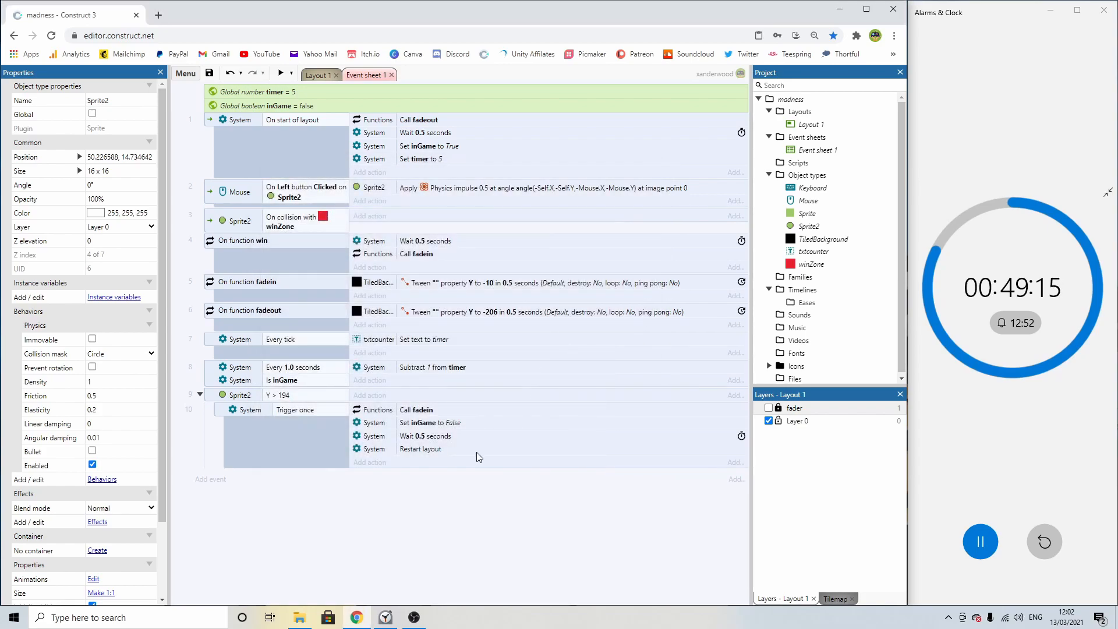
Duplicate Layout 1 as Layout 2 and open the copy.
right_click(807, 127)
left_click(829, 152)
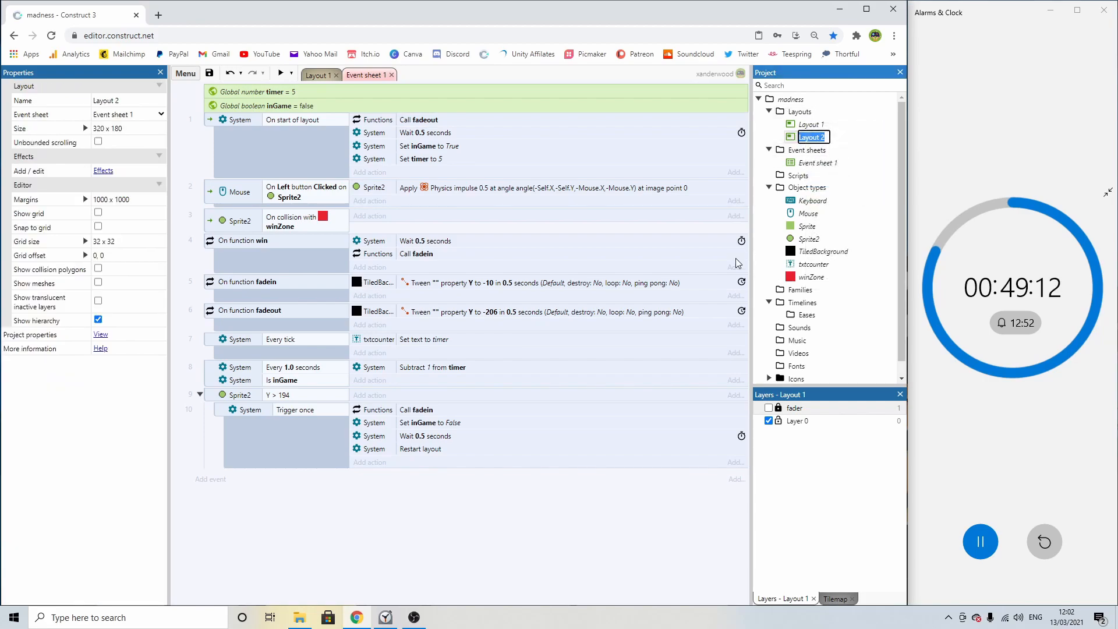
key("Return")
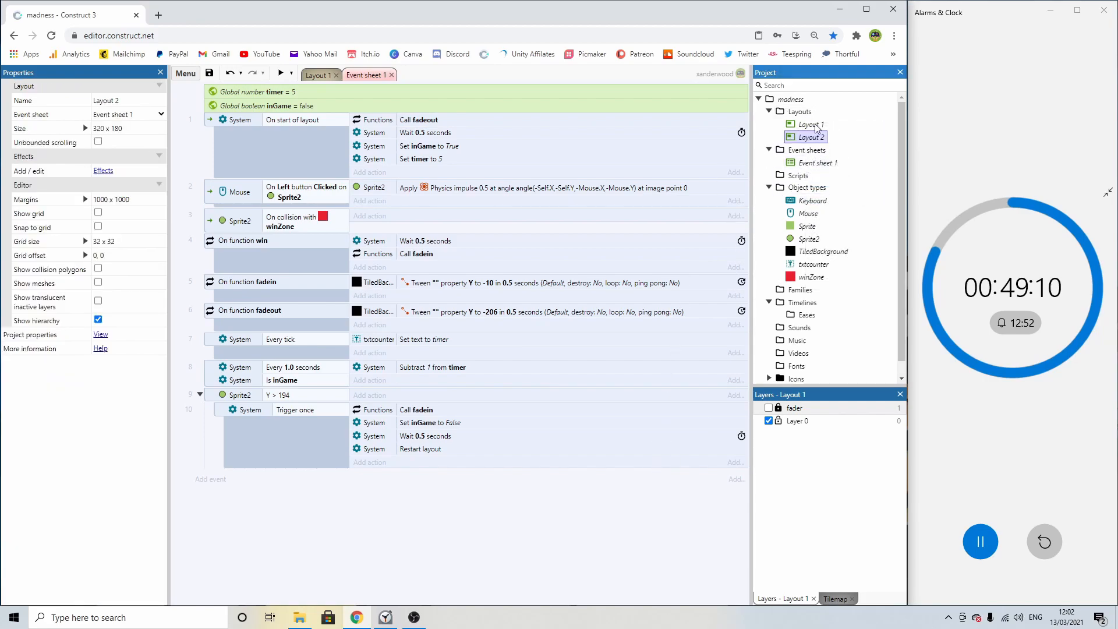
double_click(812, 140)
left_click(387, 133)
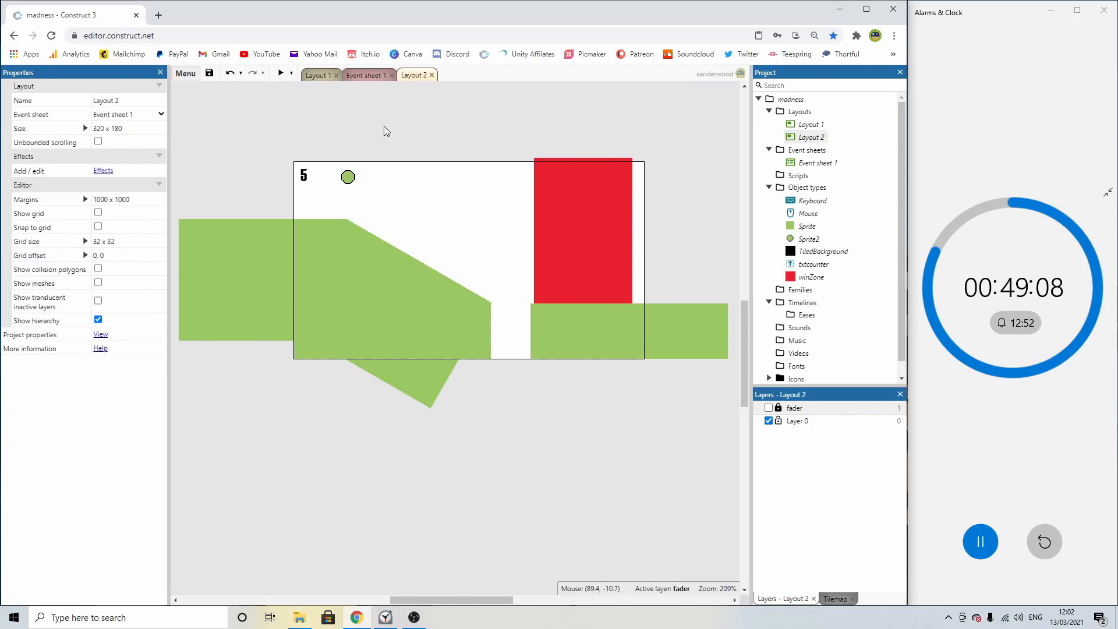
Delete the ball, the sloped block, the upper ledge block and the ground block under the winZone from Layout 2.
left_click(349, 176)
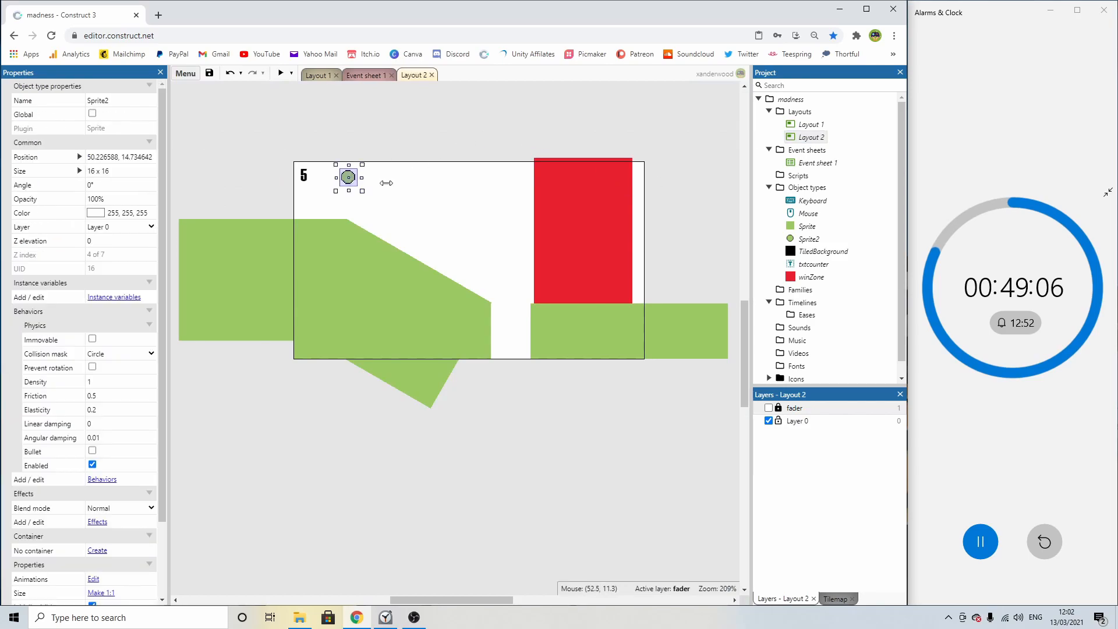
key("Delete")
left_click(386, 257)
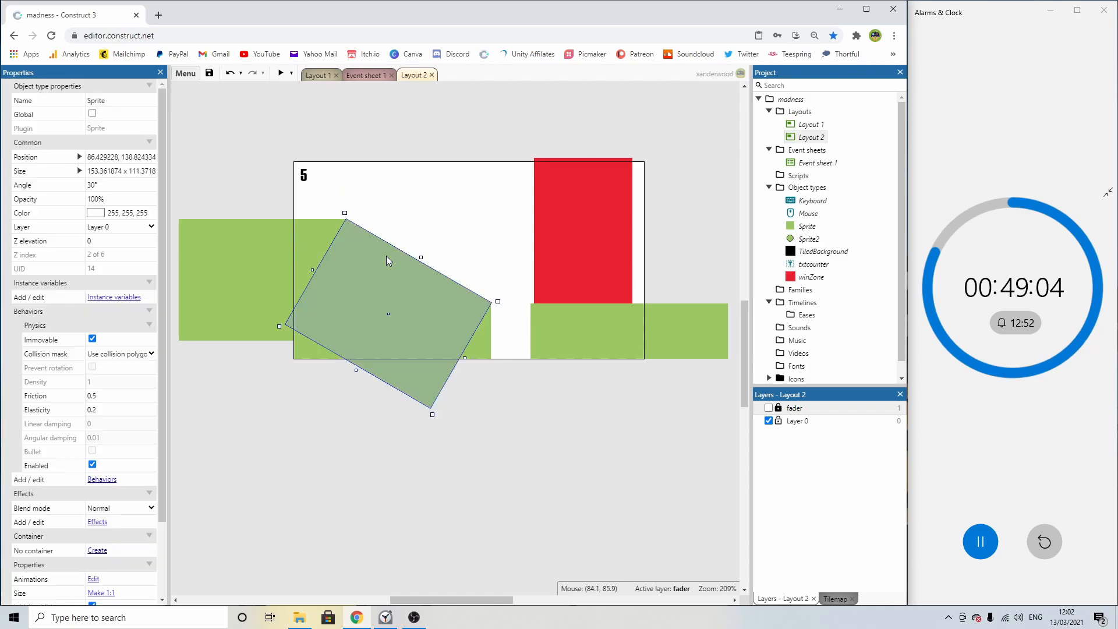
key("Delete")
left_click(300, 284)
key("Delete")
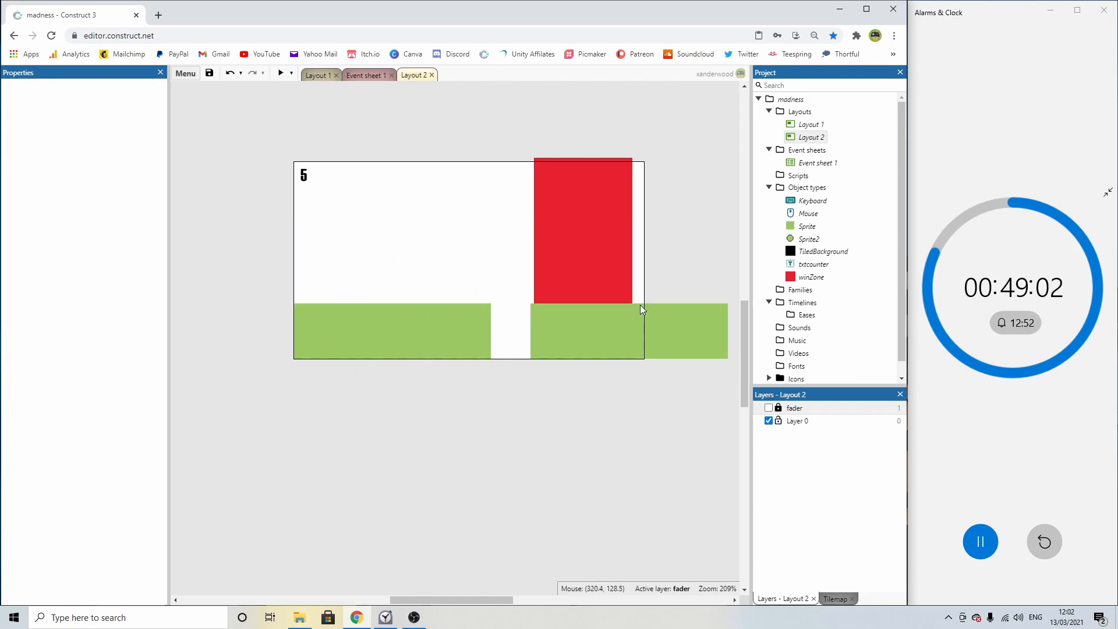
left_click(566, 336)
key("Delete")
Stretch the remaining ground sprite past the layout's far edge and move the winZone below the layout.
left_click(441, 327)
left_click_drag(491, 331, 664, 331)
left_click(576, 239)
left_click_drag(604, 207, 414, 429)
left_click(500, 412)
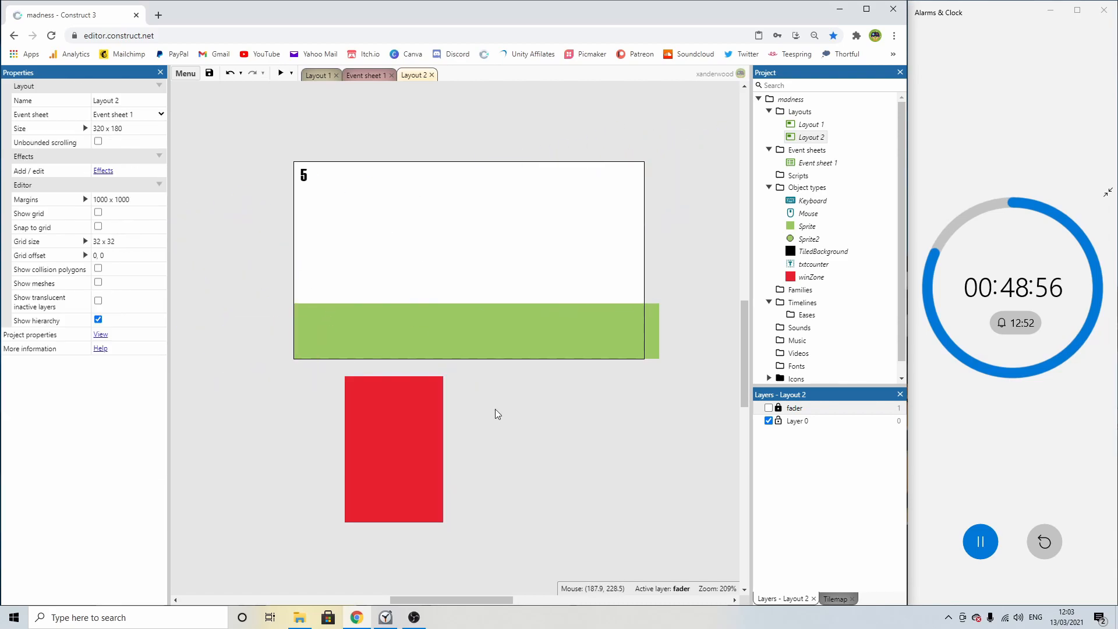
left_click(431, 416)
left_click(498, 410)
Insert a new Sprite object in Layout 2 and resize its image canvas to 32 x 32 pixels.
double_click(431, 241)
scroll(467, 269, "down", 5)
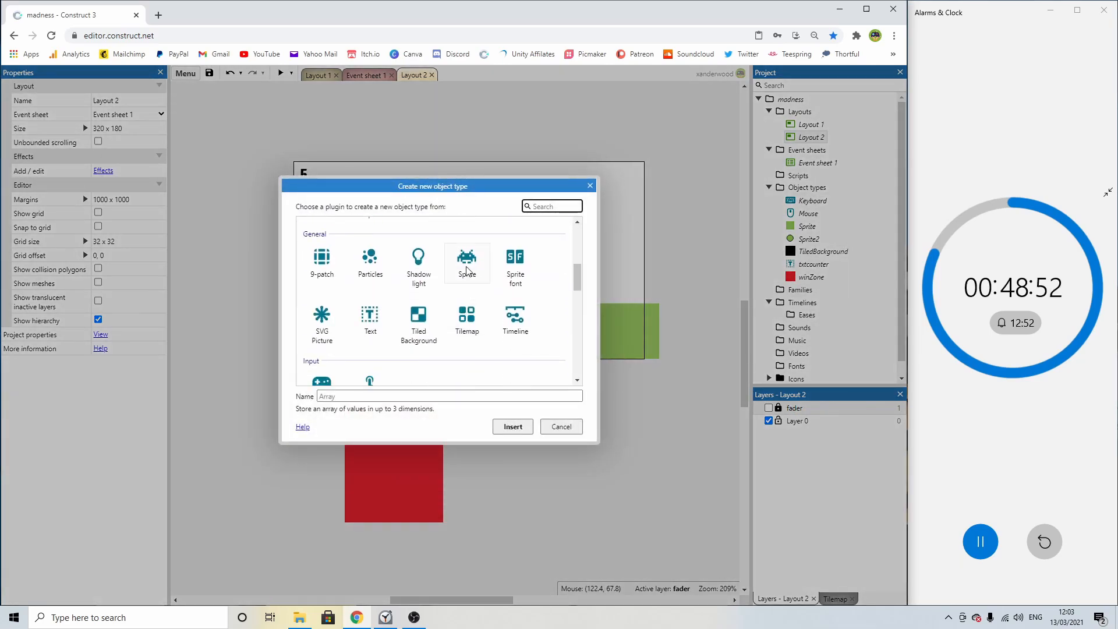
double_click(467, 269)
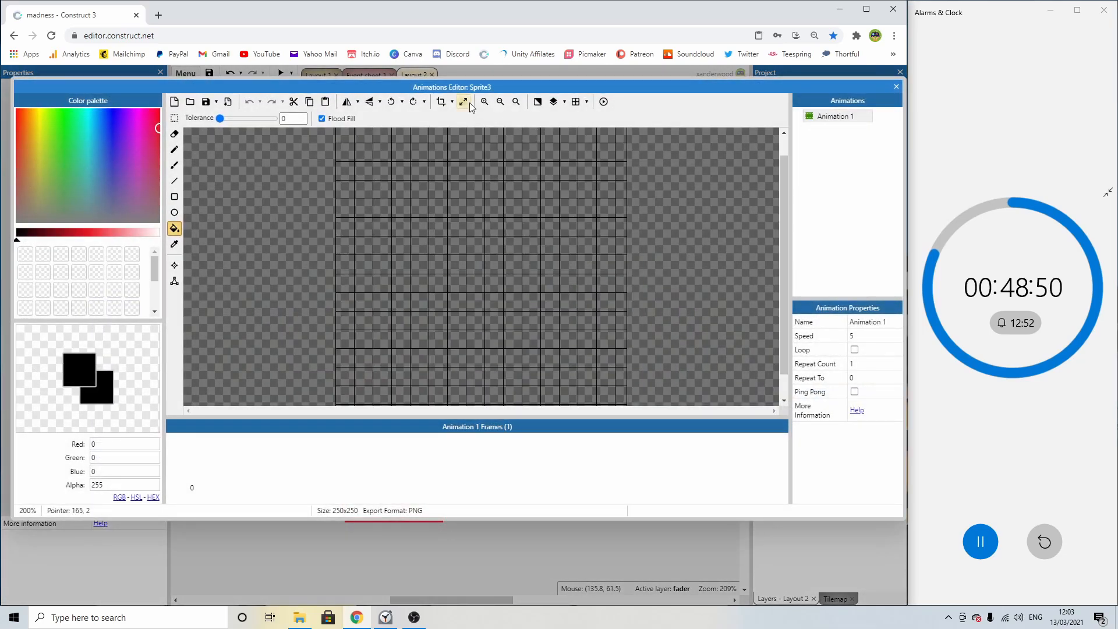
left_click(464, 103)
type("32")
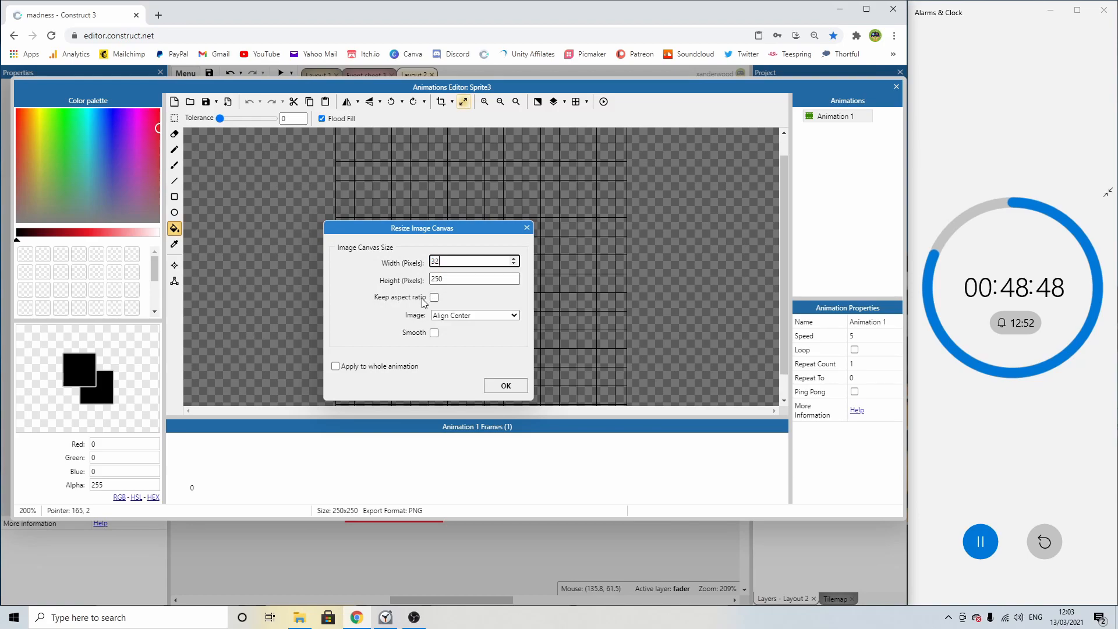
key("Tab")
type("32")
key("Return")
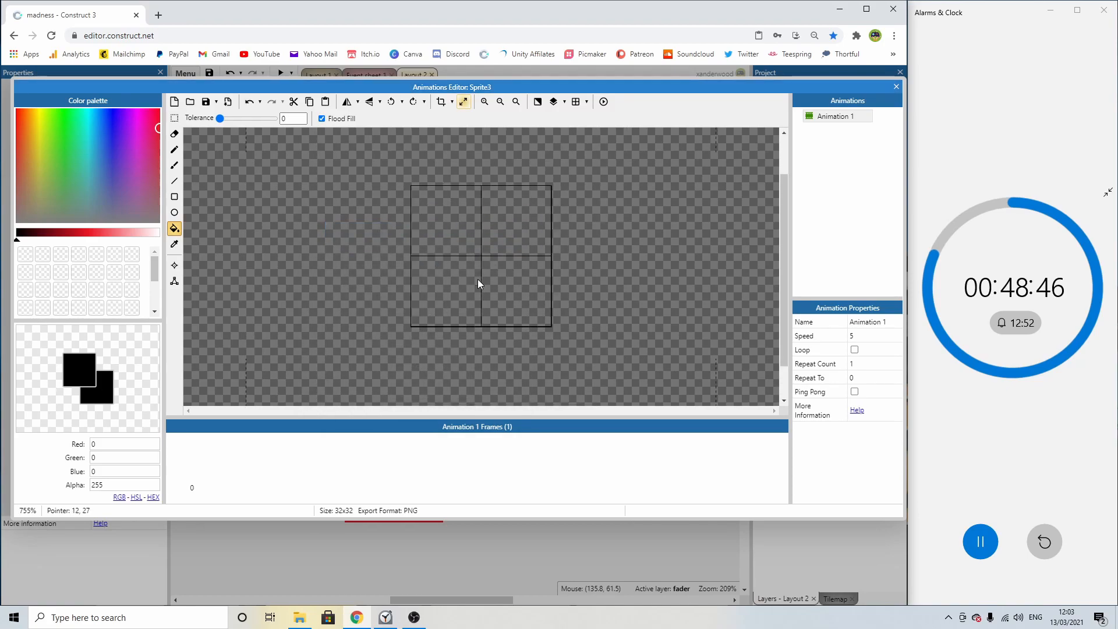
Paint a dark brown tree trunk (RGB about 98, 52, 43) in the lower middle of the canvas with the size 9 Brush.
left_click(179, 153)
left_click_drag(39, 193, 20, 178)
left_click(56, 233)
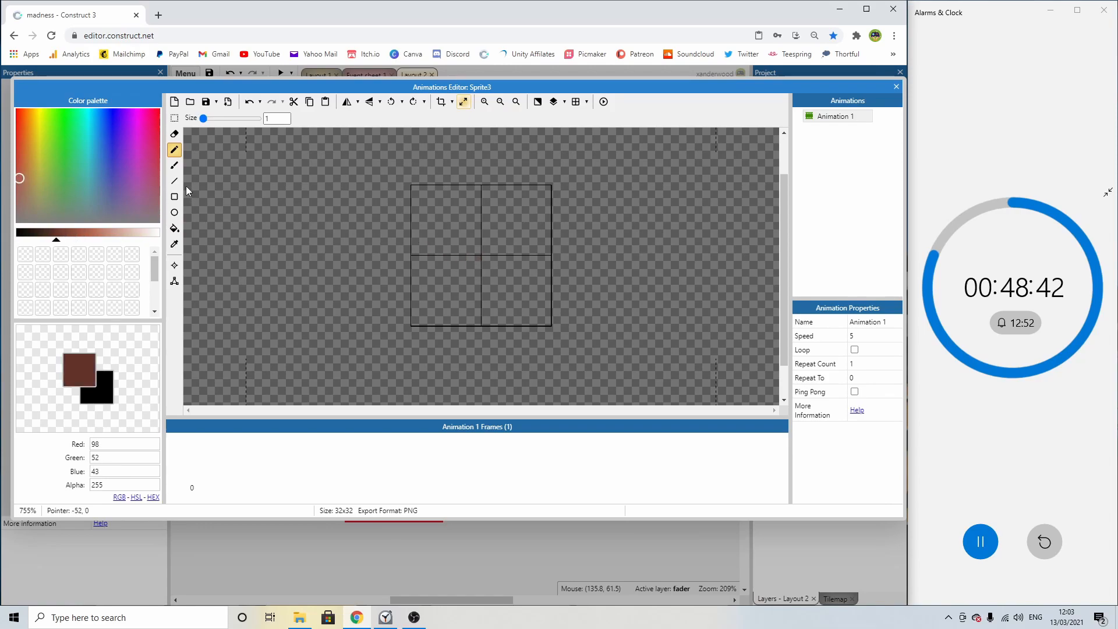
left_click_drag(444, 253, 453, 285)
key("ctrl+z")
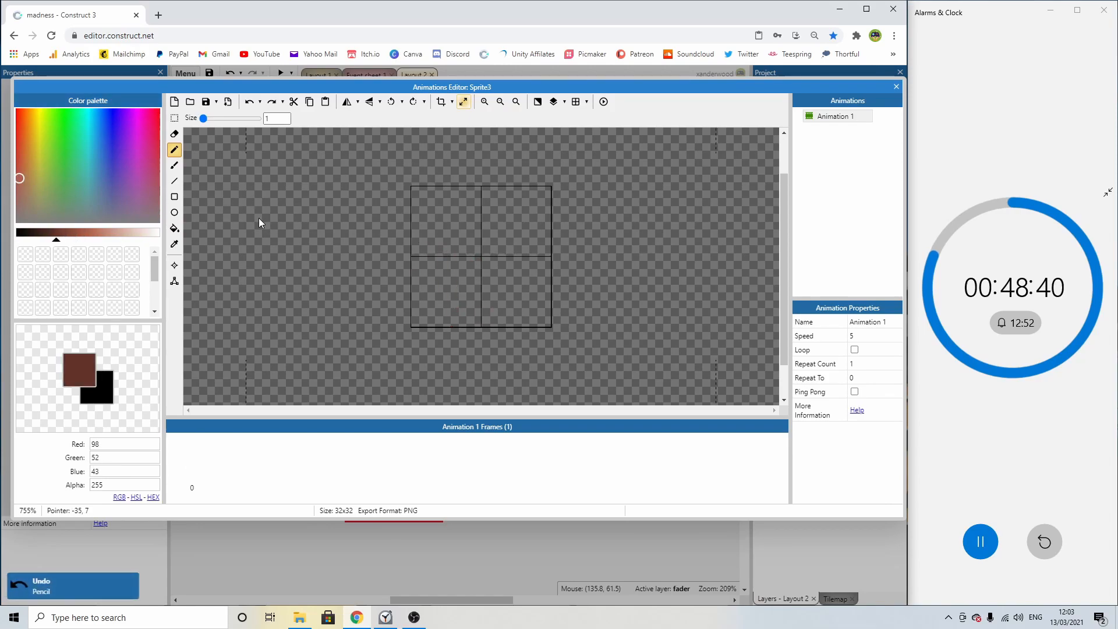
left_click(175, 166)
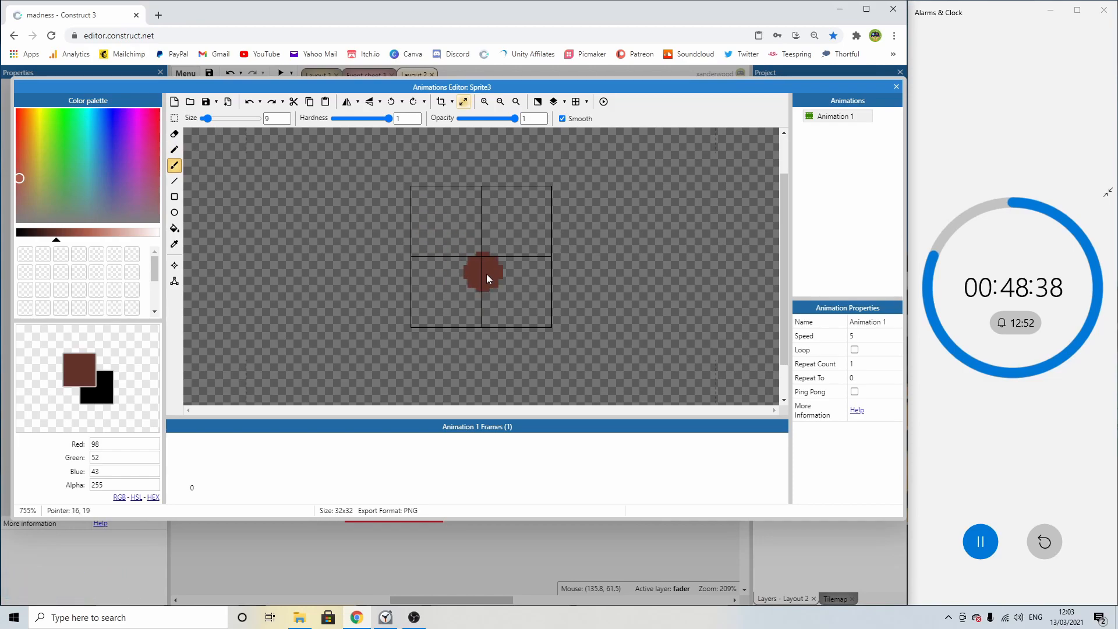
left_click_drag(485, 274, 483, 304)
Brush a green crown above the trunk and shade parts of it with a darker green, RGB about 16, 85, 22.
left_click(65, 144)
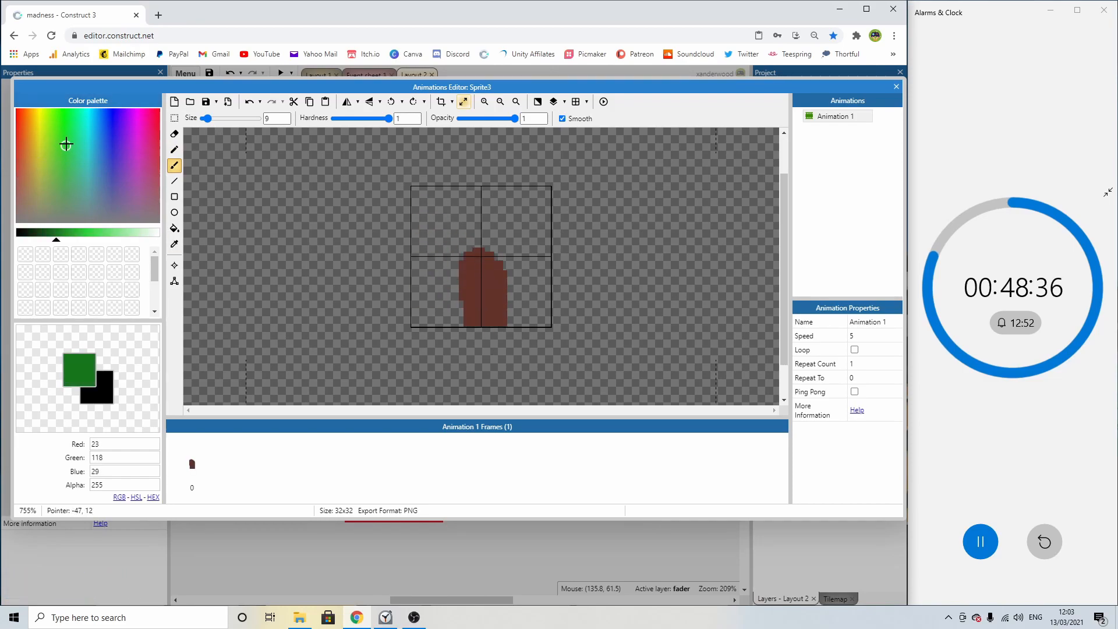
left_click(465, 255)
left_click_drag(466, 260, 450, 266)
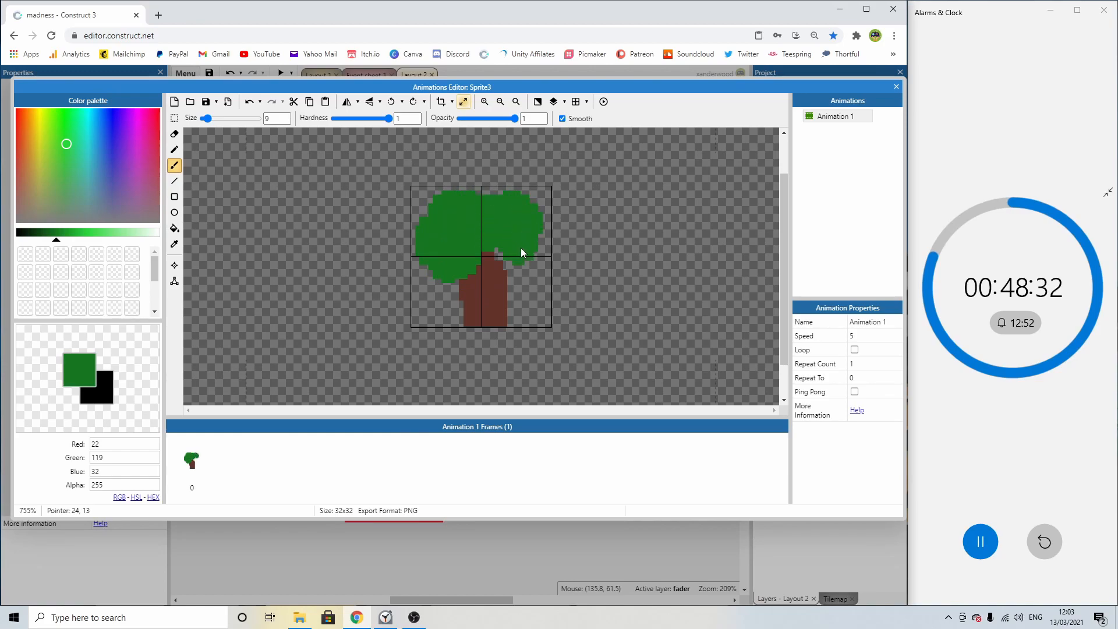
left_click(45, 233)
left_click_drag(453, 217, 433, 254)
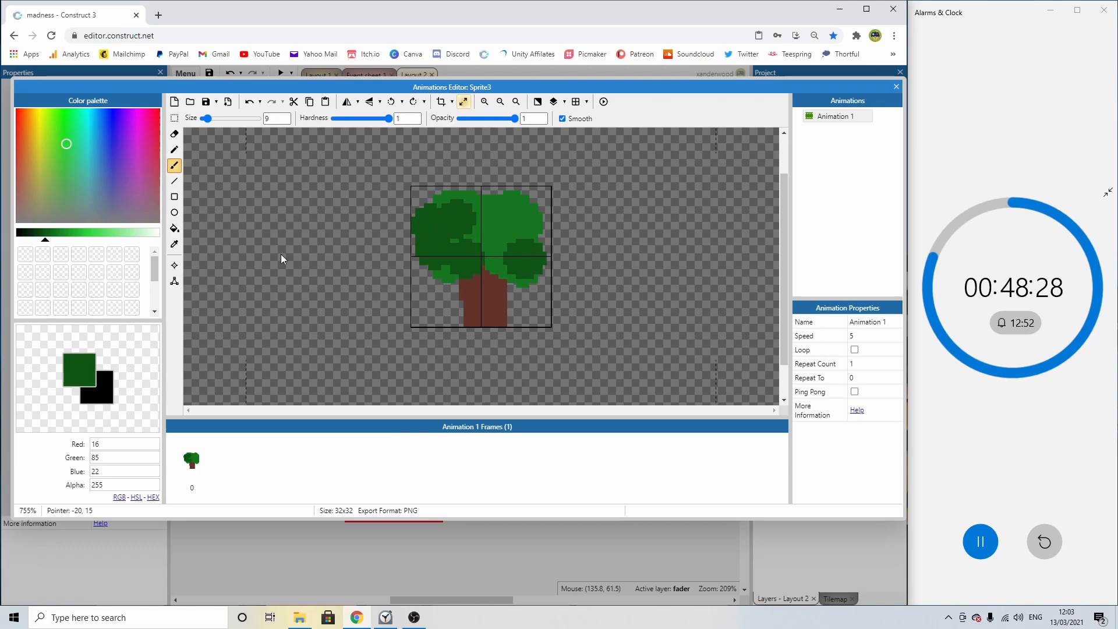
left_click(114, 233)
left_click_drag(494, 233, 460, 217)
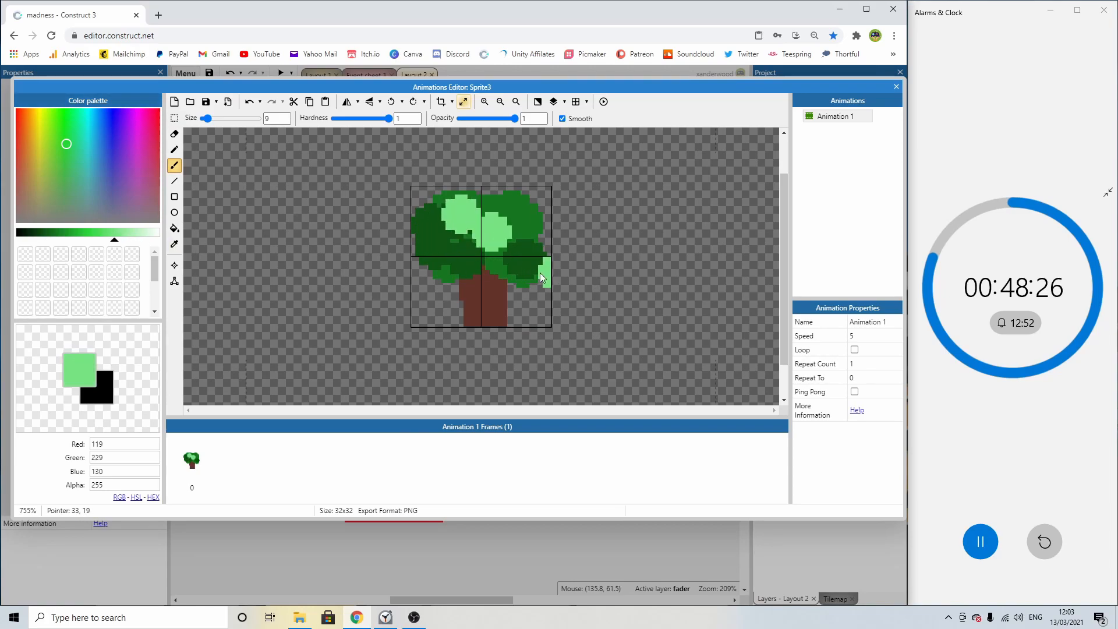
key("ctrl+z")
key("ctrl+z")
key("ctrl+z")
Brush yellow-green patches (RGB about 108, 158, 33) onto both halves of the tree crown and close the Animations Editor.
left_click(50, 148)
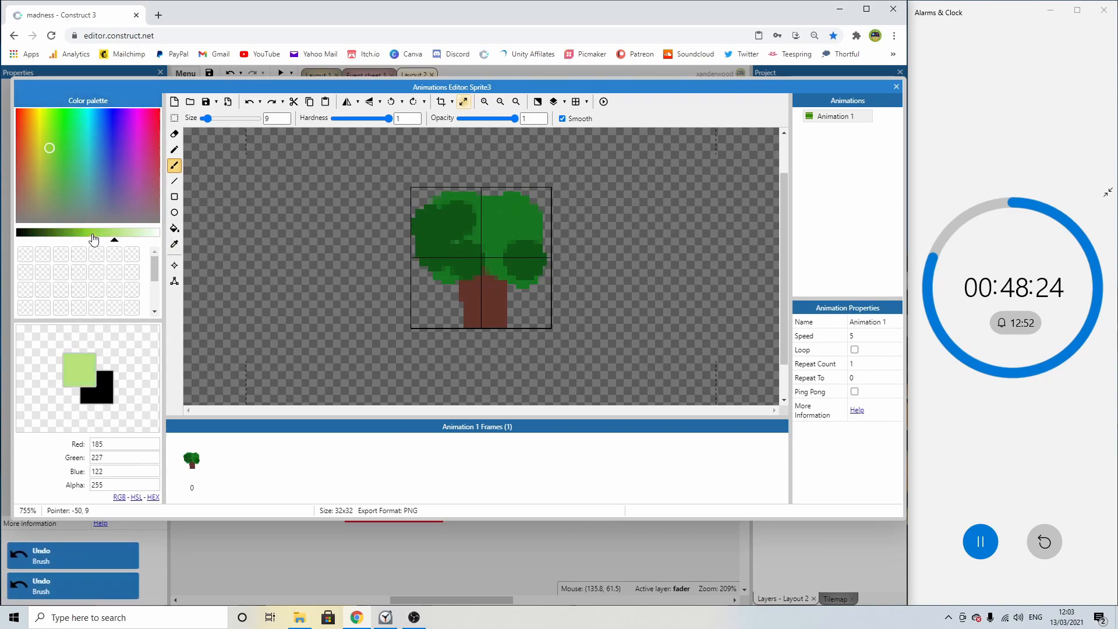
left_click(70, 233)
left_click(456, 233)
left_click_drag(535, 215, 500, 257)
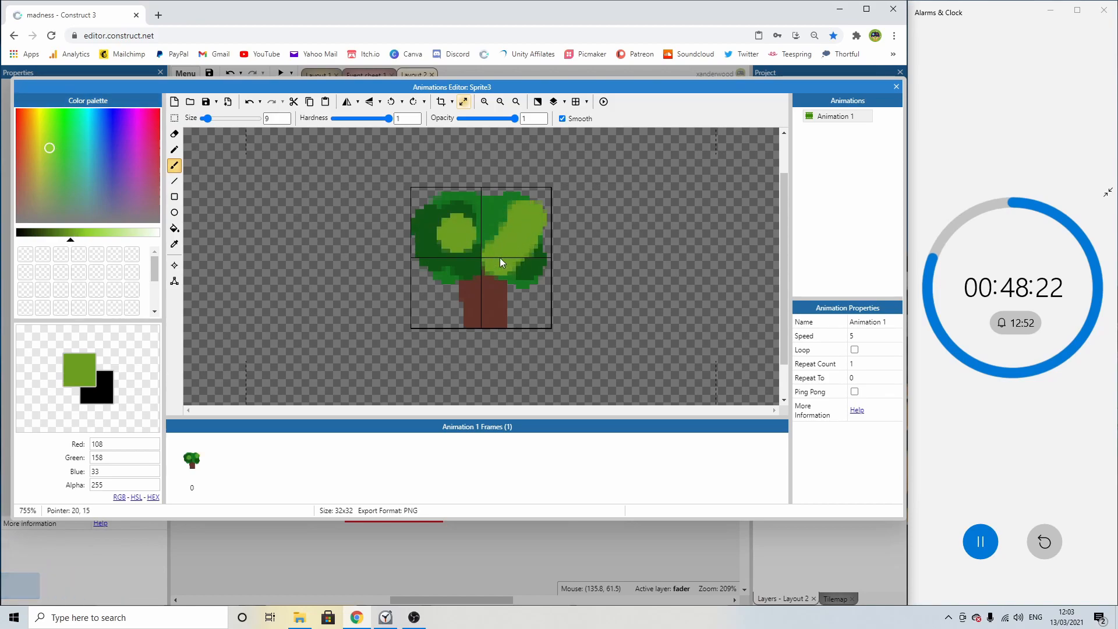
left_click(896, 86)
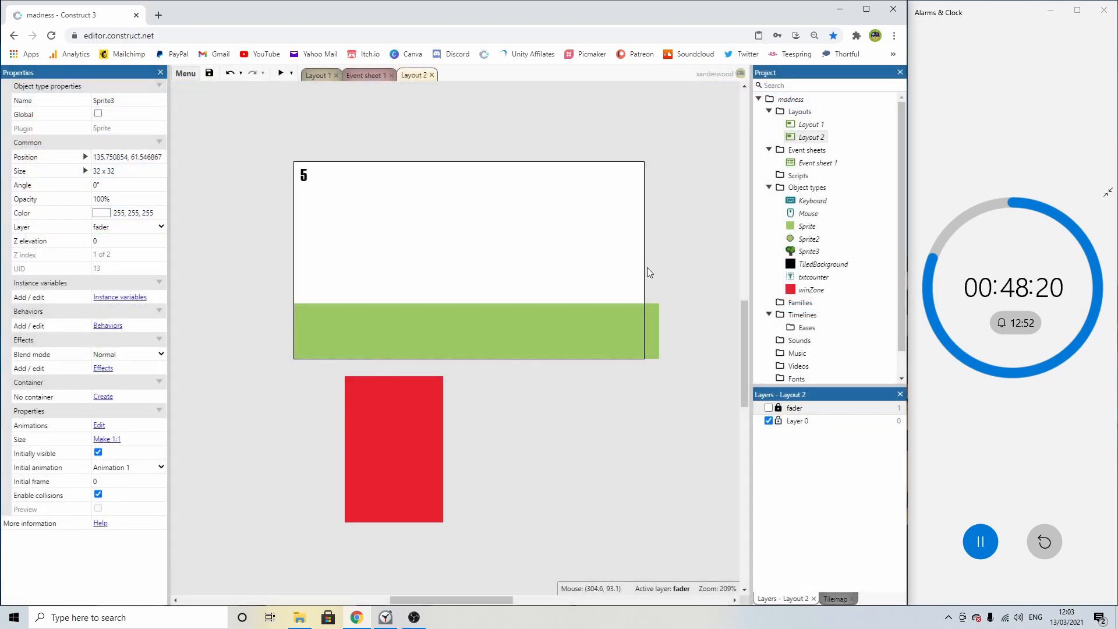
Show the fader layer and move the tree sprite from it to Layer 0.
left_click(769, 408)
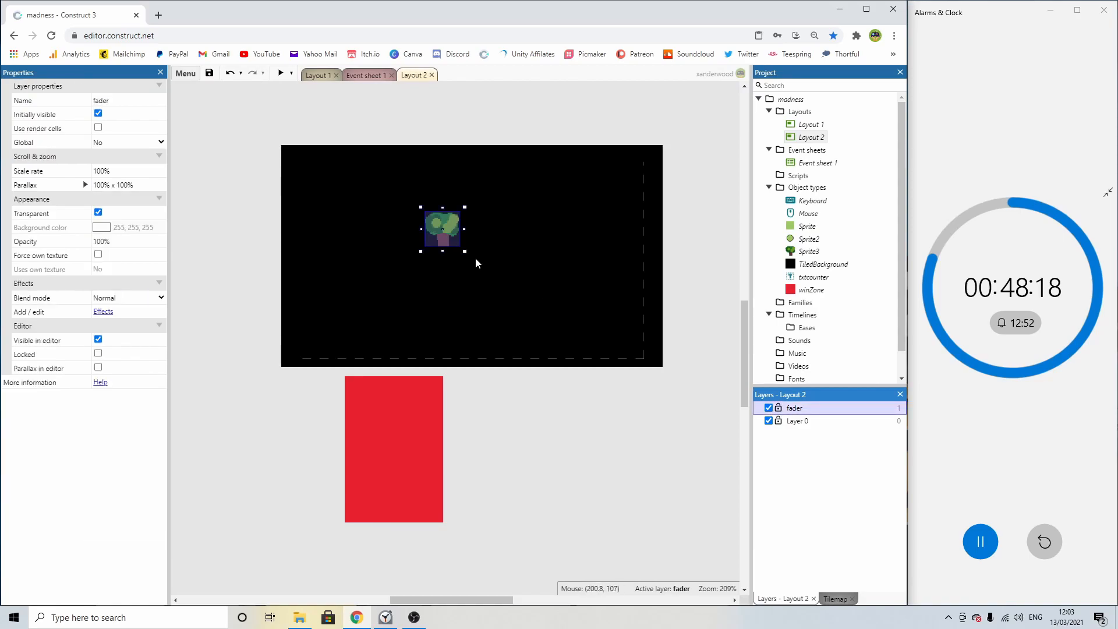
left_click(443, 231)
left_click(114, 227)
left_click(115, 242)
left_click(125, 227)
left_click(146, 250)
left_click(194, 242)
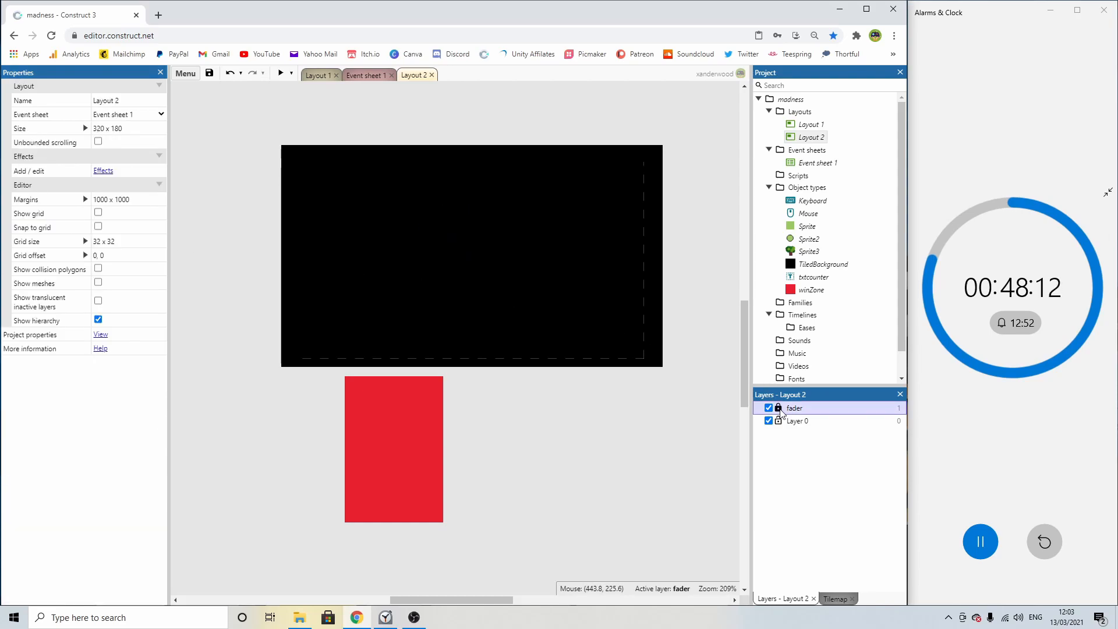
Hide the fader layer and place the tree on top of the green ground near the middle of the layout.
left_click(769, 408)
left_click(459, 269)
left_click_drag(462, 268, 457, 284)
left_click(527, 267)
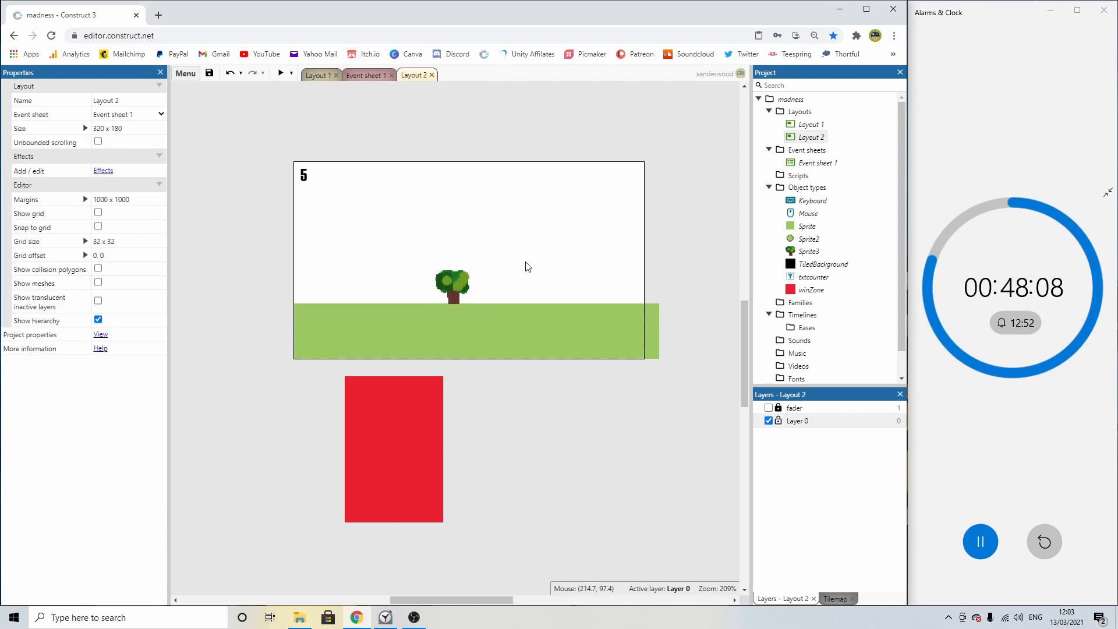
Insert another Sprite object in Layout 2 and resize its image canvas to 8 x 8 pixels.
double_click(527, 227)
scroll(455, 284, "down", 3)
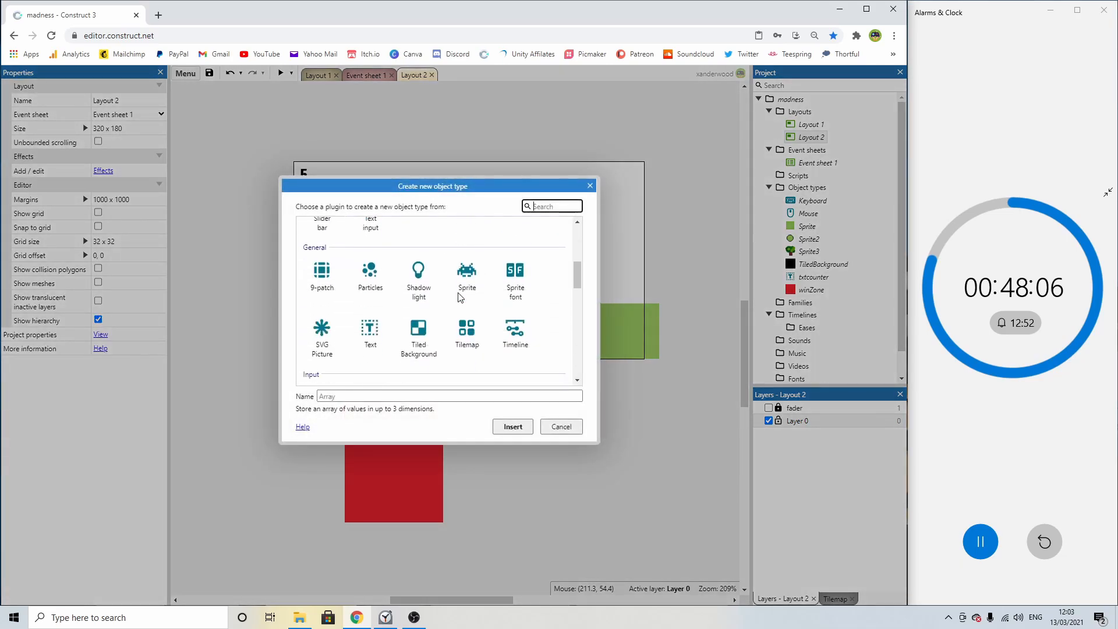
double_click(467, 257)
left_click(415, 190)
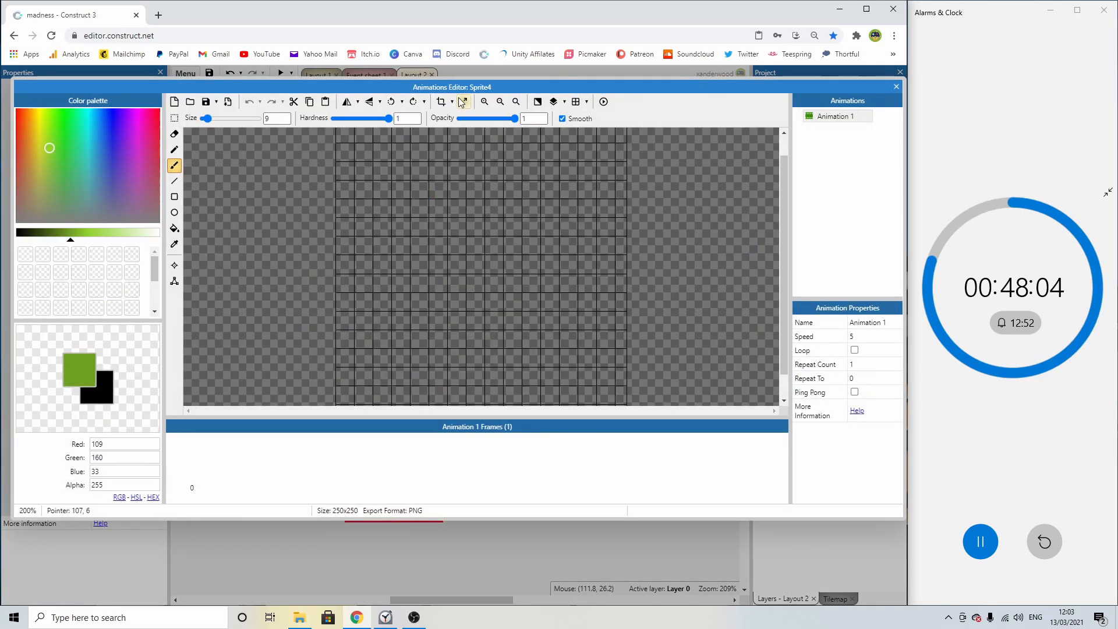
left_click(463, 101)
double_click(449, 282)
key("Return")
Set the Brush size to 5 and paint a yellow-green dot in the middle of the 8 x 8 canvas.
scroll(489, 275, "up", 5)
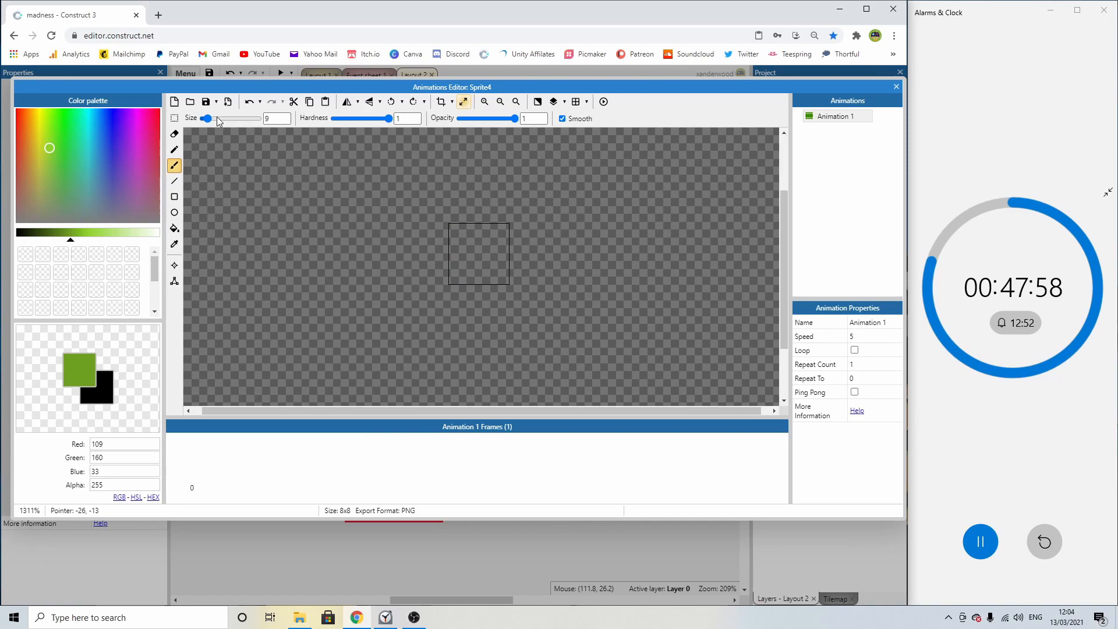
left_click_drag(208, 117, 205, 118)
left_click(486, 254)
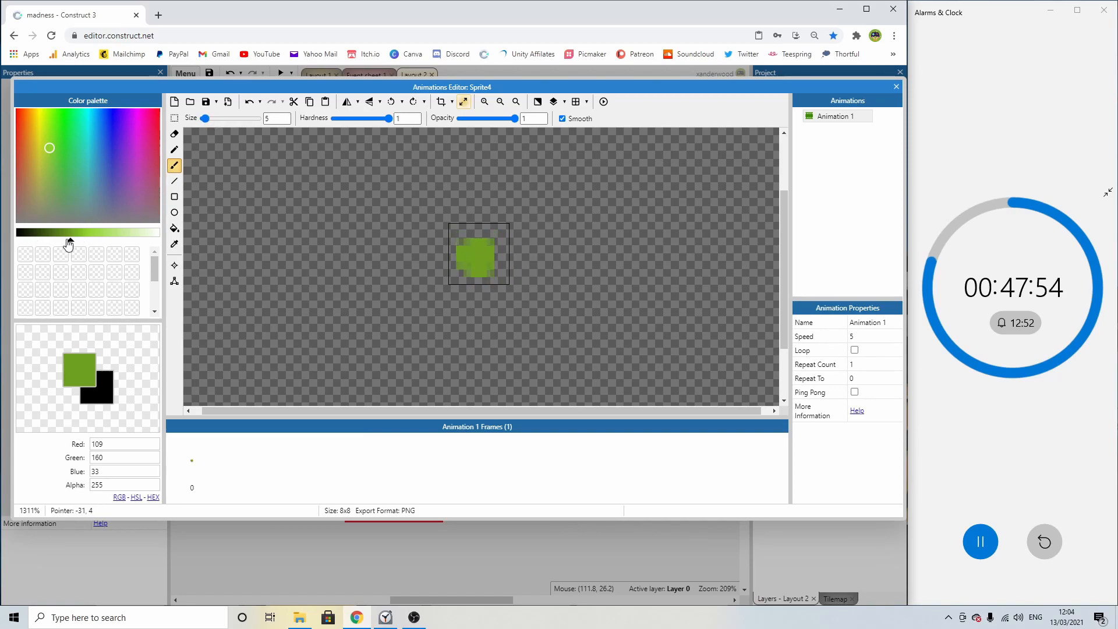
Outline the green dot in black using the Pencil at size 1, erasing the stray pixels beside the outline.
left_click(25, 233)
left_click(174, 149)
left_click(17, 233)
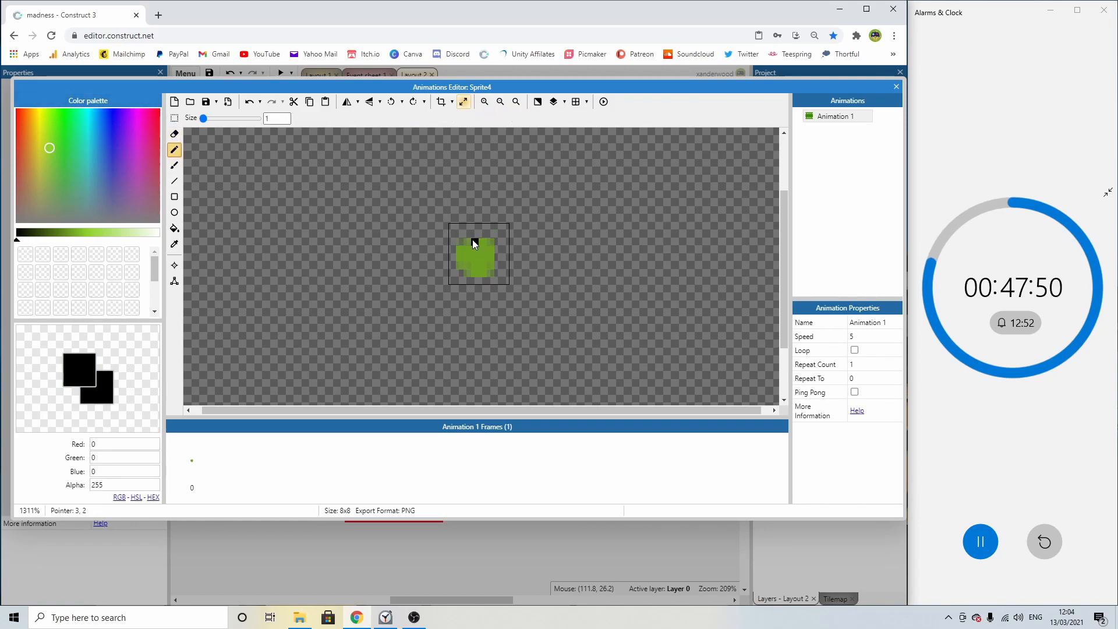
left_click_drag(467, 236, 462, 237)
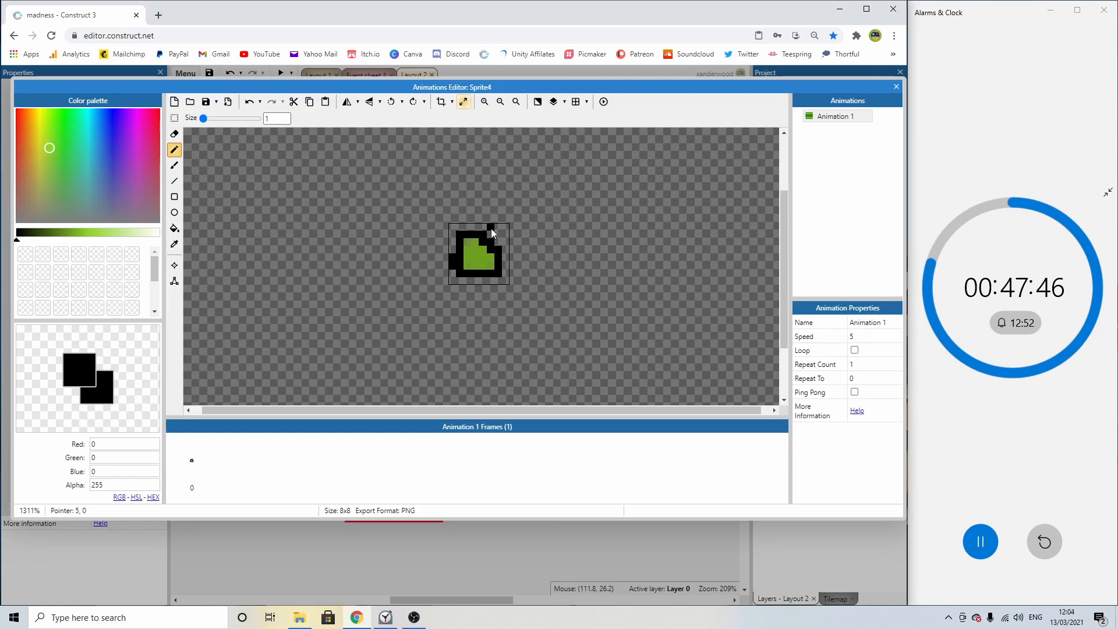
right_click(450, 247)
left_click_drag(451, 256, 452, 268)
left_click(457, 273)
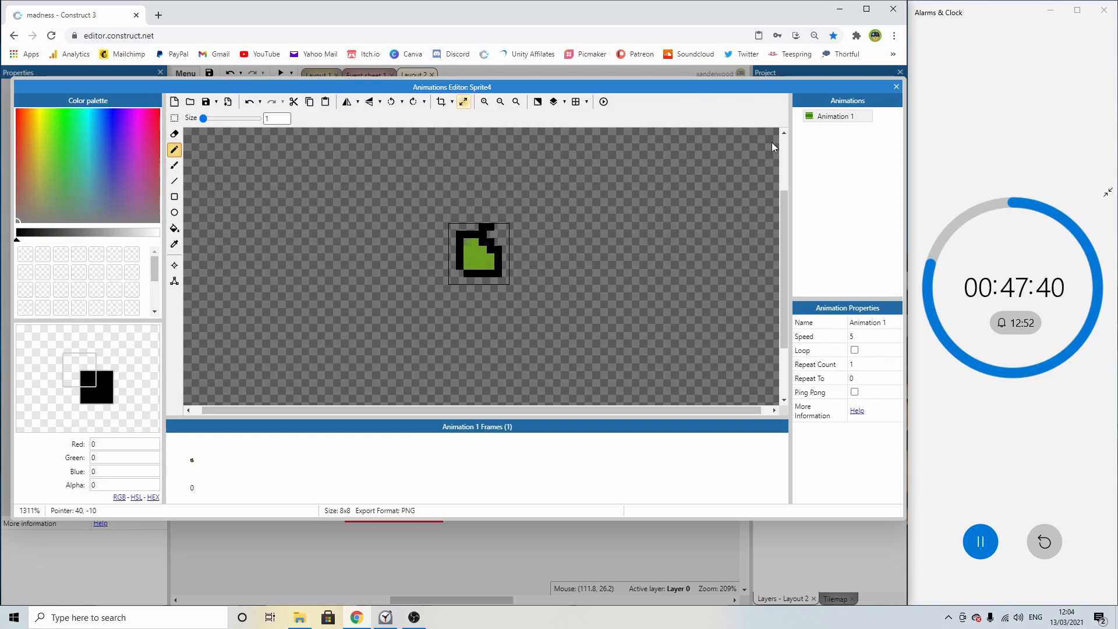
Clean up the outline's upper corner, leave a one-pixel black stem on top, and close the image editor.
right_click(487, 254)
left_click(486, 241)
right_click(497, 240)
left_click(477, 231)
right_click(501, 227)
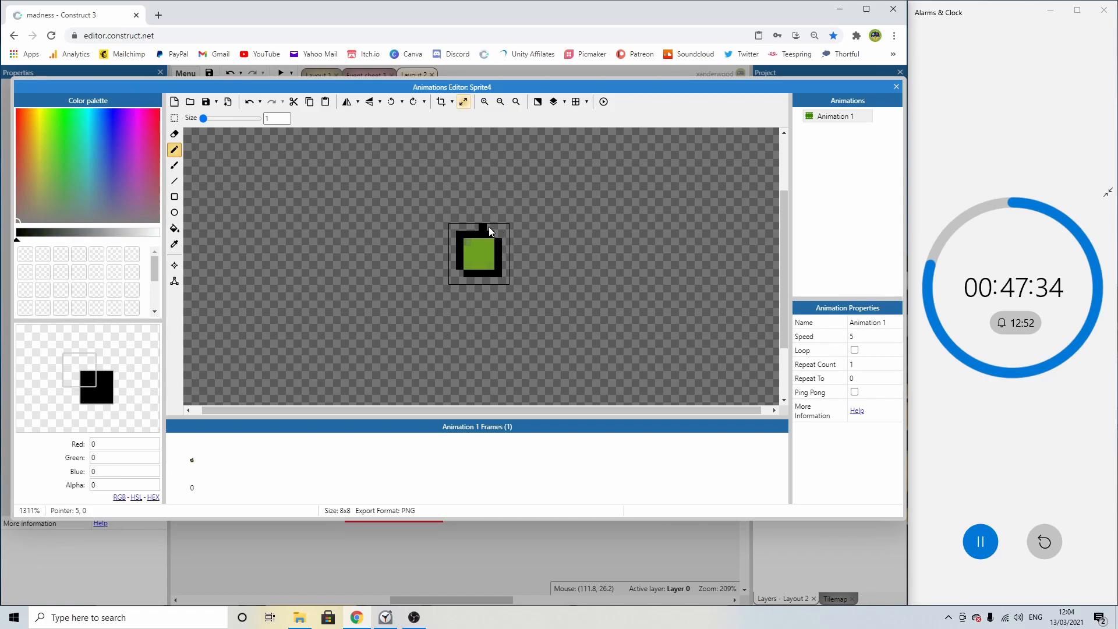
left_click(897, 87)
scroll(402, 183, "up", 5, "ctrl")
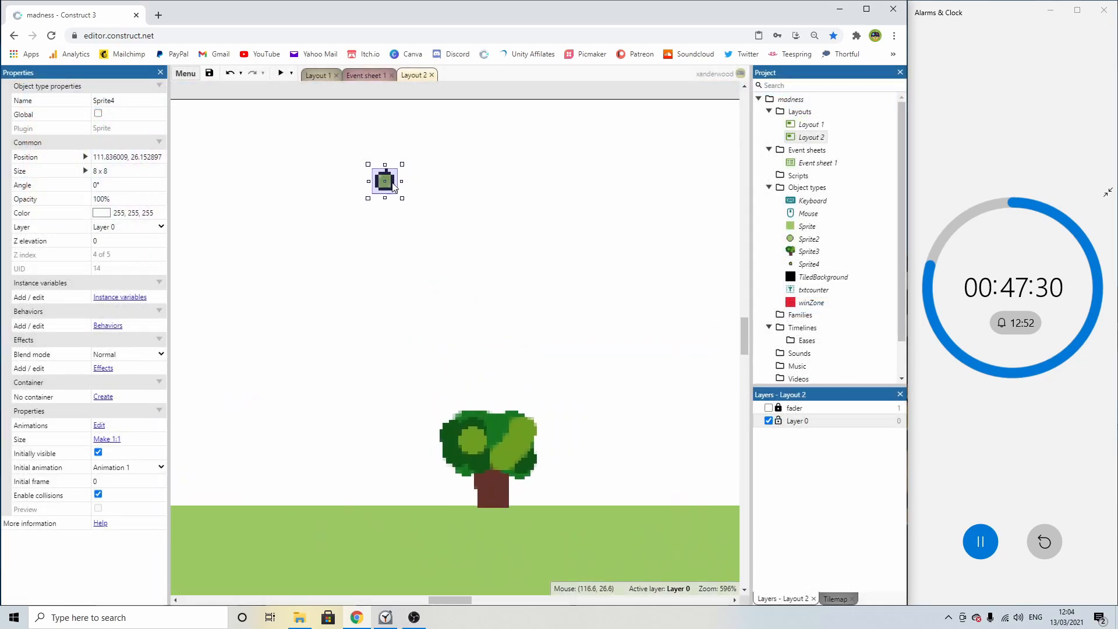
double_click(387, 192)
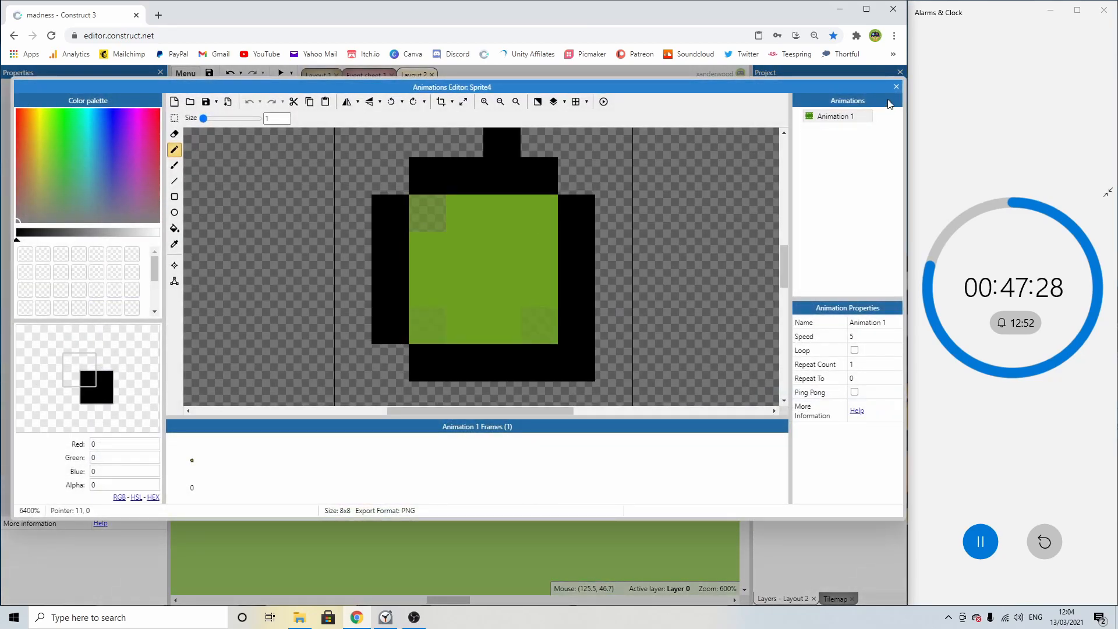
left_click(896, 87)
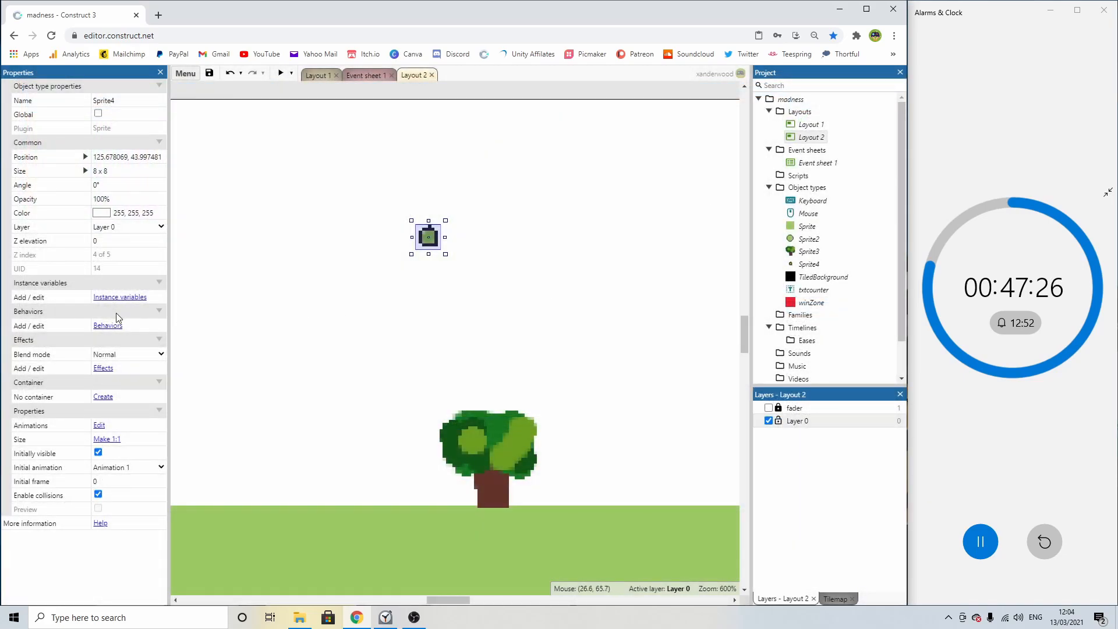
Add the Physics behavior to the small fruit sprite.
left_click(108, 326)
left_click(464, 300)
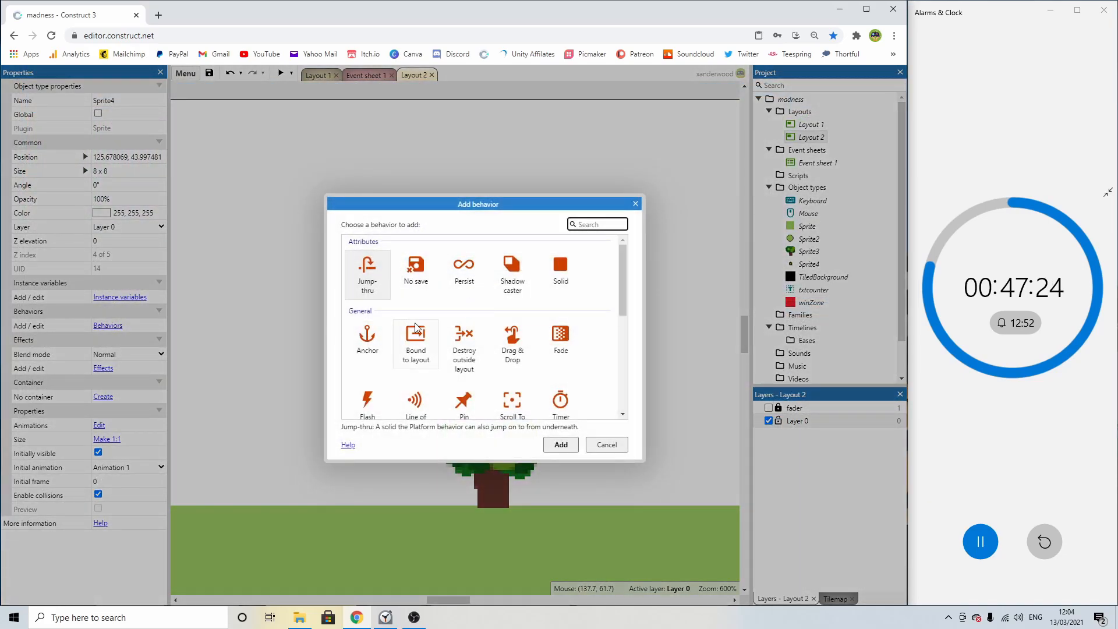
scroll(416, 329, "down", 3)
scroll(384, 355, "down", 1)
double_click(464, 350)
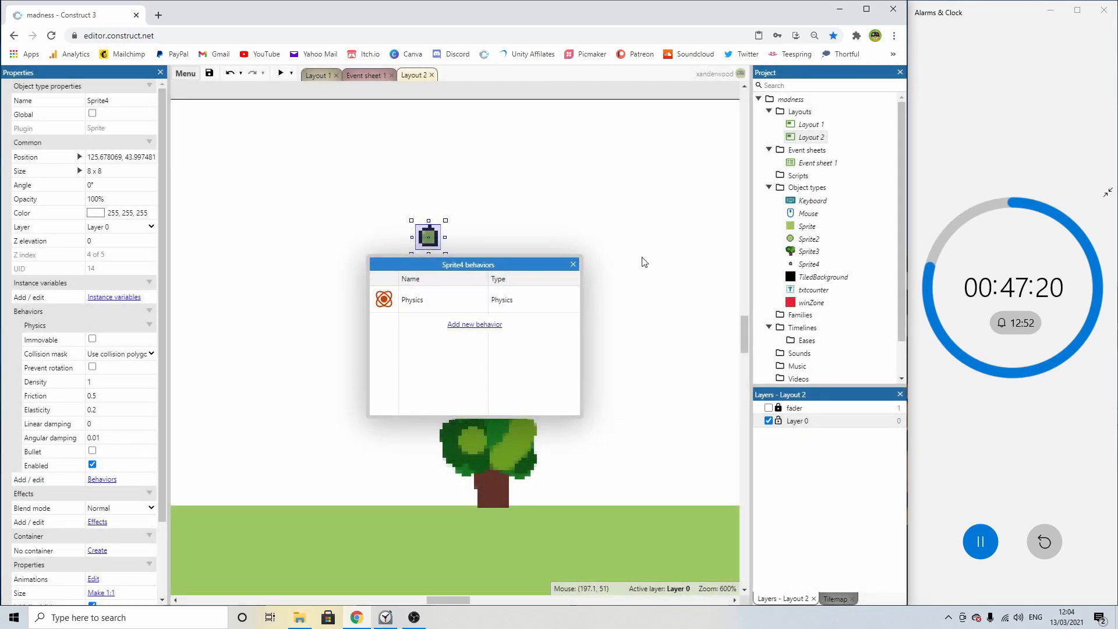
left_click(573, 264)
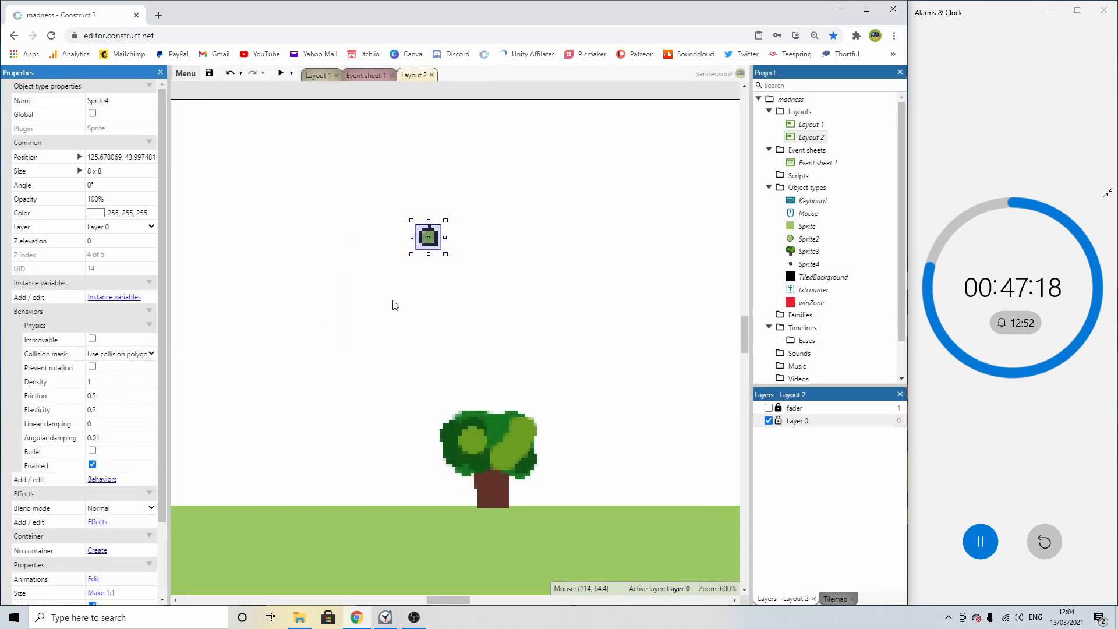
Move the fruit onto the tree's foliage and place two copies of it elsewhere in the leaves.
left_click_drag(429, 238, 519, 433)
middle_click_drag(568, 415, 551, 301)
left_click_drag(500, 328, 466, 326, "ctrl")
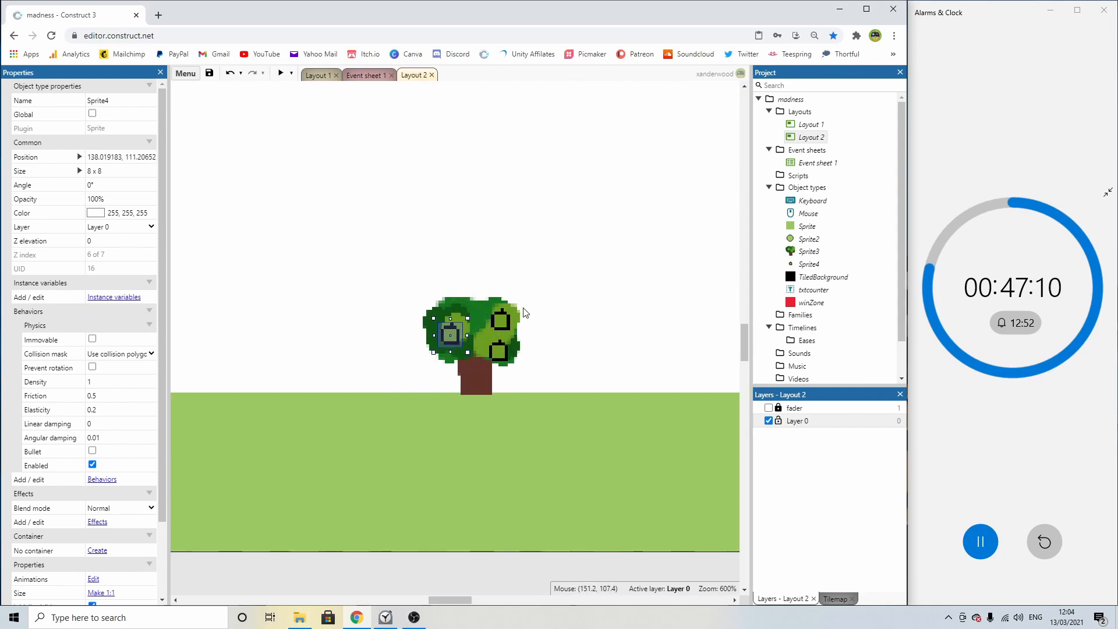
Preview the layout to check how the fruits fall from the tree, and close the preview.
scroll(519, 316, "down", 2, "ctrl")
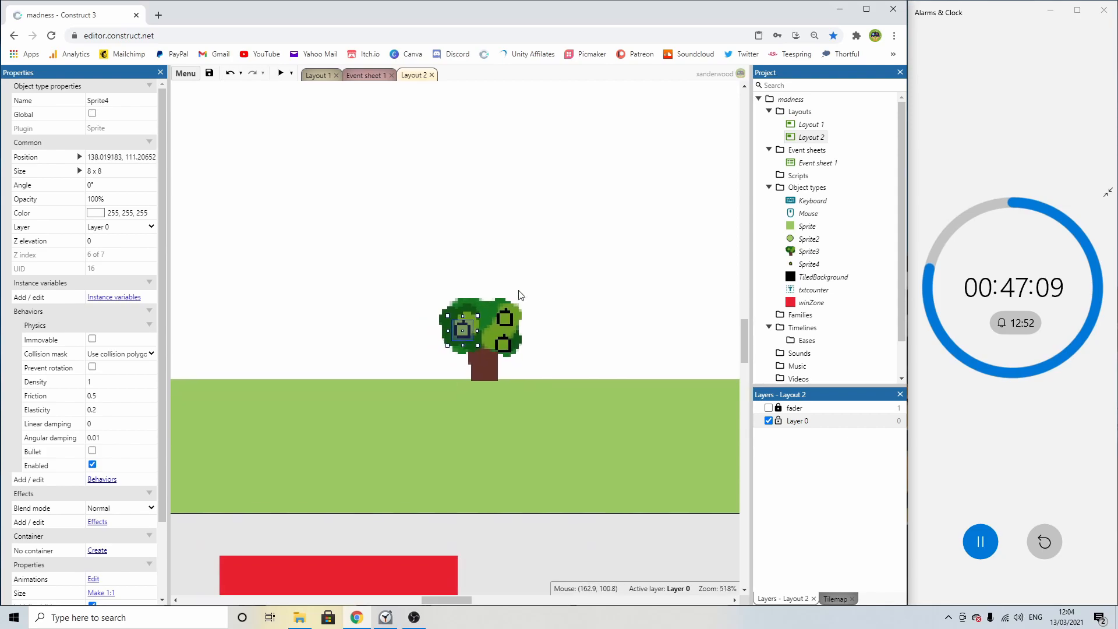
left_click(282, 74)
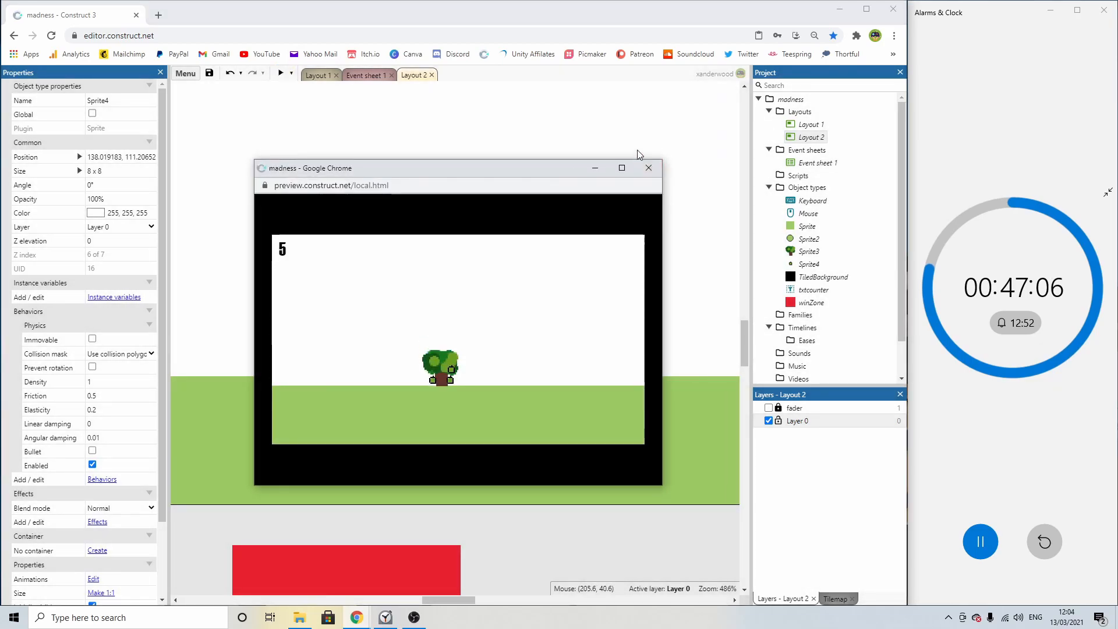
left_click(648, 169)
Delete the two fruits at the right of the foliage and move the remaining one to the middle of the tree.
left_click(562, 342)
left_click(505, 344)
key("Delete")
left_click_drag(462, 329, 485, 322)
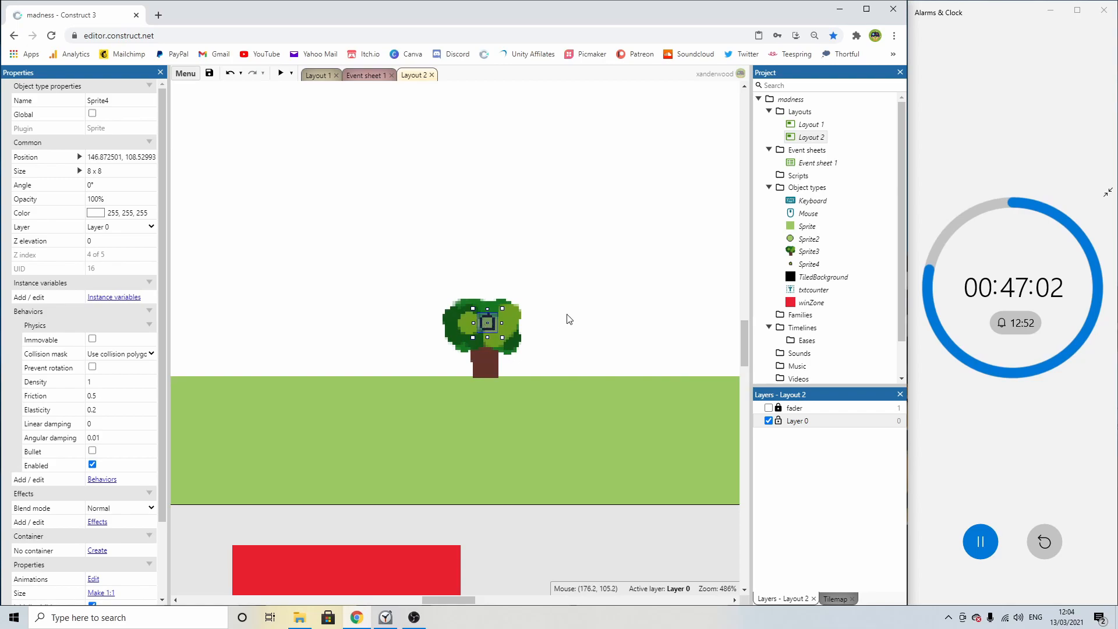
left_click(576, 313)
Insert another Sprite object in Layout 2 and resize its image canvas to 32 x 32 pixels.
double_click(558, 231)
scroll(440, 303, "down", 2)
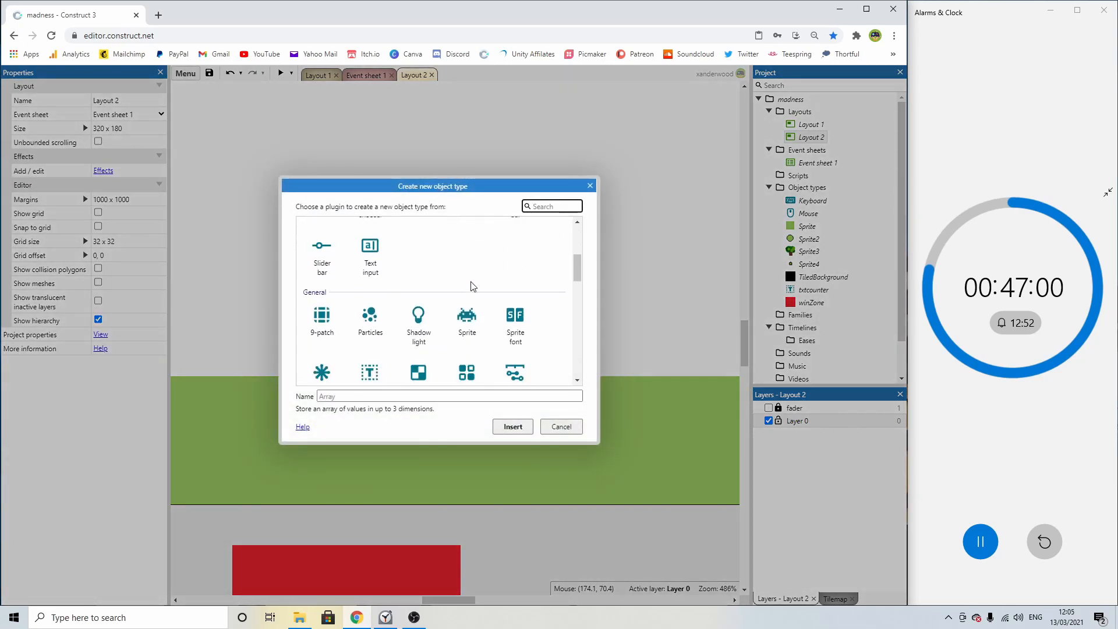
double_click(468, 322)
left_click(515, 211)
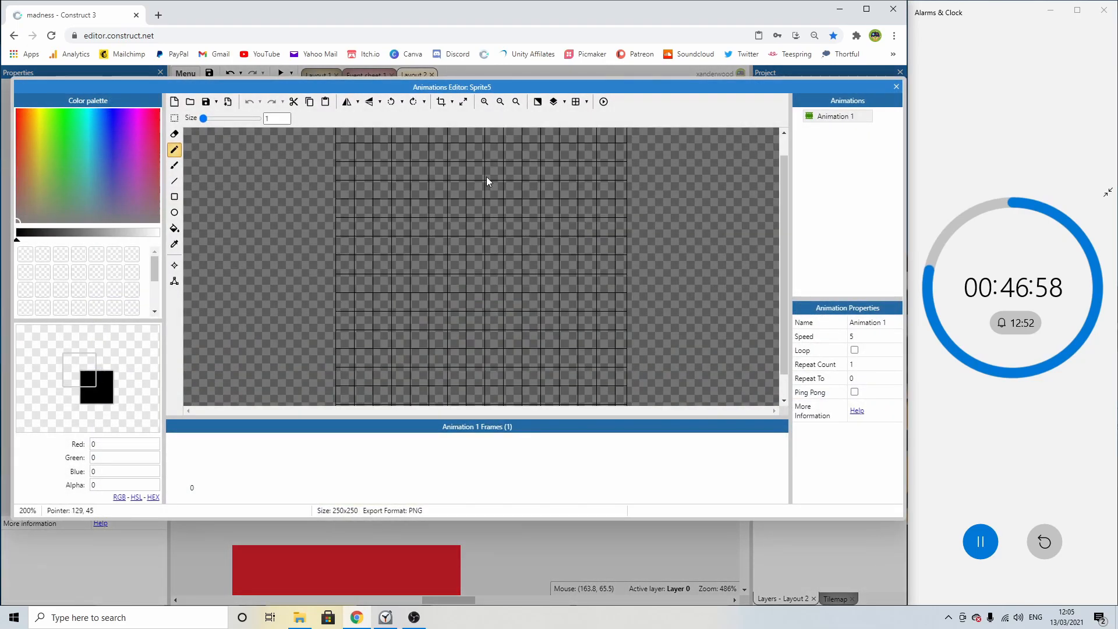
left_click(464, 102)
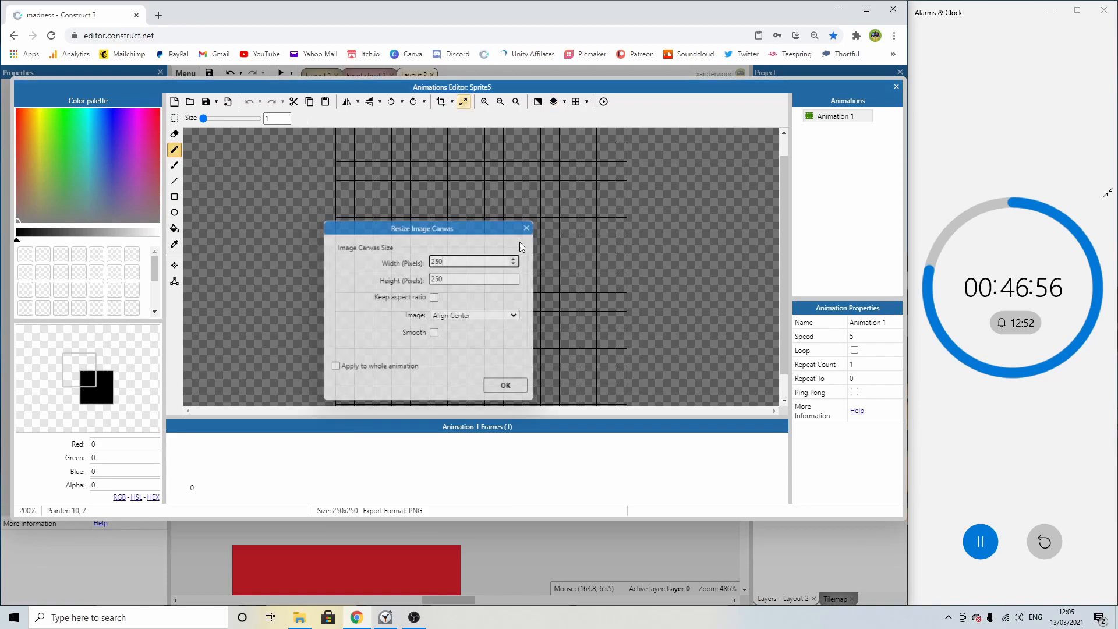
type("32")
key("Tab")
type("32")
key("Return")
Paint a dark brown table with a flat top and two legs, using the Brush at size 5.
scroll(466, 294, "up", 5)
left_click(30, 180)
left_click(23, 187)
left_click(36, 233)
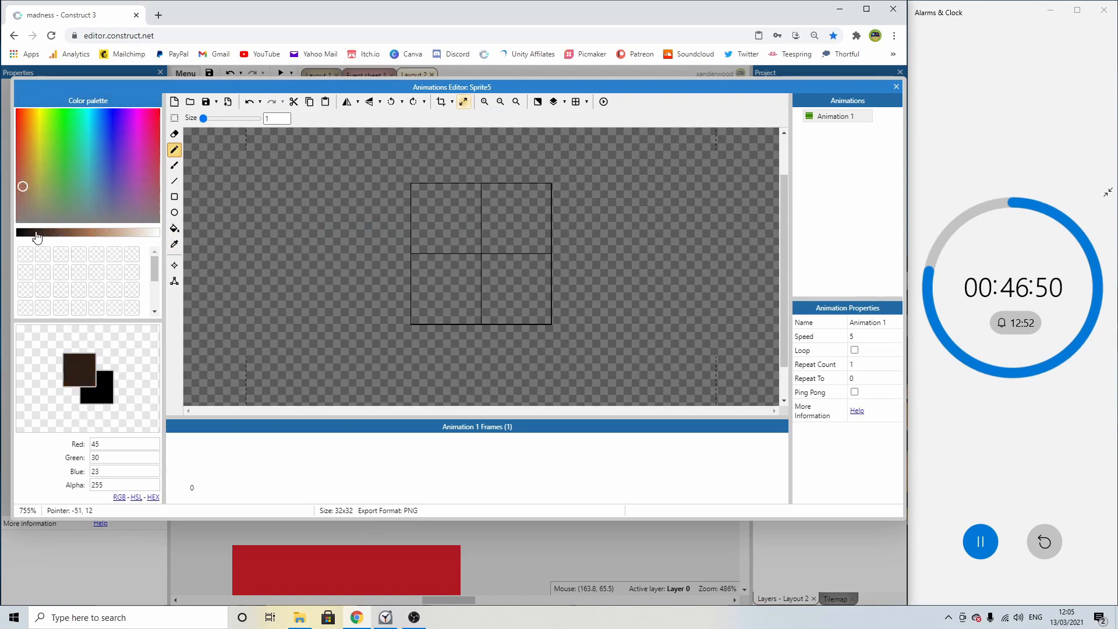
left_click(174, 166)
left_click(444, 237)
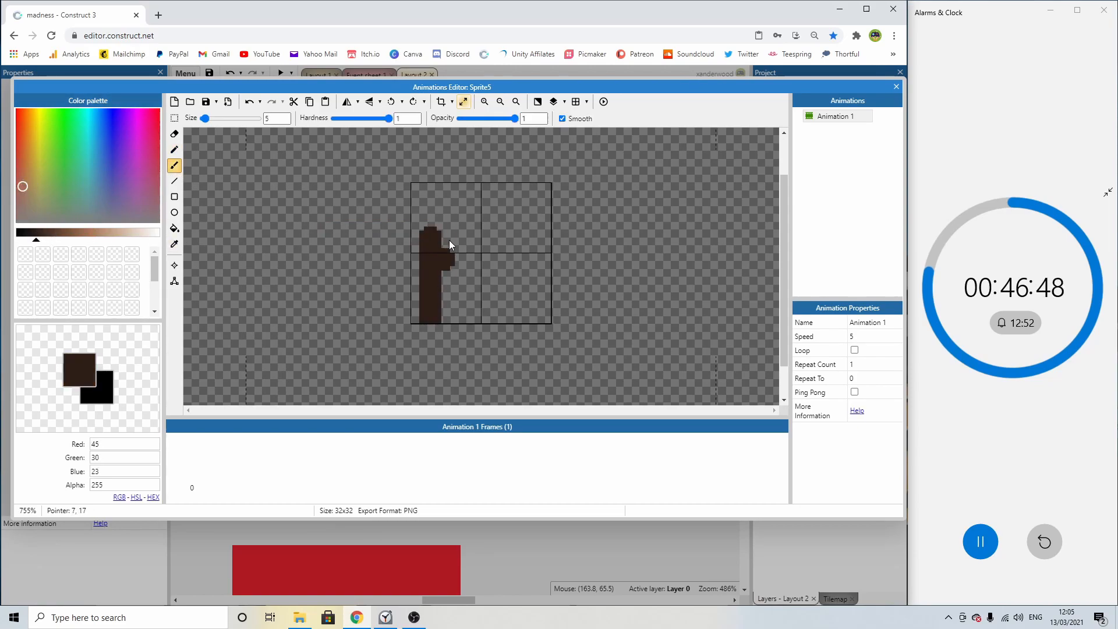
left_click_drag(444, 237, 523, 236)
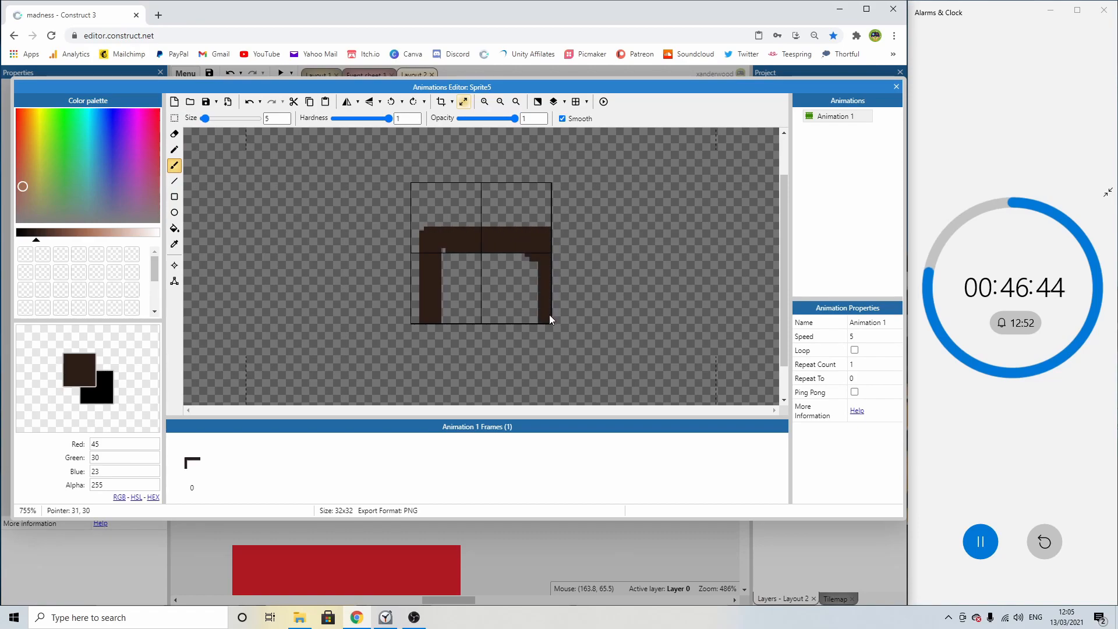
left_click(445, 256)
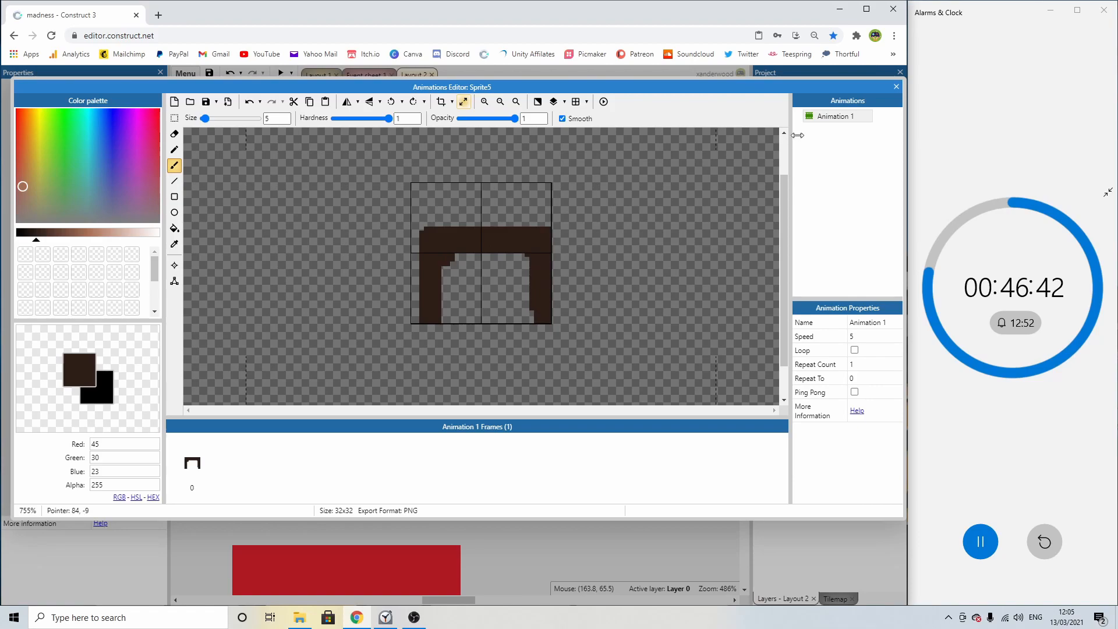
Close the image editor and place the table on the ground to the right of the tree.
left_click(896, 87)
left_click_drag(559, 221, 657, 375)
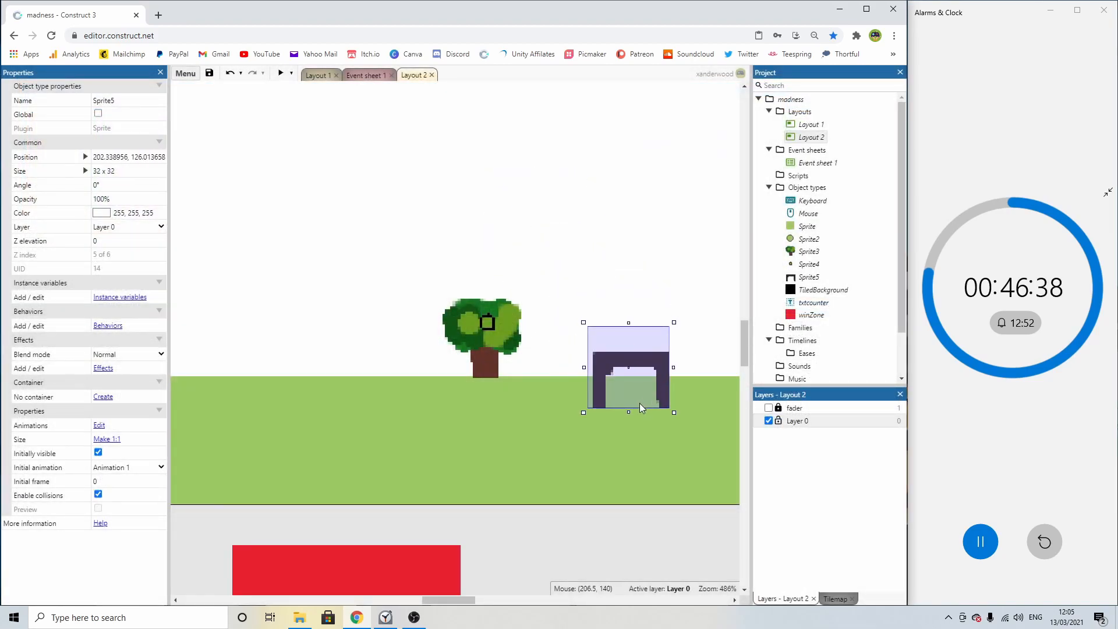
middle_click_drag(634, 406, 520, 444)
left_click_drag(526, 348, 546, 321)
left_click(553, 500)
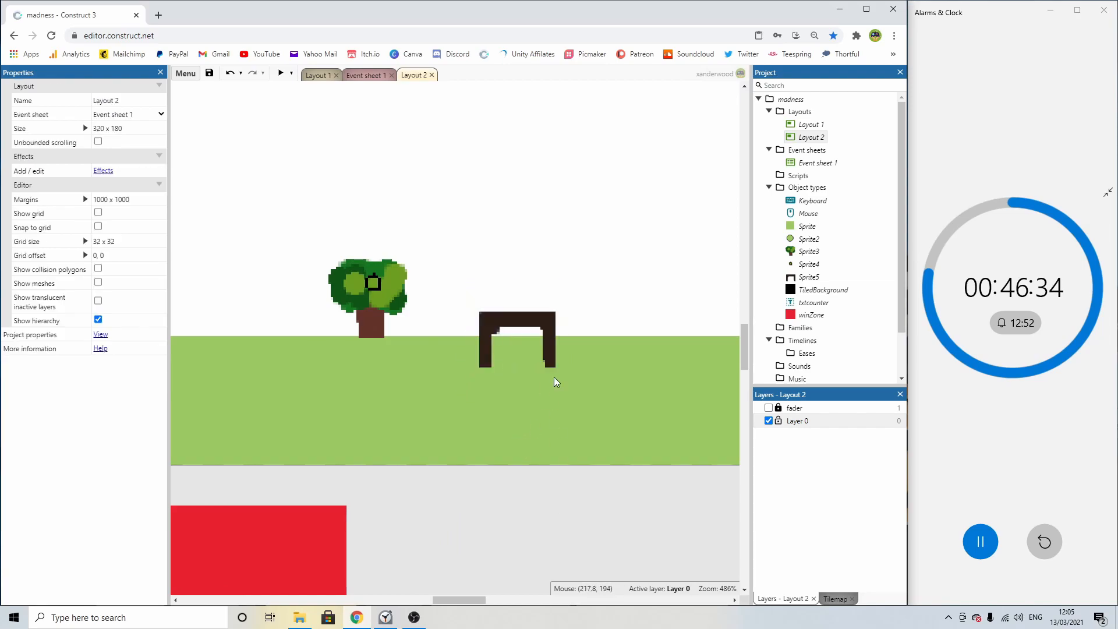
Move the table drawing up to the top edge of its canvas and display its collision polygon.
double_click(538, 320)
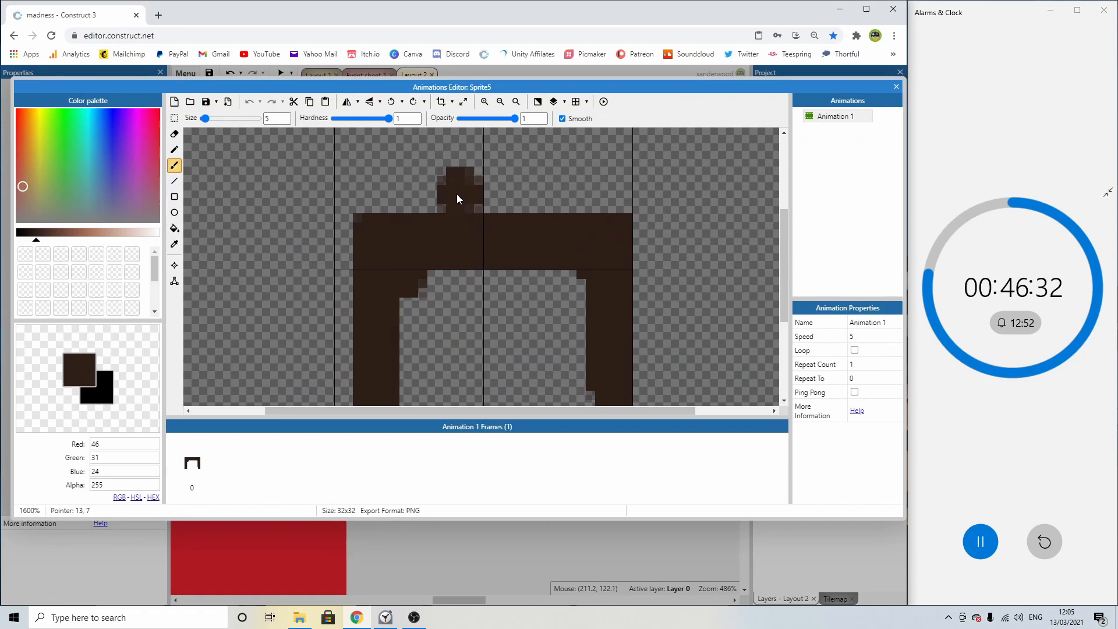
scroll(457, 199, "down", 4)
key("s")
left_click_drag(383, 193, 635, 364)
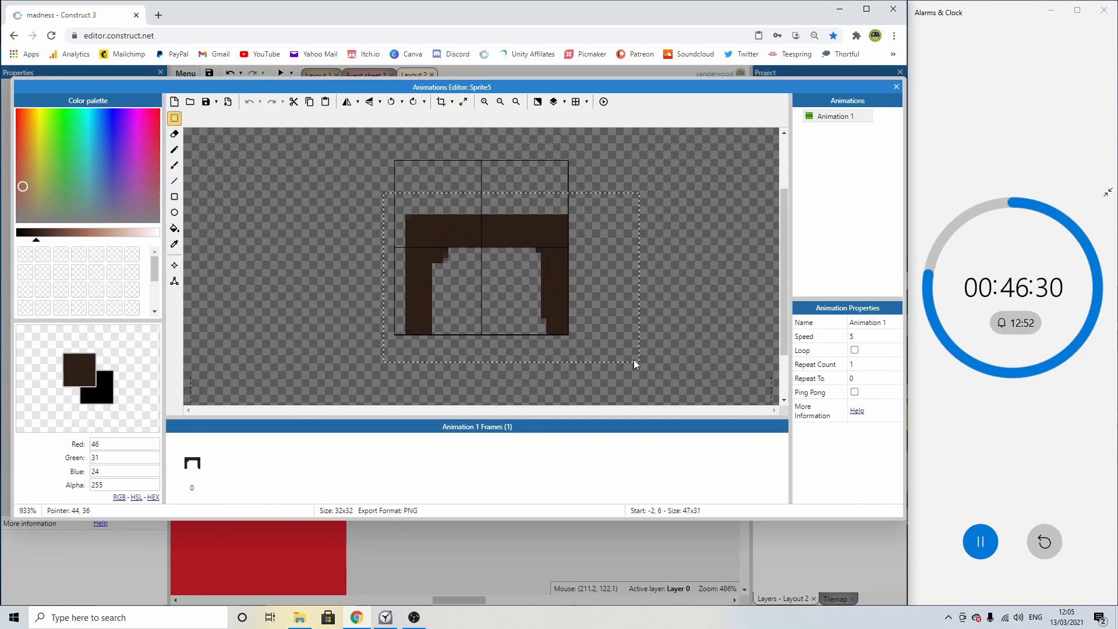
left_click_drag(554, 237, 557, 192)
left_click(648, 184)
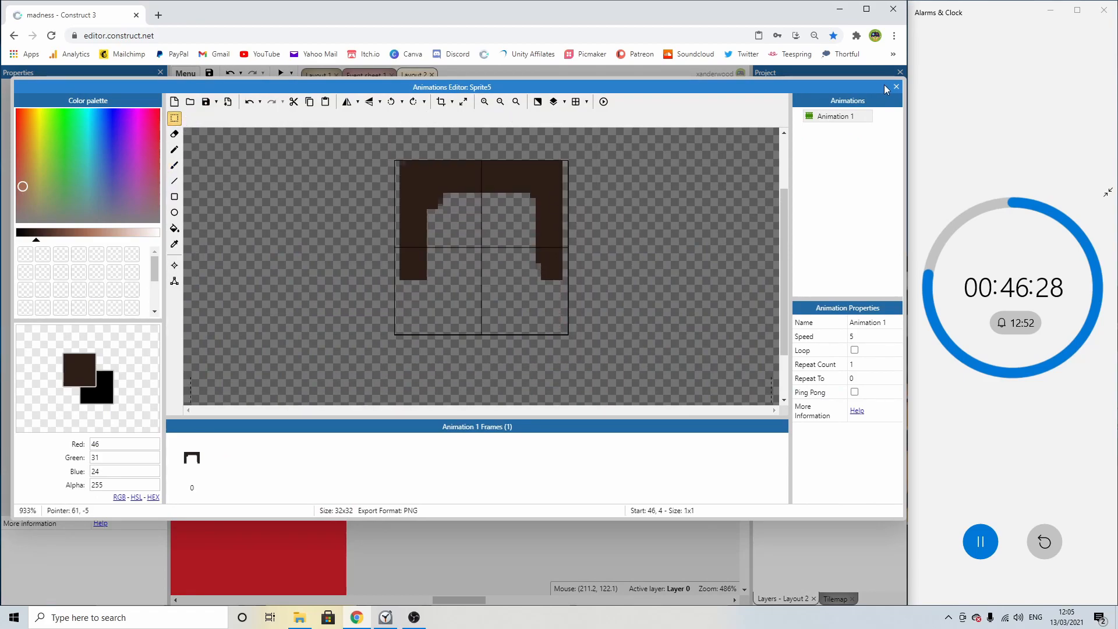
left_click(174, 281)
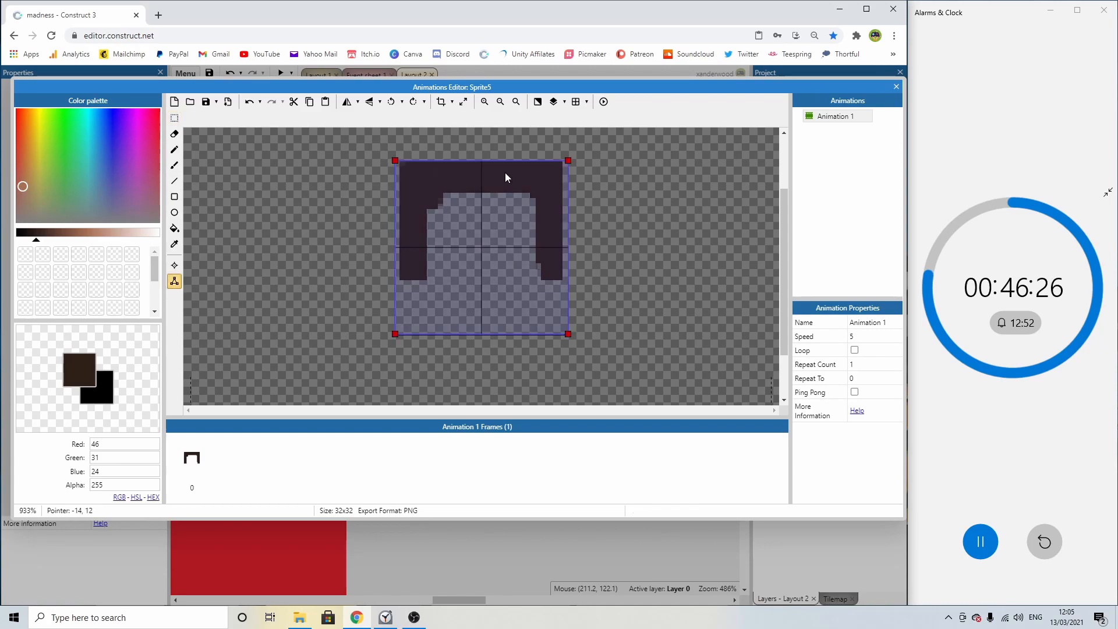
left_click(897, 85)
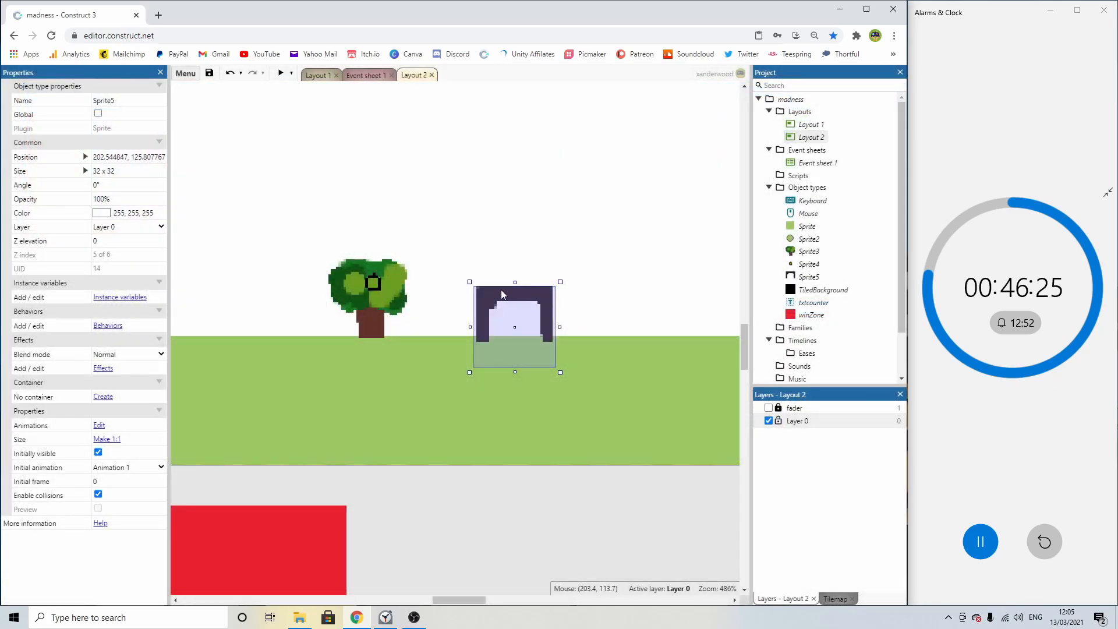
Add the Physics behavior to the table with Immovable enabled, and move the table slightly lower on the ground.
left_click(108, 327)
scroll(417, 361, "down", 5)
scroll(417, 364, "down", 1)
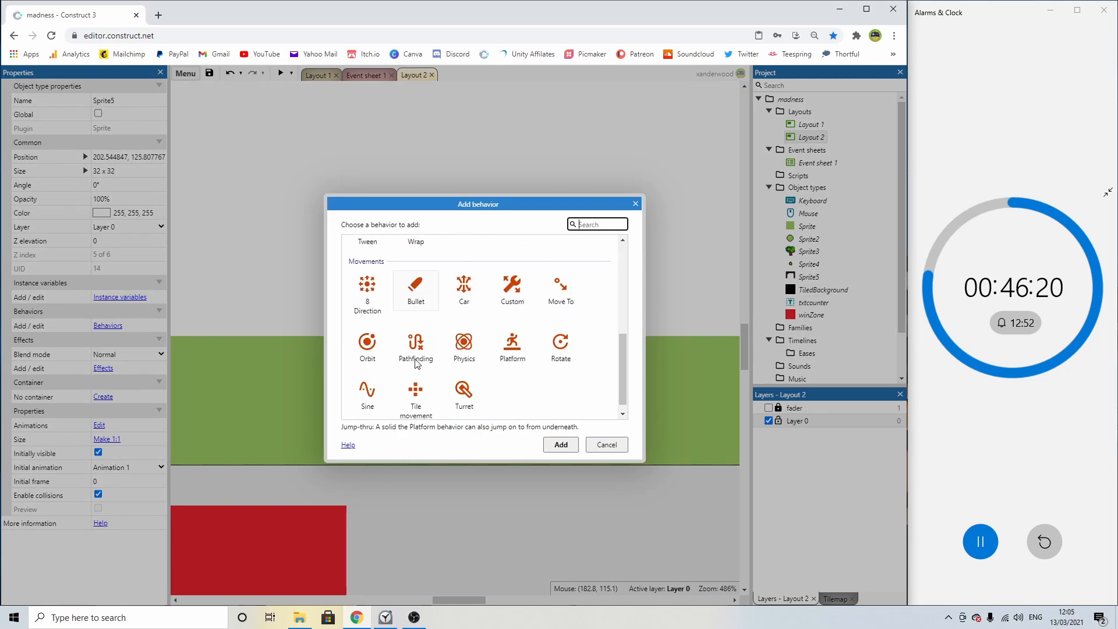
double_click(474, 345)
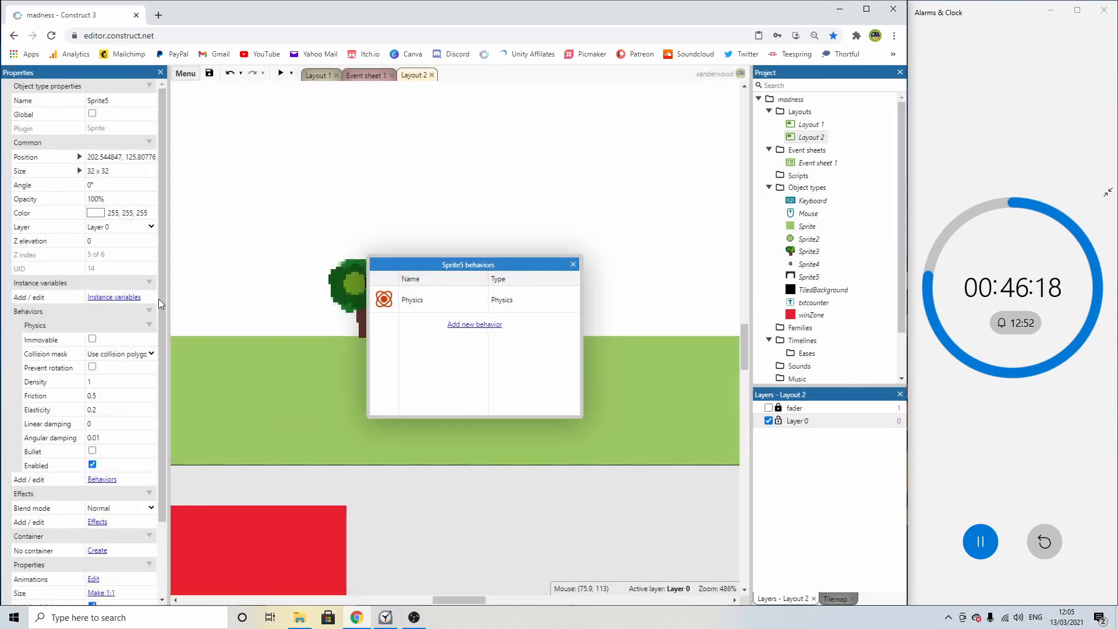
left_click(573, 265)
left_click_drag(521, 303, 525, 319)
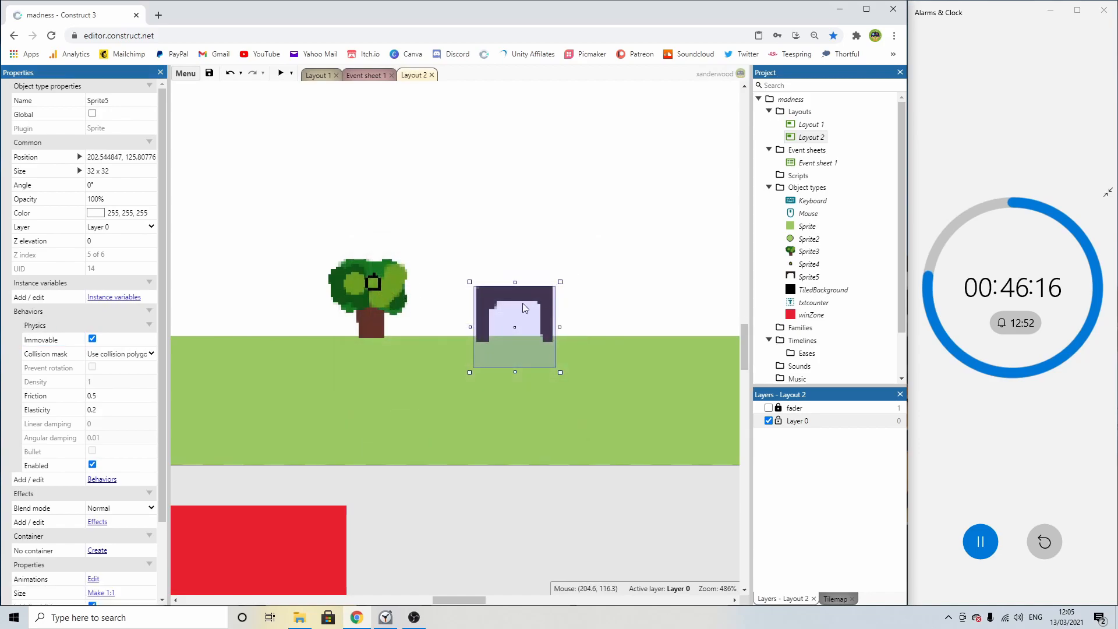
left_click(465, 515)
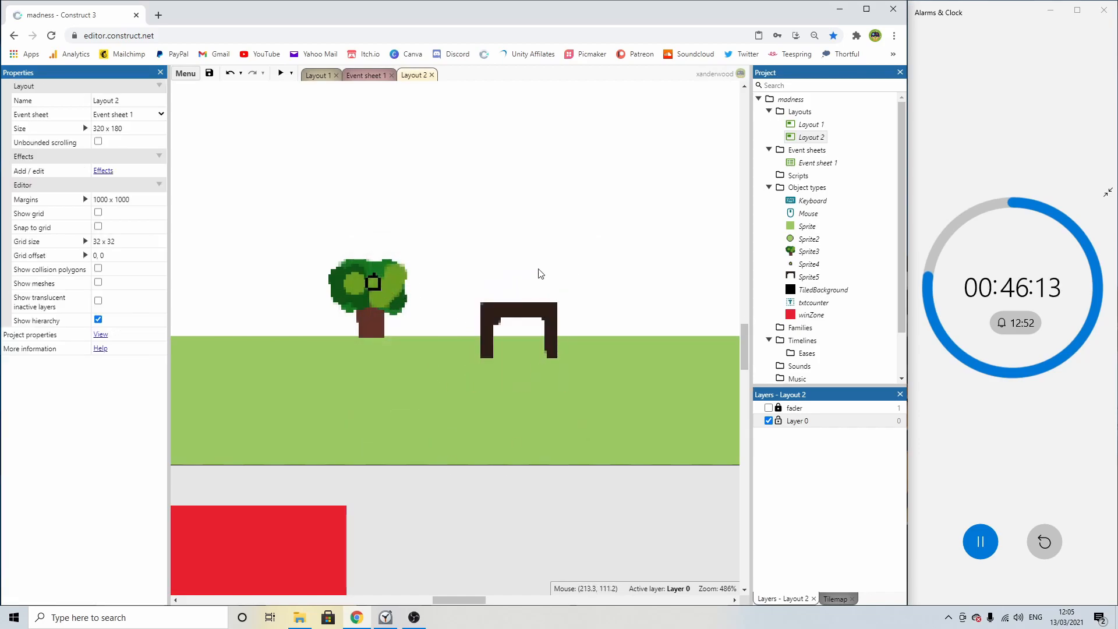
Insert a new Sprite object in Layout 2 and resize its image canvas to 16 by 16 pixels.
double_click(569, 204)
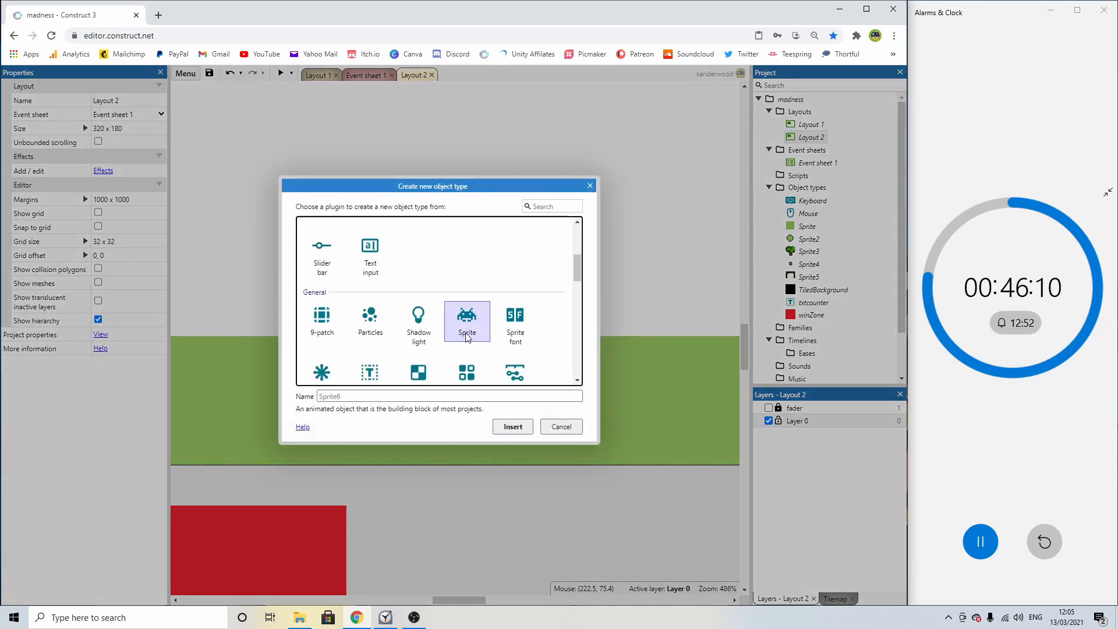
double_click(466, 334)
left_click(474, 232)
left_click(464, 101)
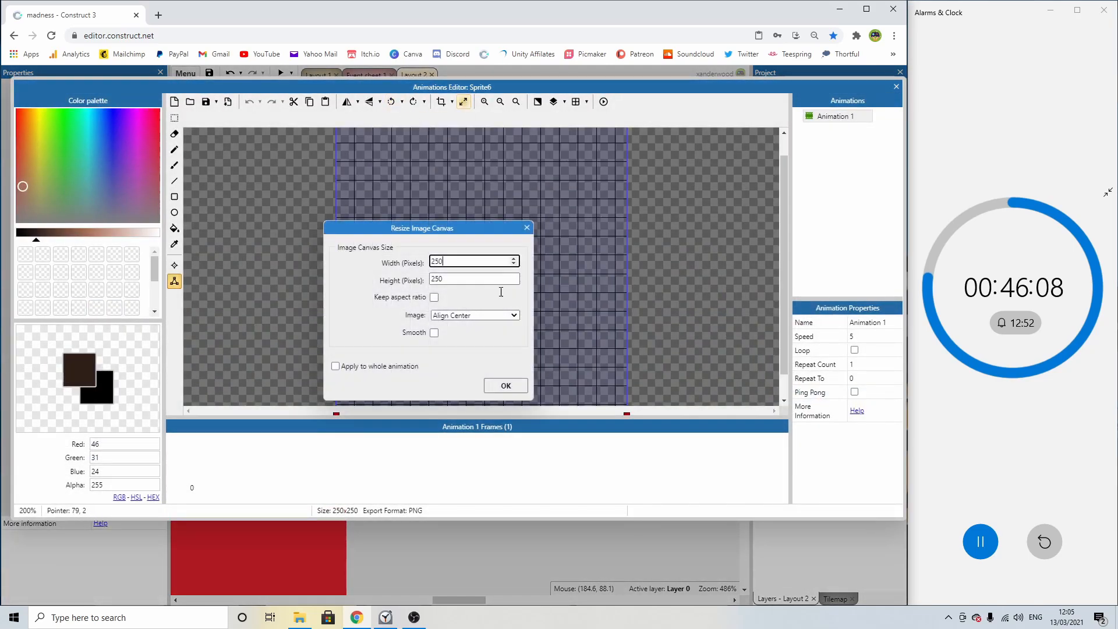
type("16")
key("Tab")
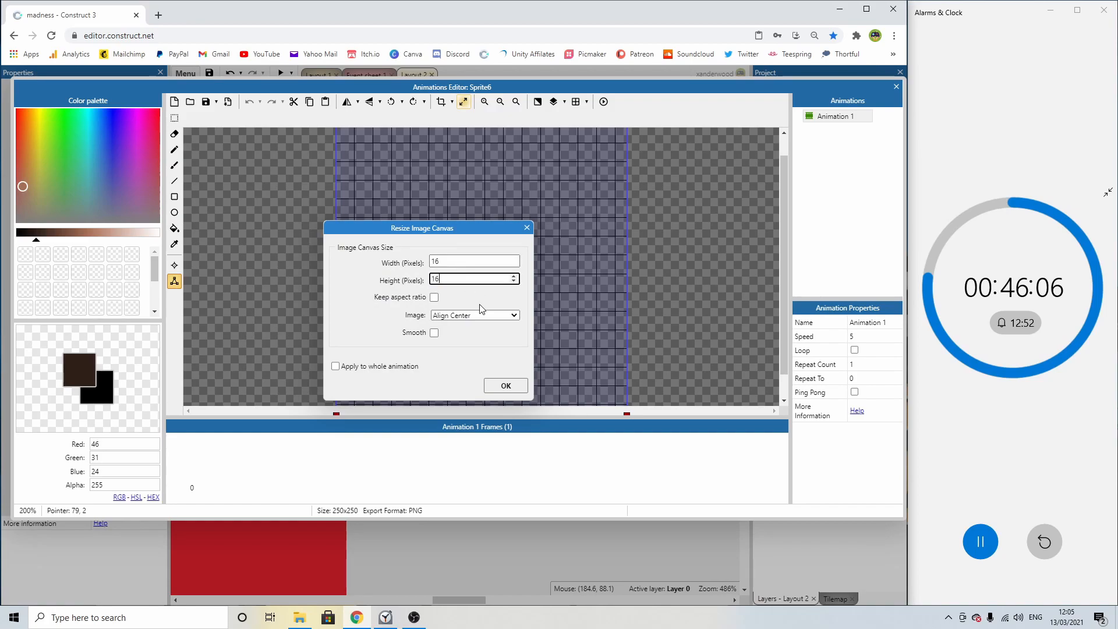
key("Return")
Draw a filled basket bowl with an arched handle in brown (RGB 91, 63, 35), using the Pencil at size 1 and the Fill tool.
key("p")
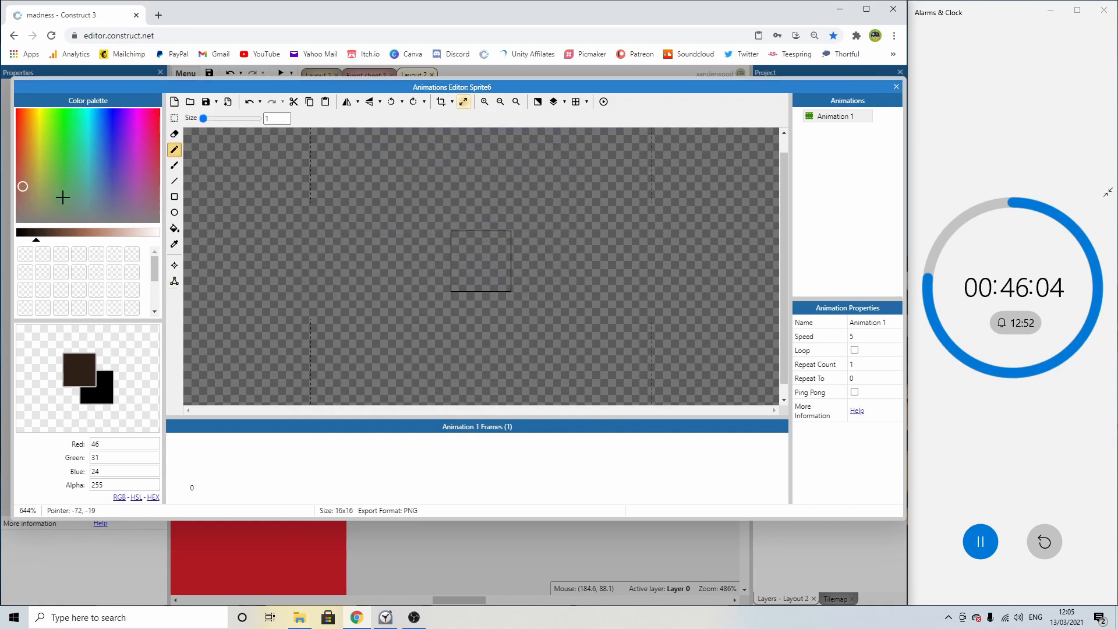
left_click(27, 175)
left_click(52, 235)
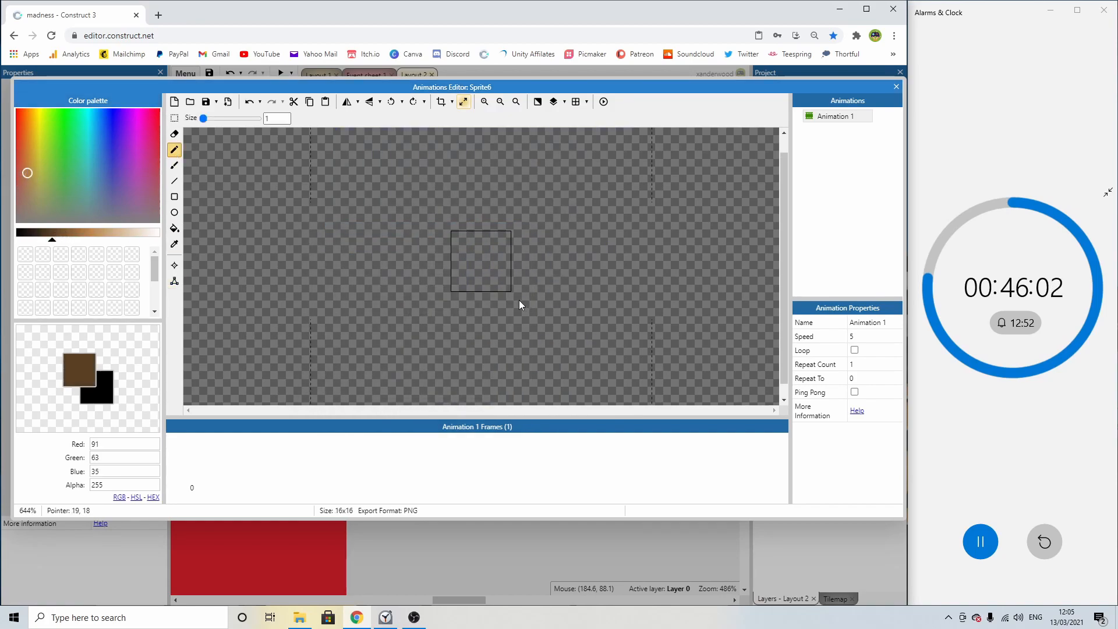
left_click(453, 258)
left_click_drag(499, 261, 457, 261)
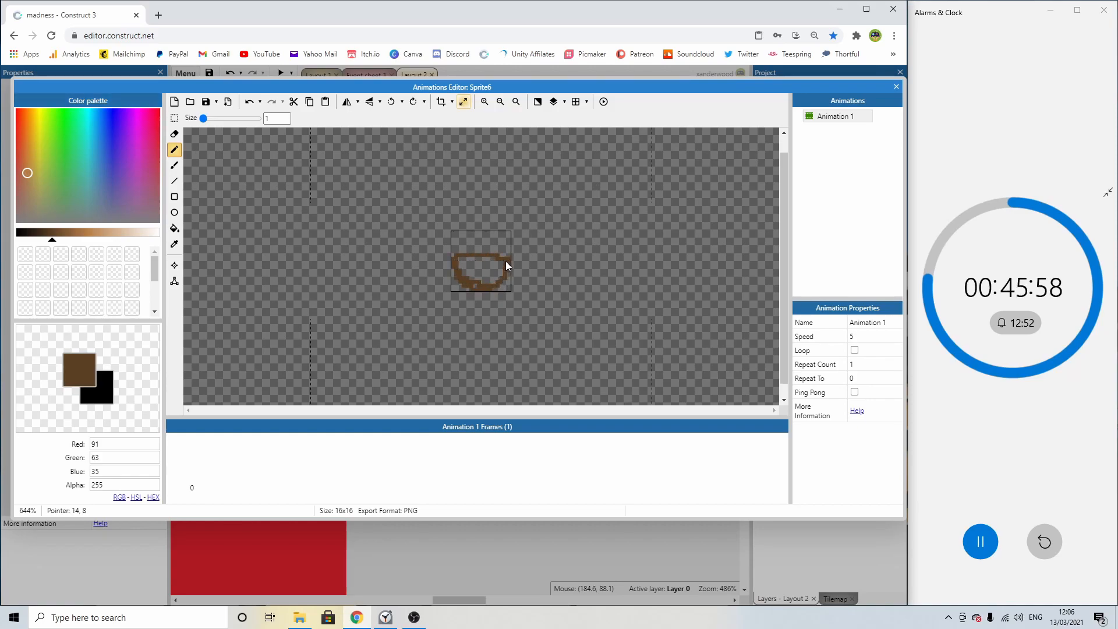
left_click(174, 229)
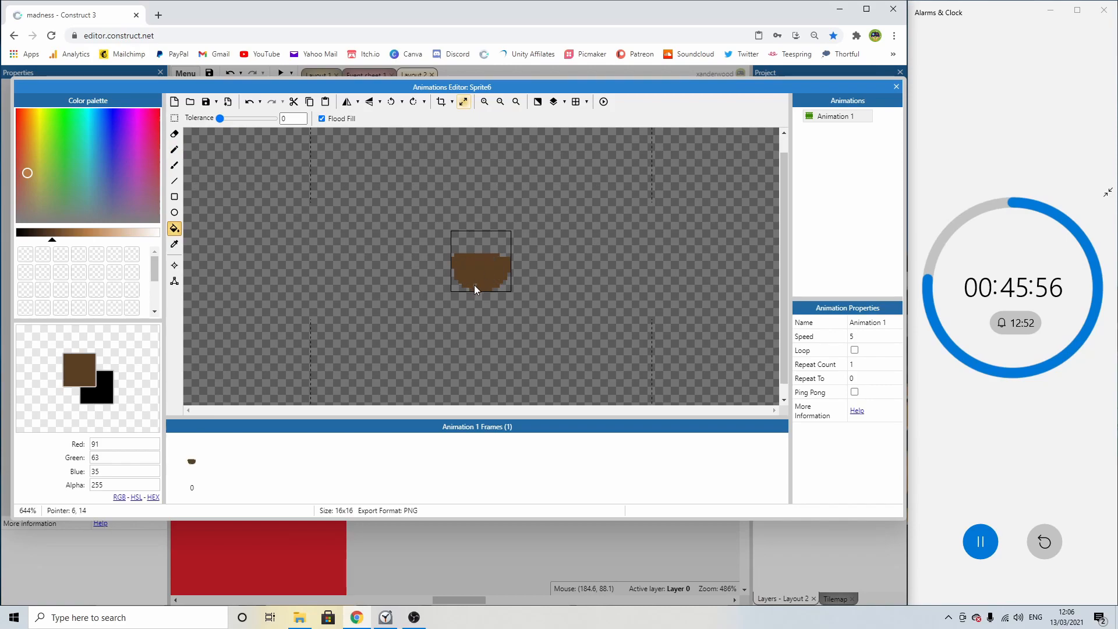
left_click(174, 151)
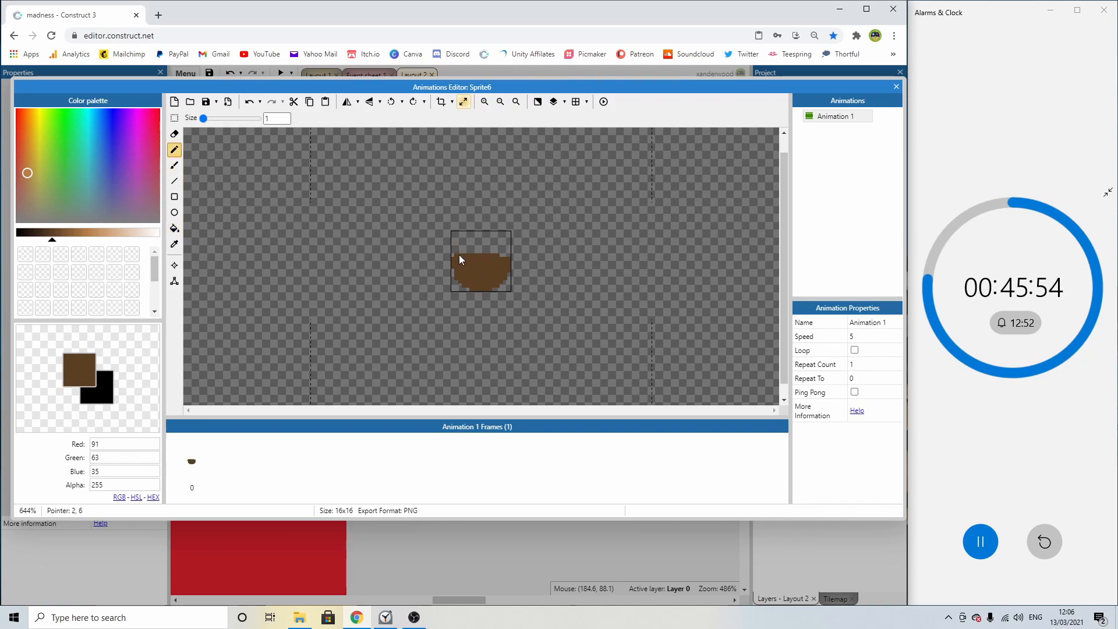
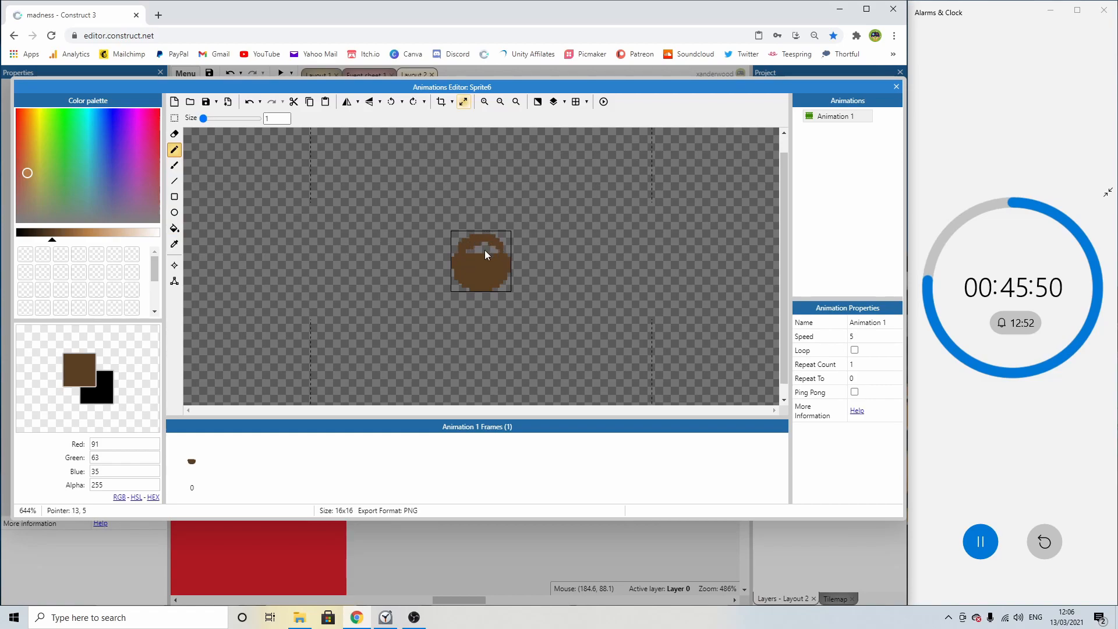
Add thin weave lines across the basket bowl in a lighter brown (RGB 137, 113, 50).
left_click(69, 240)
left_click(33, 169)
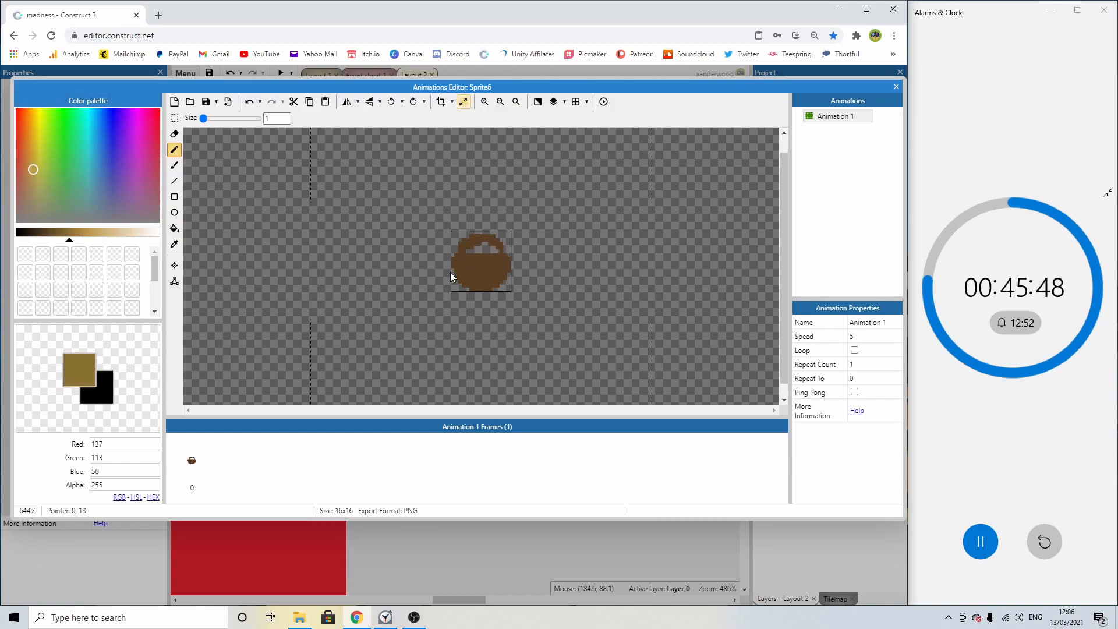
left_click_drag(459, 268, 499, 284)
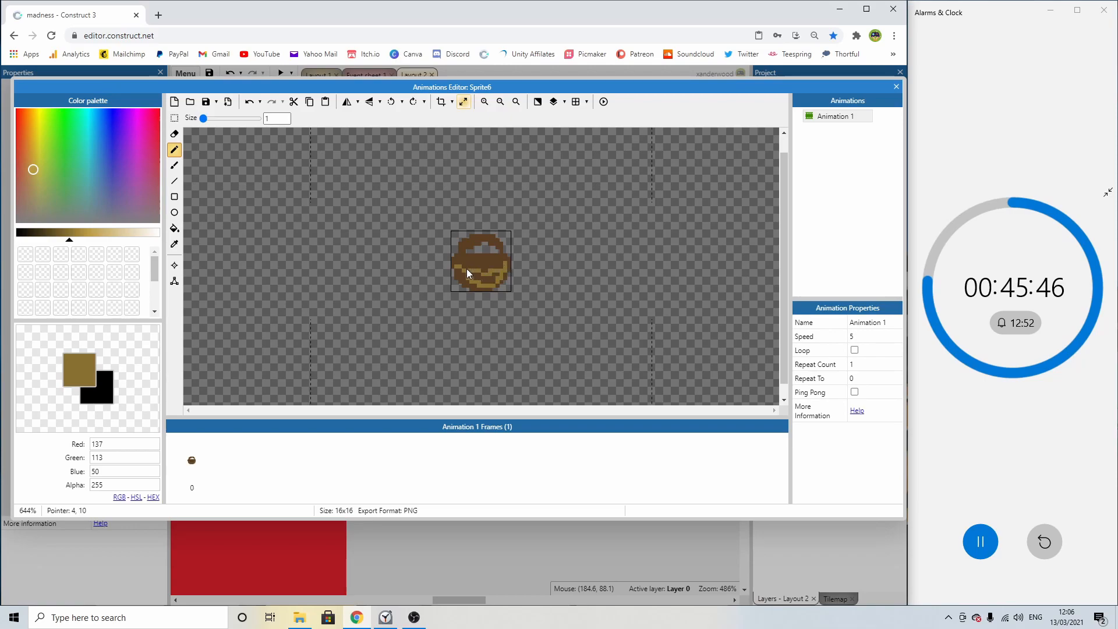
Close the image editor, place the basket on the tabletop, and shrink winZone to about 13 by 14 so it fits behind the basket.
left_click(897, 86)
left_click_drag(478, 237, 529, 295)
left_click(541, 510)
left_click(530, 296)
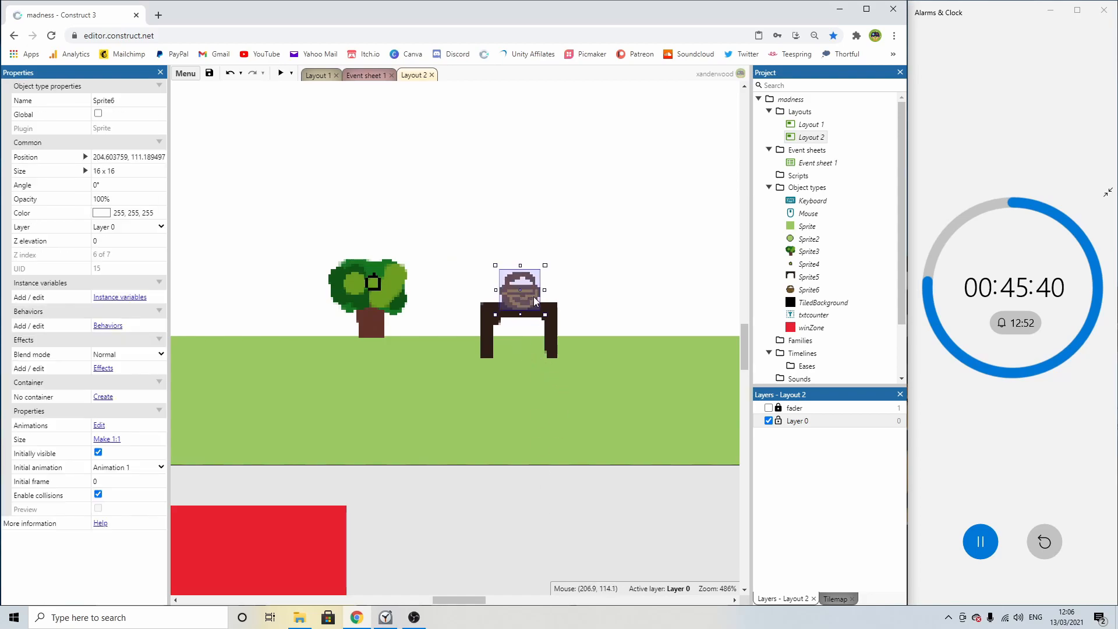
left_click_drag(301, 518, 520, 283)
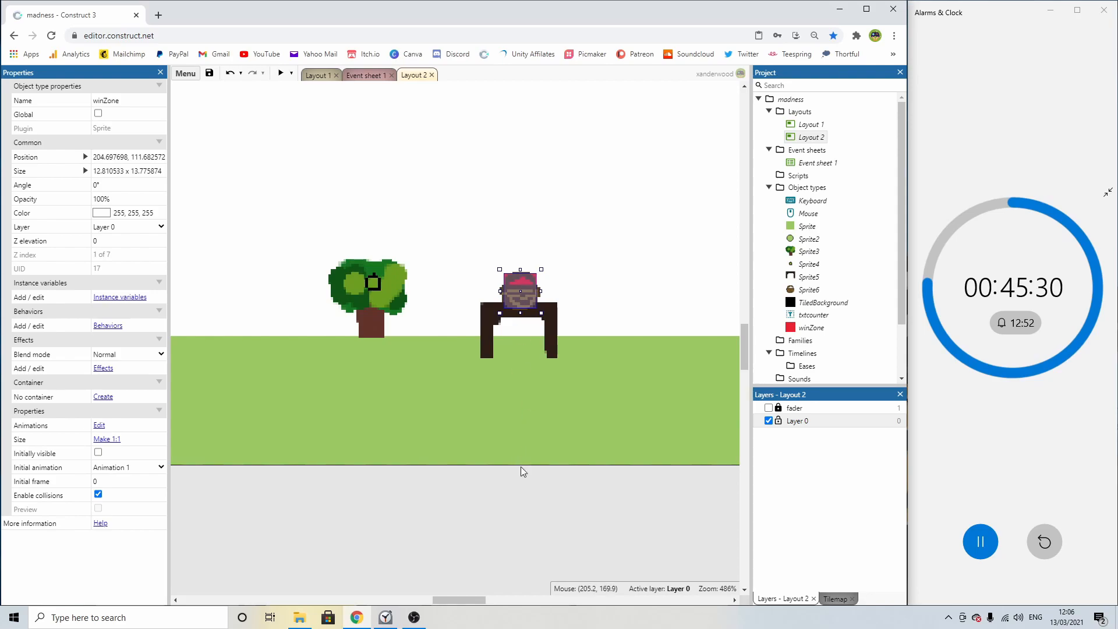
left_click(488, 474)
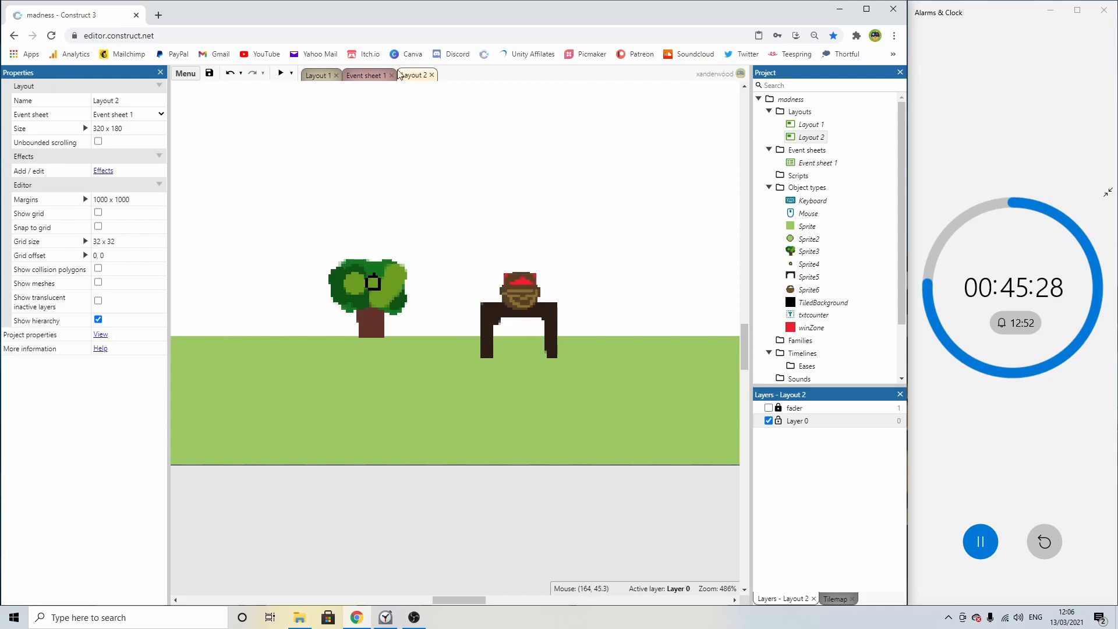
Add an event to Event sheet 1 for Sprite4 on collision with winZone.
left_click(372, 75)
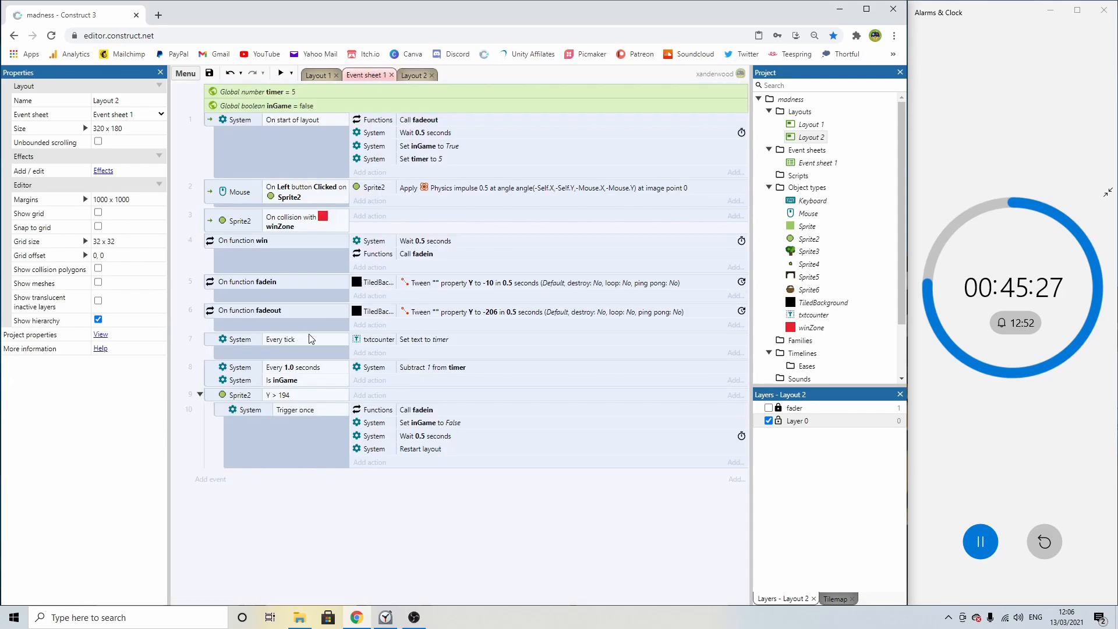
left_click(210, 479)
double_click(528, 236)
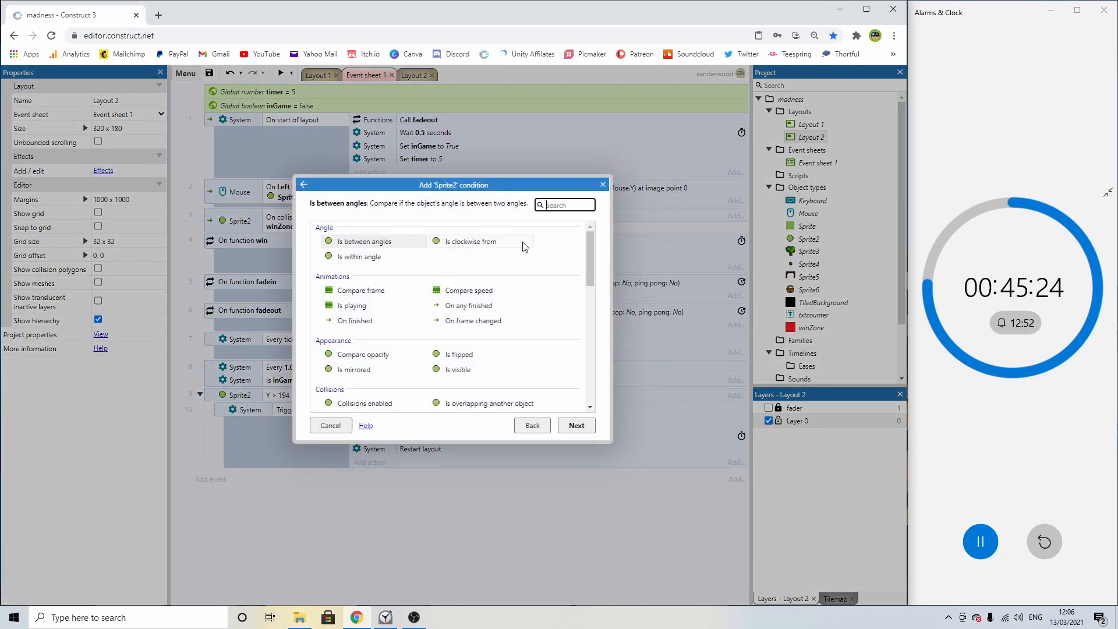
double_click(521, 402)
double_click(385, 286)
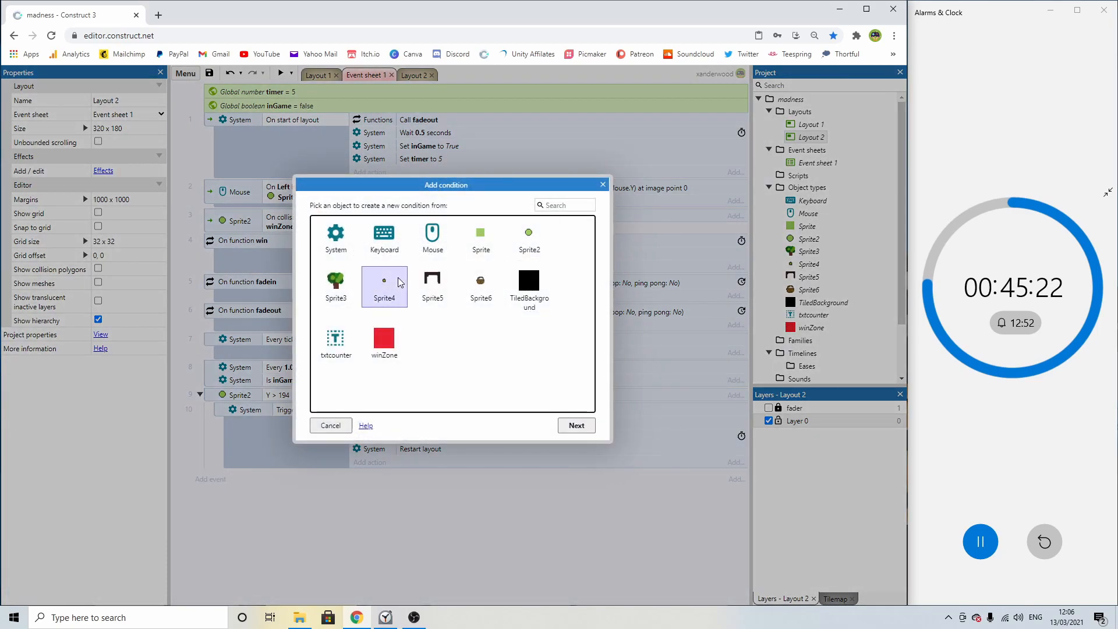
scroll(394, 327, "down", 5)
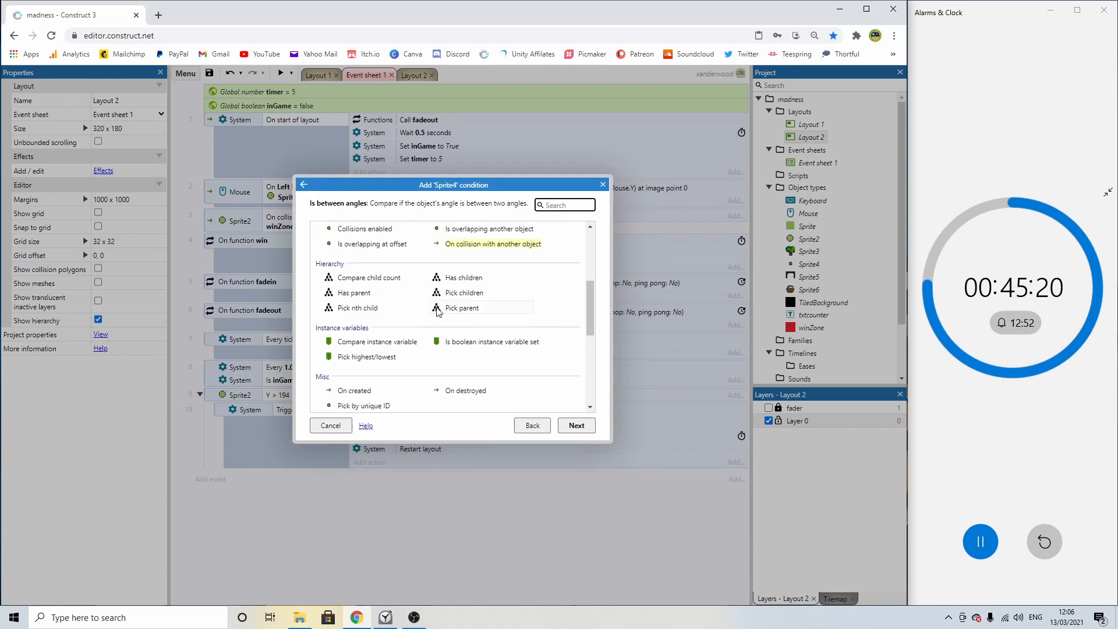
left_click(490, 245)
double_click(489, 245)
left_click(571, 262)
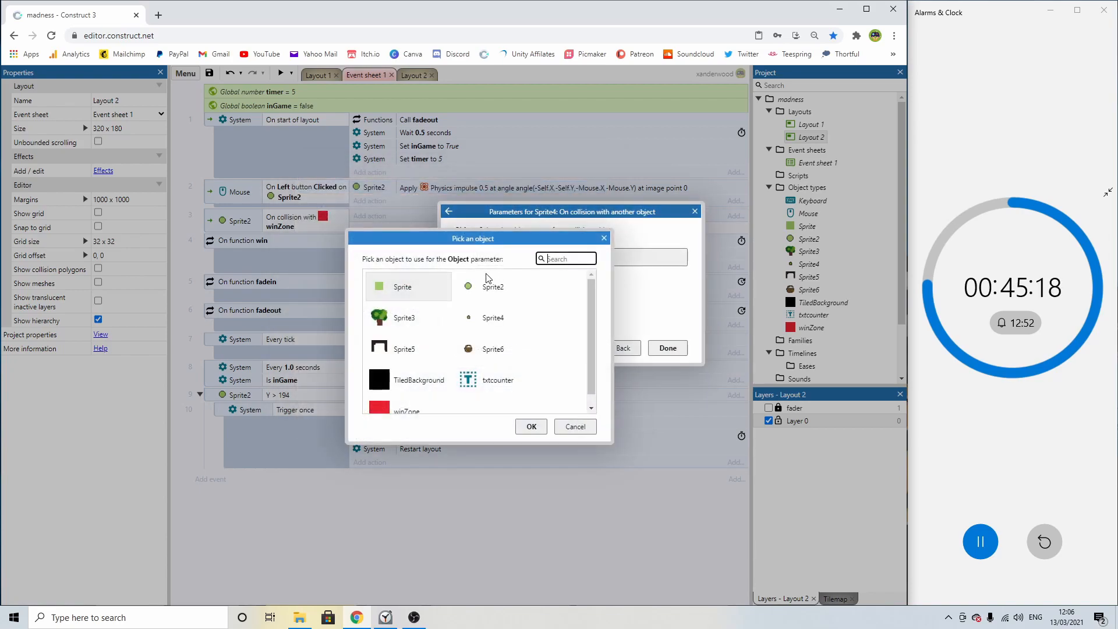
double_click(403, 412)
left_click(668, 347)
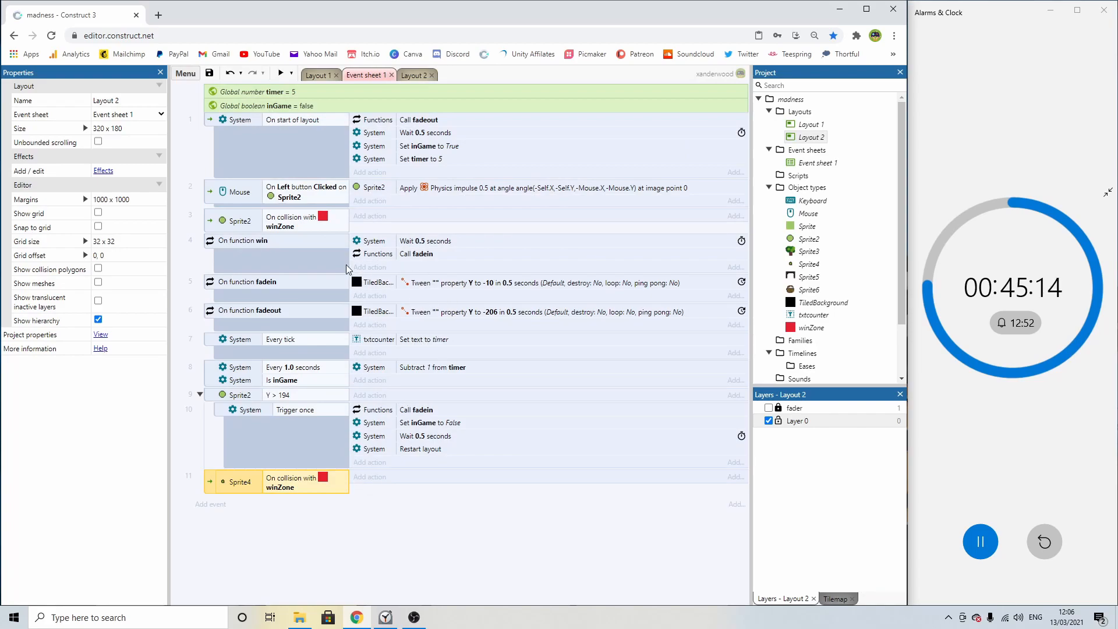
Call the win function in the Sprite4 collision event, and copy that action to the Sprite2 collision event.
left_click(368, 482)
double_click(385, 240)
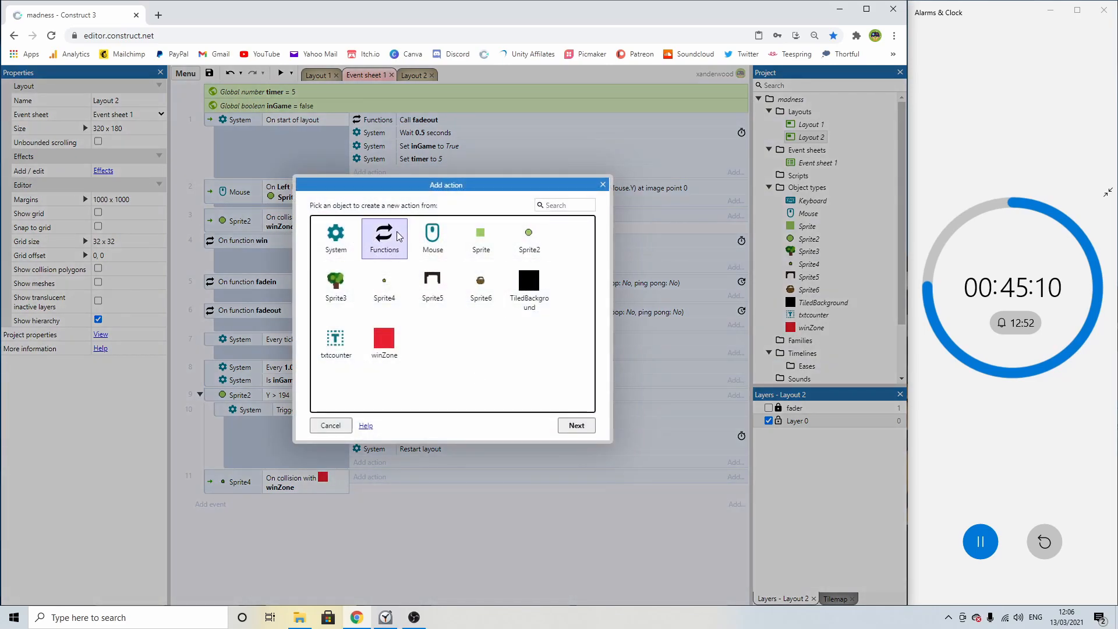
double_click(342, 339)
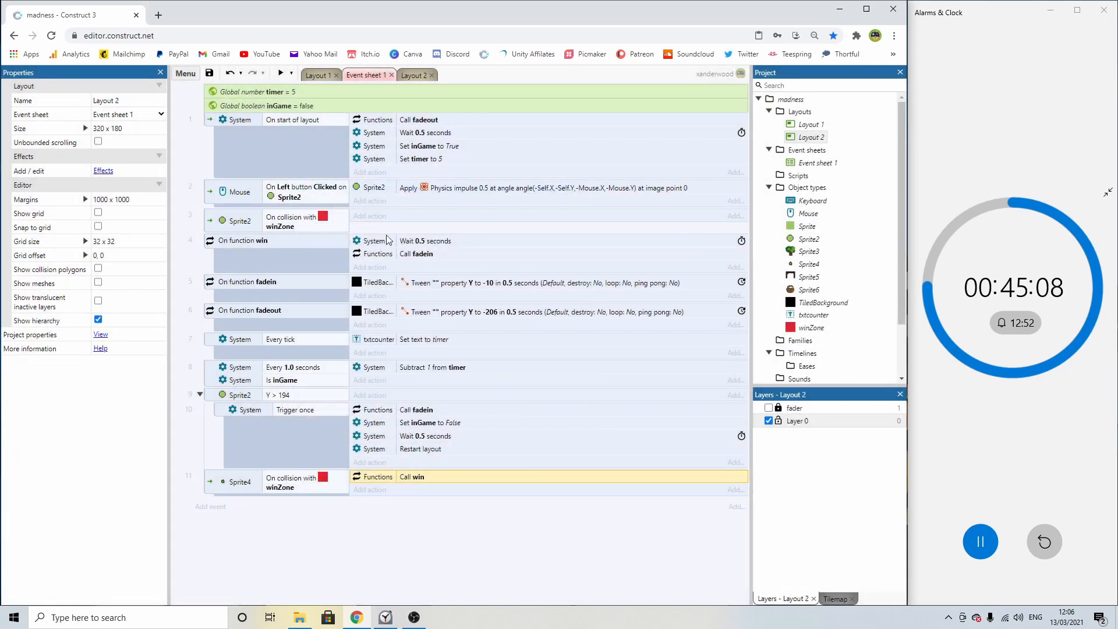
left_click_drag(414, 478, 397, 218, "ctrl")
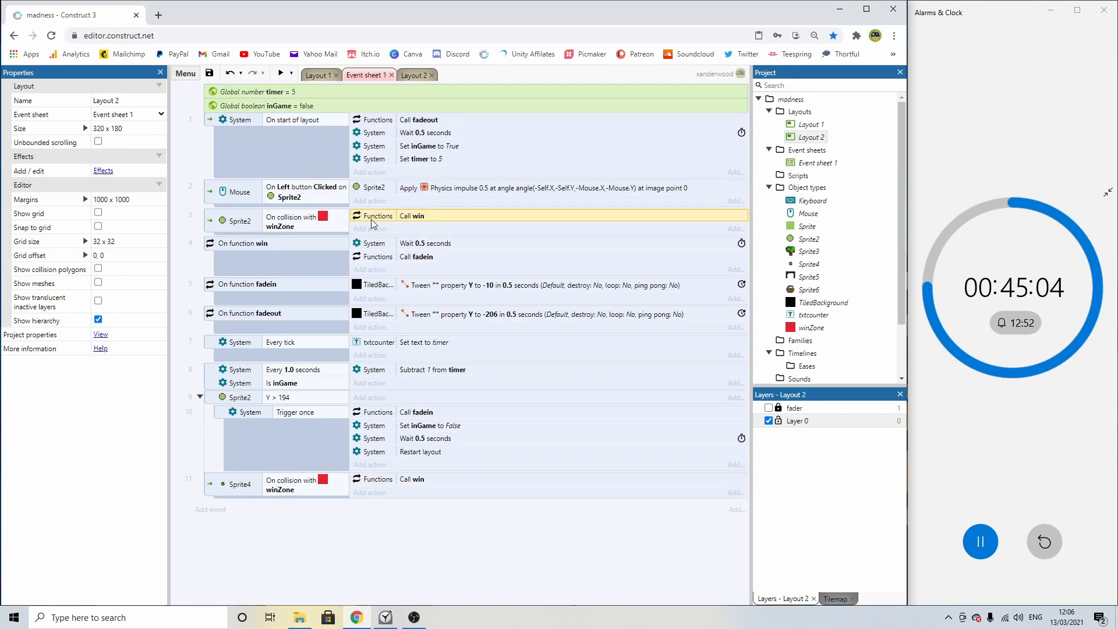
In the win function, add a Go to next layout action after the fadein call, preceded by a copied 0.5-second wait.
left_click(428, 247)
left_click(423, 258)
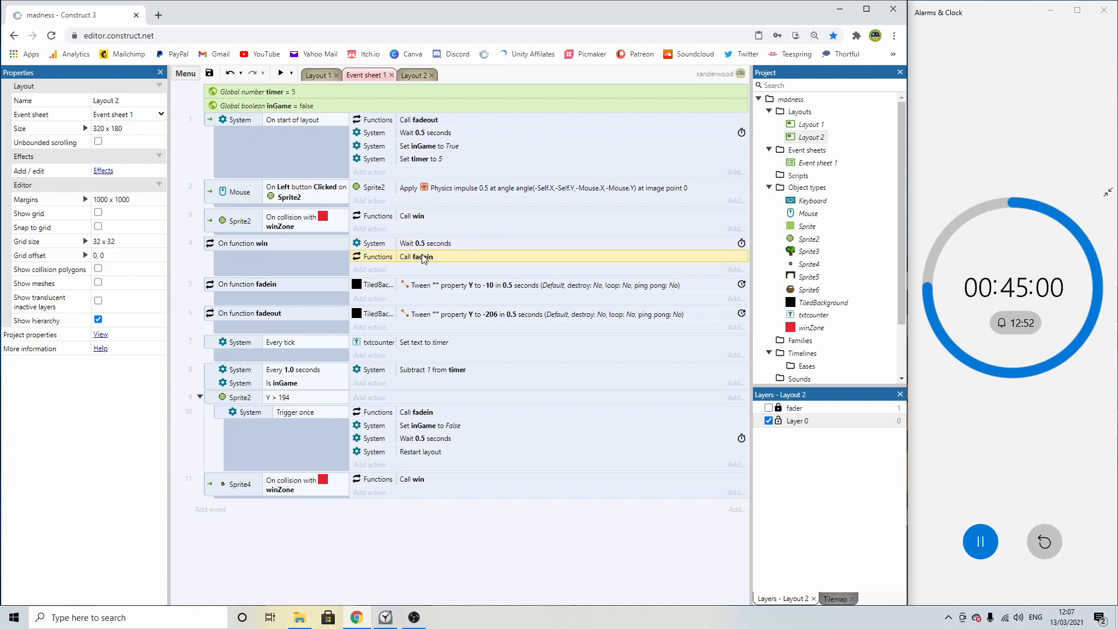
left_click(364, 270)
double_click(335, 233)
scroll(422, 299, "down", 5)
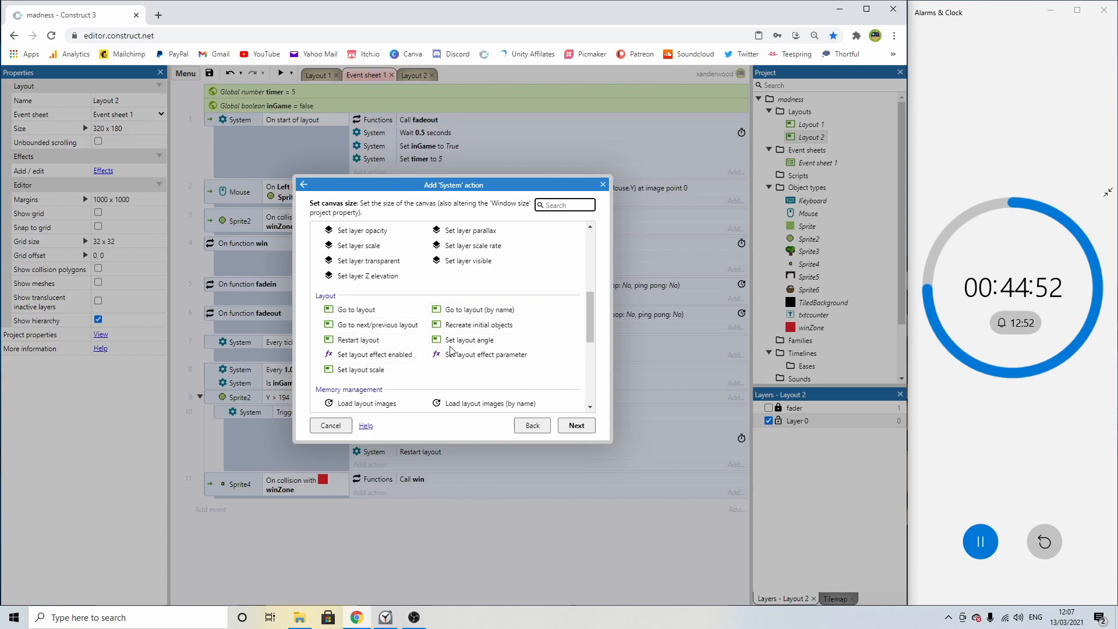
double_click(377, 325)
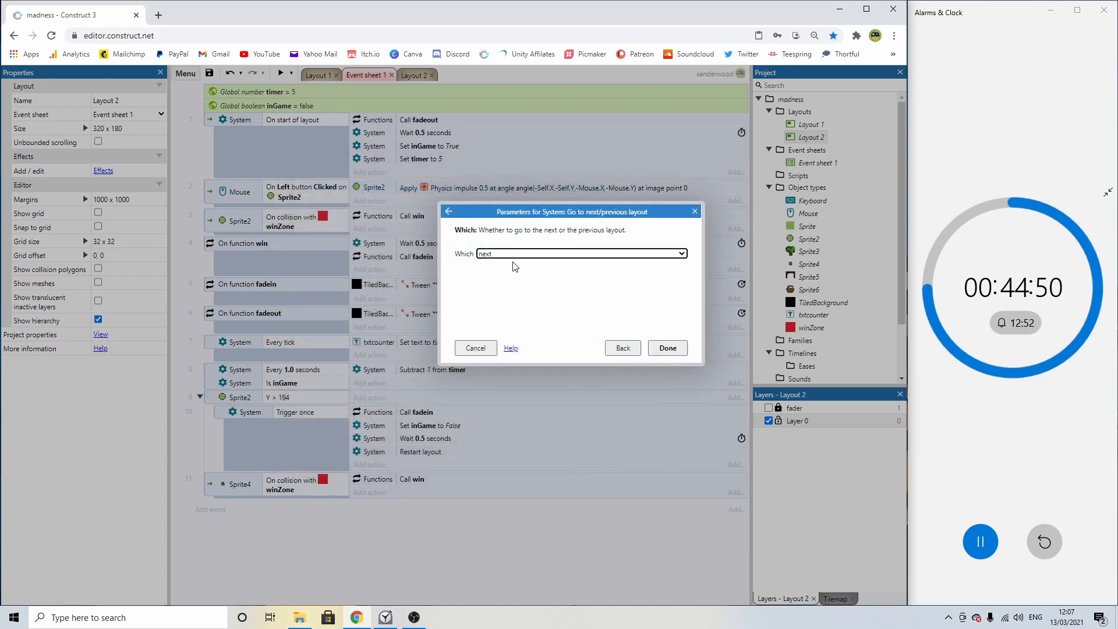
left_click(652, 348)
left_click(436, 246)
left_click_drag(427, 245, 427, 261, "ctrl")
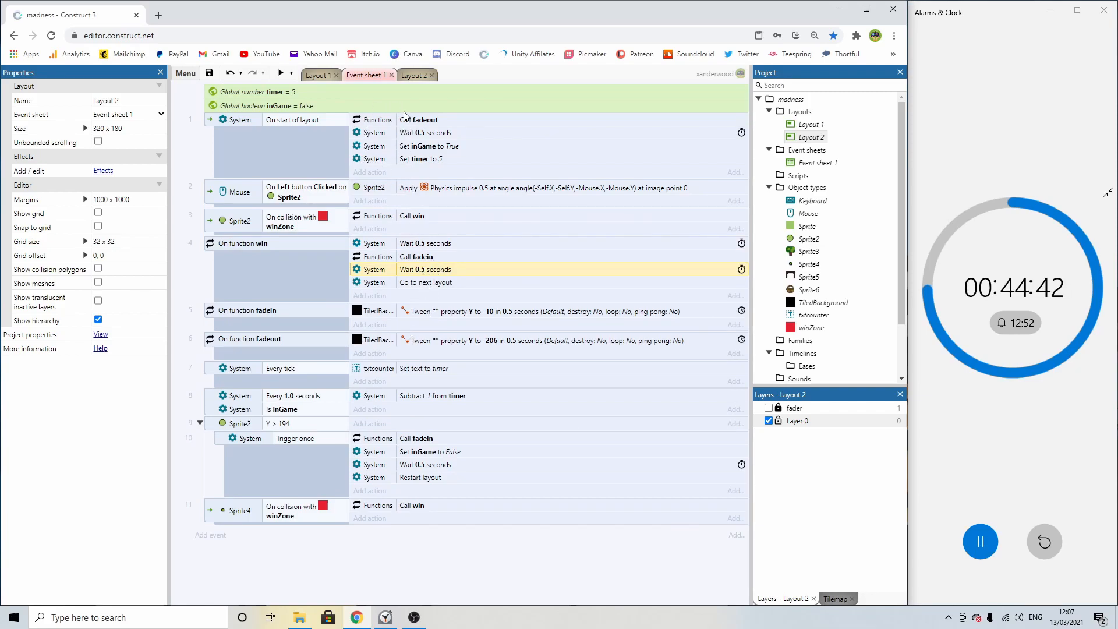
Preview the game from Layout 1 to test the transition to the second layout, and close the preview.
left_click(318, 75)
left_click(280, 73)
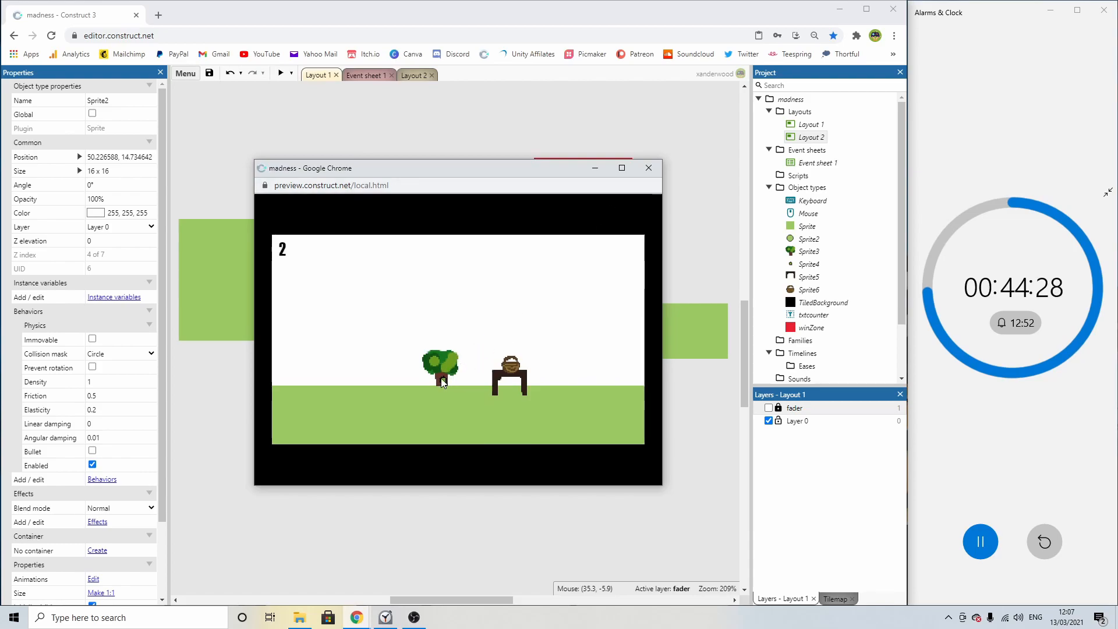
left_click(648, 167)
Add the Drag & Drop behavior to the small fruit sprite in the tree on Layout 2.
left_click(413, 75)
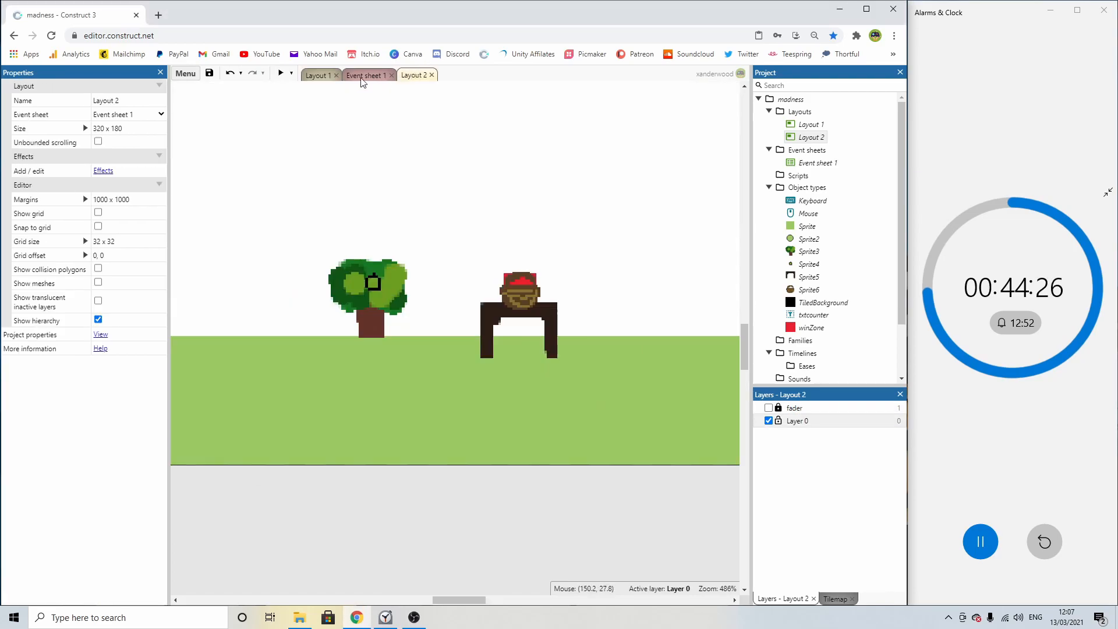
left_click(371, 286)
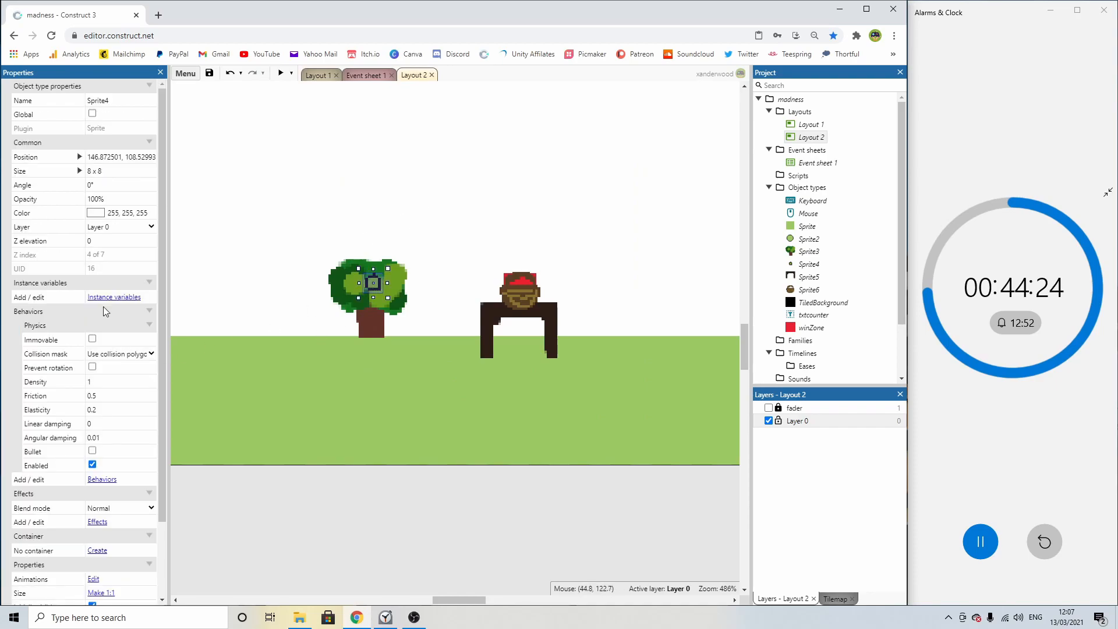
left_click(102, 480)
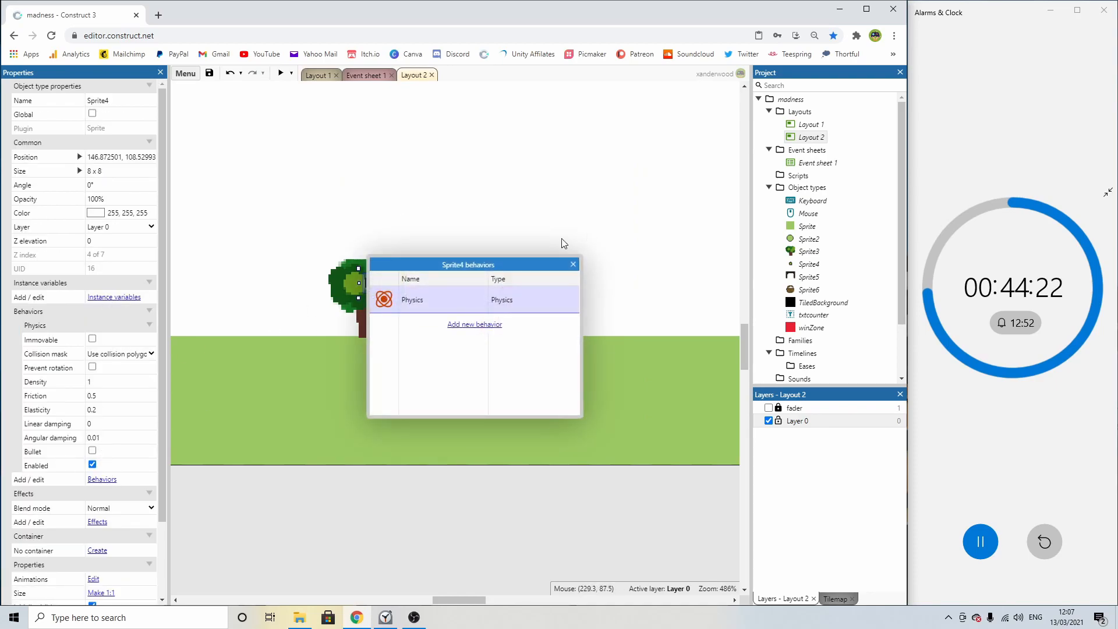
left_click(469, 325)
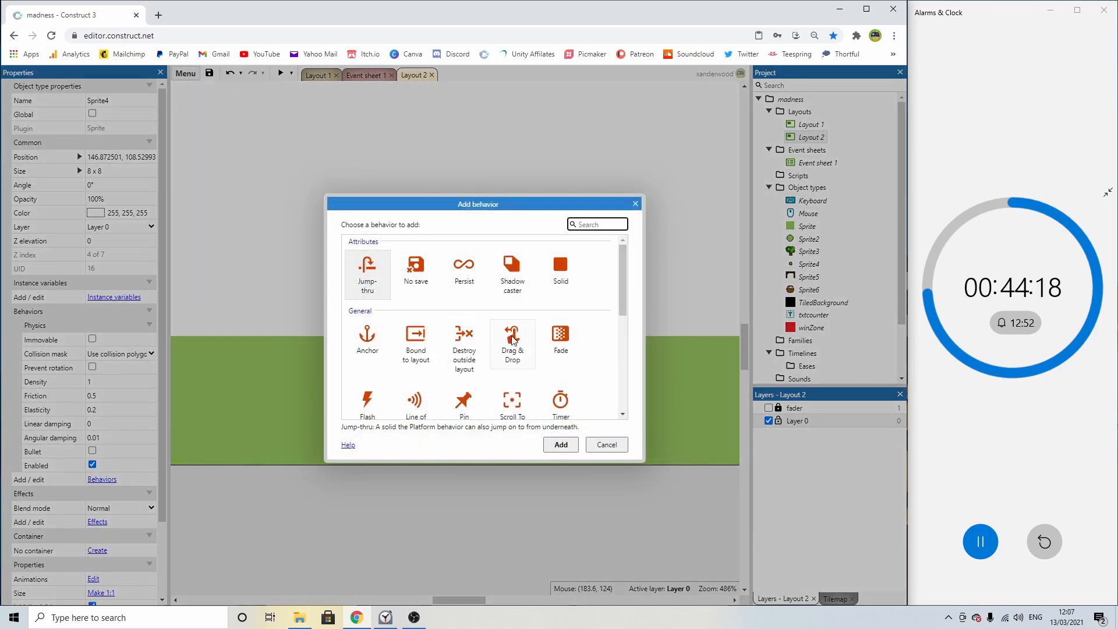
double_click(513, 340)
left_click(572, 260)
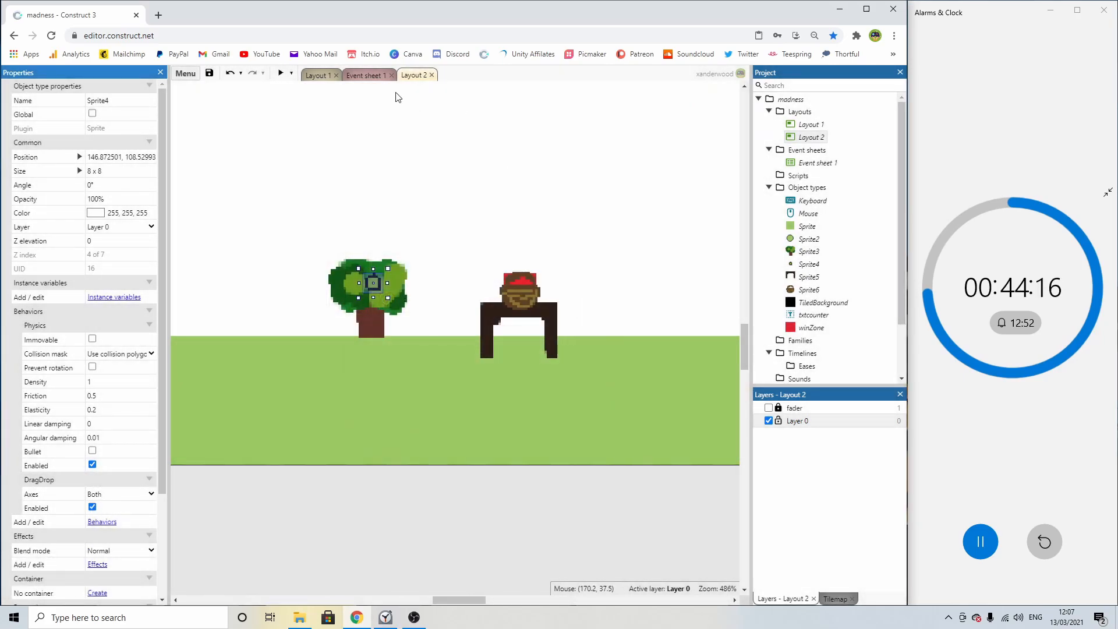
left_click(367, 75)
left_click(369, 531)
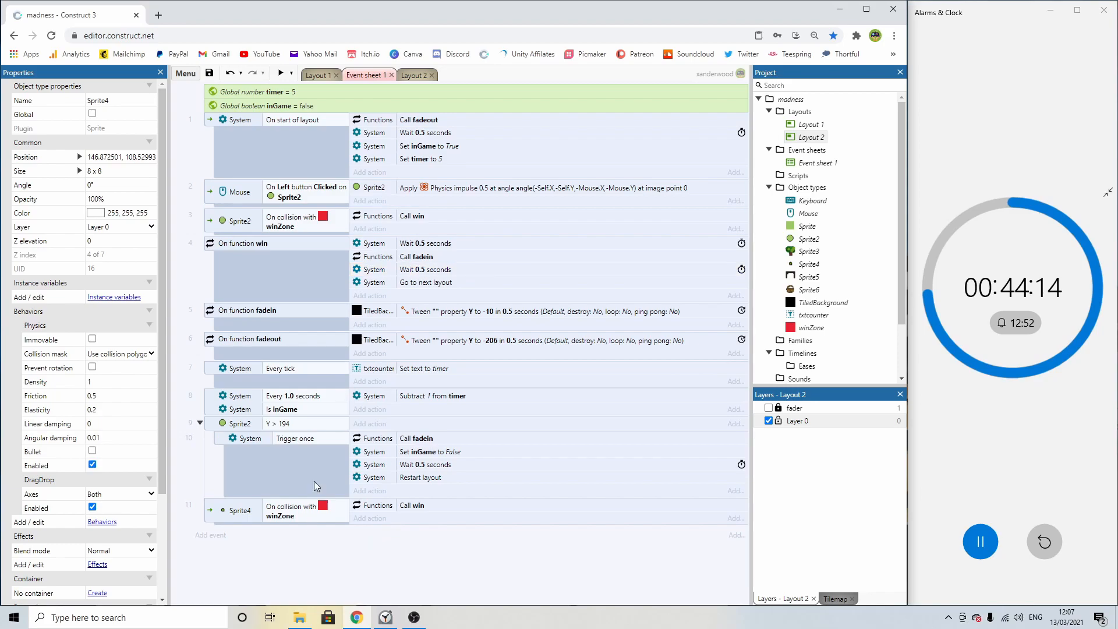
left_click(412, 76)
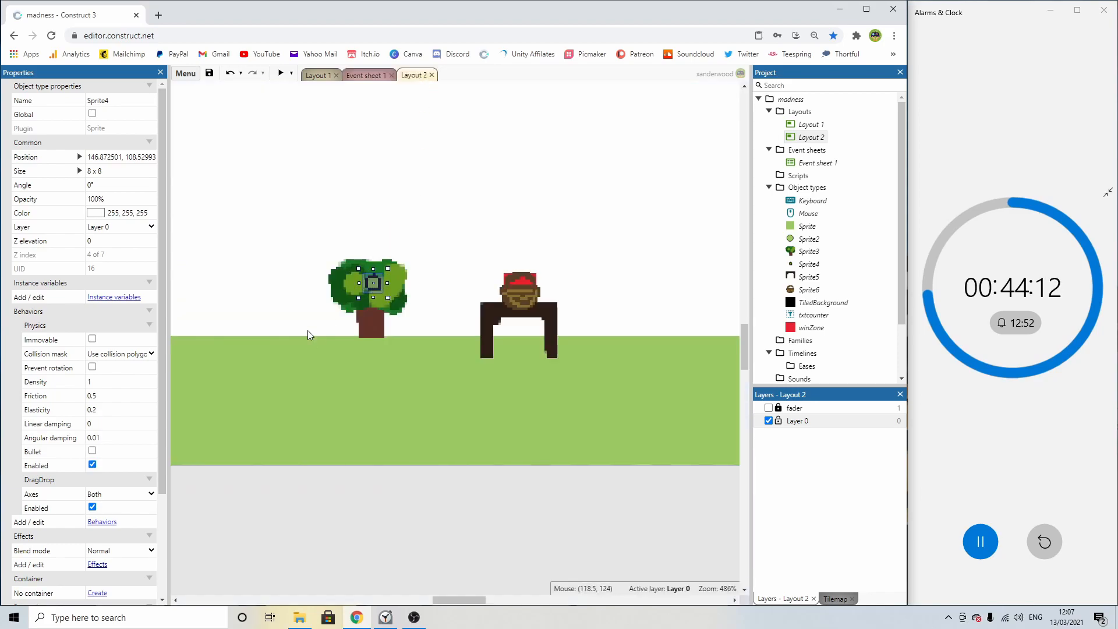
Disable the Physics behavior at start for the fruit sprite in the tree, preview Layout 2, and close the preview.
scroll(70, 341, "down", 1)
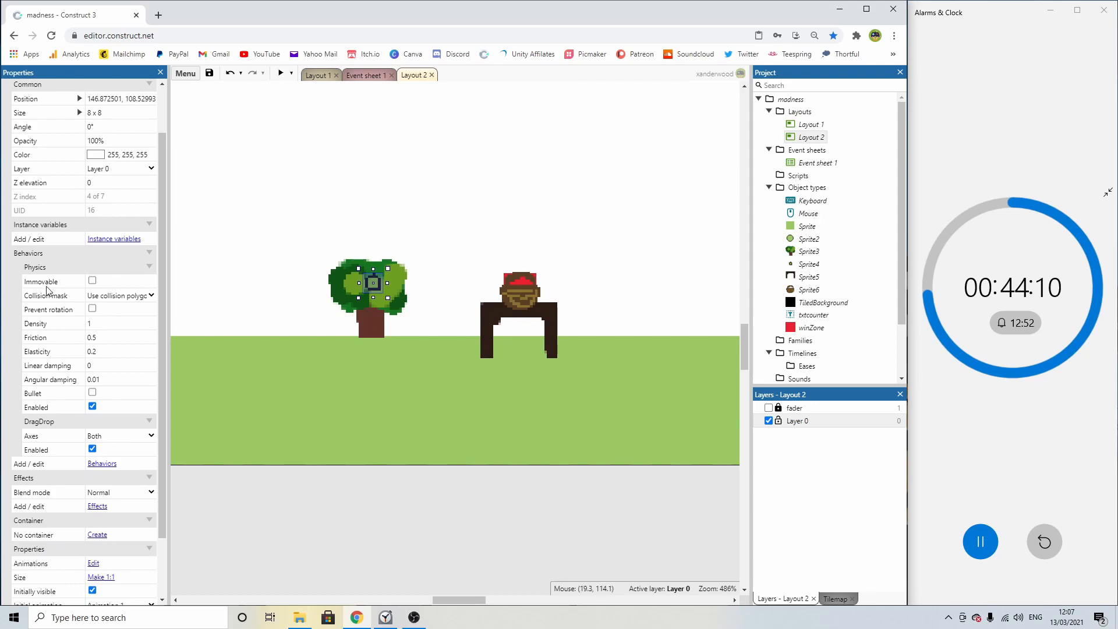
left_click(92, 407)
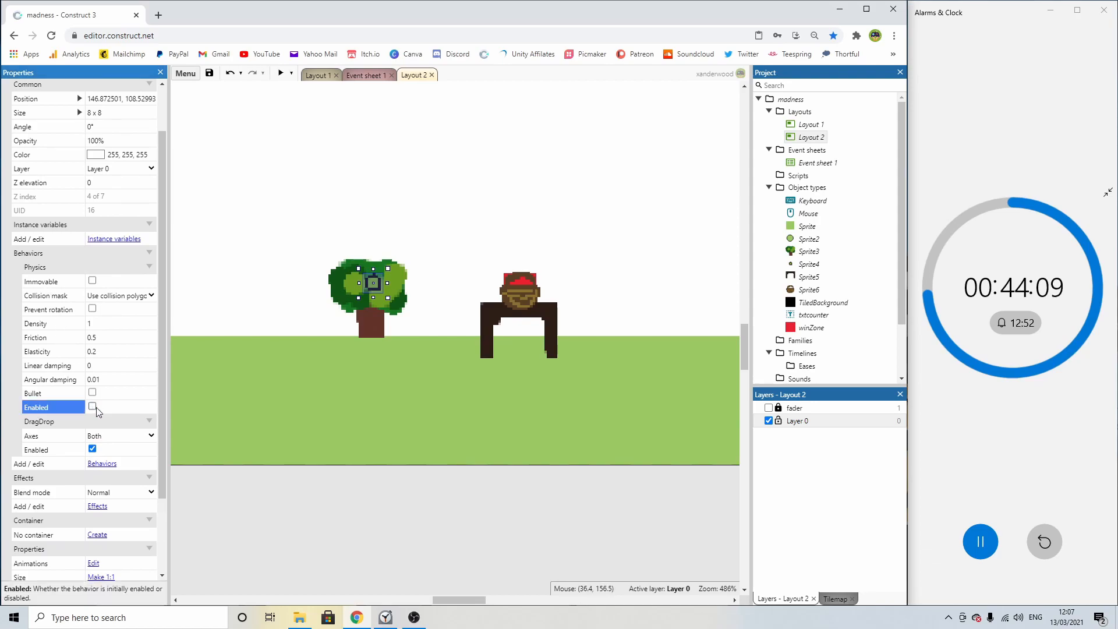
left_click(280, 73)
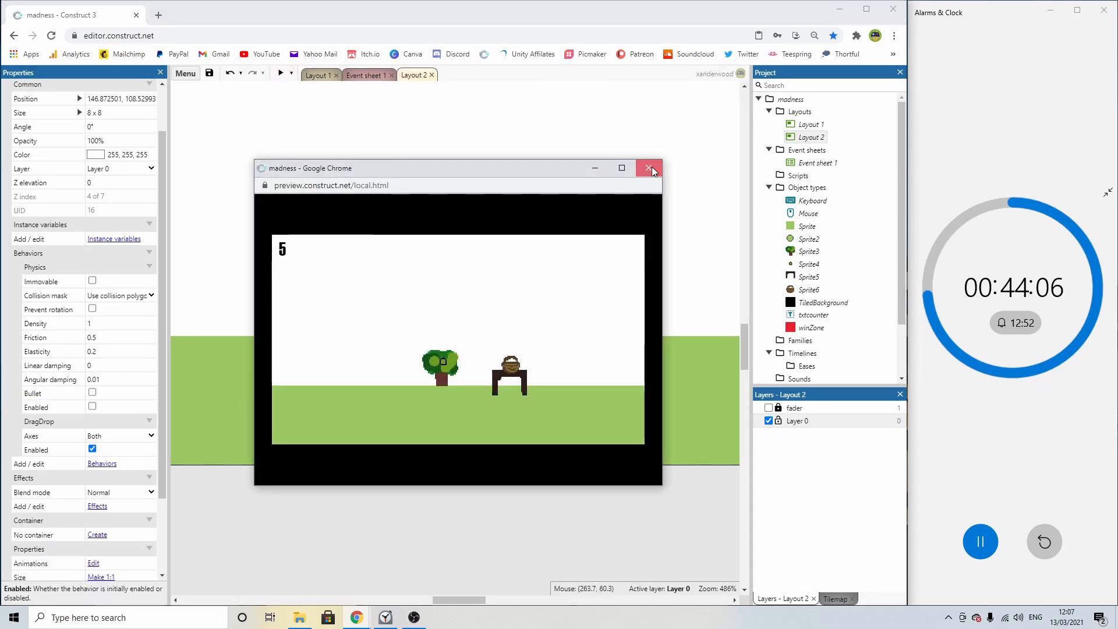
left_click(648, 167)
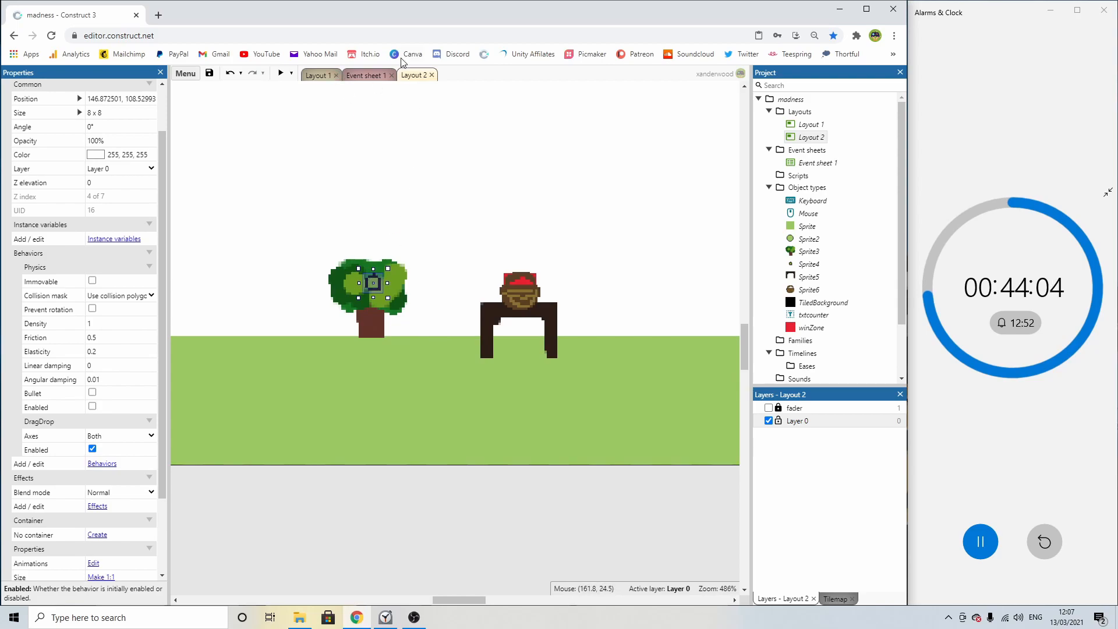
Add an event to Event sheet 1 with the Sprite4 DragDrop condition Is dragging.
left_click(376, 75)
left_click(199, 534)
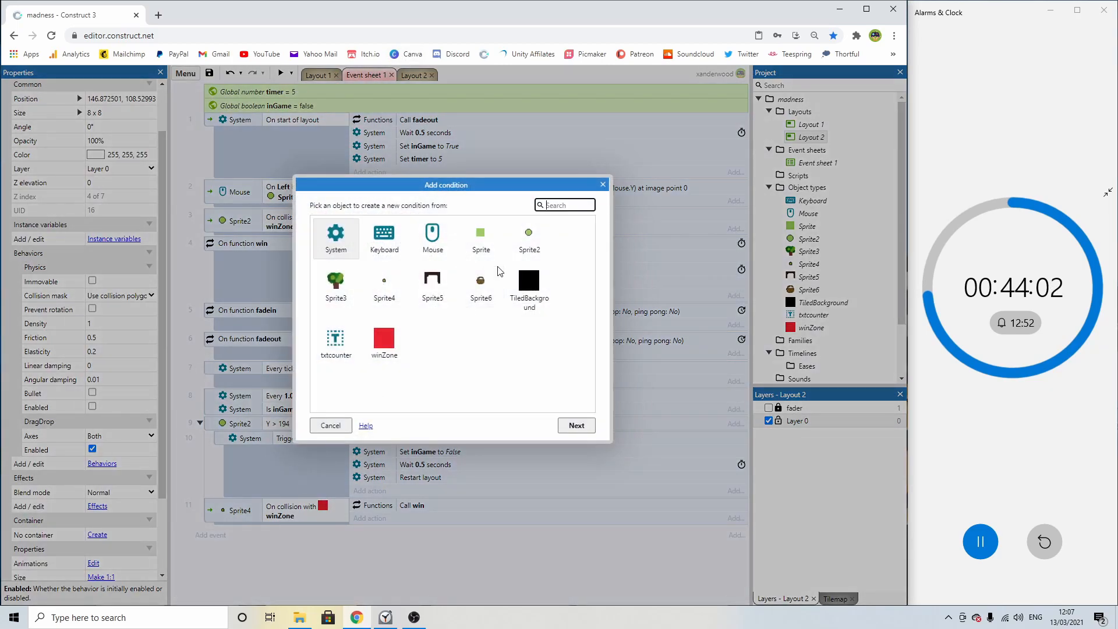
double_click(384, 282)
scroll(500, 292, "down", 5)
scroll(502, 295, "up", 2)
double_click(362, 282)
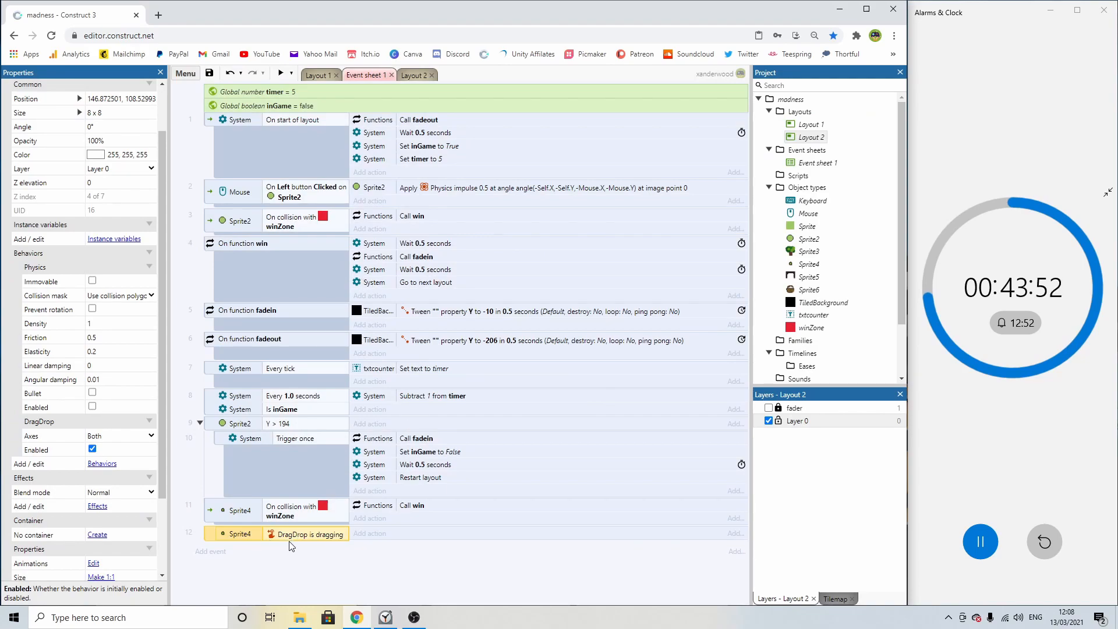
Change the new Sprite4 event's condition to On drag start, and replace that with the DragDrop condition On drop.
double_click(297, 536)
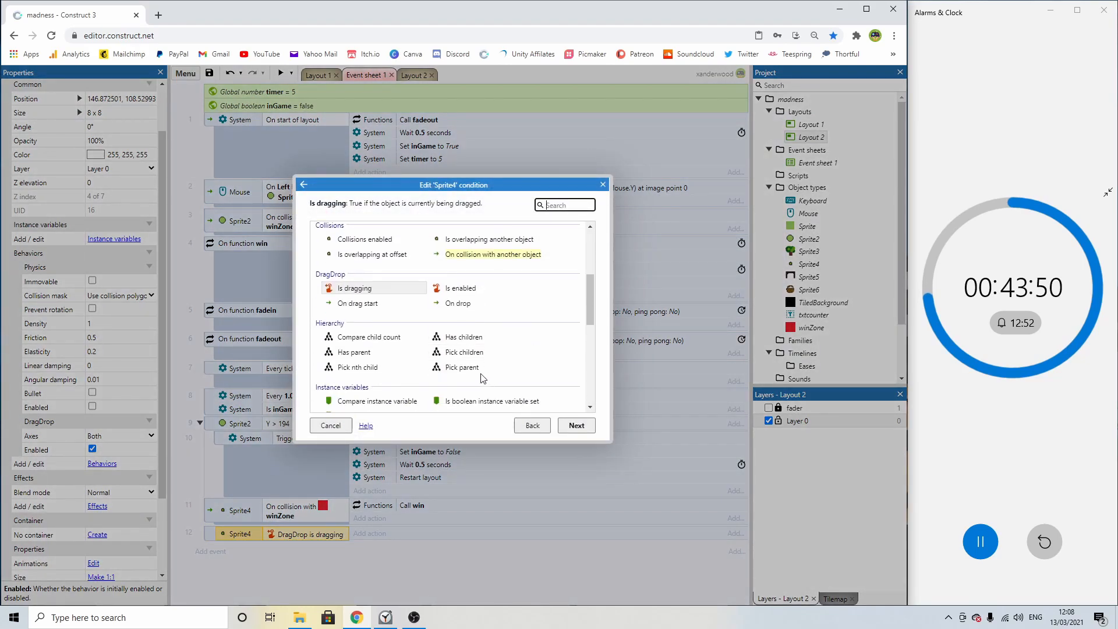
scroll(452, 333, "down", 1)
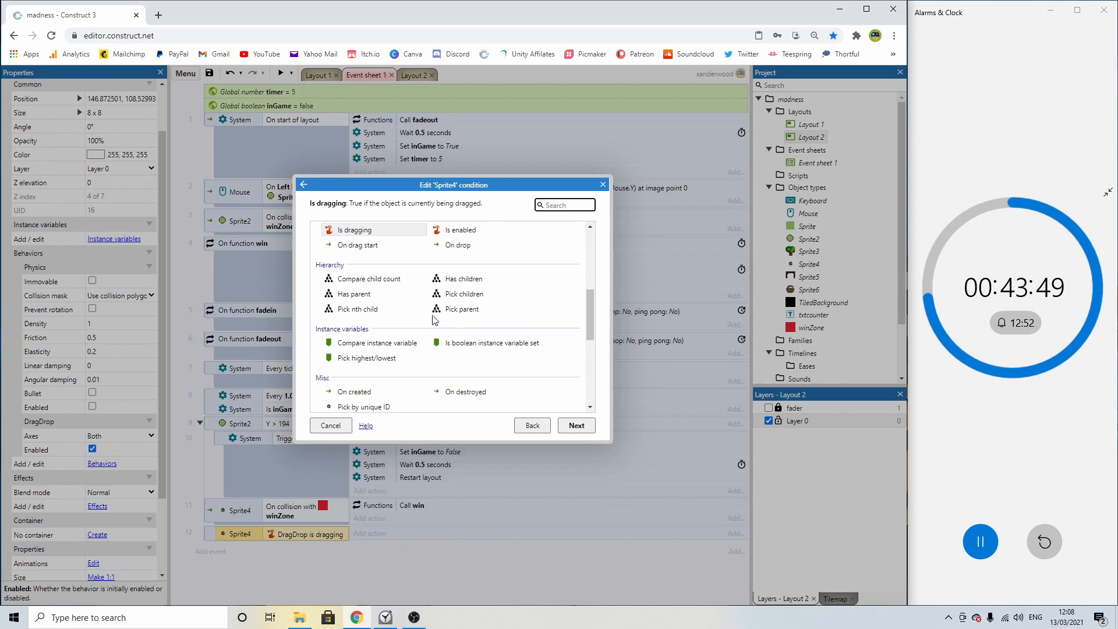
double_click(371, 247)
left_click(370, 534)
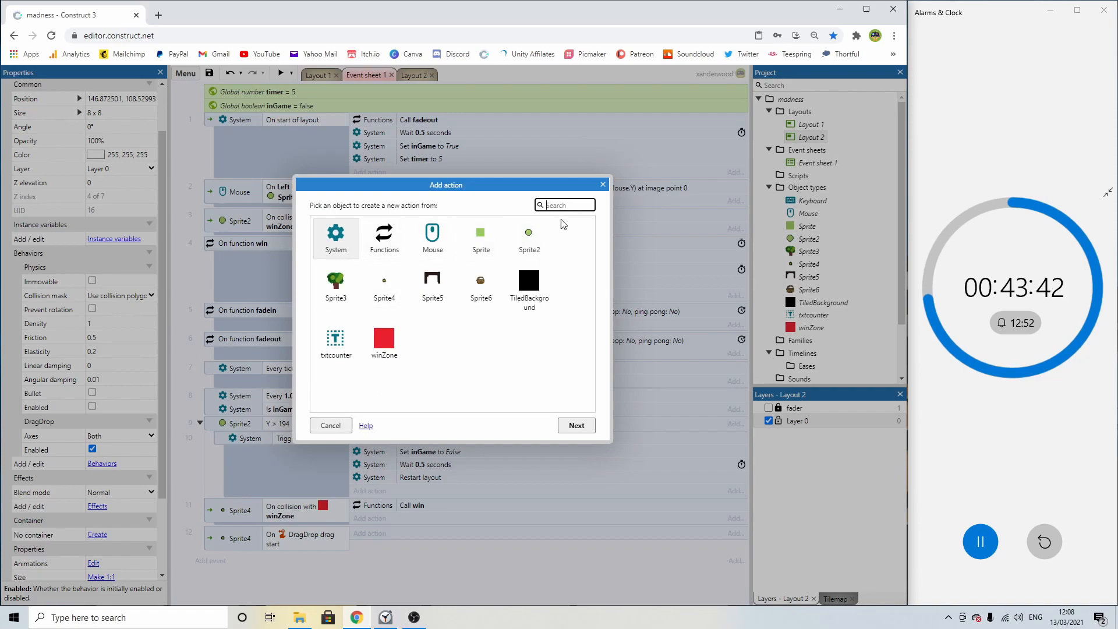
left_click(604, 184)
double_click(310, 540)
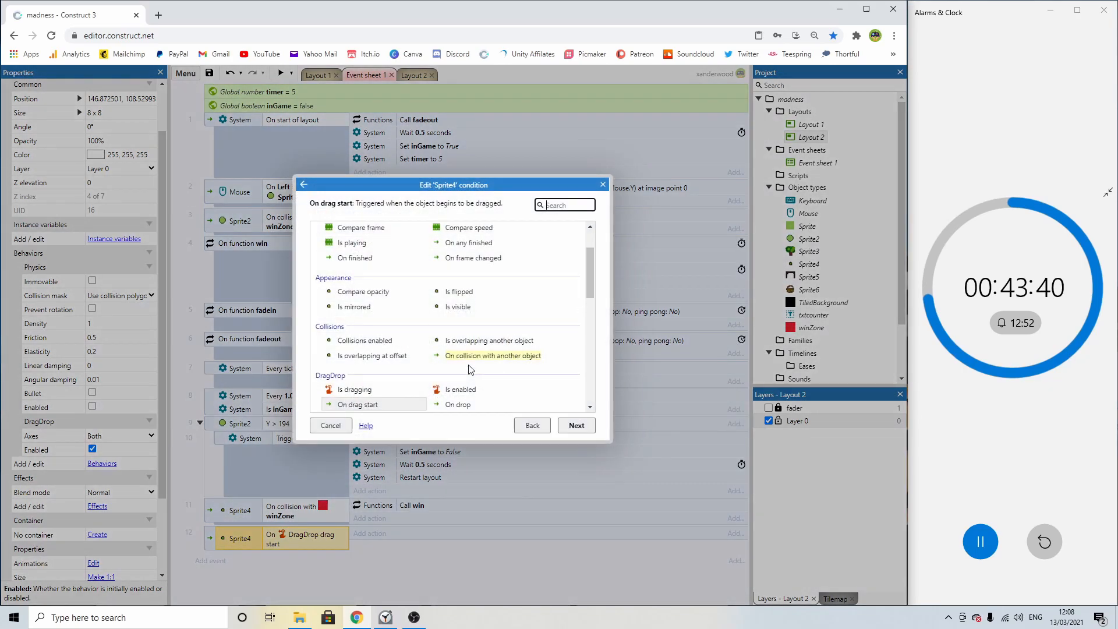
double_click(459, 404)
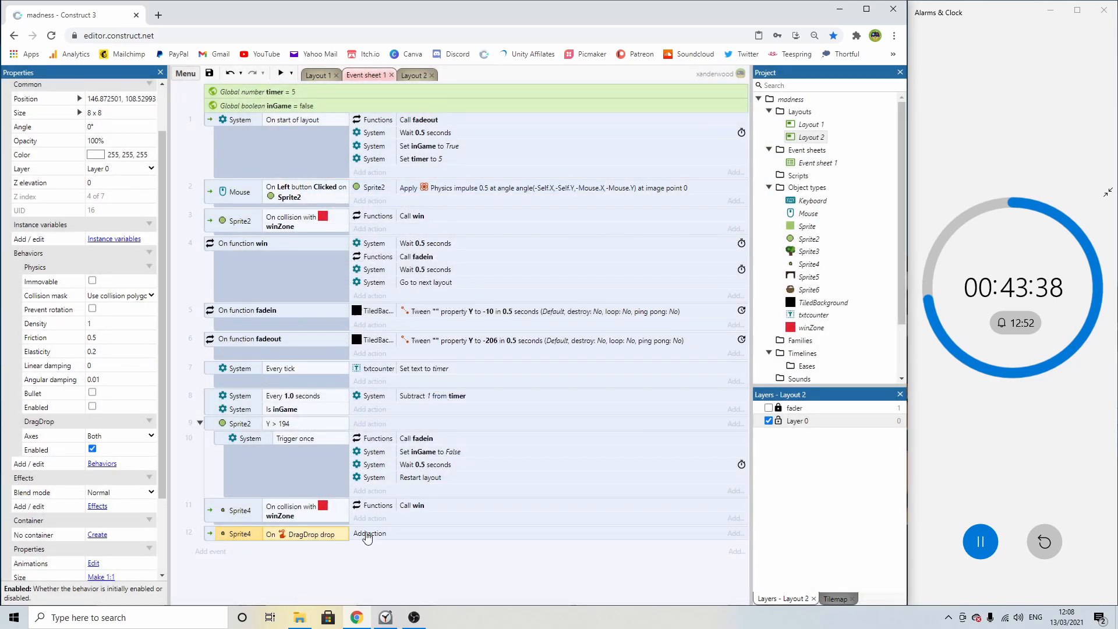
Add a Sprite4 action to the On drop event that sets its Physics behavior to enabled.
left_click(368, 534)
double_click(384, 285)
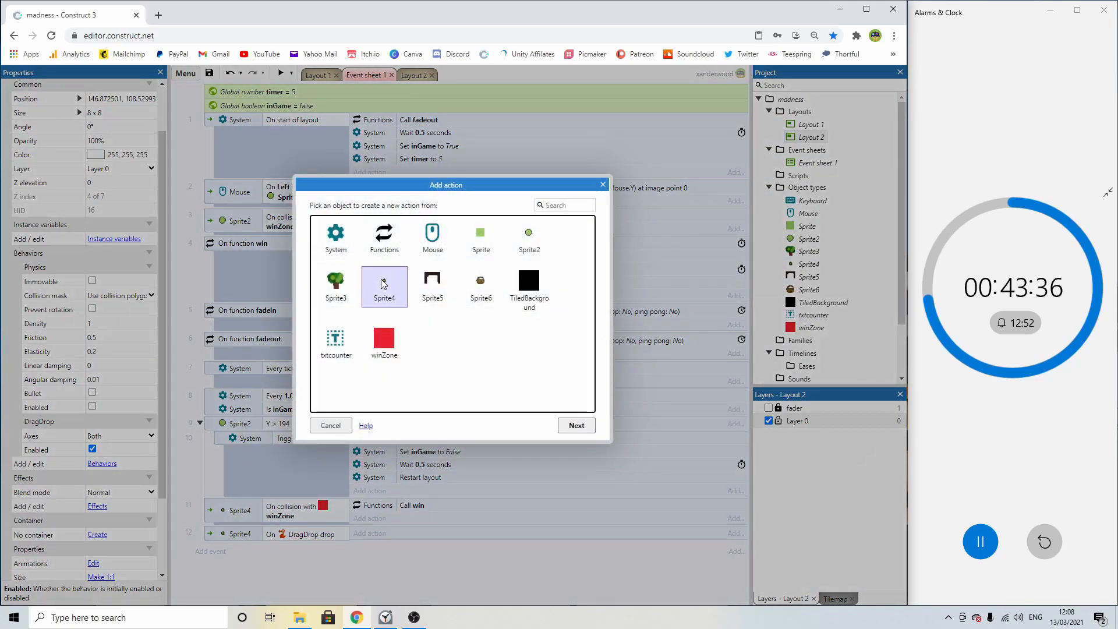
scroll(411, 349, "down", 5)
scroll(412, 349, "up", 5)
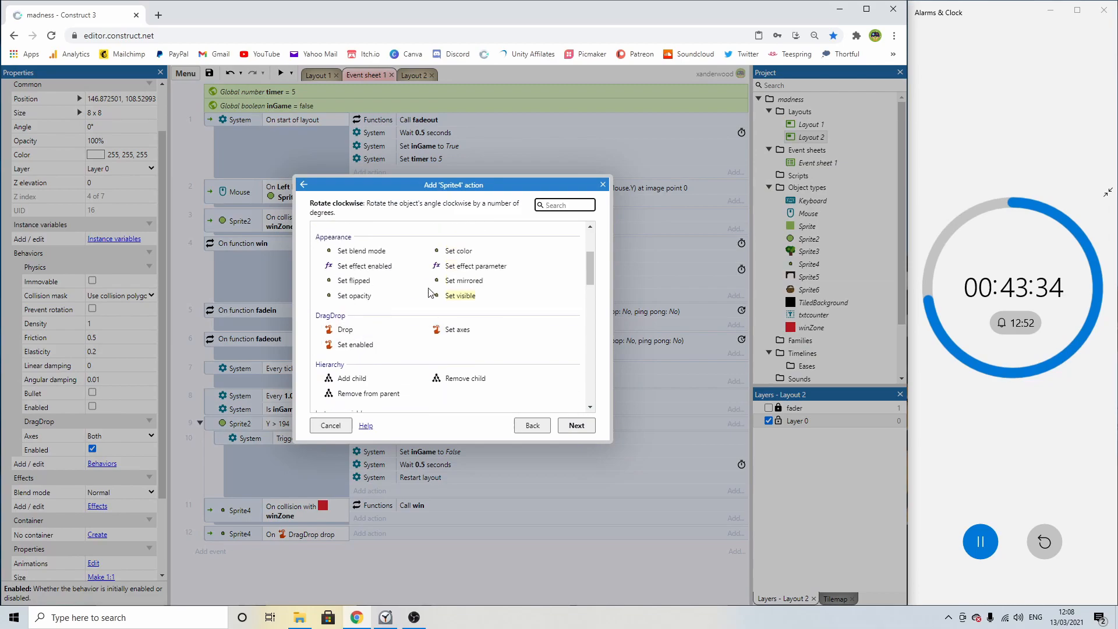
scroll(430, 301, "down", 8)
scroll(429, 301, "down", 6)
scroll(425, 304, "up", 3)
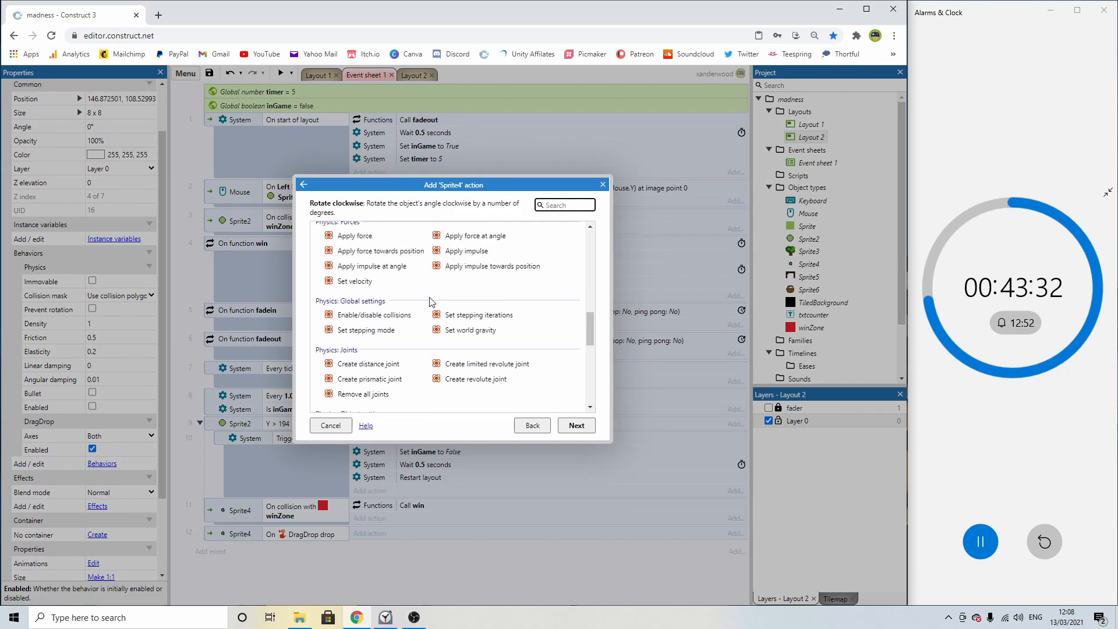
scroll(421, 307, "down", 2)
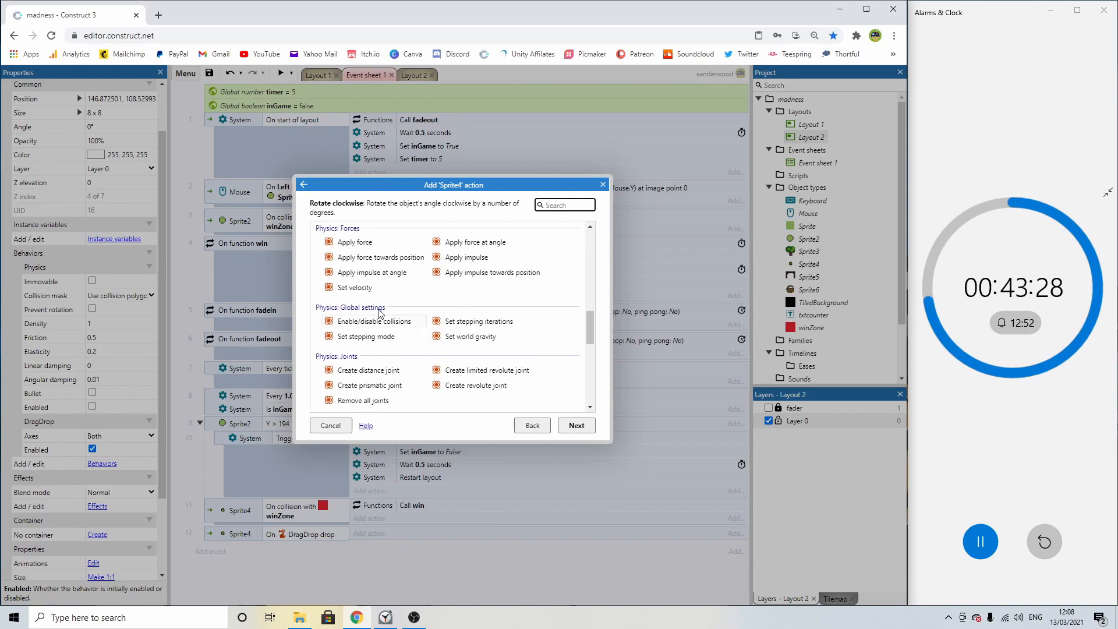
scroll(504, 300, "down", 2)
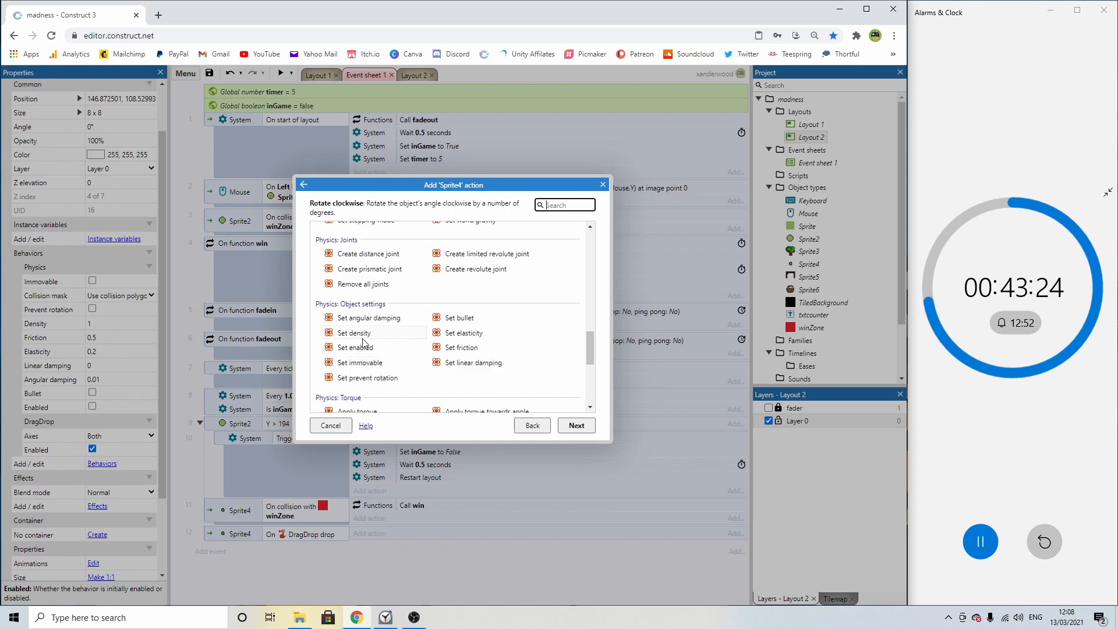
double_click(358, 348)
left_click(550, 253)
left_click(492, 274)
left_click(668, 348)
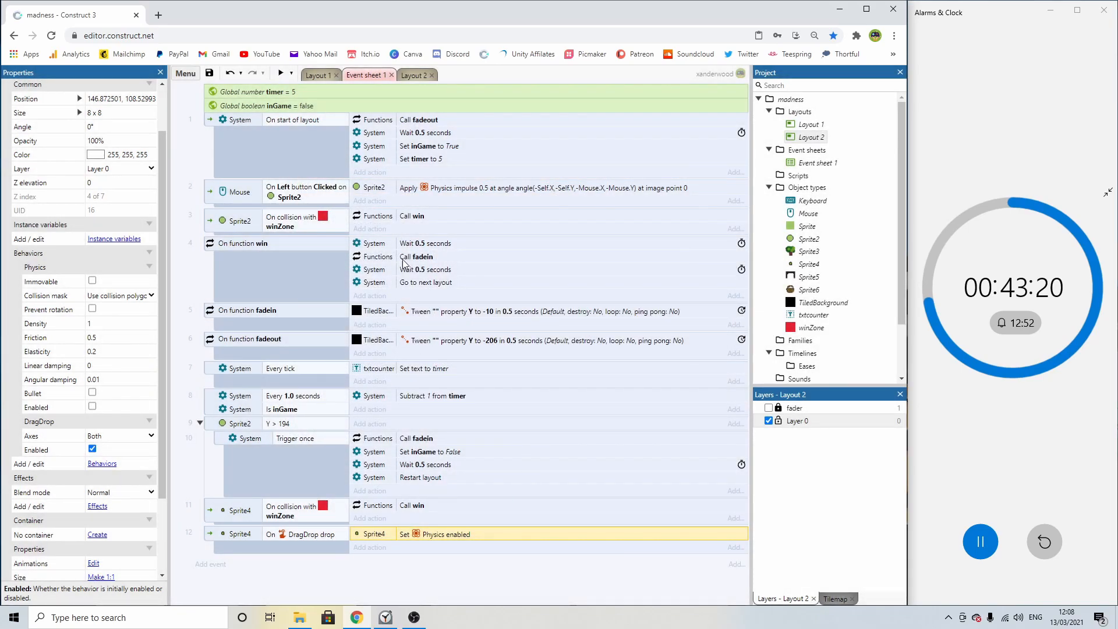
Preview Layout 2, test moving the fruit from the tree towards the basket, and close the preview.
left_click(406, 76)
left_click(280, 72)
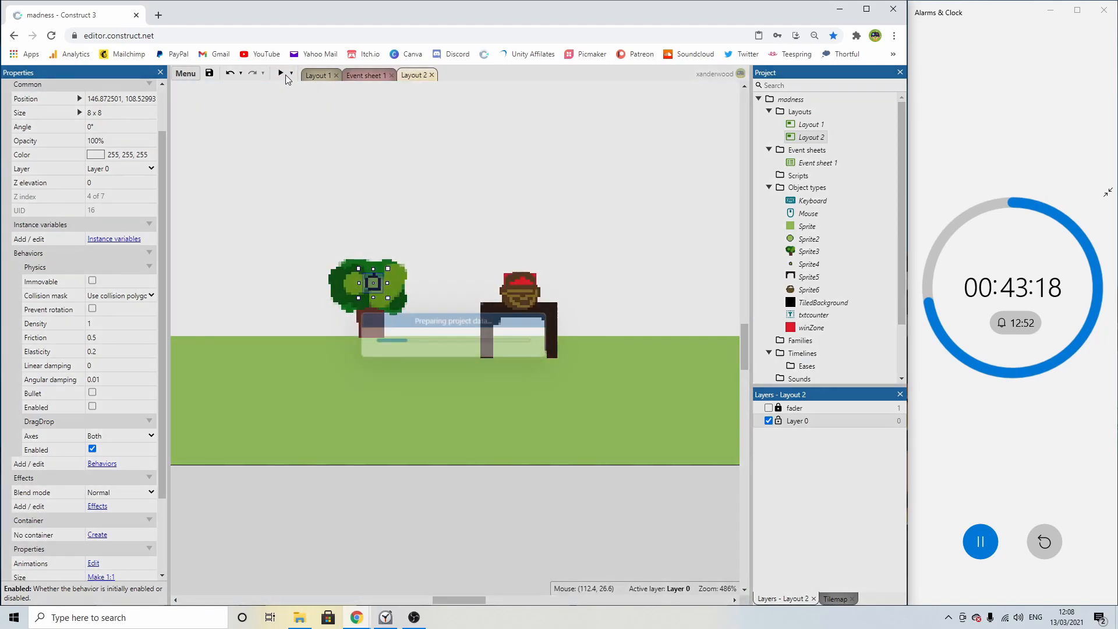
left_click_drag(444, 363, 516, 329)
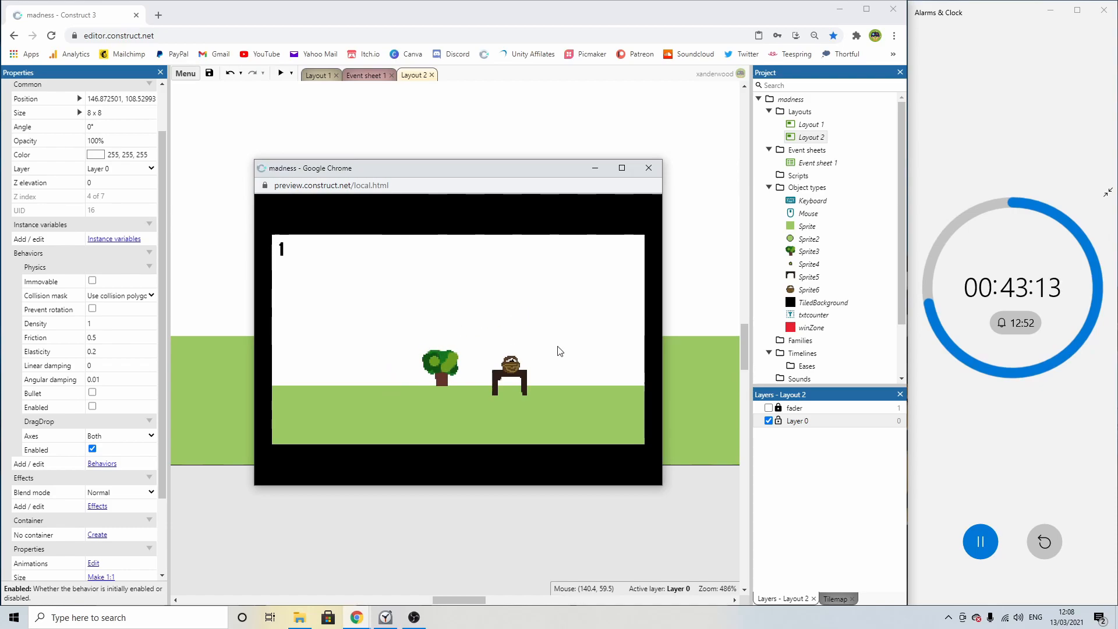
left_click(649, 168)
Add an event to Event sheet 1 for Sprite4 colliding with the green ground object Sprite.
left_click(438, 383)
scroll(431, 364, "down", 3)
scroll(431, 364, "up", 3)
left_click(401, 393)
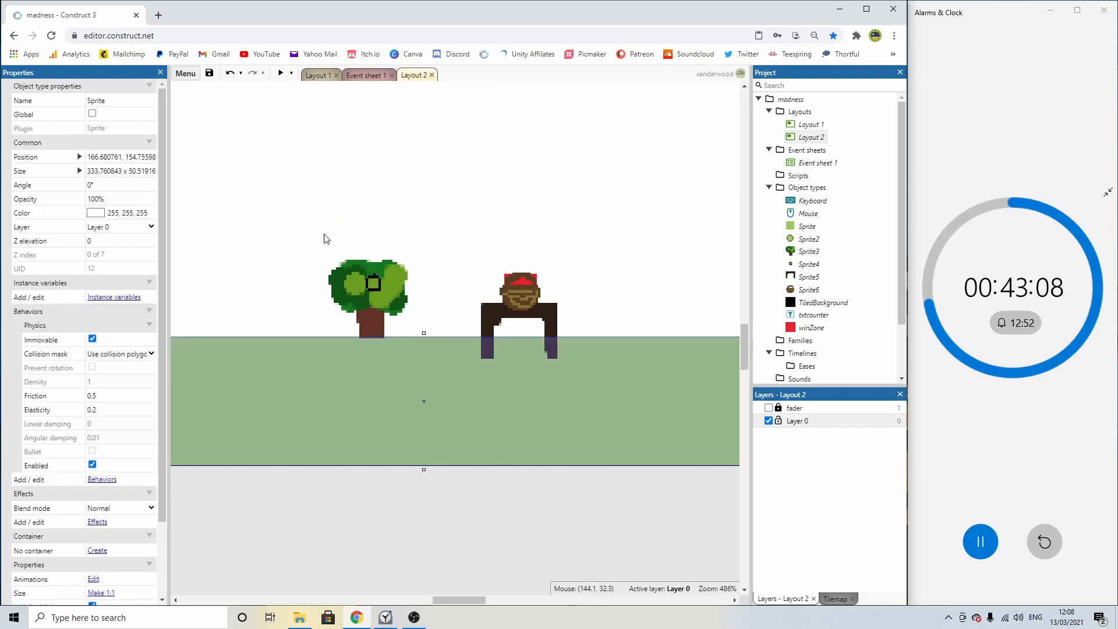
left_click(367, 76)
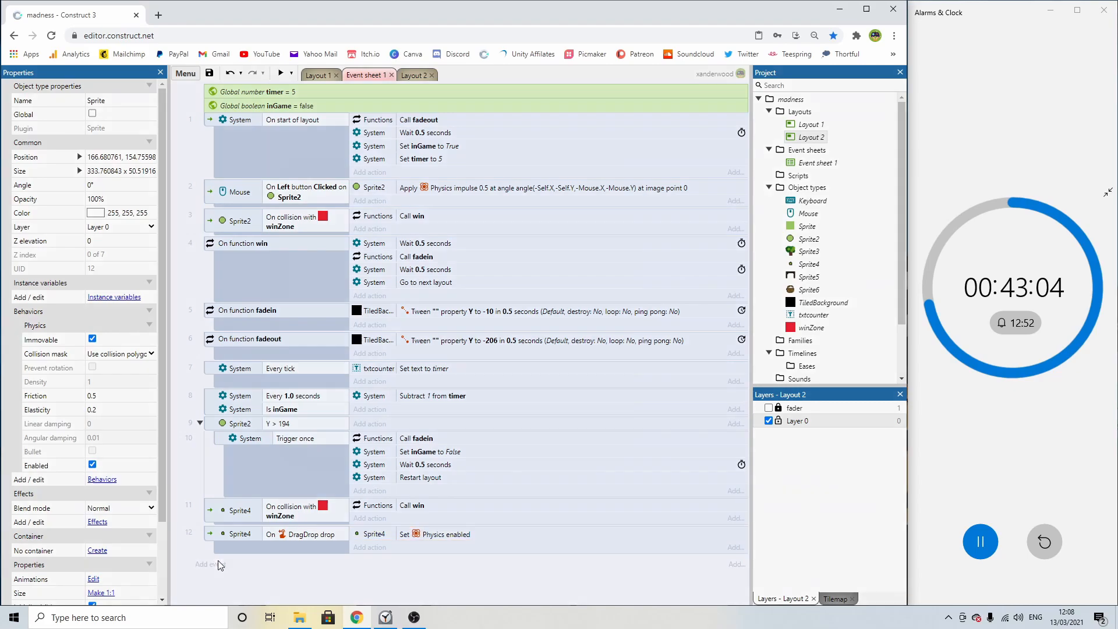
left_click(211, 564)
double_click(386, 290)
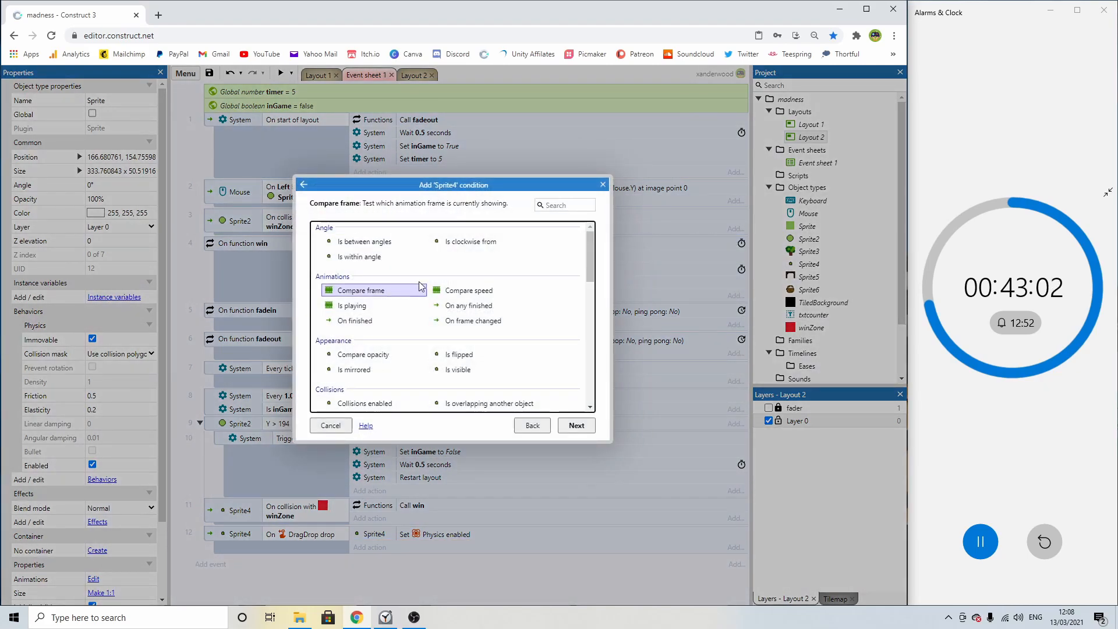
scroll(396, 287, "down", 4)
double_click(490, 303)
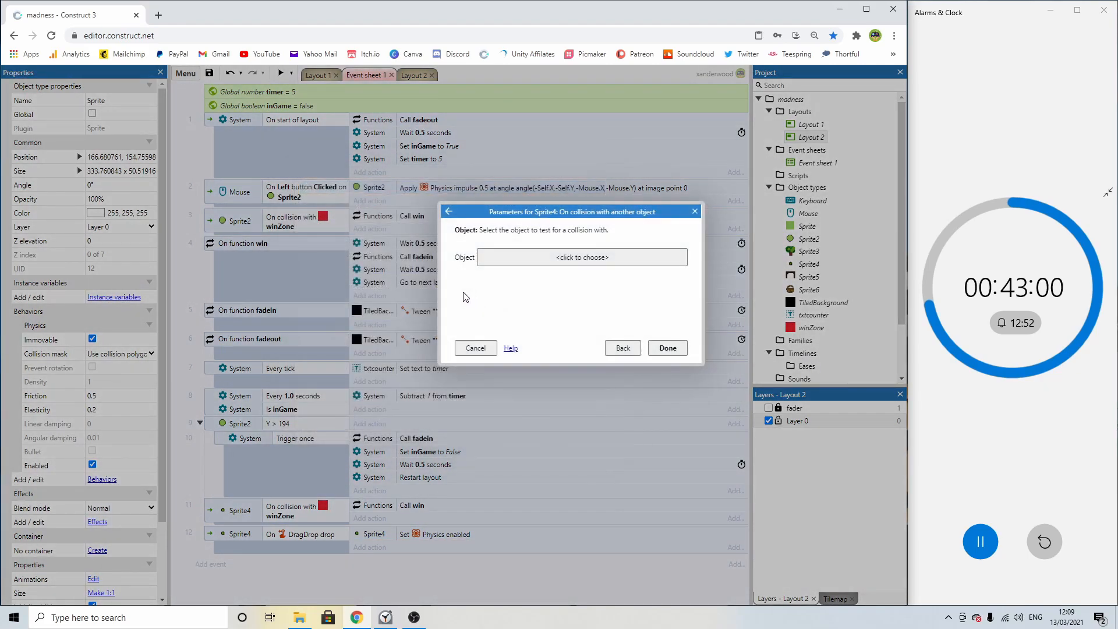
double_click(418, 291)
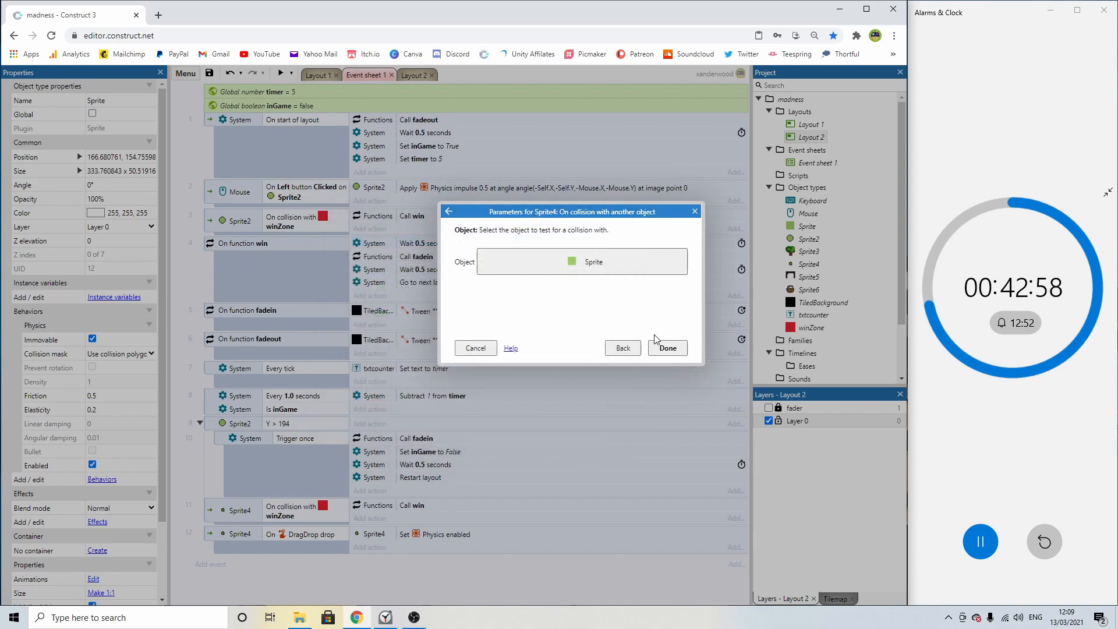
left_click(669, 348)
Add a call to the fadein function to the event for Sprite4 colliding with Sprite.
left_click(361, 539)
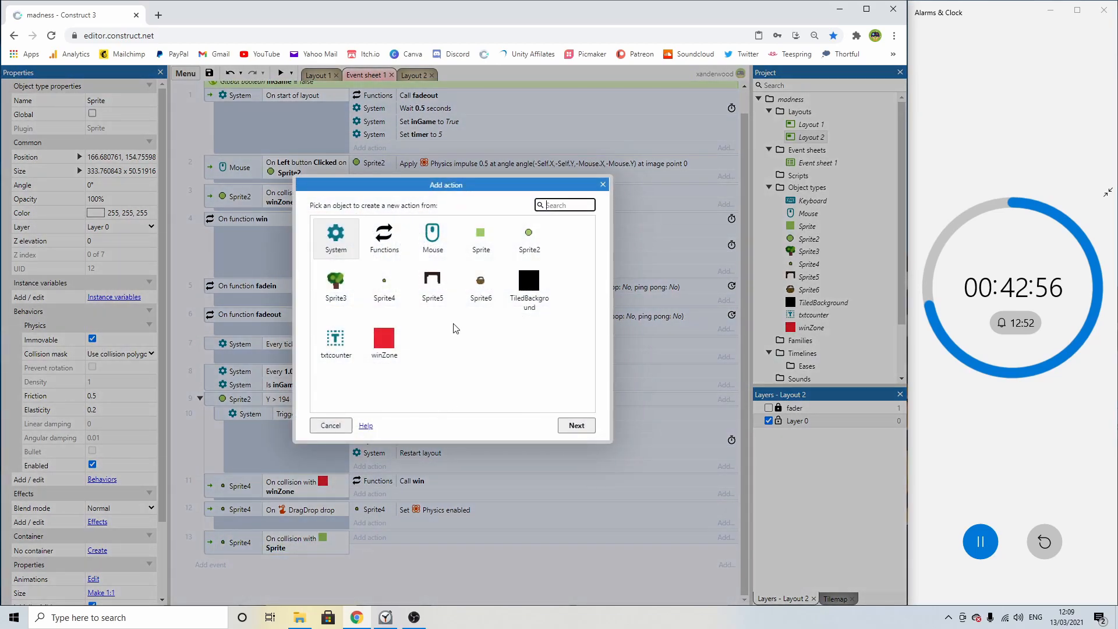
double_click(385, 241)
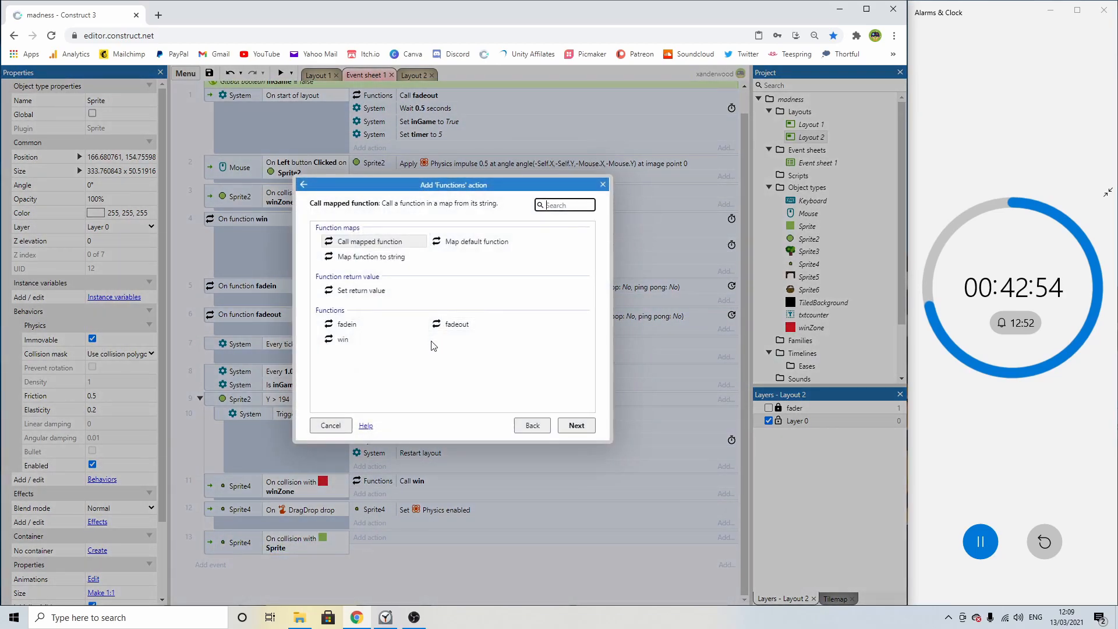
double_click(352, 325)
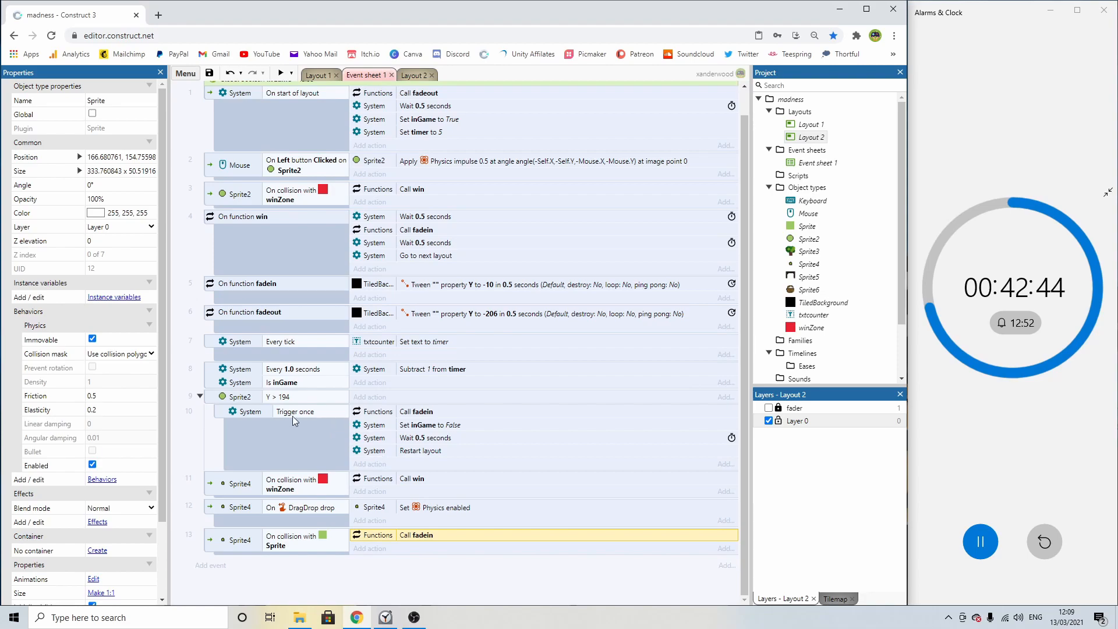
Create a function named lose and move all four actions of the Trigger once event into it.
left_click(417, 415)
left_click(419, 453, "shift")
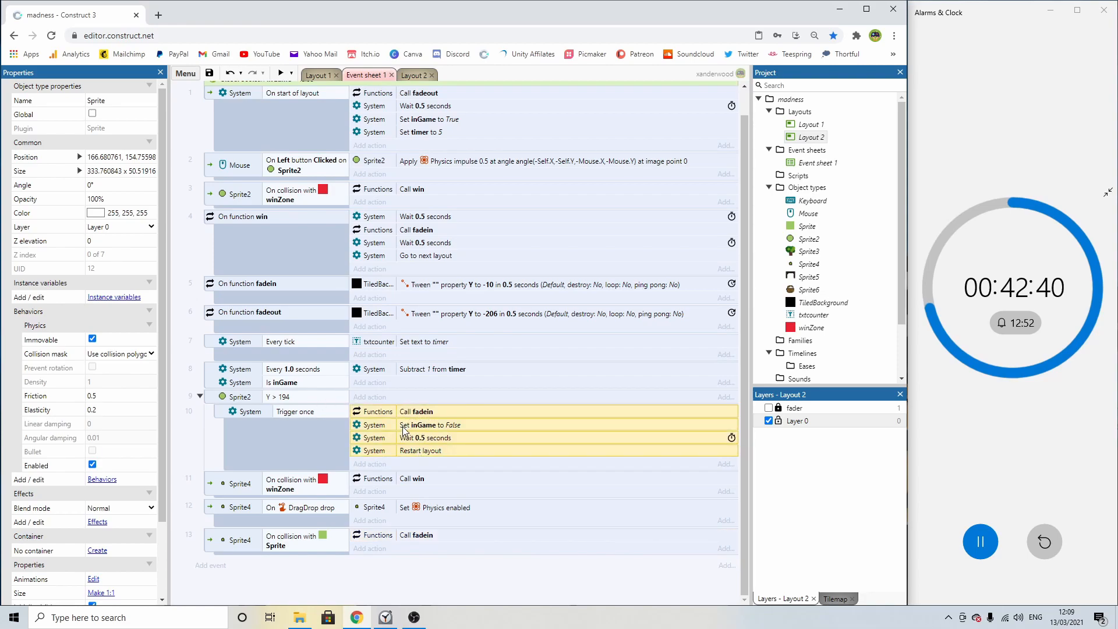
right_click(236, 577)
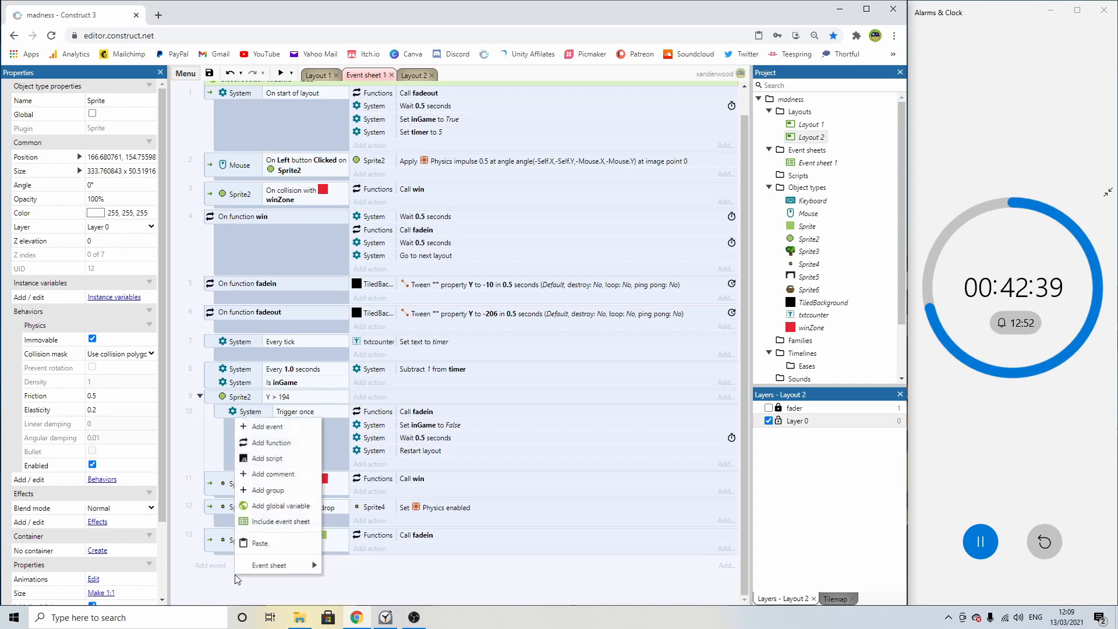
left_click(281, 443)
type("loe")
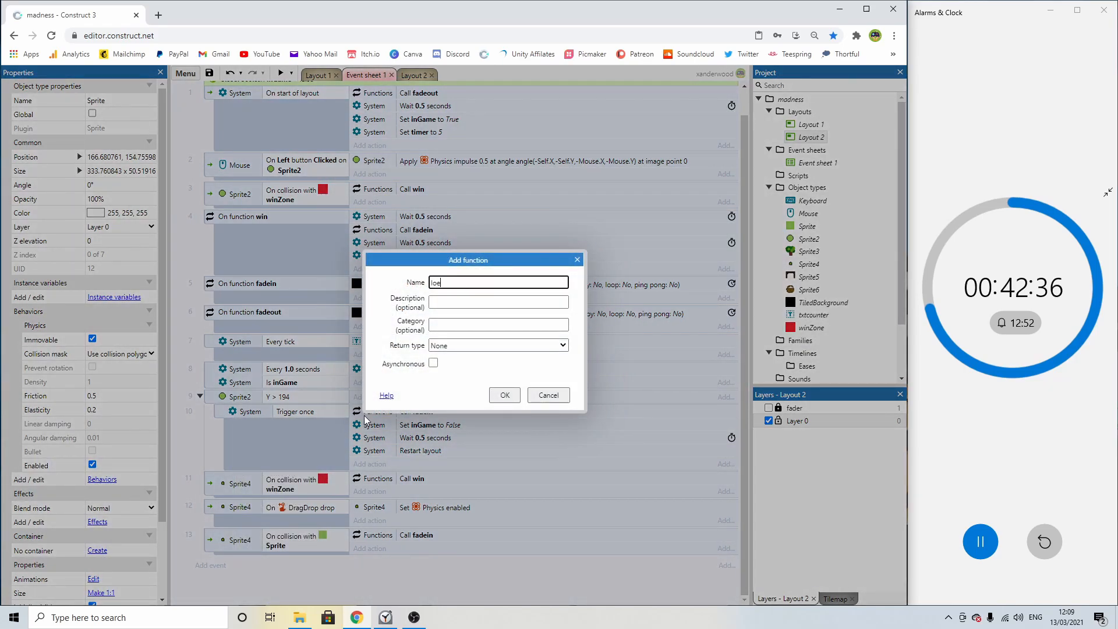
type("se")
key("Return")
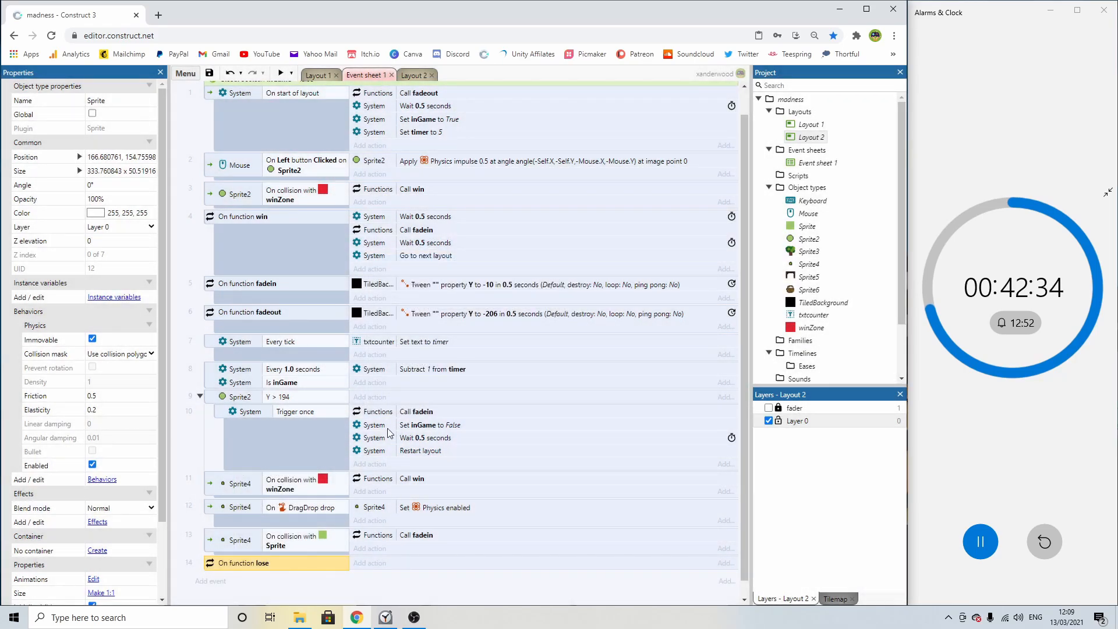
left_click(420, 451, "shift")
left_click_drag(419, 452, 406, 562)
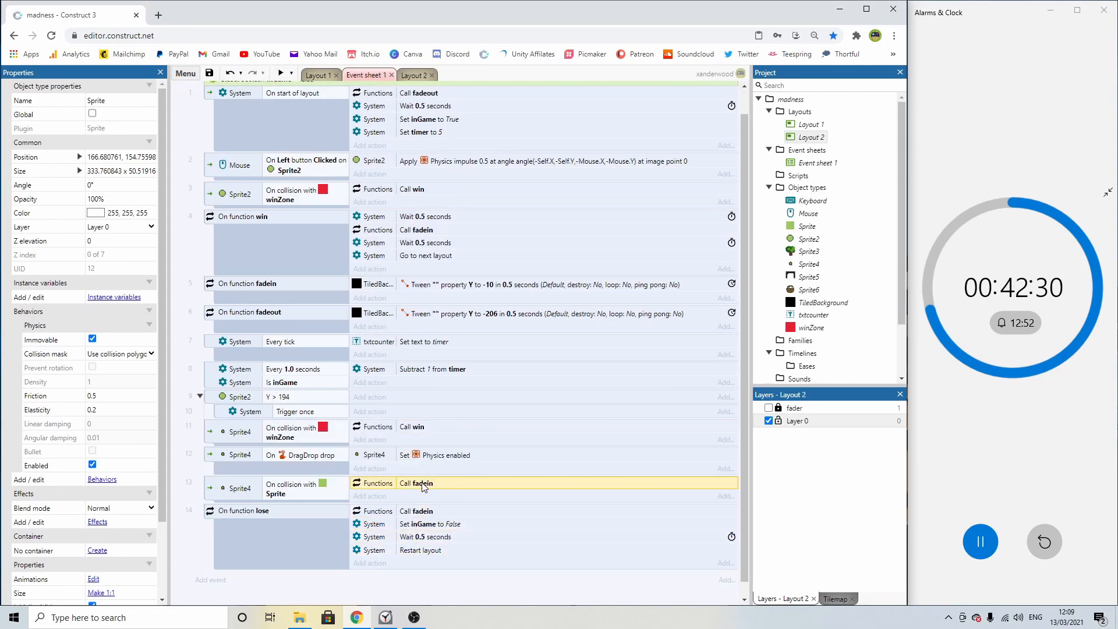
Call lose in the Trigger once event, and copy that action to the Sprite4 collision with Sprite event in place of its fadein call.
left_click(423, 495)
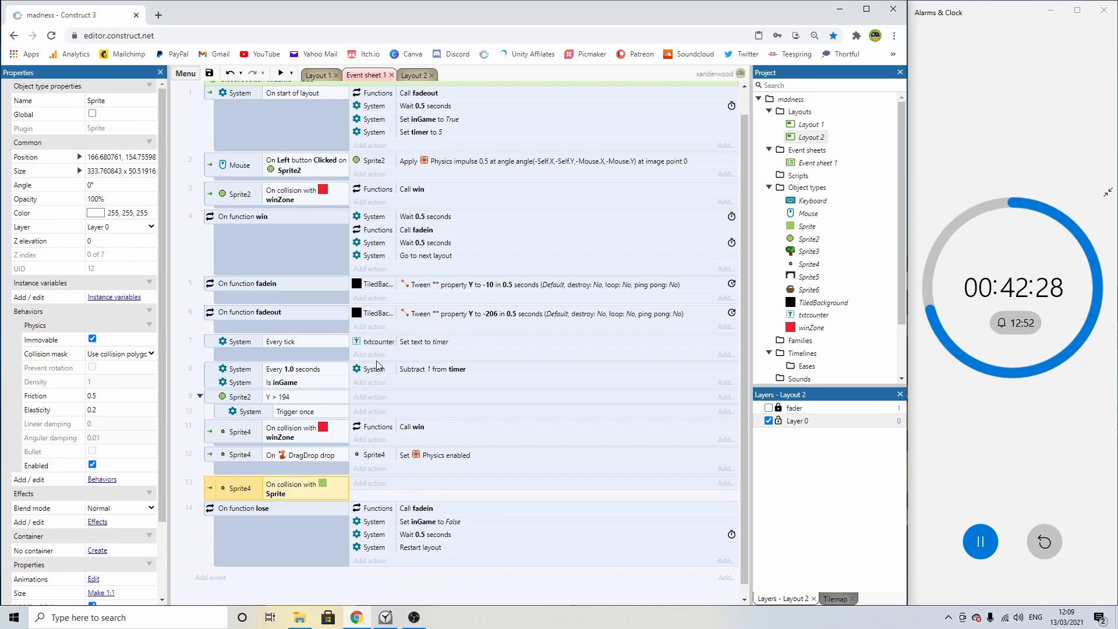
left_click(363, 403)
double_click(385, 239)
double_click(345, 339)
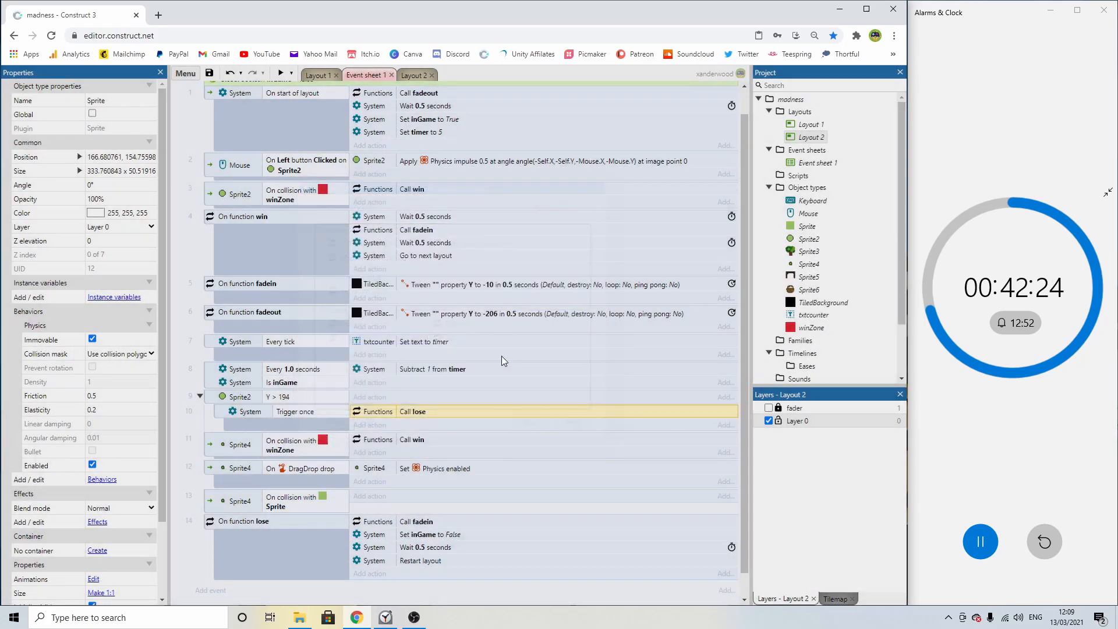
left_click_drag(404, 417, 412, 498, "ctrl")
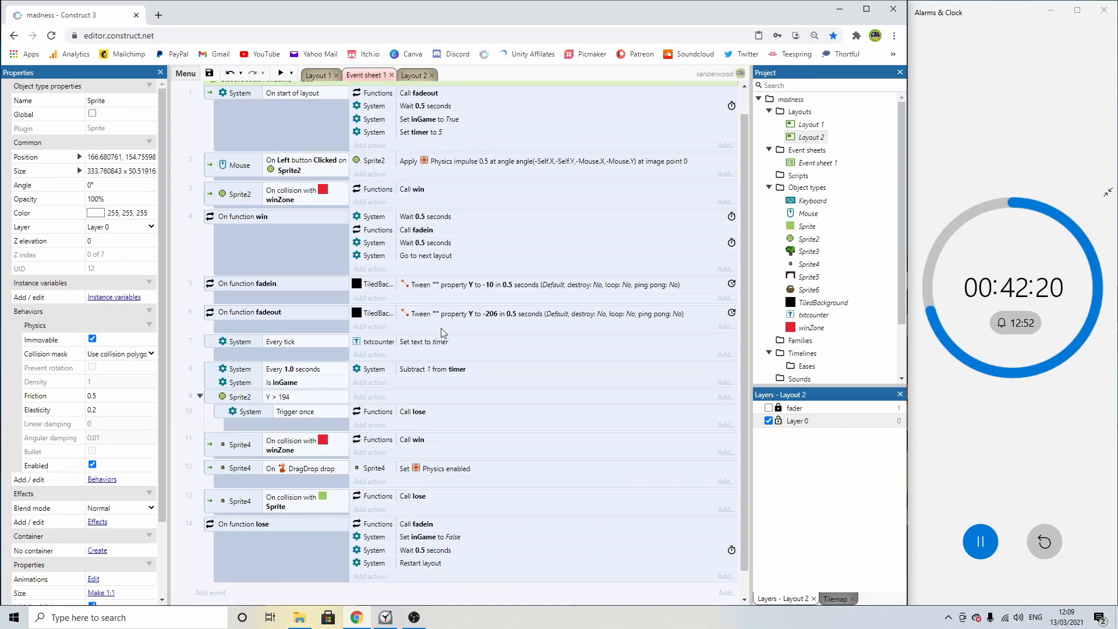
Duplicate Layout 2 as Layout 3 and open the new layout for editing.
right_click(807, 139)
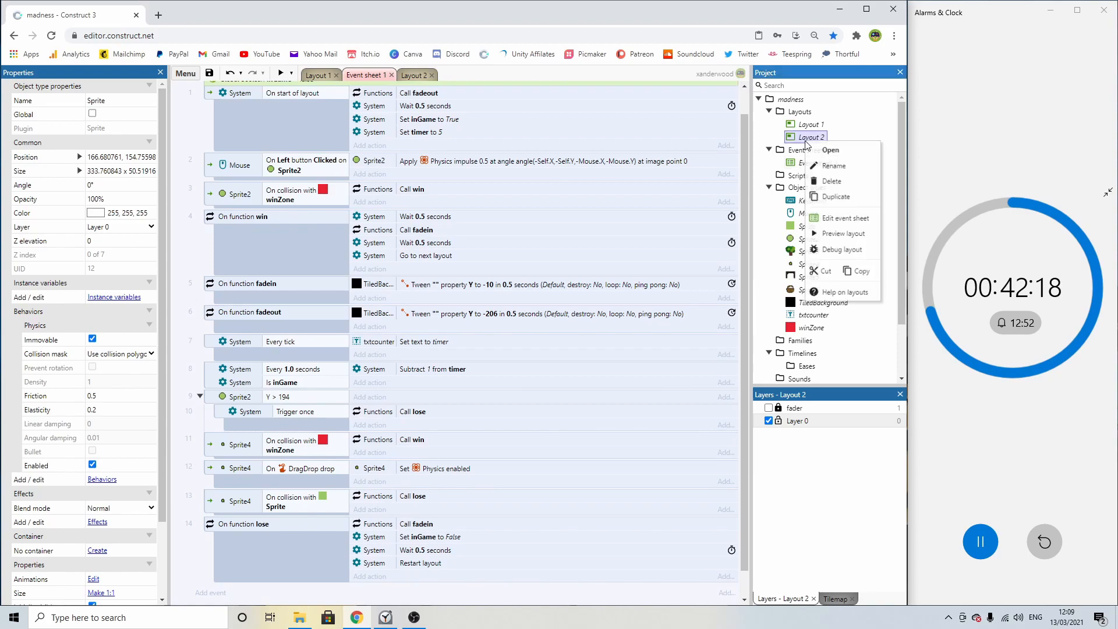
left_click(833, 197)
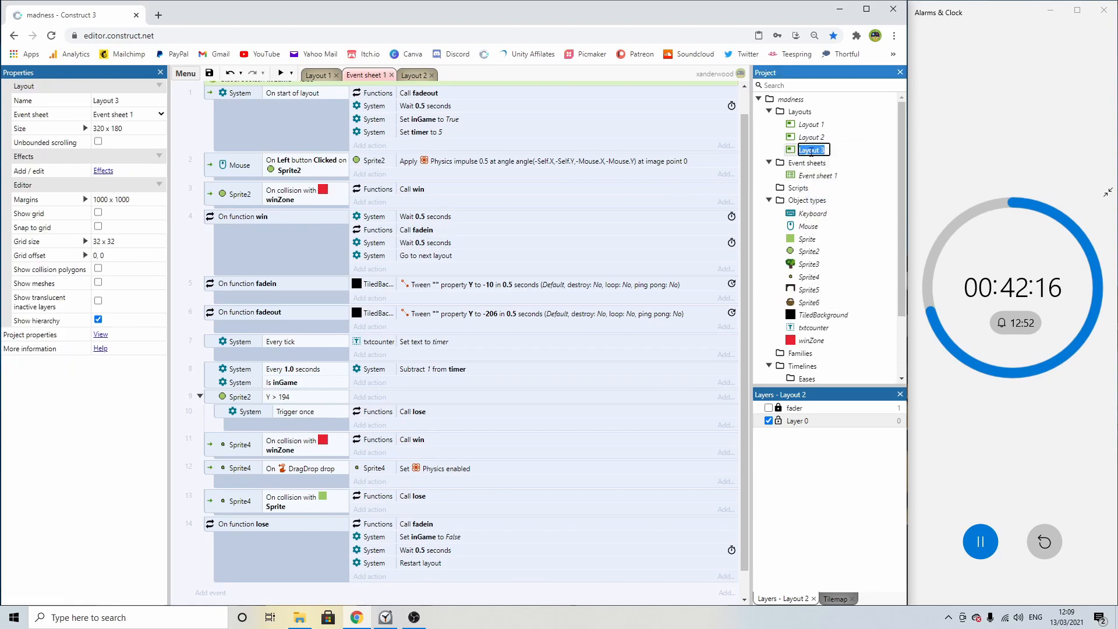
double_click(811, 150)
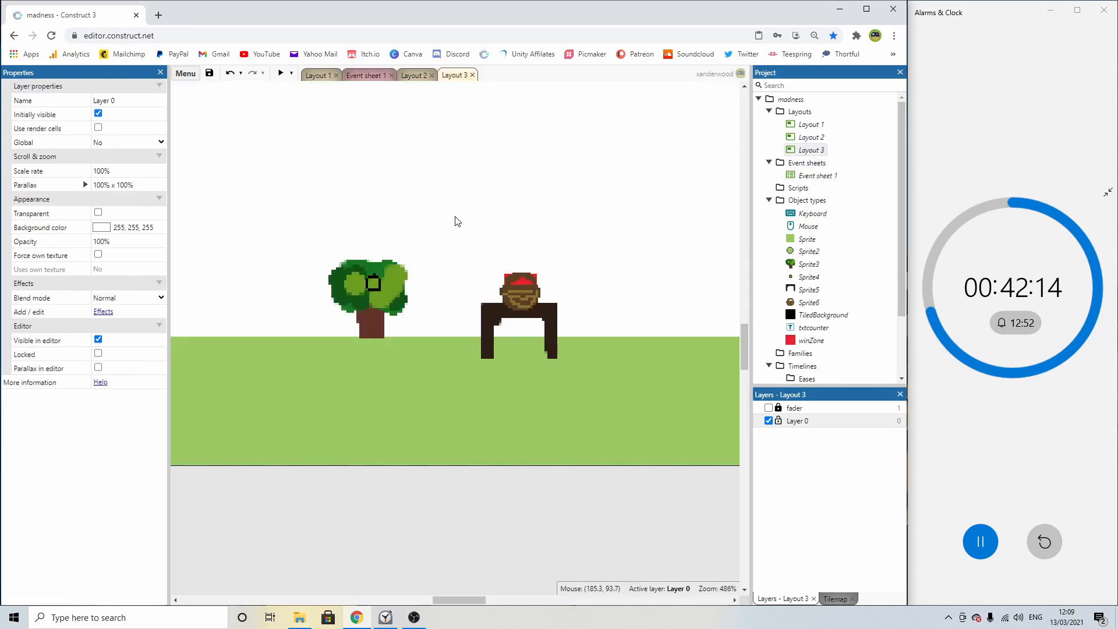
Delete the small fruit, the tree and the basket from Layout 3.
left_click(376, 286)
key("Delete")
left_click(400, 288)
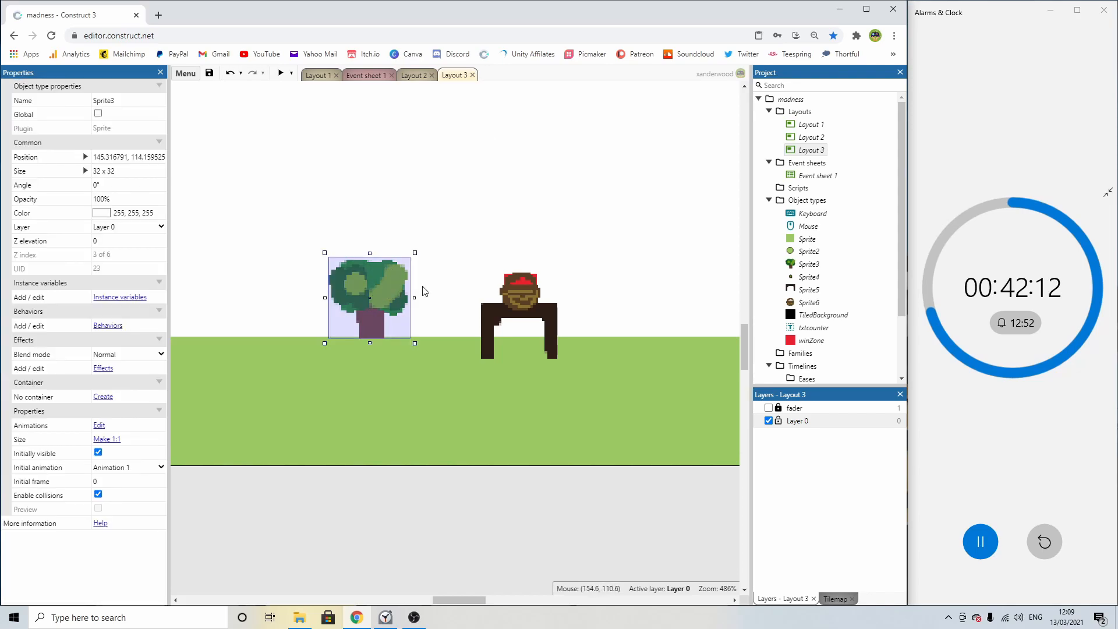
key("Delete")
left_click(526, 288)
key("Delete")
Move the red winZone below the layout's lower edge and delete the table.
left_click(526, 288)
double_click(525, 288)
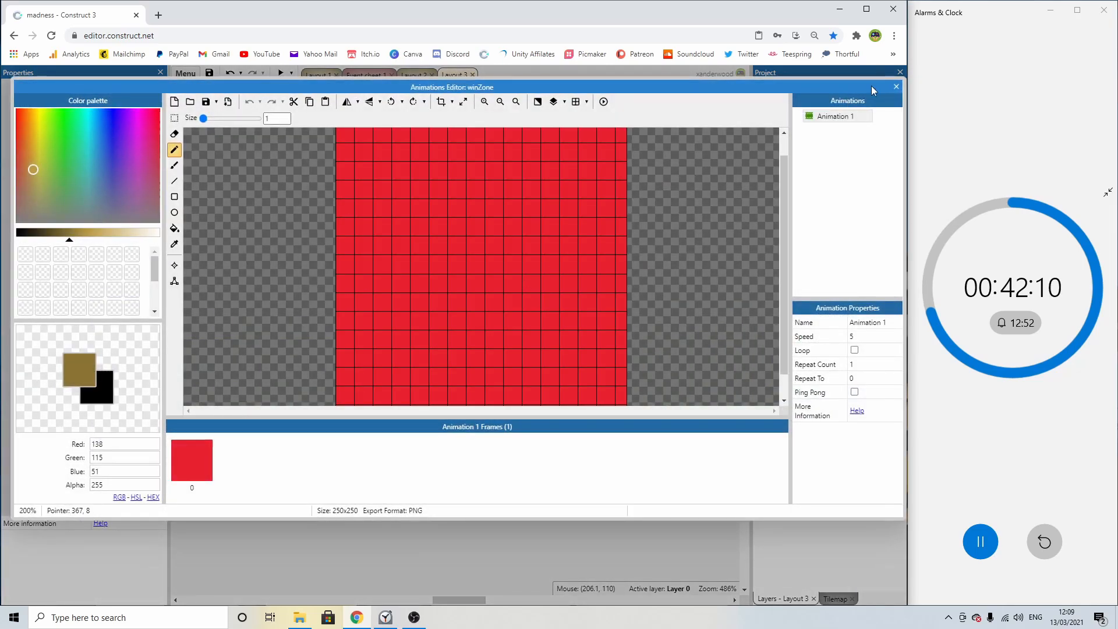
key("Escape")
left_click_drag(499, 290, 510, 527)
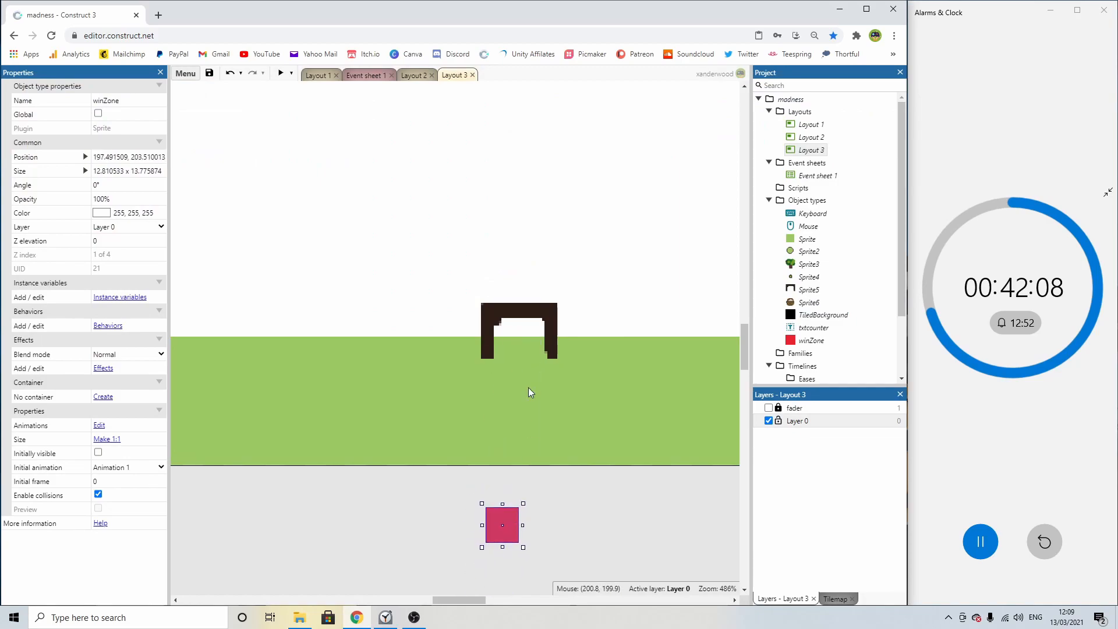
left_click(535, 324)
key("Delete")
Insert a new Sprite object in the open area above the ground in Layout 3.
scroll(466, 297, "down", 5, "ctrl")
scroll(432, 272, "up", 3, "ctrl")
double_click(455, 232)
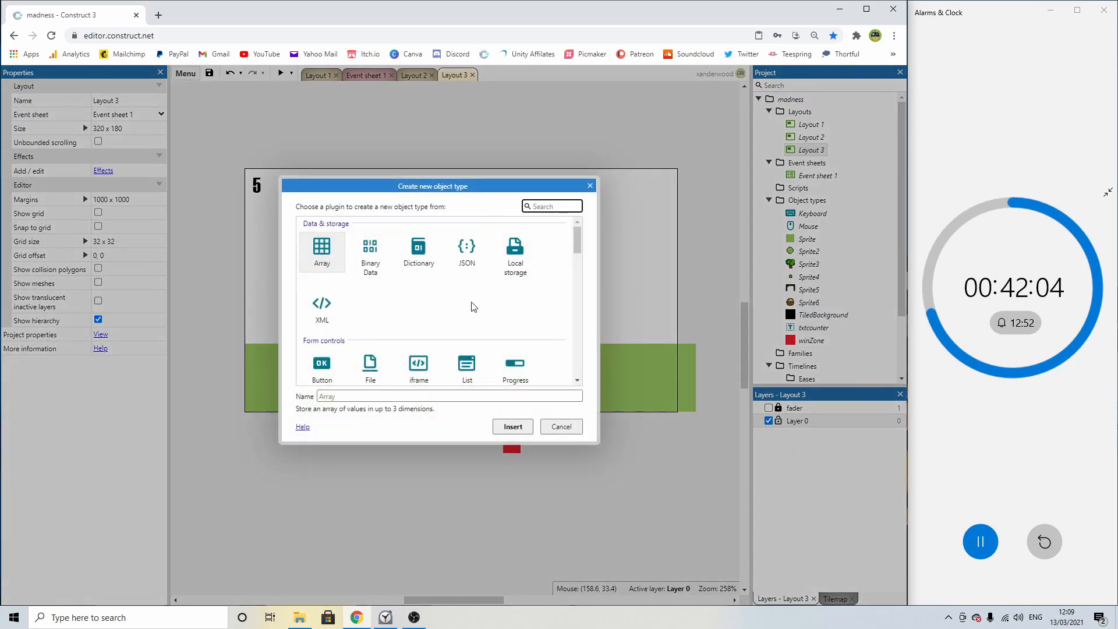
scroll(470, 328, "down", 3)
double_click(470, 328)
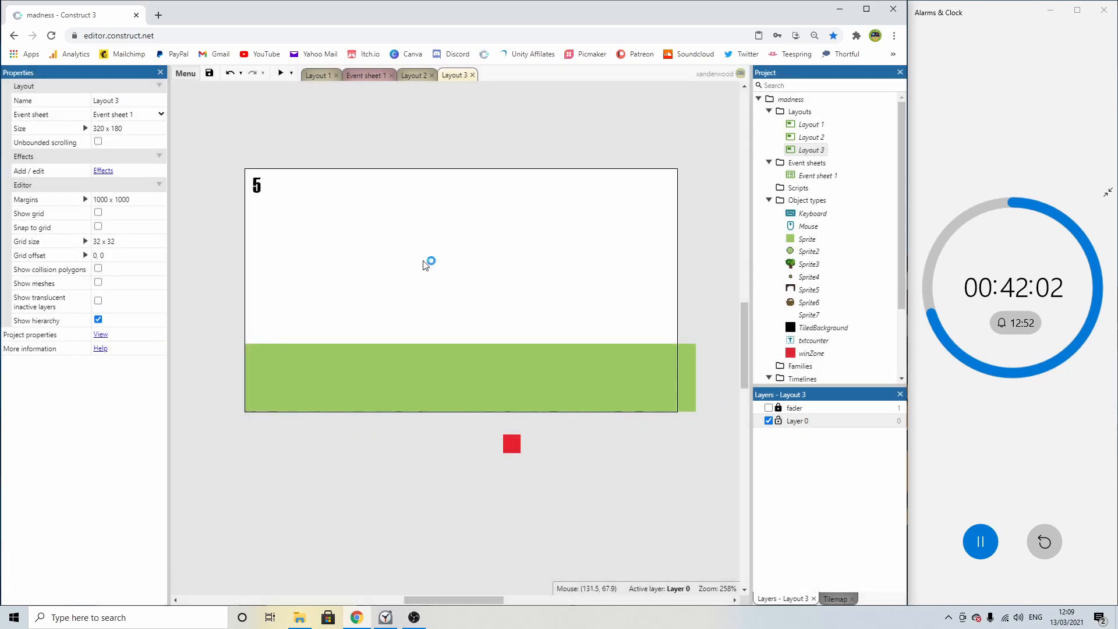
left_click(422, 260)
scroll(466, 211, "down", 2, "ctrl")
scroll(461, 192, "up", 4, "ctrl")
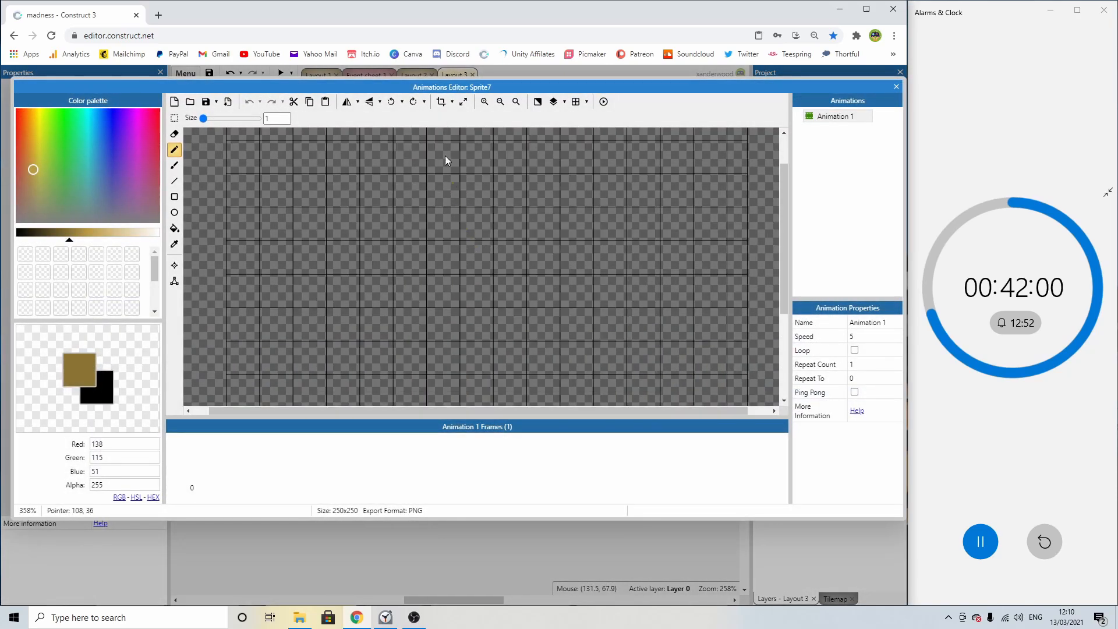
Resize the new sprite's image canvas to 64 x 64 pixels and set up the Brush with black.
left_click(463, 101)
key("BackSpace")
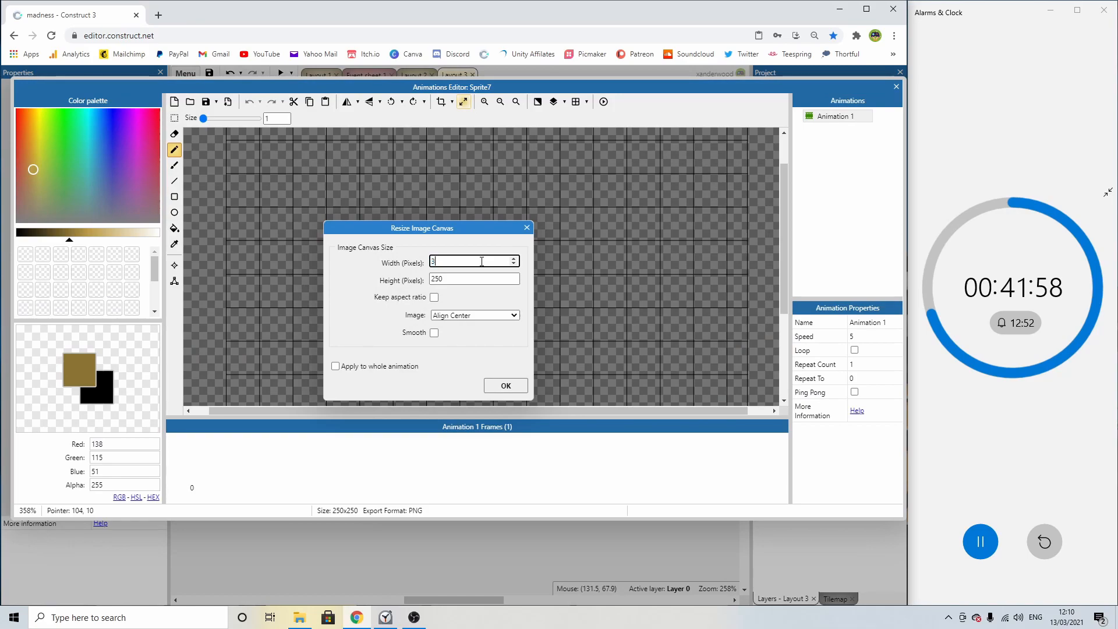
type("64")
key("Tab")
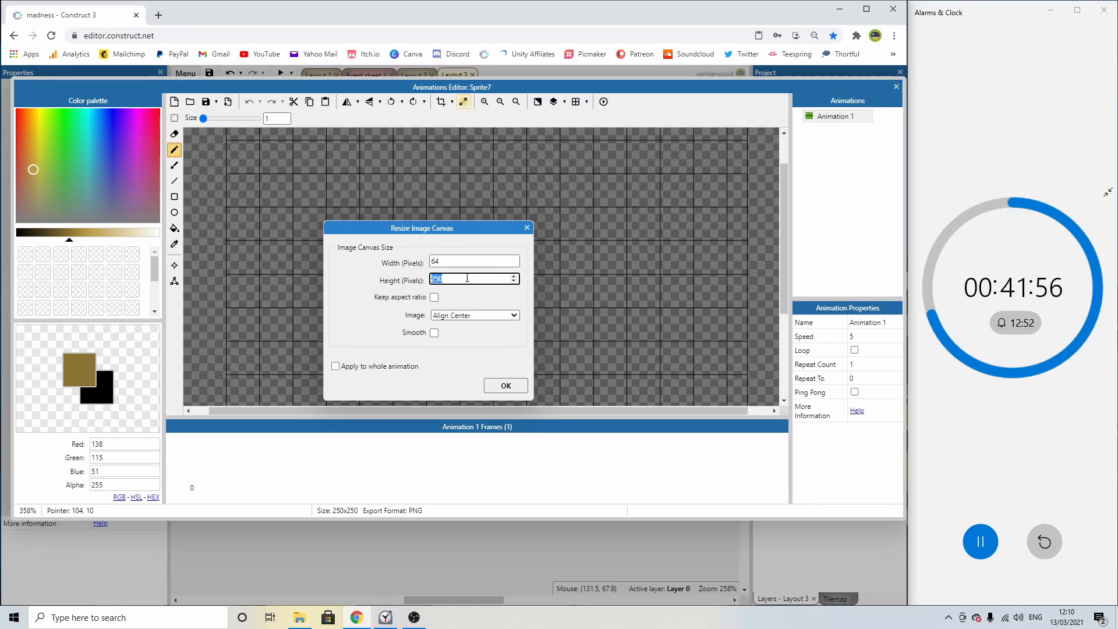
type("64")
key("Return")
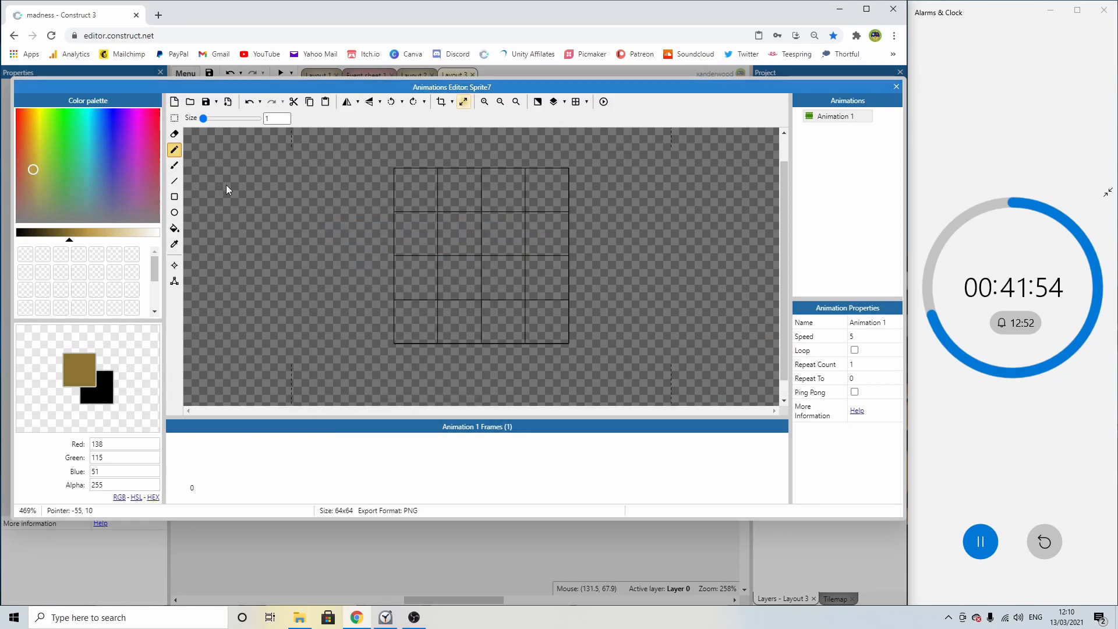
left_click_drag(70, 239, 3, 247)
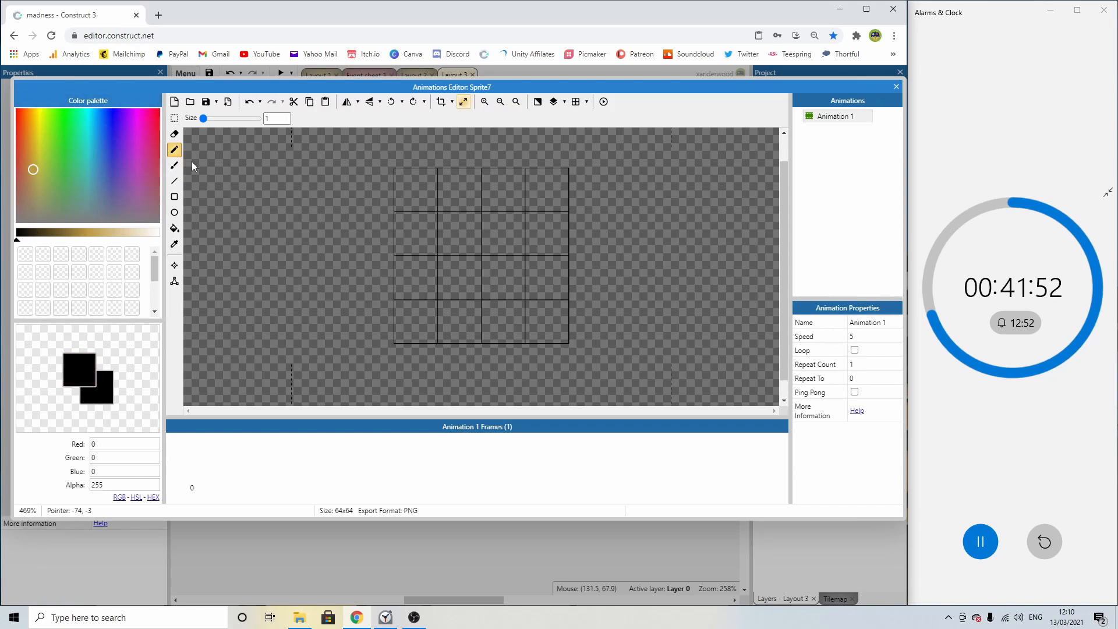
left_click(174, 165)
mouse_move(477, 224)
left_mouse_down()
mouse_move(449, 233)
mouse_move(487, 239)
left_mouse_up()
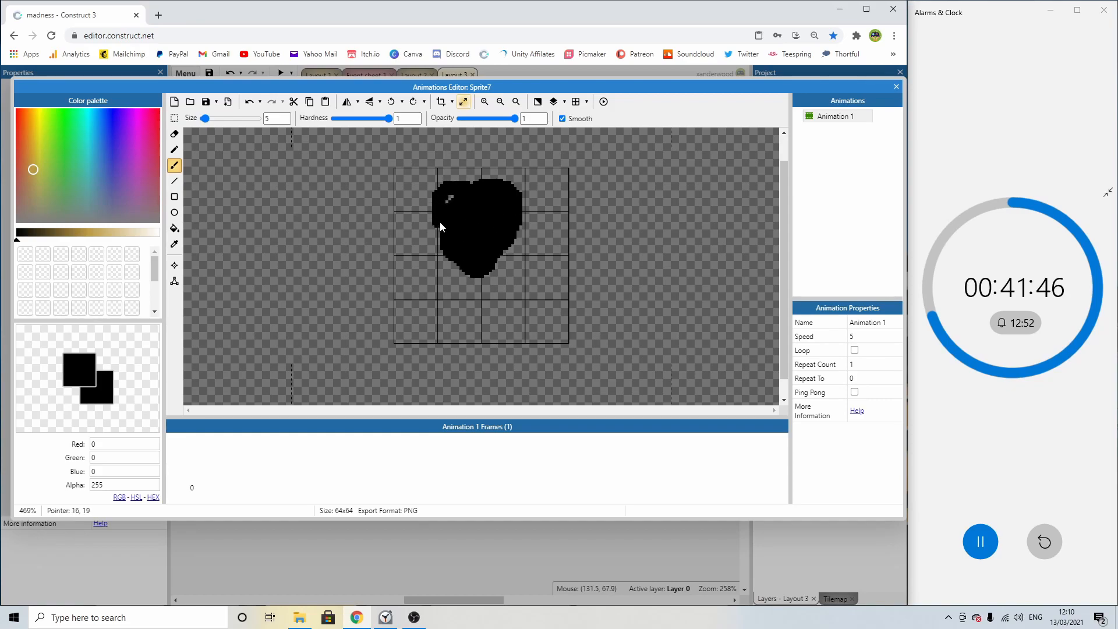
mouse_move(488, 269)
left_mouse_down()
mouse_move(445, 293)
mouse_move(437, 337)
left_mouse_up()
key("ctrl+z")
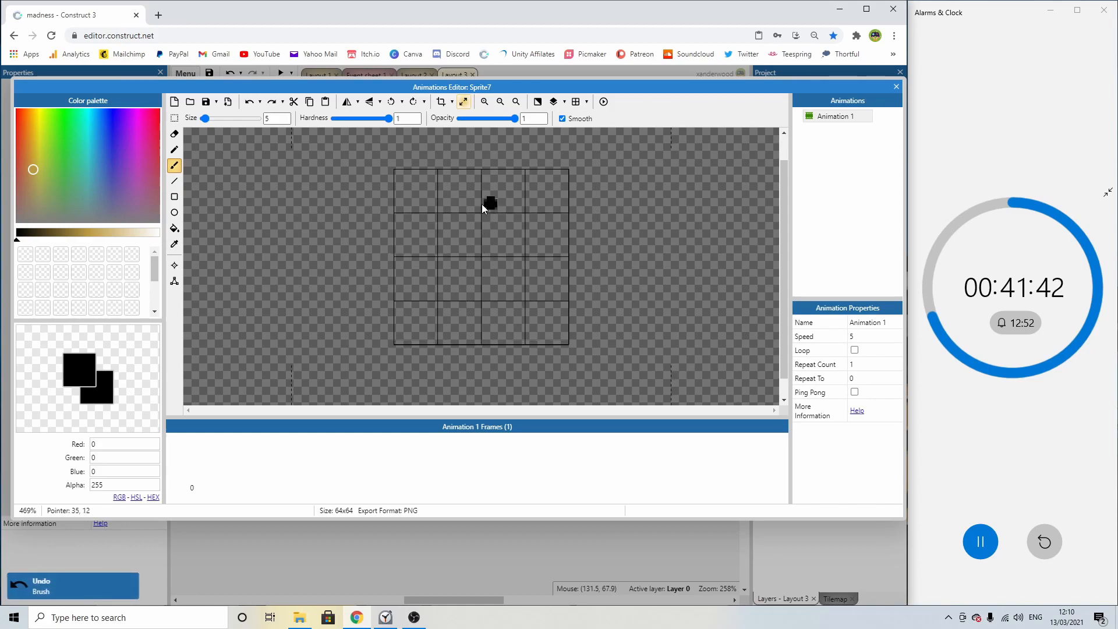
Paint a black silhouette of a walking person with head, body, legs and two bent arms, filling the canvas height.
mouse_move(480, 221)
left_mouse_down()
mouse_move(492, 217)
mouse_move(488, 293)
mouse_move(469, 321)
mouse_move(478, 287)
mouse_move(505, 330)
left_mouse_up()
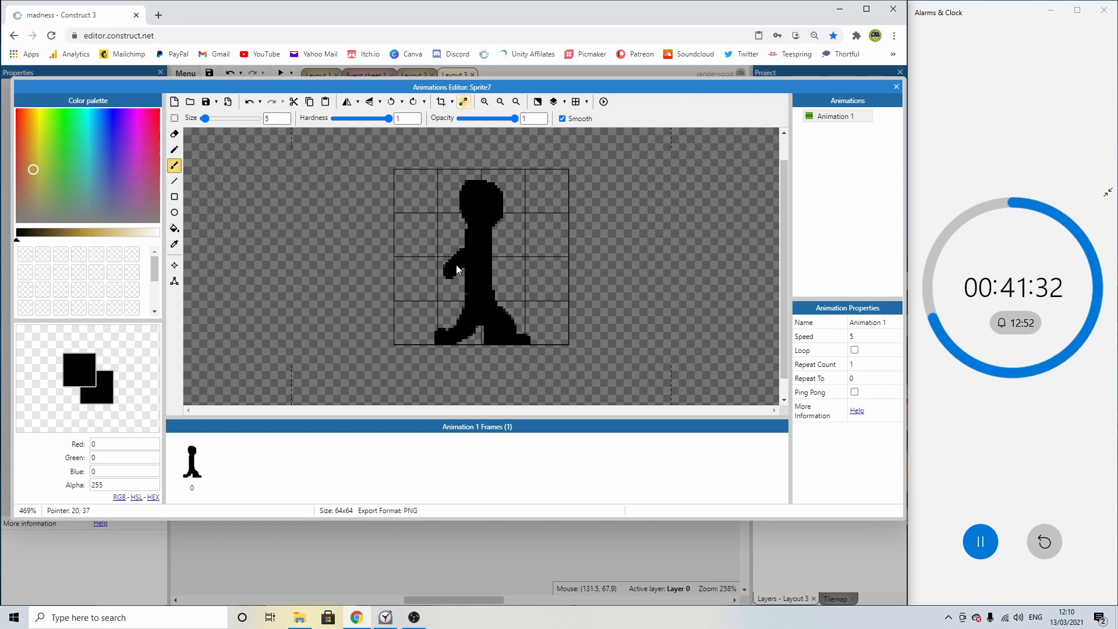
left_click_drag(514, 265, 522, 256)
key("ctrl+z")
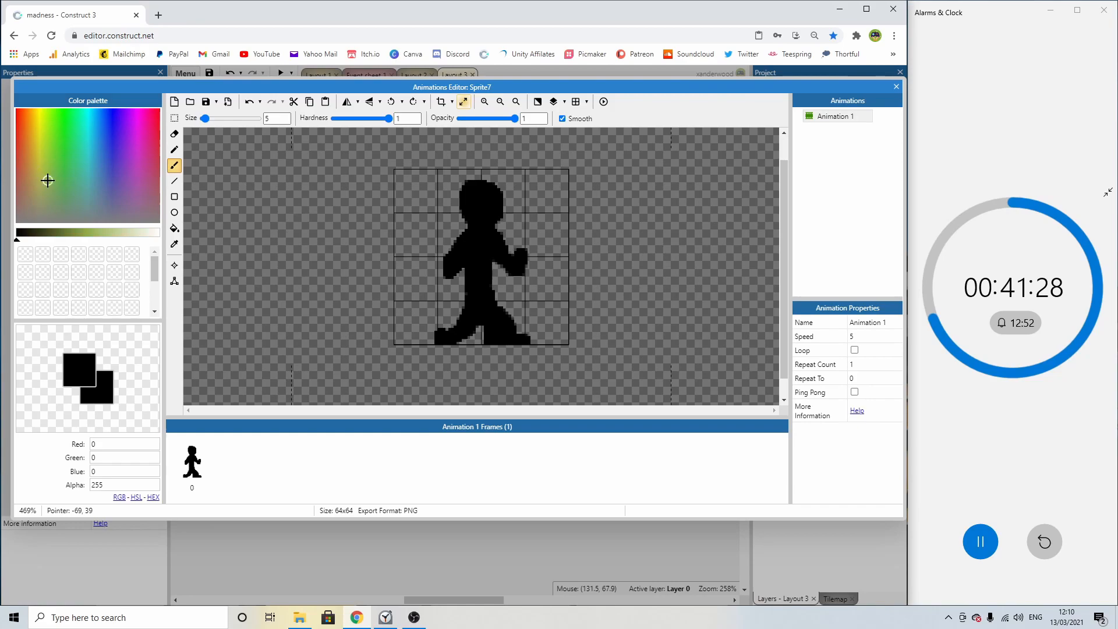
Set the drawing colour to pale teal (205, 234, 234) and choose the Line tool for the figure.
left_click(67, 174)
left_click(38, 170)
left_click(56, 181)
left_click(88, 176)
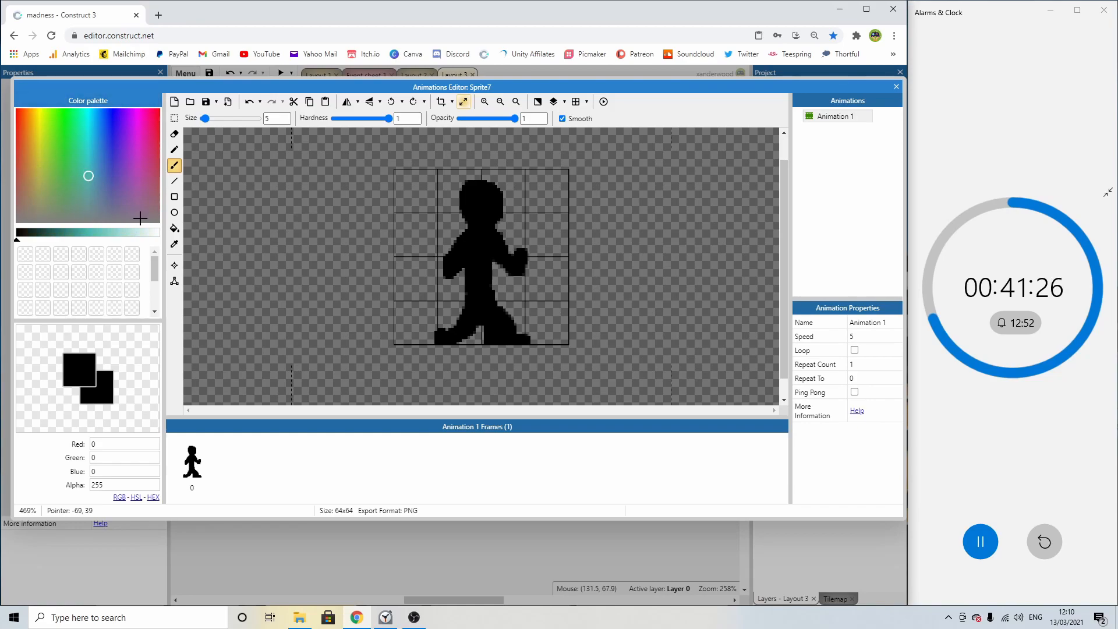
left_click(140, 232)
left_click(174, 181)
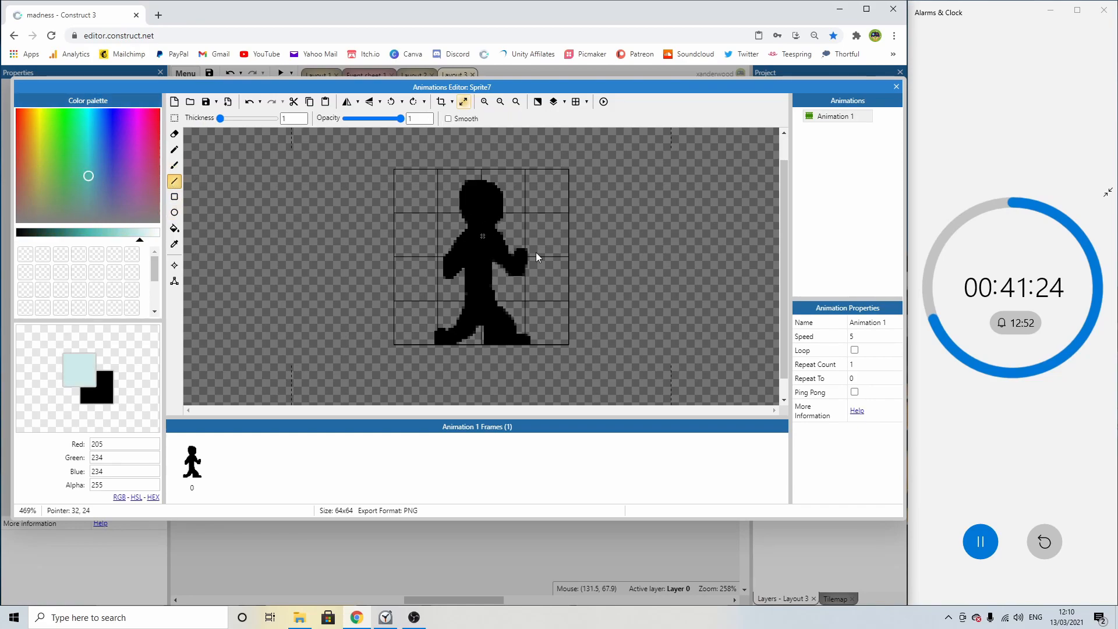
Draw two pale blue straight sword blades, each about 30 px long, extending from the figure's two hands.
left_click_drag(526, 252, 544, 176)
left_click_drag(537, 215, 527, 254)
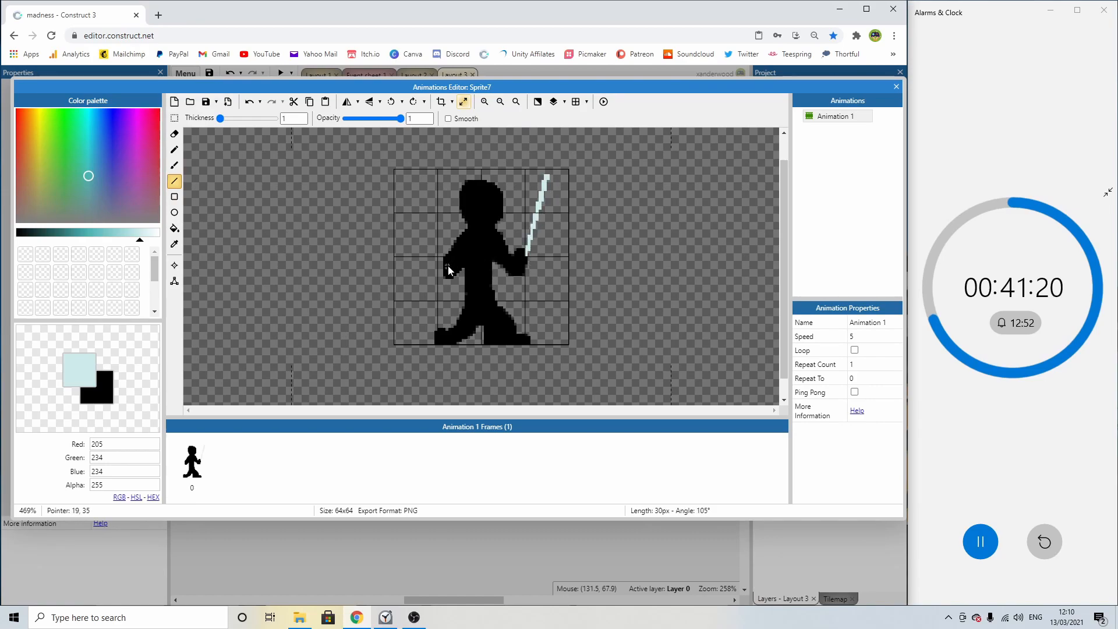
mouse_move(448, 266)
left_mouse_down()
mouse_move(534, 291)
mouse_move(451, 274)
mouse_move(524, 299)
left_mouse_up()
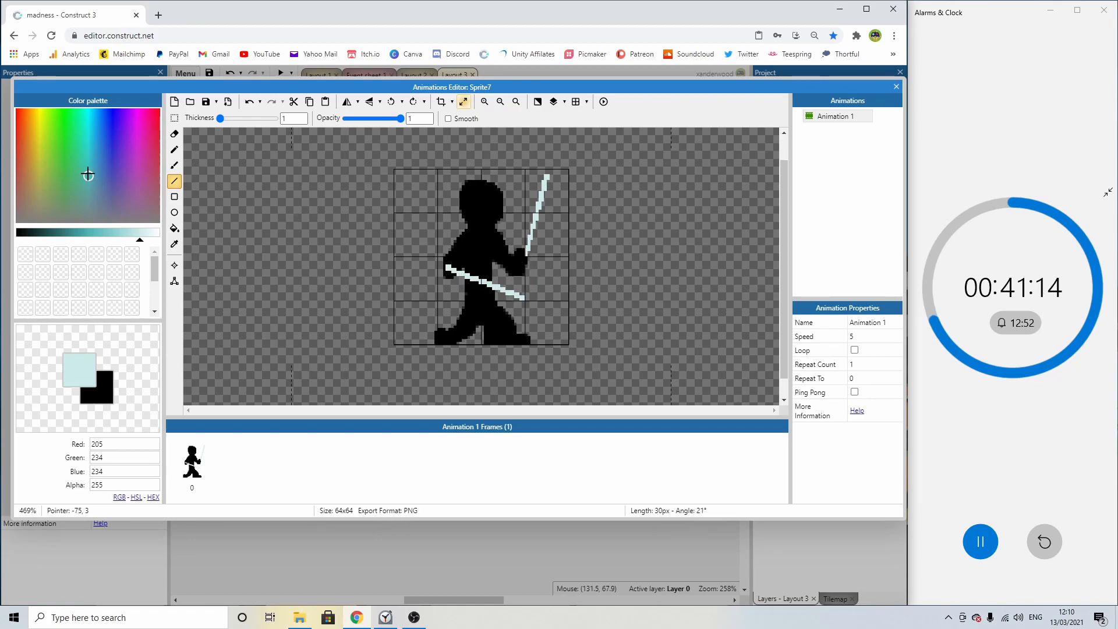
Set the drawing colour to blue (RGB 99, 110, 216) and switch to the Brush tool.
left_click(76, 171)
left_click(110, 154)
left_click(106, 232)
left_click(174, 149)
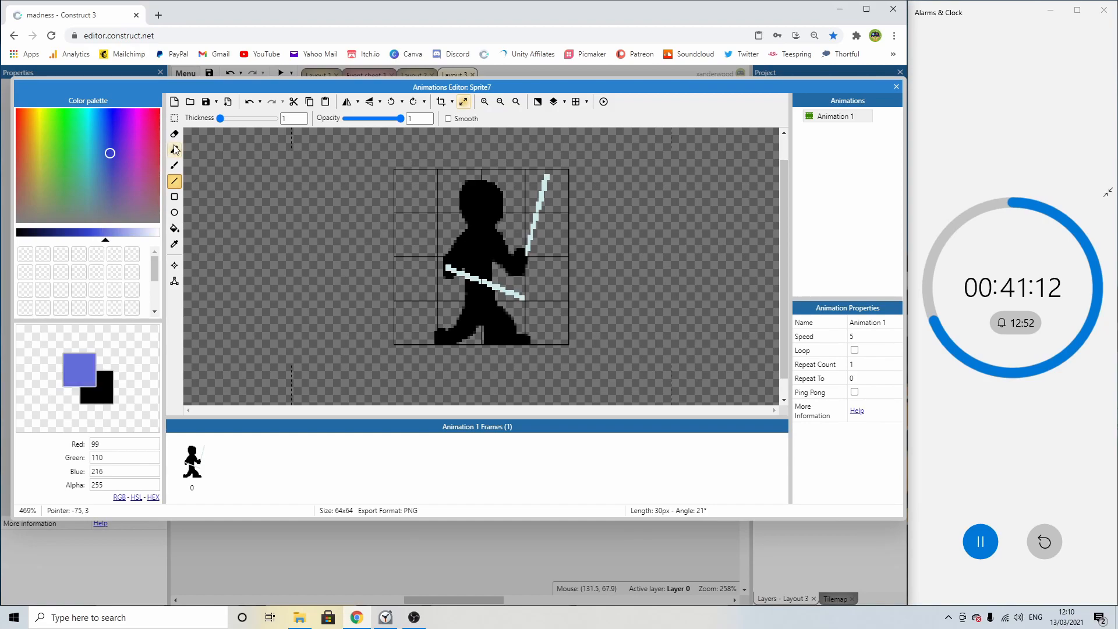
key("ctrl+z")
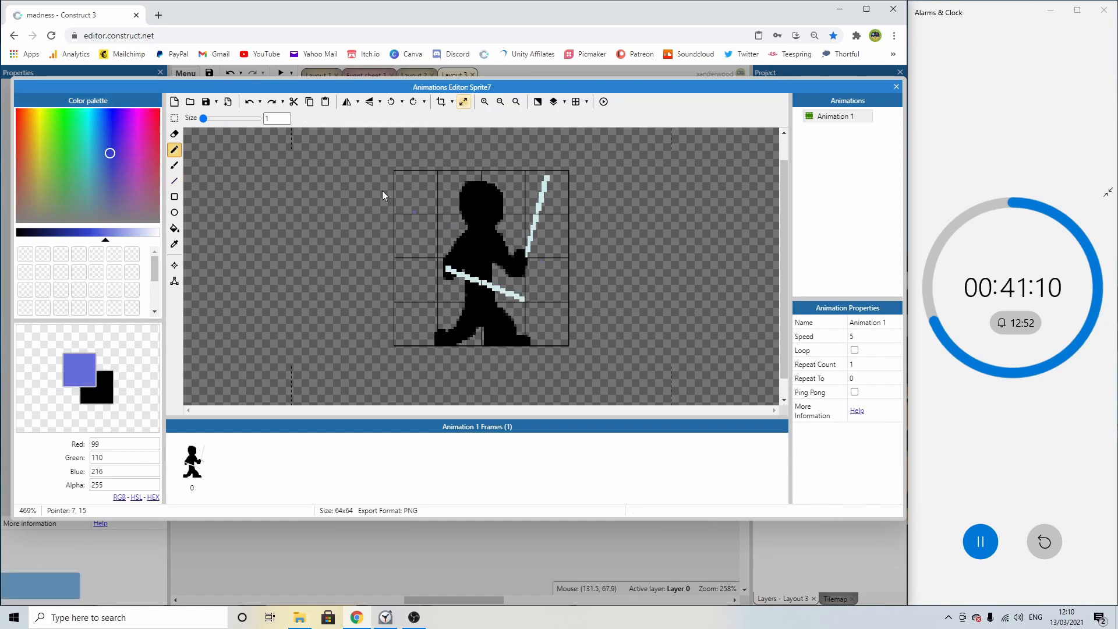
left_click(174, 165)
left_click(527, 259)
left_click_drag(515, 251, 532, 257)
key("ctrl+z")
key("ctrl+z")
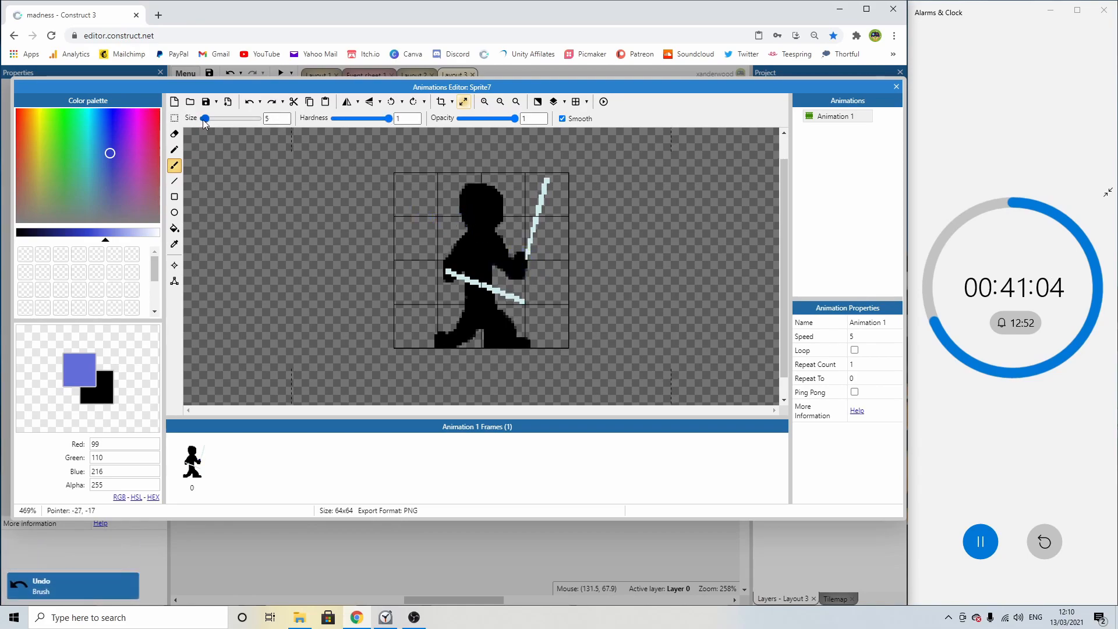
Set the brush size to 3 and paint both of the ninja's hands blue at the sword grips.
left_click(277, 121)
type("3")
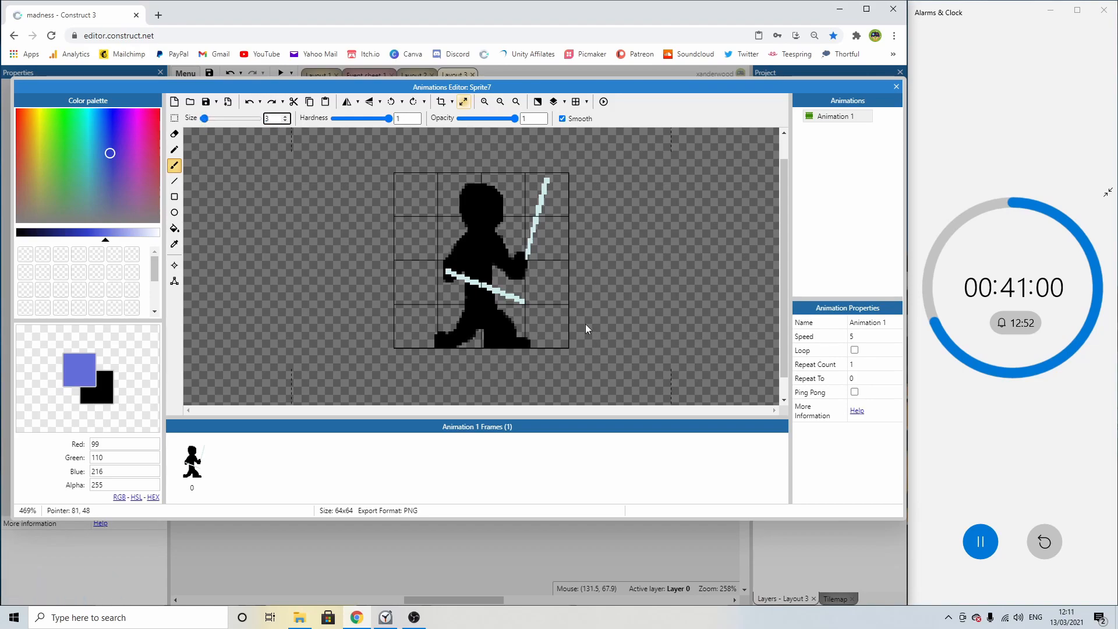
left_click(446, 270)
left_click_drag(447, 274, 449, 278)
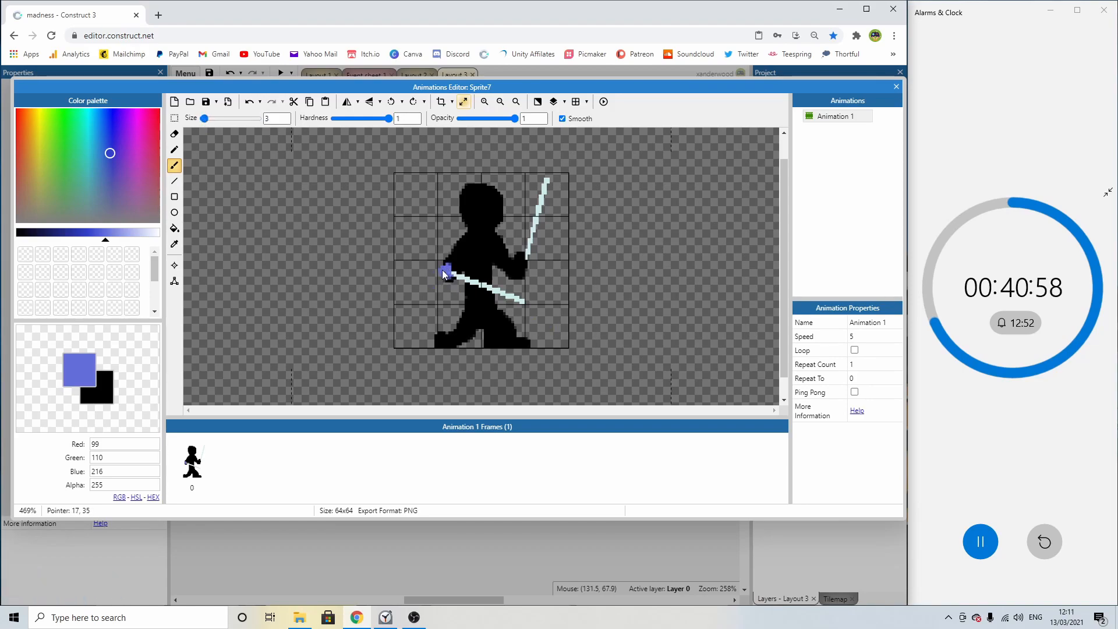
left_click_drag(516, 256, 527, 272)
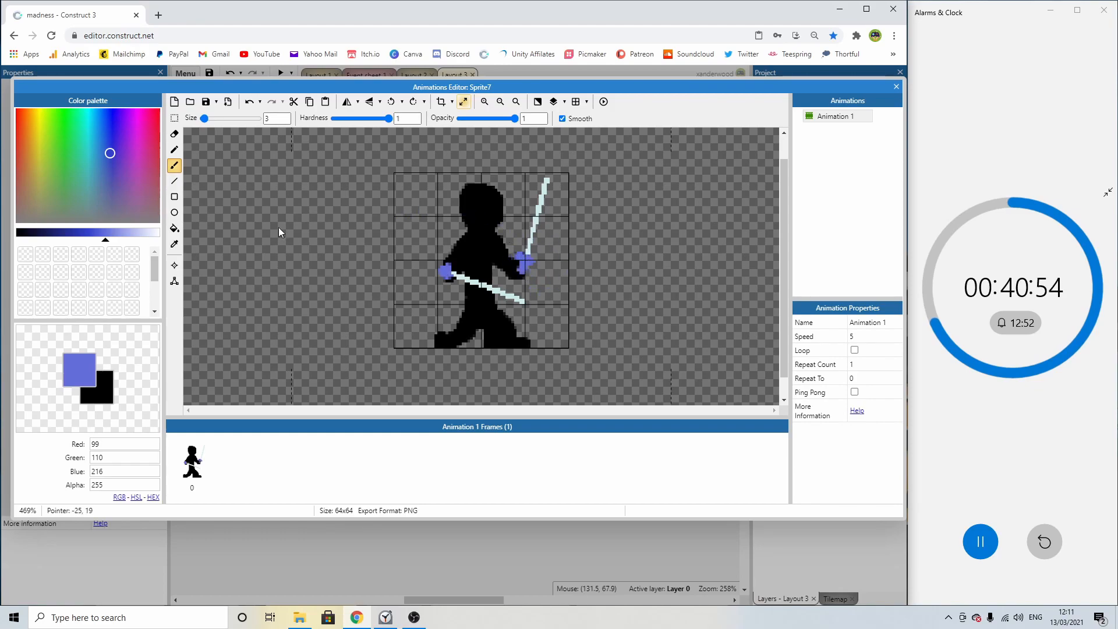
Paint a white eye opening across the ninja's face and add near-black eyes with the Pencil tool.
left_click_drag(105, 241, 160, 240)
left_click(491, 196)
mouse_move(474, 214)
left_mouse_down()
mouse_move(497, 207)
mouse_move(475, 213)
left_mouse_up()
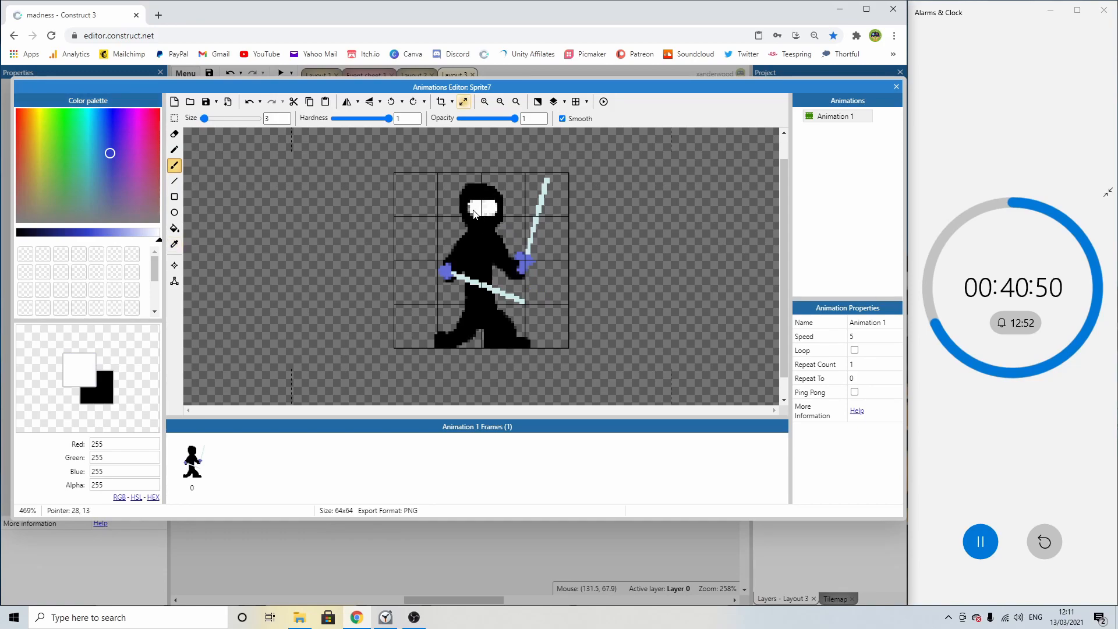
left_click(30, 241)
left_click(174, 150)
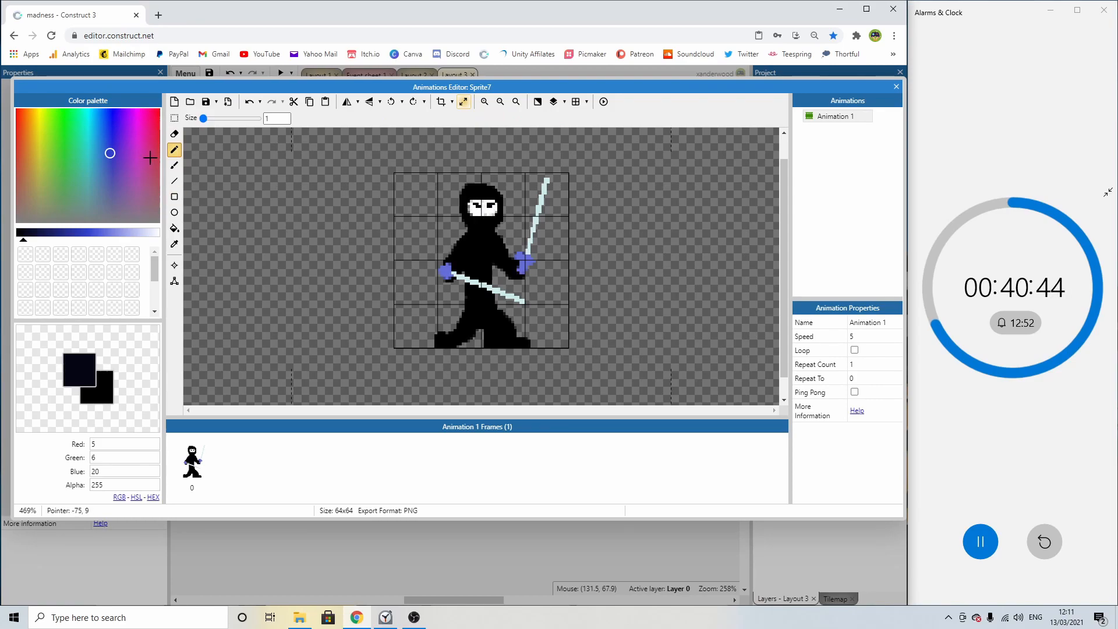
Colour the ninja's pupils dark red (RGB 151, 11, 21) with the Pencil and close the sprite's image editor.
left_click(159, 124)
left_click(63, 234)
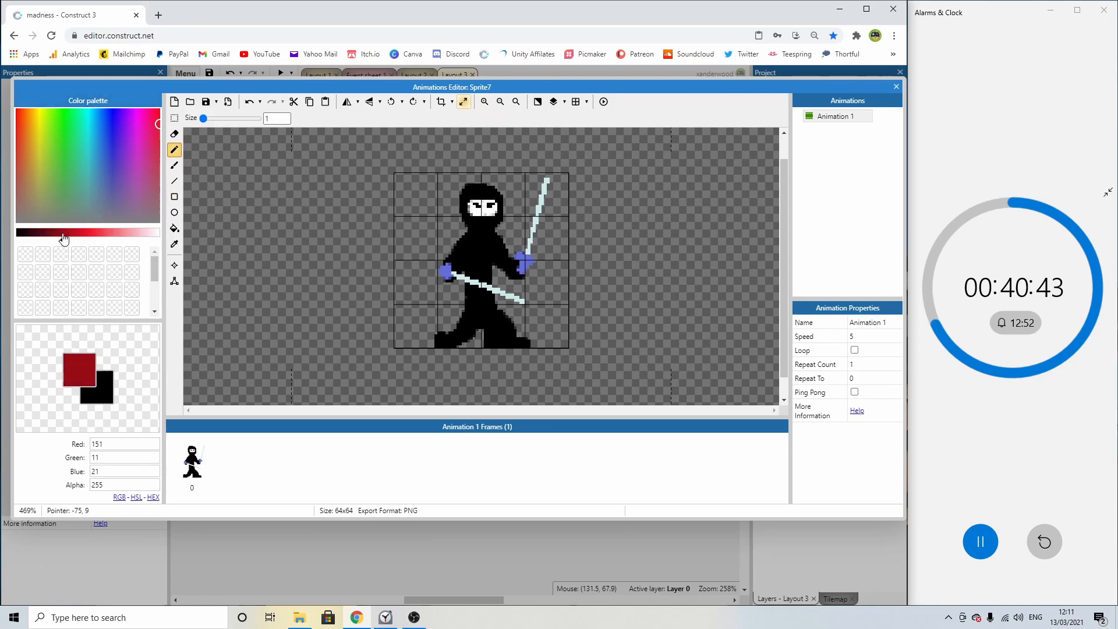
left_click(479, 209)
left_click(492, 209)
left_click(490, 210)
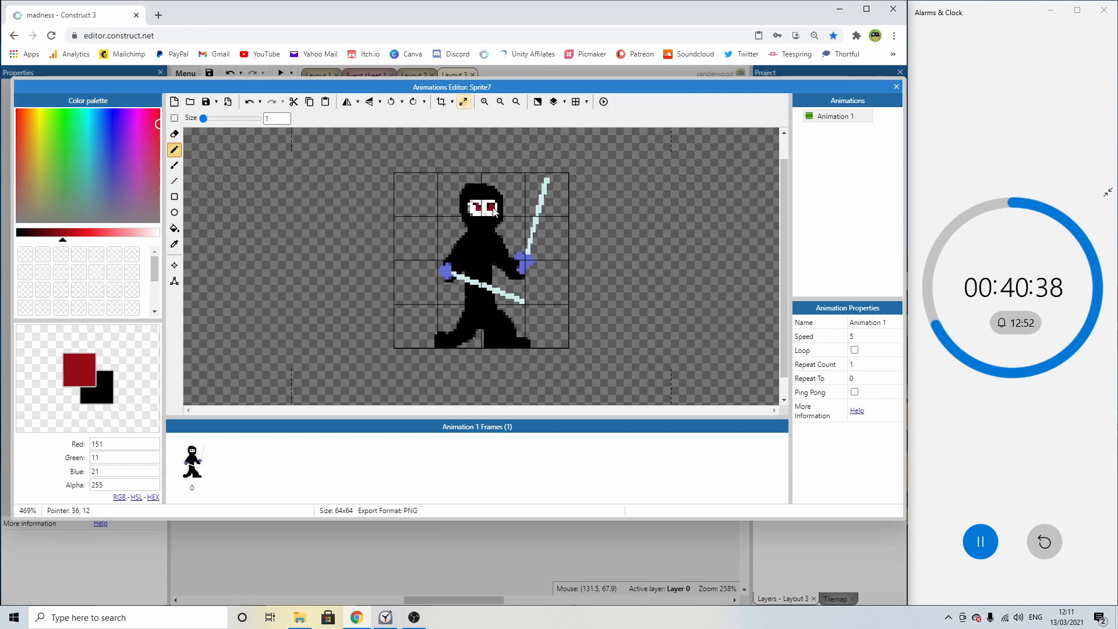
left_click(896, 86)
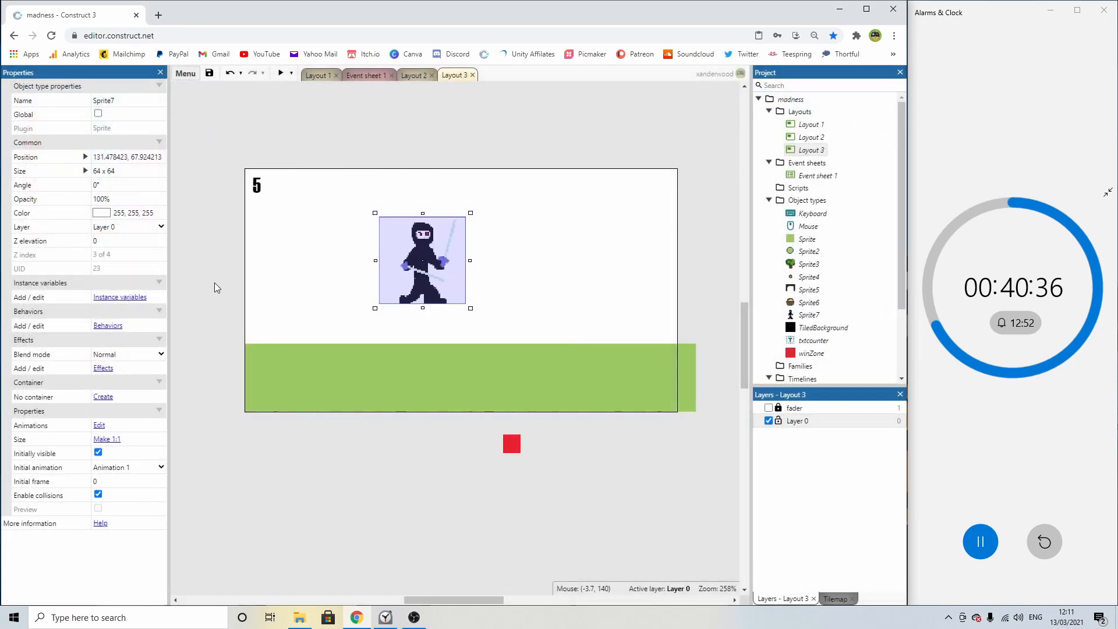
Place three ninjas in Layout 3: two standing at opposite ends of the ground's upper edge and one lower on the grass.
left_click_drag(426, 258, 607, 292)
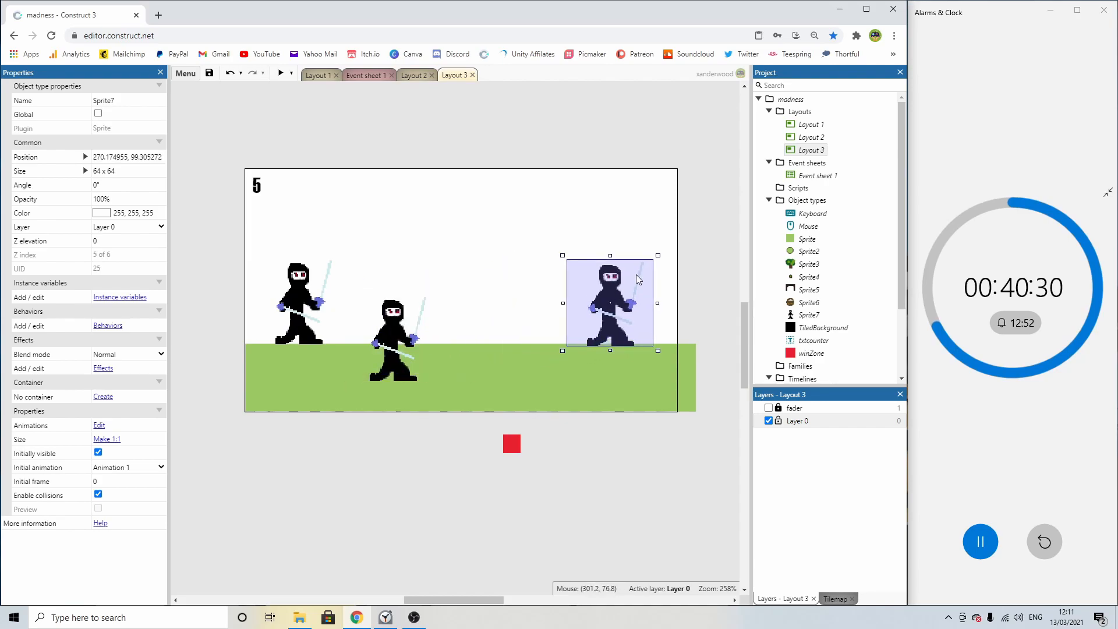
left_click_drag(393, 337, 396, 345)
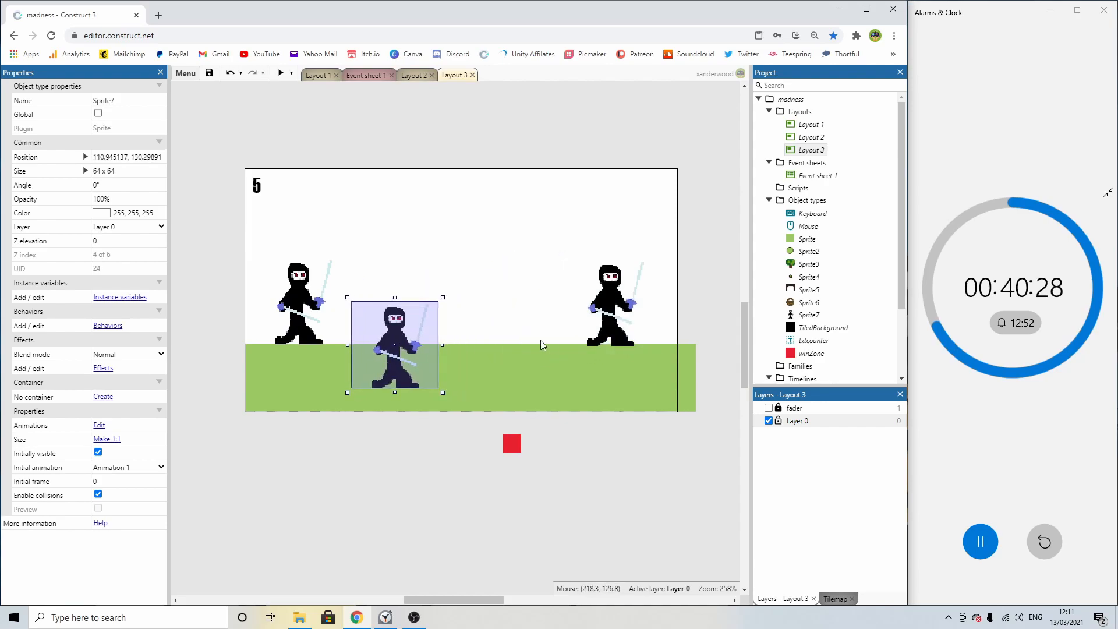
left_click(527, 162)
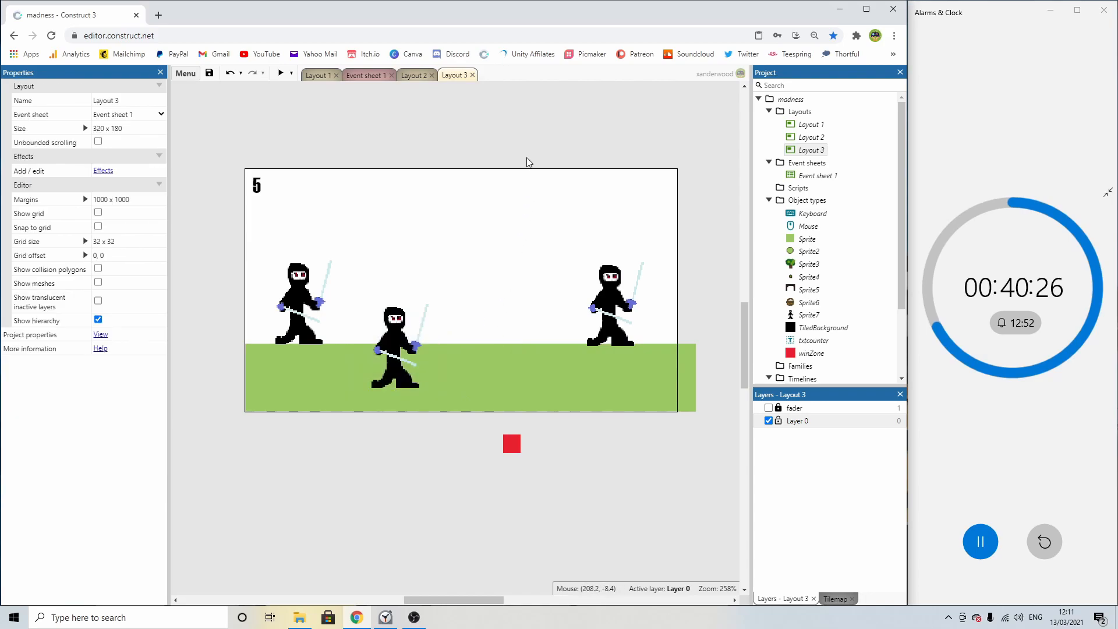
Insert a new Sprite object into Layout 3 above the ninjas.
double_click(496, 156)
scroll(486, 257, "down", 2)
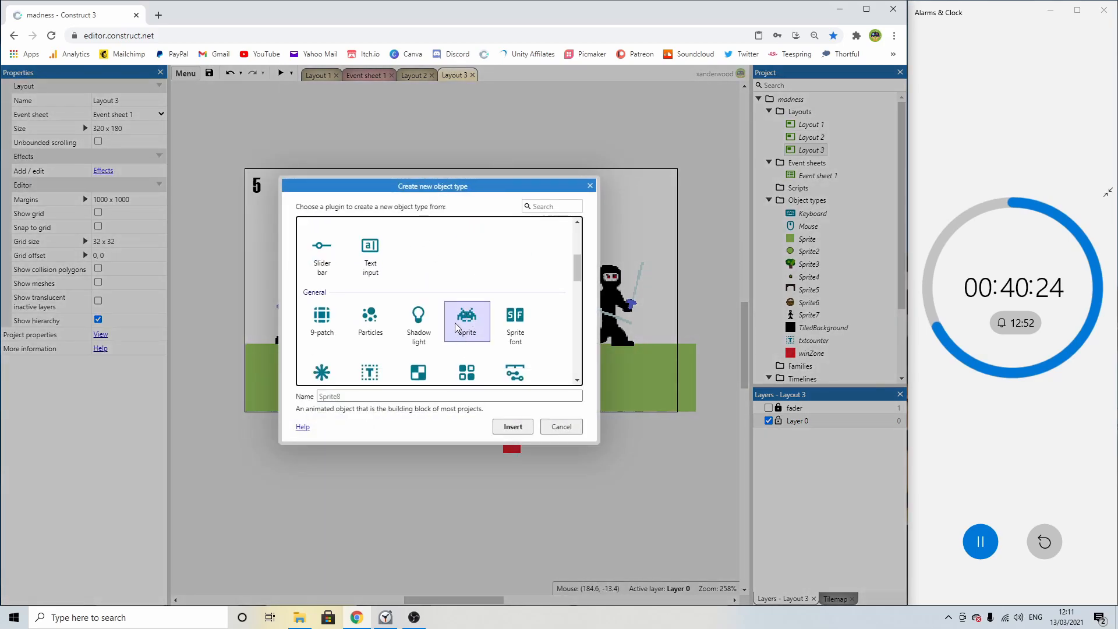
double_click(457, 327)
Resize the new sprite's image canvas to 64 by 64 pixels.
left_click(464, 228)
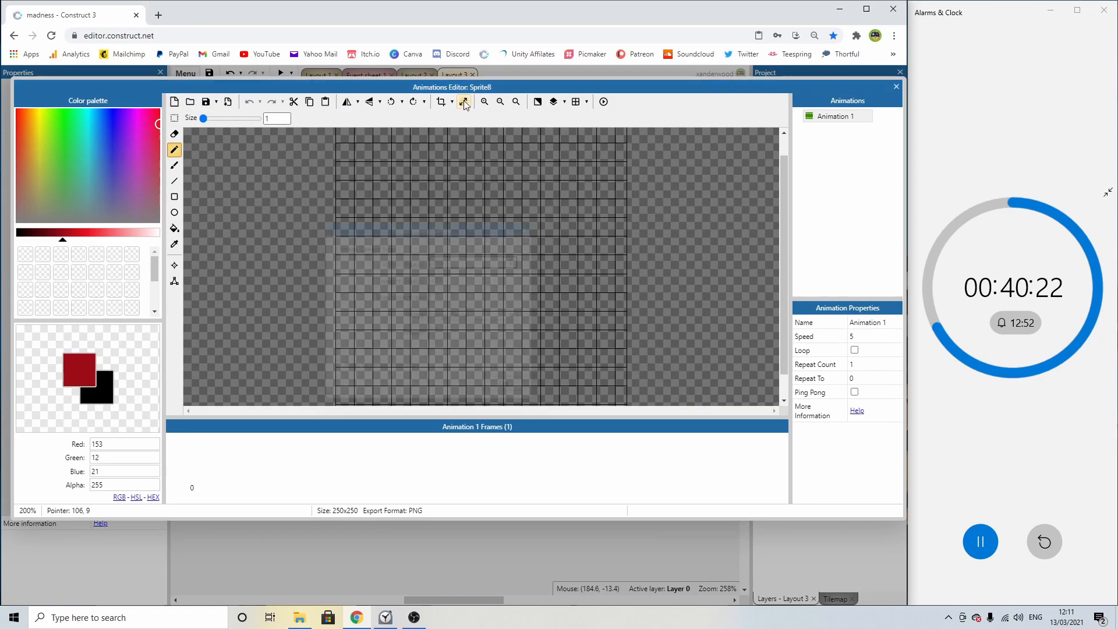
type("64")
key("Tab")
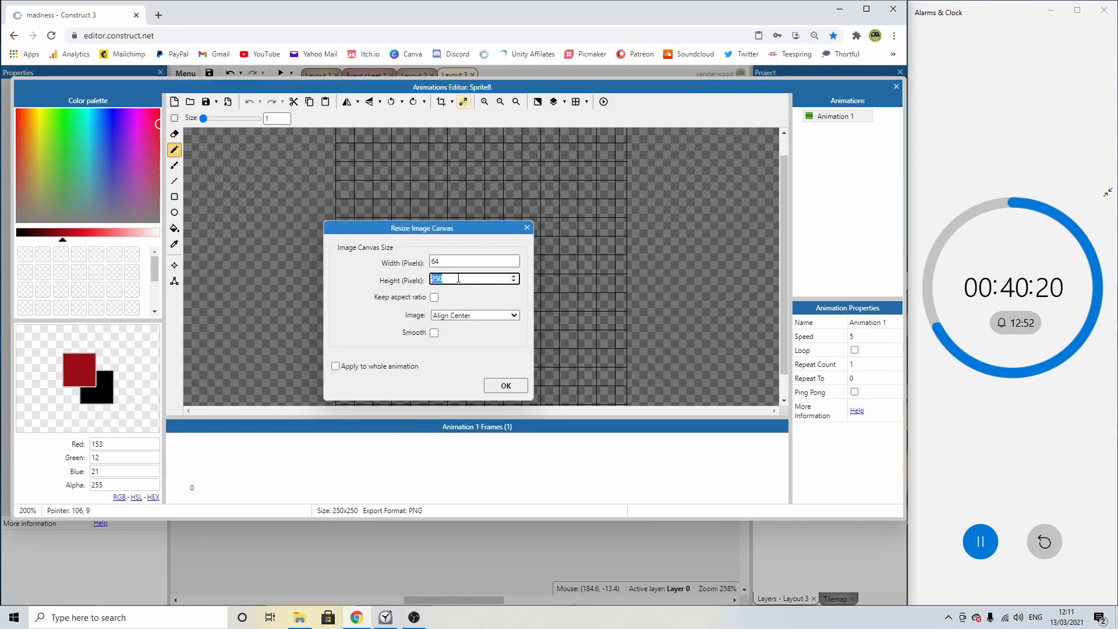
type("64")
key("Return")
scroll(489, 279, "up", 3)
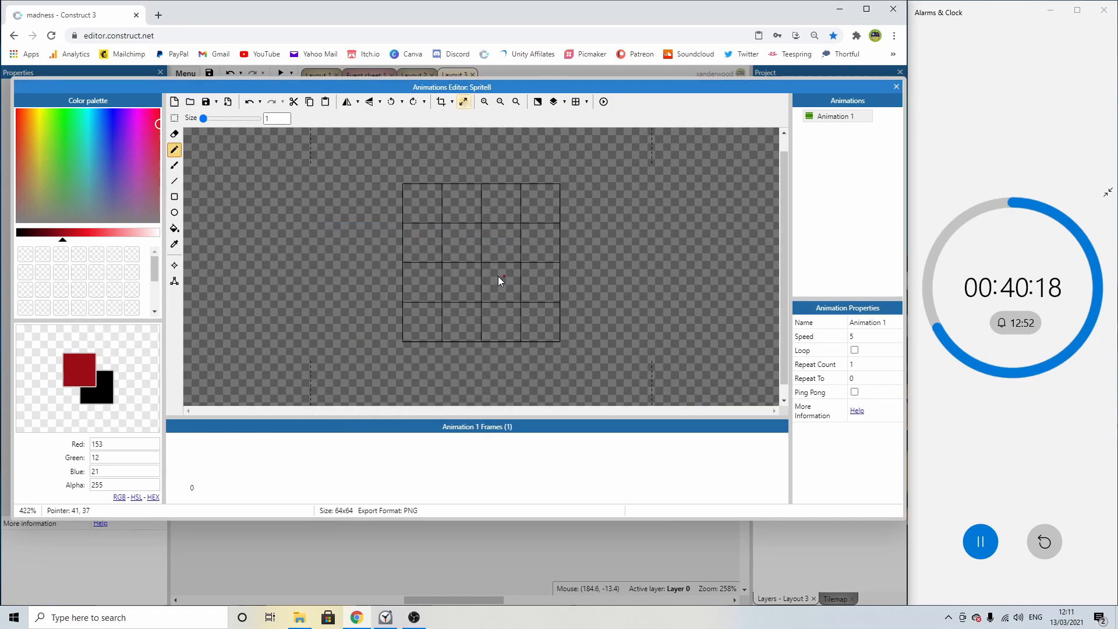
Brush a black outline of a standing person with a round head, puffy hair, body, limbs and a boxy object in one hand.
left_click(59, 189)
left_click_drag(62, 233, 16, 235)
left_click(179, 166)
left_click_drag(480, 215, 471, 257)
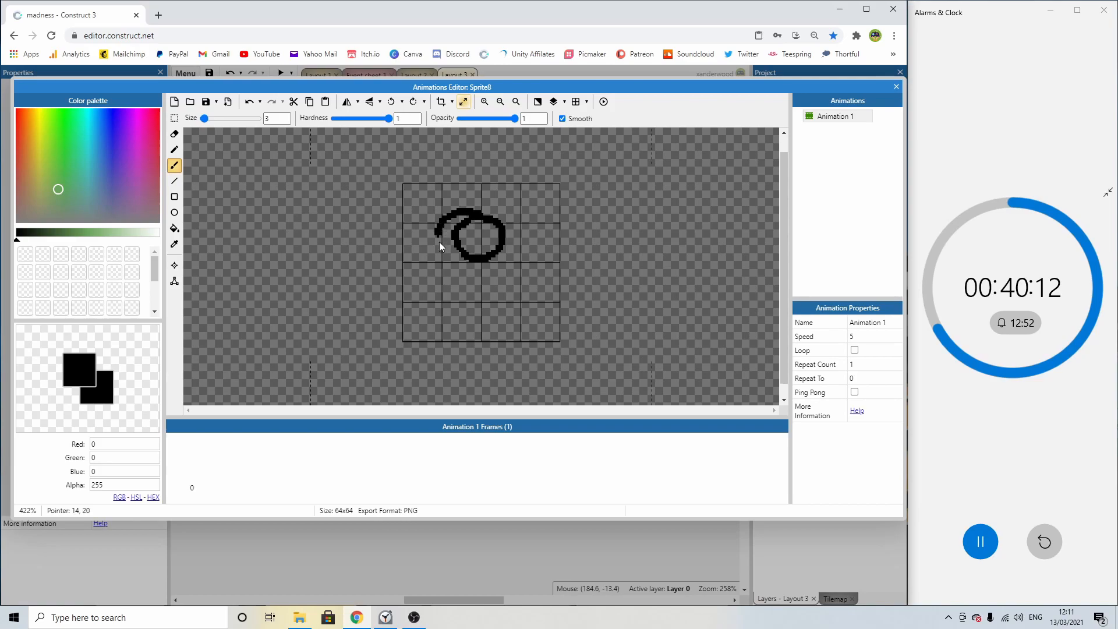
left_click_drag(480, 210, 521, 240)
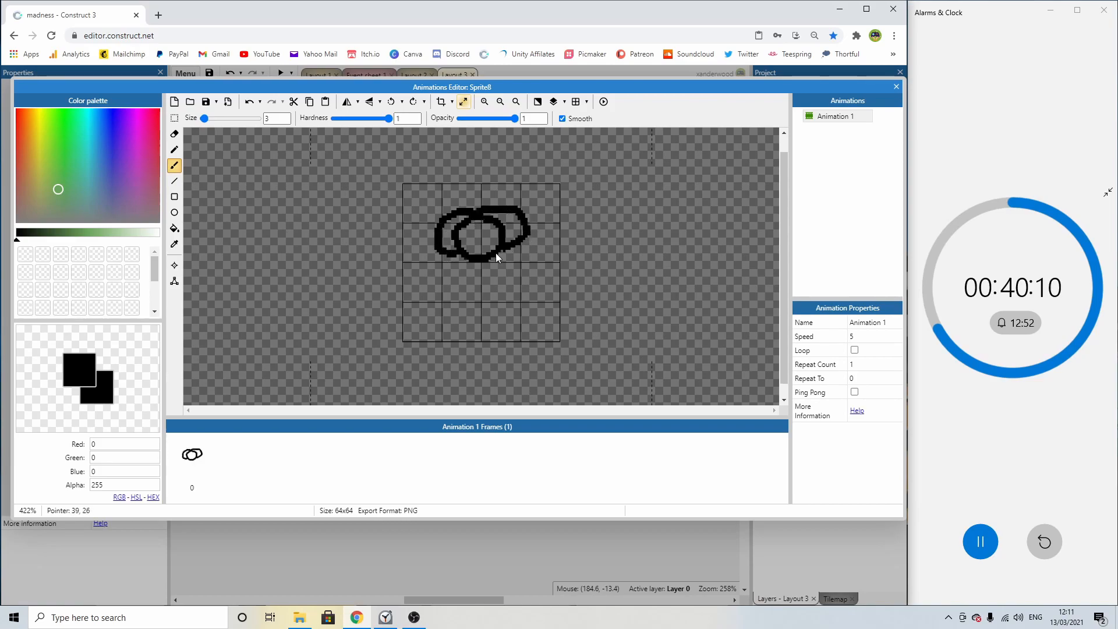
mouse_move(480, 297)
left_mouse_down()
mouse_move(472, 342)
mouse_move(487, 300)
mouse_move(451, 282)
mouse_move(536, 281)
left_mouse_up()
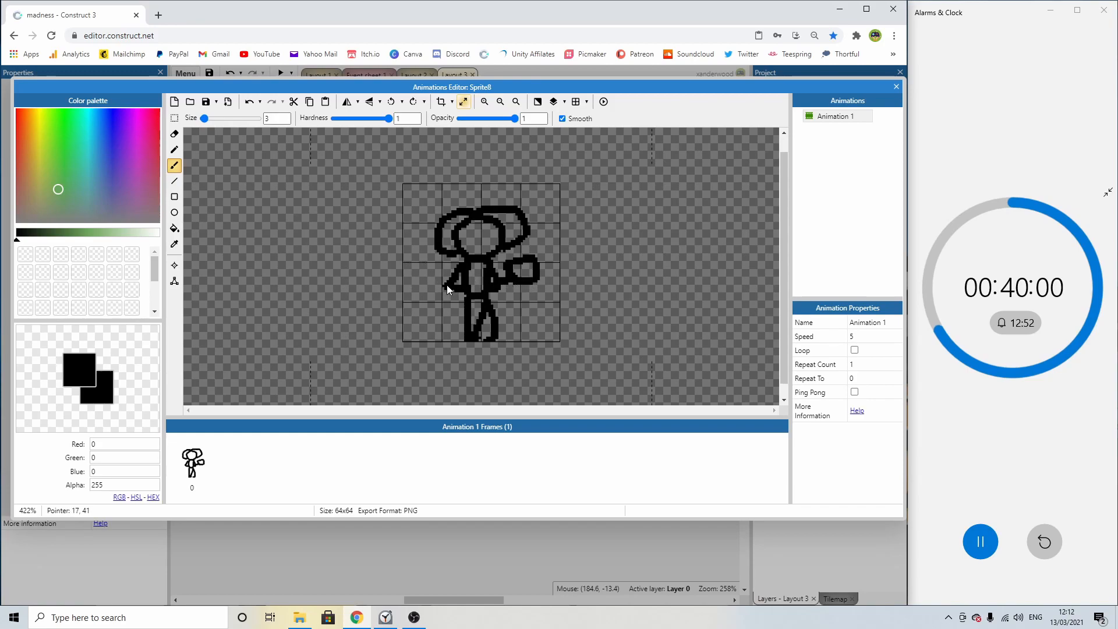
key("ctrl+z")
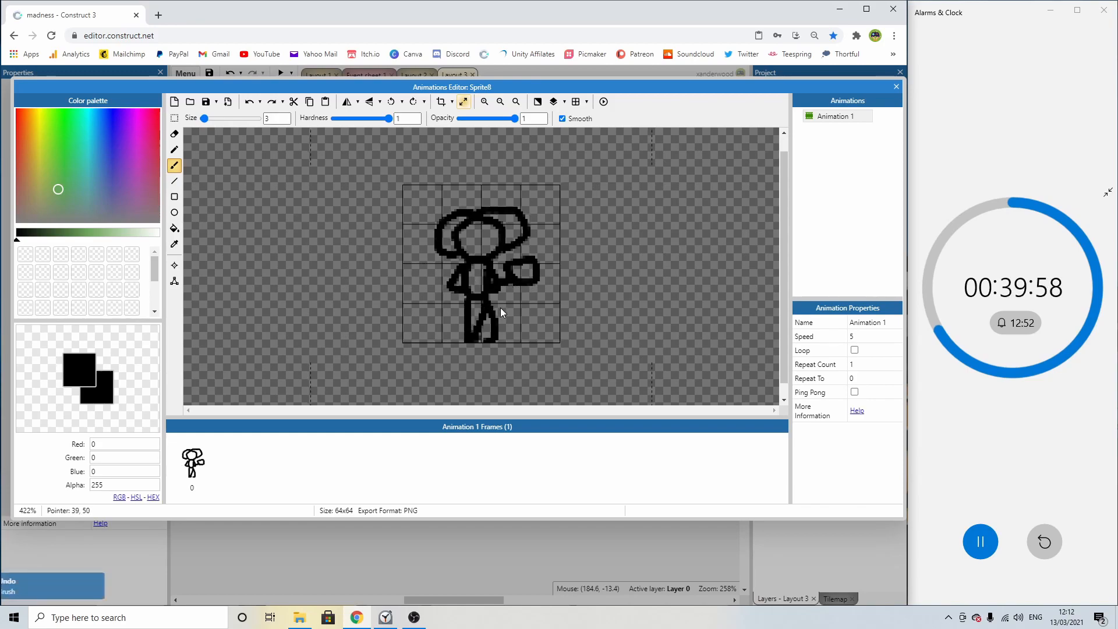
Flood fill the person's face and arm with light pink.
left_click(146, 157)
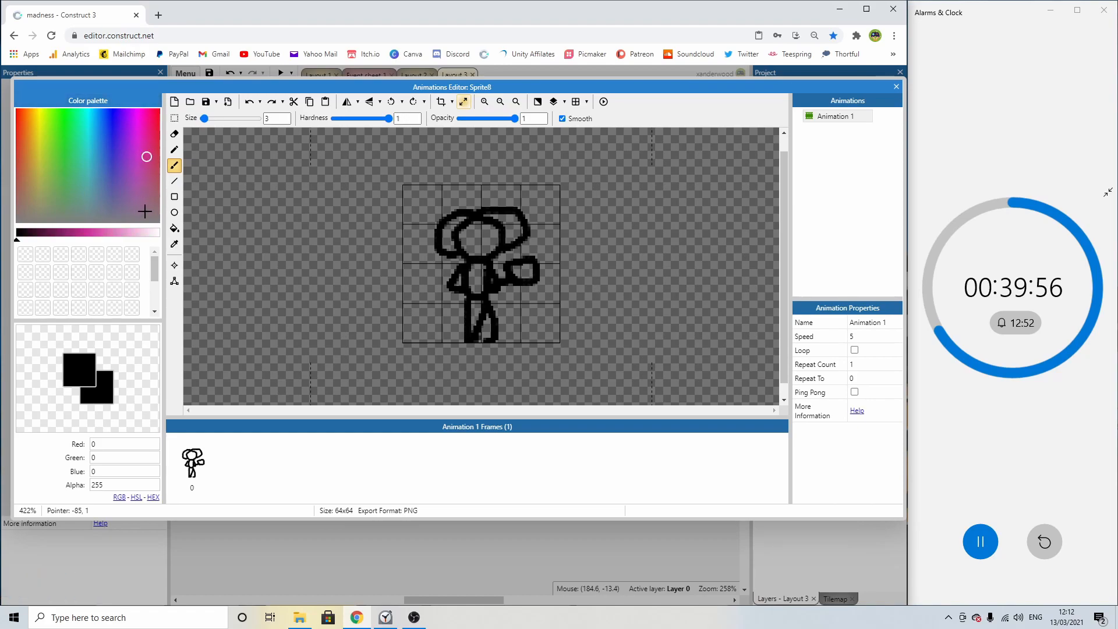
left_click(130, 233)
left_click(174, 229)
left_click(458, 284)
Flood fill the object in the person's hand with golden yellow (RGB 234, 187, 35).
left_click(123, 136)
left_click_drag(110, 139, 34, 127)
left_click(93, 236)
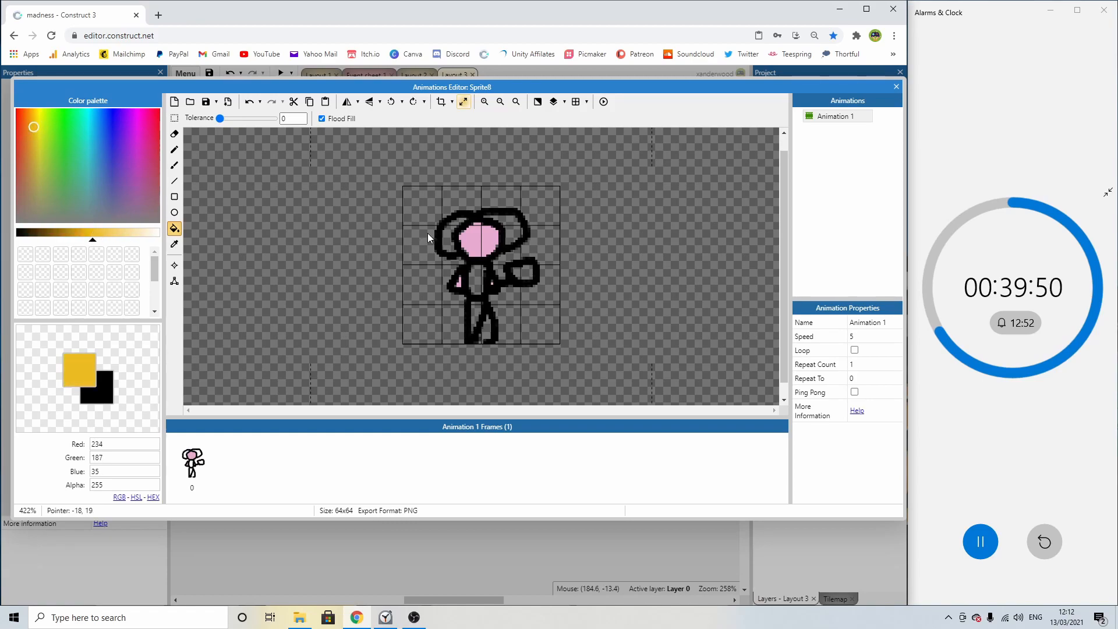
left_click(523, 274)
Flood fill the person's torso with green (RGB 135, 228, 41) and the legs with blue (RGB 88, 88, 231).
left_click(107, 150)
left_click(52, 132)
left_click(477, 281)
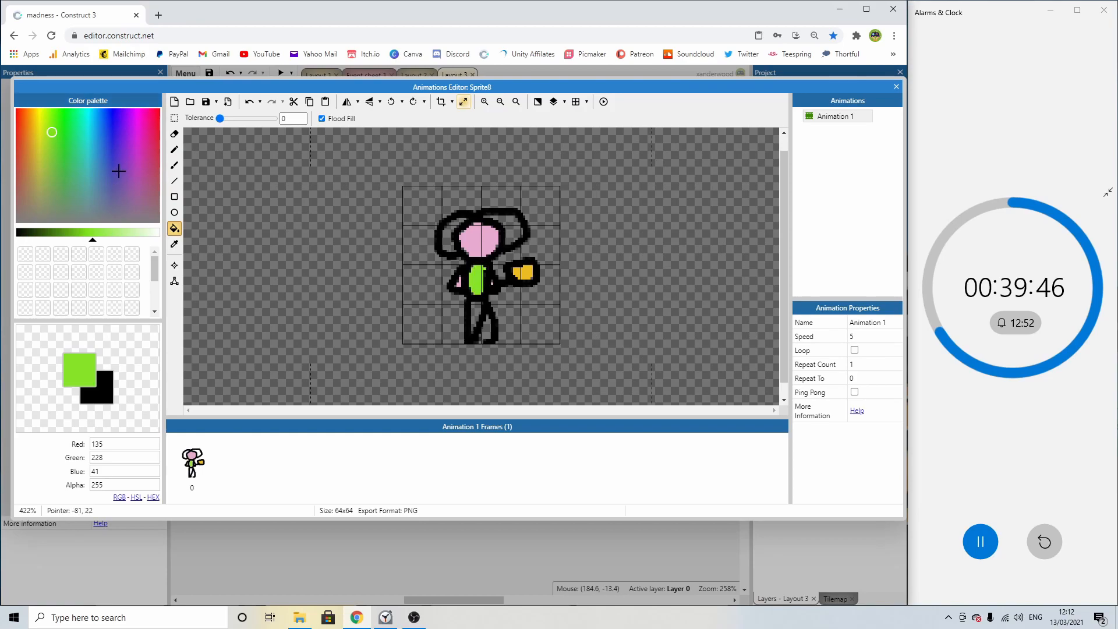
left_click(113, 136)
left_click(106, 233)
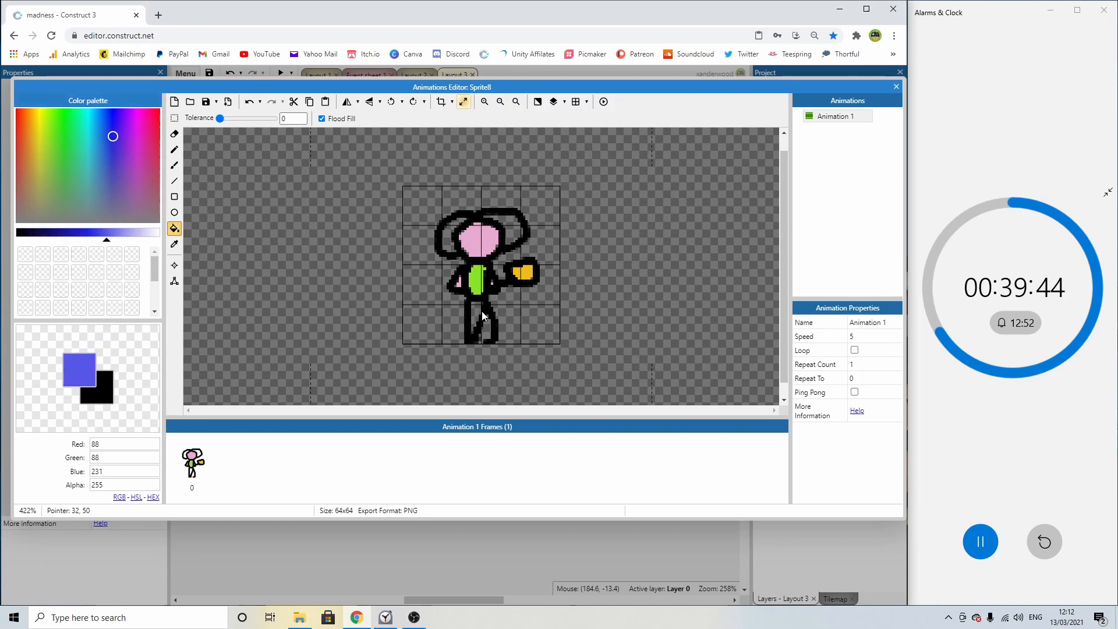
Fill both sides of the hair with yellow (RGB 227, 222, 93) and brush the same colour across the forehead and beside the face.
left_click(39, 141)
left_click(449, 234)
left_click(514, 228)
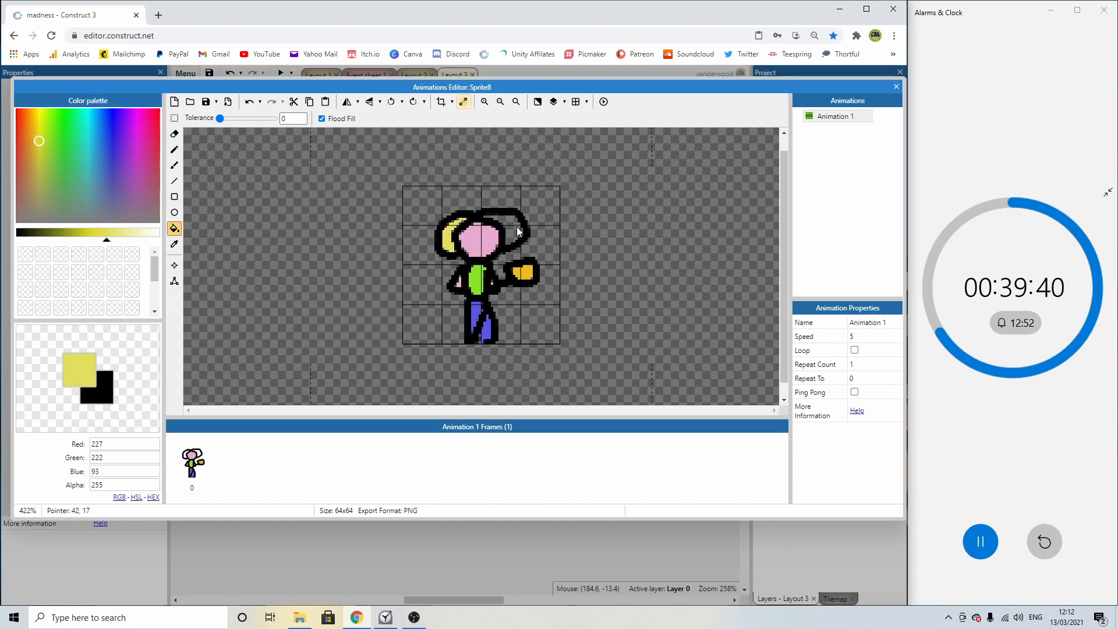
left_click(174, 149)
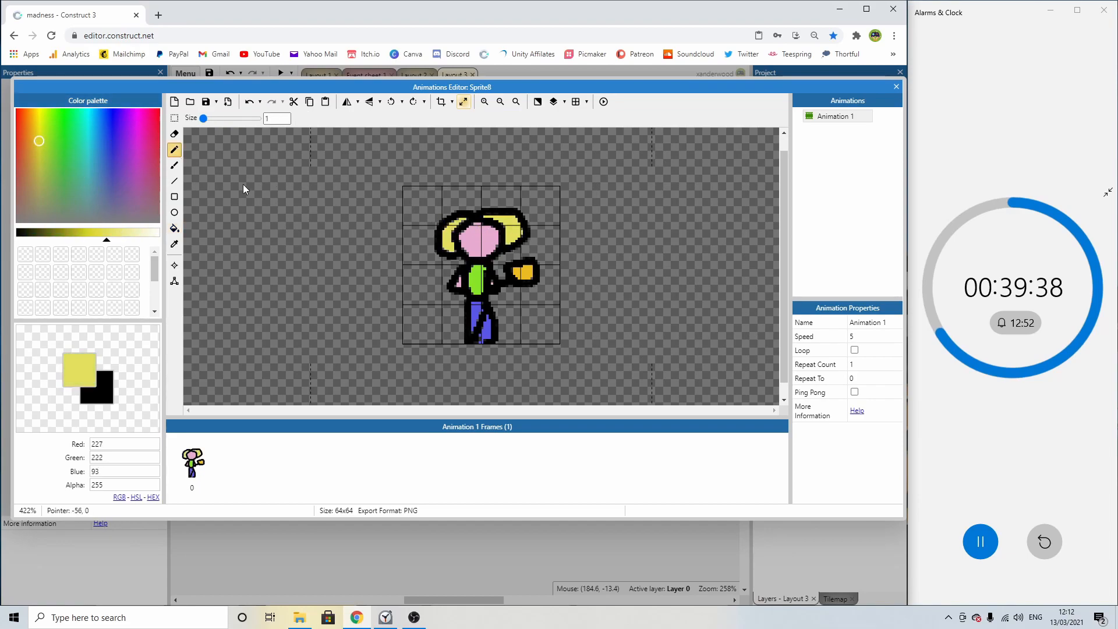
left_click(176, 166)
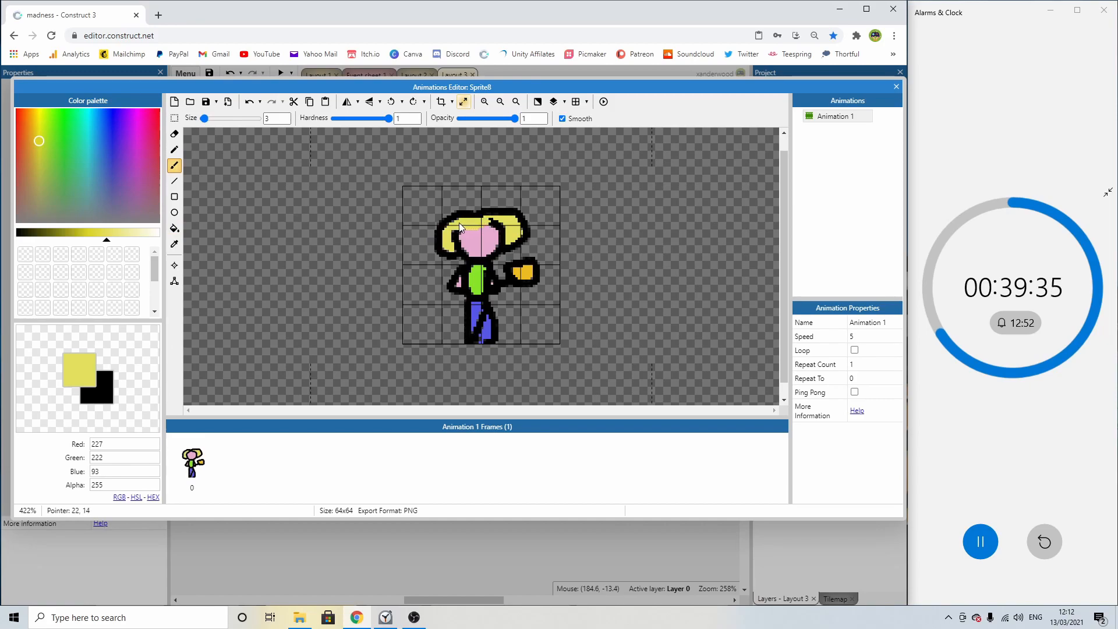
mouse_move(459, 245)
left_mouse_down()
mouse_move(461, 233)
mouse_move(508, 247)
left_mouse_up()
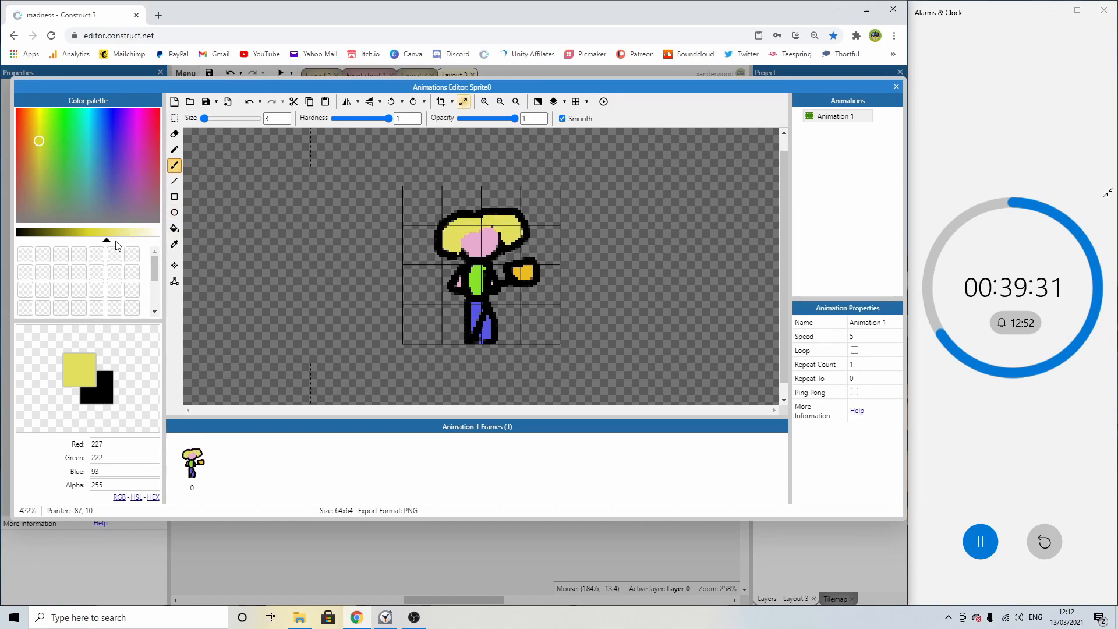
Brush two white eyes on the person's face, then pencil in near-black pupils and a smiling mouth.
left_click_drag(107, 240, 291, 230)
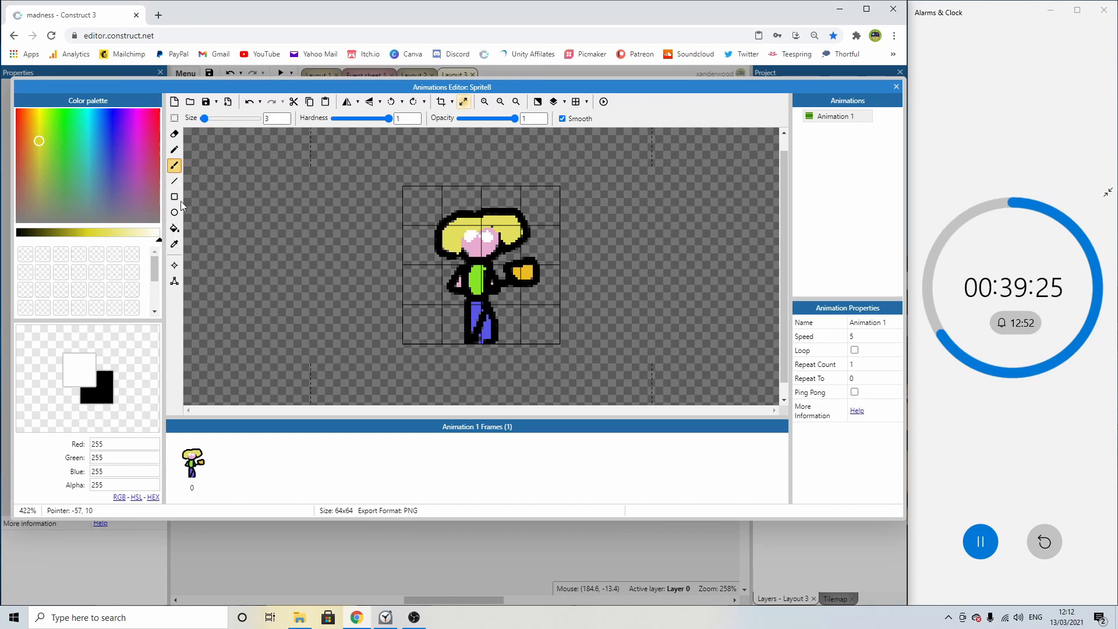
left_click(28, 230)
left_click(175, 150)
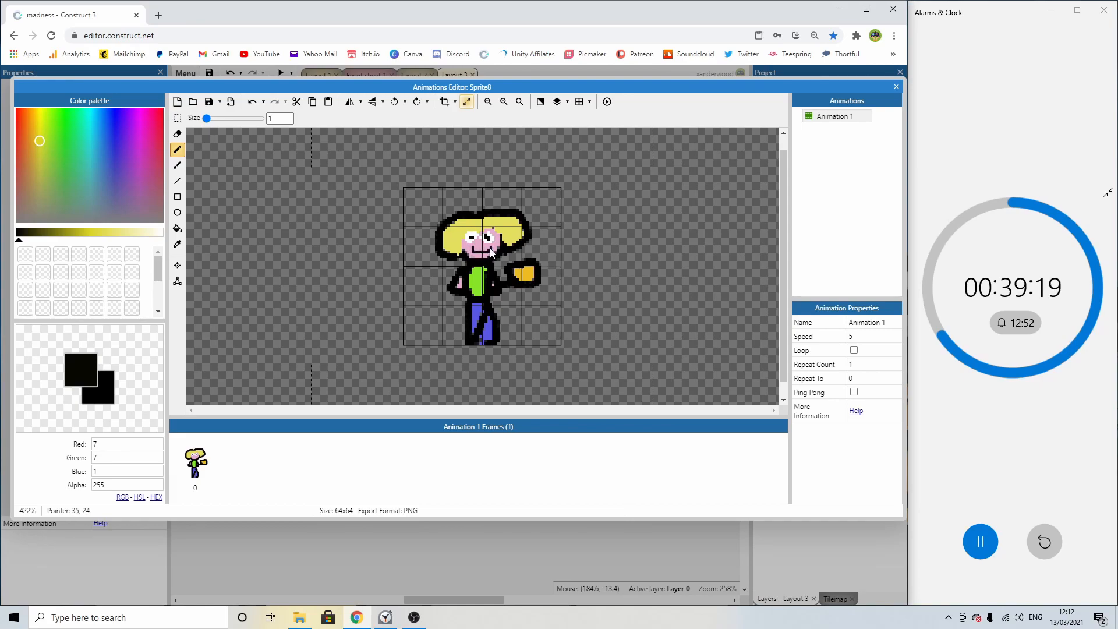
left_click_drag(474, 249, 489, 253)
key("ctrl+z")
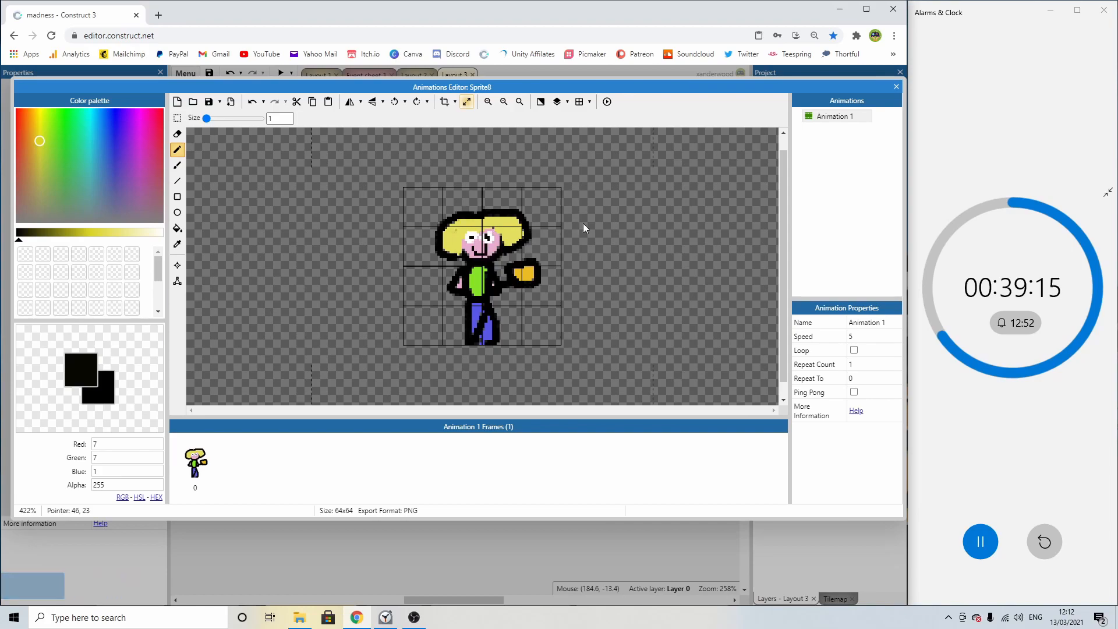
Spread the three ninjas across the layout and place the blonde person at about (167, 111), between the middle and rightmost ninjas.
left_click(896, 87)
left_click_drag(488, 251, 491, 335)
left_click_drag(617, 324, 576, 357)
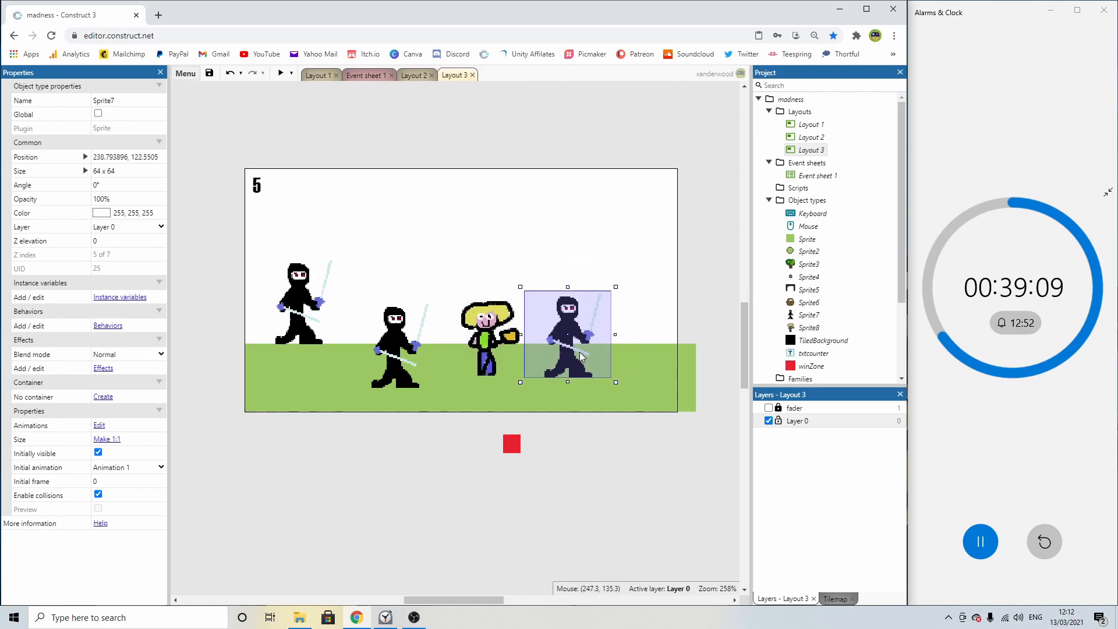
left_click_drag(488, 344, 377, 336)
left_click_drag(294, 297, 394, 294)
left_click_drag(381, 356, 337, 356)
mouse_move(390, 313)
left_mouse_down()
mouse_move(346, 341)
mouse_move(402, 309)
left_mouse_up()
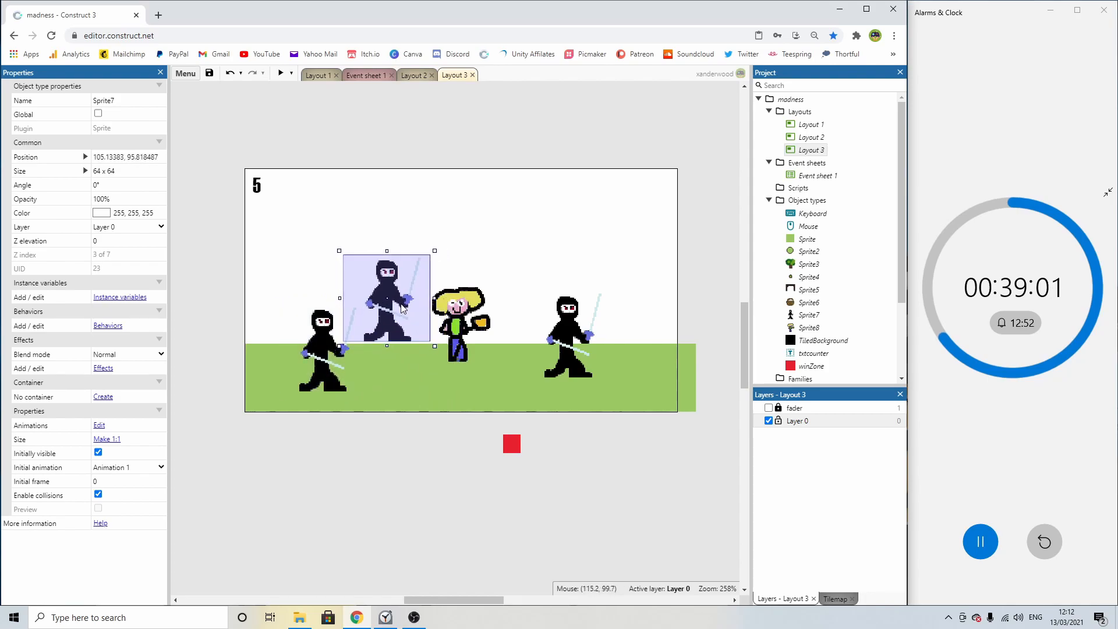
left_click_drag(308, 354, 273, 351)
left_click_drag(412, 322, 473, 328)
left_click(554, 337)
left_click(698, 234)
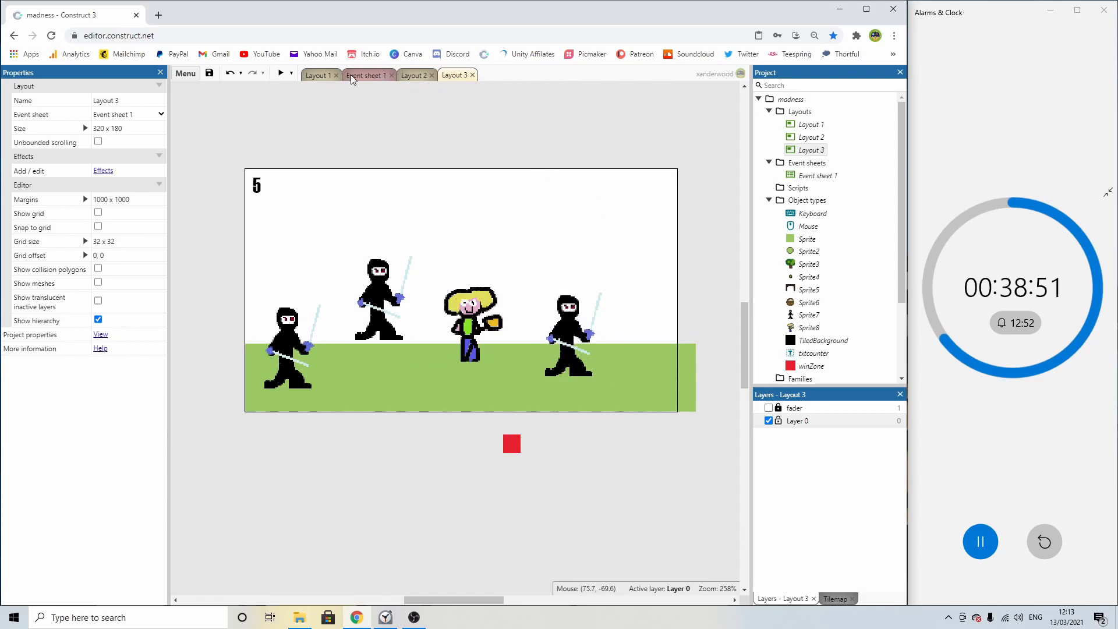
left_click(488, 315)
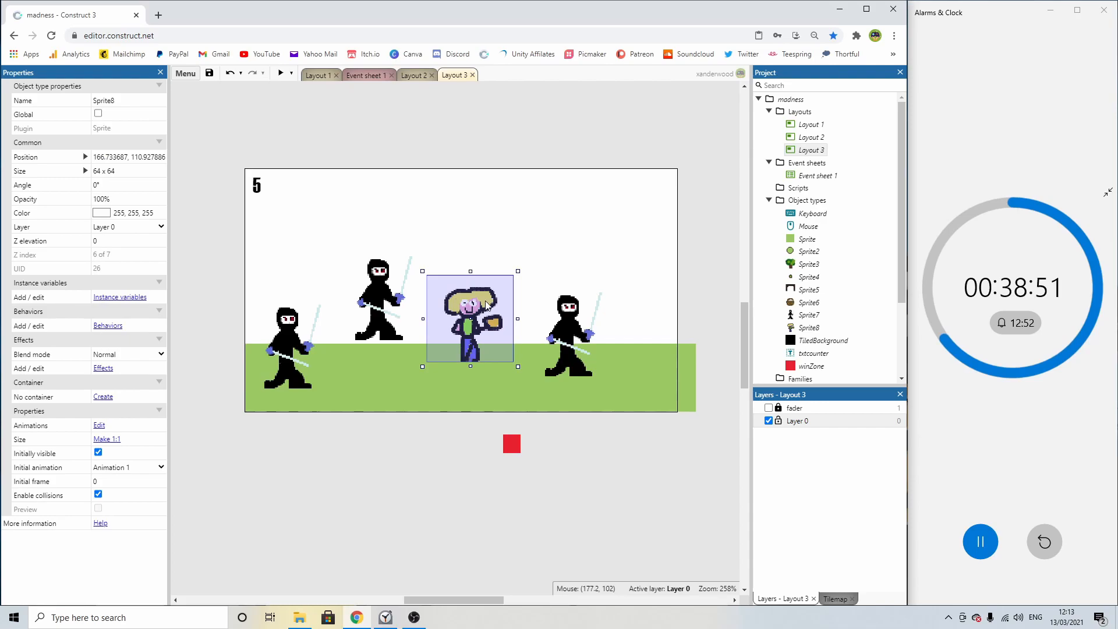
Add an event to Event sheet 1 that triggers when the left mouse button is clicked on Sprite8.
left_click(369, 76)
scroll(422, 348, "down", 1)
double_click(424, 336)
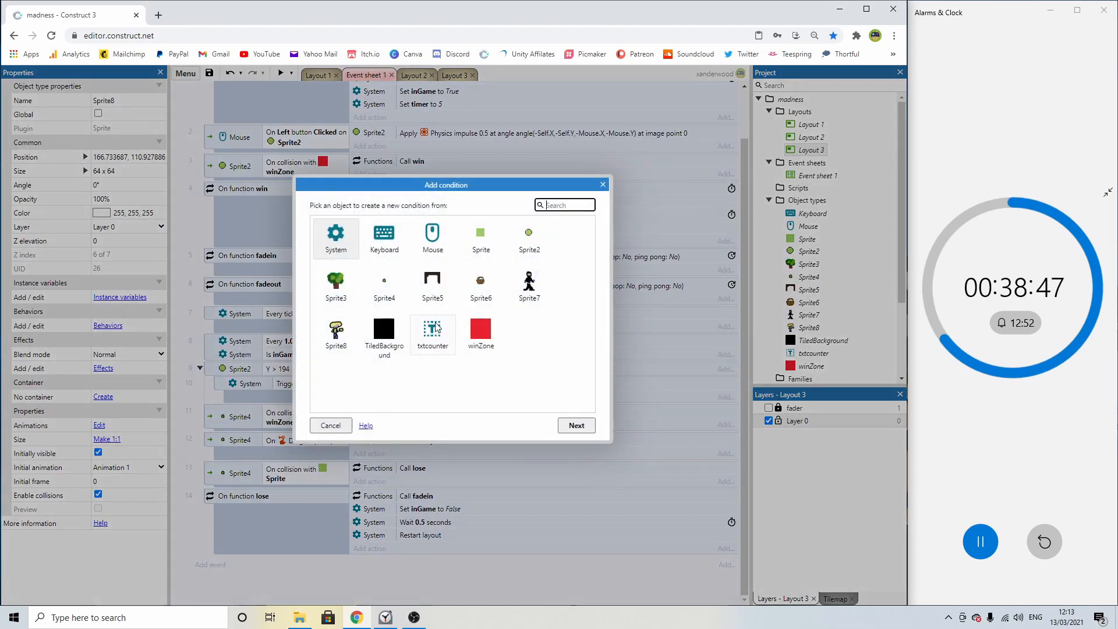
double_click(441, 250)
double_click(370, 291)
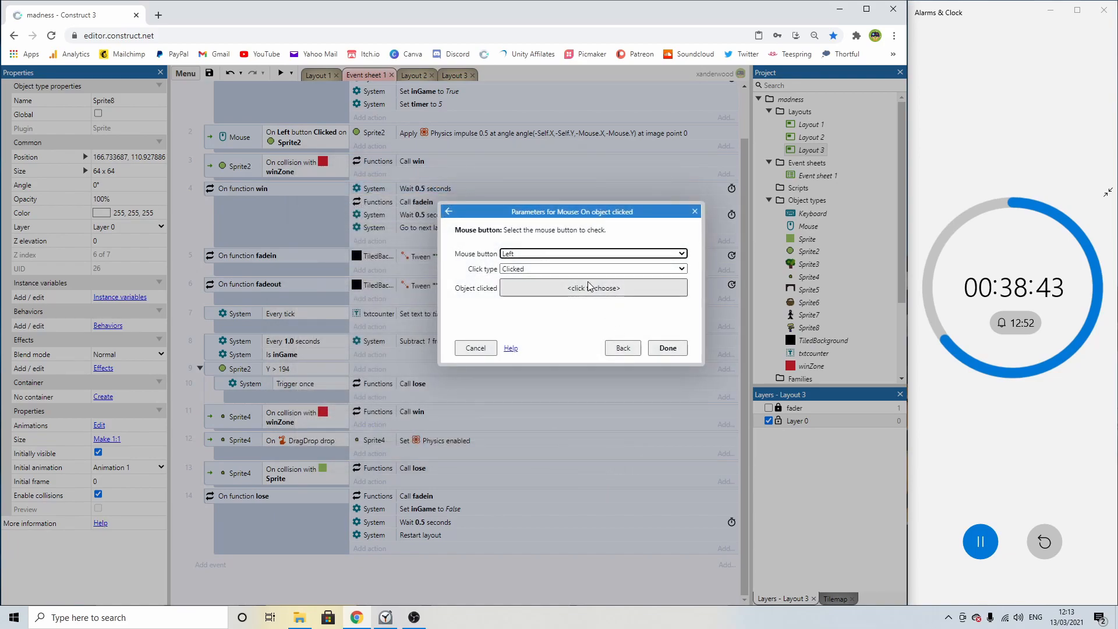
left_click(562, 291)
double_click(485, 382)
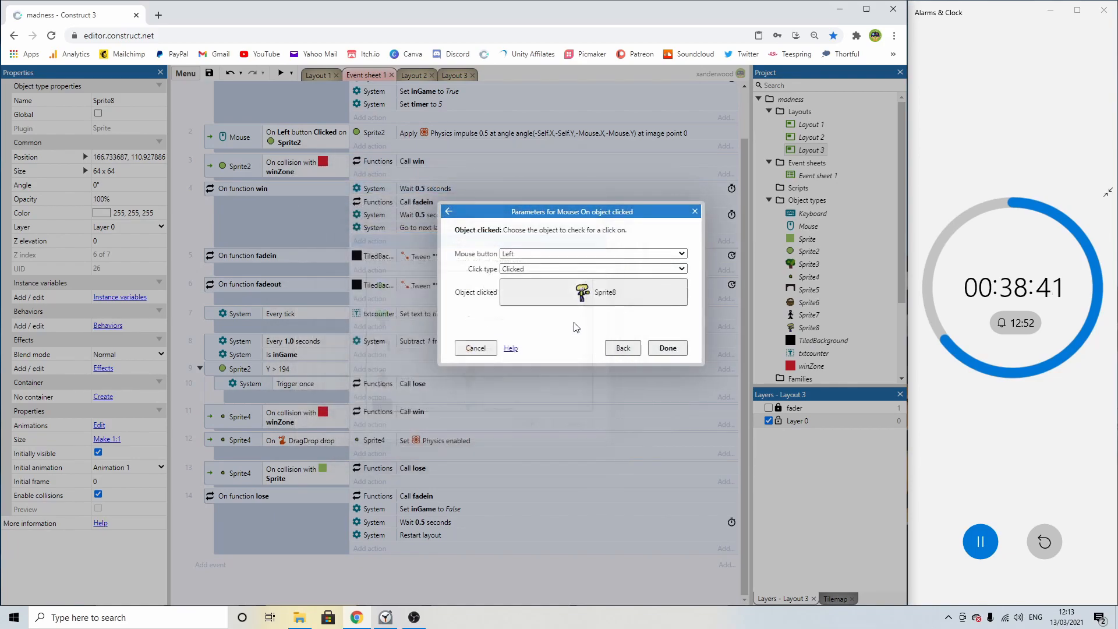
left_click(667, 347)
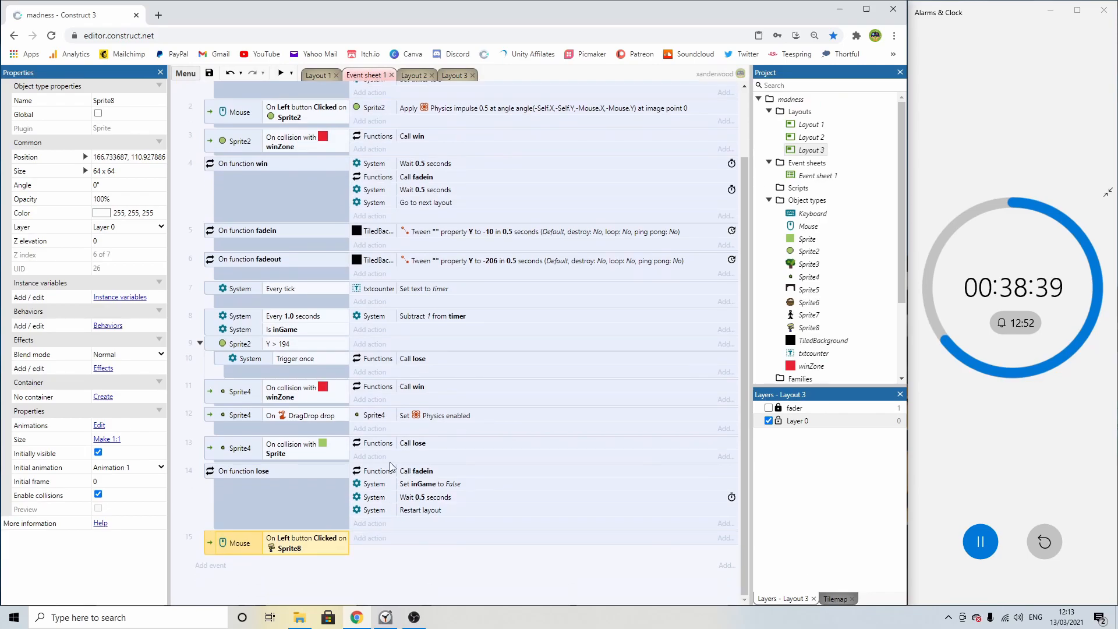
Add an action to the Sprite8 click event that calls the lose function.
left_click(370, 538)
double_click(394, 235)
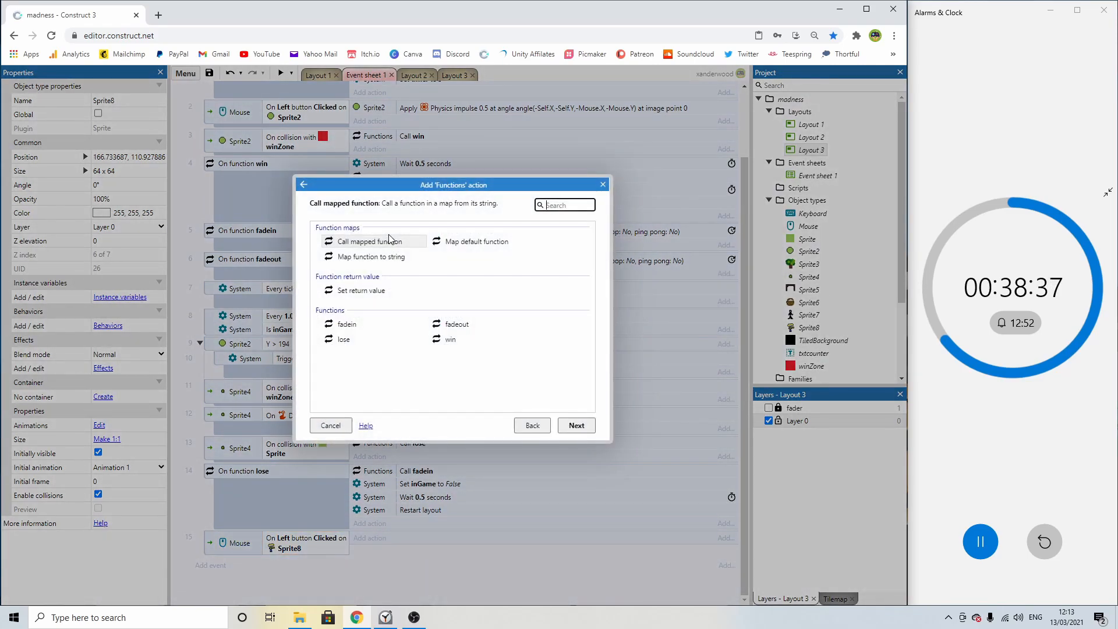
double_click(344, 340)
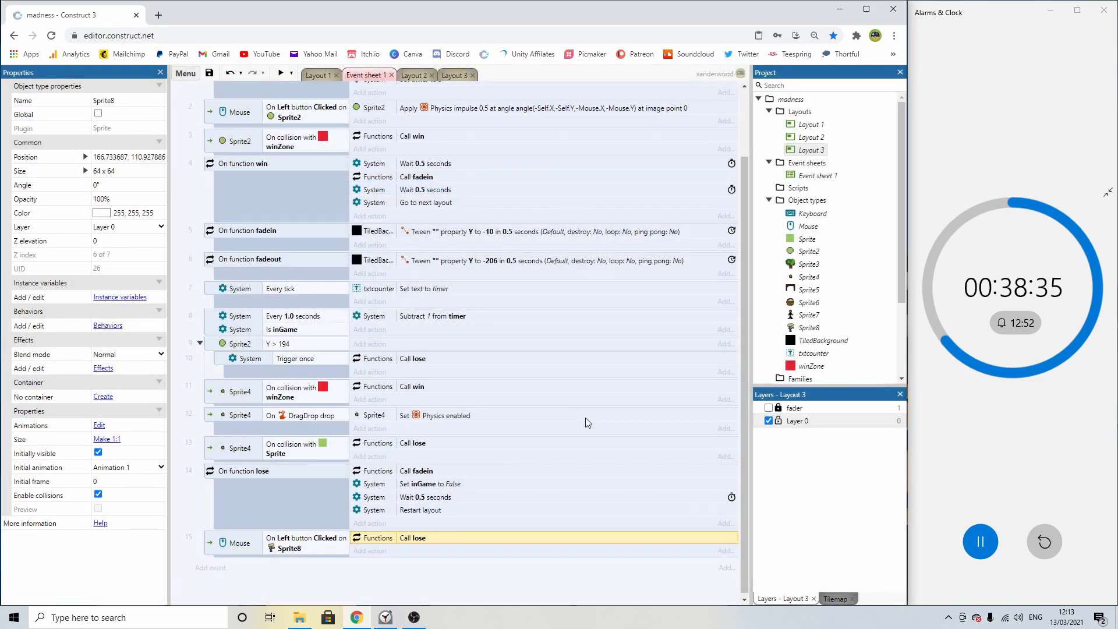
Add another mouse event that triggers when the left button is clicked on Sprite7.
left_click(208, 566)
double_click(431, 237)
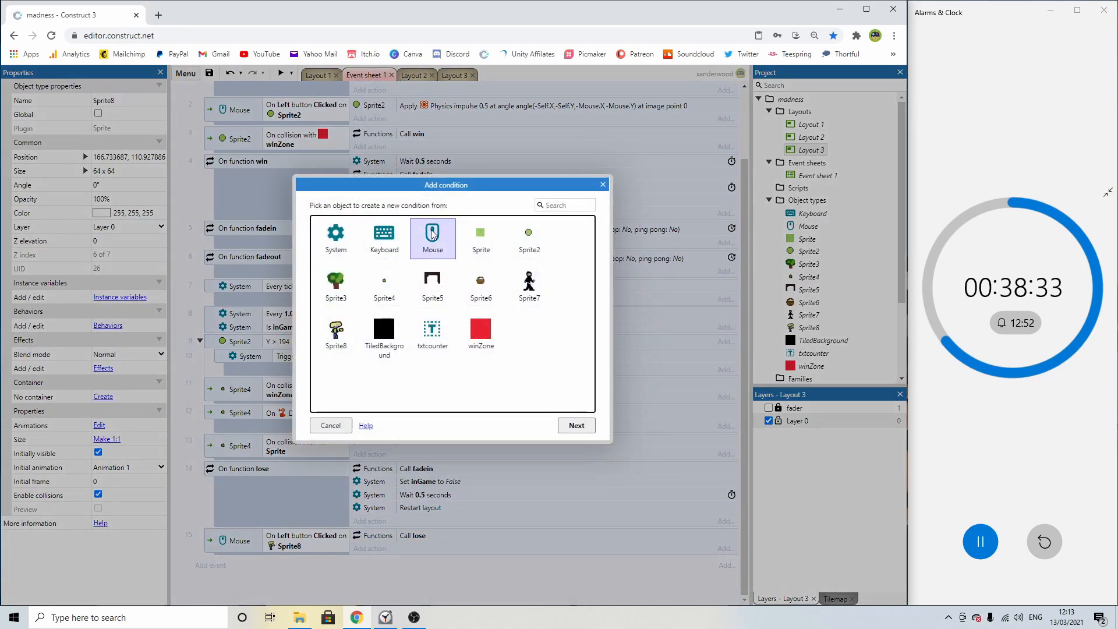
double_click(367, 286)
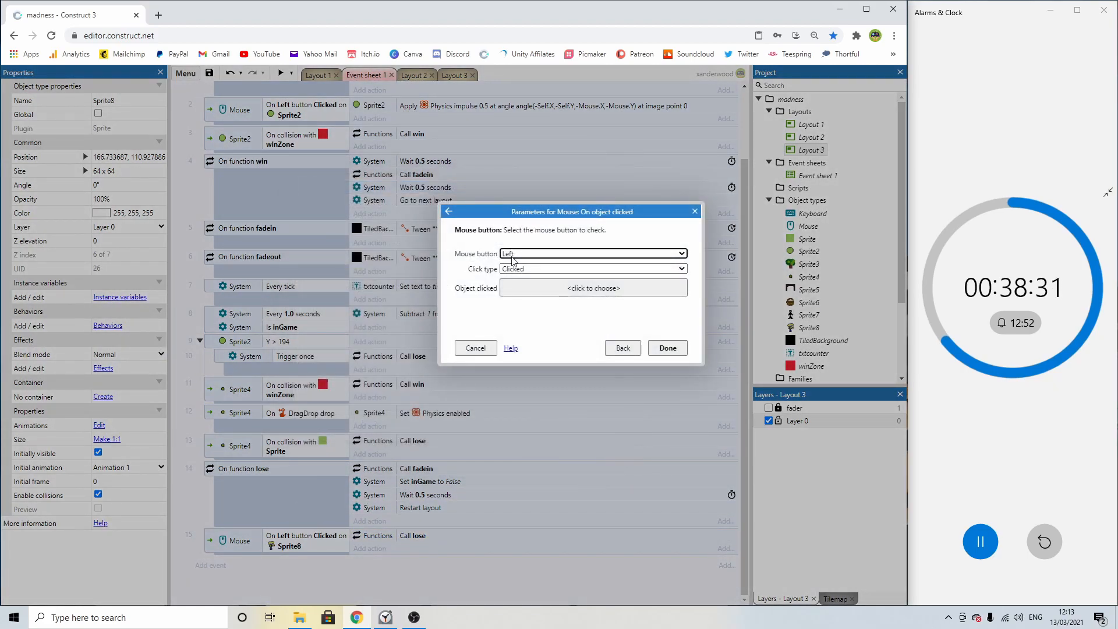
left_click(550, 289)
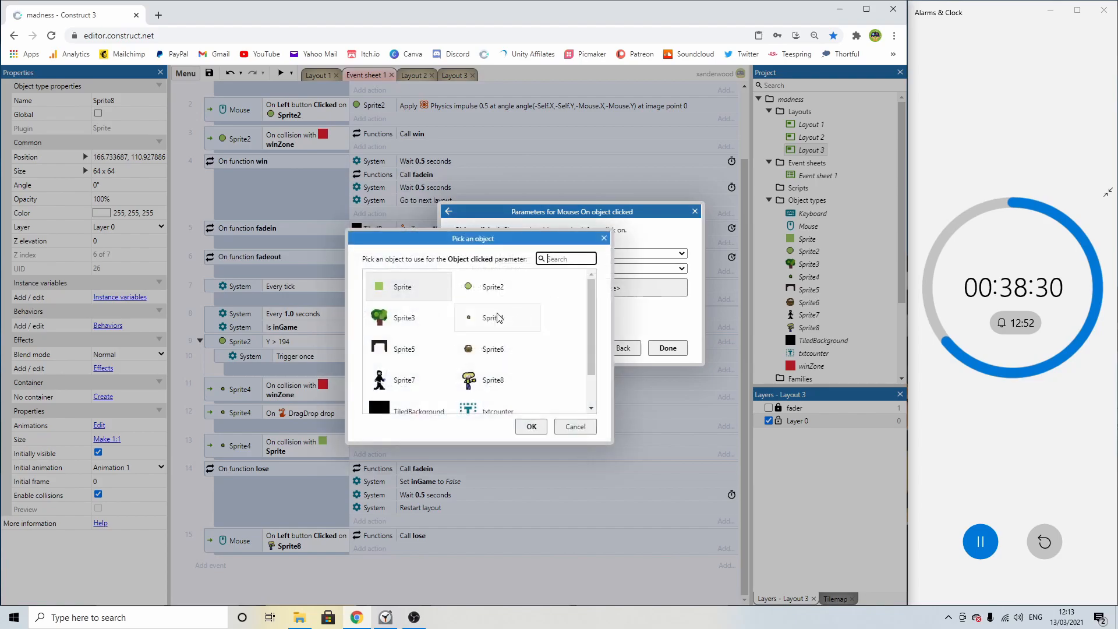
double_click(406, 381)
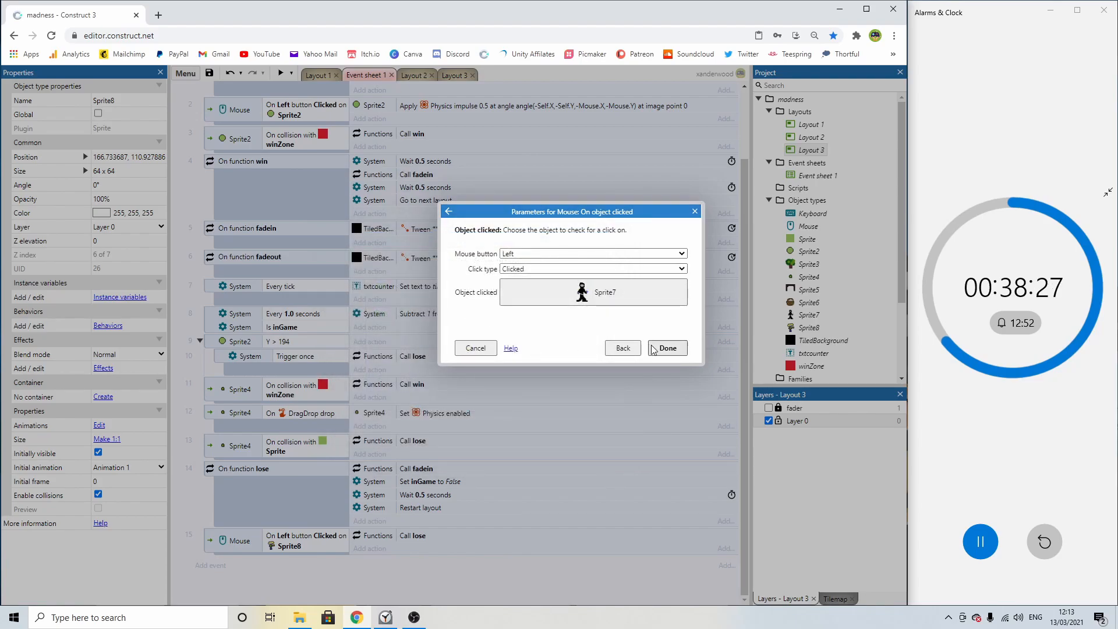
left_click(668, 348)
left_click(369, 539)
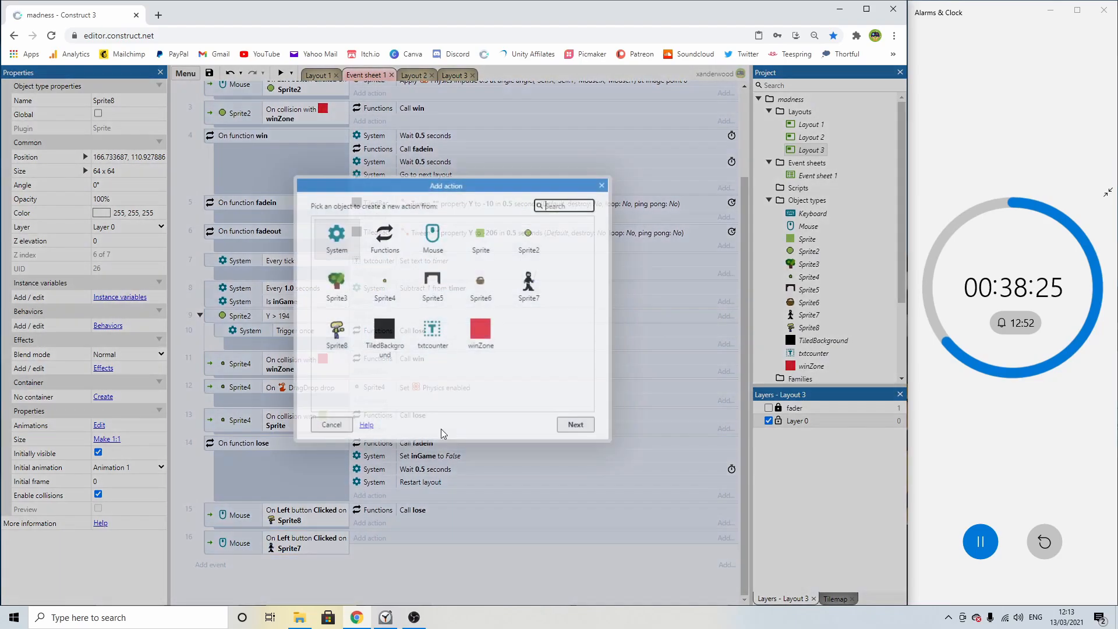
double_click(386, 238)
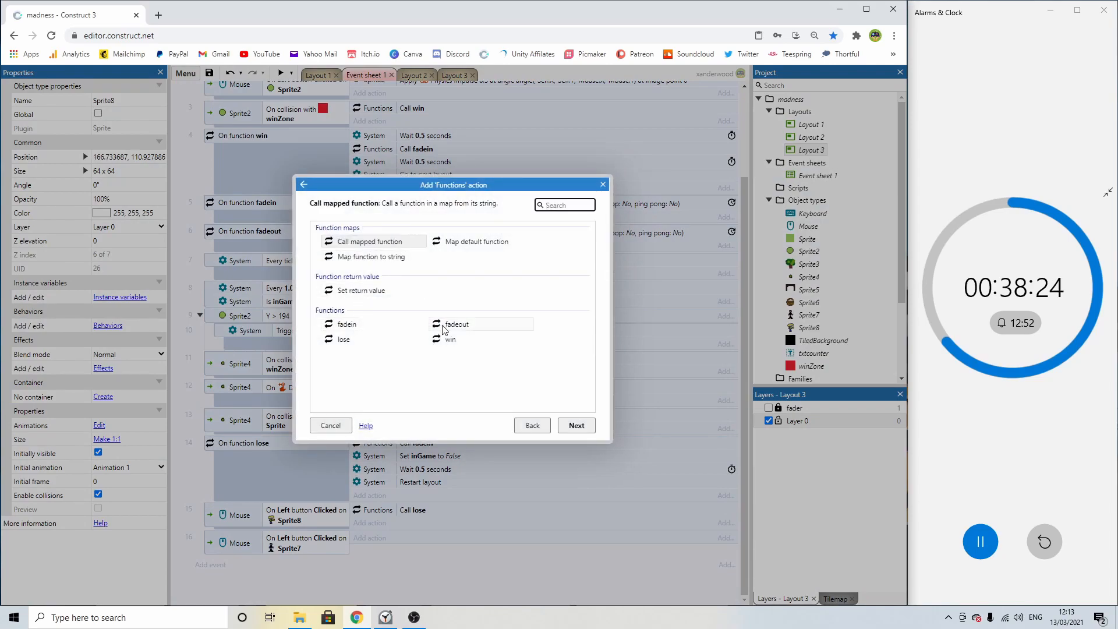
double_click(453, 340)
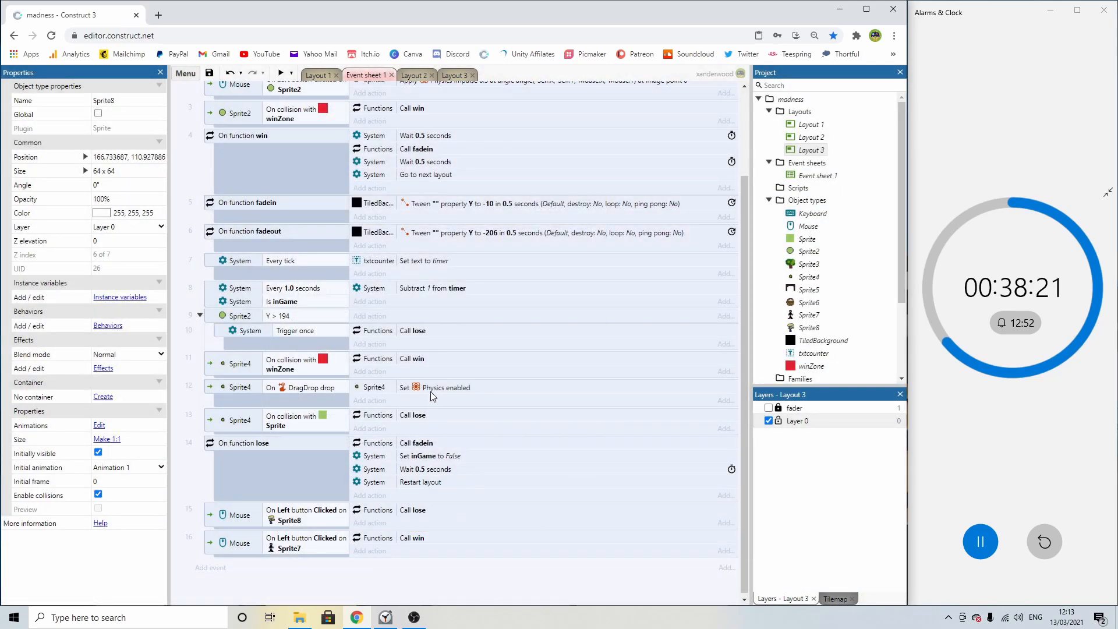
left_click(408, 538)
key("Delete")
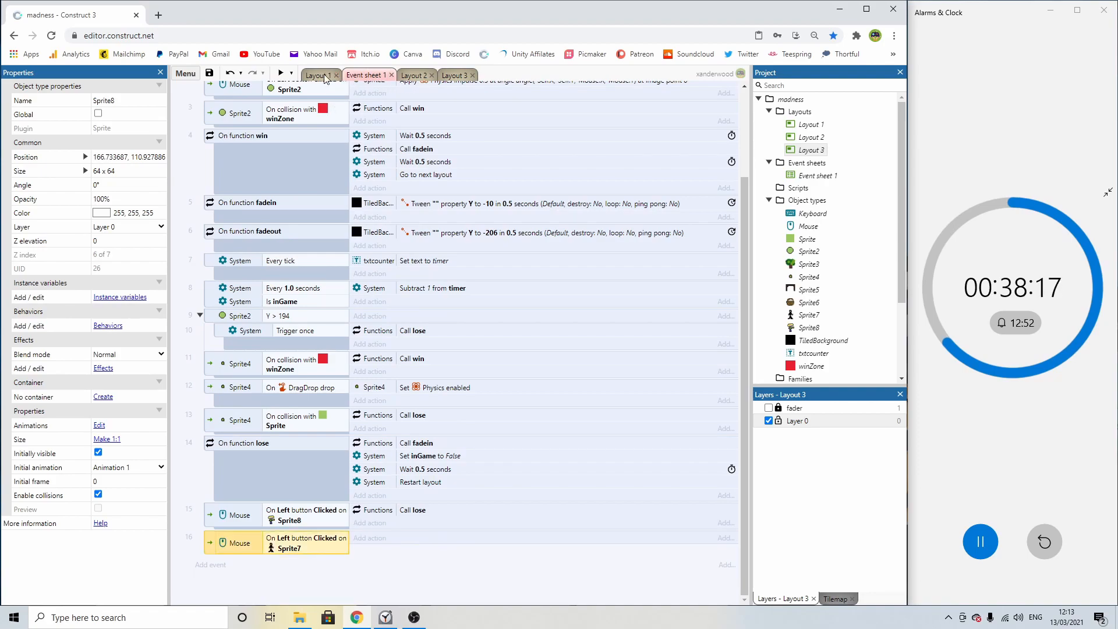
Add a number instance variable named id with initial value 0 to the ninja sprite in Layout 3.
left_click(454, 75)
left_click(568, 334)
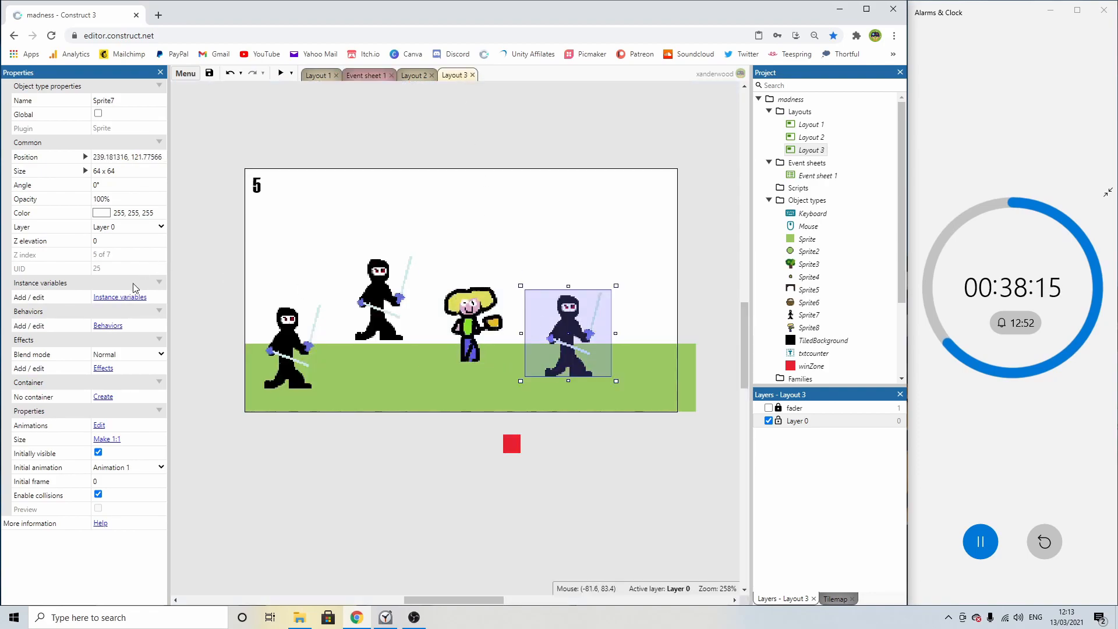
left_click(120, 297)
left_click(473, 296)
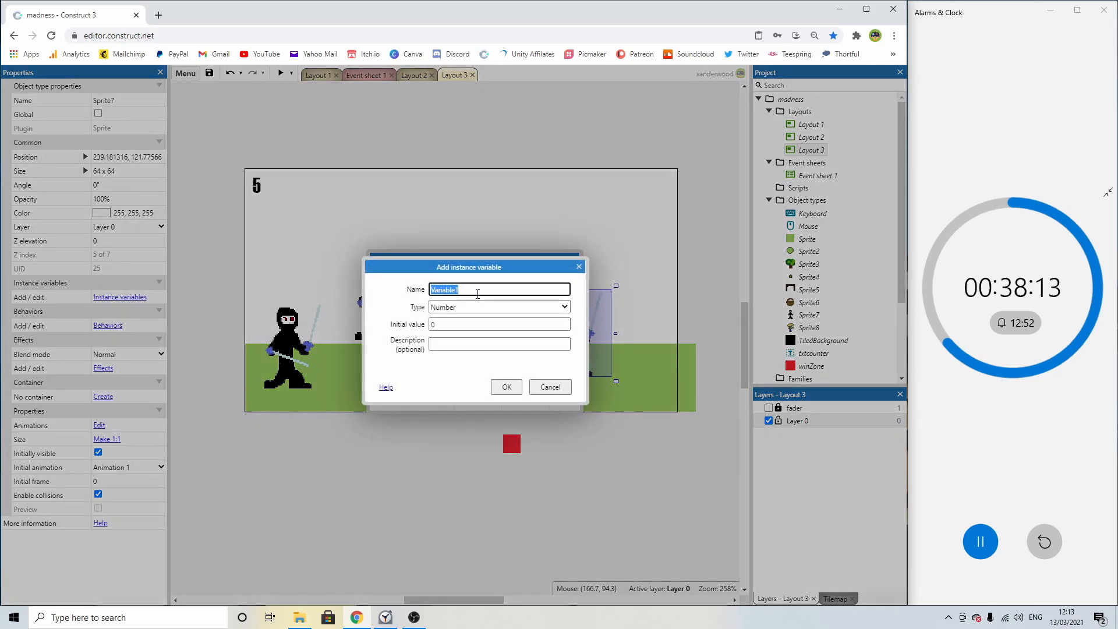
key("BackSpace")
left_click(506, 387)
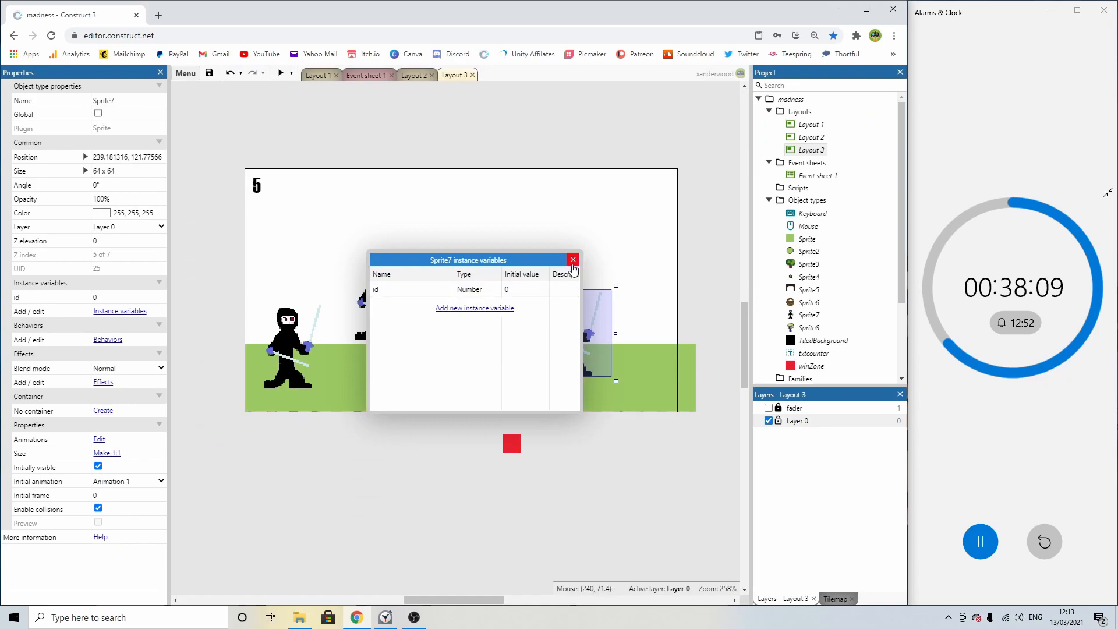
left_click(573, 259)
Set the id instance variable to 1 on the middle ninja and 2 on the leftmost ninja.
left_click(379, 297)
left_click(129, 297)
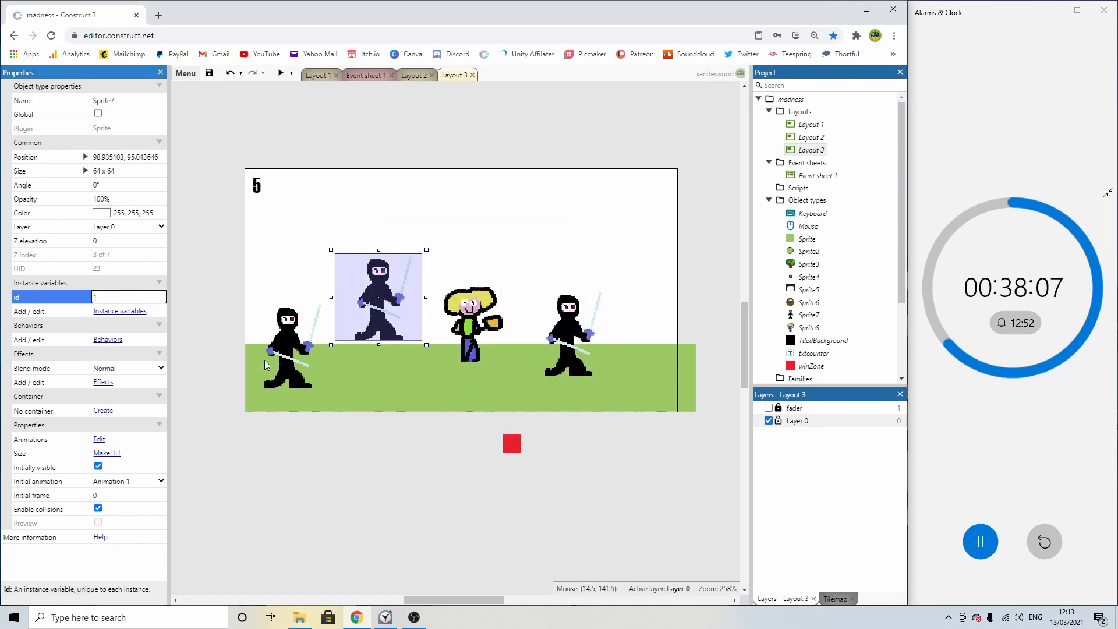
left_click_drag(281, 356, 272, 355)
left_click(114, 297)
type("2")
key("Return")
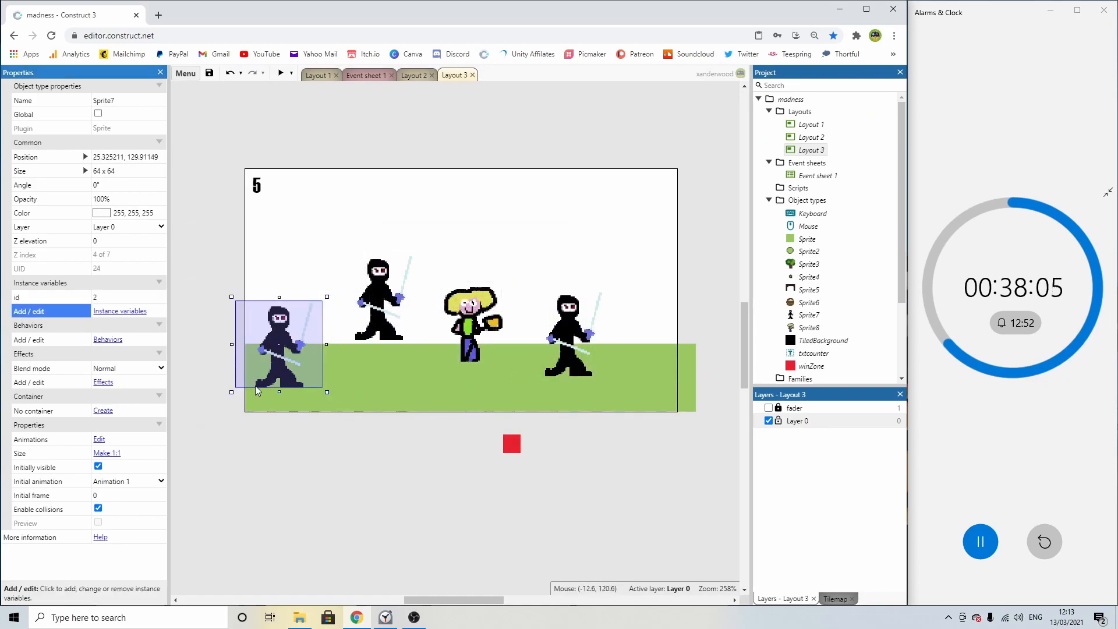
left_click(368, 439)
left_click(583, 335)
left_click(366, 300)
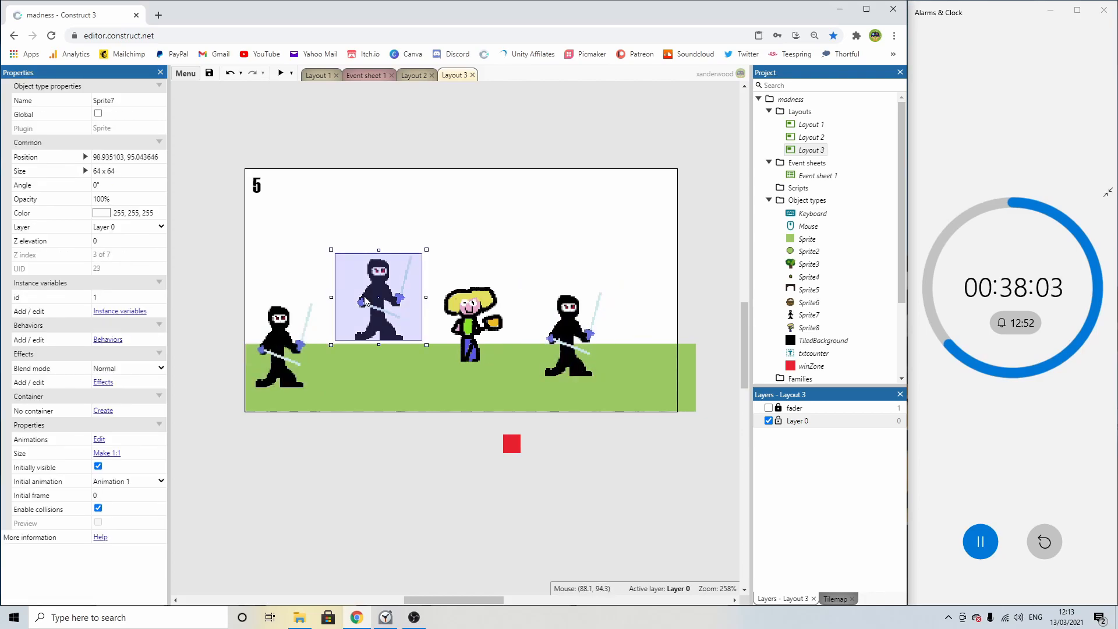
left_click(299, 341)
Add a Sprite7 Compare instance variable condition, id equal to 0, to the Sprite7 click event.
left_click(414, 75)
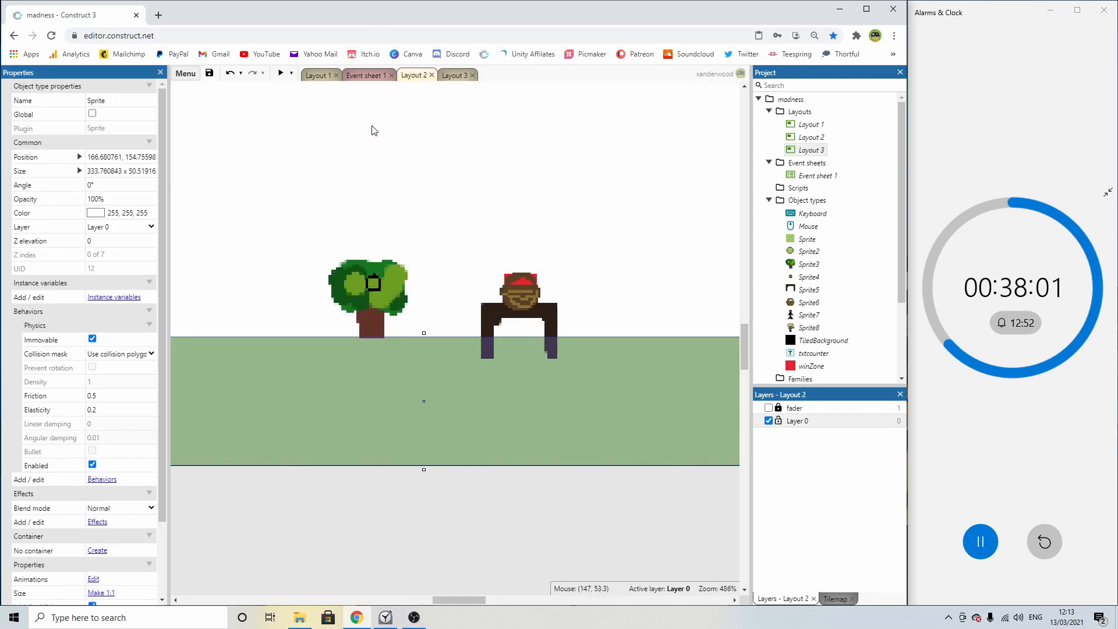
left_click(375, 75)
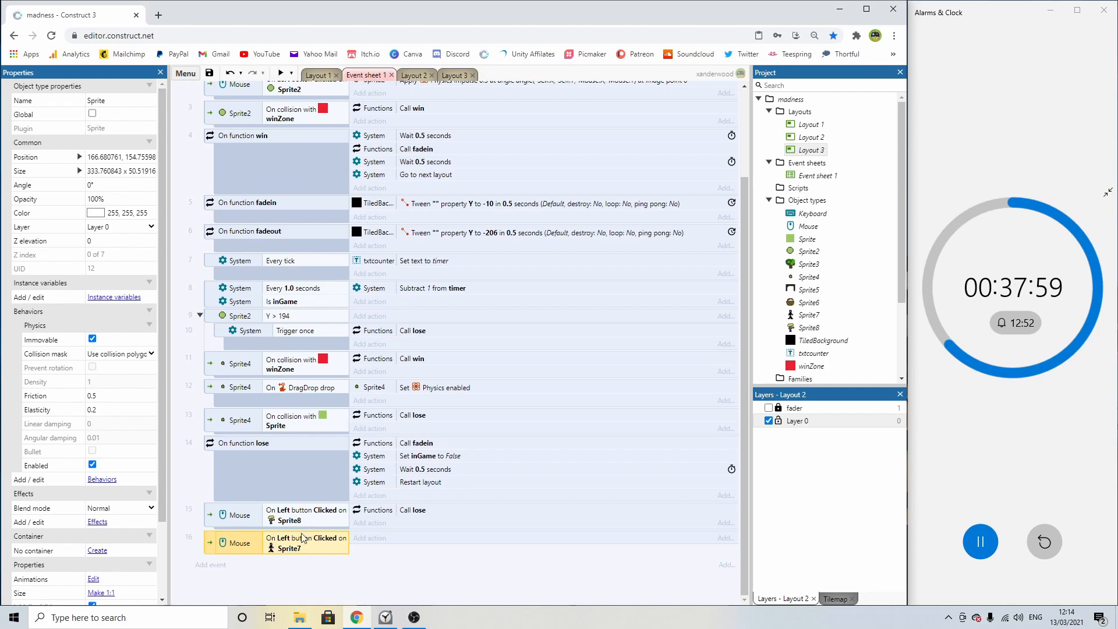
double_click(297, 552)
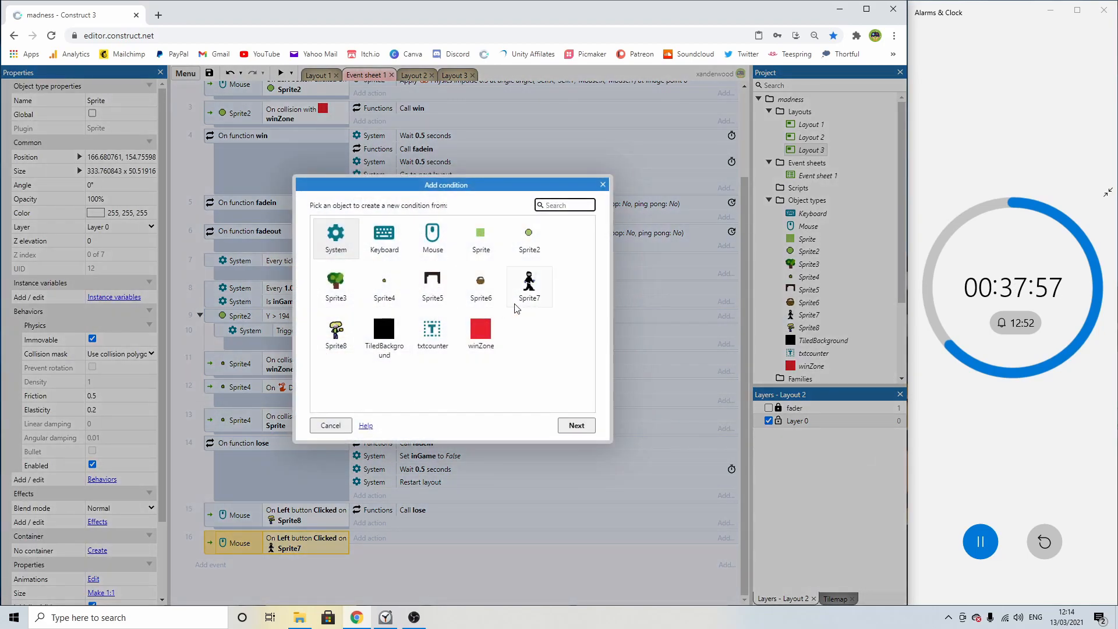
double_click(526, 284)
scroll(408, 324, "down", 6)
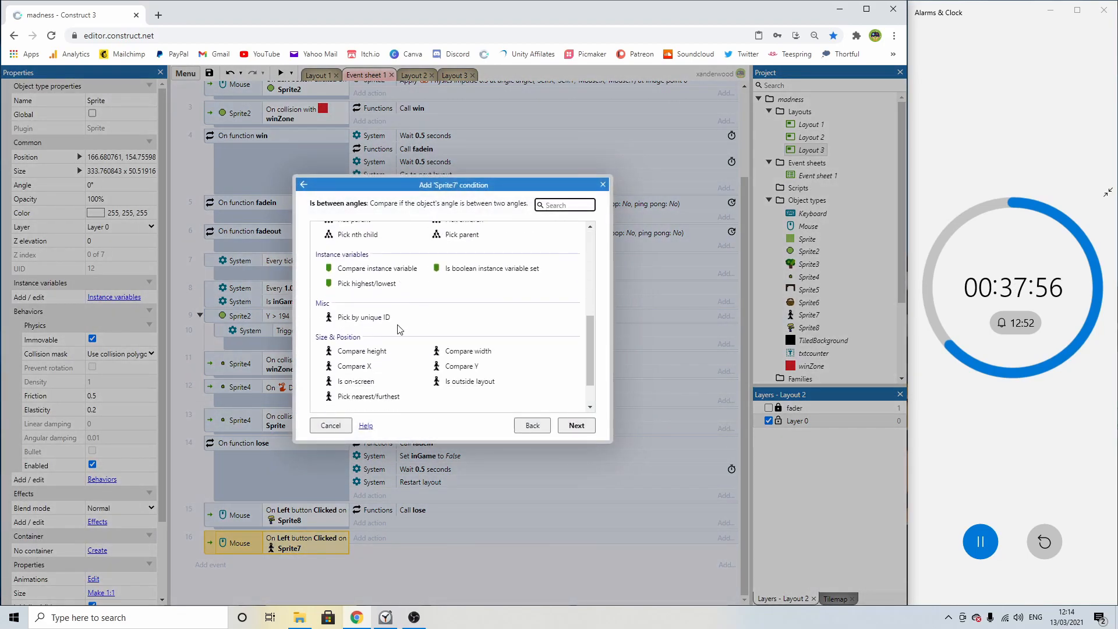
double_click(374, 268)
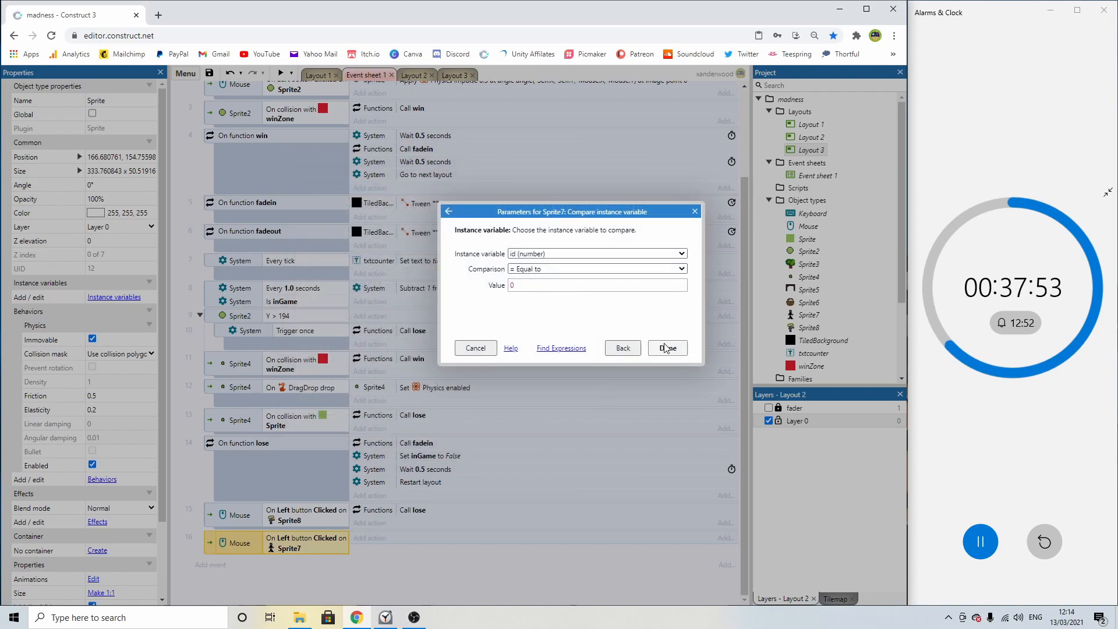
left_click(665, 348)
Move the id = 0 condition into a blank sub-event of the Sprite7 click event and paste two copies of that sub-event.
left_click(208, 540)
key("b")
left_click_drag(274, 536, 250, 554)
key("ctrl+v")
key("ctrl+v")
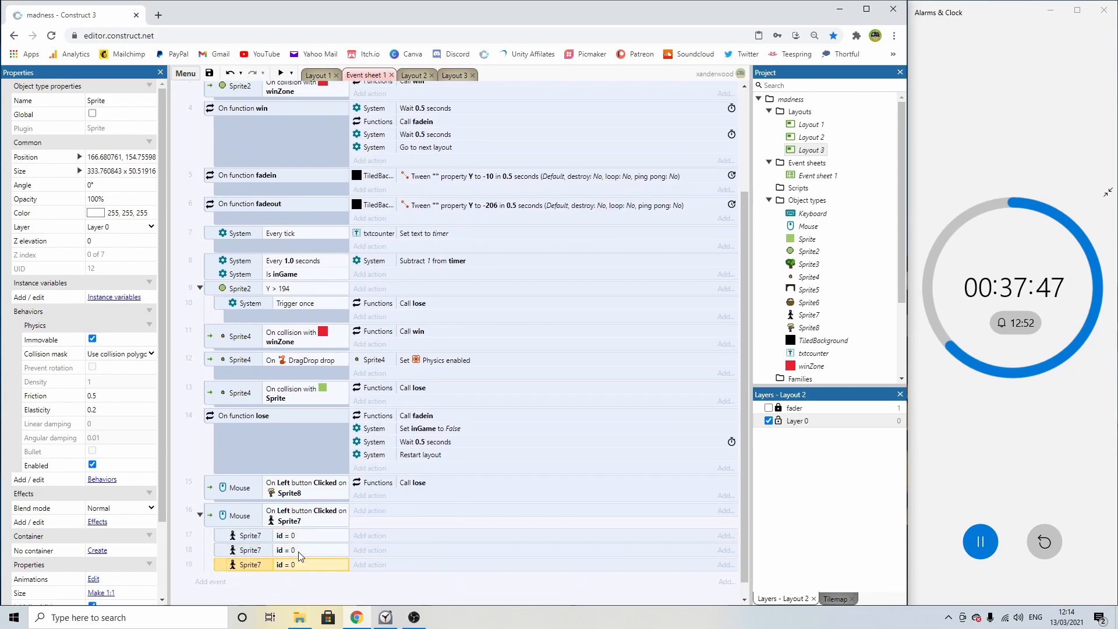
Change the id comparison values of the second and third sub-events to 1 and 2.
double_click(299, 552)
left_click(531, 282)
type("1")
key("Return")
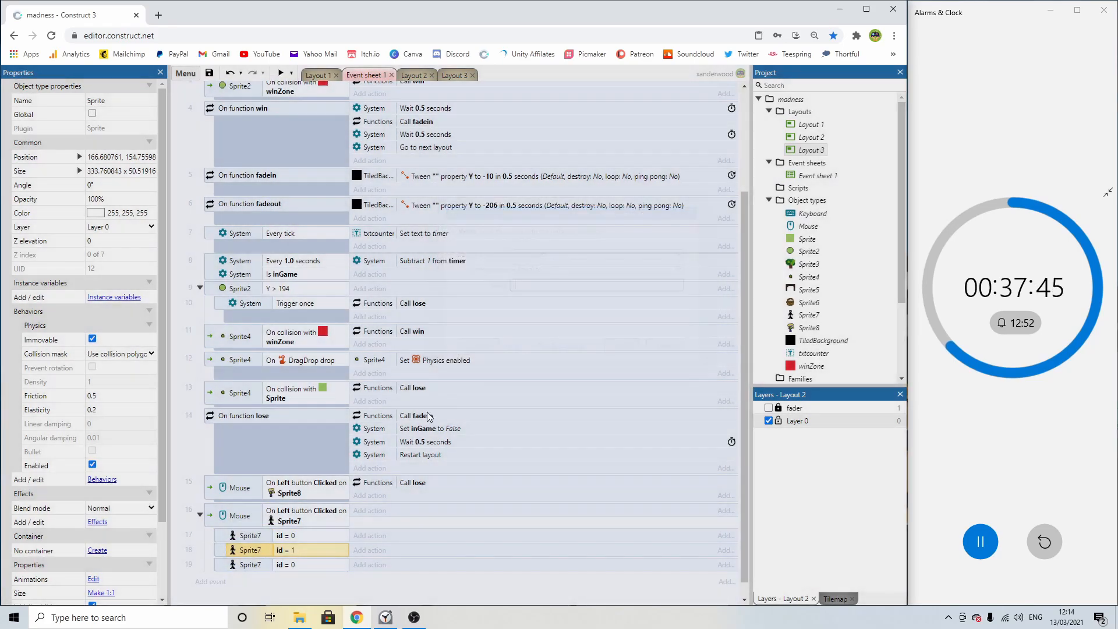
double_click(305, 565)
left_click(524, 285)
type("2")
key("Return")
Add a Sprite7 Destroy action to the id = 0 sub-event and copy it to the id = 1 and id = 2 sub-events.
left_click(381, 531)
double_click(529, 290)
type("des")
double_click(362, 275)
left_click_drag(415, 537, 404, 589, "ctrl")
scroll(414, 513, "down", 1)
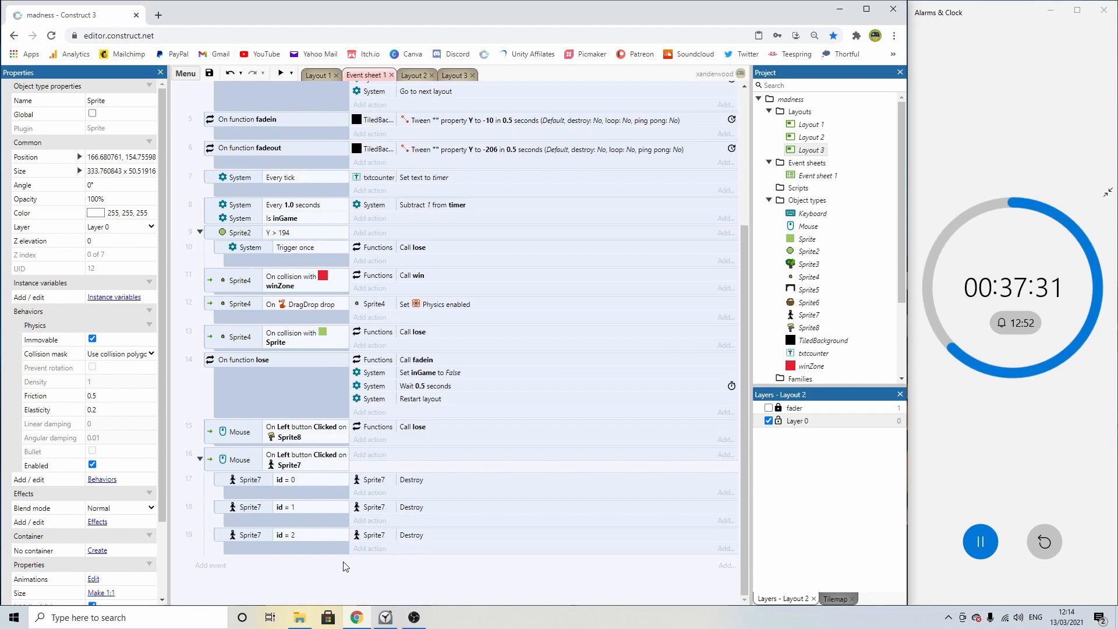
Add a global number variable named deaths with initial value 0 to the event sheet.
right_click(329, 568)
left_click(380, 494)
type("deaths")
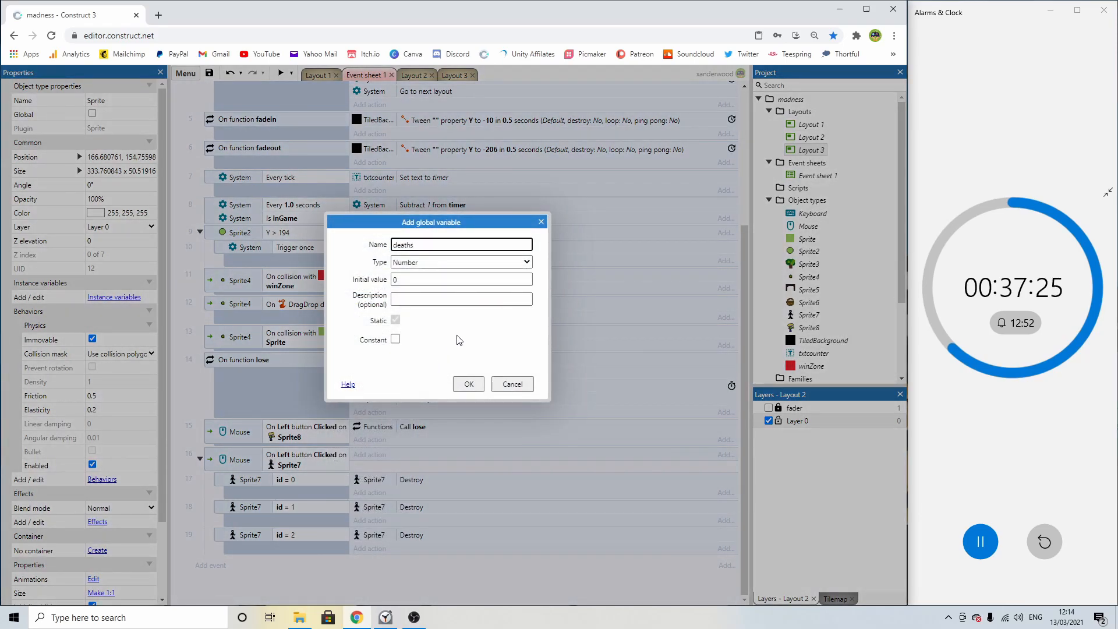
key("Return")
Add an action that adds 1 to deaths in the id = 0 sub-event and copy it to the id = 1 and id = 2 sub-events.
scroll(371, 462, "down", 3)
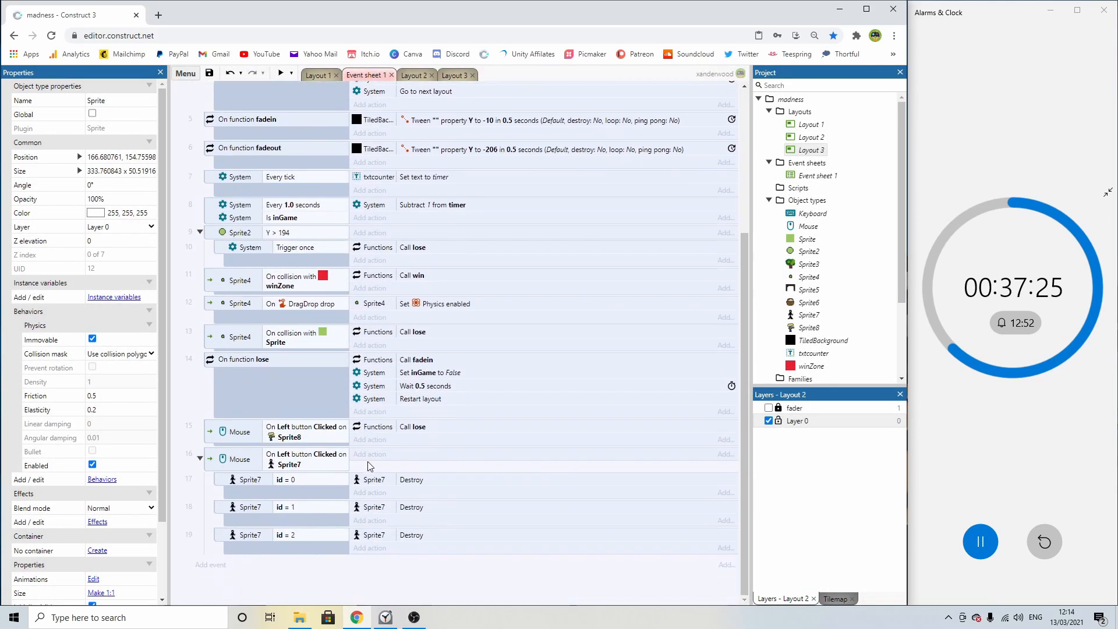
left_click(369, 493)
double_click(334, 238)
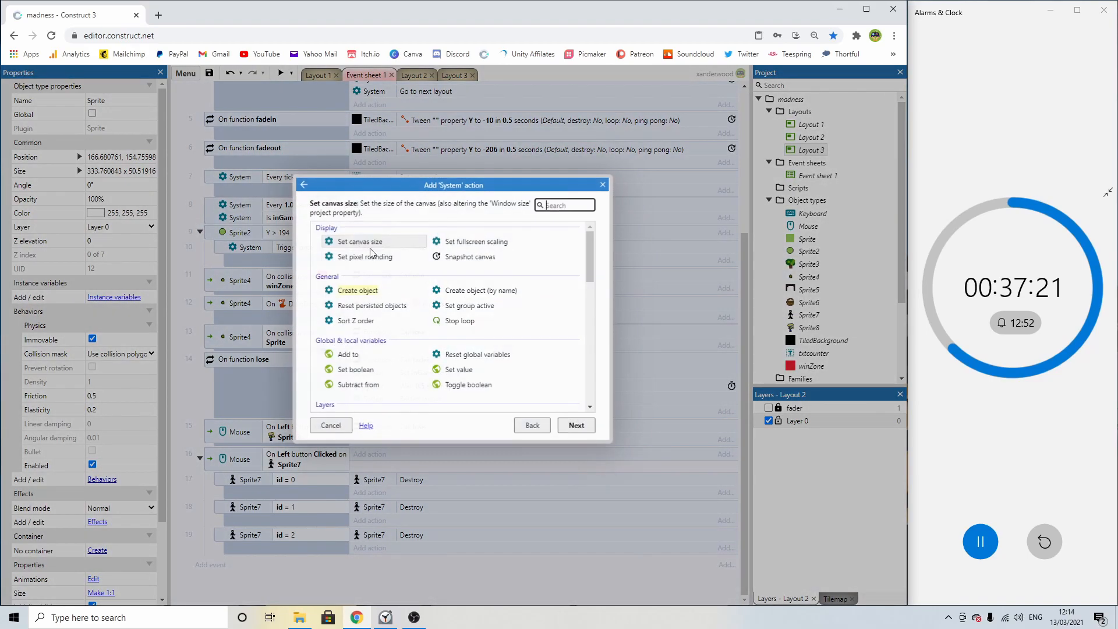
double_click(349, 355)
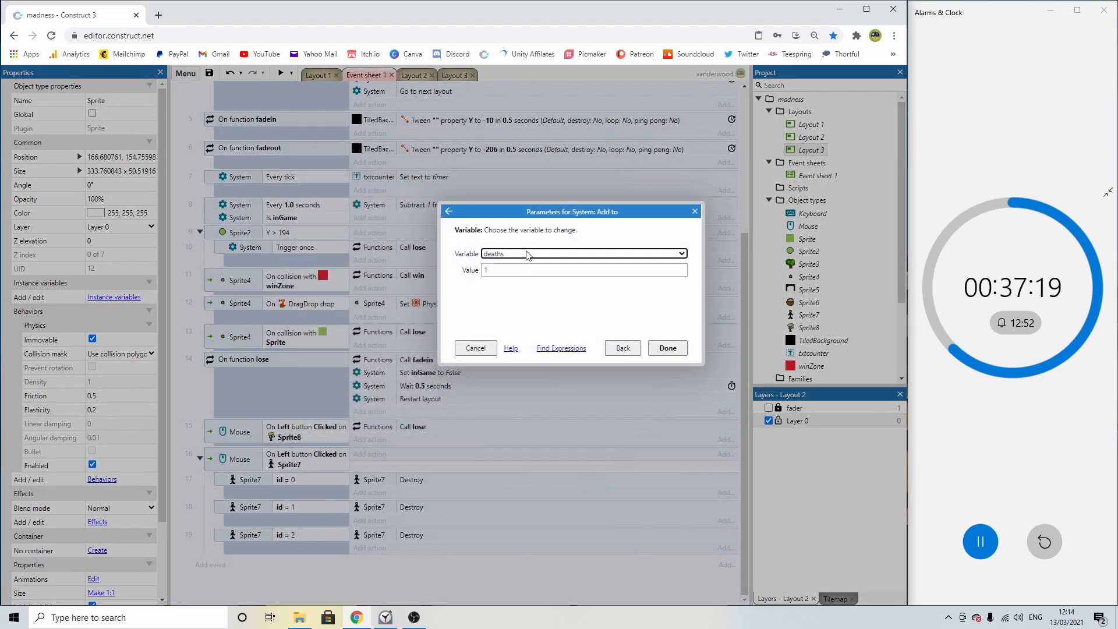
left_click(655, 347)
left_click_drag(408, 493, 413, 571, "ctrl")
scroll(431, 527, "down", 1)
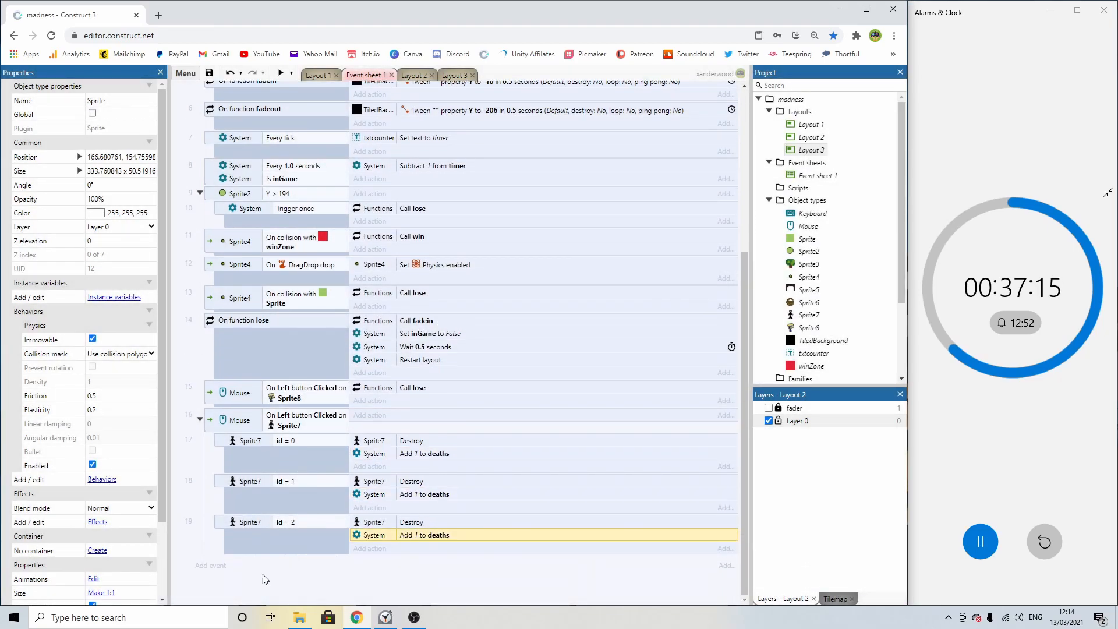
Create a new event with a System condition checking that deaths is greater than or equal to 3.
left_click(211, 565)
double_click(341, 240)
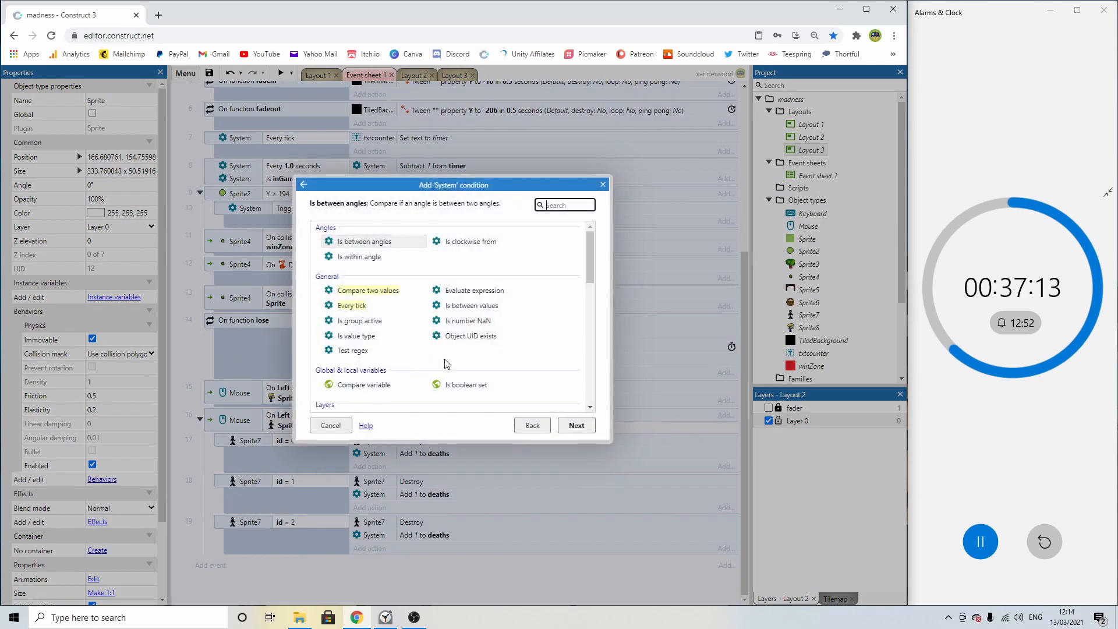
double_click(368, 385)
left_click(520, 269)
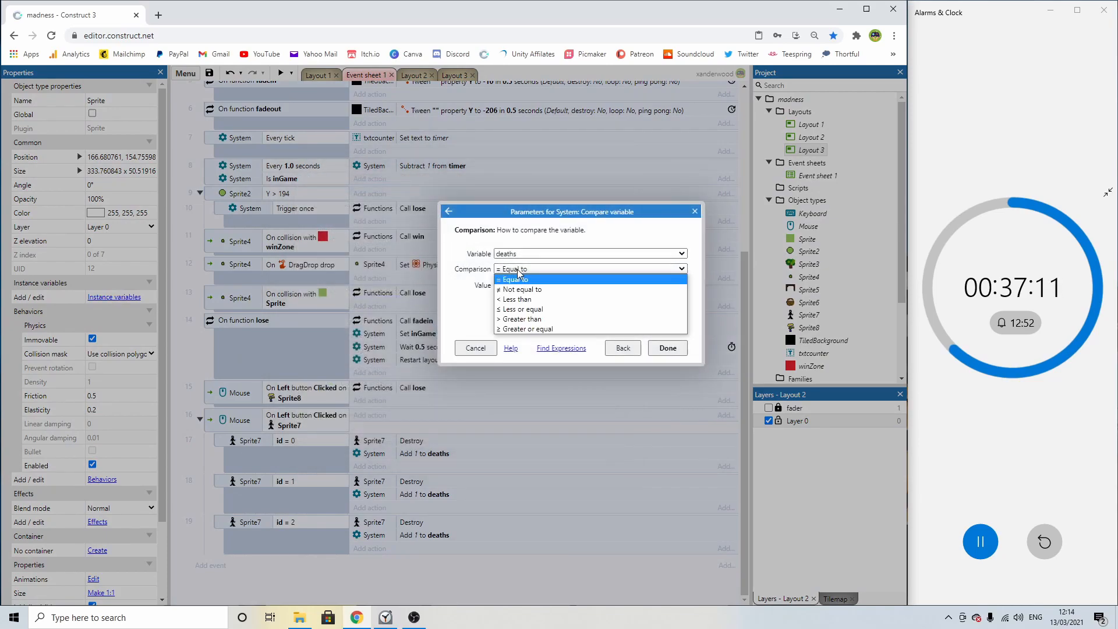
left_click(521, 326)
left_click(514, 285)
key("BackSpace")
type("3")
key("Return")
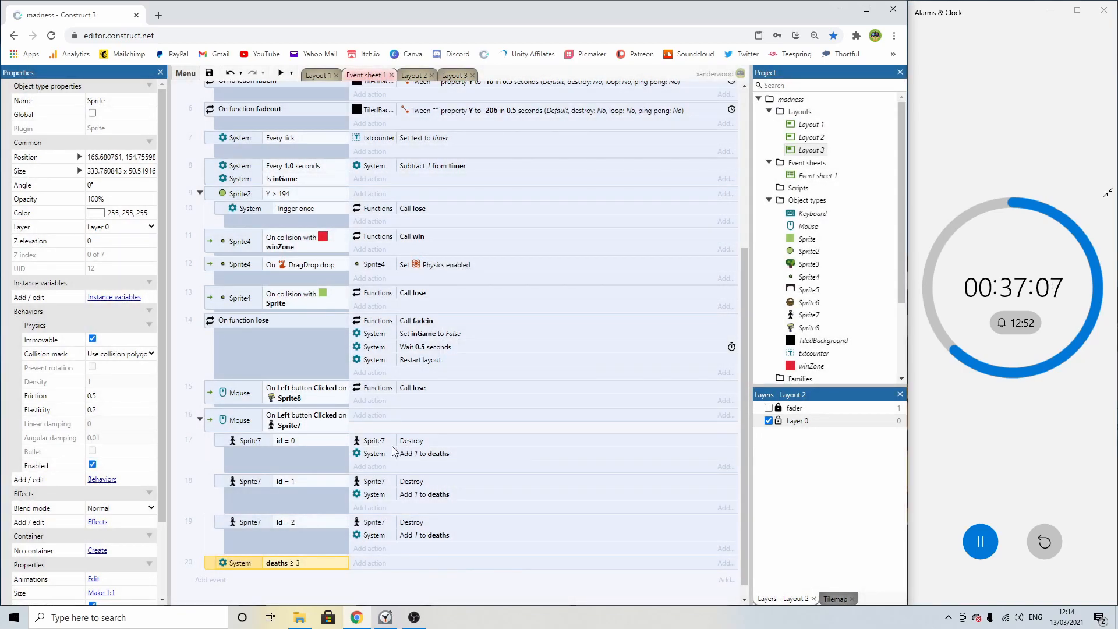
Add an action calling the win function to the deaths ≥ 3 event.
left_click(371, 563)
double_click(384, 236)
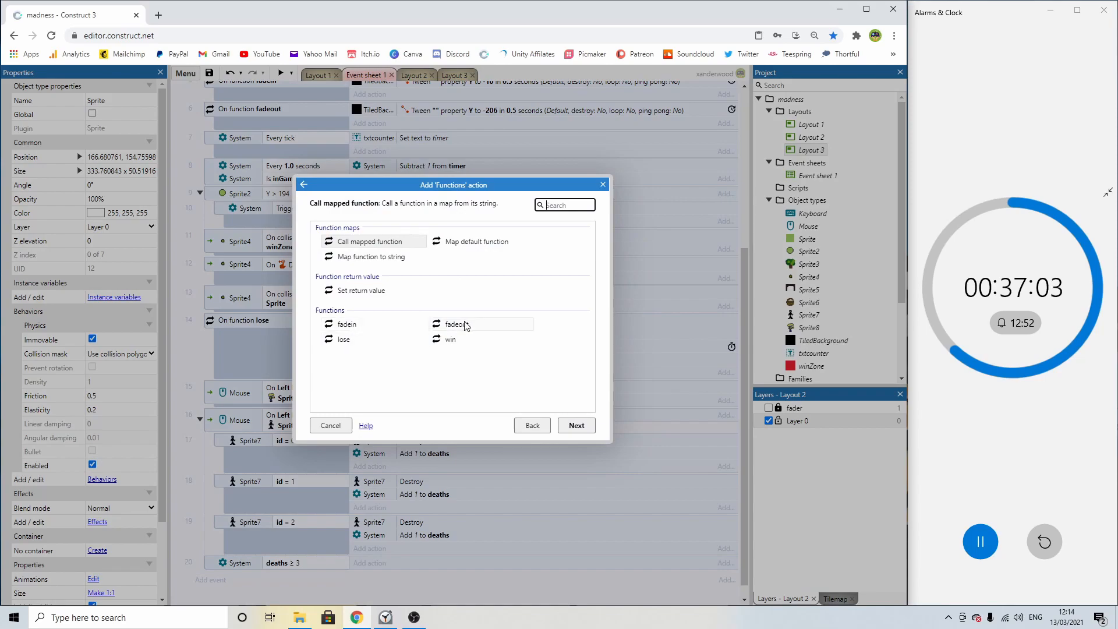
double_click(452, 340)
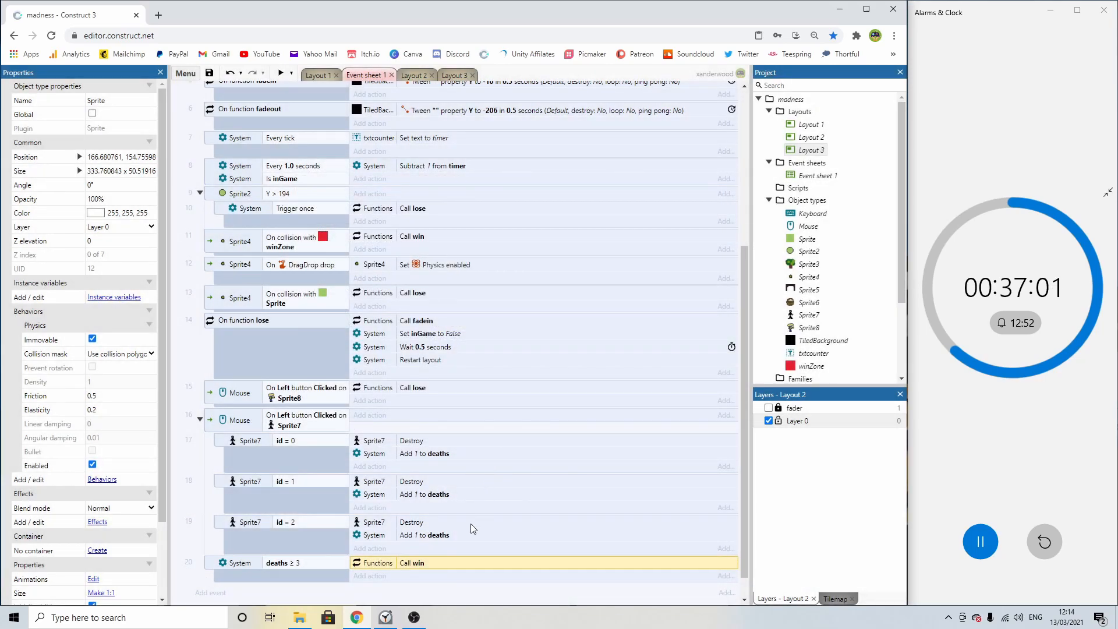
Preview Layout 3 twice to test clicking the ninjas, closing the preview window after each run.
left_click(454, 75)
left_click(280, 72)
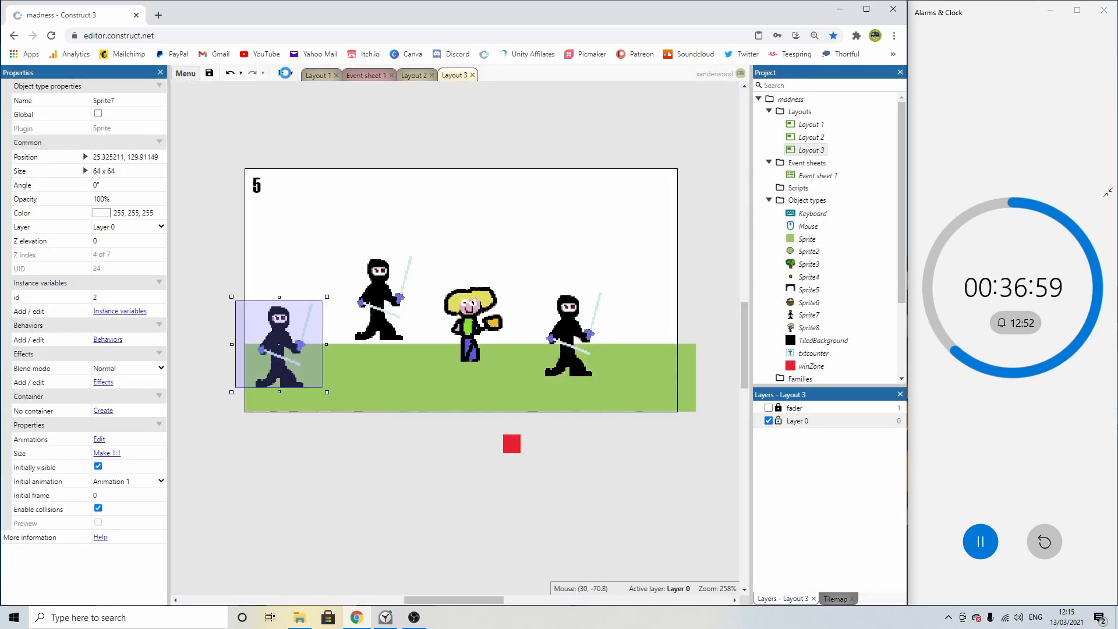
left_click(395, 332)
left_click(311, 386)
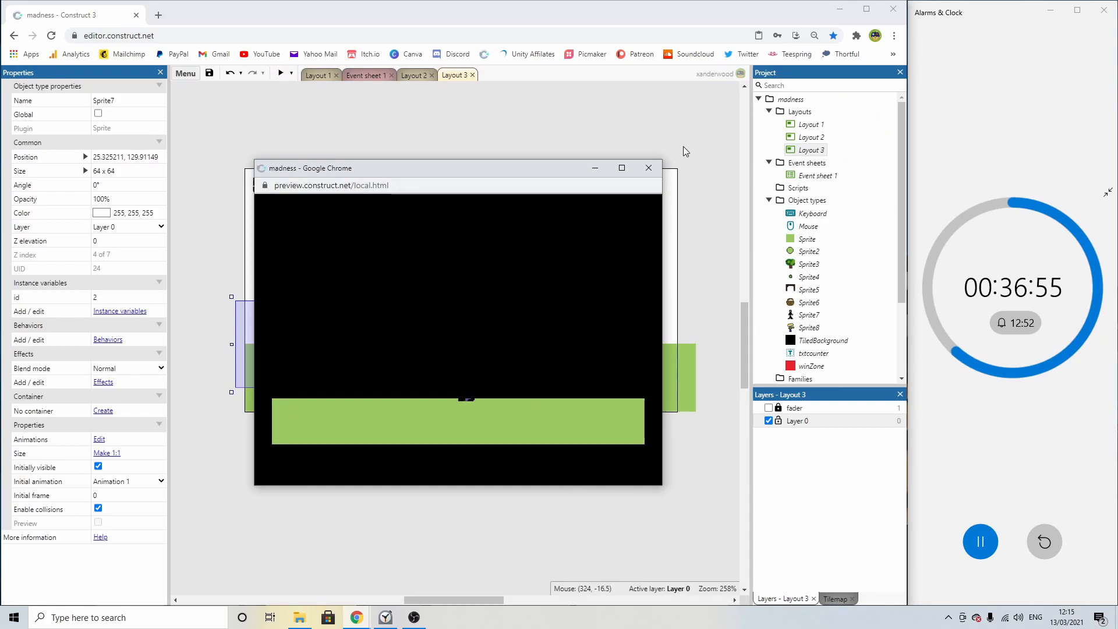
left_click(649, 173)
left_click(280, 73)
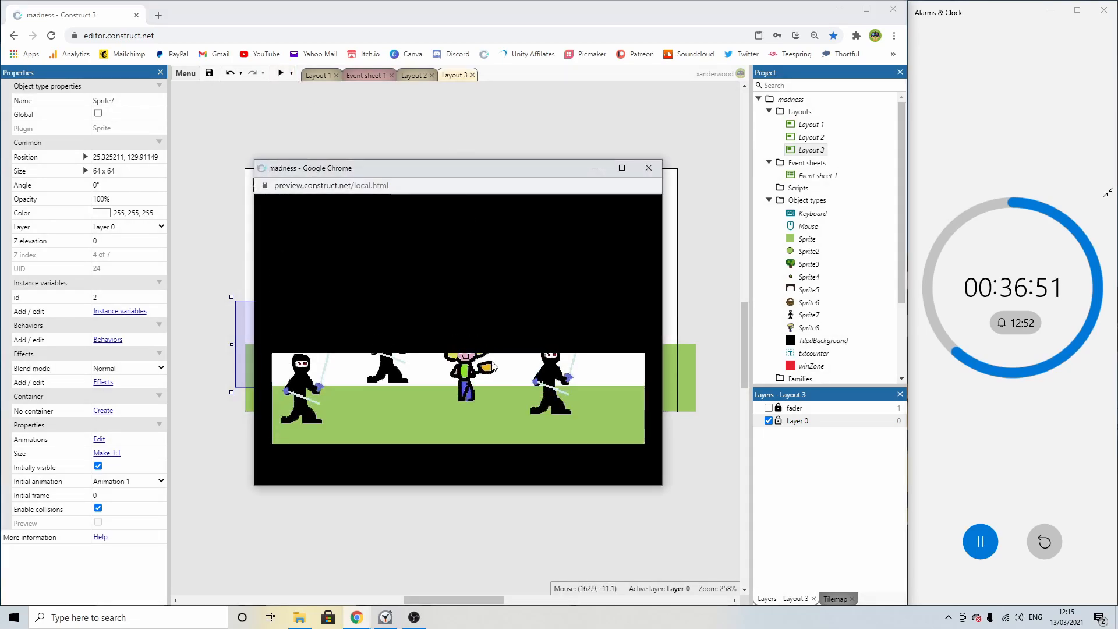
left_click(649, 168)
left_click(509, 150)
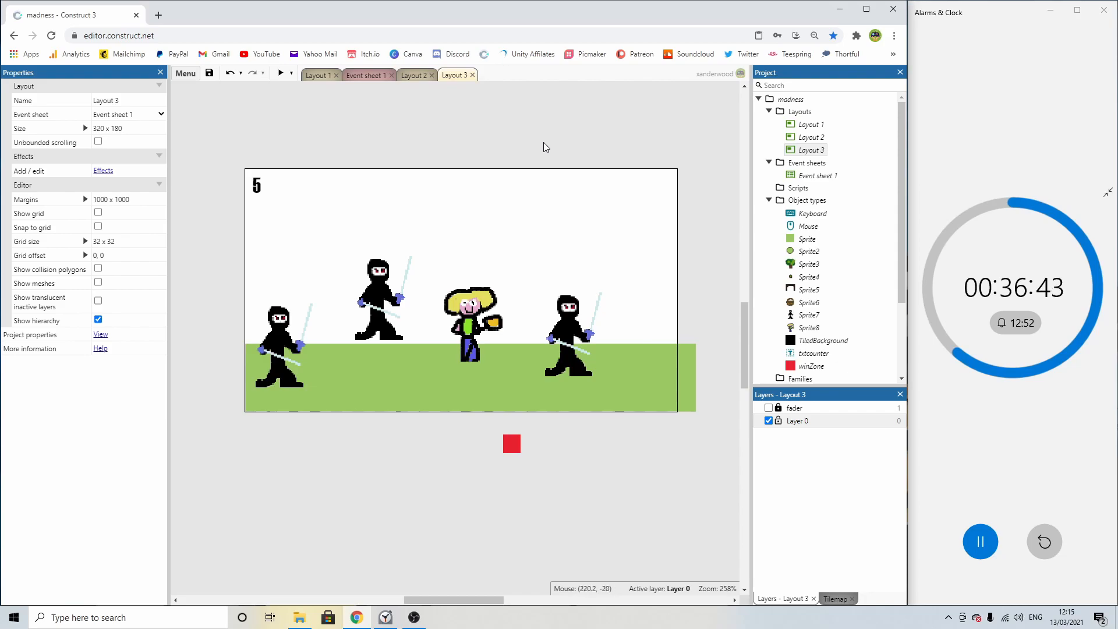
Duplicate Layout 3 and open the copy, Layout 4.
right_click(814, 150)
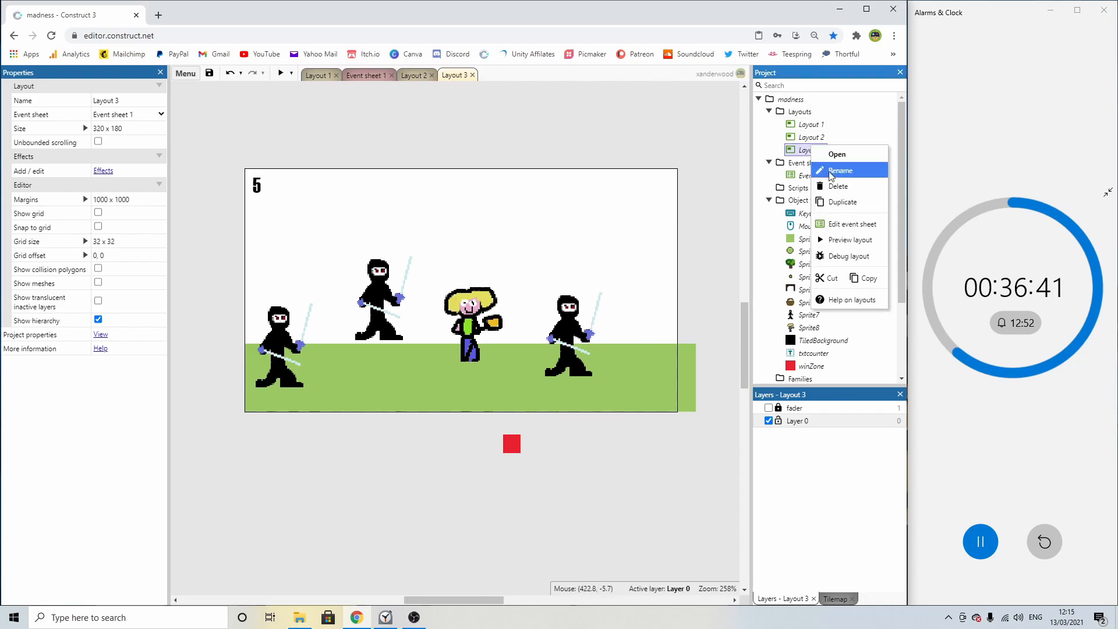
left_click(844, 202)
left_click(710, 135)
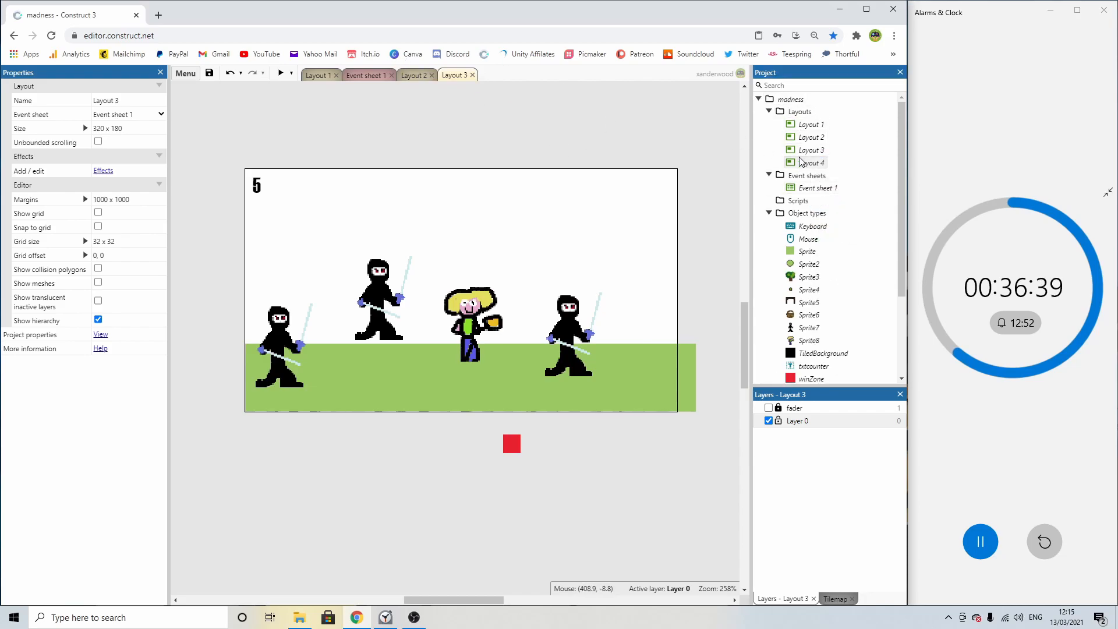
double_click(807, 164)
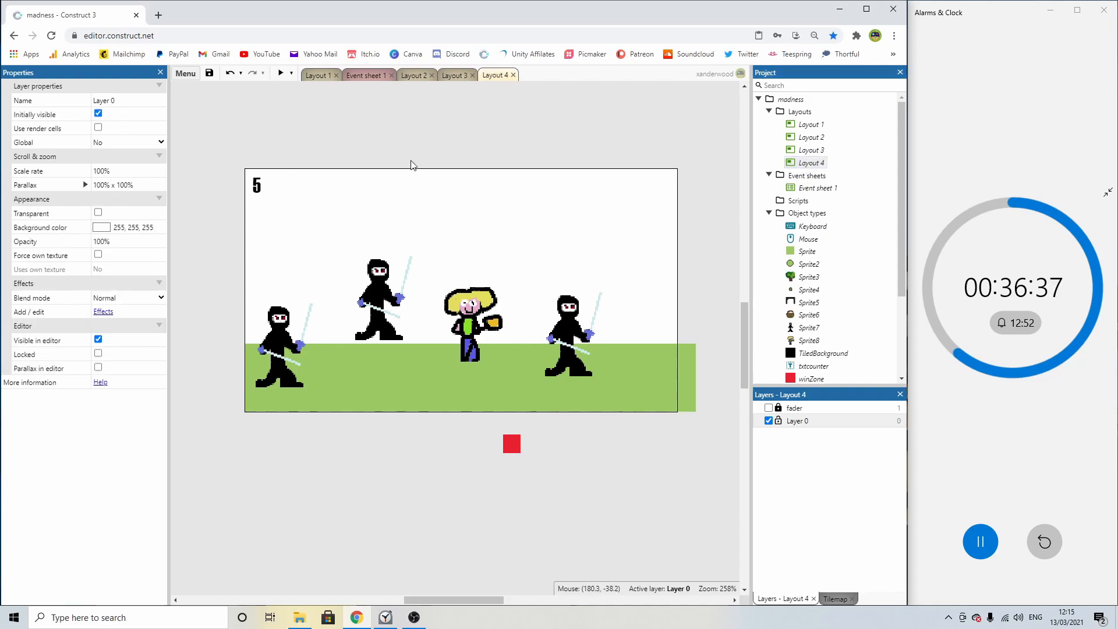
Delete the three ninjas, the blonde person and the green ground from Layout 4.
scroll(480, 259, "up", 2, "ctrl")
scroll(548, 303, "down", 1)
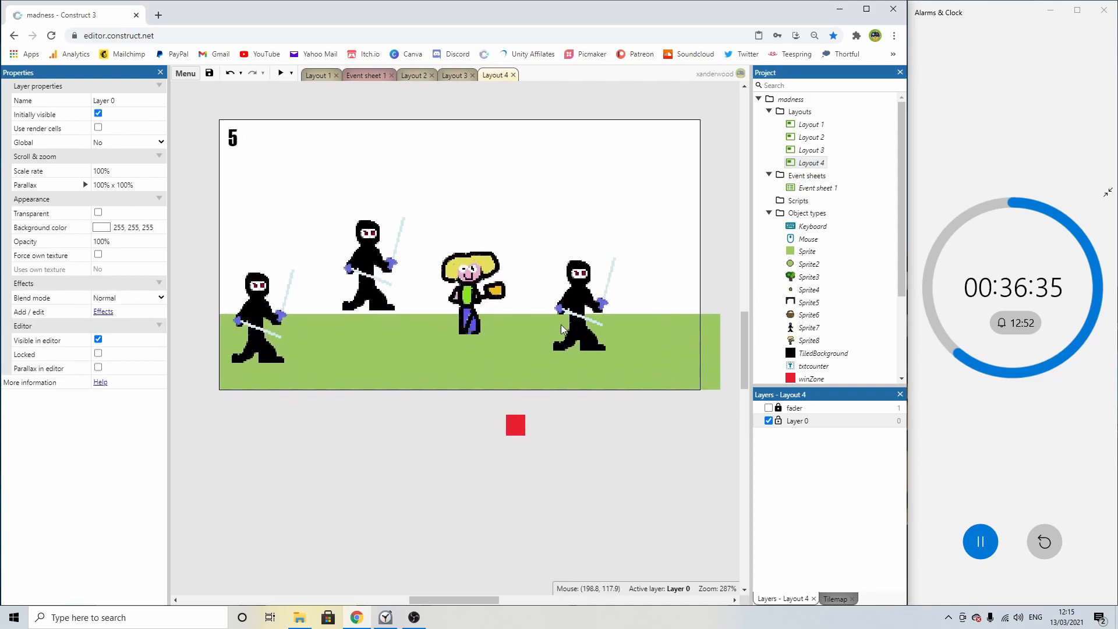
left_click(561, 330)
key("Delete")
left_click(469, 291)
key("Delete")
left_click(368, 262)
key("Delete")
left_click(263, 322)
key("Delete")
left_click(501, 383)
key("Delete")
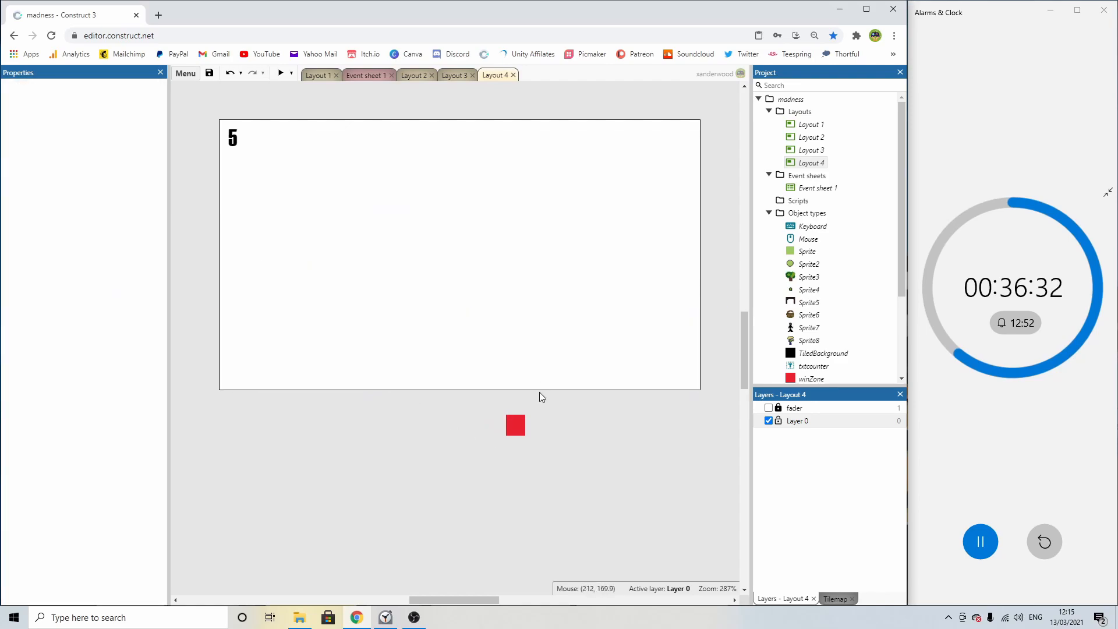
Insert a new Sprite object near the middle of Layout 4.
left_click(517, 425)
left_click(393, 237)
double_click(392, 237)
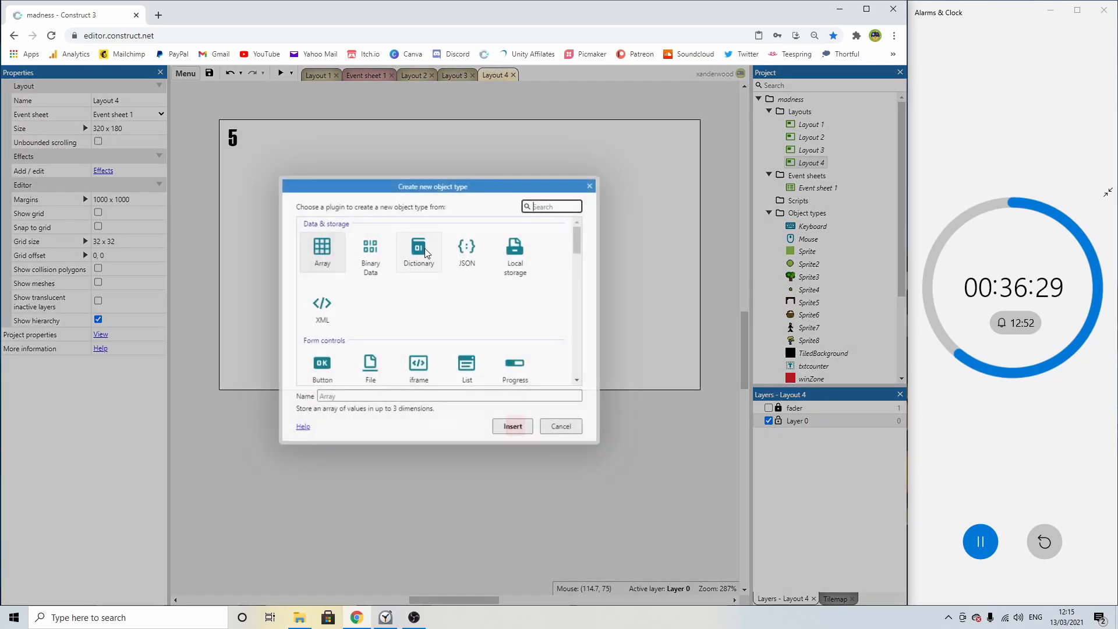
scroll(462, 299, "down", 2)
double_click(466, 373)
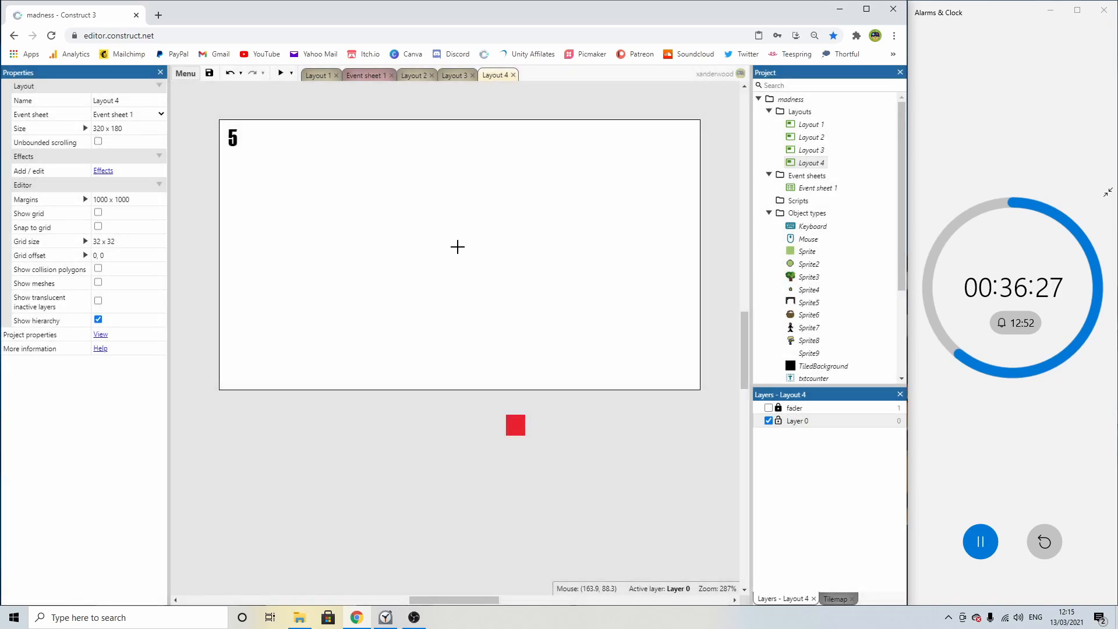
left_click(457, 247)
Draw a filled green circle about 105 px in radius on the new sprite's image and scale the sprite to about 179 x 178.
left_click(177, 213)
left_click_drag(54, 134, 64, 124)
left_click(72, 233)
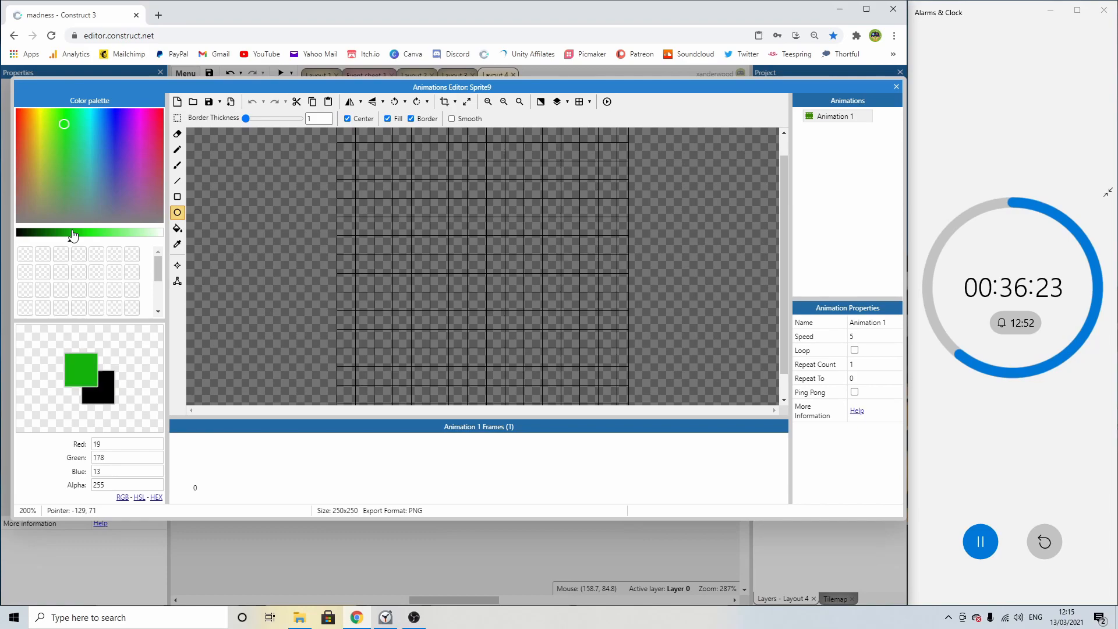
left_click_drag(469, 253, 588, 376)
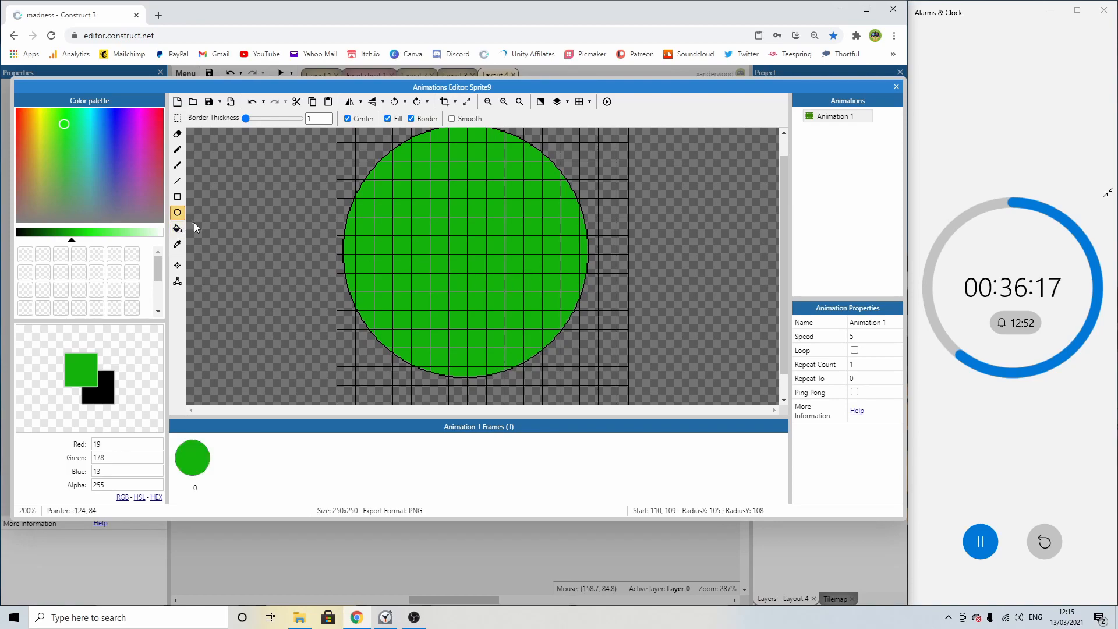
left_click(896, 86)
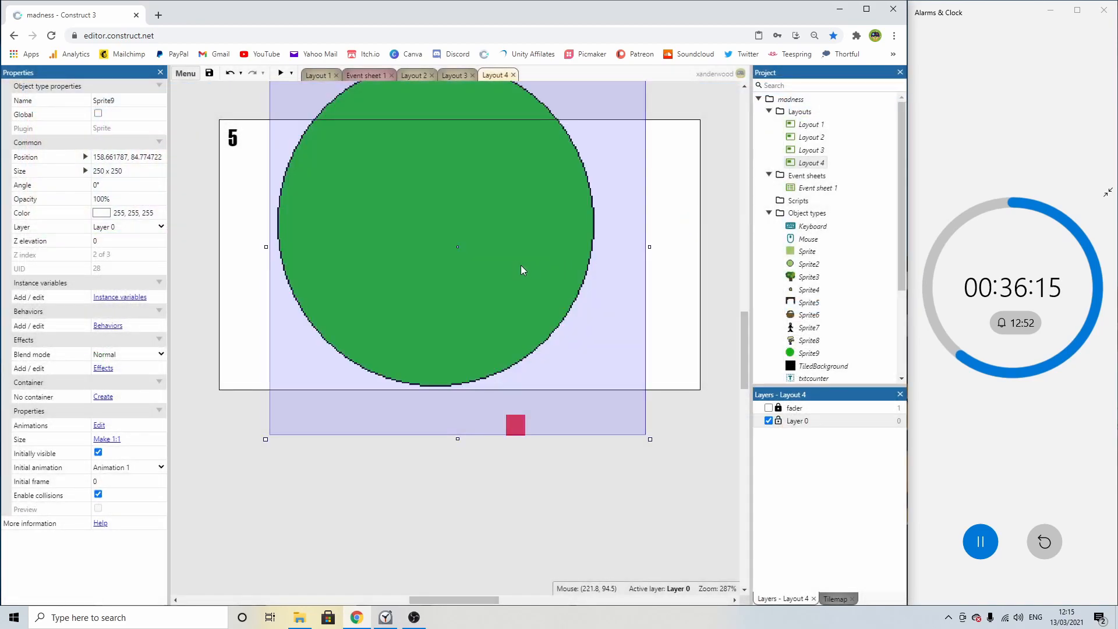
left_click_drag(651, 458, 493, 369)
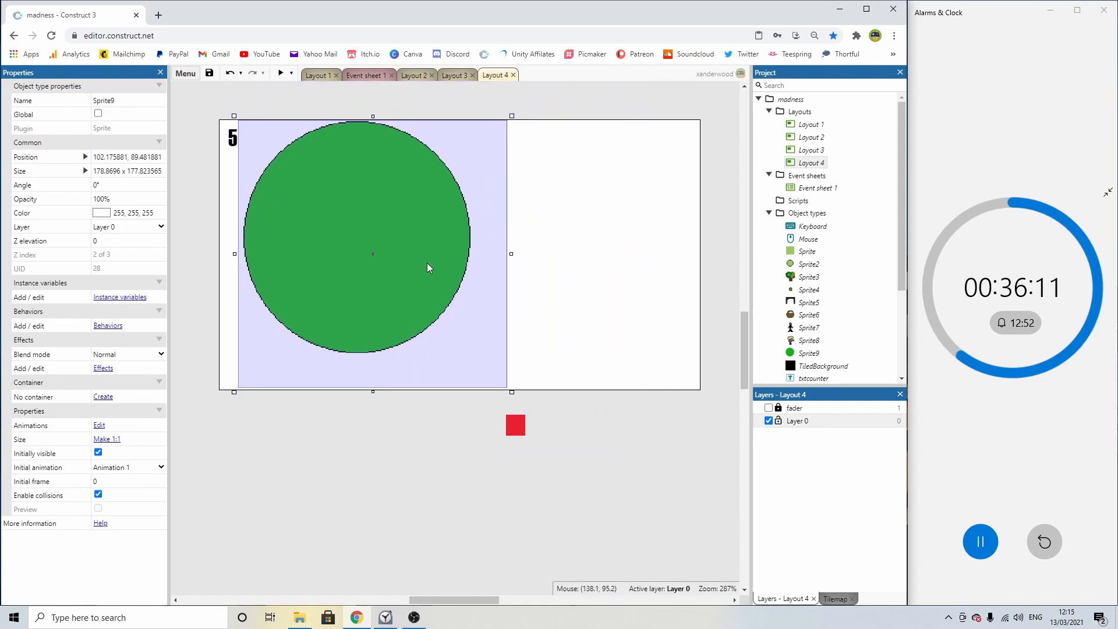
Duplicate the circle sprite's animation frame and fill the circle in the second frame with red.
double_click(416, 262)
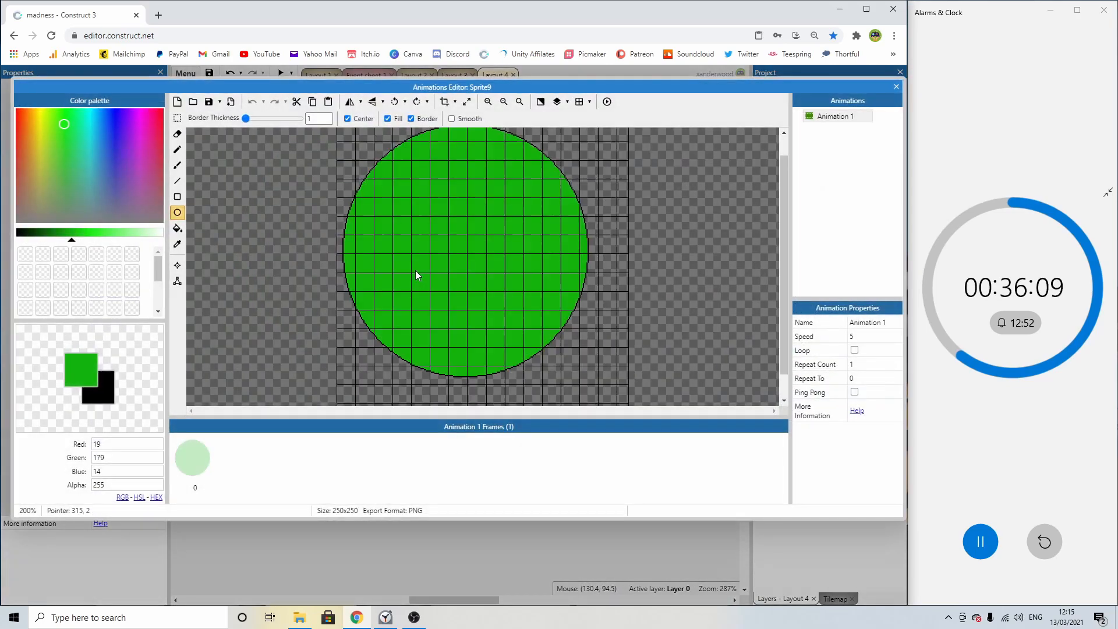
right_click(185, 457)
left_click(201, 468)
left_click(162, 119)
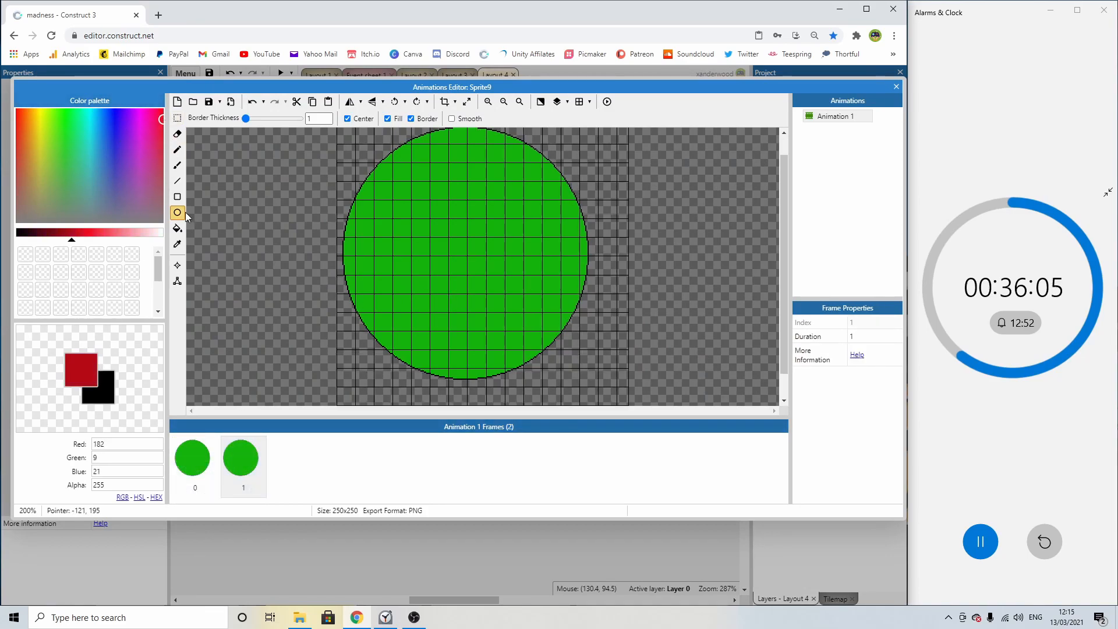
left_click(177, 228)
left_click(412, 228)
Set the speed of the circle sprite's Animation 1 to 0 and close the animations editor.
left_click(833, 116)
left_click(867, 337)
type("0")
key("Return")
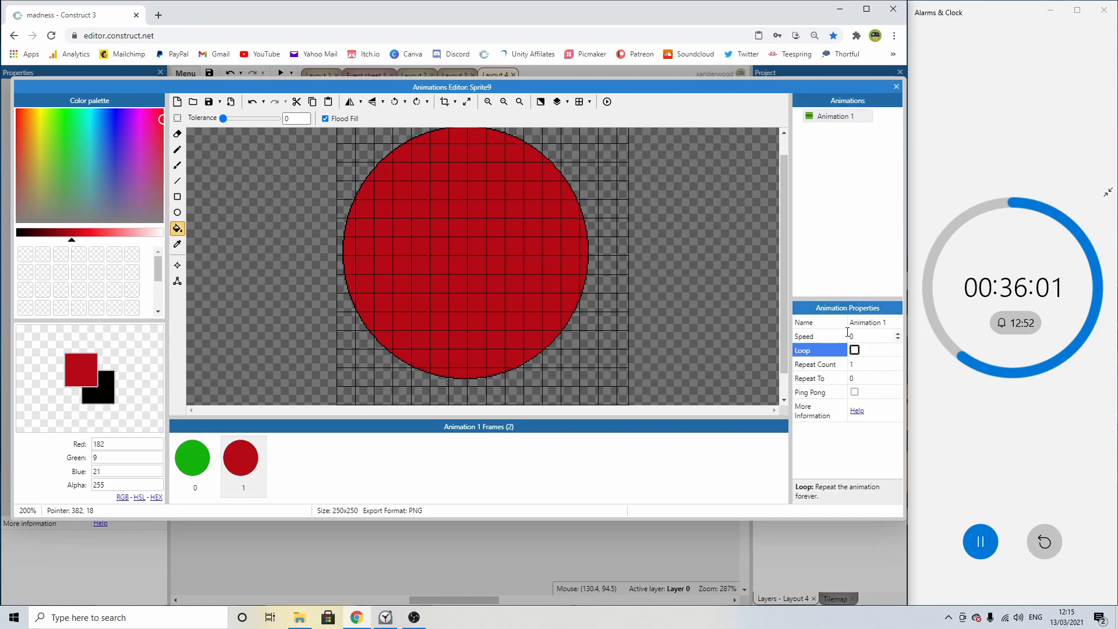
left_click(897, 88)
Place a copy of the green circle beside the original and set the copy's initial frame to 1.
left_click_drag(425, 298, 569, 308, "ctrl")
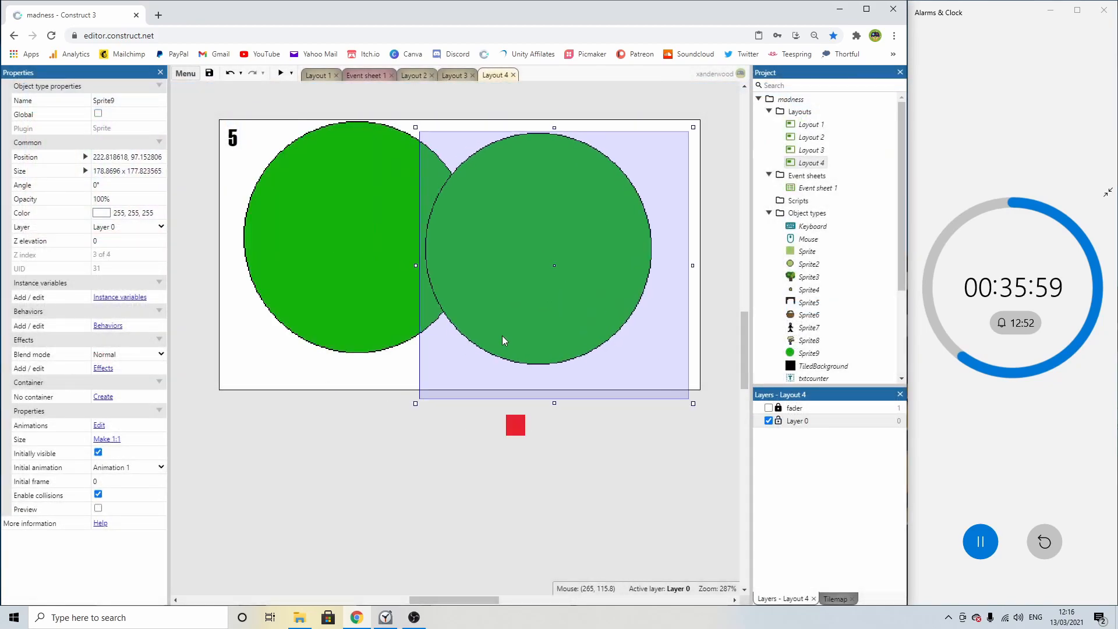
left_click(104, 484)
type("1")
key("Return")
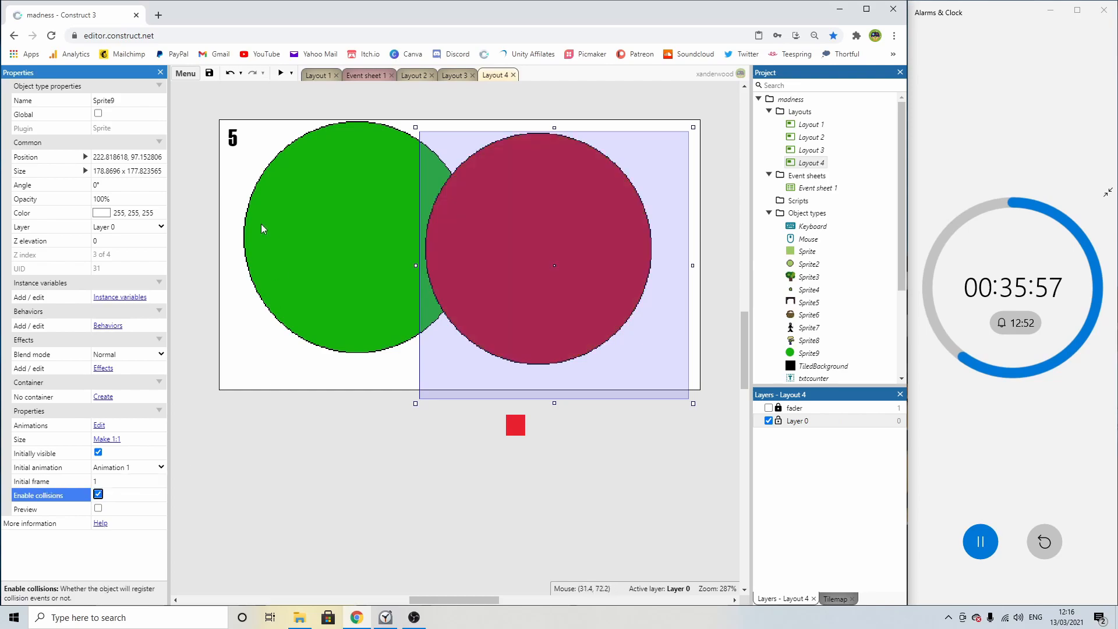
Enlarge the red circle to about 187 x 186 near the layout's centre and shrink the green circle into the layout's lower-left corner.
mouse_move(416, 126)
left_mouse_down()
mouse_move(400, 113)
mouse_move(445, 157)
mouse_move(404, 114)
left_mouse_up()
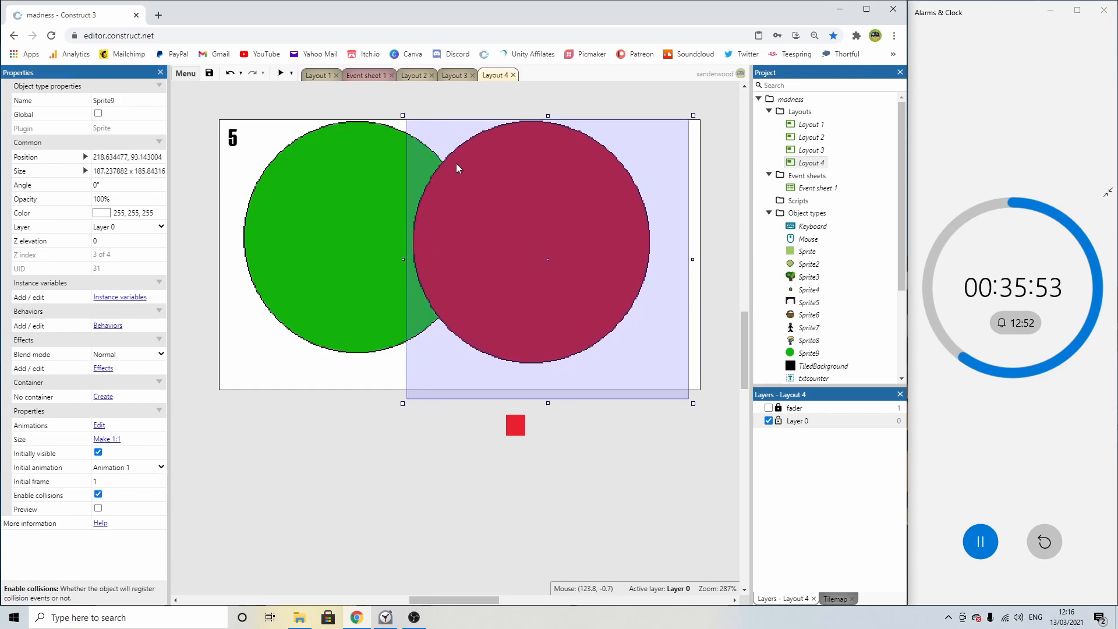
left_click_drag(499, 192, 529, 189)
left_click(399, 149)
left_click_drag(512, 117, 300, 329)
mouse_move(256, 359)
left_mouse_down()
mouse_move(645, 352)
mouse_move(324, 367)
mouse_move(259, 349)
left_mouse_up()
left_click_drag(469, 285, 369, 292)
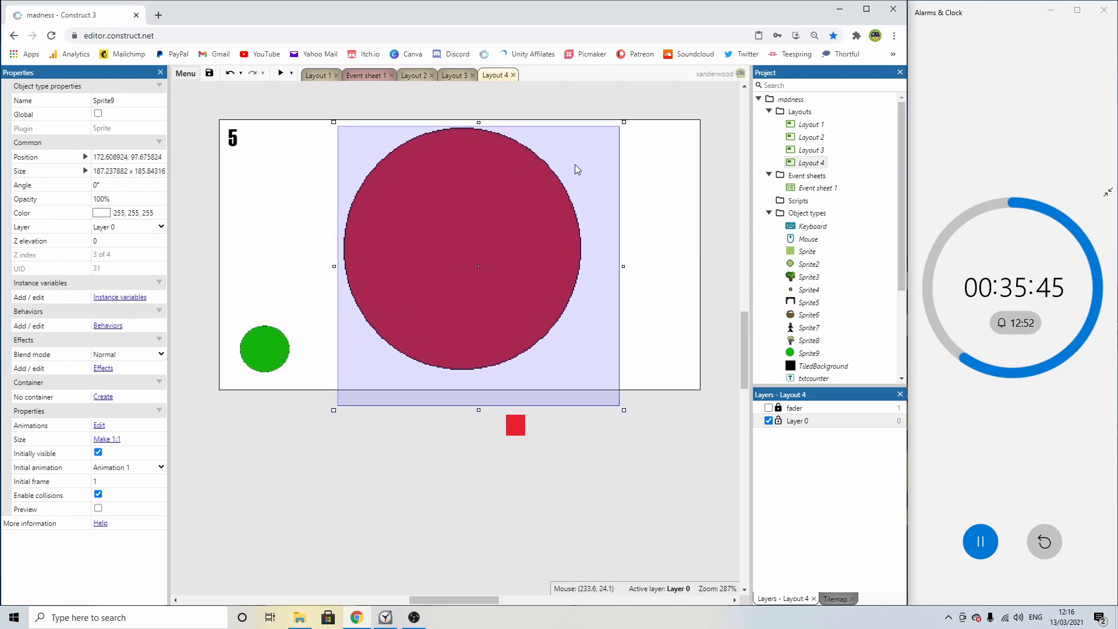
Insert a Text object just below the Layout 4 canvas.
left_click(315, 493)
double_click(357, 452)
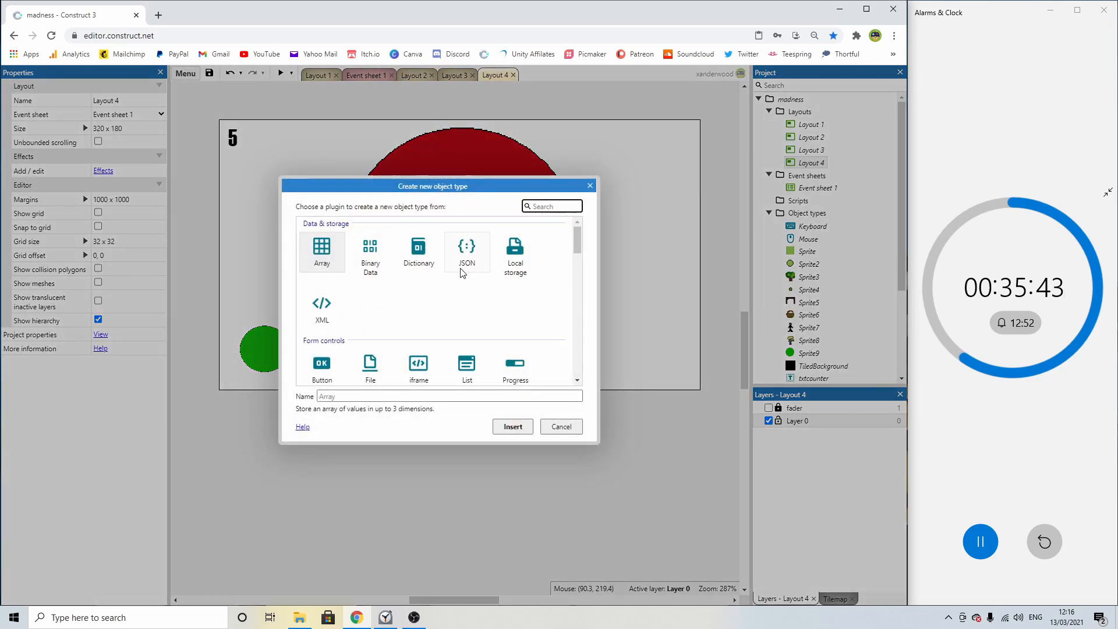
scroll(462, 291, "down", 2)
double_click(371, 318)
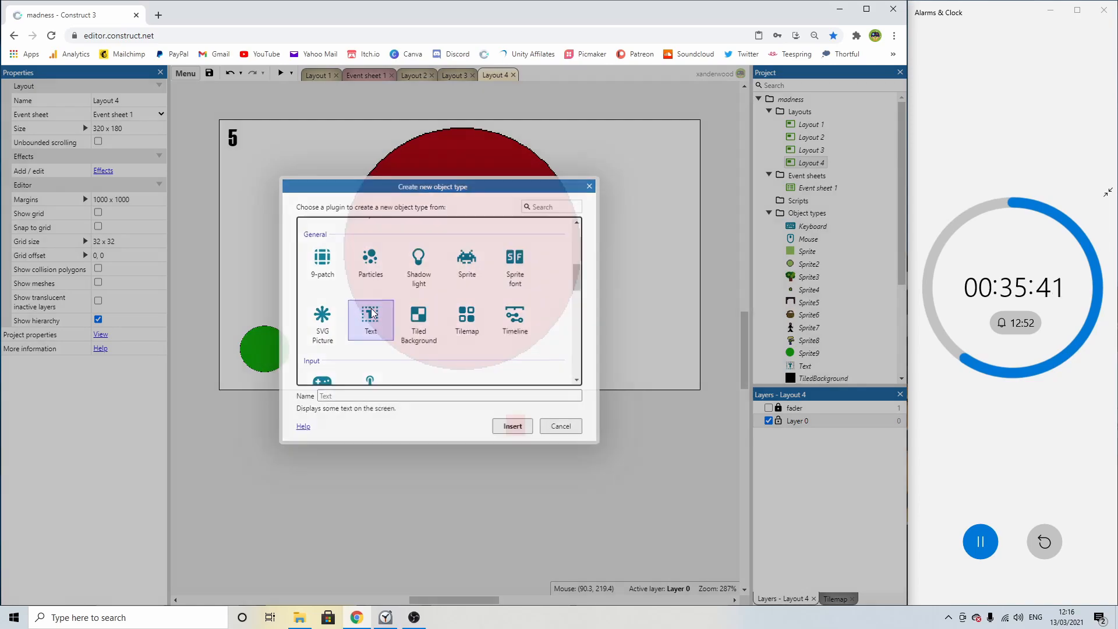
left_click(388, 403)
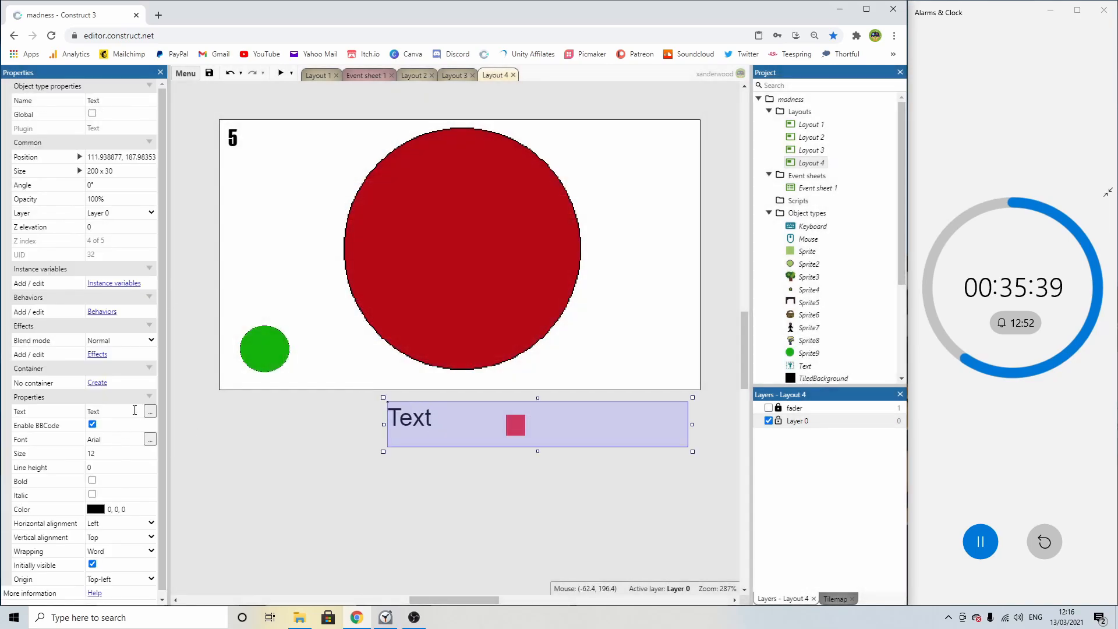
Set the new text object's font to Haettenschweiler and its text to "STOP".
left_click(149, 439)
left_click(452, 285)
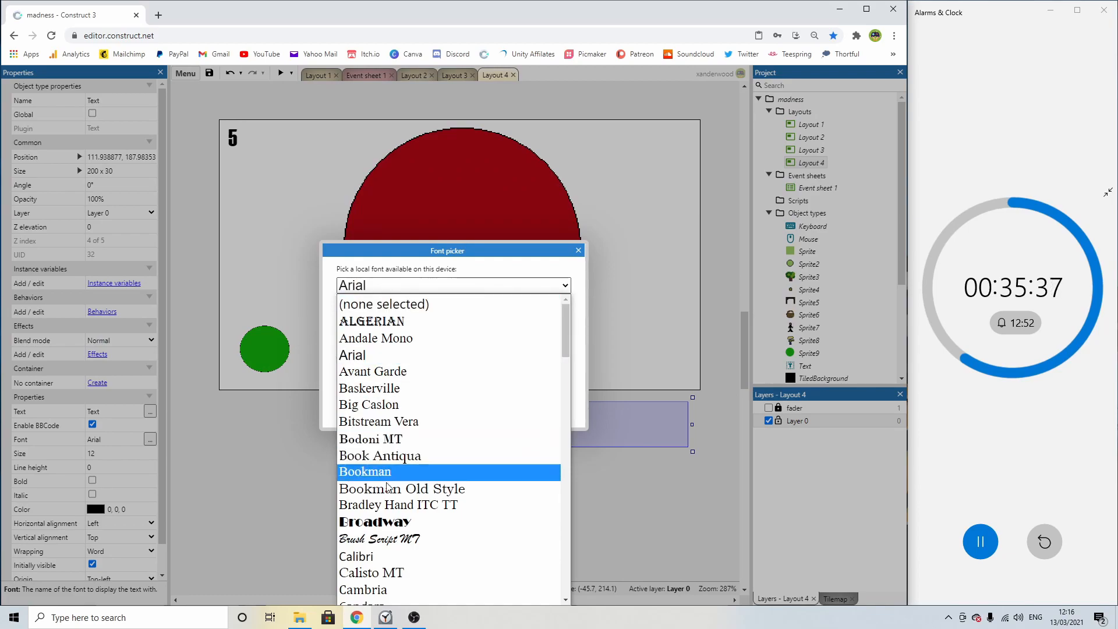
key("i")
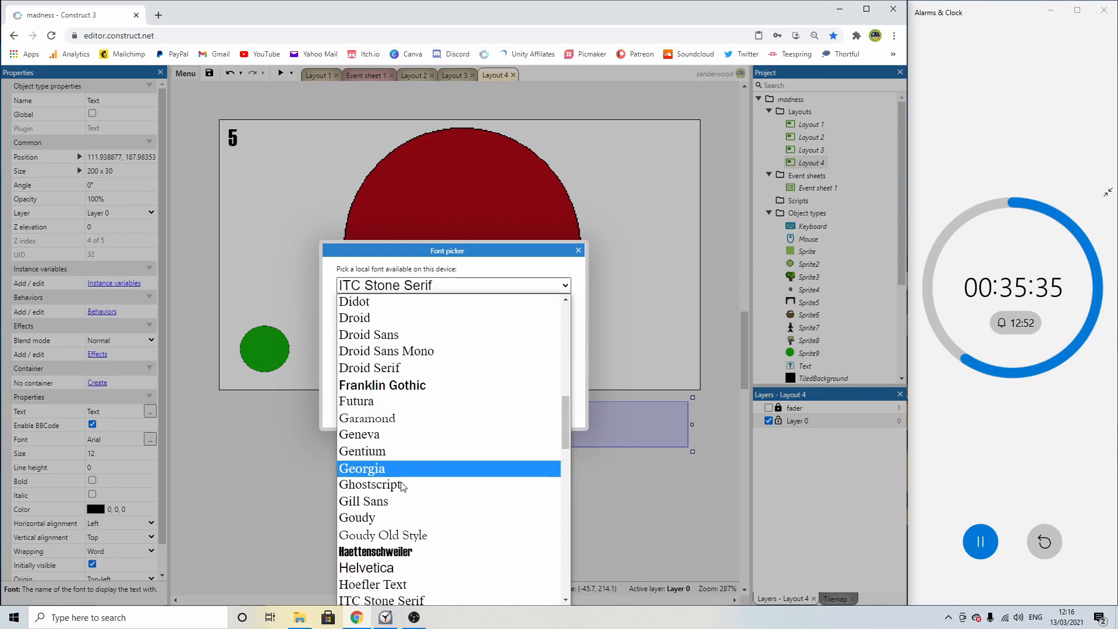
left_click(391, 551)
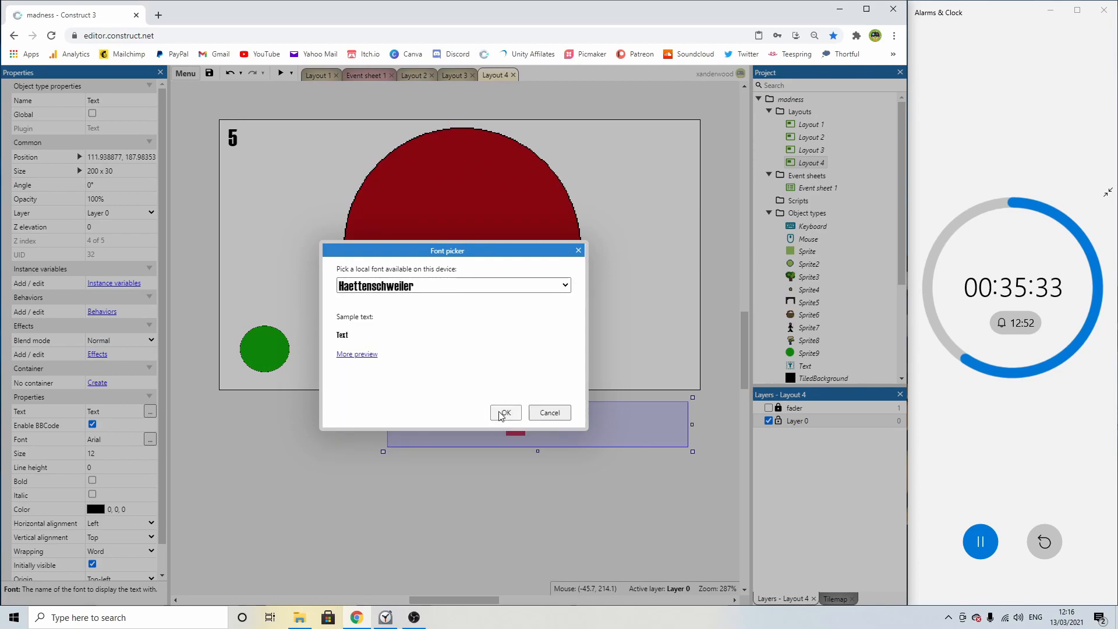
left_click(503, 414)
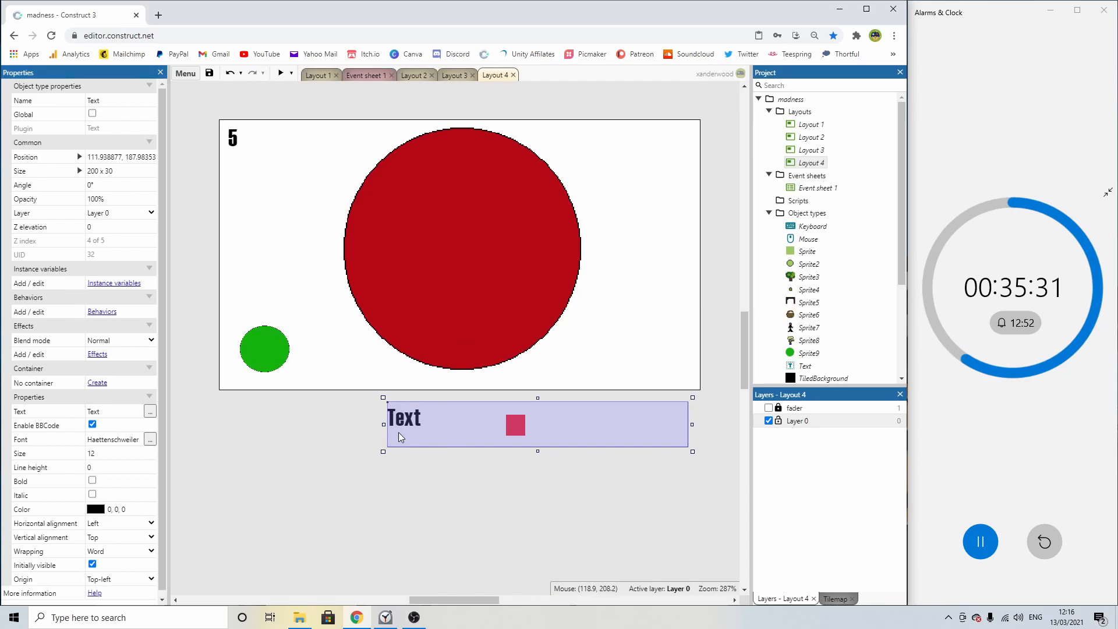
double_click(402, 434)
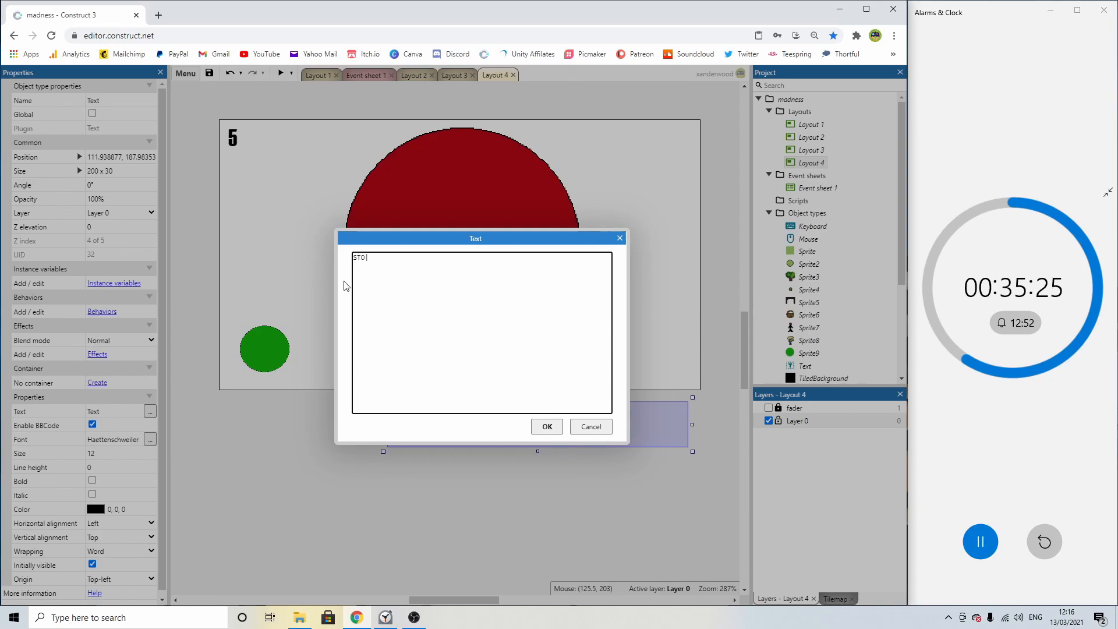
left_click(545, 427)
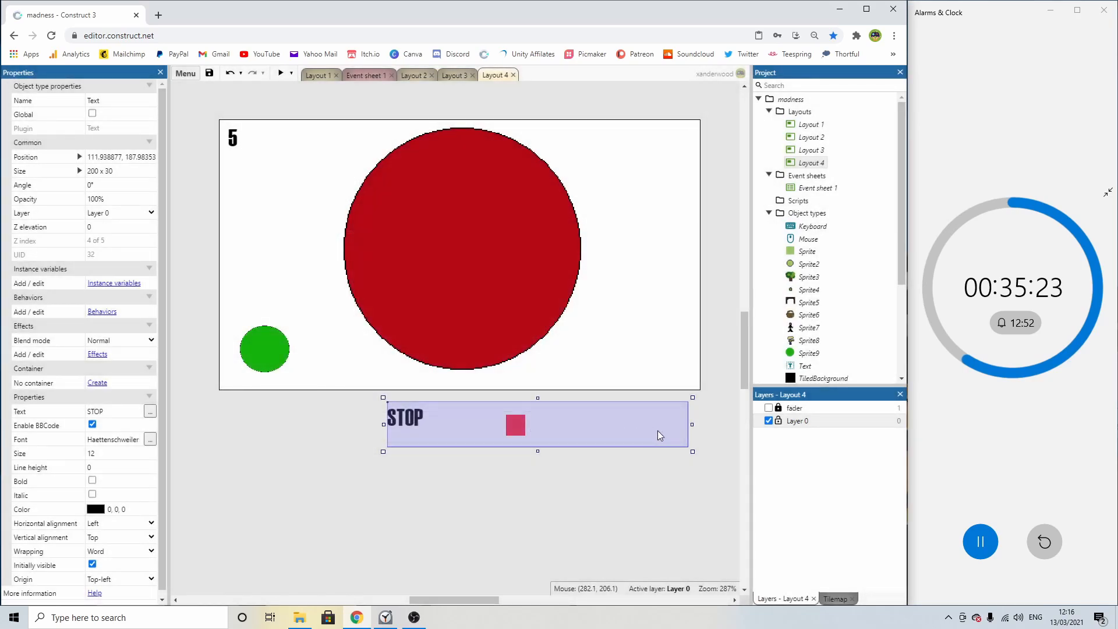
Set the STOP text's size to 30 and enlarge its box to about 212 x 65.
left_click(120, 454)
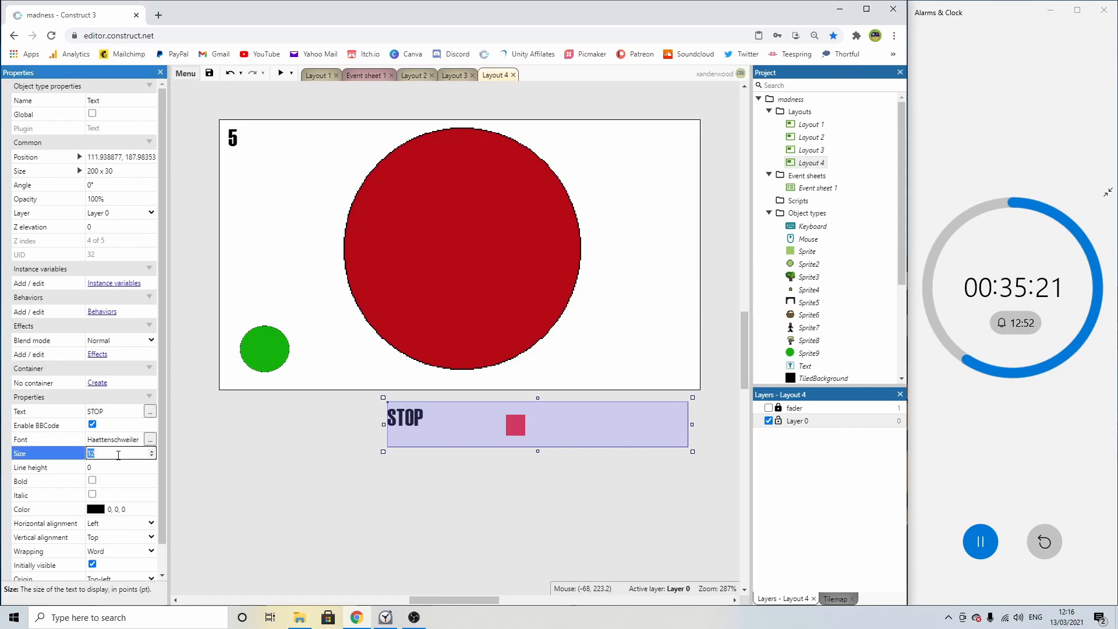
key("Return")
left_click(107, 457)
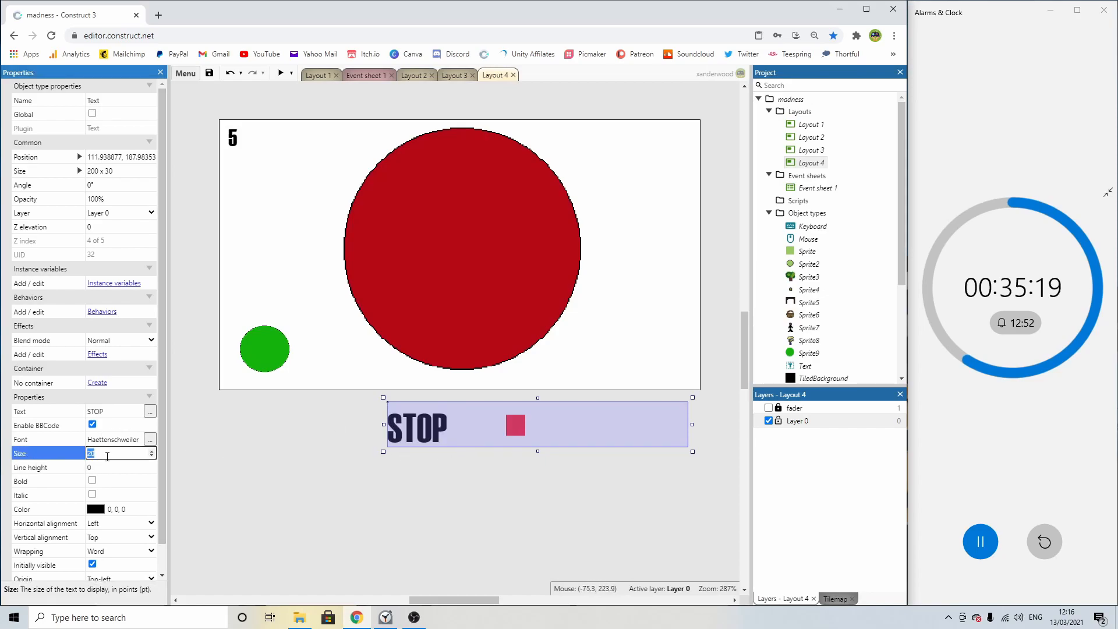
key("Tab")
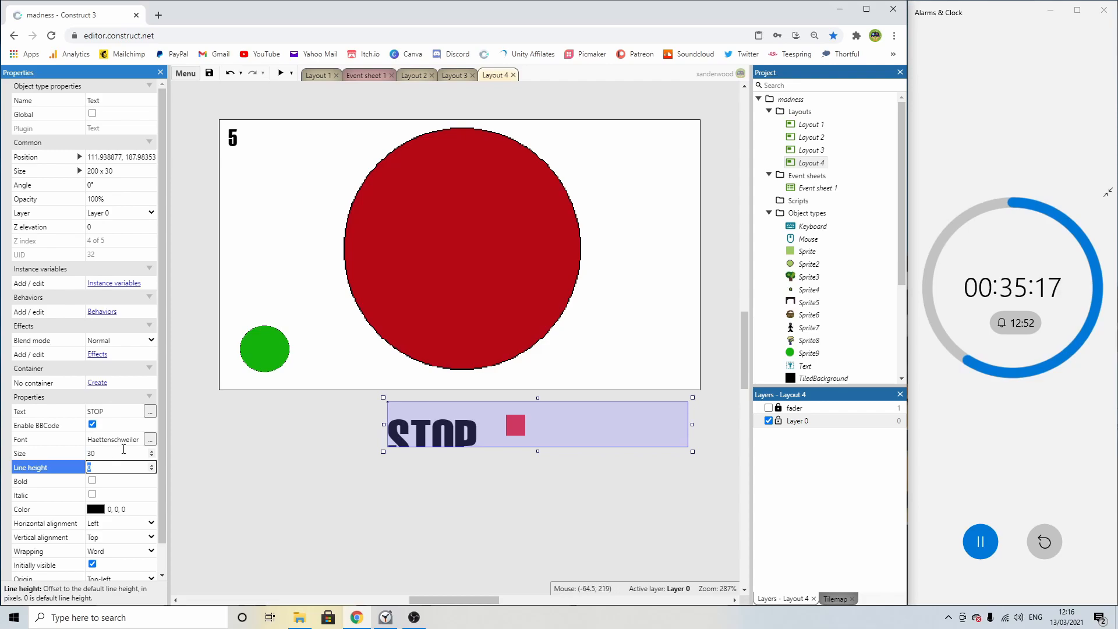
left_click_drag(693, 452, 710, 504)
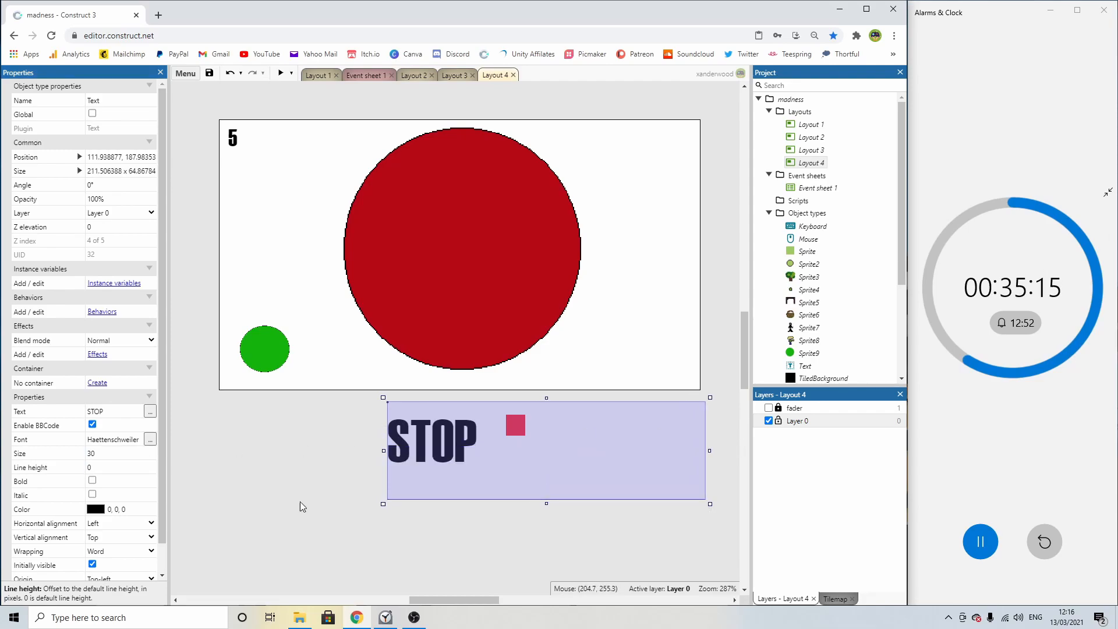
Set the STOP text's horizontal and vertical alignment to Center and move it over the red circle.
left_click(117, 524)
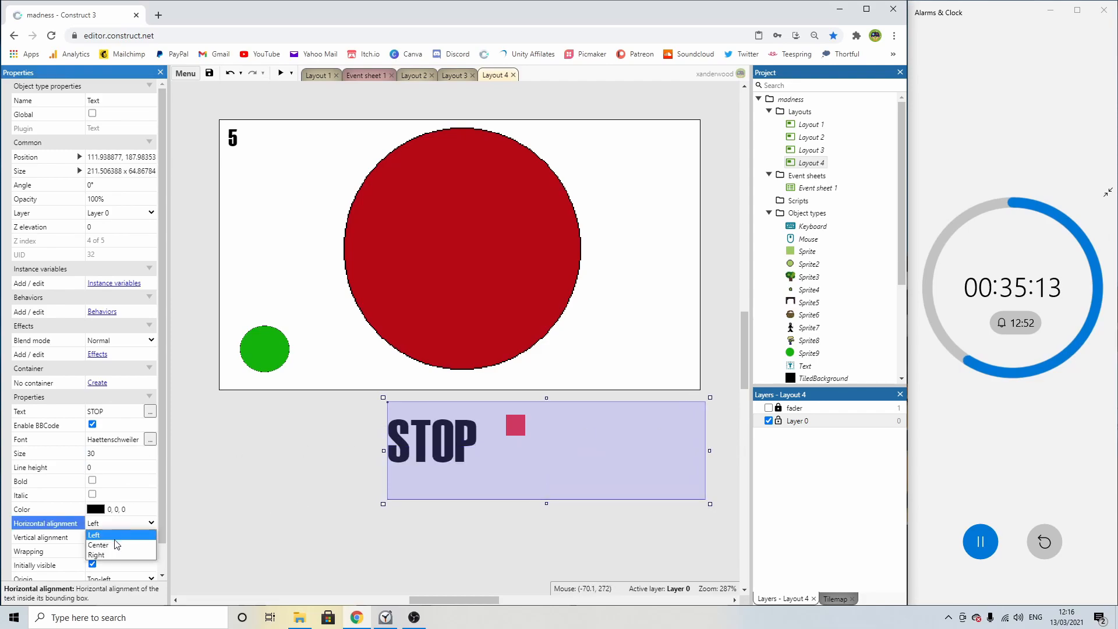
left_click(116, 544)
left_click(120, 537)
left_click(99, 558)
left_click_drag(589, 471, 504, 255)
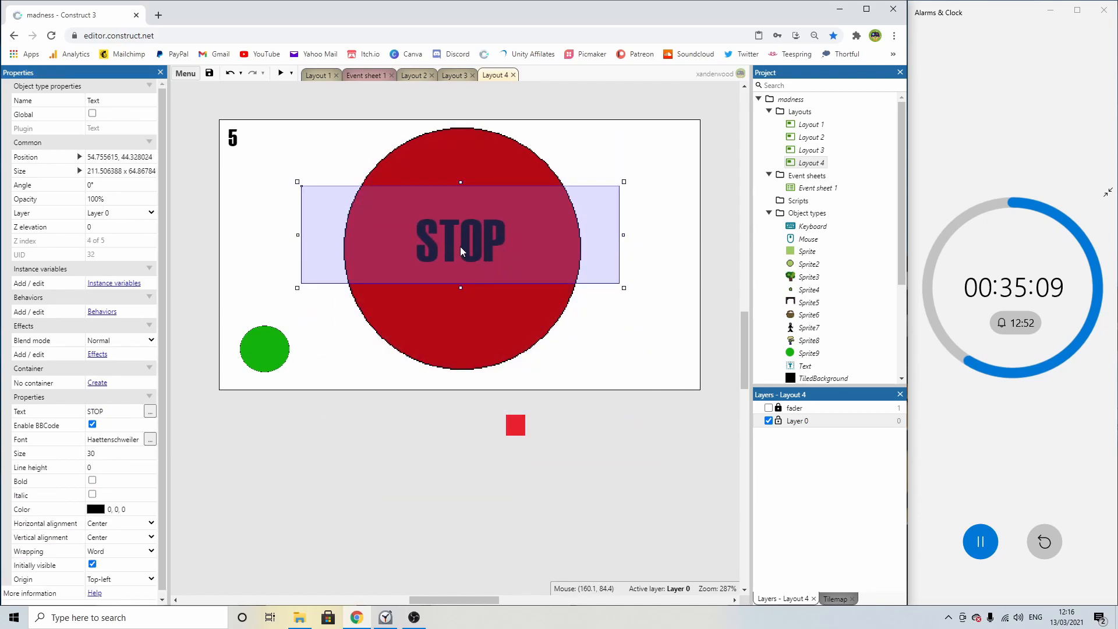
Resize the STOP text's box to about 67 x 53.
left_click_drag(462, 289, 460, 358)
left_click_drag(458, 186, 467, 140)
left_click_drag(297, 130, 515, 272)
Change the text to "GO" and move it to the middle of the red circle.
double_click(601, 337)
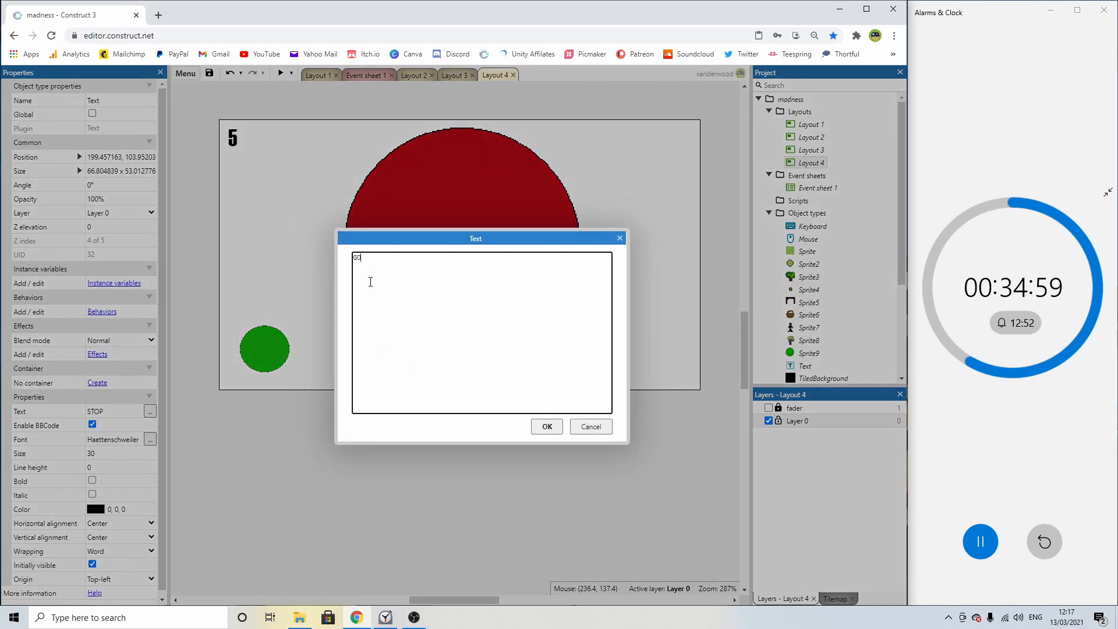
left_click(547, 426)
left_click_drag(576, 321, 465, 247)
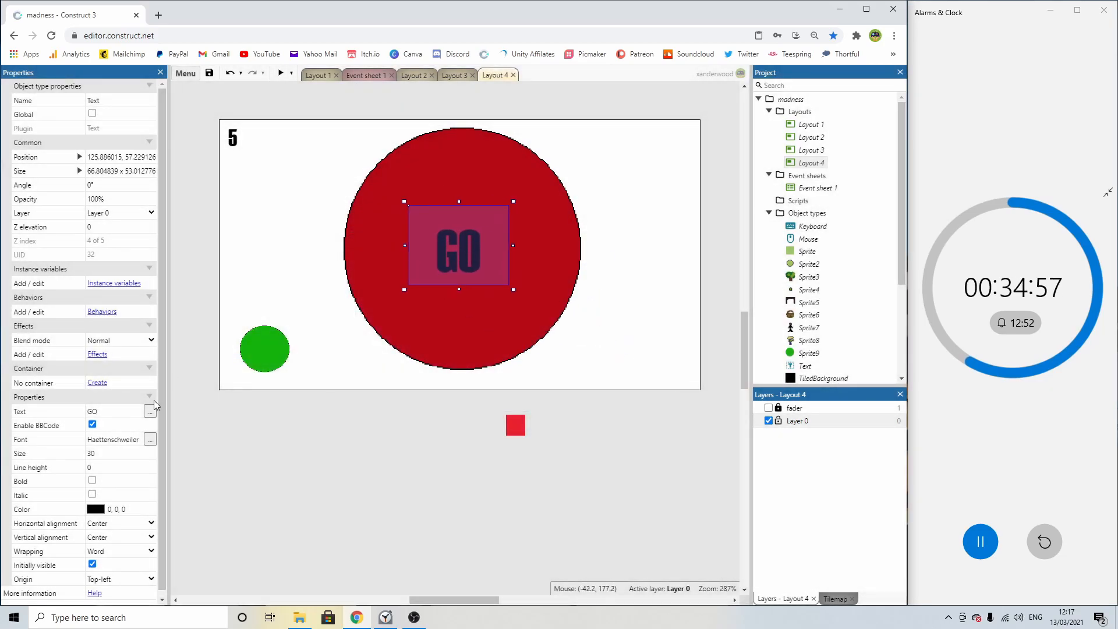
Set the GO text's size to 60 and heighten its box to about 67 x 107, keeping it over the red circle.
left_click(116, 454)
type("60")
key("Tab")
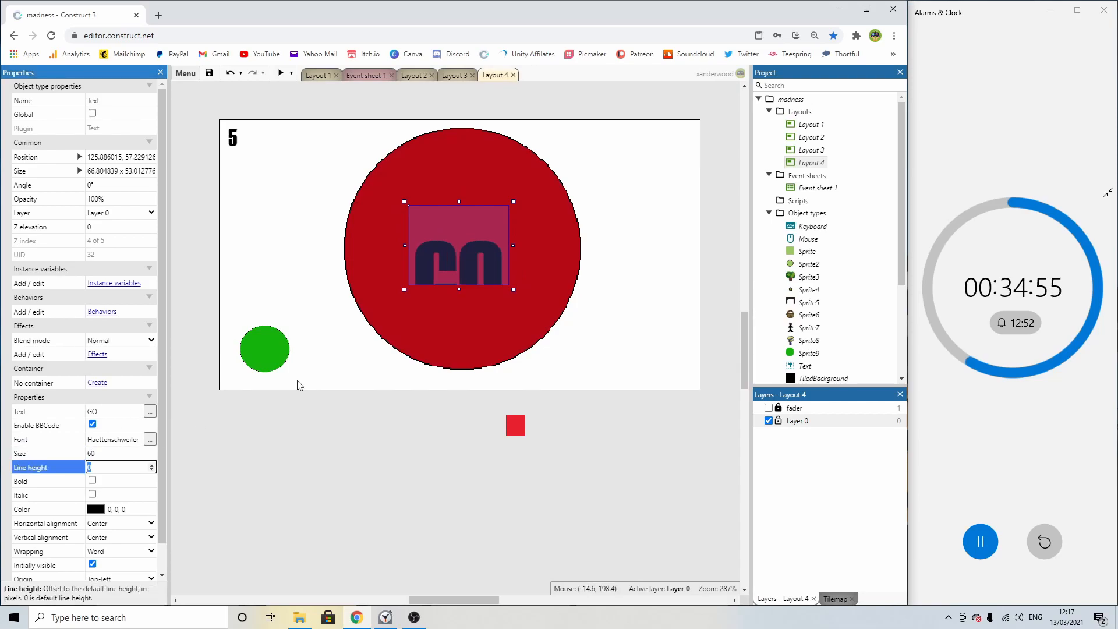
left_click_drag(458, 289, 459, 370)
left_click_drag(459, 319, 459, 260)
Set the GO text's color to white (255, 255, 255).
left_click(101, 507)
left_click(88, 372)
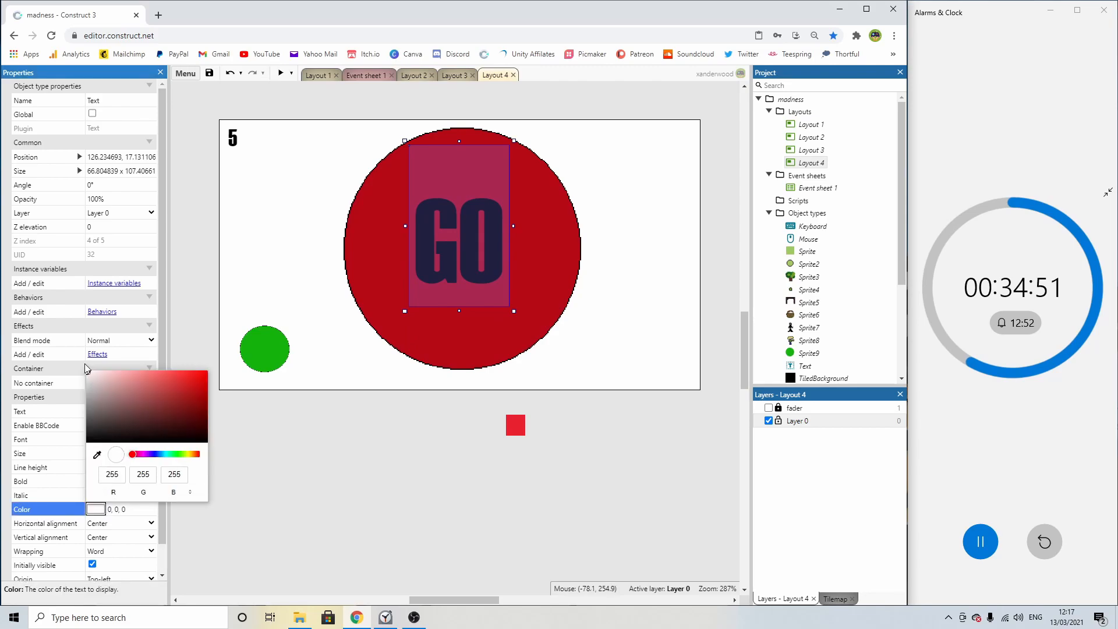
left_click(302, 438)
Place a copy of the GO text above the green circle and change the copy's text to "STOP".
left_click(467, 260)
left_click_drag(469, 263, 283, 269, "ctrl")
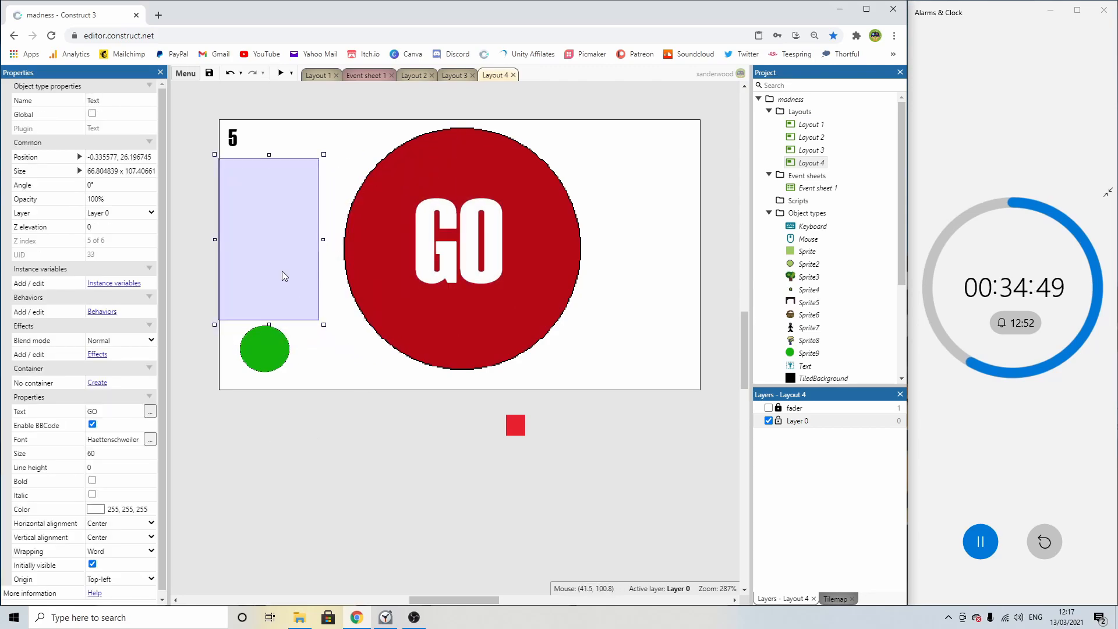
double_click(284, 269)
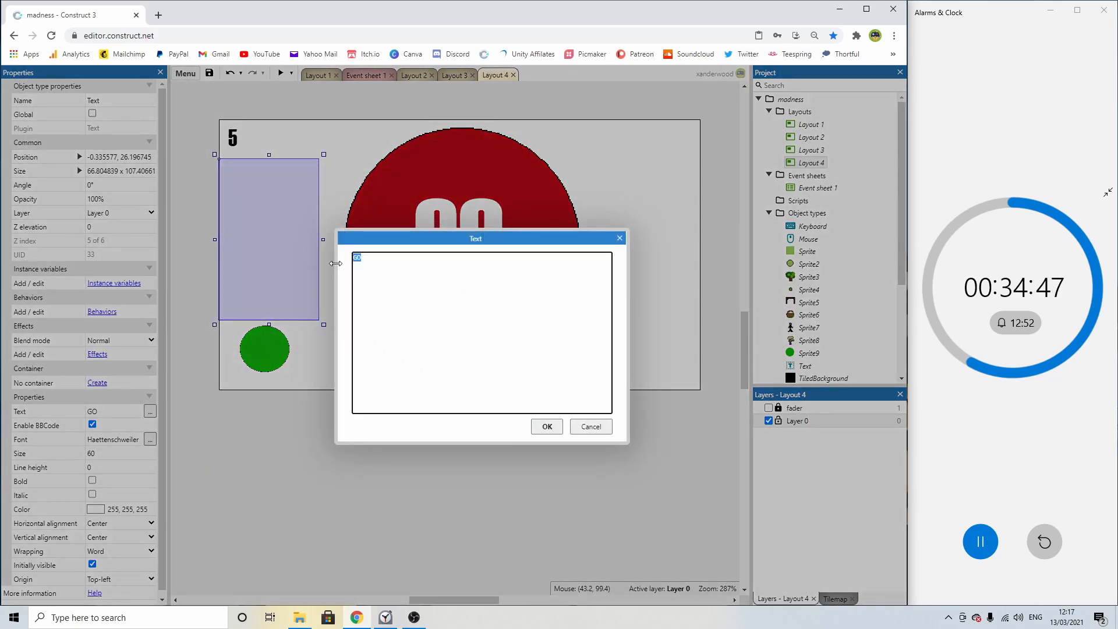
type("STOP")
key("Return")
Set the STOP text's size to 20 and shrink its box to about 41 x 31.
left_click(115, 450)
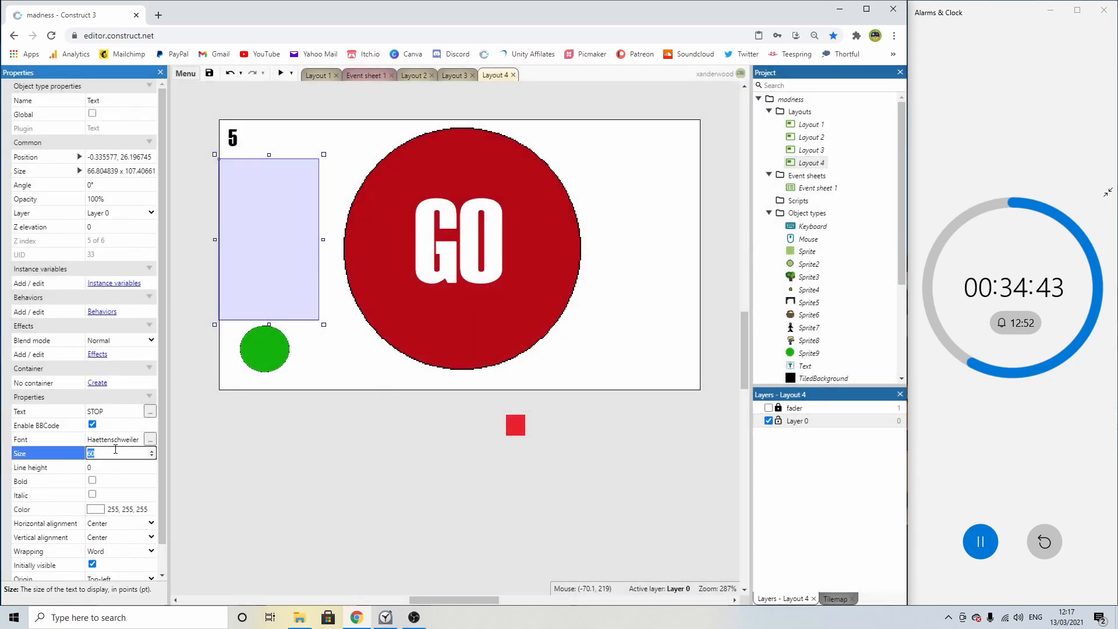
type("20")
left_click_drag(287, 242, 275, 352)
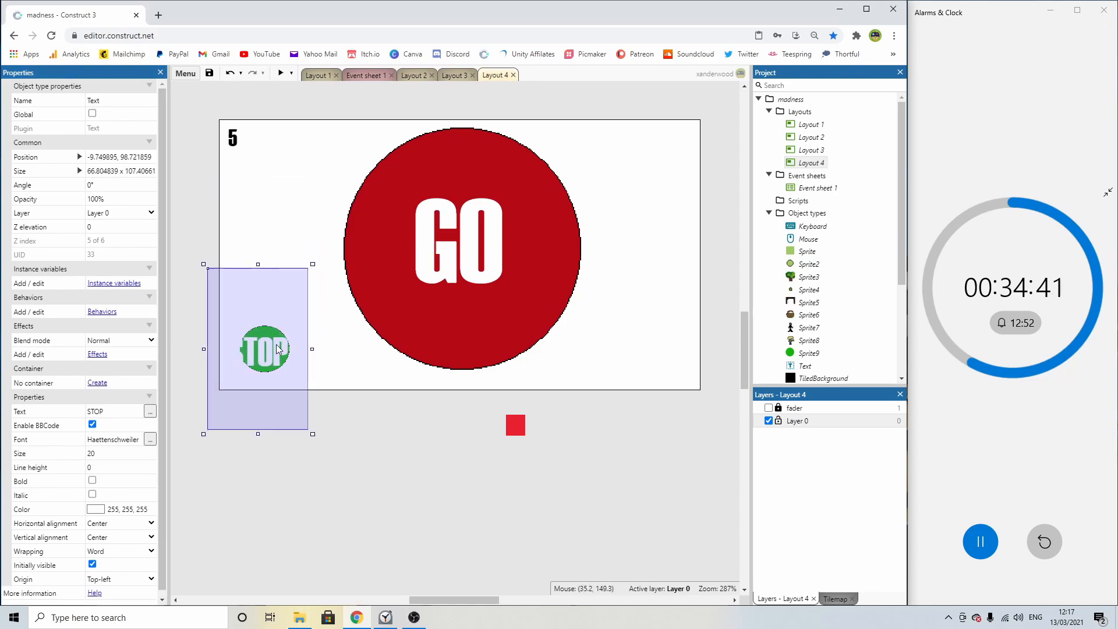
left_click_drag(311, 435, 272, 320)
Set the STOP text's size to 12 and center it on the green circle.
left_click(114, 454)
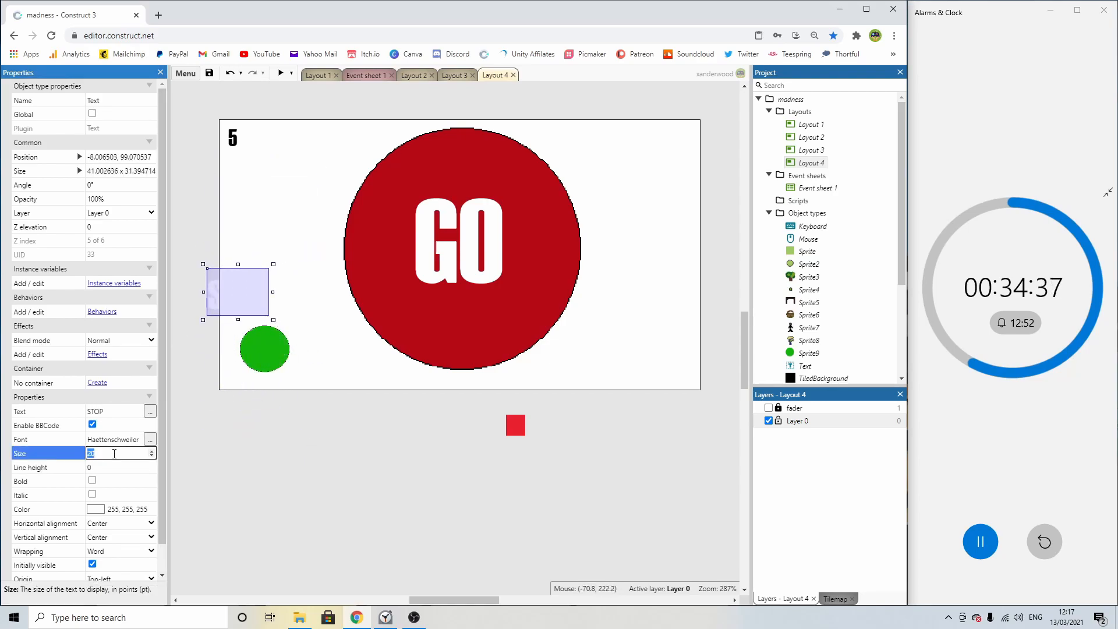
type("12")
key("Return")
left_click_drag(236, 308, 263, 366)
left_click(291, 448)
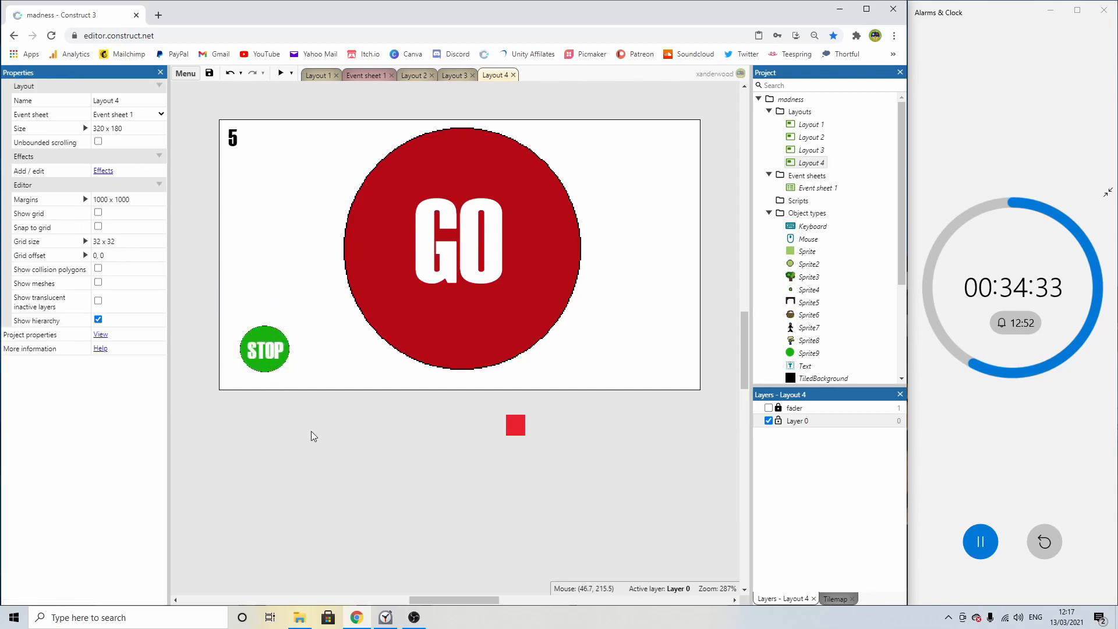
left_click(276, 353)
left_click(441, 265)
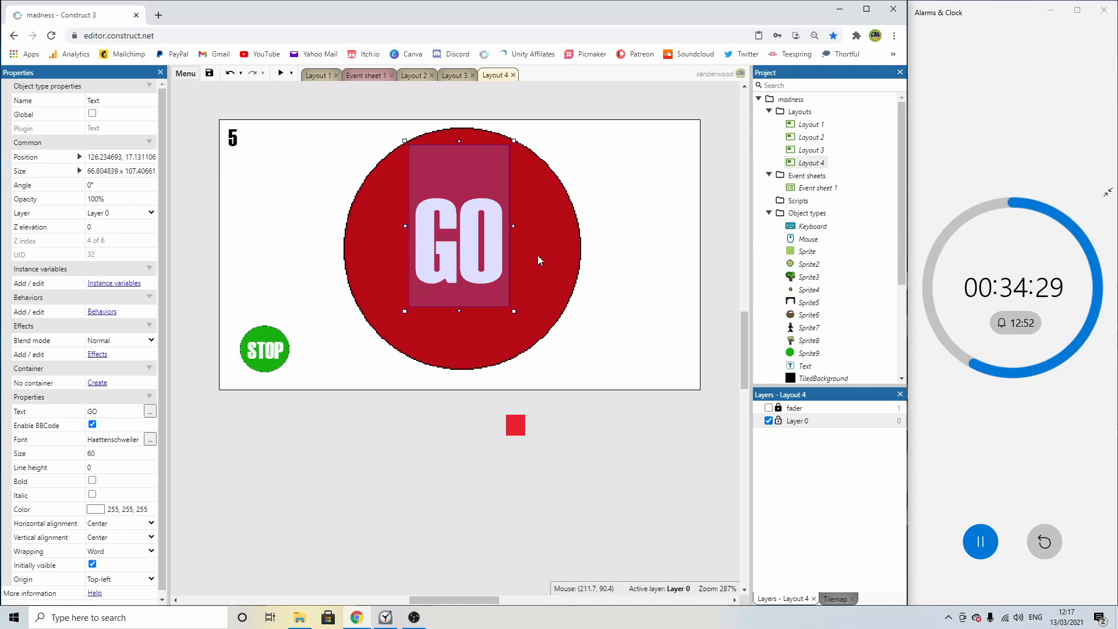
left_click(618, 319)
Move and enlarge the winZone sprite to cover the green circle and bring it in front of the circle and its text.
left_click(516, 427)
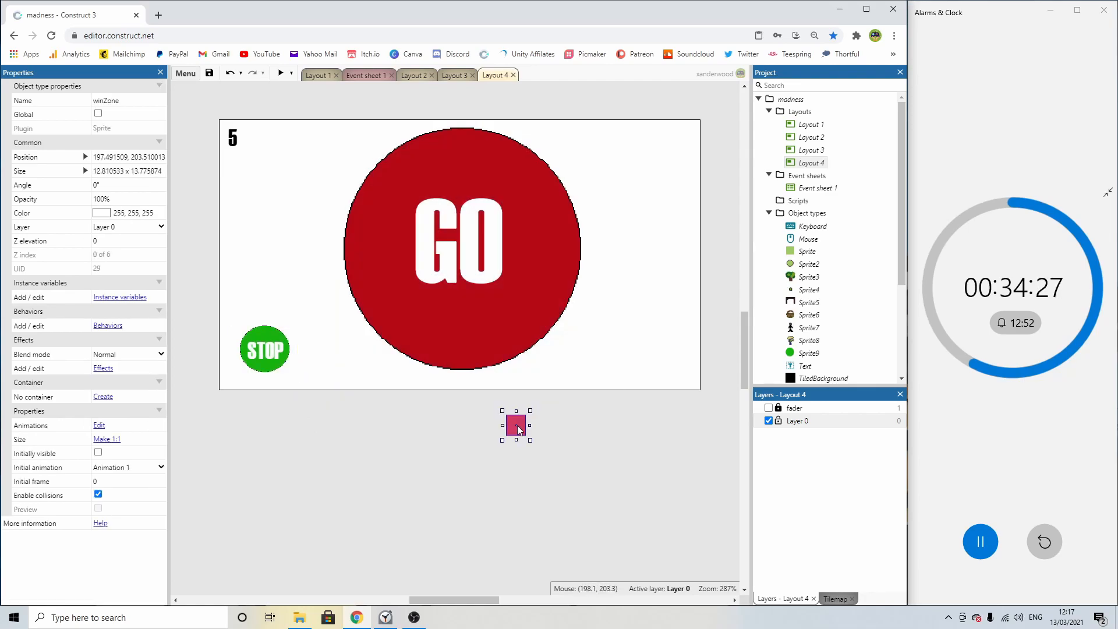
left_click_drag(529, 427, 295, 364)
right_click(293, 326)
mouse_move(373, 394)
left_click(426, 388)
left_click(451, 420)
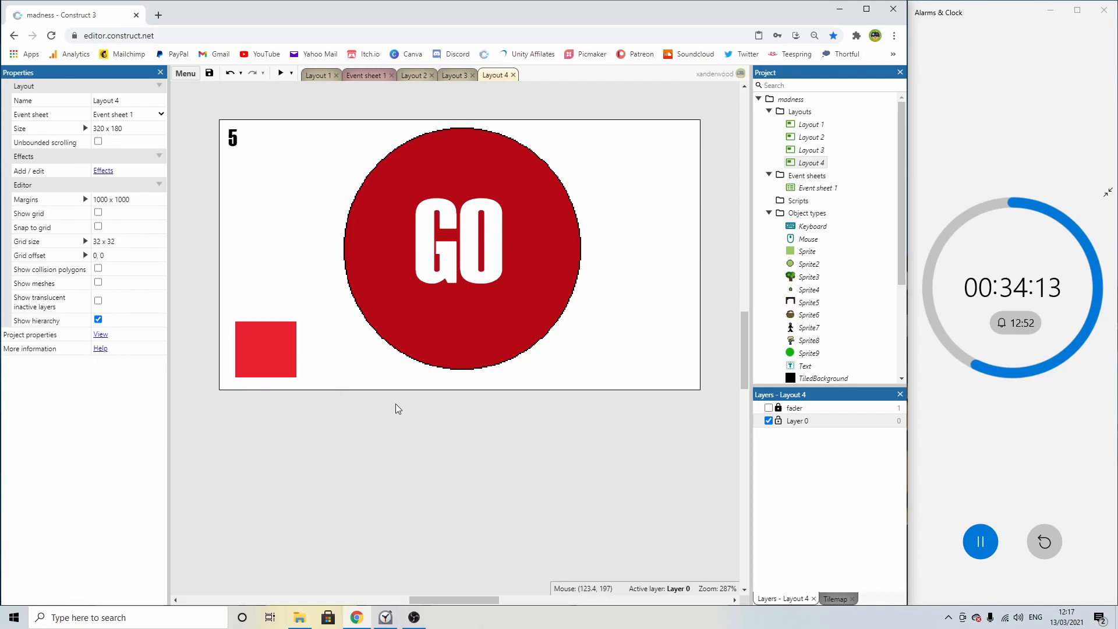
Insert a new Sprite object below the Layout 4 canvas and fill its image with purple (172, 19, 172).
double_click(404, 429)
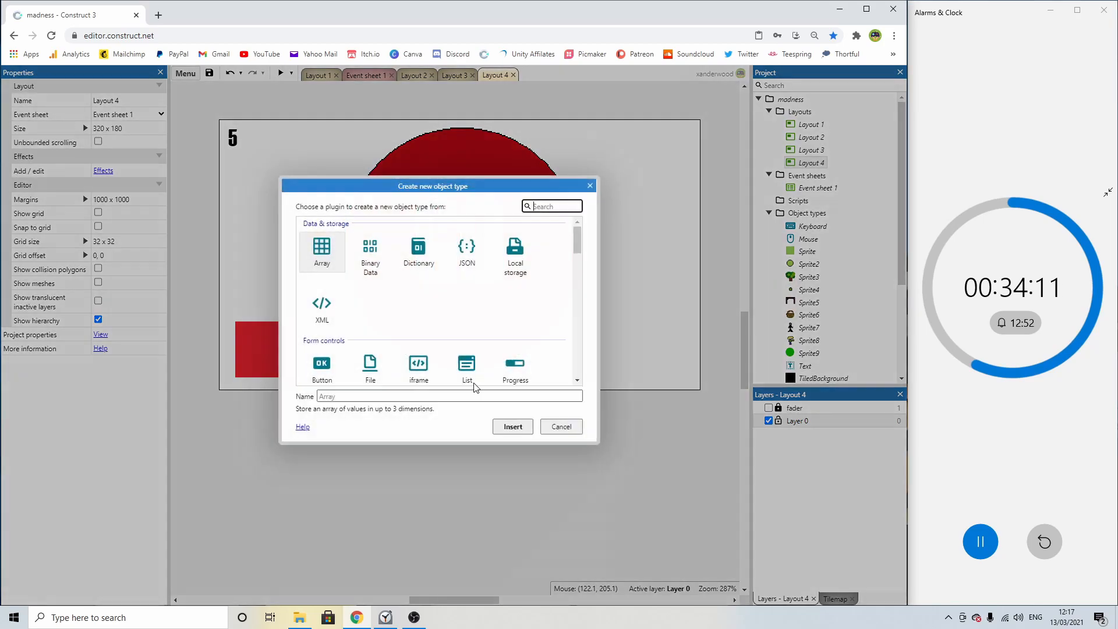
scroll(443, 320, "down", 5)
double_click(467, 327)
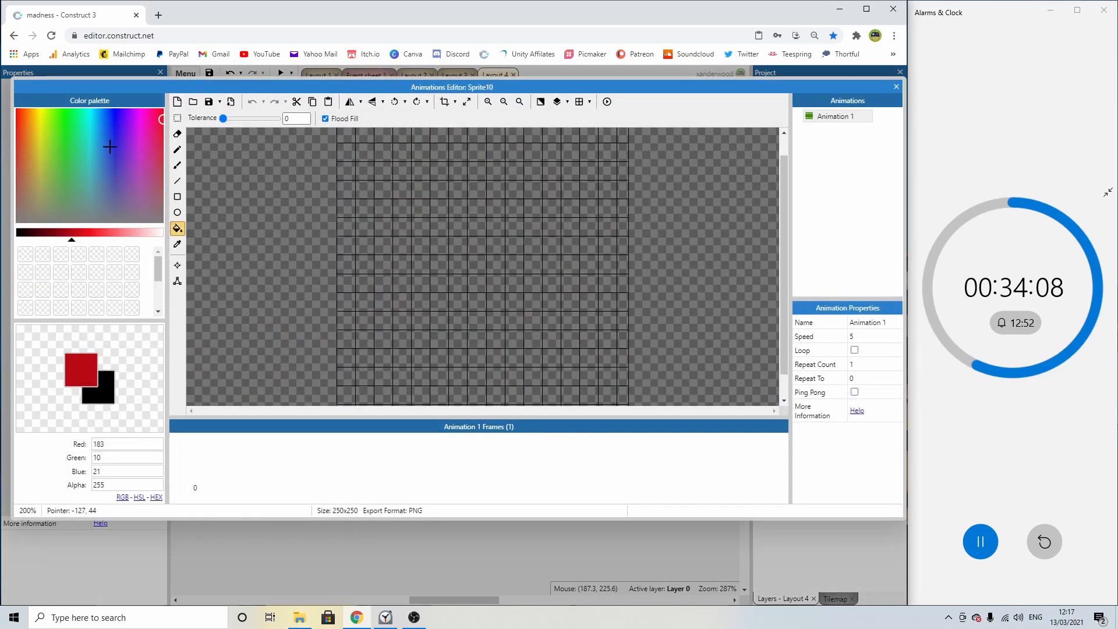
left_click(140, 131)
left_click(624, 146)
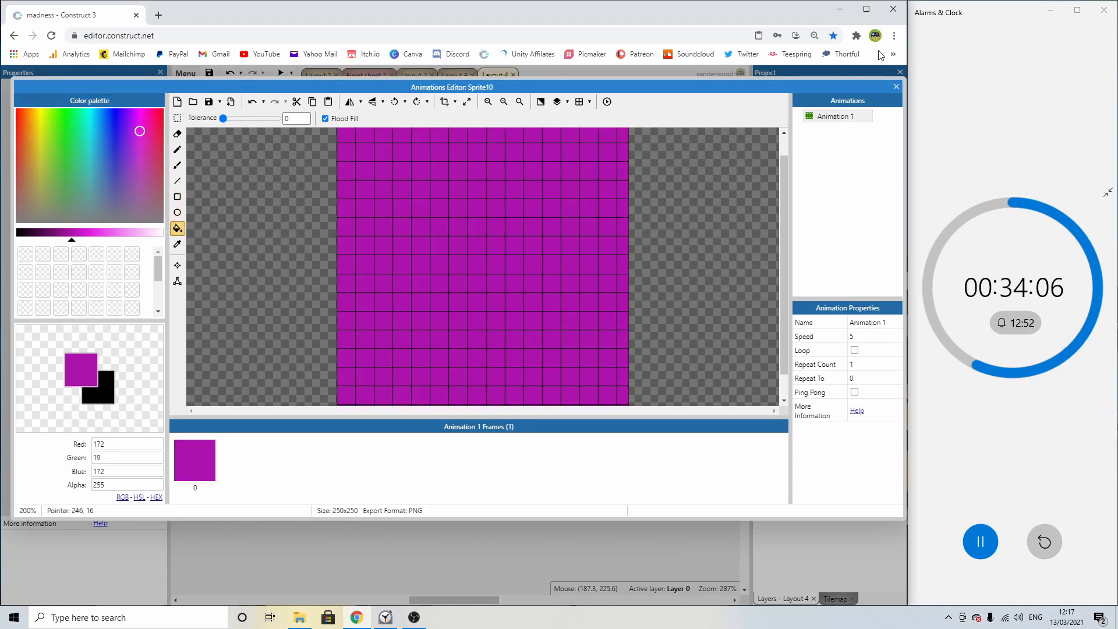
left_click(897, 86)
Resize the purple sprite to about 165 x 171 and position it to cover the red circle.
left_click_drag(370, 333, 397, 227)
left_click_drag(321, 151, 488, 301)
left_click_drag(544, 382, 389, 200)
left_click_drag(550, 353, 592, 385)
left_click_drag(592, 119, 593, 120)
left_click(630, 175)
left_click(543, 163)
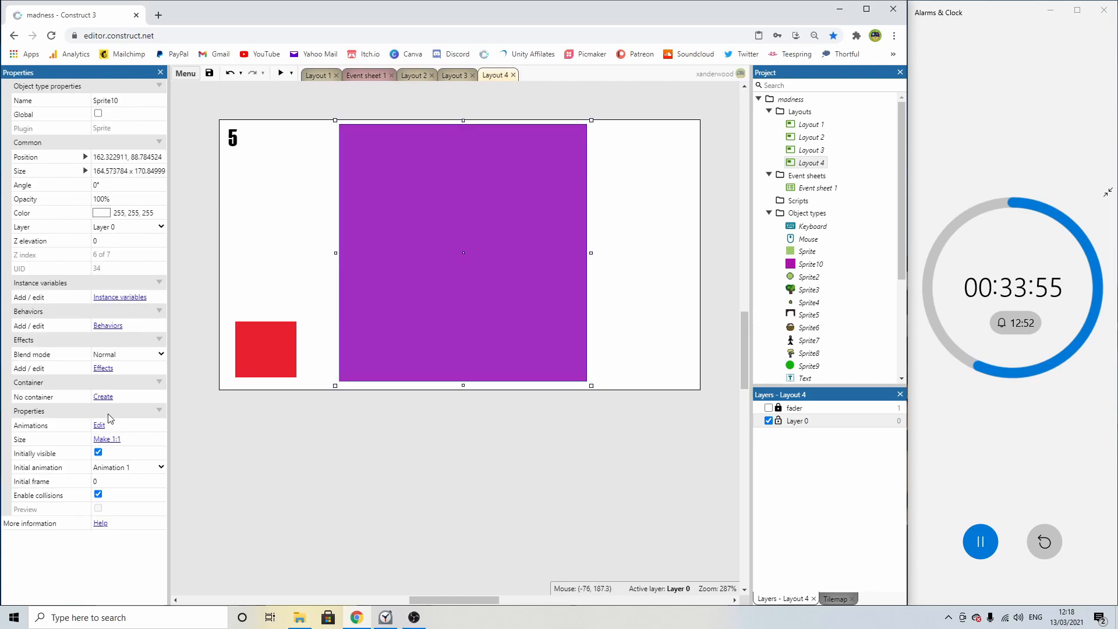
Make the purple sprite initially invisible and rename it losezone.
left_click(98, 453)
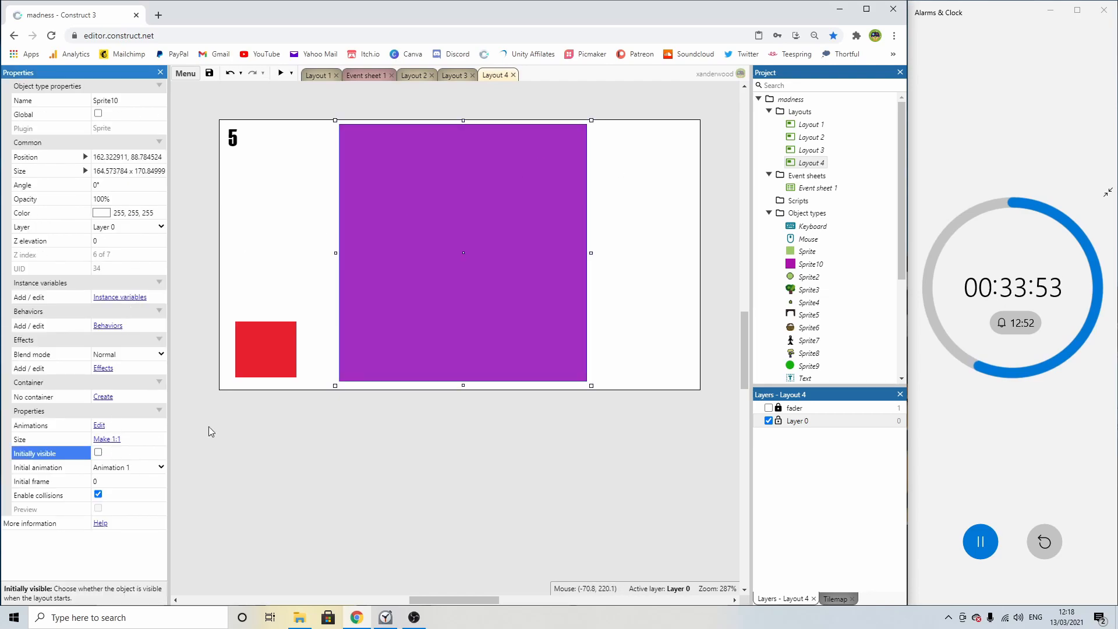
left_click(537, 438)
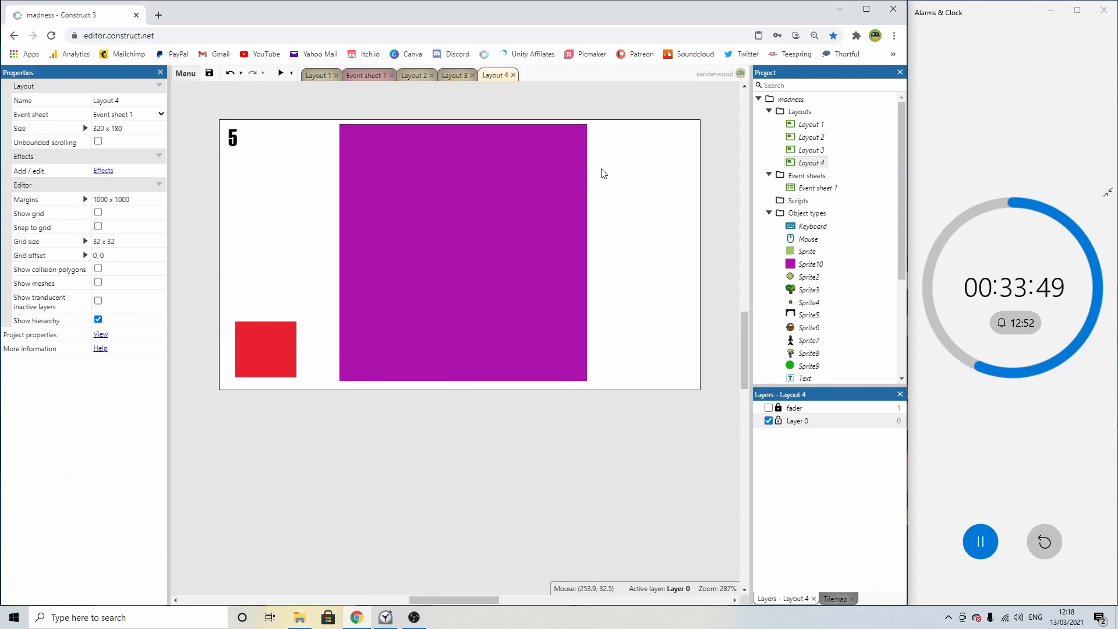
left_click(544, 229)
left_click(140, 99)
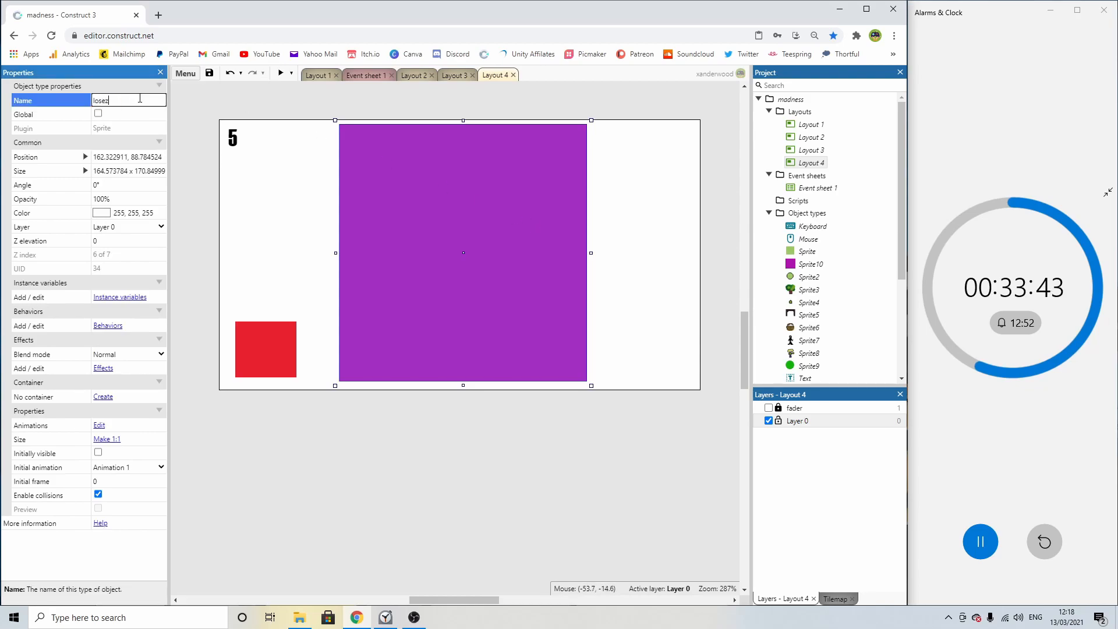
type("losezone")
key("Return")
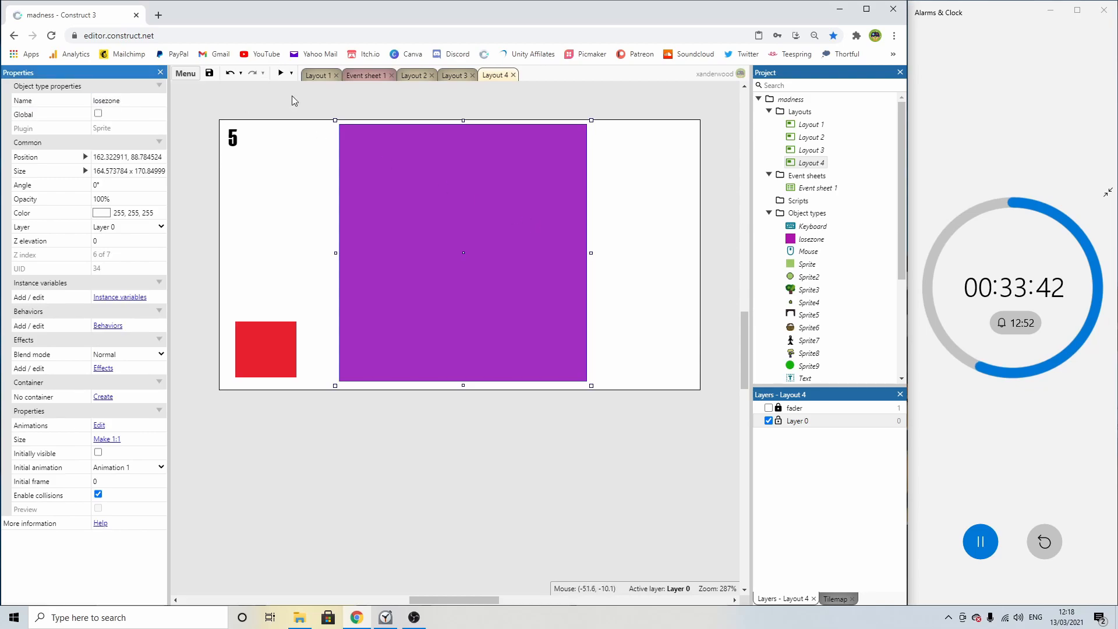
left_click(641, 123)
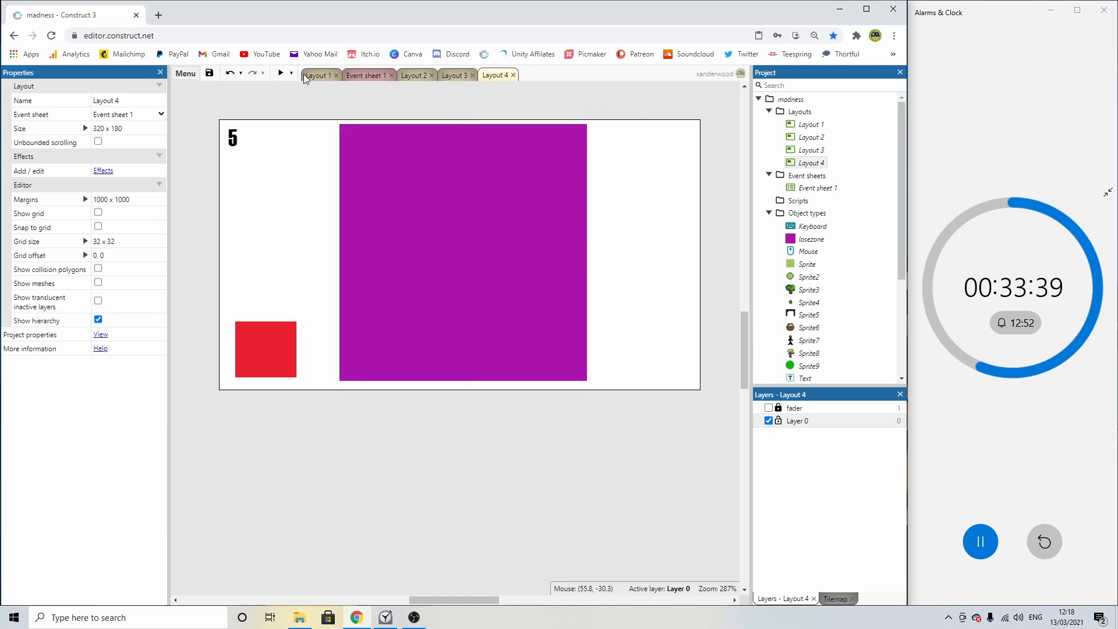
Open Event sheet 1 and reorder its tab ahead of the Layout 1 tab.
left_click(370, 77)
left_click_drag(371, 77, 324, 76)
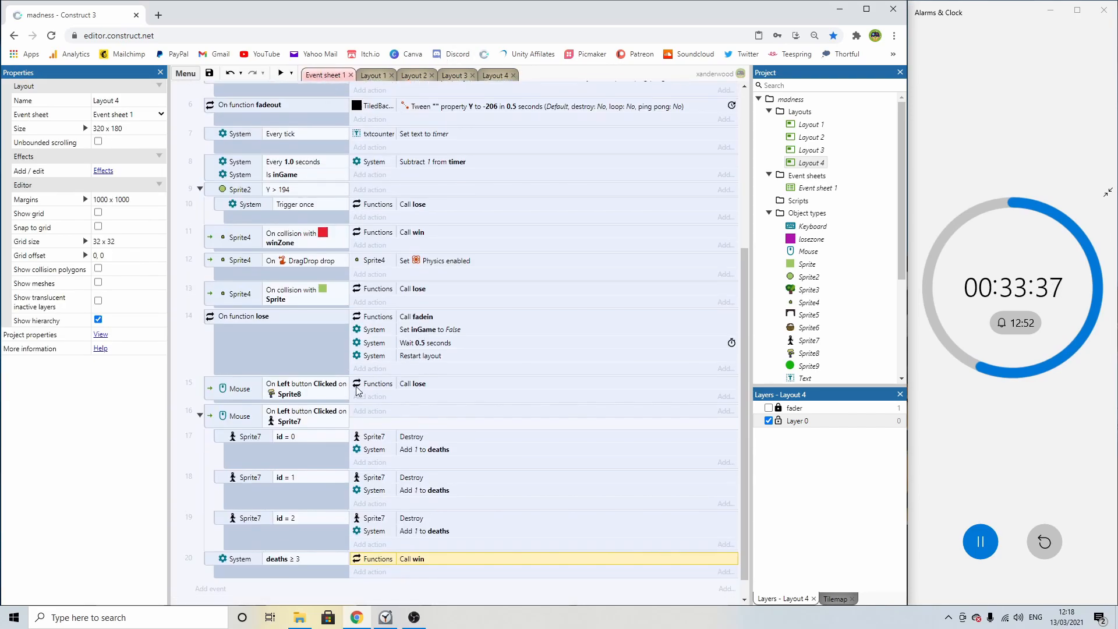
Add an event at the end of the sheet for the Mouse left button being clicked on the losezone object.
scroll(242, 550, "down", 1)
left_click(210, 565)
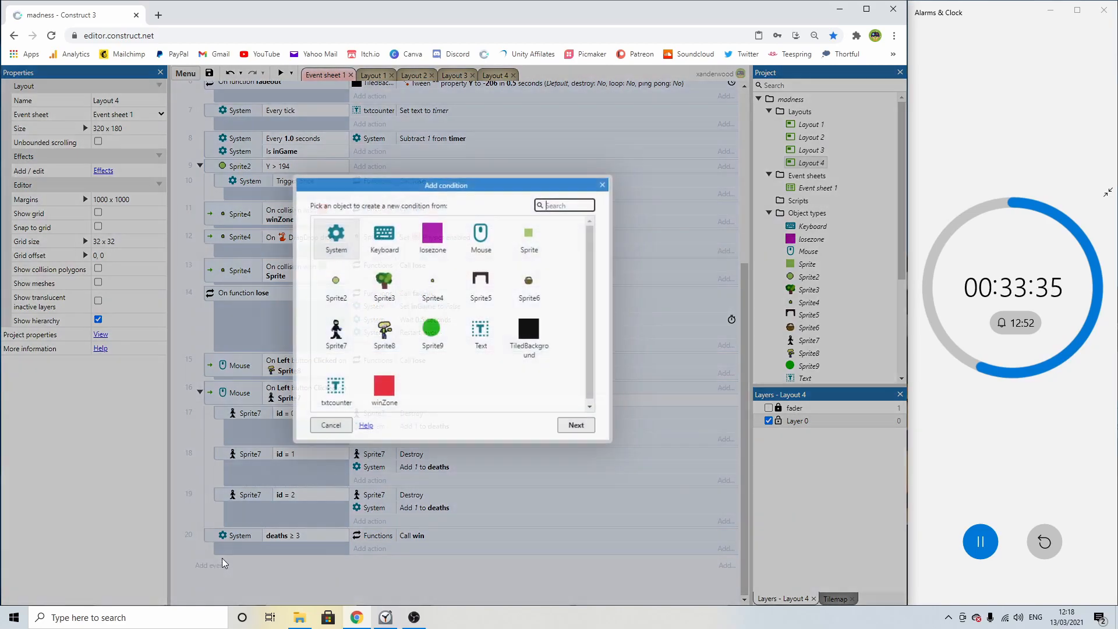
double_click(475, 244)
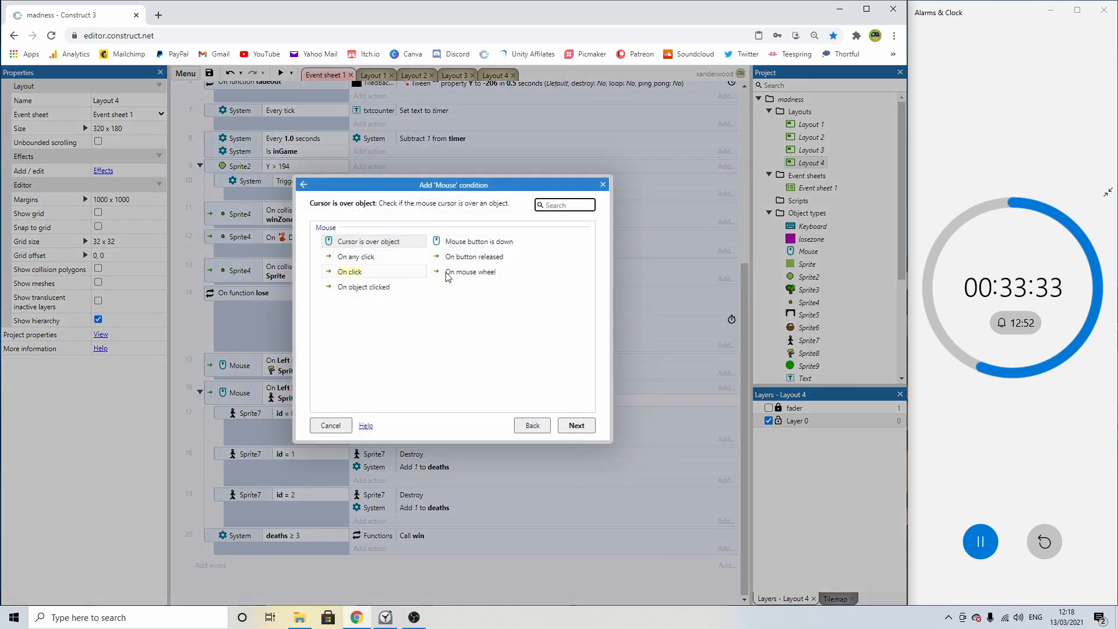
double_click(367, 288)
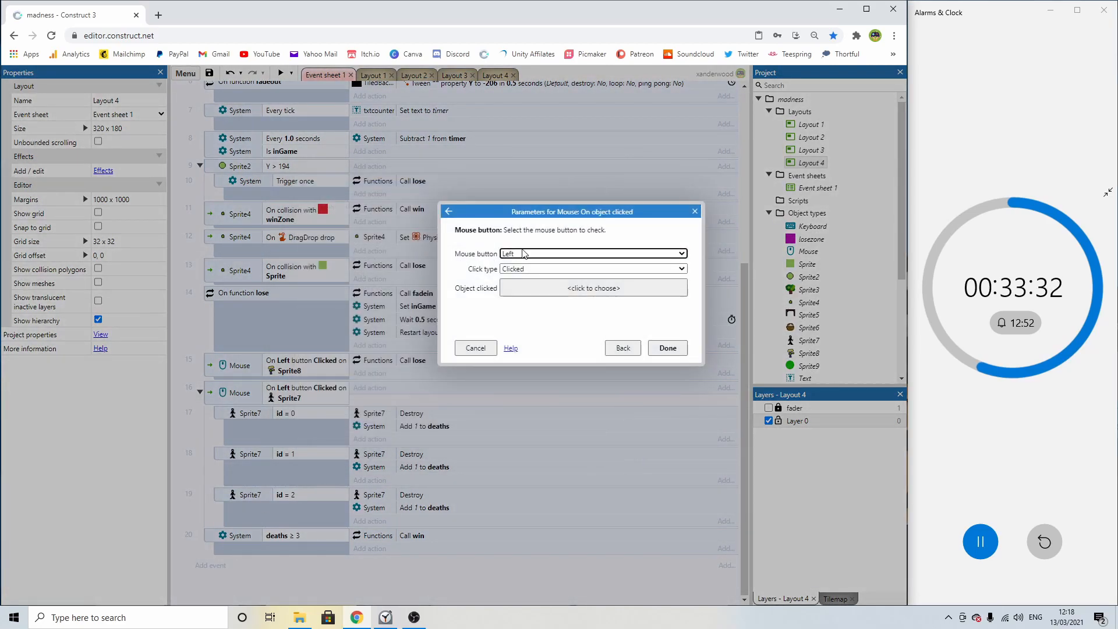
left_click(574, 292)
double_click(406, 286)
left_click(668, 348)
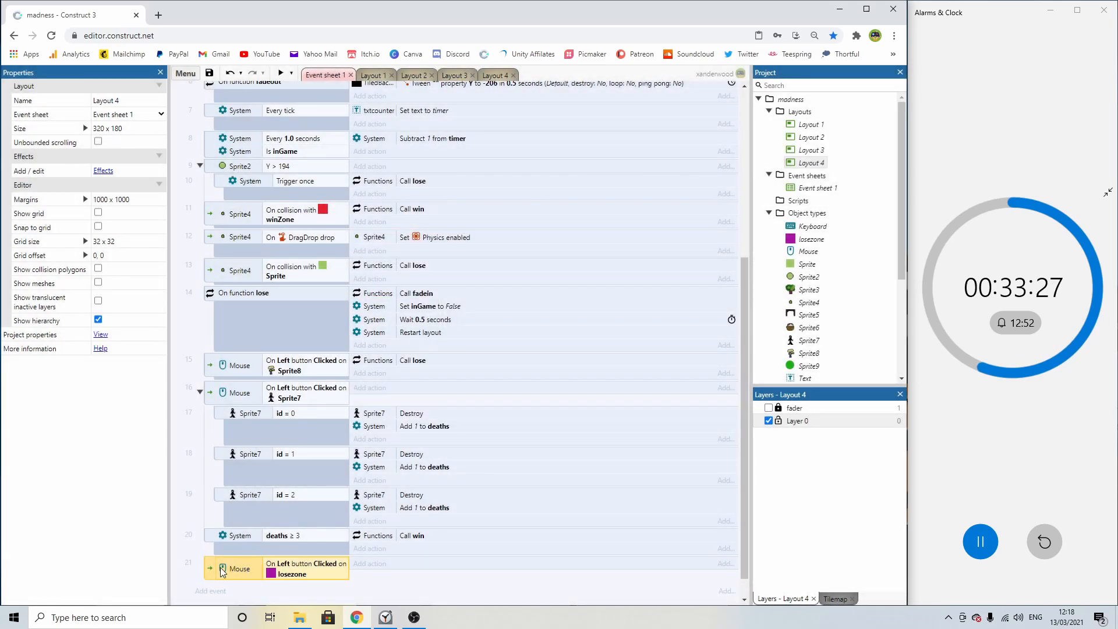
Duplicate the losezone click event for winZone, and copy existing Call lose and Call win actions into the losezone and winZone events respectively.
key("ctrl+c")
key("ctrl+v")
double_click(306, 542)
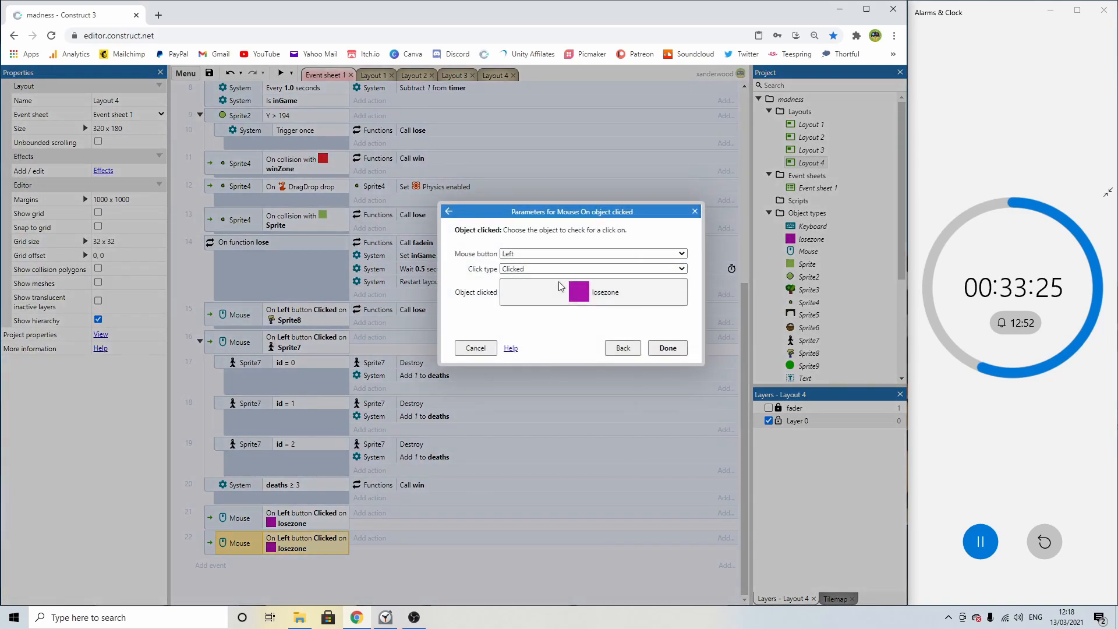
left_click(574, 292)
scroll(507, 321, "down", 3)
scroll(499, 327, "up", 1)
scroll(499, 326, "down", 1)
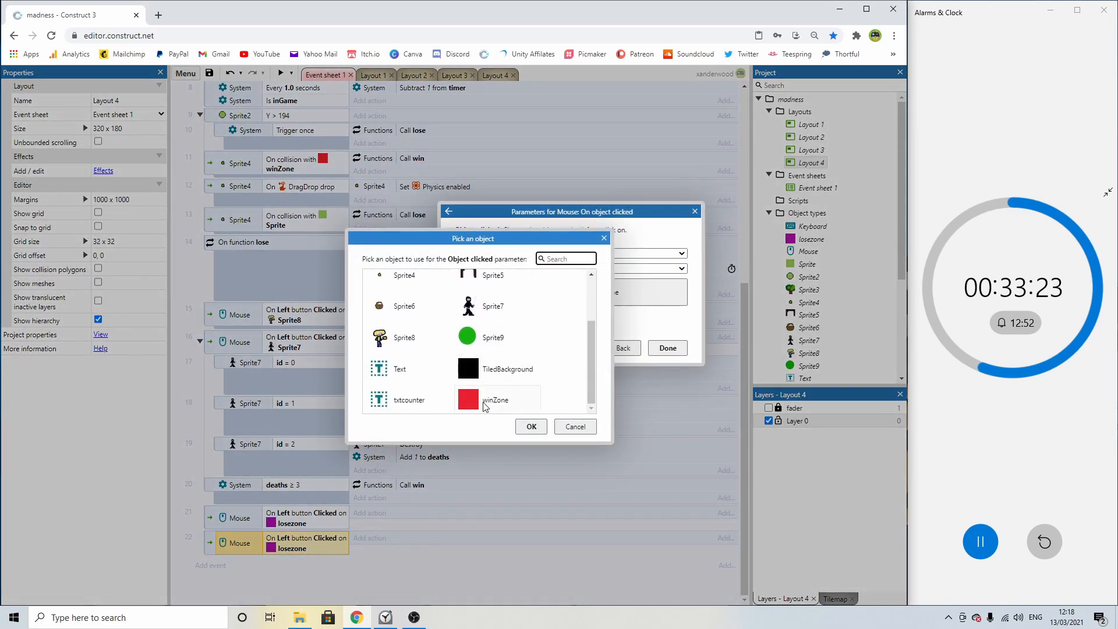
double_click(496, 400)
left_click(654, 345)
left_click_drag(422, 486, 408, 542)
left_click_drag(417, 315, 395, 512)
Preview Layout 4 to check the GO/STOP minigame, and close the preview window.
left_click(502, 75)
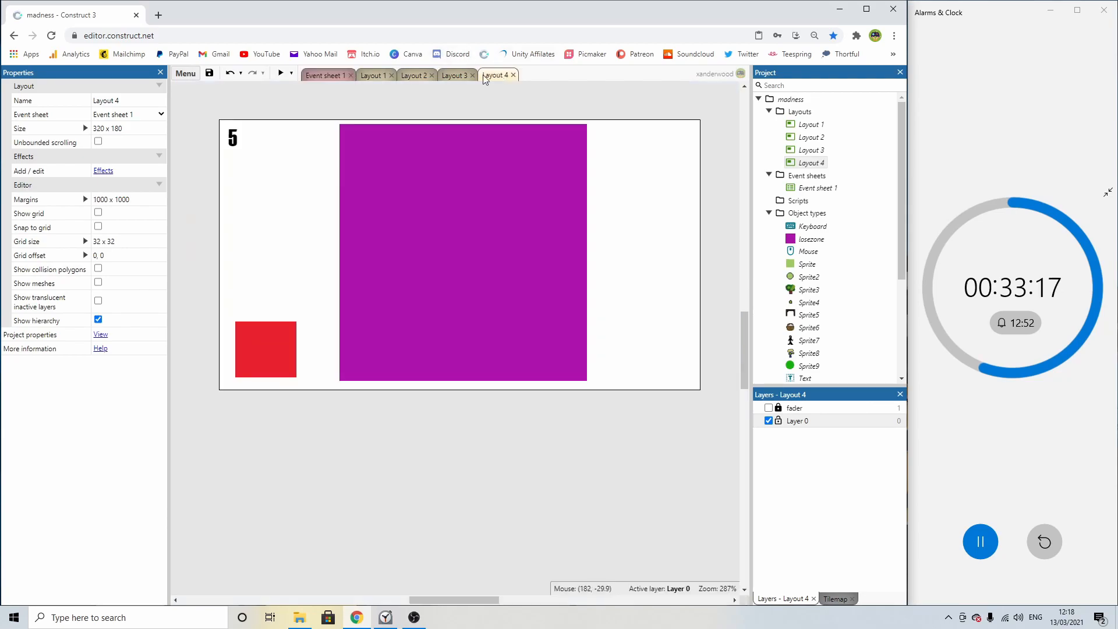
left_click(285, 75)
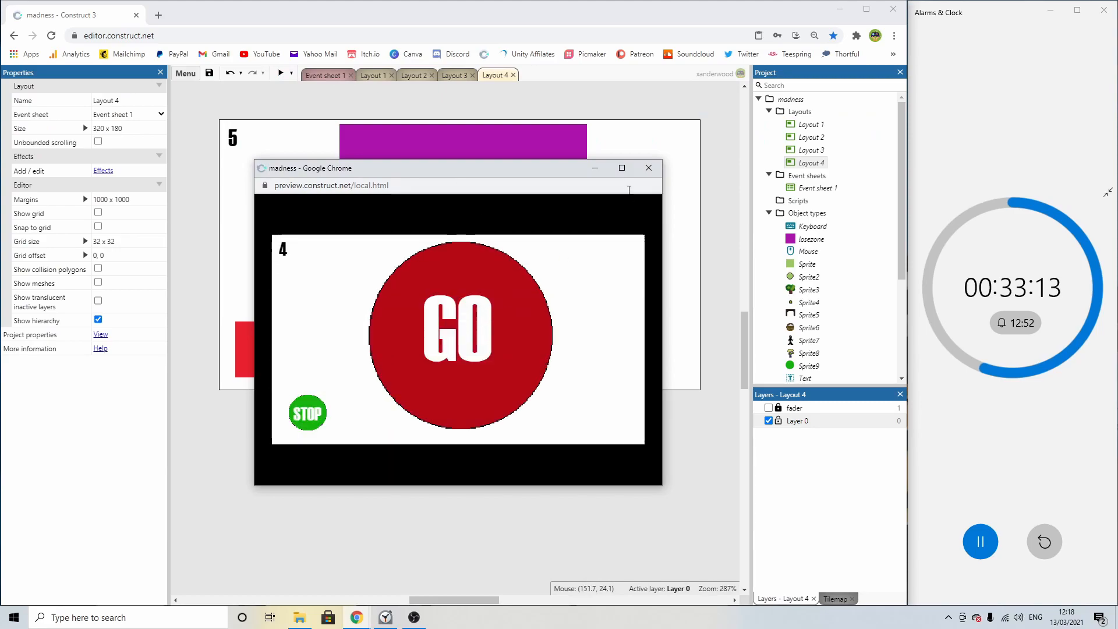
left_click(659, 168)
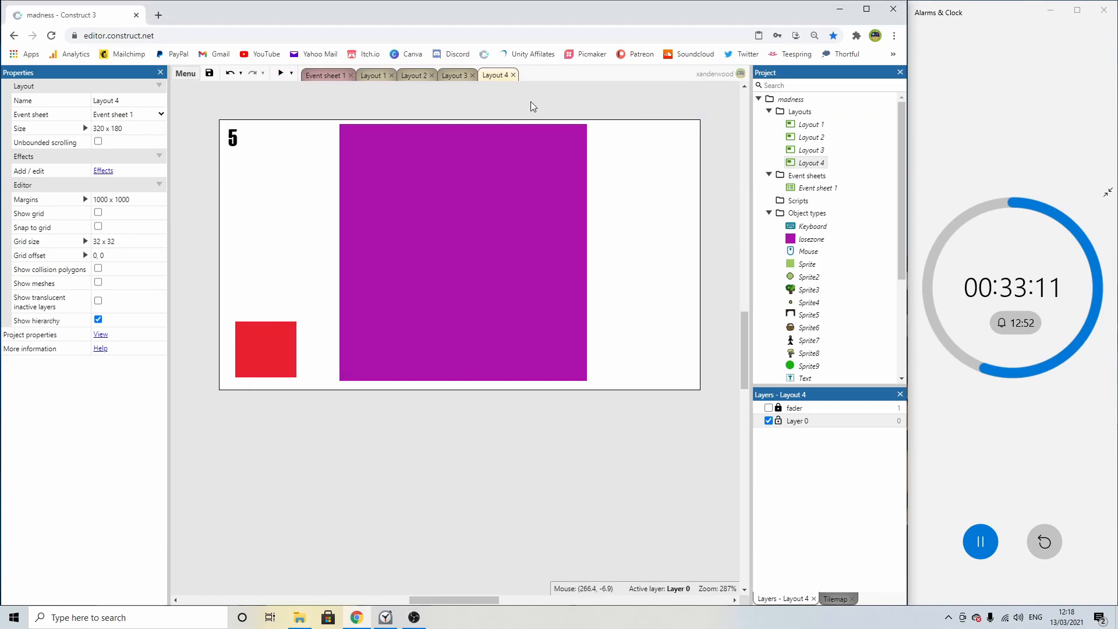
Look through Layouts 1 to 4 to review the minigames built so far, ending on Layout 4.
left_click(361, 80)
left_click(415, 76)
left_click(455, 76)
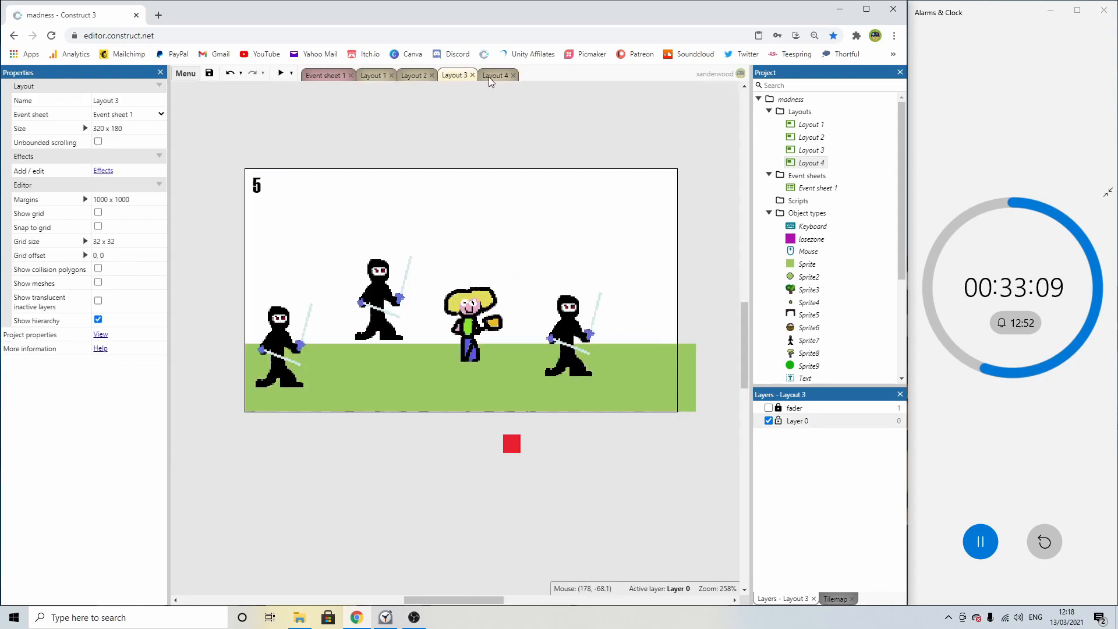
left_click(494, 77)
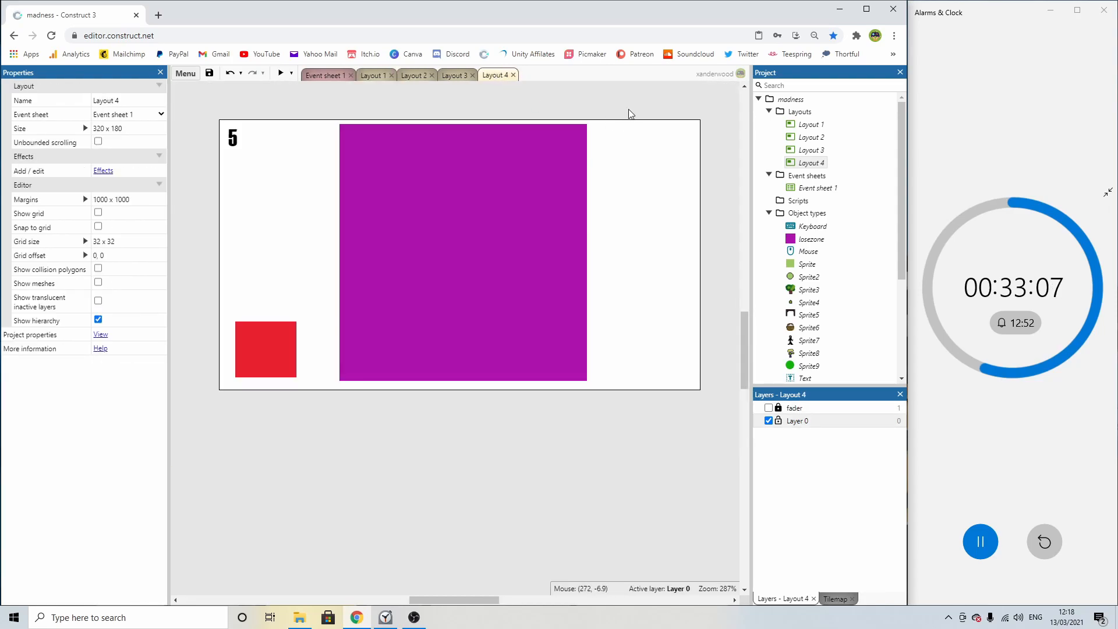
left_click(375, 75)
left_click(421, 76)
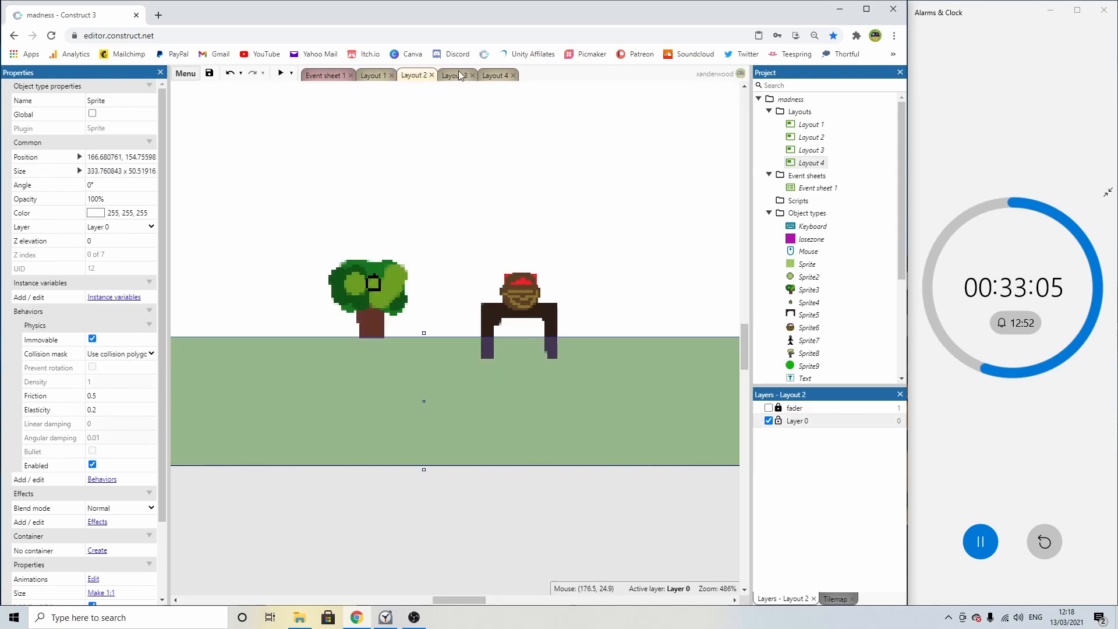
left_click(460, 76)
left_click(497, 76)
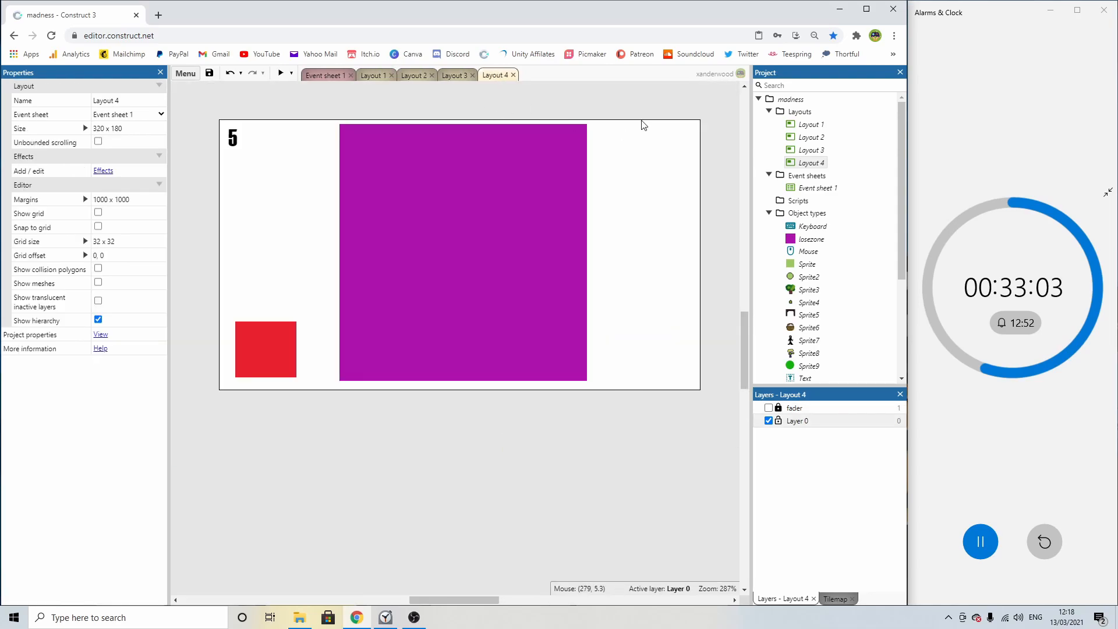
scroll(518, 174, "down", 2, "ctrl")
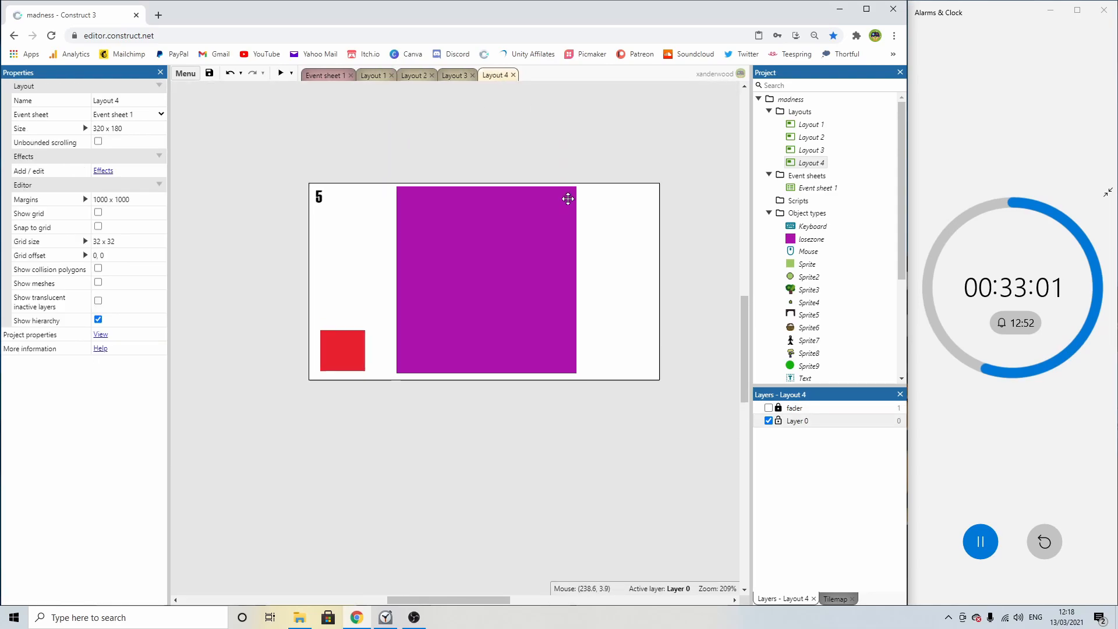
scroll(452, 165, "down", 1)
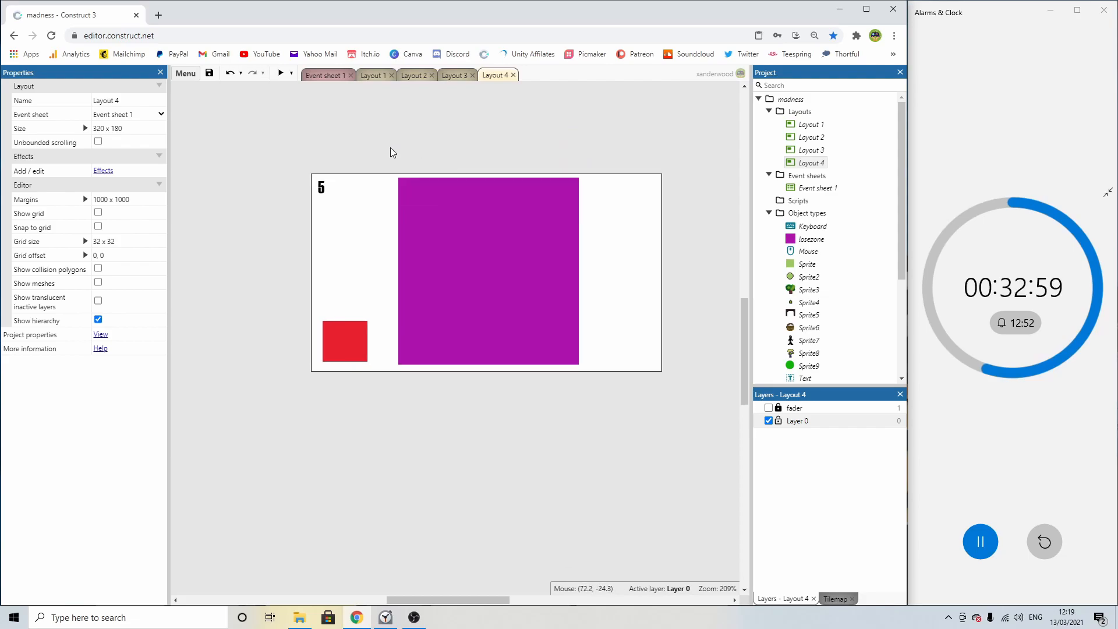
Add a global number variable named score with initial value 0 to Event sheet 1.
left_click(325, 75)
right_click(222, 595)
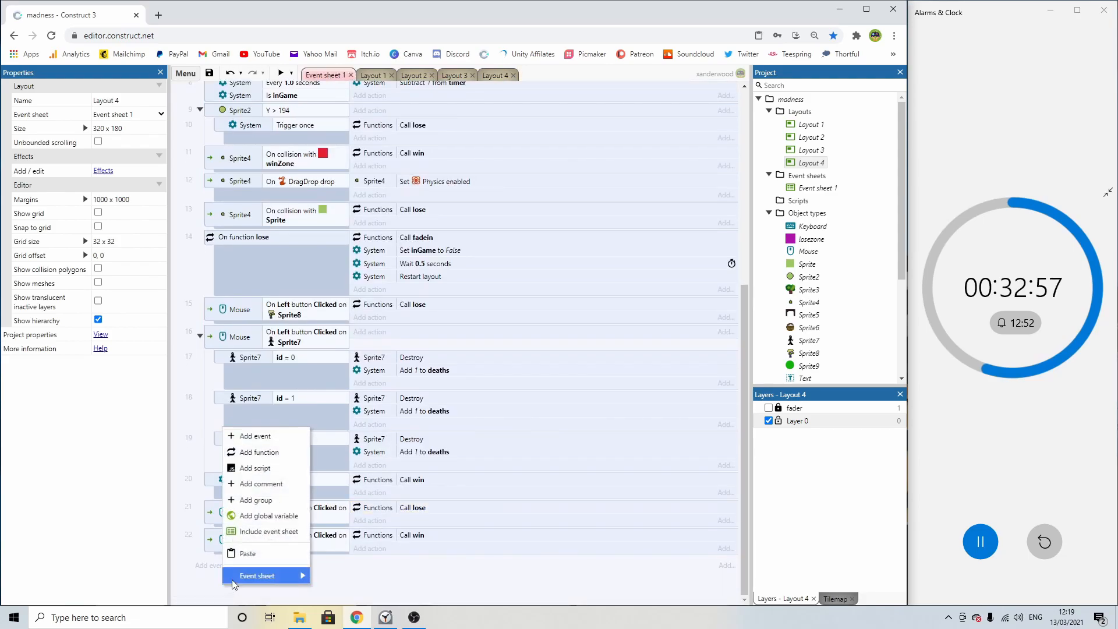
left_click(250, 517)
type("sc")
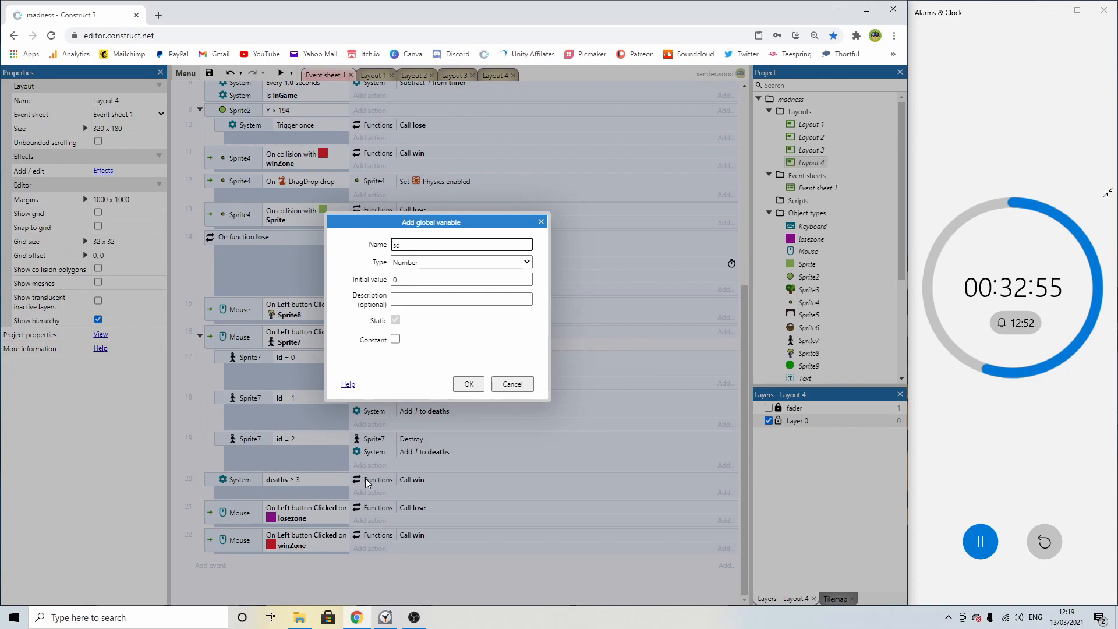
key("Return")
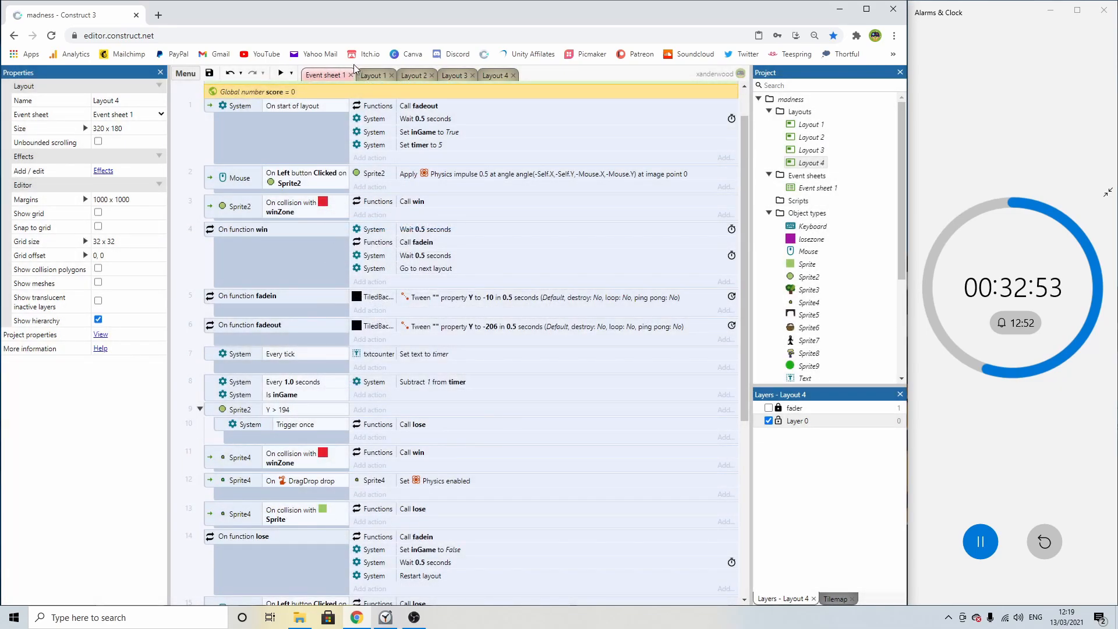
Insert a new Tiled Background object below the Layout 1 canvas and fill its image with black.
left_click(368, 75)
double_click(376, 445)
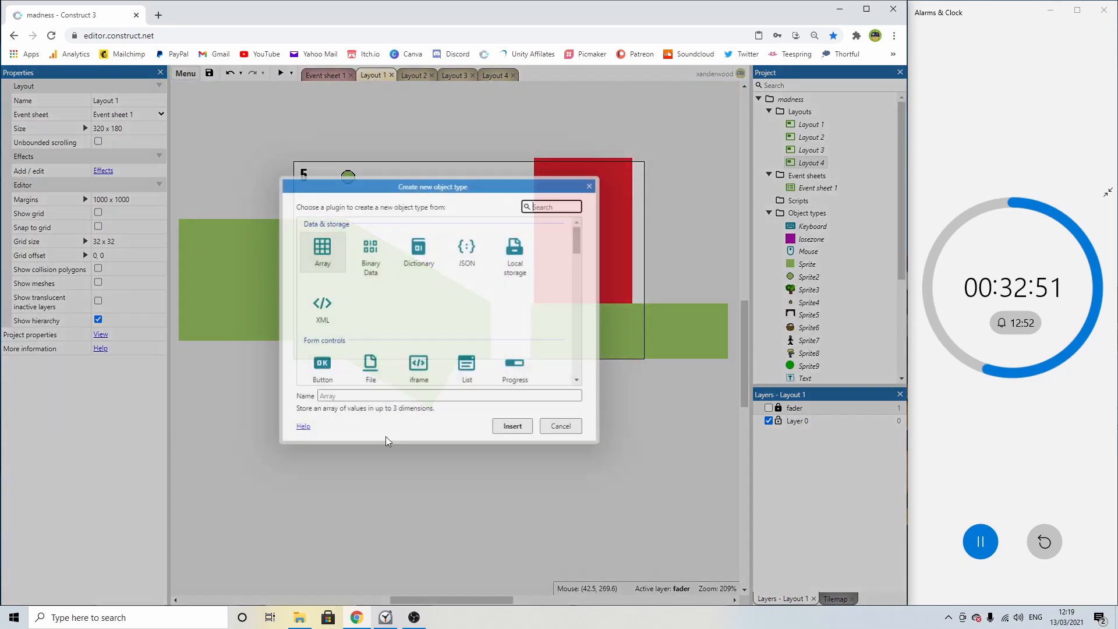
scroll(441, 321, "down", 3)
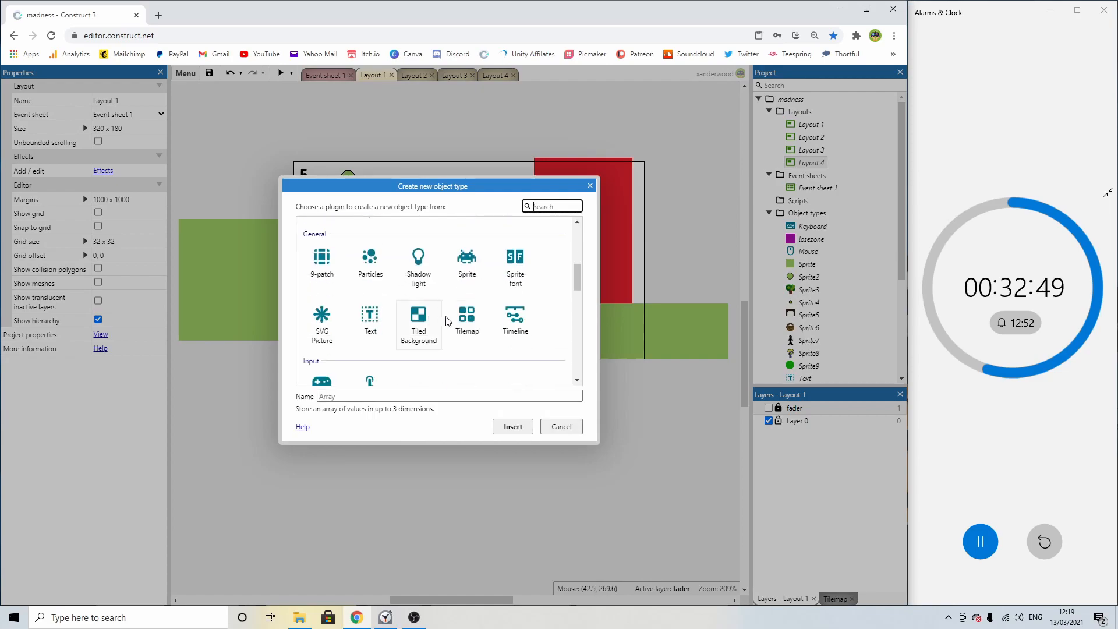
double_click(419, 318)
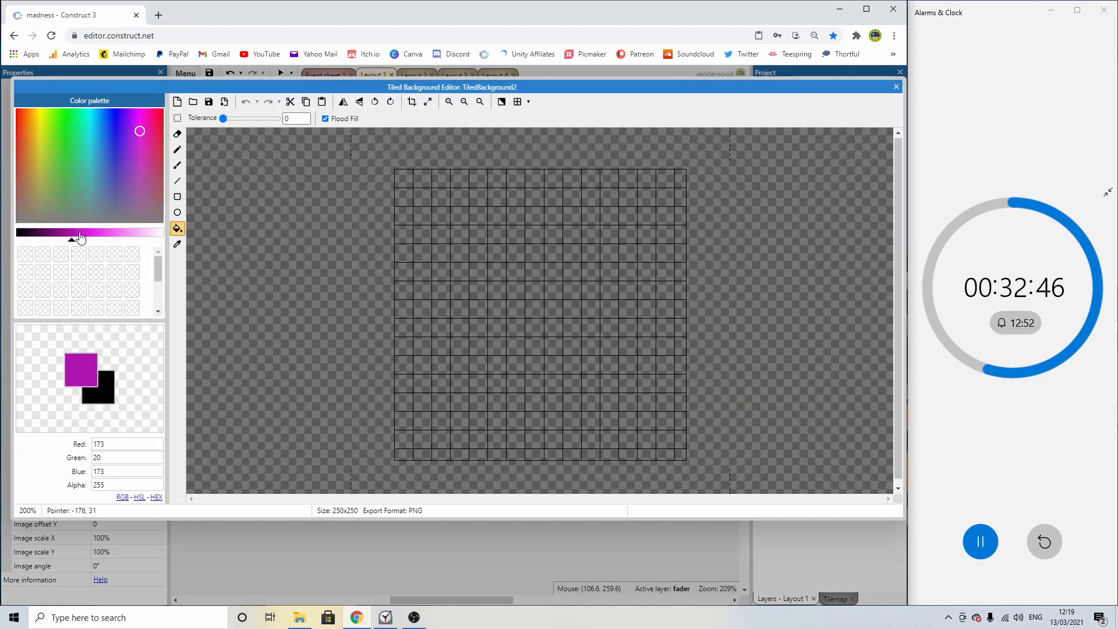
left_click_drag(80, 237, 7, 243)
left_click(565, 250)
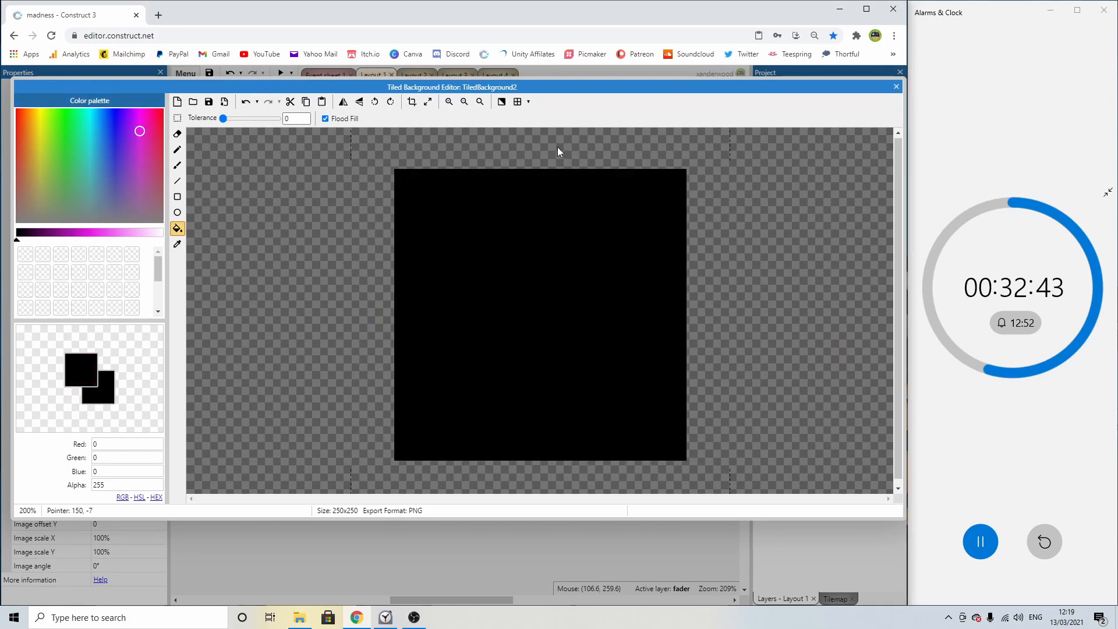
Resize the tiled background's image canvas to 16 x 16 pixels and close the image editor.
left_click(428, 102)
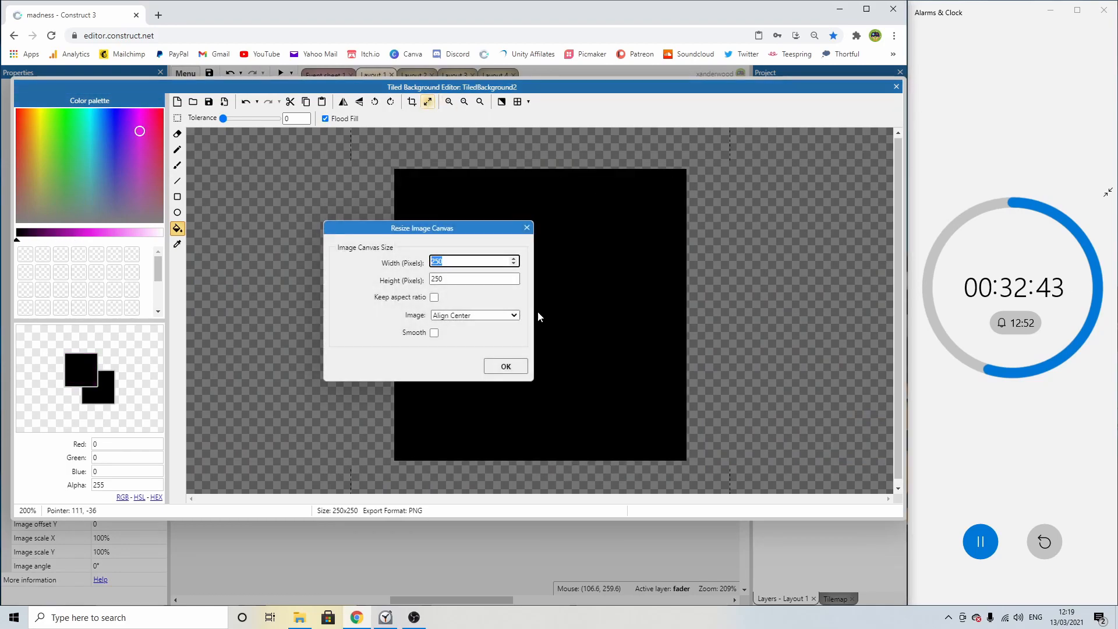
double_click(447, 279)
type("16")
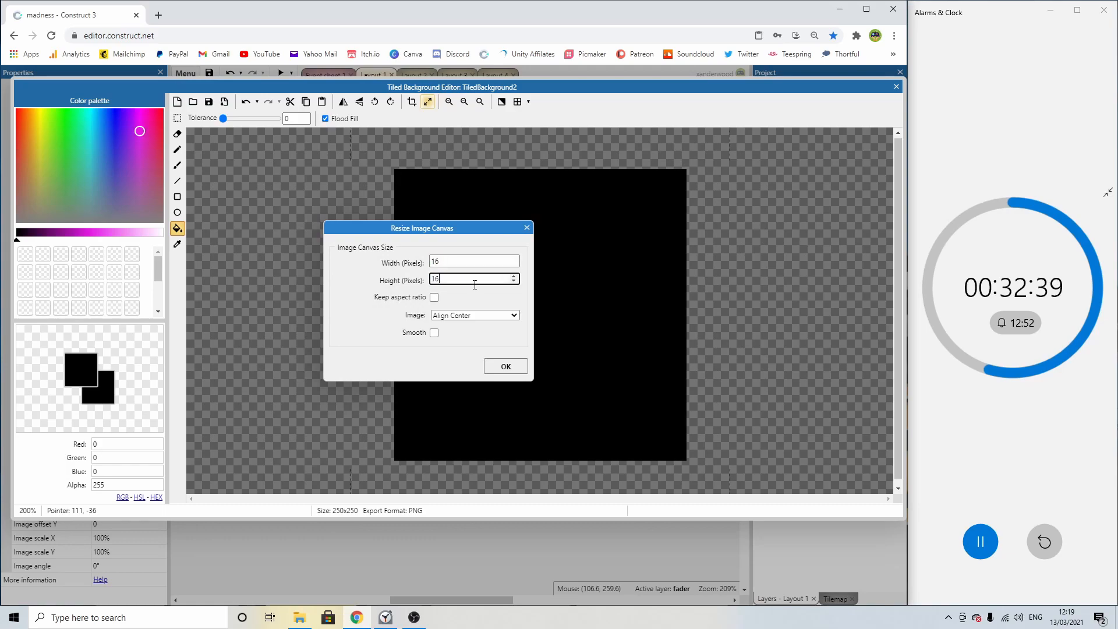
key("Return")
left_click(898, 87)
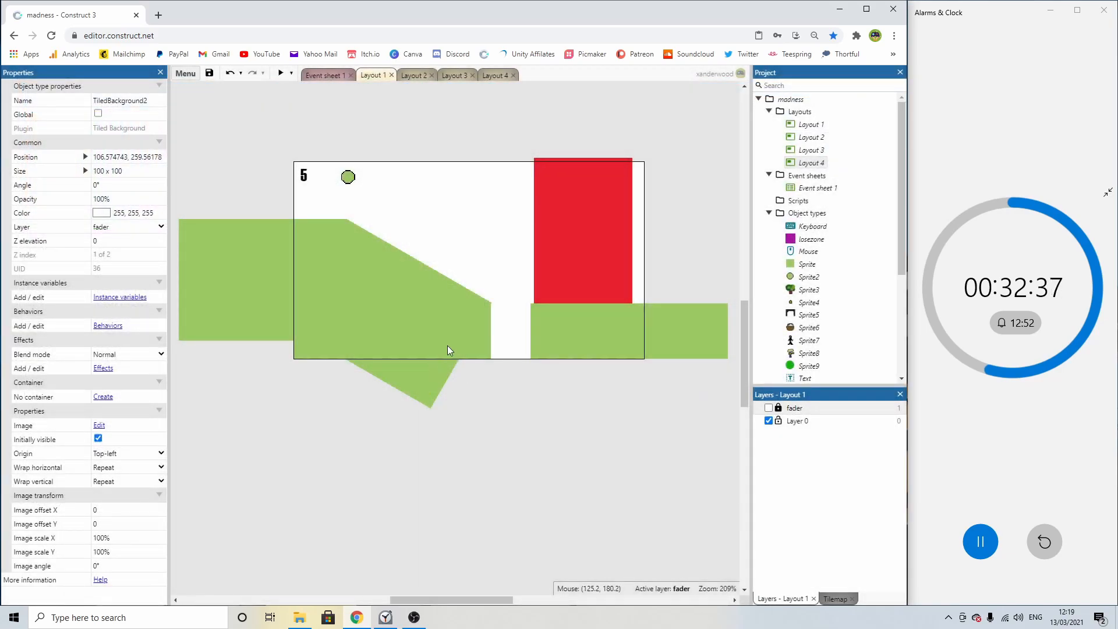
Set Layout 1's grid size to 16 x 16 and enable both snapping to the grid and showing it.
left_click(143, 241)
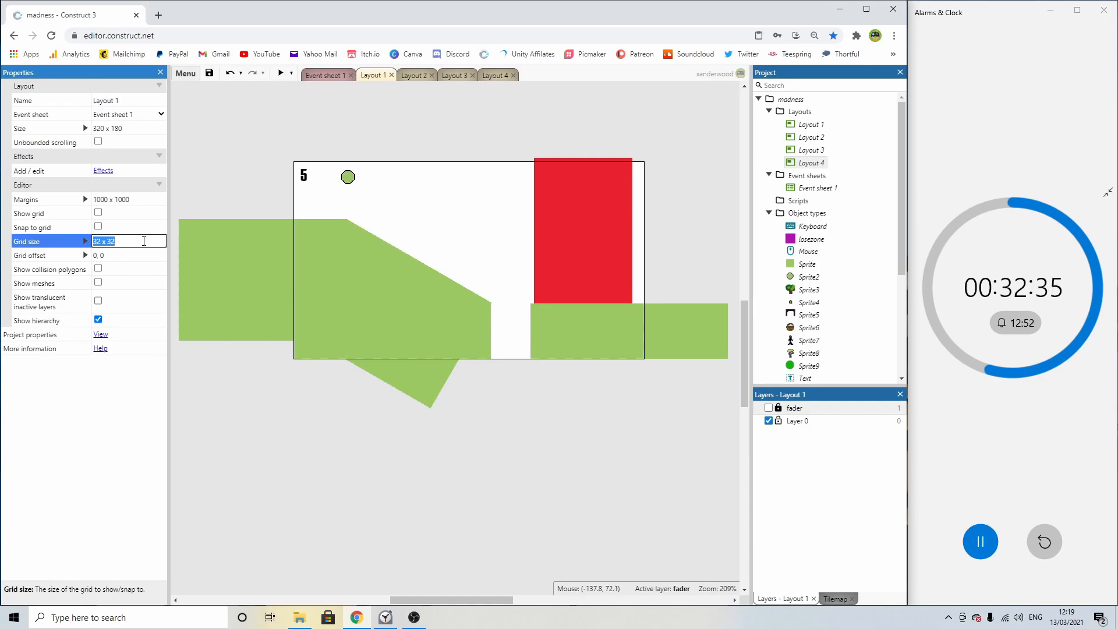
type("16,16")
left_click(98, 226)
left_click(97, 212)
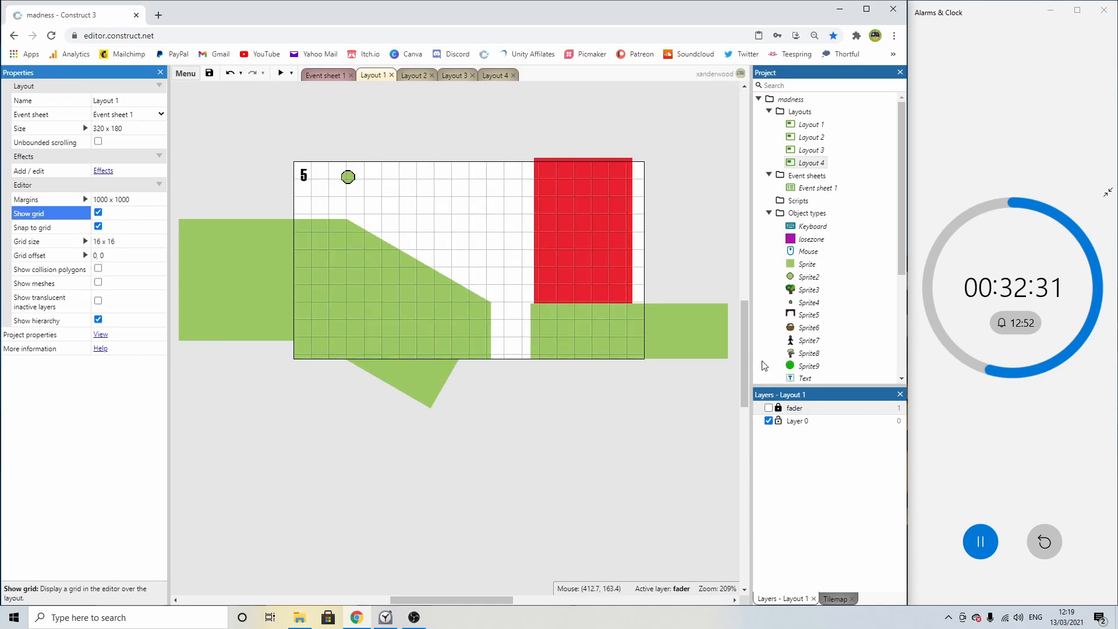
Show the fader layer, move the new tiled background to Layer 0 and shrink it to 16 x 16.
left_click(769, 408)
left_click(422, 509)
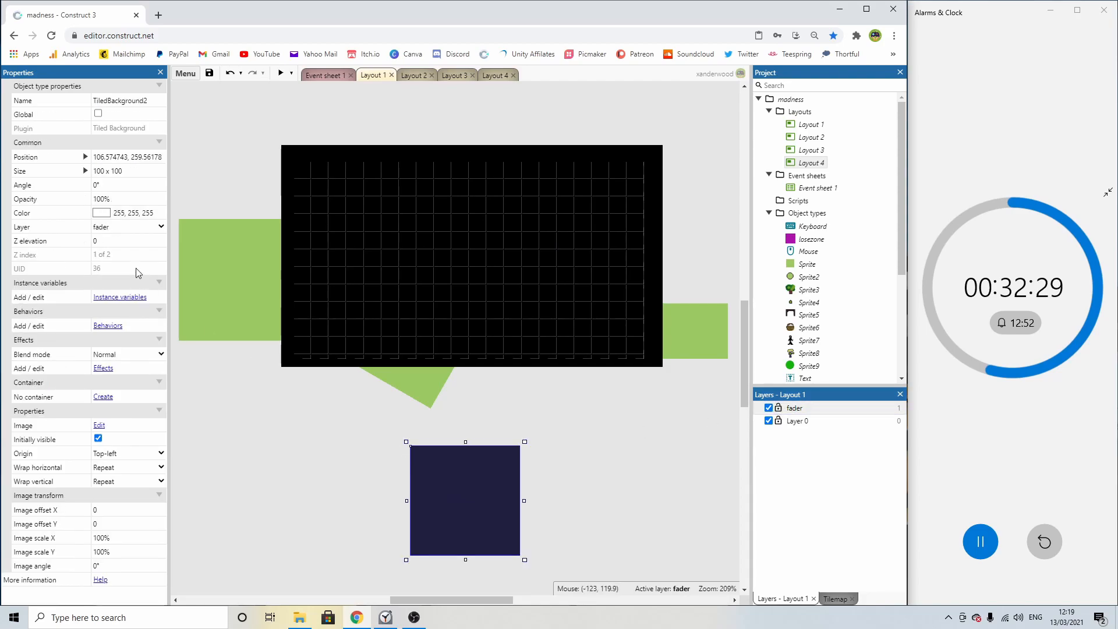
left_click(134, 232)
left_click(121, 244)
left_click_drag(514, 448, 415, 436)
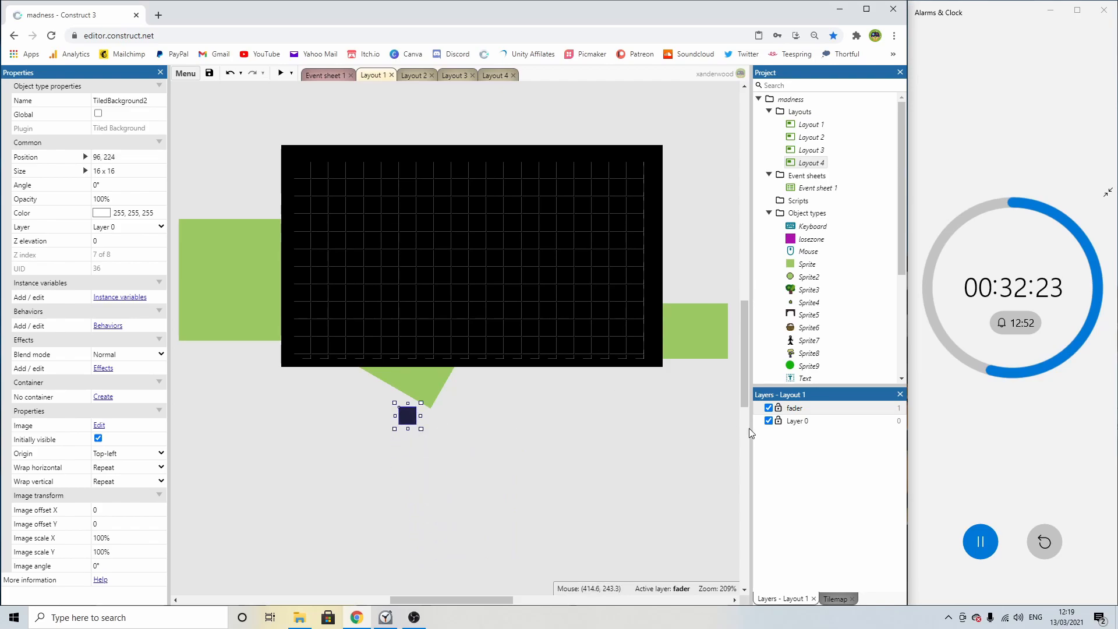
Hide the fader layer, then place the black tiled background at 16, 144 in Layout 1 and stretch it to 128 x 16.
left_click(798, 408)
left_click(769, 408)
left_click(792, 421)
left_click_drag(409, 420, 435, 183)
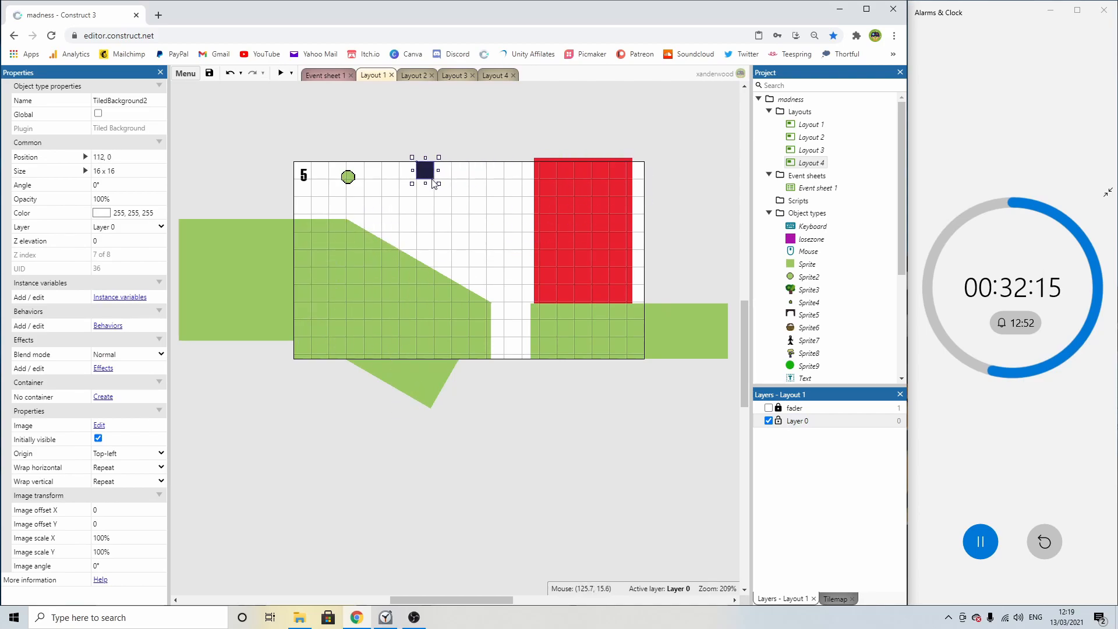
left_click_drag(432, 170, 454, 329)
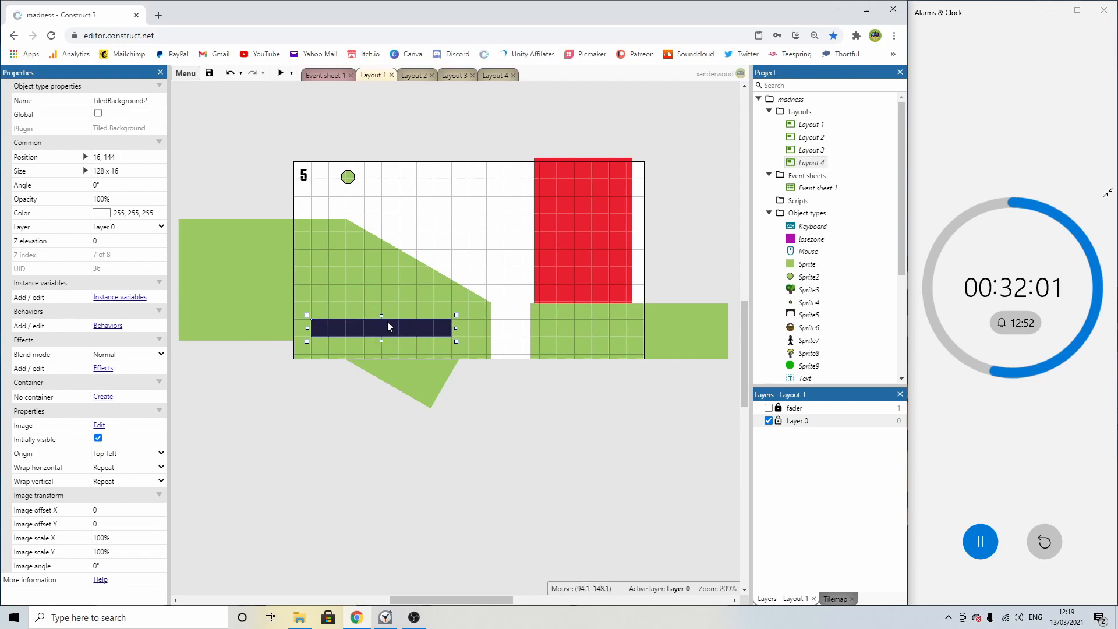
Rename the black tiled background bar to tbmad.
left_click(156, 100)
type("tbmad")
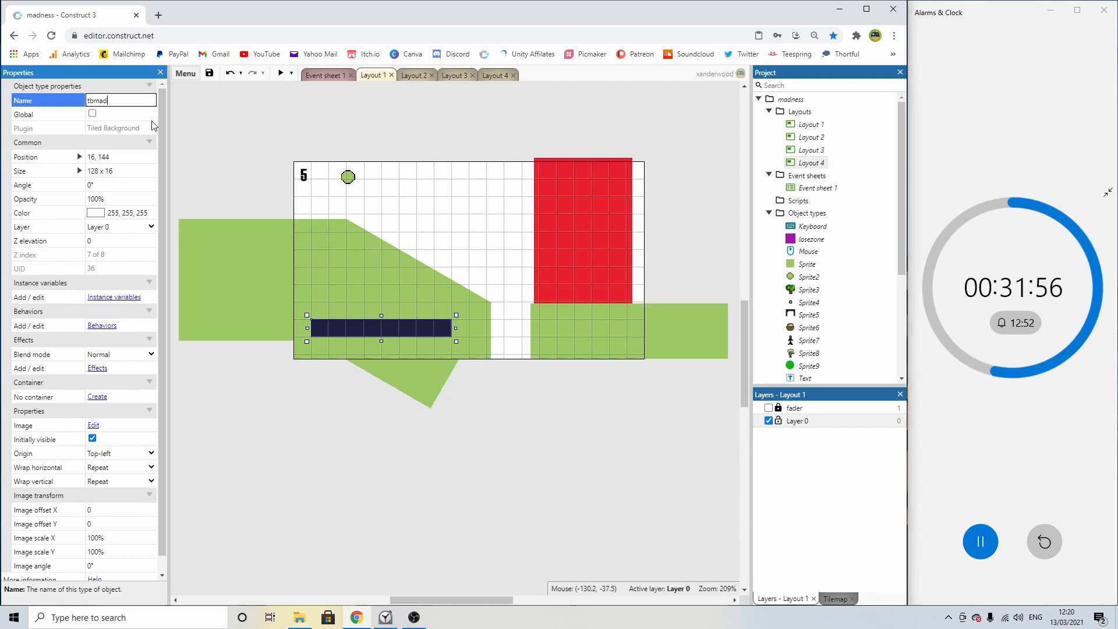
key("Return")
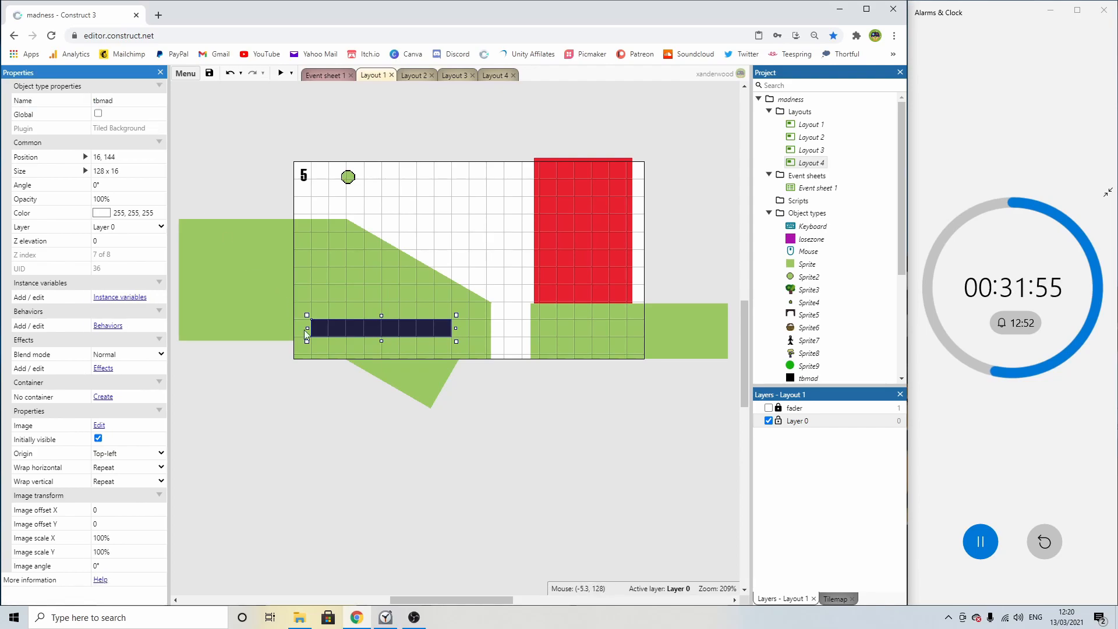
Clone the tbmad bar's object type, fill the copy's image with red (189, 10, 22) and leave it below the layout at 16, 224.
right_click(342, 327)
left_click(362, 500)
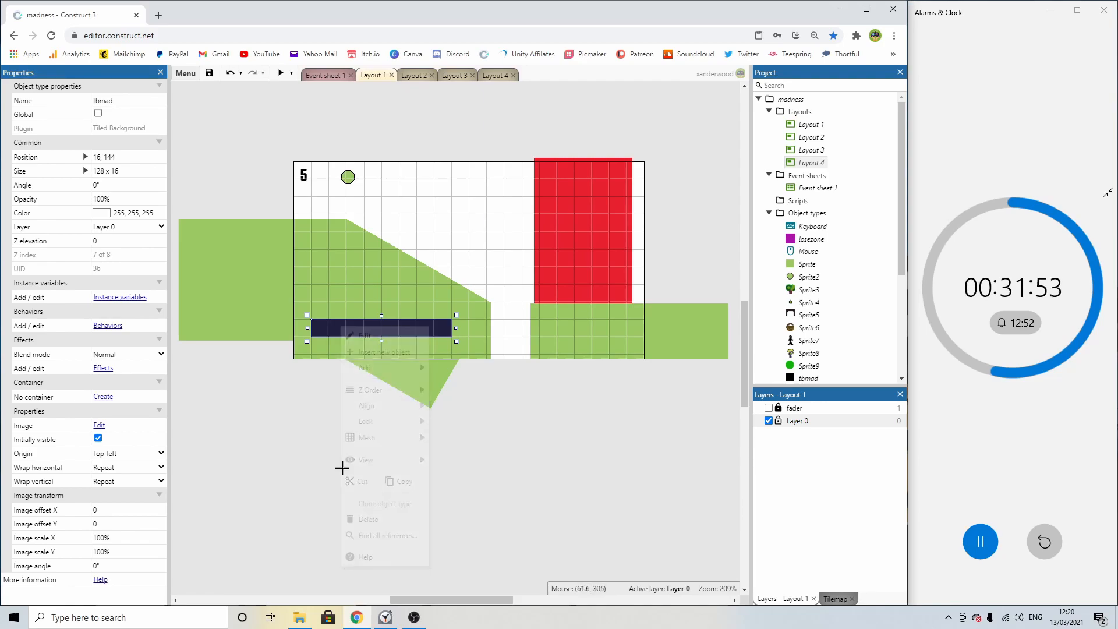
double_click(346, 422)
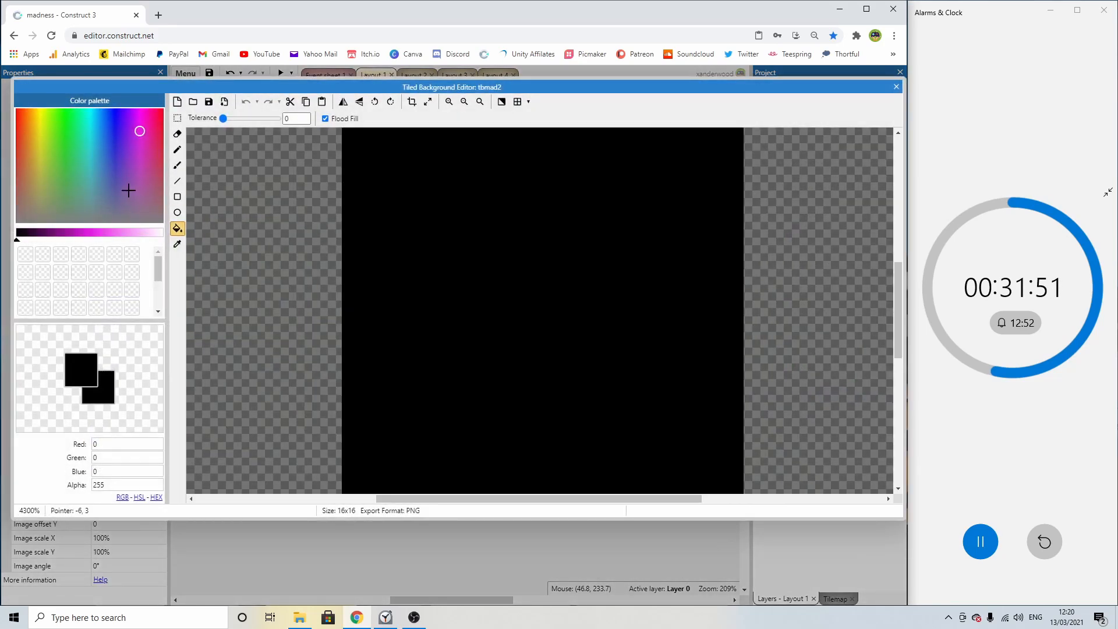
left_click_drag(59, 143, 177, 119)
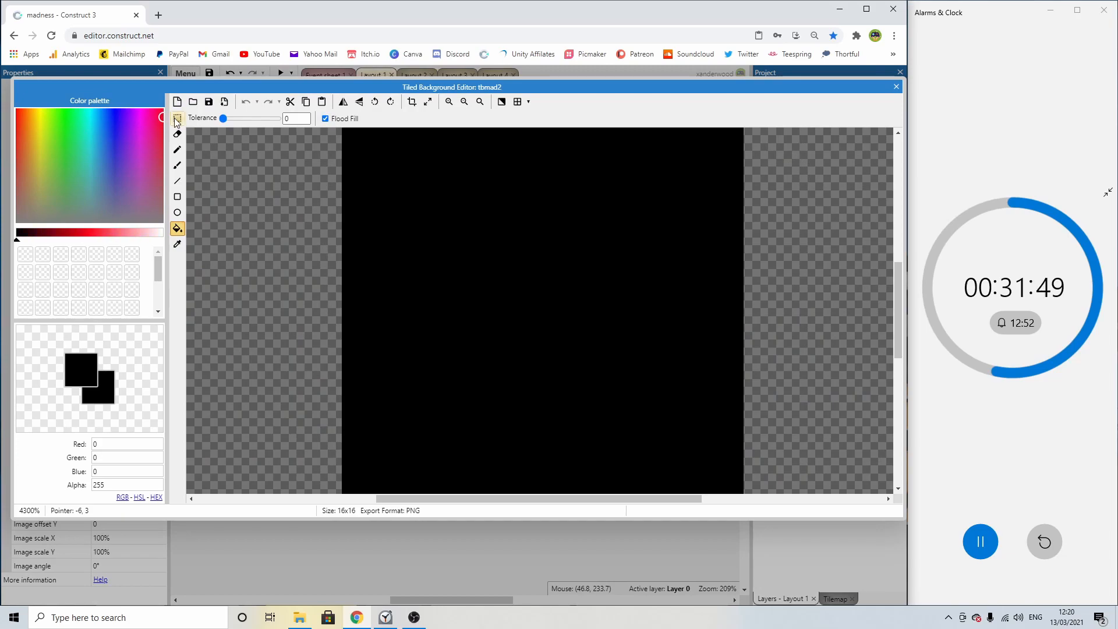
left_click(74, 237)
left_click(372, 234)
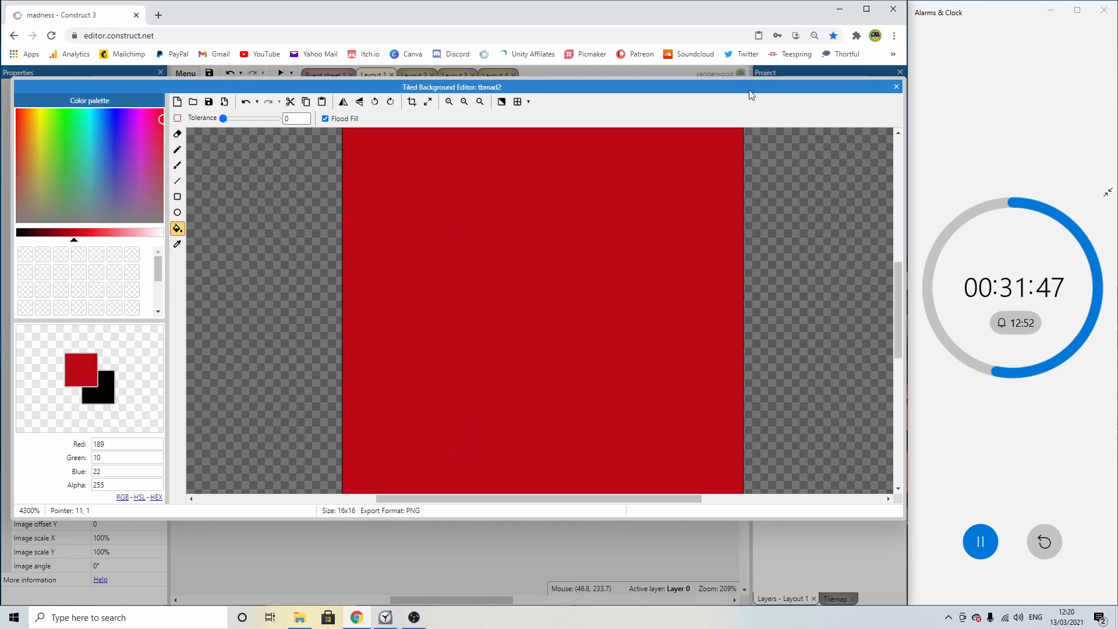
left_click(897, 87)
left_click_drag(407, 419, 436, 417)
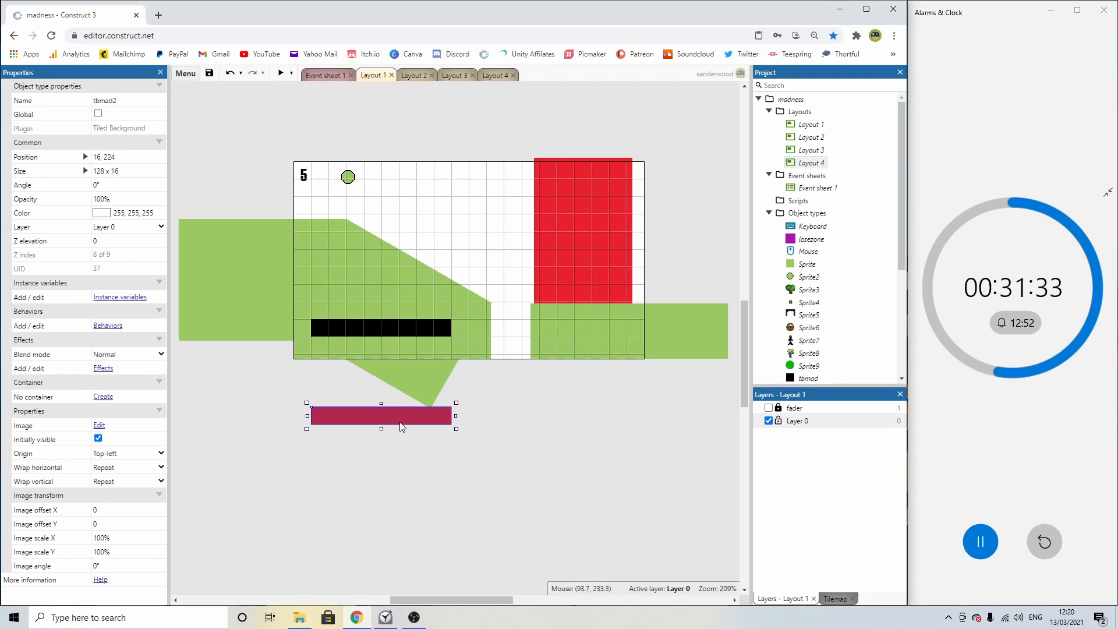
Add a System Every tick event at the end of Event sheet 1.
left_click(324, 75)
scroll(343, 499, "down", 10)
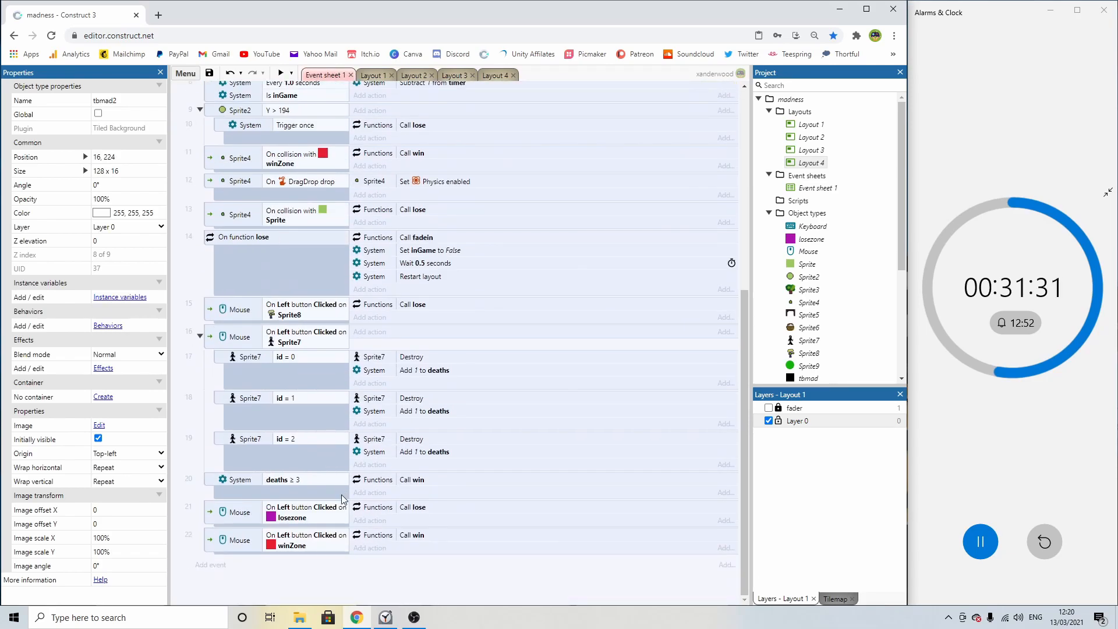
left_click(211, 564)
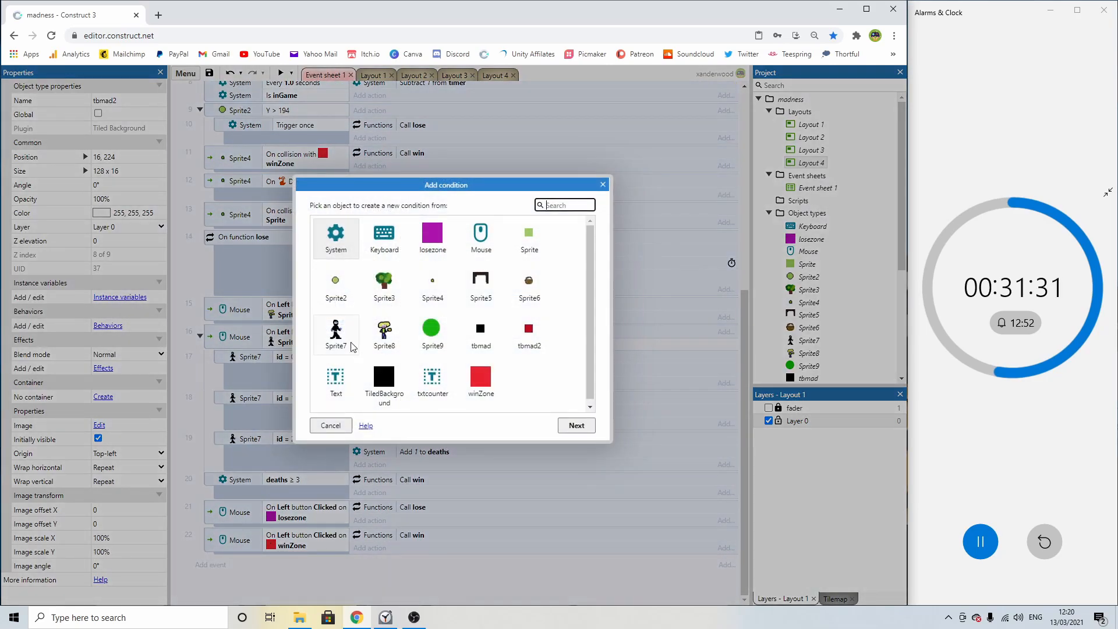
double_click(335, 236)
scroll(389, 374, "down", 10)
scroll(389, 374, "down", 2)
scroll(389, 374, "up", 10)
left_click(353, 273)
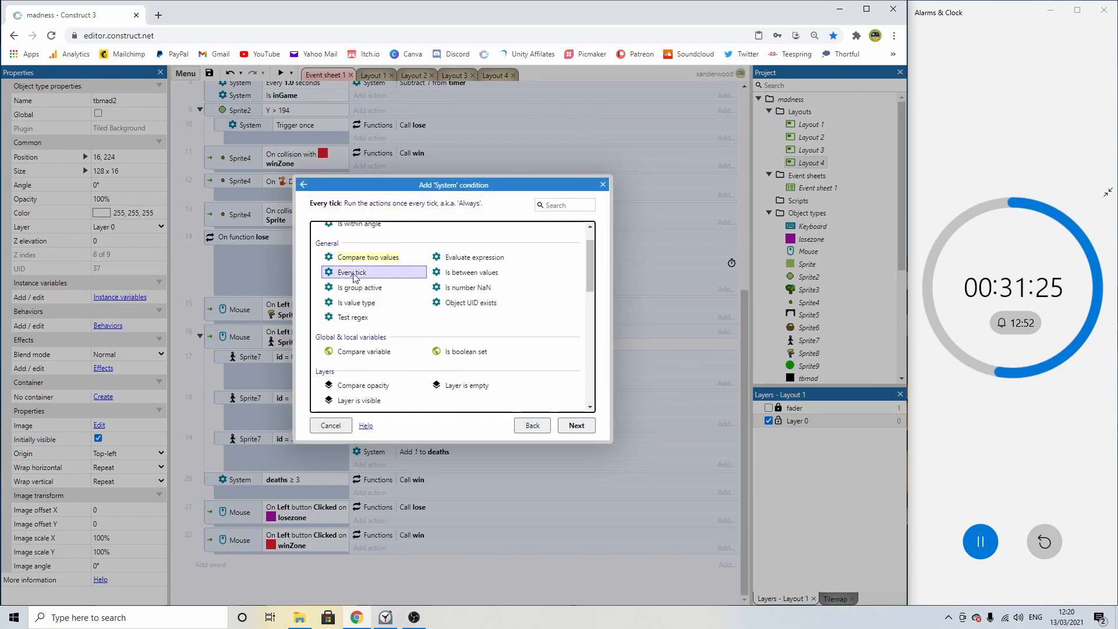
double_click(353, 273)
Give the new Every tick event a tbmad2 Set width action with the width score*16.
left_click(370, 548)
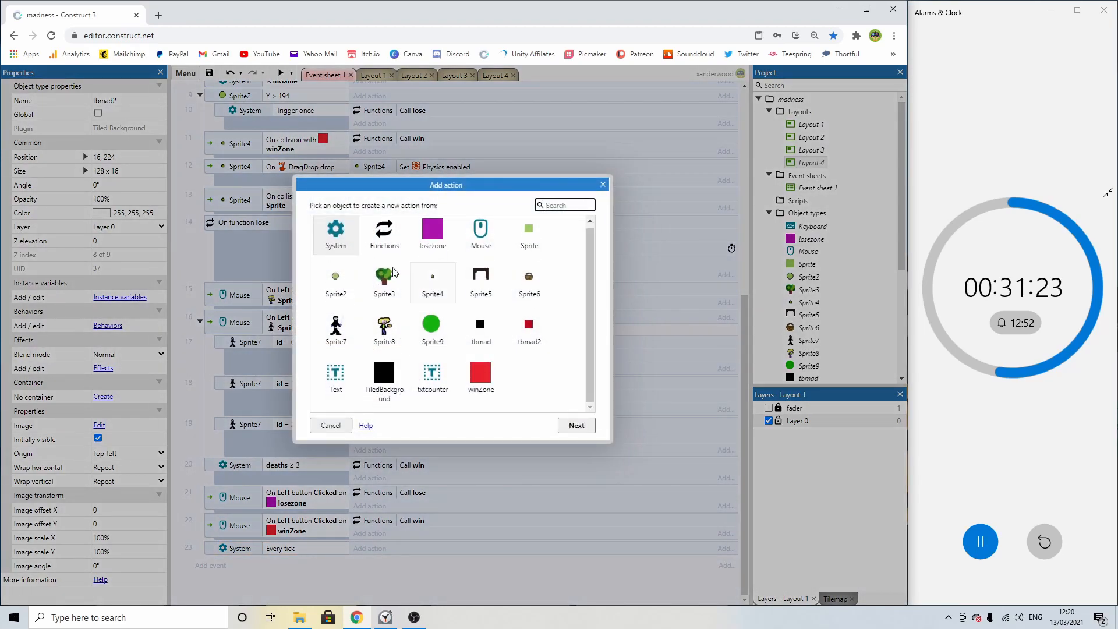
double_click(530, 328)
scroll(466, 326, "down", 8)
left_click(357, 259)
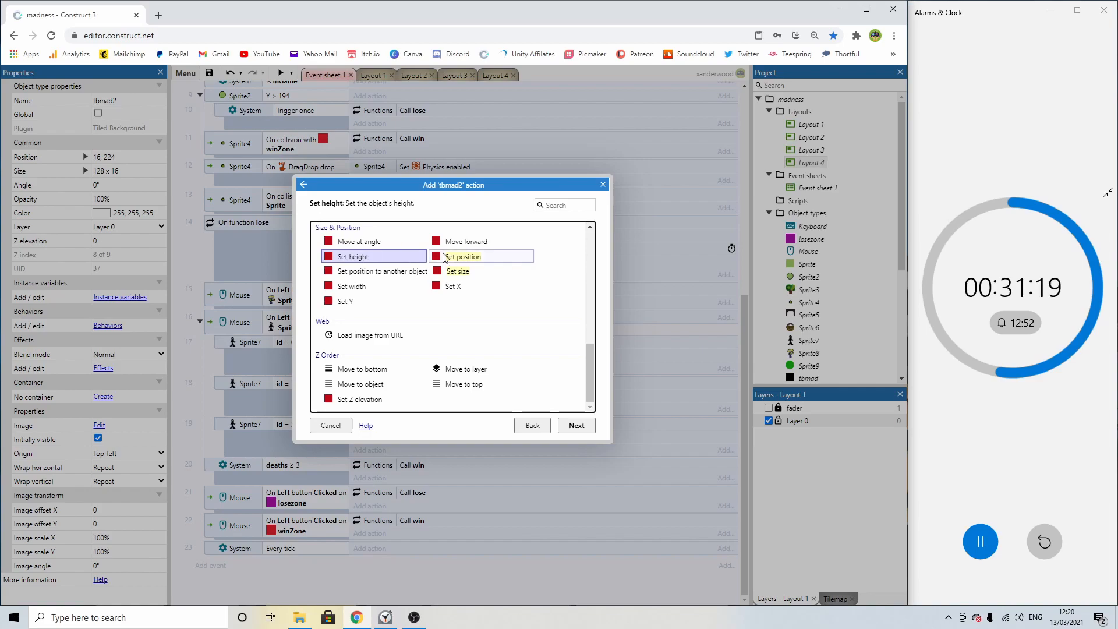
double_click(365, 286)
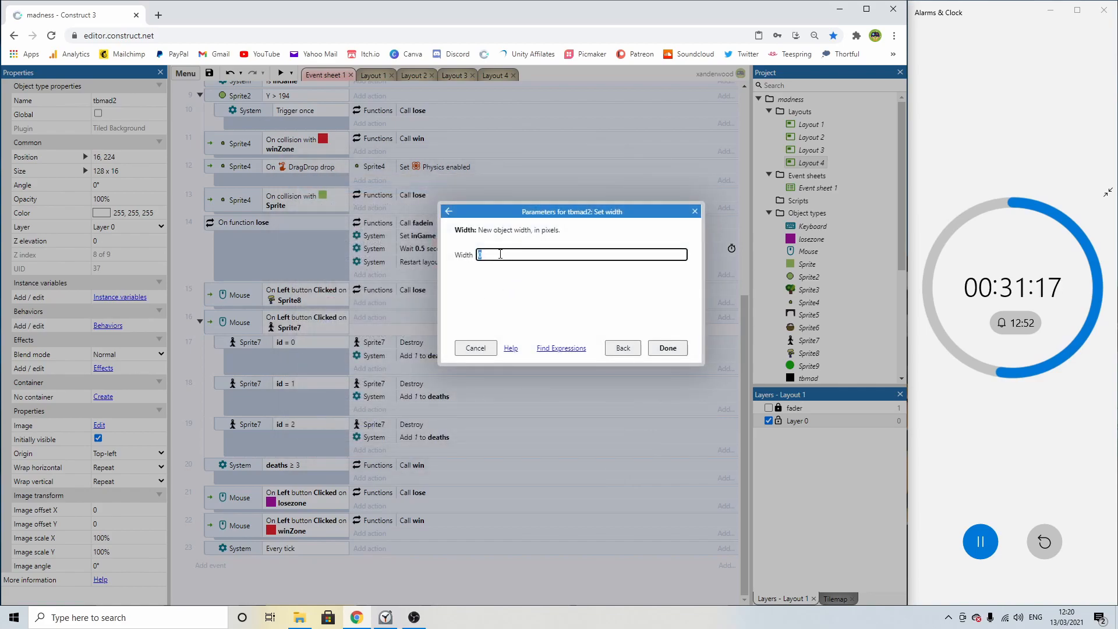
type("score")
left_click(510, 269)
left_click(667, 348)
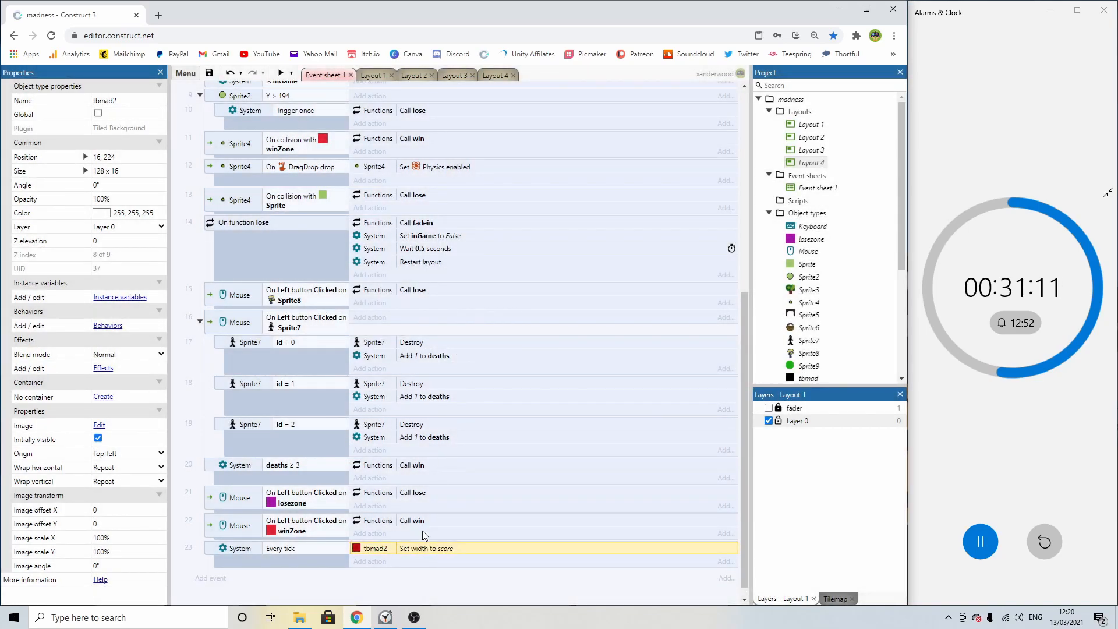
double_click(458, 551)
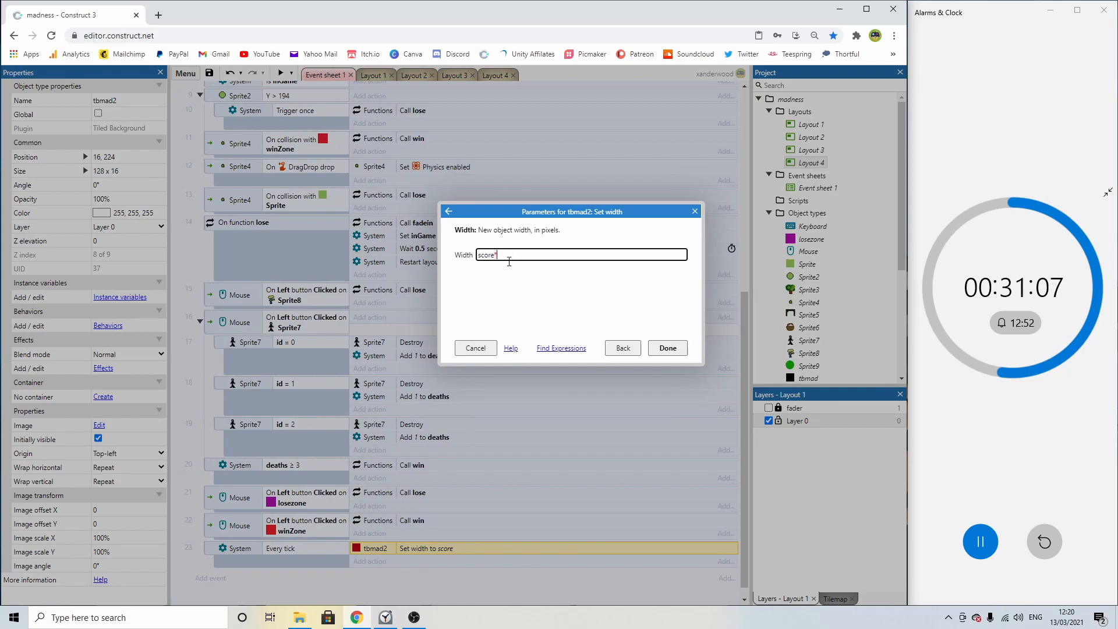
key("Return")
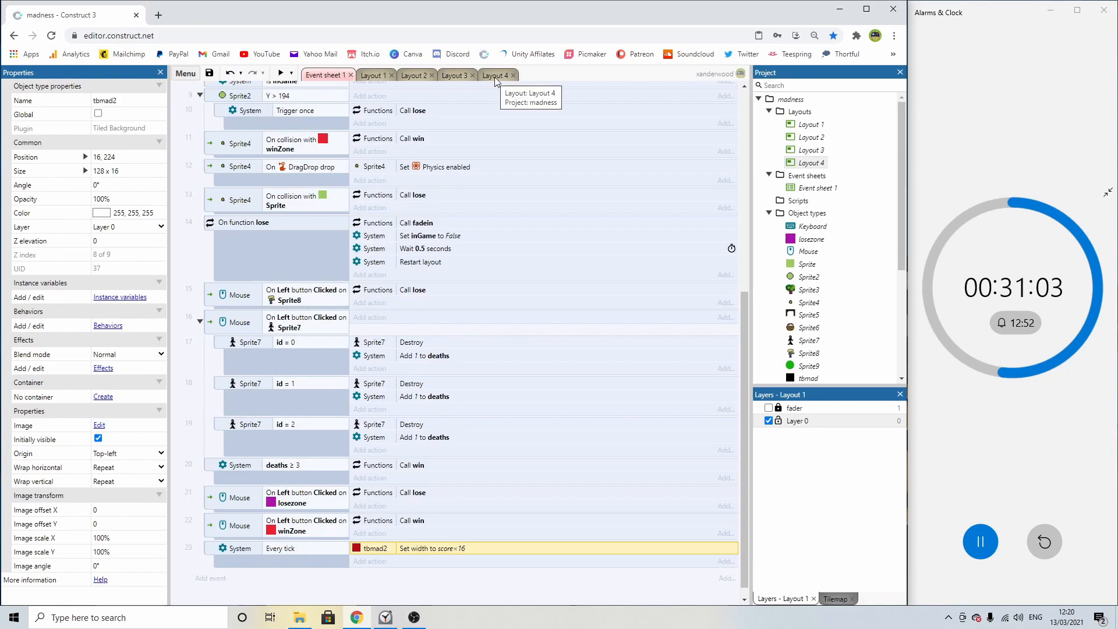
Add an action to the lose function that adds 1 to score, placed just before the 0.5-second wait.
scroll(258, 136, "up", 6)
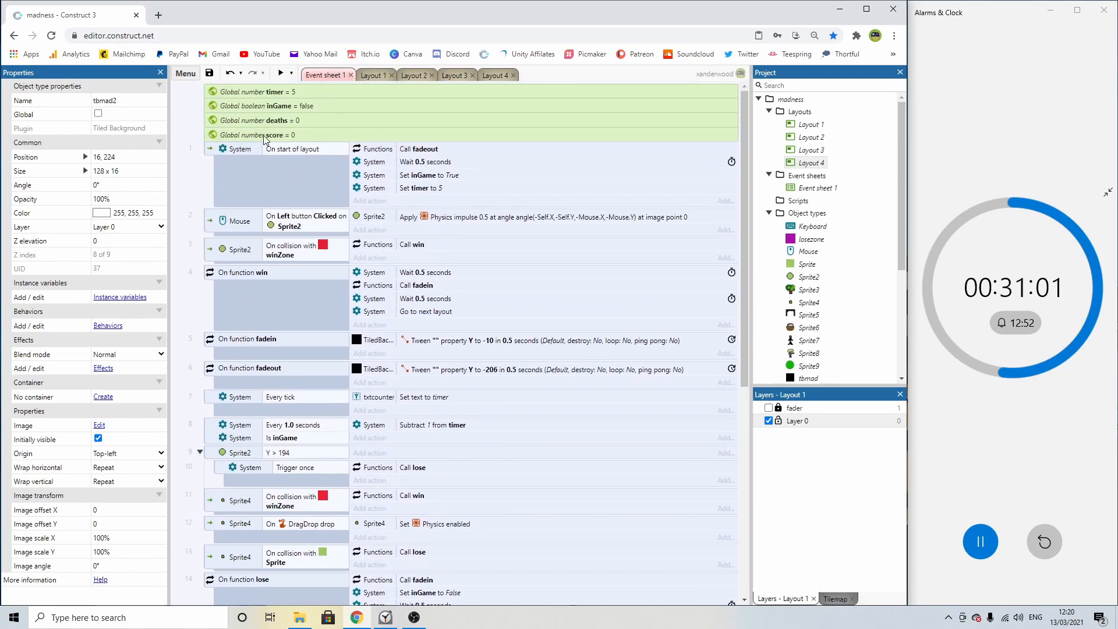
scroll(395, 254, "down", 5)
scroll(447, 99, "up", 5)
scroll(434, 328, "down", 6)
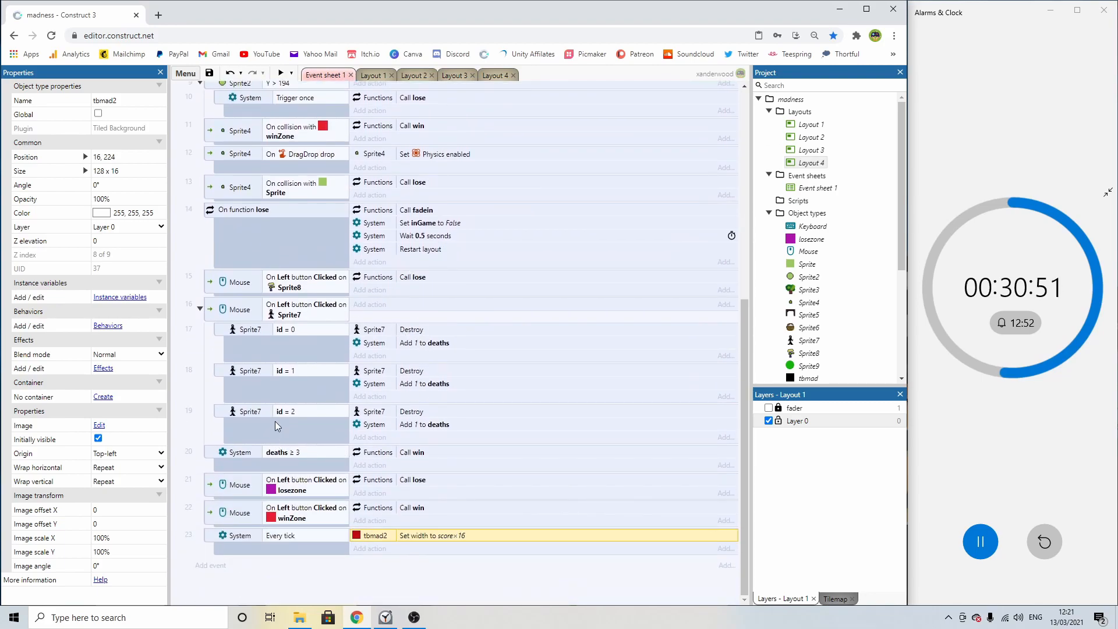
scroll(310, 348, "up", 2)
left_click(371, 379)
double_click(347, 259)
double_click(348, 355)
left_click(505, 254)
left_click(503, 268)
left_click(682, 355)
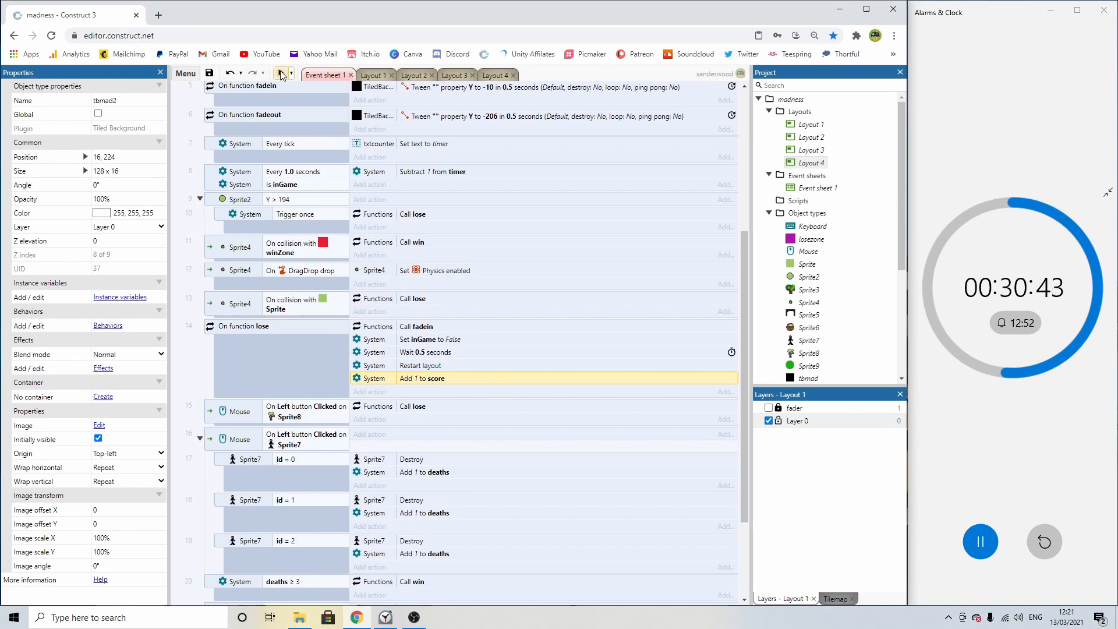
left_click_drag(412, 382, 414, 353)
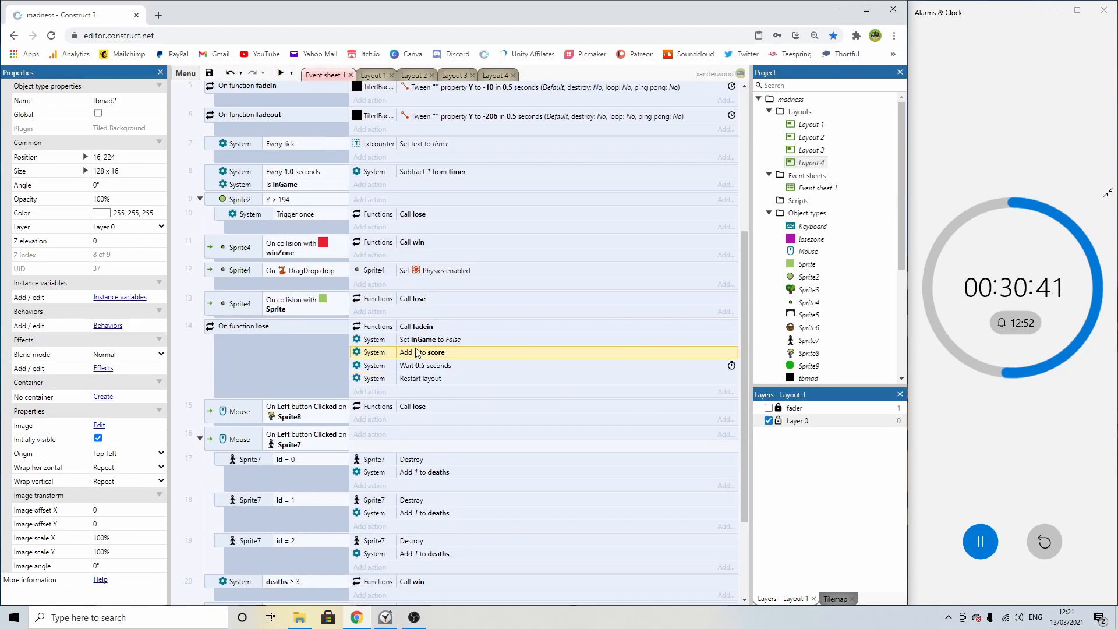
Preview Layout 1 to check how the score bar behaves.
left_click(371, 75)
left_click(280, 72)
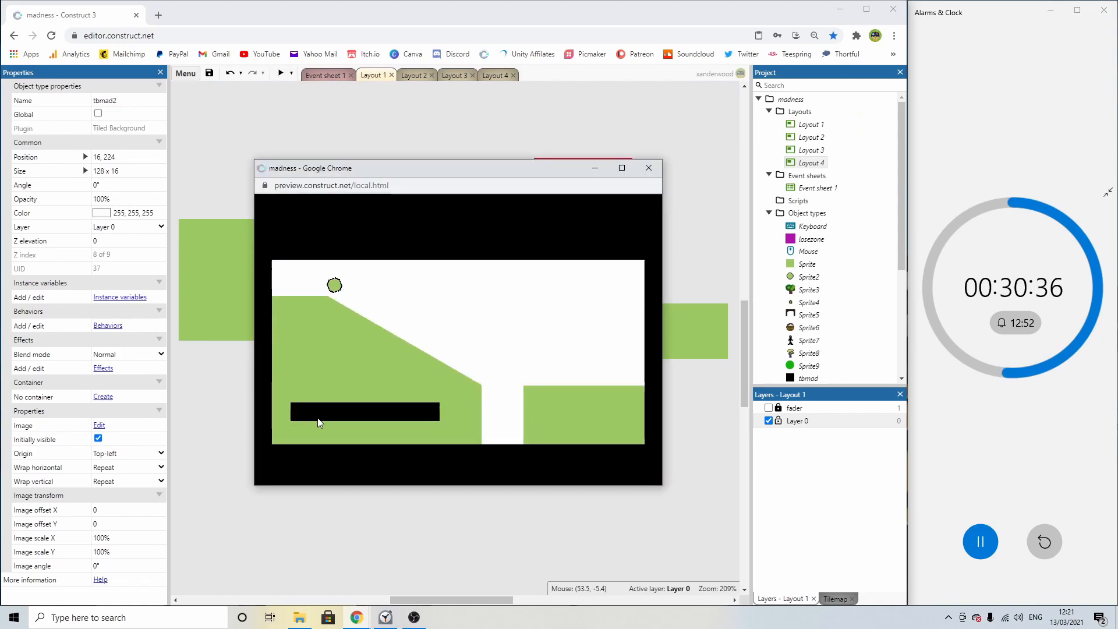
left_click(649, 168)
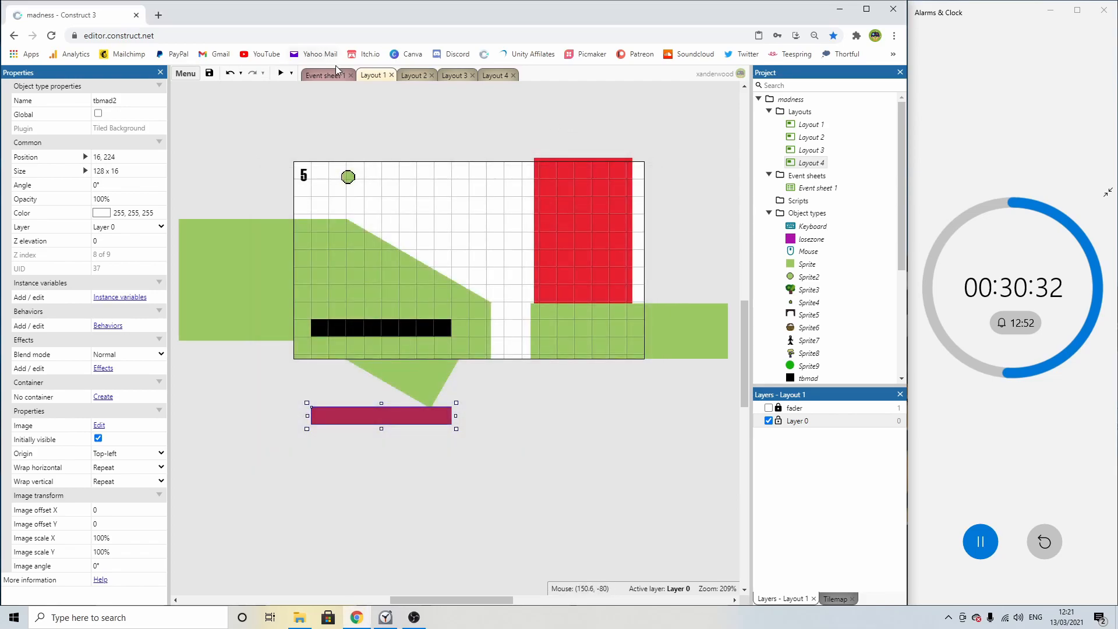
Move the red tbmad2 bar onto the black bar at 16, 144 and preview Layout 1 again.
left_click_drag(399, 418, 400, 330)
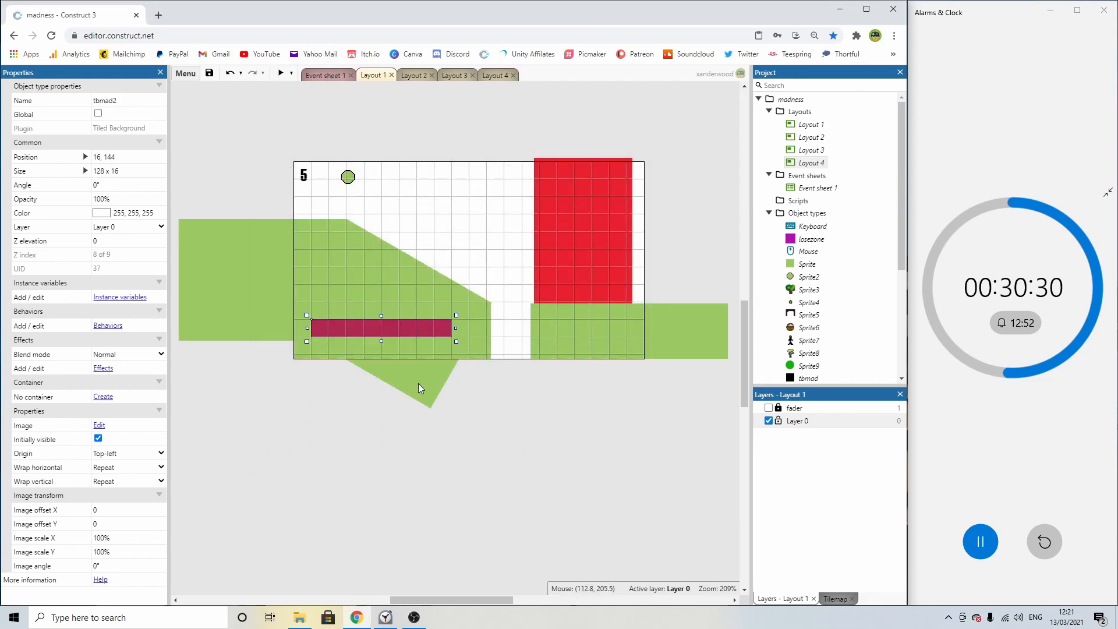
left_click(280, 73)
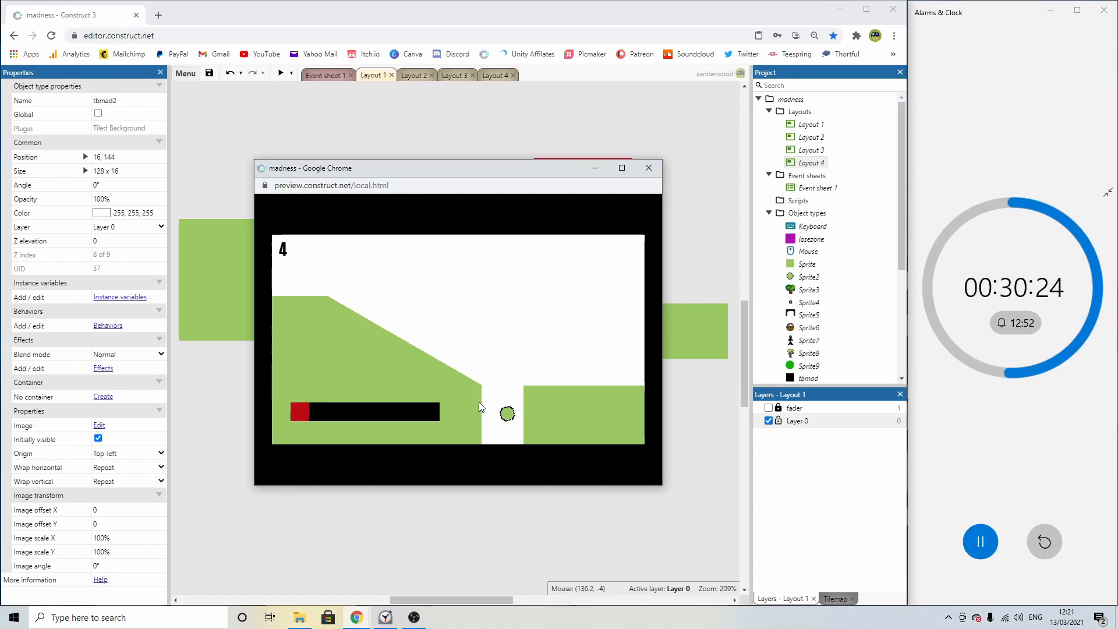
left_click(643, 168)
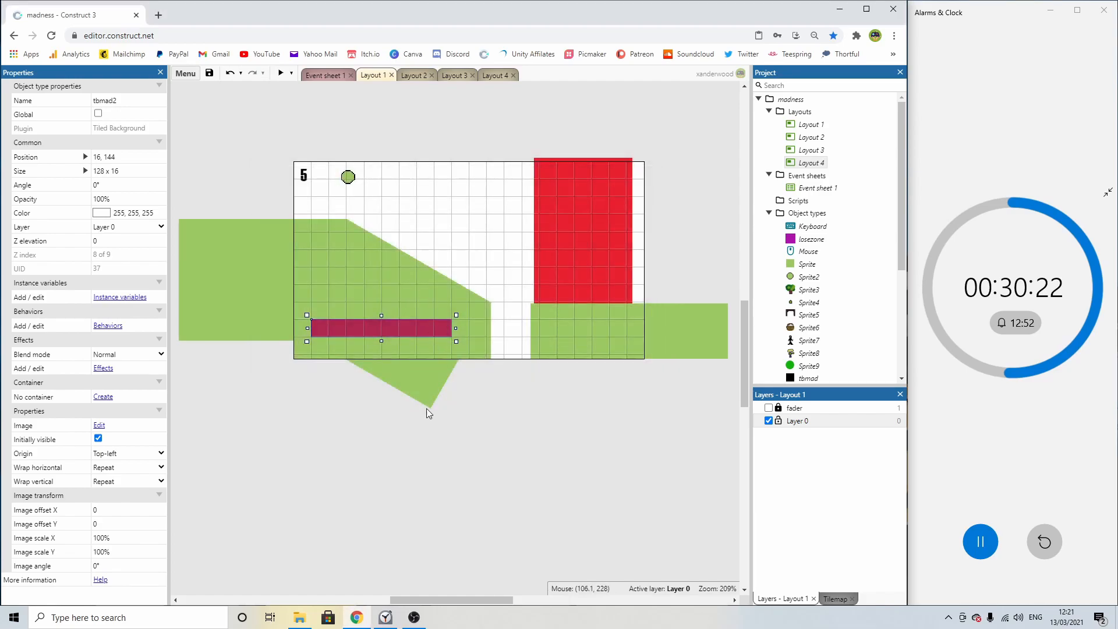
Insert a new Text object below Layout 1 at 64, 256.
left_click(417, 410)
double_click(363, 410)
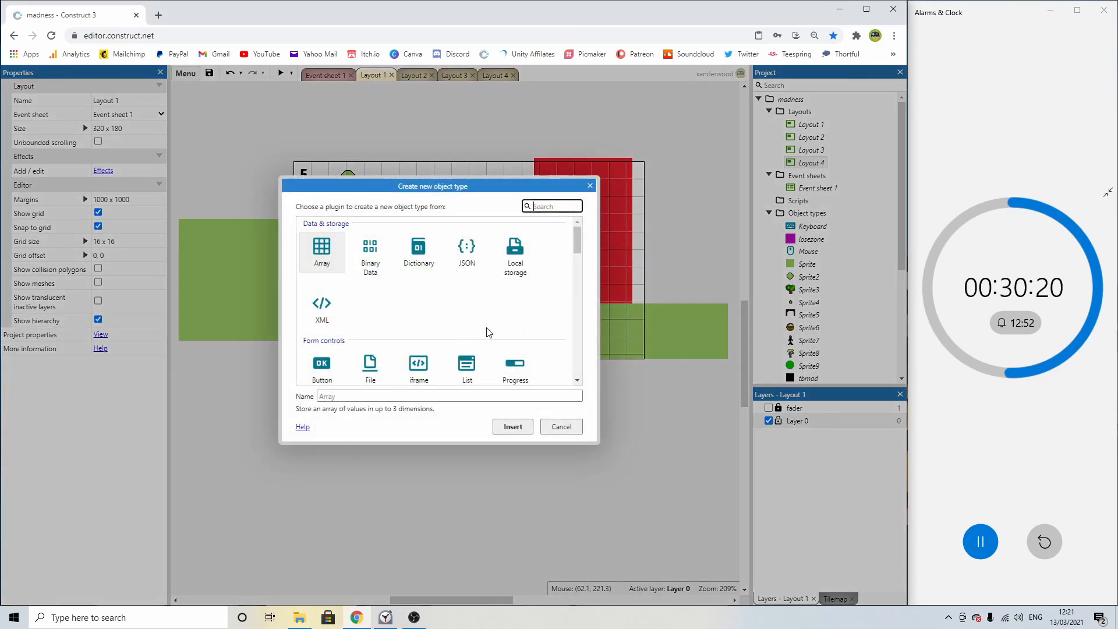
scroll(483, 329, "down", 5)
scroll(478, 285, "down", 2)
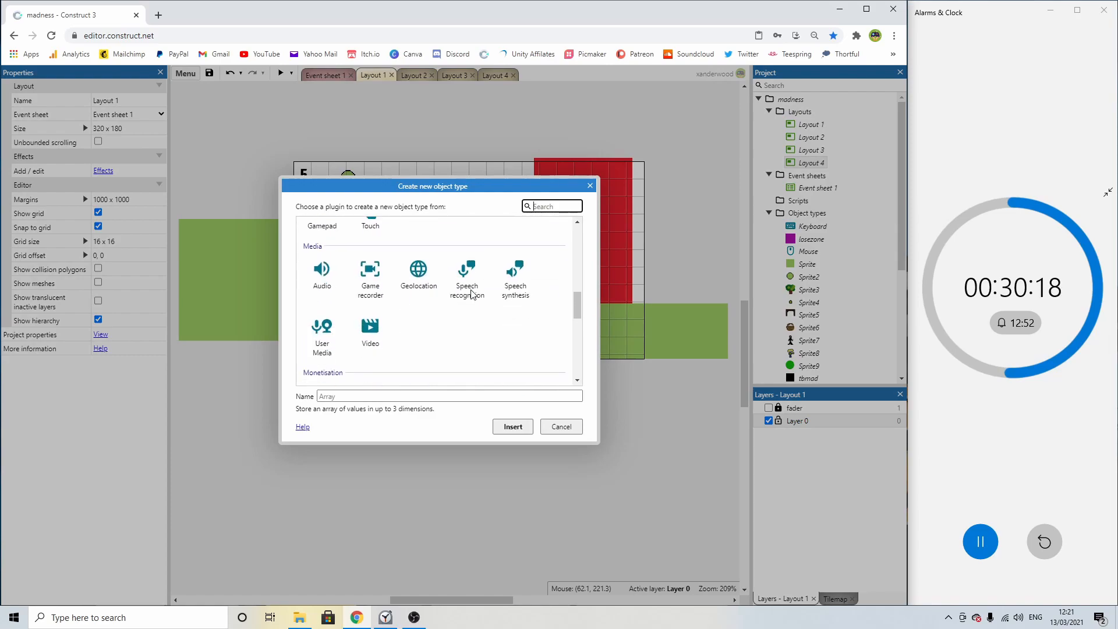
scroll(460, 268, "up", 2)
double_click(367, 309)
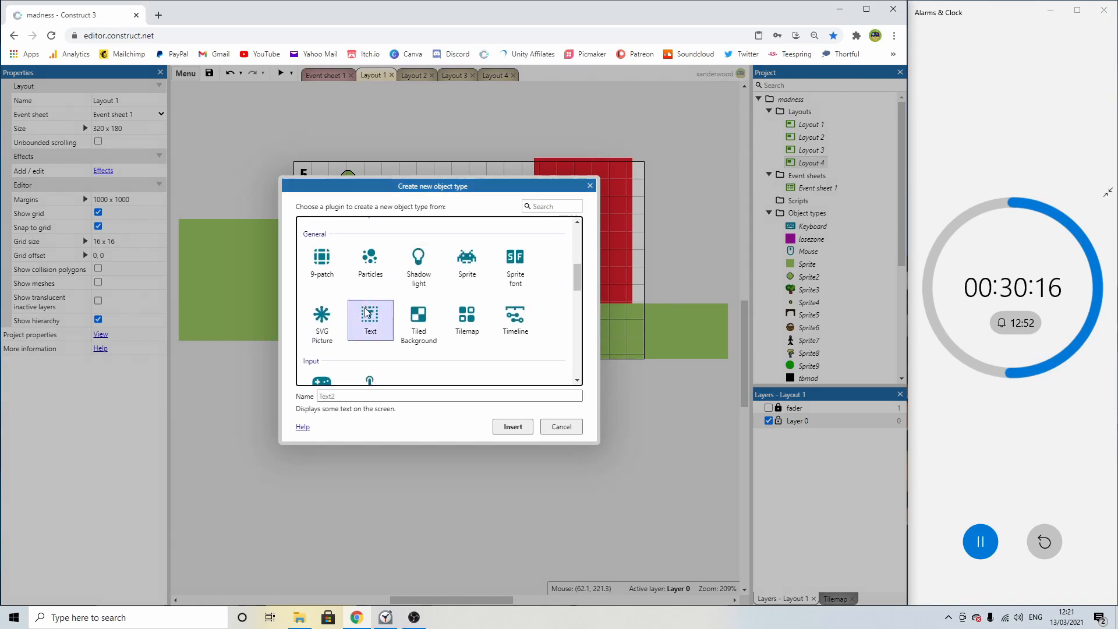
Set the new text's font to Haettenschweiler and its color to white (255, 255, 255).
left_click(150, 439)
left_click(419, 285)
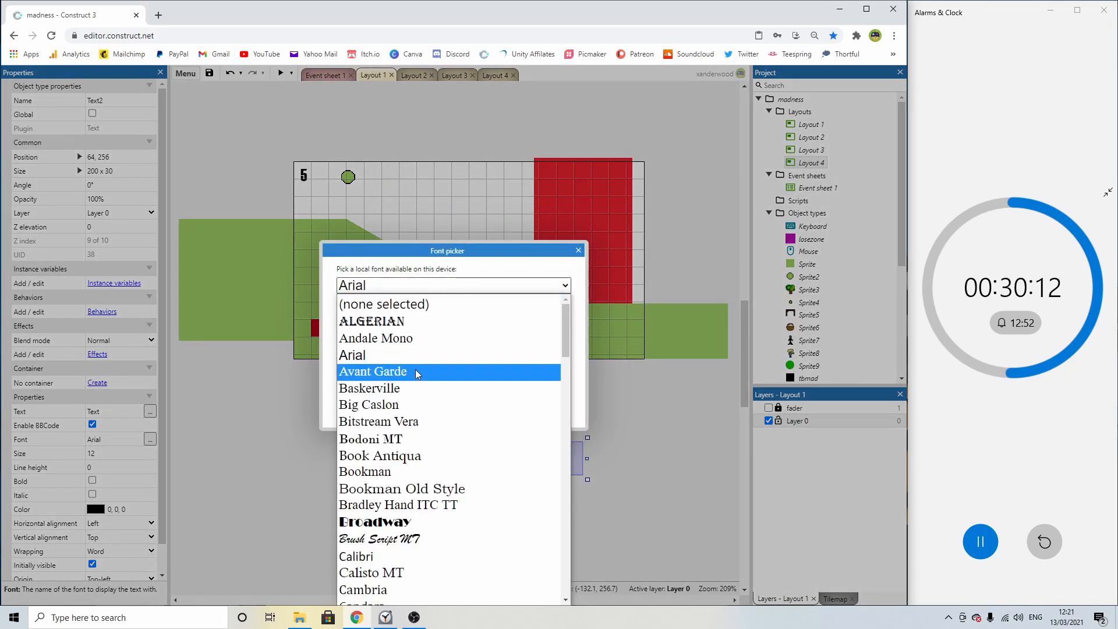
scroll(416, 371, "down", 3)
scroll(406, 464, "down", 8)
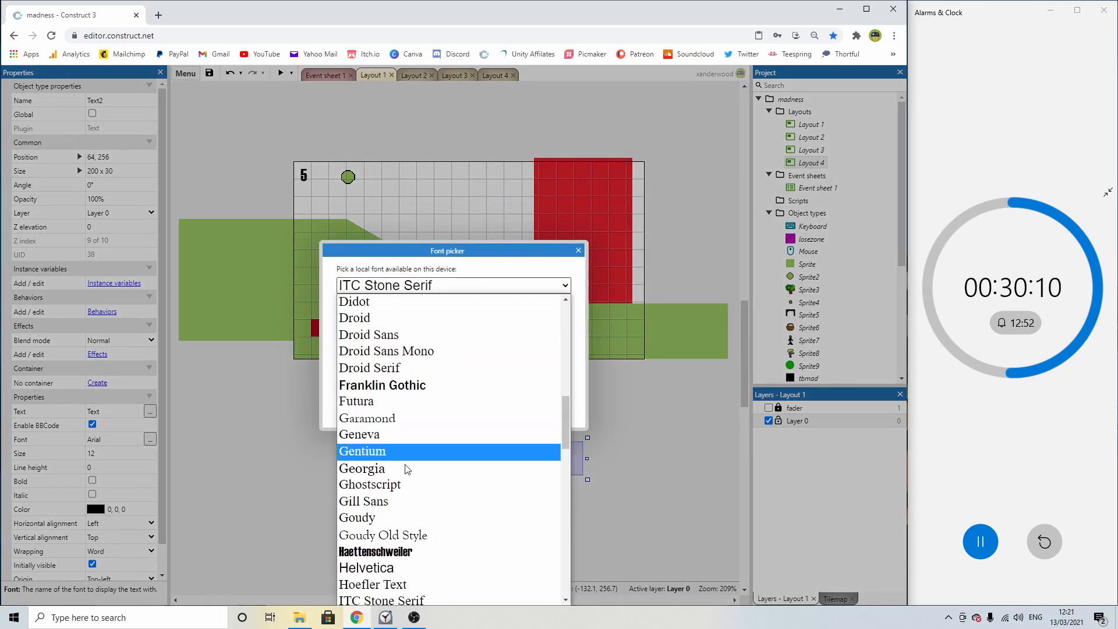
left_click(404, 548)
left_click(507, 417)
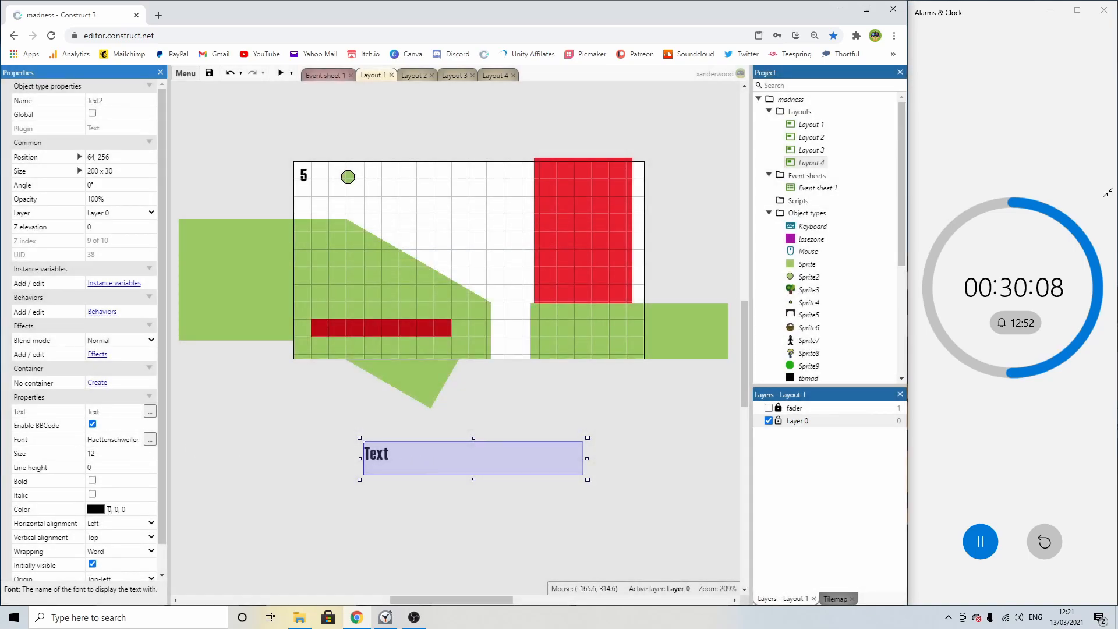
left_click(95, 509)
left_click_drag(111, 428, 75, 353)
left_click(336, 435)
Move the text object onto the red bar at 16, 144 and resize it to 128 x 16.
left_click_drag(382, 454, 331, 332)
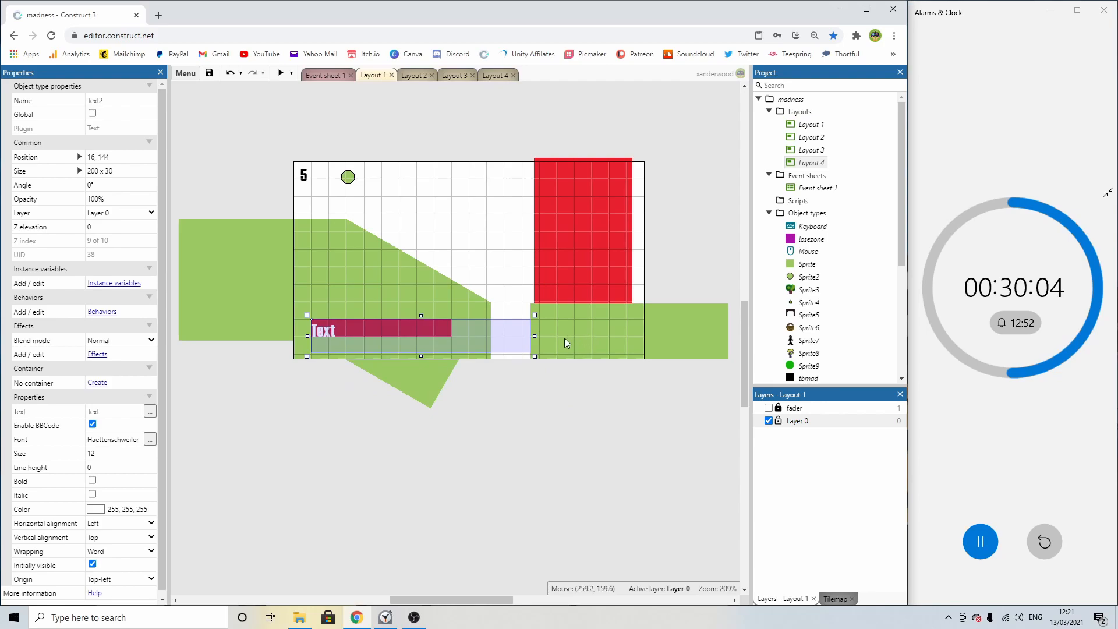
left_click_drag(535, 336, 462, 336)
left_click_drag(382, 360, 381, 344)
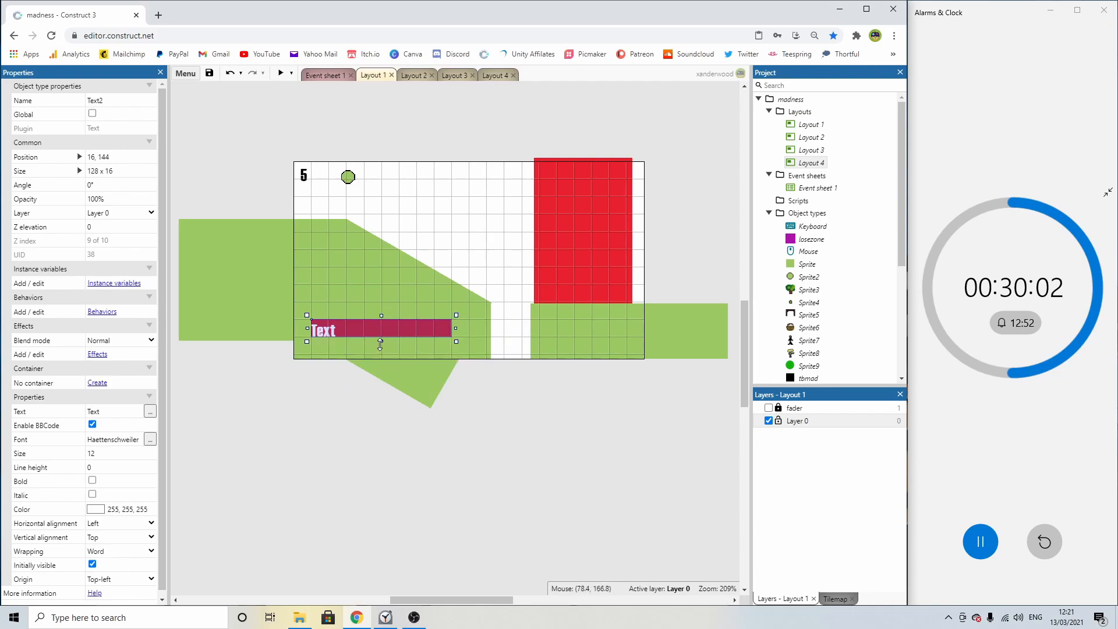
Set the text's vertical alignment to Center and keep its horizontal alignment at Left.
left_click(134, 537)
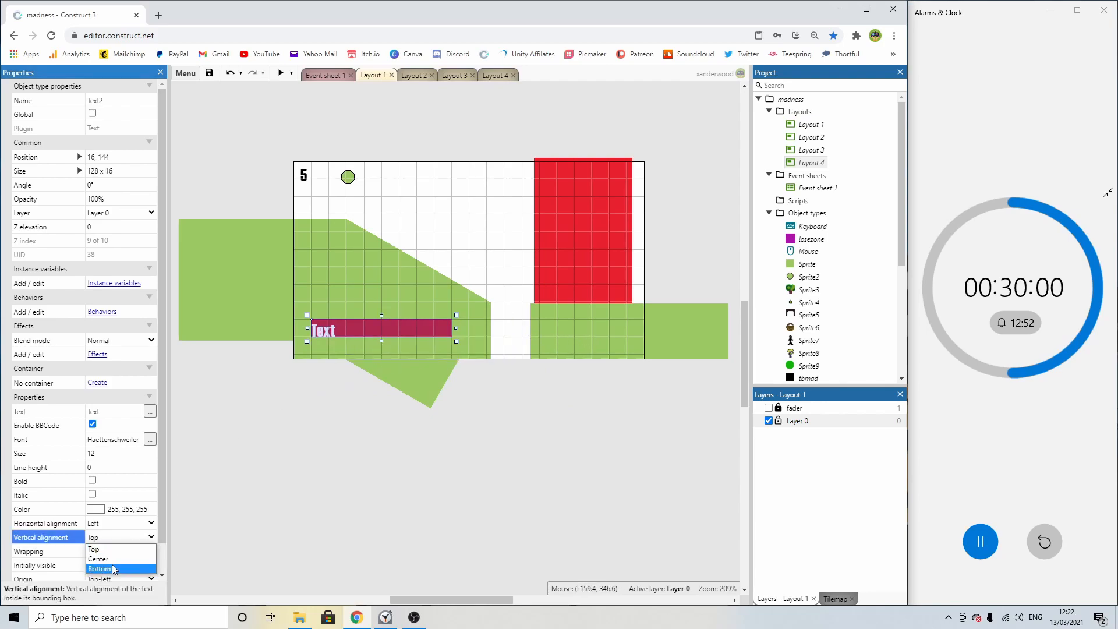
left_click(116, 554)
left_click(111, 524)
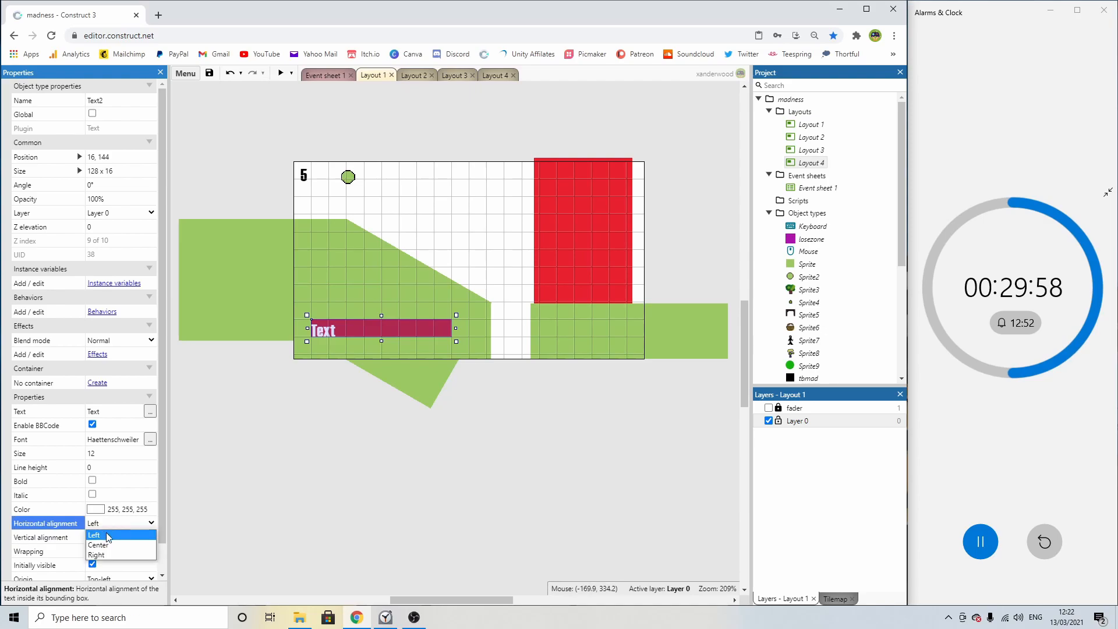
left_click(107, 536)
Stretch the text box upward to 128 x 32 and, with grid snapping disabled, nudge it down to 16, 135.
left_click_drag(380, 314, 380, 300)
left_click(337, 387)
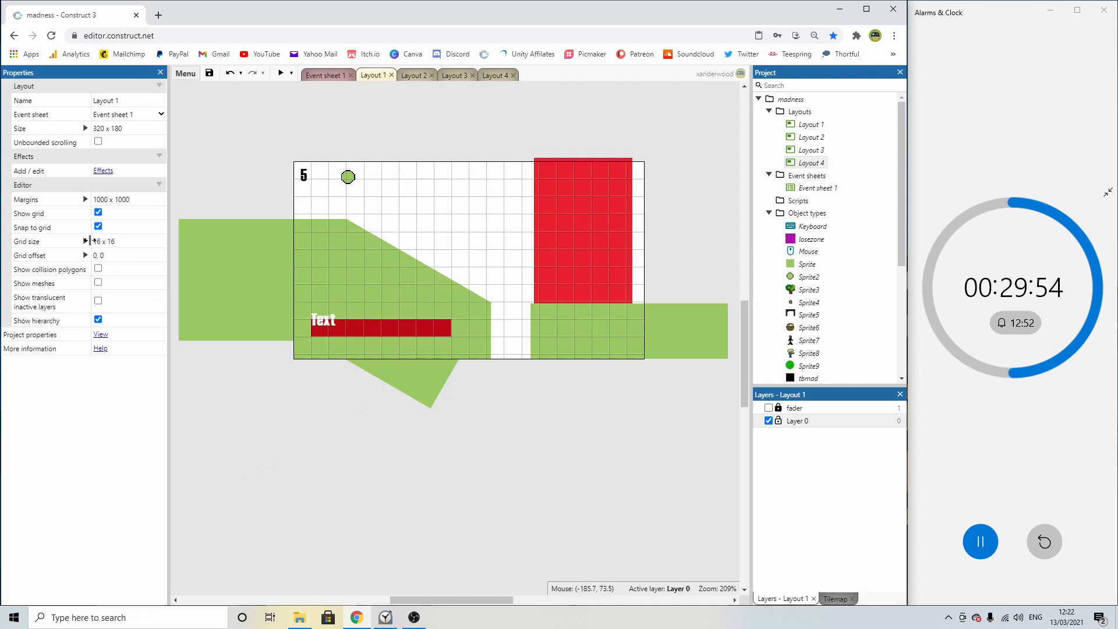
left_click(98, 226)
left_click(330, 318)
key("Down")
key("Down")
key("Down")
key("Down")
key("Down")
key("Down")
key("Down")
Change the wording of the text on the red bar in Layout 1 to "ANGER METER".
double_click(340, 327)
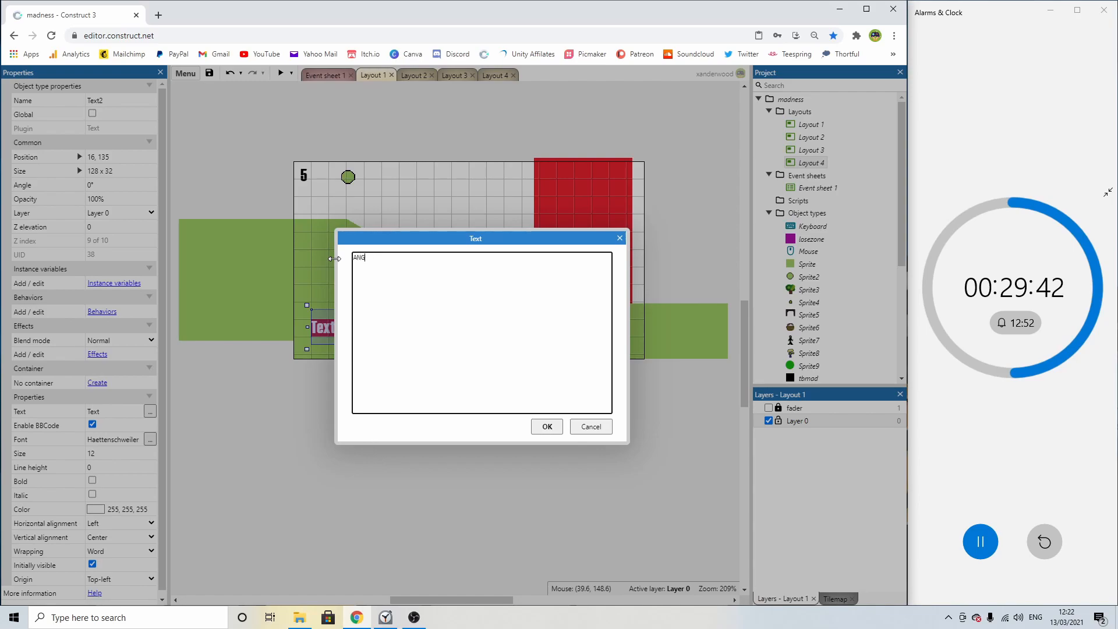
left_click(547, 427)
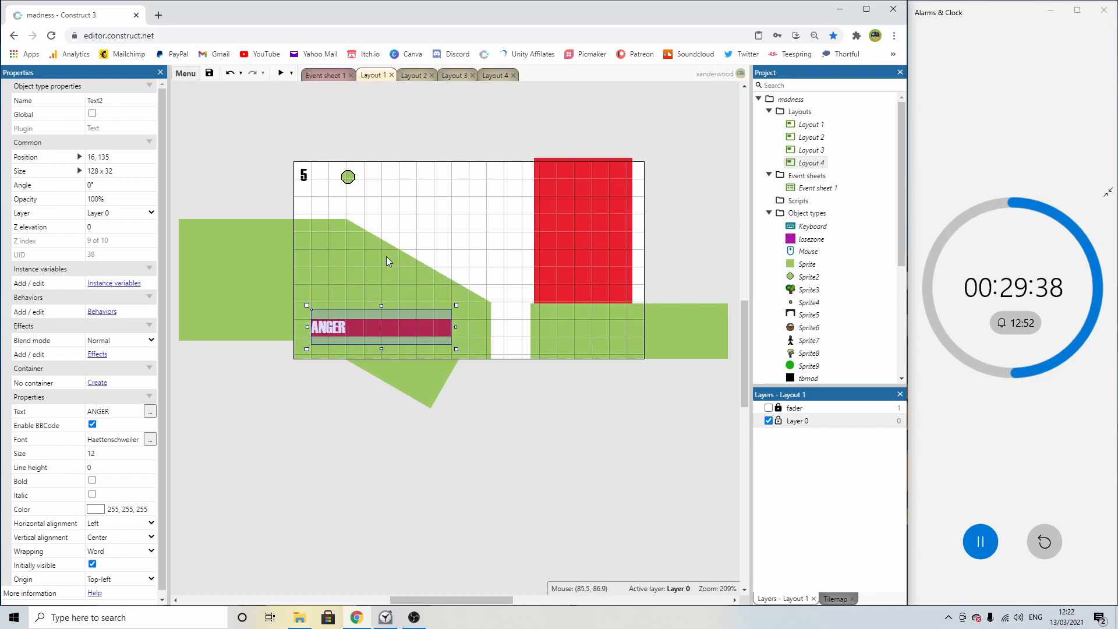
double_click(351, 322)
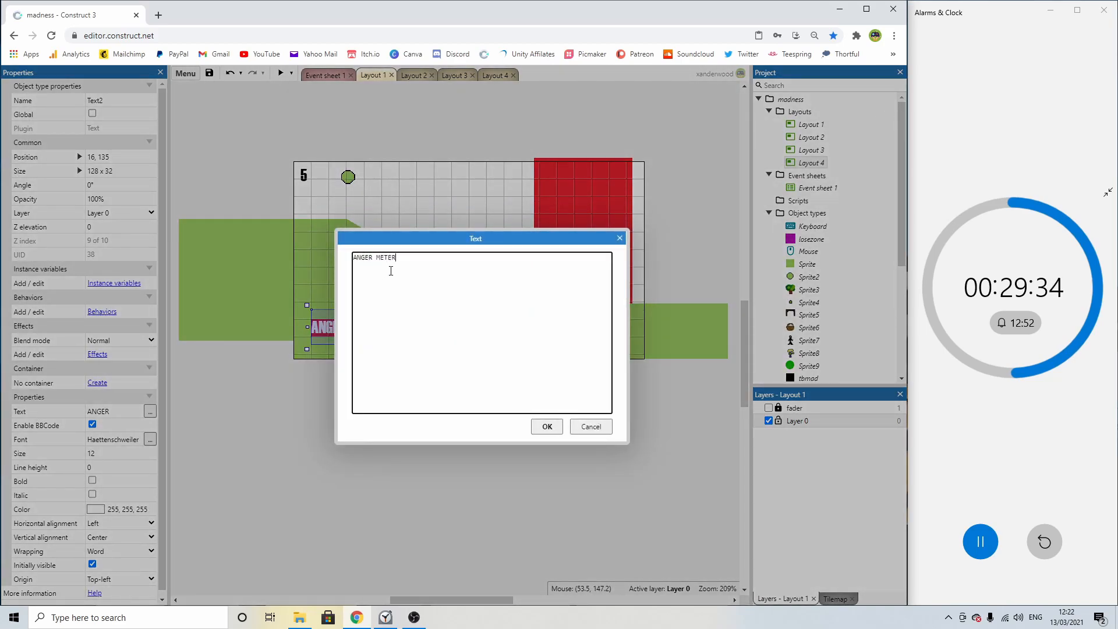
key("Return")
Make the lose function on Event sheet 1 add 0.5 to score, and preview the game.
left_click(330, 75)
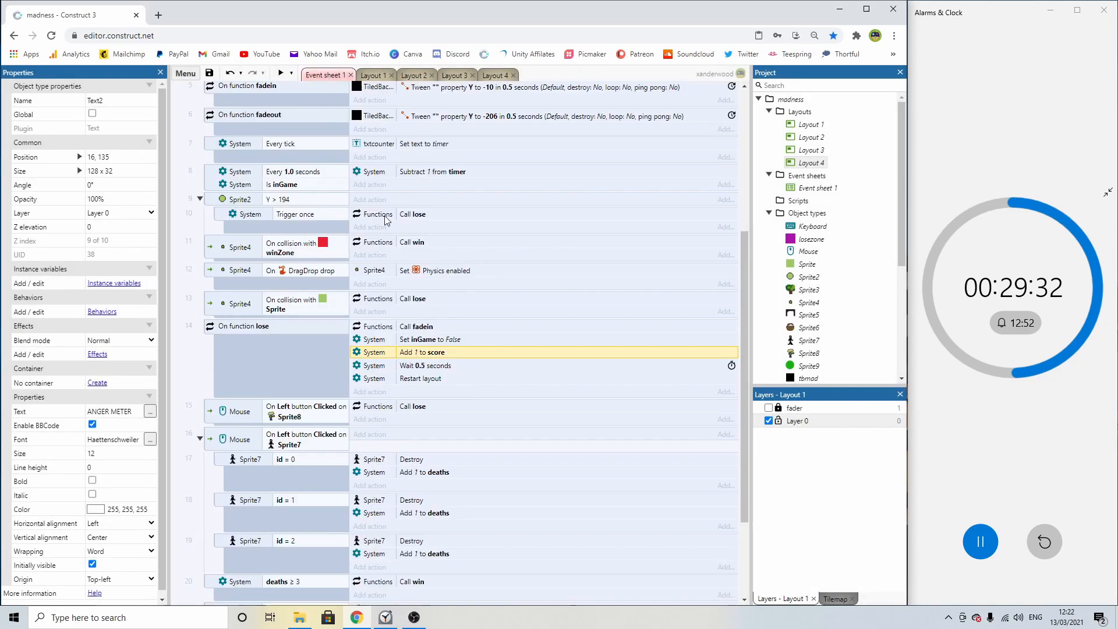
double_click(431, 355)
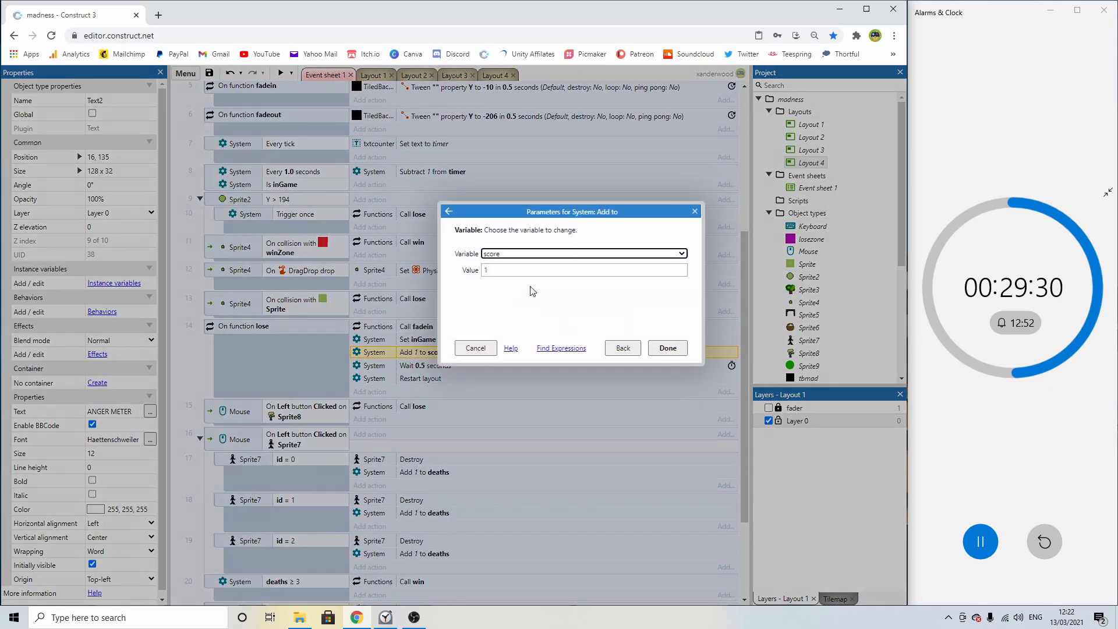
left_click(497, 270)
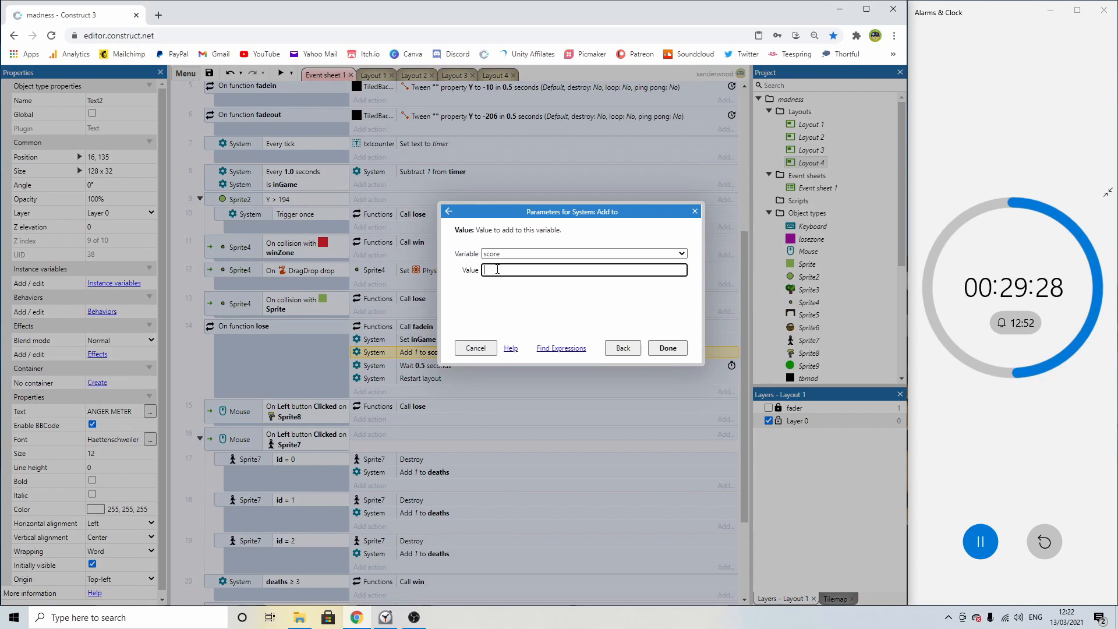
type("0.5")
left_click(667, 347)
left_click(281, 72)
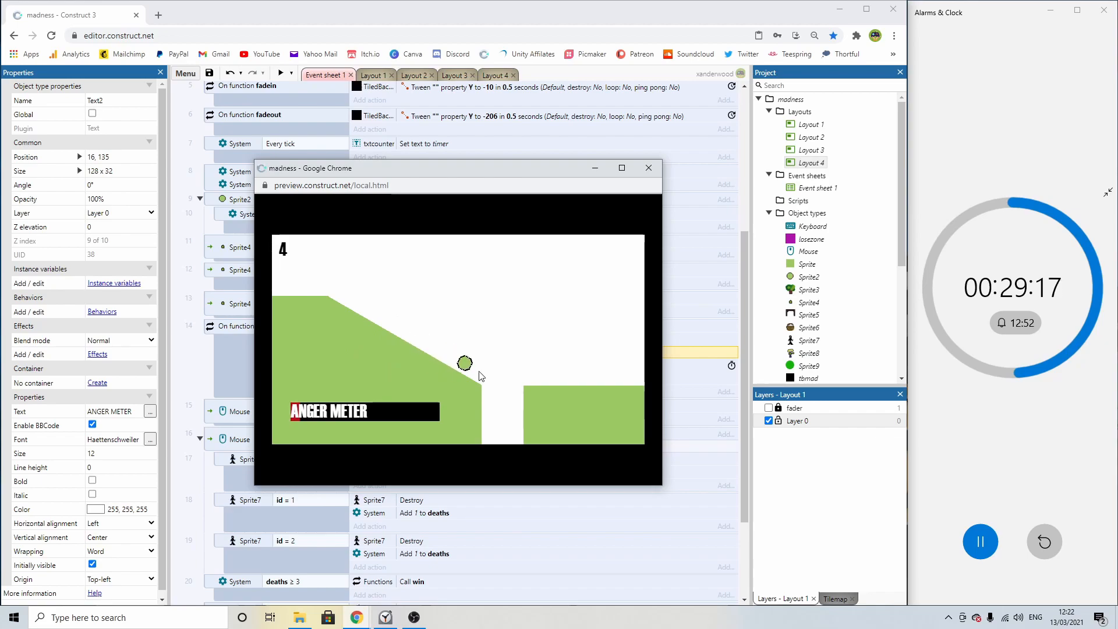
left_click(649, 168)
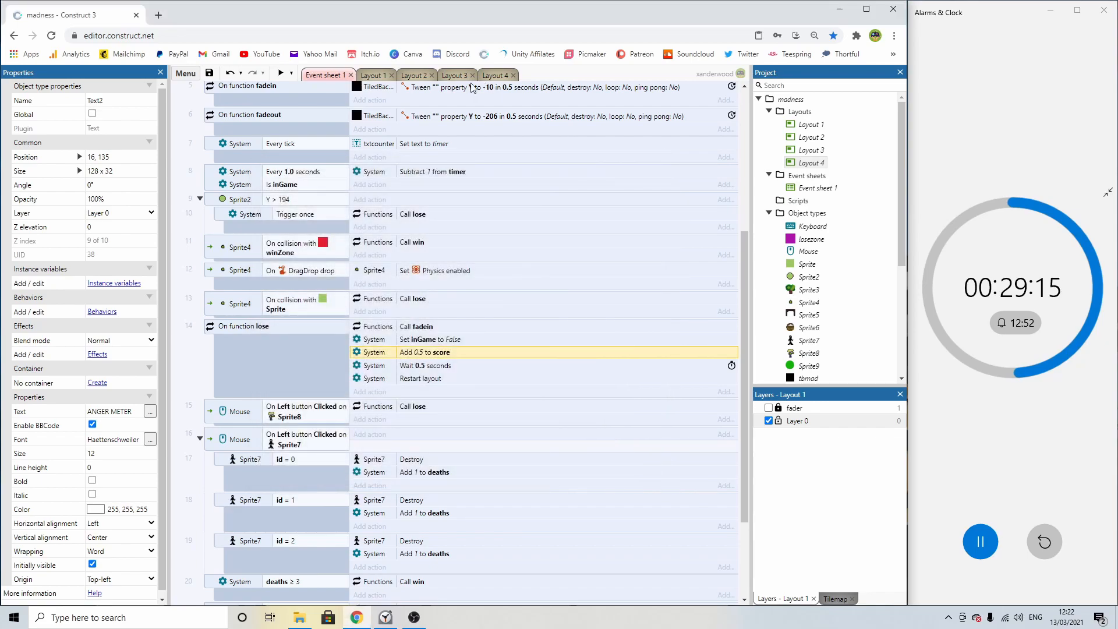
Insert a new Text object in the empty area just below Layout 1.
left_click(373, 75)
left_click(397, 128)
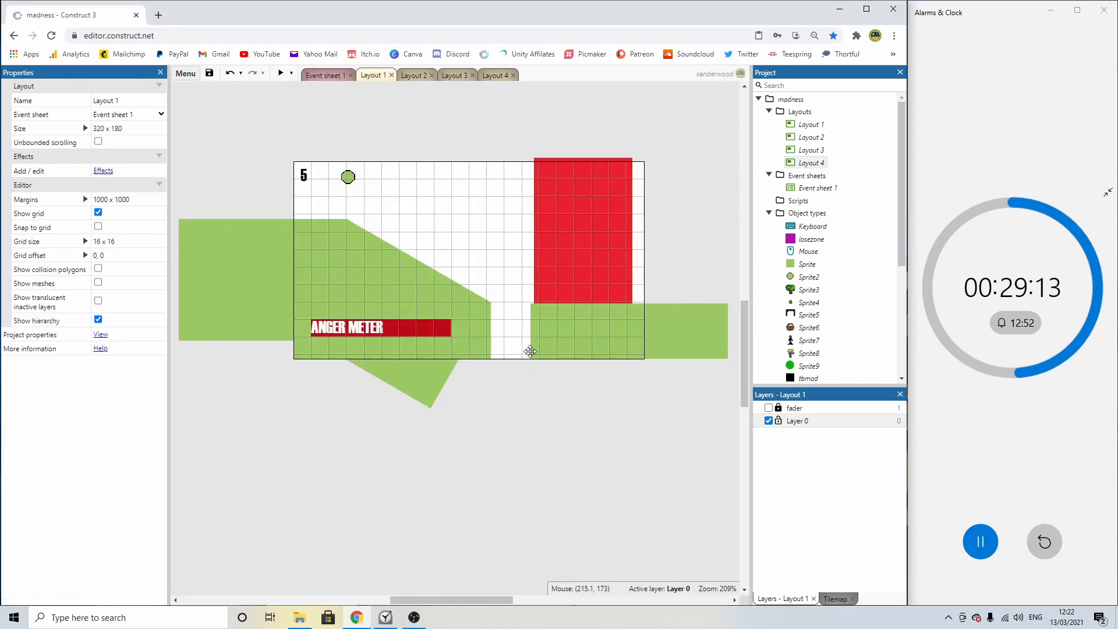
scroll(559, 235, "up", 1)
double_click(481, 125)
scroll(489, 300, "down", 4)
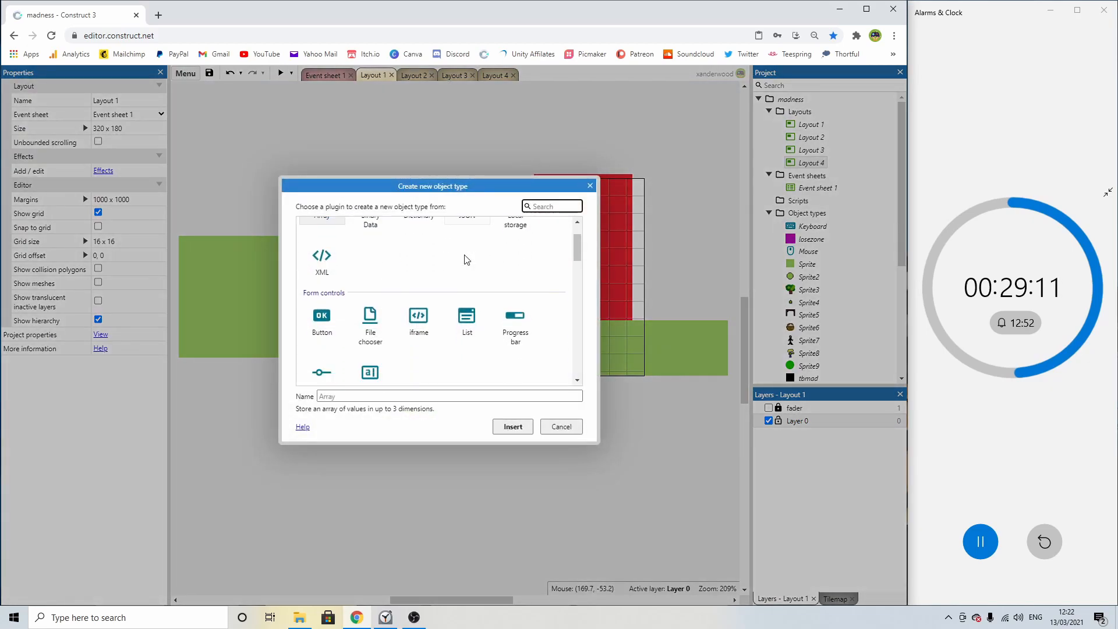
scroll(489, 300, "down", 1)
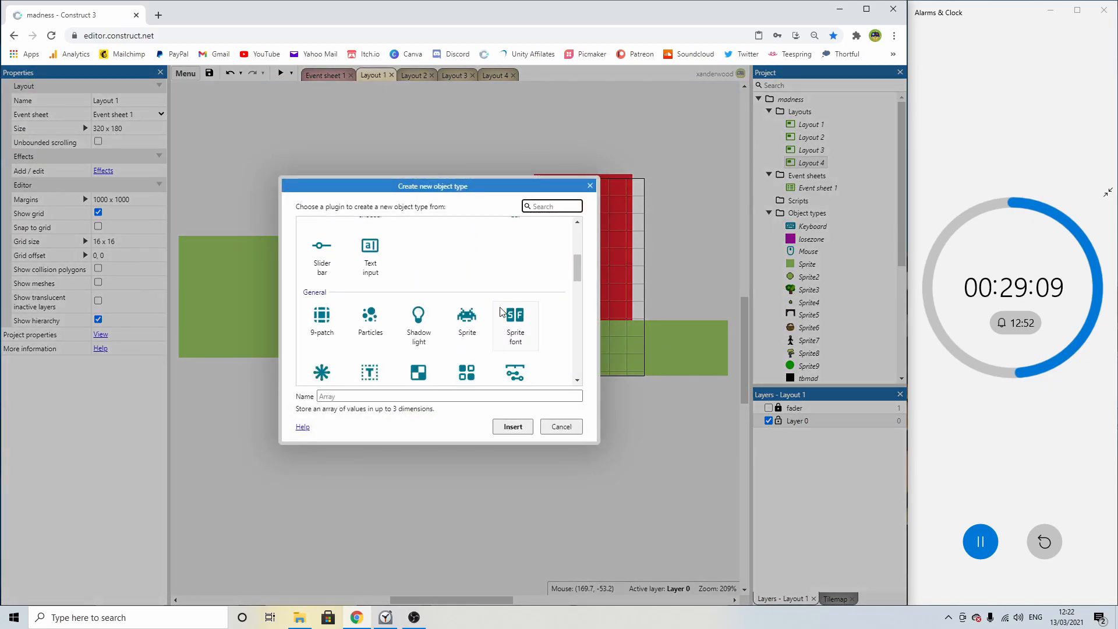
scroll(477, 322, "down", 3)
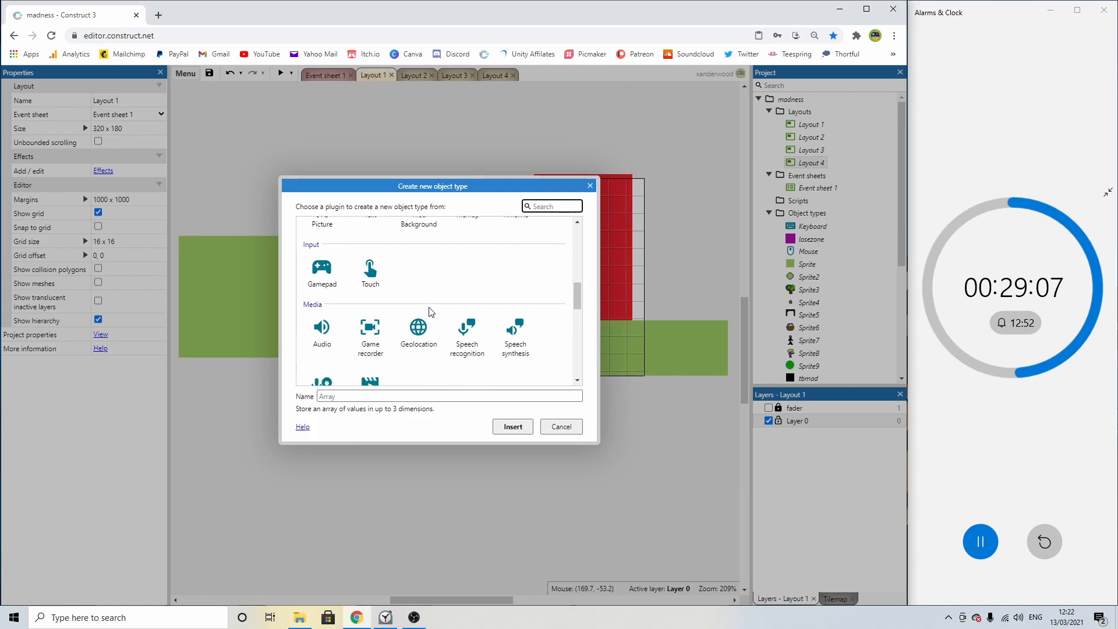
scroll(419, 325, "down", 2)
scroll(442, 315, "up", 1)
scroll(434, 313, "down", 2)
scroll(434, 313, "up", 3)
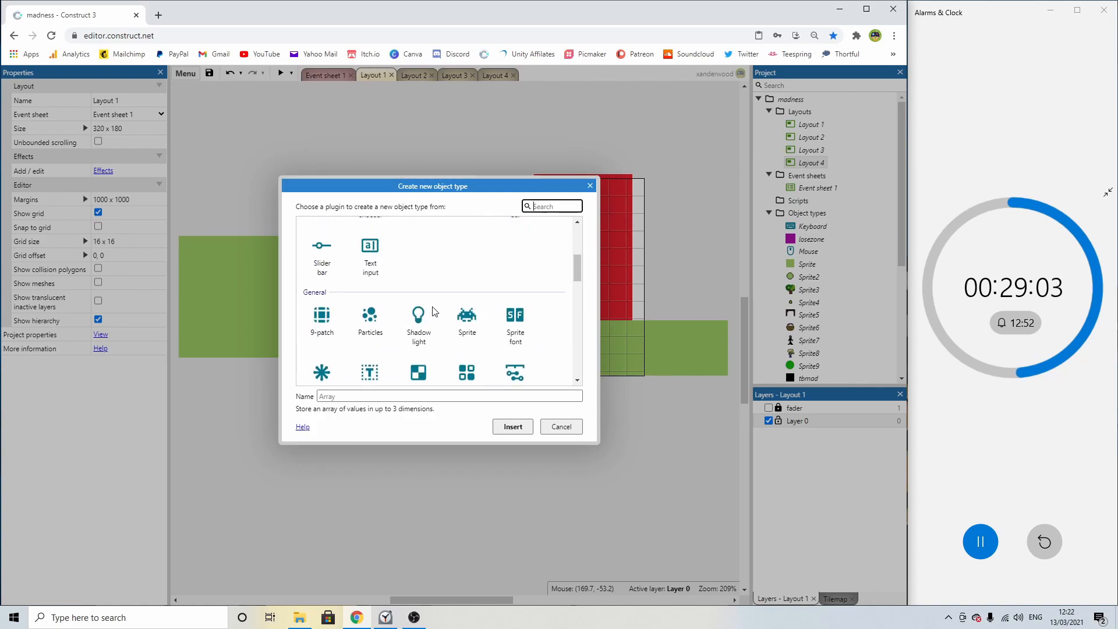
double_click(373, 370)
left_click(410, 446)
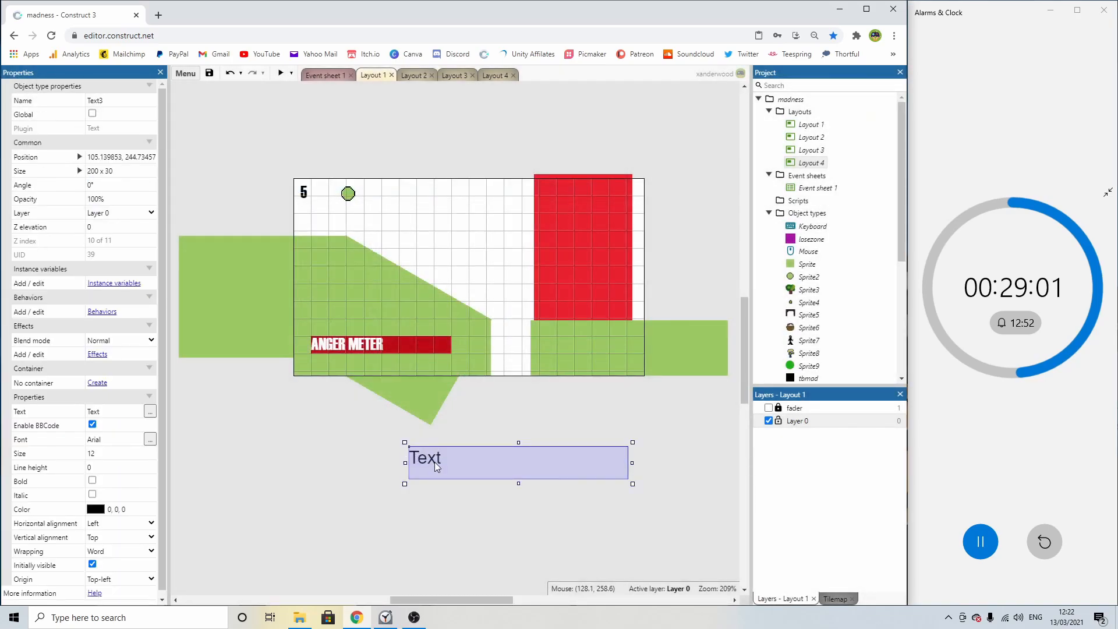
Set the new text's wording to "JUMP!" and shrink its box to about 96 x 35.
double_click(469, 454)
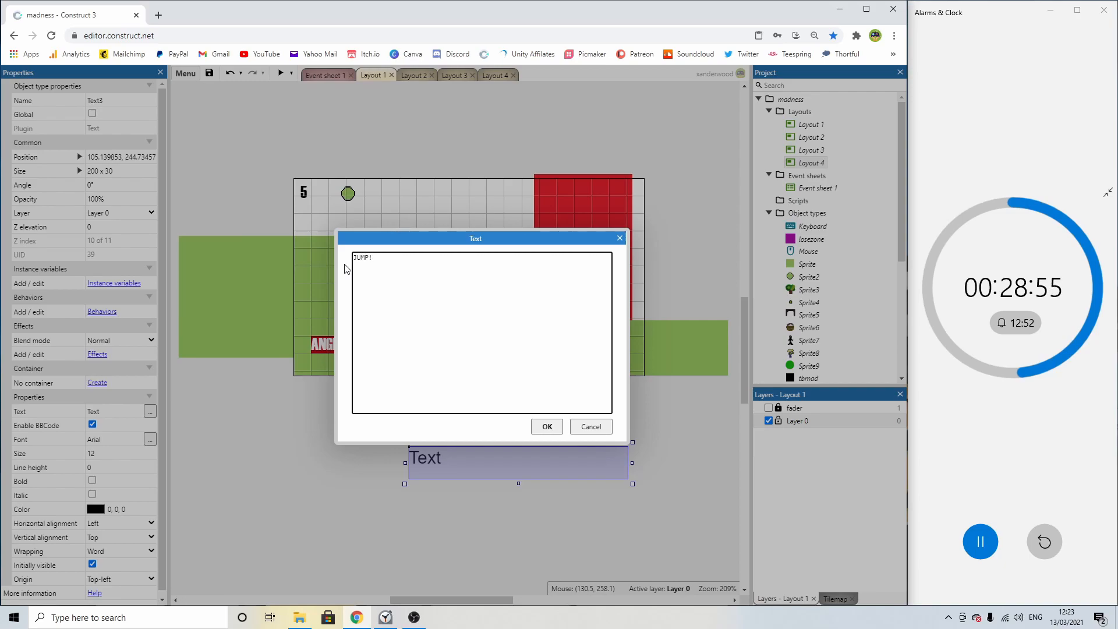
left_click(547, 427)
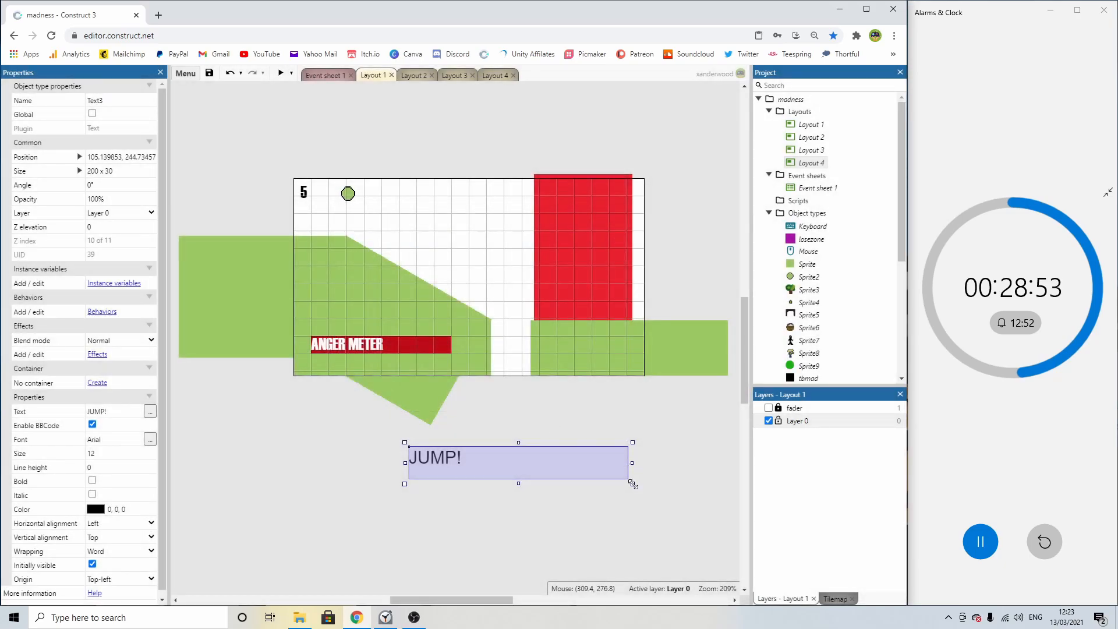
left_click_drag(632, 484, 519, 490)
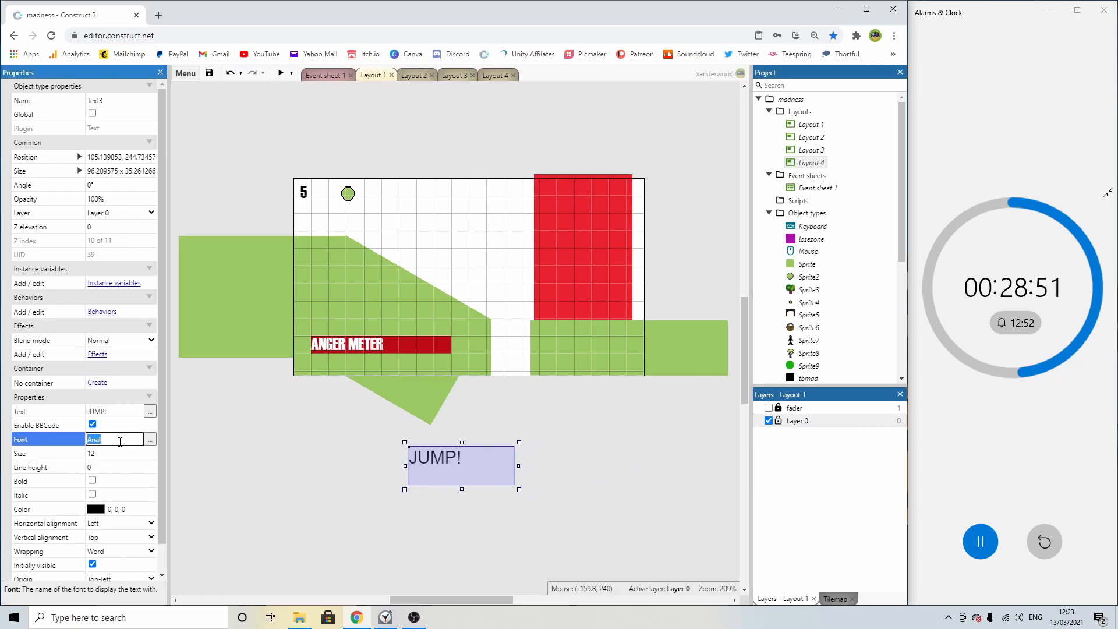
Set the "JUMP!" text's font to Haettenschweiler.
left_click(150, 439)
left_click(402, 284)
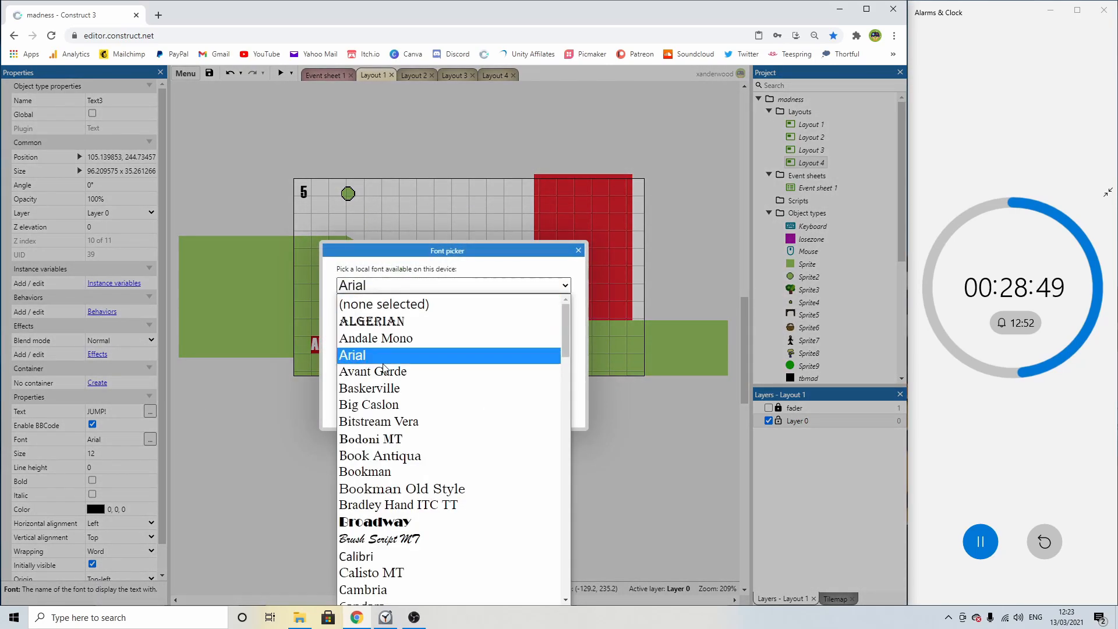
key("i")
left_click(365, 547)
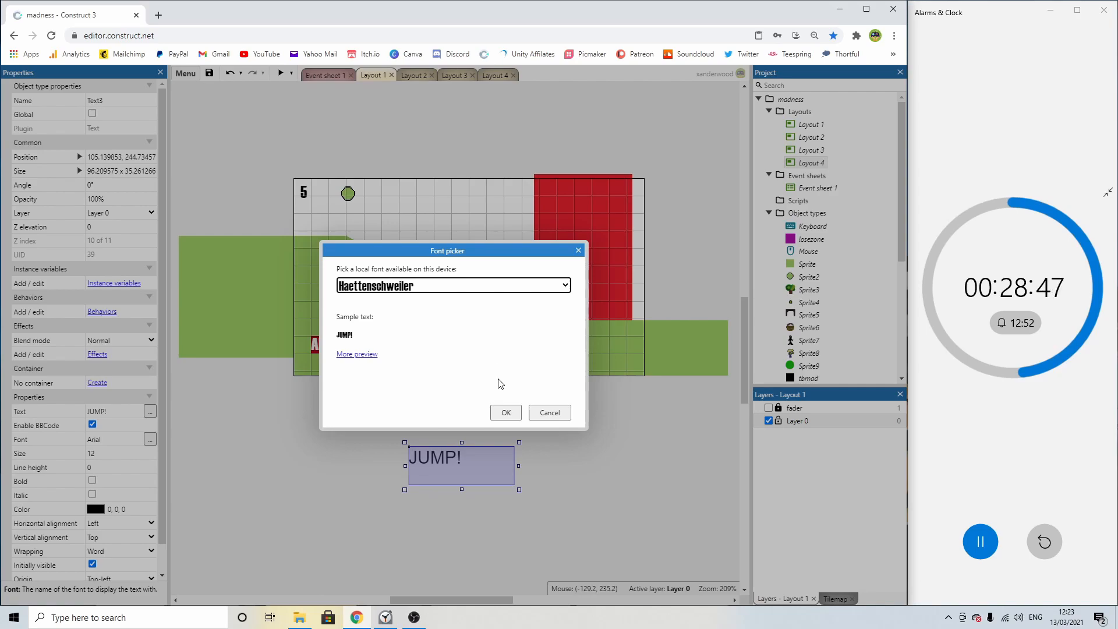
left_click(505, 412)
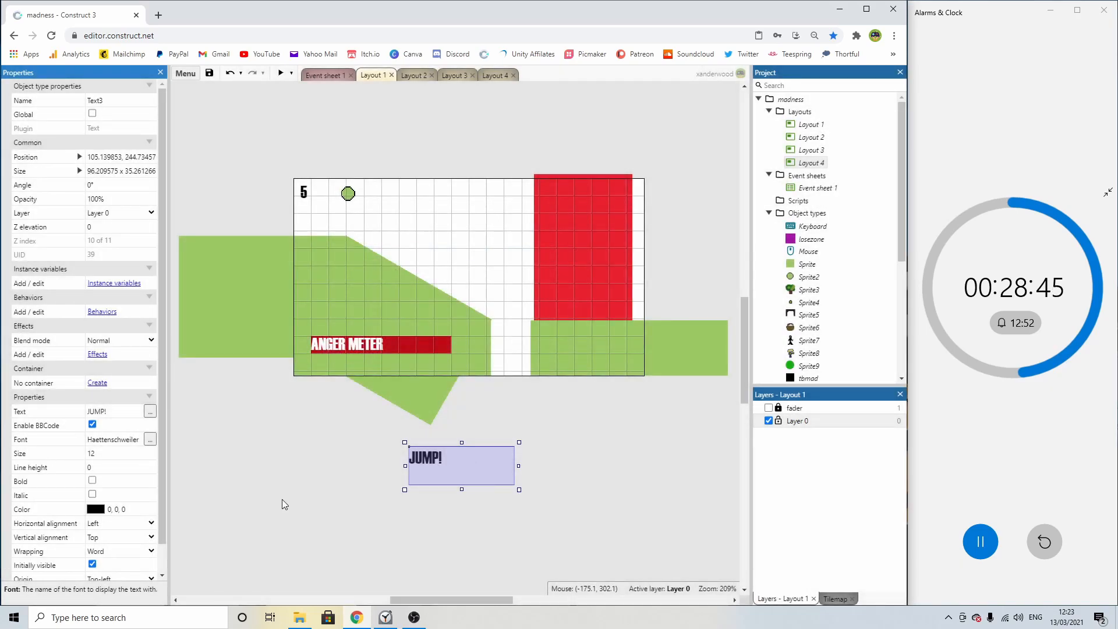
Set the "JUMP!" text's size to 60, enlarge its box to about 175 x 95 and tilt it about 27.6° above the slope.
left_click(115, 453)
type("60")
key("Tab")
left_click_drag(505, 469, 538, 264)
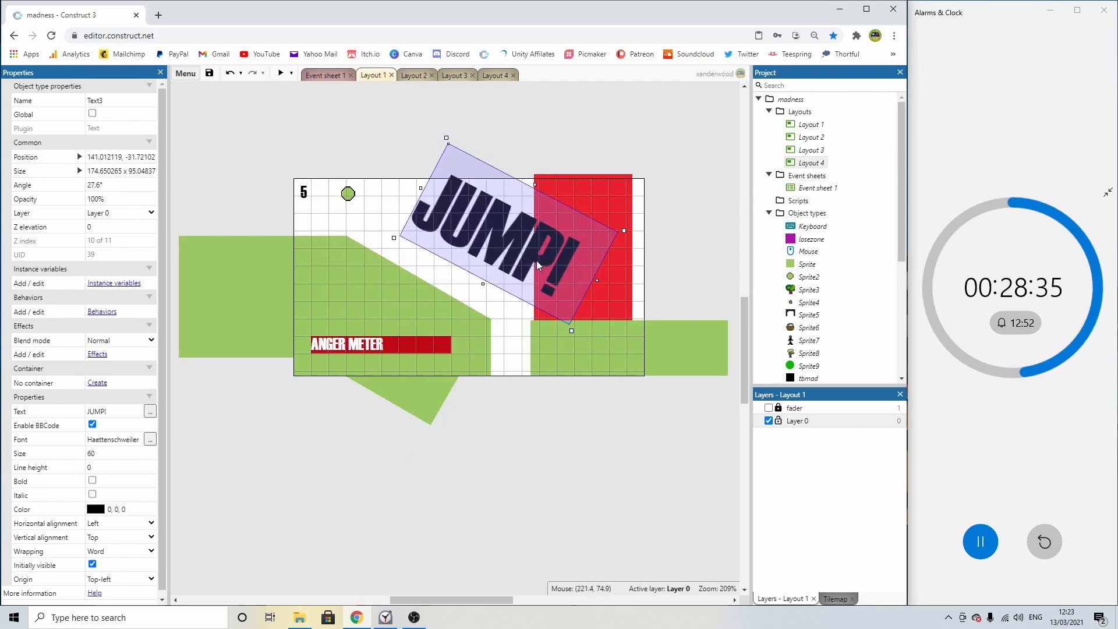
Set the "JUMP!" text's size to 50, move it to about 127, -12 and preview Layout 1.
left_click(110, 454)
type("50")
key("Tab")
left_click_drag(442, 225, 427, 247)
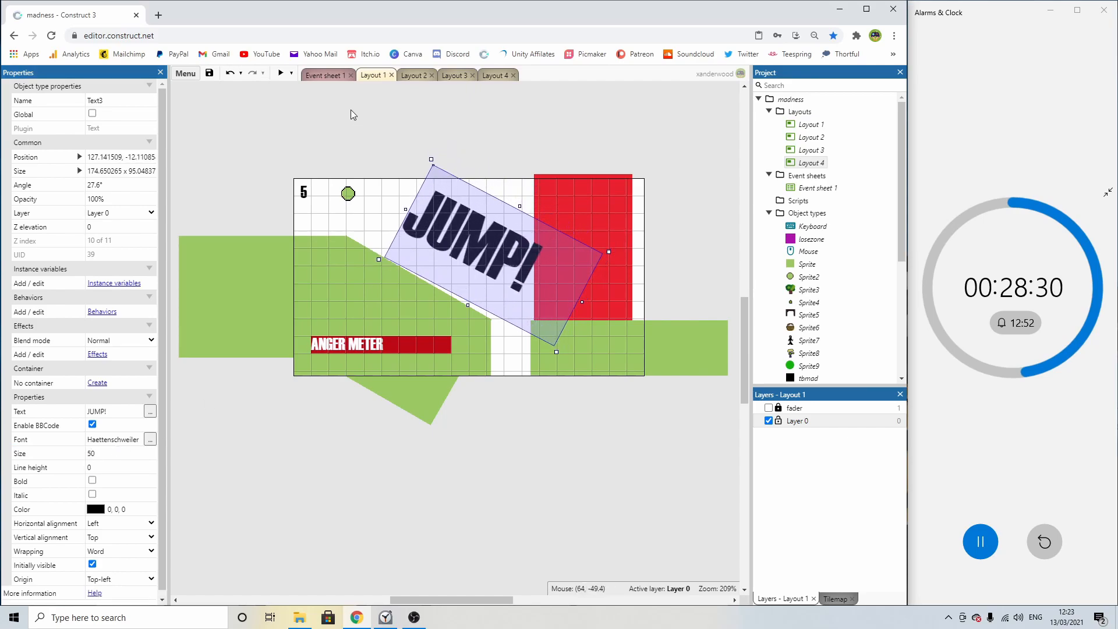
left_click(280, 74)
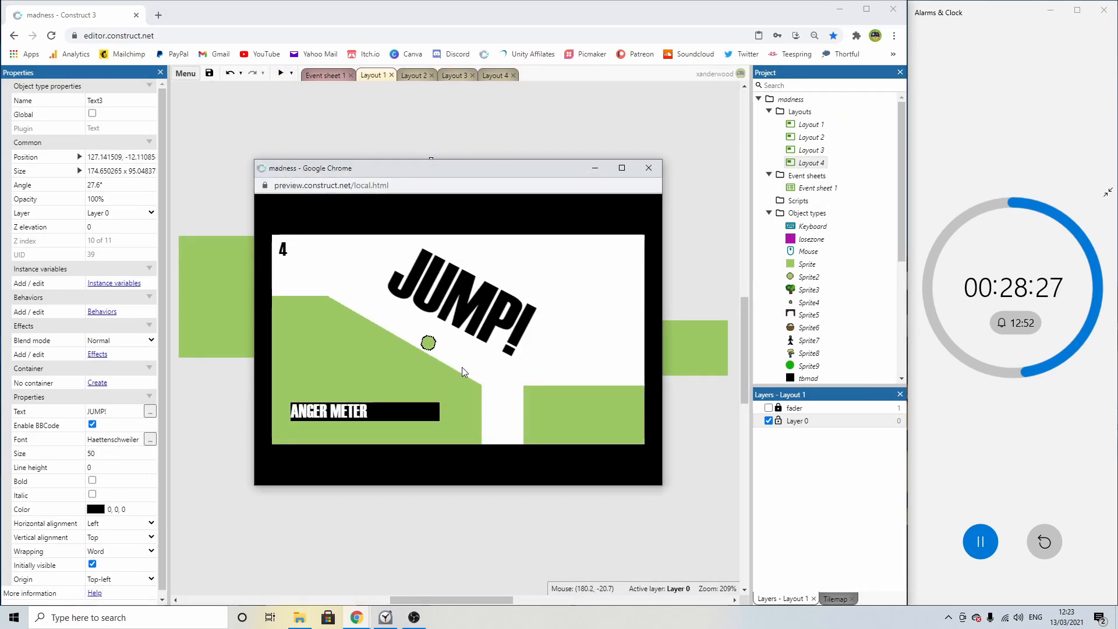
left_click(649, 168)
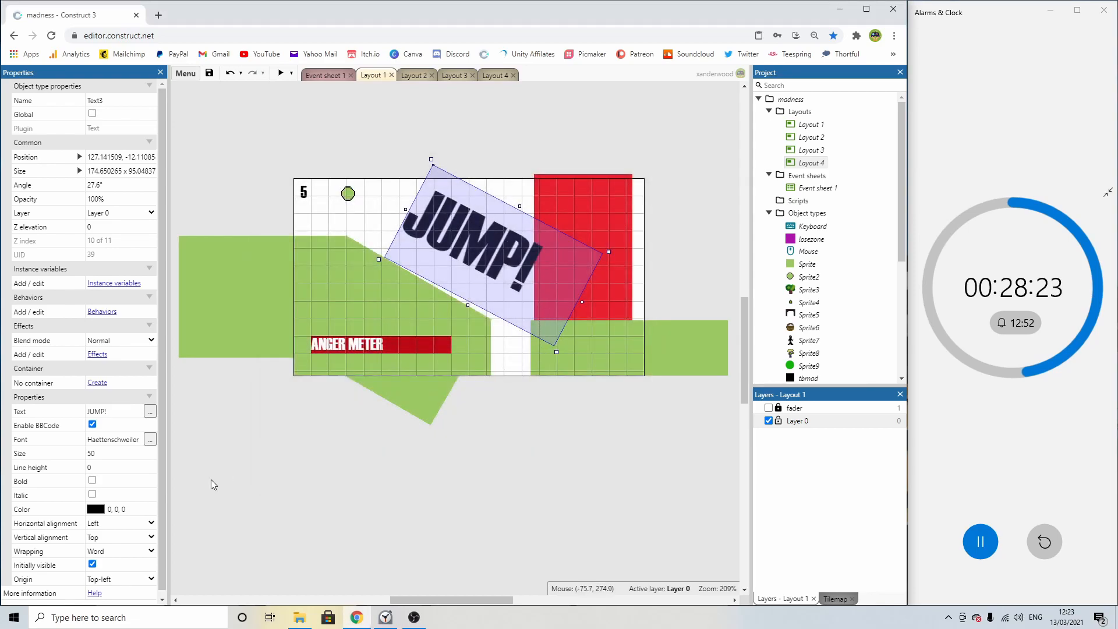
Set the "JUMP!" text's size to 40, shrink its box to about 101 x 67, and place it on the green slope tilted about 29.9°.
left_click(103, 452)
type("4")
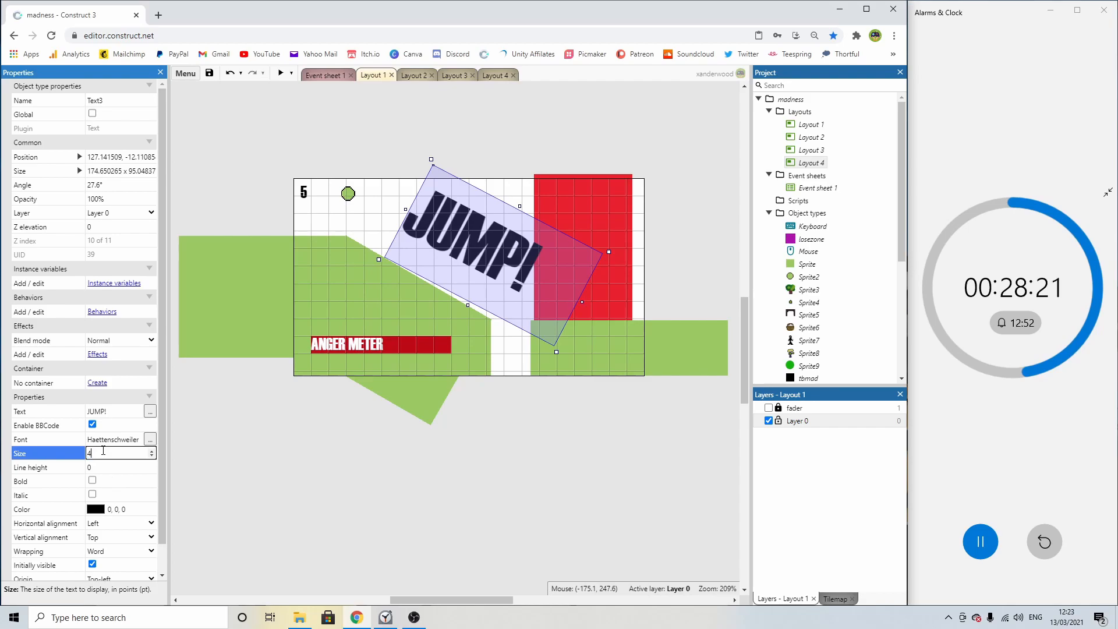
type("0")
key("Tab")
left_click_drag(556, 352, 401, 327)
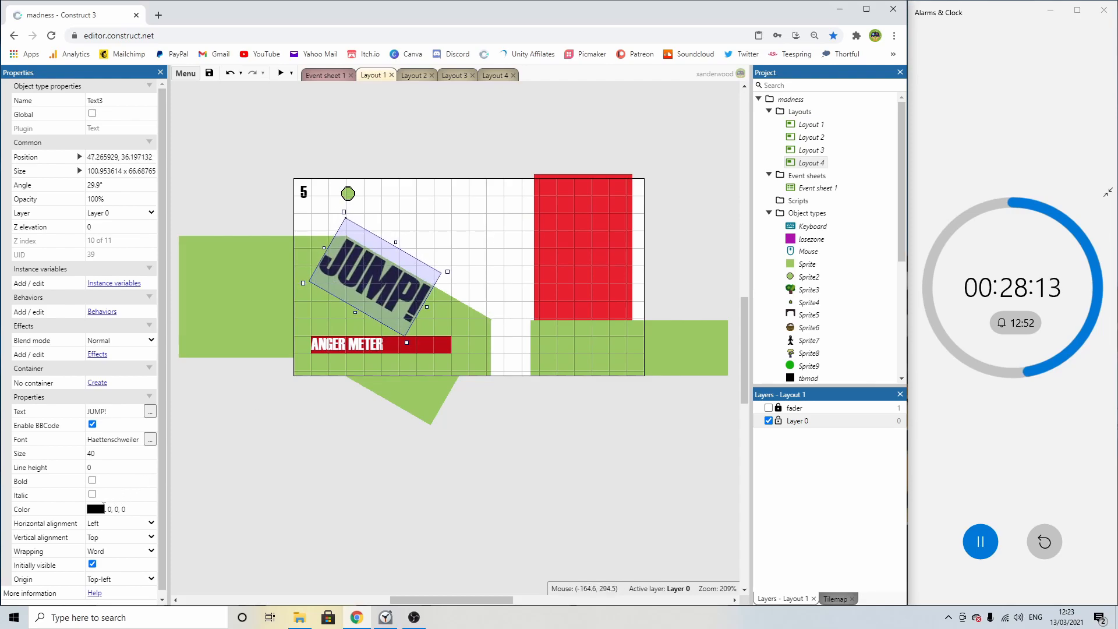
Color the "JUMP!" text dark green (6, 60, 8) and preview the game.
left_click(109, 509)
left_click(177, 455)
left_click(178, 427)
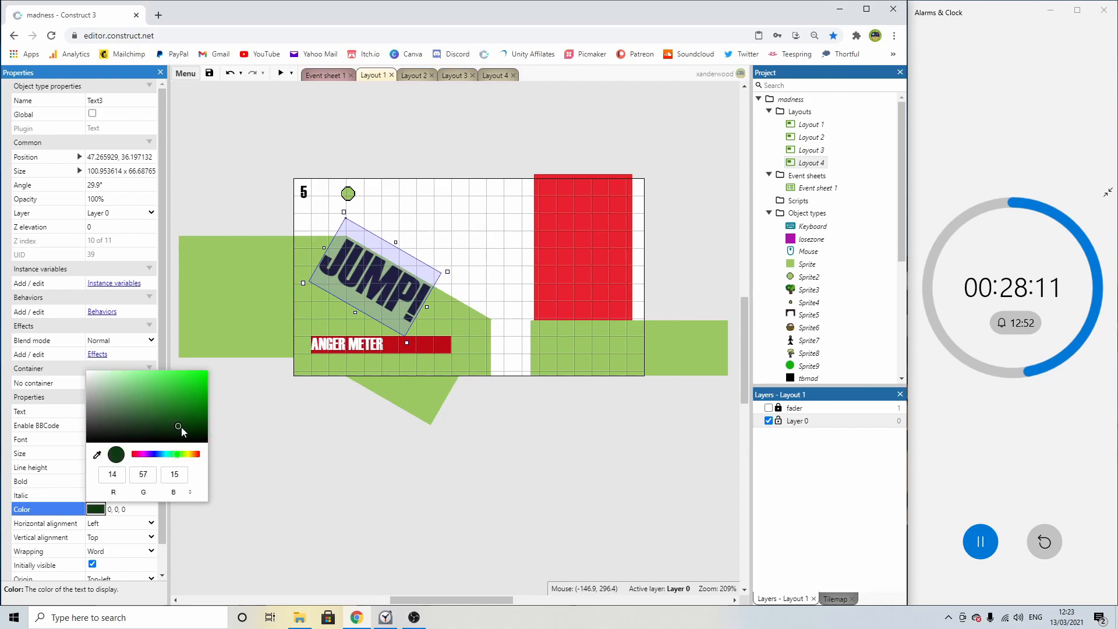
left_click(295, 452)
left_click(280, 73)
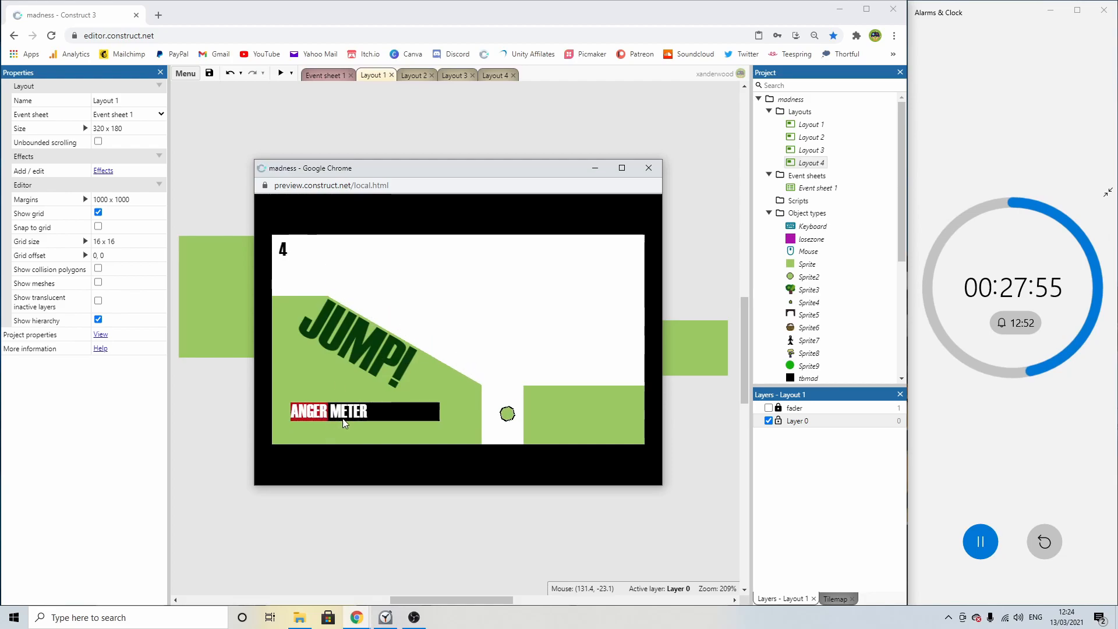
left_click(648, 168)
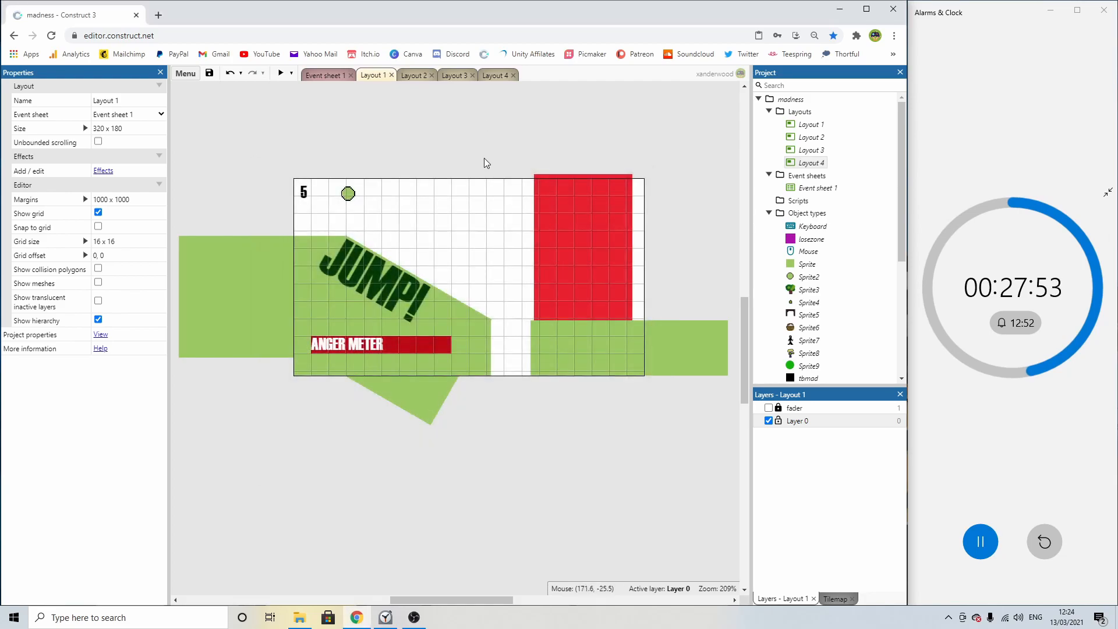
Copy the "JUMP!" text from Layout 1 into Layout 2 and place it upright at about 211, 20.
left_click(414, 76)
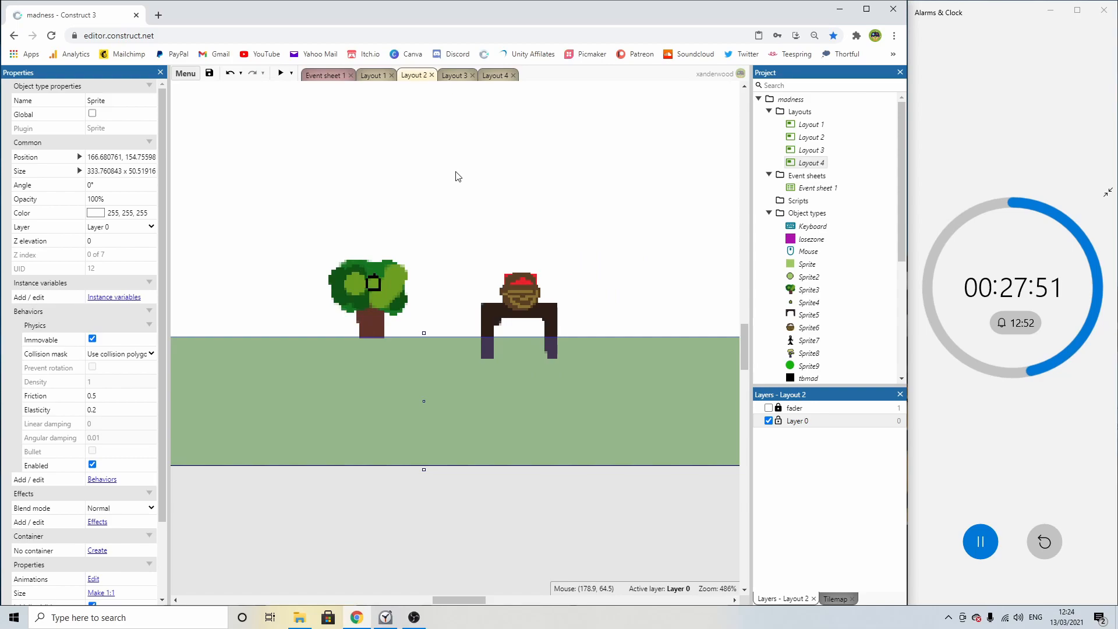
scroll(458, 180, "down", 5, "ctrl")
left_click(373, 75)
left_click(372, 270)
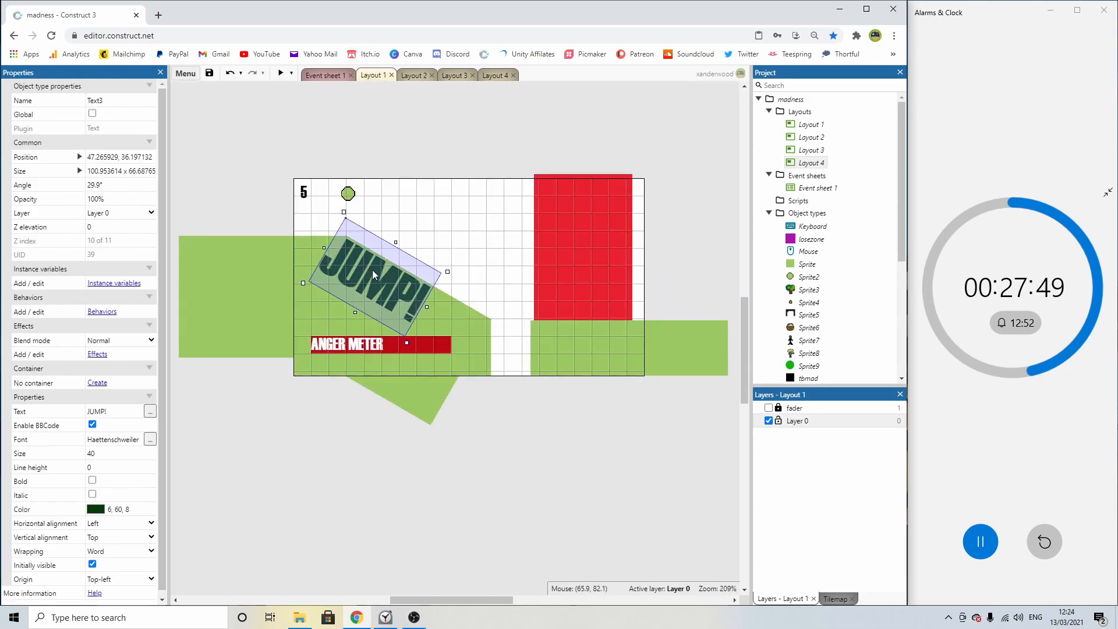
left_click(416, 76)
left_click(458, 128)
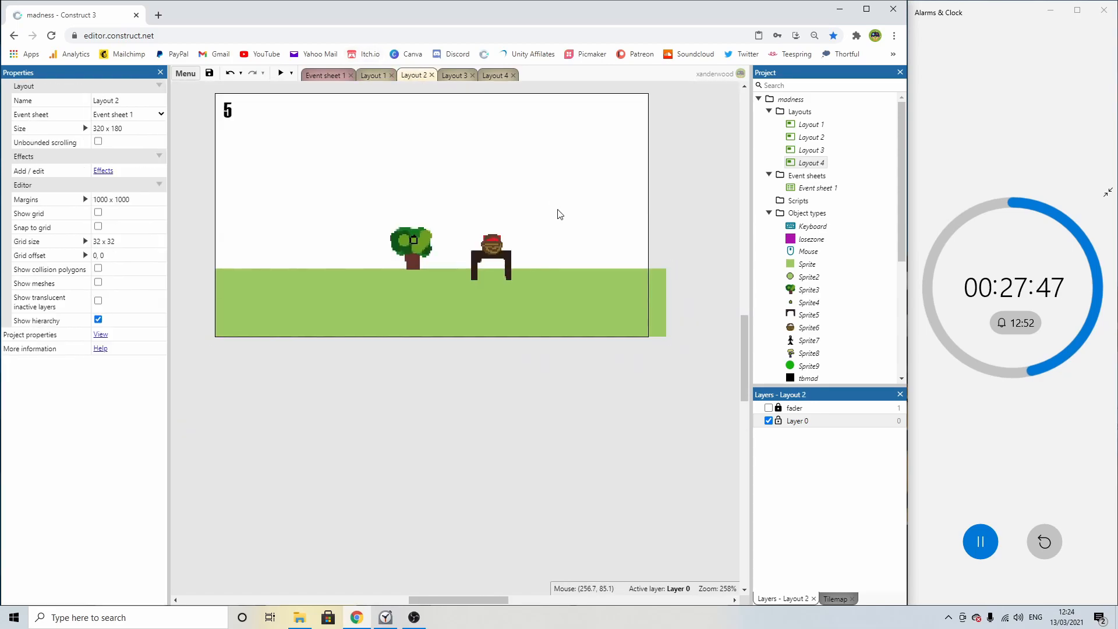
key("ctrl+v")
left_click_drag(580, 273, 617, 192)
Change the copied text to "PICK!", tilt it to about 344.3° and place it beside the basket table at about 220, 68.
double_click(596, 159)
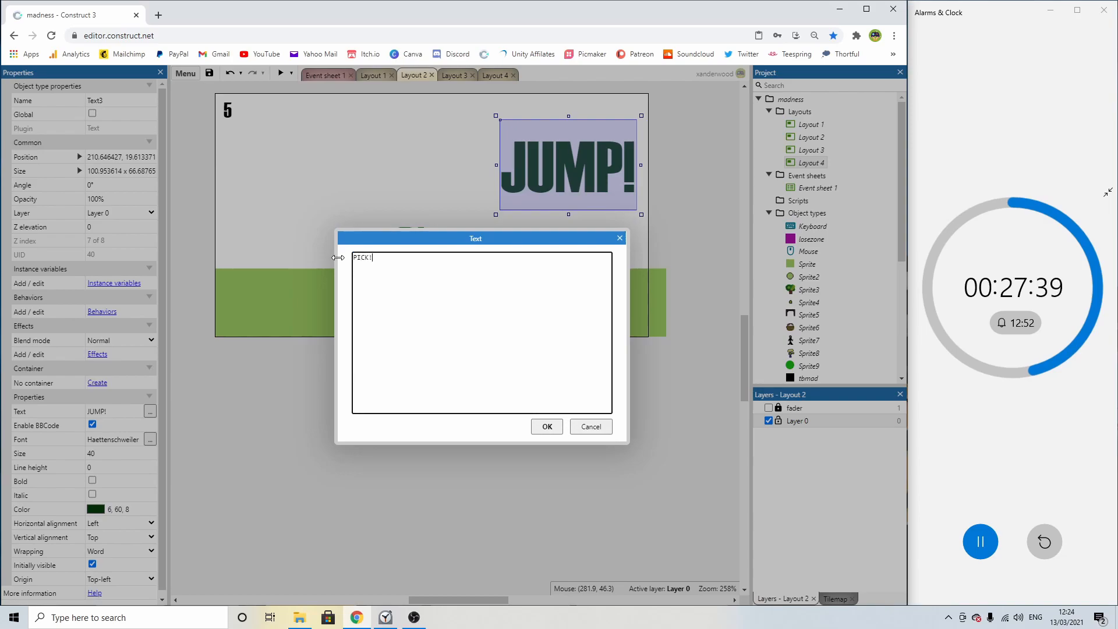
key("Return")
left_click_drag(538, 162, 350, 146)
left_click_drag(460, 205, 623, 226)
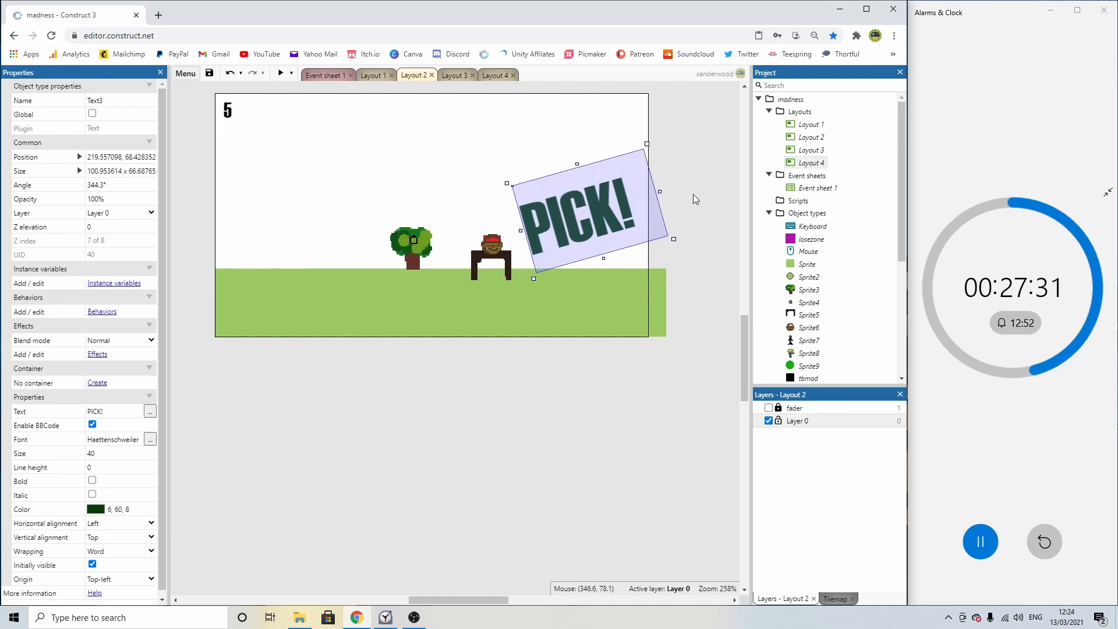
Insert a Tiled Background object below Layout 2's canvas and fill its image with light turquoise (143, 221, 208).
left_click(564, 148)
double_click(472, 405)
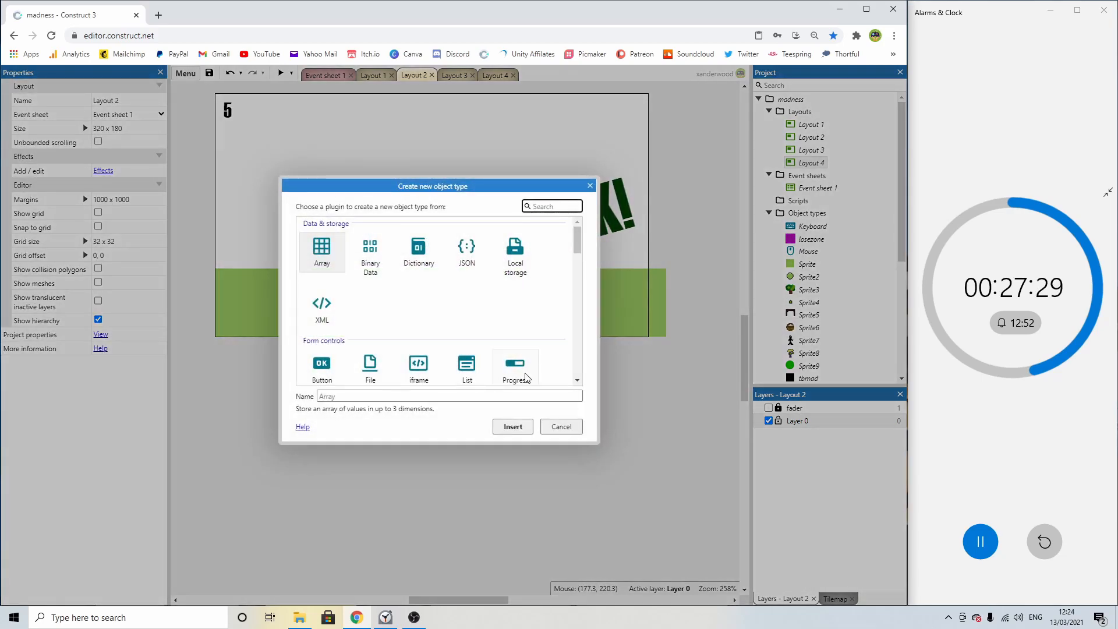
scroll(401, 284, "down", 5)
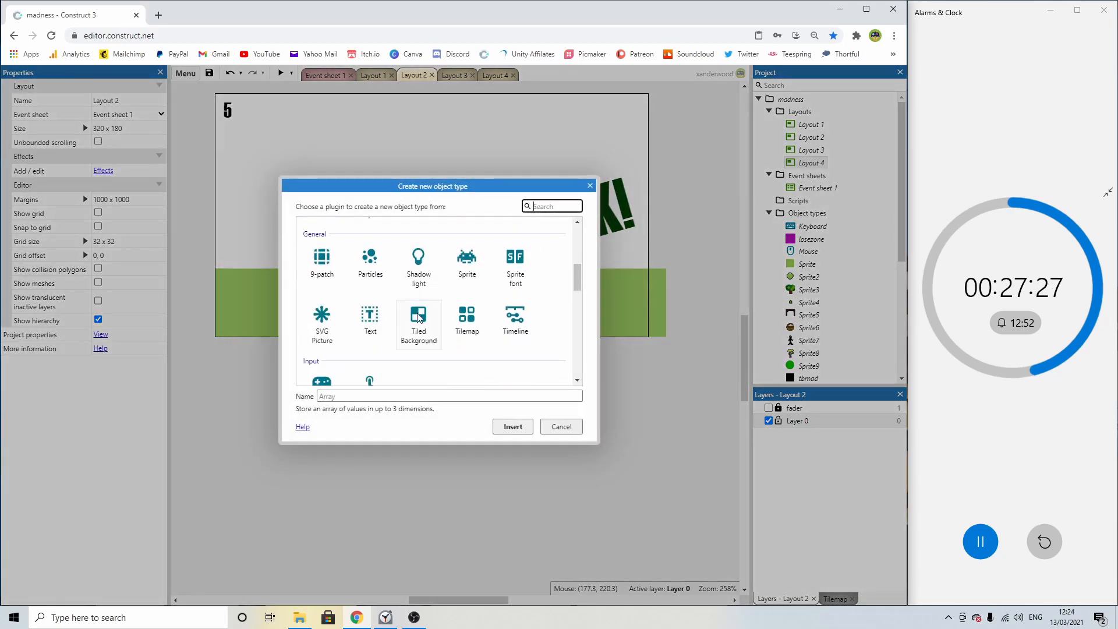
double_click(420, 317)
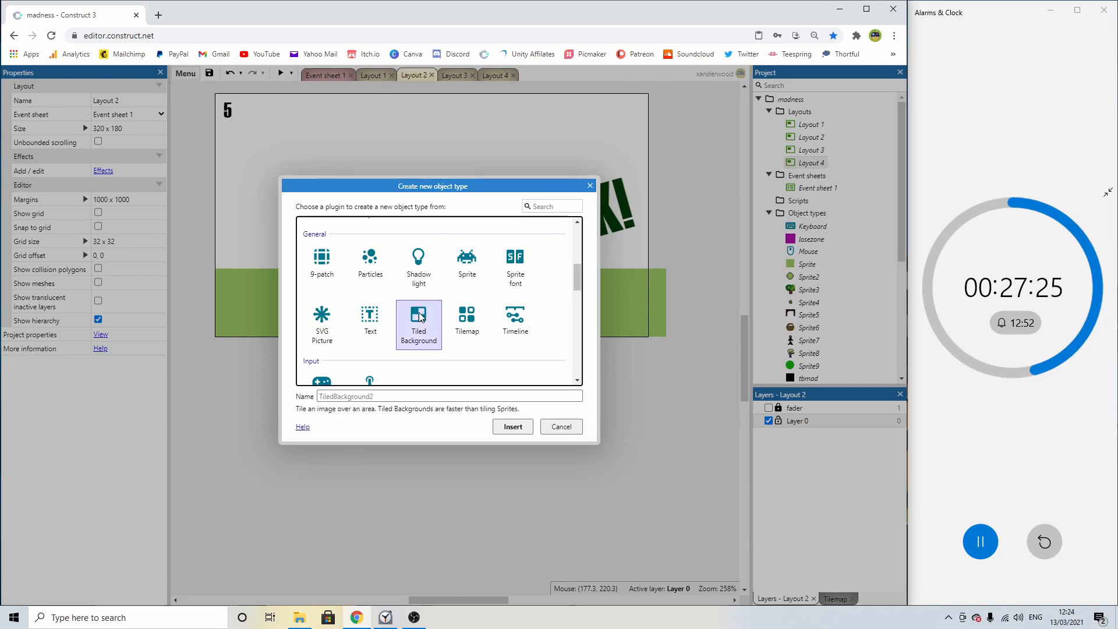
left_click(419, 429)
left_click(86, 162)
left_click_drag(101, 236, 122, 236)
left_click(402, 242)
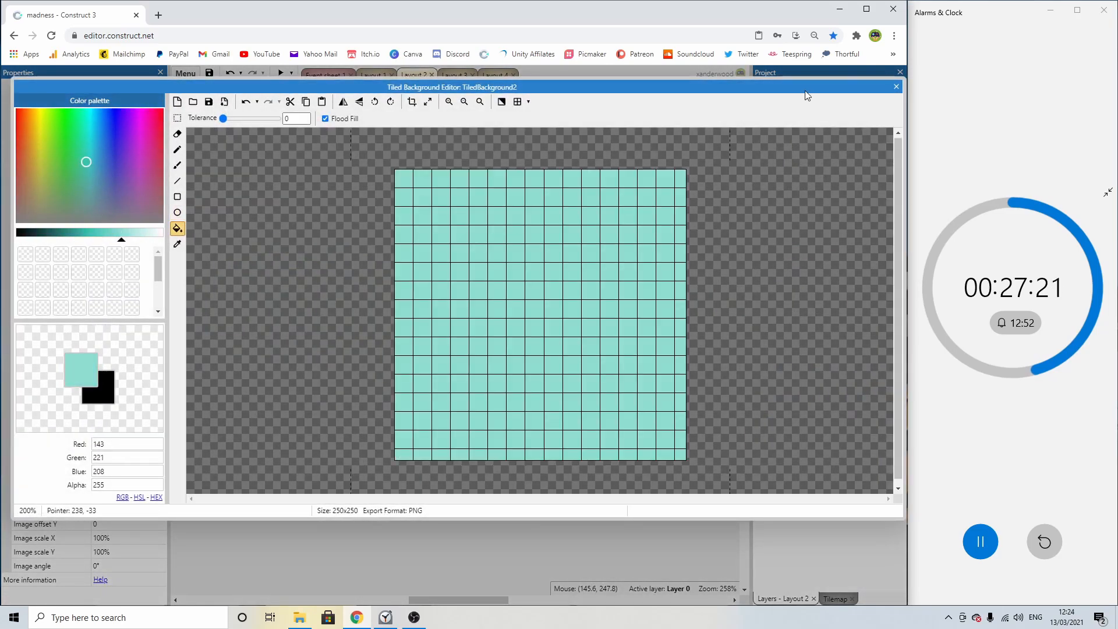
left_click(896, 87)
Send the turquoise background behind the other Layout 2 objects and stretch it over the whole sky area.
right_click(483, 474)
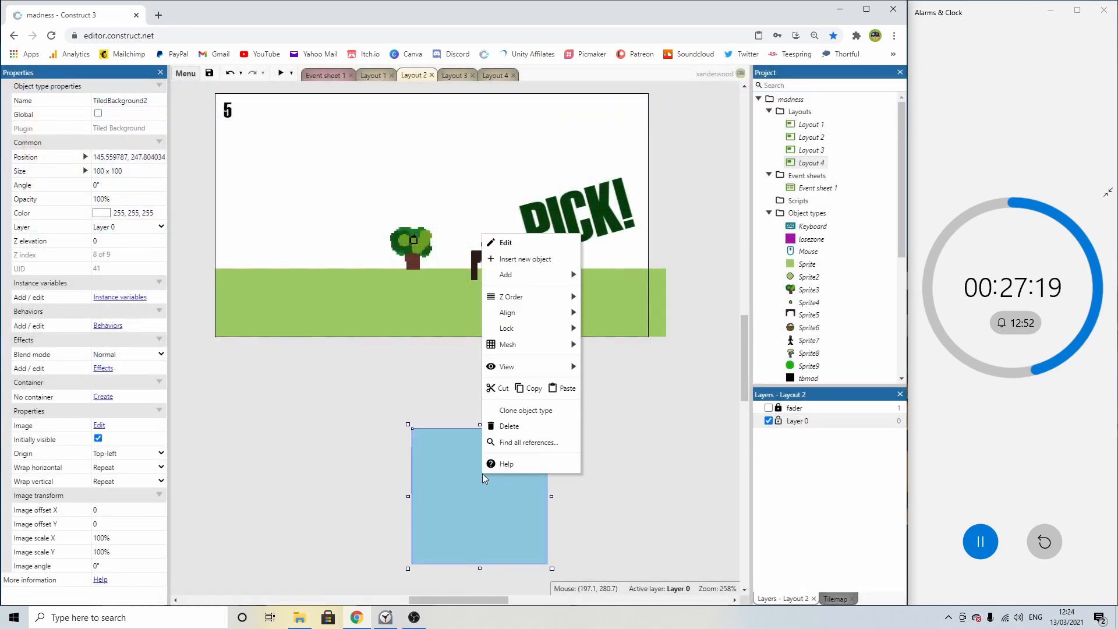
mouse_move(524, 297)
left_click(605, 313)
left_click_drag(472, 513, 276, 170)
left_click_drag(353, 223, 664, 299)
left_click(697, 277)
Recolor the "PICK!" text dark blue-grey (25, 33, 47) and nudge it slightly down and right.
double_click(606, 228)
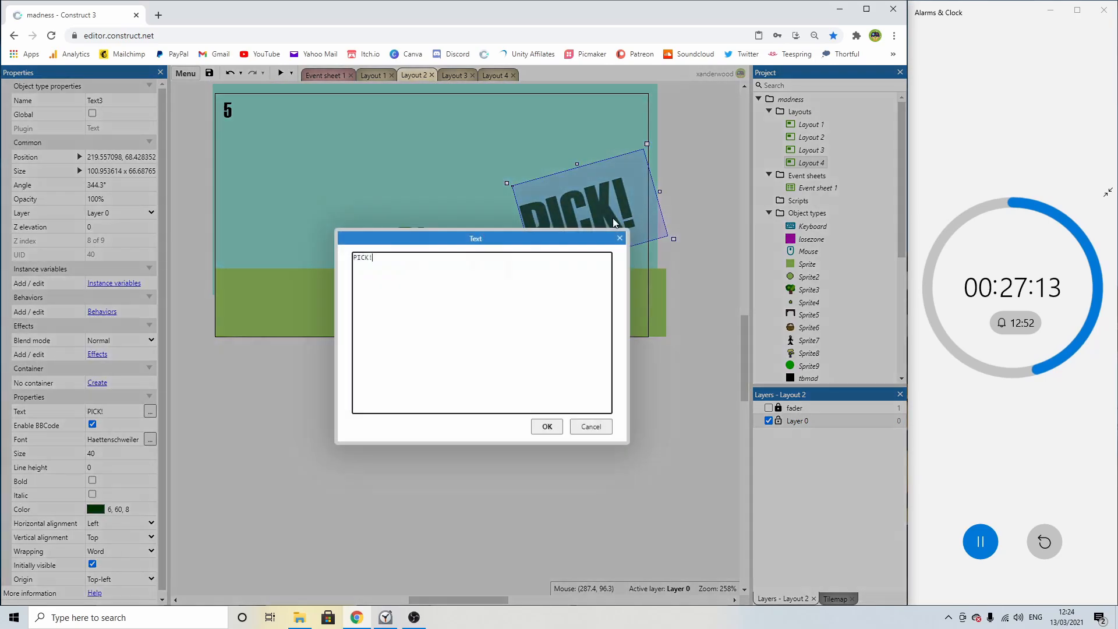
left_click(616, 237)
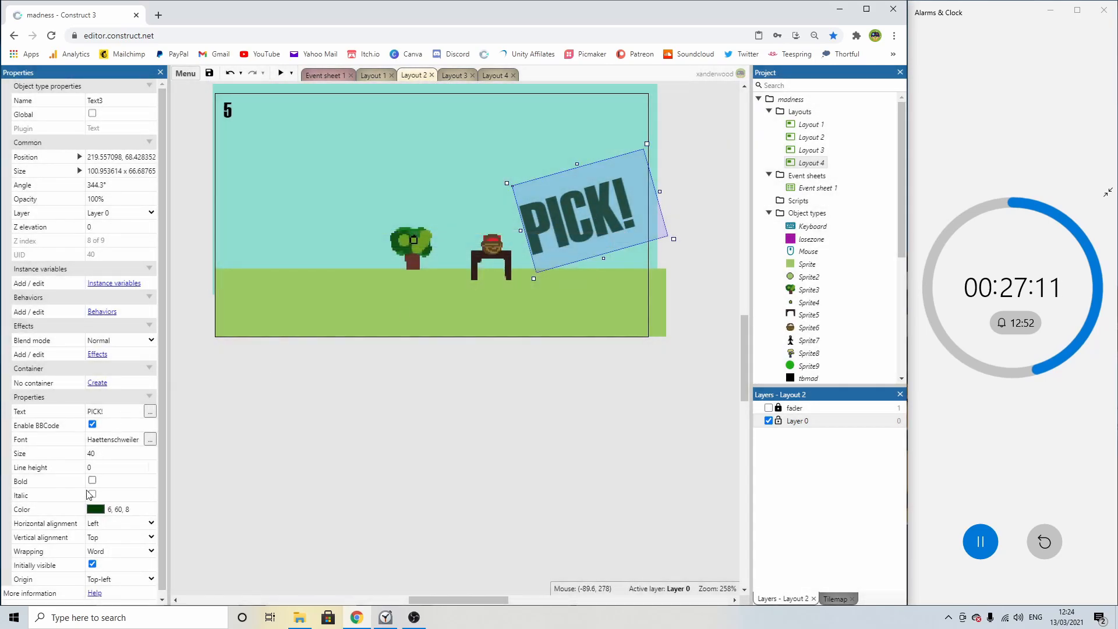
left_click(95, 509)
left_click(140, 428)
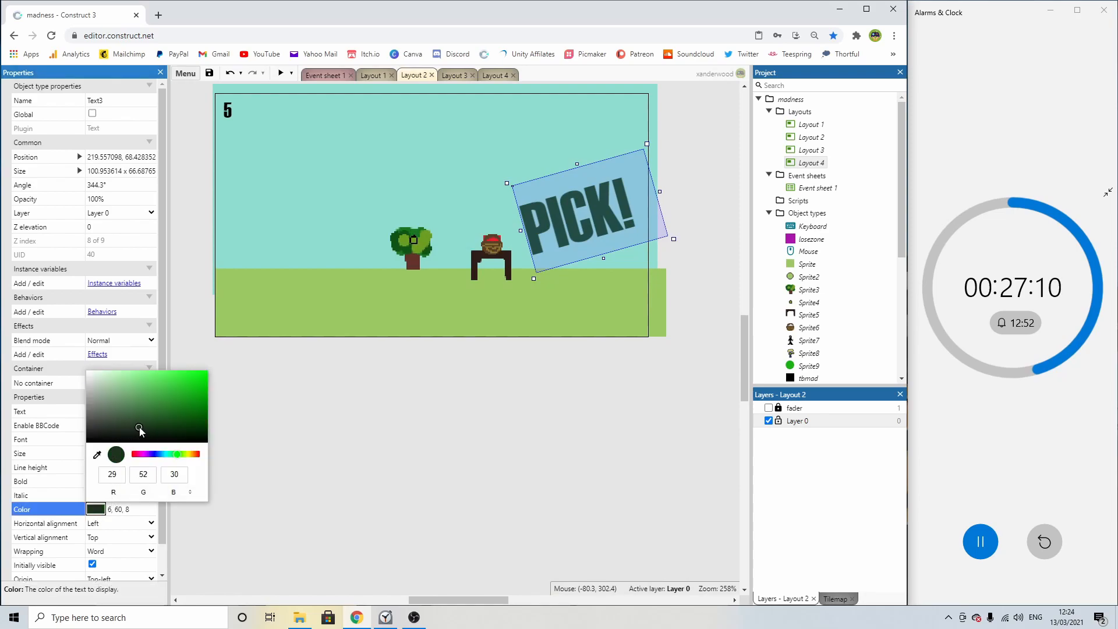
left_click(159, 455)
left_click(250, 448)
left_click_drag(571, 223, 576, 228)
left_click(672, 186)
Preview Layout 2 twice and check the lose function in the event sheet between the two runs.
left_click(281, 73)
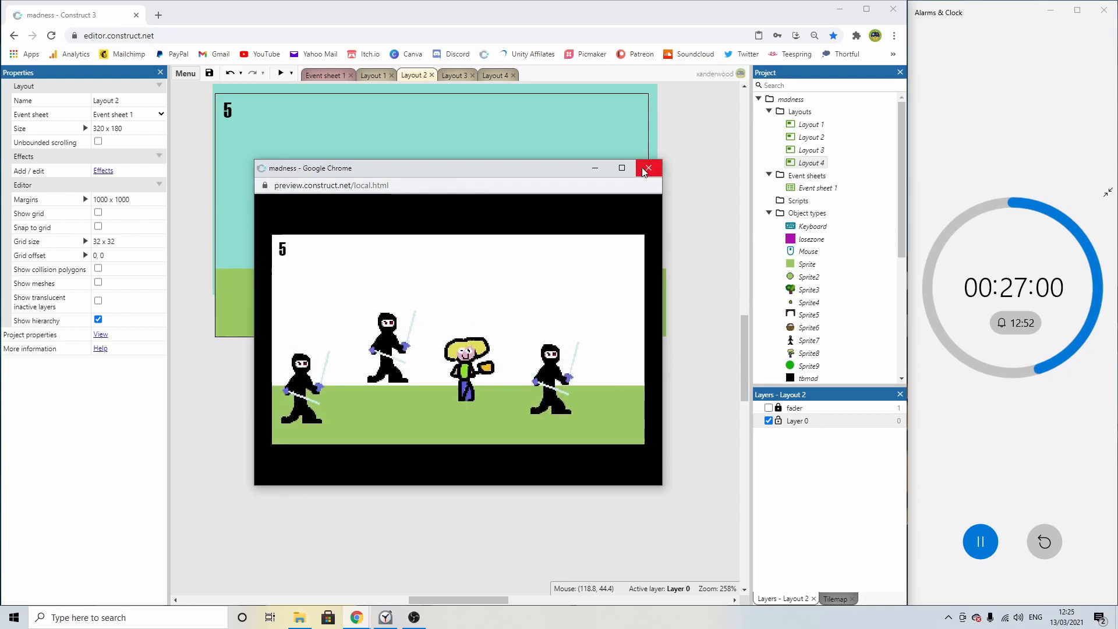
left_click(646, 170)
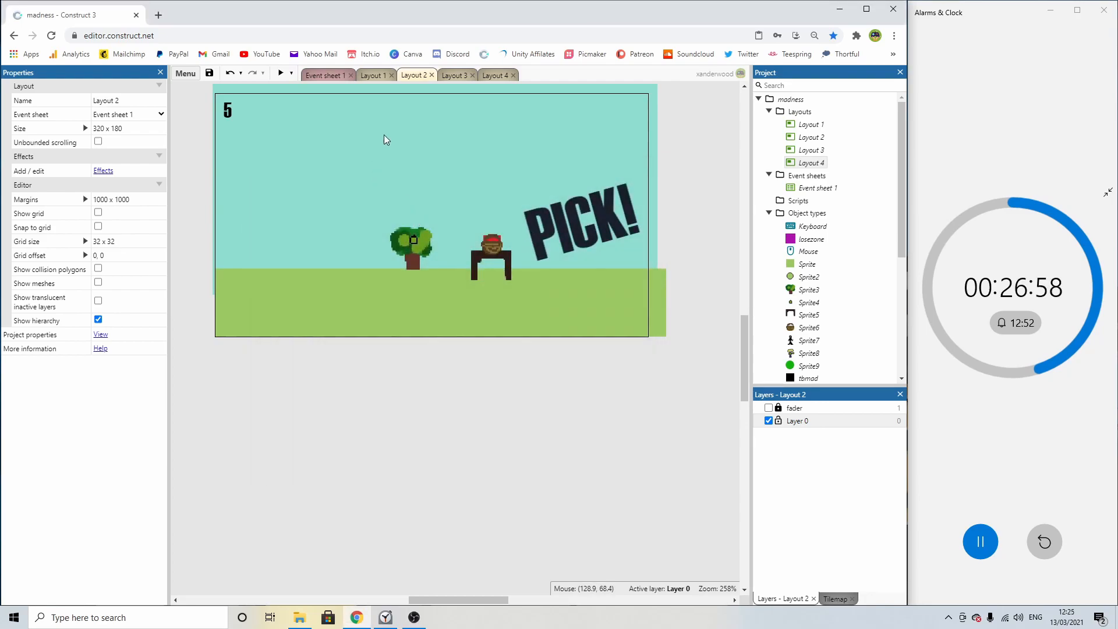
left_click(317, 75)
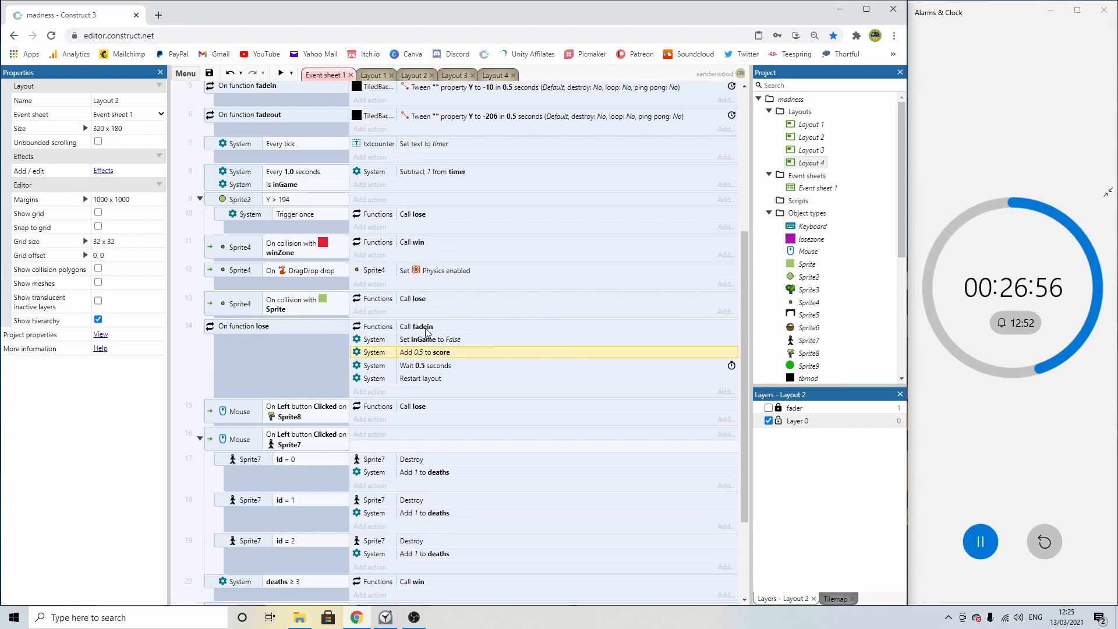
left_click(415, 75)
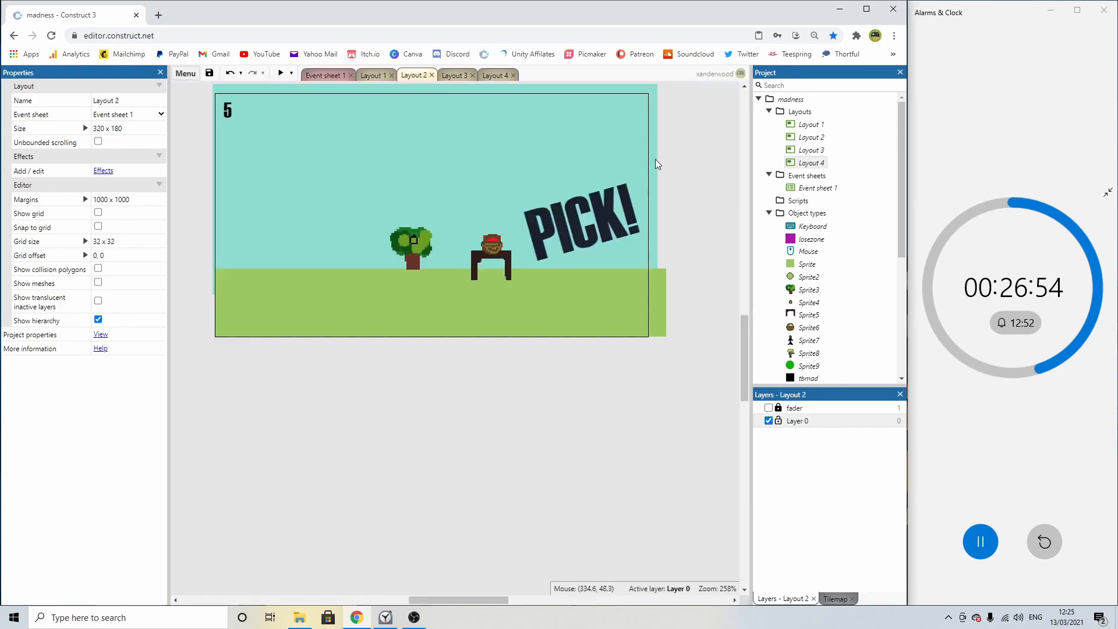
left_click(280, 72)
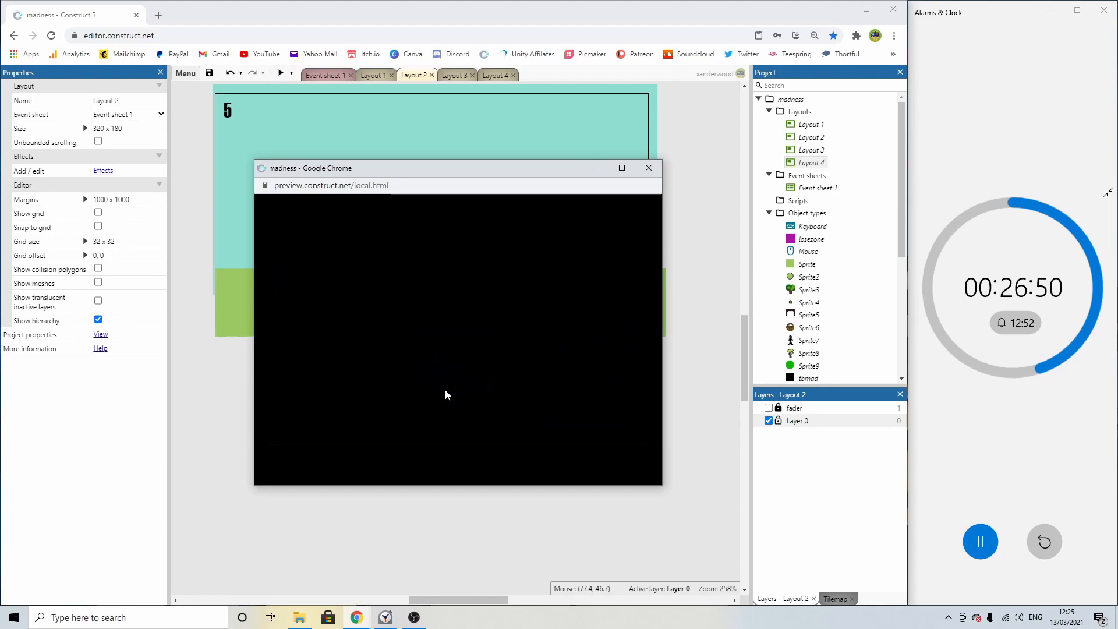
left_click(649, 168)
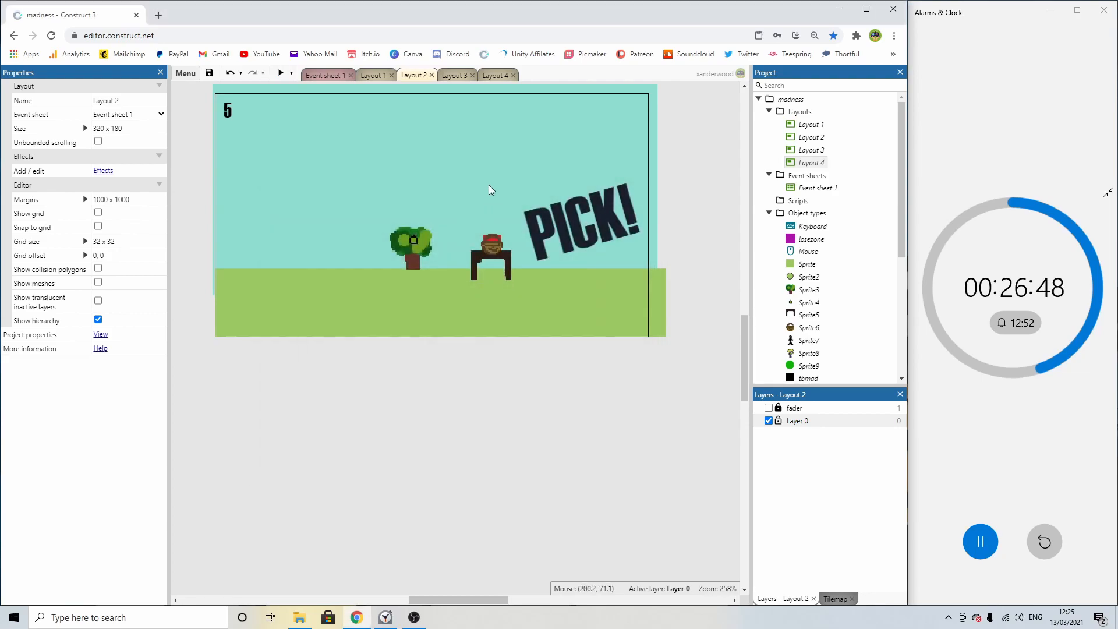
Examine Layout 2's ground sprite and the event sheet's win and lose triggers, including Sprite4's collision with Sprite.
left_click(452, 262)
left_click(456, 303)
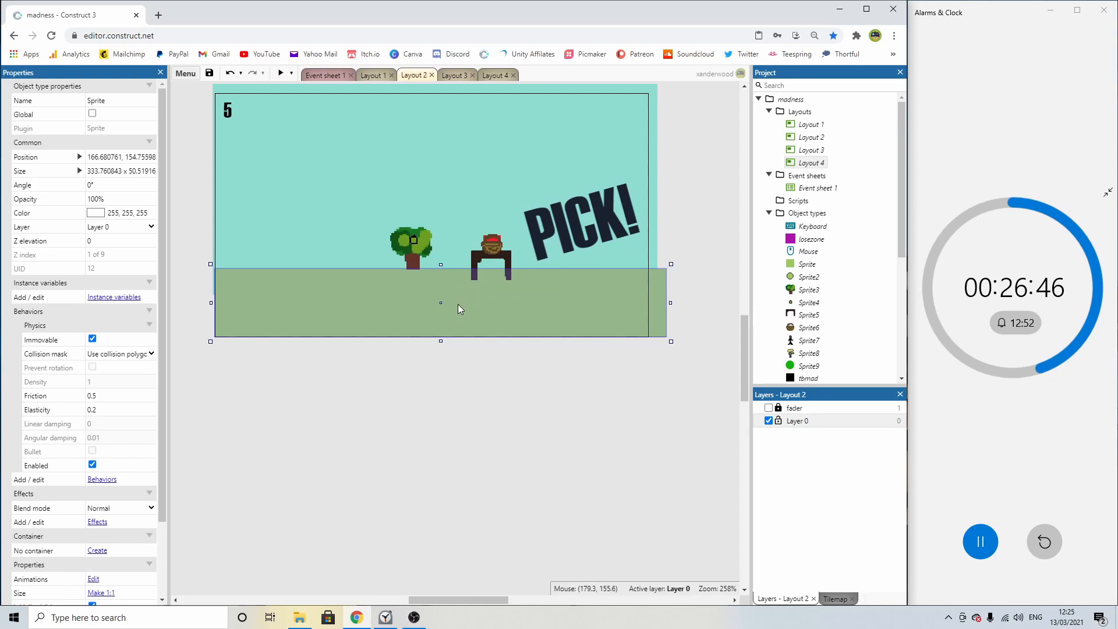
left_click(379, 74)
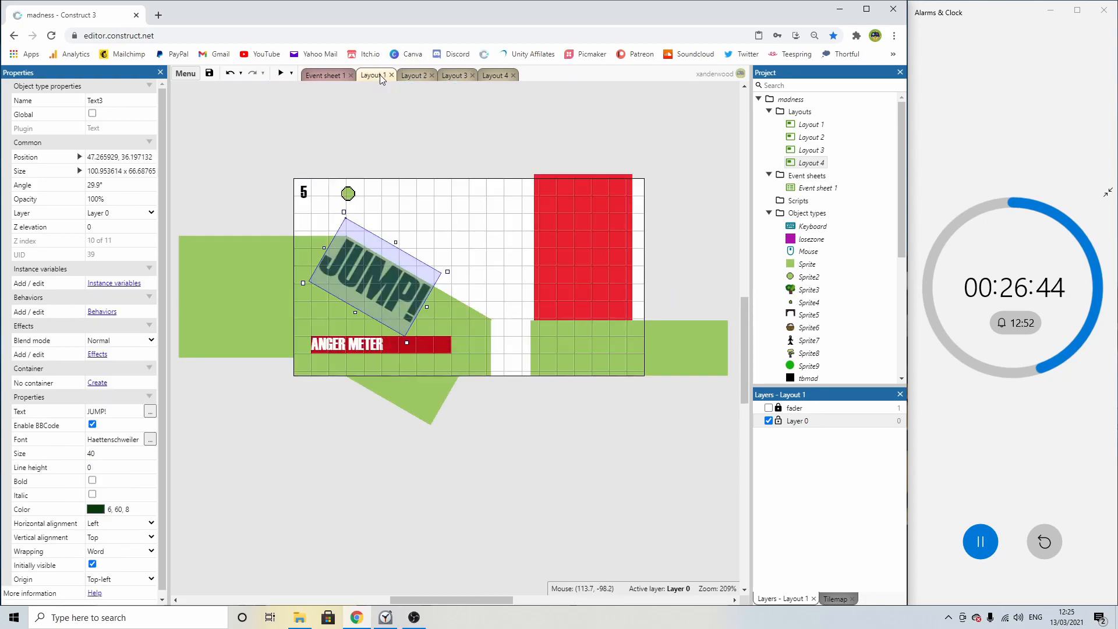
left_click(324, 76)
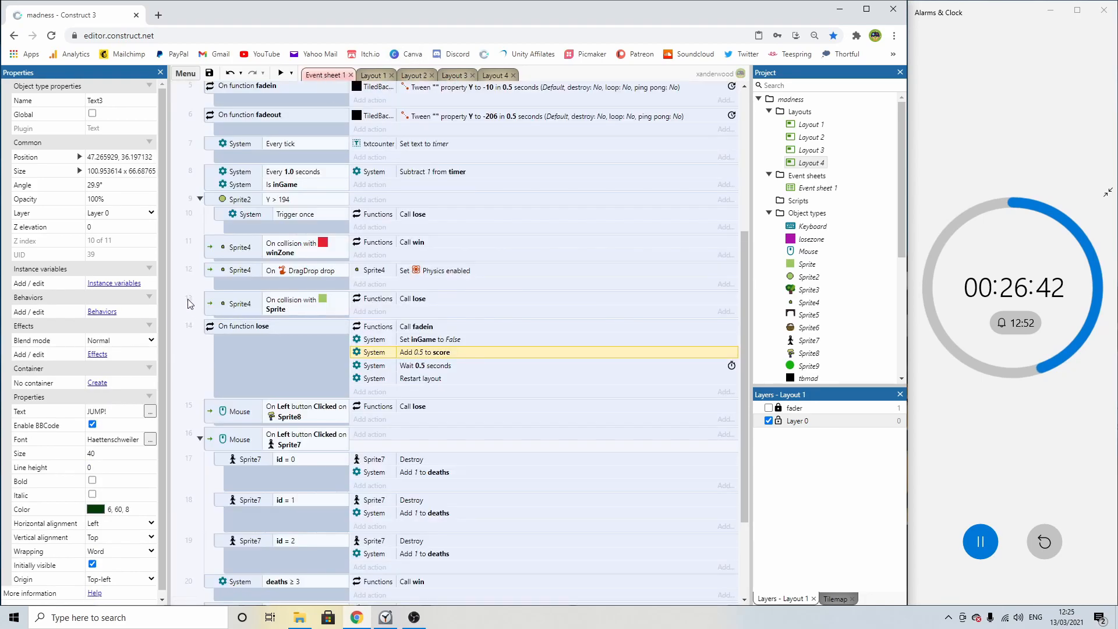
scroll(254, 247, "up", 5)
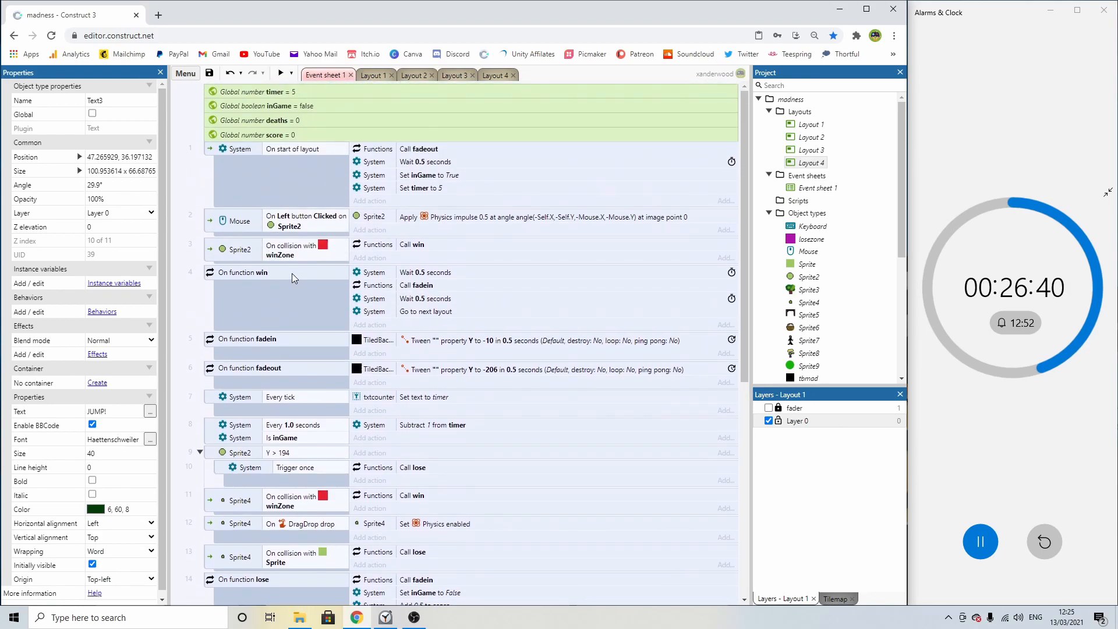
scroll(286, 265, "down", 6)
left_click(247, 173)
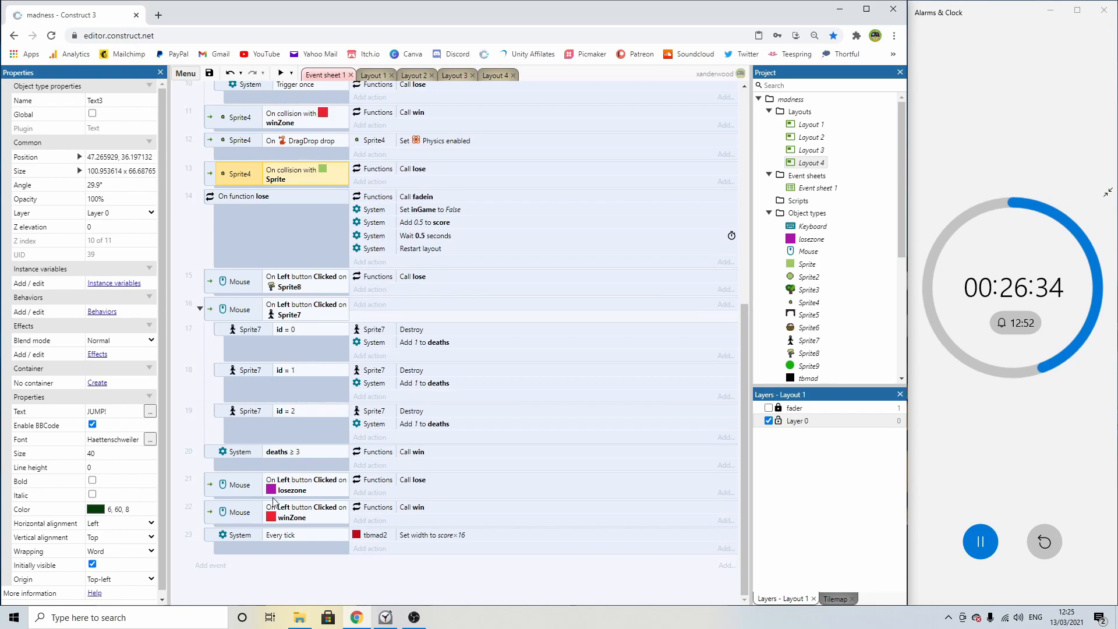
Lower the green ground in Layout 2 to about 164, 172, undoing the stray moves of the background and the text.
left_click(374, 76)
left_click(422, 77)
left_click_drag(525, 310, 530, 423)
left_click_drag(470, 199, 554, 233)
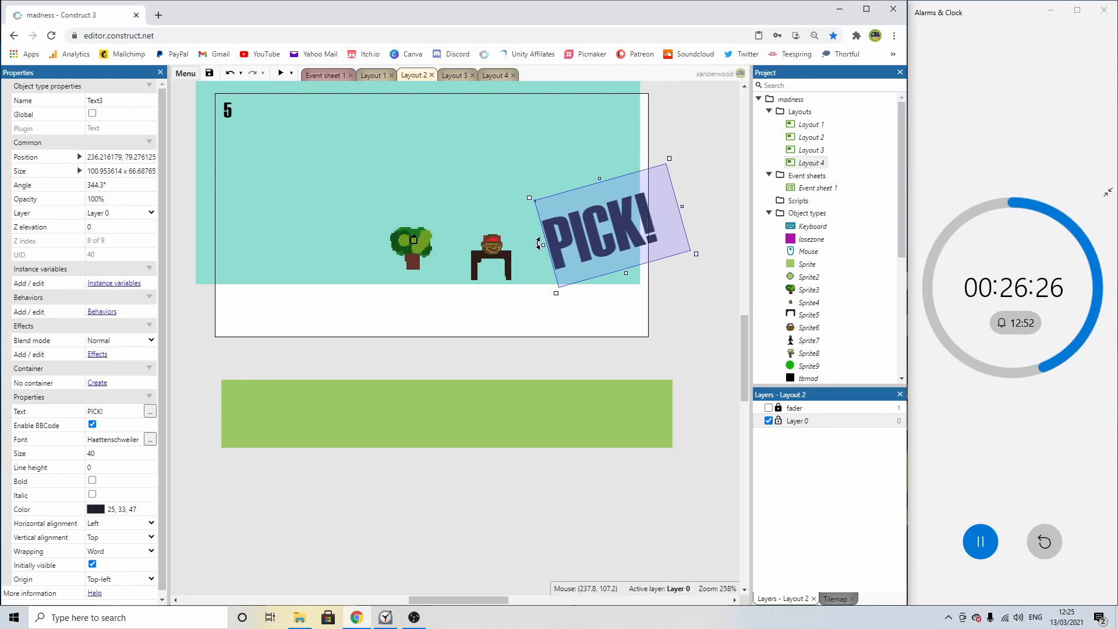
key("ctrl+z")
key("ctrl+z")
left_click_drag(554, 386, 540, 314)
left_click(457, 75)
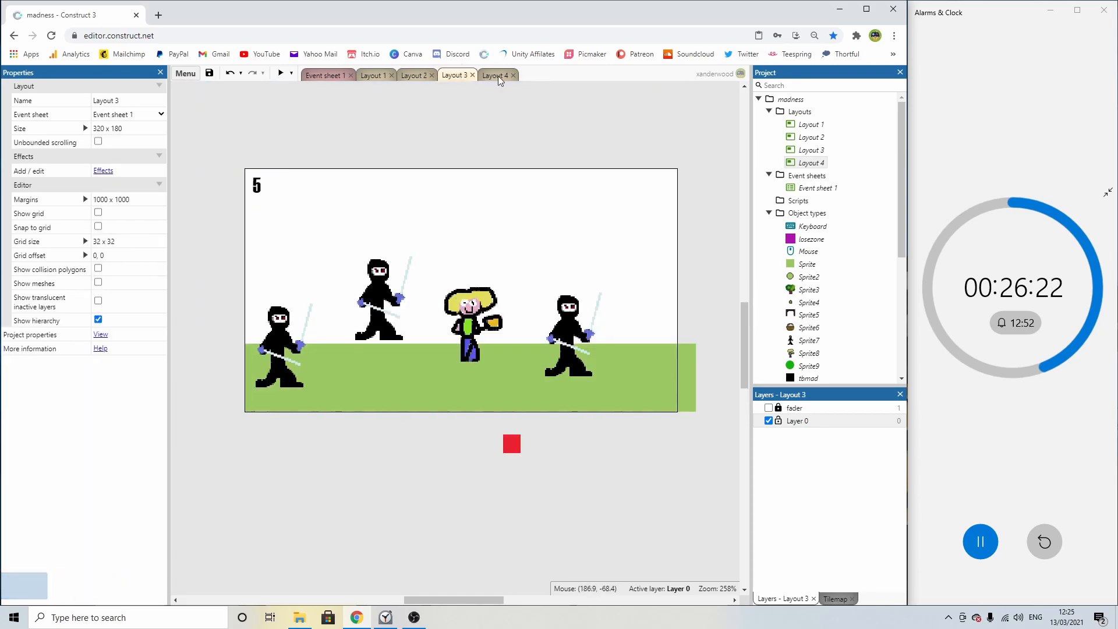
left_click(496, 75)
left_click(351, 333)
right_click(351, 333)
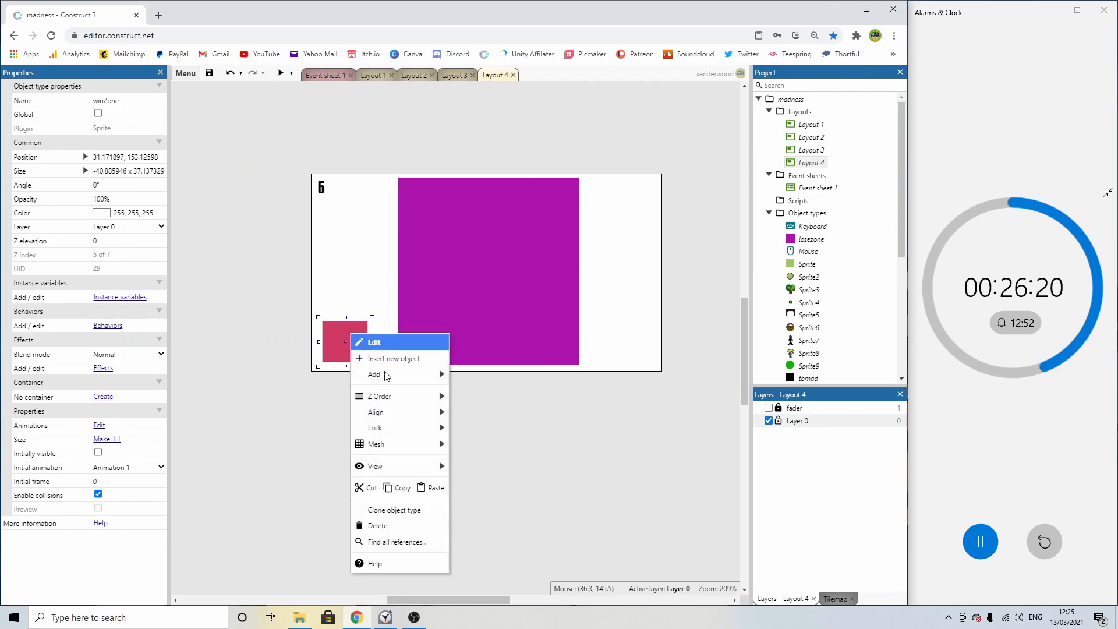
left_click(408, 524)
key("ctrl+z")
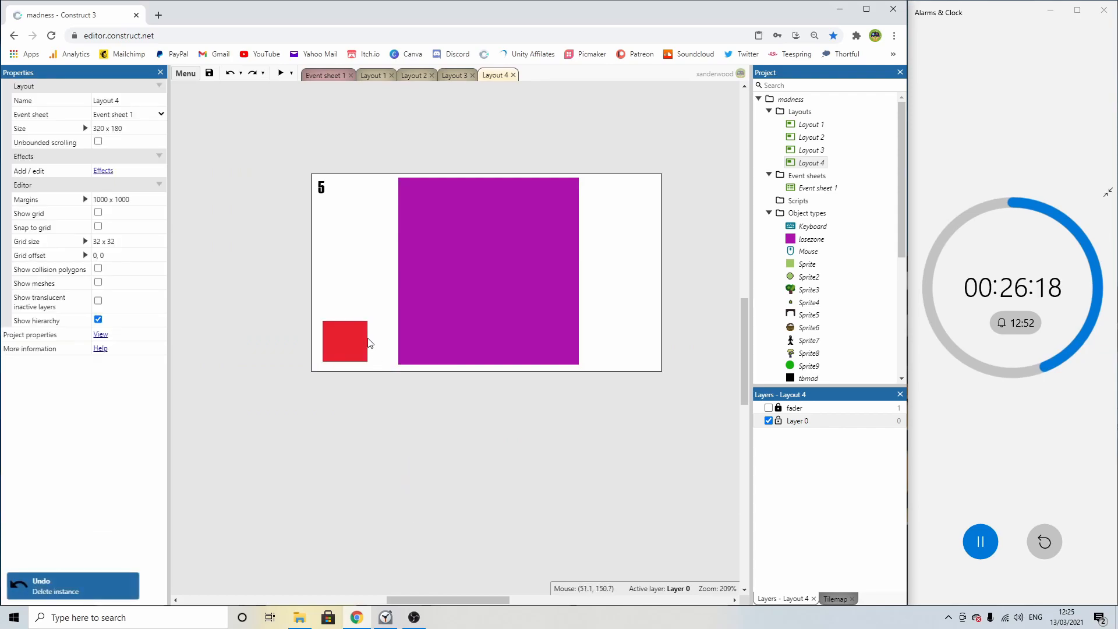
Replace Layout 4's red winZone with a clone of its object type, placed over the green STOP button at about 28, 152.
left_click(346, 338)
right_click(346, 338)
left_click(387, 515)
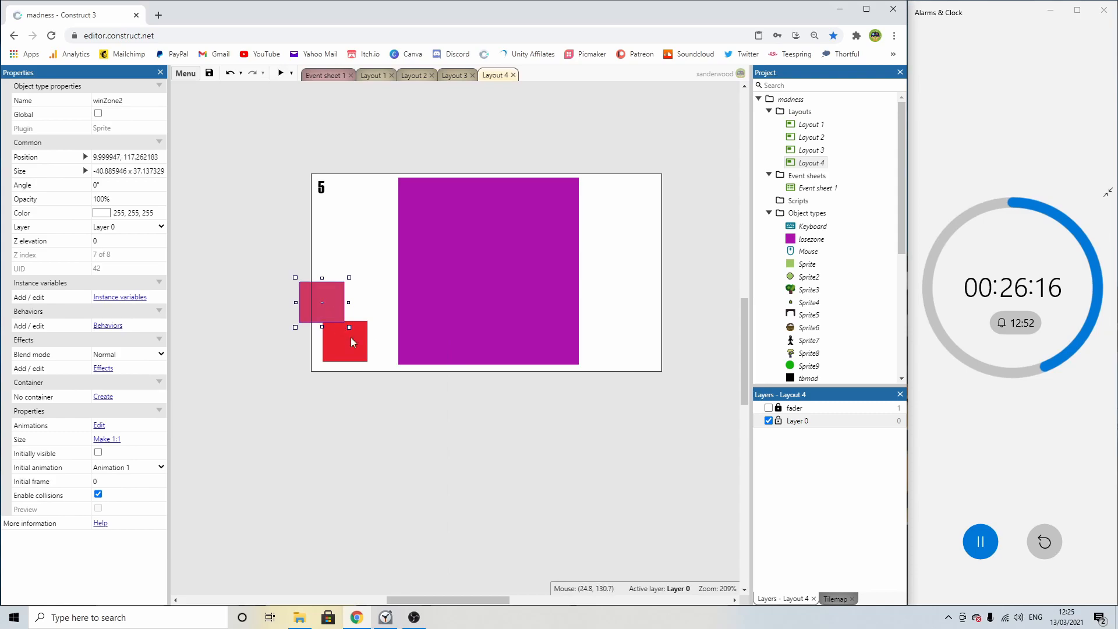
key("Delete")
left_click(333, 303)
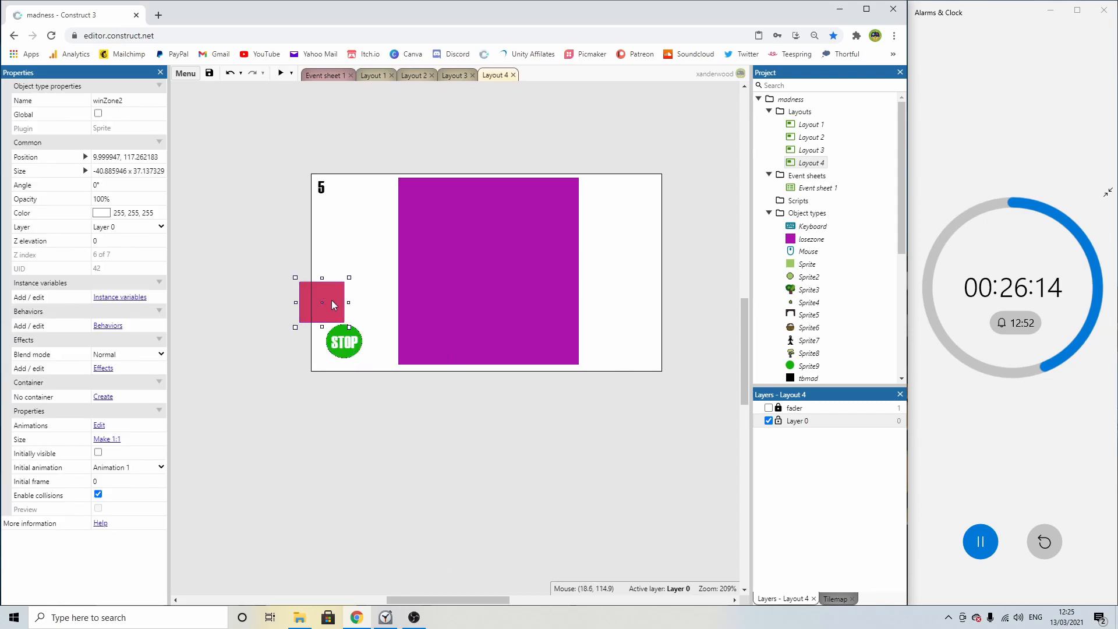
left_click_drag(347, 340, 347, 337)
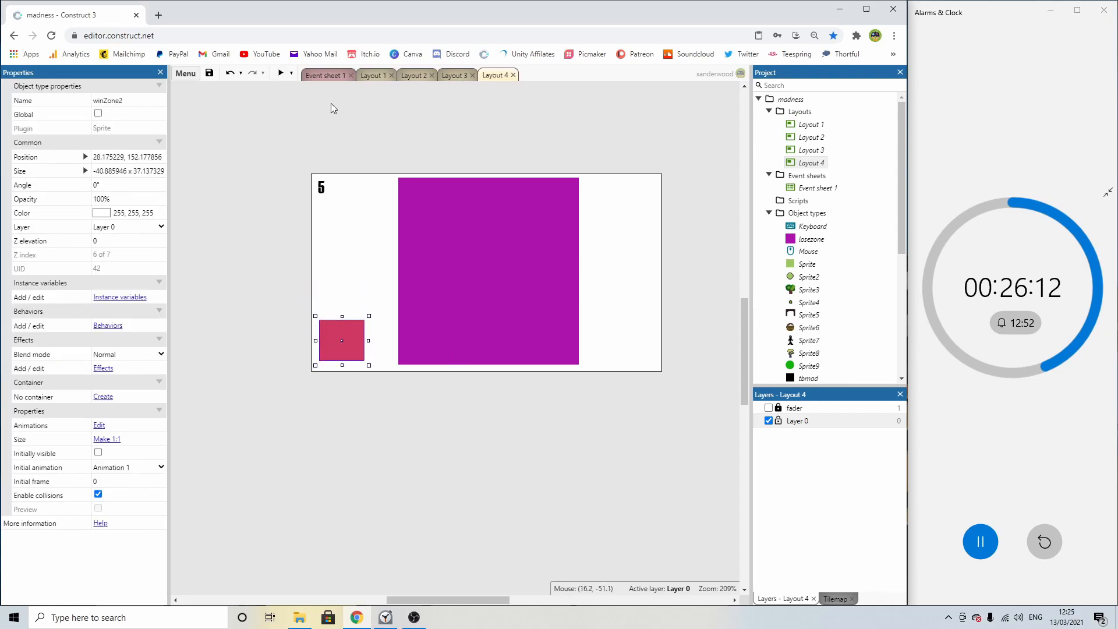
Change the clicked object in the mouse event that calls win from winZone to winZone2.
left_click(325, 75)
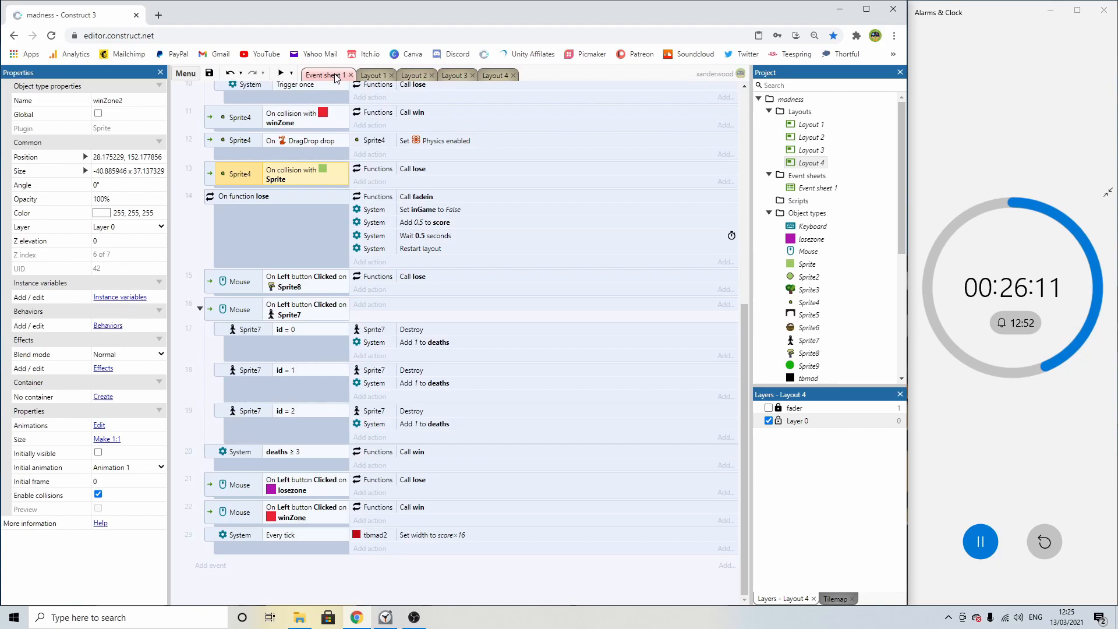
double_click(300, 515)
left_click(541, 291)
double_click(504, 392)
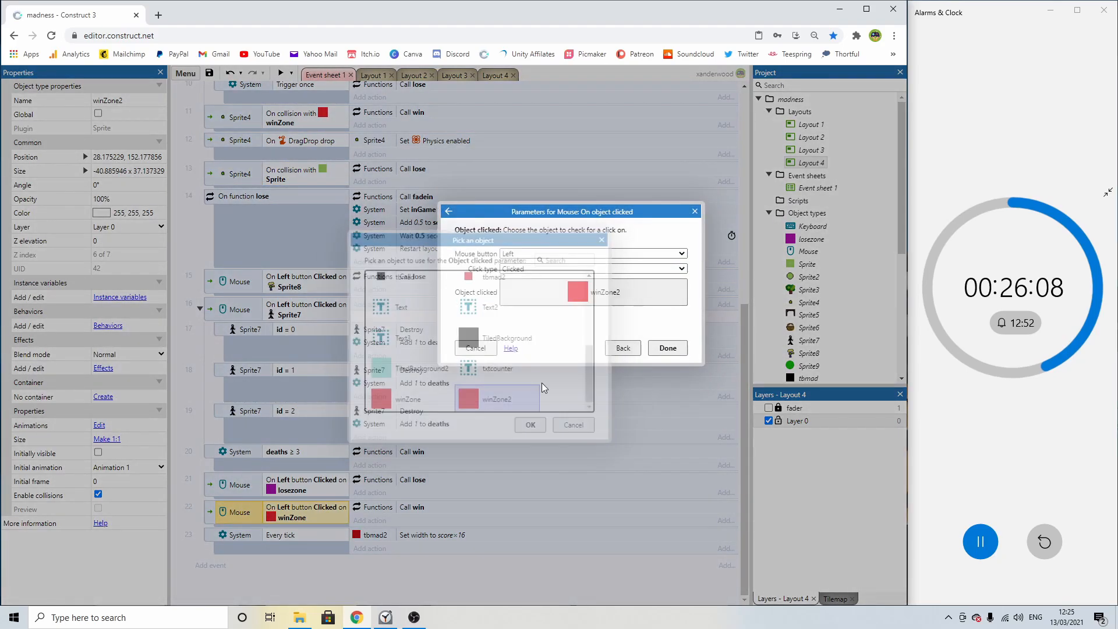
left_click(668, 348)
Preview Layout 2 and raise its green ground to about 163, 157, level with the tree's base.
left_click(424, 74)
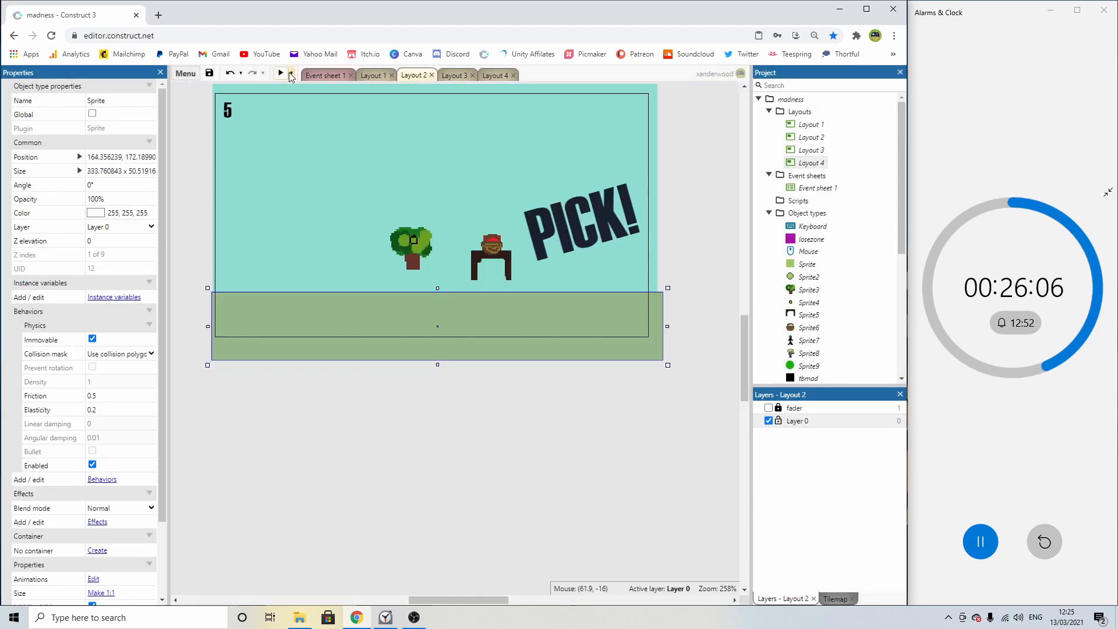
left_click(281, 73)
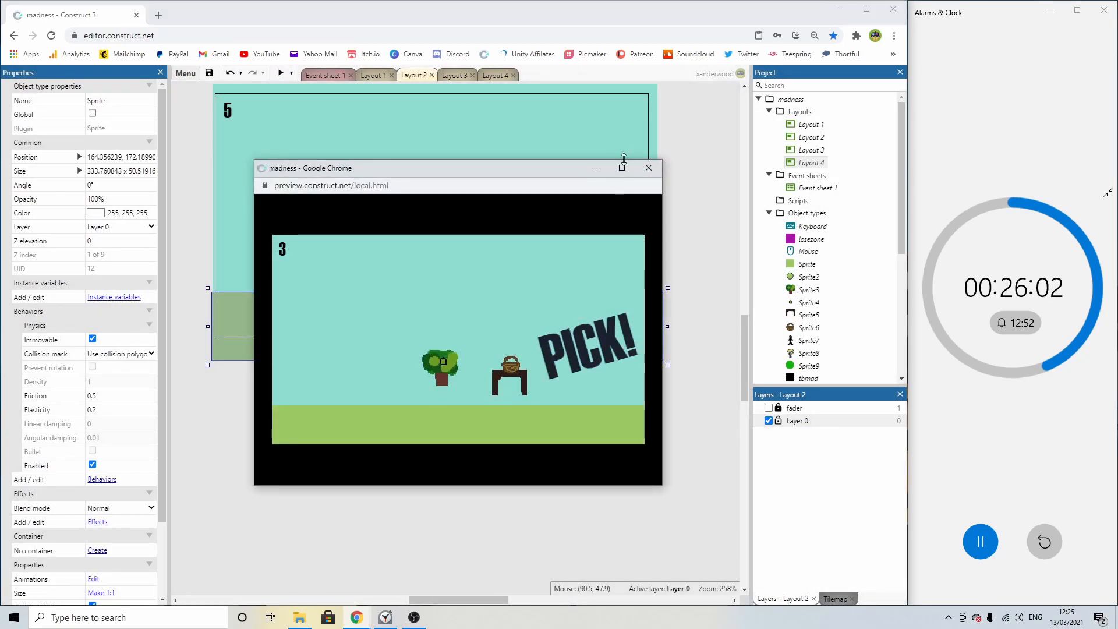
left_click(648, 168)
left_click_drag(470, 324, 466, 306)
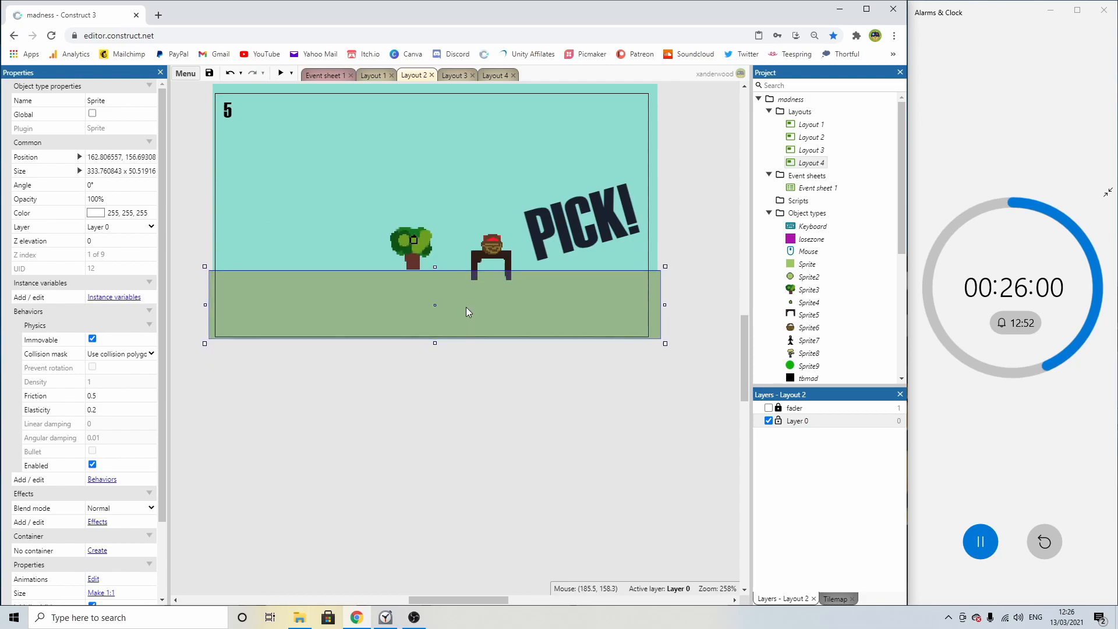
left_click(525, 367)
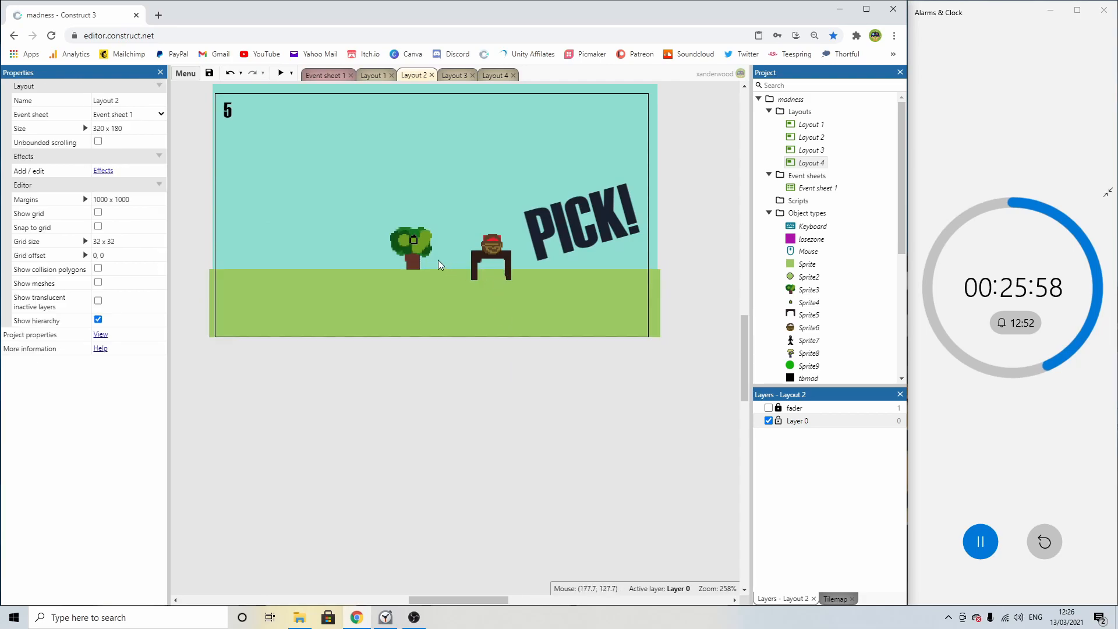
Enlarge the Layout 2 tree to about 74 x 110 and shift it slightly left on the ground.
left_click(409, 241)
left_click_drag(387, 222, 330, 117)
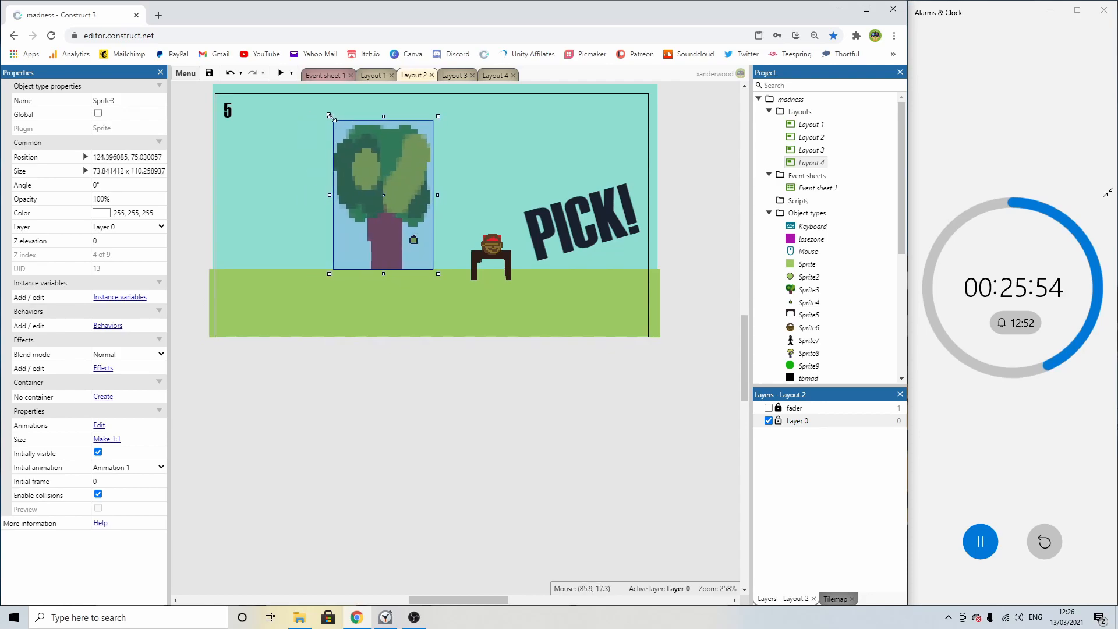
left_click(421, 242)
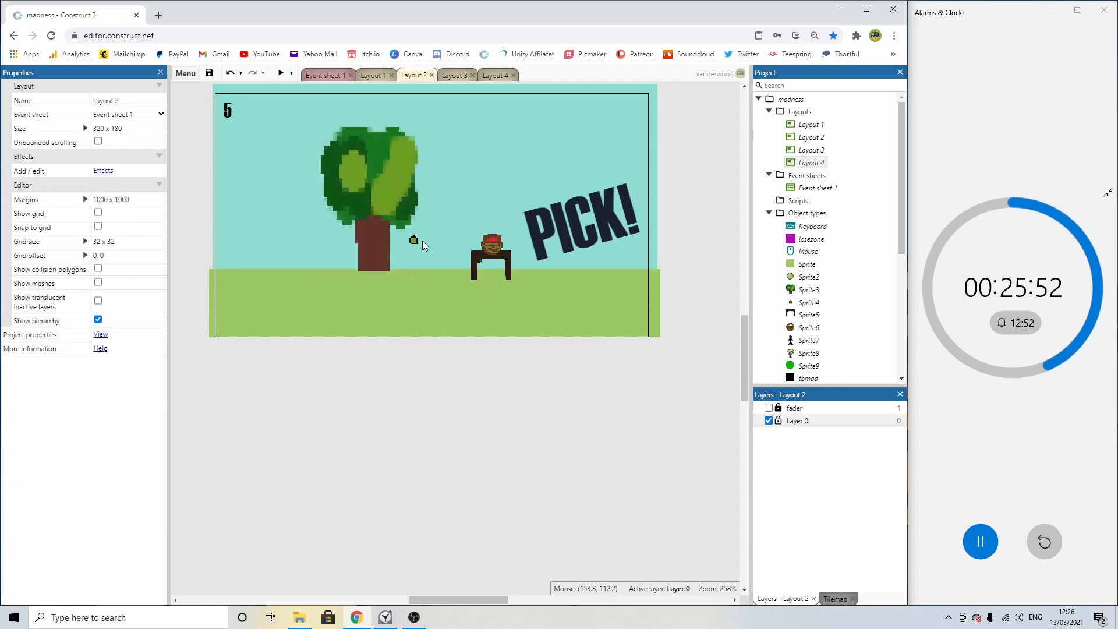
Enlarge the small pickable Sprite4 to about 22 x 23, place it in the tree crown at about 97, 55, and preview the layout.
left_click(414, 239)
left_click_drag(425, 232, 351, 182)
left_click(281, 73)
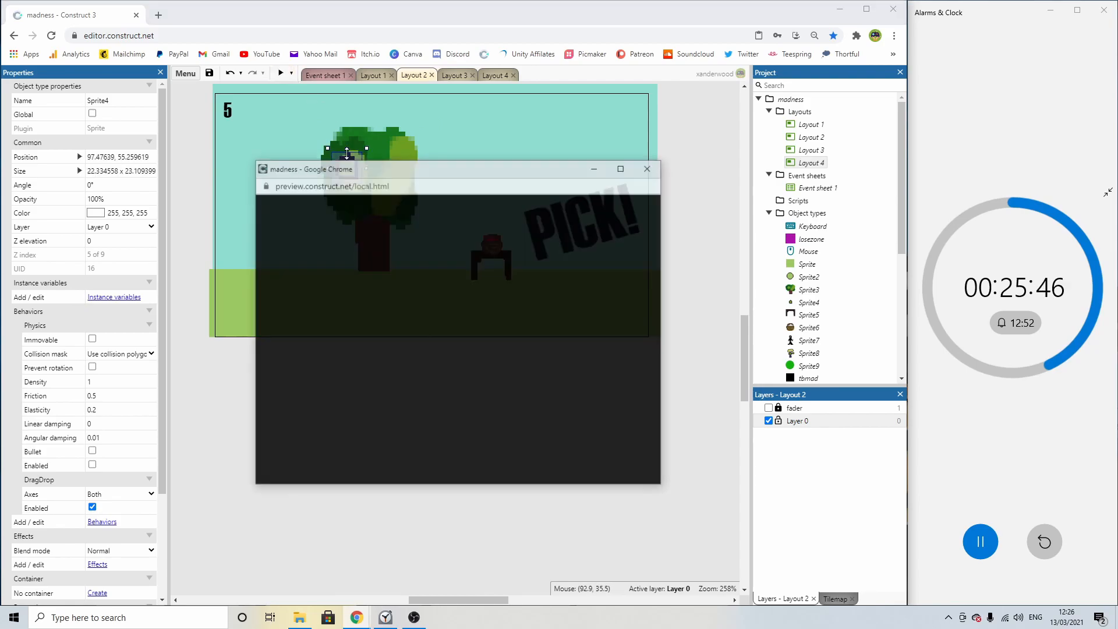
Hang two more copies of the Sprite4 fruit in the tree crown, one at about 92, 78, and test picking in a preview.
left_click(648, 168)
left_click_drag(353, 170, 336, 202, "ctrl")
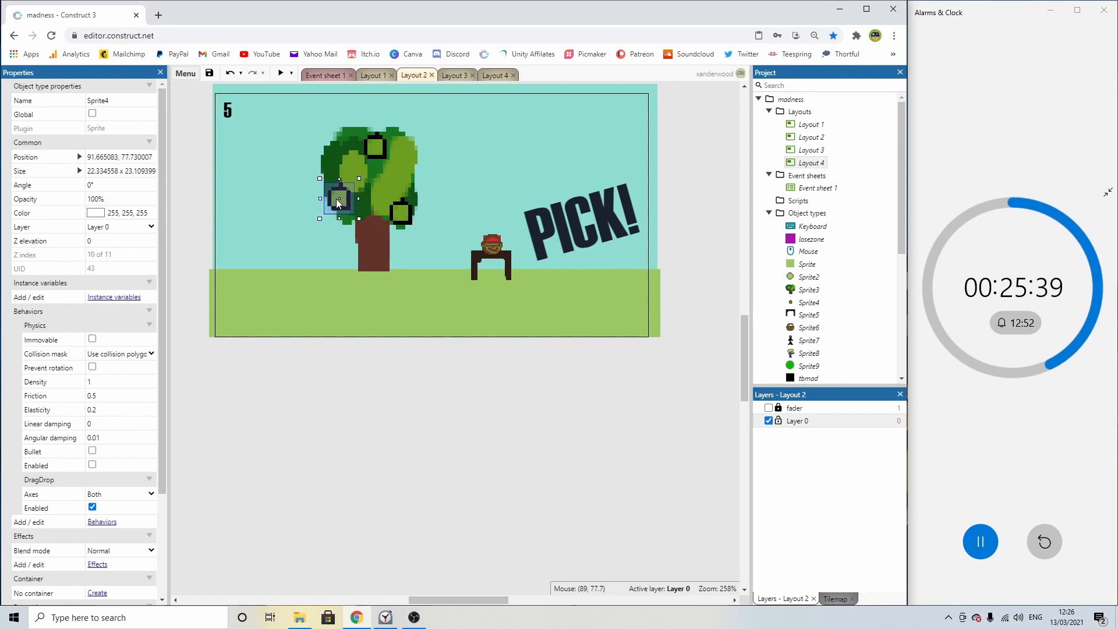
left_click(281, 73)
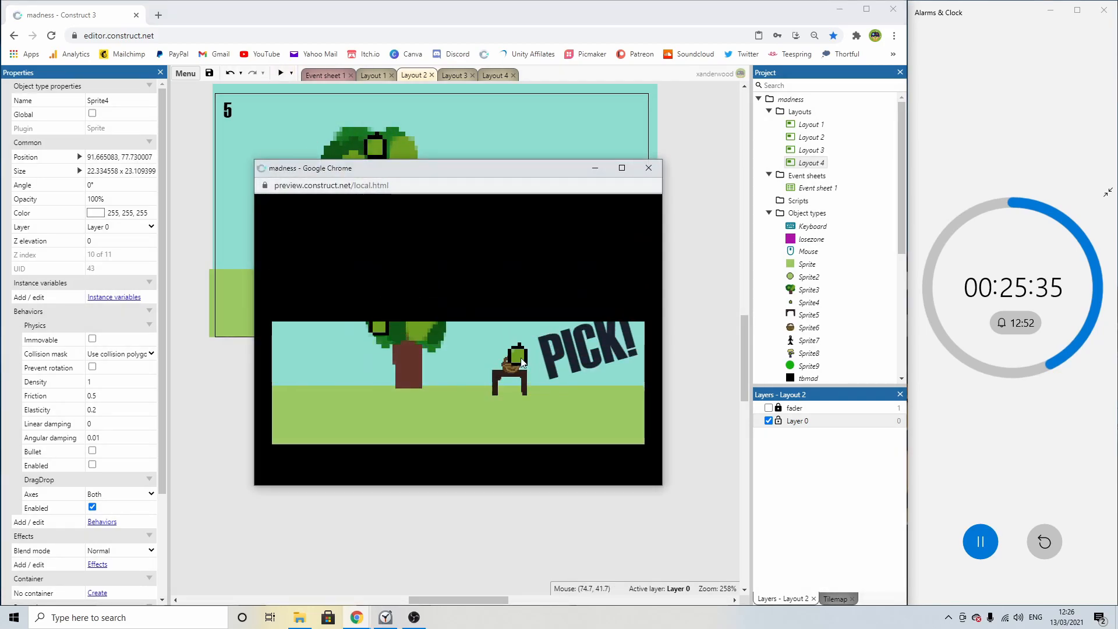
left_click(648, 168)
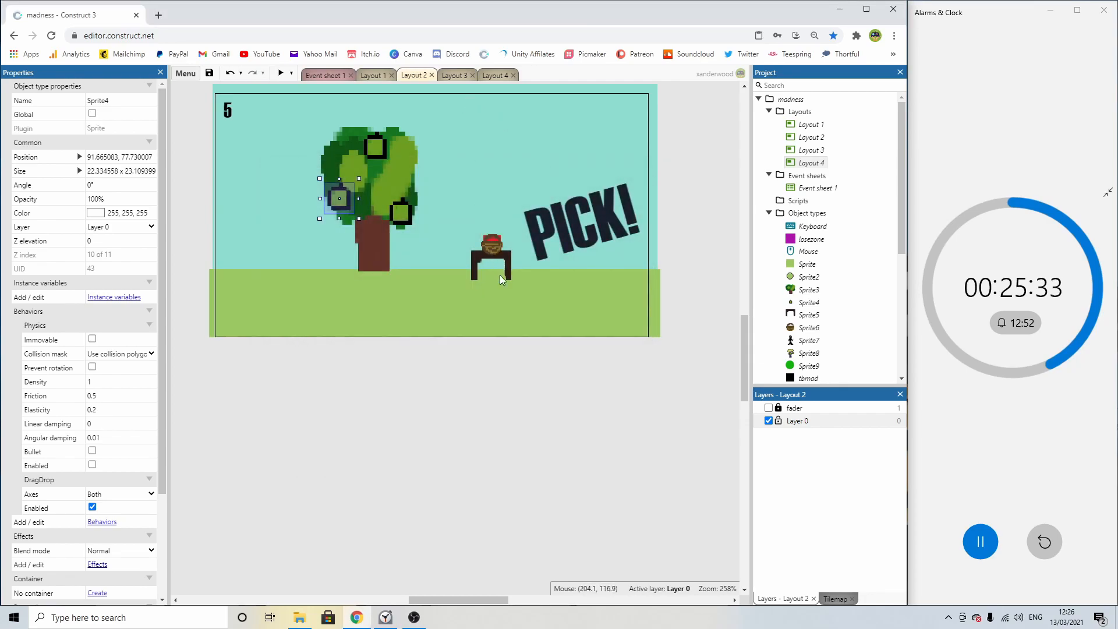
Enlarge the Layout 2 table on the ground, then enlarge the basket to about 47 x 44 and move it off the winZone.
left_click(481, 278)
left_click(475, 278)
left_click_drag(515, 299, 558, 327)
left_click_drag(544, 283, 514, 299)
left_click(495, 244)
left_click_drag(482, 235, 481, 303)
Widen the winZone to about 34 x 14 and place it on the tabletop at about 198, 126.
left_click(490, 244)
left_click_drag(469, 242, 461, 242)
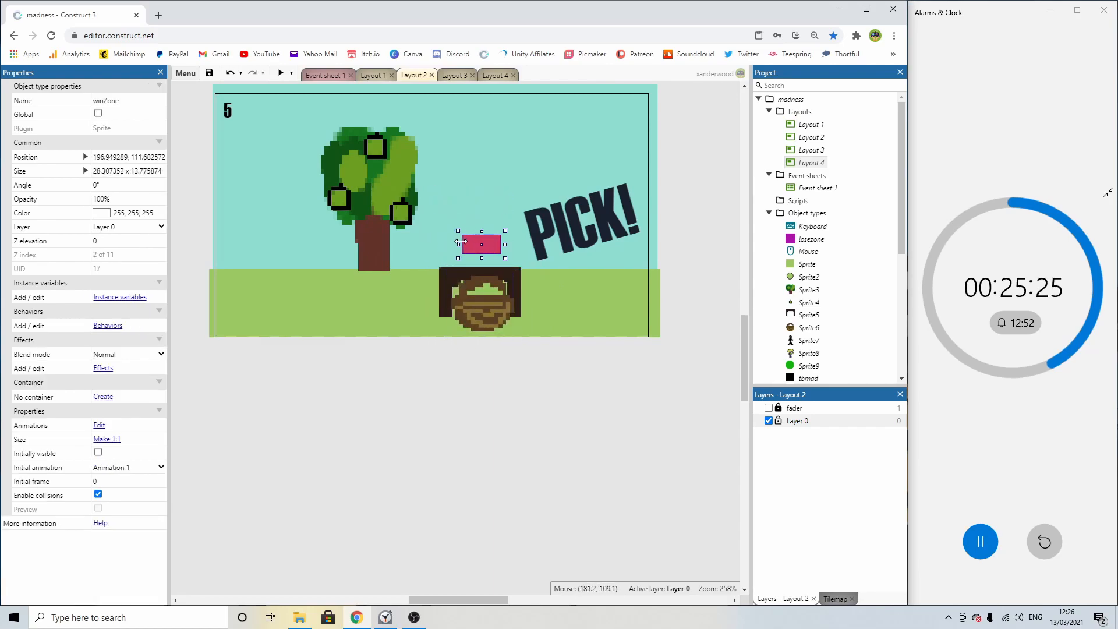
left_click_drag(484, 300, 513, 264)
left_click(466, 262)
left_click_drag(496, 302, 490, 335)
left_click(469, 258)
left_click_drag(449, 264, 509, 264)
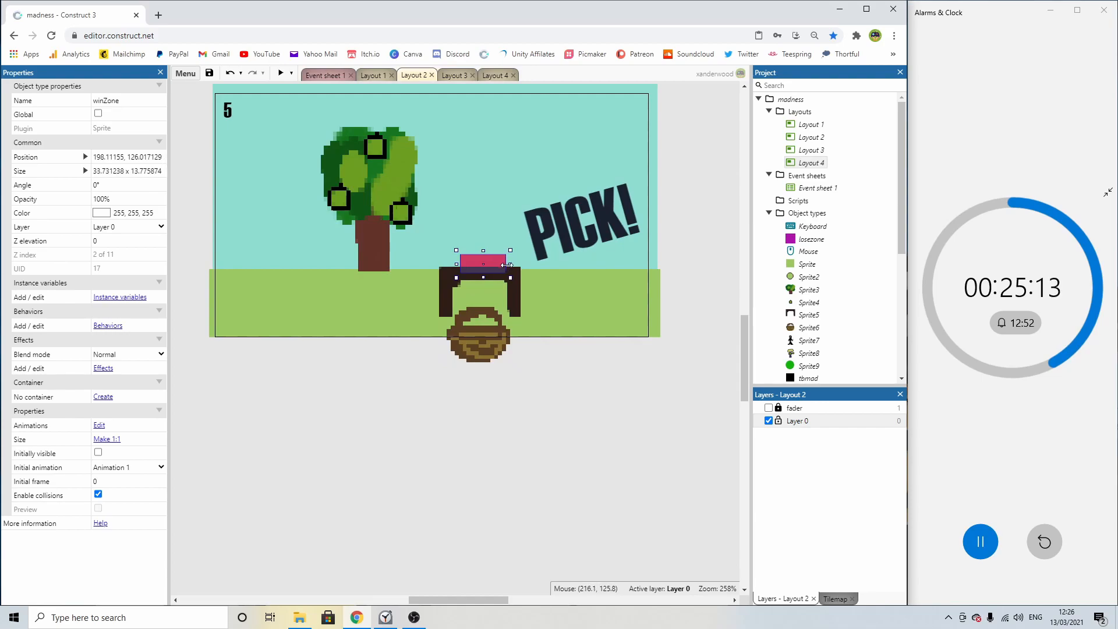
Set the basket on the table at about 197, 114, send it to the top of its layer, and preview the layout.
left_click_drag(487, 337, 491, 250)
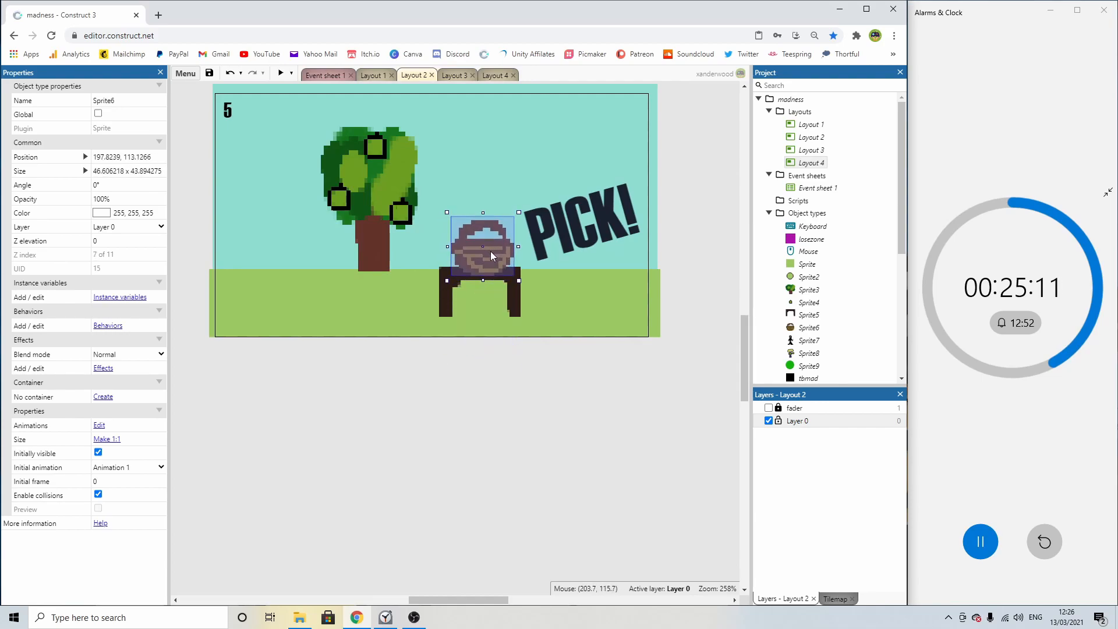
left_click(505, 355)
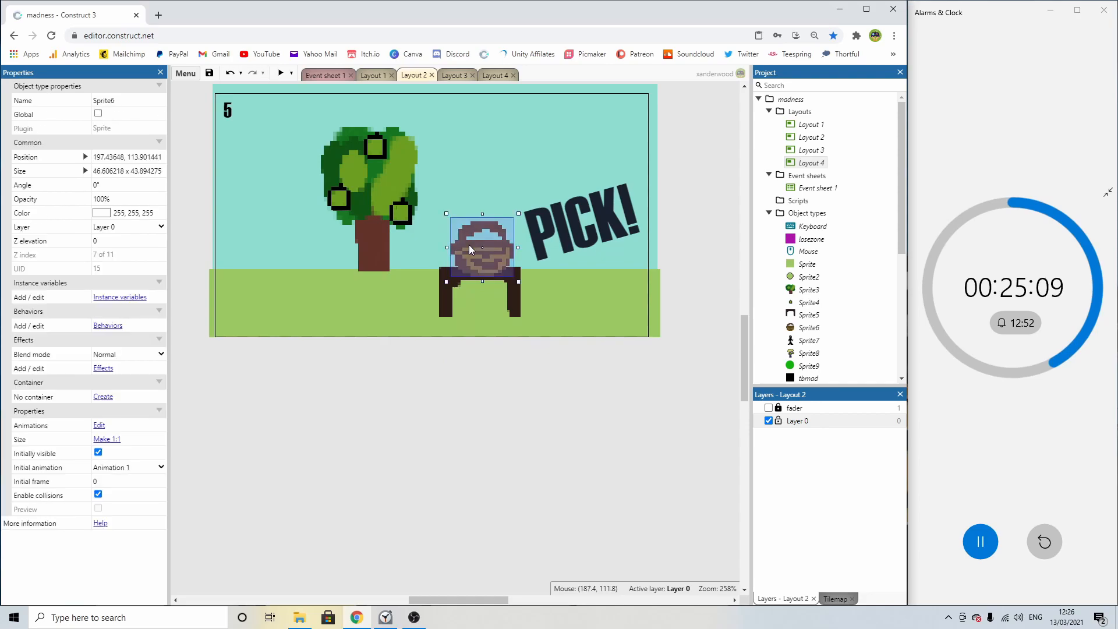
right_click(469, 244)
mouse_move(558, 313)
left_click(614, 308)
left_click(281, 73)
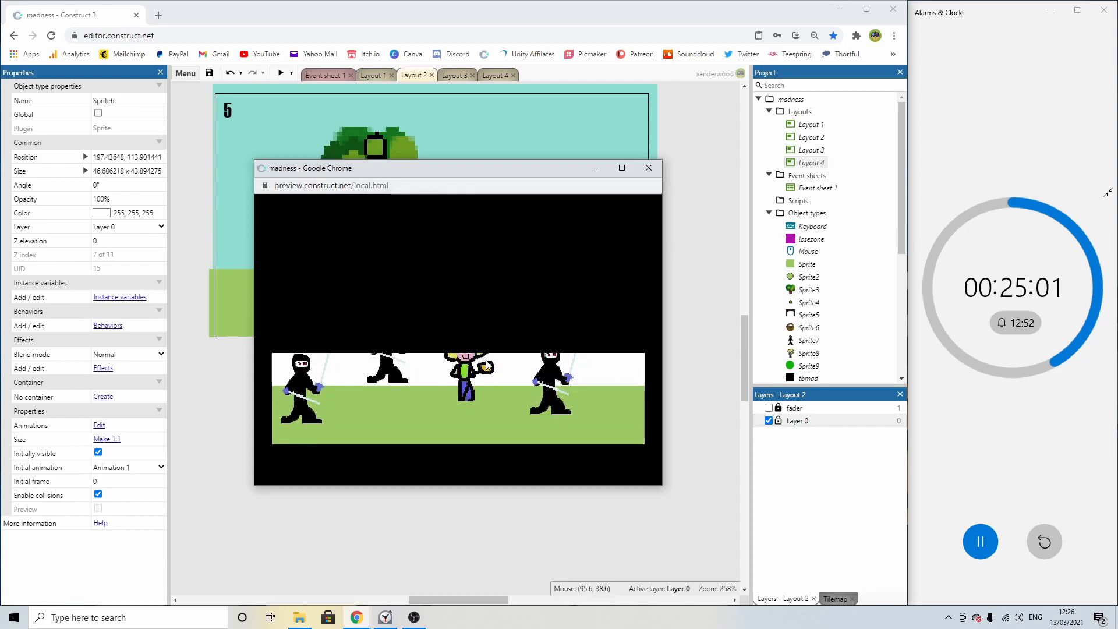
left_click(649, 168)
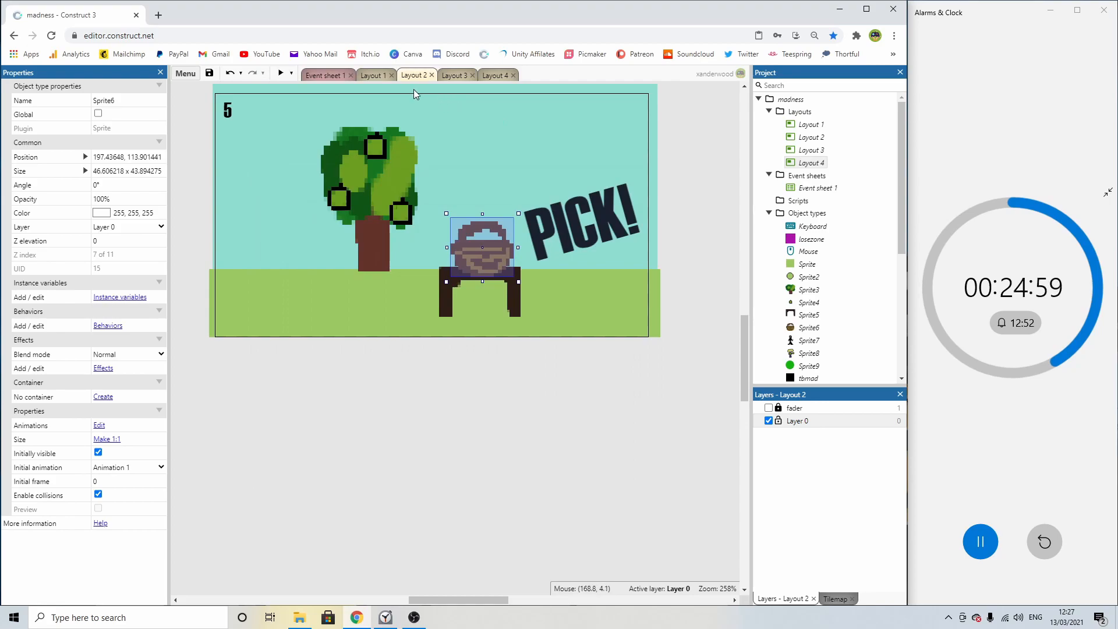
Duplicate Layout 4, name the copy title, and move it to the start of the project's layouts.
left_click(455, 76)
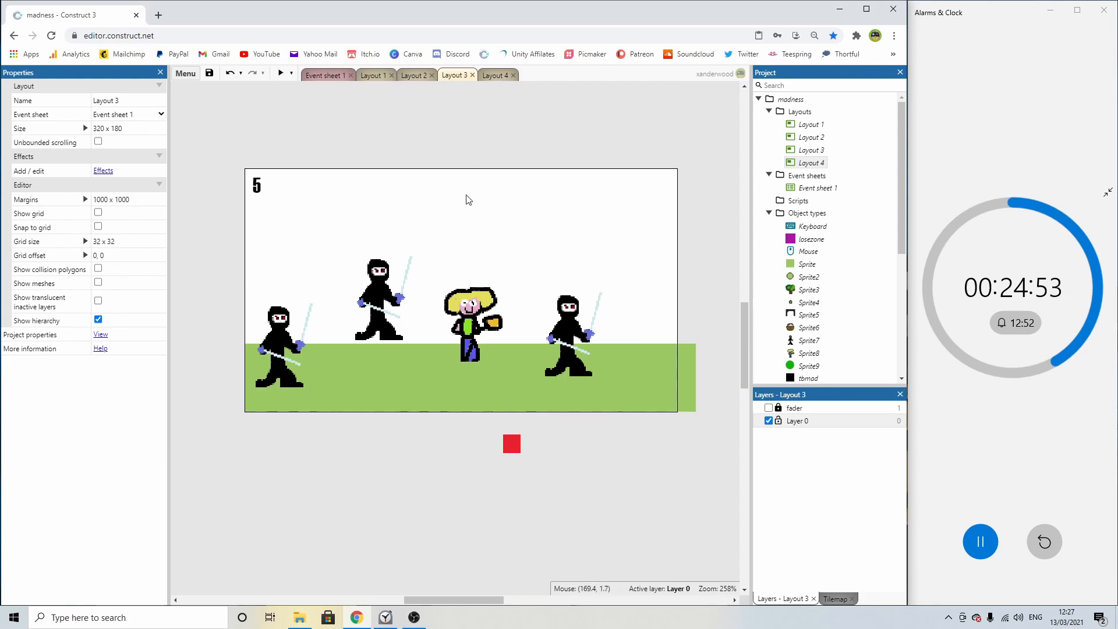
left_click(812, 124)
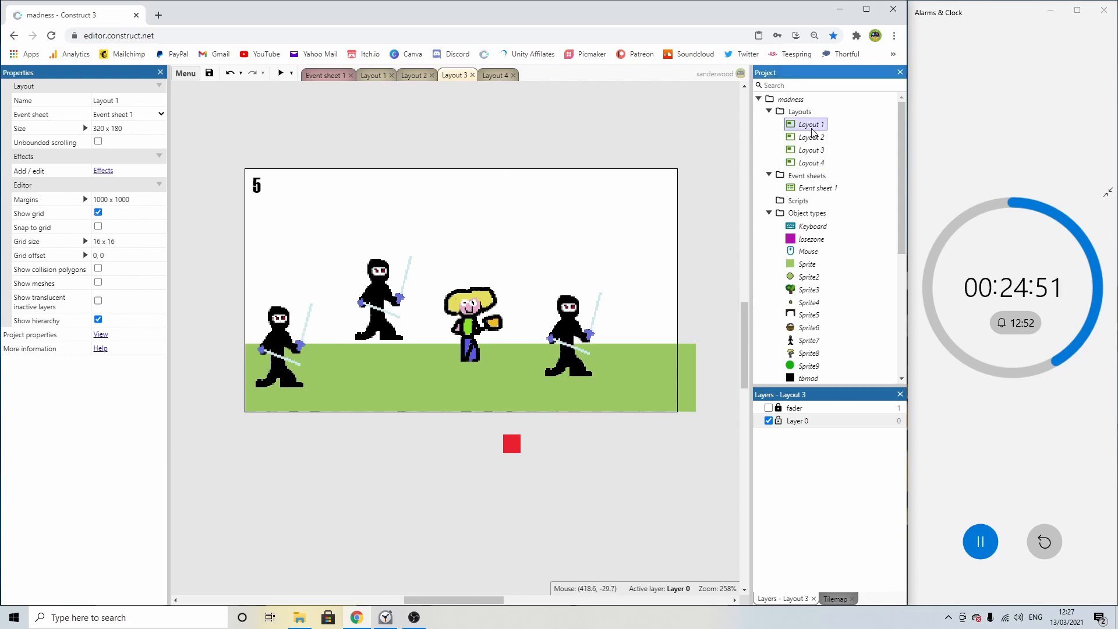
left_click(821, 163)
right_click(814, 164)
left_click(843, 220)
type("tit")
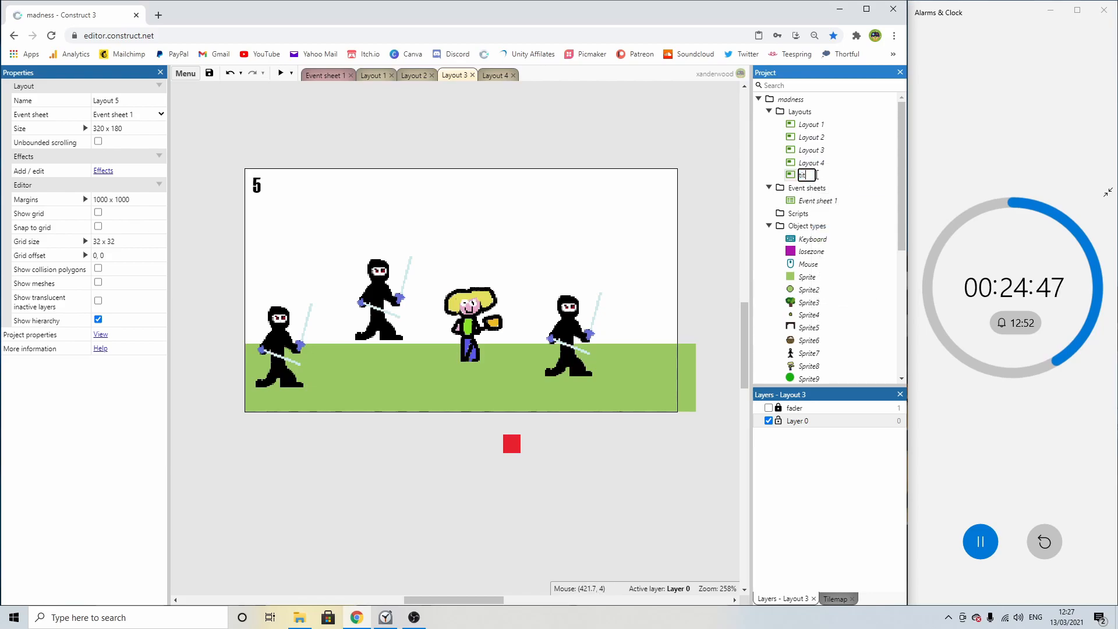
type("le")
key("Return")
left_click_drag(810, 175, 813, 124)
Set title as the first layout in the project properties.
left_click(604, 138)
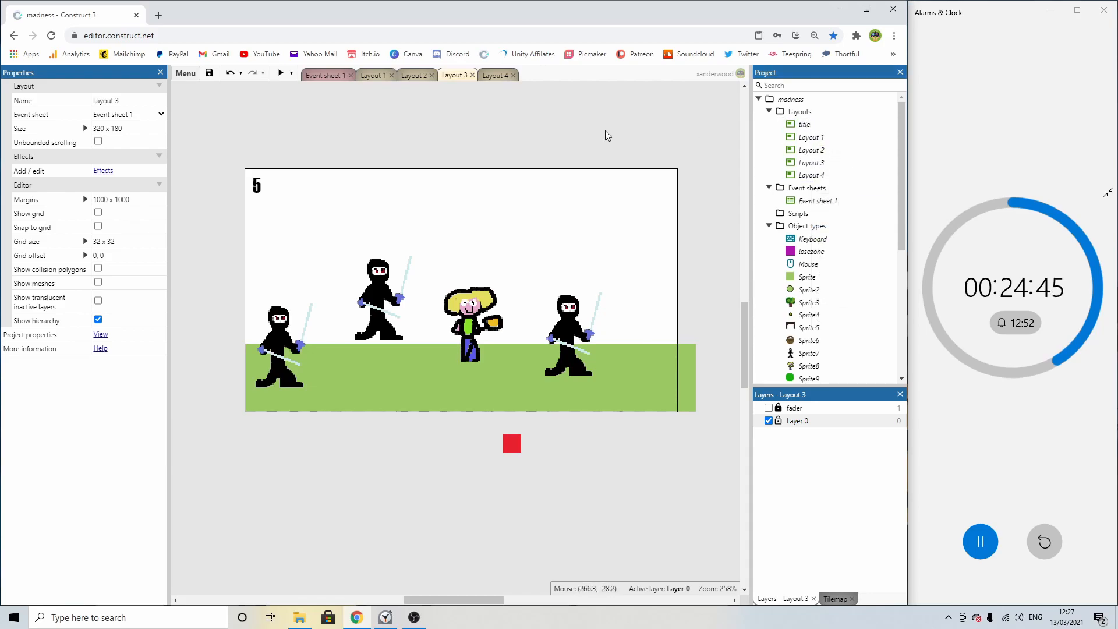
left_click(102, 336)
left_click(125, 283)
left_click(112, 302)
left_click(235, 153)
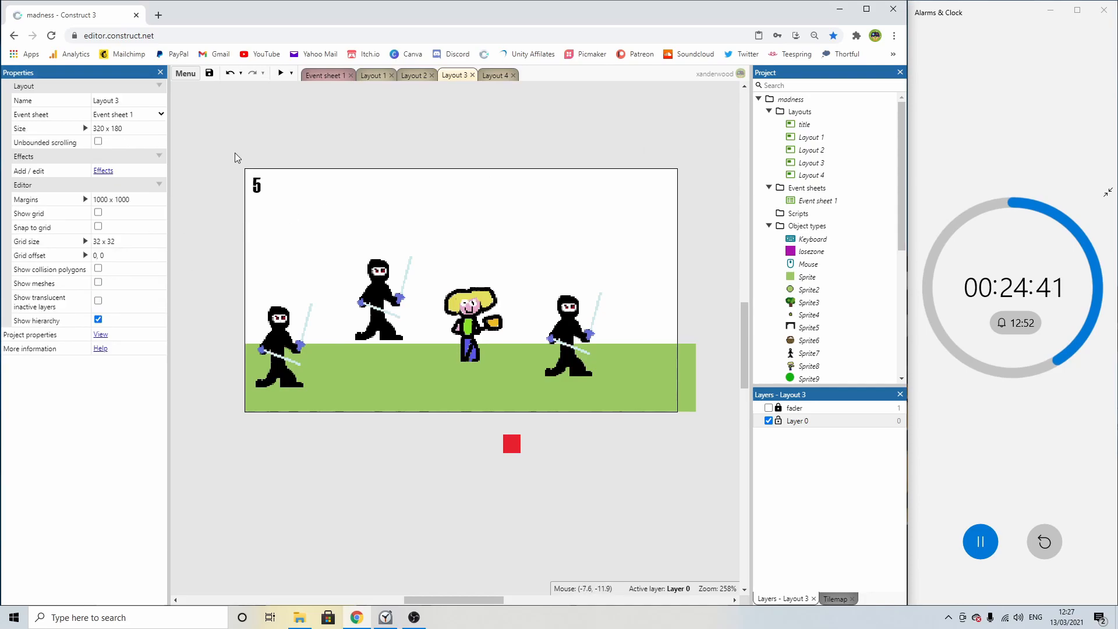
Open the title layout and delete its losezone, winZone2, GO circle with text and STOP button, leaving the timer text.
double_click(805, 124)
left_click_drag(531, 76, 380, 77)
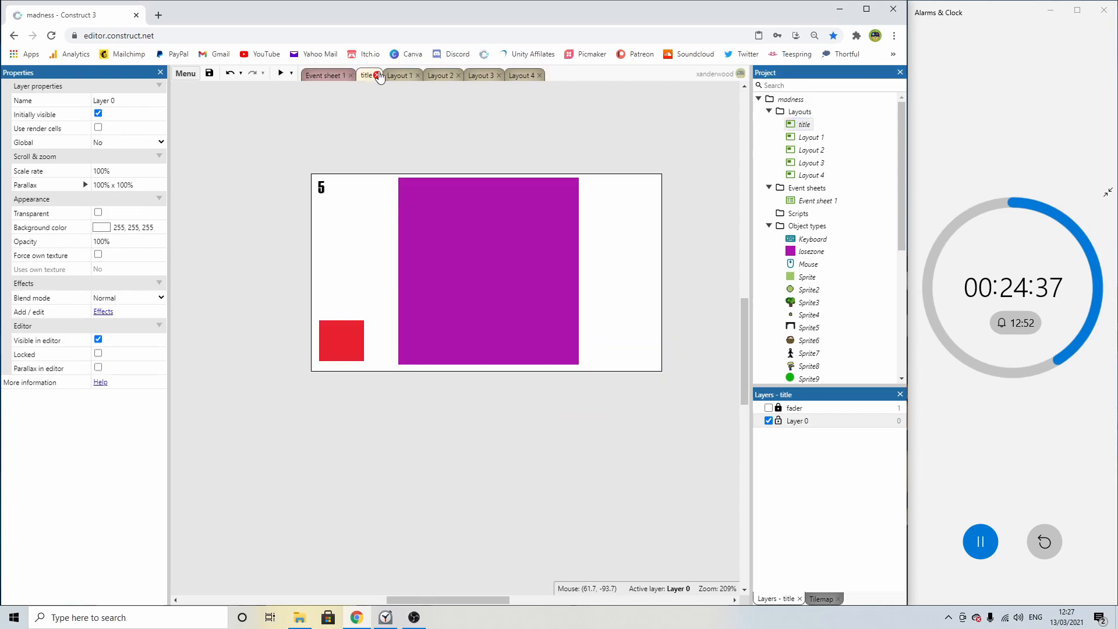
left_click(433, 222)
key("Delete")
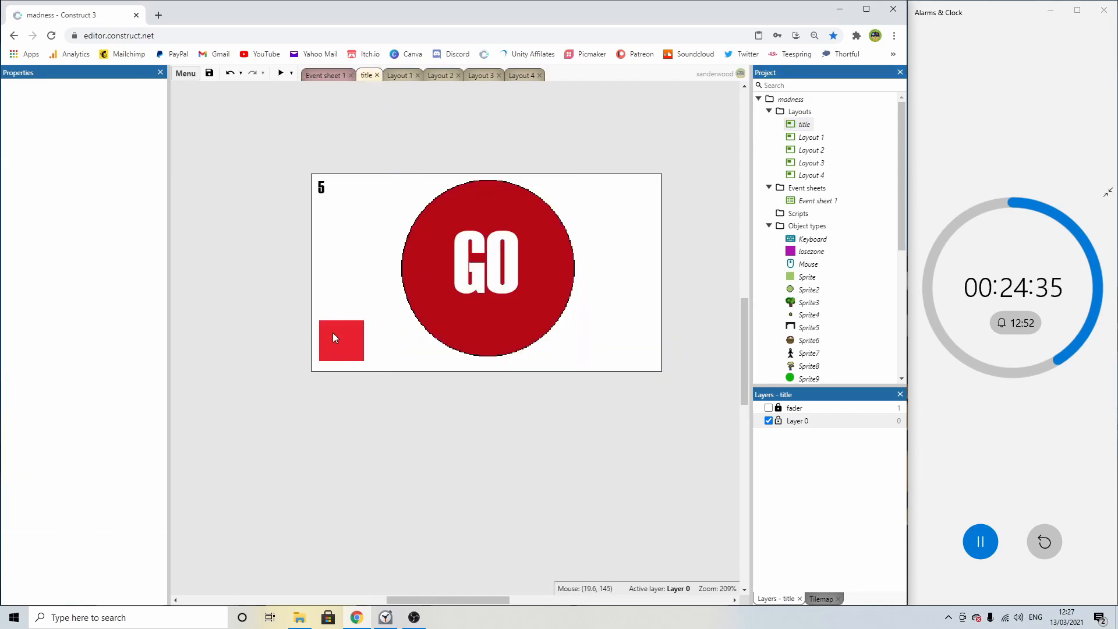
left_click(344, 343)
key("Delete")
left_click(438, 295)
key("Delete")
left_click(455, 271)
key("Delete")
left_click(352, 340)
key("Delete")
Preview Layout 4 and test its STOP button.
left_click(517, 76)
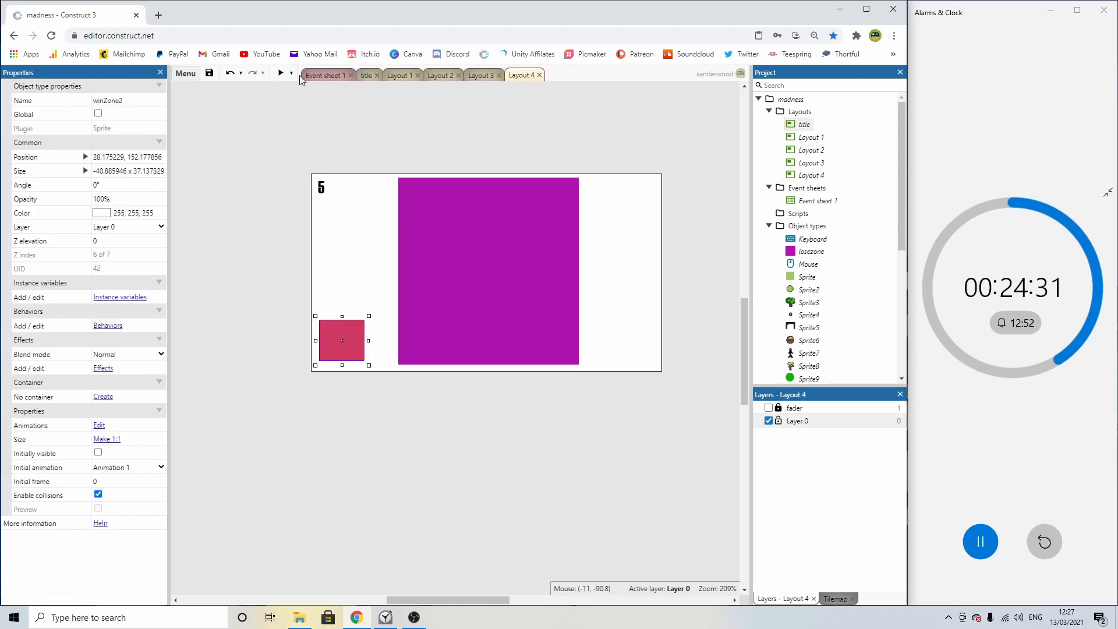
left_click(281, 73)
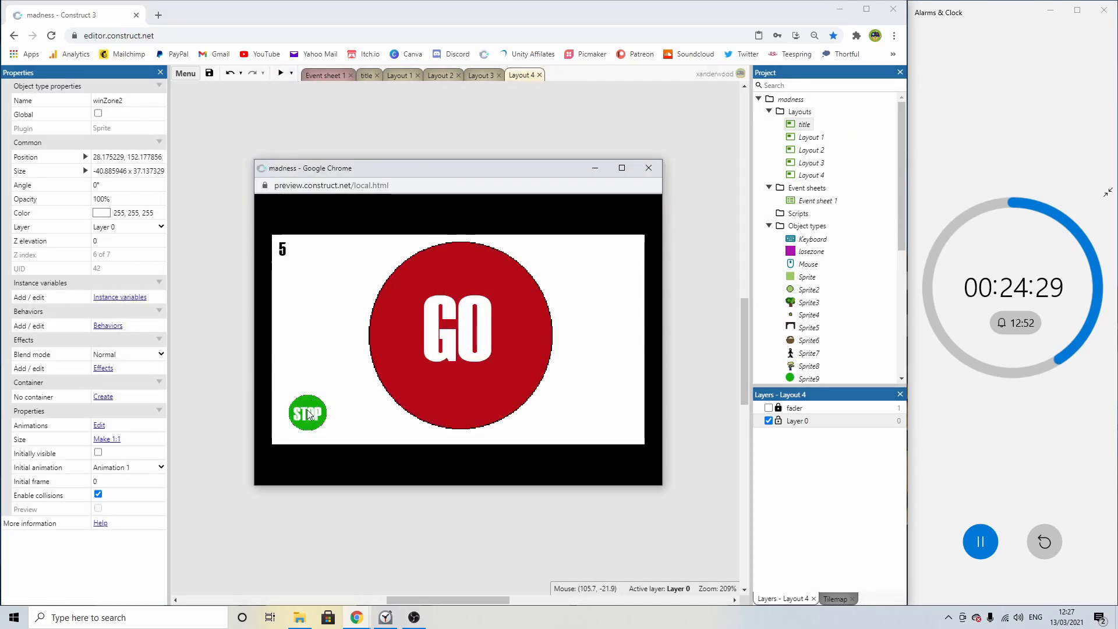
left_click(307, 410)
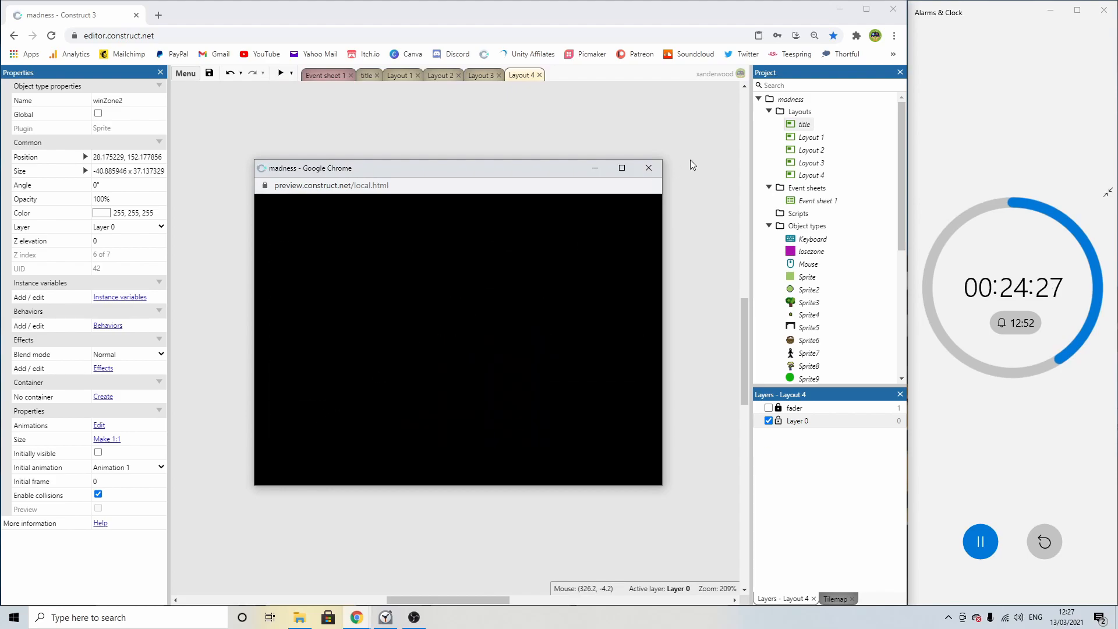
left_click(647, 169)
left_click(507, 77)
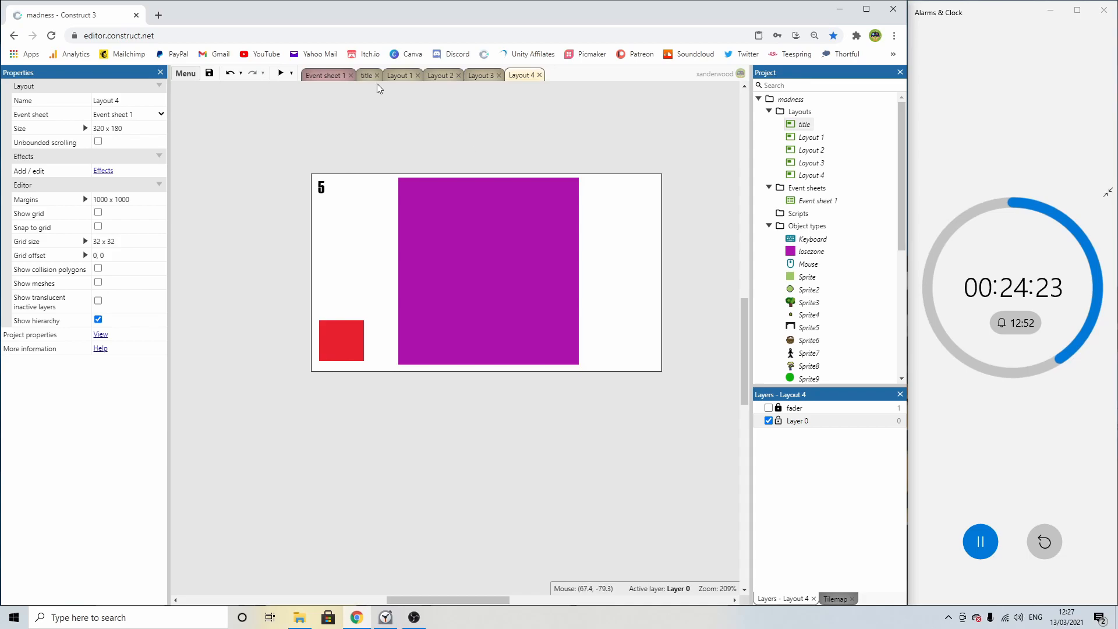
Reopen Layout 1 and add a layer named meter above the fader layer.
left_click(364, 76)
left_click(417, 75)
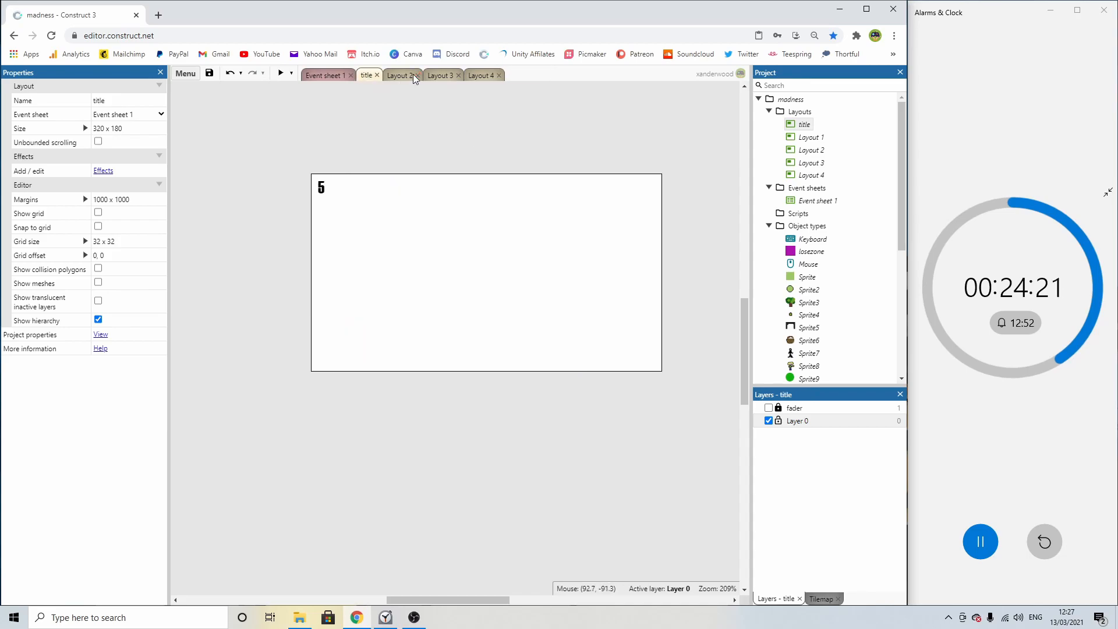
double_click(811, 137)
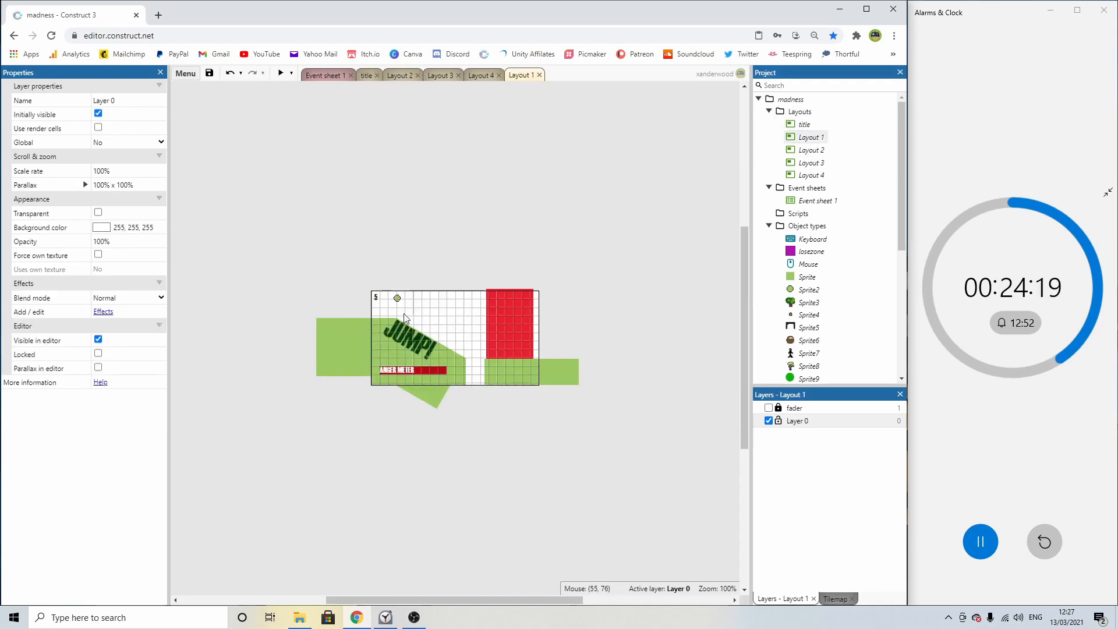
scroll(464, 372, "up", 8, "ctrl")
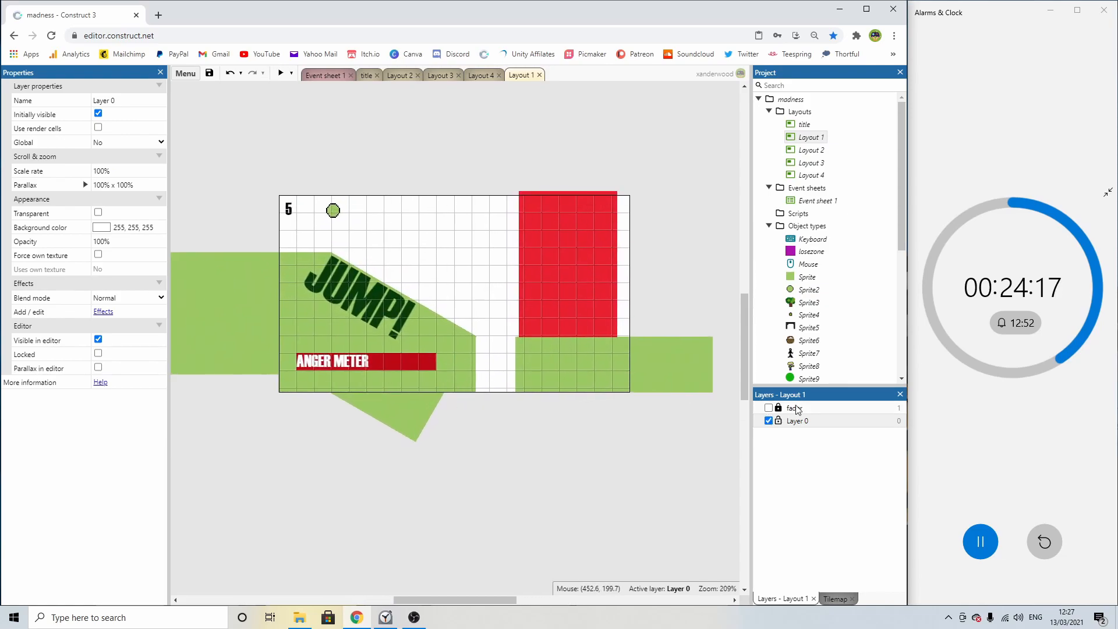
left_click(537, 460)
middle_click_drag(517, 450, 536, 501)
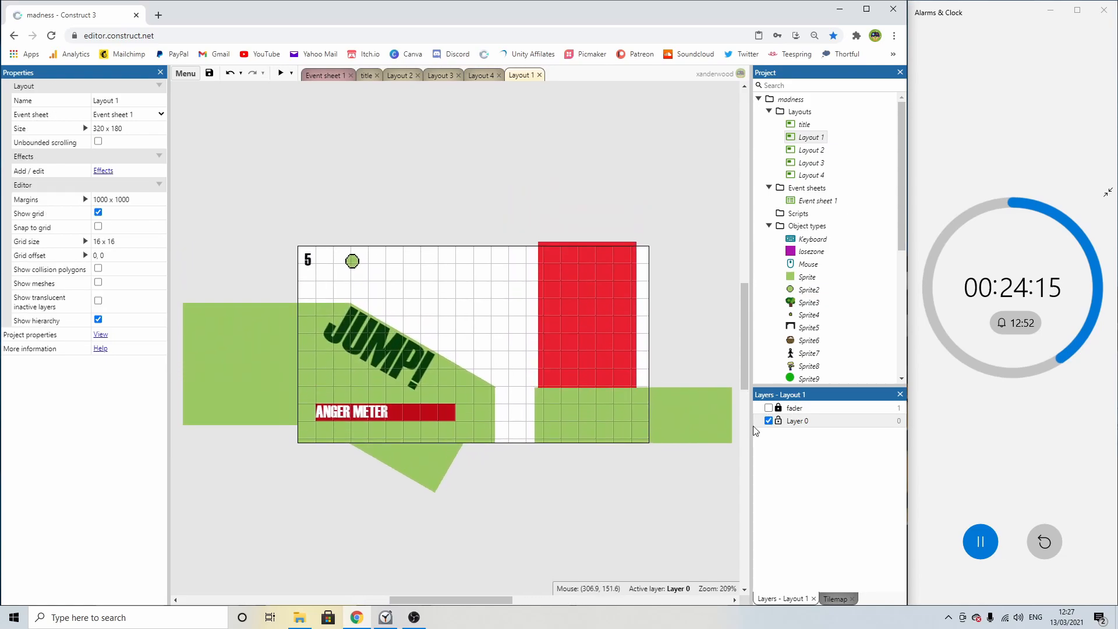
right_click(794, 409)
left_click(802, 419)
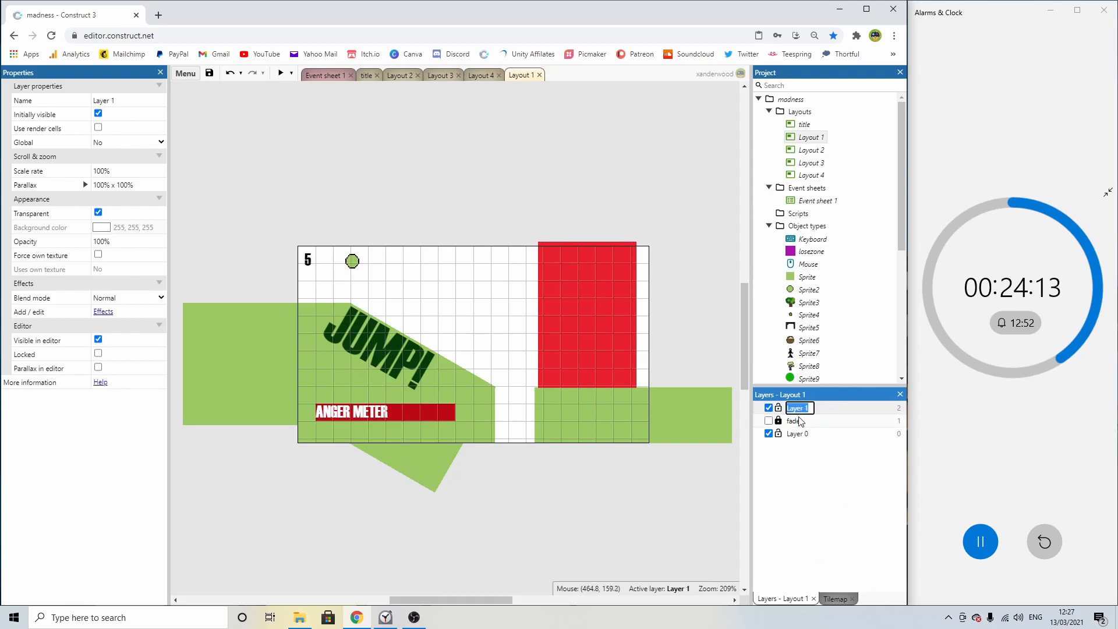
type("meter")
key("Return")
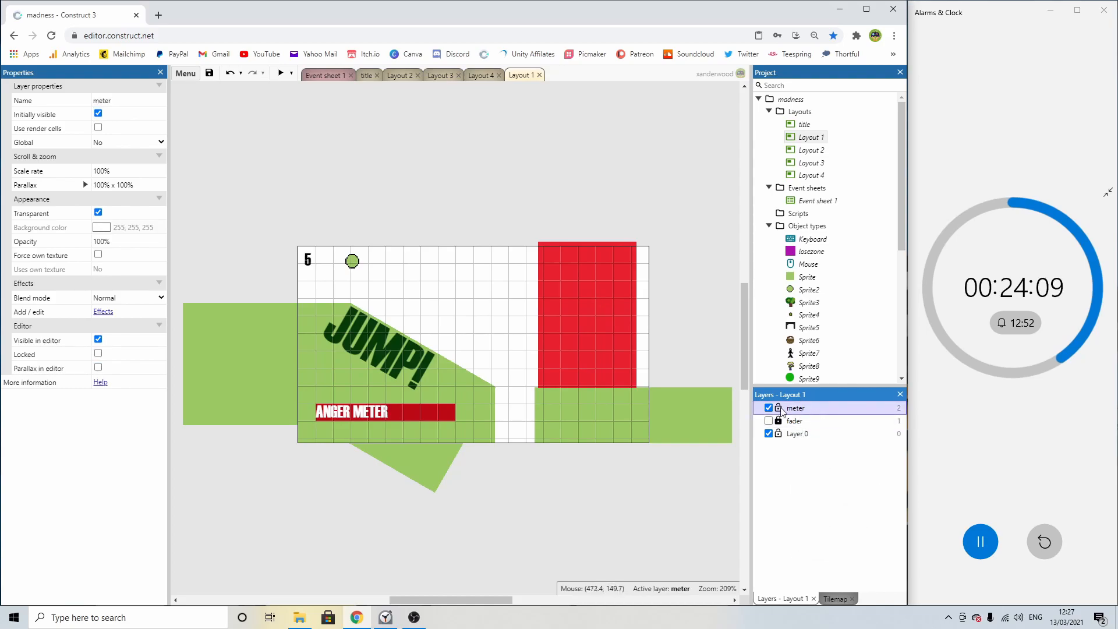
Make the meter layer global.
left_click(107, 142)
left_click(115, 155)
left_click(241, 248)
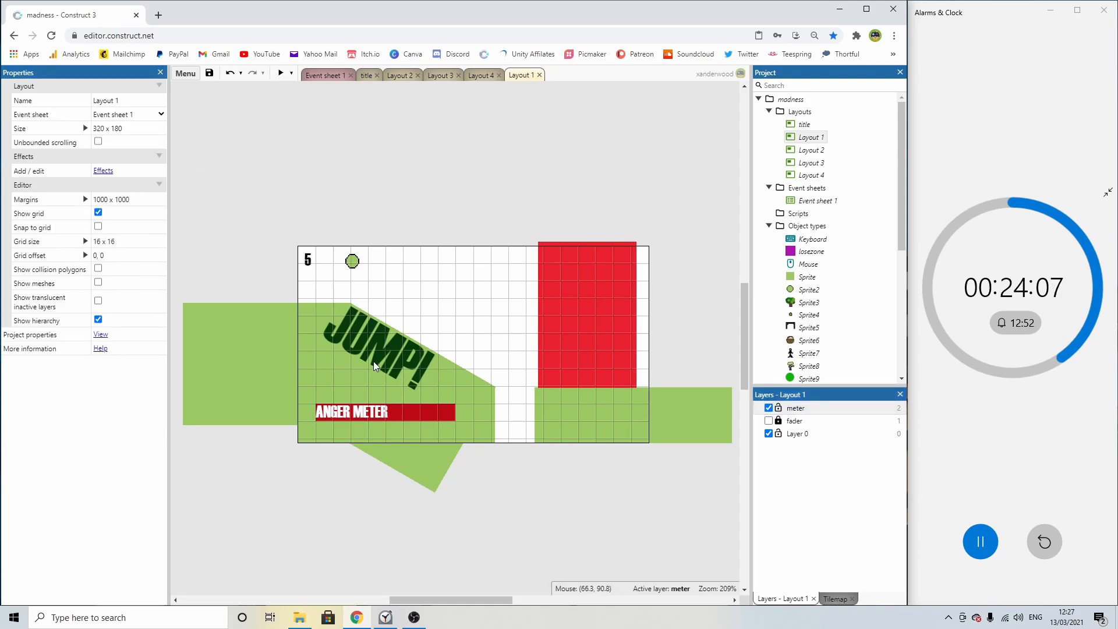
Select both anger meter bars in Layout 1 and assign them to the meter layer.
scroll(407, 372, "down", 2)
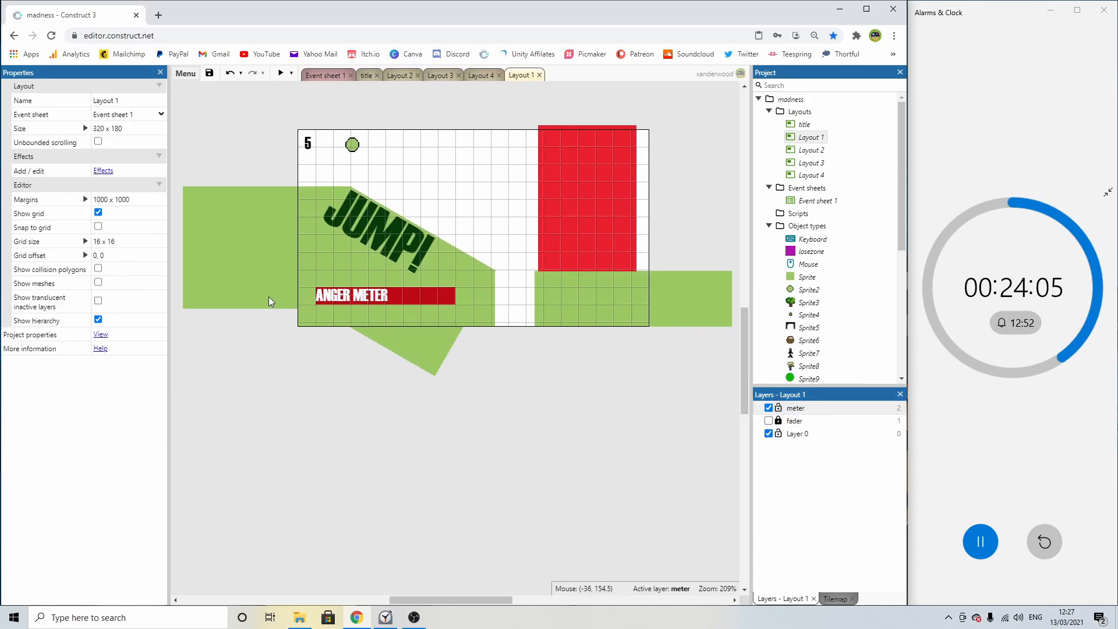
left_click_drag(268, 342, 468, 278)
left_click(142, 199)
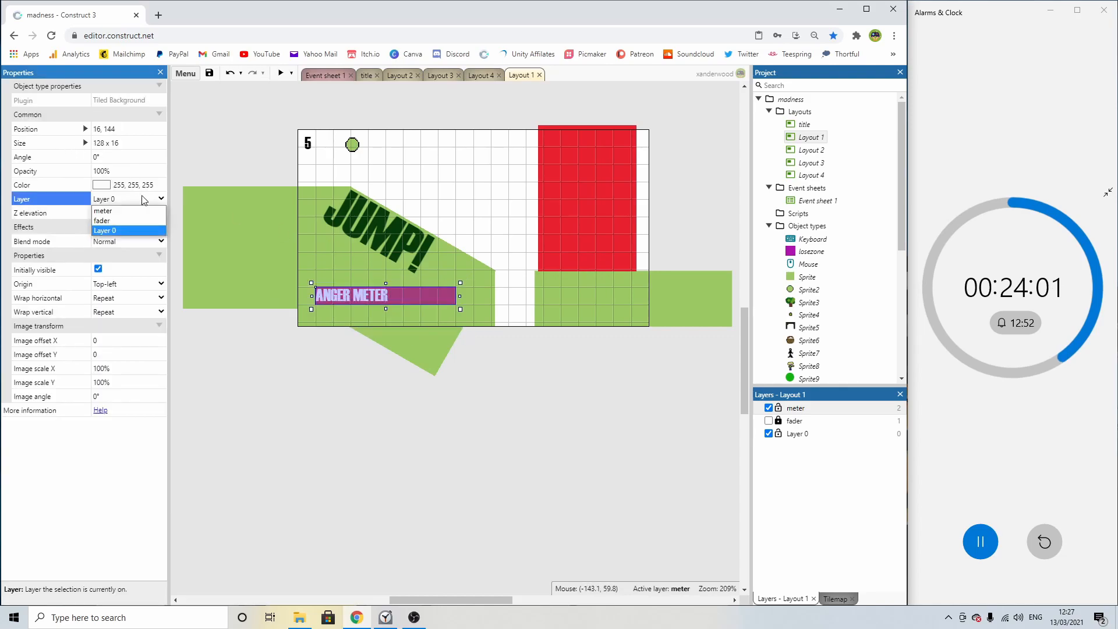
left_click(116, 217)
left_click(225, 341)
Pull the anger meter bars down off their label and send the ANGER METER text to the top of its layer.
mouse_move(373, 292)
left_mouse_down()
mouse_move(377, 327)
mouse_move(373, 304)
left_mouse_up()
left_click(366, 293)
right_click(365, 293)
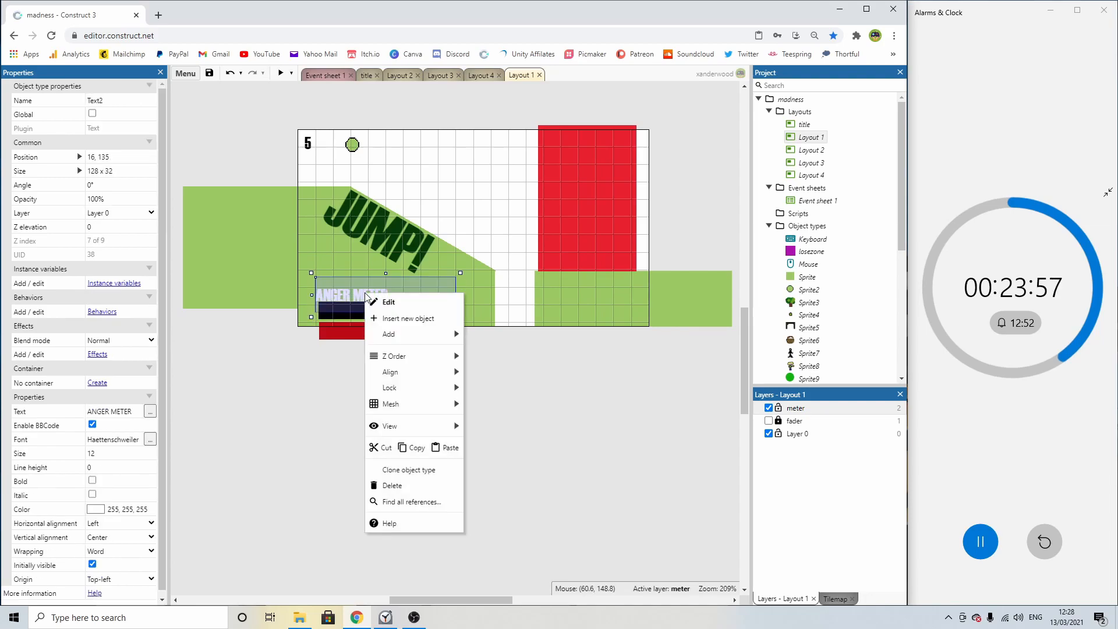
mouse_move(401, 356)
left_click(504, 356)
left_click(386, 366)
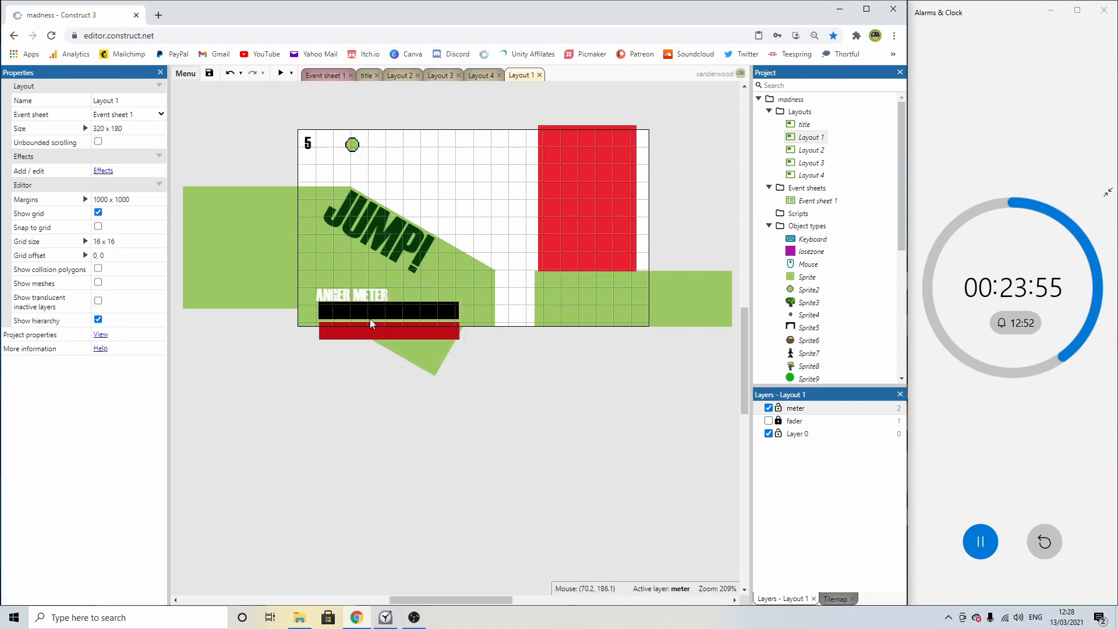
left_click(394, 319)
key("Up")
key("Up")
key("Up")
key("Up")
key("Up")
key("Up")
key("ctrl+z")
Send the ANGER METER text to the top of its layer again and shift the black bar to about 20, 167.
right_click(367, 294)
mouse_move(401, 356)
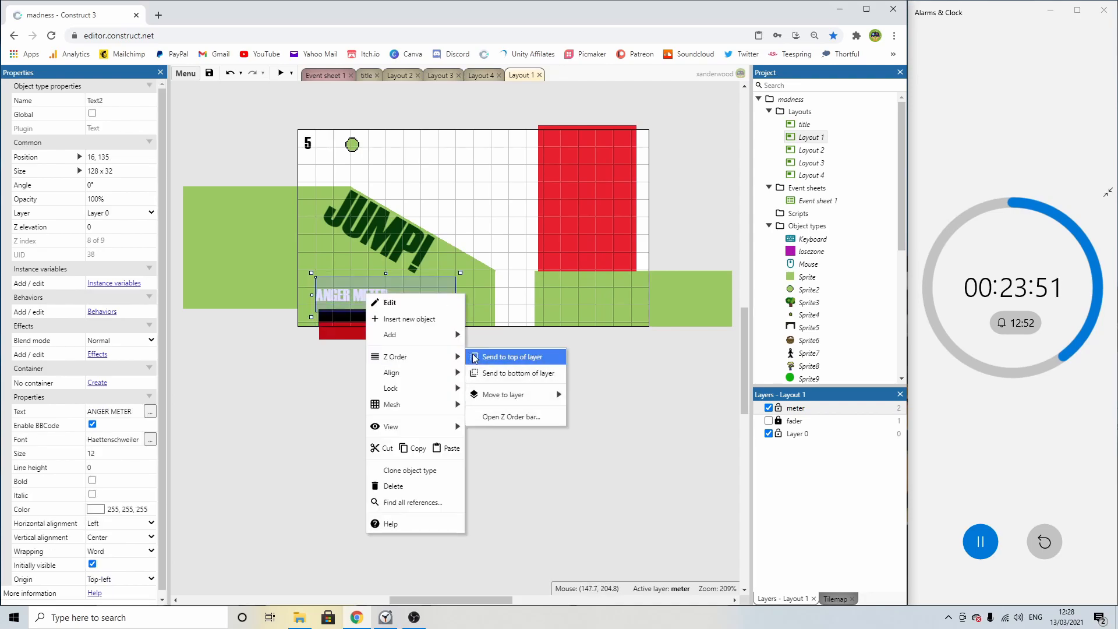
left_click(470, 354)
left_click(382, 350)
left_click_drag(384, 319, 348, 316)
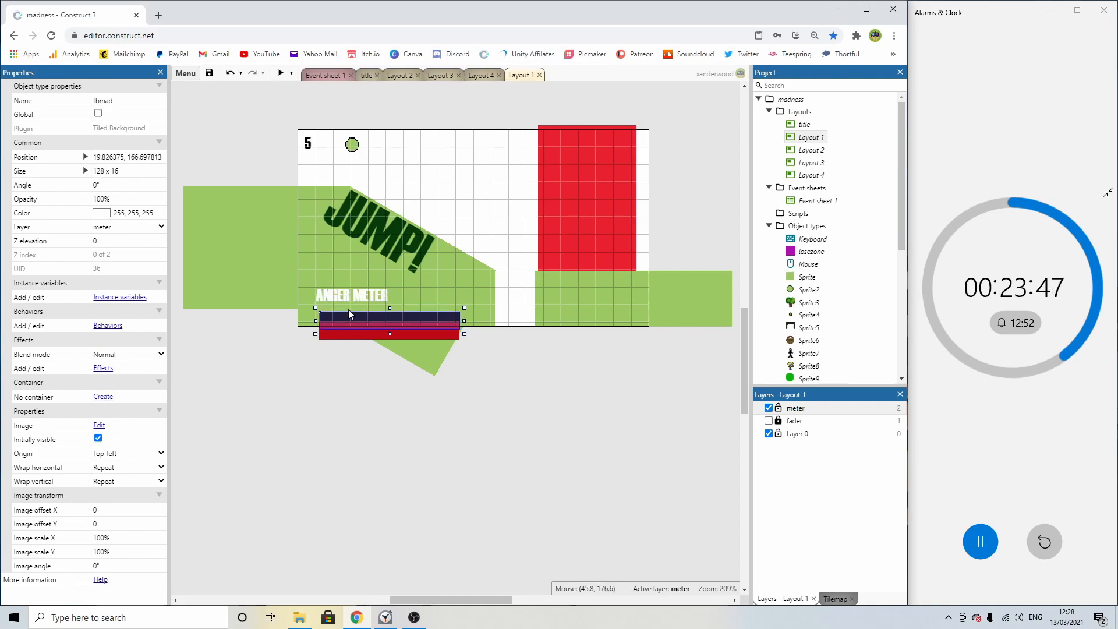
Assign the ANGER METER text to the meter layer.
left_click(348, 301)
left_click(118, 213)
left_click(113, 224)
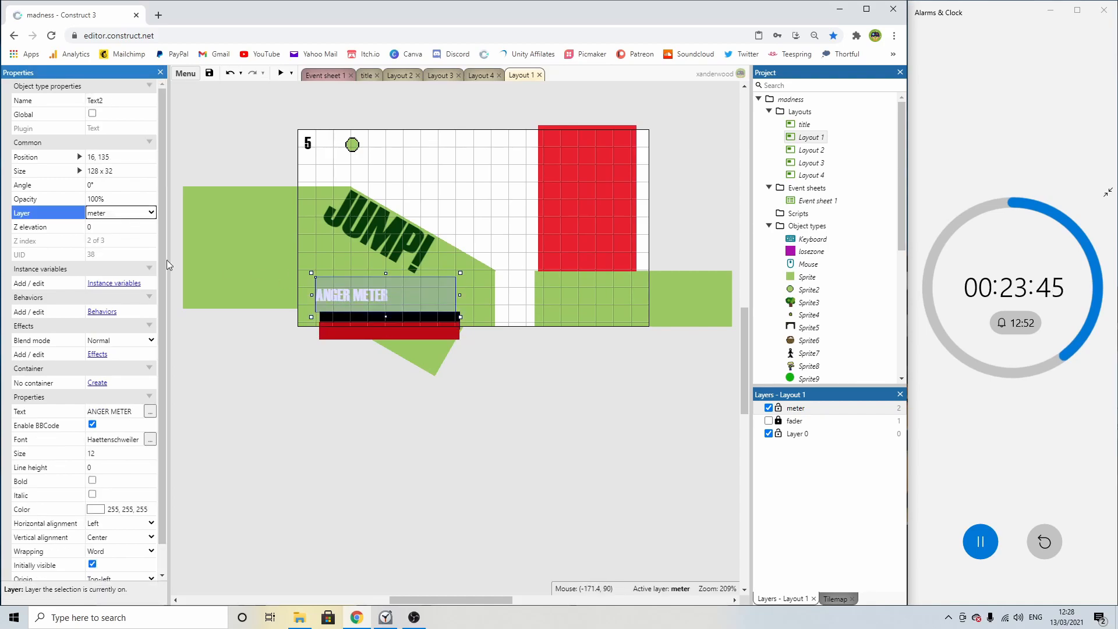
Move the meter bars back behind the ANGER METER text, with the red bar at about 14, 144 over the black one.
left_click(308, 348)
left_click_drag(345, 314, 348, 298)
key("Left")
key("Left")
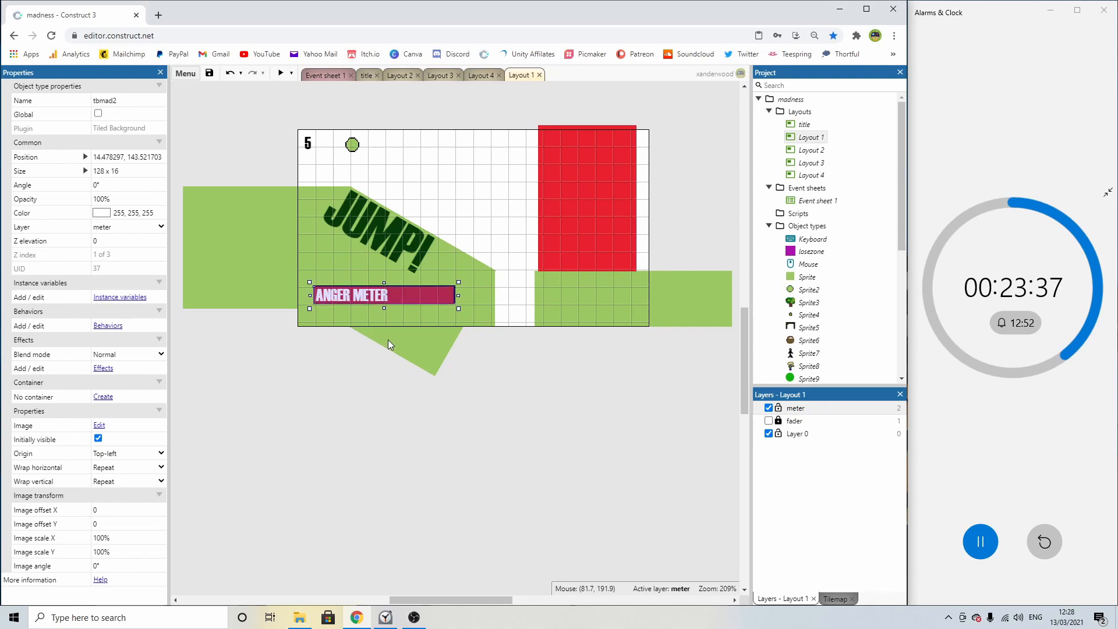
Move the ANGER METER text down off the bars and nudge the red bar to about 15.5, 142.5 over the black one.
key("Right")
left_click(333, 364)
left_click(415, 295)
left_click(376, 372)
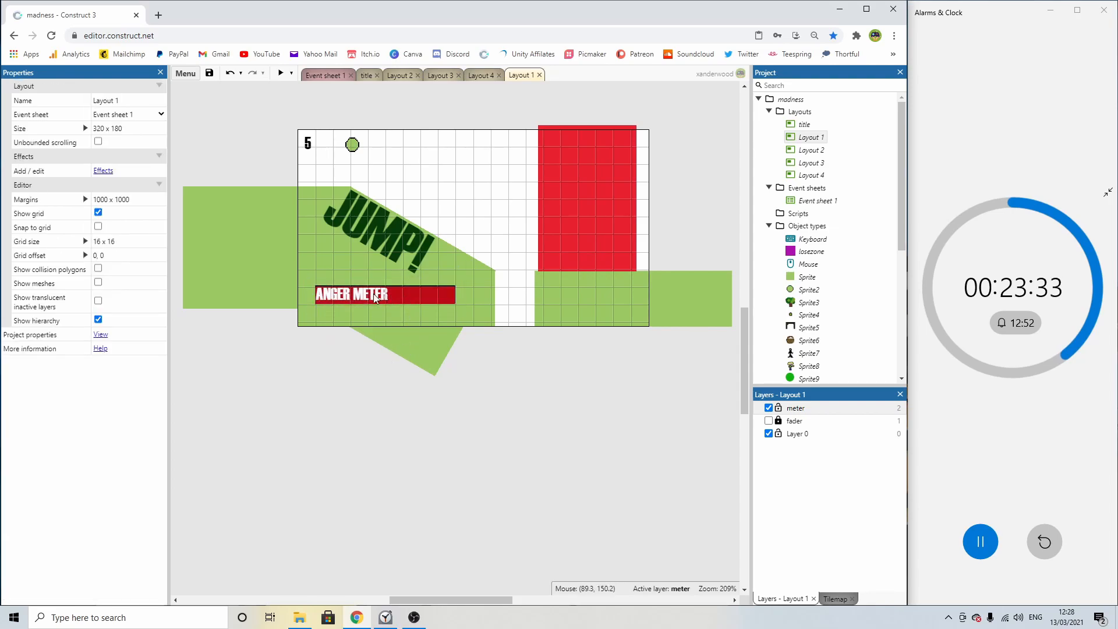
scroll(396, 298, "up", 6, "ctrl")
left_click_drag(348, 280, 357, 396)
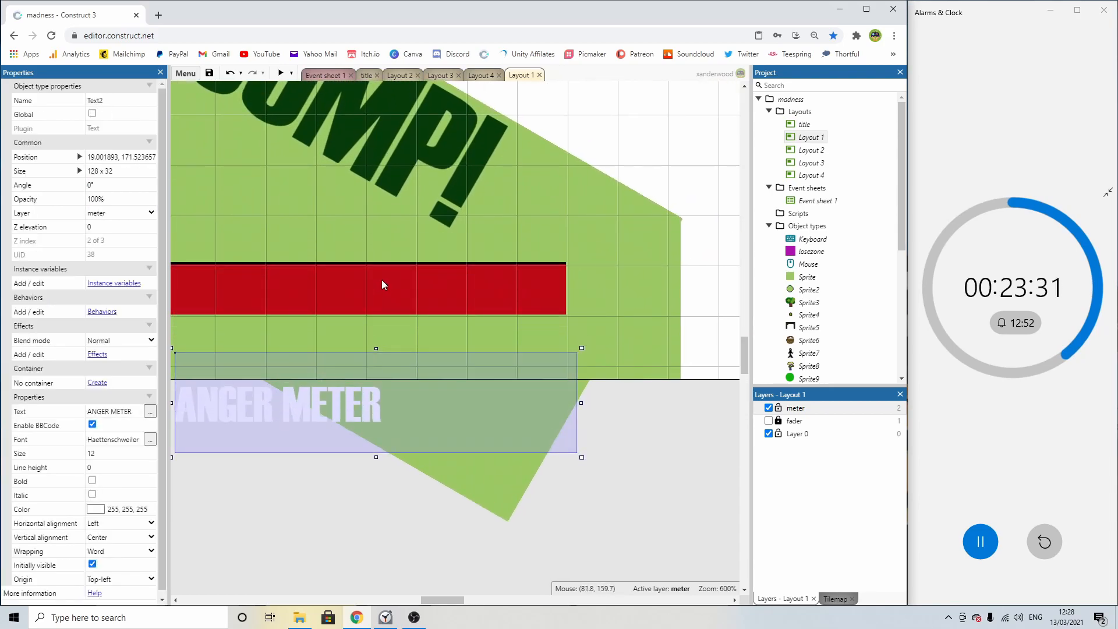
left_click(382, 281)
key("Up")
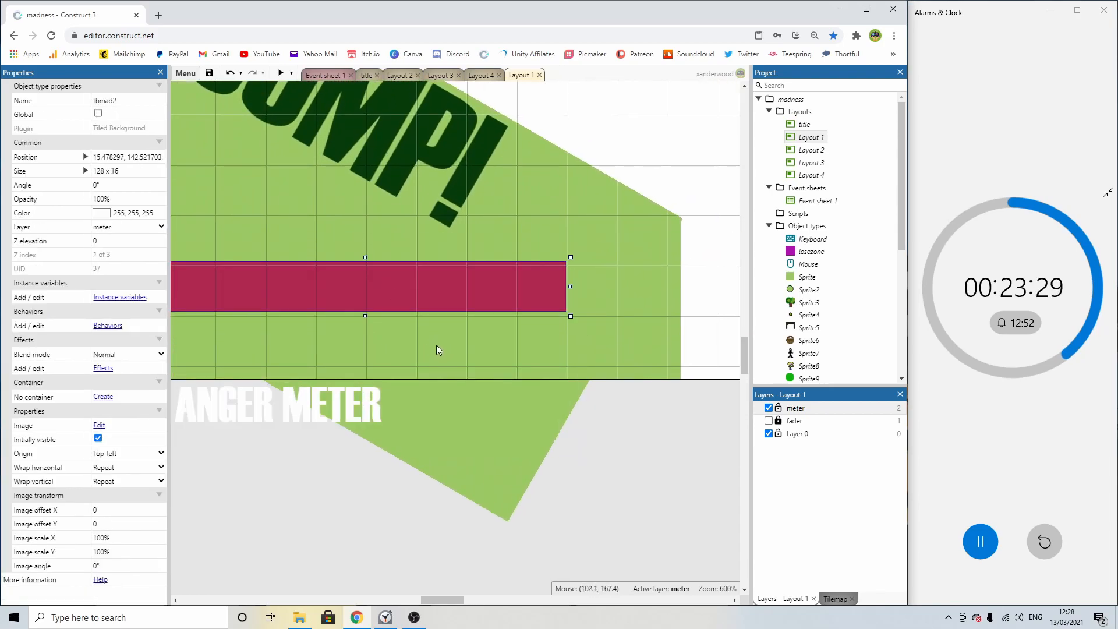
Move the ANGER METER text back onto the meter bars, at about 17, 134.5.
left_click(351, 447)
scroll(327, 414, "down", 4, "ctrl")
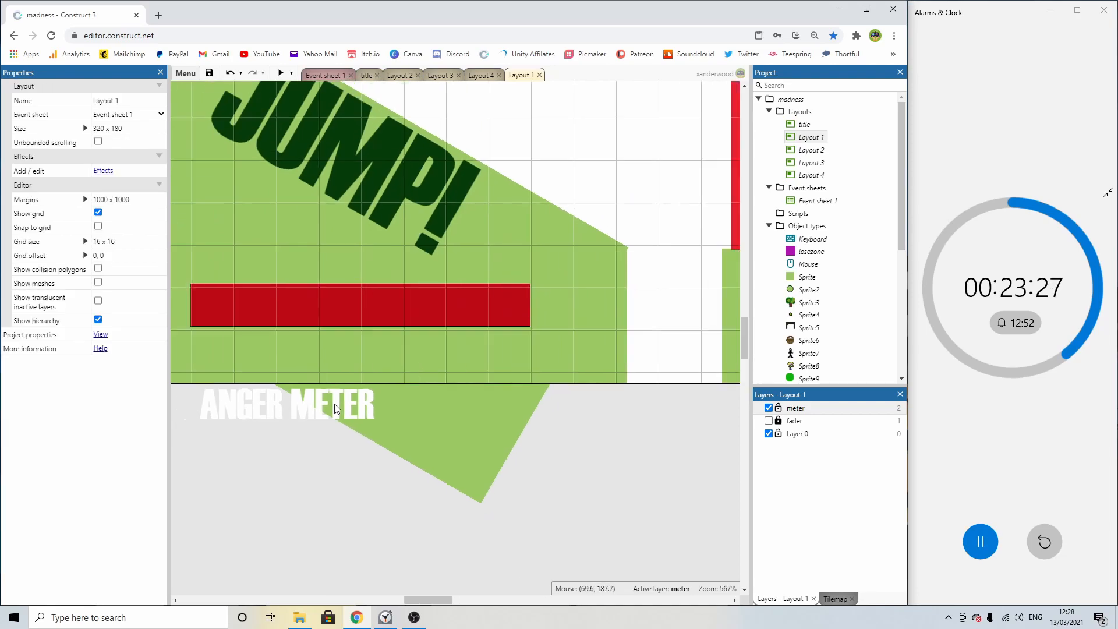
left_click_drag(307, 397, 305, 331)
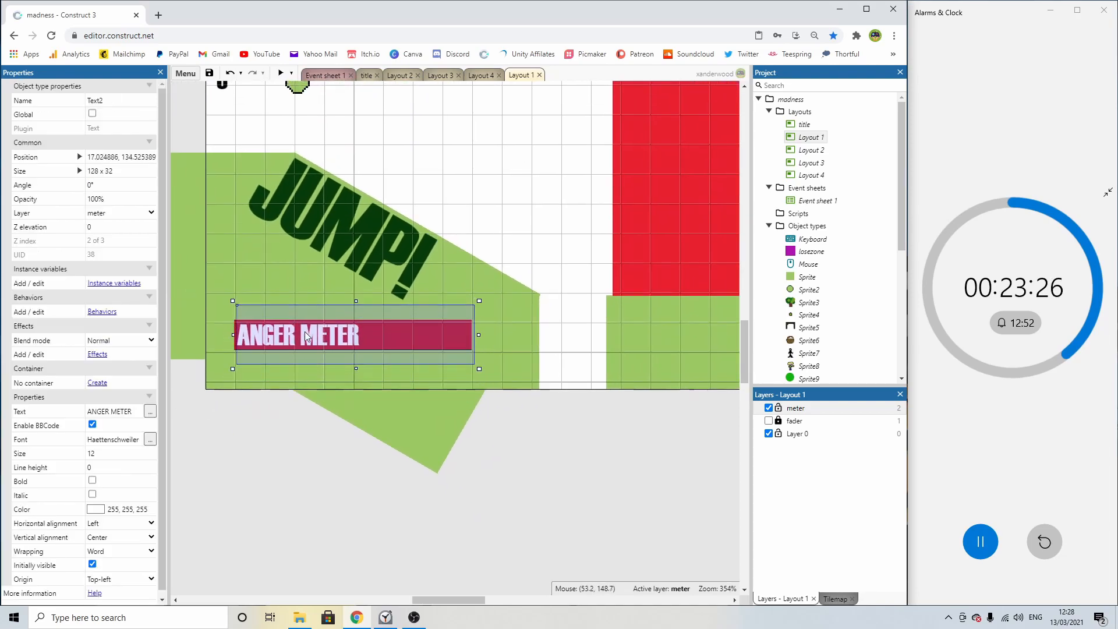
left_click(310, 445)
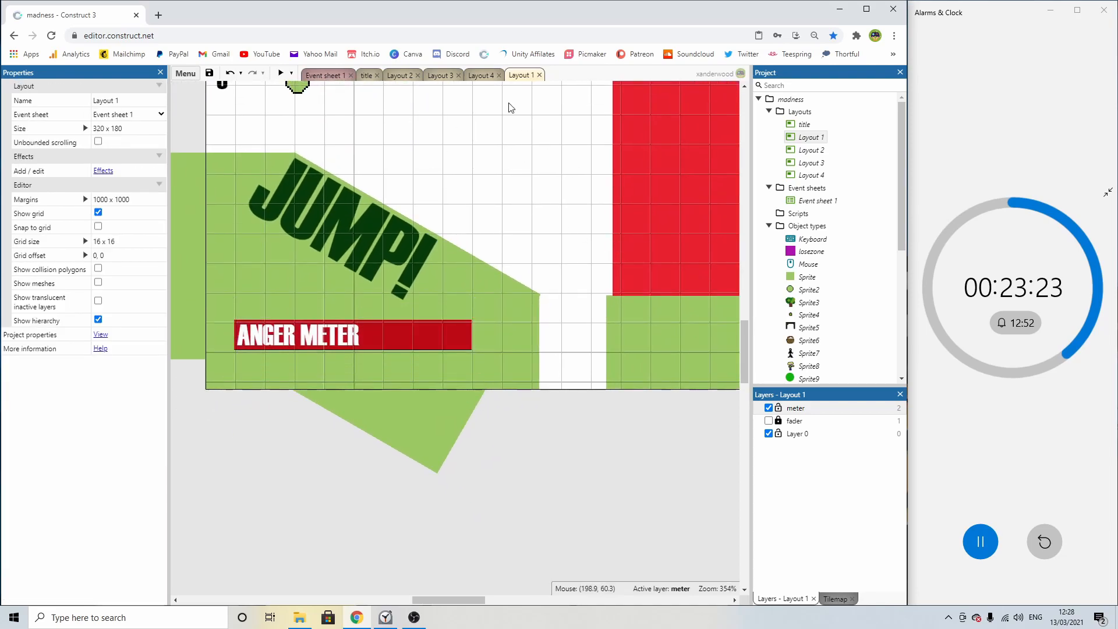
Put Layout 1 ahead of Layout 2 in the open views and add a top layer named meter to Layout 2.
left_click_drag(516, 82, 401, 76)
left_click(440, 76)
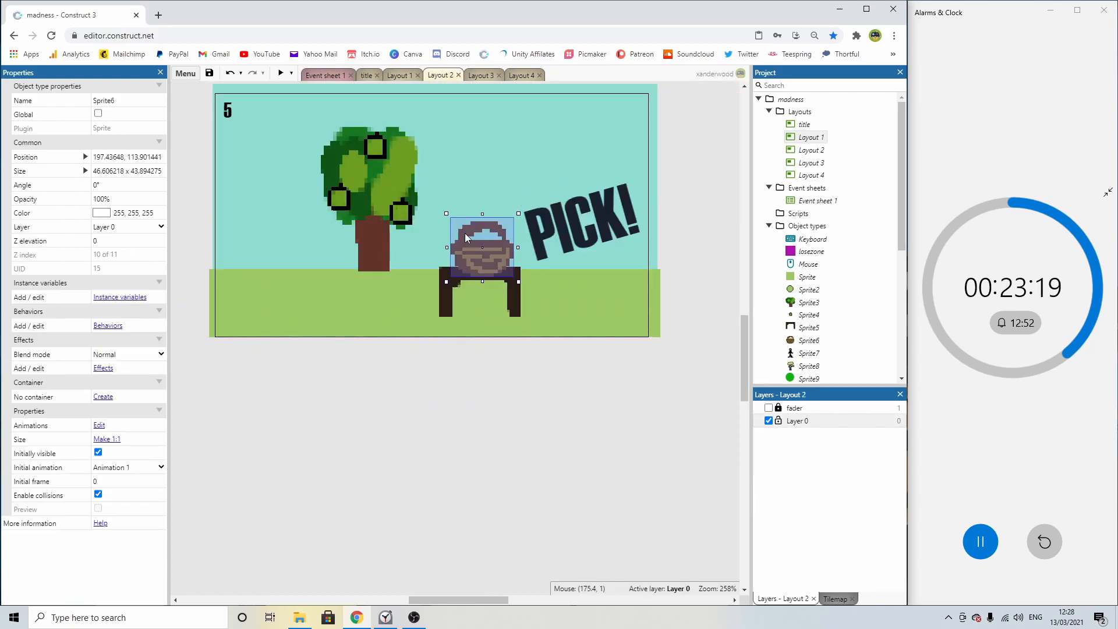
left_click(802, 408)
right_click(803, 408)
left_click(826, 415)
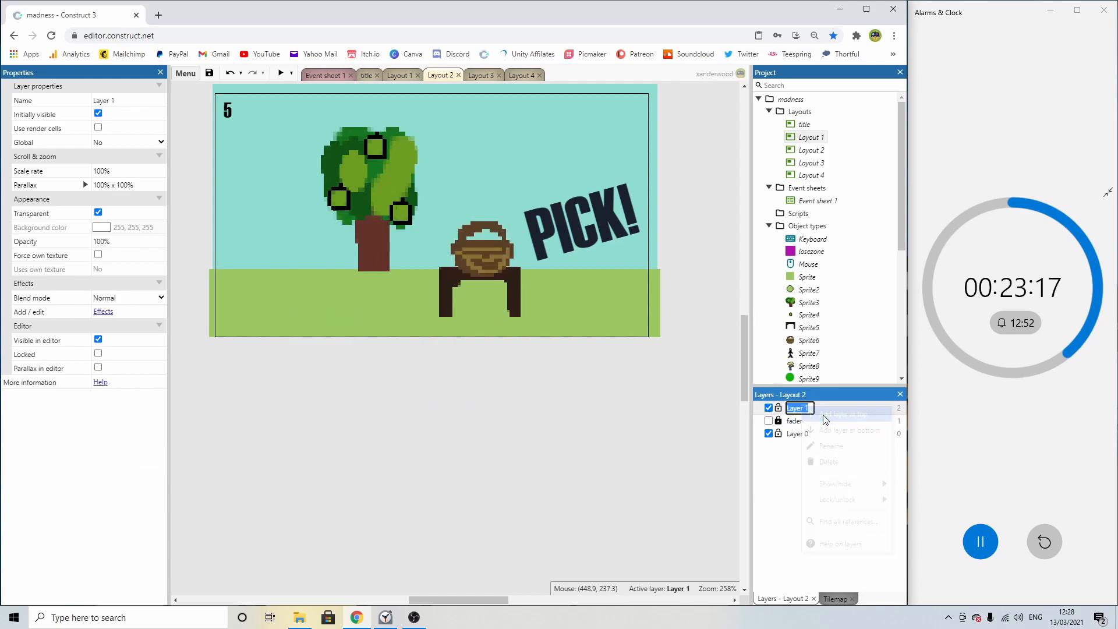
type("meter")
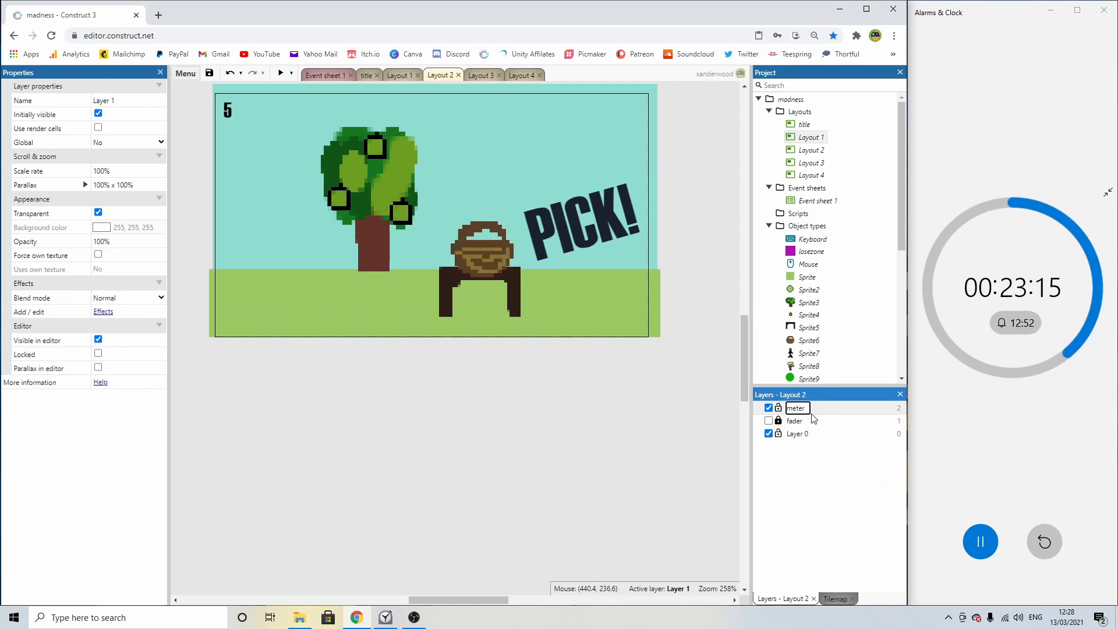
key("Return")
Add a top layer named meter to Layout 3.
left_click(484, 76)
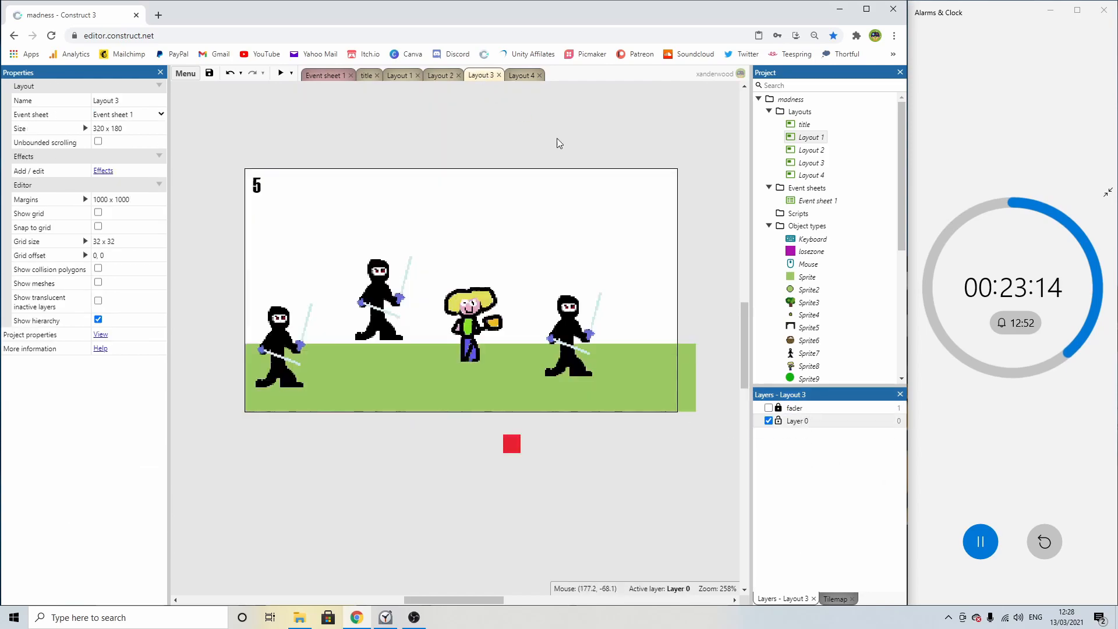
right_click(793, 409)
left_click(811, 412)
type("meter")
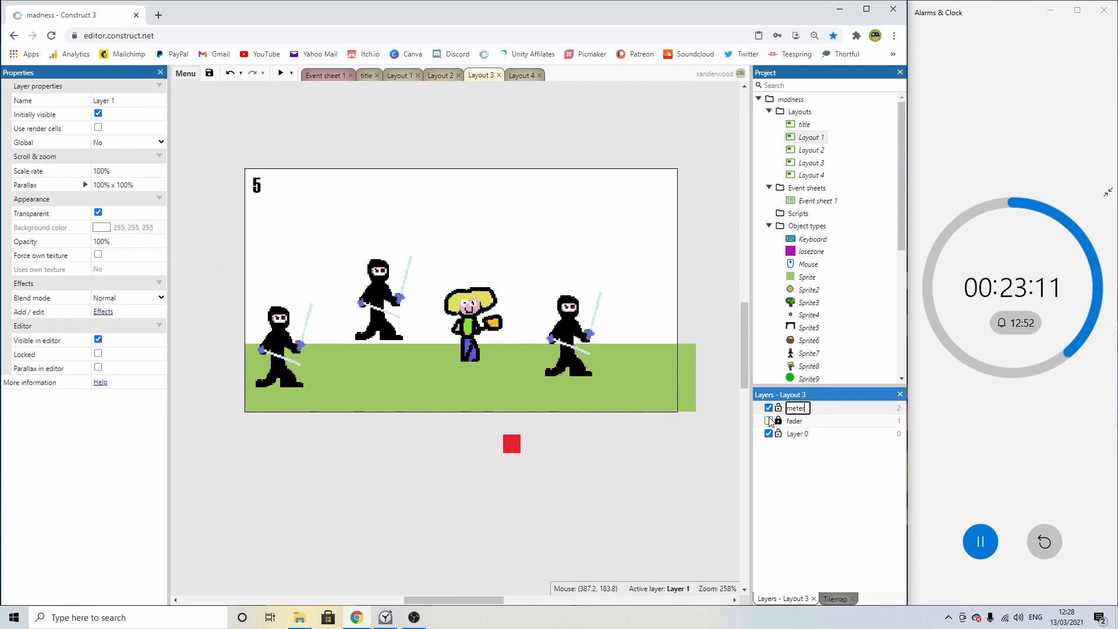
key("Return")
left_click(604, 132)
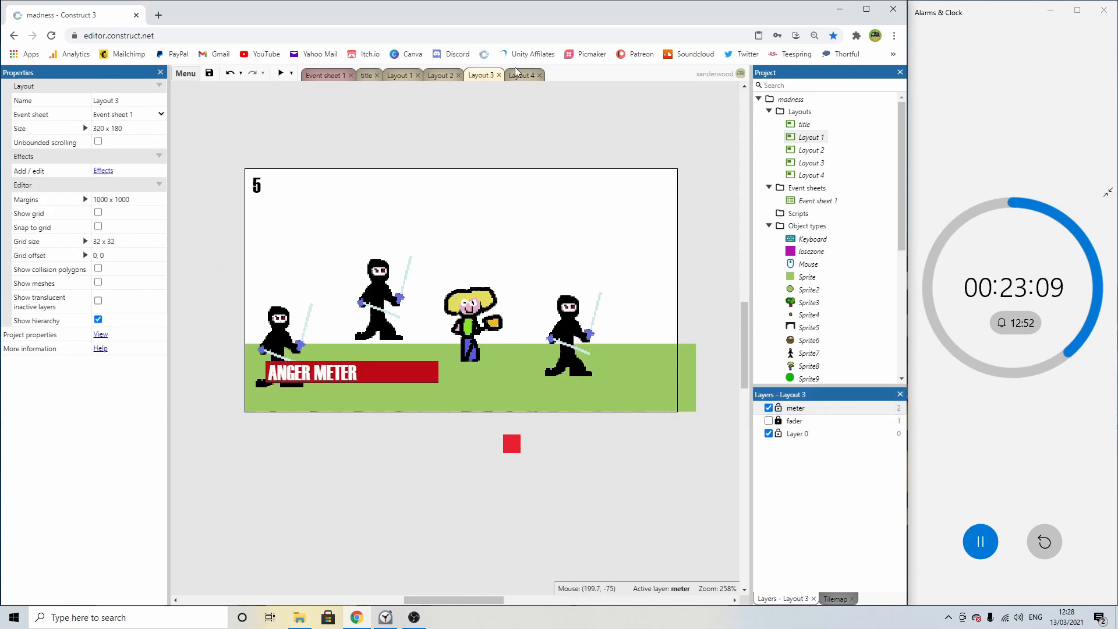
Add a top layer named meter to Layout 4.
left_click(531, 76)
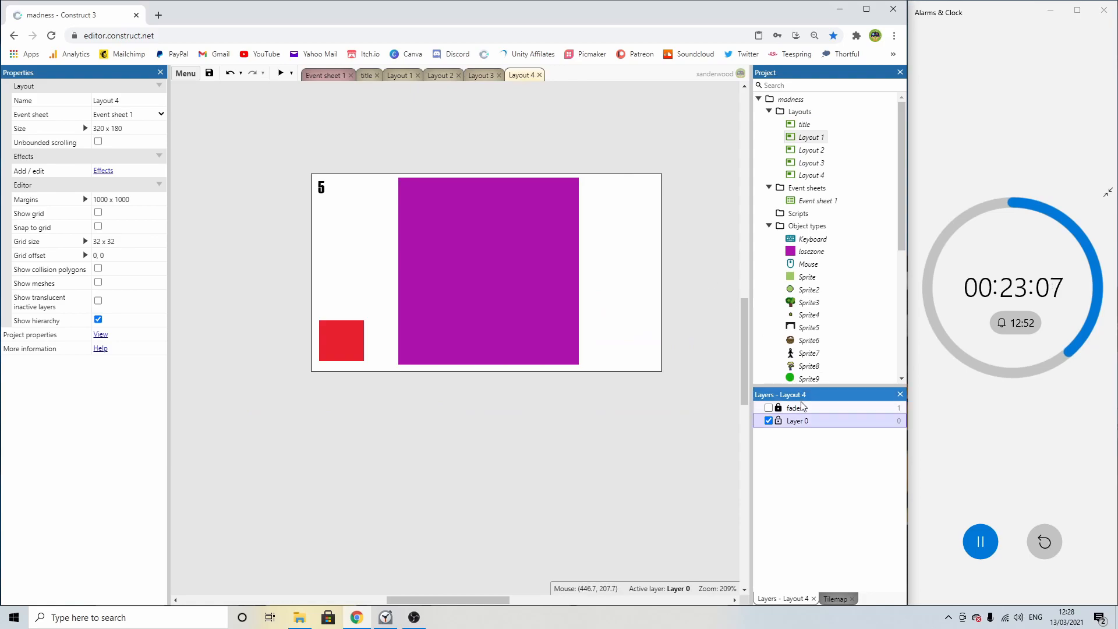
right_click(802, 408)
left_click(810, 413)
type("meter")
key("Return")
left_click(447, 409)
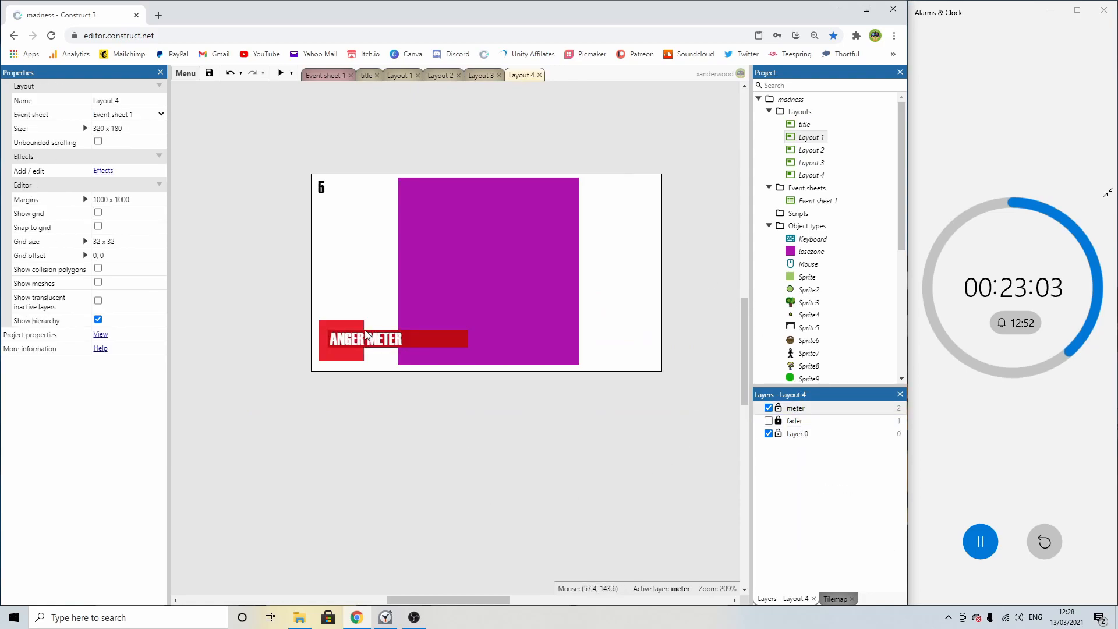
Hide the meter layer in Layout 4 and move the red square and the green STOP button with its text up under the counter.
left_click_drag(353, 367, 346, 298)
left_click_drag(346, 359, 350, 307)
key("ctrl+z")
left_click(768, 408)
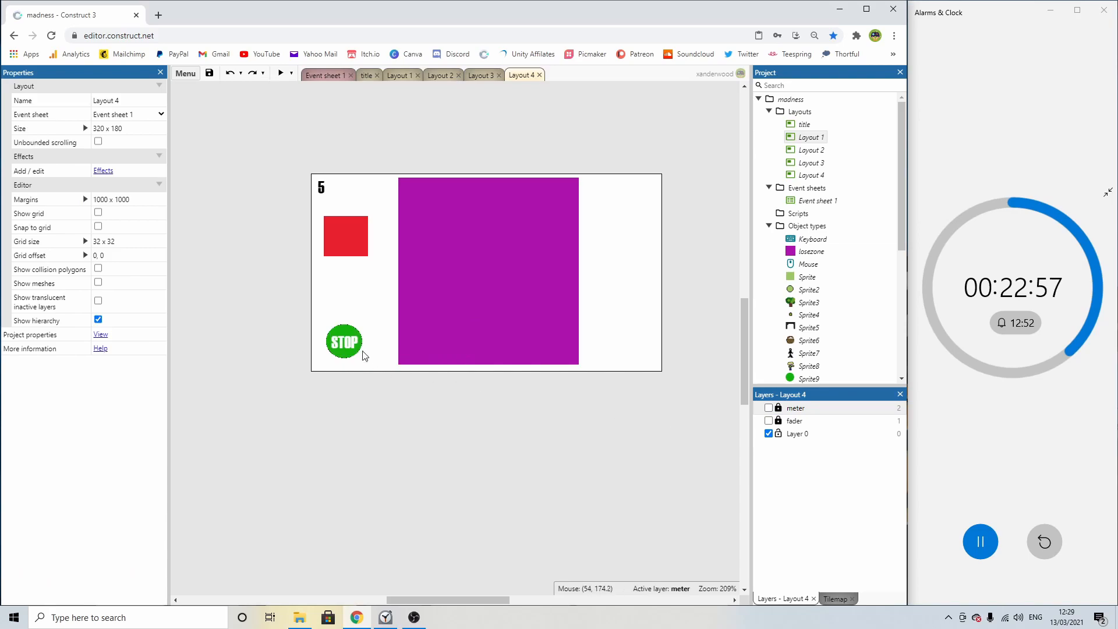
left_click_drag(344, 341, 364, 251)
left_click(344, 343)
left_click(354, 299, "ctrl")
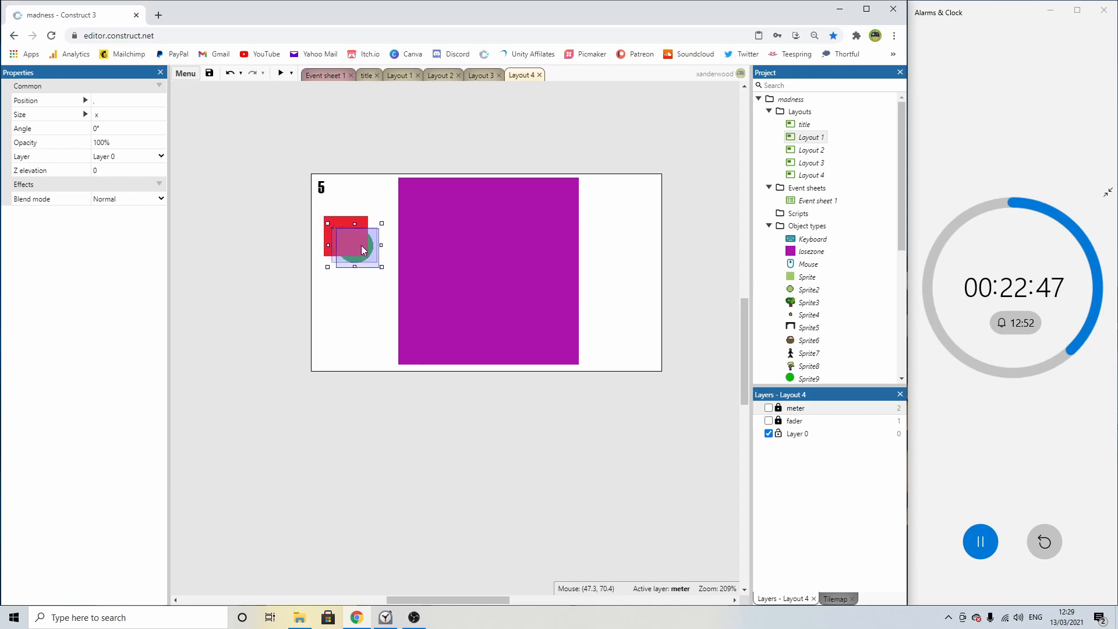
Inspect the red winZone2 square's image and preview Layout 4 to check the STOP button against the anger meter.
double_click(353, 236)
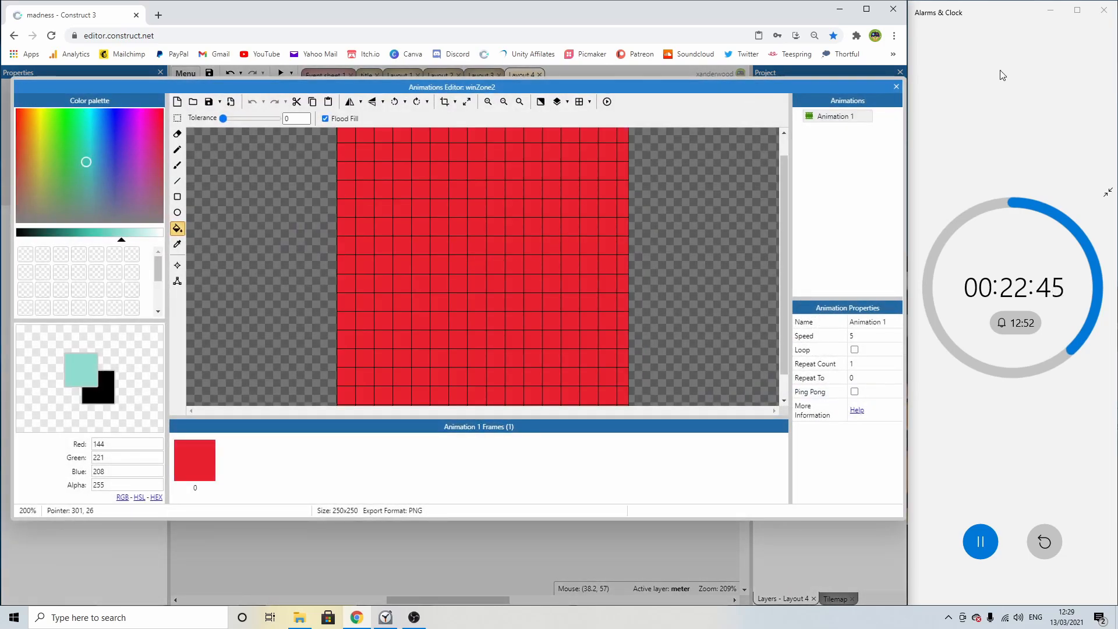
left_click(897, 85)
left_click(280, 74)
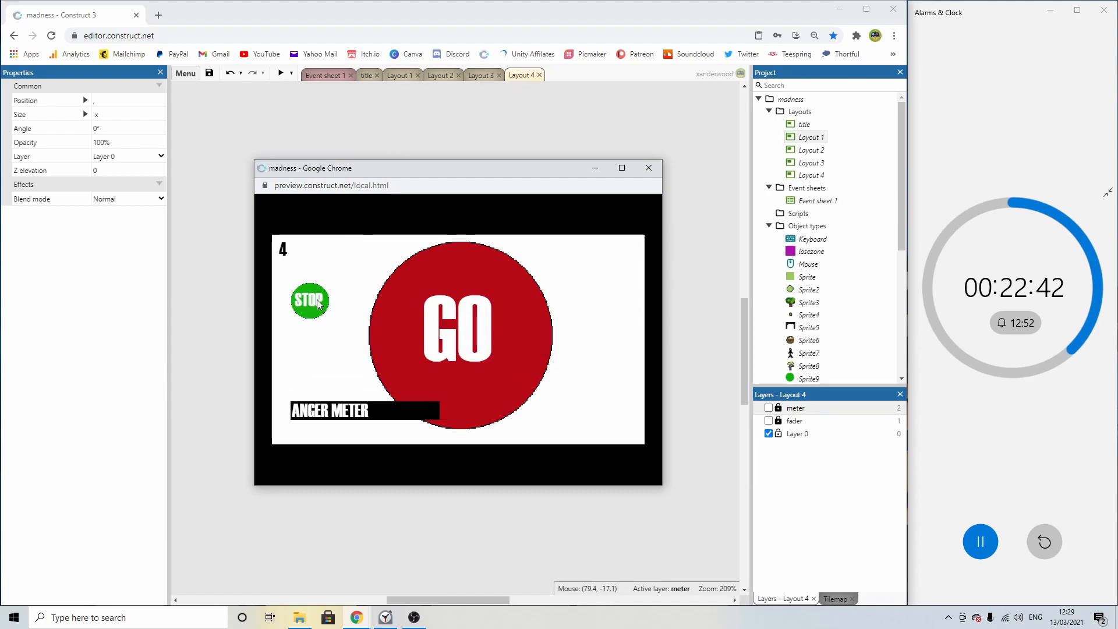
left_click(650, 170)
Move the meter layer beneath the fader layer in Layout 4 and go through Layouts 3, 2 and 1.
mouse_move(795, 408)
left_mouse_down()
mouse_move(815, 424)
mouse_move(836, 417)
mouse_move(794, 430)
left_mouse_up()
left_click(483, 75)
left_click(439, 78)
left_click(398, 76)
Delete the counter text from the title layout.
left_click(370, 77)
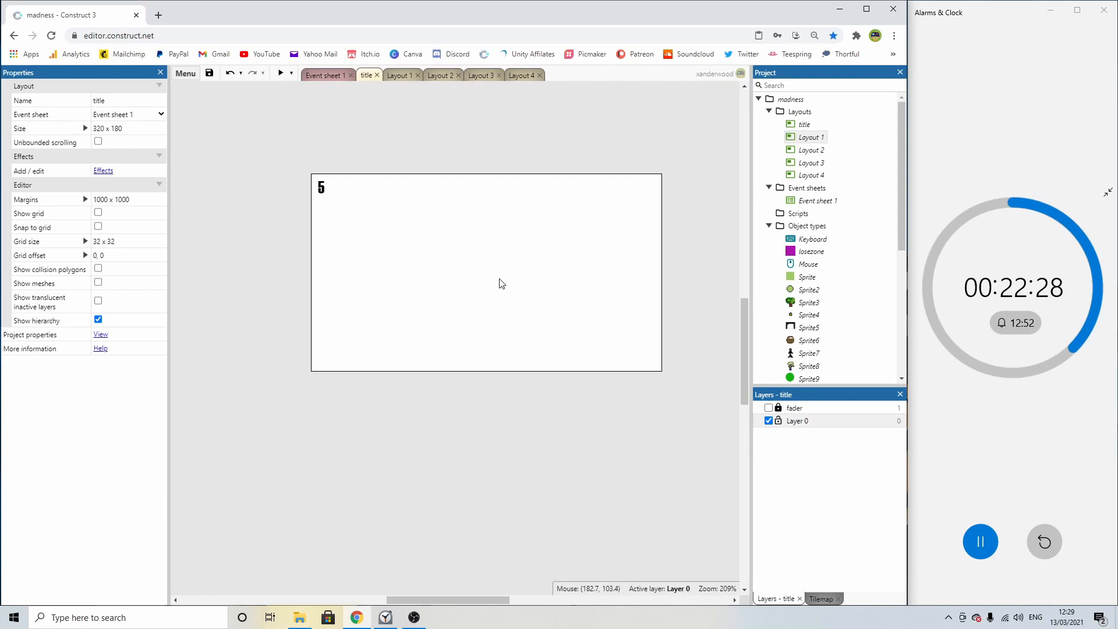
left_click_drag(296, 173, 367, 235)
key("Delete")
middle_click_drag(457, 233, 411, 213)
scroll(403, 217, "up", 2, "ctrl")
left_click(397, 217)
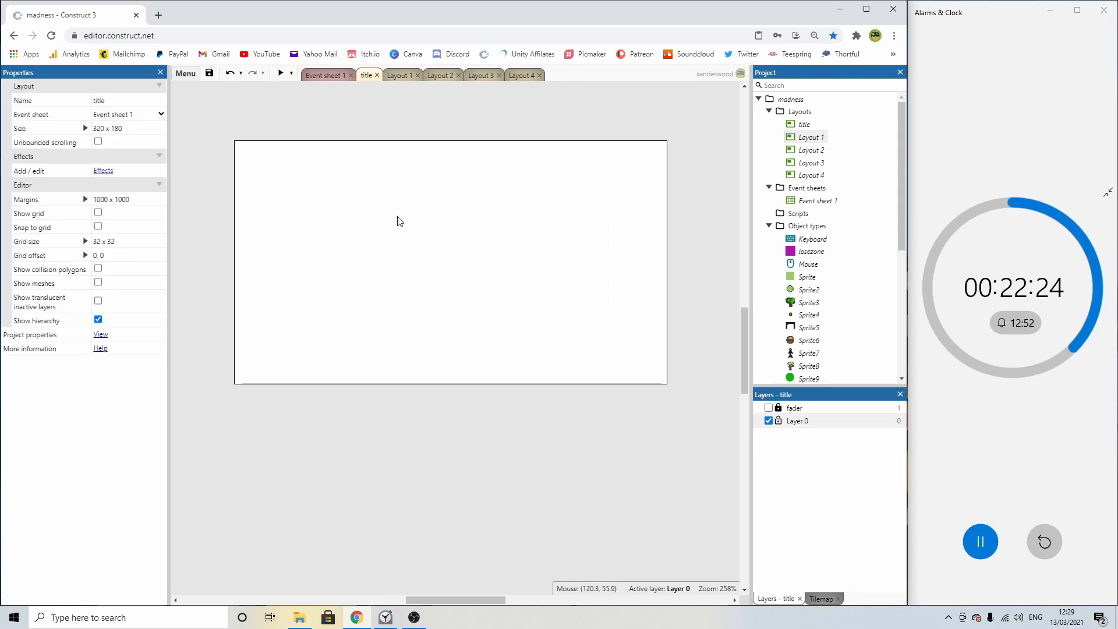
double_click(398, 221)
scroll(437, 275, "down", 2)
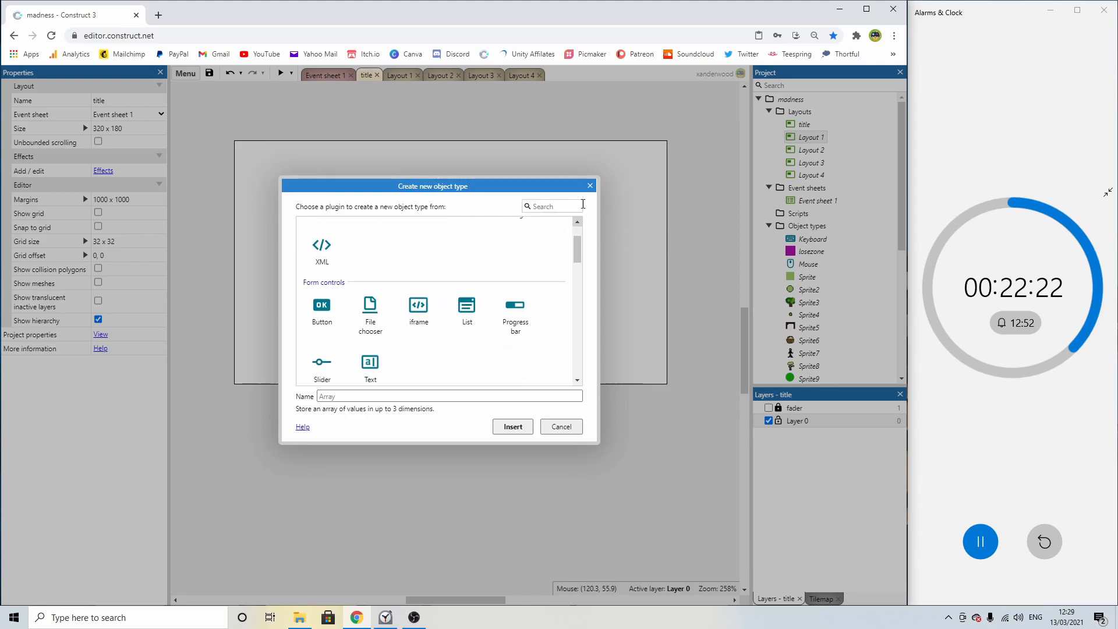
left_click(590, 186)
Place the black tbmad tiled background on the title layout and stretch it to cover the whole layout.
scroll(819, 261, "down", 3)
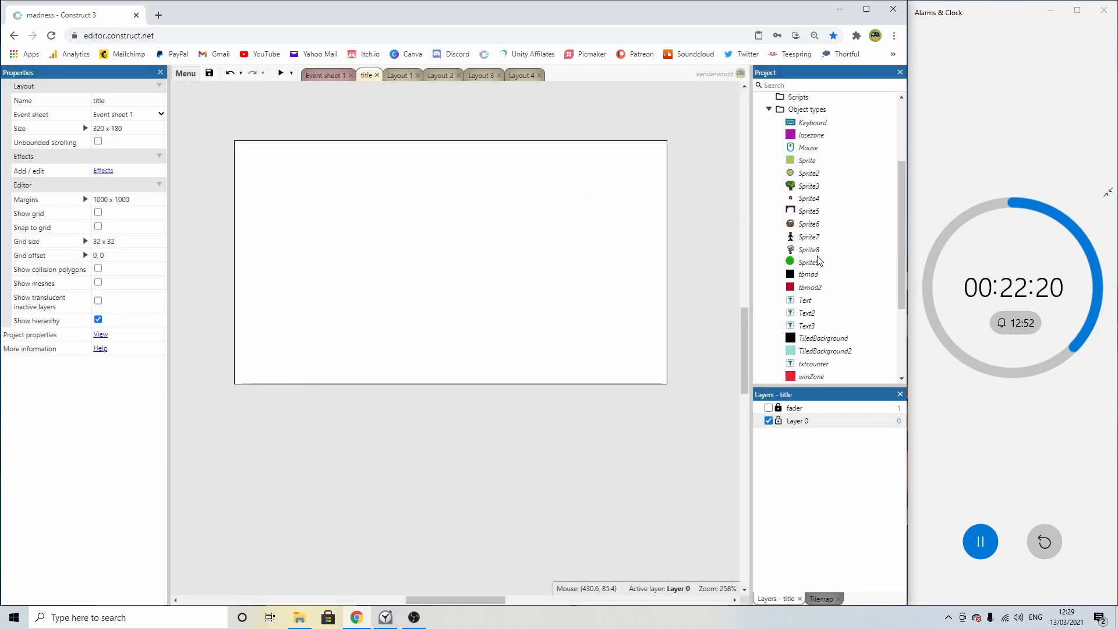
left_click_drag(807, 275, 220, 128)
left_click_drag(636, 290, 673, 394)
left_click(495, 432)
Insert a Text object on the title layout at about 103, 85 and colour it white (255, 255, 255).
double_click(494, 429)
scroll(437, 326, "down", 5)
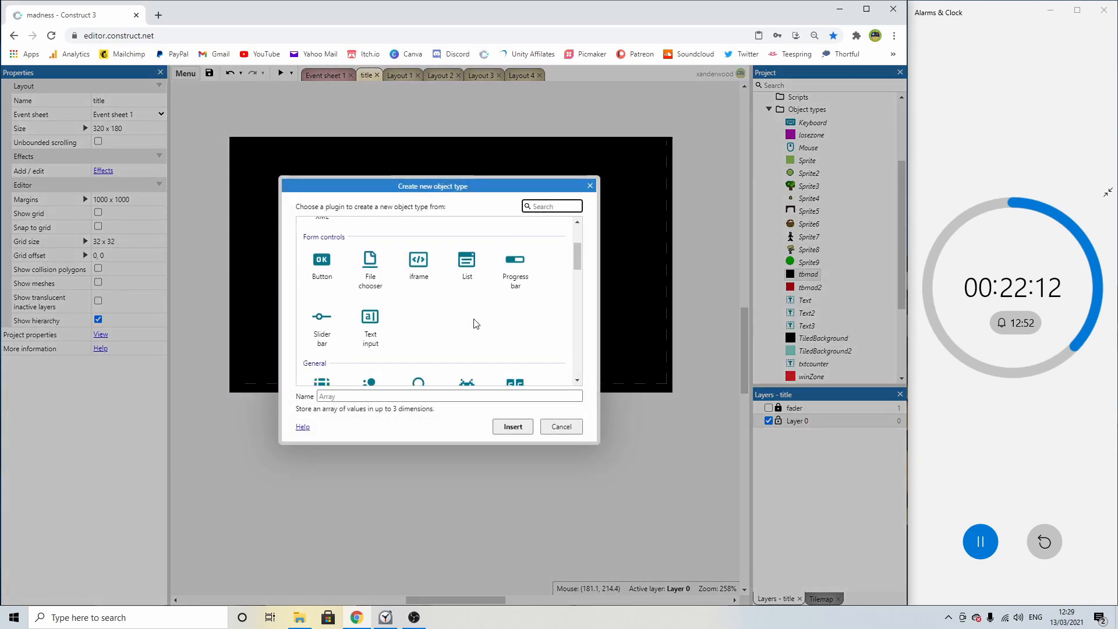
double_click(371, 331)
left_click(373, 254)
left_click(96, 509)
left_click(89, 373)
left_click(279, 449)
left_click(382, 274)
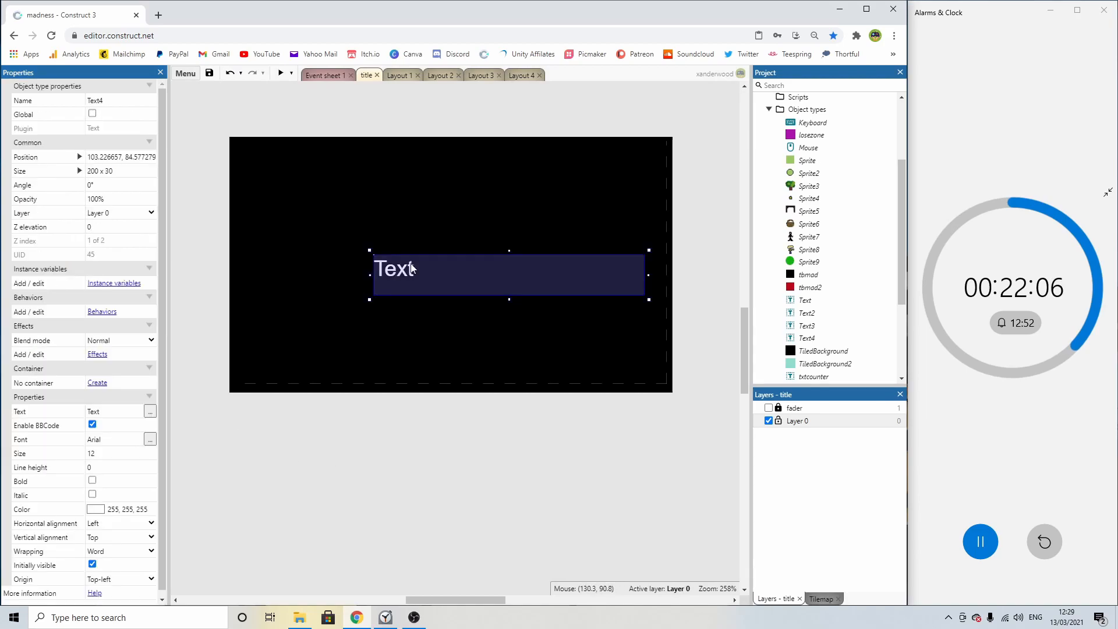
Set the new title text's font to Haettenschweiler.
left_click(150, 440)
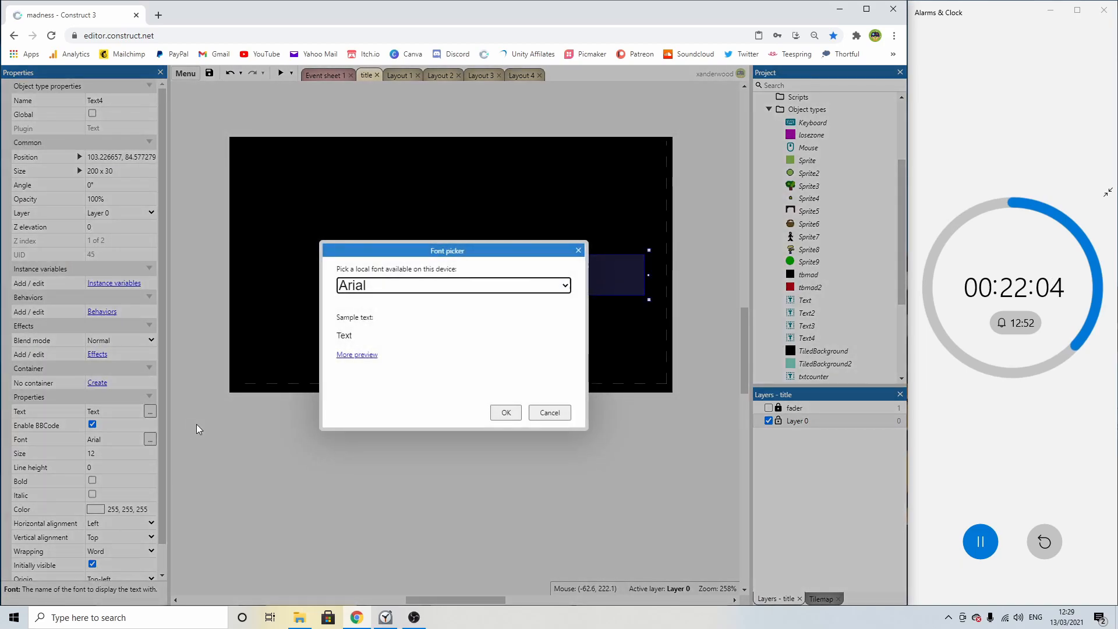
left_click(487, 286)
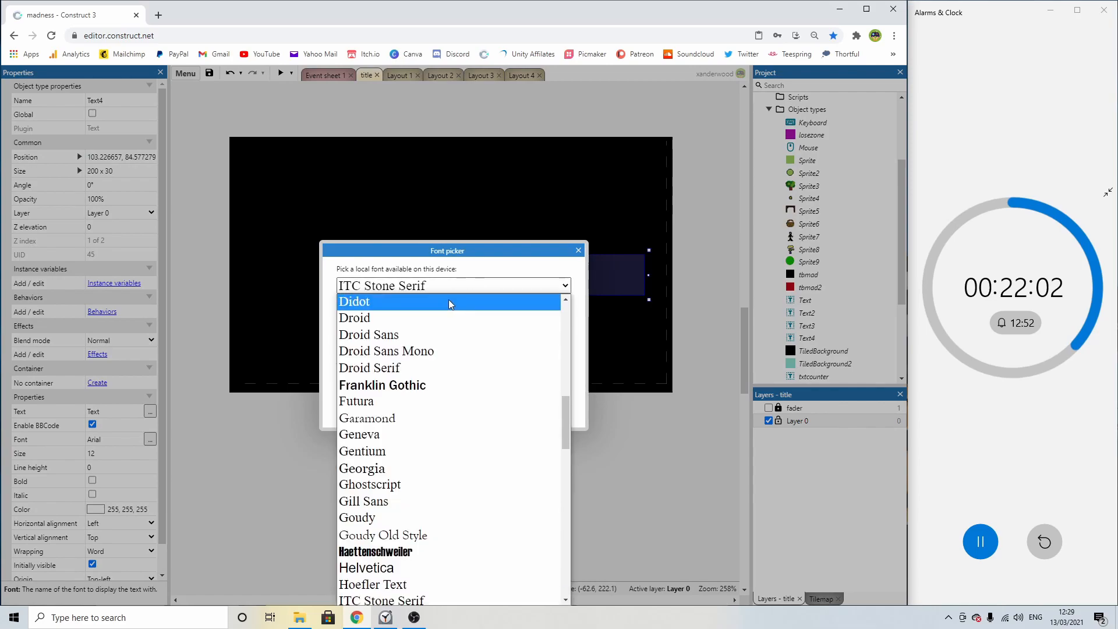
left_click(404, 548)
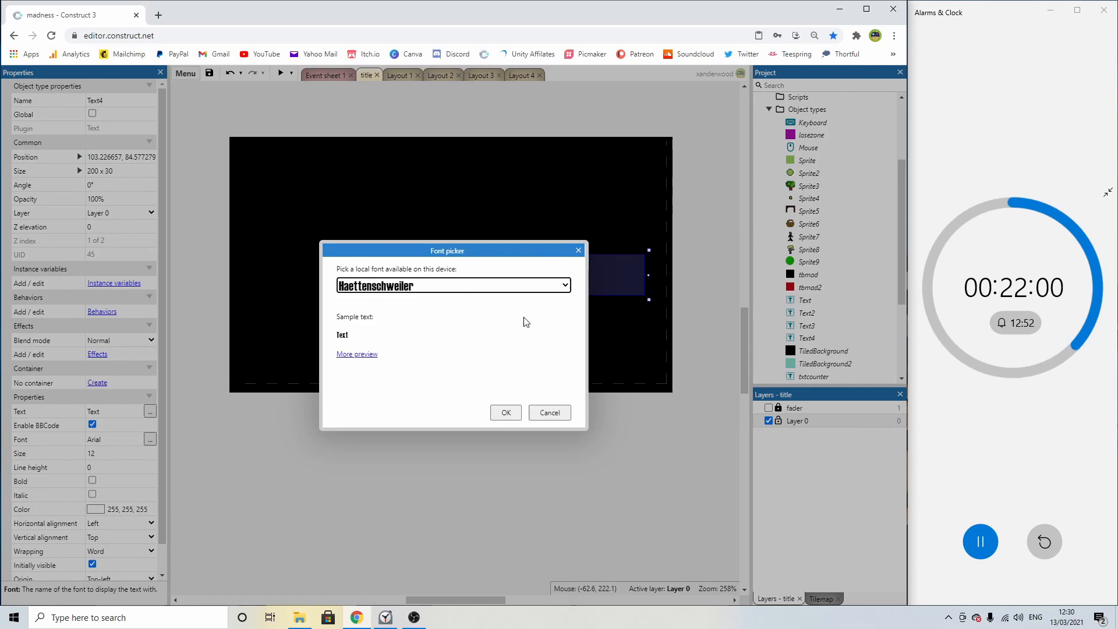
left_click(505, 413)
Change the title text's wording to MAD WARE.
double_click(432, 275)
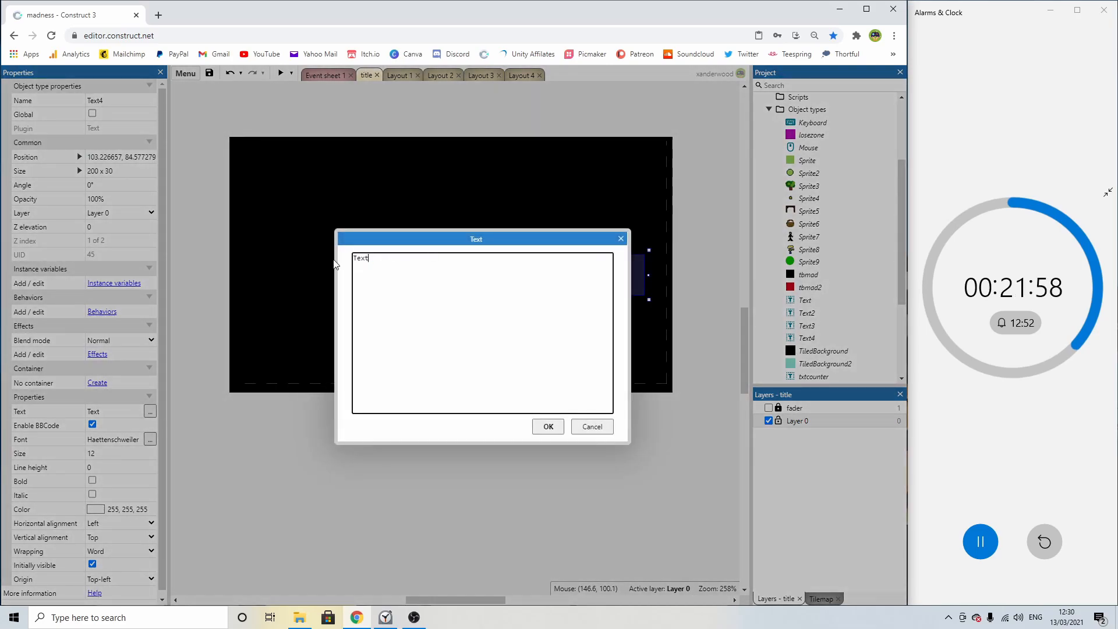
key("ctrl+a")
type("Don't Get Mad")
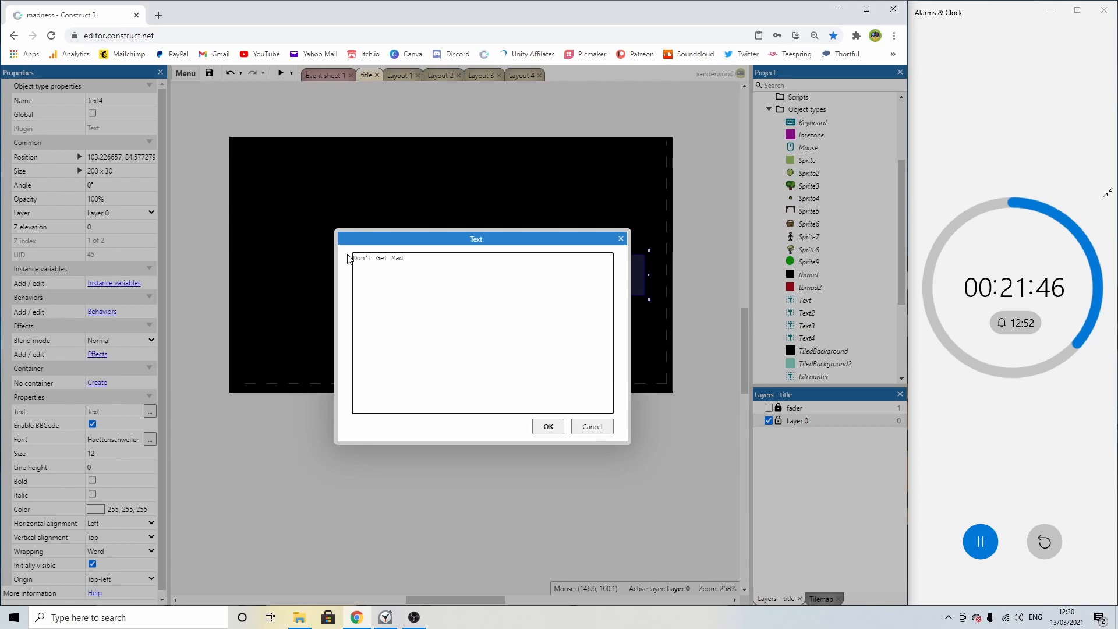
type("AD WARE")
left_click(548, 426)
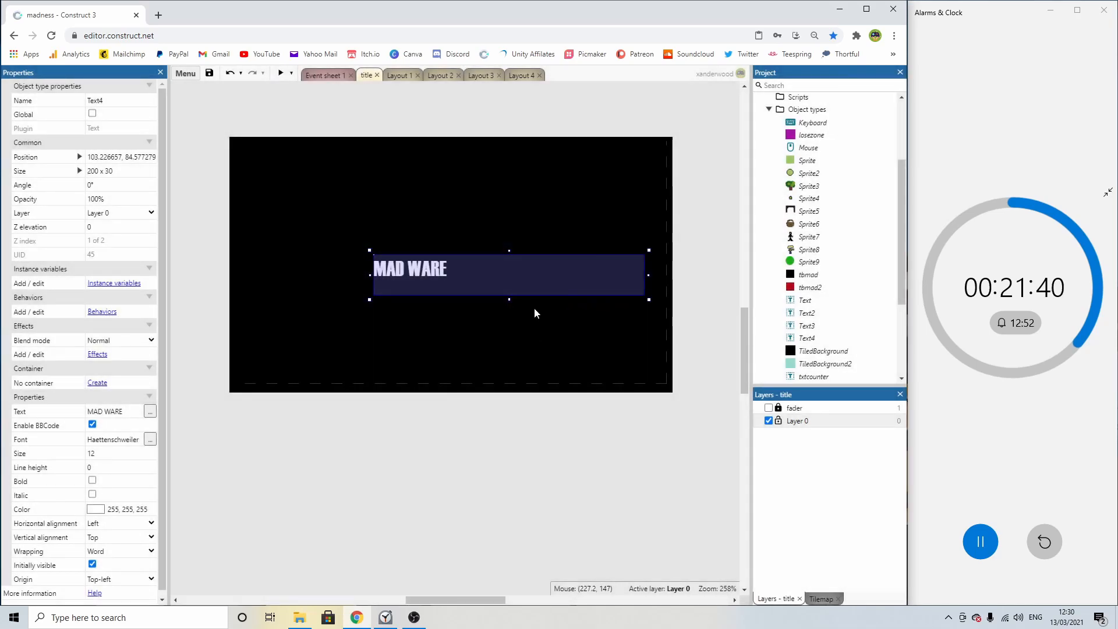
Set the MAD WARE text's font size to 50 and resize its box to about 241 x 76 at about 37, 49.
left_click_drag(645, 298, 295, 182)
left_click(123, 454)
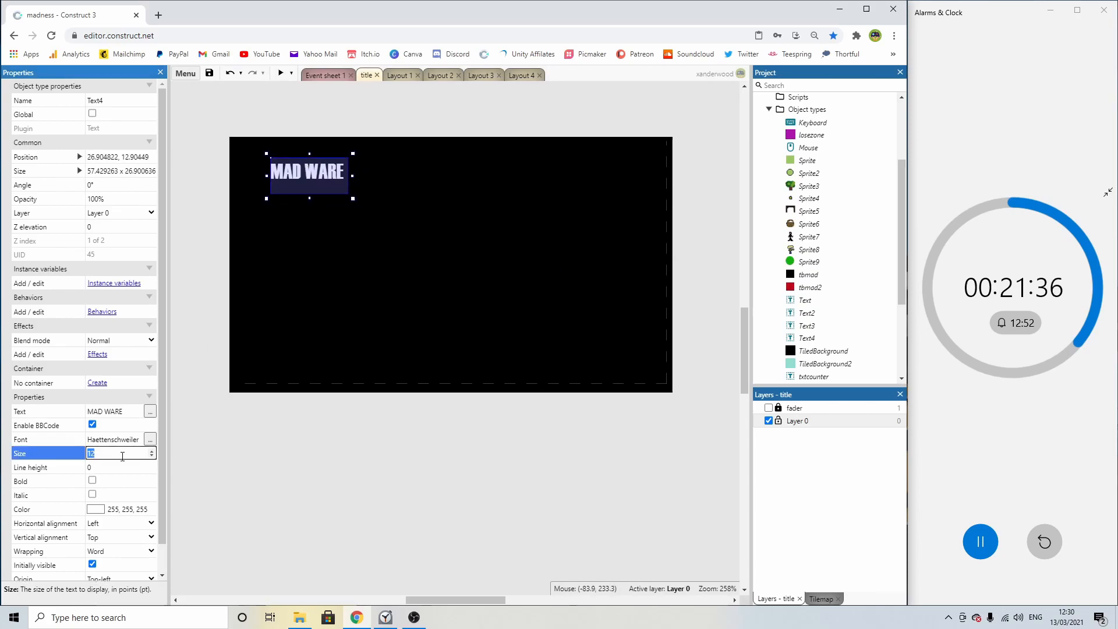
key("Tab")
left_click_drag(352, 197, 576, 304)
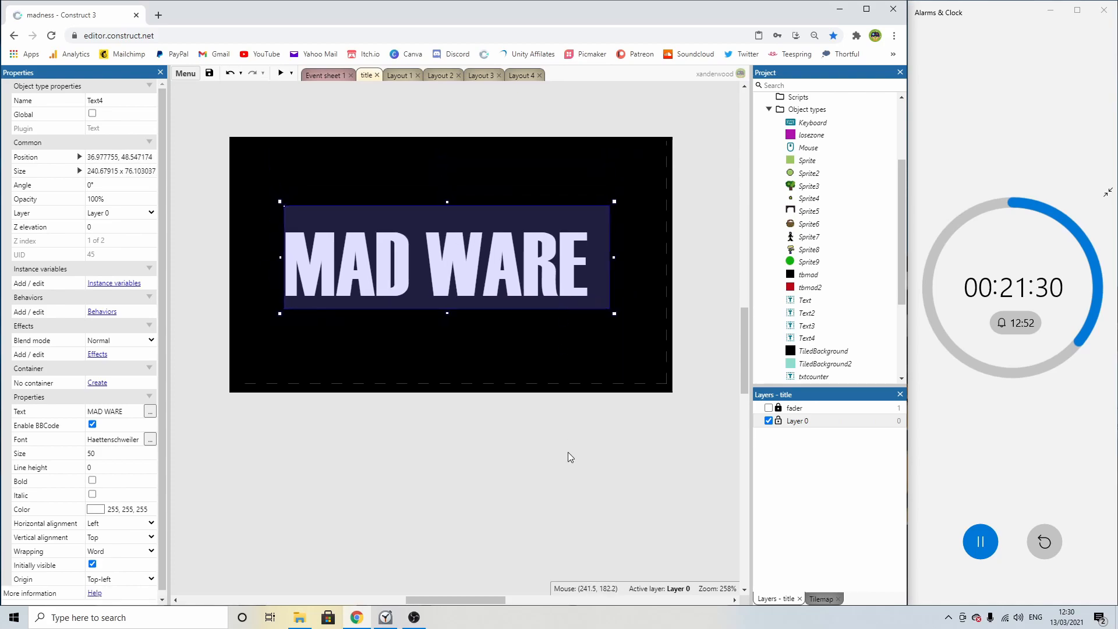
Turn on the grid and grid snapping for the title layout and move the MAD WARE text to 32, 32.
left_click(567, 452)
left_click(98, 212)
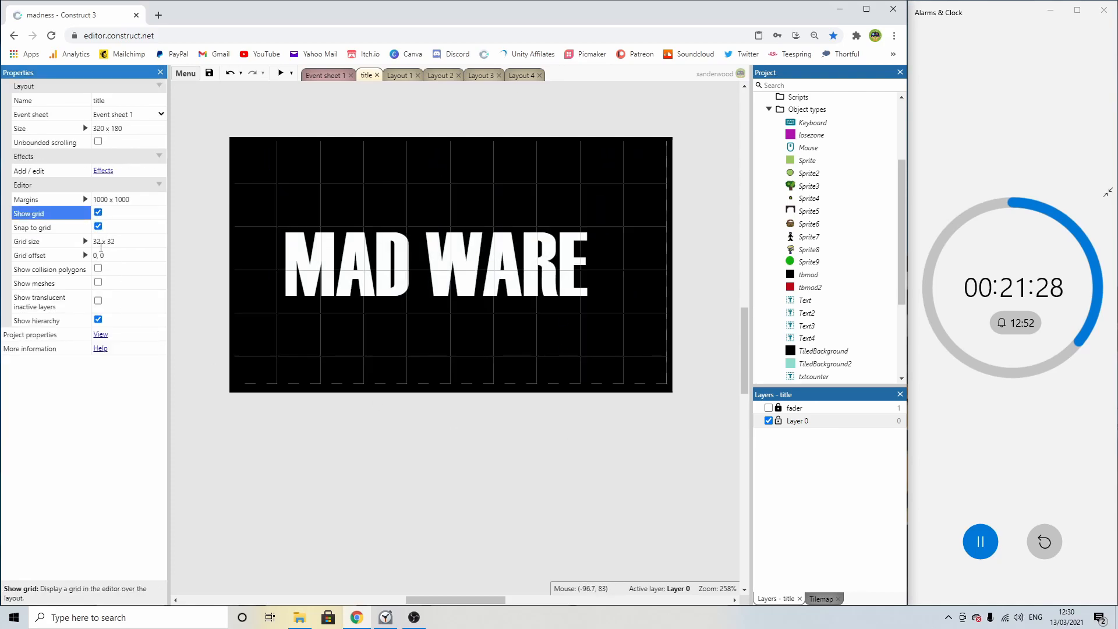
left_click(370, 279)
mouse_move(371, 280)
left_mouse_down()
mouse_move(392, 267)
mouse_move(373, 269)
left_mouse_up()
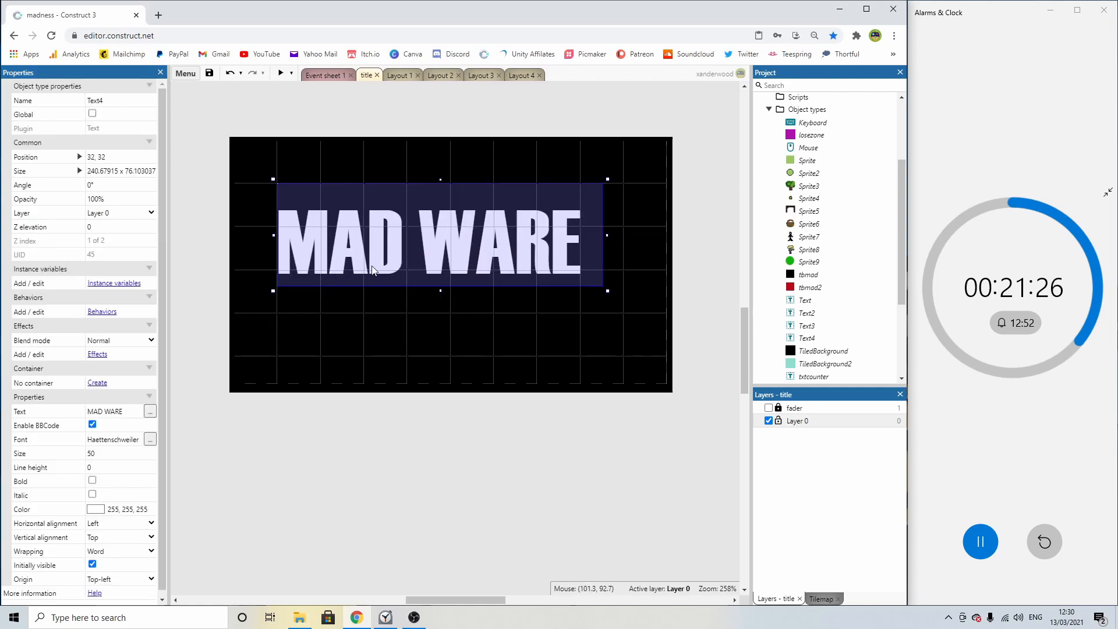
Duplicate the MAD WARE text directly below the original, at 32, 96.
left_click(503, 452)
left_click(485, 267)
left_click_drag(484, 267, 492, 331, "ctrl")
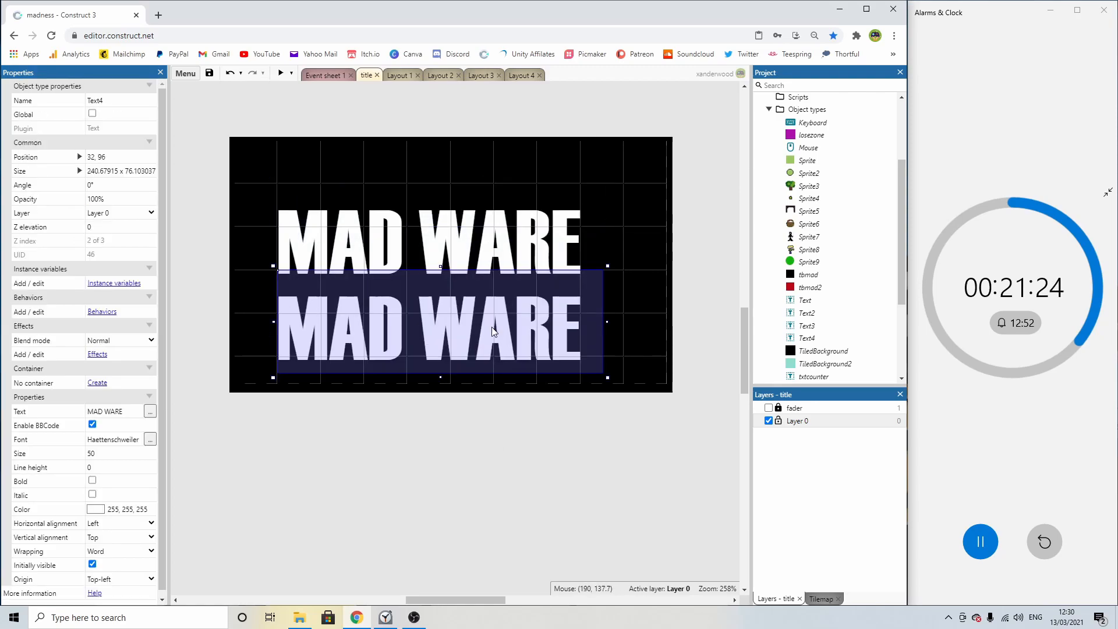
Set the duplicated MAD WARE text's font size to 20 and change its wording to "Press Enter to play".
left_click(107, 454)
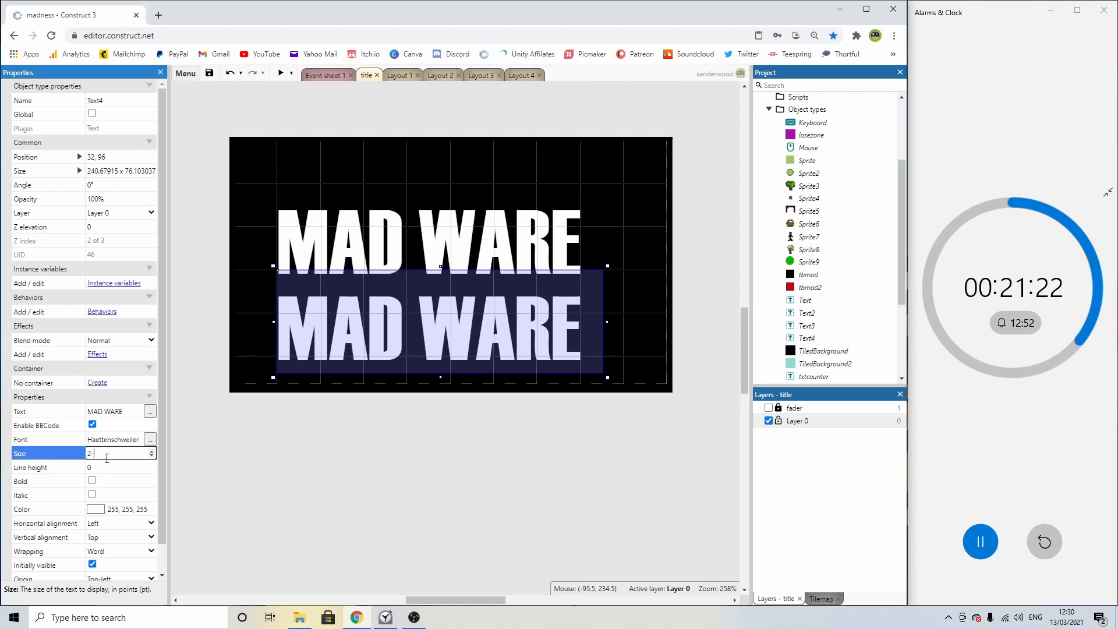
type("20")
key("Tab")
double_click(330, 296)
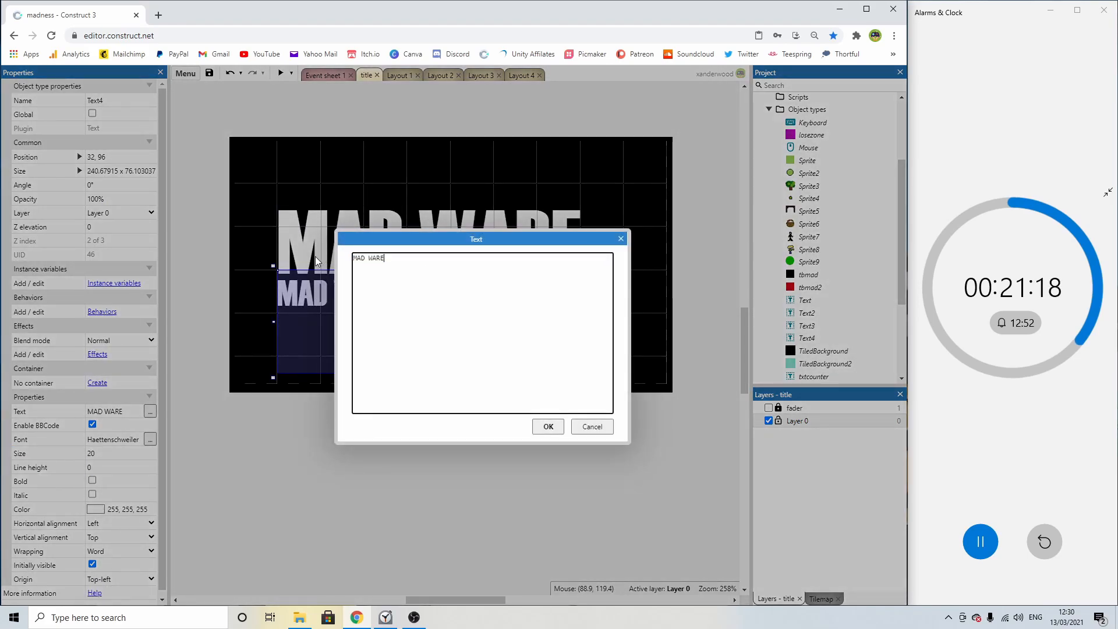
left_click_drag(382, 258, 346, 267)
type("Press Enter to play")
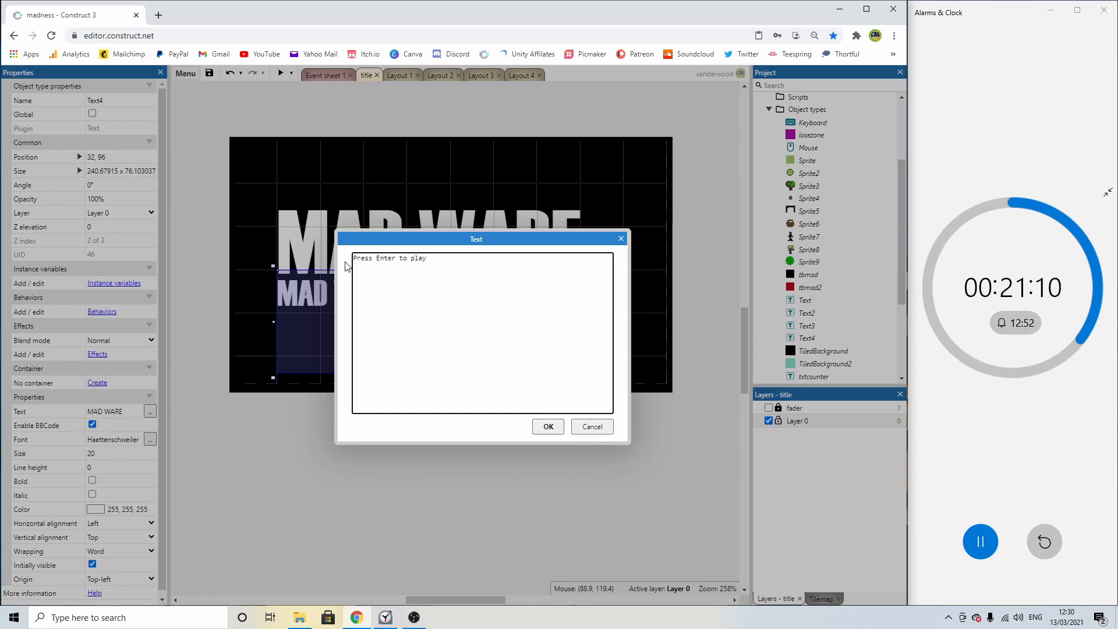
key("Return")
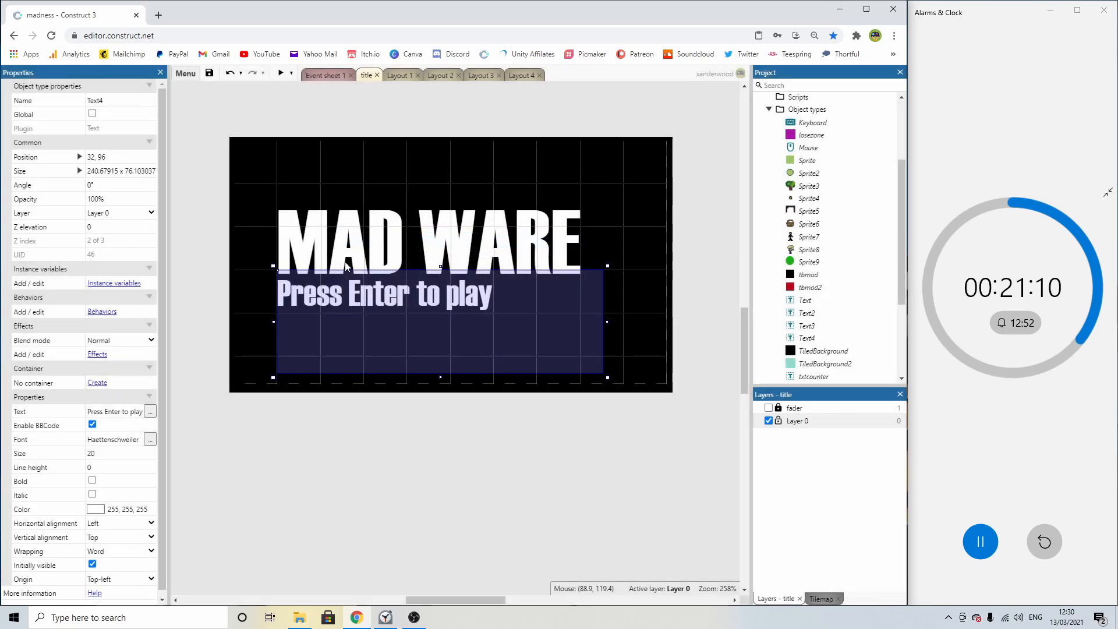
Set the lower text's font size to 12 and shrink its box to 128 x 32 at 64, 128.
left_click(99, 453)
type("12")
key("Tab")
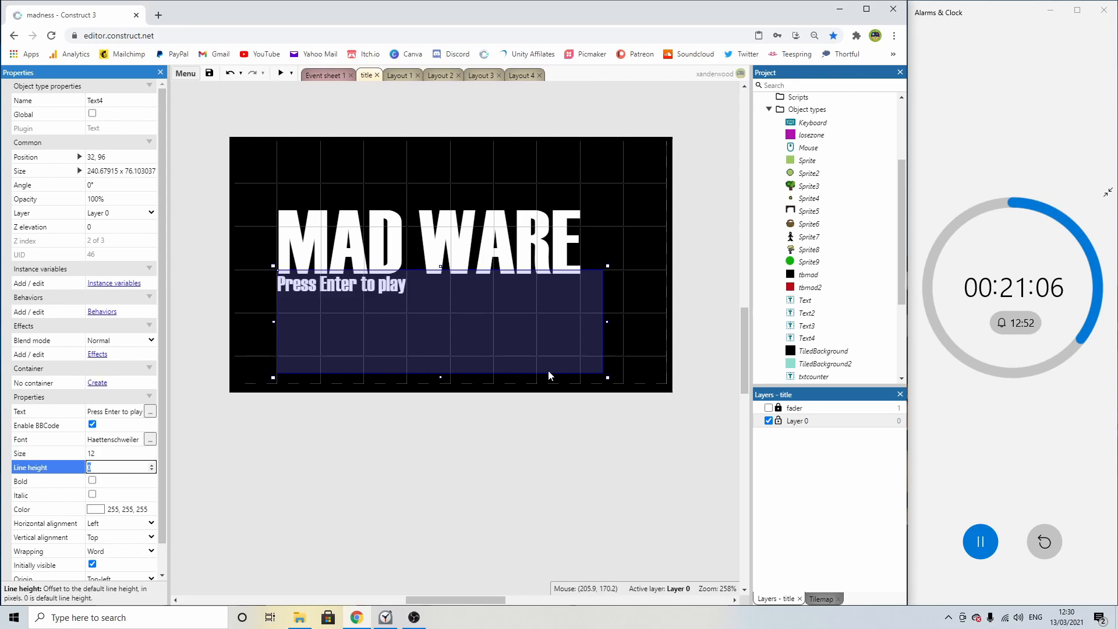
left_click_drag(608, 377, 456, 320)
Rewrite the lower text in capitals as PRESS ENTER TO PLAY.
double_click(423, 331)
left_click_drag(437, 274, 344, 273)
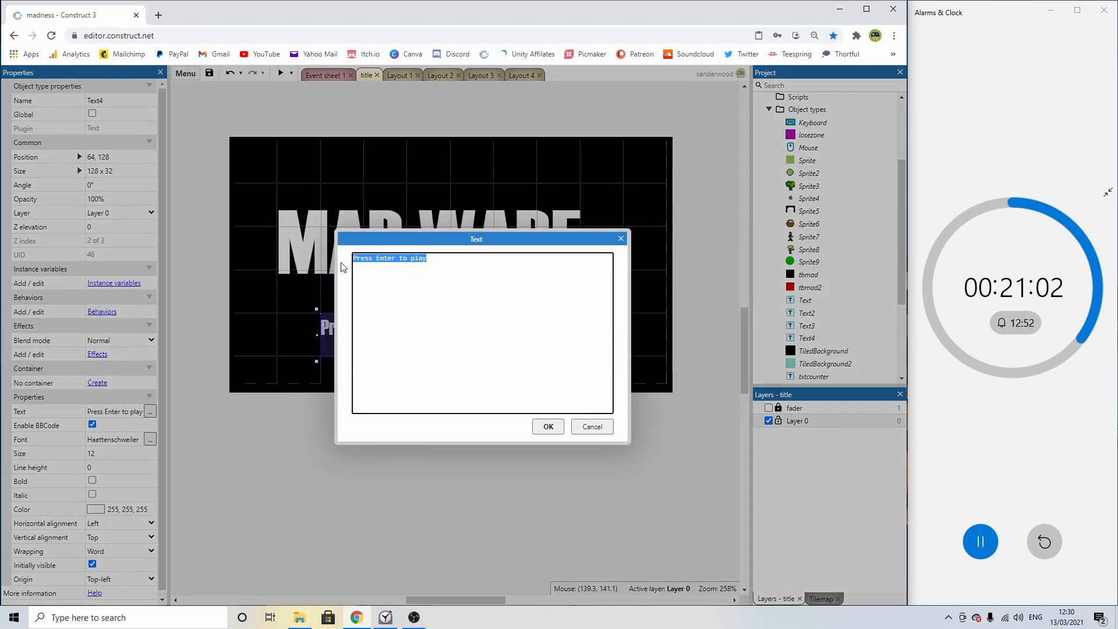
type("PRESS ")
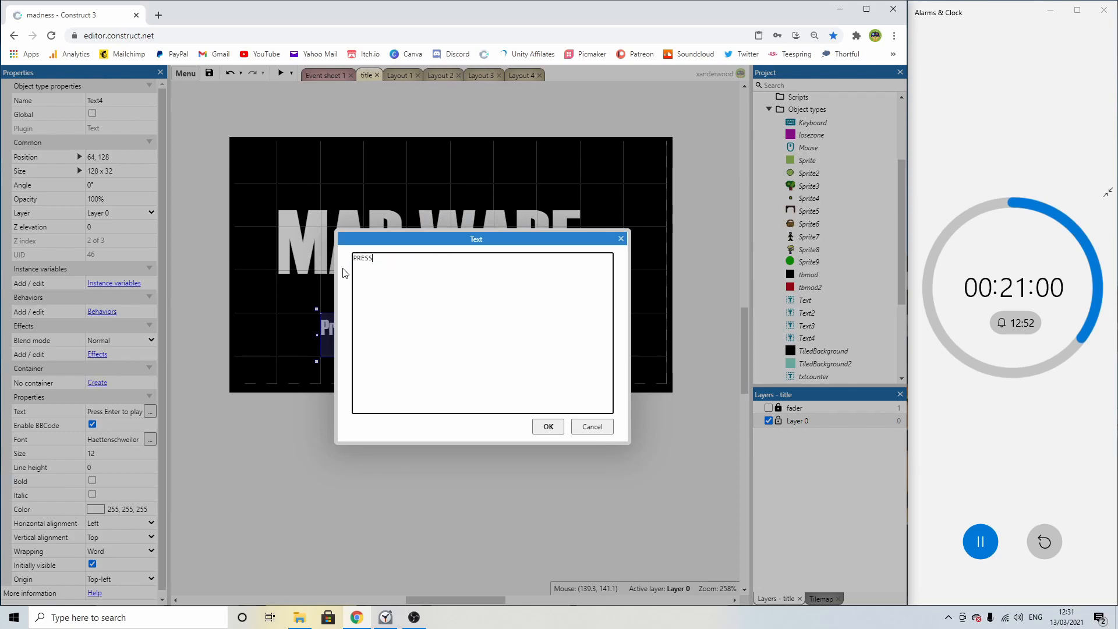
type("ENTER TOP")
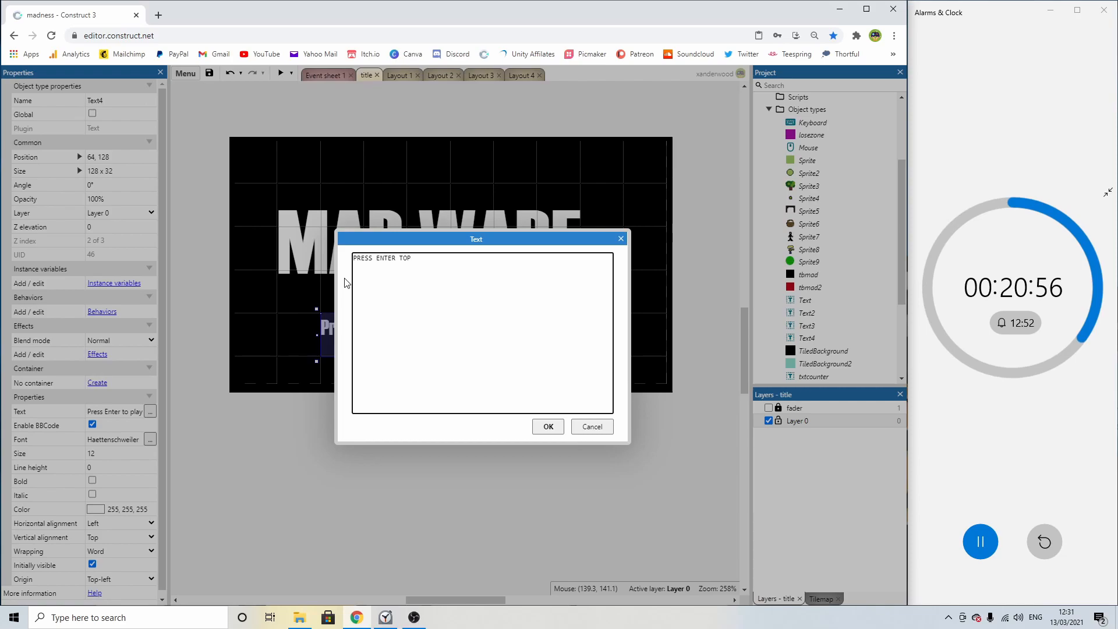
key("BackSpace")
type(" PLAY")
key("Return")
Move the PRESS ENTER TO PLAY text to 160, 128 and tilt it to about 352.8°.
left_click_drag(427, 341, 527, 324)
left_click_drag(633, 368, 639, 344)
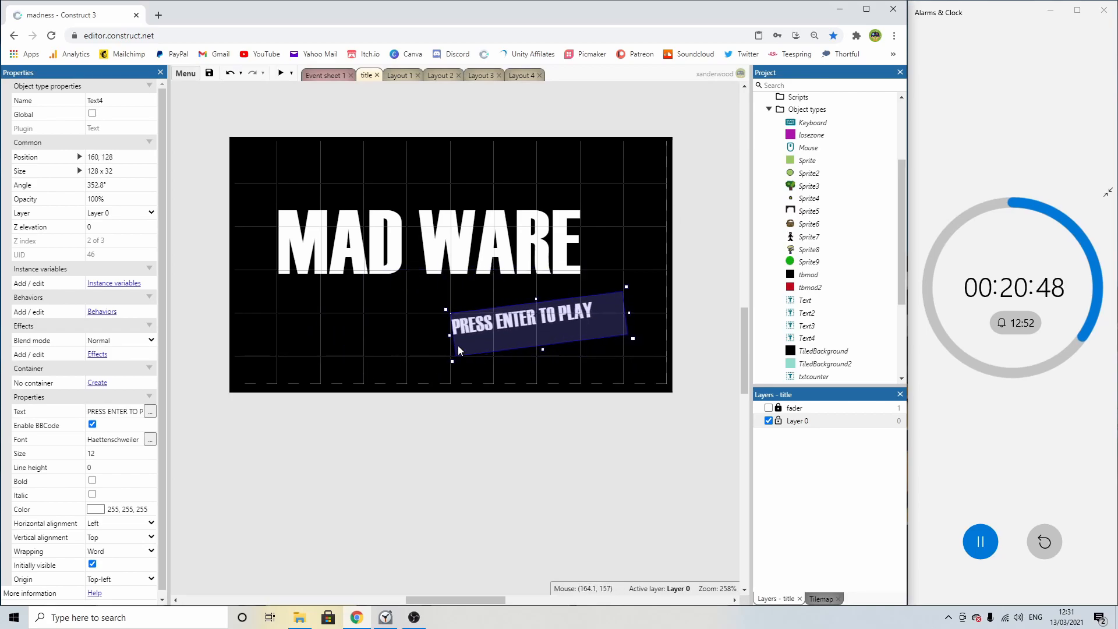
Add a Sine behavior to the PRESS ENTER TO PLAY text.
left_click(99, 312)
left_click(472, 299)
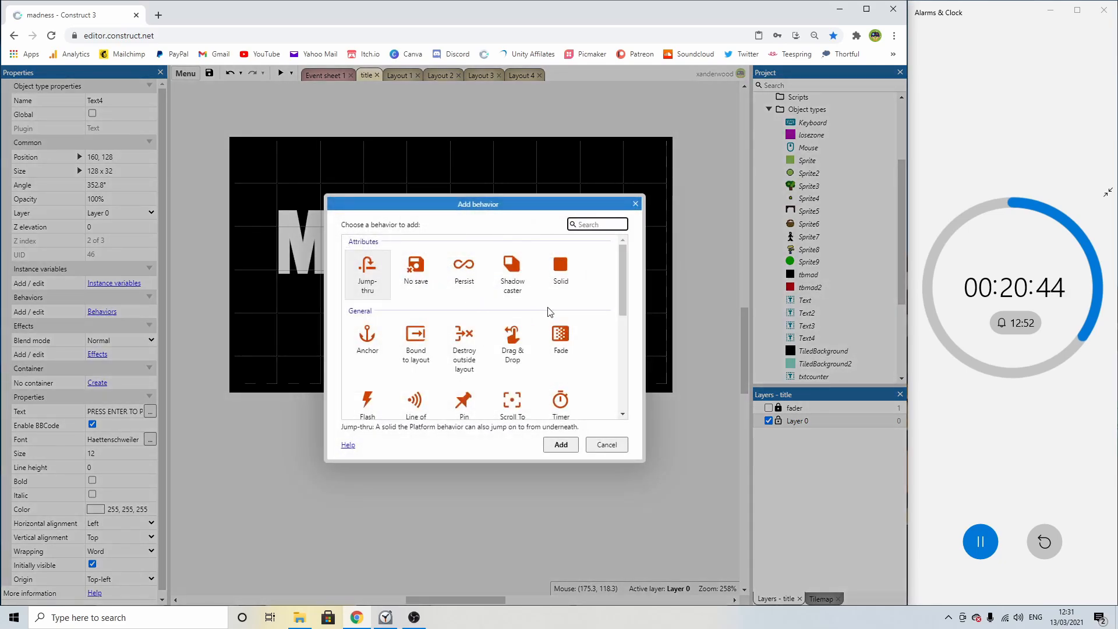
scroll(452, 350, "down", 5)
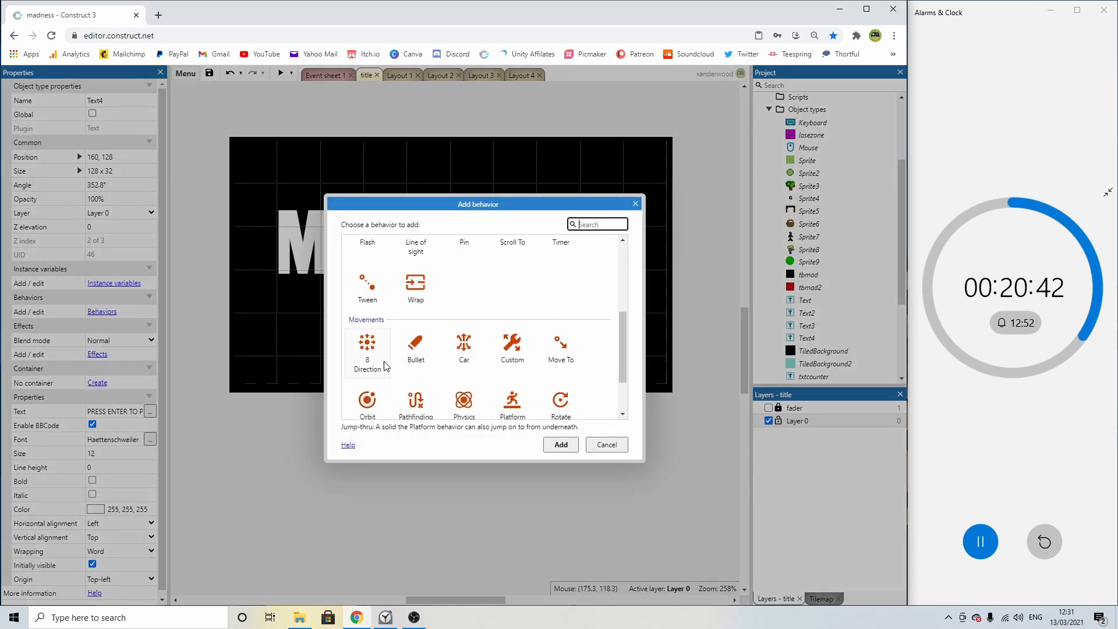
left_click(368, 394)
double_click(373, 390)
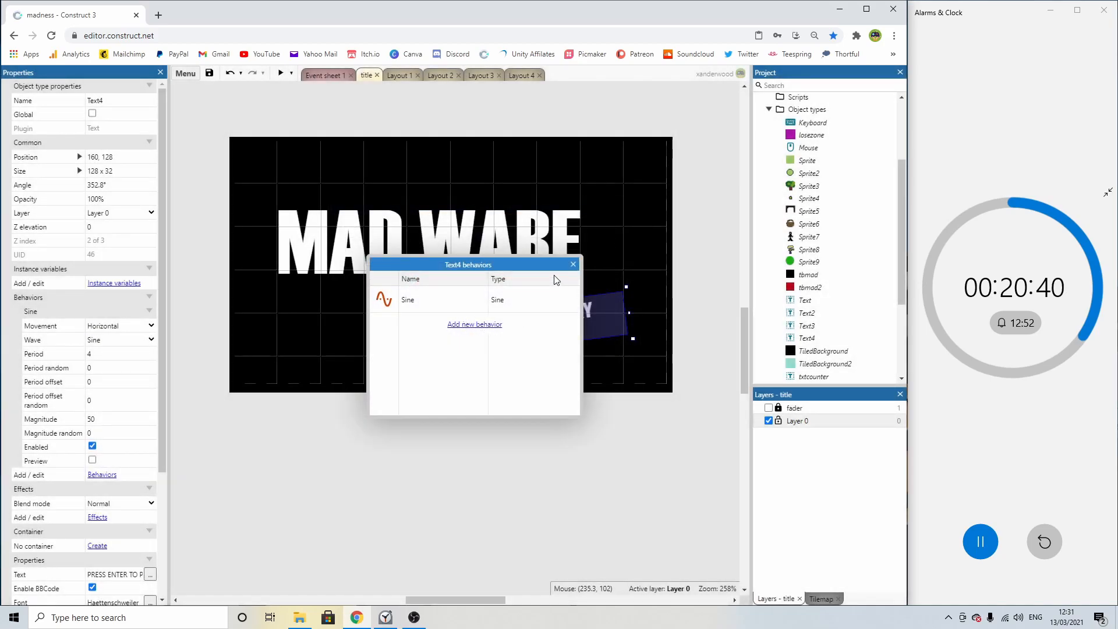
left_click(573, 261)
Set the Sine behavior's movement to Size with period 2 and magnitude 2, and briefly preview it in the editor.
left_click(127, 324)
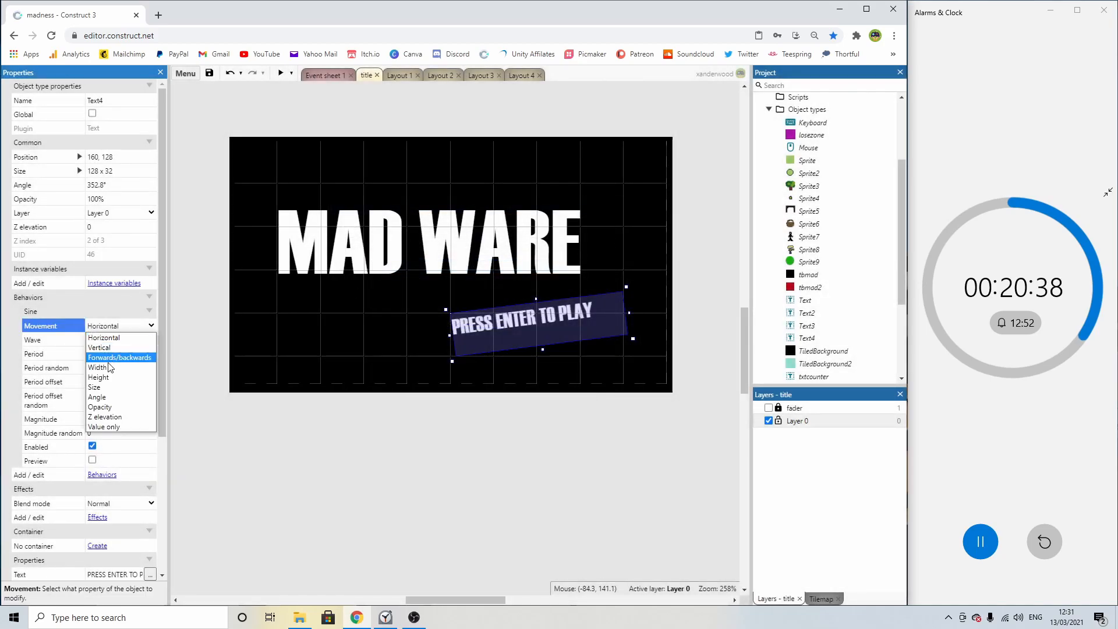
left_click(102, 357)
left_click(108, 357)
type("2")
left_click(116, 418)
type("2")
left_click(93, 460)
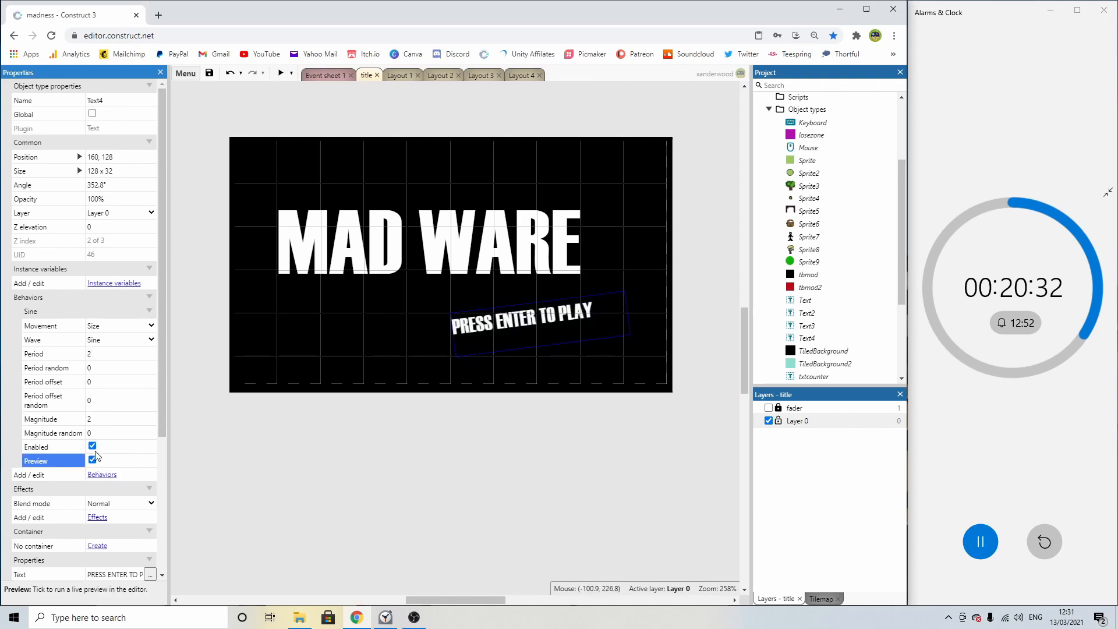
left_click(94, 459)
Set the Sine behavior's period and magnitude to 10, keeping the Sine wave, and briefly preview the motion in the editor.
left_click(106, 344)
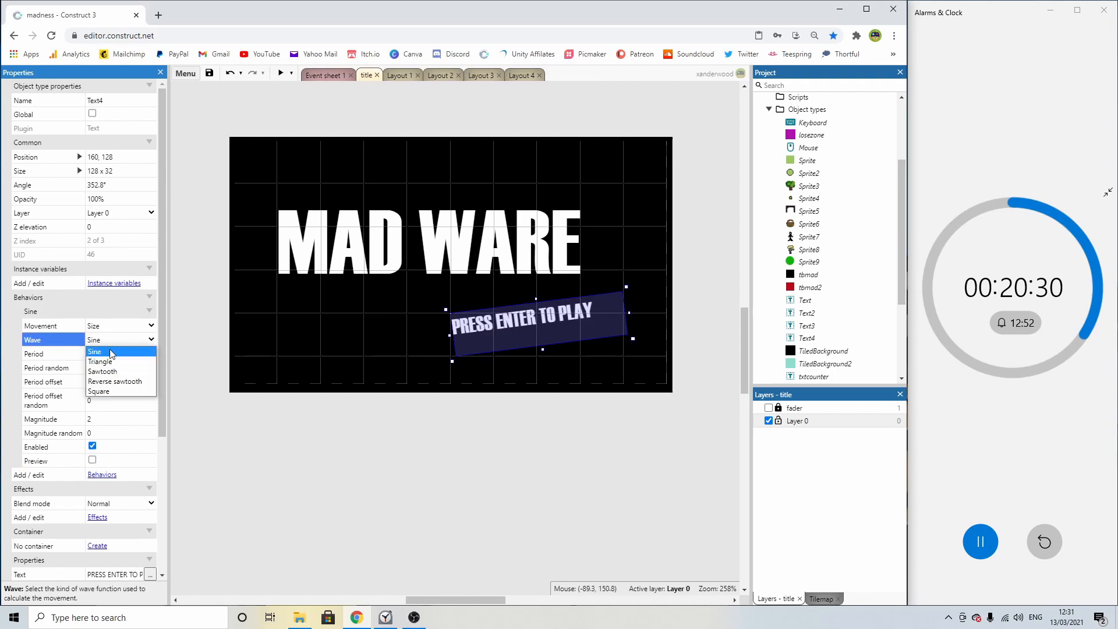
left_click(114, 358)
type("10")
left_click(103, 420)
type("1")
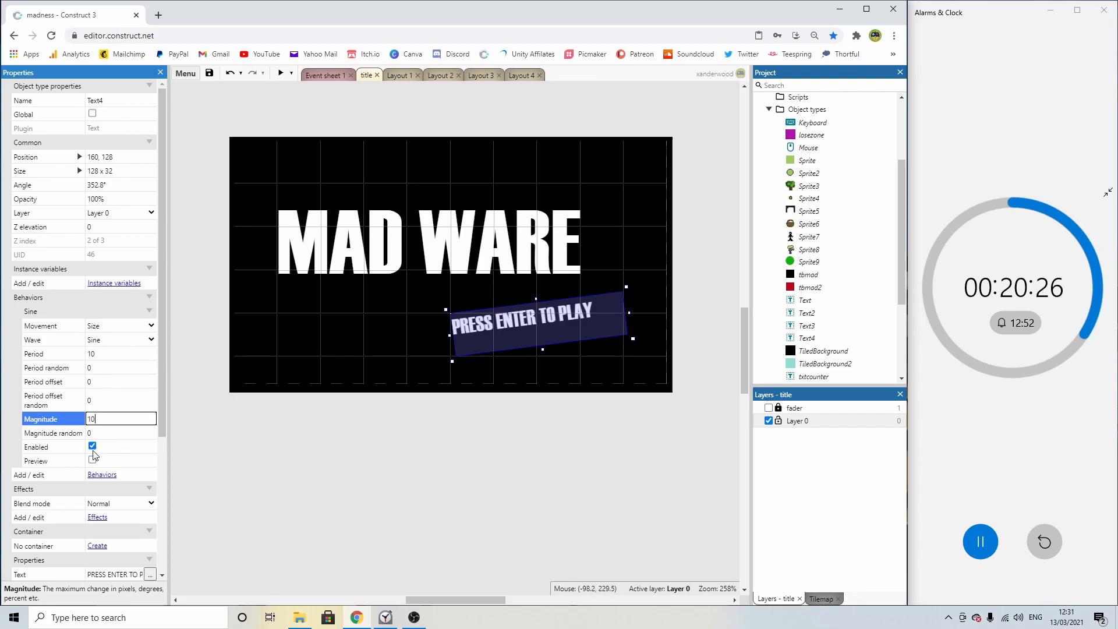
left_click(92, 460)
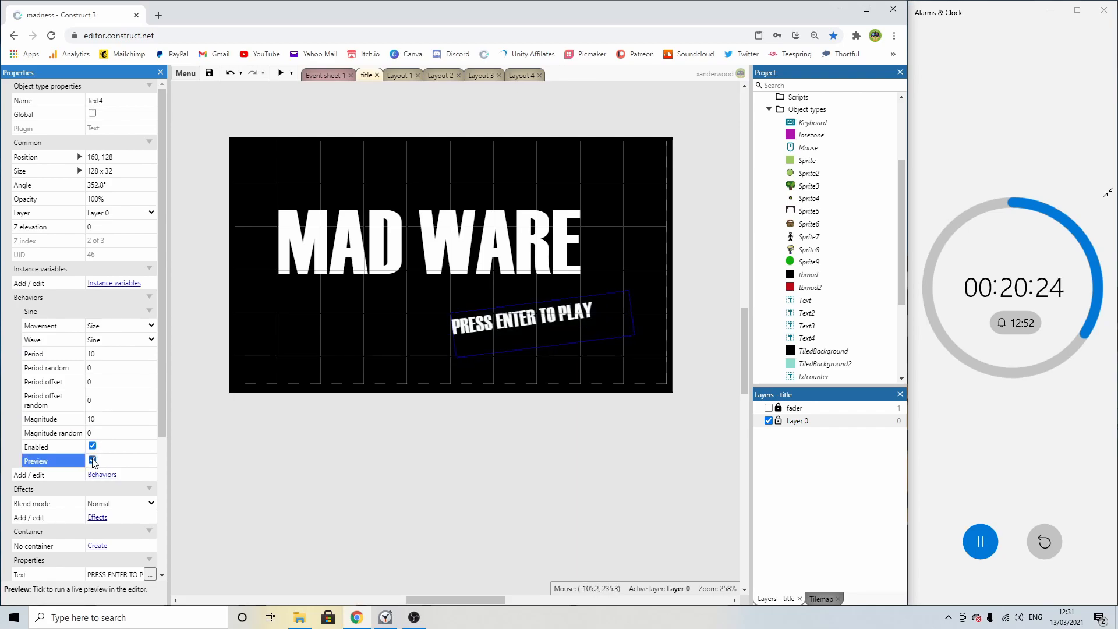
left_click(92, 460)
Run a preview of the title layout, close it and reselect the PRESS ENTER TO PLAY text.
left_click(420, 430)
left_click(281, 73)
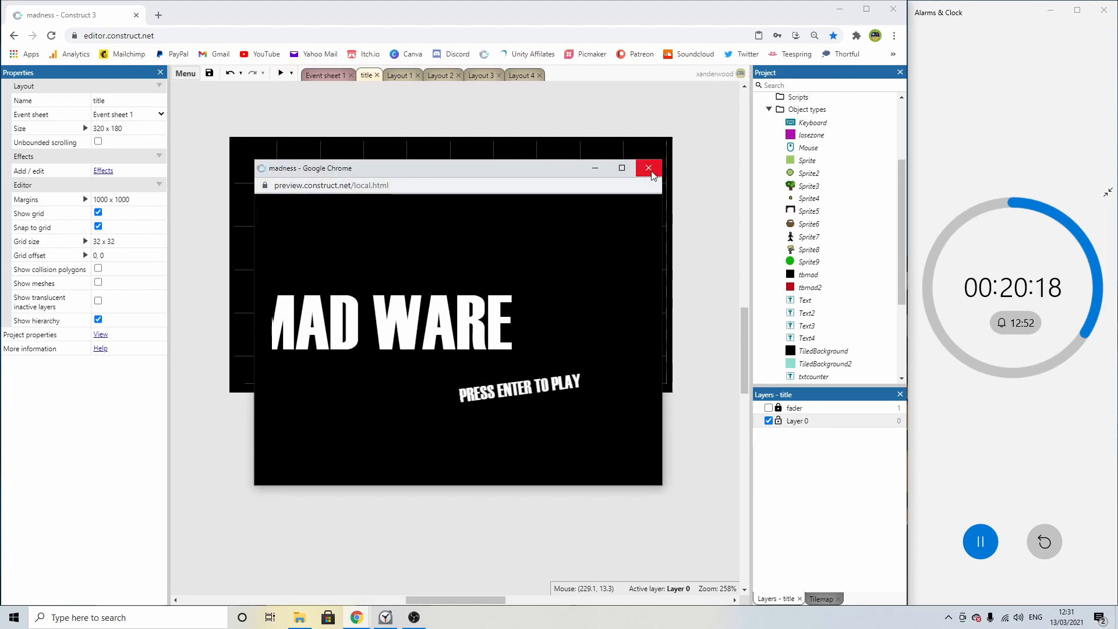
left_click(651, 173)
left_click(555, 321)
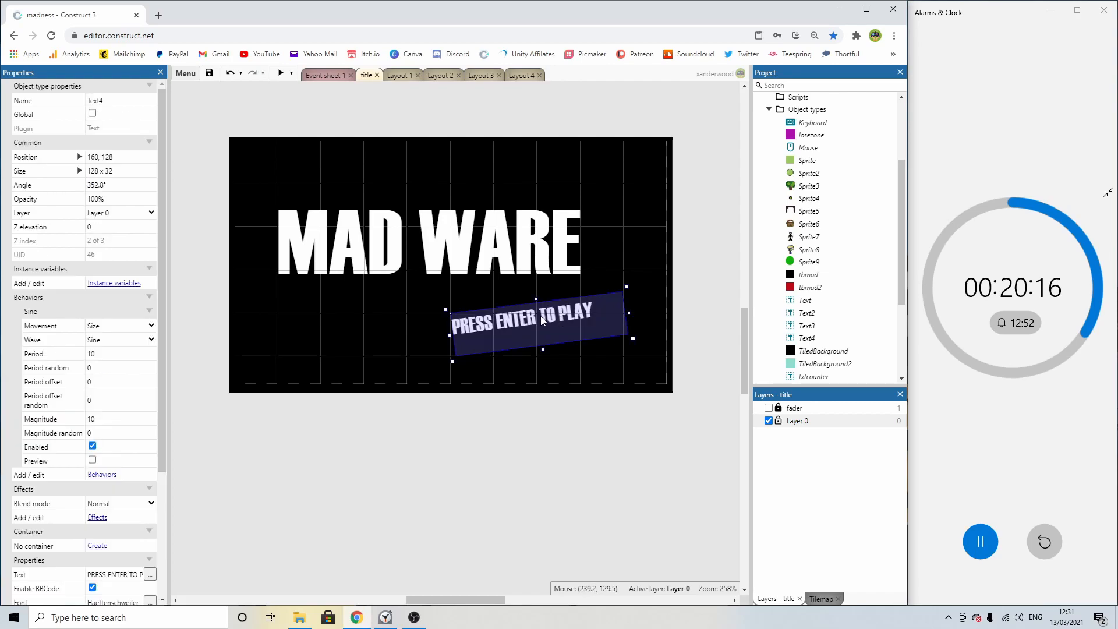
Remove the Sine behavior from the PRESS ENTER TO PLAY text and preview the title layout.
left_click(102, 475)
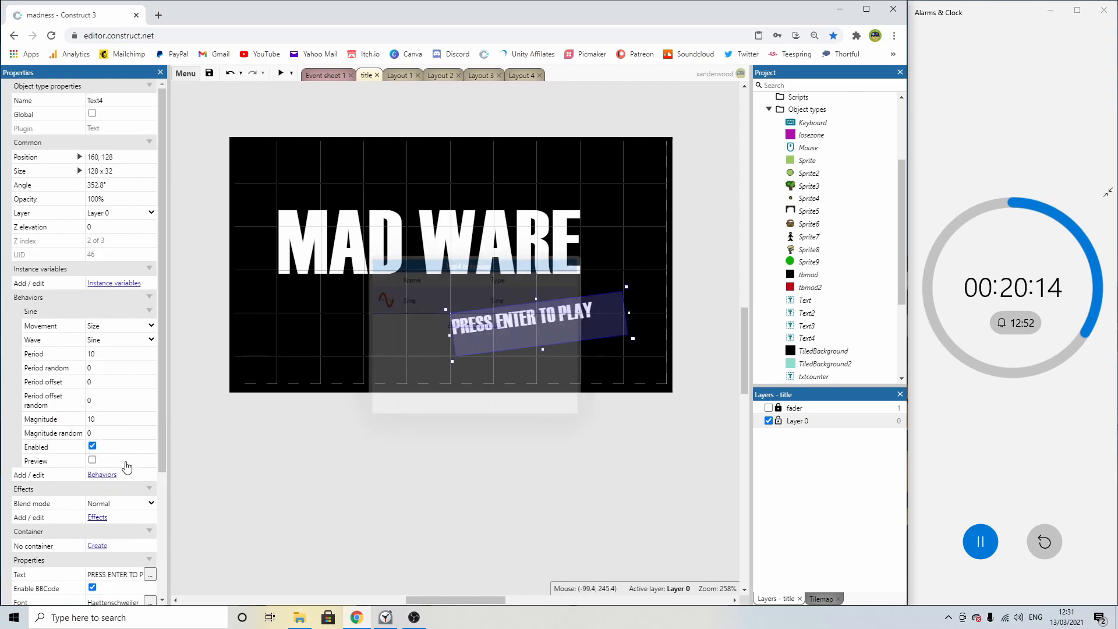
key("Delete")
key("Escape")
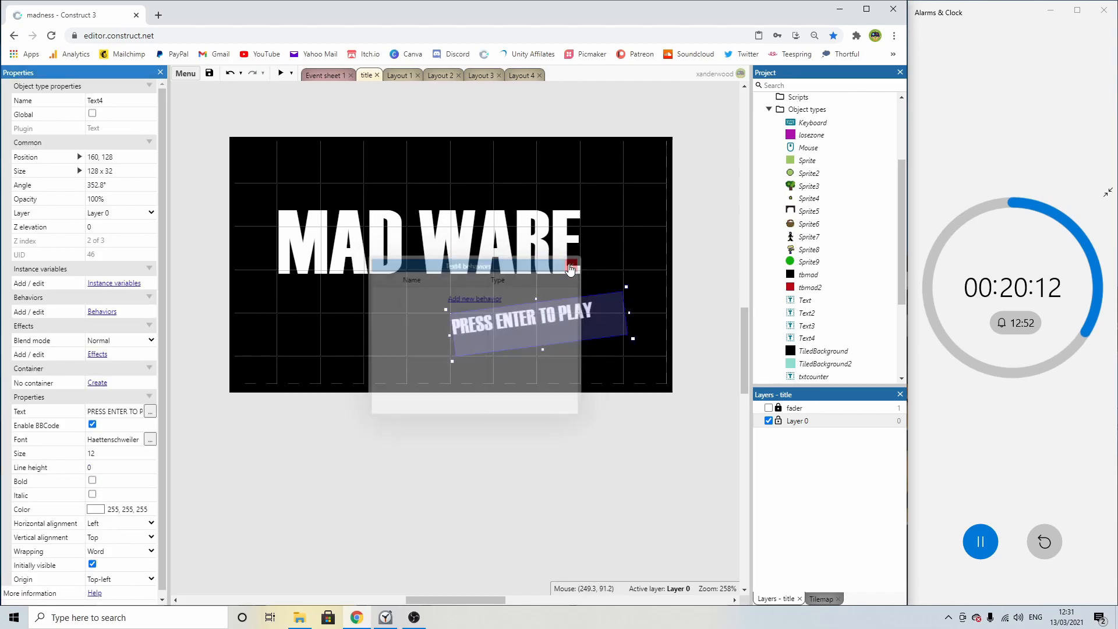
left_click(459, 221)
left_click(282, 74)
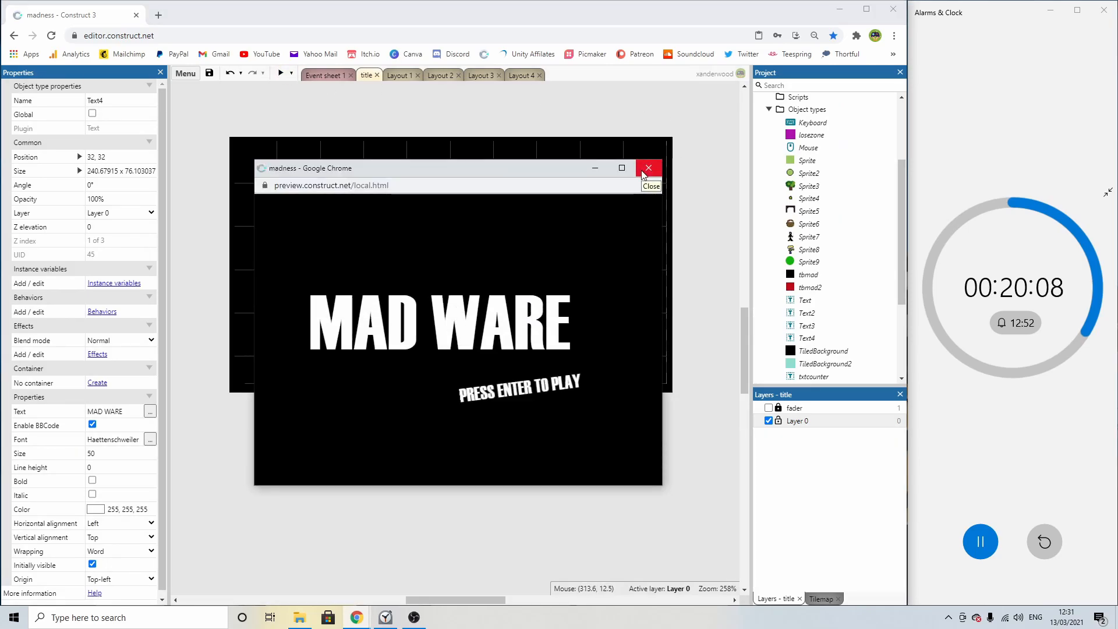
left_click(648, 168)
Turn off grid display and snapping, and reposition PRESS ENTER TO PLAY at about 177, 107 and MAD WARE at about 42, 30.
left_click_drag(551, 312, 525, 319)
left_click(392, 407)
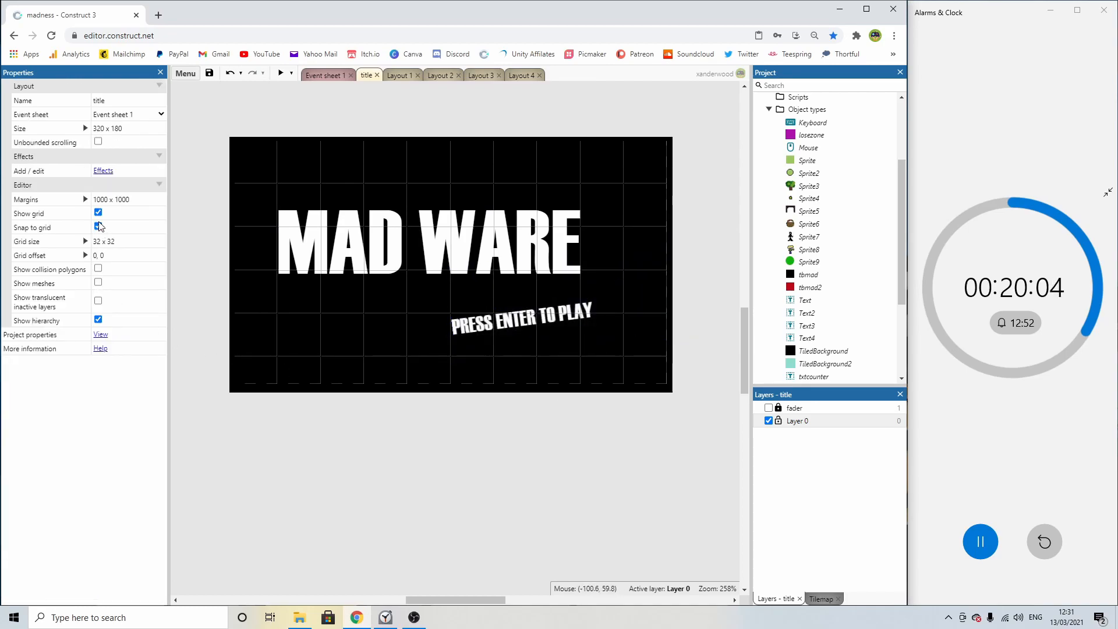
left_click(98, 212)
left_click_drag(531, 313, 554, 287)
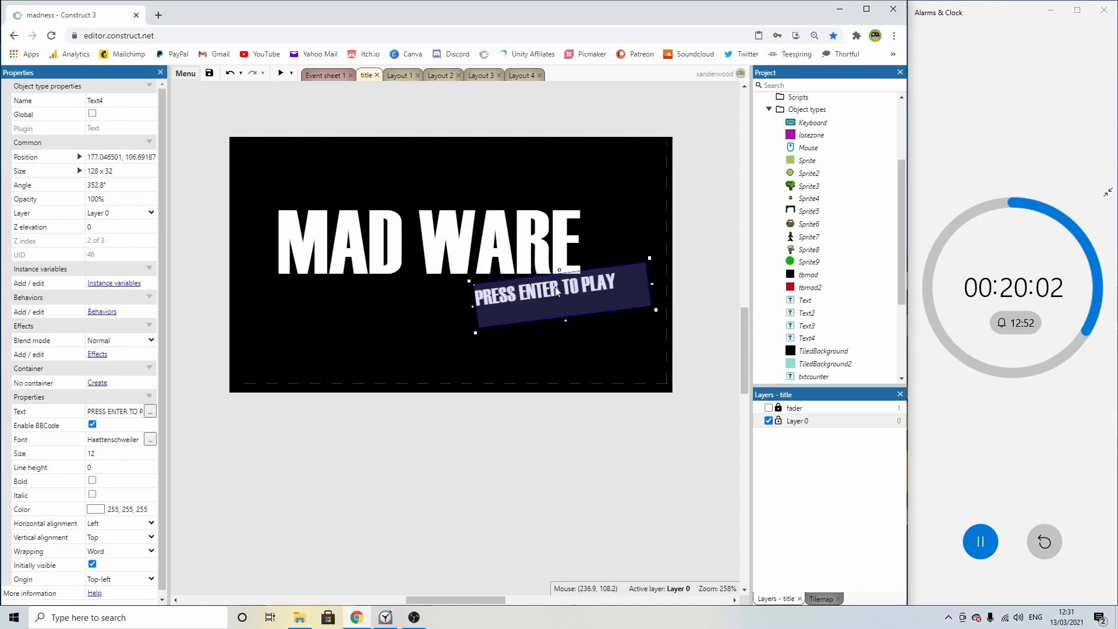
left_click(604, 412)
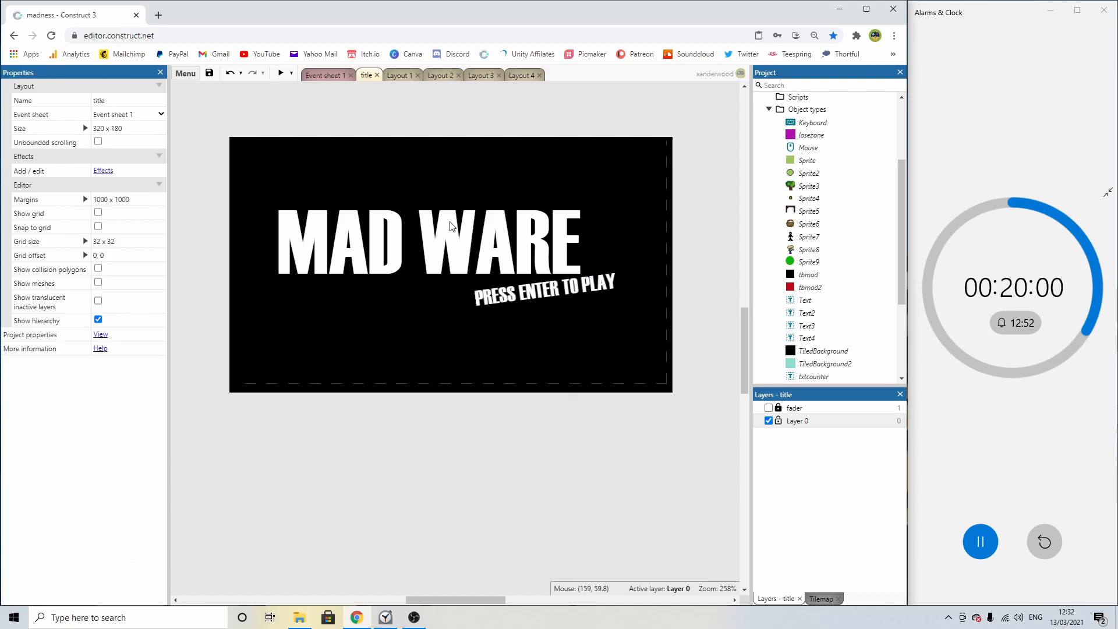
left_click_drag(450, 226, 463, 219)
Duplicate the PRESS ENTER TO PLAY text below the title and change the copy to "MADE IN 1 HOUR BY" followed by the creator's name.
left_click(522, 299)
left_click_drag(522, 299, 352, 344, "ctrl")
double_click(352, 344)
left_click(430, 252)
left_click_drag(431, 257, 350, 261)
type("MADE IN")
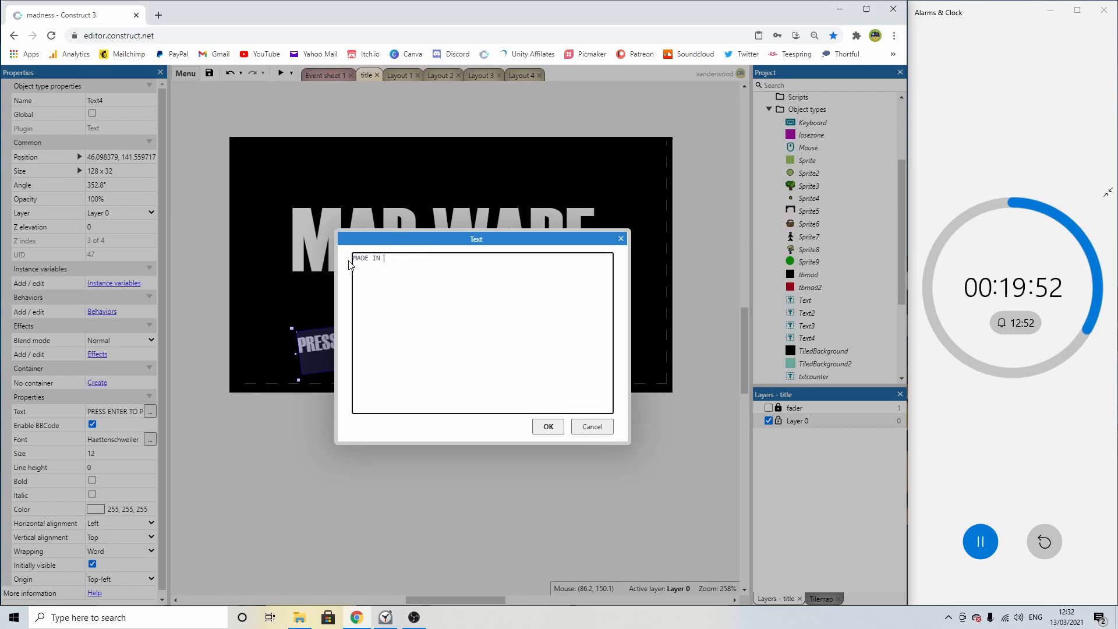
type(" 1 HOUR BY XANDERW")
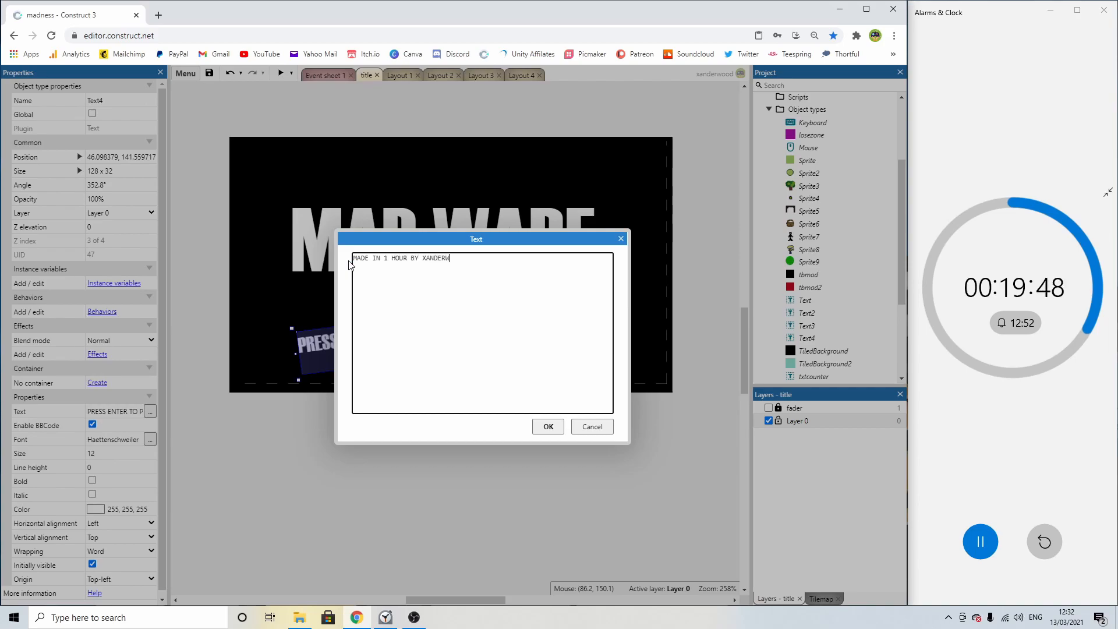
type("OOOD")
left_click(548, 427)
Widen the credit text box to about 202 px and set its font size to 8.
left_click_drag(489, 359, 581, 345)
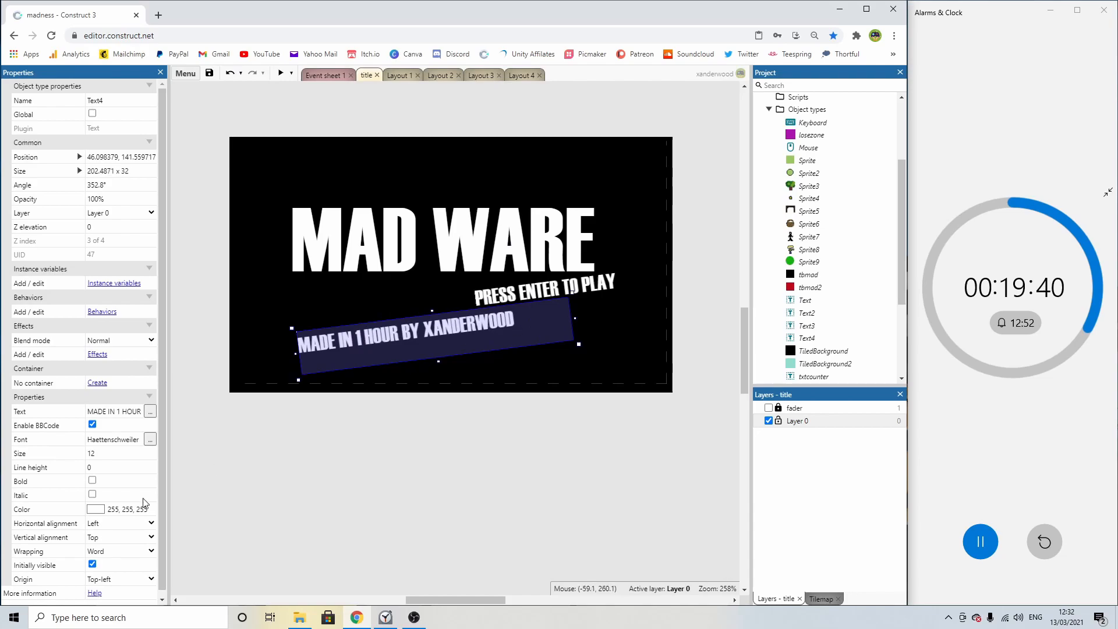
left_click(110, 454)
key("Tab")
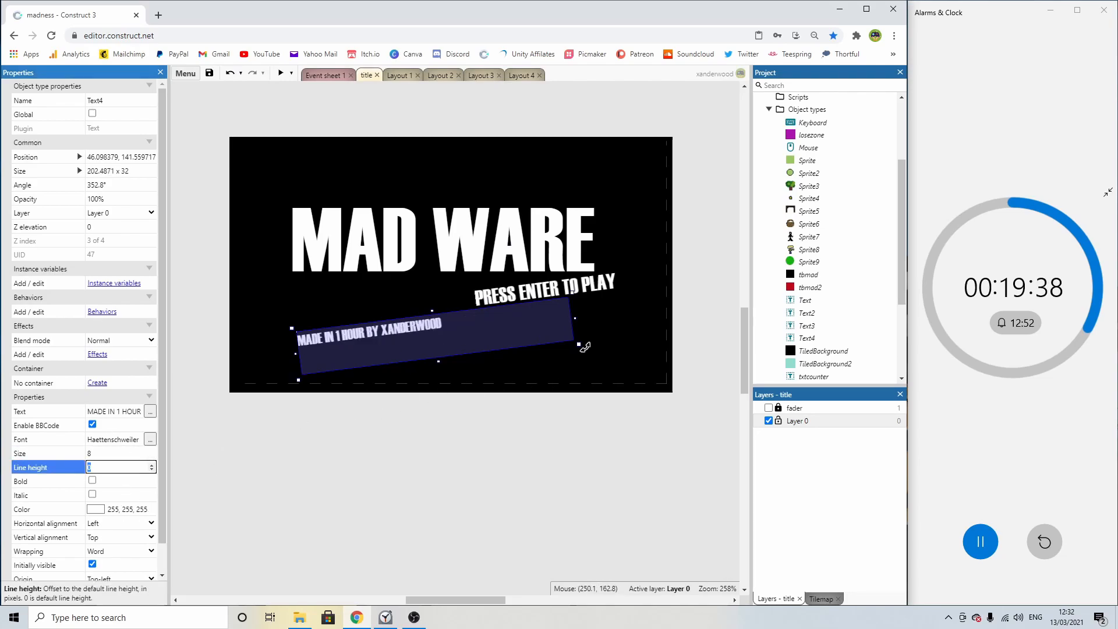
Rotate the credit text to about 350°, narrow its box to about 114 px, and place it above the start of MAD WARE.
left_click_drag(585, 346, 576, 371)
left_click_drag(437, 341, 394, 205)
left_click_drag(538, 191, 371, 204)
left_click(477, 123)
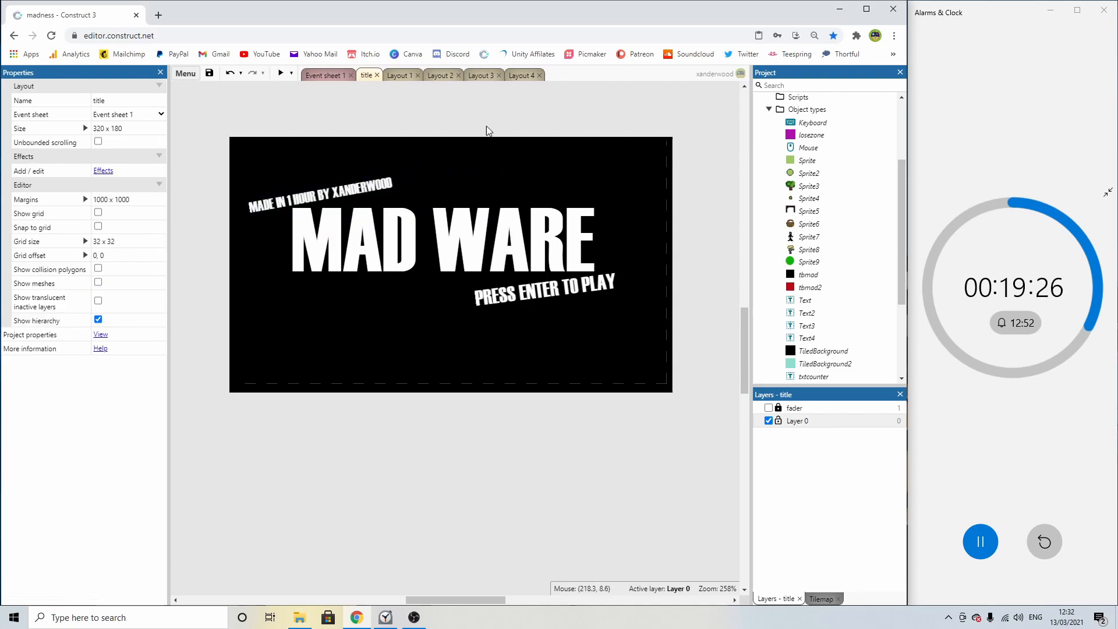
Save the project to Google Drive as madness.c3p.
key("ctrl+s")
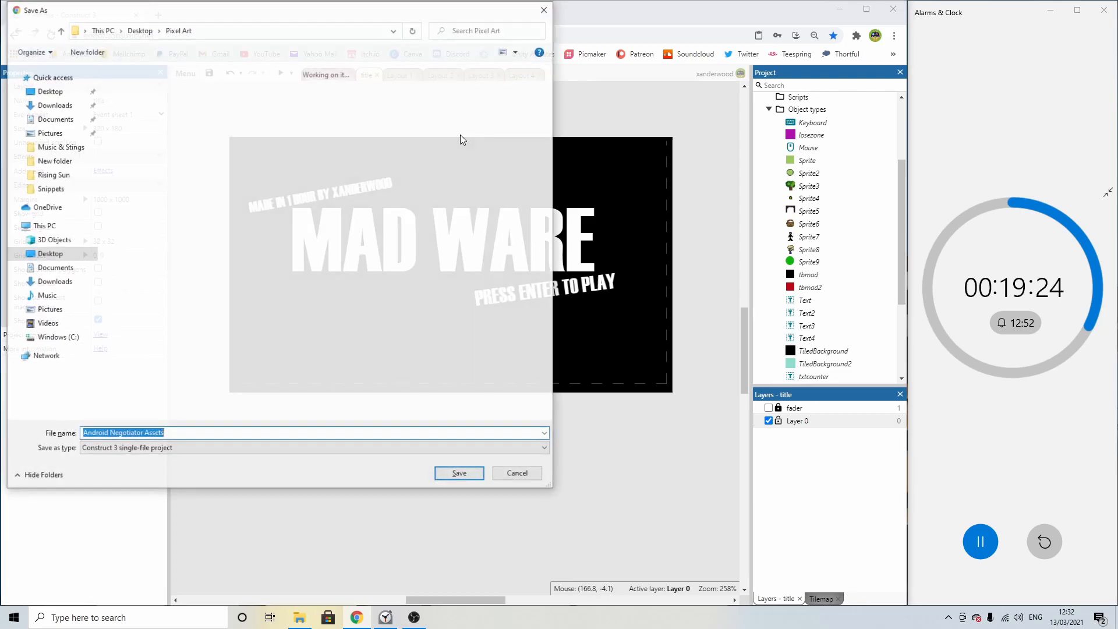
left_click(549, 7)
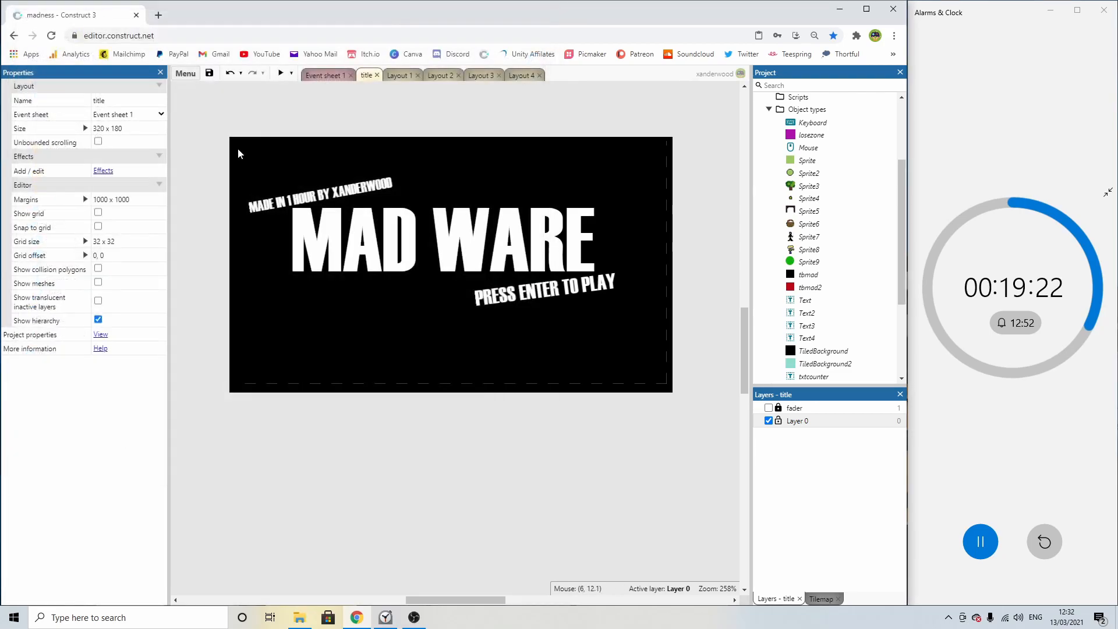
left_click(186, 73)
mouse_move(213, 95)
mouse_move(297, 126)
left_click(397, 123)
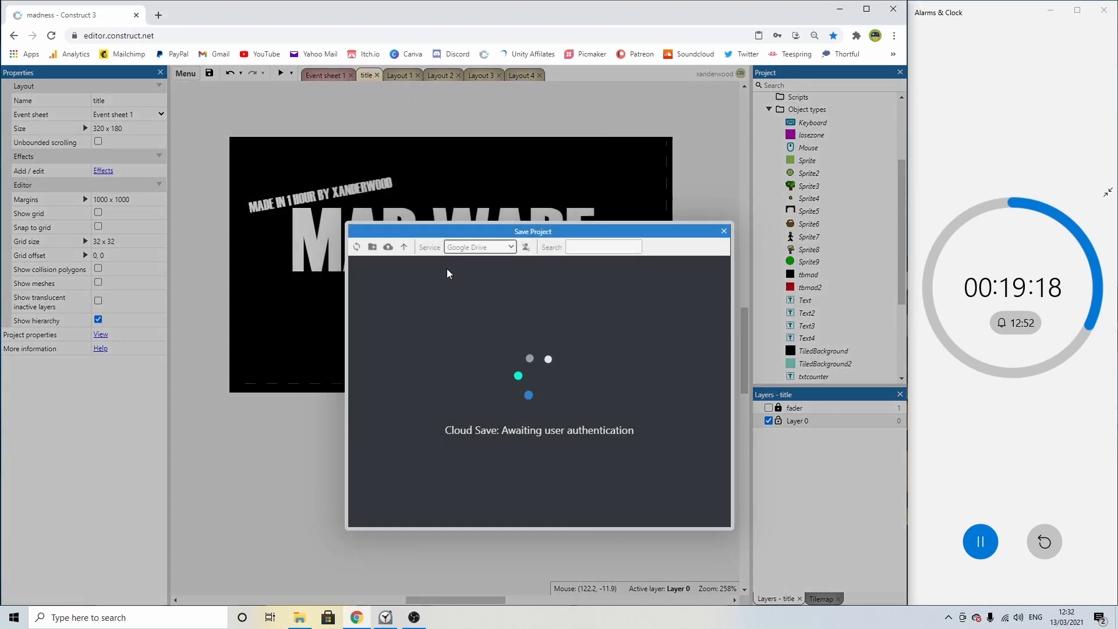
left_click(715, 514)
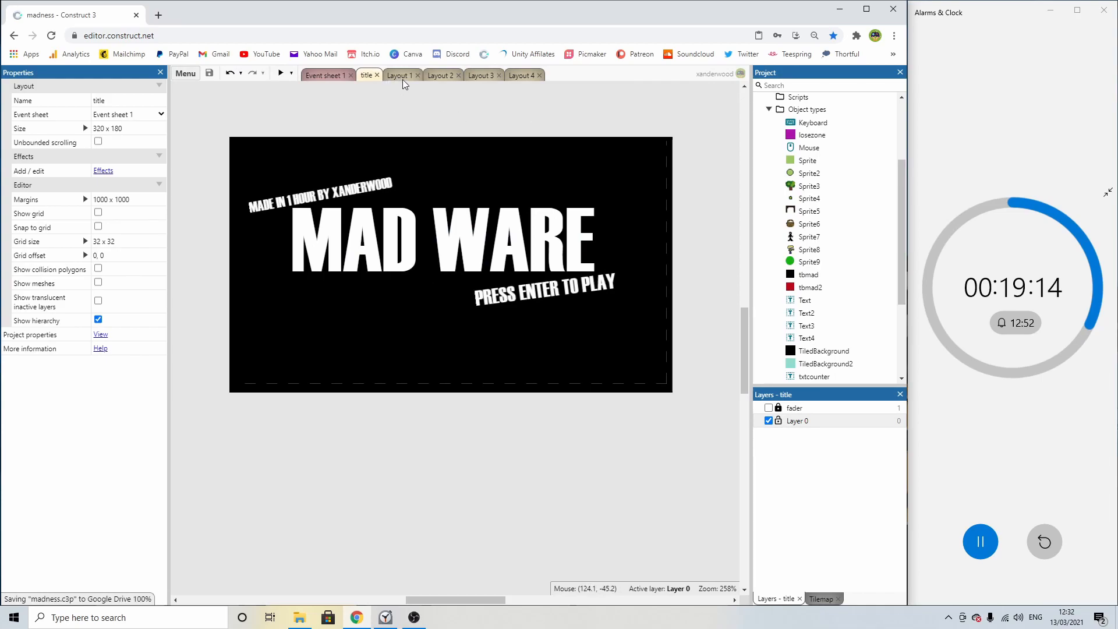
Duplicate the title layout, place the copy title2 directly after title in the layout list, and open it.
scroll(804, 139, "up", 3)
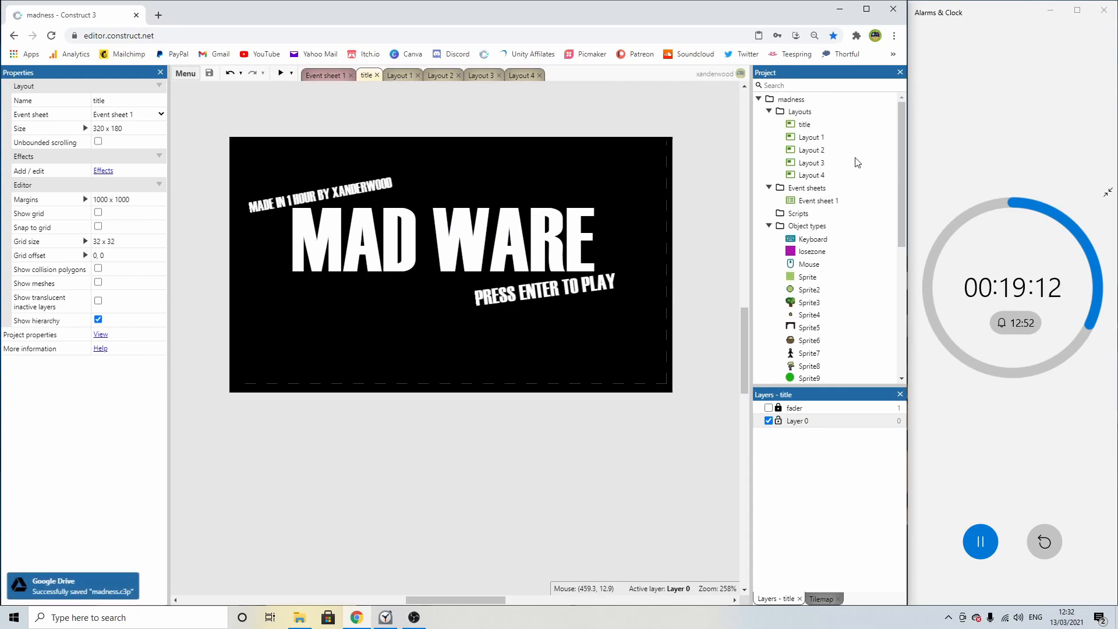
right_click(809, 125)
left_click(846, 183)
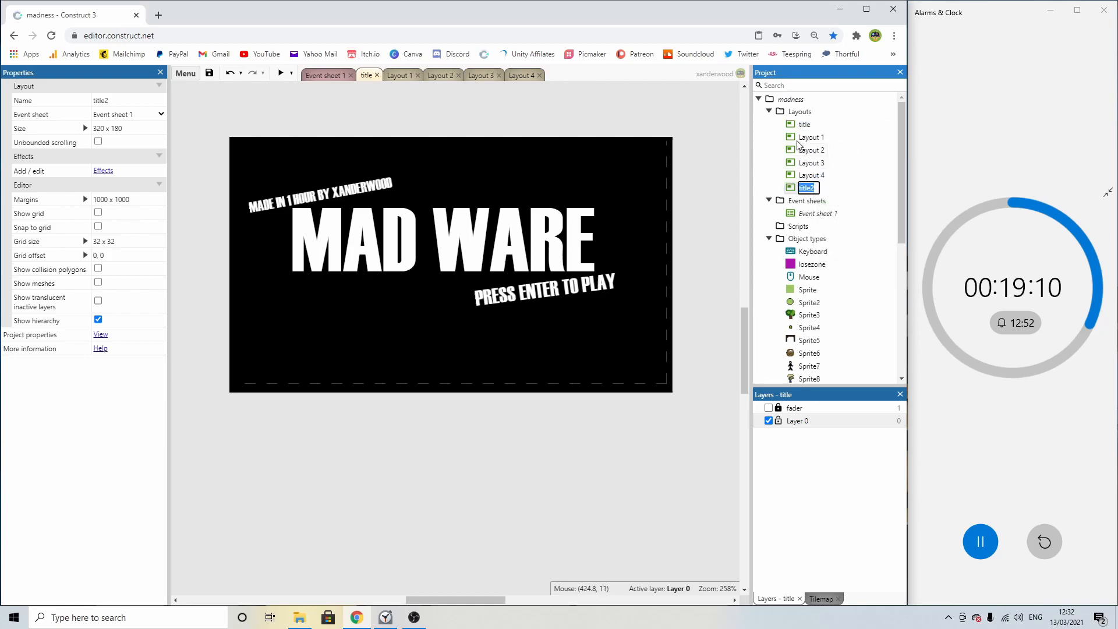
left_click_drag(805, 187, 809, 142)
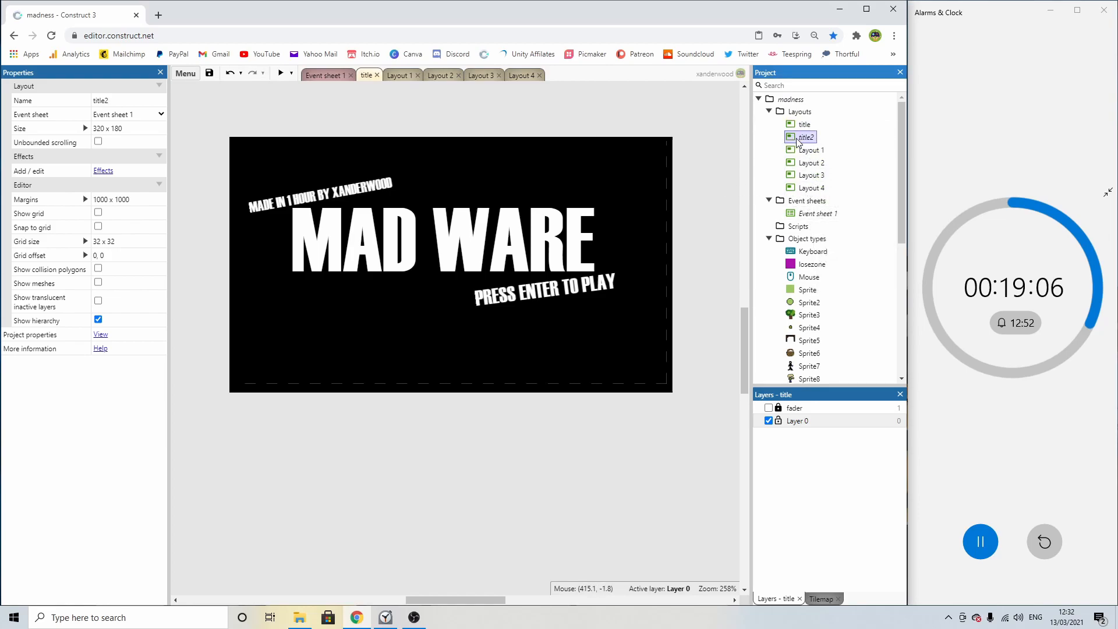
double_click(807, 138)
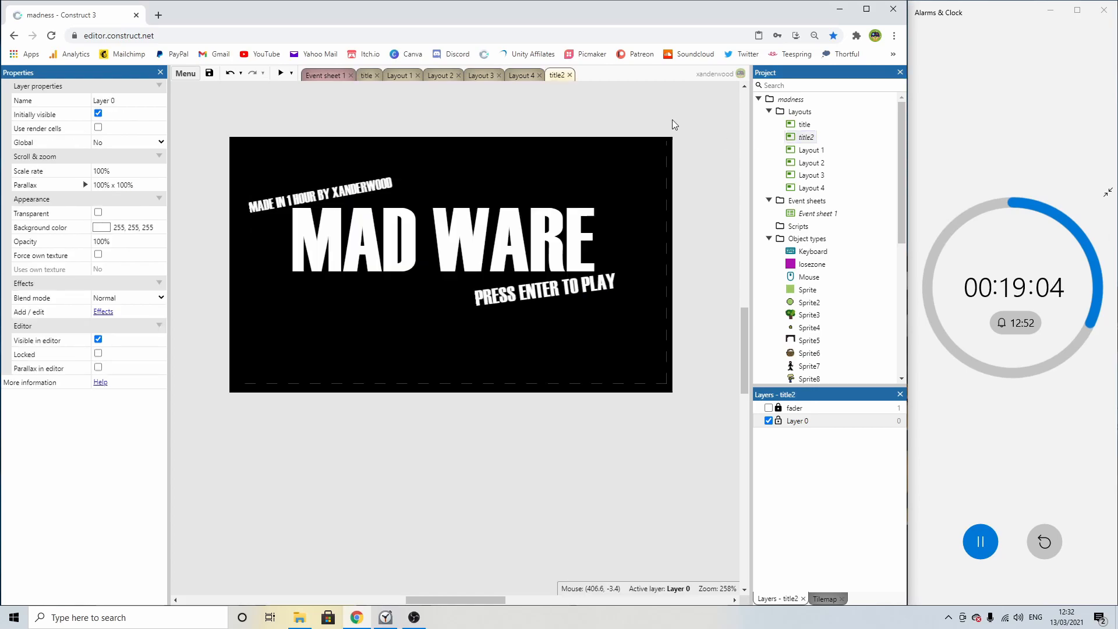
Delete the MAD WARE and PRESS ENTER TO PLAY texts from the title2 layout.
left_click(467, 262)
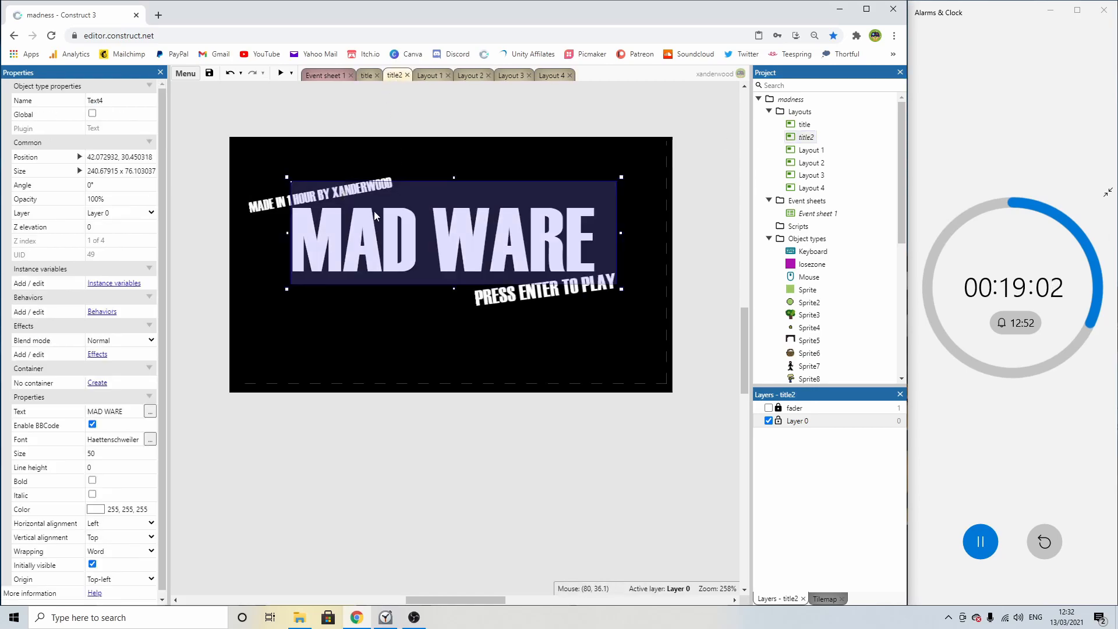
key("Delete")
left_click(512, 291)
key("Delete")
Level the remaining text to 0° and change it to "FIGURE OUT HOW TO PROGRESS WITHOUT LOSING YOUR COOL. THAT'S ALL THE HELP YOU GET.".
left_click(326, 204)
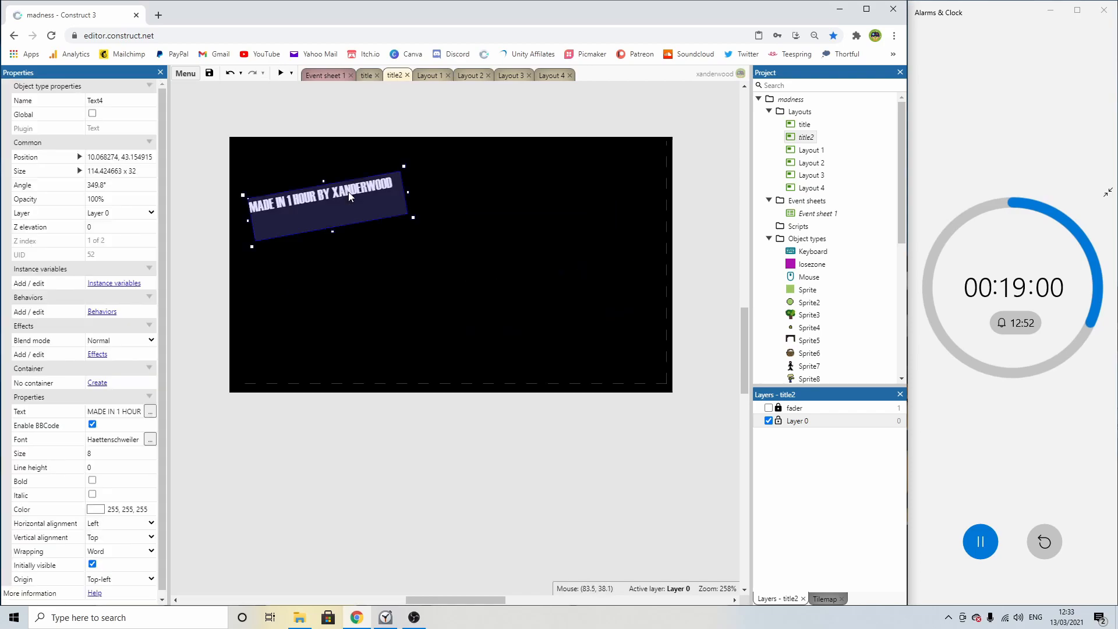
left_click_drag(417, 220, 408, 244)
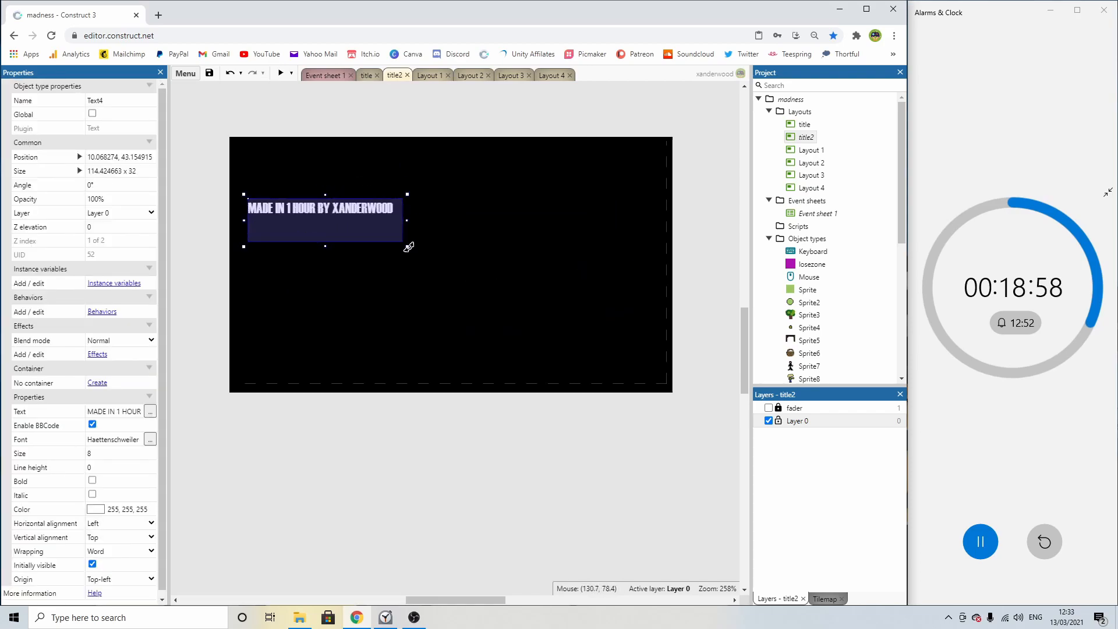
double_click(375, 215)
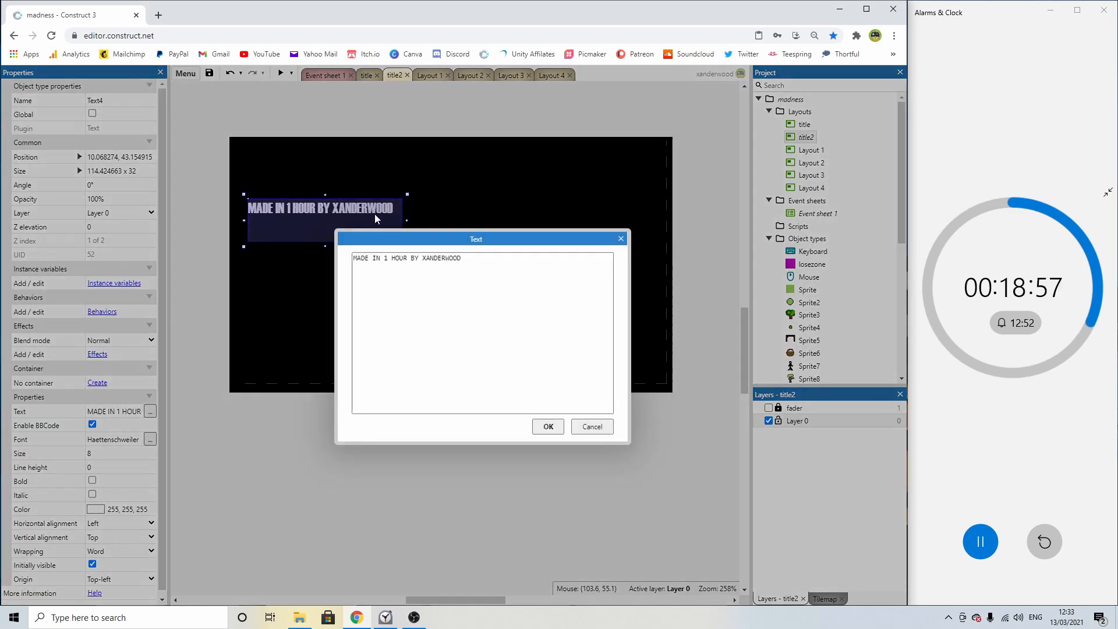
triple_click(364, 258)
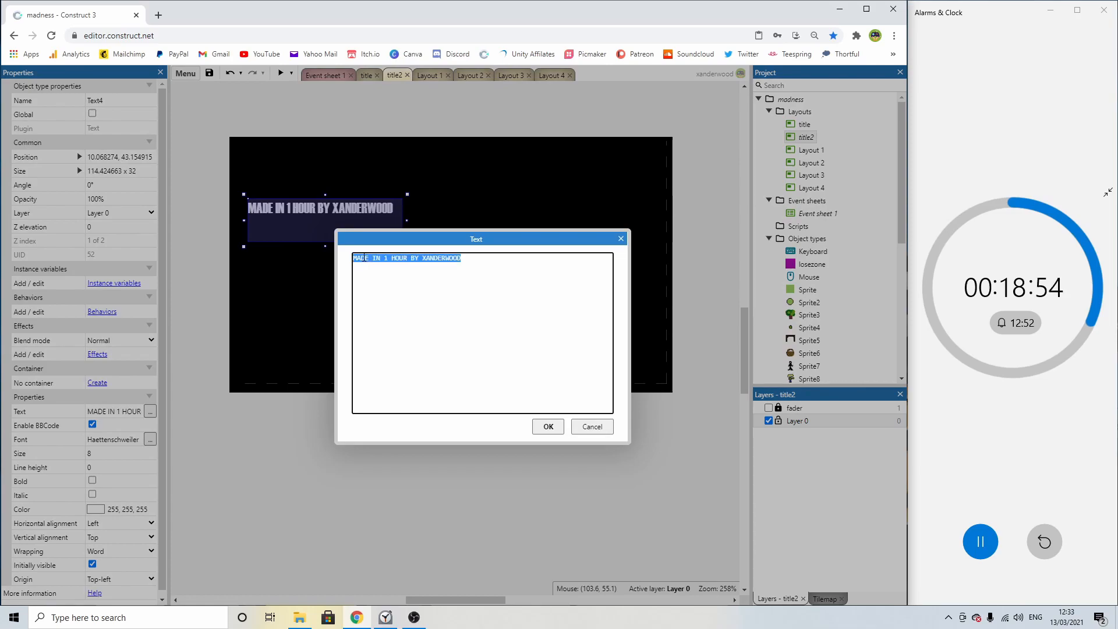
type("FIGU")
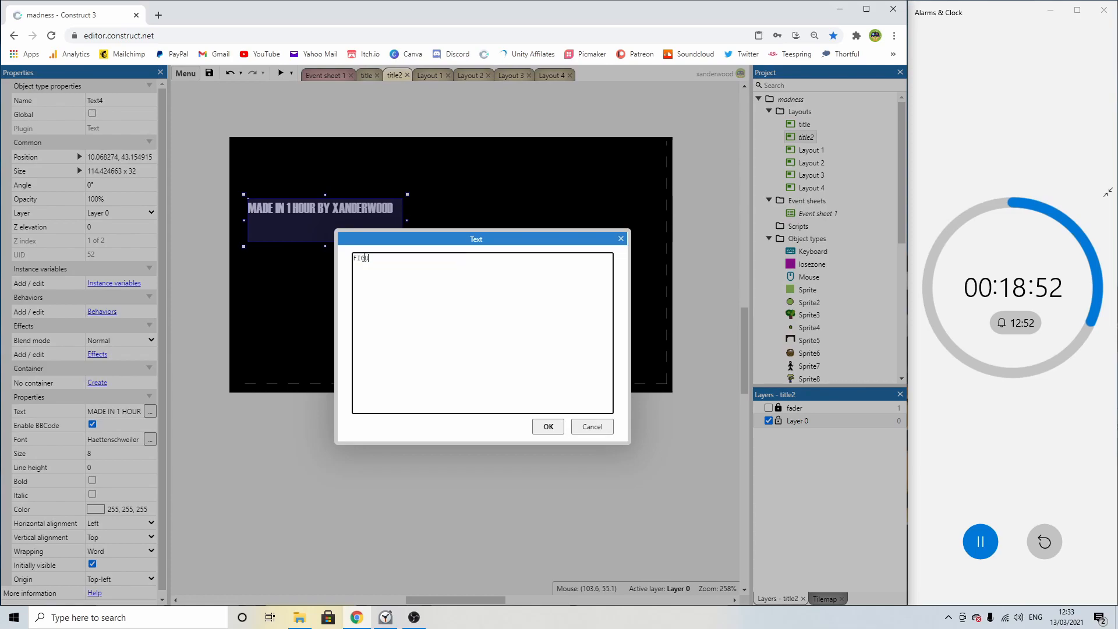
type("RE OUT HOW TO FROGRESS WITHOUT GETT")
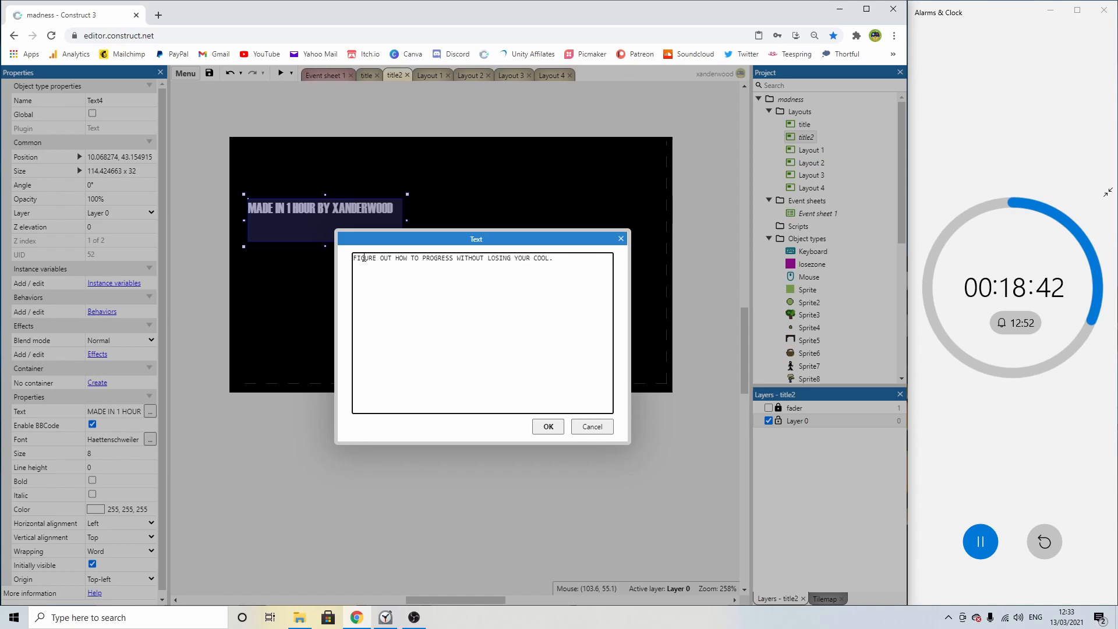
type("THAT")
type("'S ALL YOU")
type("P")
type(" YOU GET.")
left_click(535, 429)
Resize the instruction text box to about 195 x 33, tilt it to about 353°, and place it at about 66, 80.
left_click_drag(409, 230, 560, 230)
left_click_drag(463, 215, 497, 250)
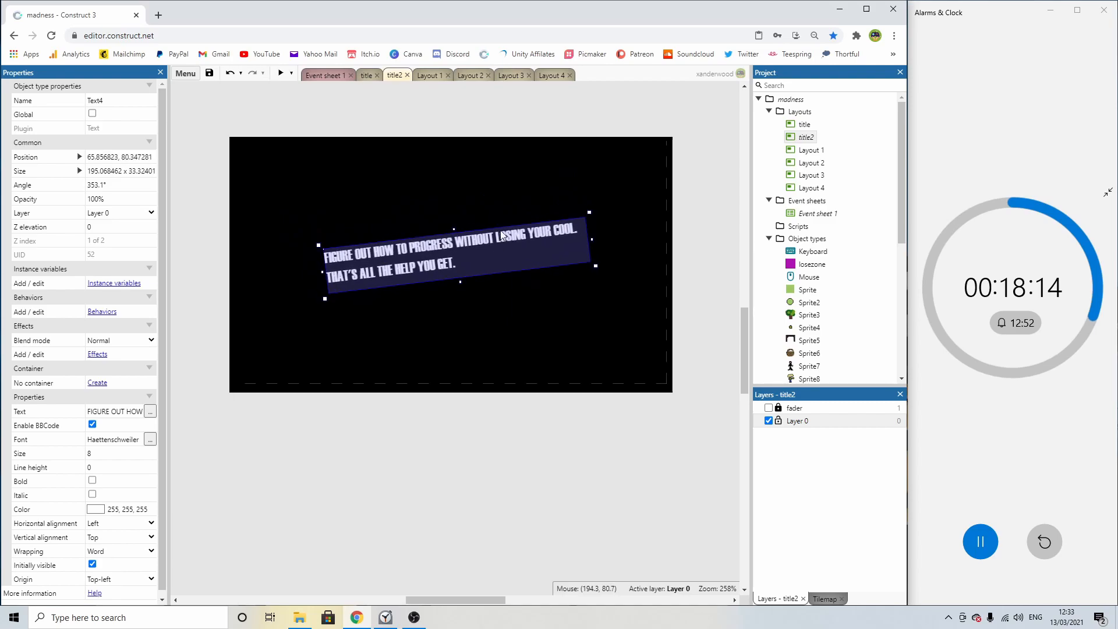
left_click(548, 124)
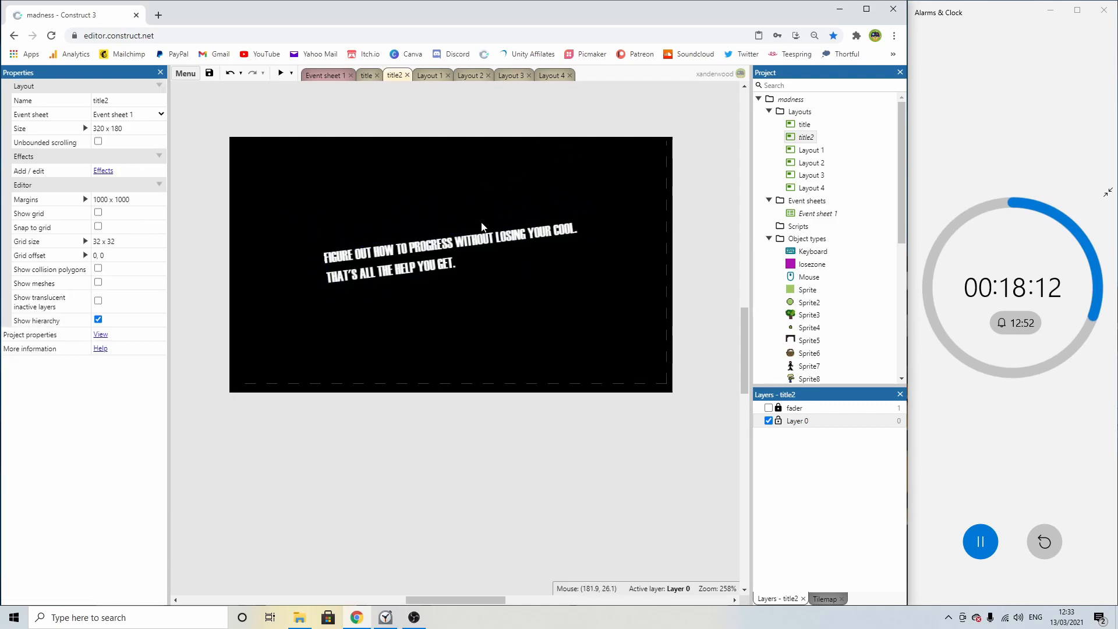
left_click(371, 75)
left_click(512, 298)
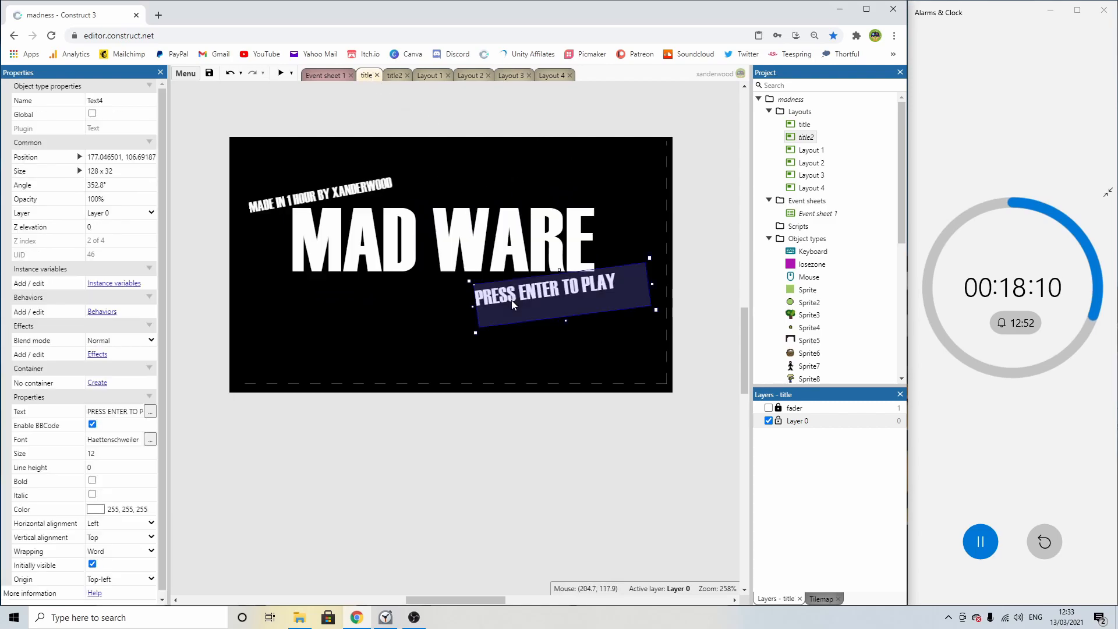
left_click(389, 75)
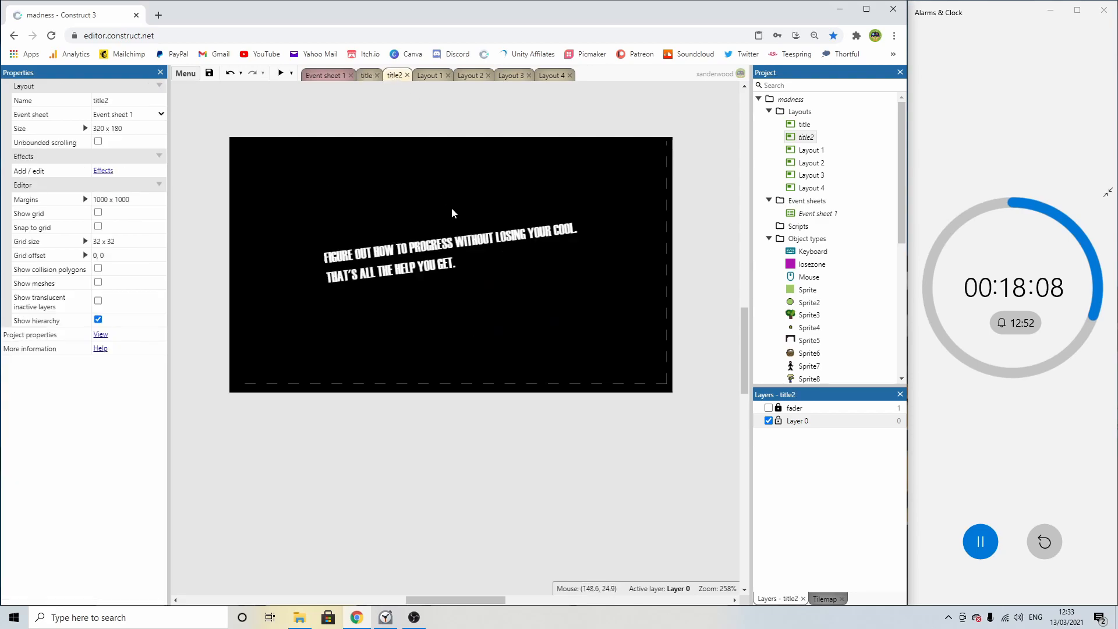
key("ctrl+v")
left_click_drag(545, 348, 471, 316)
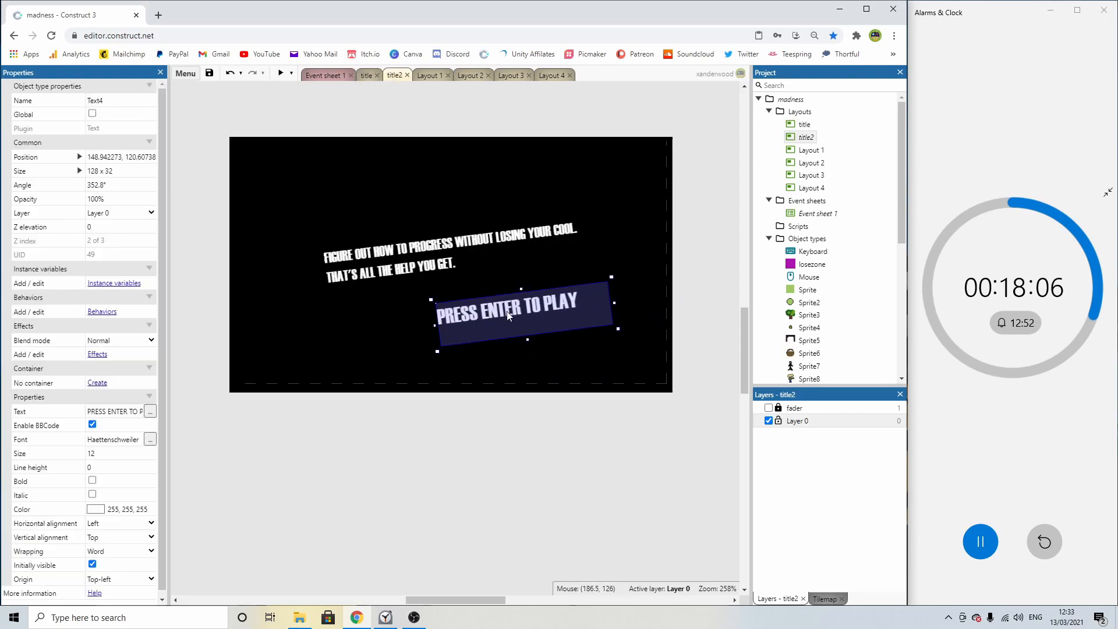
double_click(491, 316)
left_click_drag(397, 258, 501, 278)
key("BackSpace")
key("Return")
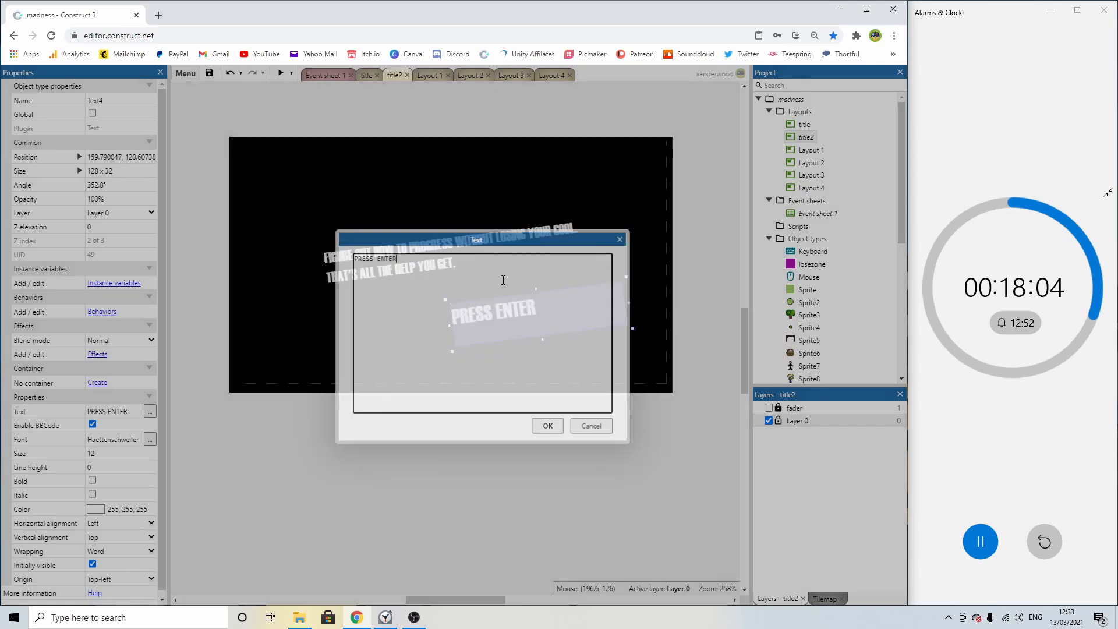
left_click_drag(625, 303, 554, 310)
key("Delete")
Close the title2 instruction layout and delete it from the project.
left_click(464, 244)
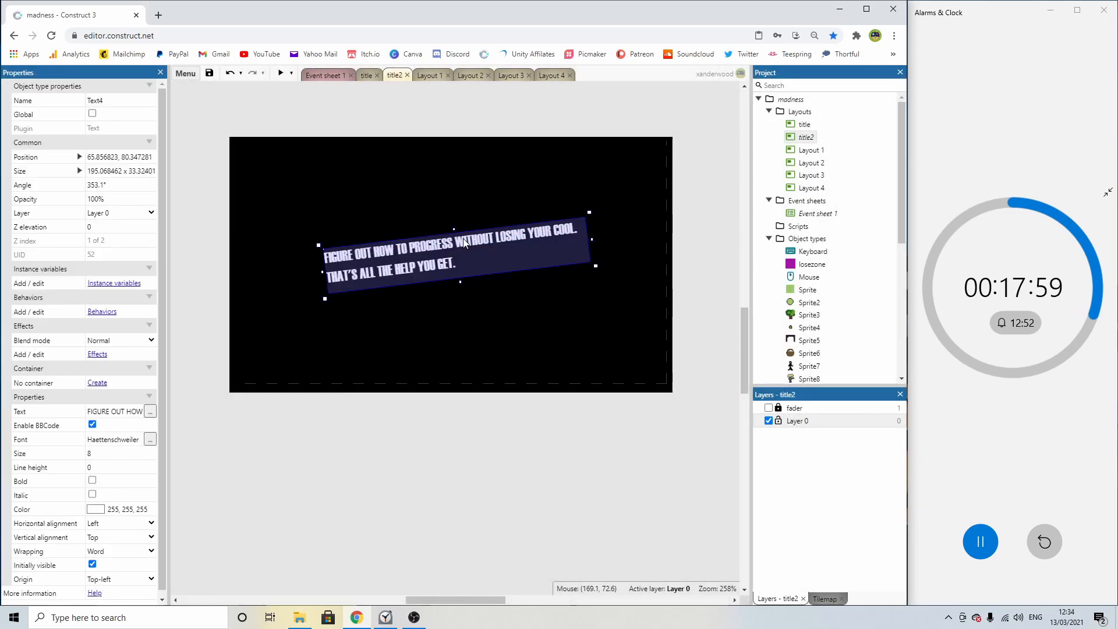
left_click(408, 76)
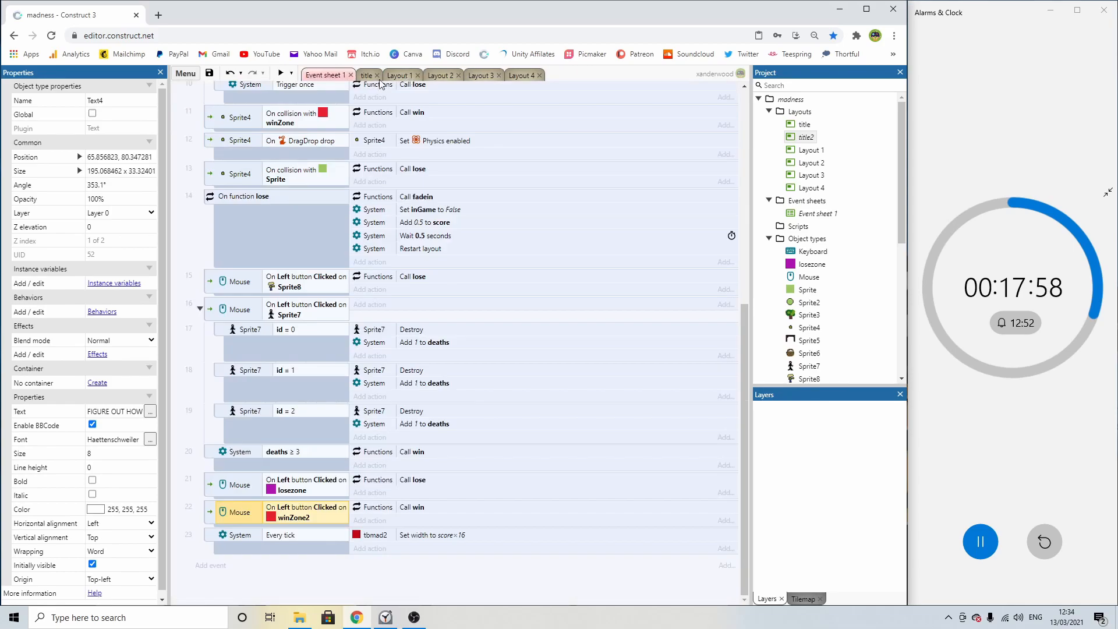
left_click(806, 137)
key("Delete")
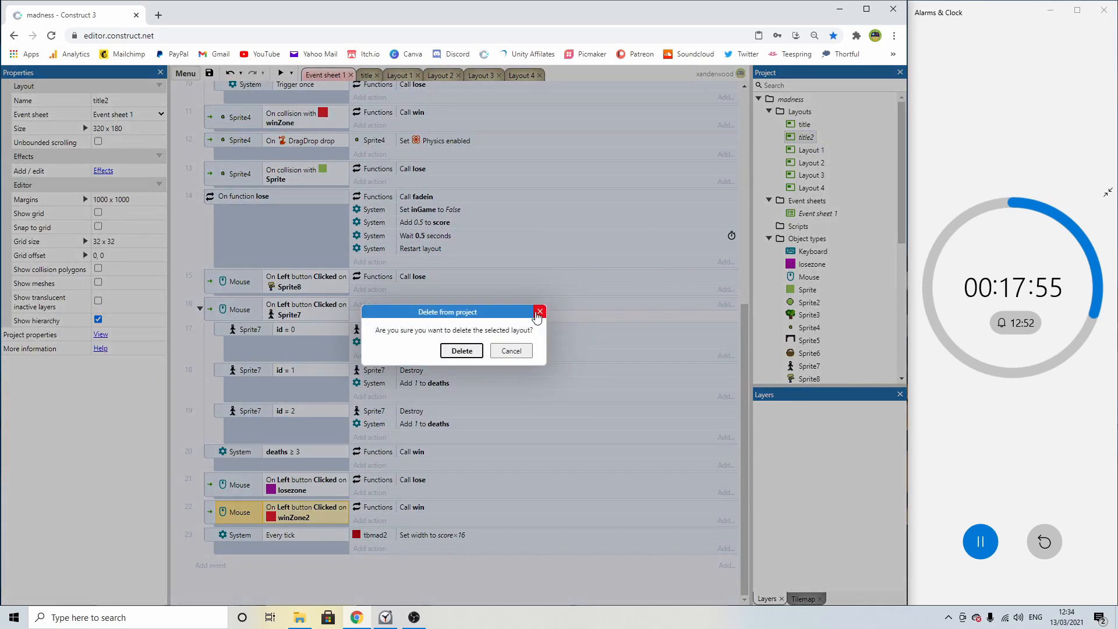
left_click(461, 353)
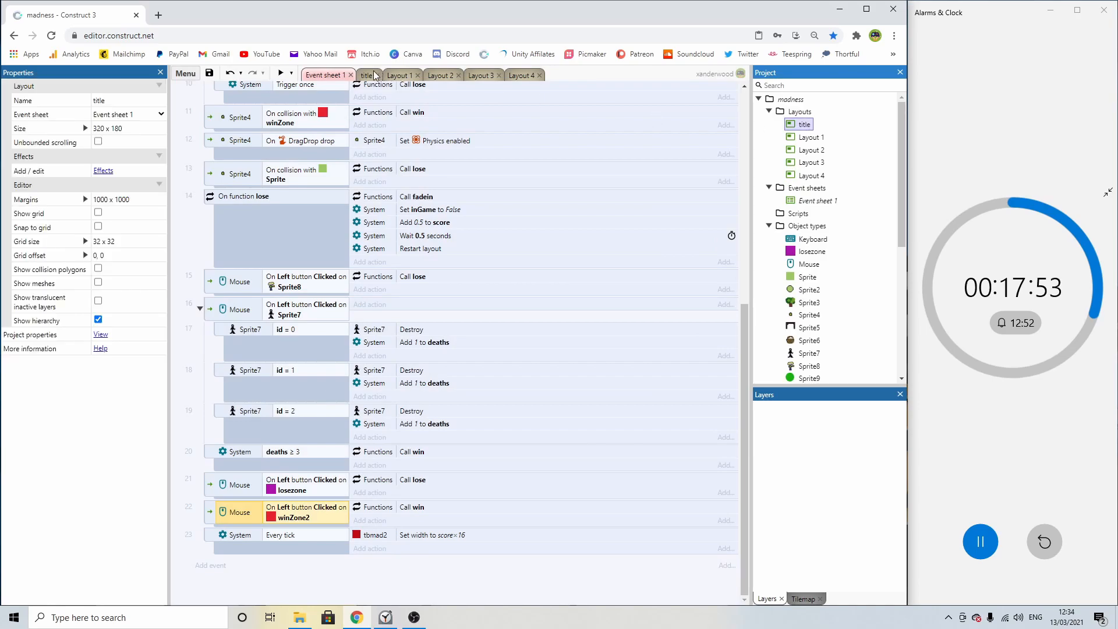
left_click(367, 76)
left_click(398, 75)
left_click(367, 76)
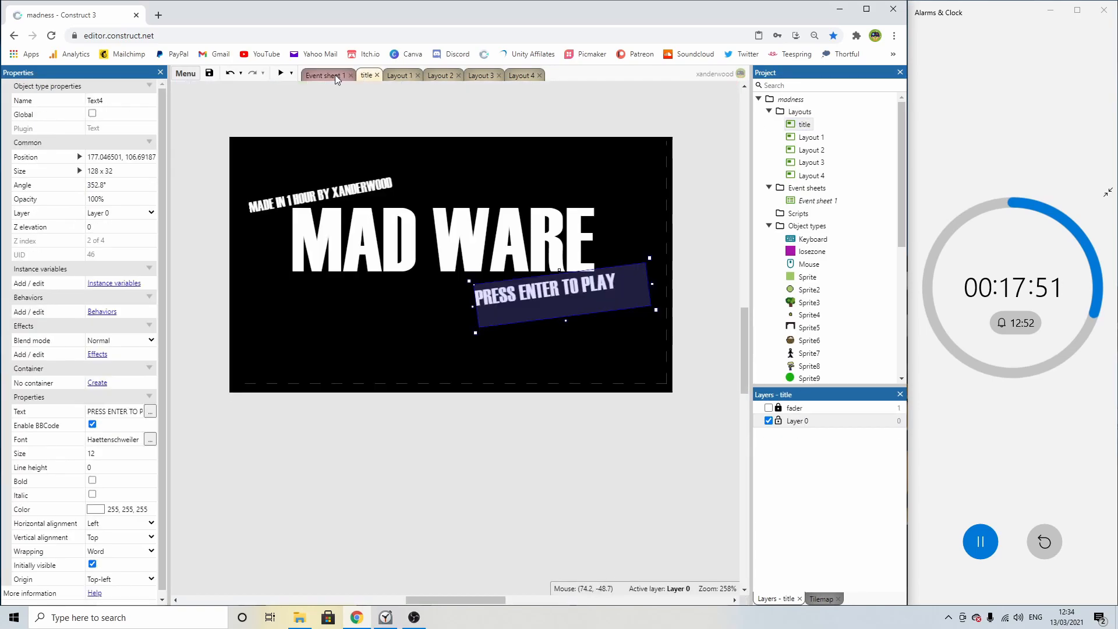
left_click(335, 74)
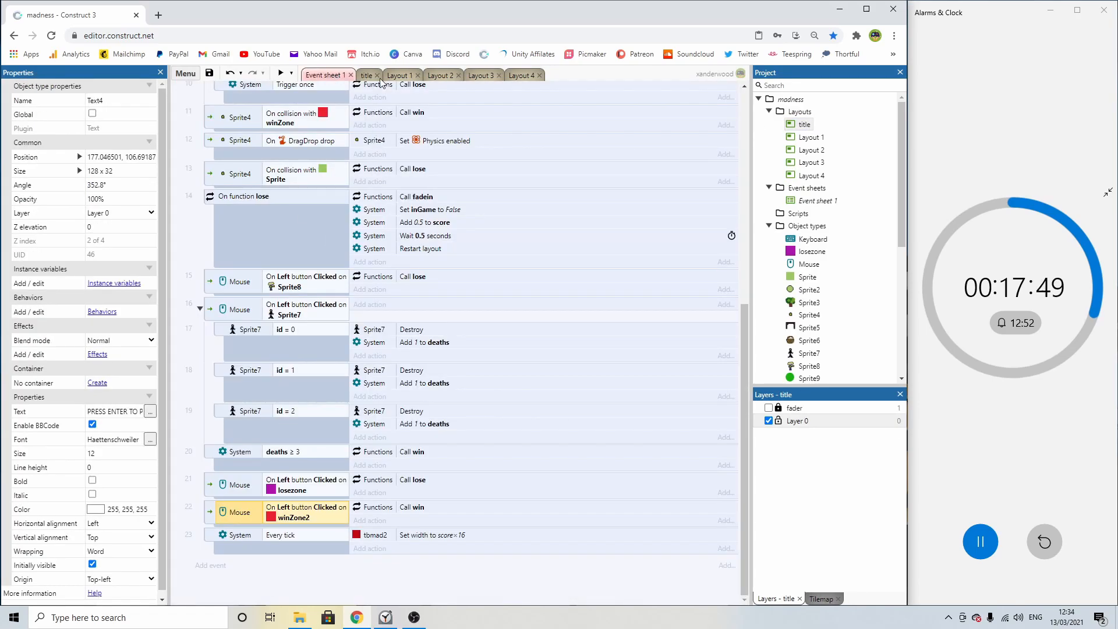
scroll(407, 134, "up", 7)
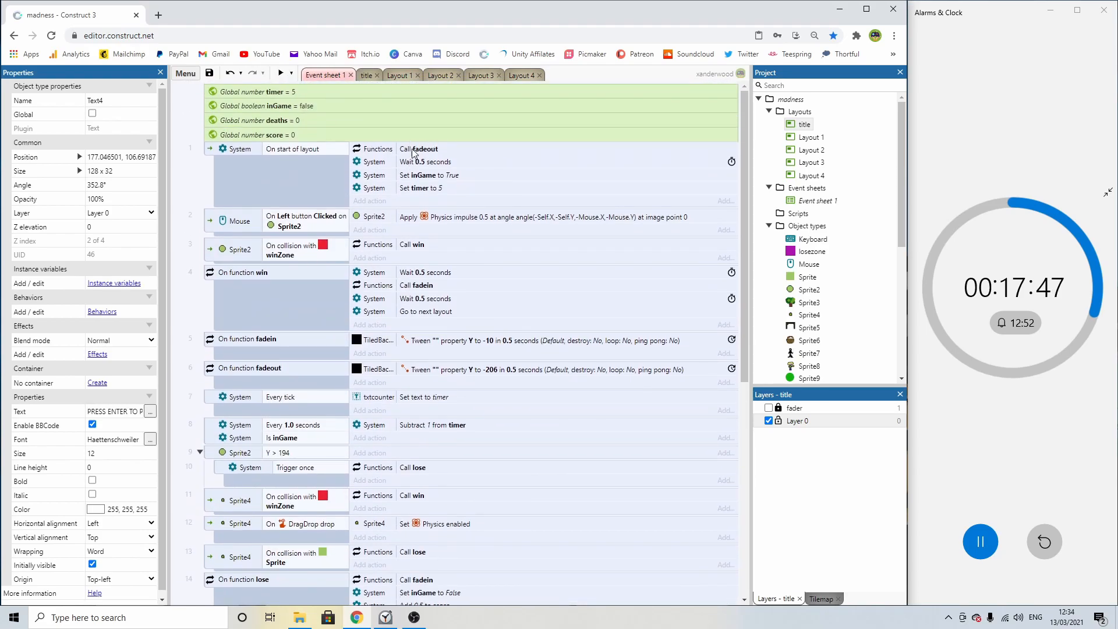
left_click(367, 76)
Add a new event sheet to the project and name it TITLE.
left_click(803, 189)
right_click(803, 191)
left_click(827, 197)
type("TITLE")
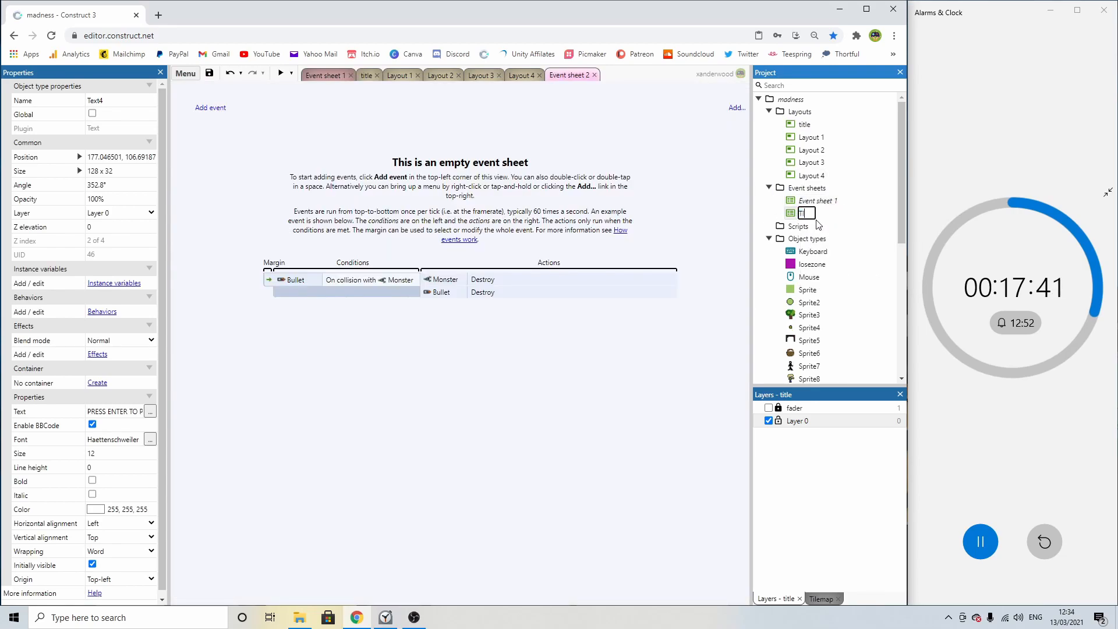
key("Return")
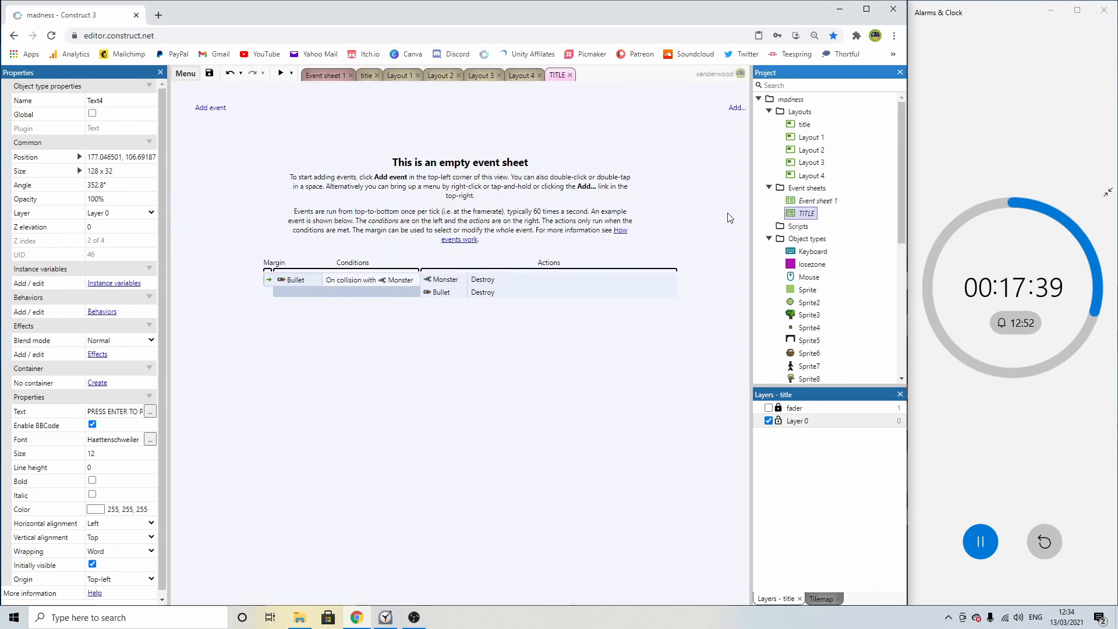
Reopen the title layout and assign the TITLE event sheet to it.
left_click(377, 76)
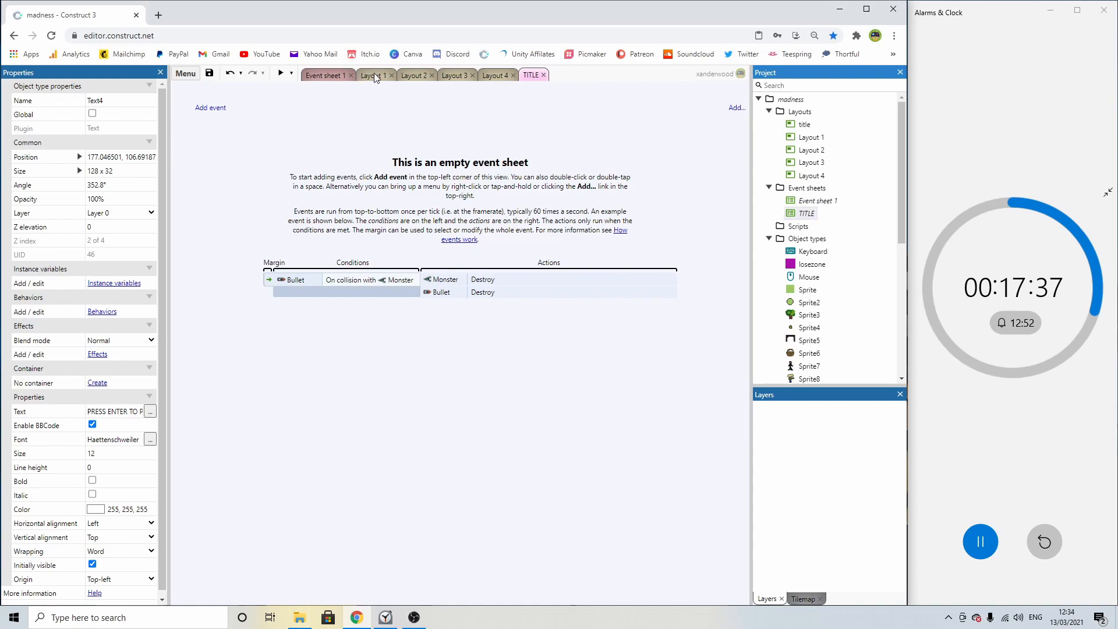
double_click(804, 125)
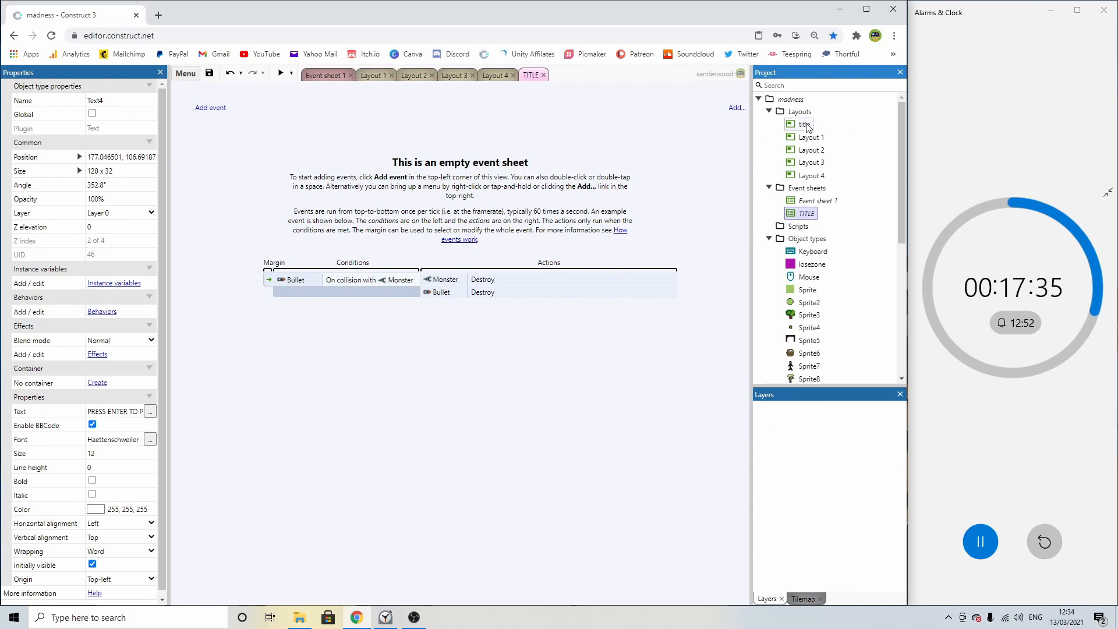
left_click(137, 115)
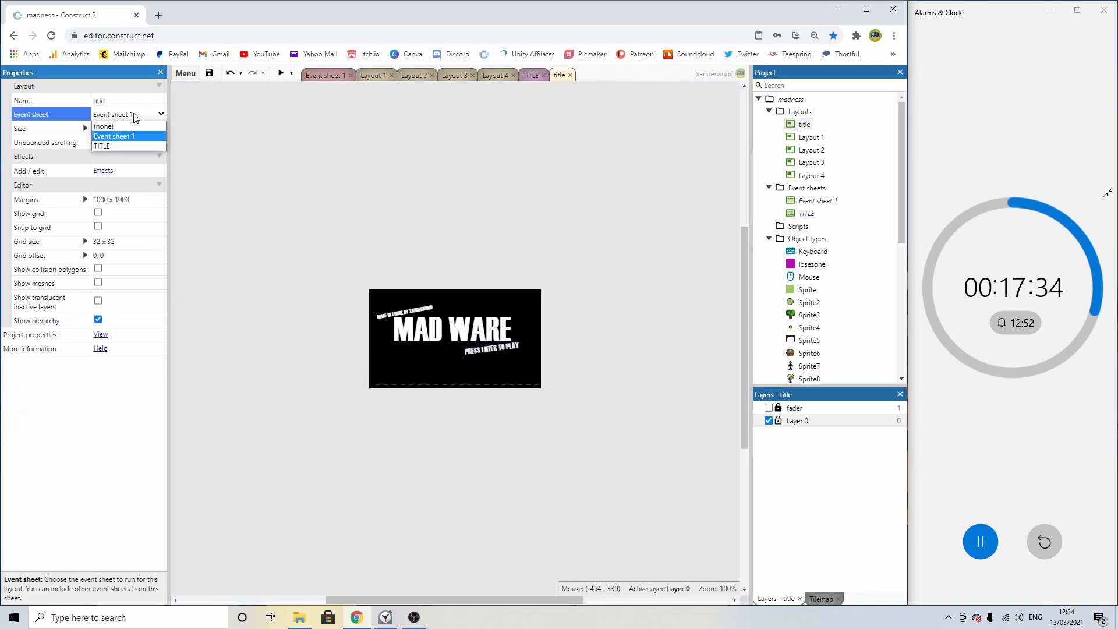
left_click(111, 145)
Add a Keyboard On key pressed event for the Enter key to the TITLE event sheet.
left_click(535, 78)
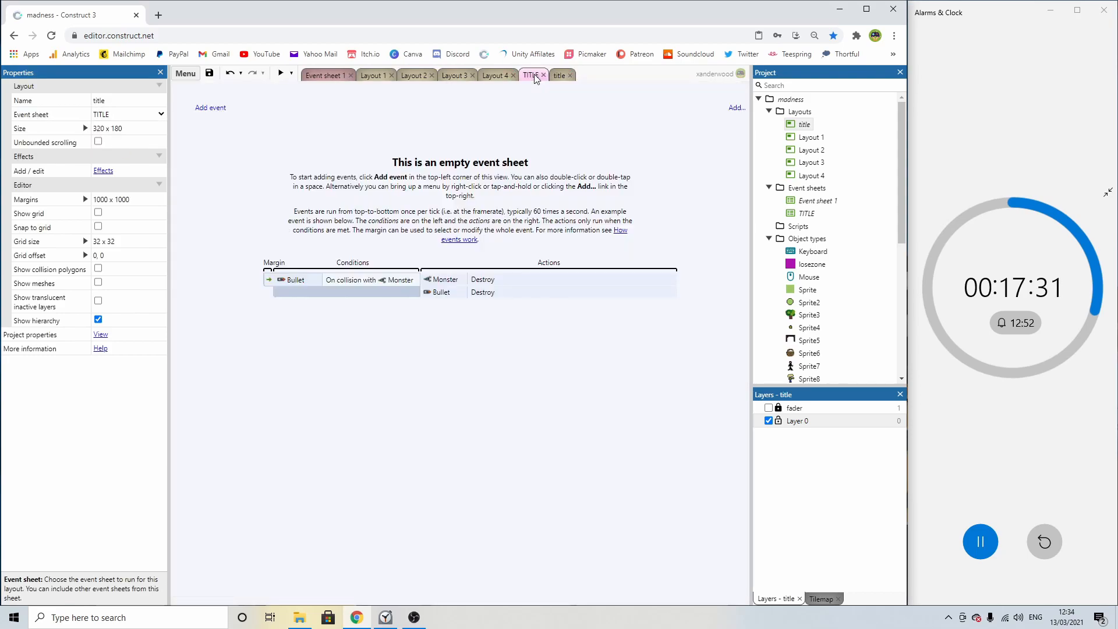
left_click(206, 111)
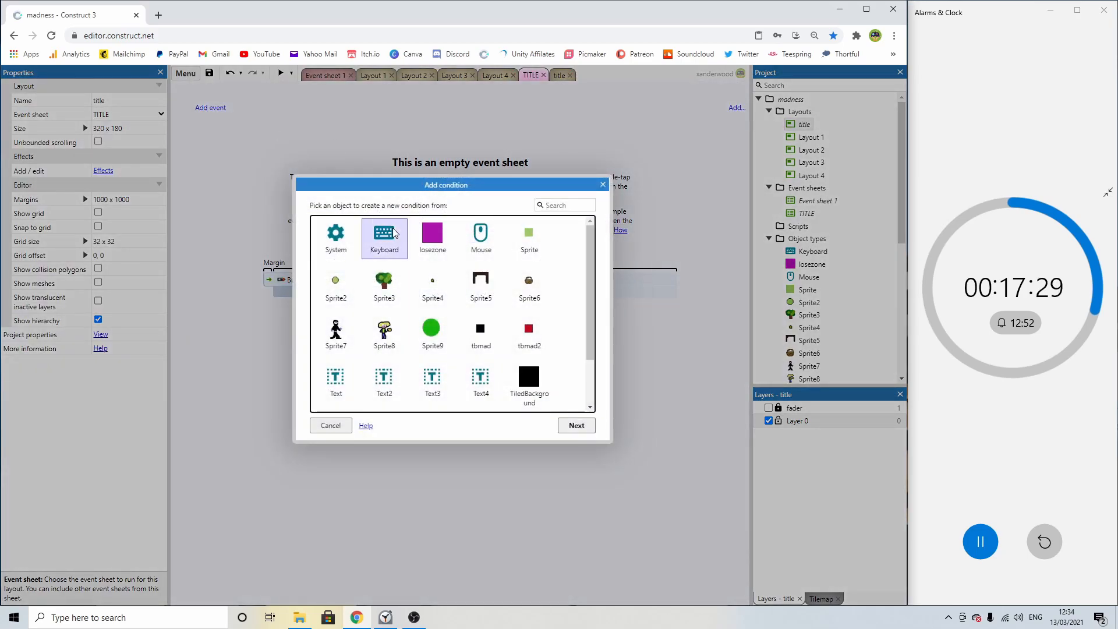
double_click(387, 238)
double_click(473, 306)
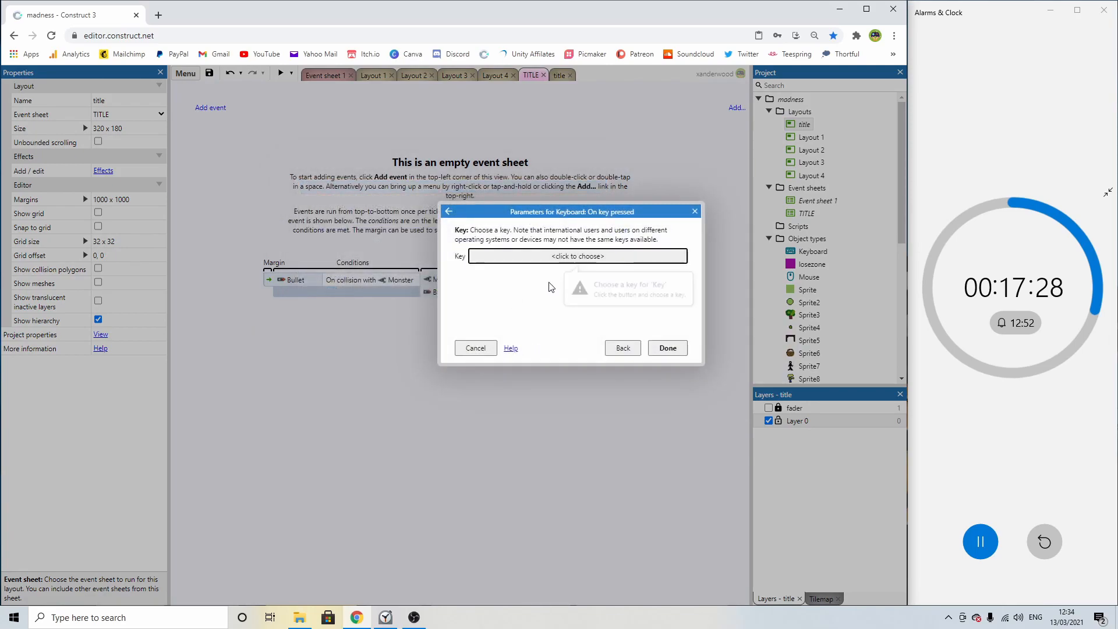
left_click(574, 256)
left_click(470, 356)
left_click(468, 376)
left_click(483, 381)
left_click(668, 349)
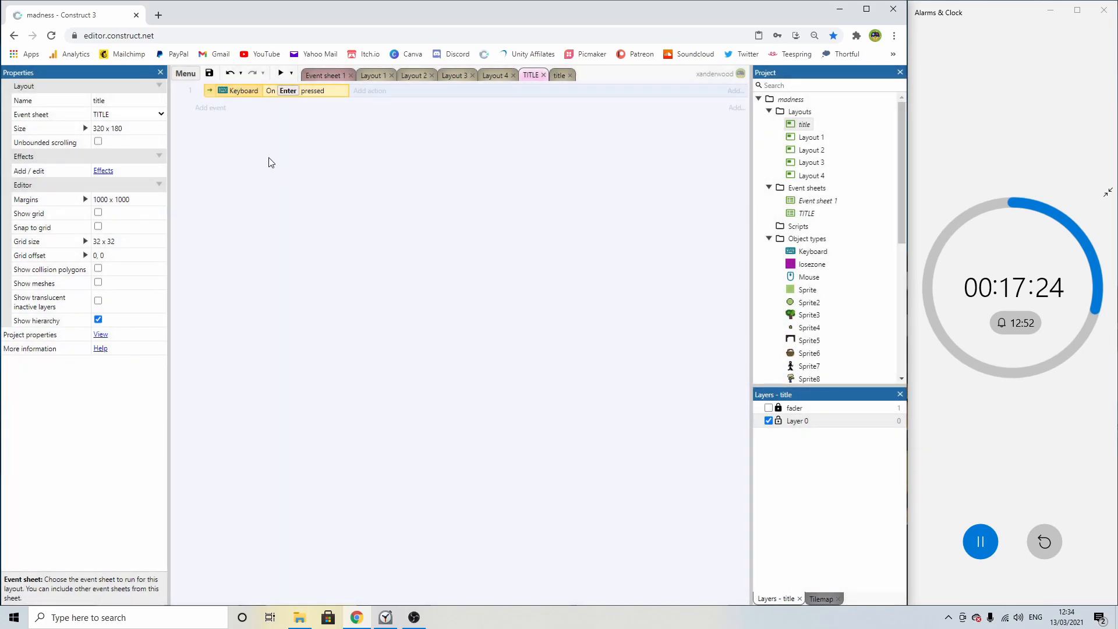
Give the Enter event a System Go to layout action that targets Layout 1.
left_click(364, 91)
double_click(335, 232)
scroll(417, 319, "down", 5)
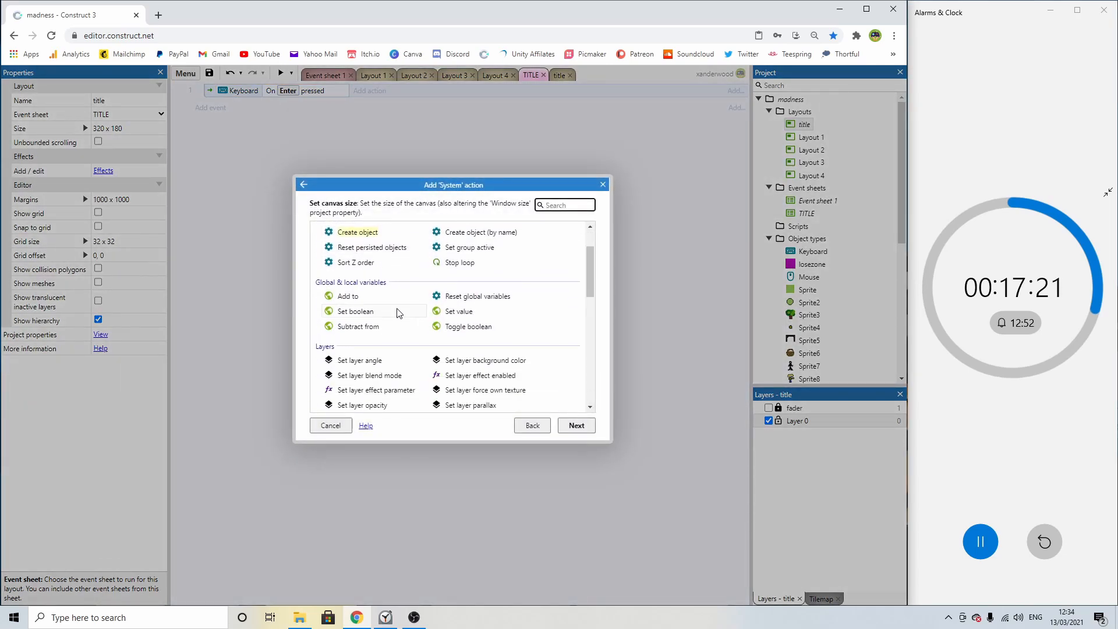
double_click(356, 251)
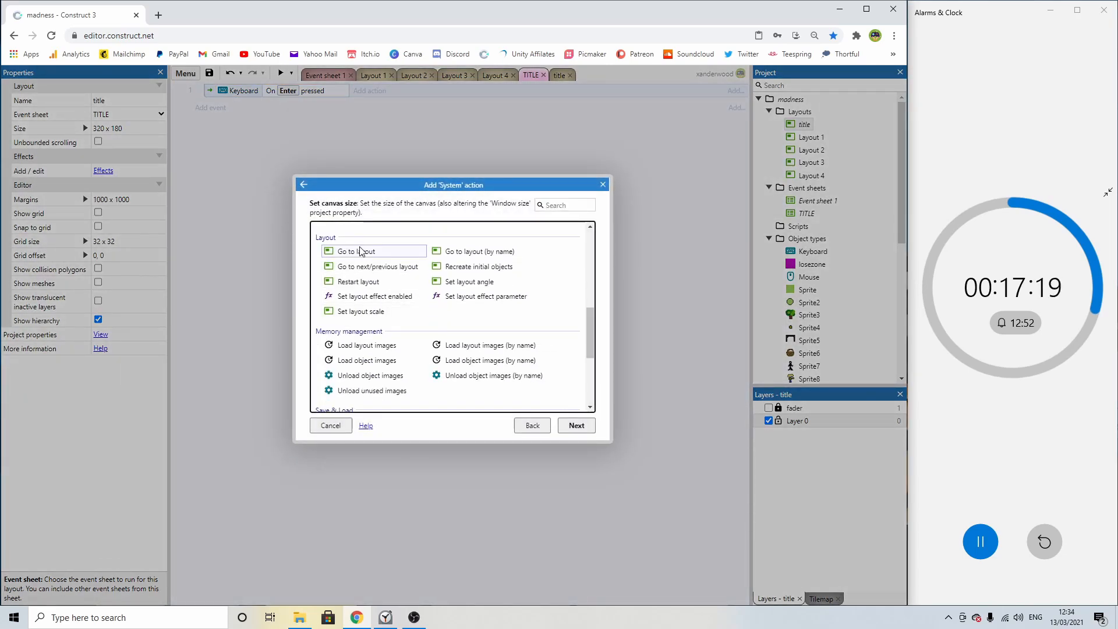
left_click(666, 350)
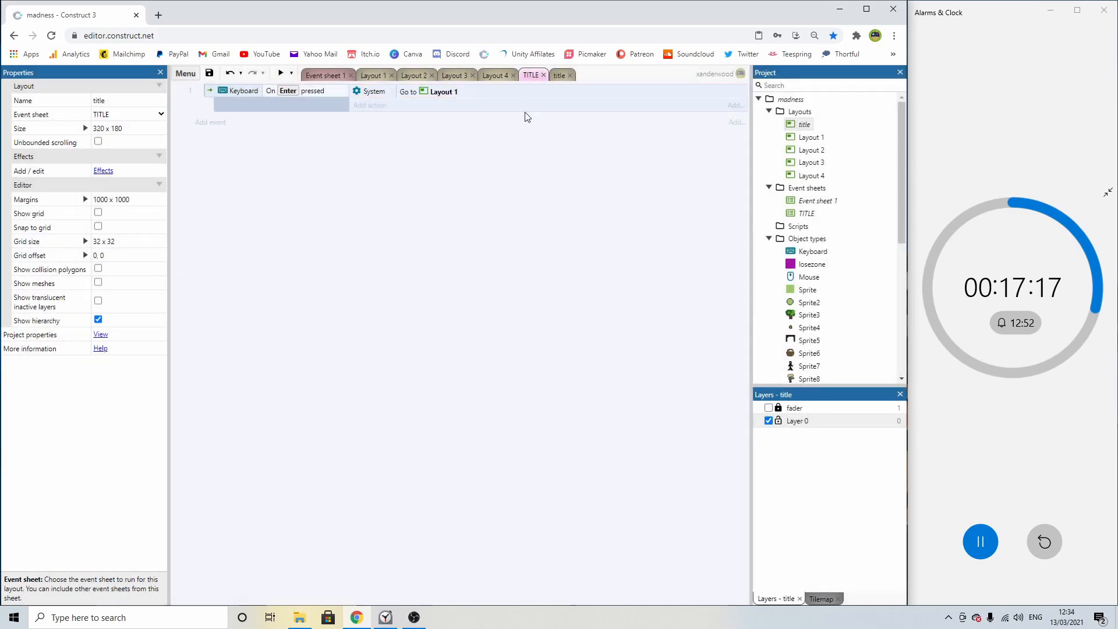
Duplicate the title layout, name the copy END, and open it.
left_click(344, 76)
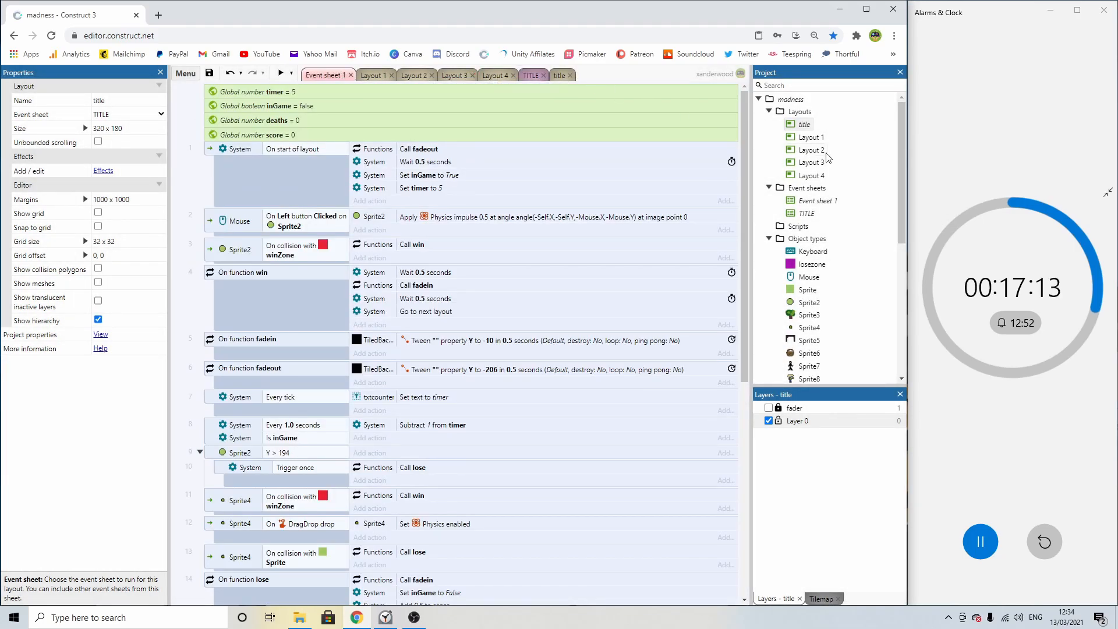
right_click(801, 126)
left_click(827, 183)
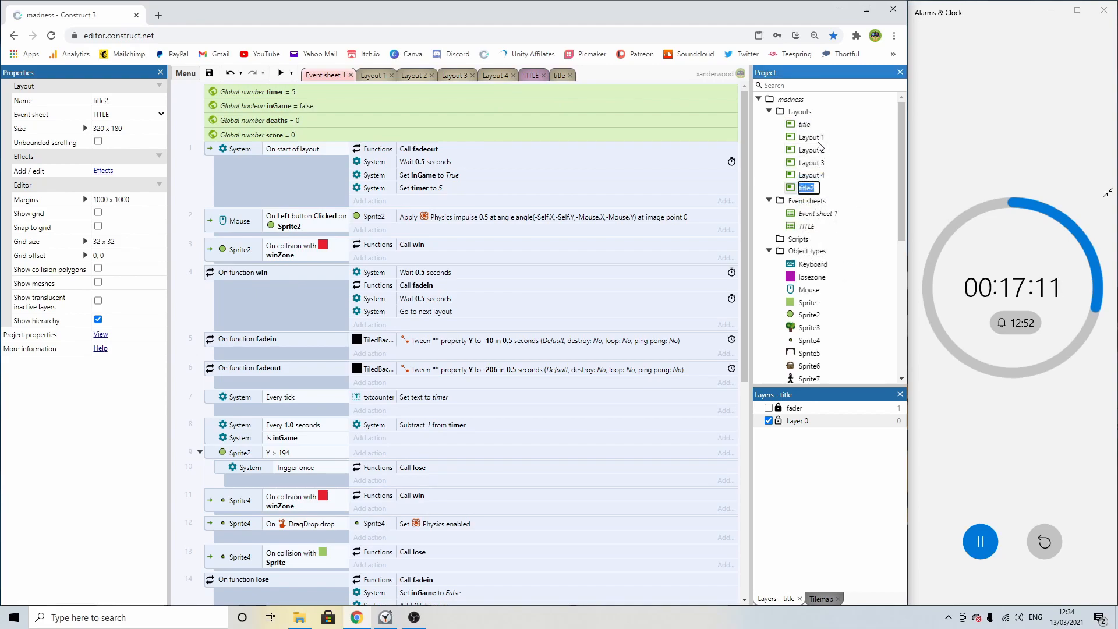
type("END")
key("Return")
double_click(805, 187)
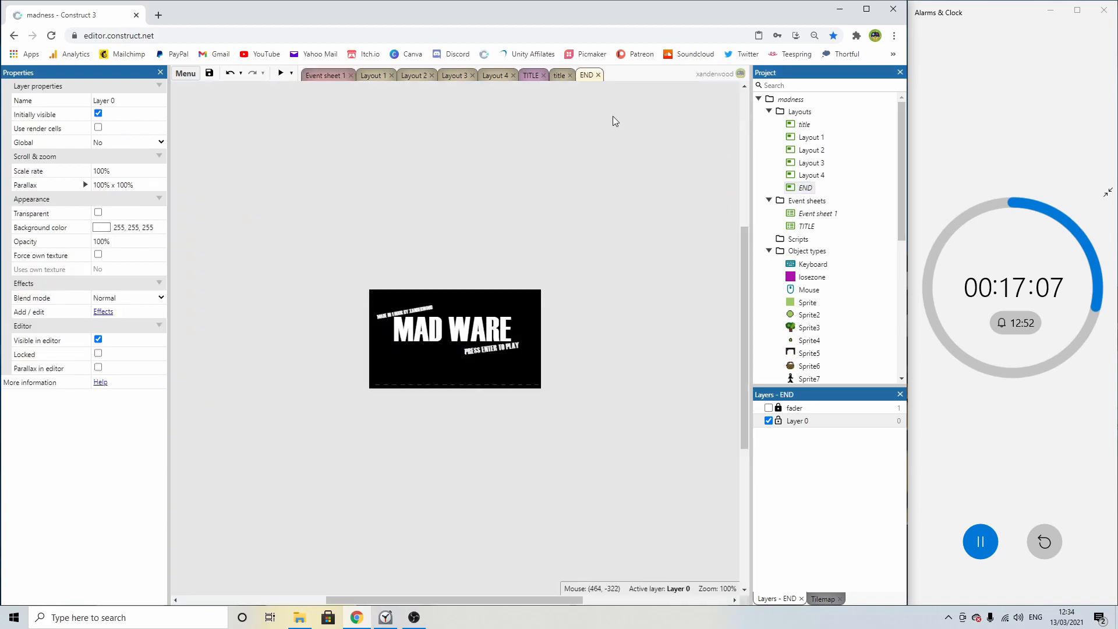
Delete the tilted credit line above MAD WARE from the END layout.
scroll(502, 302, "up", 7, "ctrl")
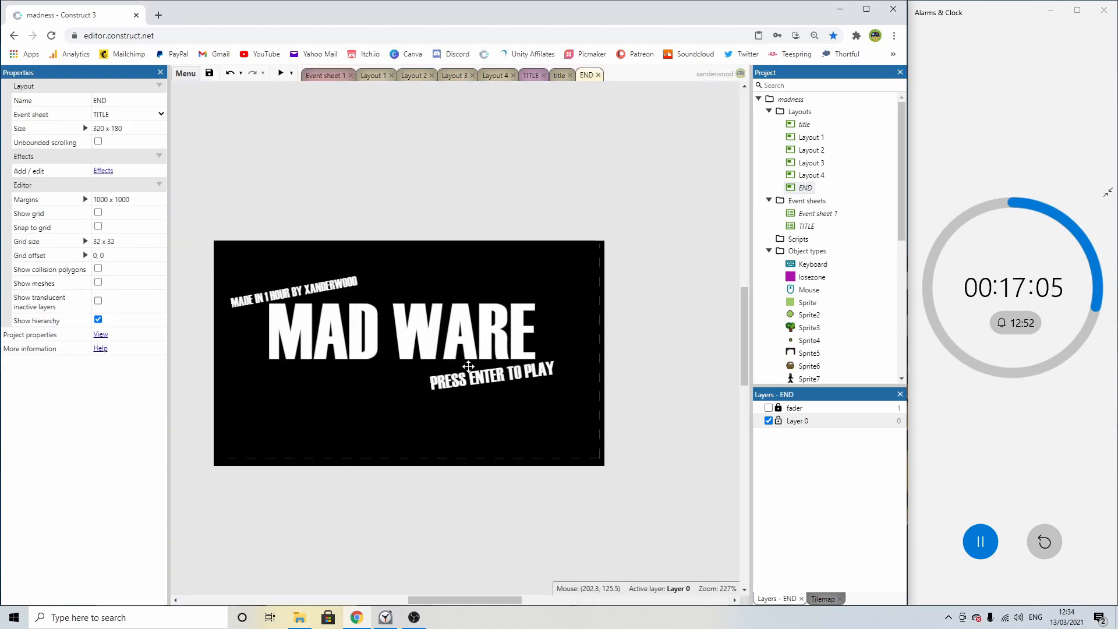
left_click(373, 198)
key("Delete")
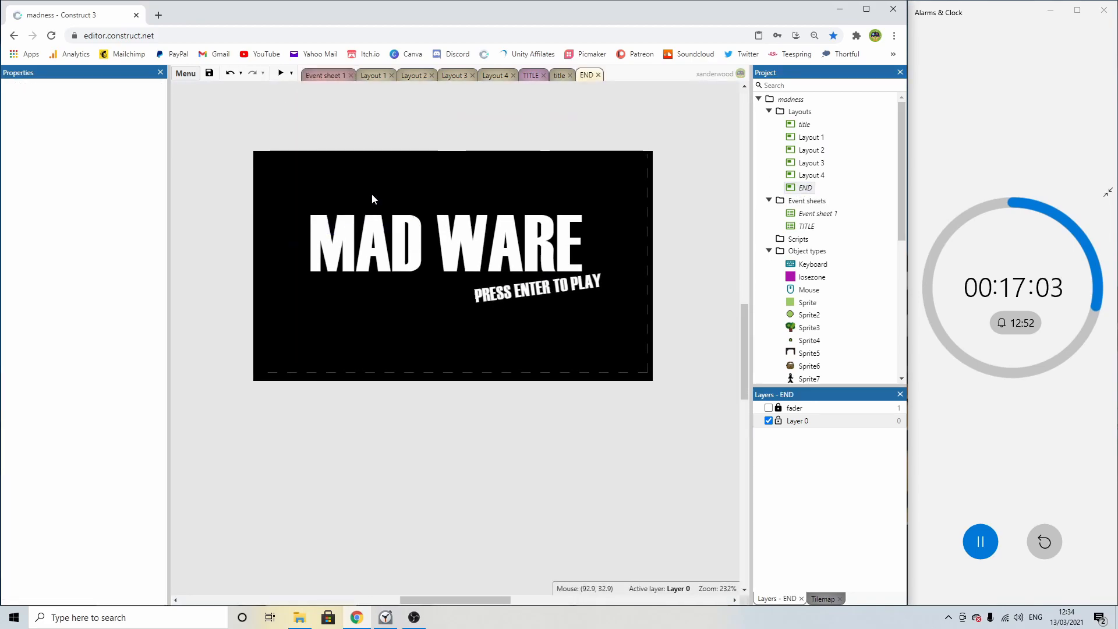
Set the MAD WARE text's size to 20 and move it to about 0, -4 in the layout's upper-left corner.
left_click(519, 272)
left_click(105, 455)
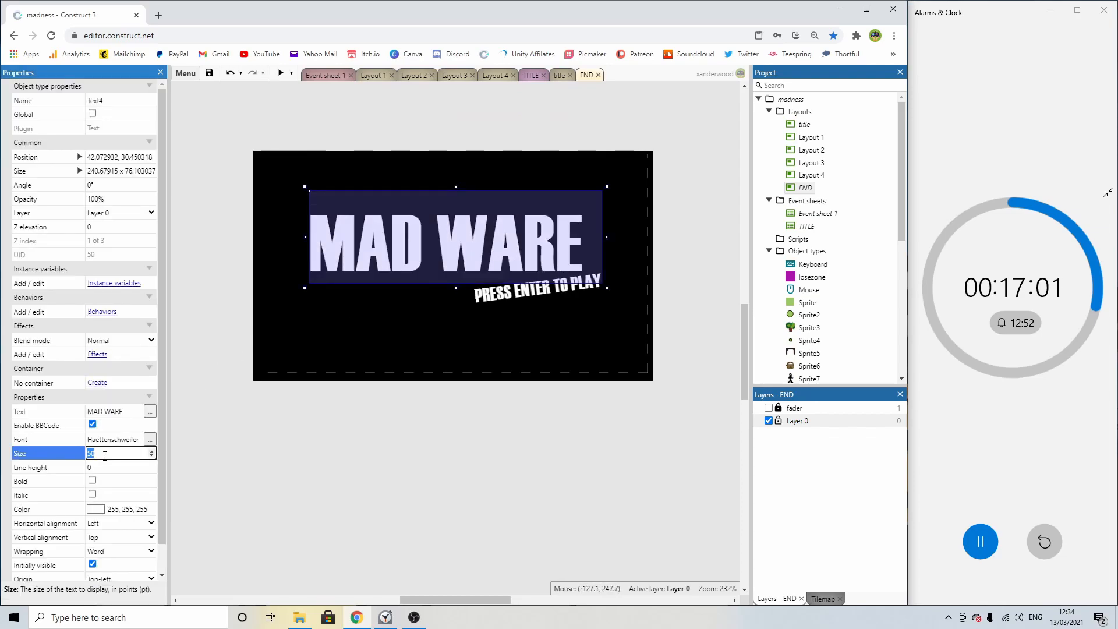
type("20")
key("Return")
left_click_drag(430, 241, 375, 186)
Move the tilted prompt near the layout's lower-right corner and change it to "PRESS ENTER TO REPLAY".
left_click_drag(536, 292, 527, 341)
double_click(527, 341)
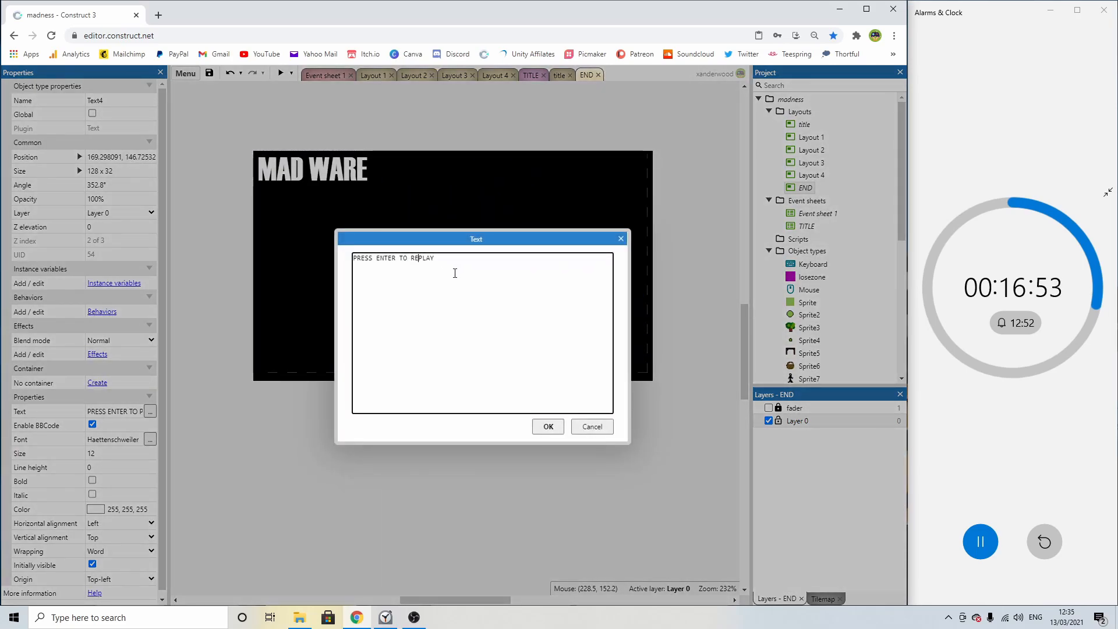
left_click(548, 427)
left_click_drag(577, 337, 597, 337)
Copy the MAD WARE text to about 7, 53 and change the copy to "MADNESS LEVEL".
left_click(338, 162)
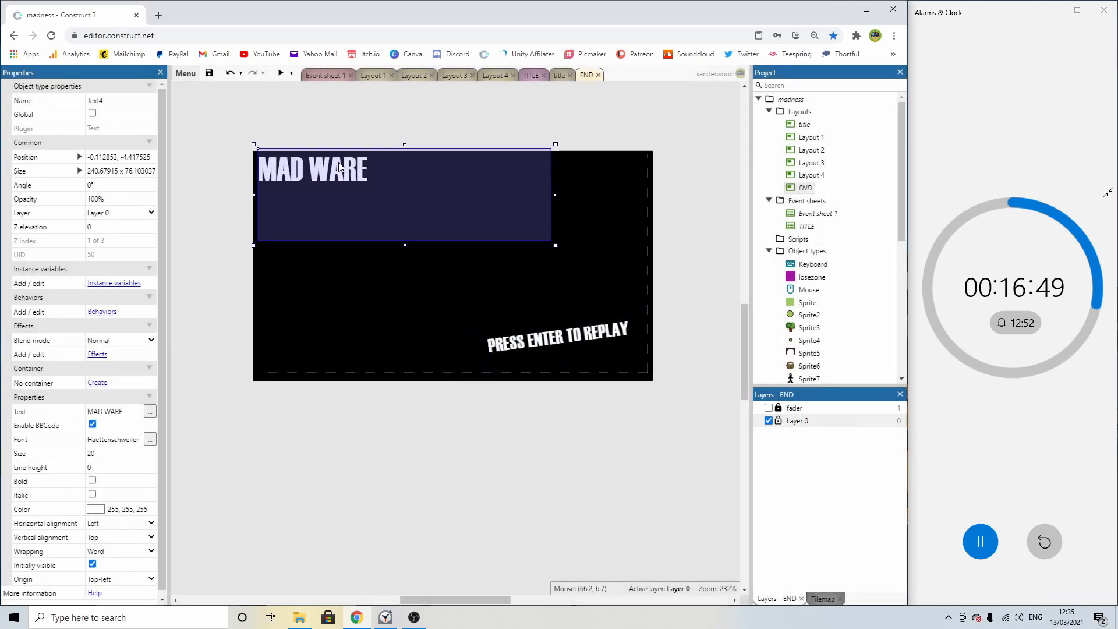
left_click_drag(338, 161, 348, 232, "ctrl")
double_click(334, 264)
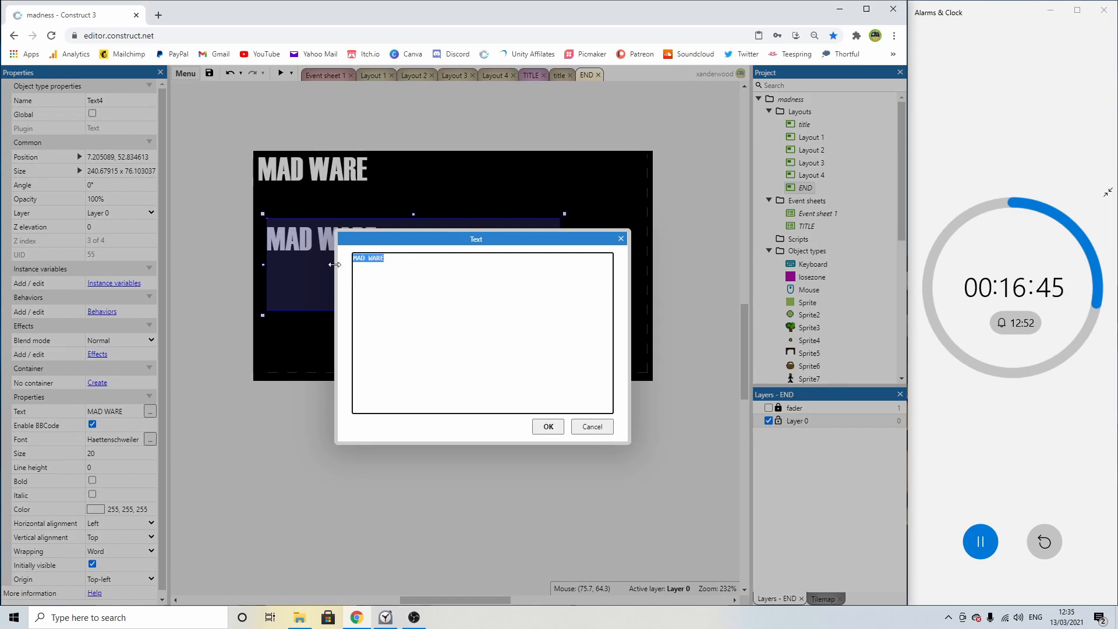
type("S")
type("ADNESS LEVE")
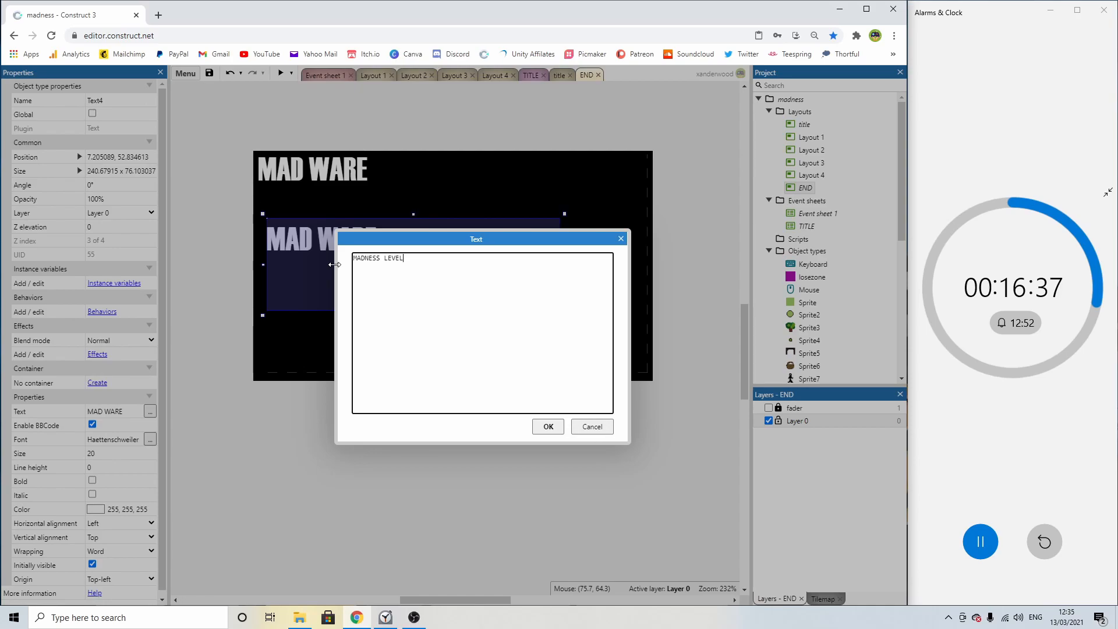
left_click(548, 426)
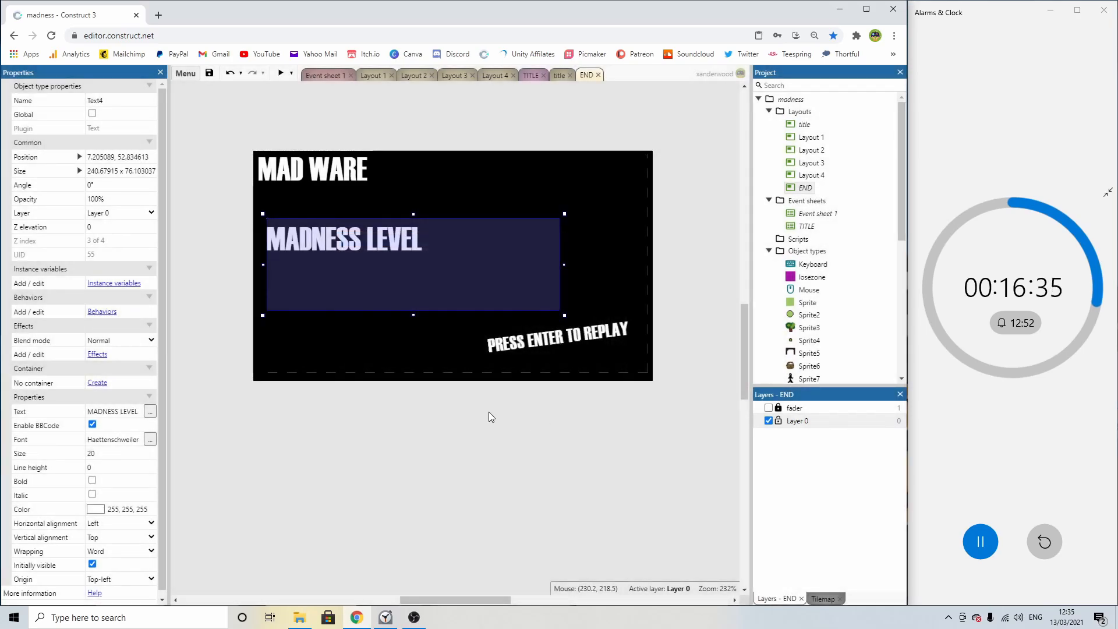
Set the MADNESS LEVEL text's size to 12 and shrink its box to about 85 x 22.
left_click(109, 453)
type("12")
key("Tab")
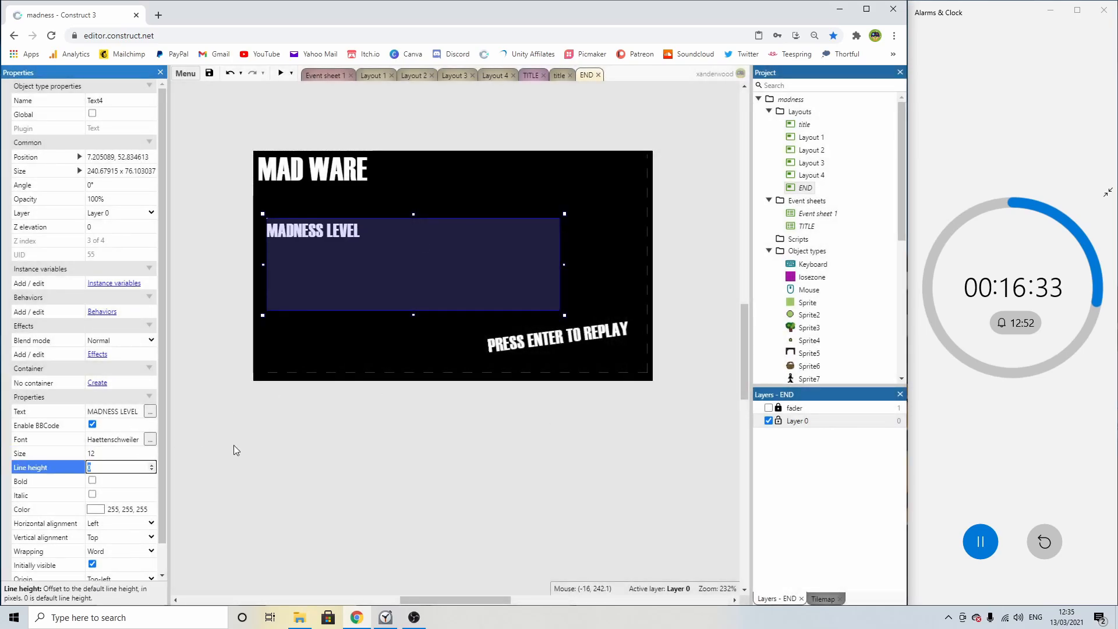
left_click_drag(563, 314, 396, 250)
Place a copy of MADNESS LEVEL just below it at about 58, 67 and change it to "CLINICALLY INSANE".
double_click(396, 249)
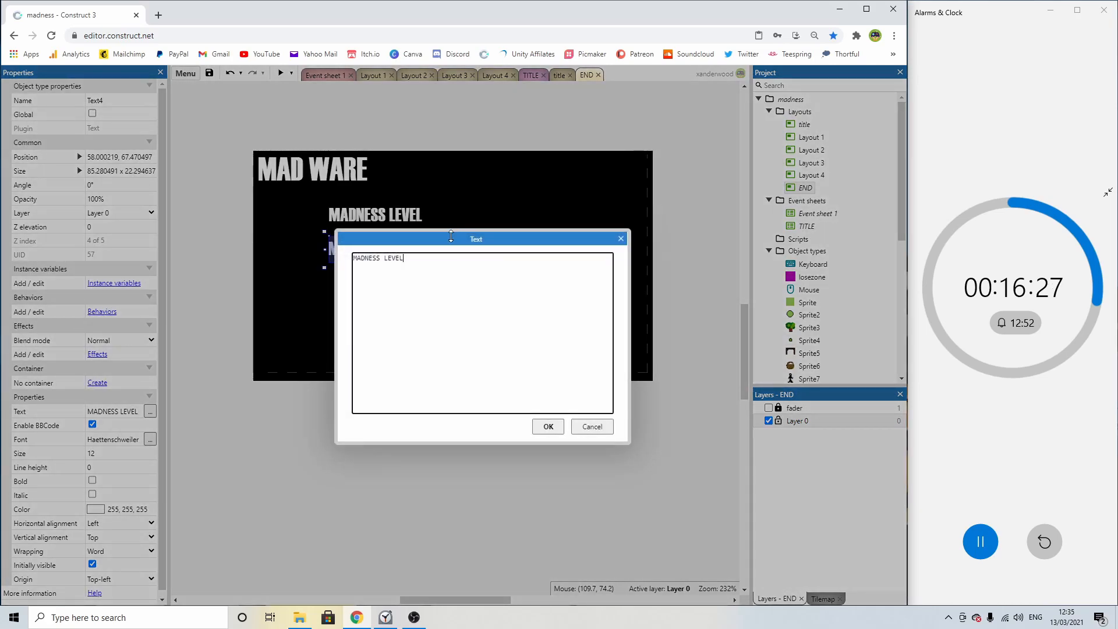
type("cL")
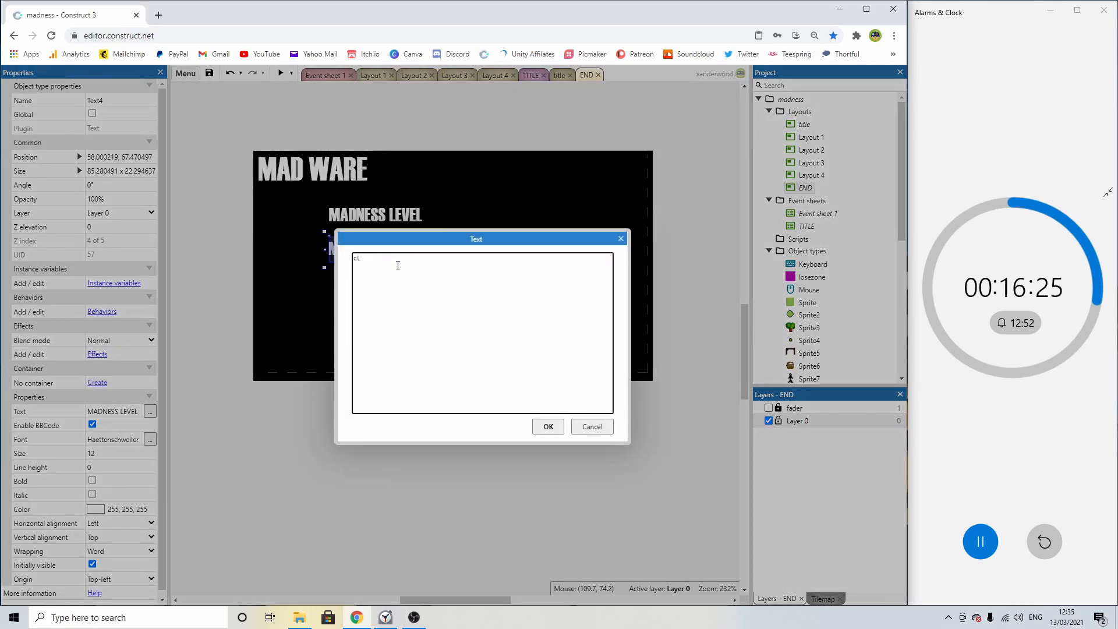
key("BackSpace")
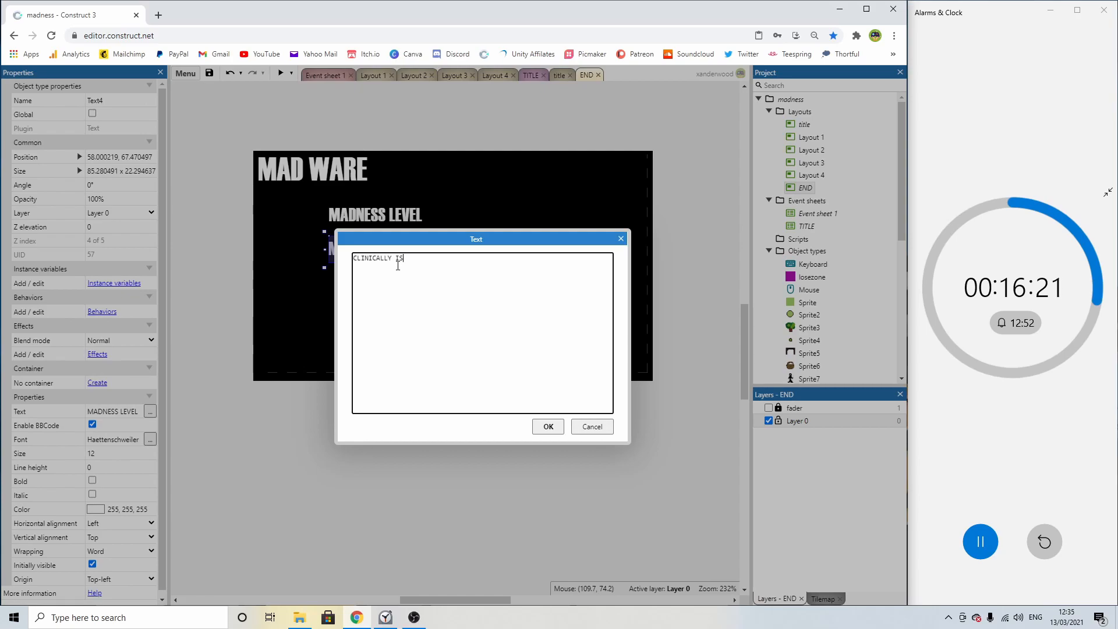
type("ANE")
key("Return")
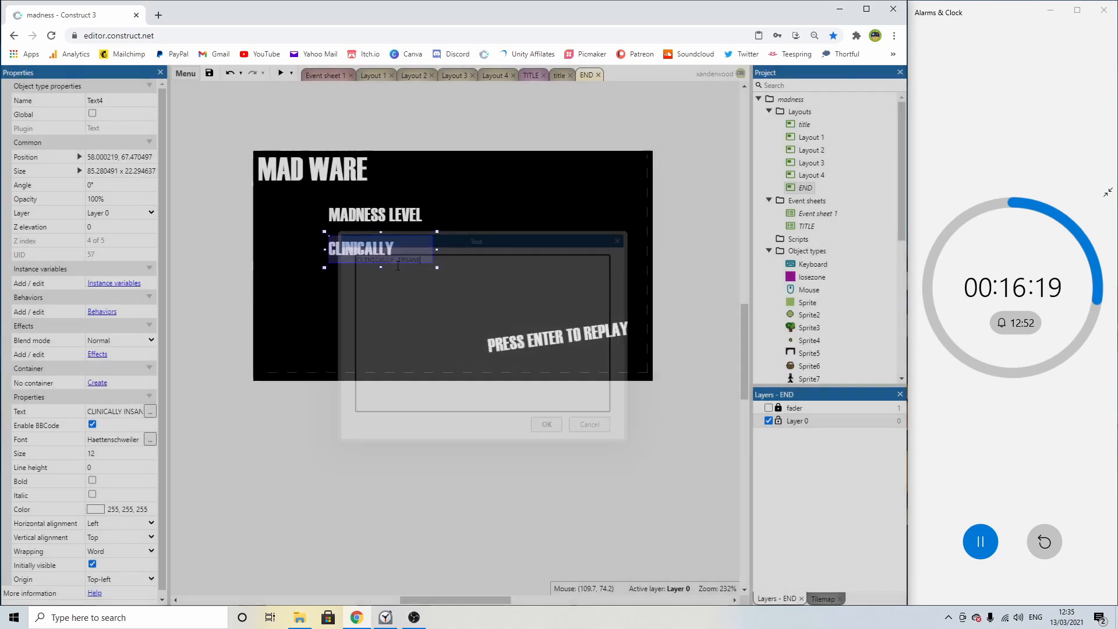
Widen the CLINICALLY INSANE text box to about 129 and add the lines "ANGRY" and "COOL AS A CUCUMBER" beneath its text.
left_click_drag(437, 249, 492, 250)
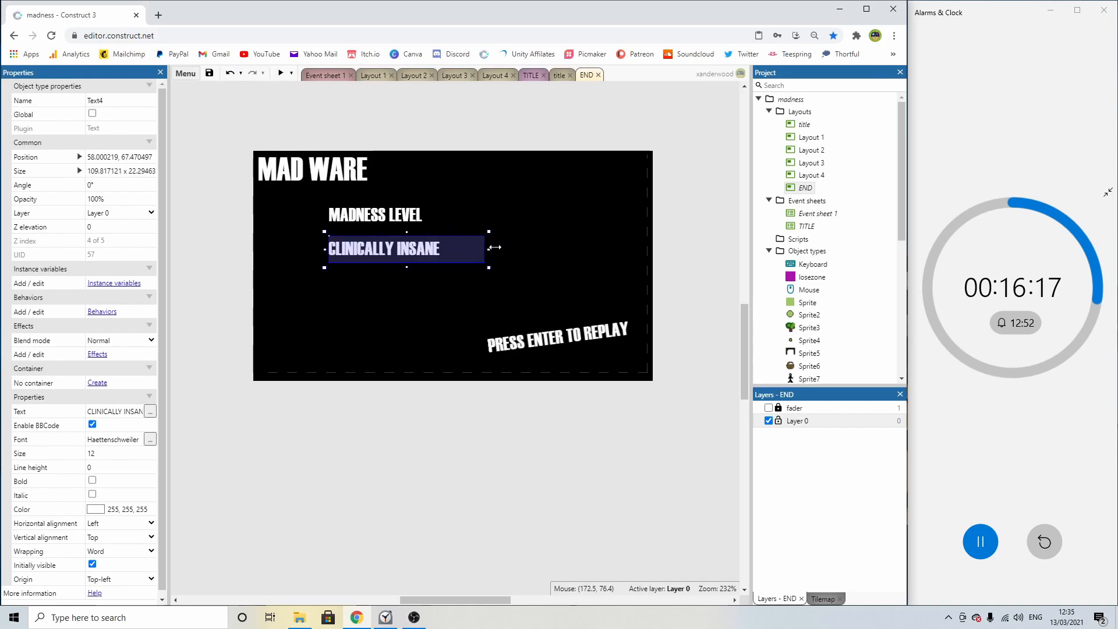
double_click(455, 250)
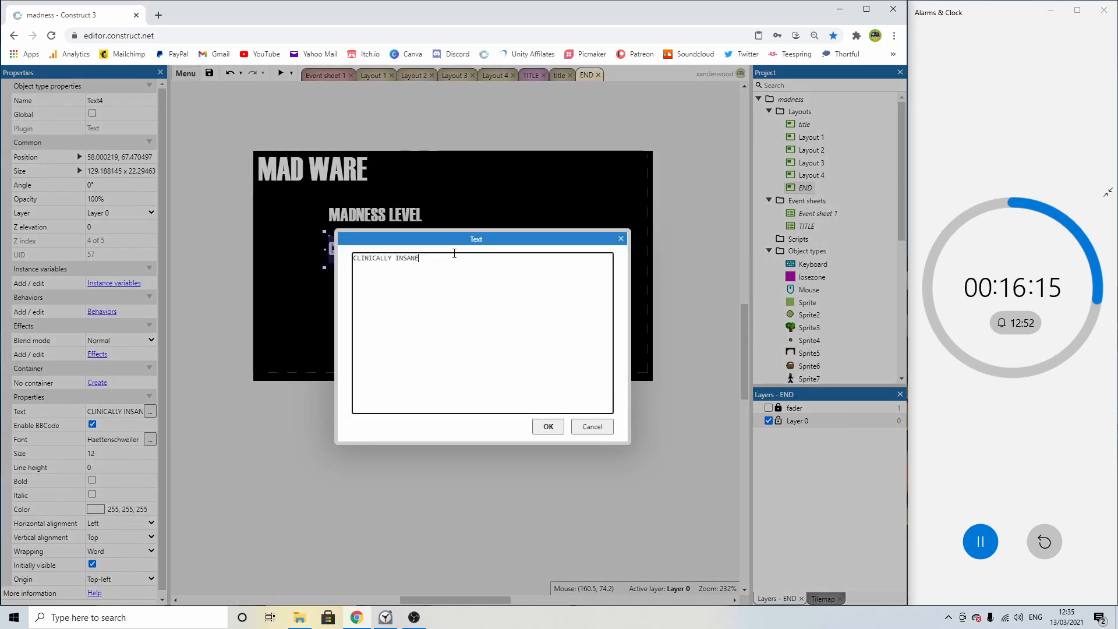
type("ANGRY")
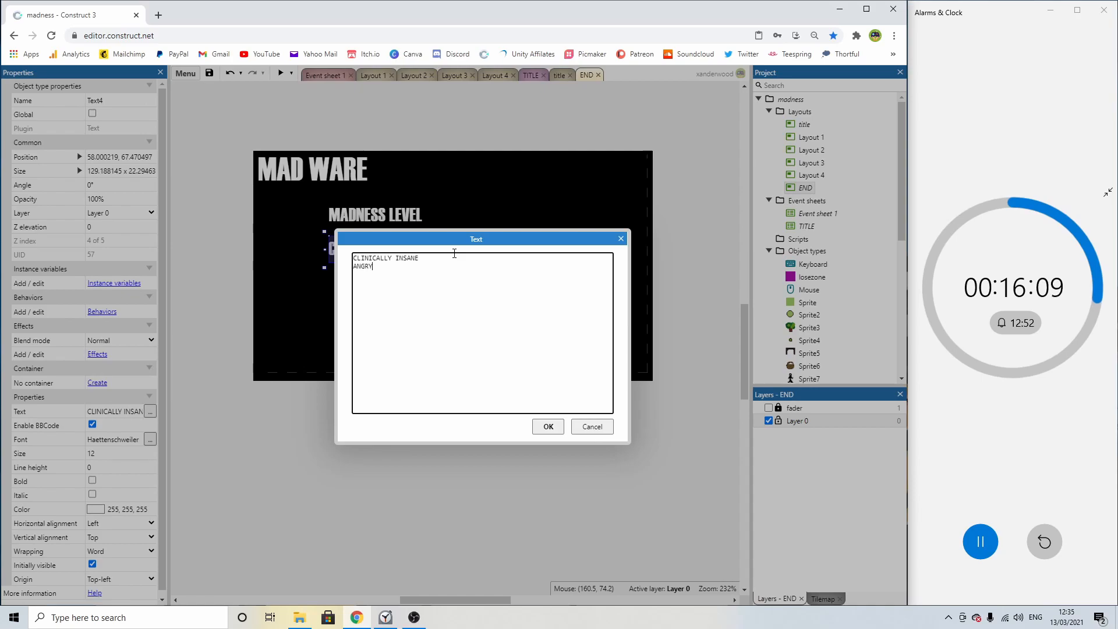
key("Escape")
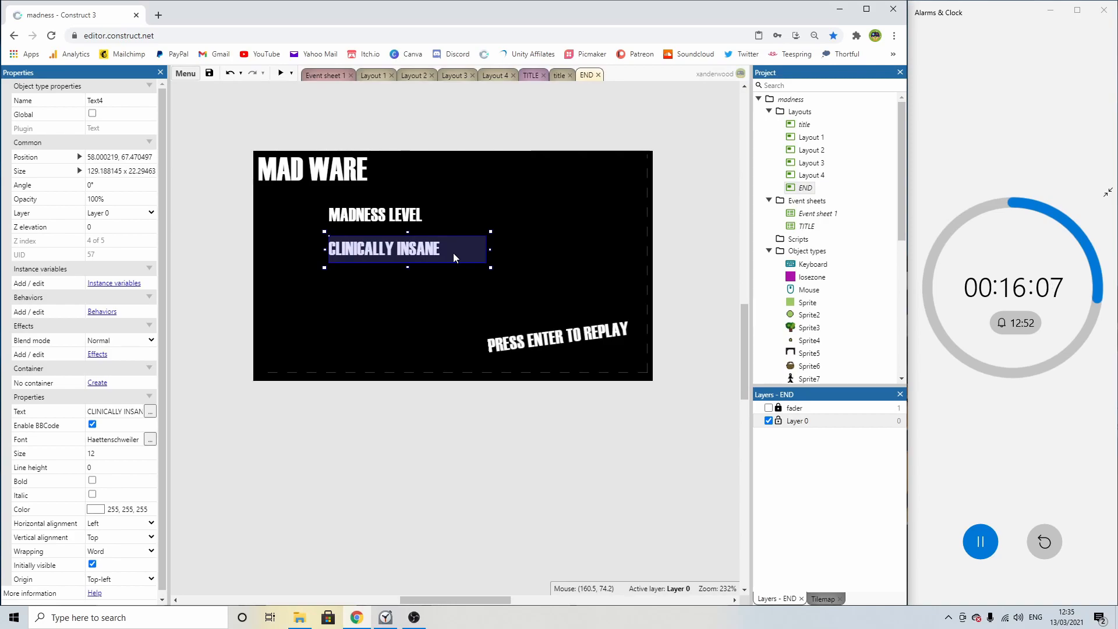
double_click(455, 256)
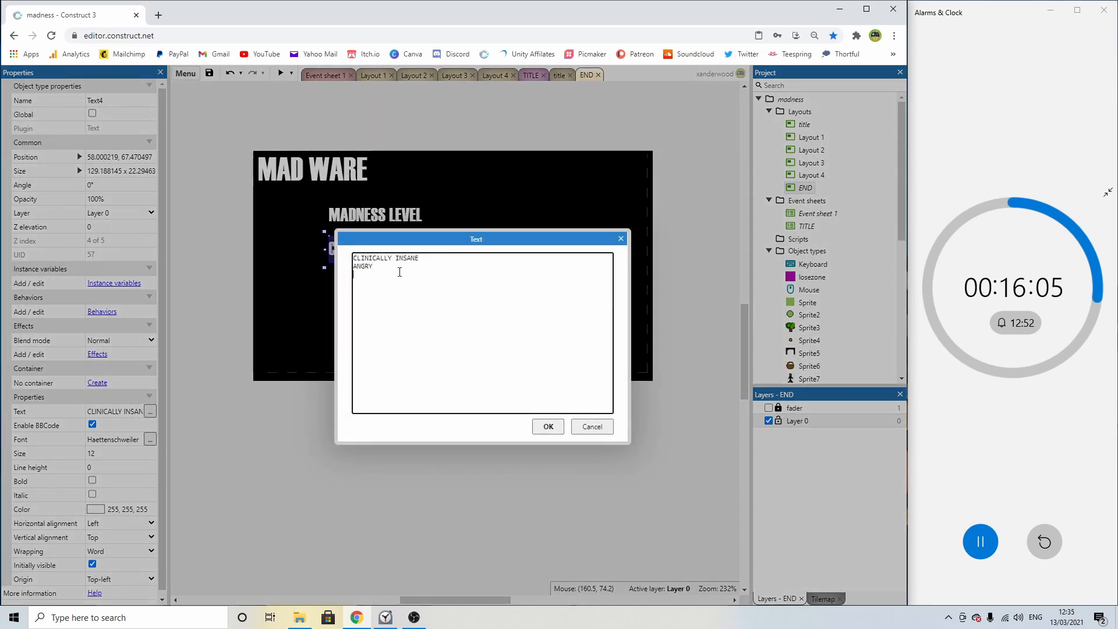
type("cOOL")
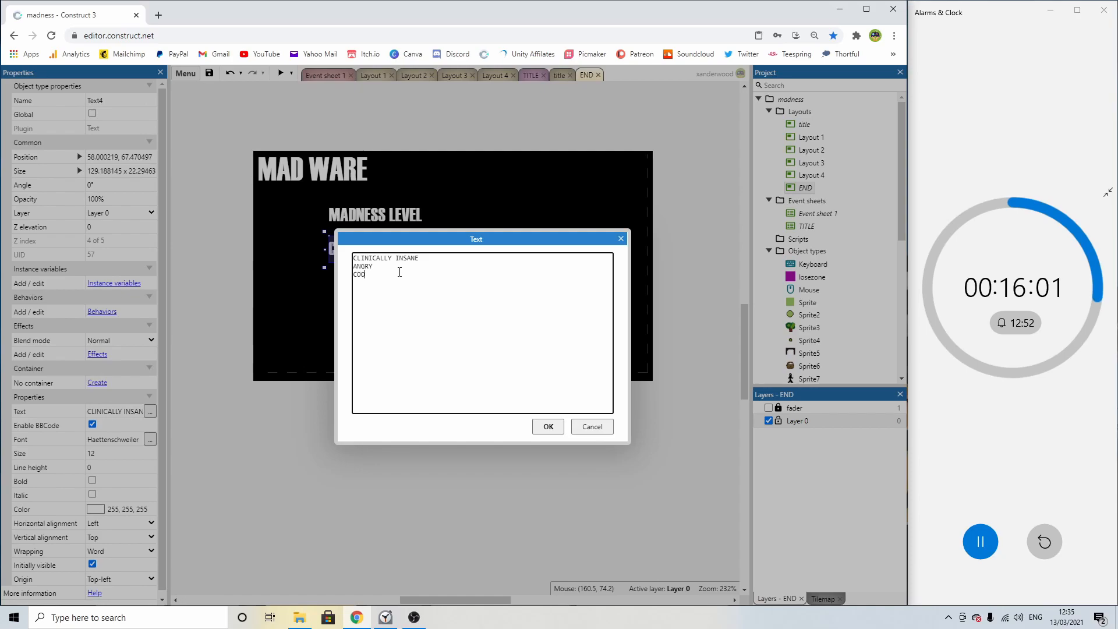
type(" AS A CUCUMBER")
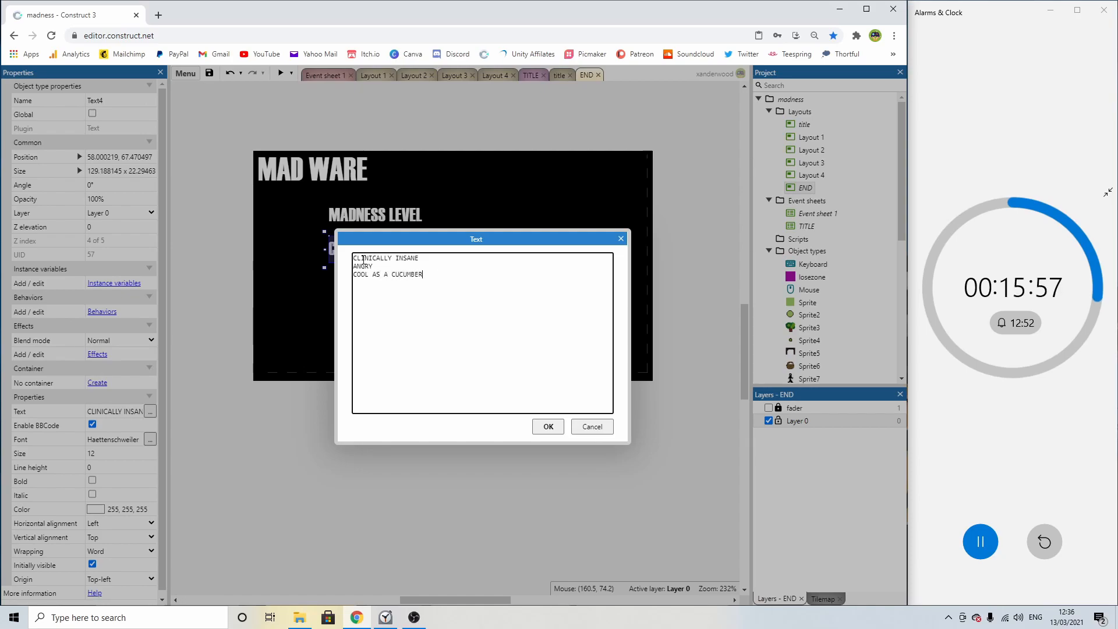
Change the rating text's second line to "MAD AS HELL" and heighten its box to about 72 to fit all three lines.
left_click_drag(353, 258, 361, 259)
type("AD")
type("LL")
left_click(549, 427)
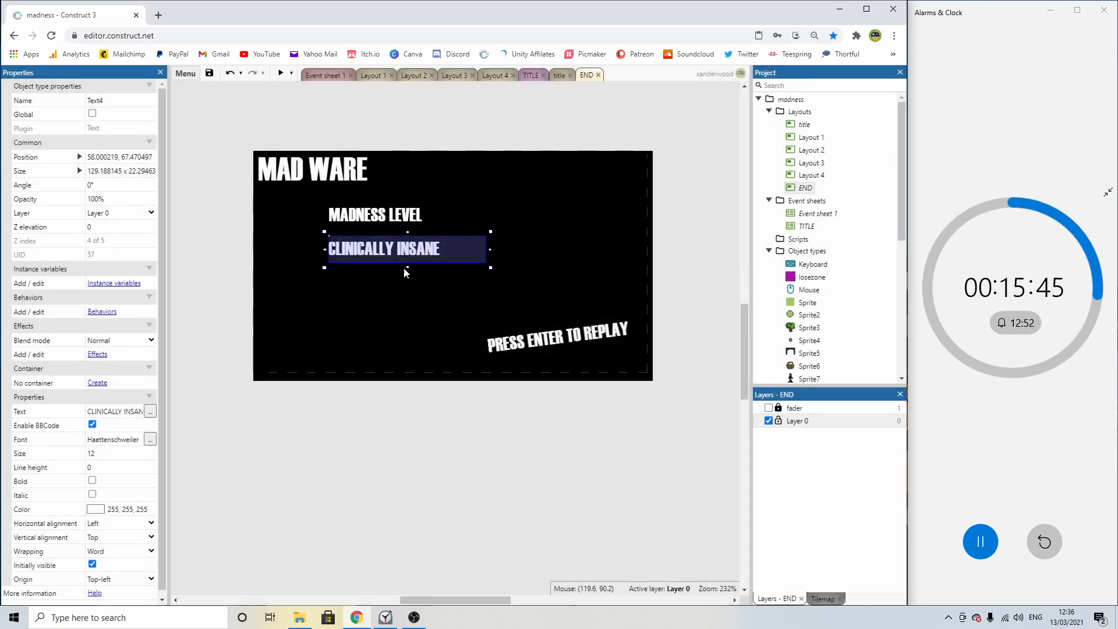
left_click_drag(407, 268, 409, 338)
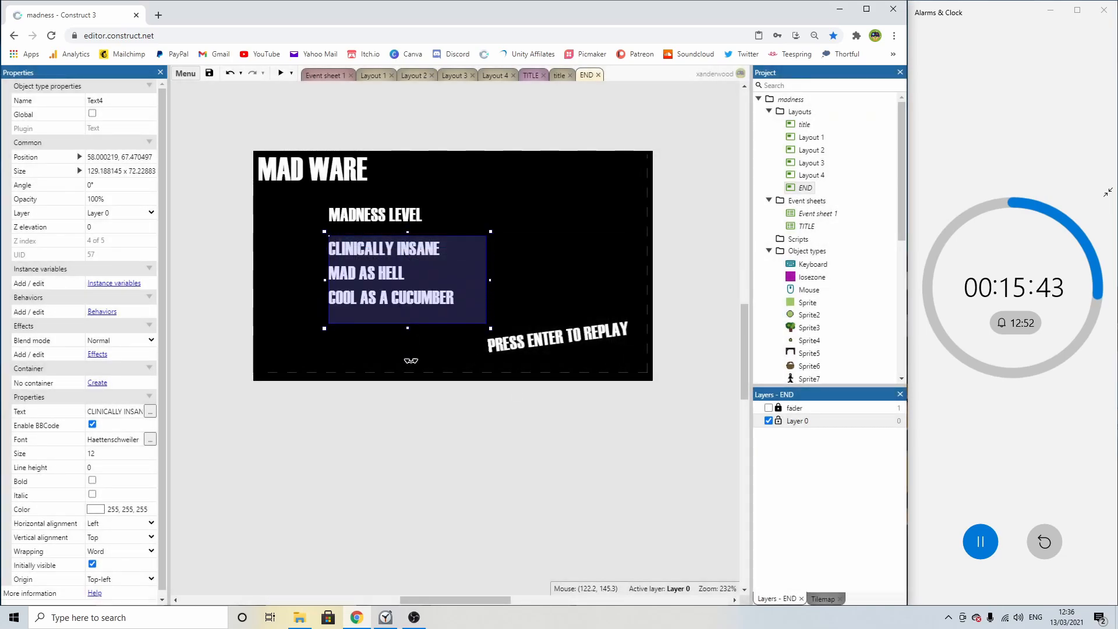
Insert a new sprite in the END layout with a 16 x 16 image filled in pale teal (144, 221, 208).
double_click(415, 414)
scroll(456, 315, "down", 5)
double_click(462, 314)
left_click(430, 462)
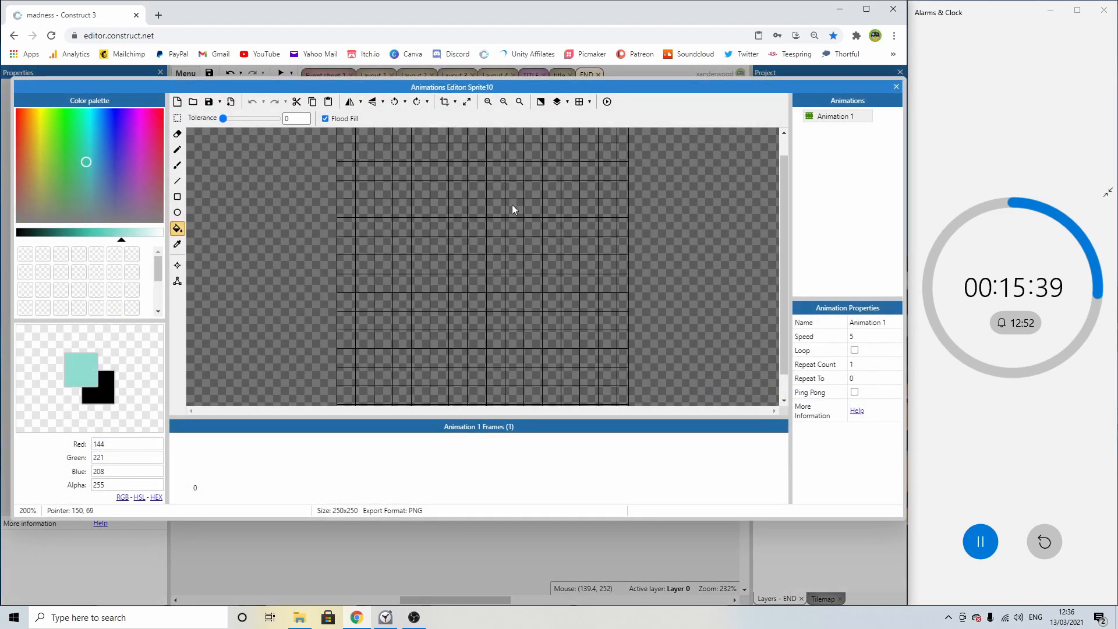
left_click(466, 102)
type("16")
double_click(478, 279)
type("16")
key("Return")
scroll(487, 264, "up", 5)
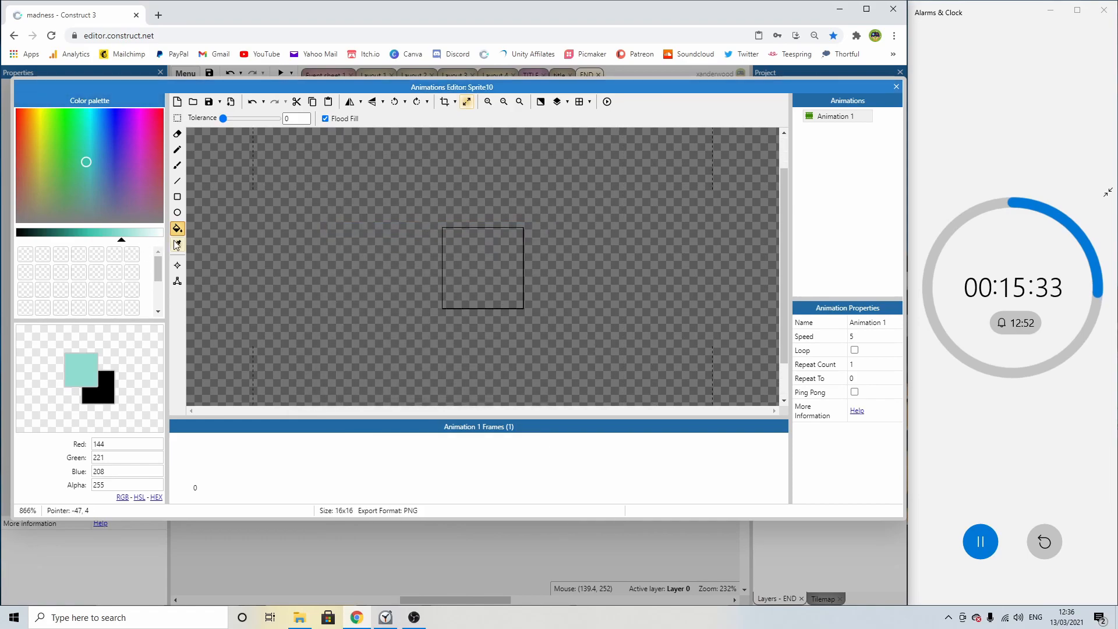
left_click(444, 263)
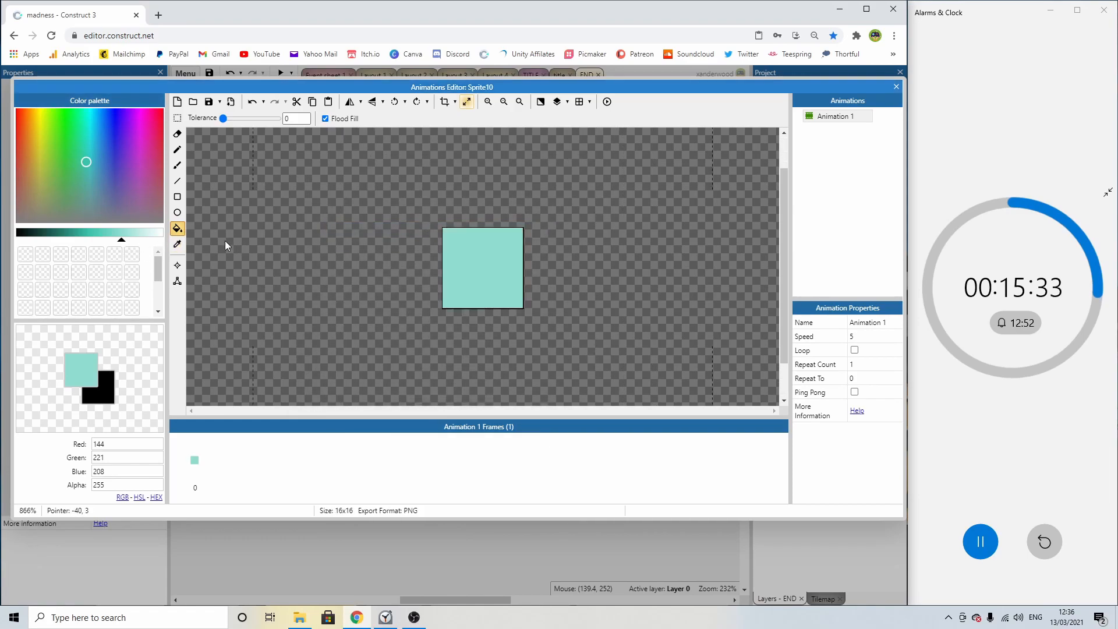
Draw a white 1-pixel border around the edges of the teal square using the Line tool.
left_click(121, 241)
left_click(122, 239)
left_click_drag(120, 241, 164, 240)
left_click(178, 166)
left_click(178, 196)
left_click(178, 181)
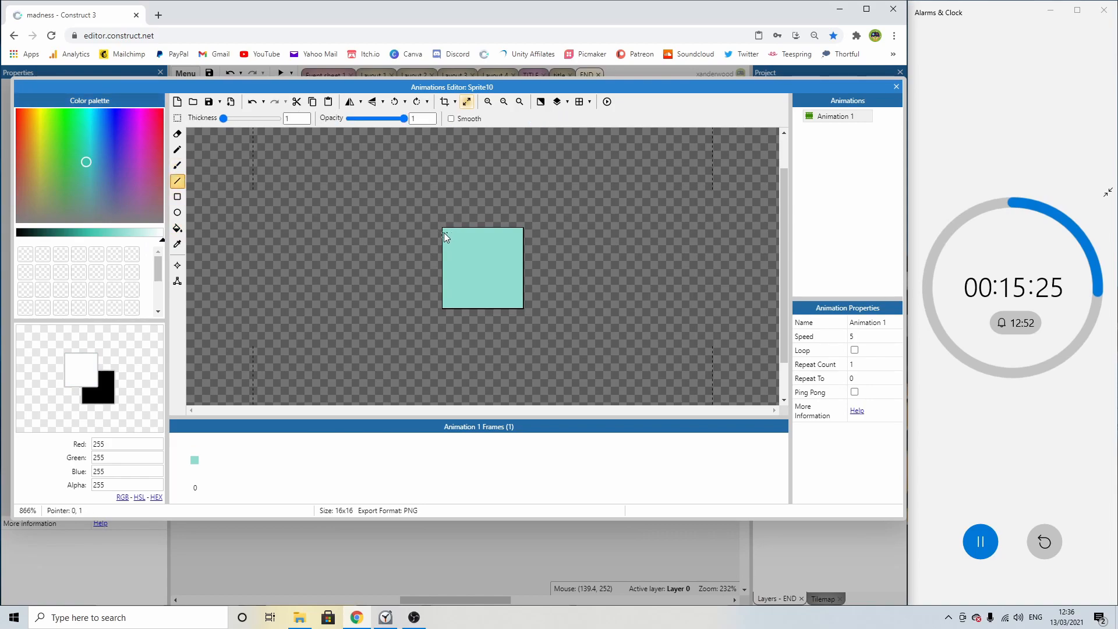
mouse_move(444, 230)
left_mouse_down()
mouse_move(522, 228)
mouse_move(520, 287)
mouse_move(490, 304)
mouse_move(446, 305)
mouse_move(448, 232)
left_mouse_up()
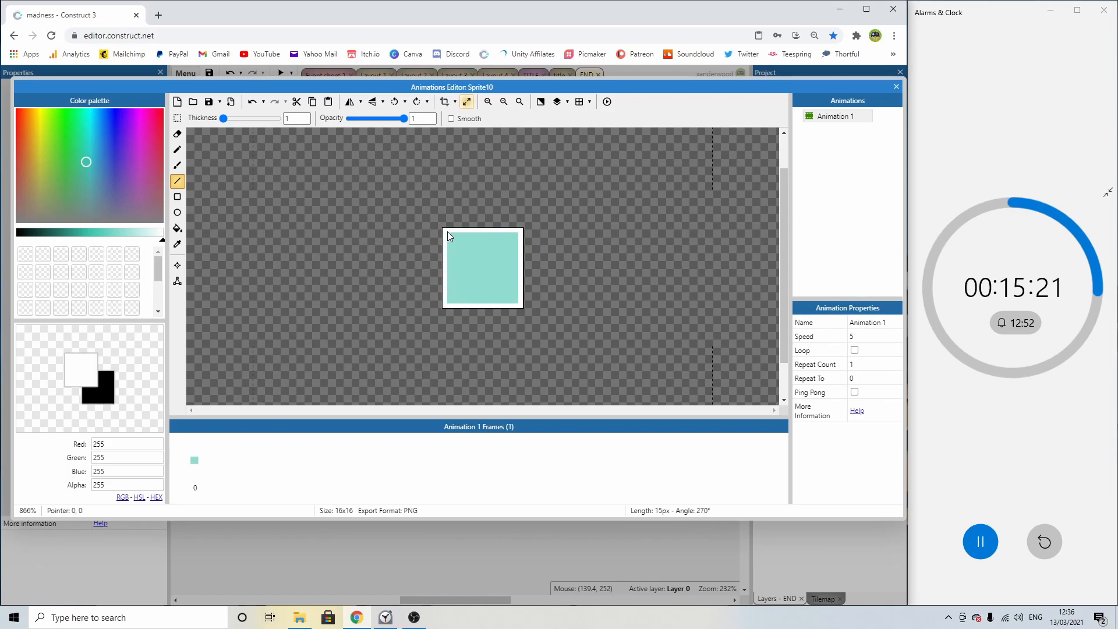
Duplicate the bordered square as a second frame and draw a white diagonal cross on it from corner to corner.
left_click(196, 457)
right_click(196, 454)
left_click(226, 464)
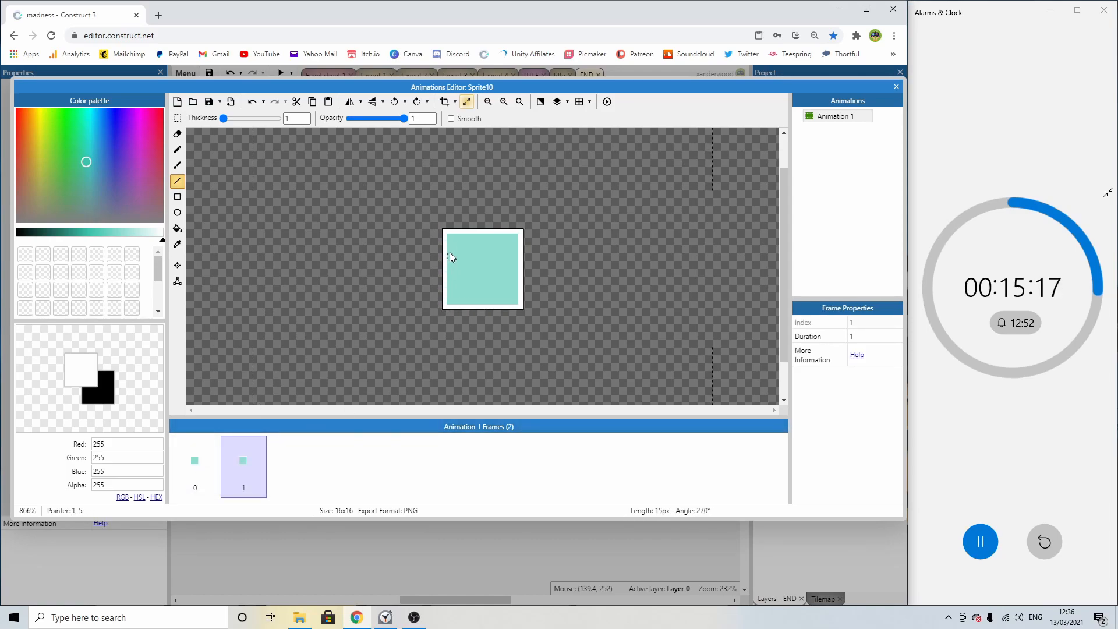
left_click_drag(449, 235, 520, 306)
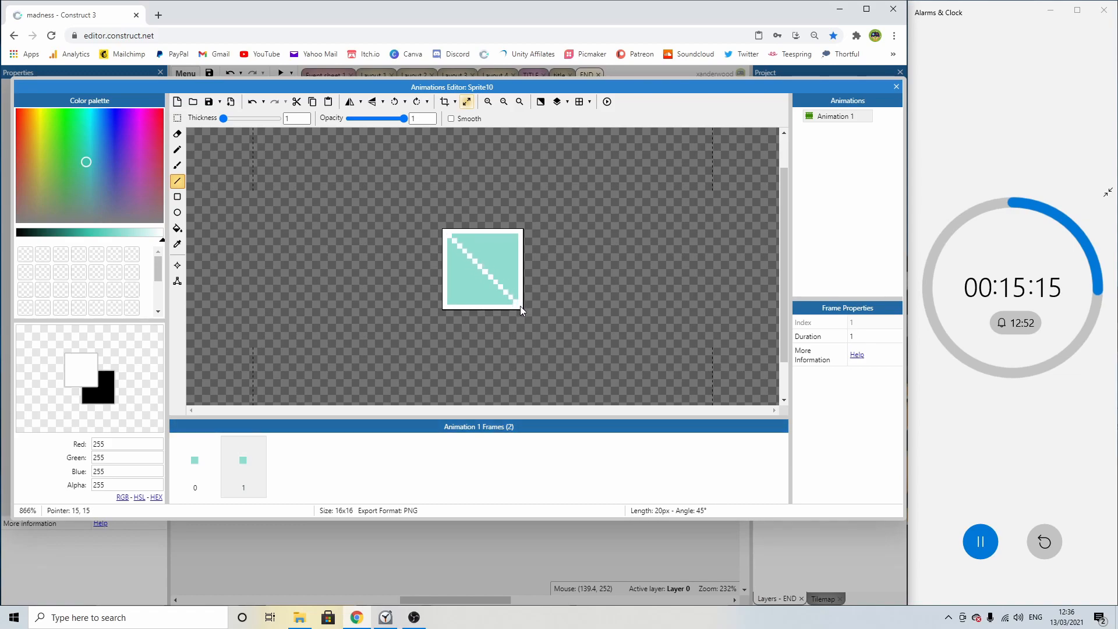
mouse_move(521, 239)
left_mouse_down()
mouse_move(446, 306)
mouse_move(515, 237)
left_mouse_up()
key("ctrl+z")
Set Animation 1's speed to 0 and close the animations editor.
left_click(837, 117)
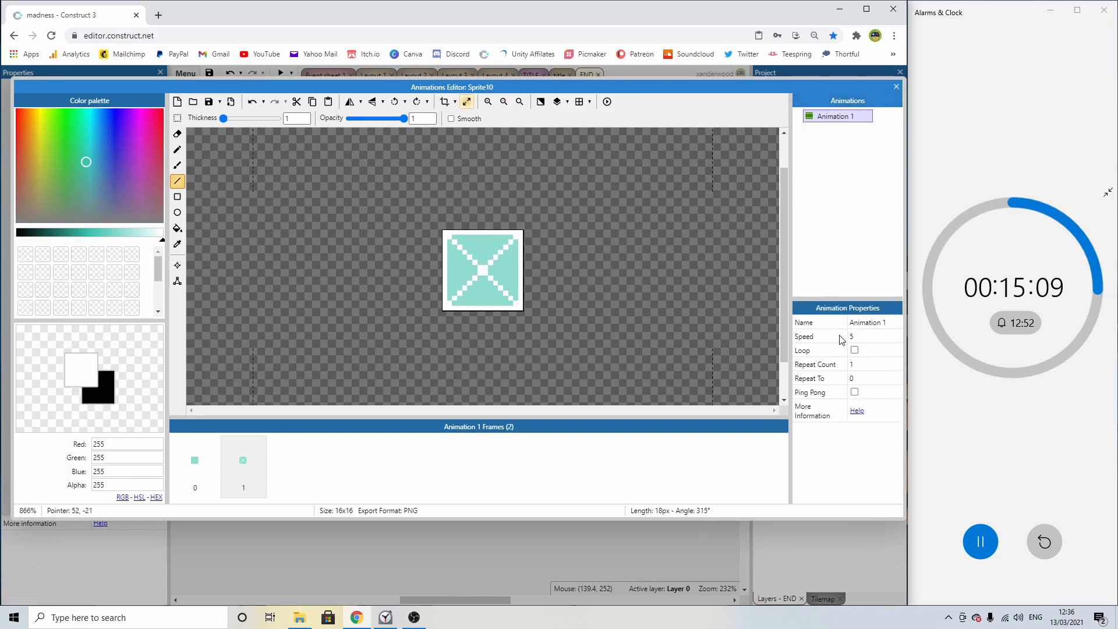
left_click(859, 337)
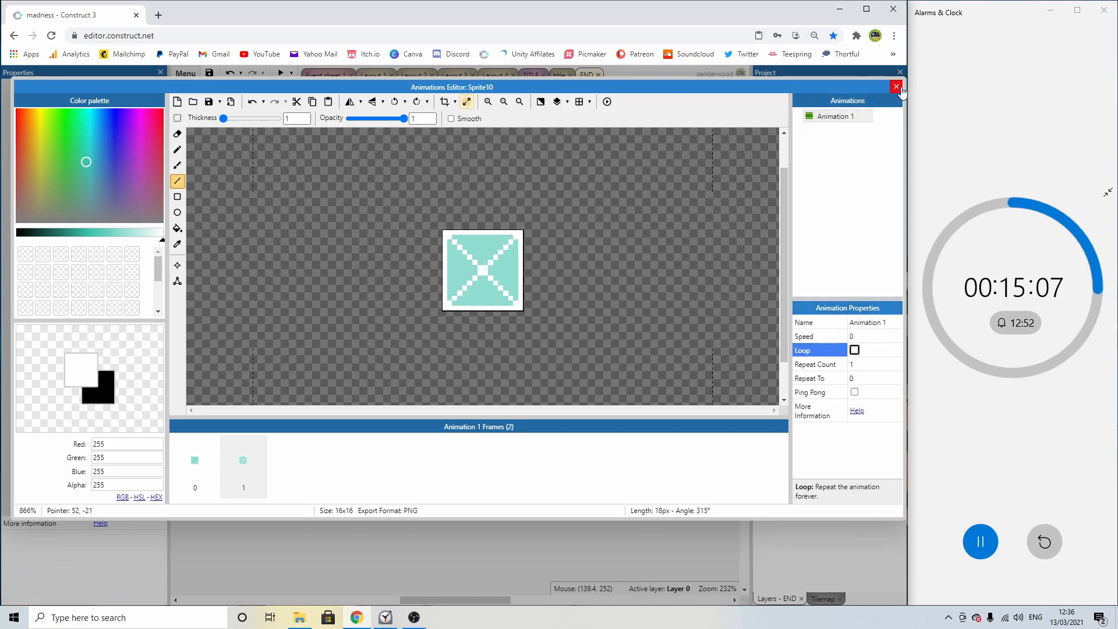
left_click(896, 86)
Place the box sprite beside CLINICALLY INSANE at about 43, 77 and add an instance variable named "ID" to it.
left_click_drag(424, 448, 306, 236)
left_click(103, 299)
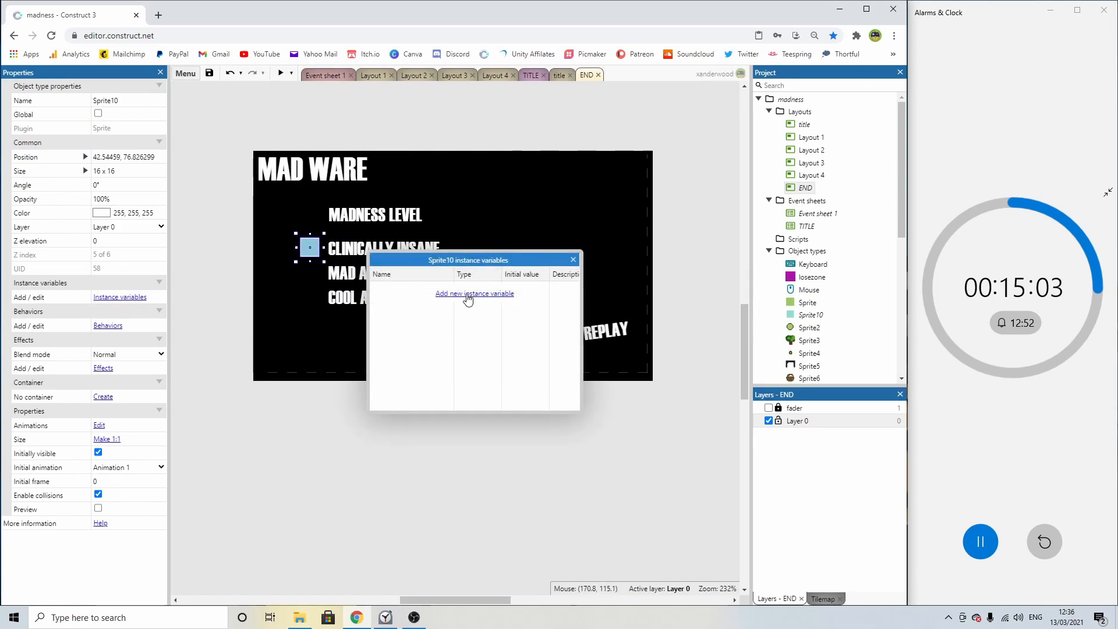
left_click(464, 296)
type("ID")
key("Return")
left_click(573, 260)
Copy the box sprite beside MAD AS HELL with ID 1 and beside COOL AS A CUCUMBER with ID 2.
left_click_drag(315, 253, 310, 306, "ctrl")
left_click(149, 293)
left_click(153, 306)
left_click(145, 297)
type("2")
key("Return")
scroll(316, 313, "up", 3, "ctrl")
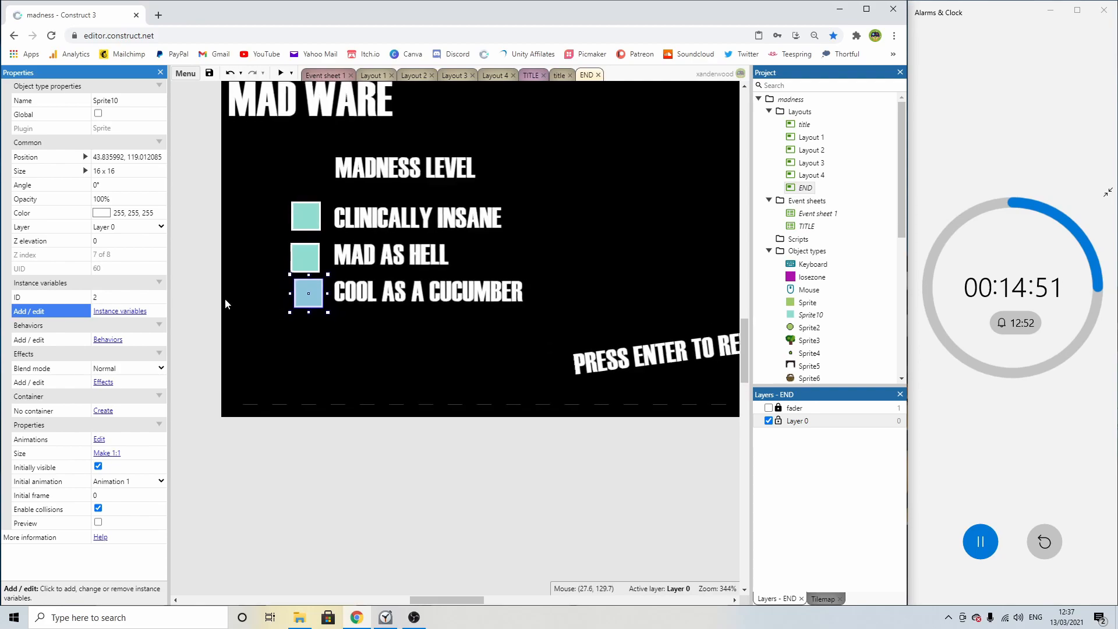
Set the END layout's grid size to 2 x 2 and enable snapping to the grid.
left_click(240, 303)
left_click(118, 241)
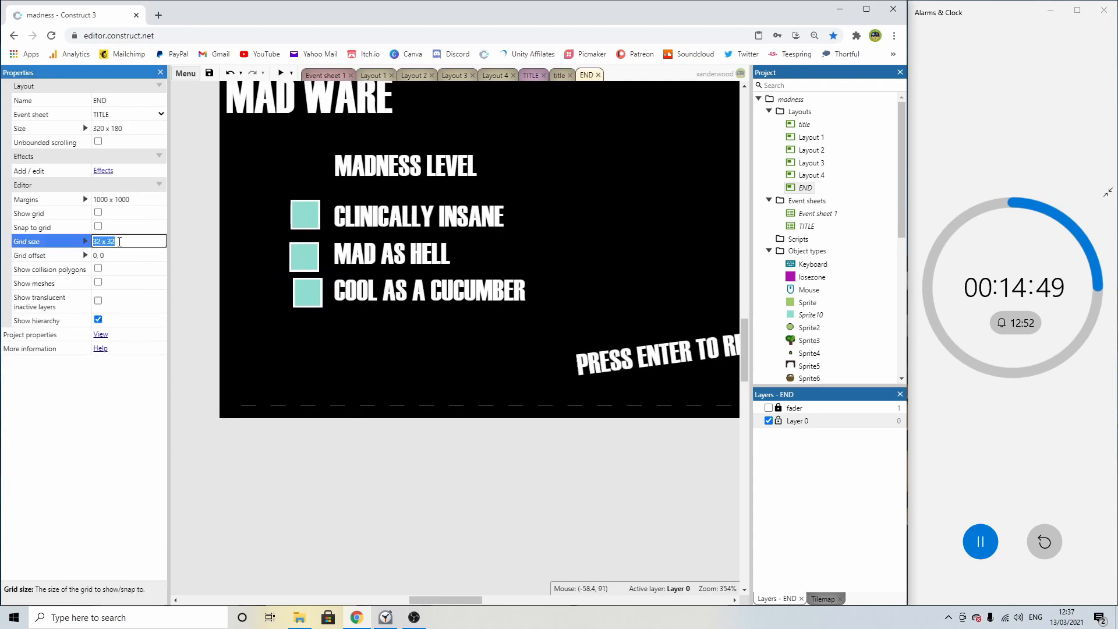
type("255, 2")
left_click(98, 226)
Align the three boxes in a column beside their rating lines, with the lower two at 46, 98 and 46, 118.
left_click(305, 220)
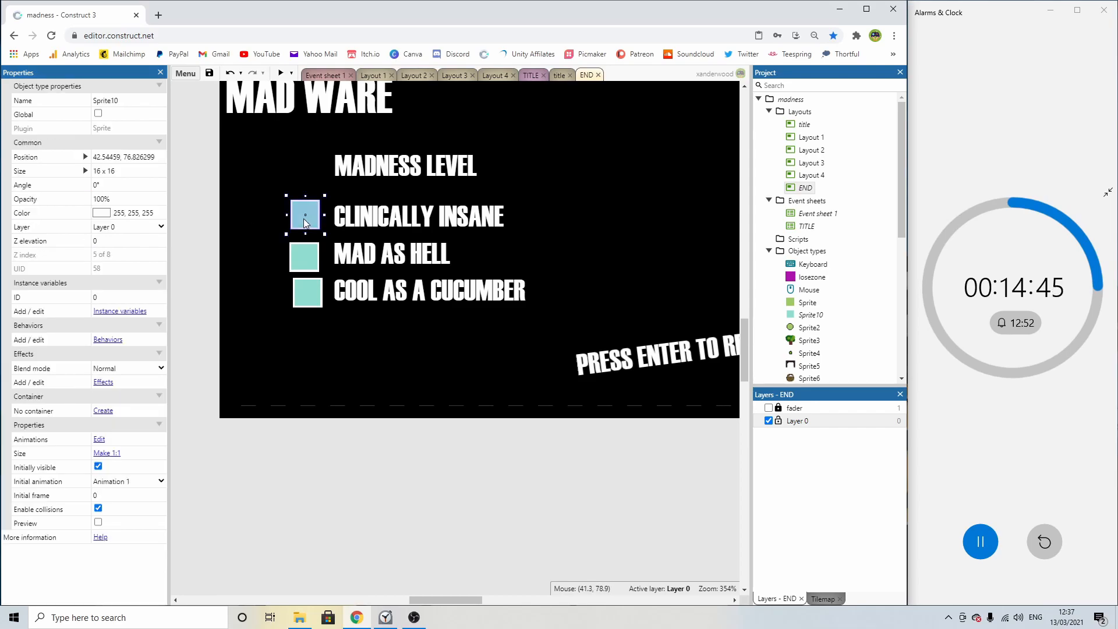
double_click(306, 222)
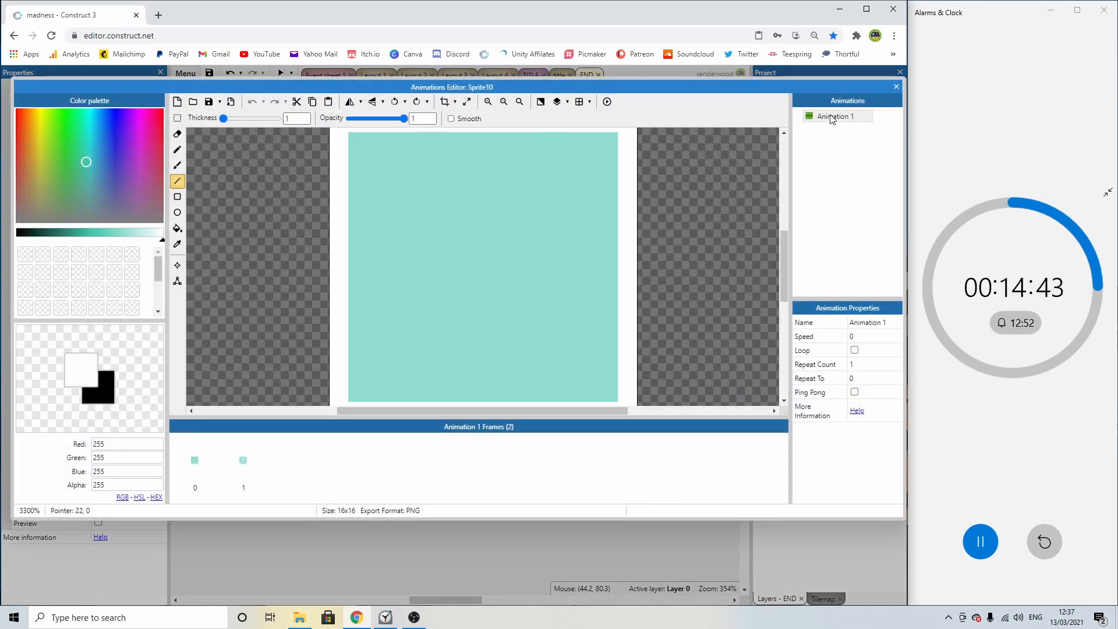
left_click(896, 87)
left_click(318, 256)
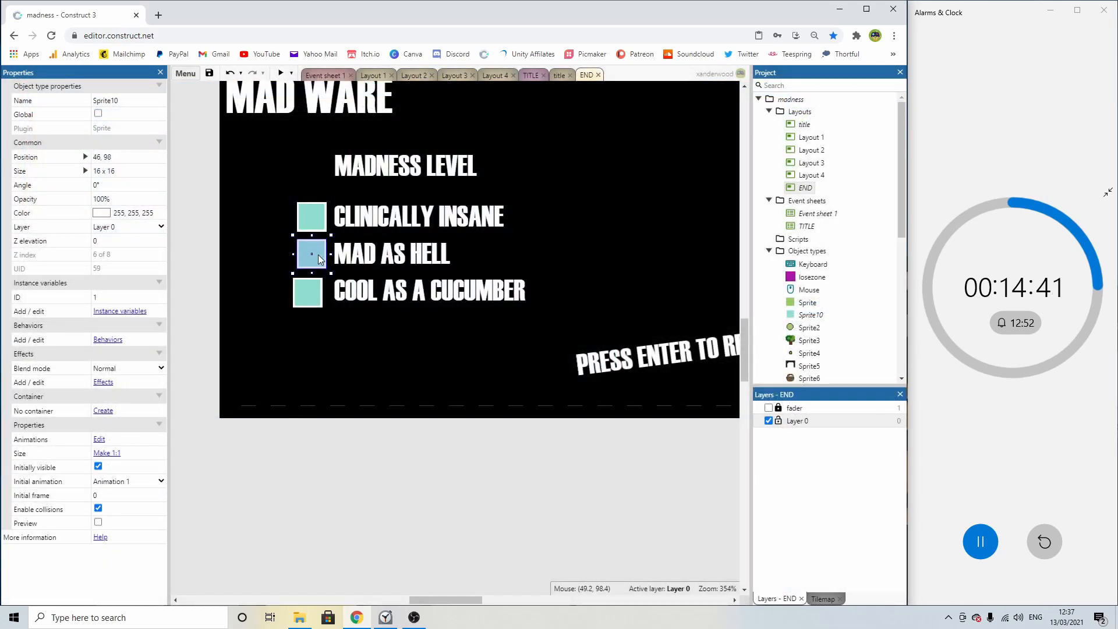
left_click(314, 293)
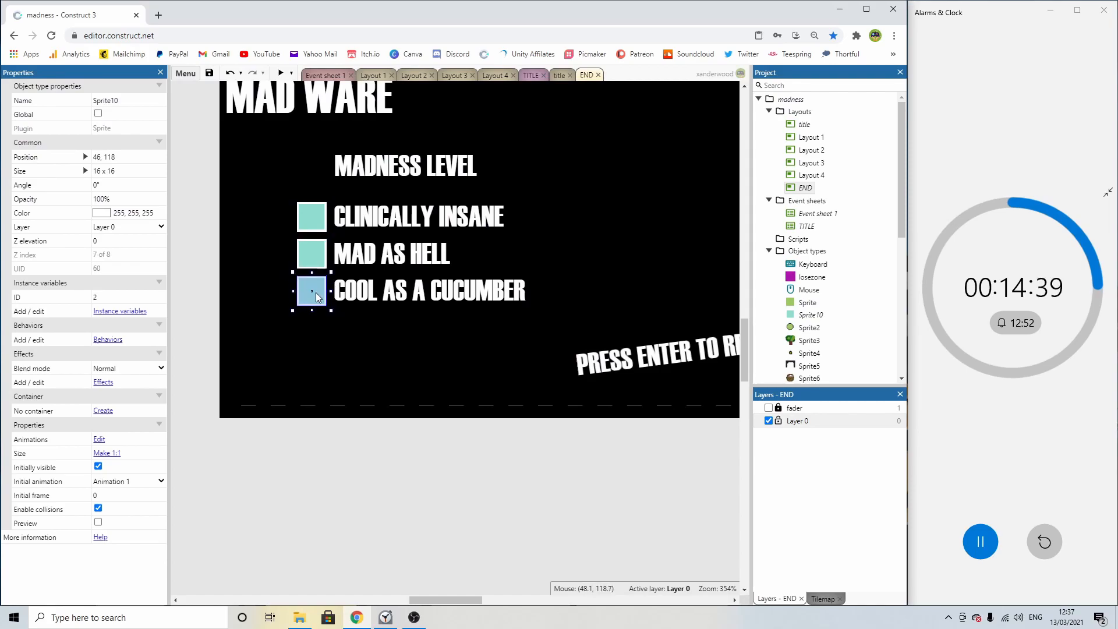
left_click(393, 432)
scroll(427, 249, "down", 4, "ctrl")
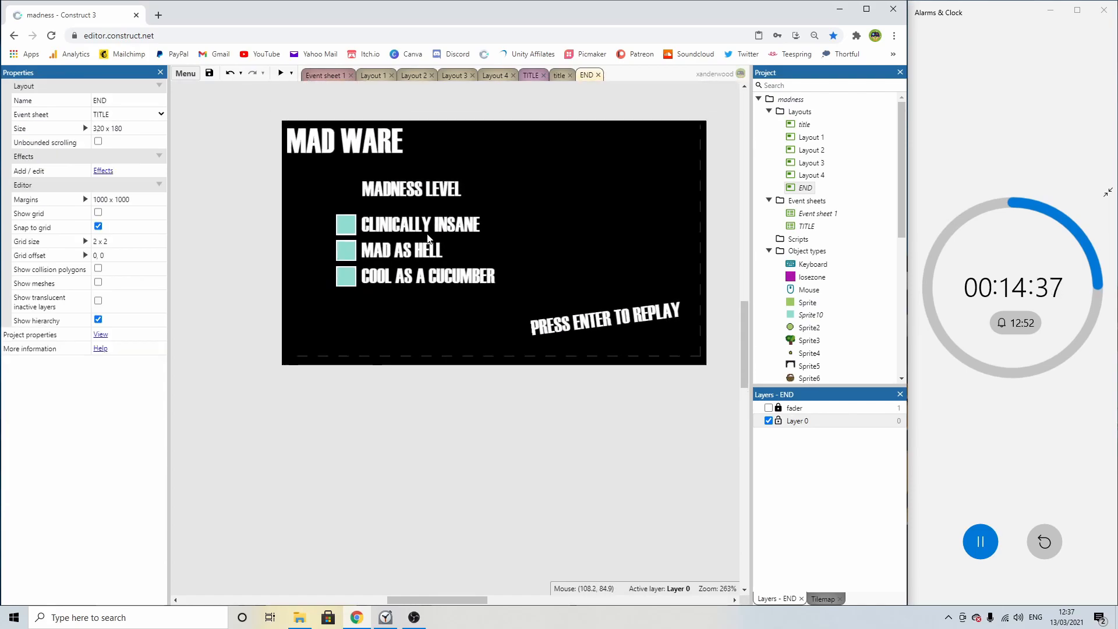
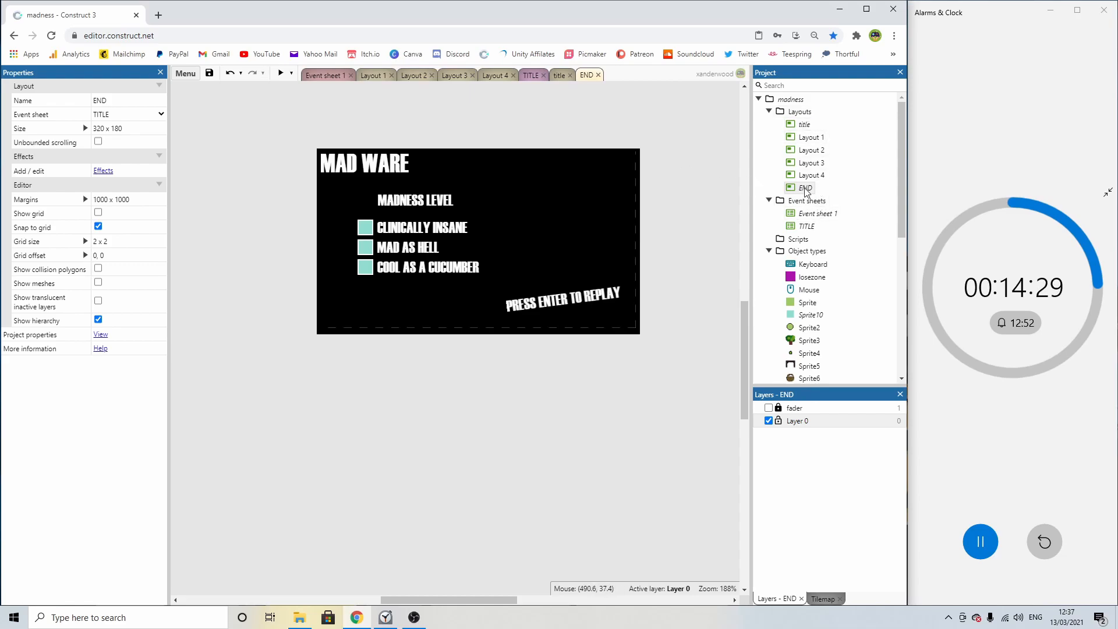
Add a new event sheet to the project and name it "END".
right_click(807, 204)
left_click(839, 213)
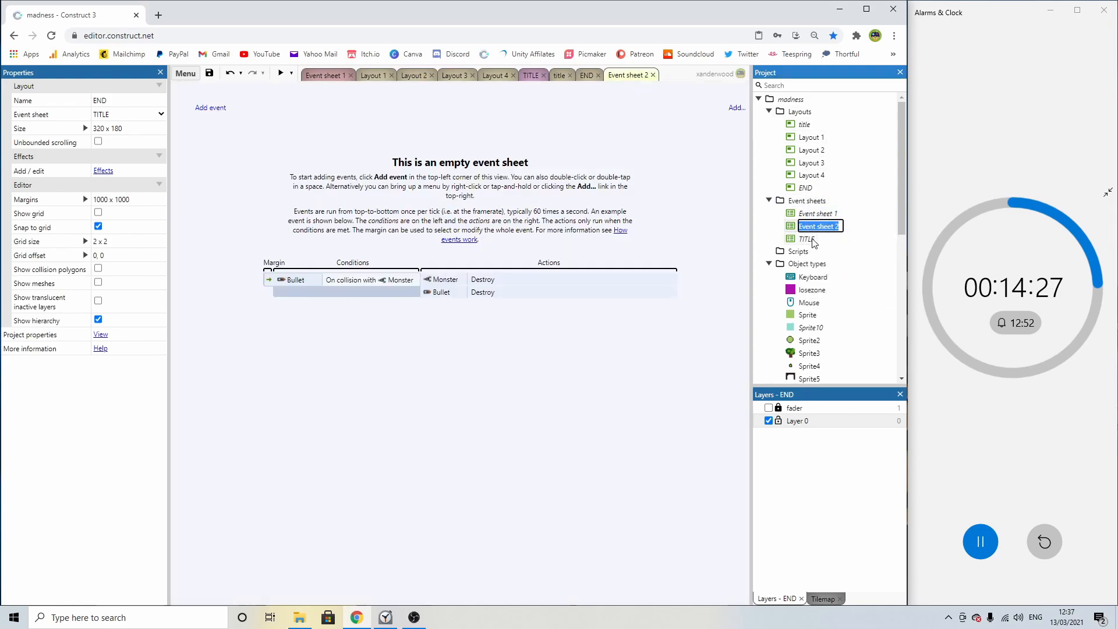
type("W")
key("BackSpace")
type("END")
key("Return")
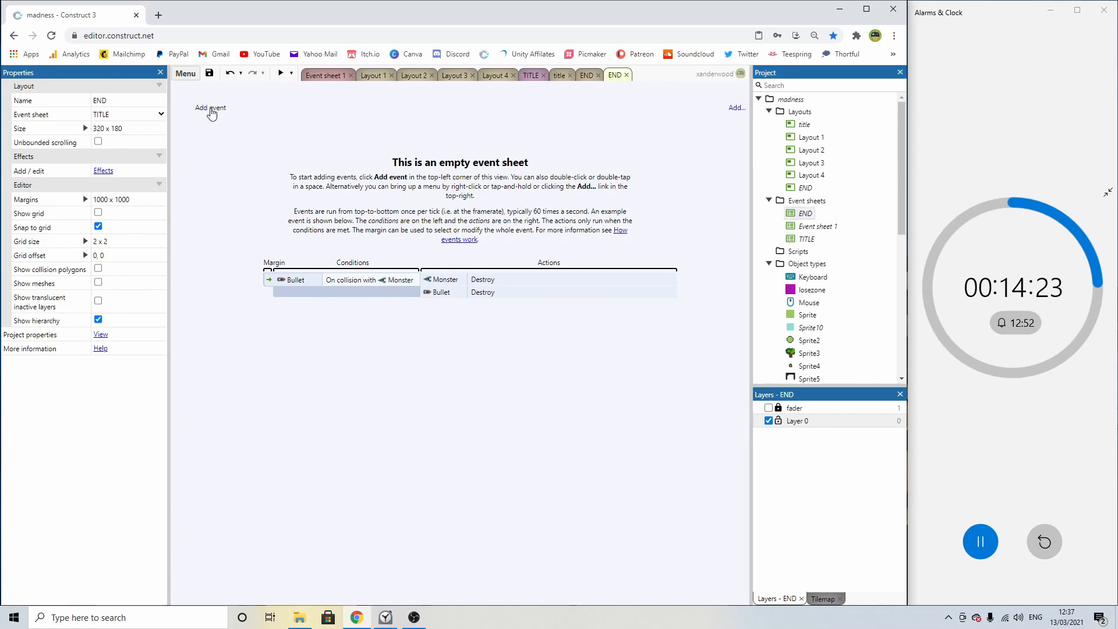
Add an event to the END sheet with a System Compare variable condition checking that score is less than 2.
left_click(212, 109)
double_click(347, 236)
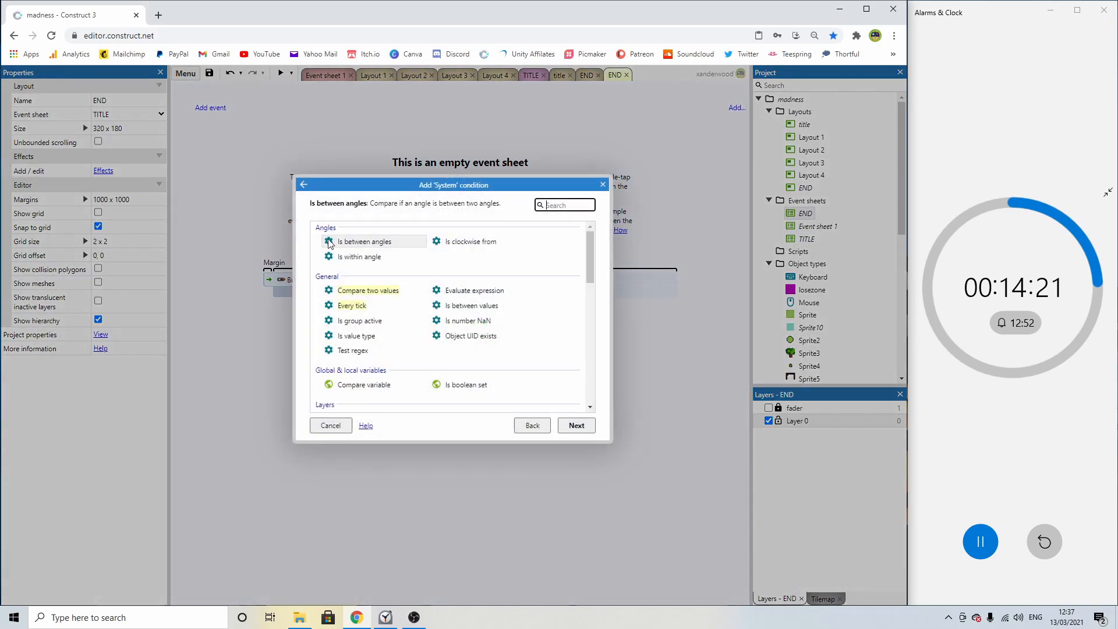
scroll(371, 333, "down", 1)
double_click(368, 332)
left_click(522, 254)
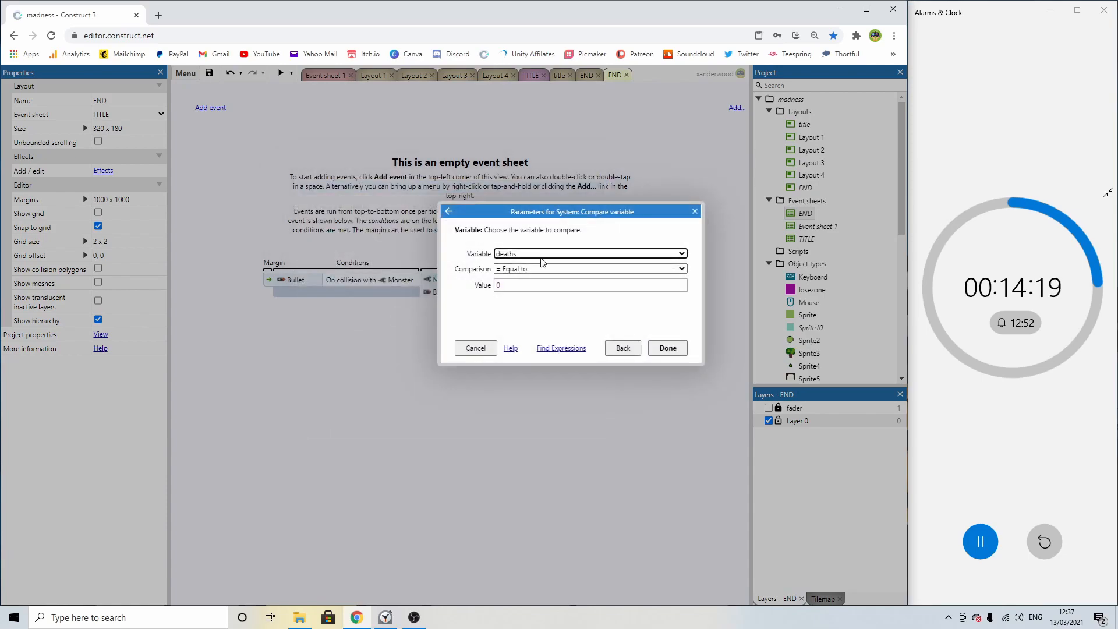
left_click(522, 271)
left_click(523, 271)
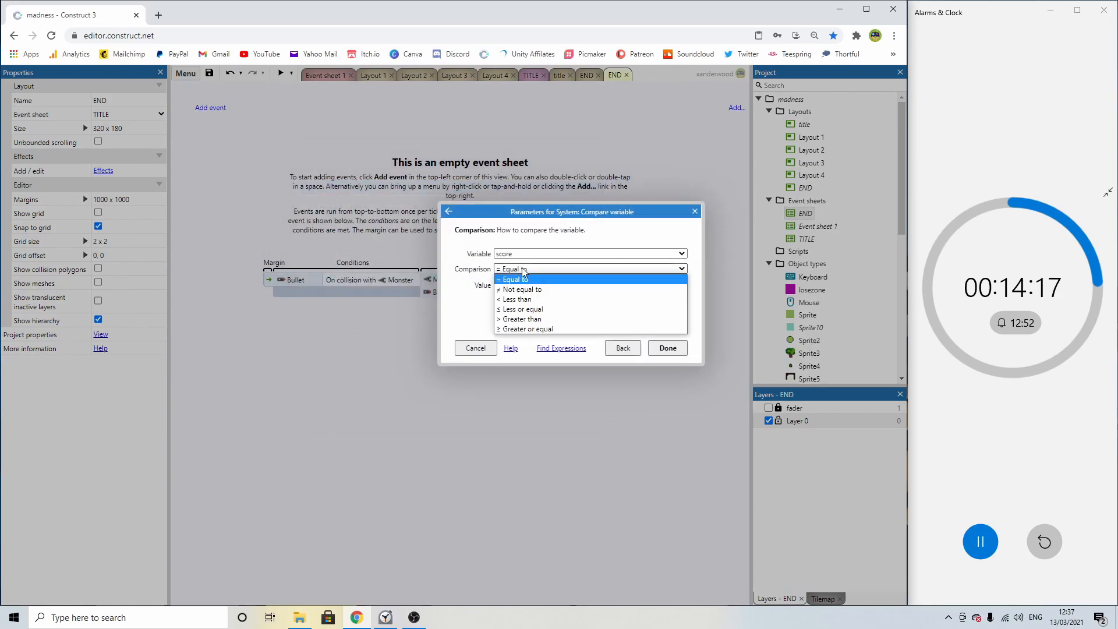
left_click(513, 299)
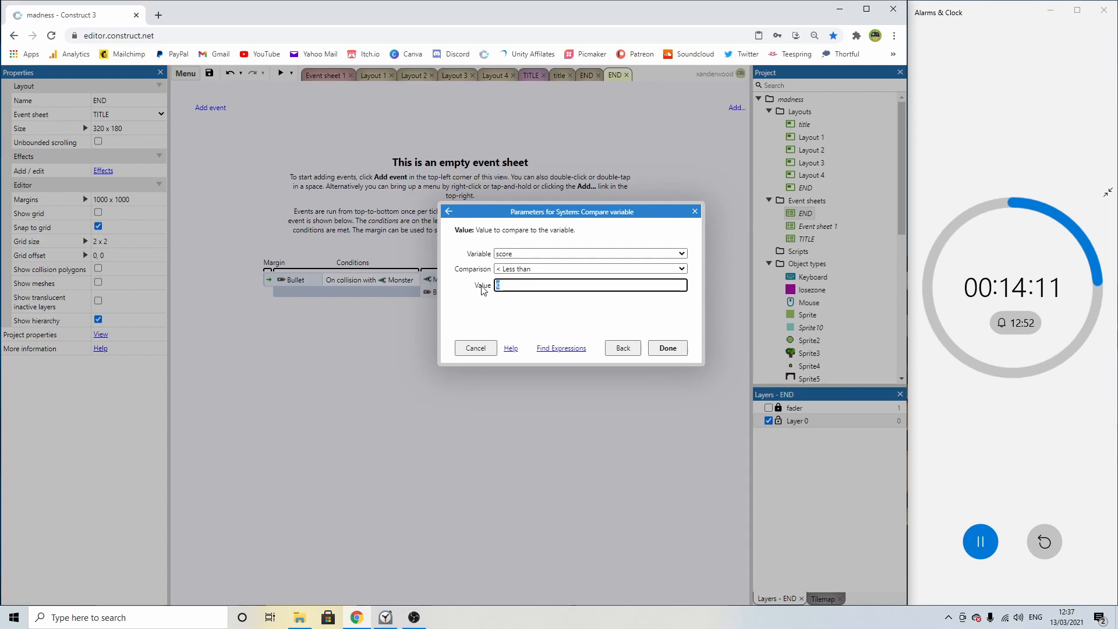
type("4")
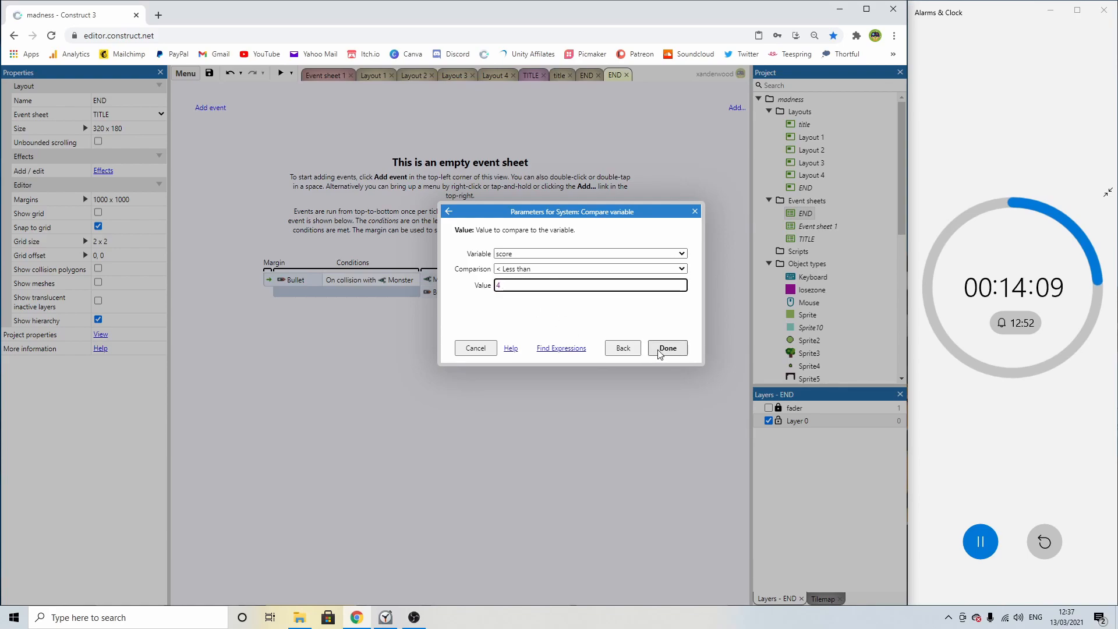
left_click_drag(516, 286, 484, 284)
type("2")
left_click(668, 347)
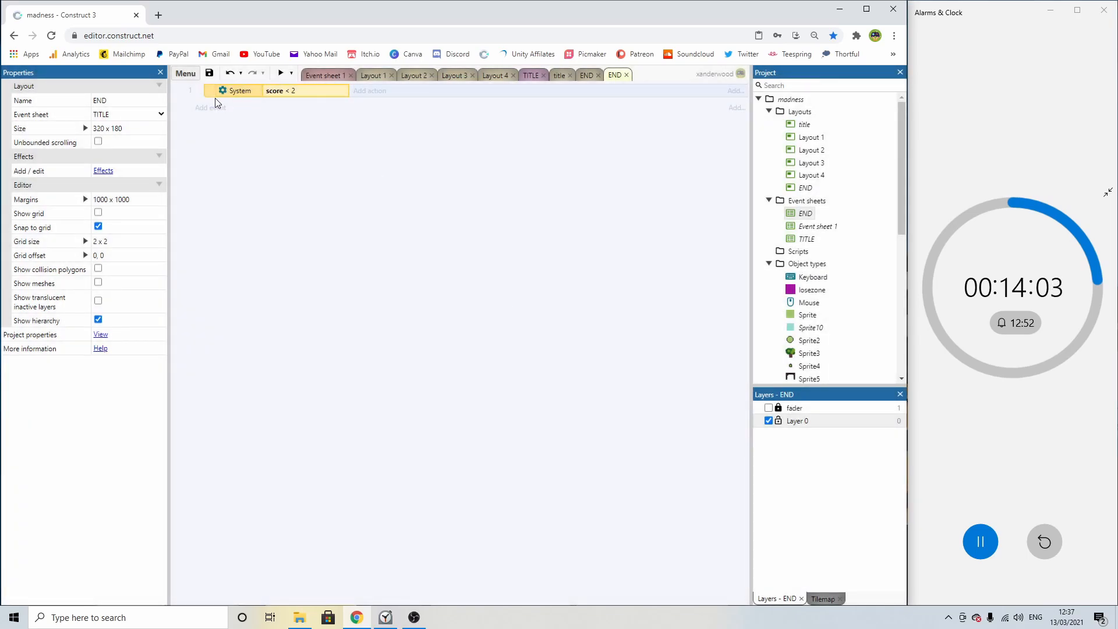
Duplicate the score-less-than-2 event and change the copy's condition to score greater or equal to 3.
key("ctrl+c")
key("ctrl+v")
double_click(289, 106)
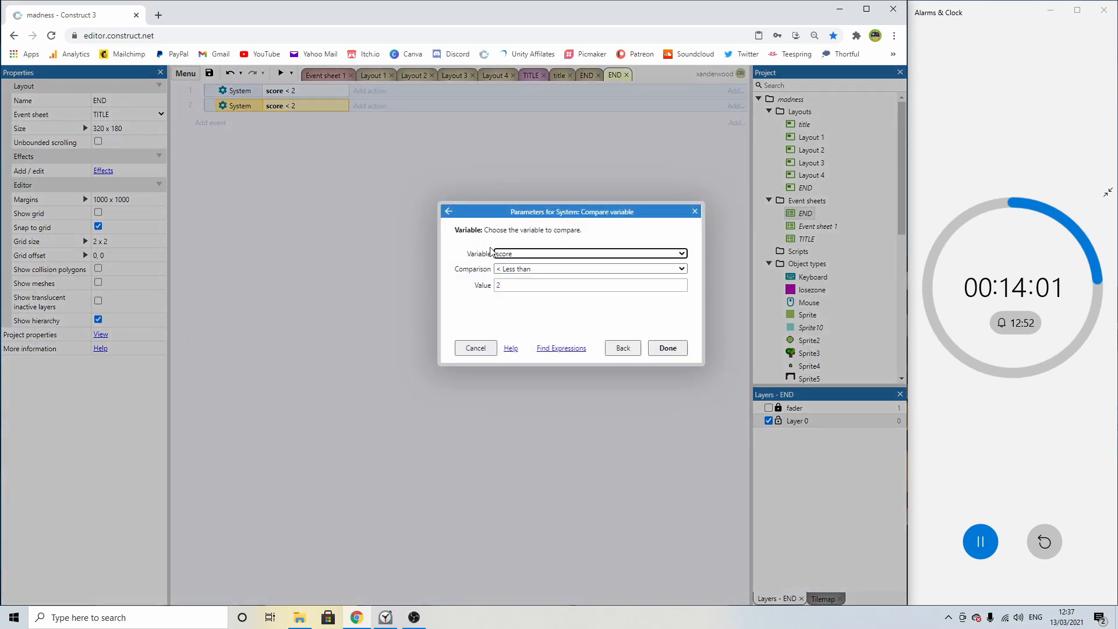
left_click(524, 269)
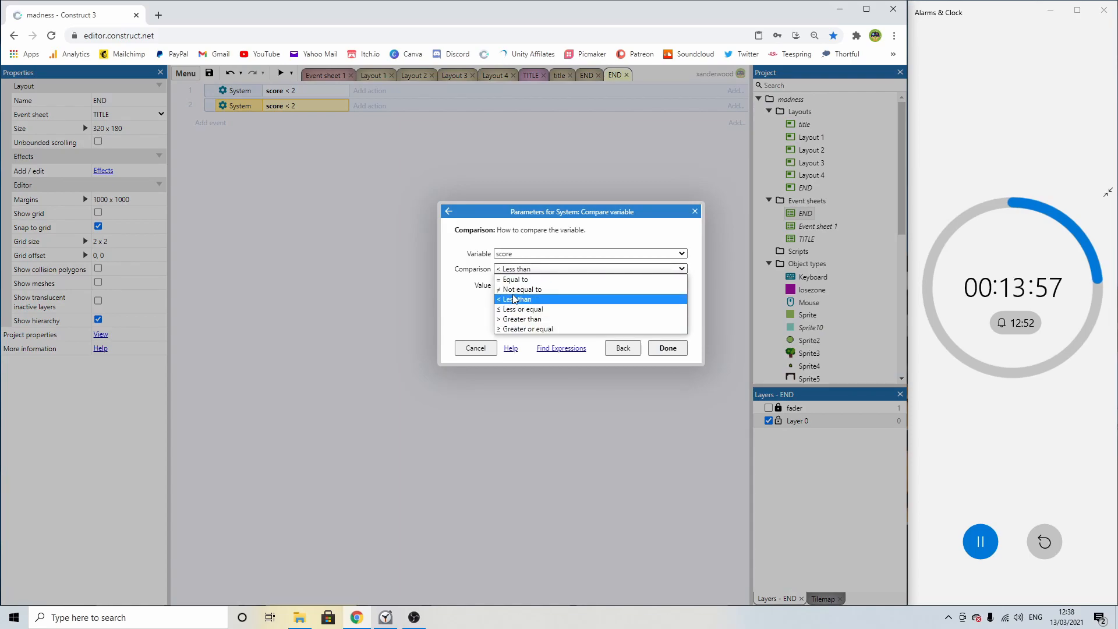
left_click(519, 329)
key("Return")
Add a second System Compare variable condition to the duplicated event, checking that score is less than 6.
key("c")
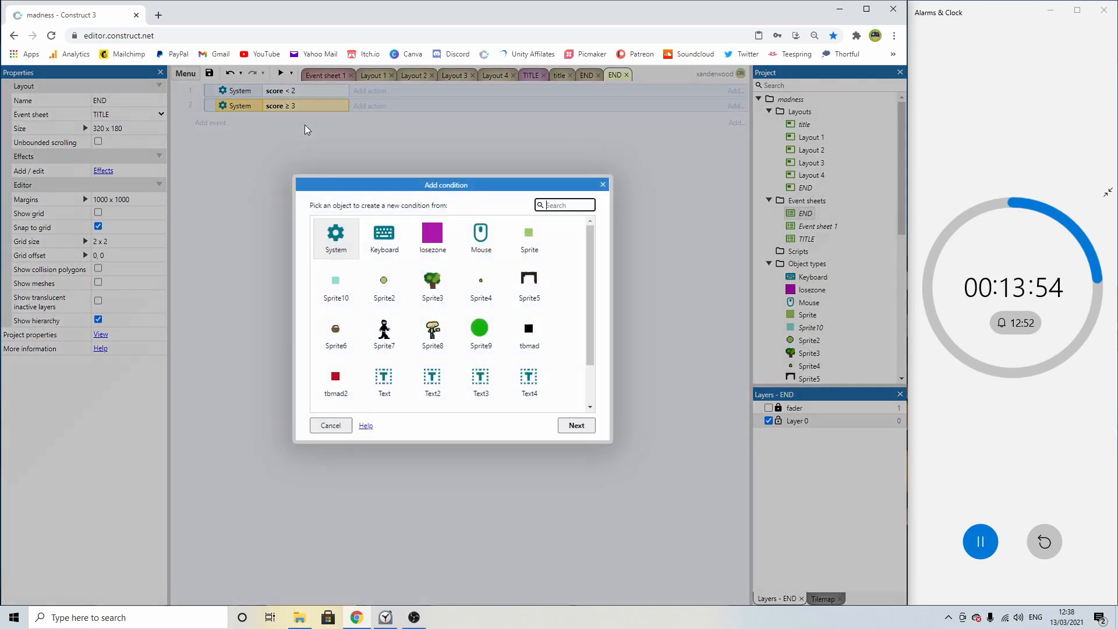
double_click(336, 238)
left_click(364, 385)
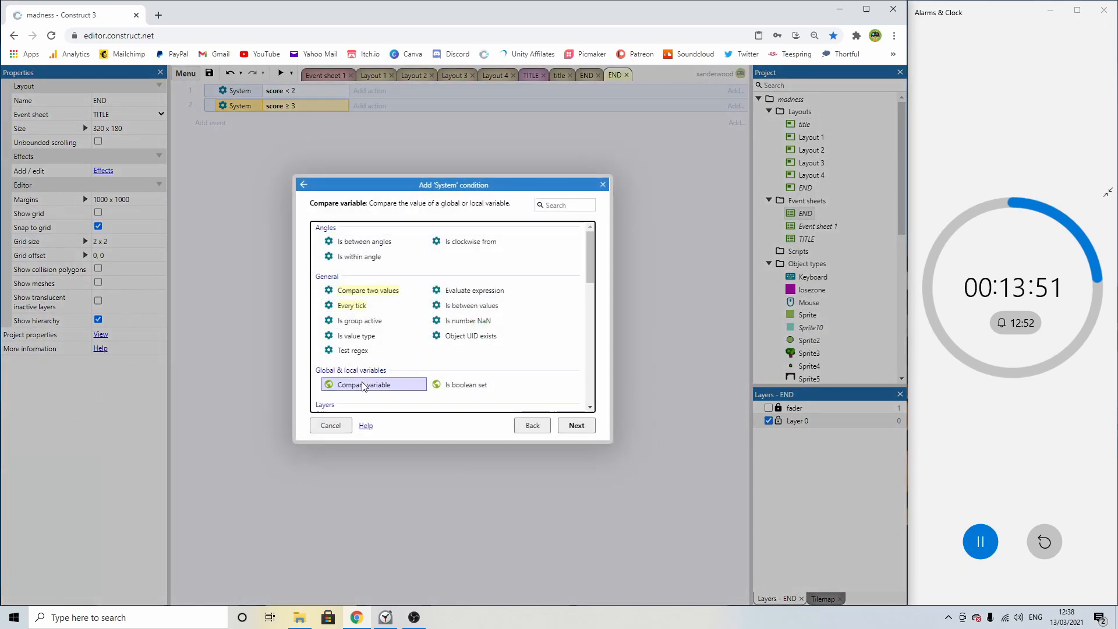
double_click(364, 385)
left_click(535, 257)
left_click(520, 275)
left_click(524, 270)
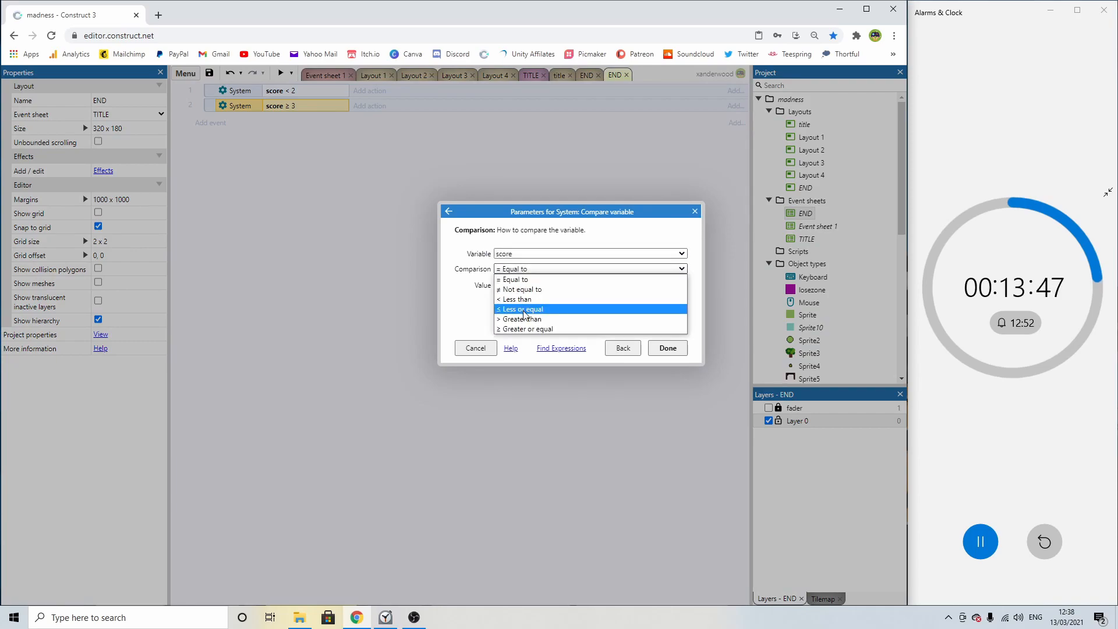
left_click(520, 299)
left_click(513, 286)
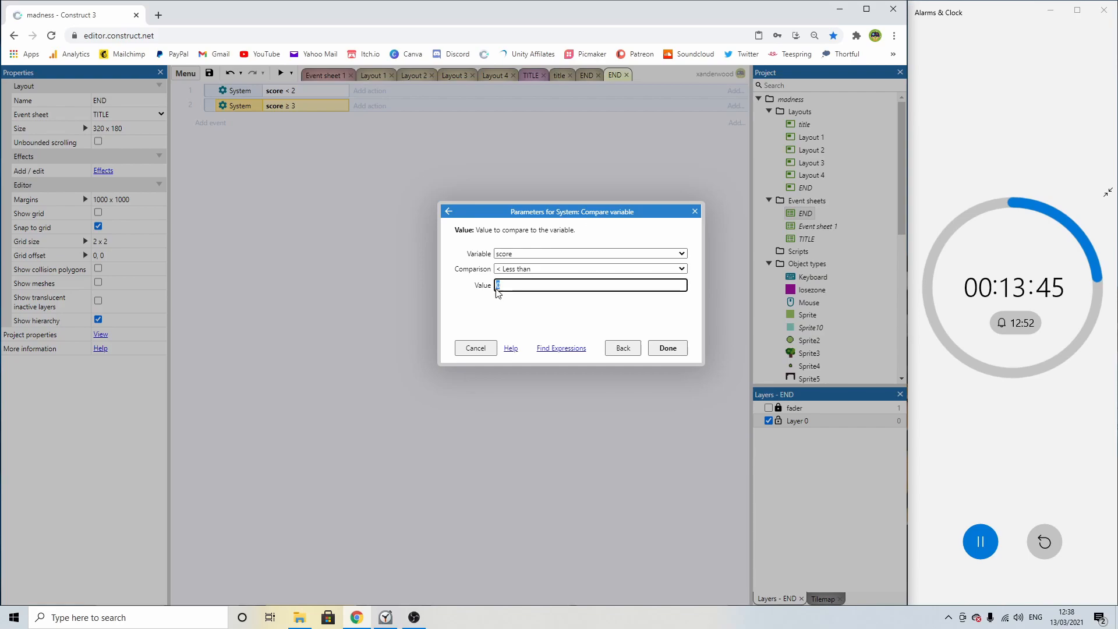
type("6")
key("Return")
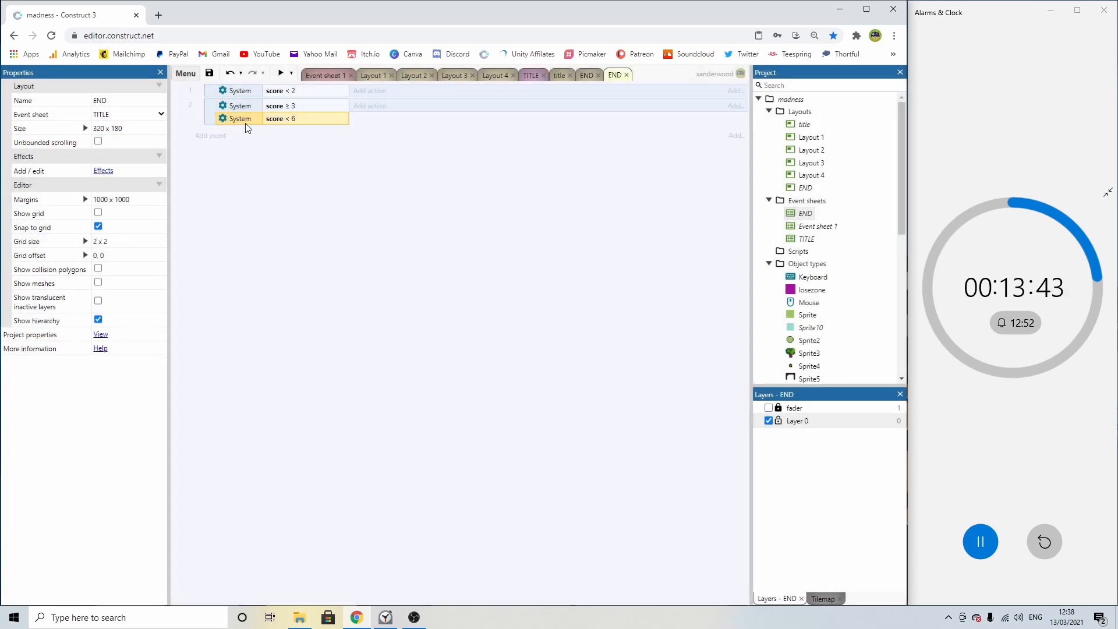
Duplicate the 3-to-6 score event, delete the copy's second condition and set its remaining condition to score greater or equal to 7.
left_click(211, 111)
key("ctrl+c")
key("ctrl+v")
left_click(282, 148)
key("Delete")
double_click(288, 133)
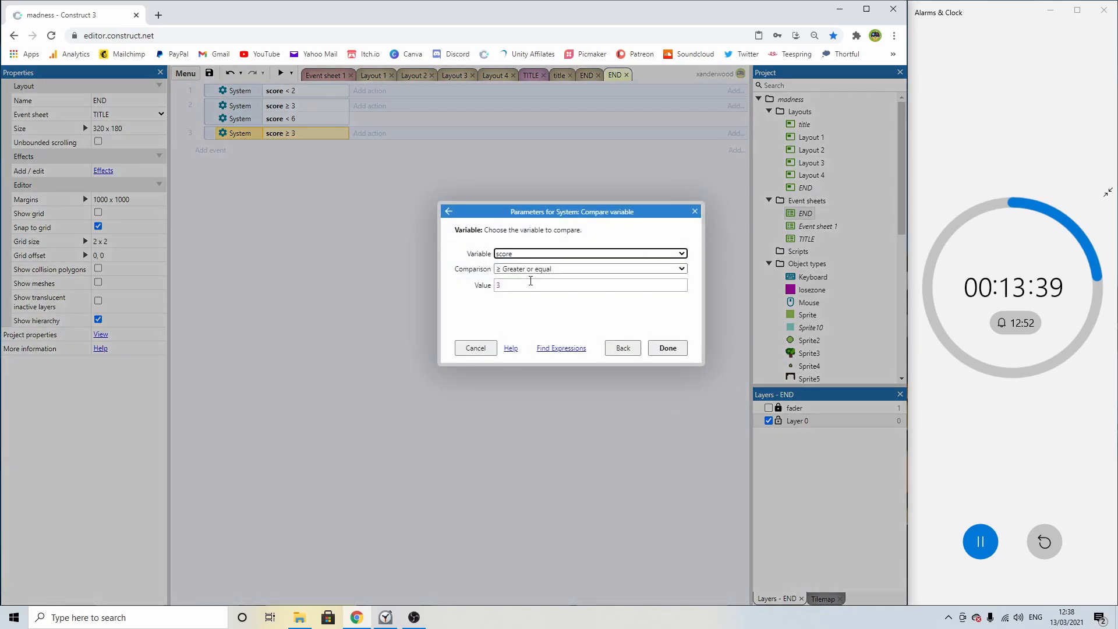
key("Tab")
type("7")
key("Return")
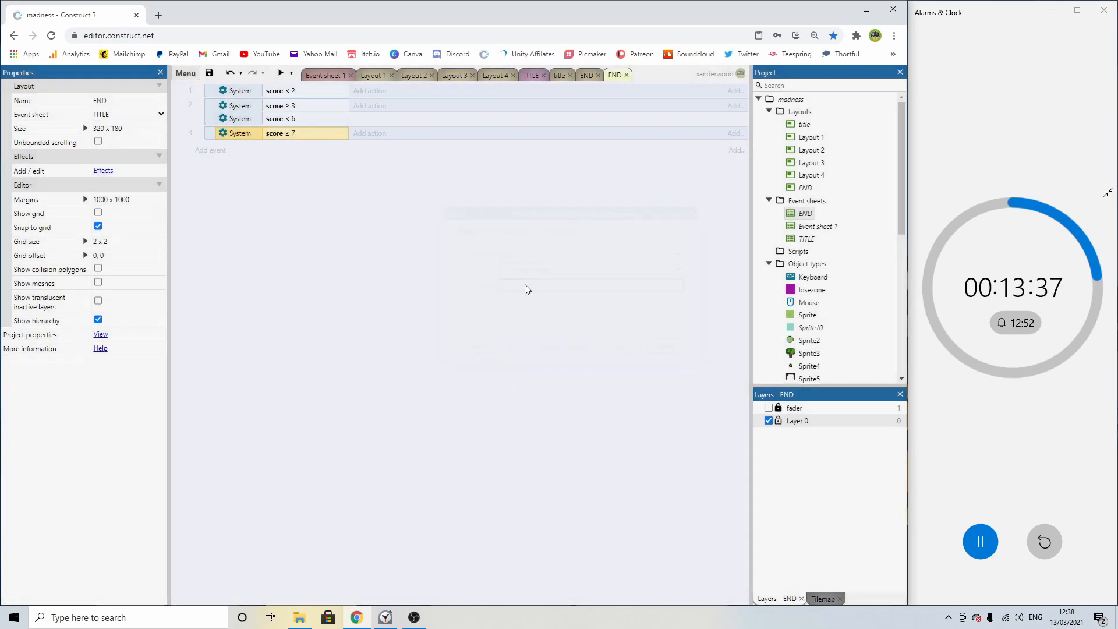
left_click(368, 92)
left_click(351, 273)
double_click(334, 282)
scroll(443, 309, "down", 4)
scroll(443, 314, "down", 1)
scroll(401, 339, "down", 2)
scroll(395, 332, "up", 3)
scroll(393, 327, "down", 3)
scroll(393, 322, "down", 2)
scroll(394, 320, "up", 6)
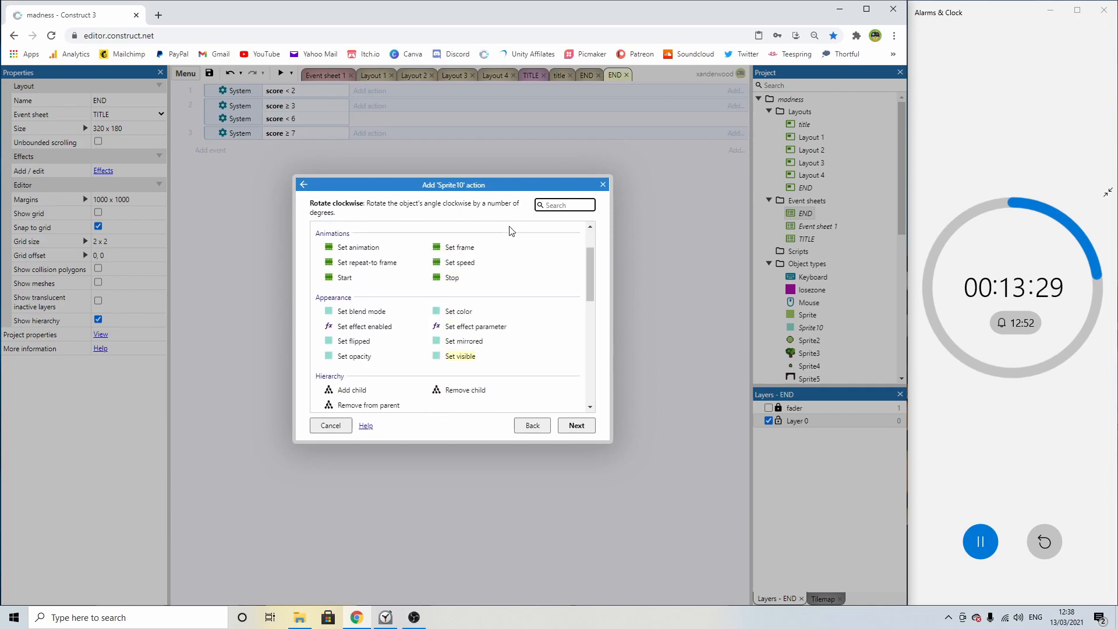
left_click(603, 184)
Add a sub-event under the score-less-than-2 event that compares Sprite10's instance variable ID as equal to 2.
left_click(211, 89)
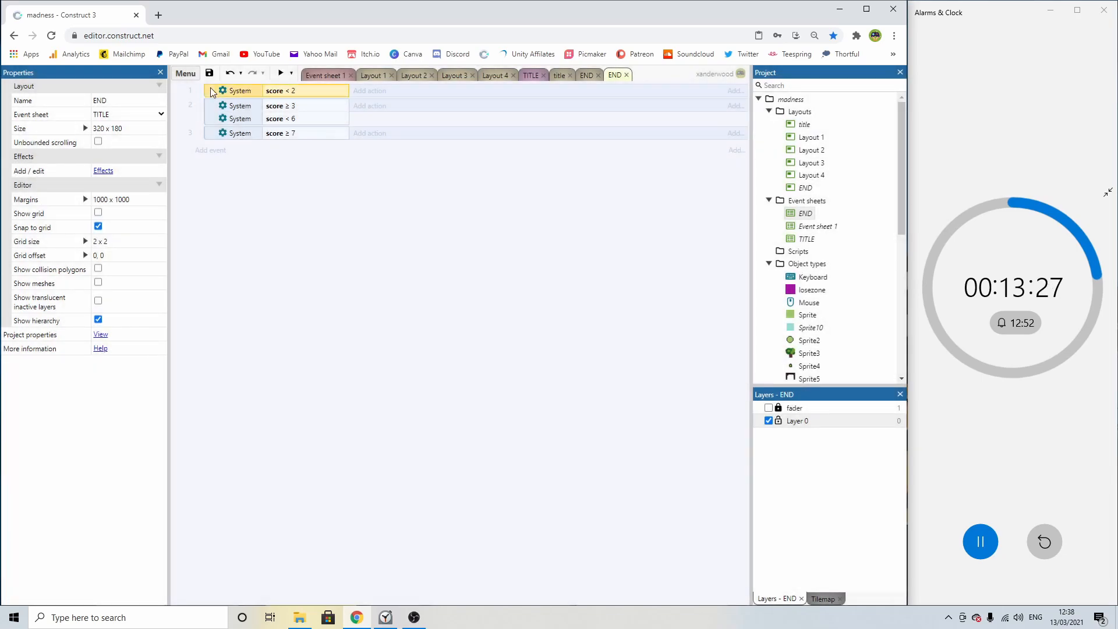
key("b")
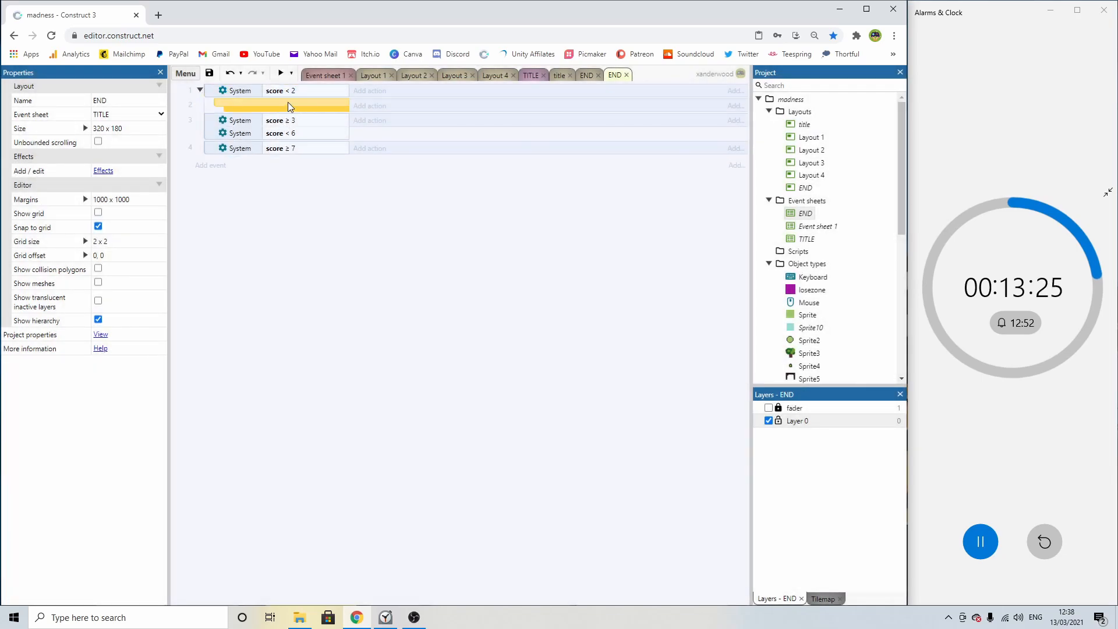
double_click(288, 103)
double_click(324, 277)
scroll(378, 271, "down", 3)
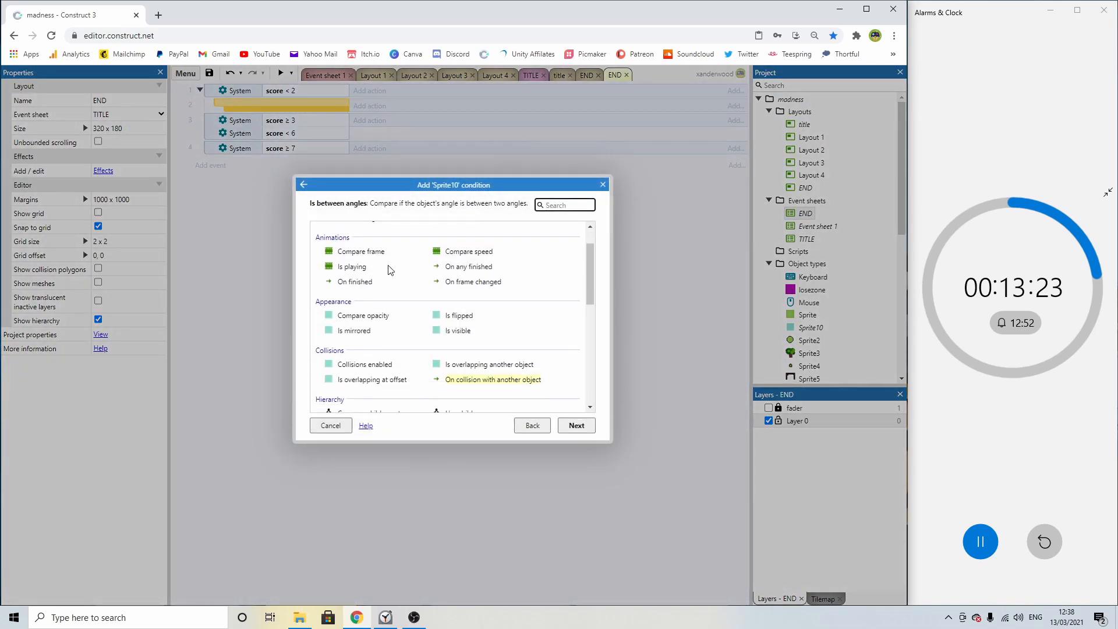
scroll(394, 283, "down", 1)
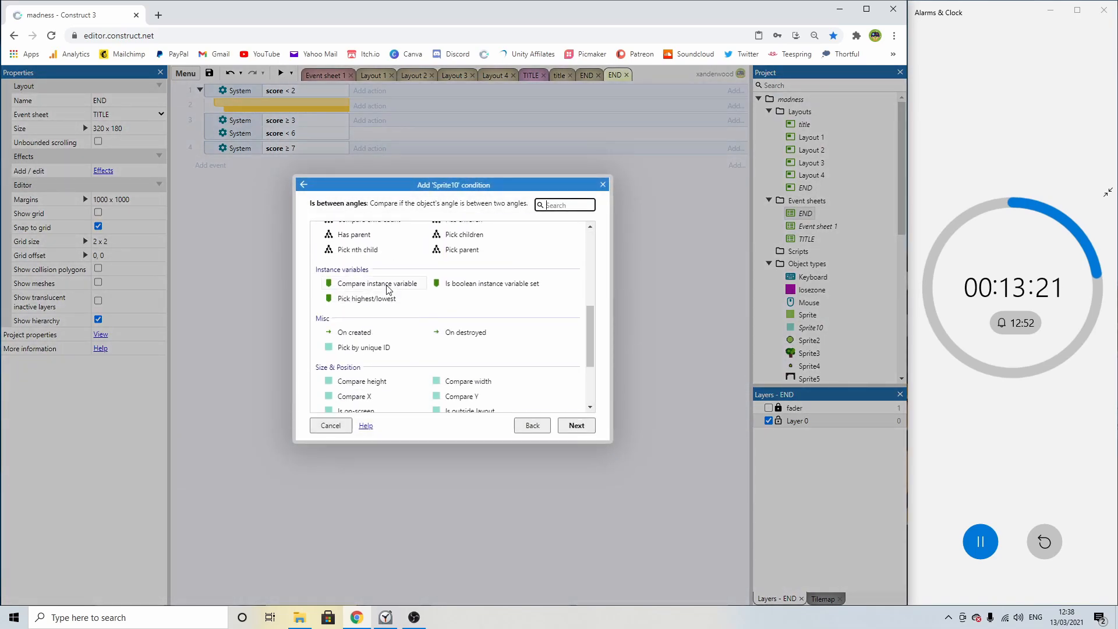
double_click(389, 289)
left_click(665, 346)
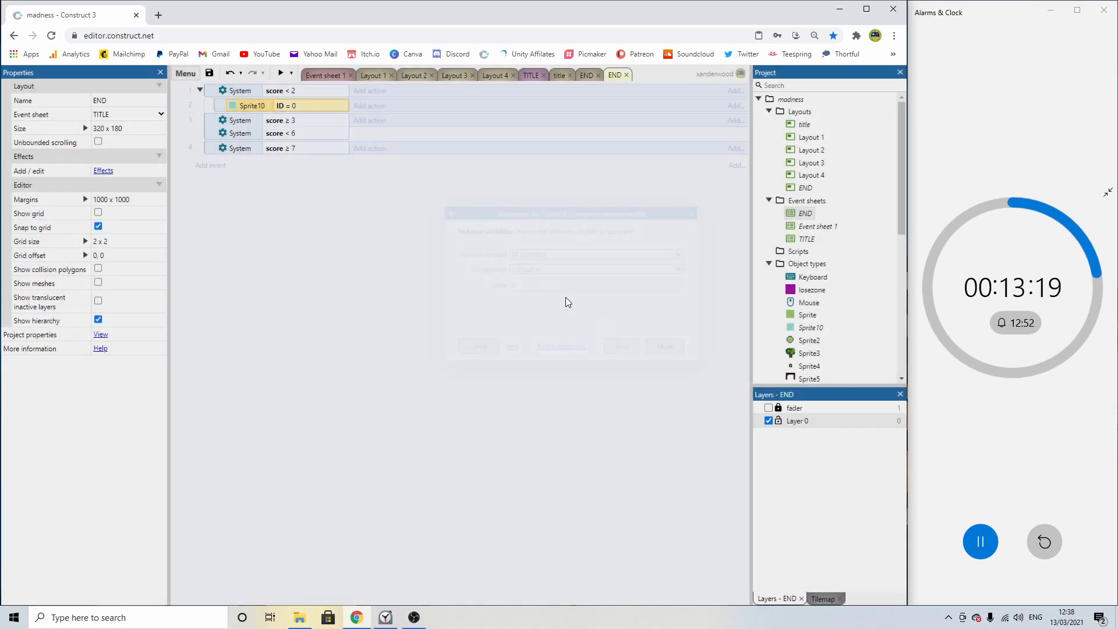
double_click(292, 106)
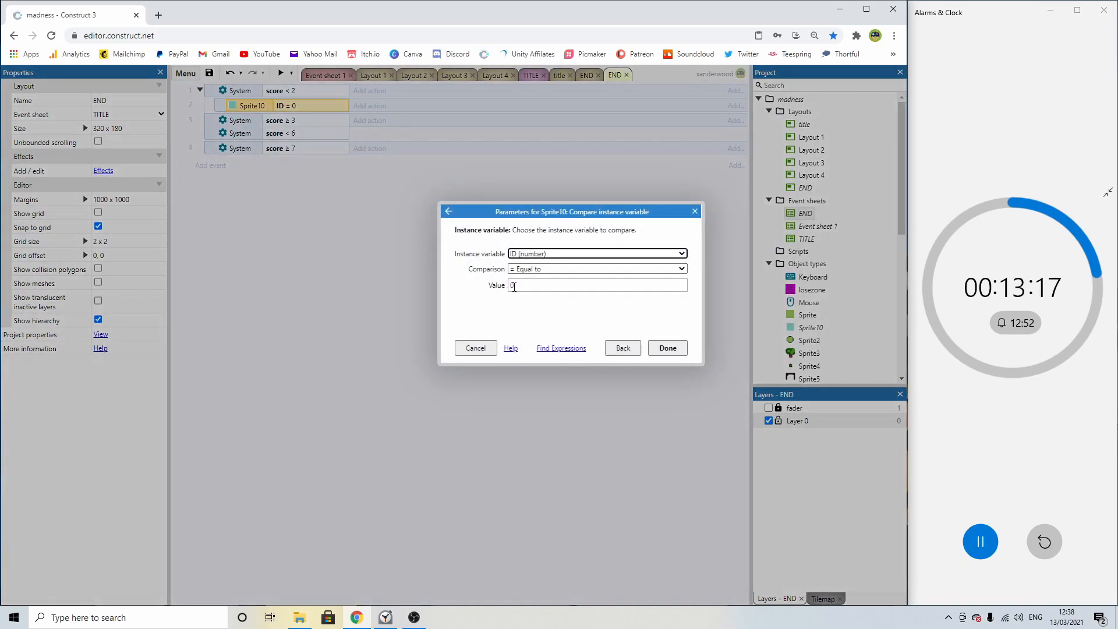
key("Return")
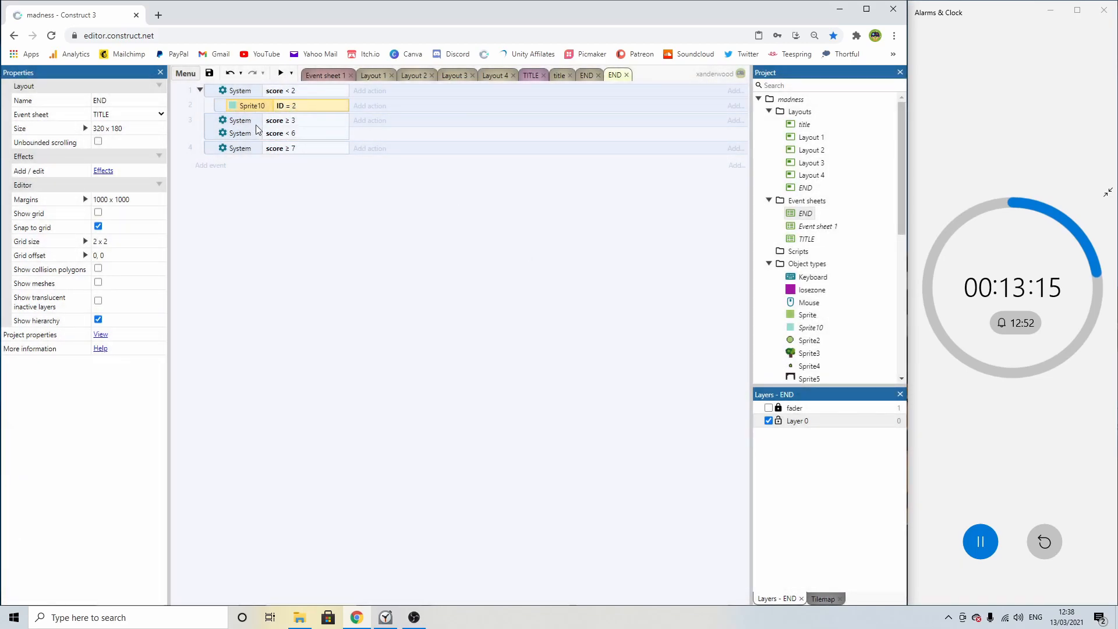
Copy the Sprite10 ID sub-event under the 3-to-6 score event and set its ID value to 1.
left_click_drag(220, 107, 270, 143)
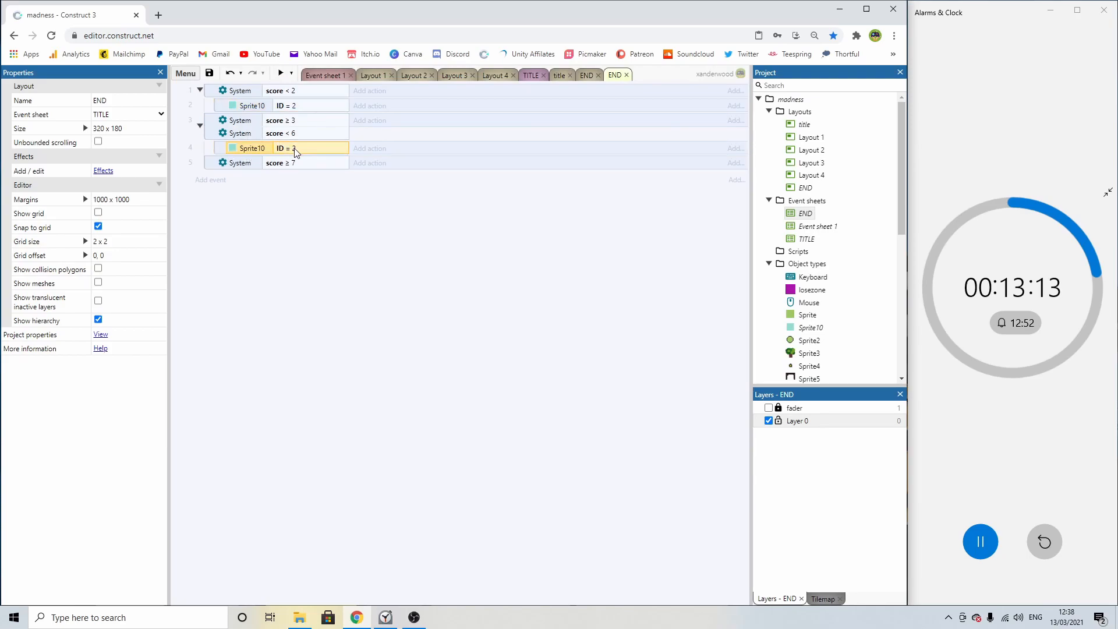
double_click(294, 148)
left_click(524, 285)
key("BackSpace")
type("1")
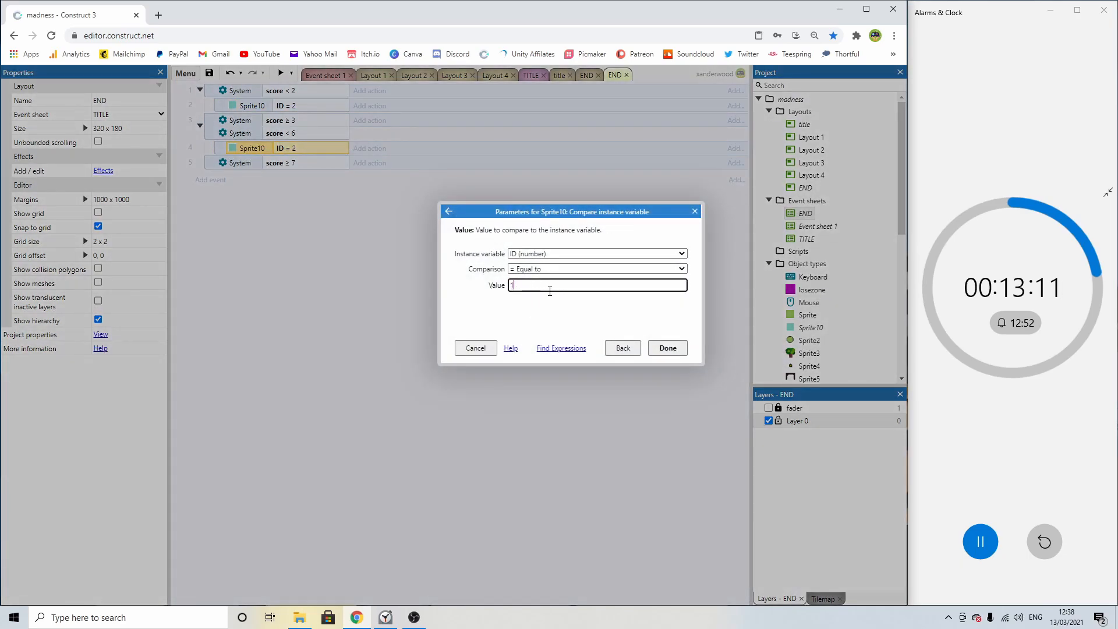
key("Return")
Copy the Sprite10 ID sub-event under the score-at-least-7 event and set its ID value to 0.
left_click_drag(221, 149, 271, 173, "ctrl")
double_click(306, 171)
left_click(604, 186)
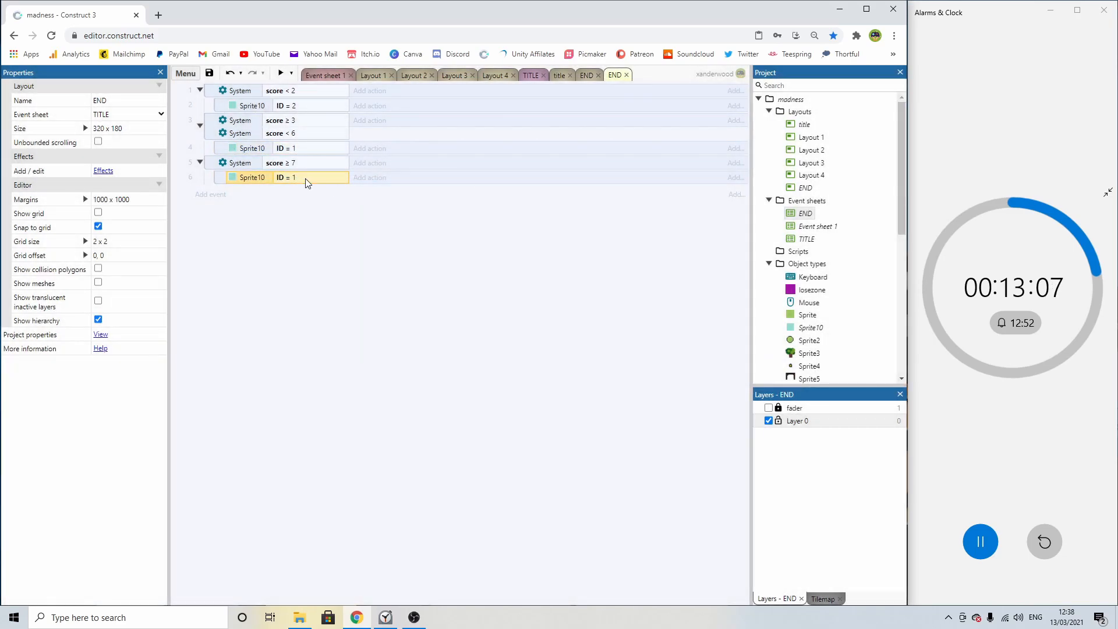
double_click(305, 178)
double_click(520, 290)
type("0")
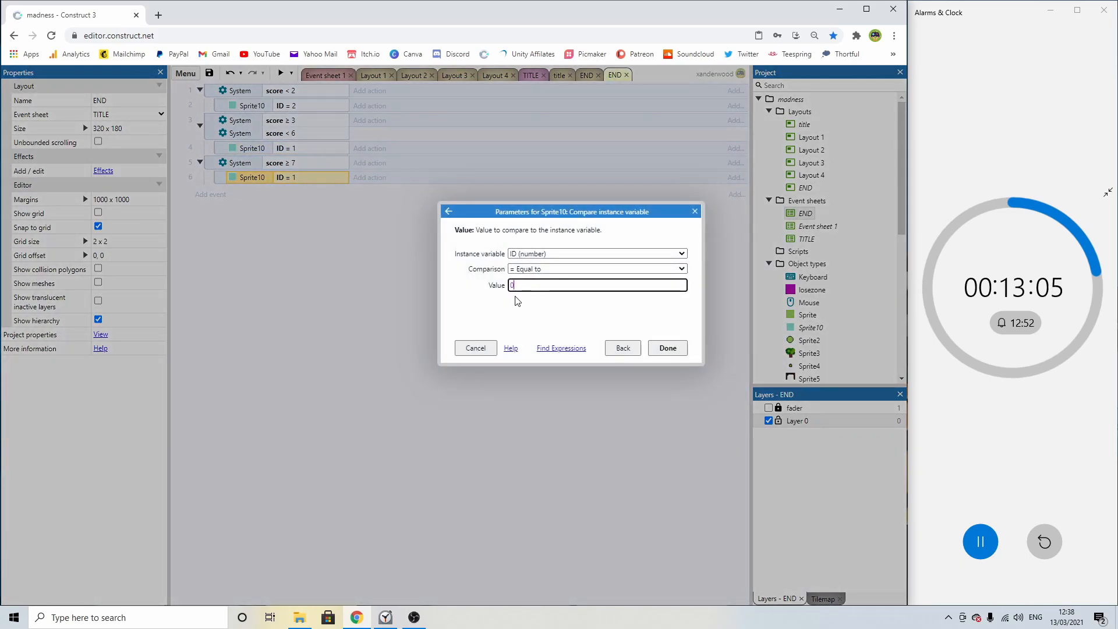
key("Return")
Add a Sprite10 Set frame action with frame number 1 to the ID 0 sub-event and copy it to the other two sub-events.
left_click(369, 178)
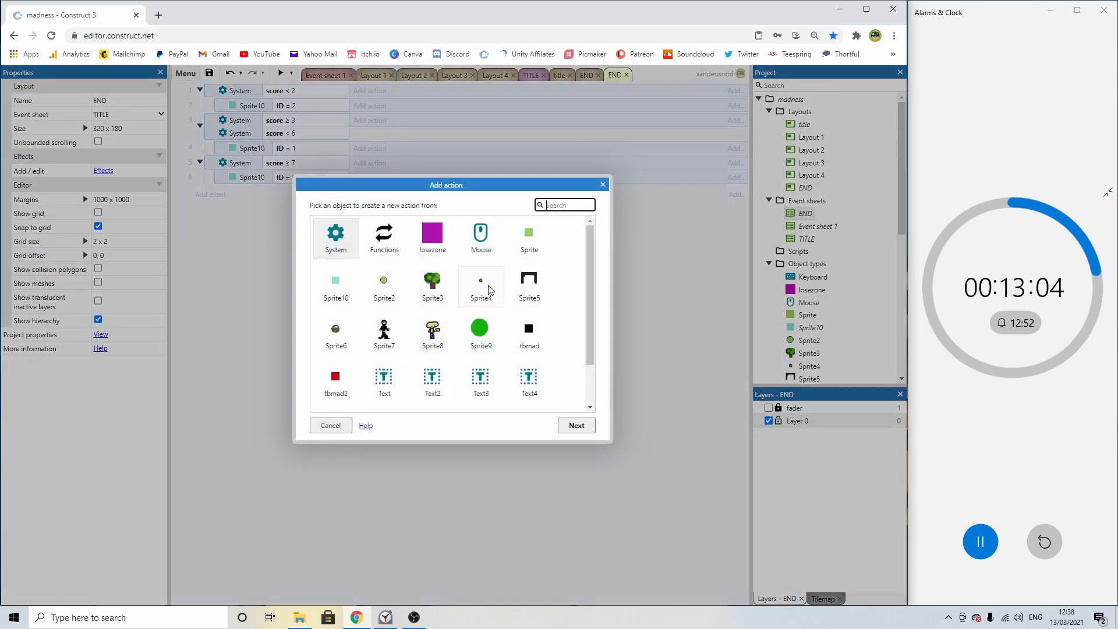
double_click(350, 282)
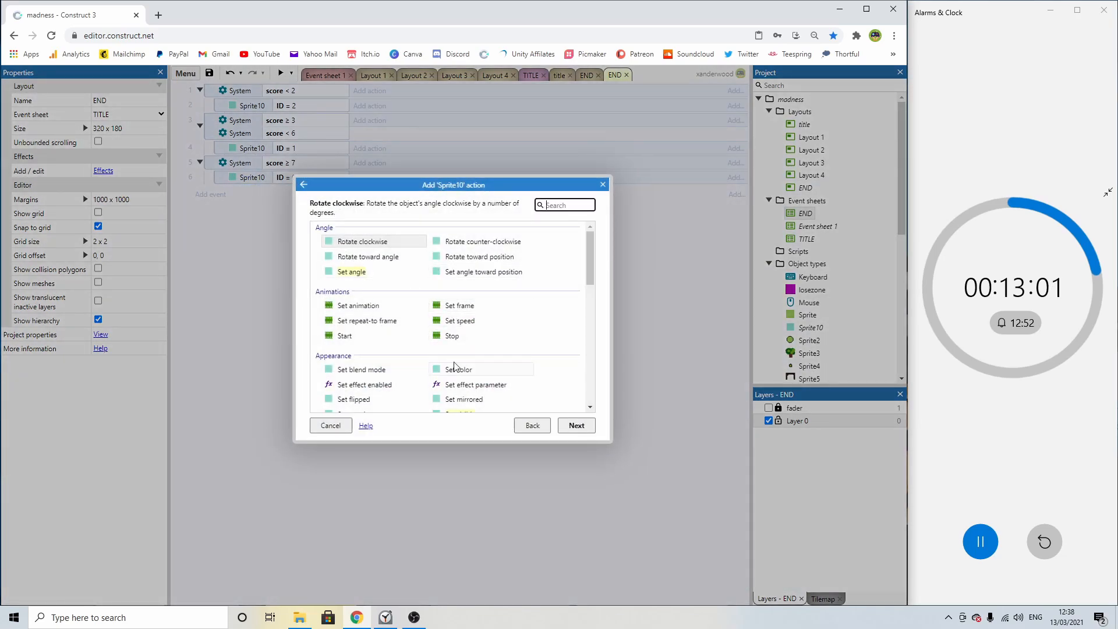
double_click(459, 306)
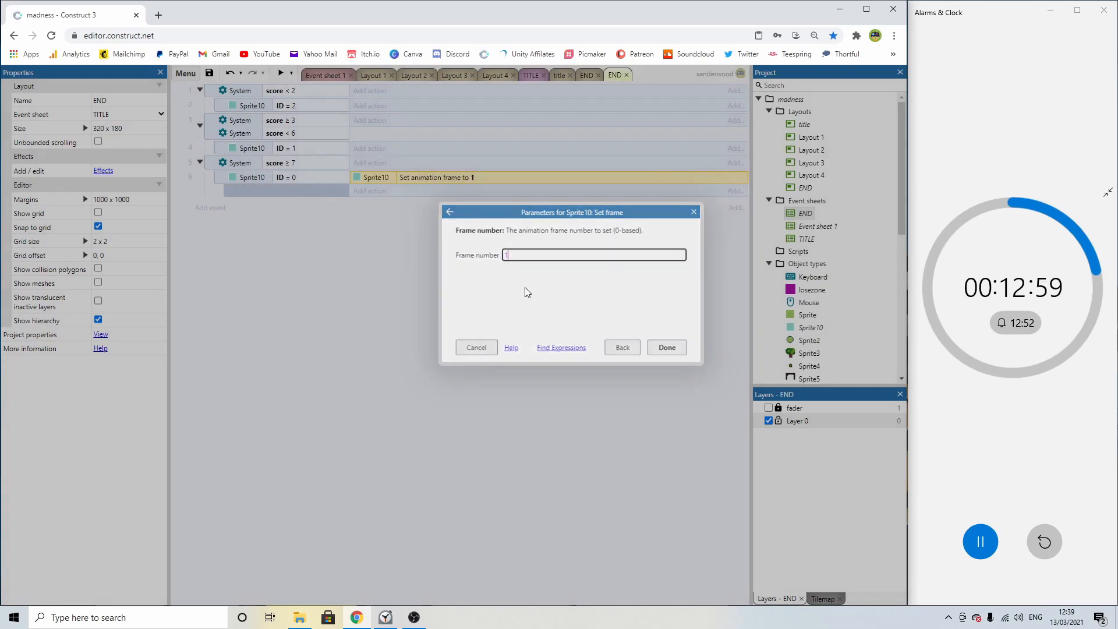
key("Return")
left_click_drag(406, 182, 401, 107, "ctrl")
left_click(427, 307)
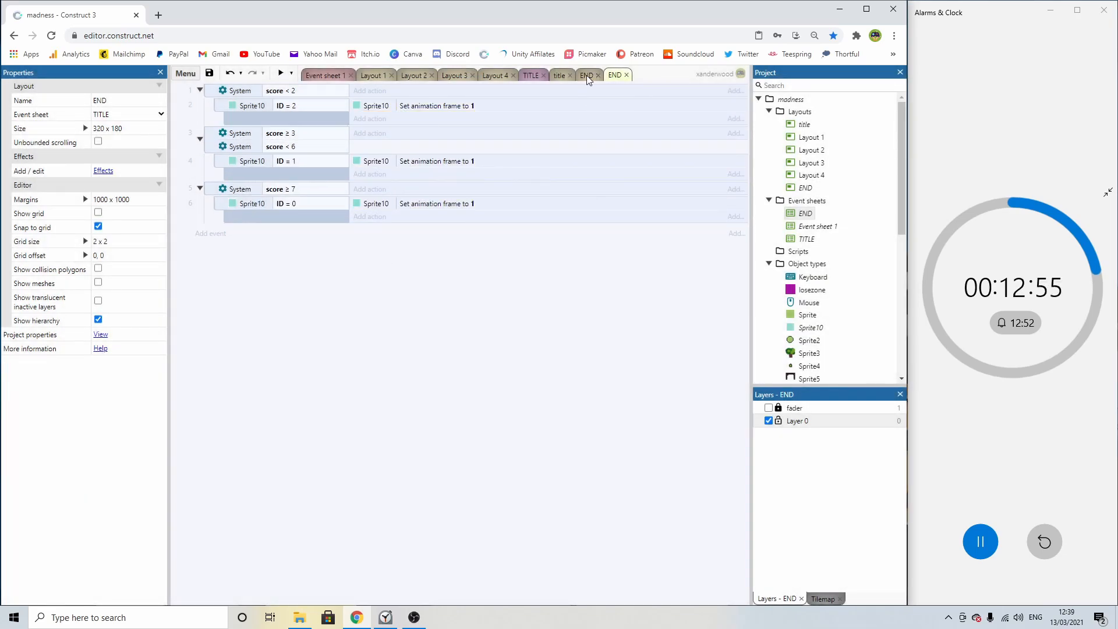
left_click(373, 75)
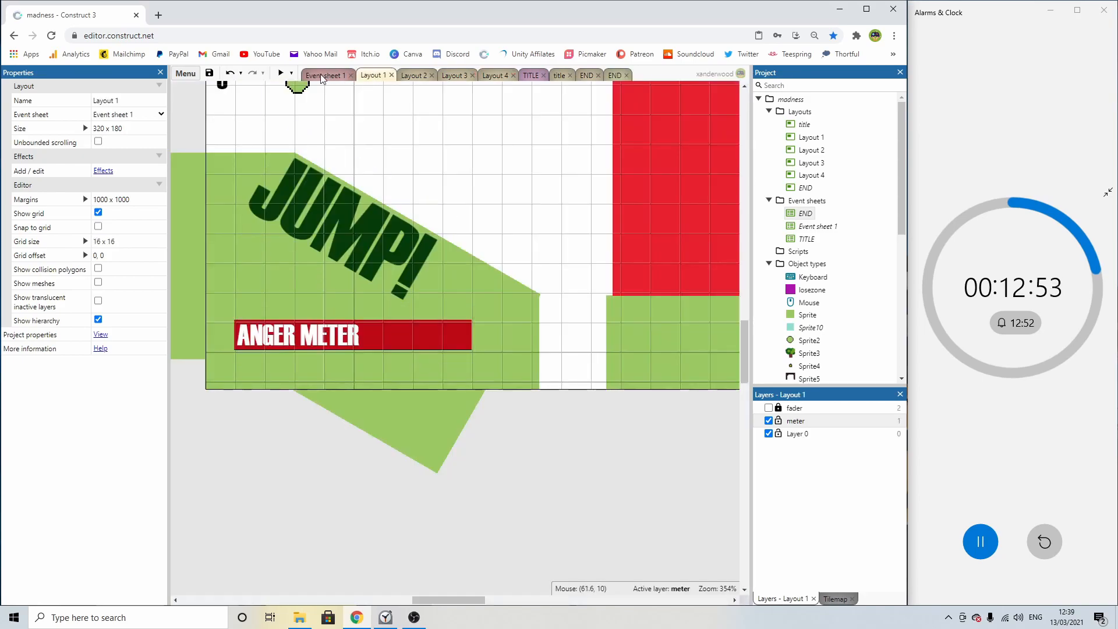
left_click(557, 76)
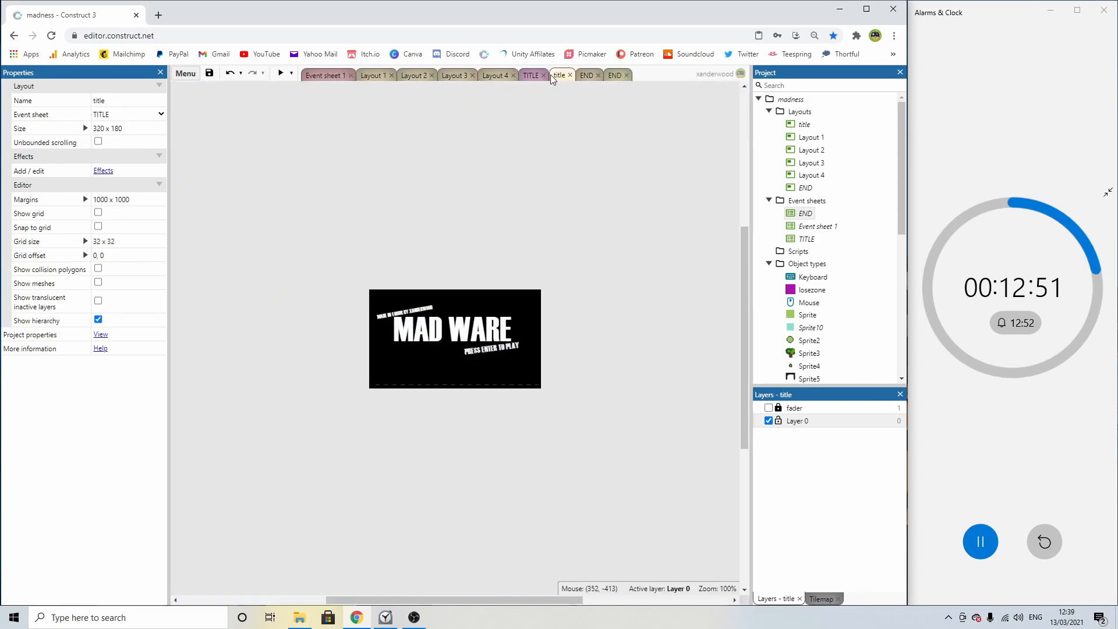
left_click(587, 74)
left_click(611, 75)
Add a Keyboard On key pressed event for the Enter key at the end of the END sheet.
left_click(210, 233)
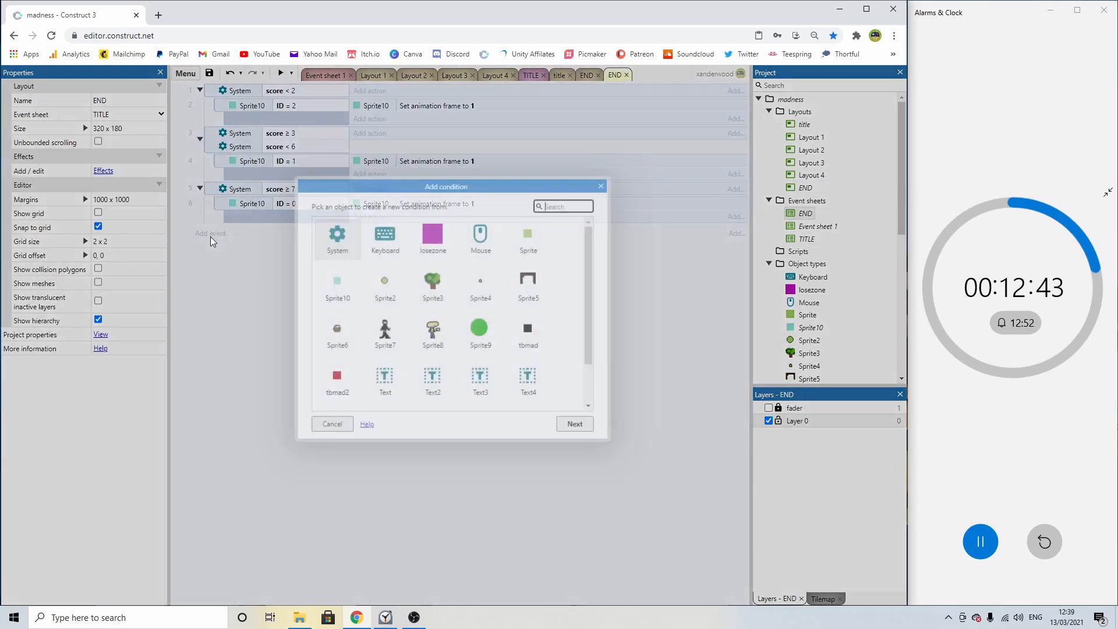
double_click(384, 231)
double_click(492, 308)
left_click(532, 257)
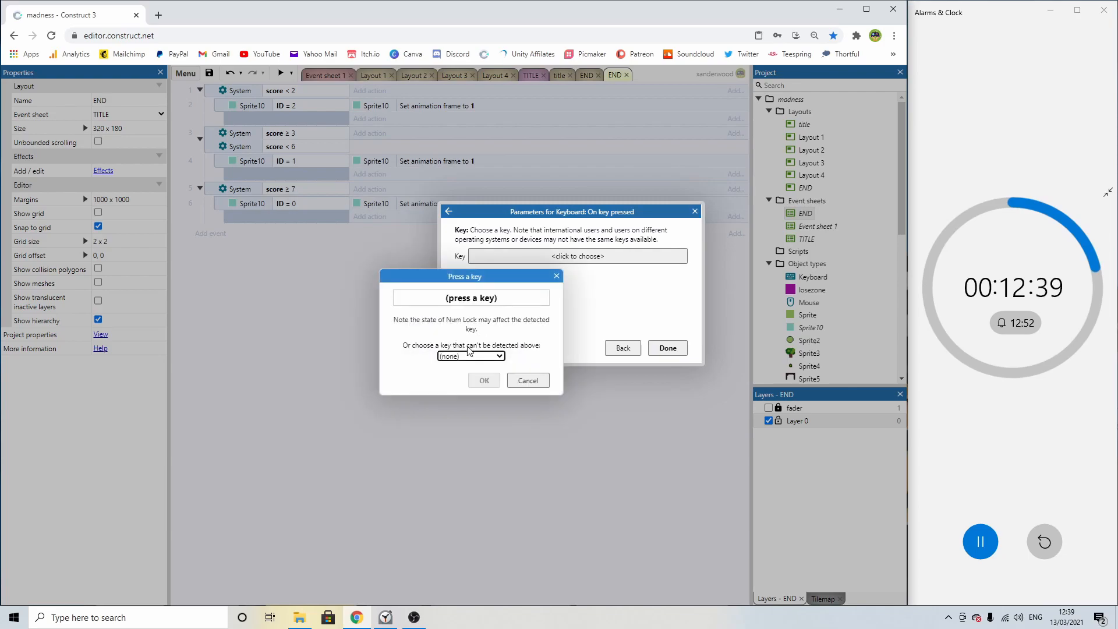
left_click(471, 356)
left_click(463, 371)
left_click(484, 381)
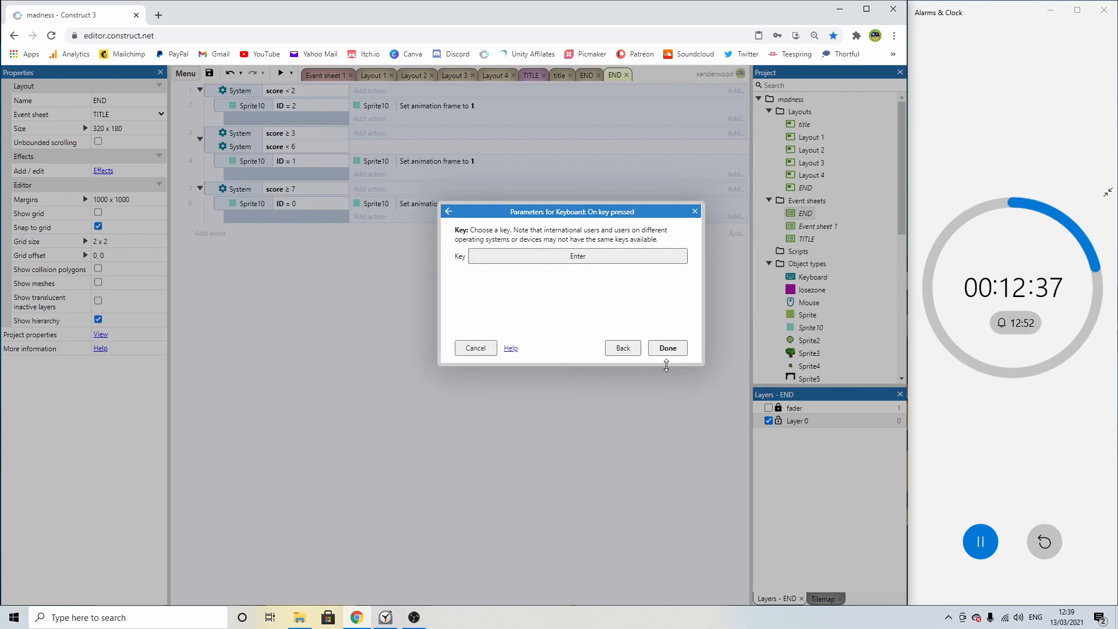
left_click(668, 348)
Give the Enter-pressed event a System Go to layout action that opens the title layout.
left_click(373, 231)
double_click(332, 236)
scroll(394, 290, "down", 5)
left_click(365, 311)
double_click(366, 310)
left_click(526, 253)
left_click(493, 309)
left_click(683, 350)
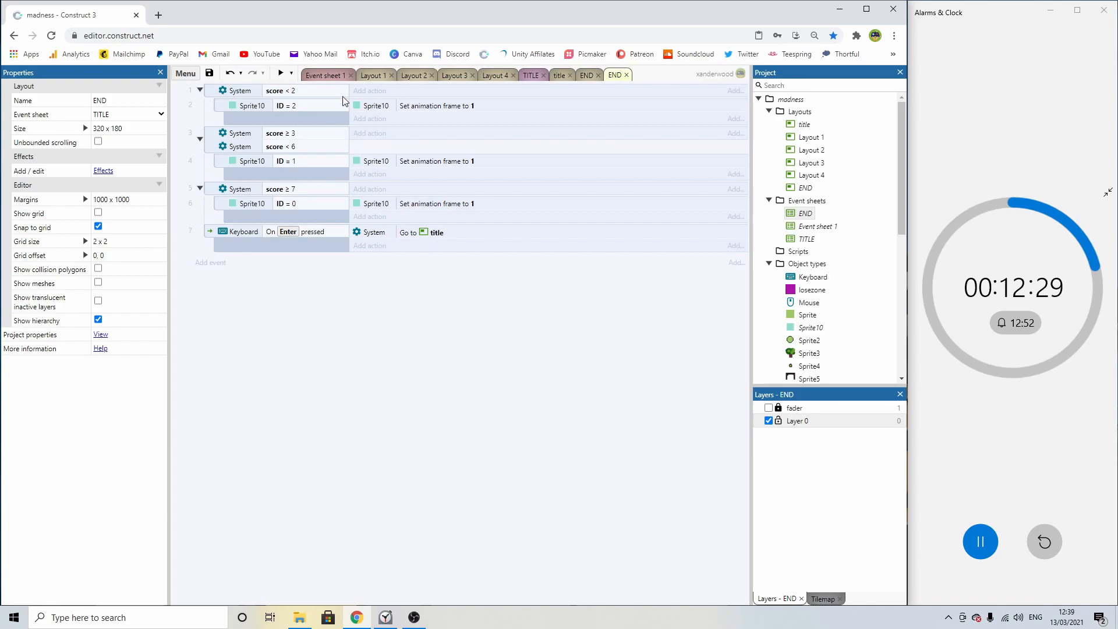
Add a System Reset global variables action to the Enter-pressed event in the TITLE event sheet.
left_click(330, 75)
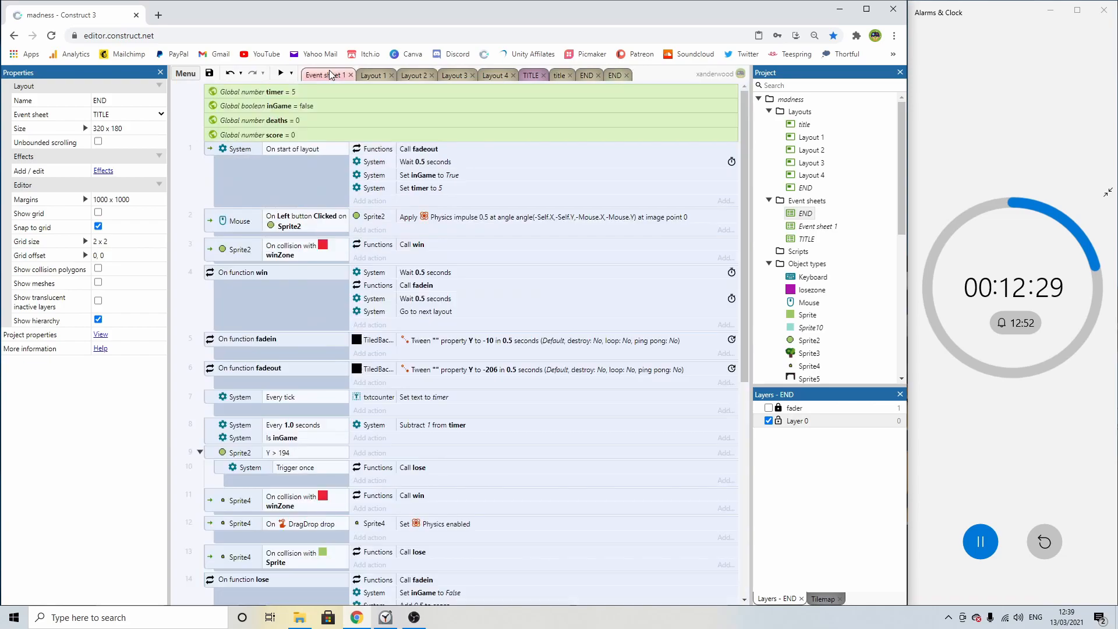
left_click(558, 75)
left_click(527, 76)
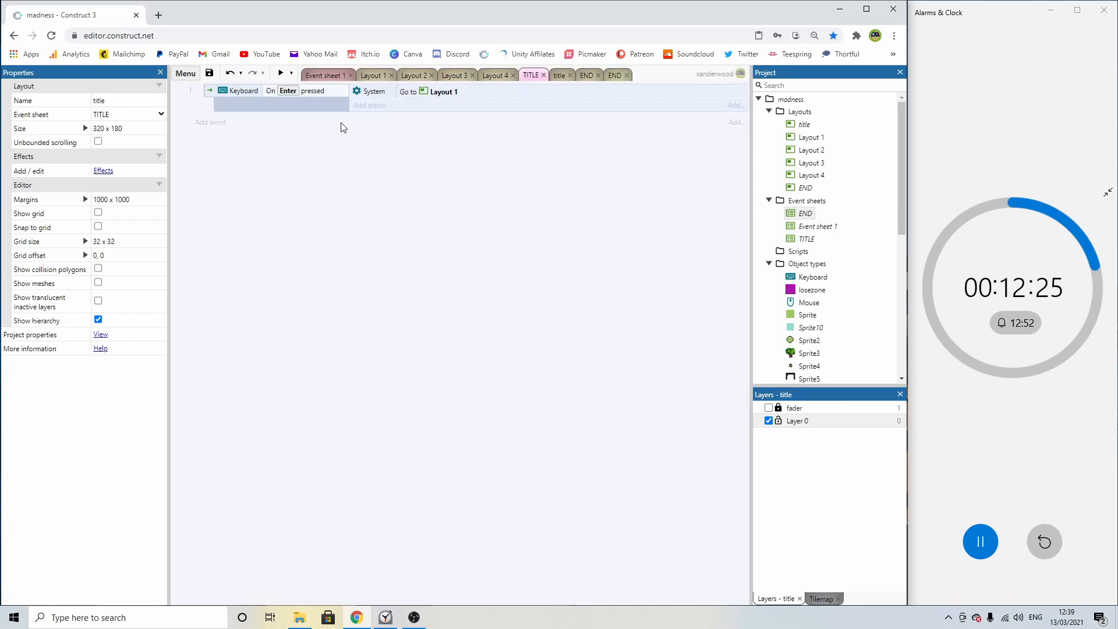
left_click(370, 105)
double_click(336, 236)
scroll(417, 309, "down", 10)
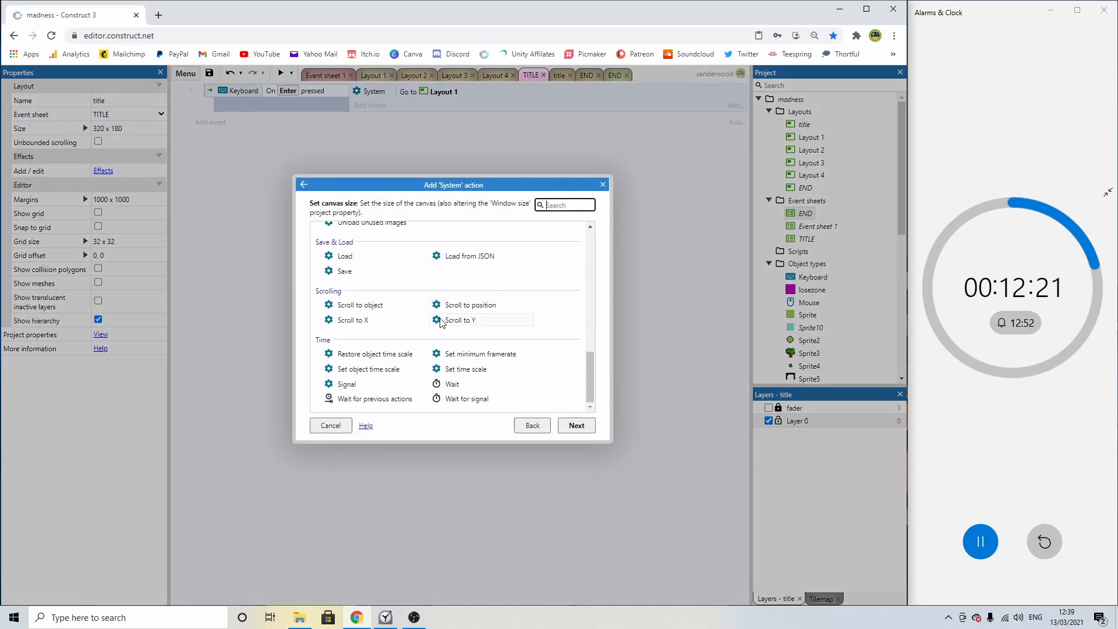
scroll(441, 320, "up", 1)
scroll(439, 318, "down", 1)
type("RES")
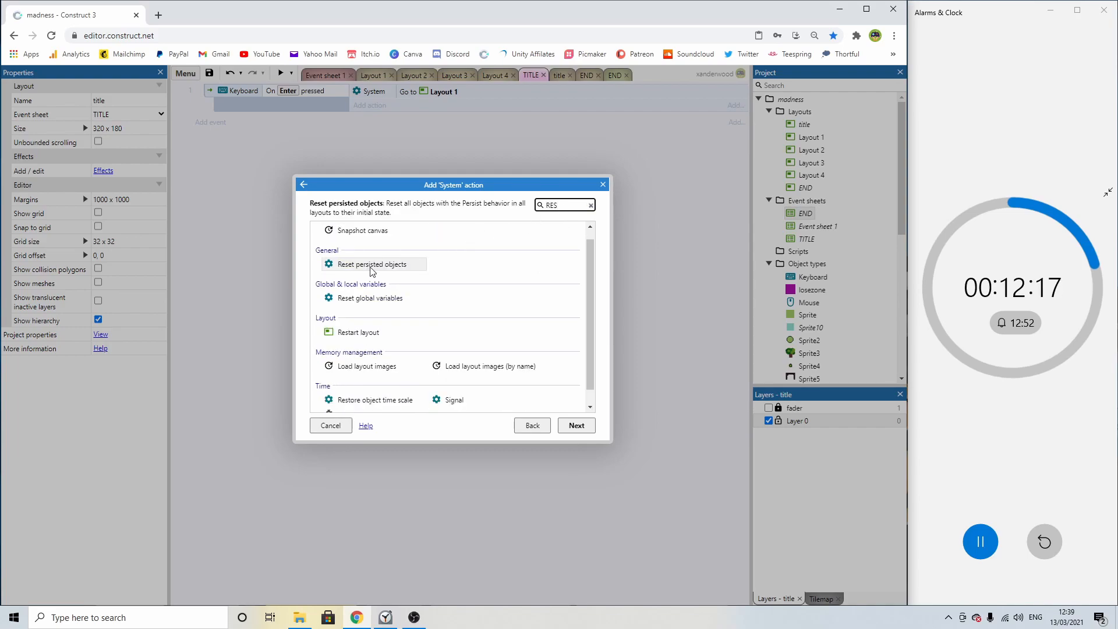
double_click(379, 299)
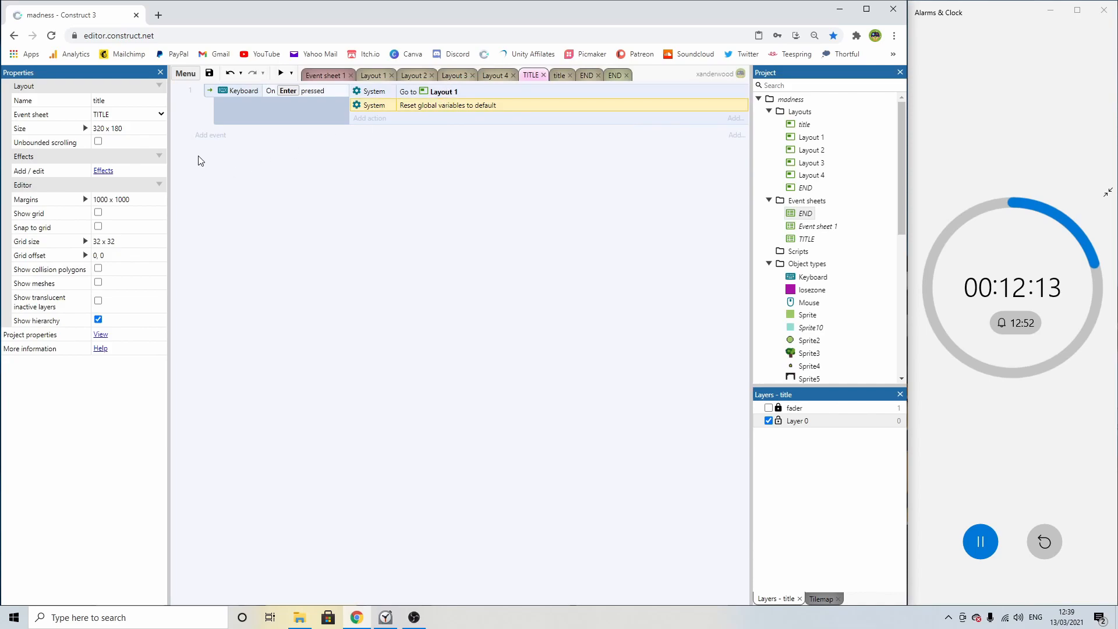
Add an On start of layout event, move the reset action into it, and place the event above the Enter-pressed event.
left_click(211, 135)
double_click(331, 237)
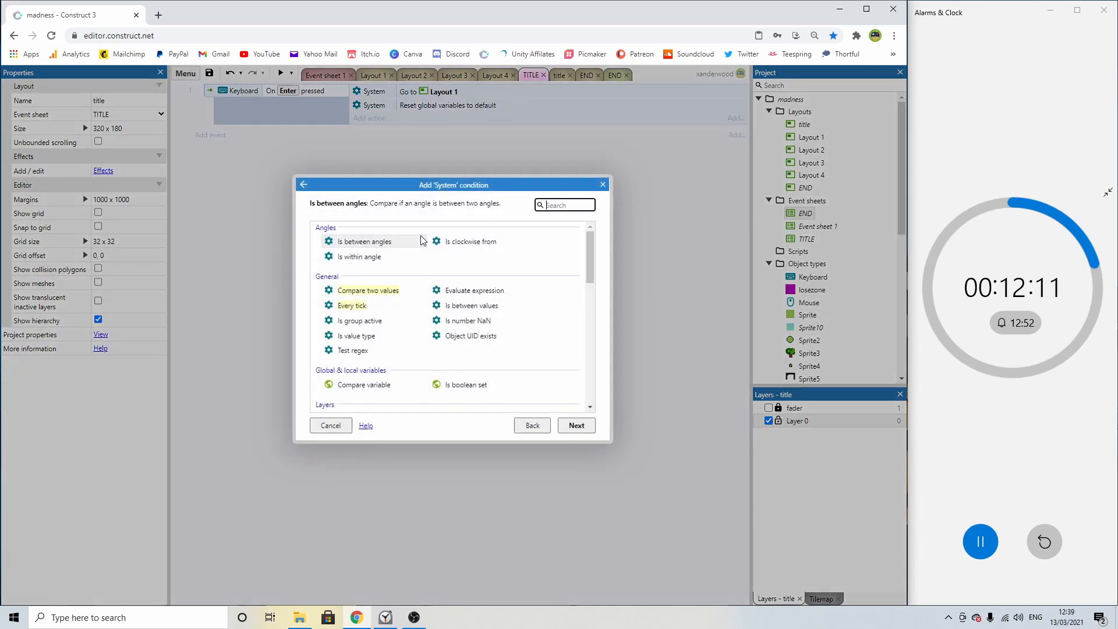
scroll(397, 351, "down", 6)
double_click(367, 354)
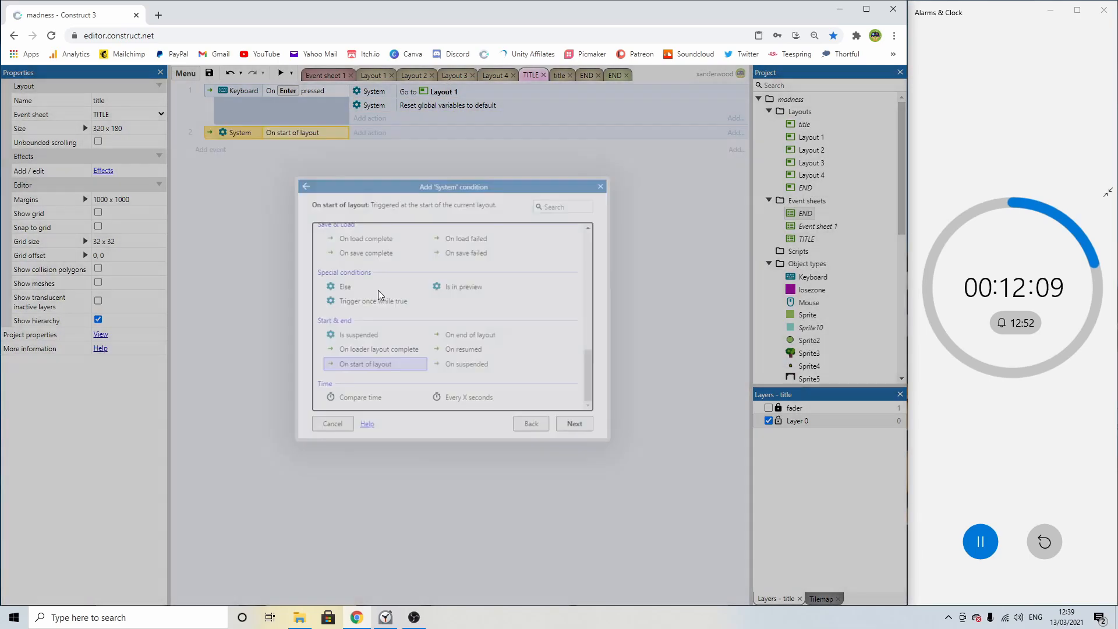
left_click_drag(434, 106, 442, 129)
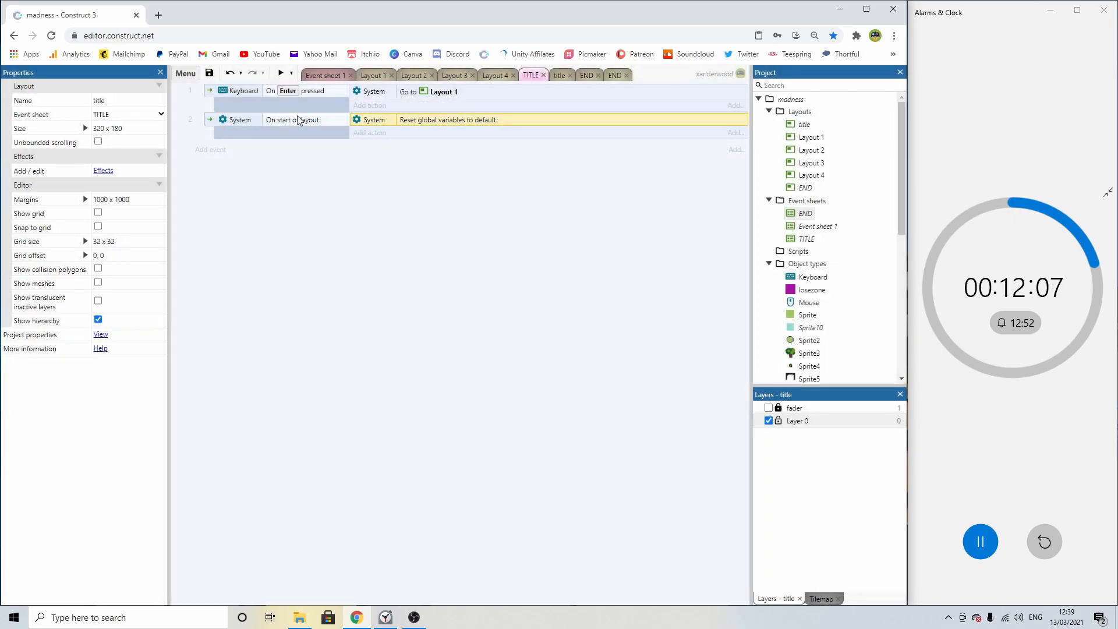
left_click_drag(213, 130, 211, 86)
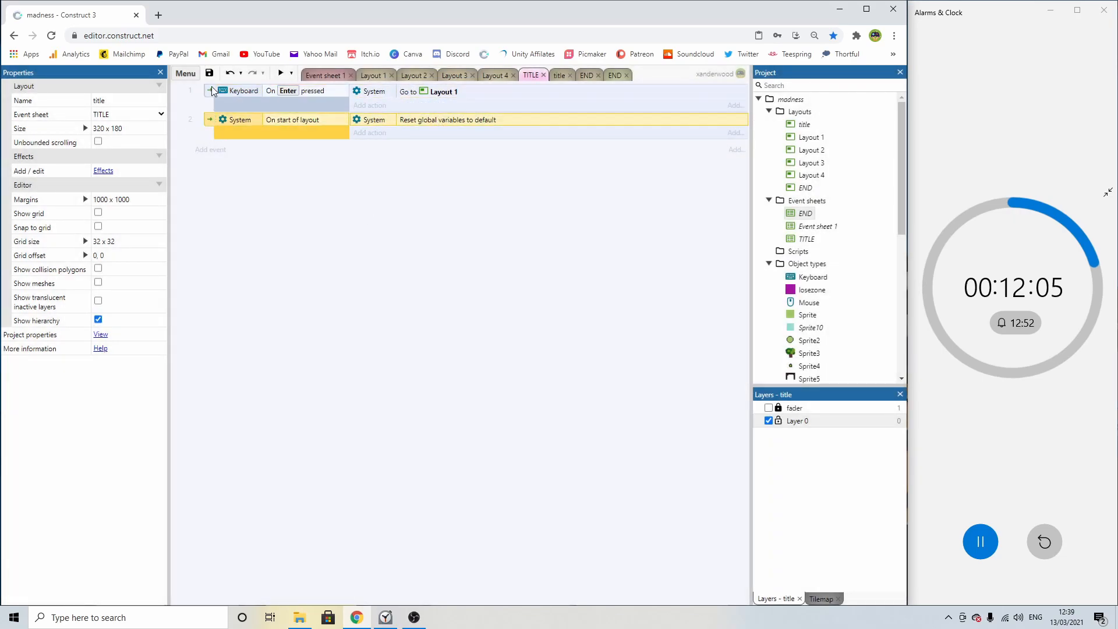
Preview the title layout in an enlarged window and close the preview.
left_click(555, 77)
left_click(285, 77)
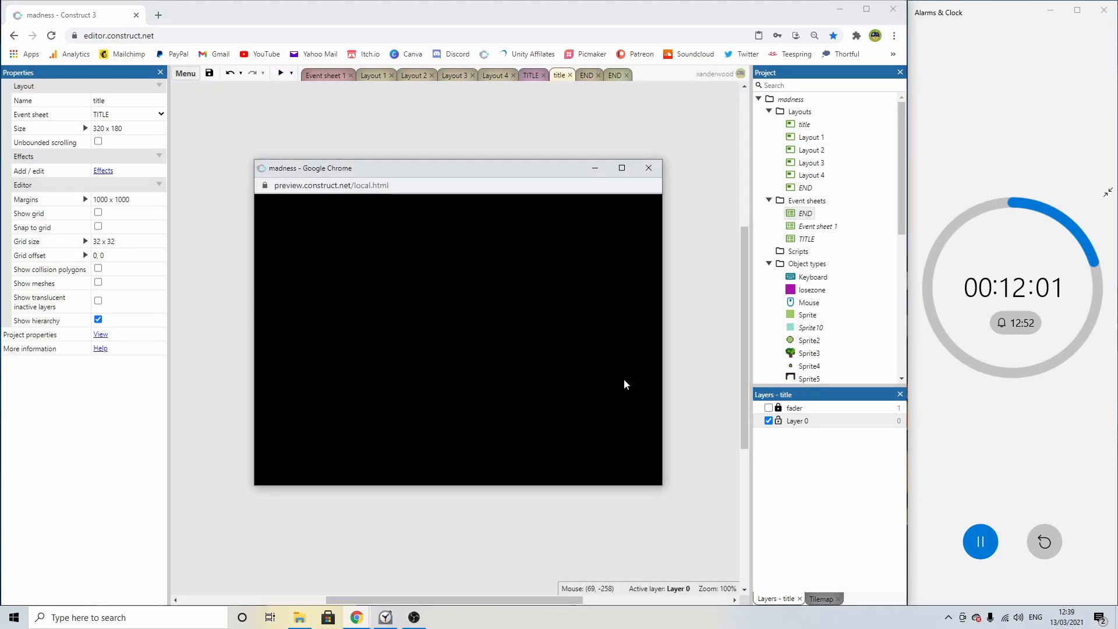
left_click_drag(662, 488, 881, 575)
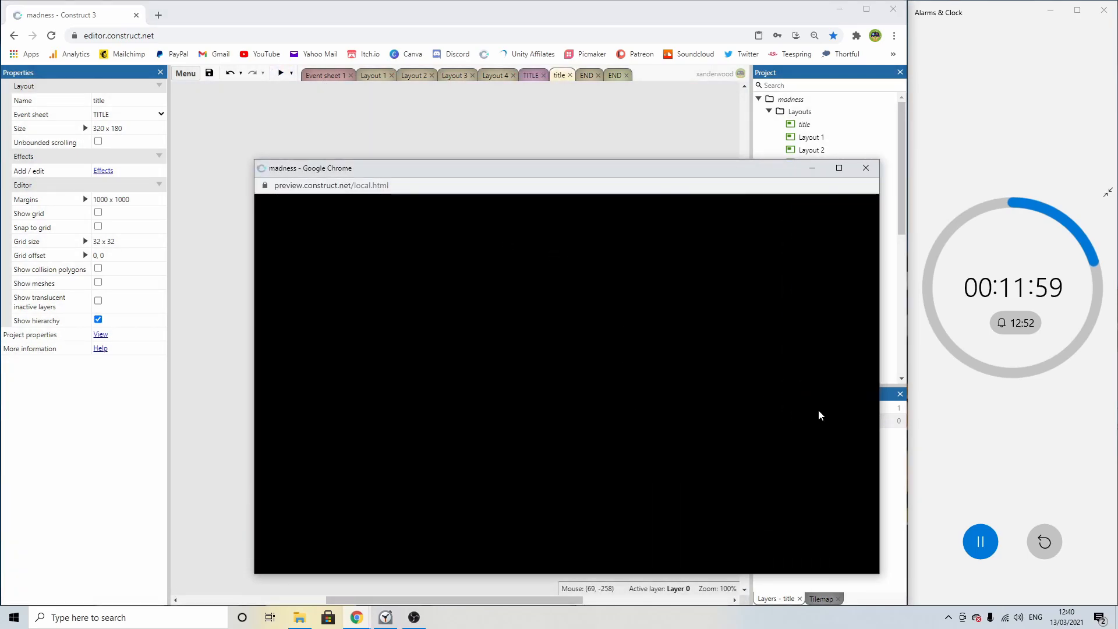
left_click_drag(684, 173, 512, 54)
left_click_drag(707, 458, 813, 532)
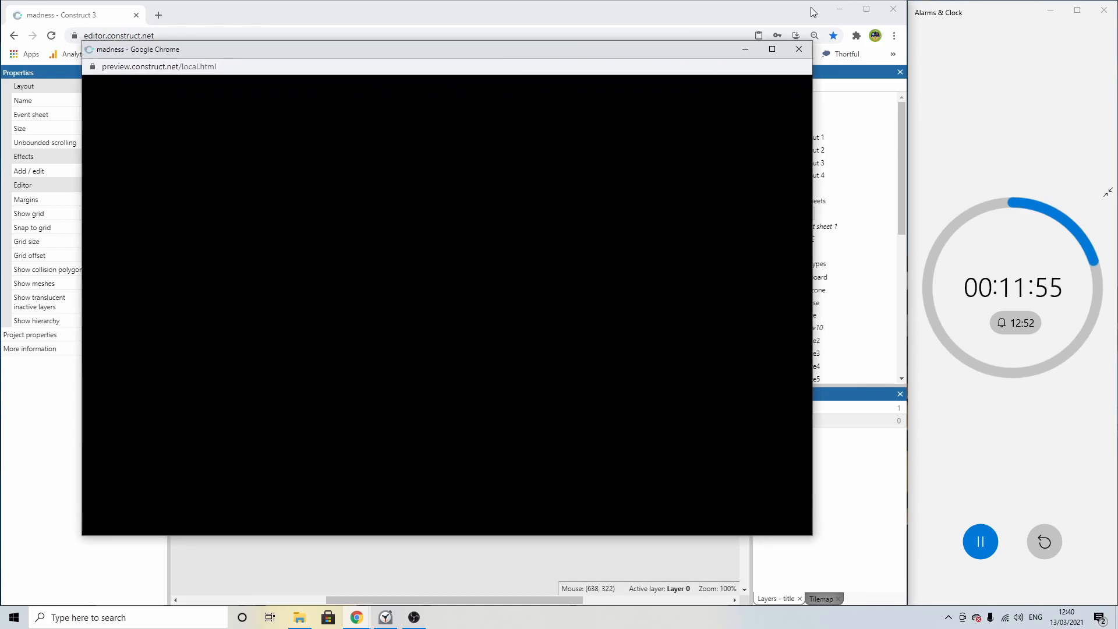
left_click(799, 49)
Add a Functions action calling fadeout to the On start of layout event in the TITLE sheet.
left_click(533, 75)
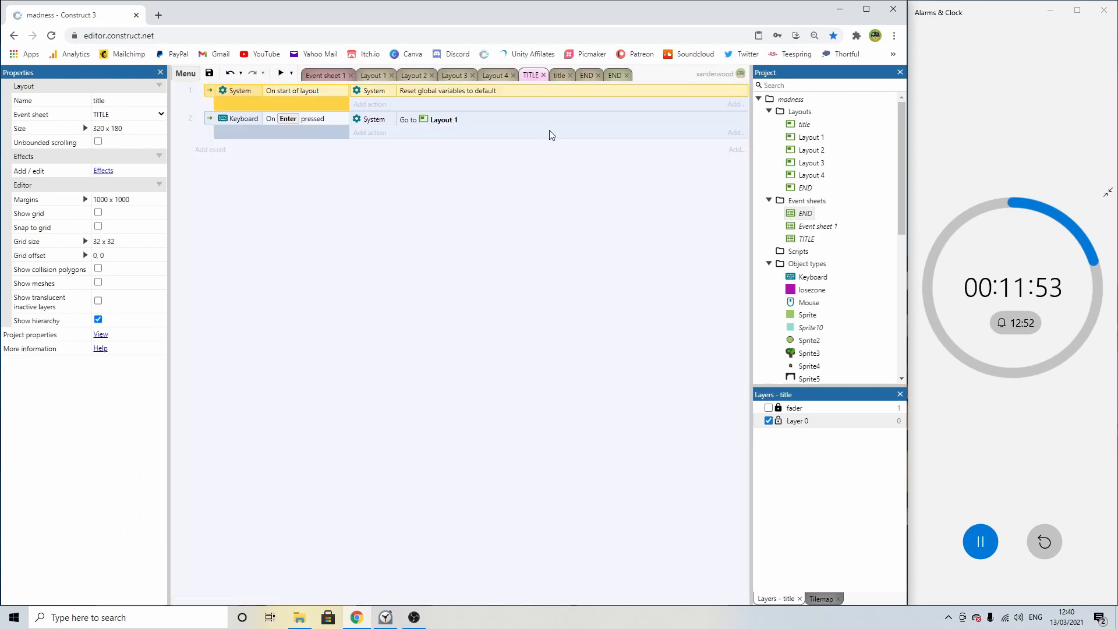
left_click(559, 76)
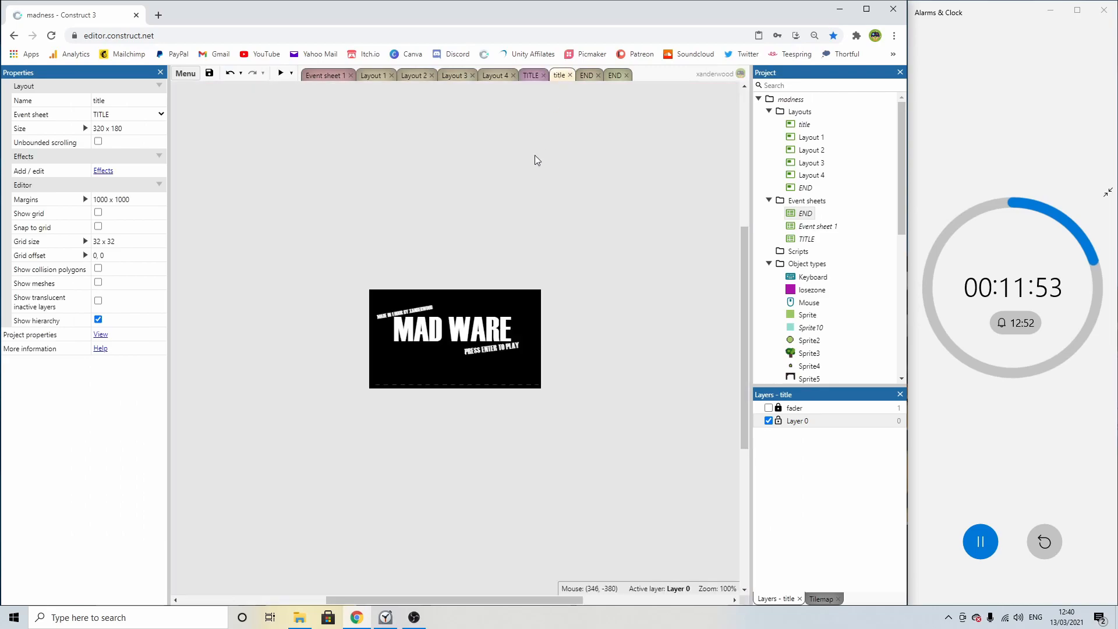
left_click(533, 75)
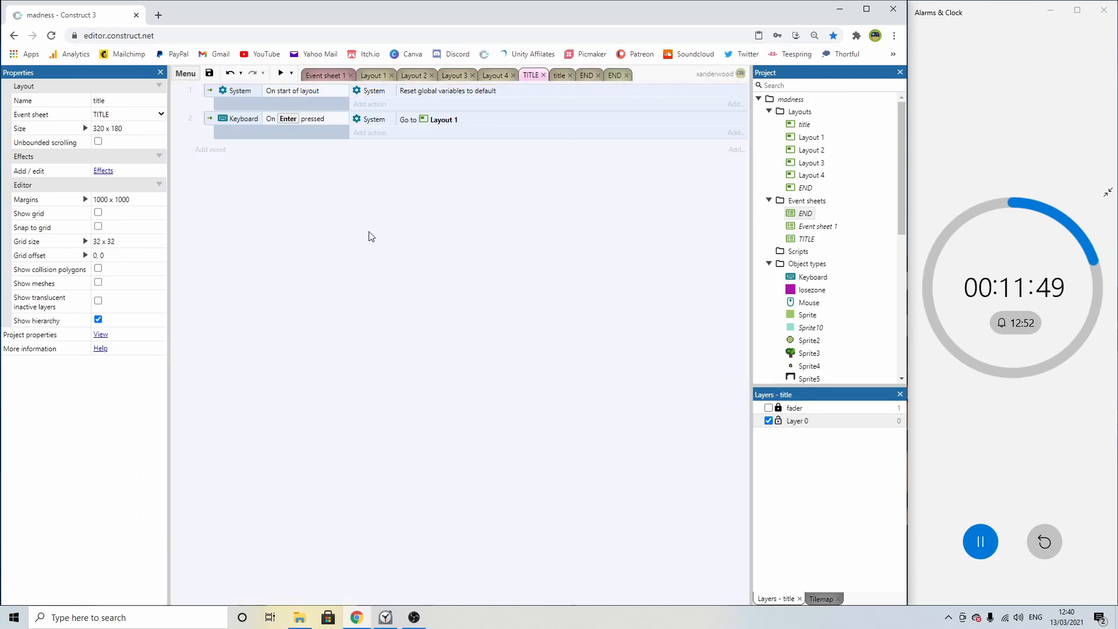
left_click(370, 104)
double_click(382, 244)
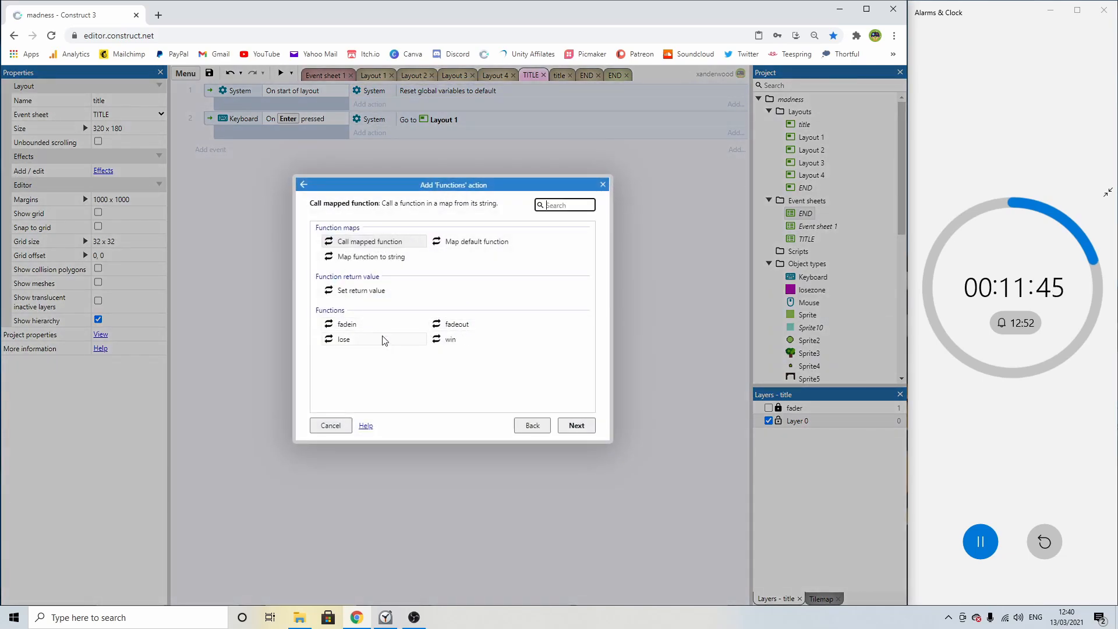
double_click(460, 325)
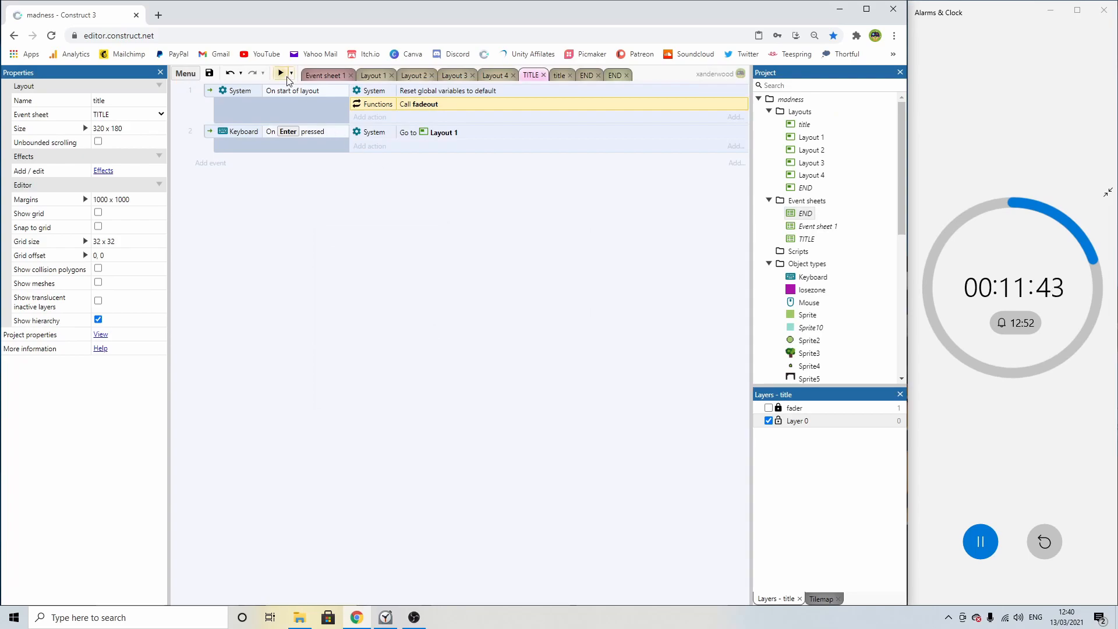
Try calling fadein instead in the start-of-layout event and switch the call back to fadeout.
double_click(446, 105)
double_click(353, 325)
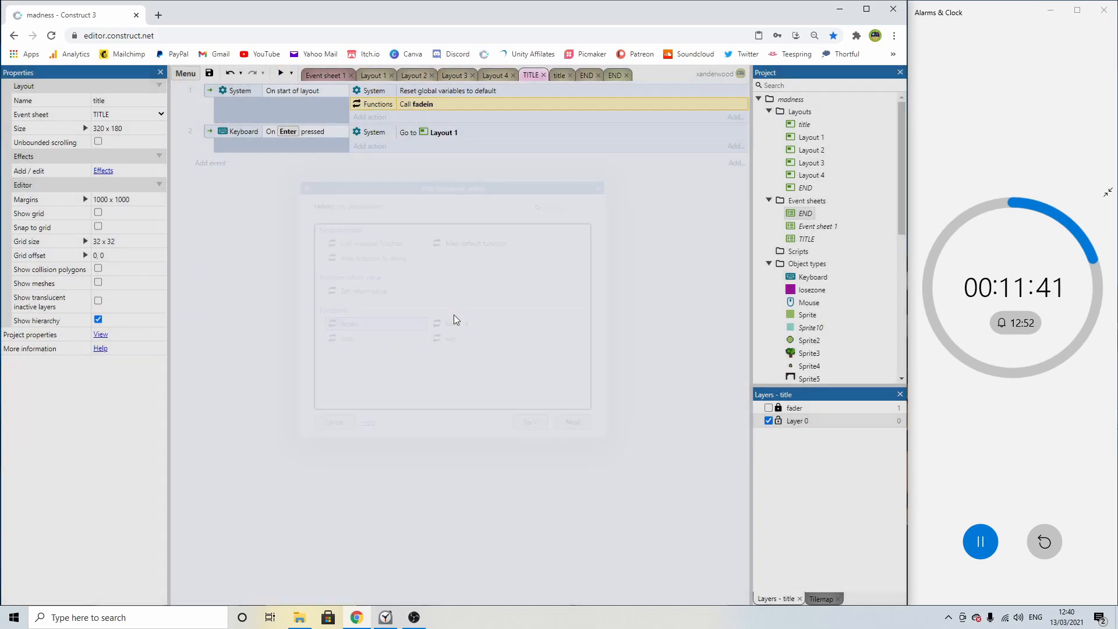
double_click(425, 103)
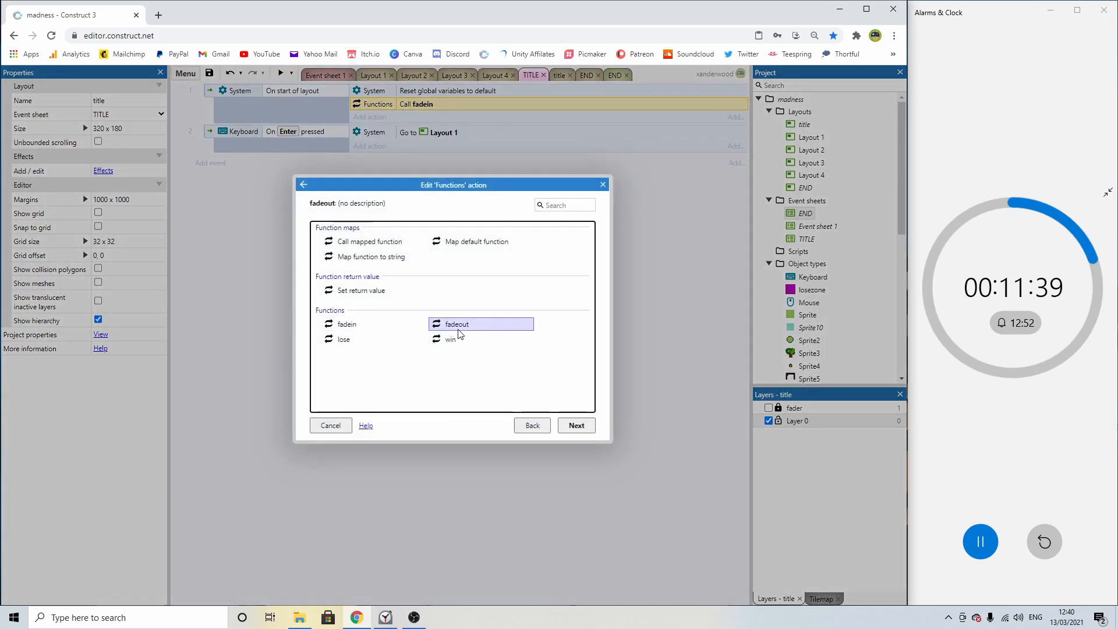
double_click(459, 325)
Preview the game from the title screen, play through the minigames up to the ninja layout, and close the preview.
left_click(282, 74)
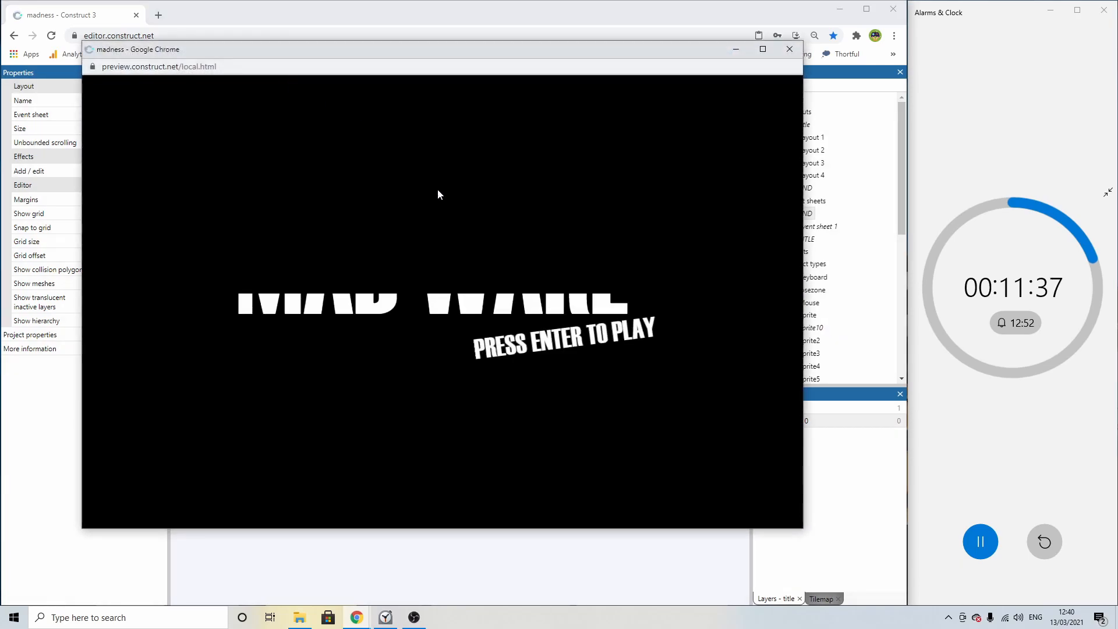
key("Return")
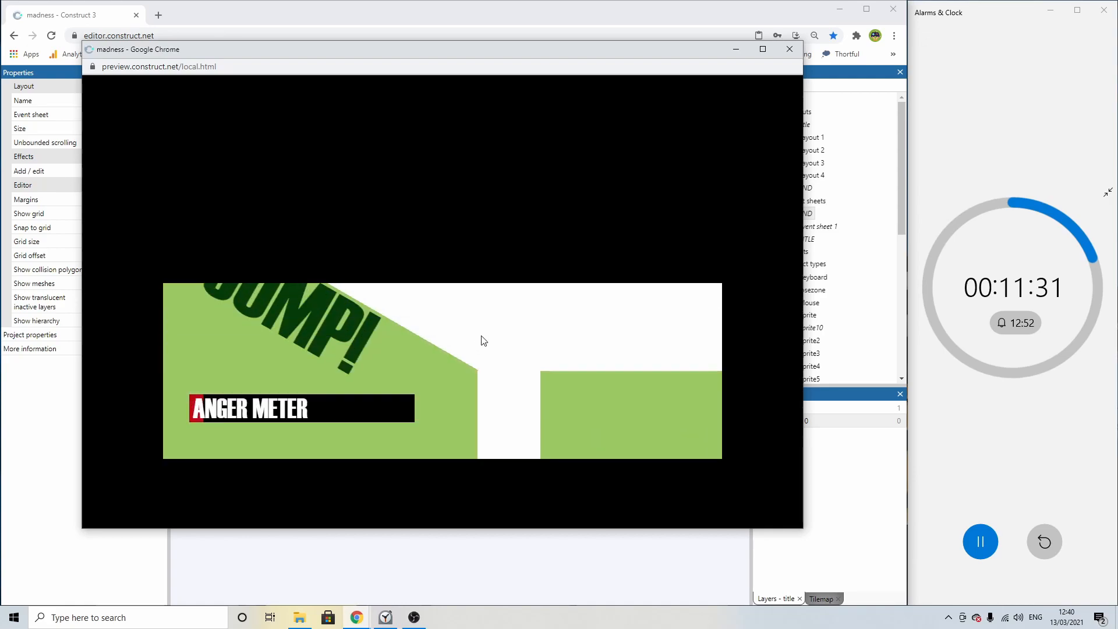
key("space")
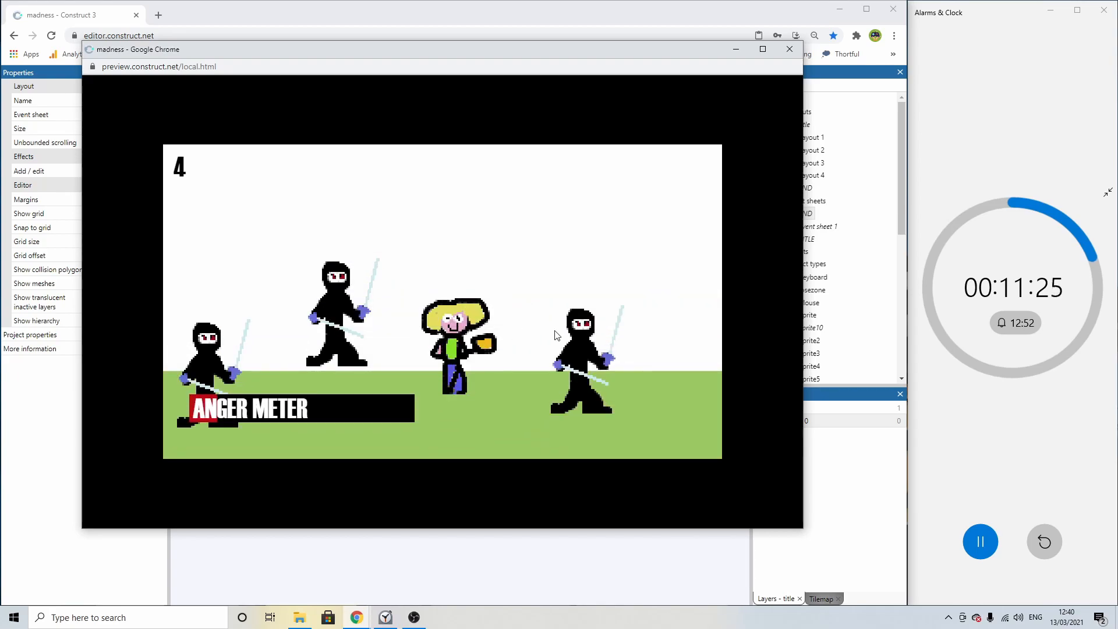
left_click(554, 334)
left_click(345, 299)
left_click(240, 354)
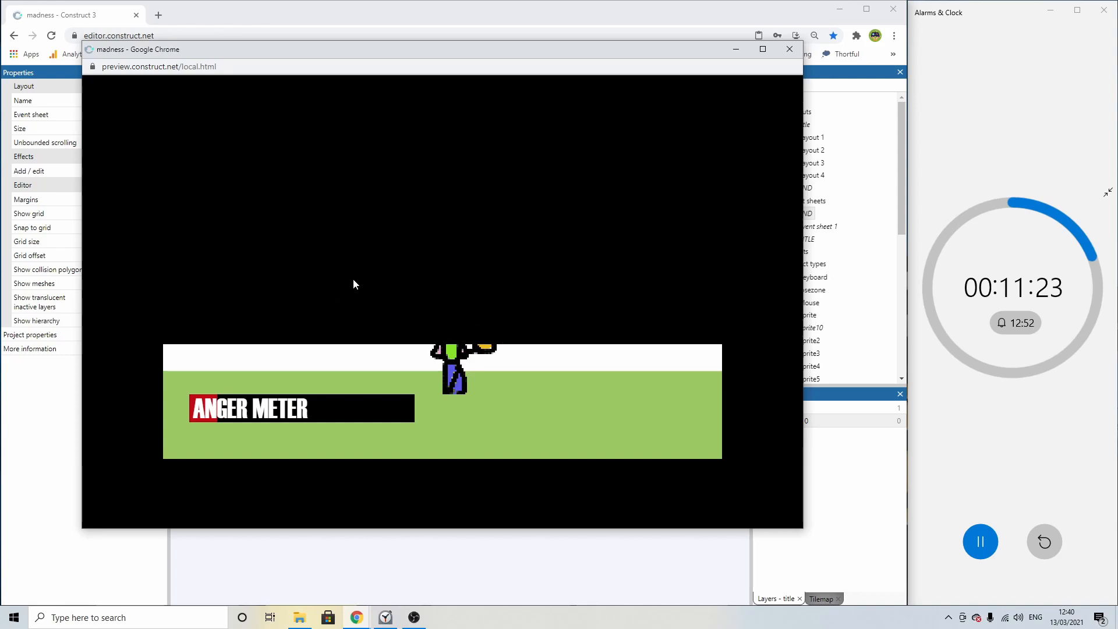
left_click(789, 50)
Examine the losezone object in Layout 4 and the anger meter in Layout 1, and briefly preview Layout 4.
left_click(492, 75)
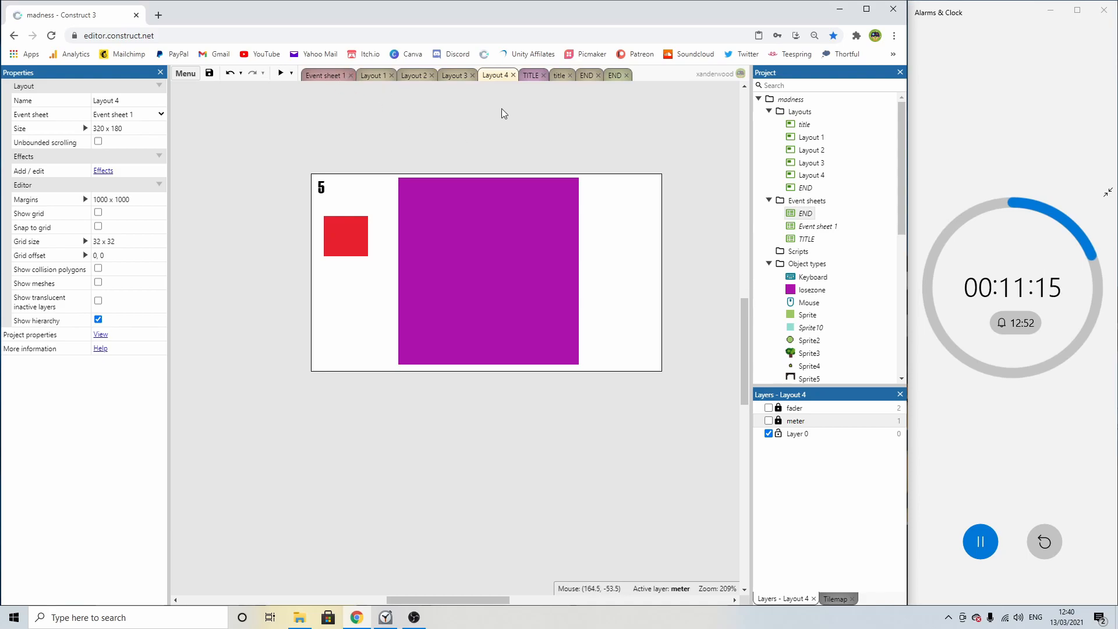
left_click(459, 233)
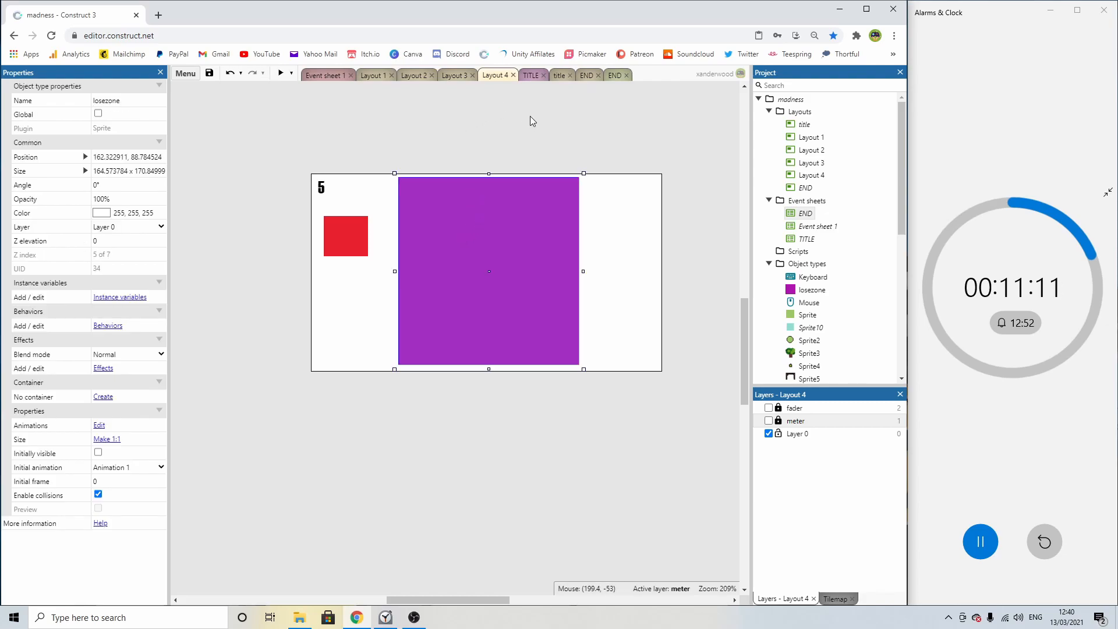
left_click(454, 128)
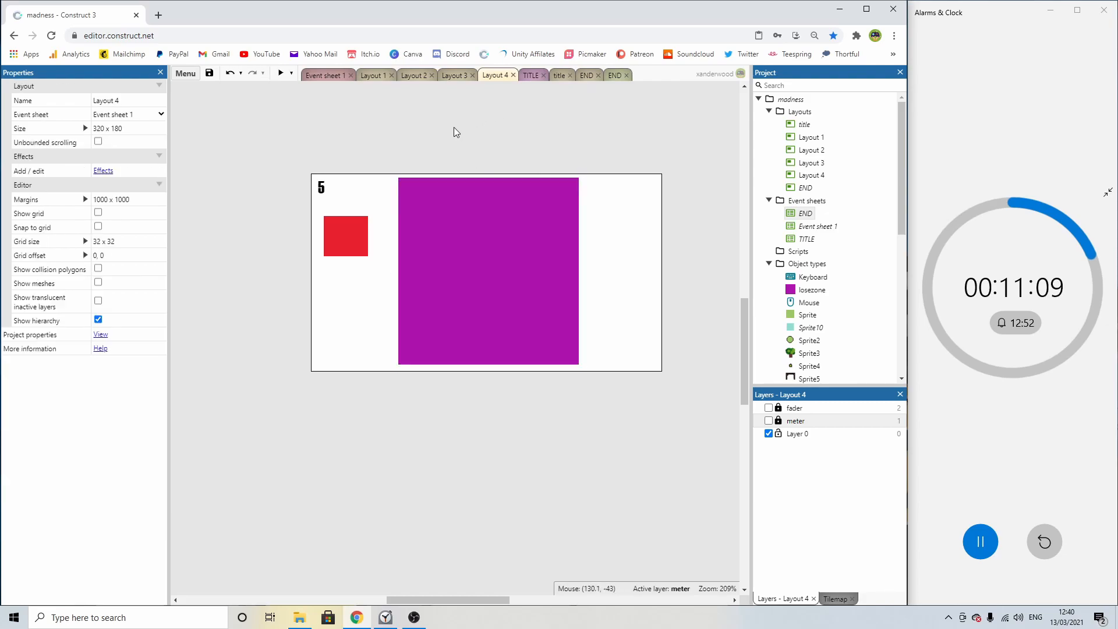
left_click(332, 76)
left_click(370, 77)
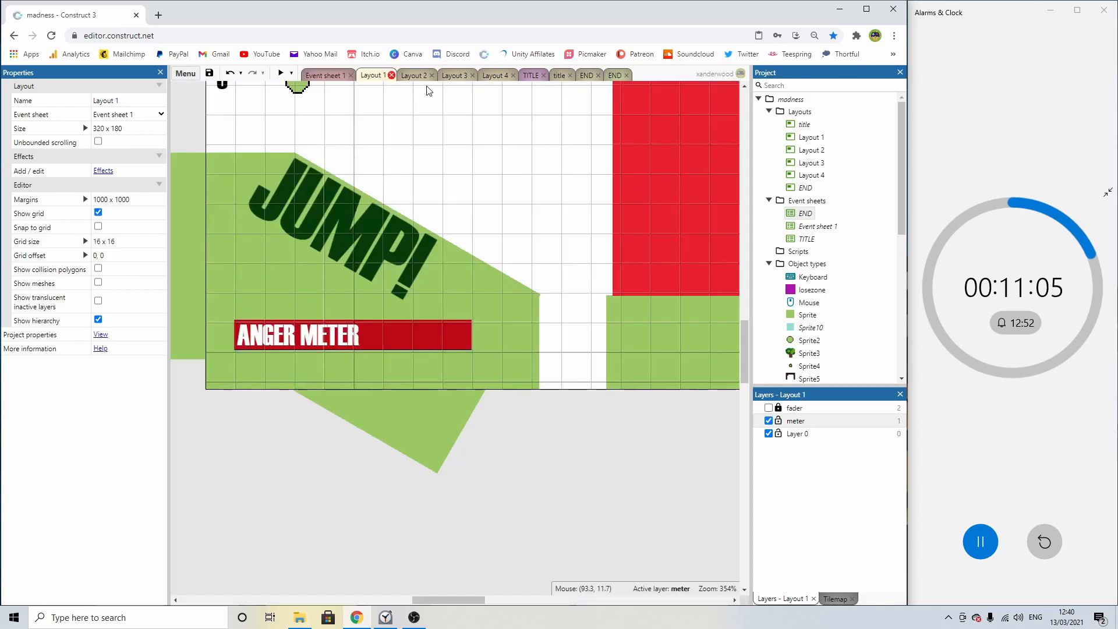
left_click(495, 75)
left_click(280, 73)
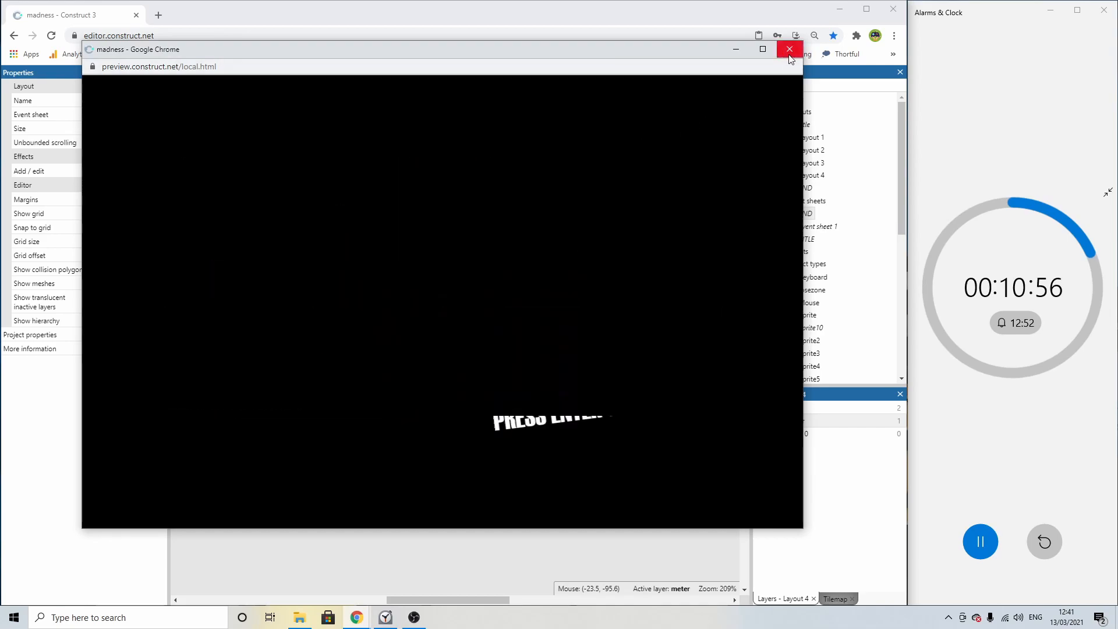
left_click(790, 49)
Copy the PICK! text from Layout 2 into Layout 3 and change its wording to SHOOT!
left_click(421, 76)
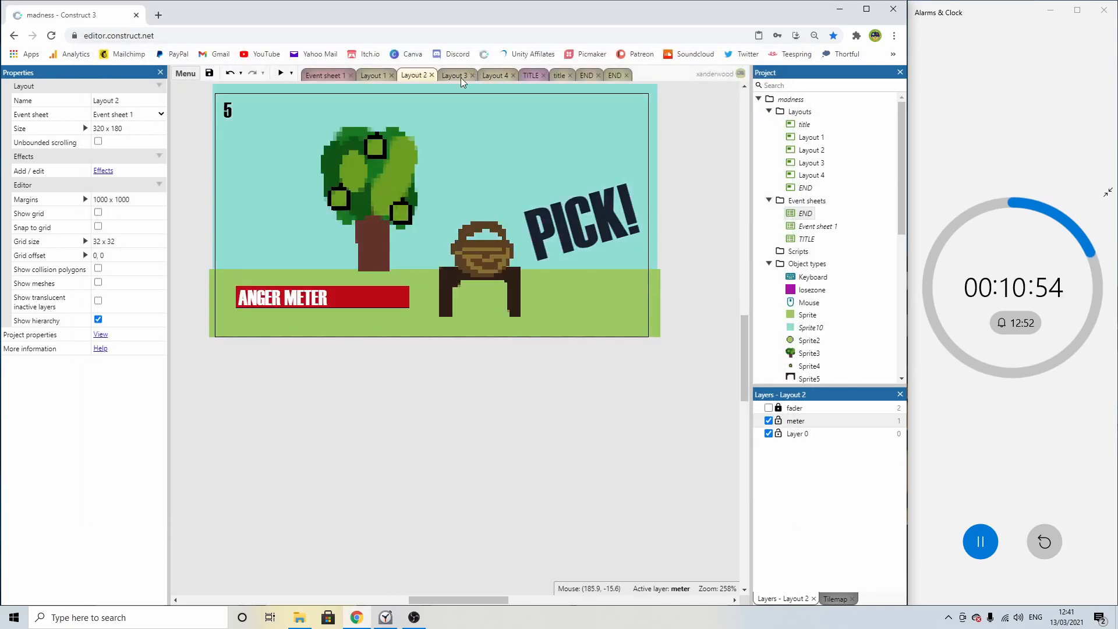
left_click(585, 239)
left_click(454, 75)
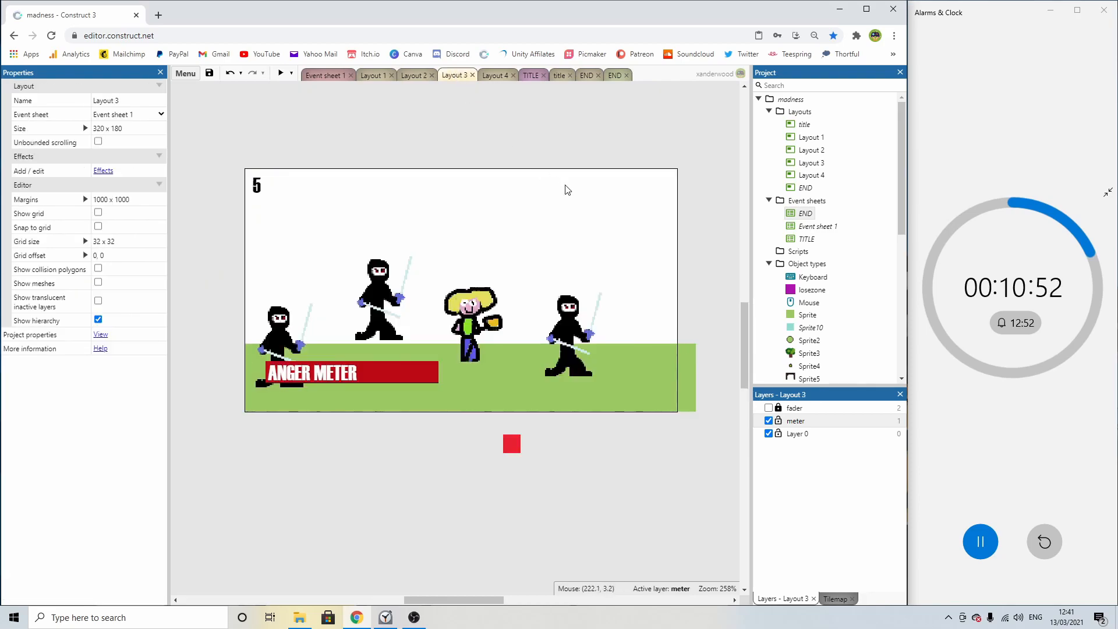
left_click(570, 204)
double_click(569, 204)
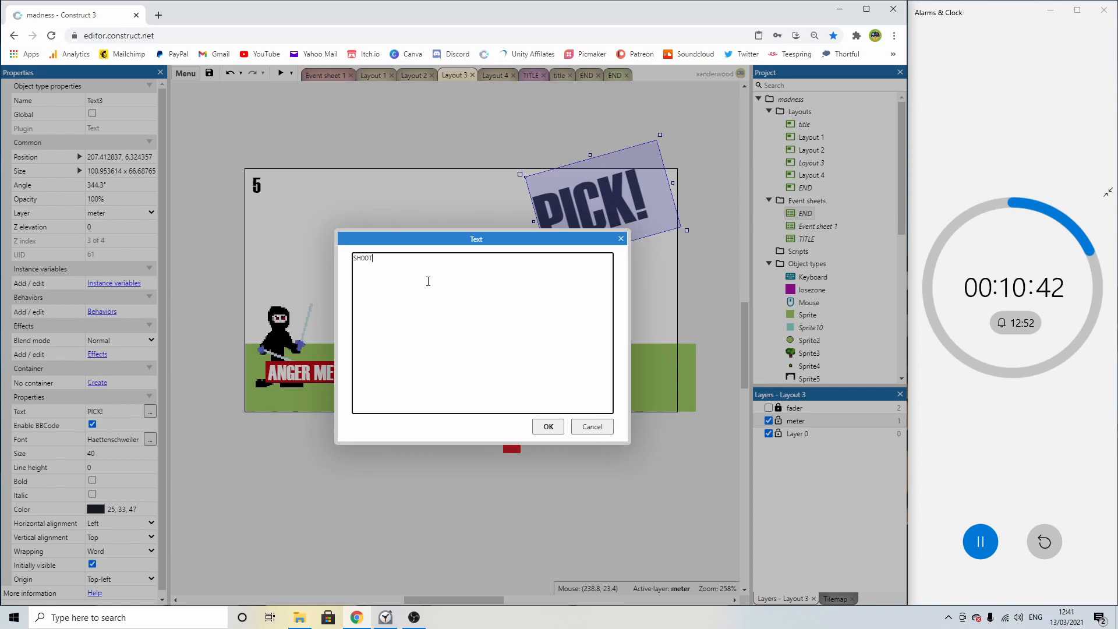
left_click(548, 426)
Place the SHOOT! text above the blond character at about 117, 40, about 120 wide, and color it black.
left_click_drag(673, 191, 526, 247)
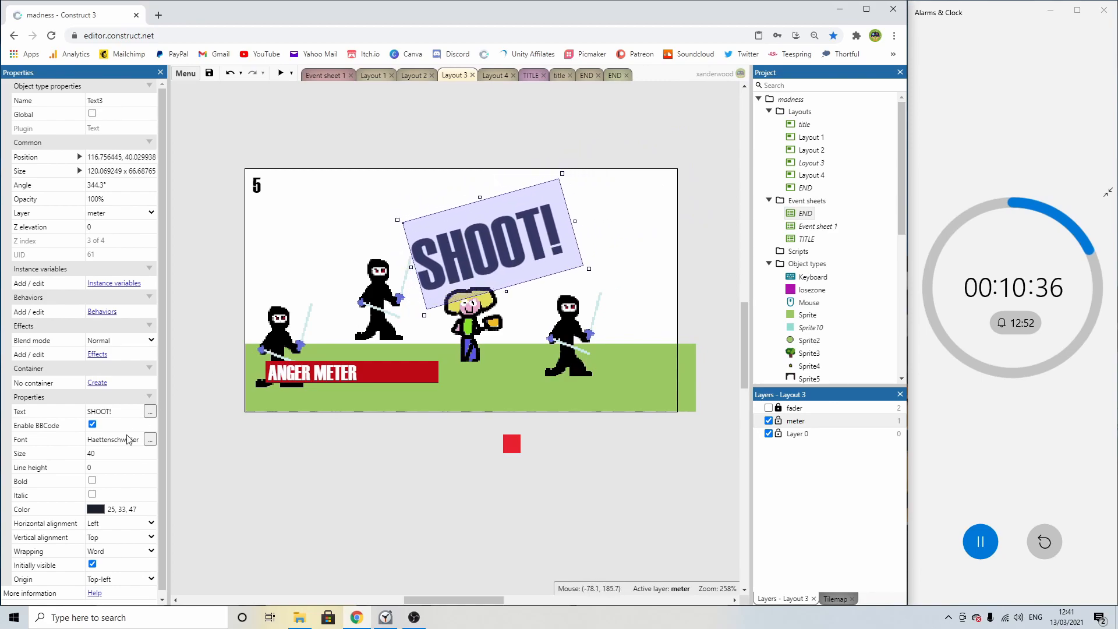
left_click(99, 510)
left_click_drag(106, 434, 84, 450)
left_click(357, 477)
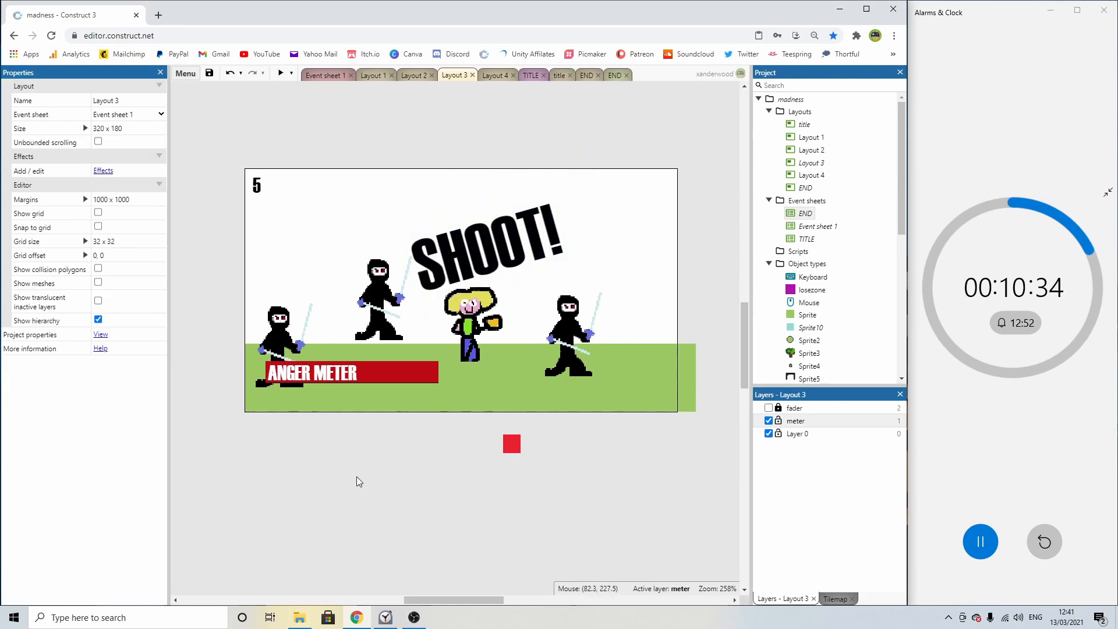
Paste the SHOOT! text from Layout 3 into Layout 4, show the meter layer, and delete the pasted copy.
left_click(519, 217)
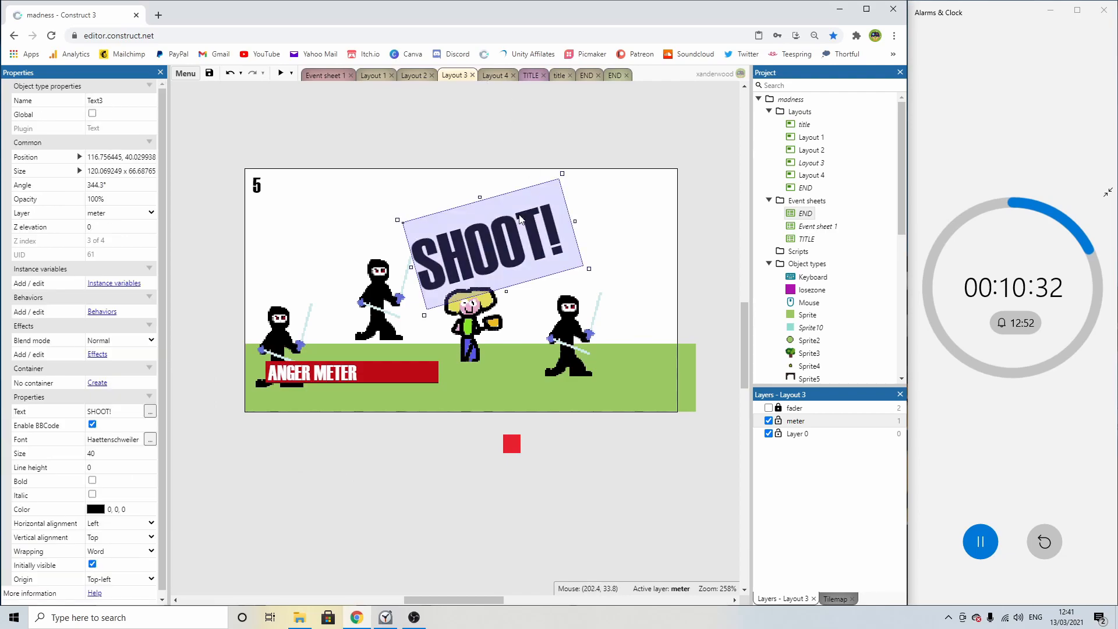
left_click(494, 75)
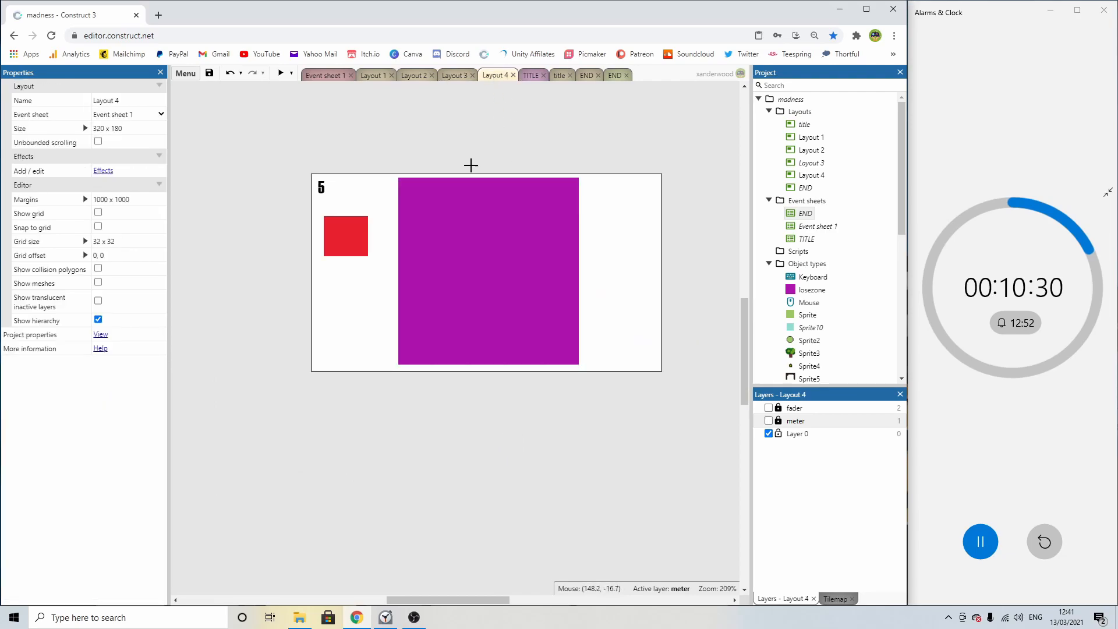
left_click(491, 155)
left_click(769, 421)
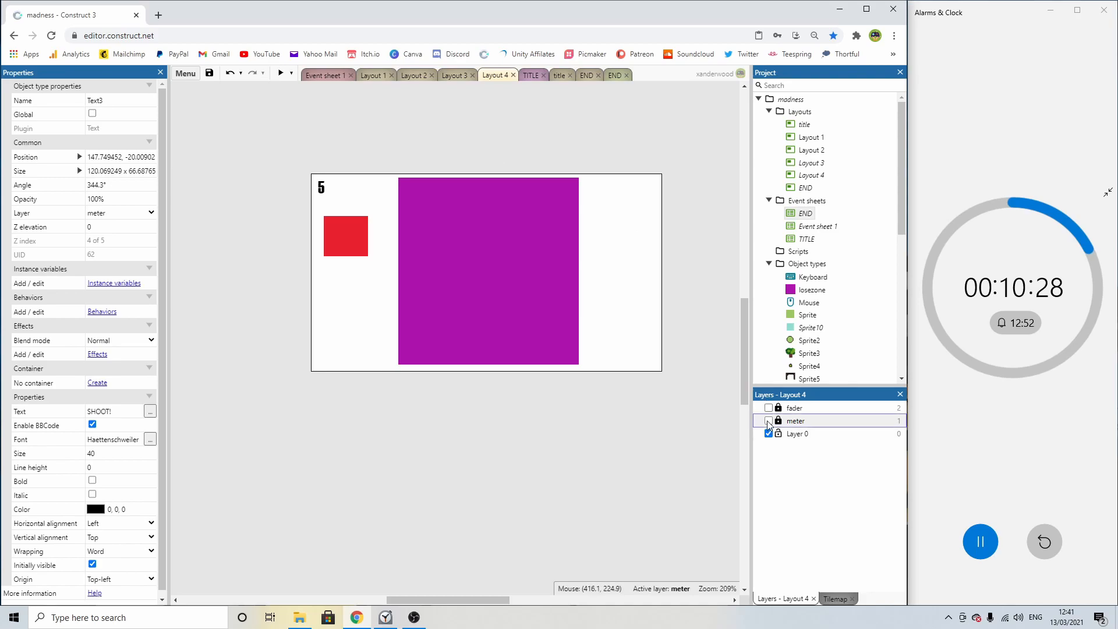
left_click(796, 420)
left_click_drag(566, 180, 614, 166, "ctrl")
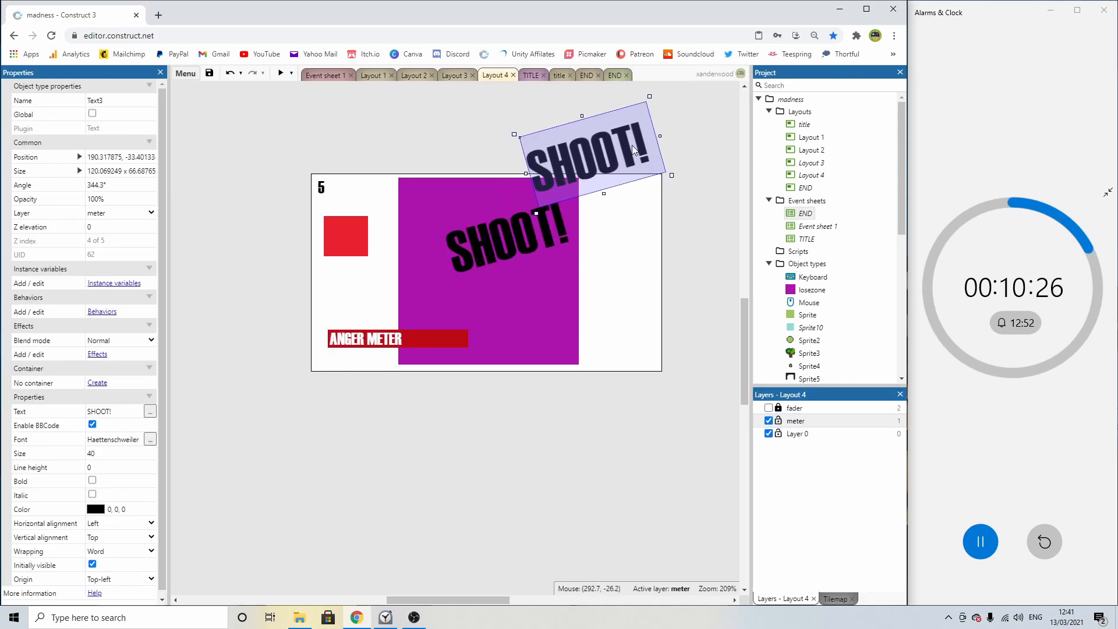
key("Delete")
Move the remaining SHOOT! text in Layout 4 to about 236, 58 and reassign it from the meter layer to Layer 0.
left_click(530, 232)
left_click_drag(530, 232, 662, 251)
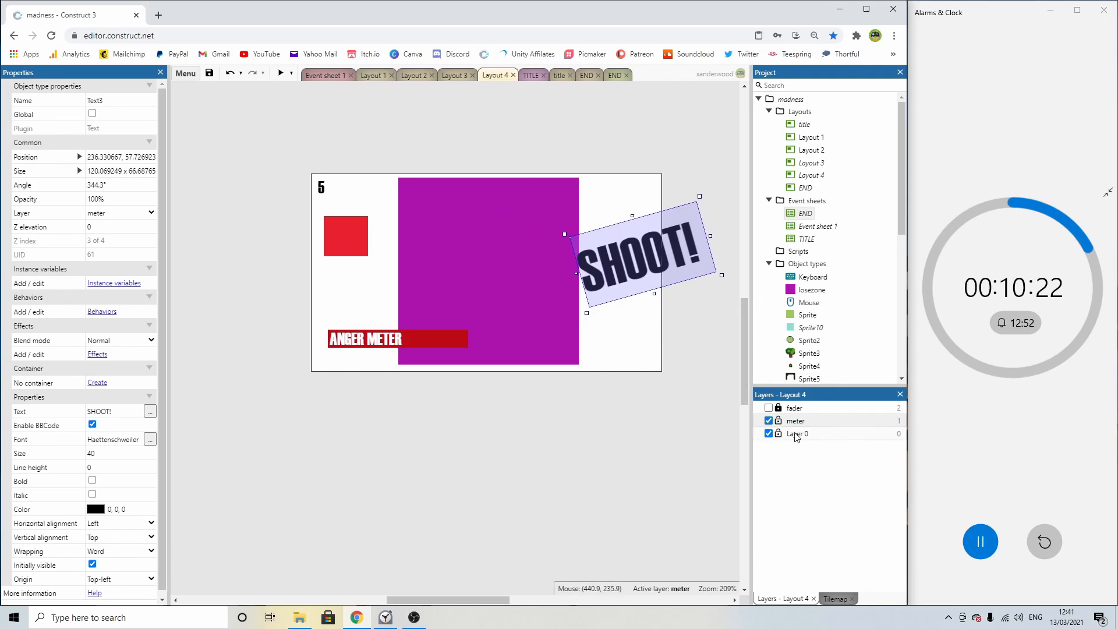
left_click(124, 215)
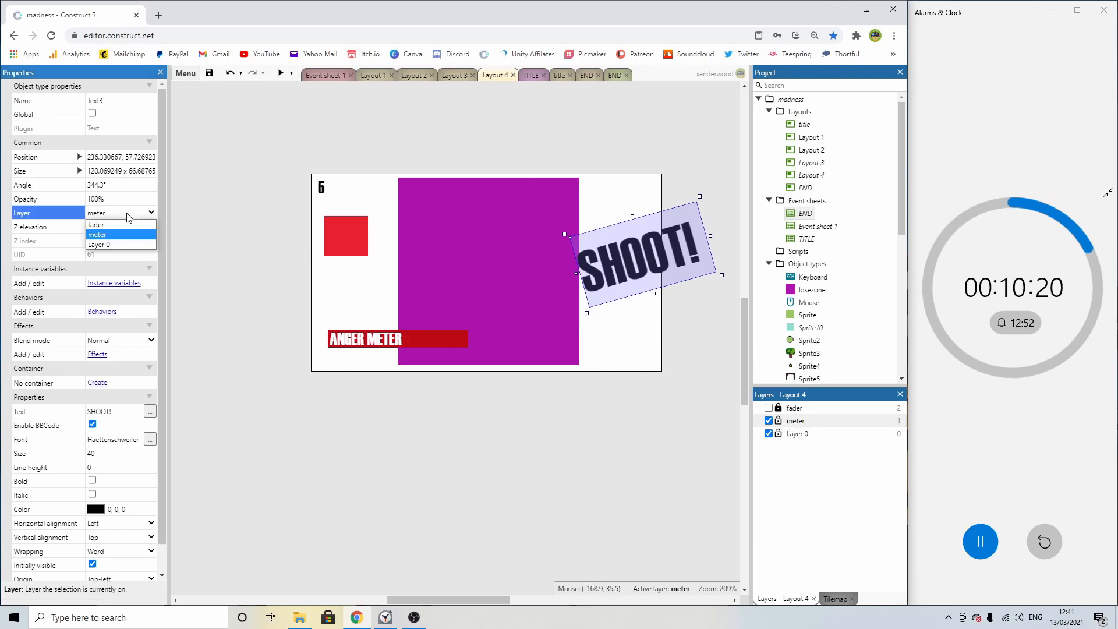
left_click(122, 244)
left_click(218, 221)
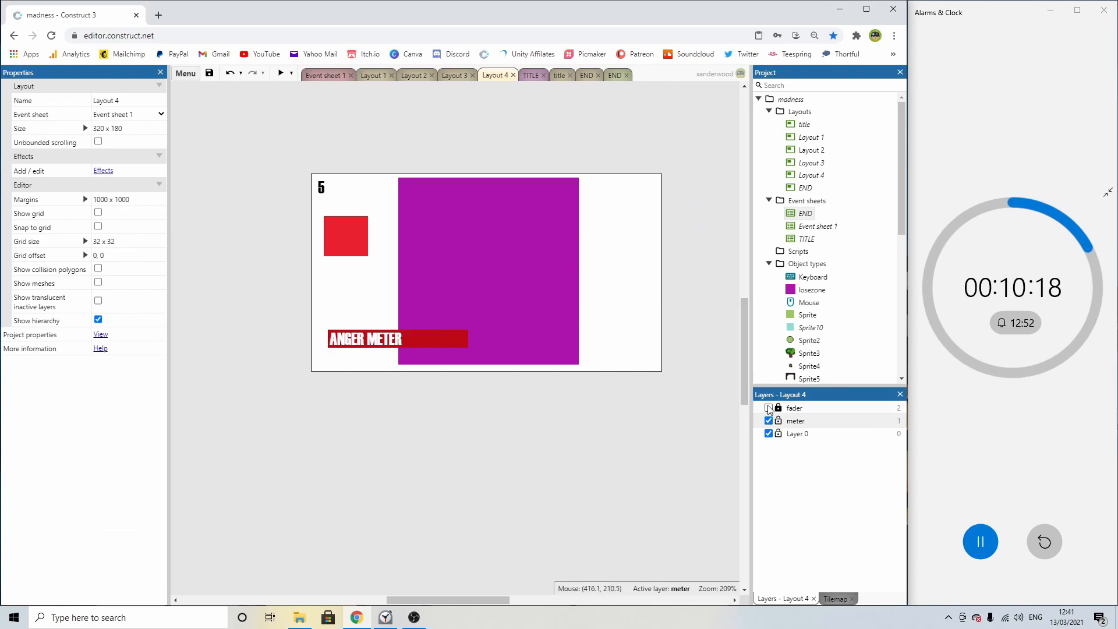
Check Layout 4 and Layout 3 for the SHOOT! text, briefly showing Layout 3's fader layer.
left_click(797, 434)
left_click(637, 357)
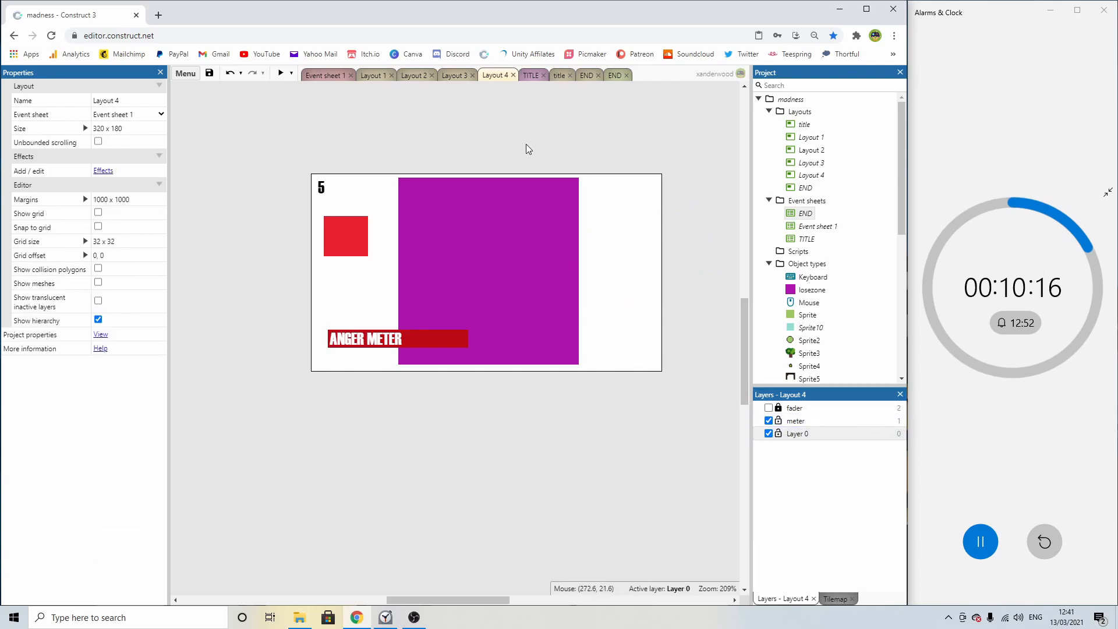
left_click(460, 76)
left_click(613, 251)
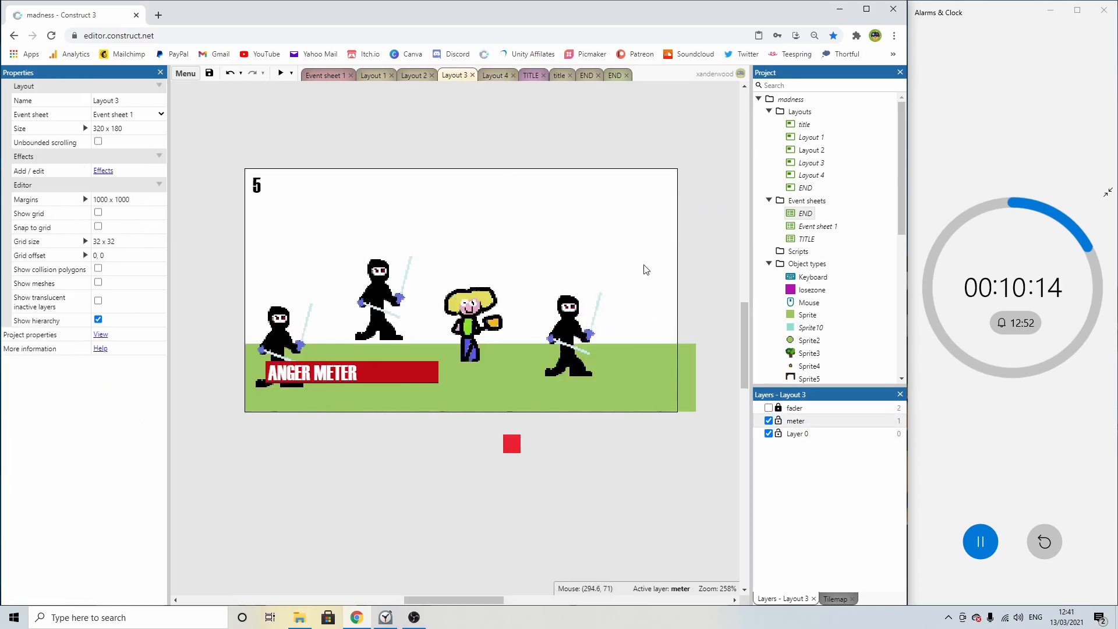
left_click(415, 74)
left_click(458, 75)
left_click(768, 407)
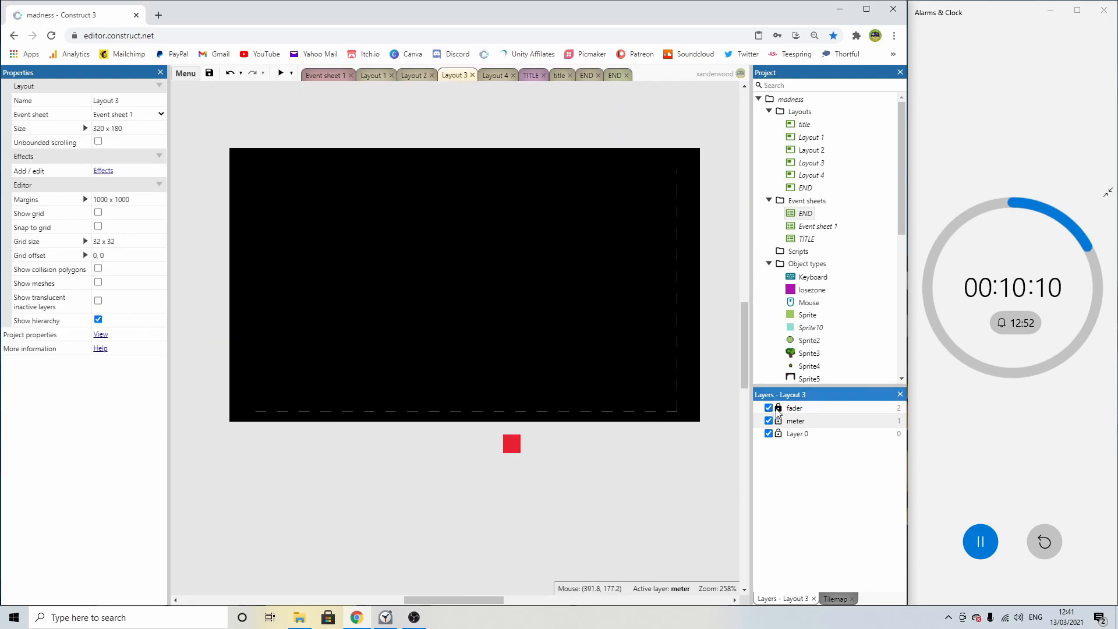
left_click(769, 408)
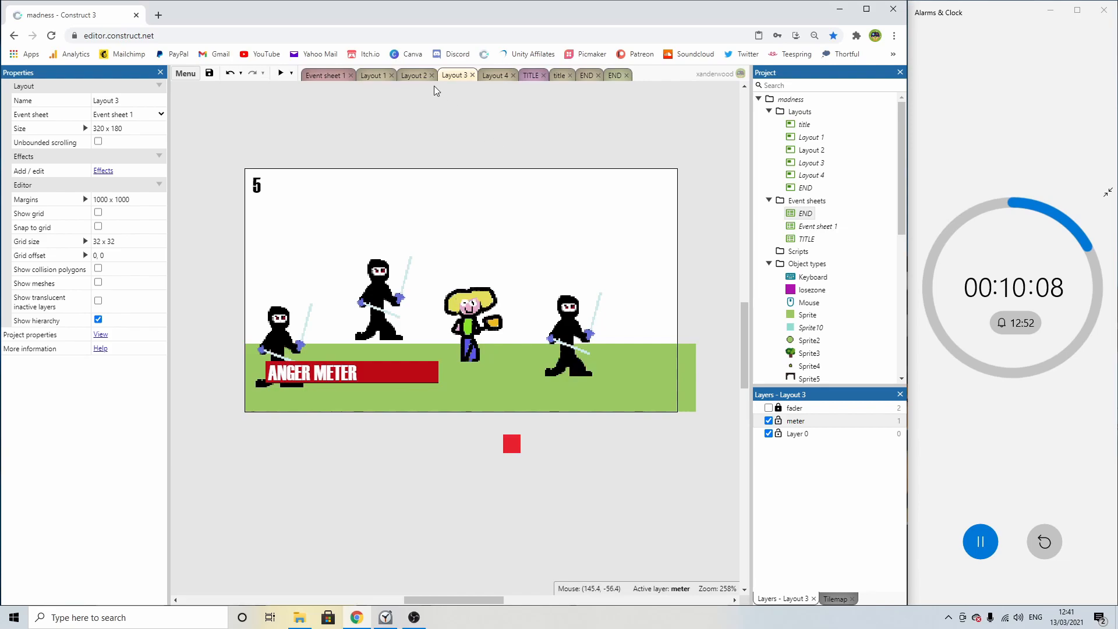
Copy the PICK! text from Layout 2 onto Layer 0 of Layout 3.
left_click(415, 75)
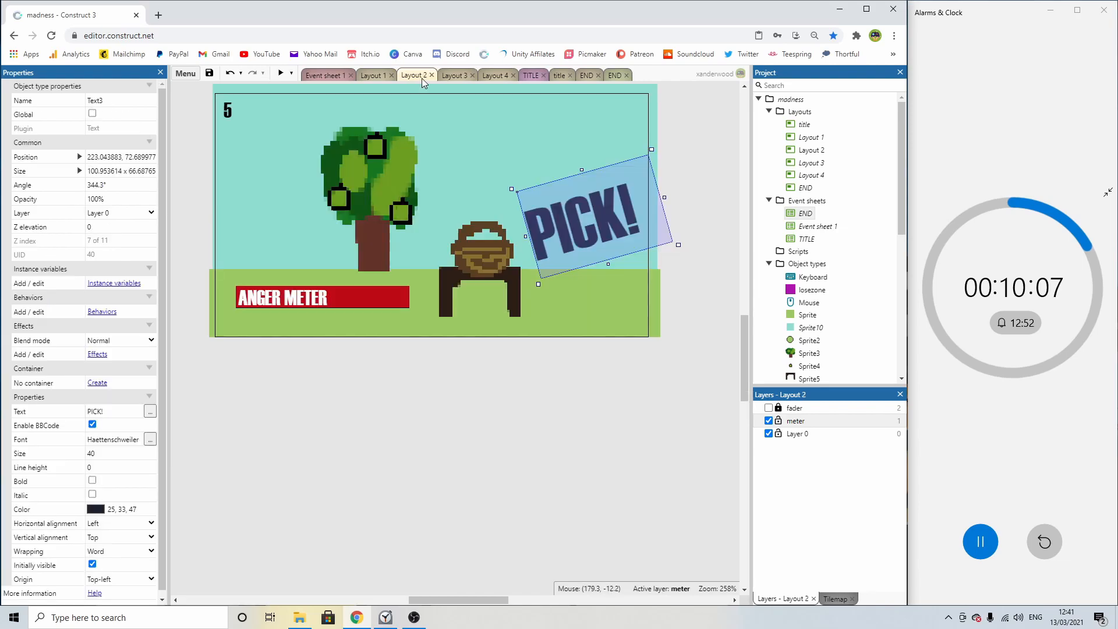
left_click(458, 75)
left_click(795, 434)
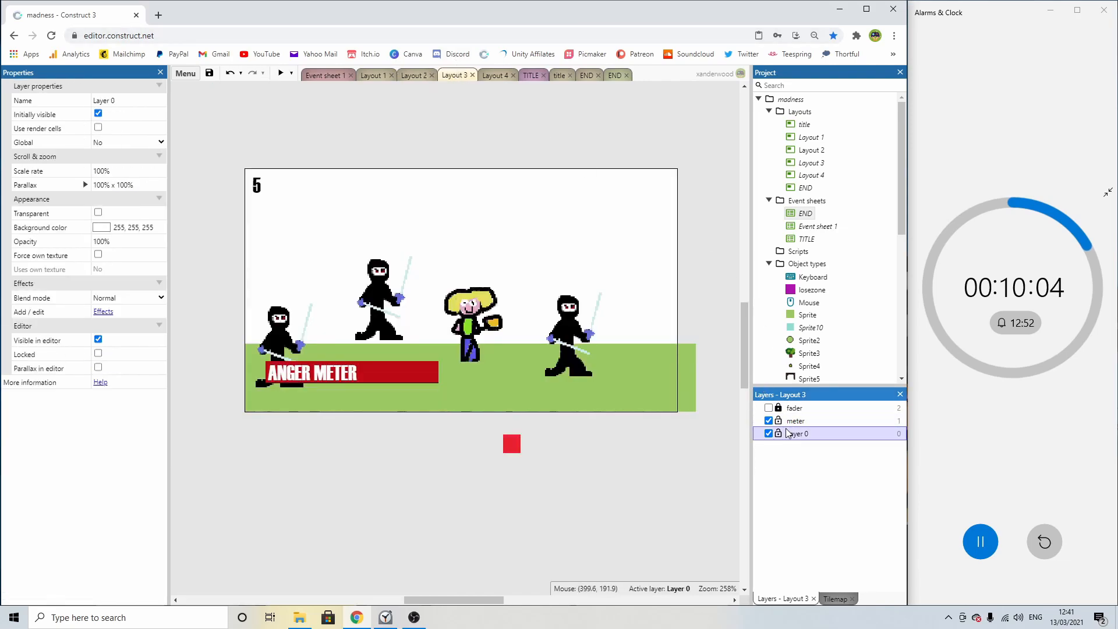
left_click(632, 242)
left_click(581, 211)
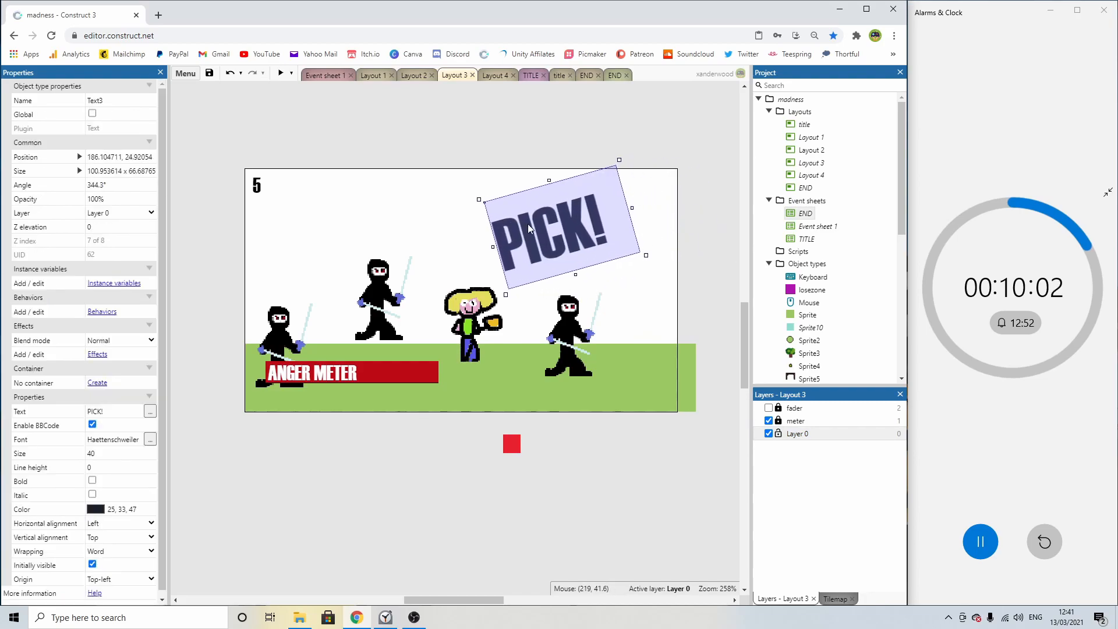
Change the copied text in Layout 3 to SHOOT! and place it above the blond character at about 109, 41.
double_click(562, 214)
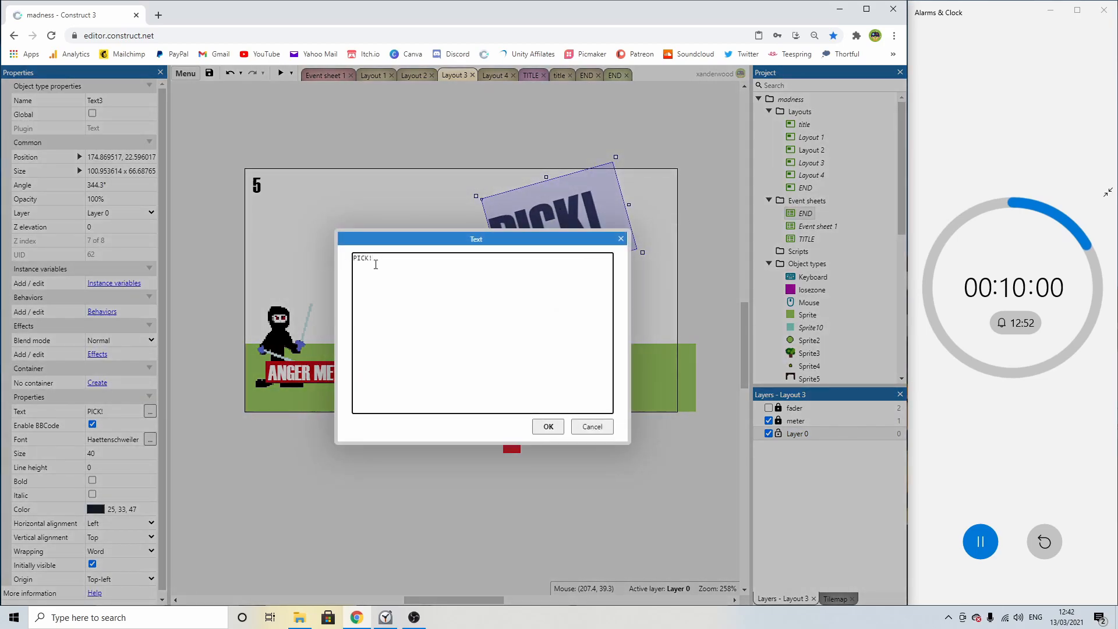
left_click_drag(375, 264, 352, 263)
type("SHOOT!")
left_click(548, 427)
left_click_drag(559, 228, 463, 256)
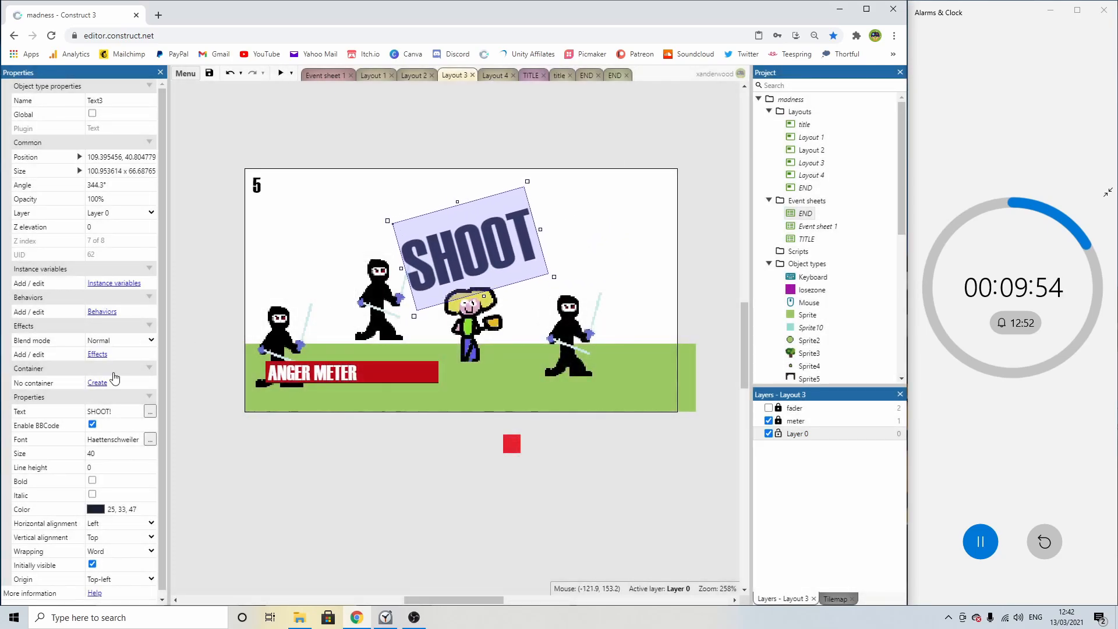
Paste the PICK! text onto Layer 0 of Layout 4 beside the purple losezone, and nudge the losezone to about 161, 83.
left_click(491, 75)
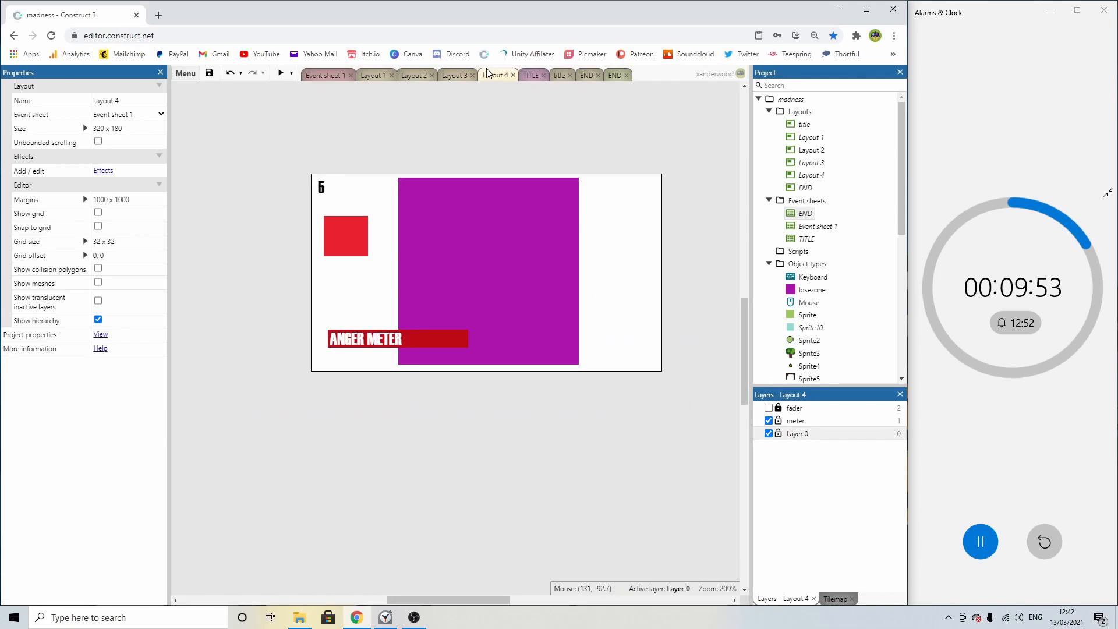
left_click(796, 434)
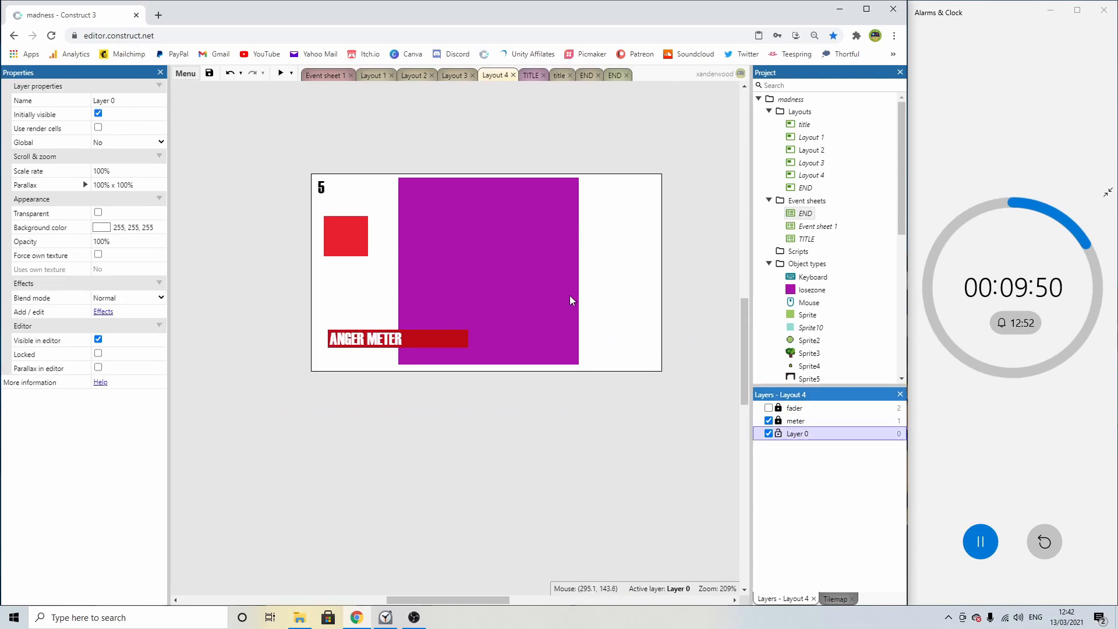
left_click_drag(572, 302, 624, 373)
key("ctrl+z")
left_click(638, 289)
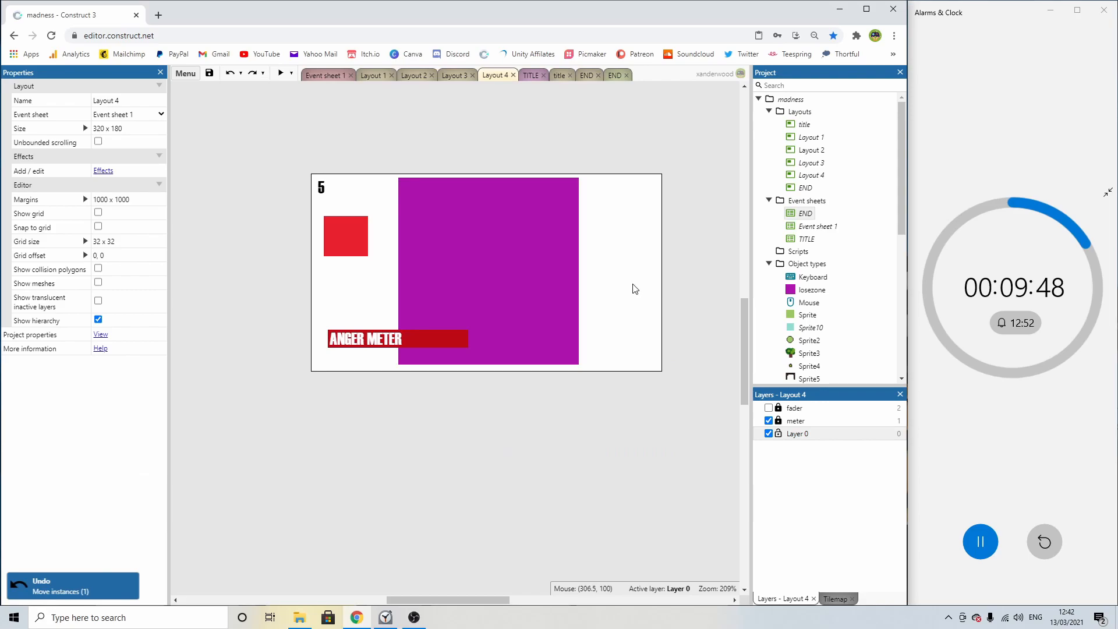
key("ctrl+v")
mouse_move(534, 251)
left_mouse_down()
mouse_move(558, 375)
mouse_move(532, 243)
left_mouse_up()
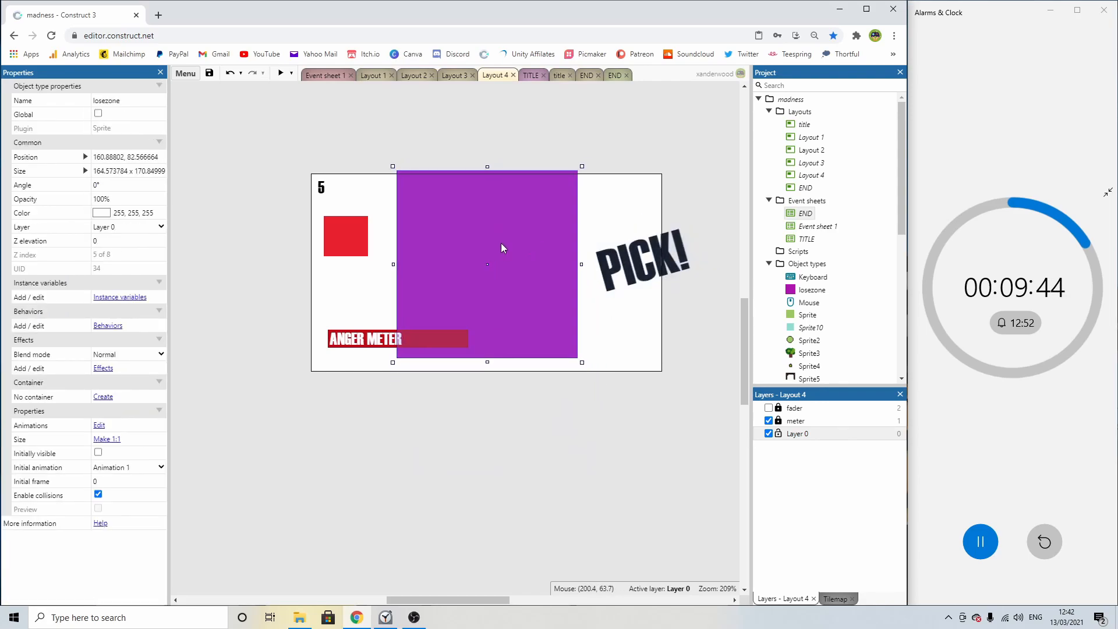
Change the pasted text in Layout 4 to STOP! and place it at about 219, 100, overlapping the losezone's edge.
left_click(647, 264)
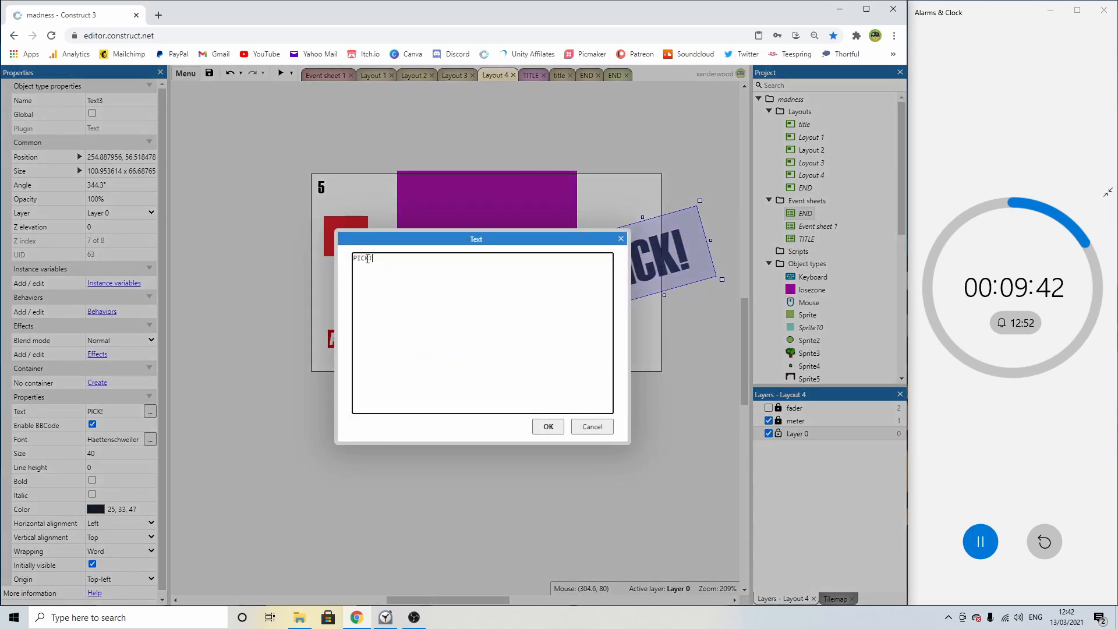
left_click_drag(374, 258, 352, 258)
type("STOP!")
key("Return")
left_click_drag(664, 269, 621, 318)
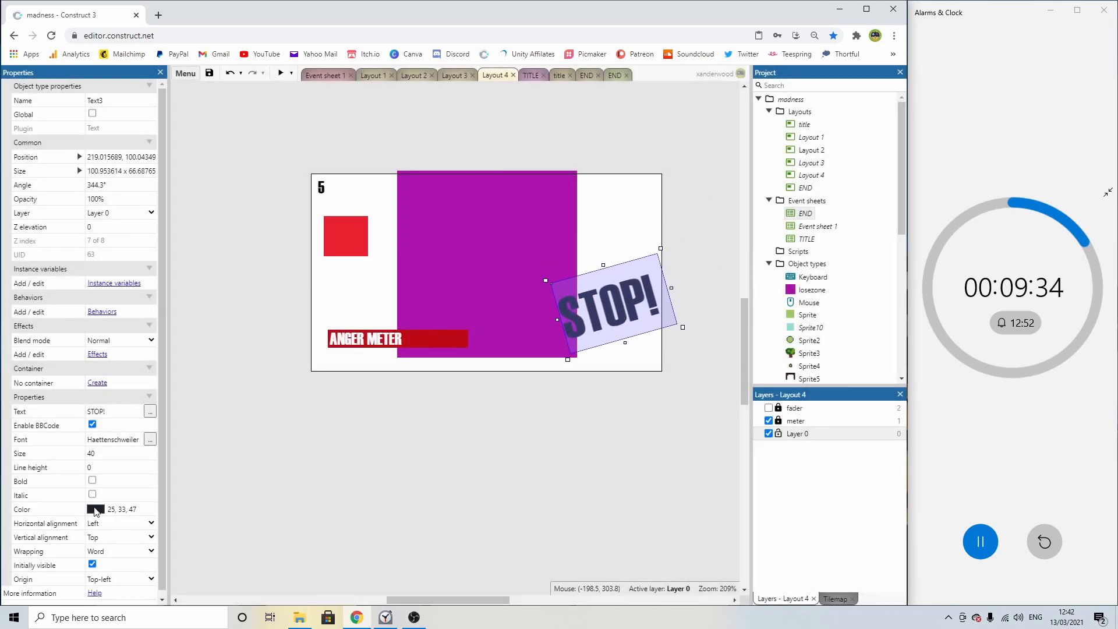
Color the STOP! text red (229, 11, 11) and preview Layout 4.
left_click(96, 510)
left_click(133, 454)
left_click_drag(166, 407, 204, 377)
left_click(275, 415)
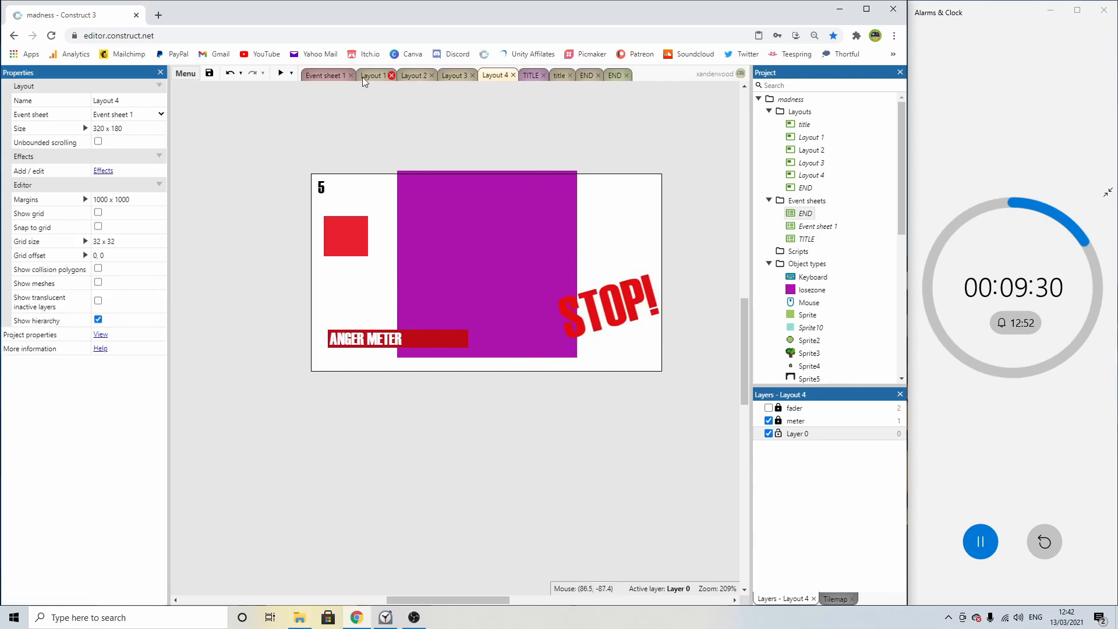
left_click(280, 73)
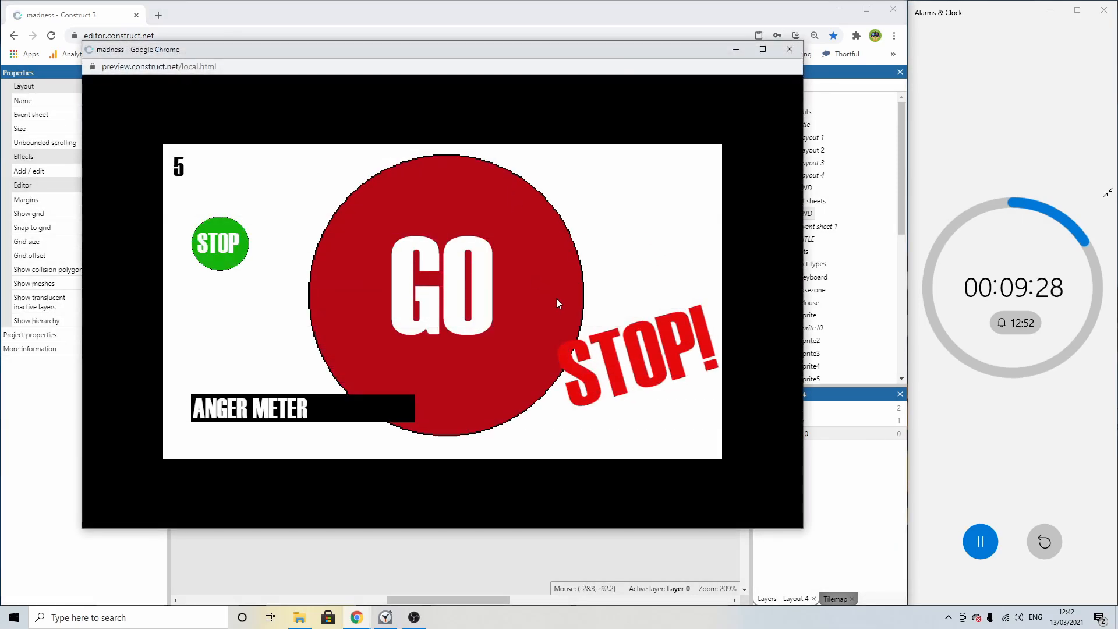
left_click(800, 46)
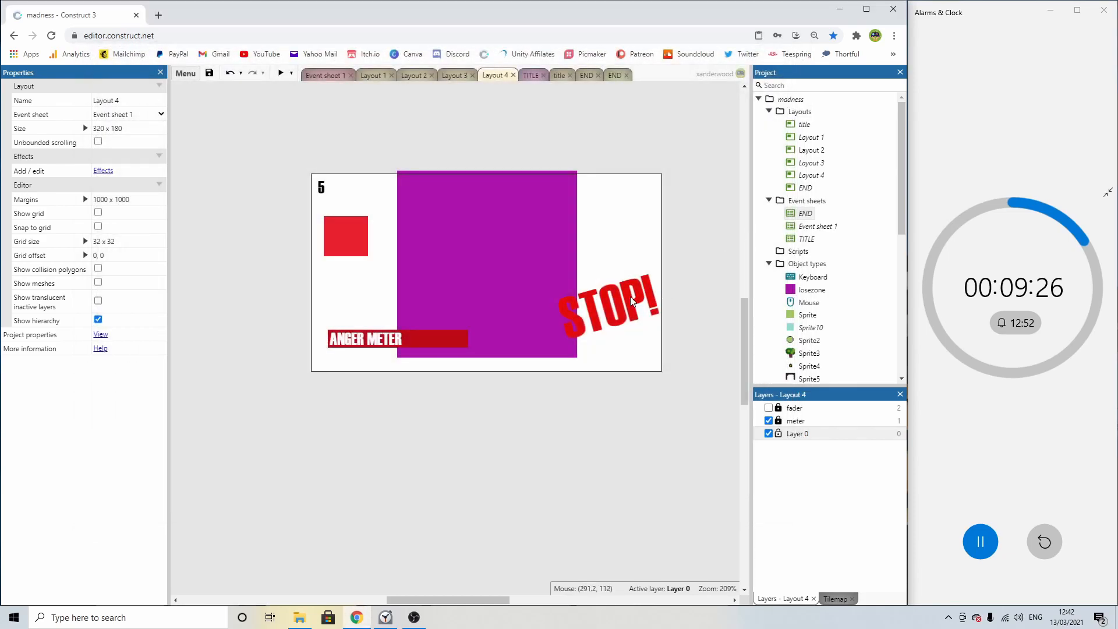
Move the STOP! text to the layout's upper corner at about 215, 9 and preview Layout 4 again.
left_click(624, 330)
left_click_drag(624, 331, 623, 220)
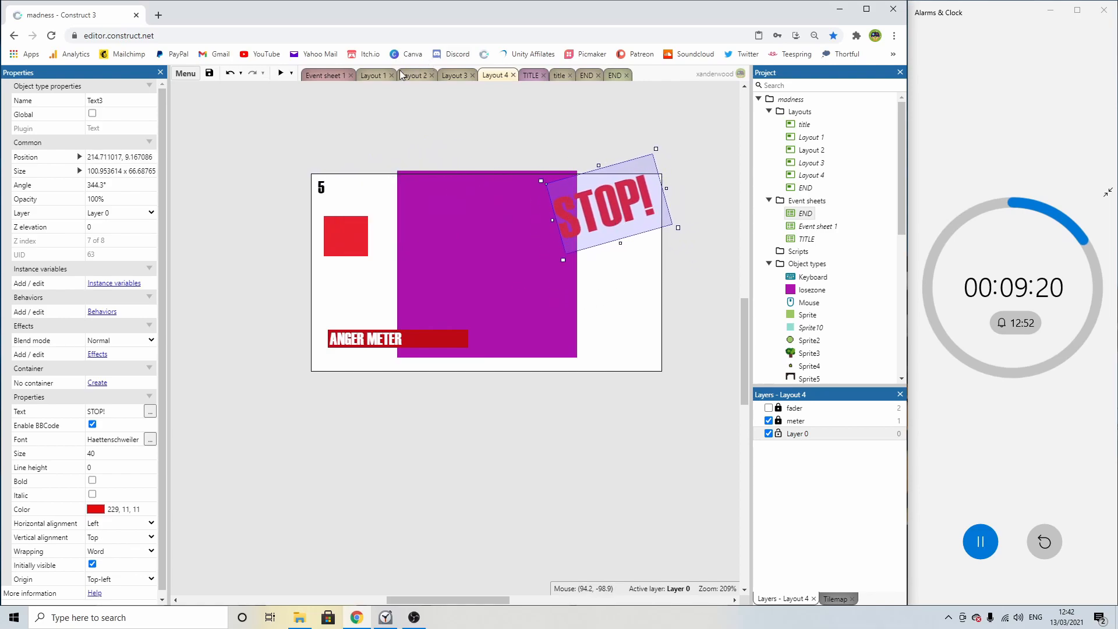
left_click(280, 73)
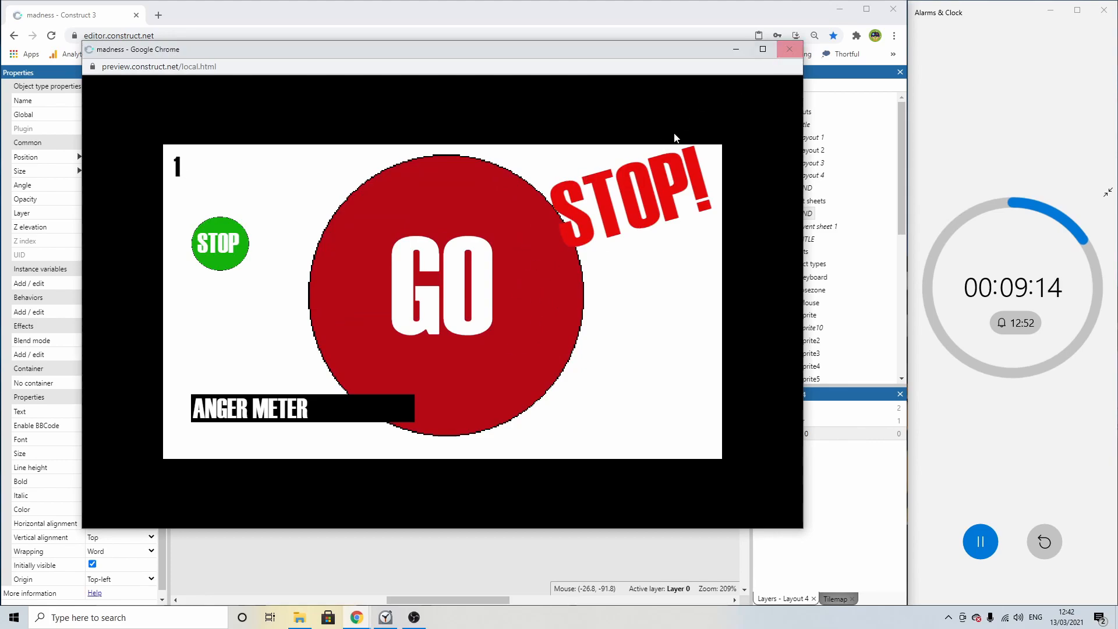
left_click(790, 49)
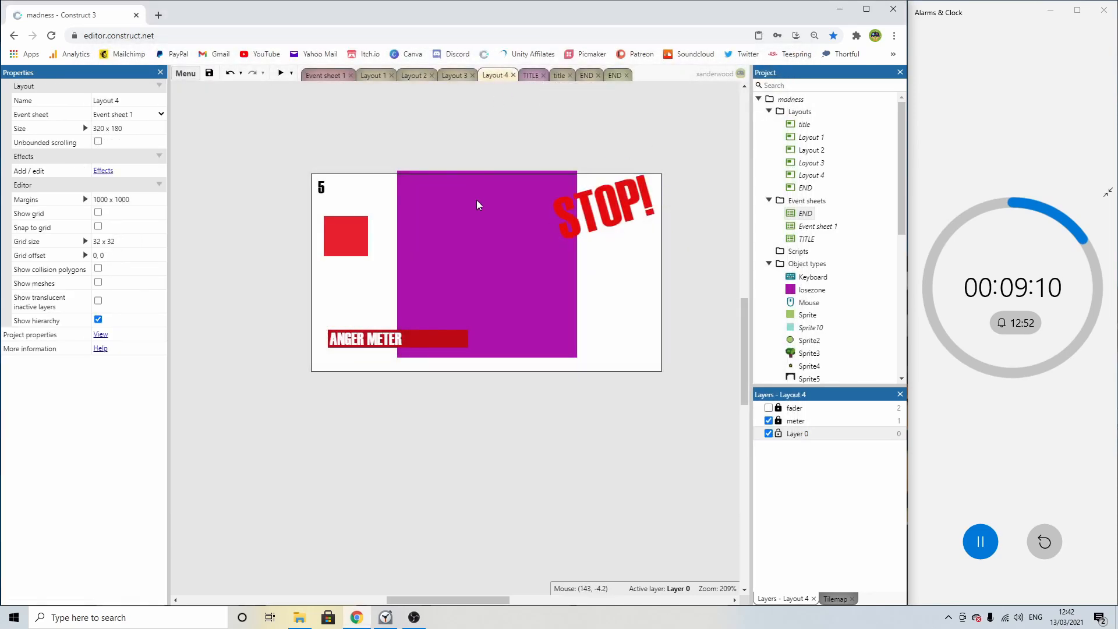
Preview the whole project and start the game from its title screen.
left_click(460, 75)
left_click(495, 77)
left_click(316, 76)
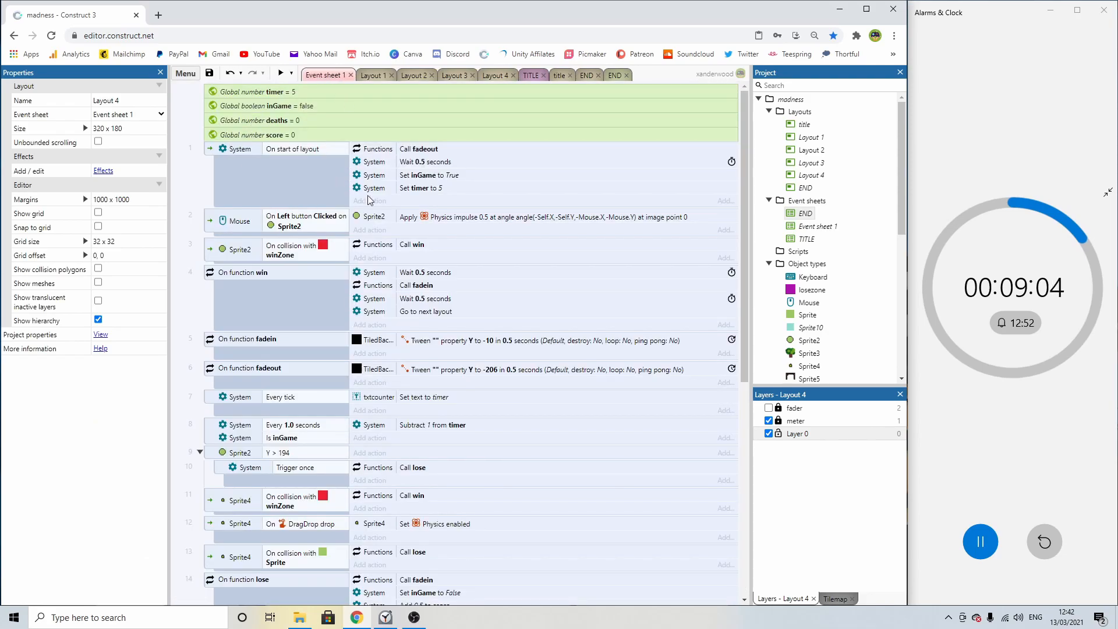
left_click(281, 72)
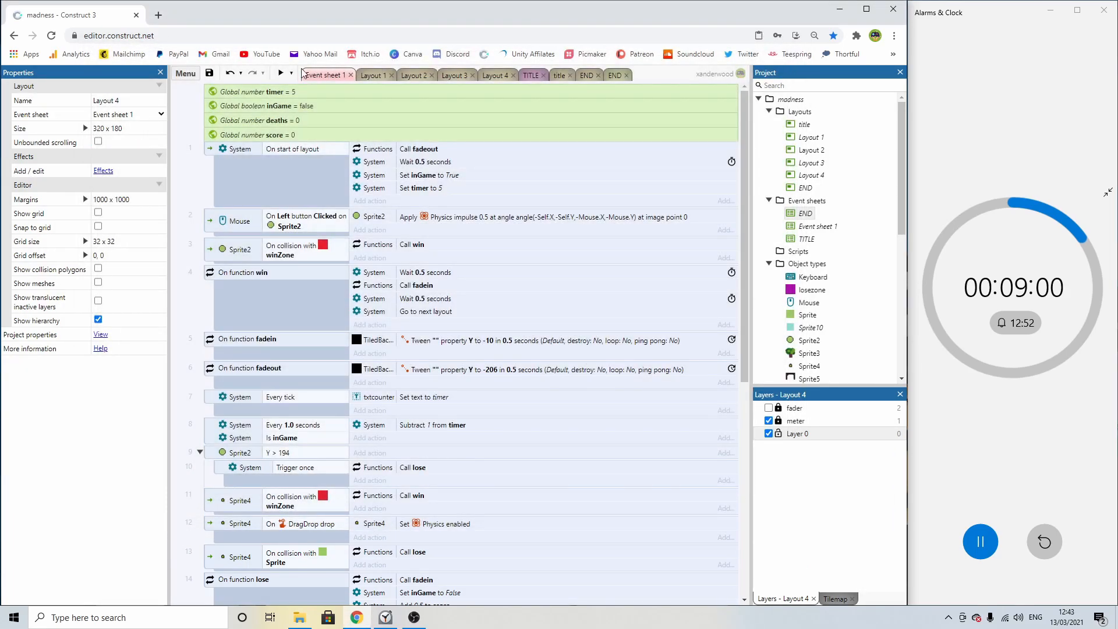
left_click(291, 73)
left_click(307, 118)
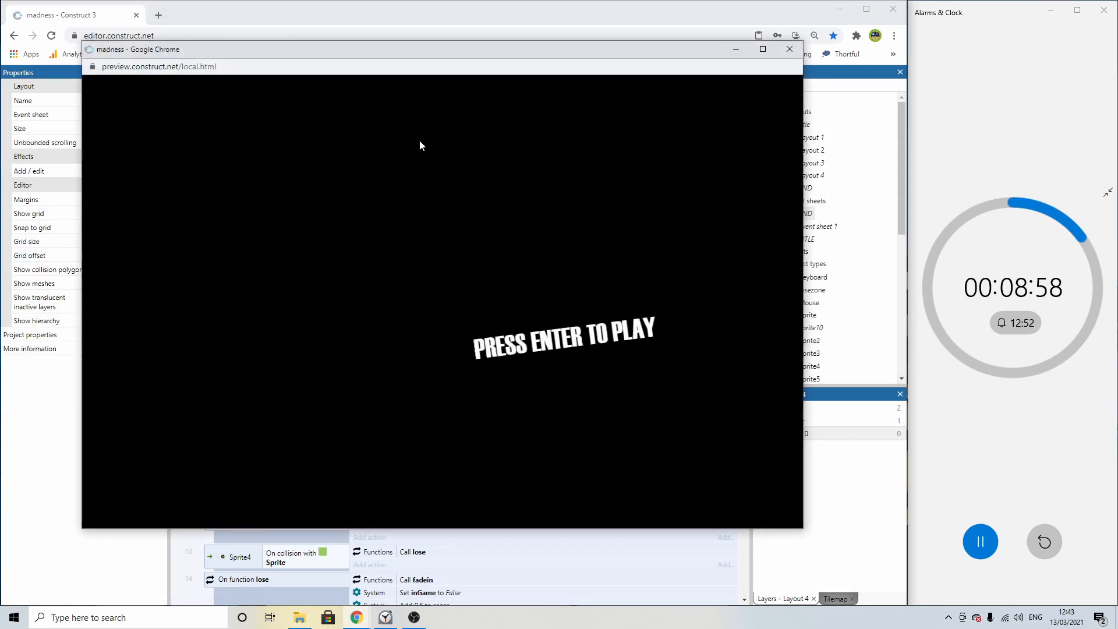
key("Return")
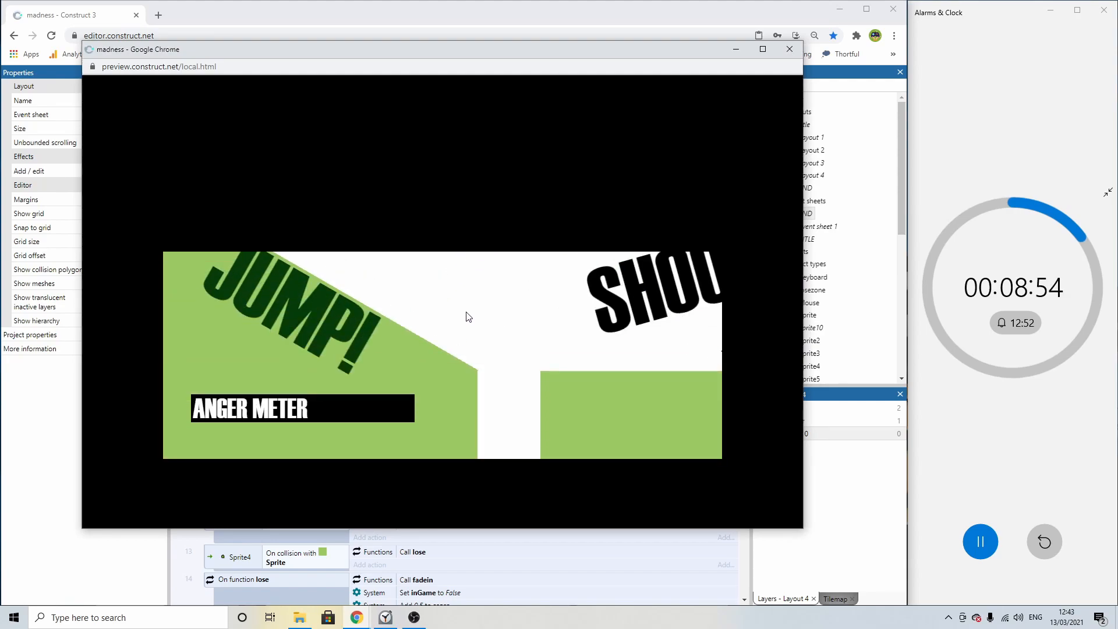
Play through the minigames in the preview, shoot the three ninjas, and close the preview.
left_click_drag(404, 300, 506, 278)
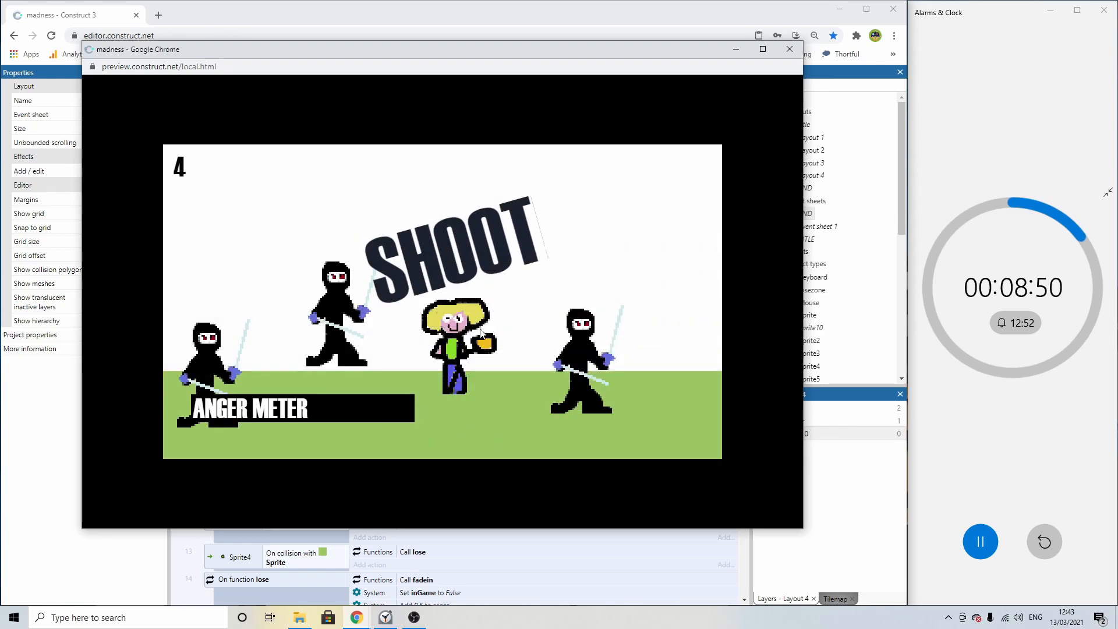
left_click(584, 343)
left_click(340, 326)
left_click(233, 355)
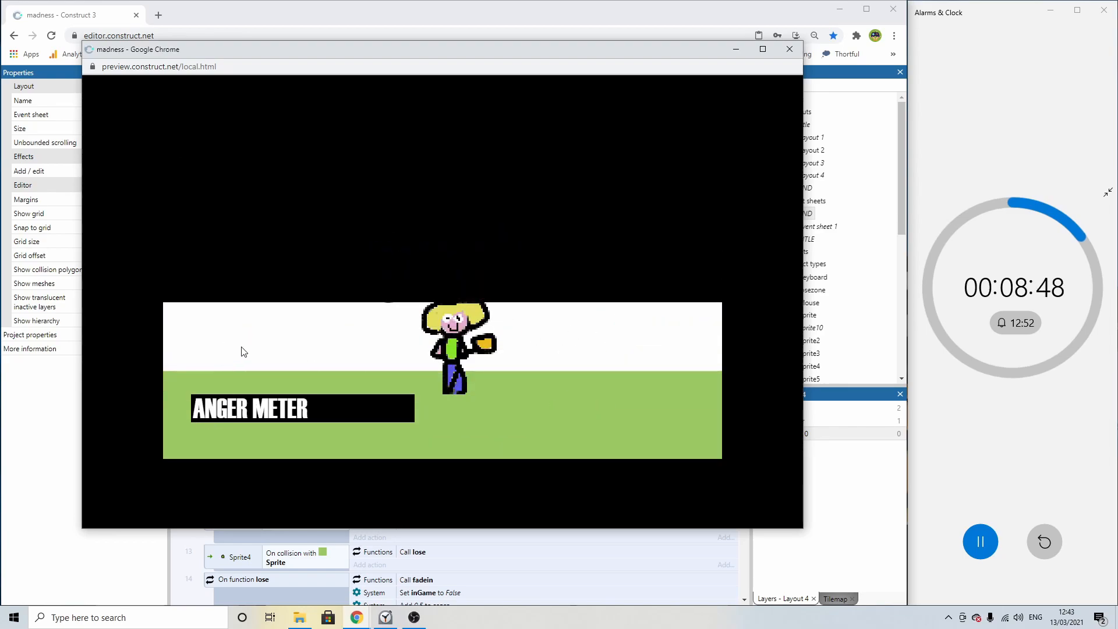
left_click(790, 49)
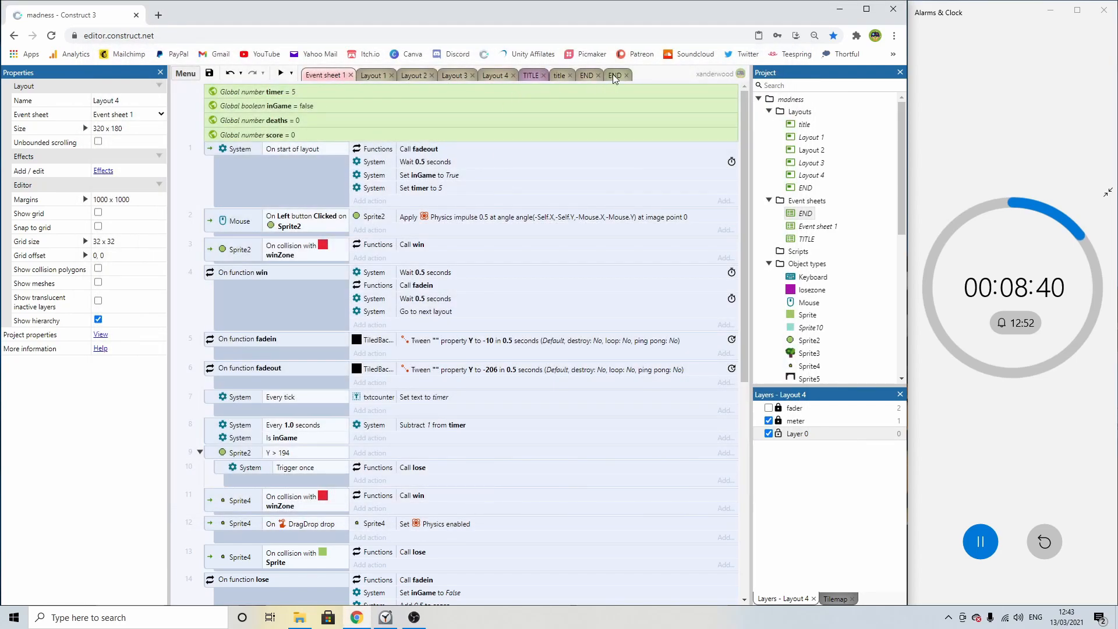
Review the END event sheet and the win, lose and fade events in Event sheet 1.
left_click(614, 75)
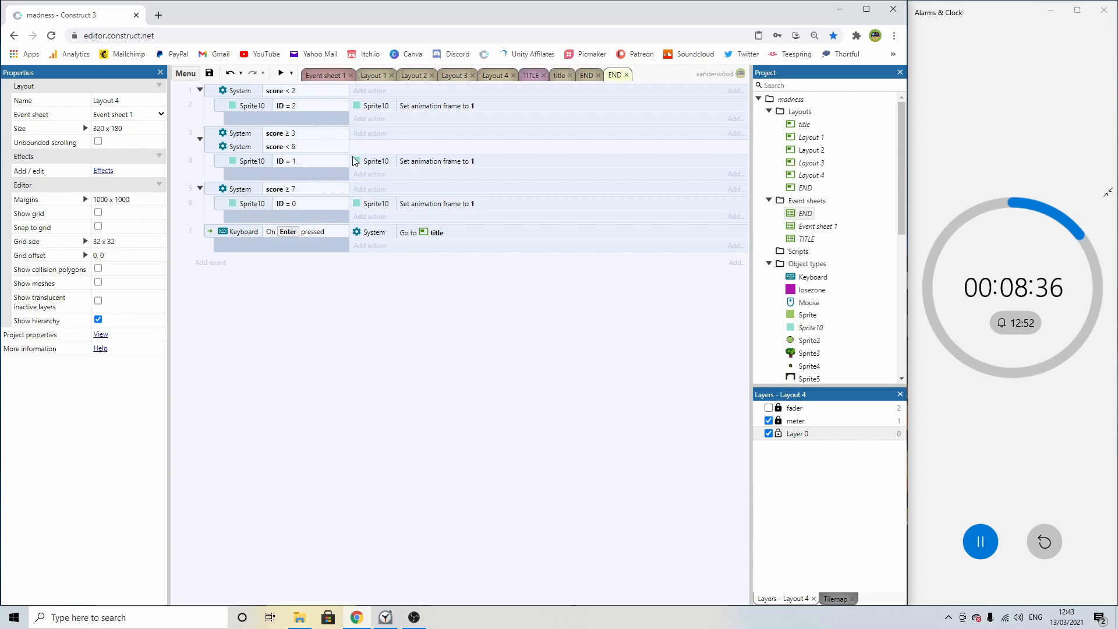
left_click(345, 75)
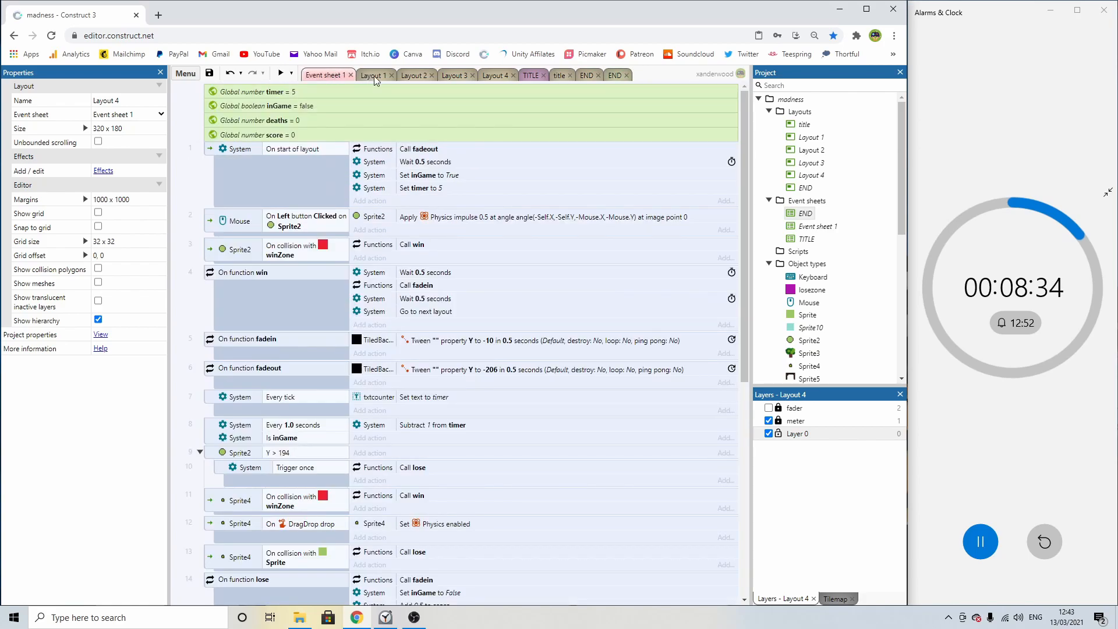
scroll(426, 256, "down", 3)
scroll(426, 260, "up", 3)
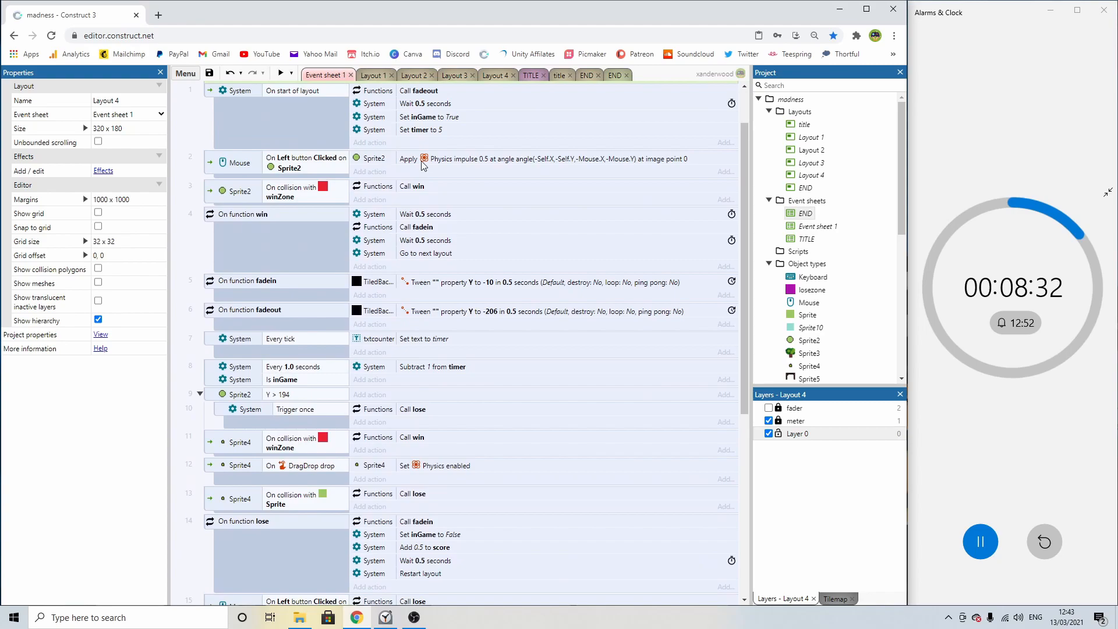
scroll(384, 134, "up", 2)
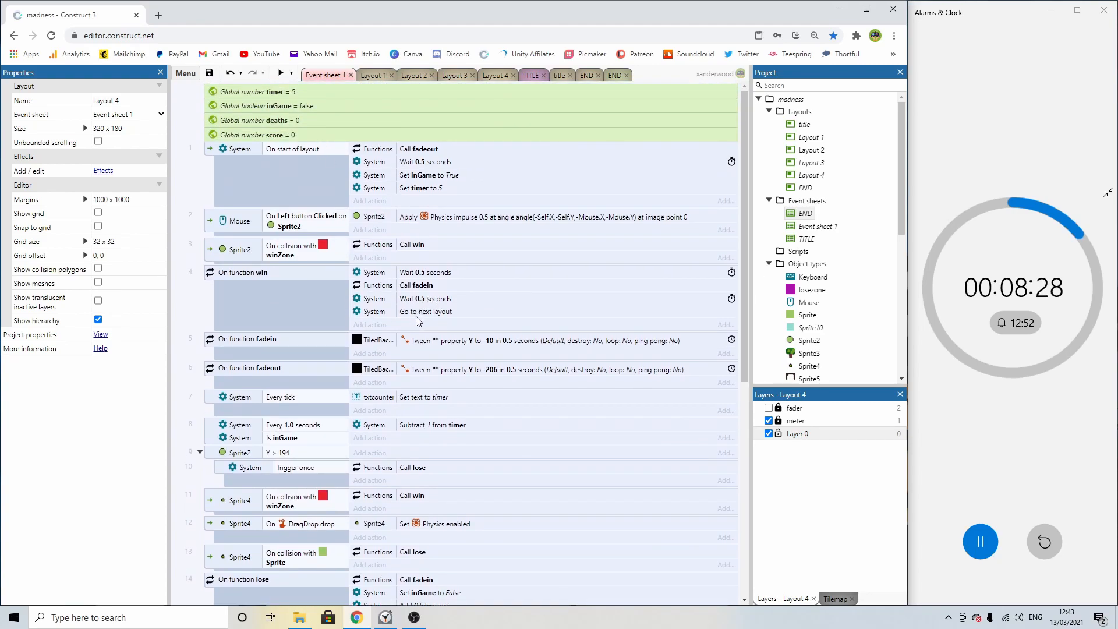
scroll(438, 315, "down", 3)
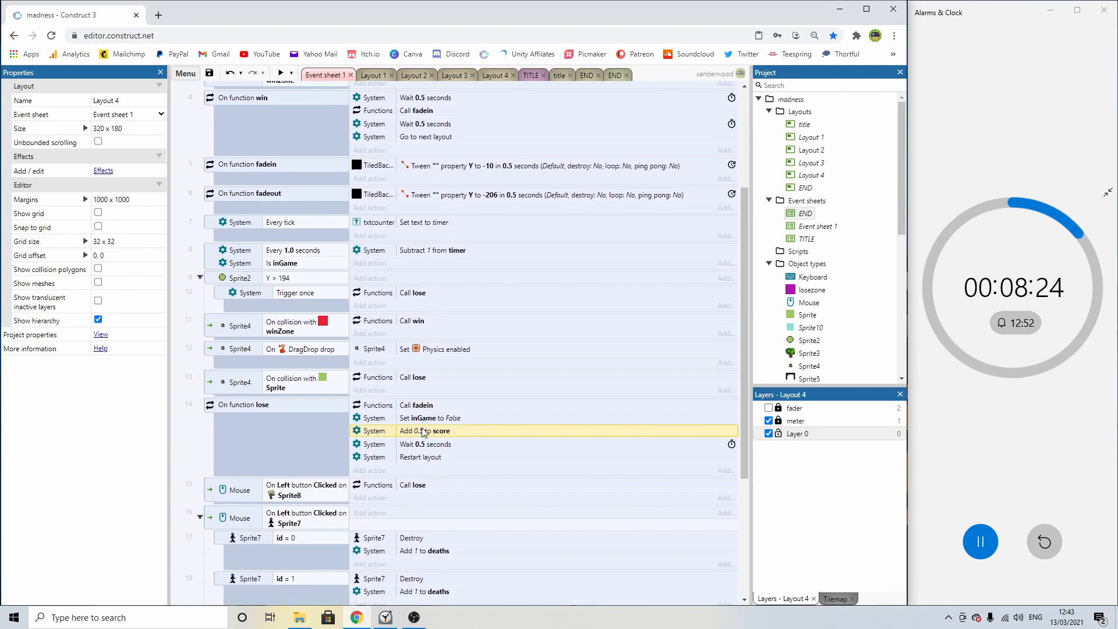
scroll(428, 428, "up", 3)
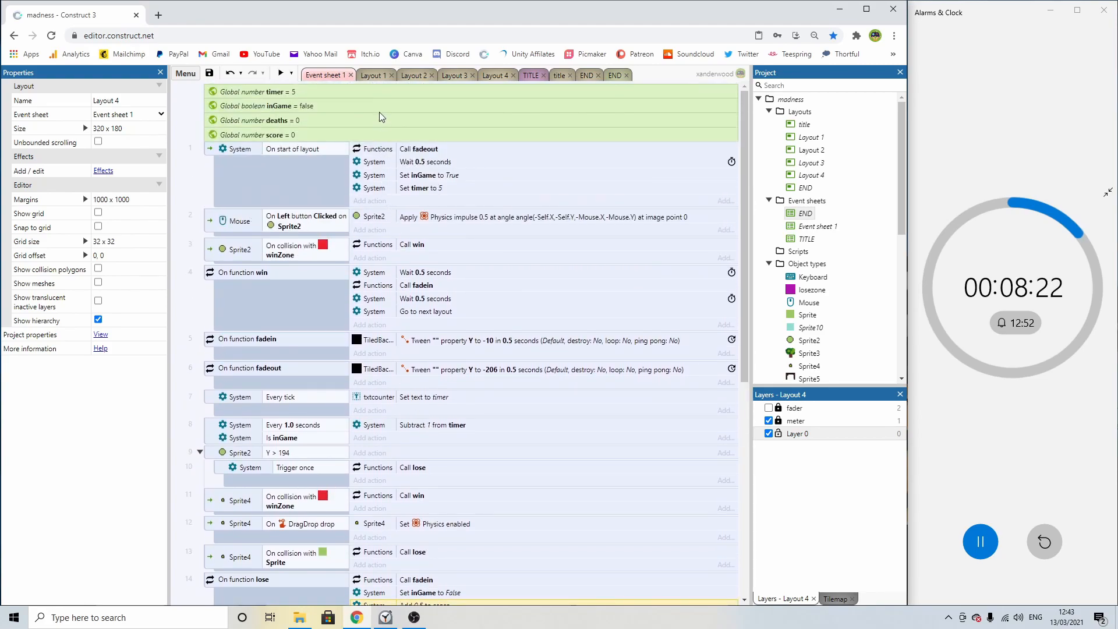
Shrink the losezone sprite in Layout 4 to about 99 x 104 so it sits inside the red circle.
left_click(379, 74)
left_click(409, 75)
left_click(455, 76)
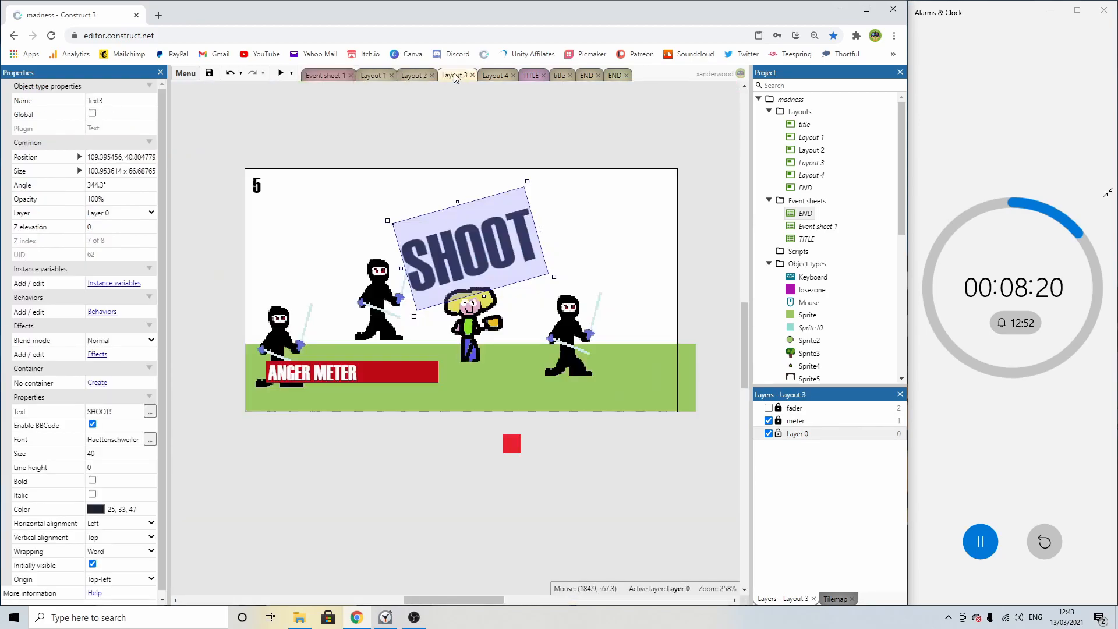
left_click(495, 75)
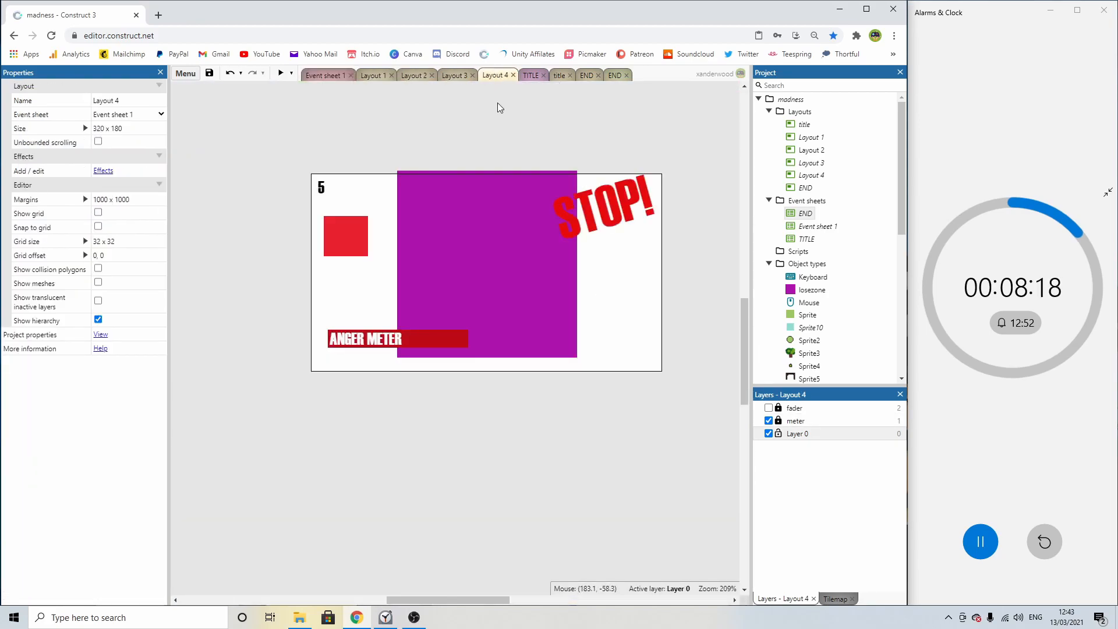
left_click(436, 177)
left_click_drag(389, 164, 469, 243)
left_click_drag(543, 309, 508, 272)
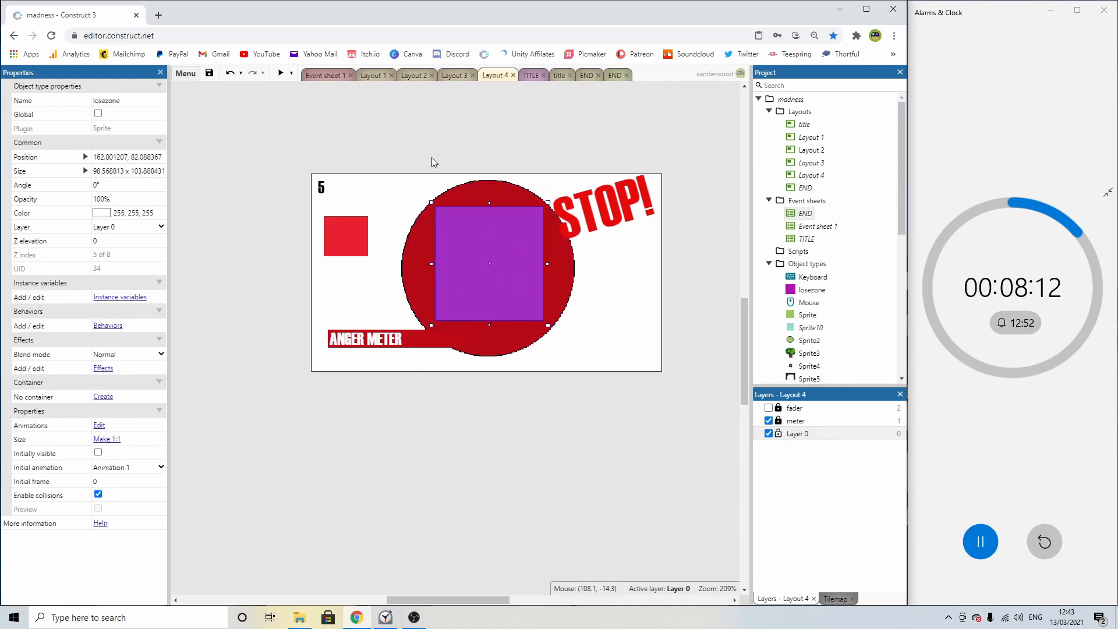
Check the winZone2 and losezone sprites in Layout 4 against their mouse click events in Event sheet 1.
left_click(354, 236)
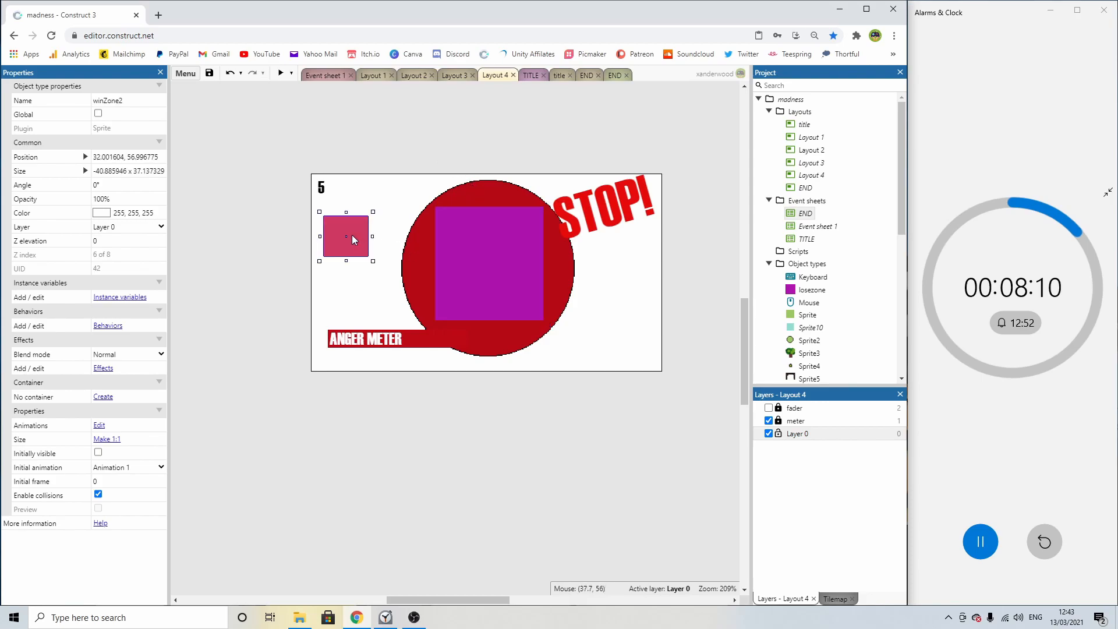
left_click(383, 155)
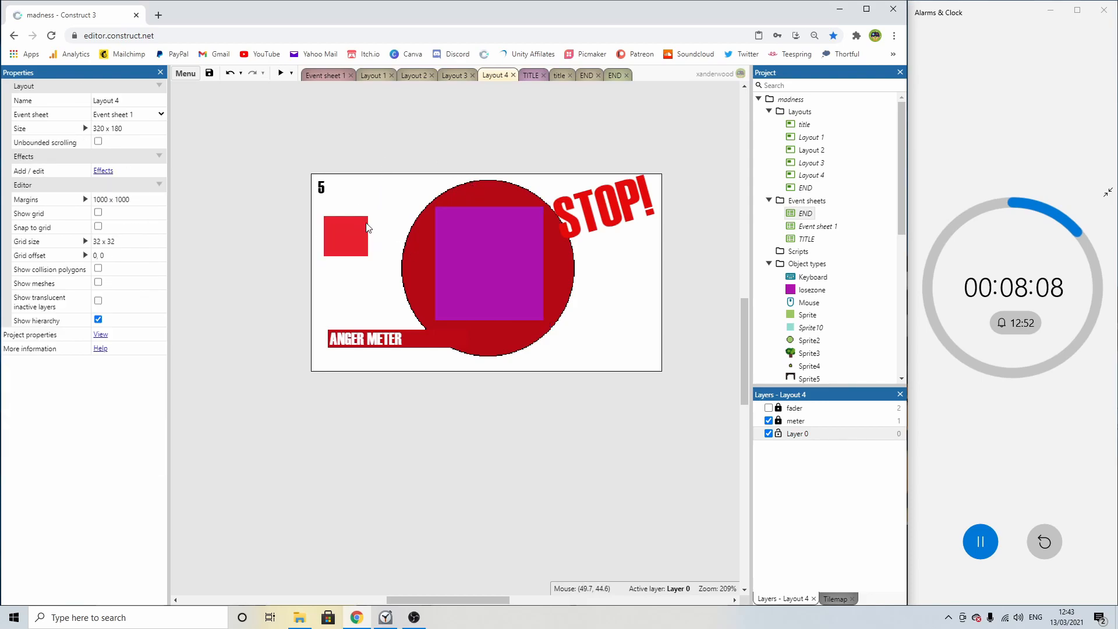
left_click(343, 75)
scroll(367, 271, "down", 3)
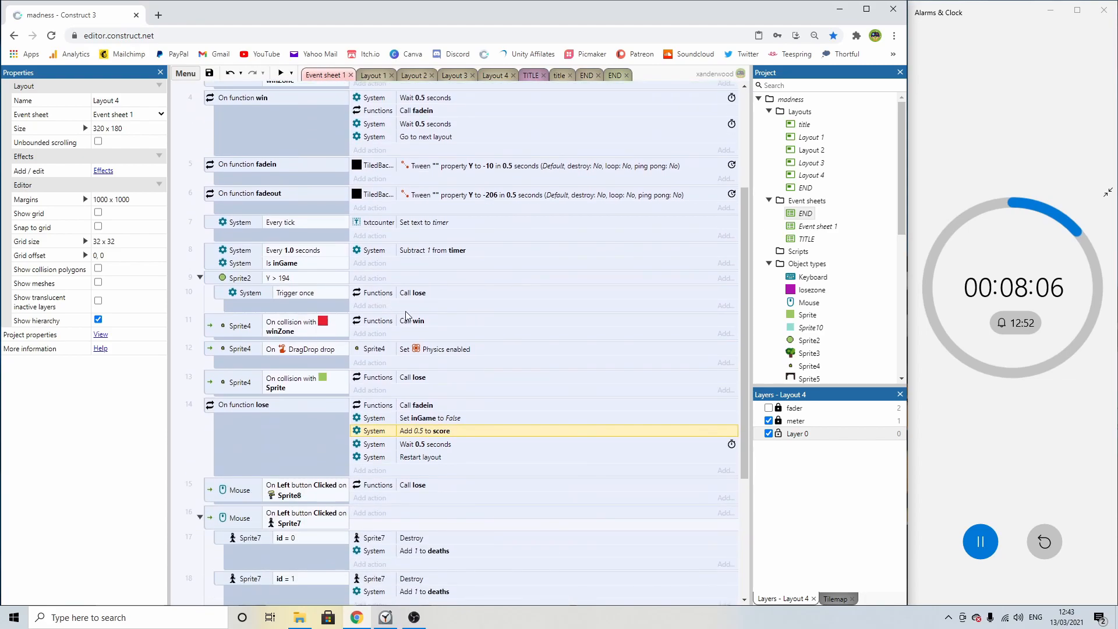
scroll(280, 335, "down", 4)
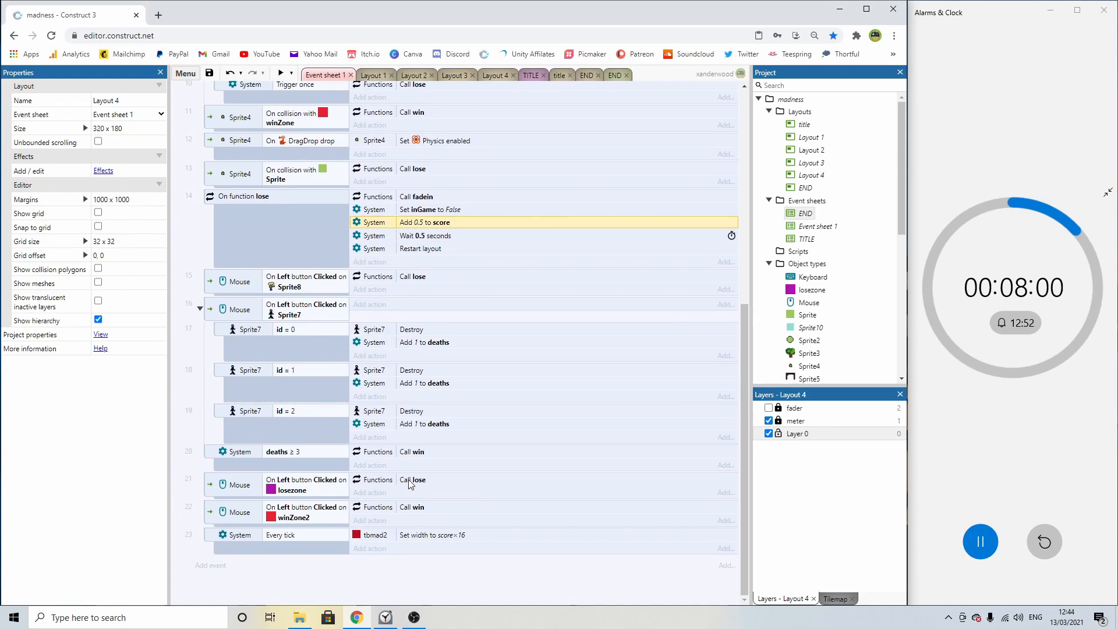
scroll(384, 483, "up", 5)
scroll(374, 112, "up", 5)
left_click(494, 75)
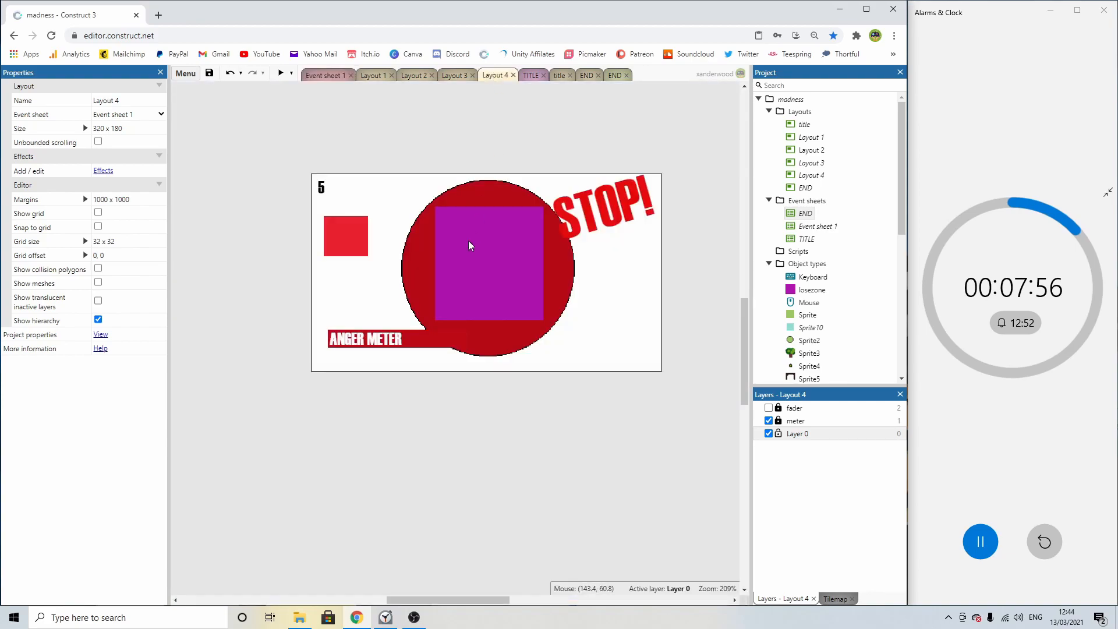
left_click(477, 250)
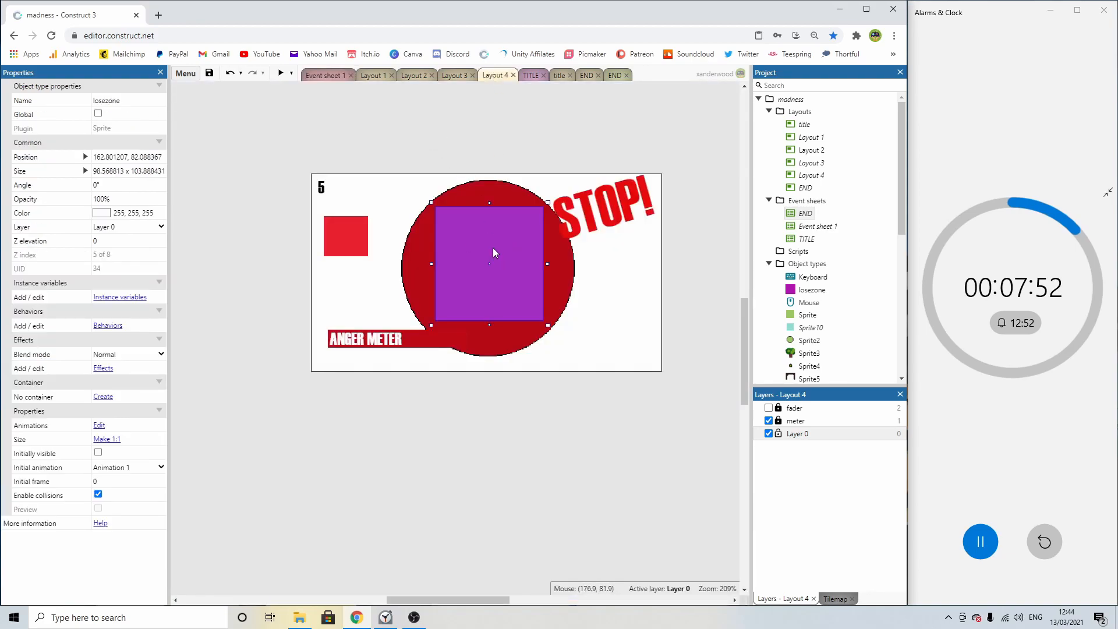
left_click(491, 150)
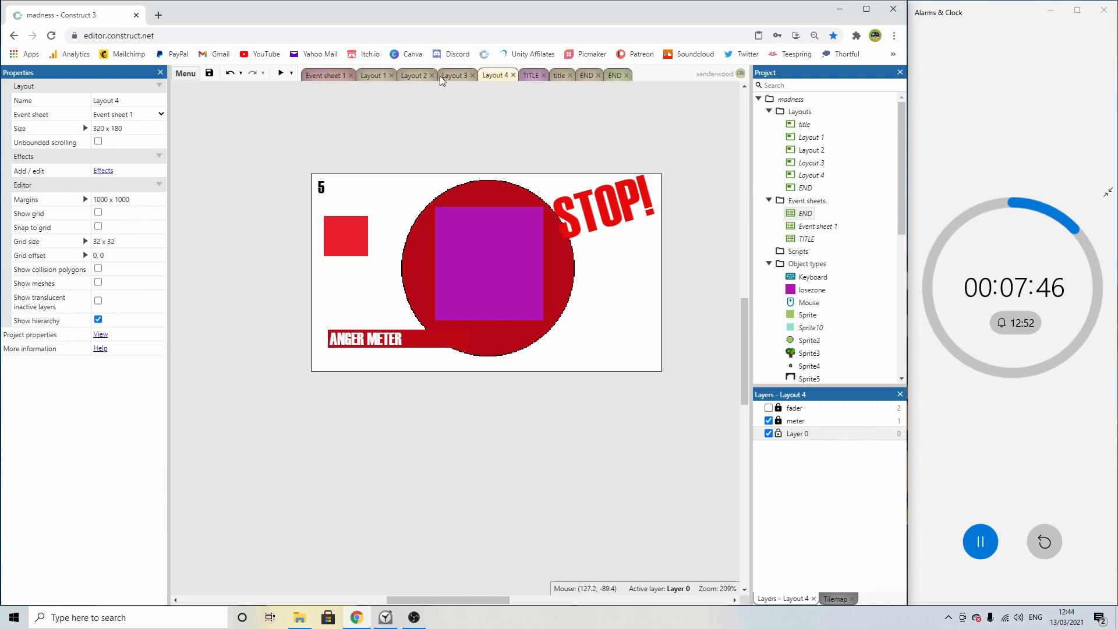
left_click(325, 75)
left_click(496, 75)
left_click(322, 74)
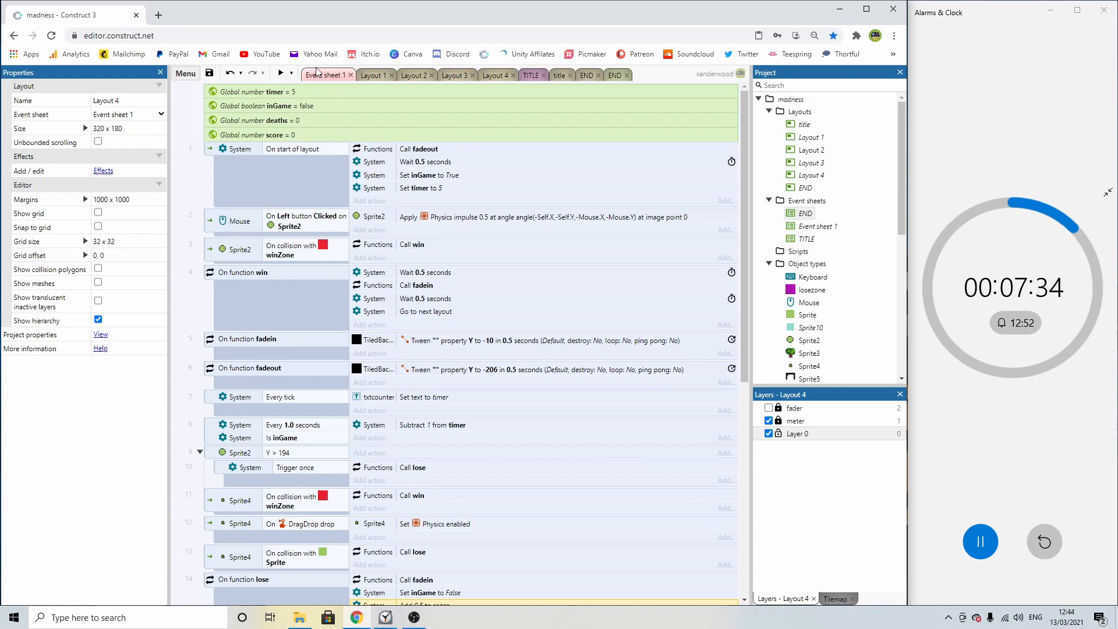
Preview the whole project, start the game from its title screen, and close the preview at the PICK! minigame.
left_click(291, 72)
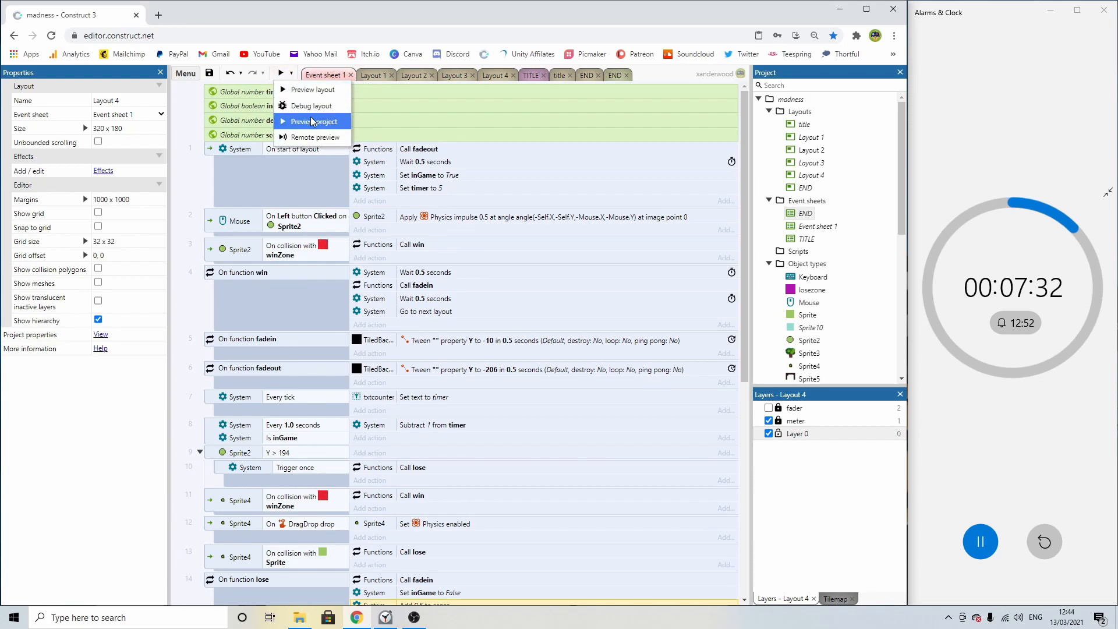
left_click(311, 118)
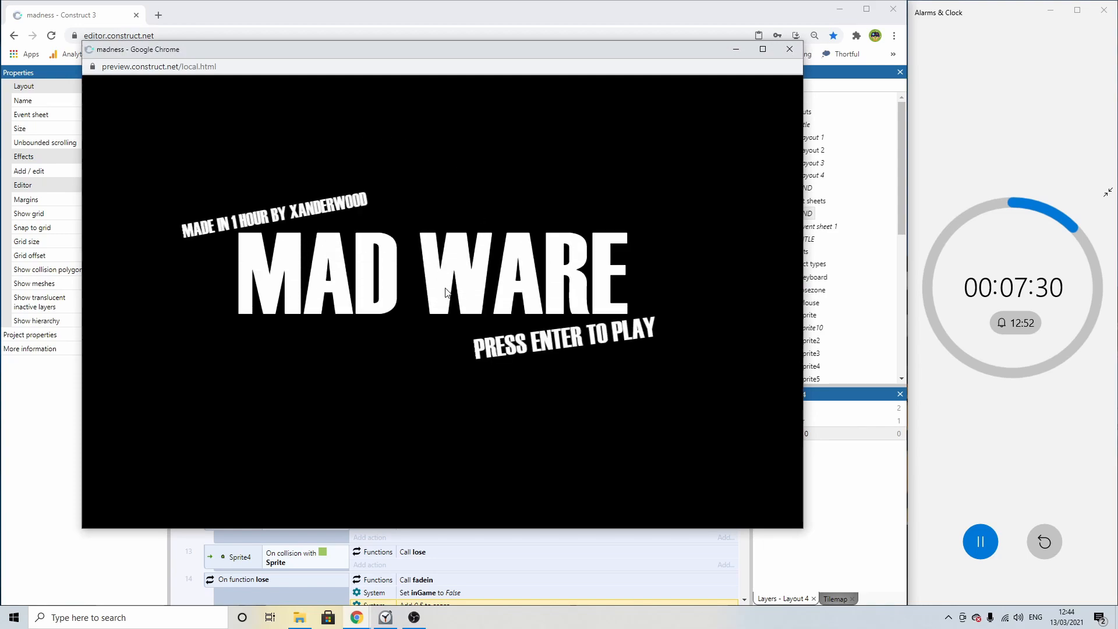
key("Return")
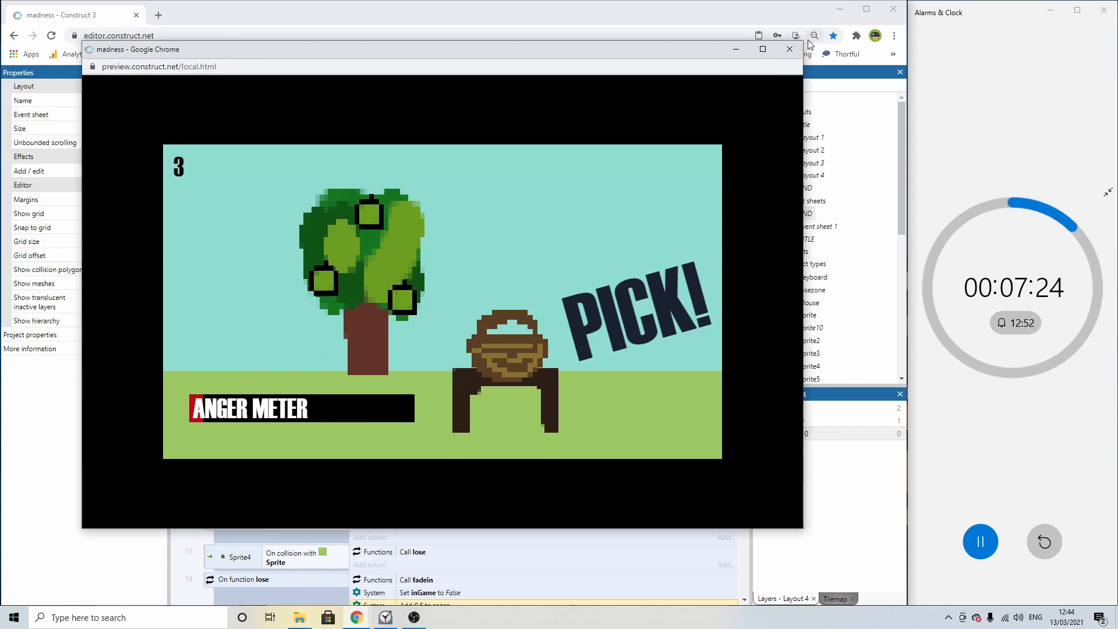
left_click(790, 50)
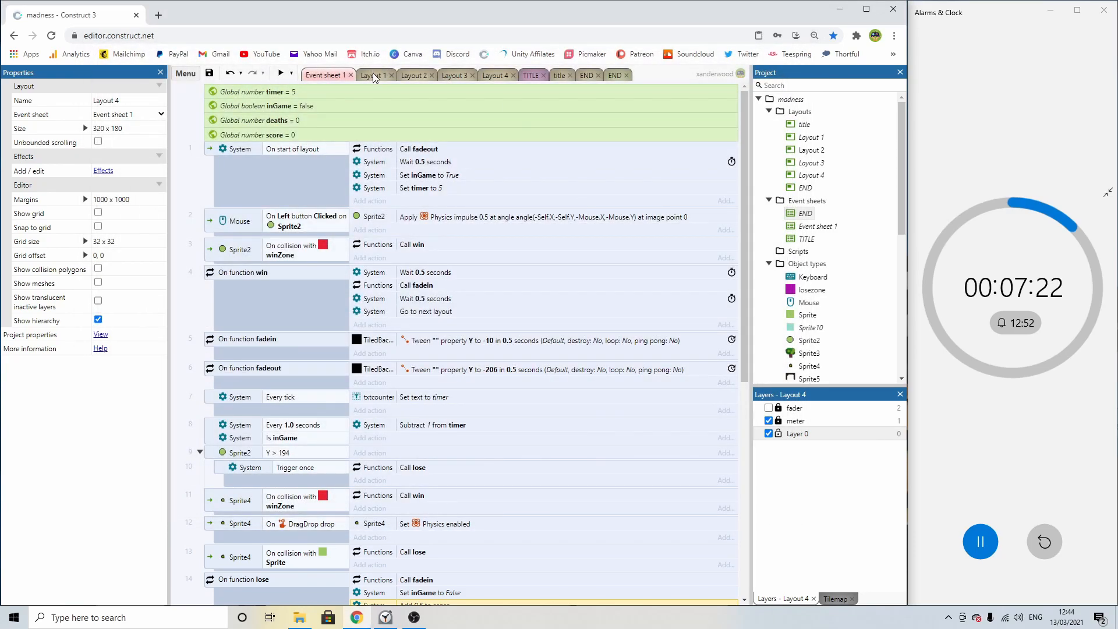
Add an event at the end of Event sheet 1 with the Is outside layout condition for Sprite2.
scroll(288, 244, "down", 6)
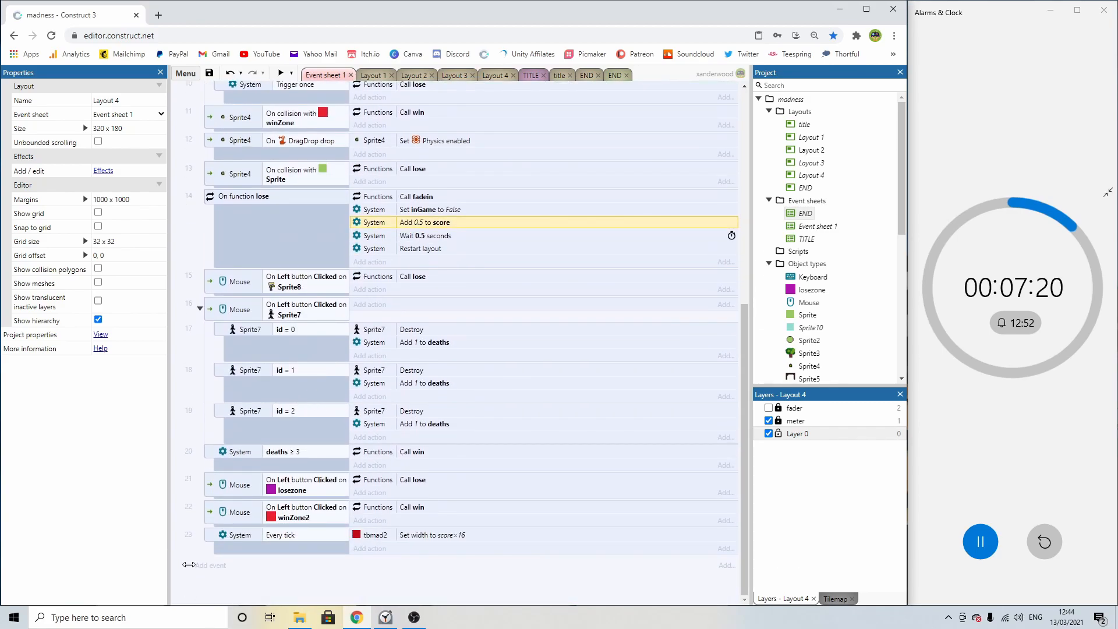
left_click(216, 565)
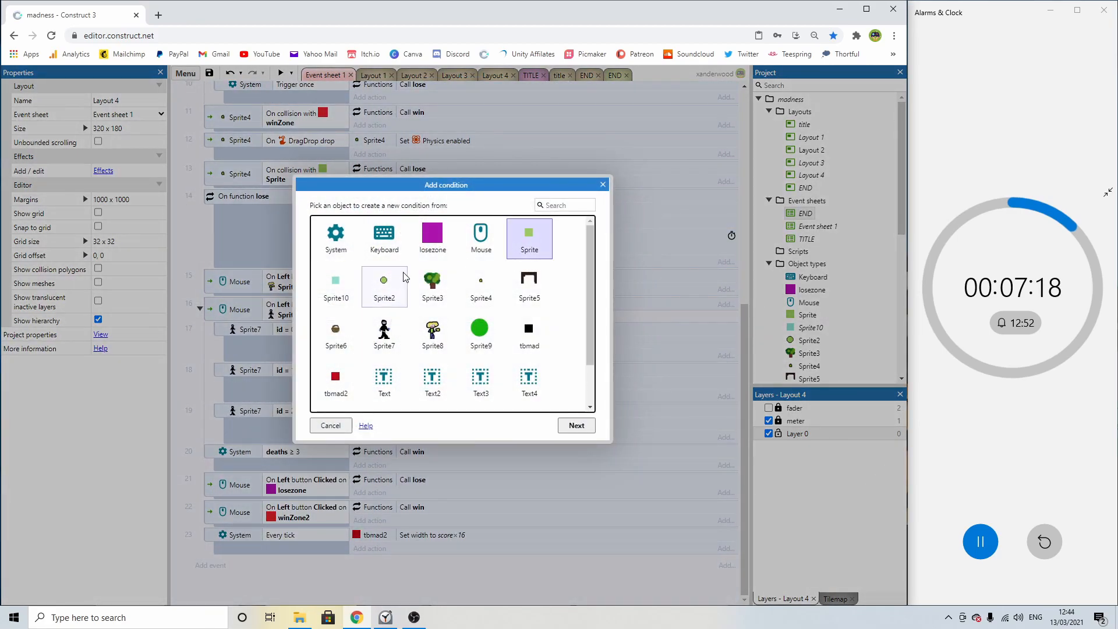
double_click(386, 279)
scroll(406, 274, "down", 5)
scroll(407, 274, "down", 4)
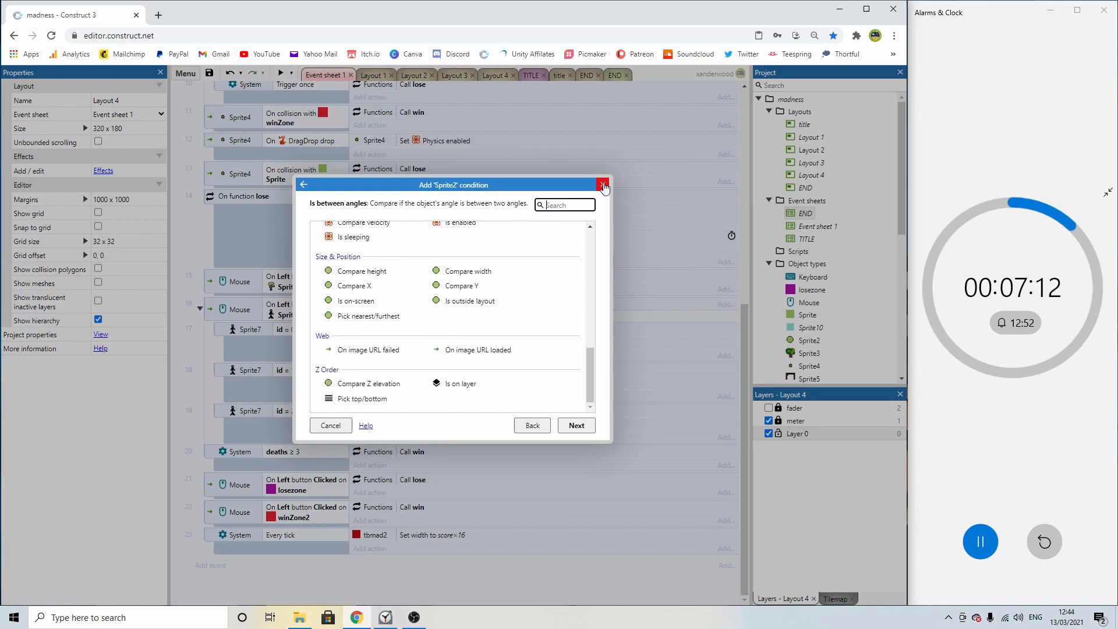
scroll(496, 275, "up", 5)
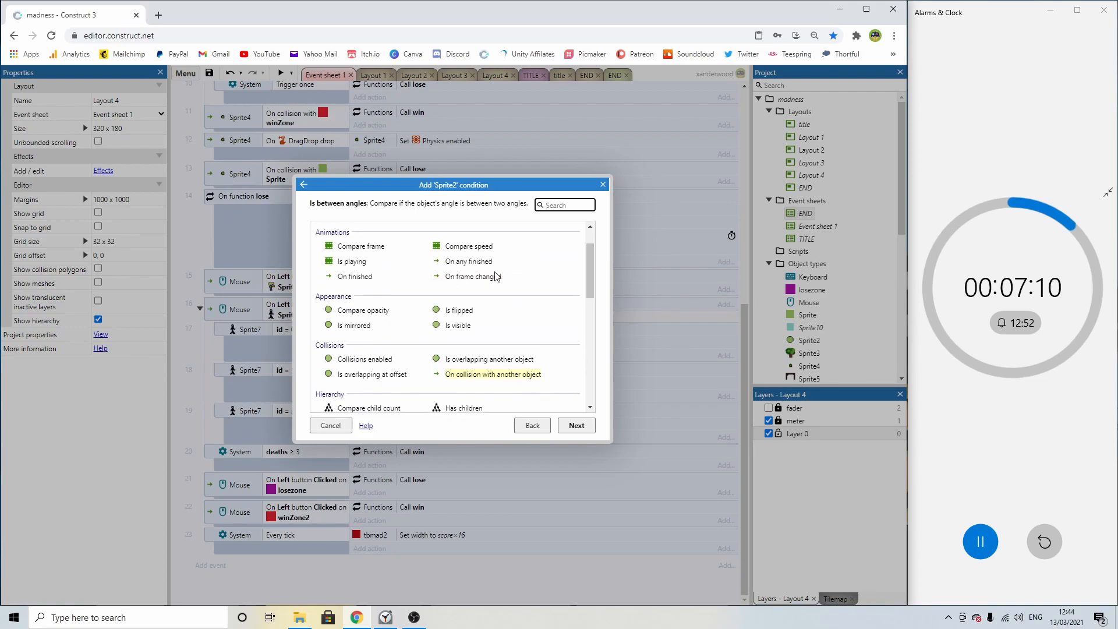
scroll(496, 275, "up", 1)
scroll(496, 275, "down", 3)
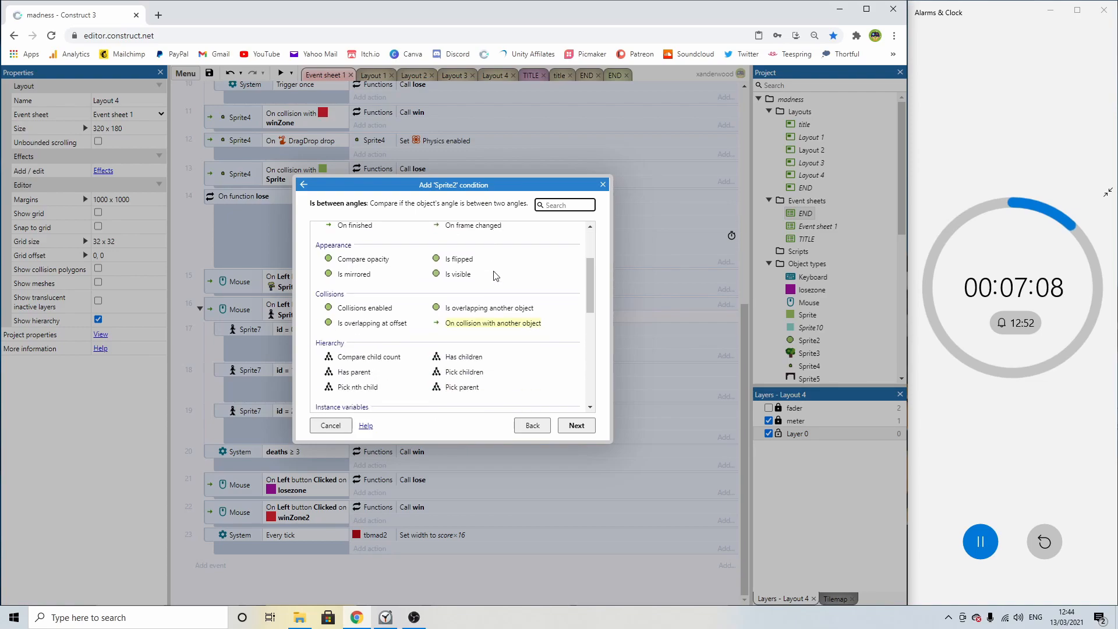
scroll(499, 261, "up", 3)
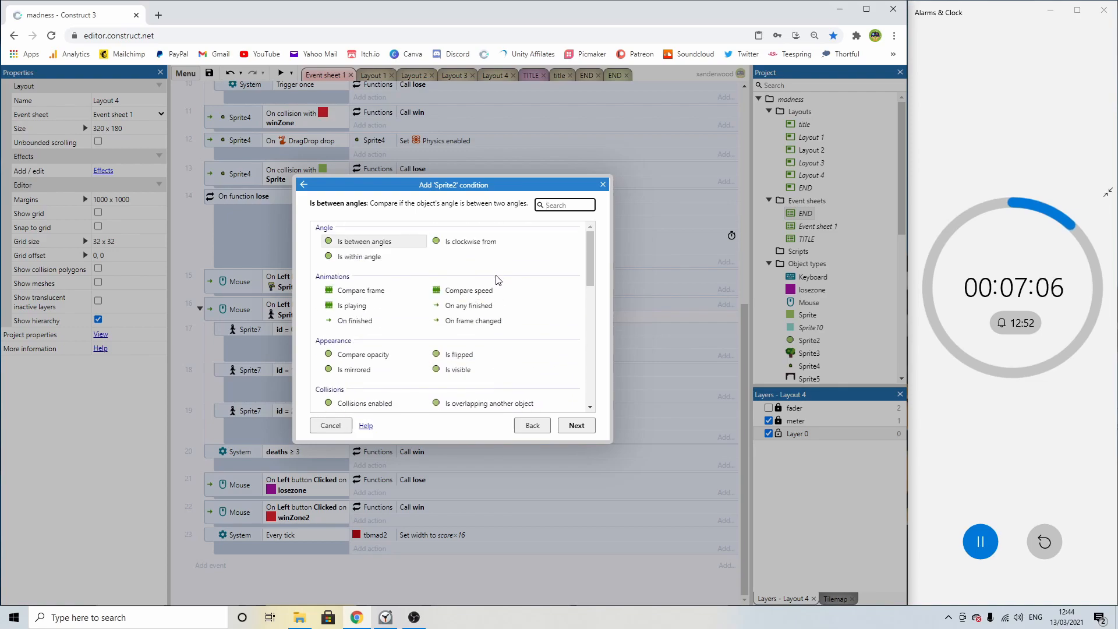
scroll(500, 282, "down", 5)
scroll(504, 295, "down", 1)
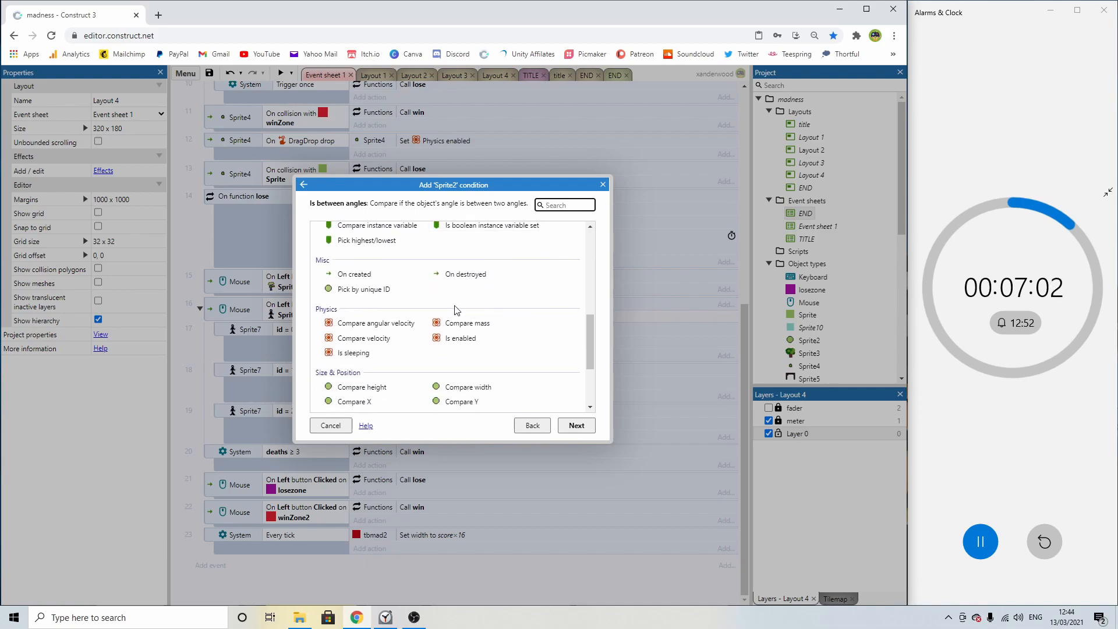
scroll(456, 310, "down", 2)
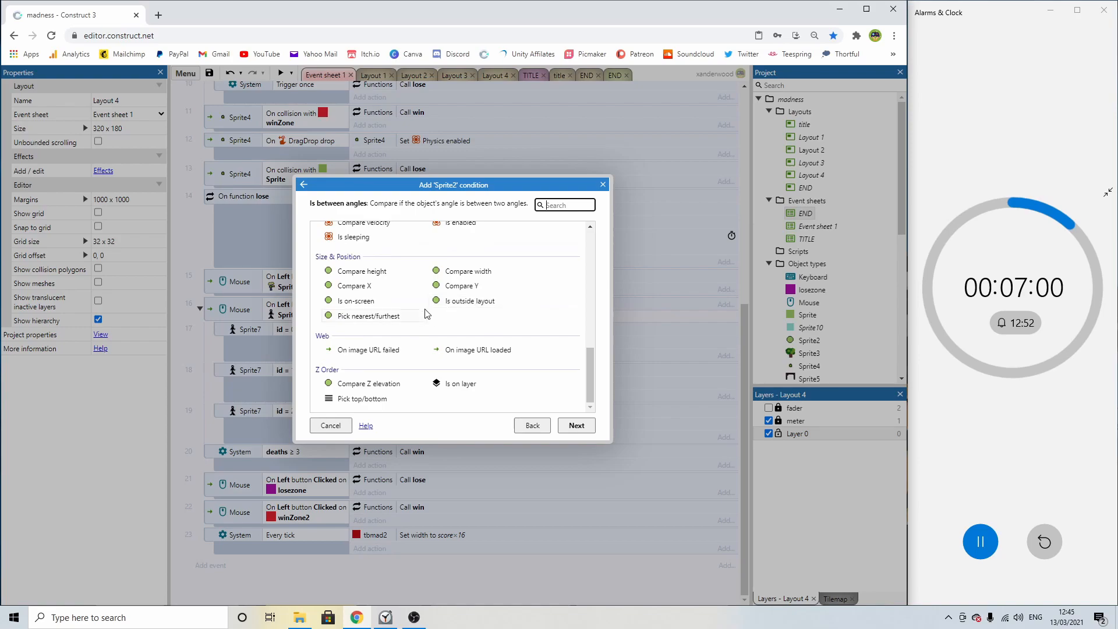
double_click(471, 301)
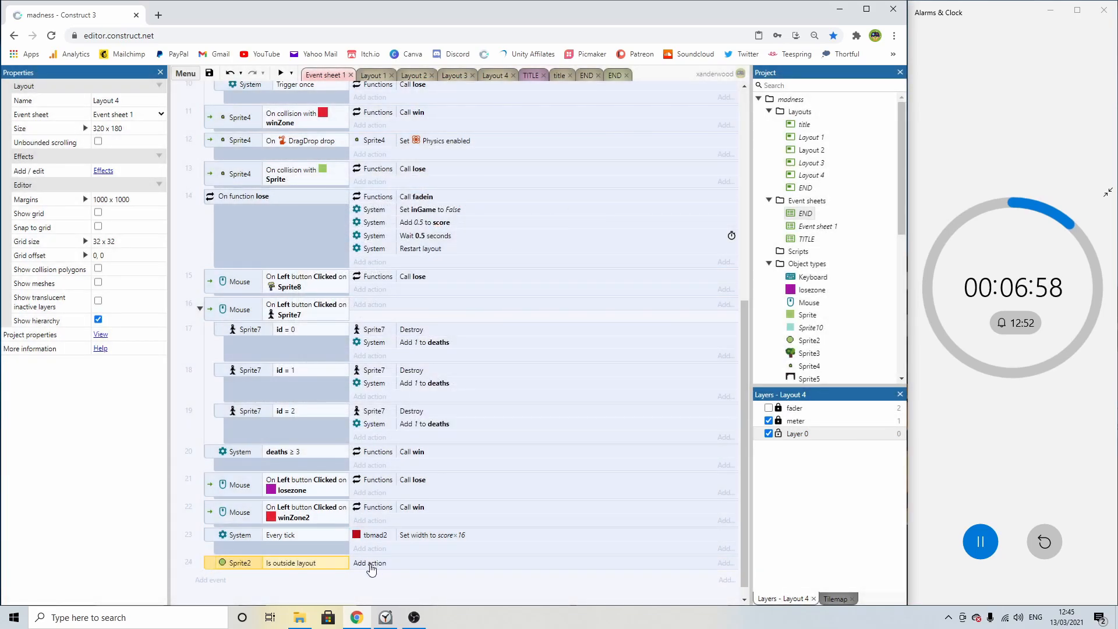
Give the Sprite2 outside-layout event a Destroy action for Sprite2.
left_click(371, 564)
double_click(376, 285)
type("destroy")
double_click(346, 277)
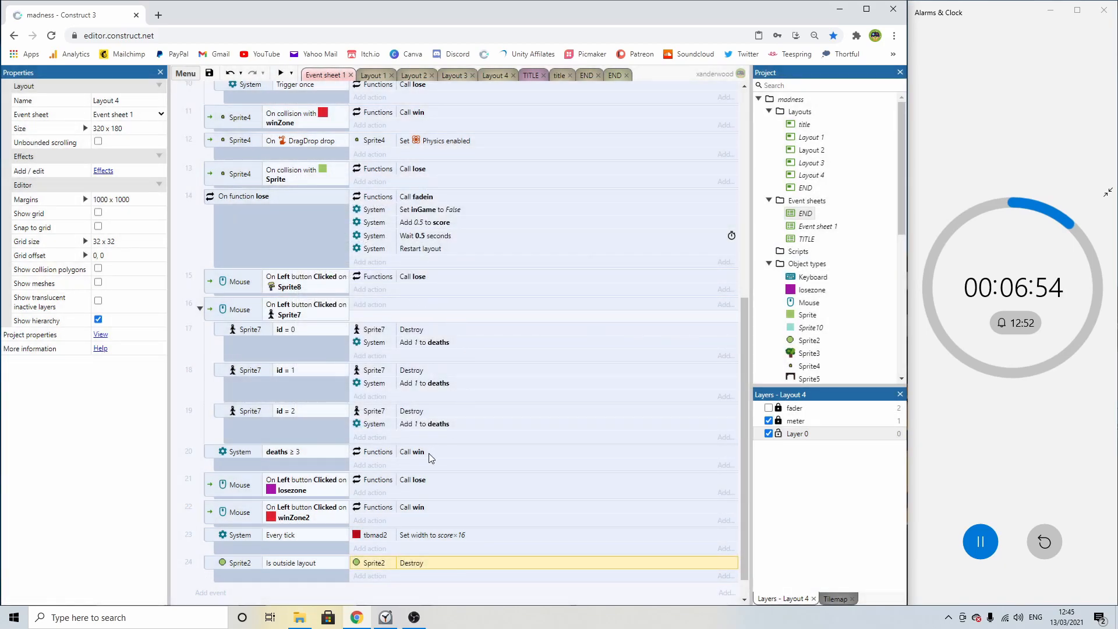
Preview the whole project, play through the JUMP! and SHOOT! minigames, and close the preview at the GO button minigame.
left_click(291, 72)
left_click(307, 118)
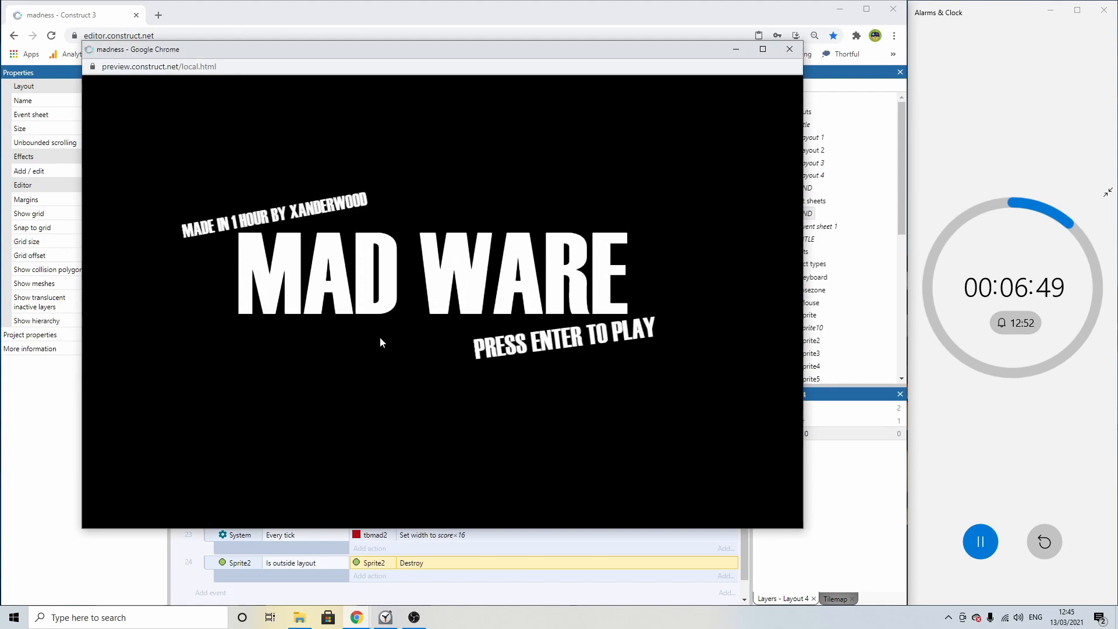
key("Return")
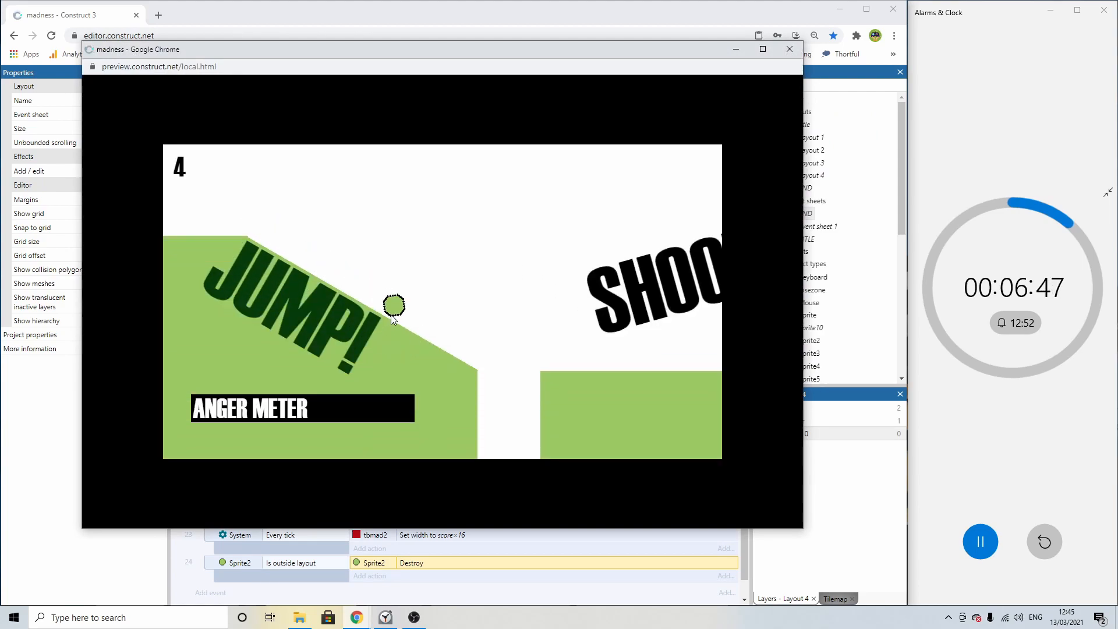
left_click_drag(414, 301, 535, 300)
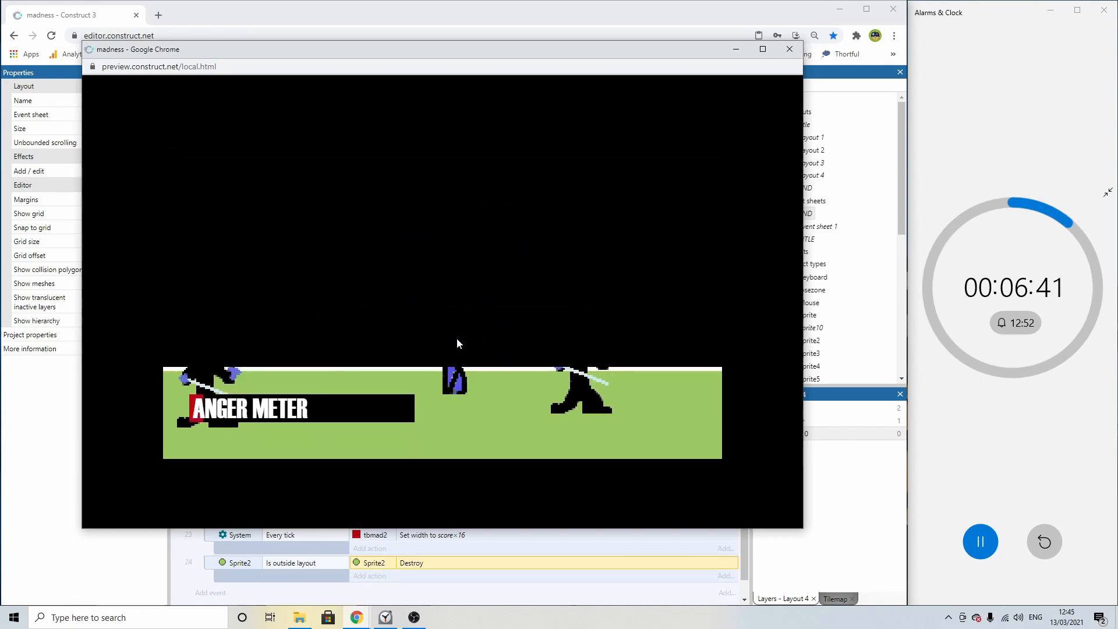
left_click(353, 325)
left_click(194, 355)
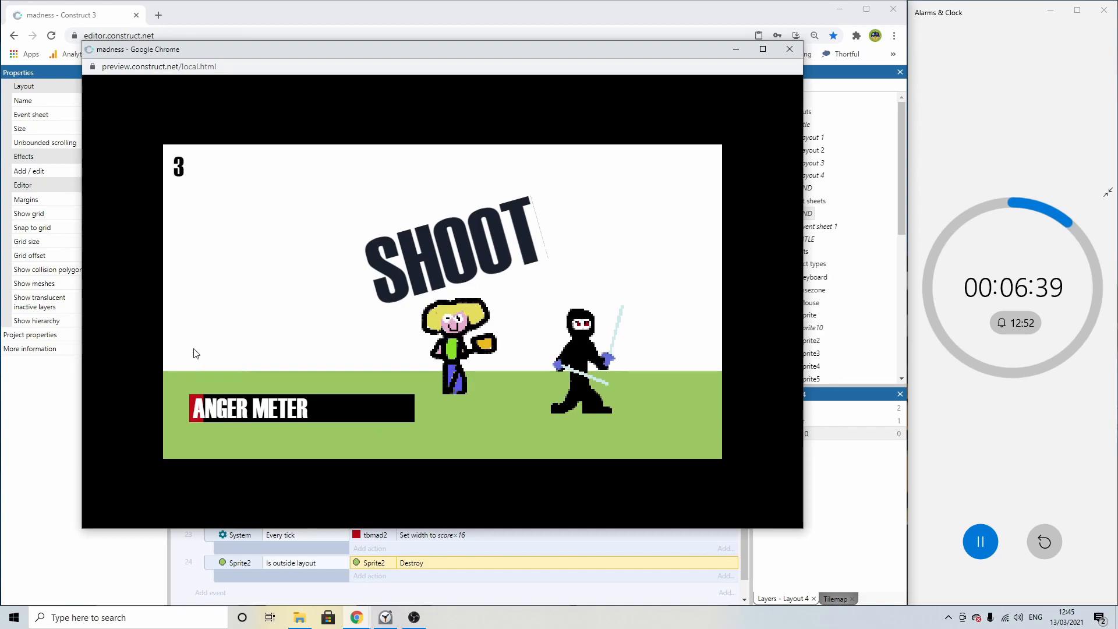
left_click(573, 381)
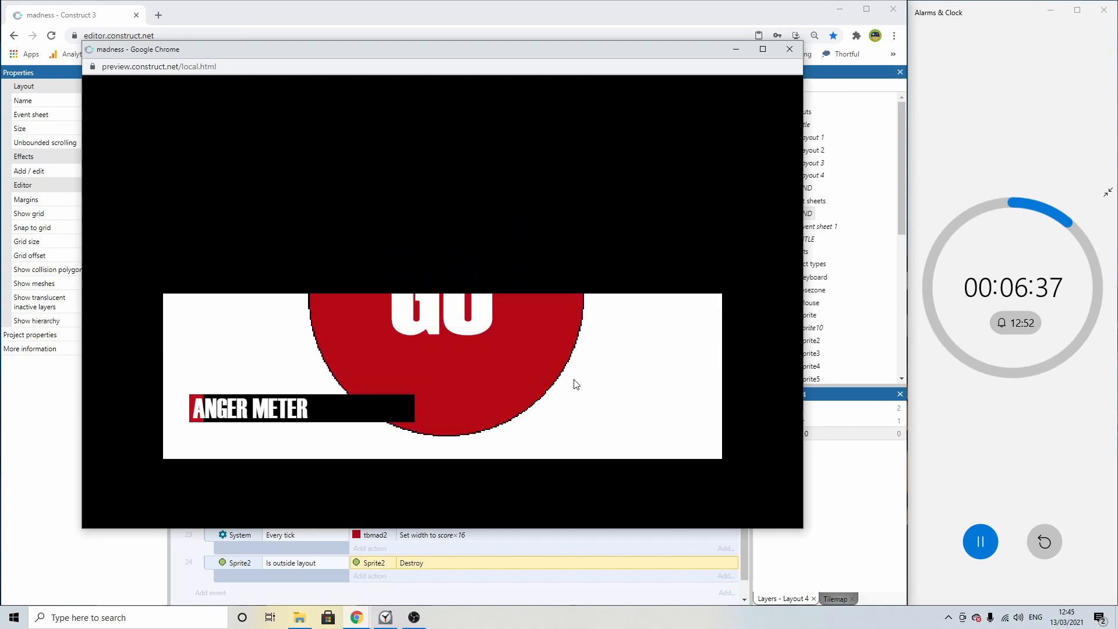
left_click(791, 49)
Compare the zones in Layout 4 with the win and lose events in Event sheet 1.
left_click(496, 75)
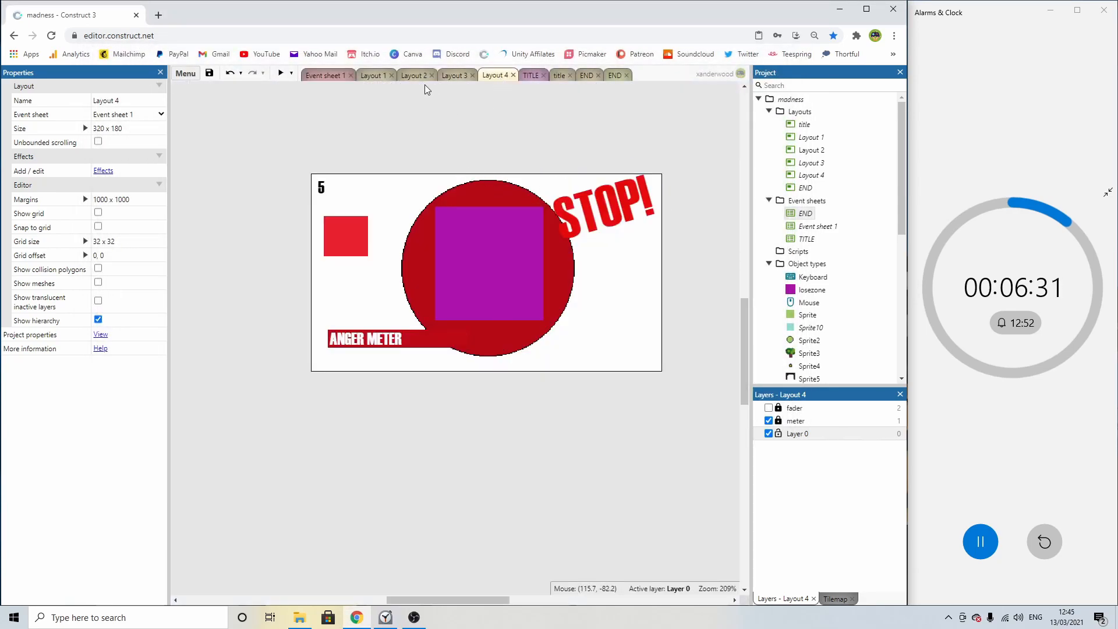
left_click(318, 76)
left_click(495, 75)
left_click(320, 76)
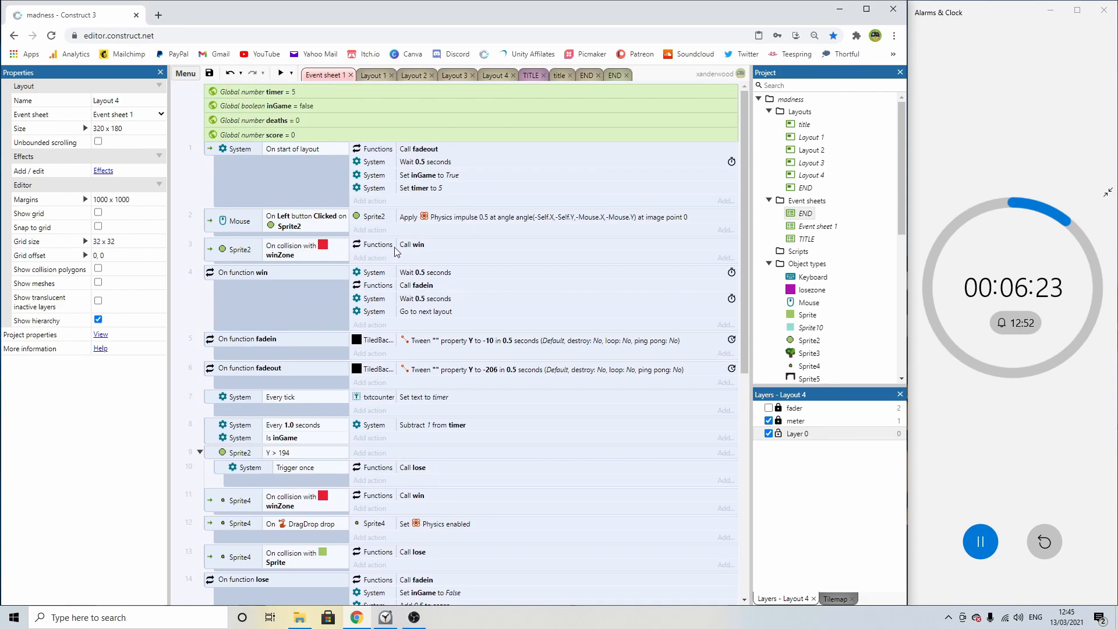
scroll(420, 240, "down", 1)
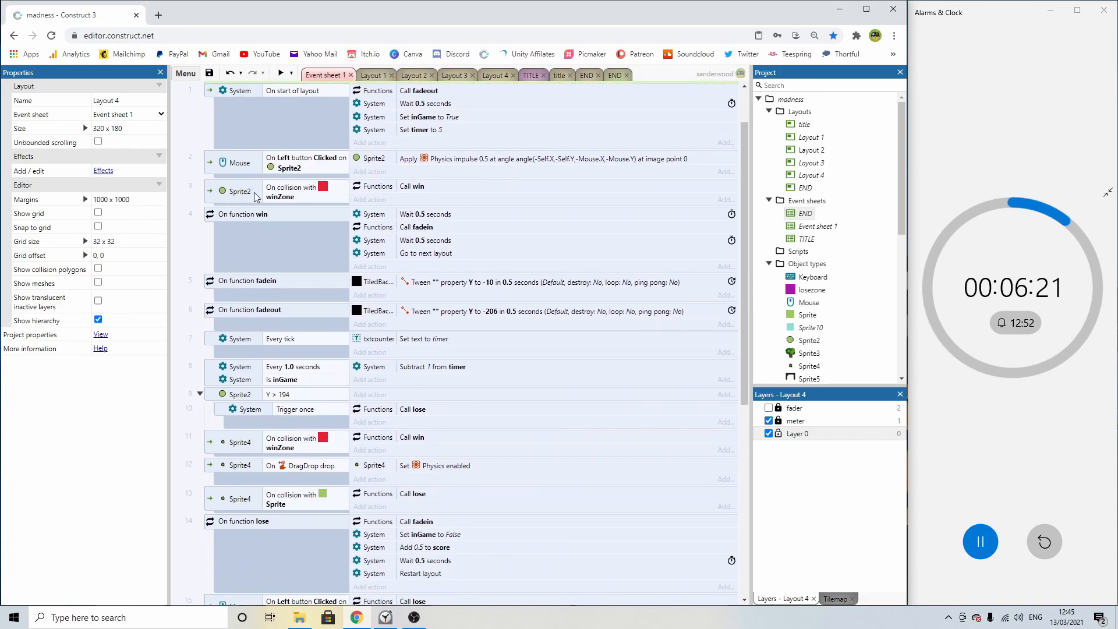
Try moving the STOP! text and winZone2 in Layout 4, inspect the Sprite9 instances and losezone, and undo the moves.
left_click(495, 75)
left_click(627, 204)
left_click_drag(627, 203, 643, 197)
left_click(627, 293)
left_click_drag(377, 237, 375, 195)
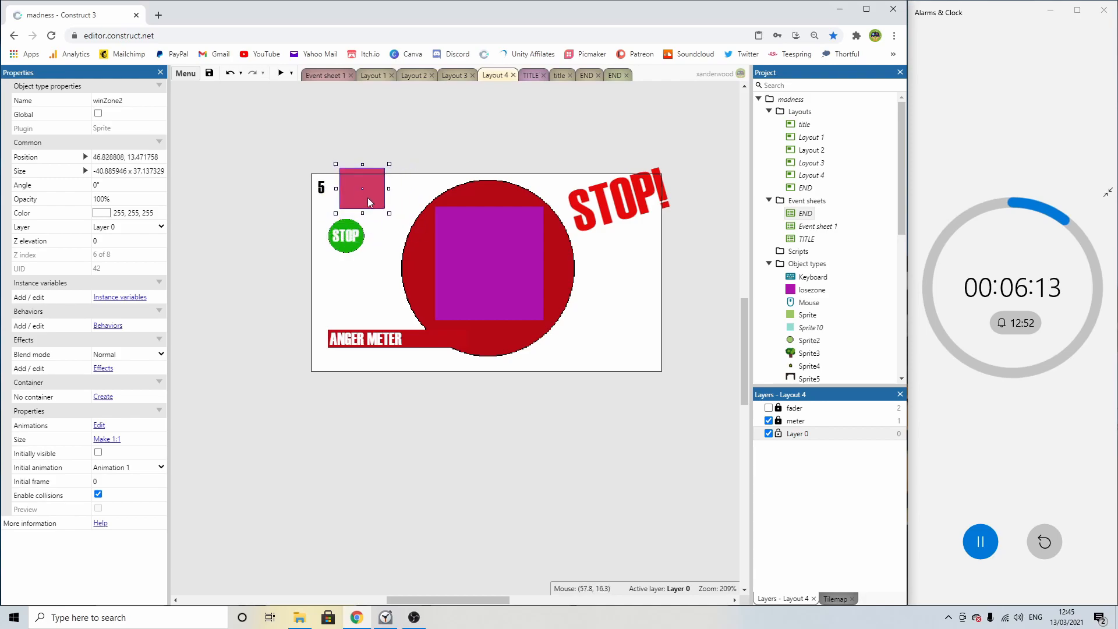
left_click(348, 255)
left_click_drag(355, 239, 335, 273)
left_click(349, 243)
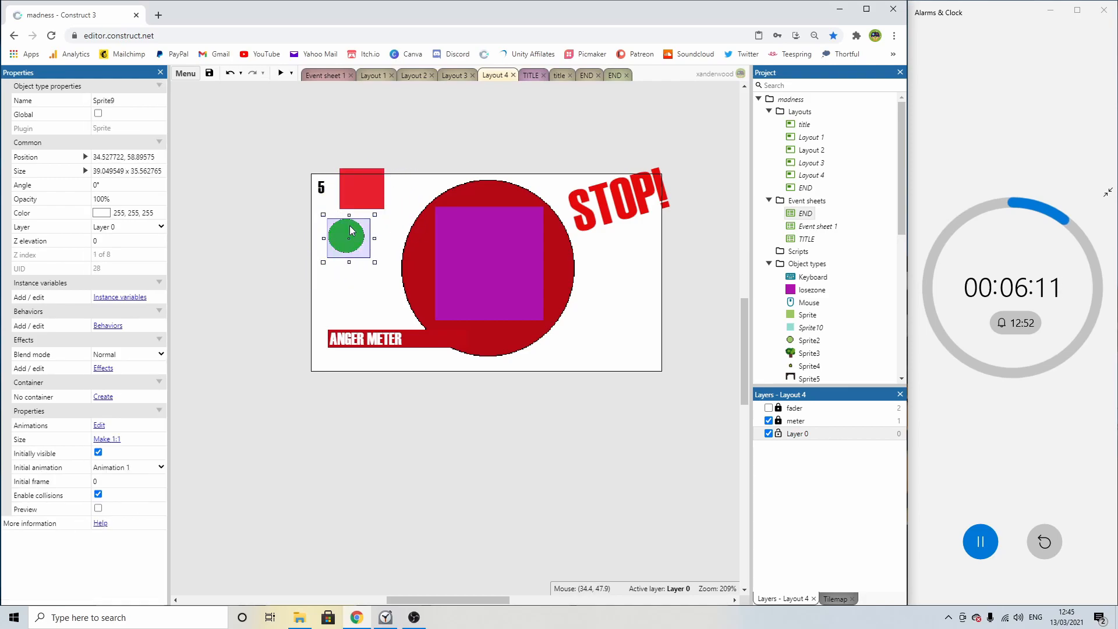
left_click(421, 252)
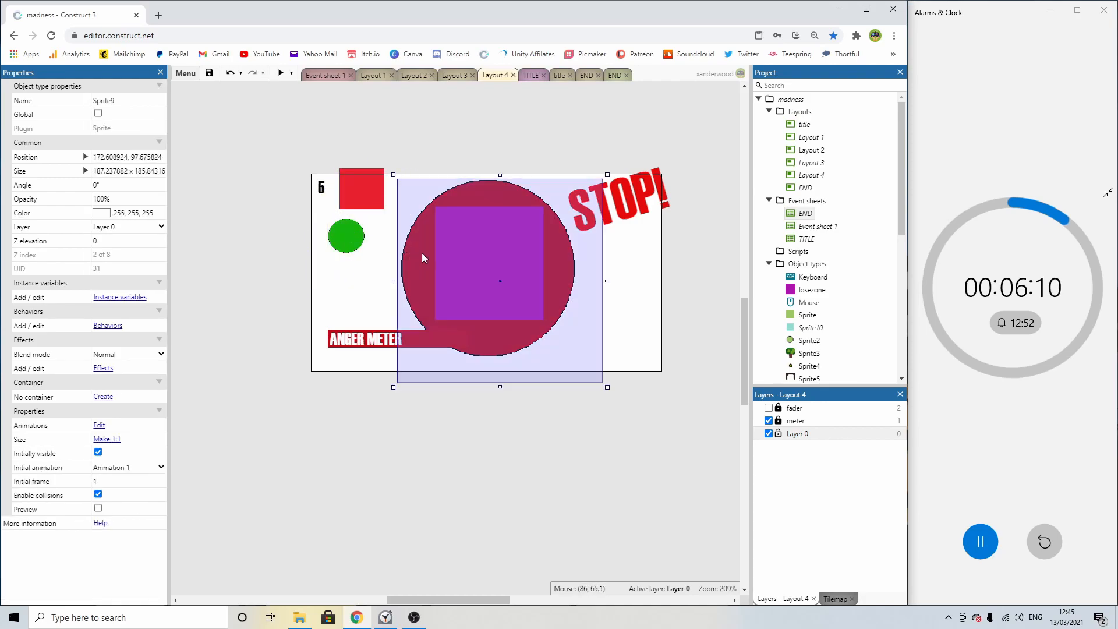
left_click(483, 262)
key("ctrl+z")
key("ctrl+z")
key("ctrl+z")
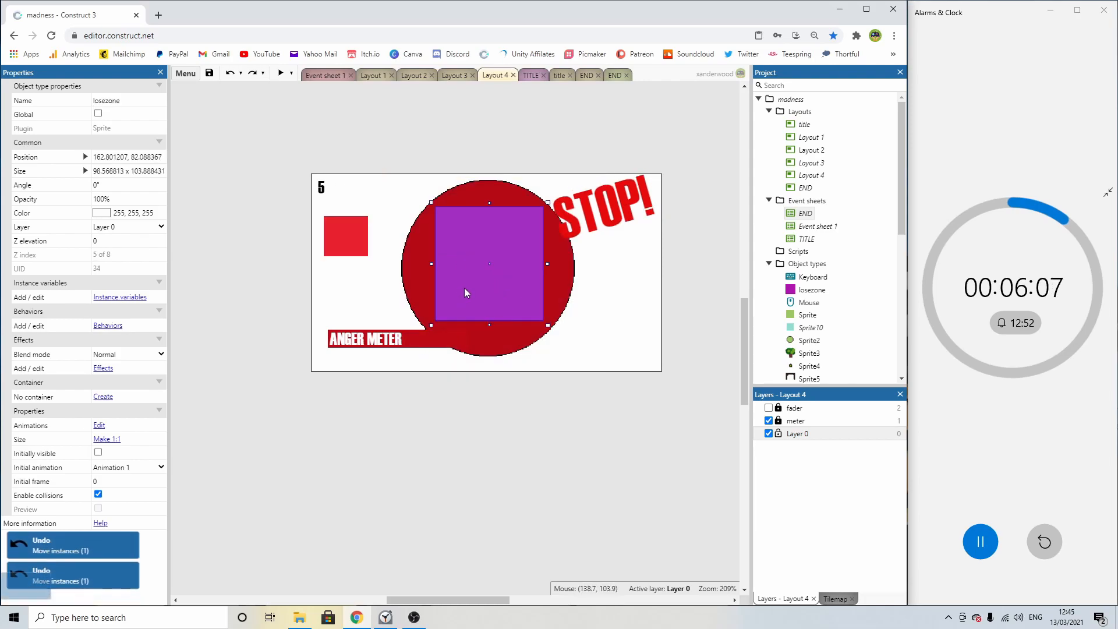
Move the STOP! text in Layout 4 straight down to the layout's lower-right corner, beside the large red button.
left_click(589, 216)
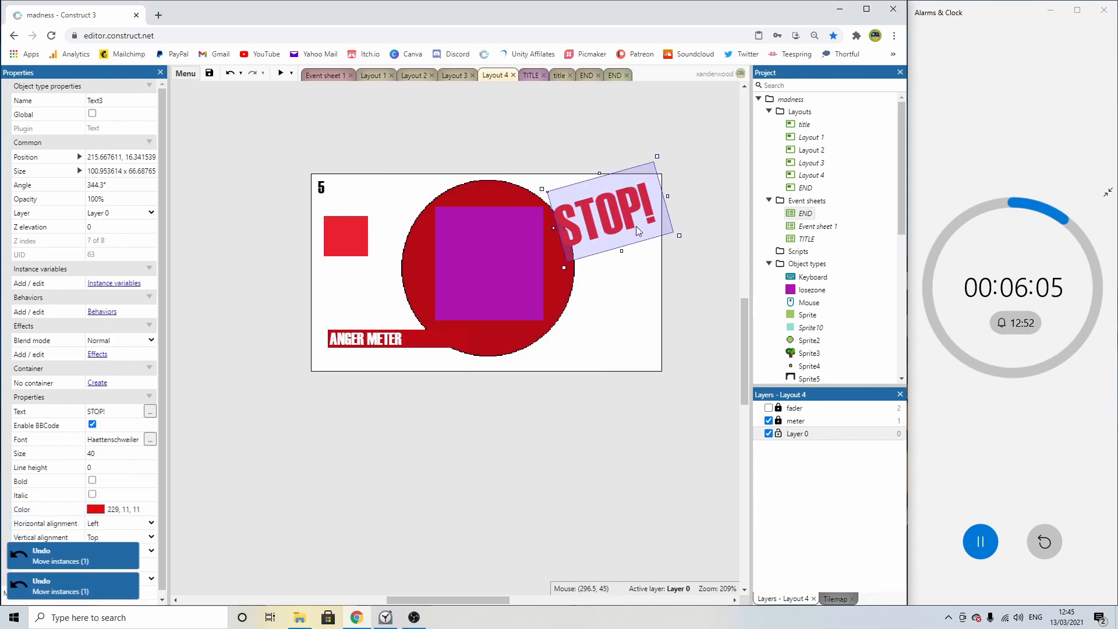
left_click_drag(589, 218, 590, 337)
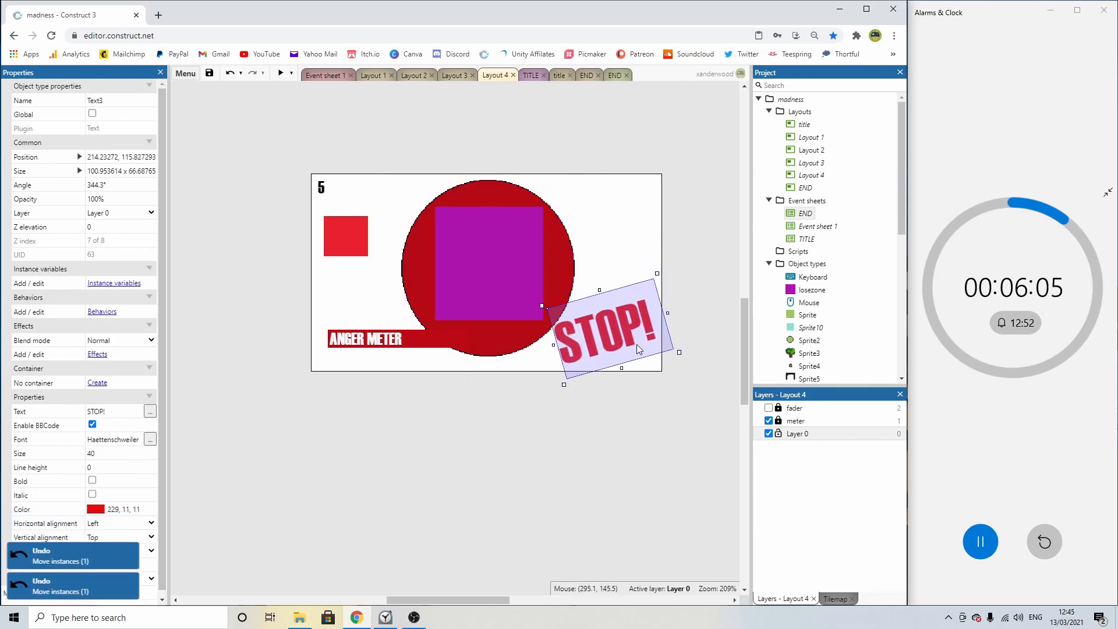
left_click(682, 215)
left_click(779, 420)
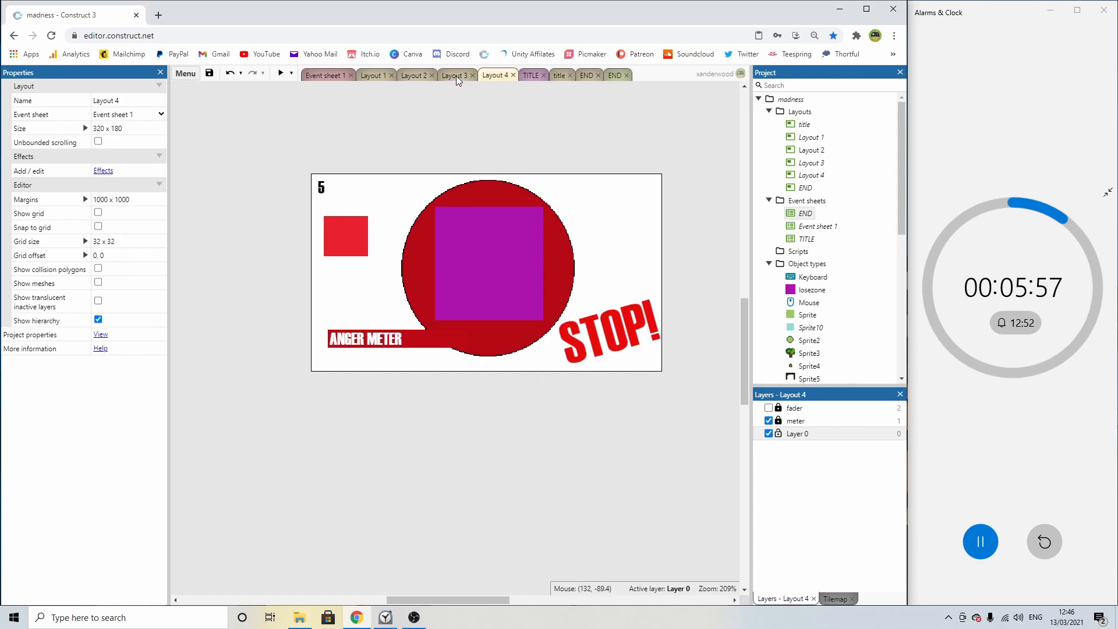
Close Layout 4 and delete it from the project.
left_click(515, 76)
left_click(810, 176)
key("Delete")
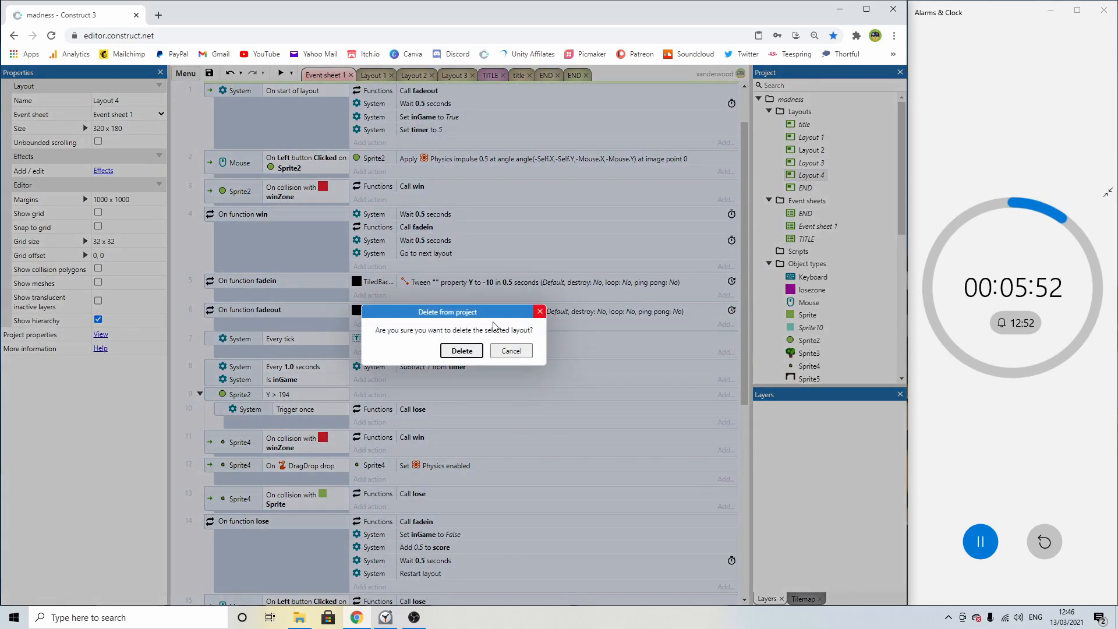
left_click(461, 351)
Preview the whole project, play through the PICK! and SHOOT! minigames to the madness level end screen, and close the preview.
left_click(291, 73)
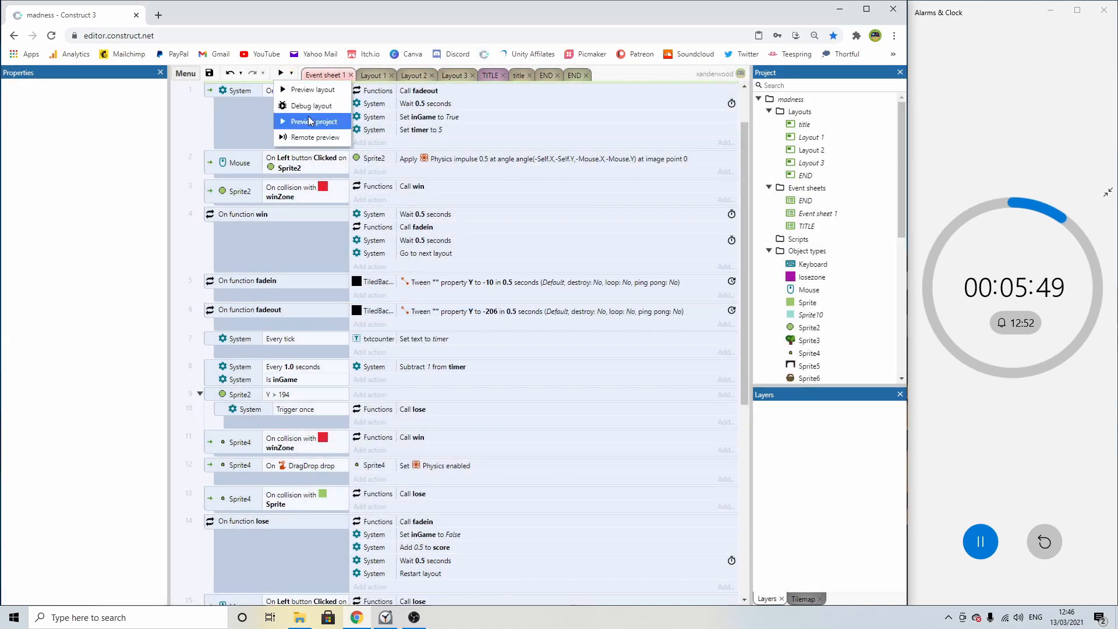
left_click(309, 121)
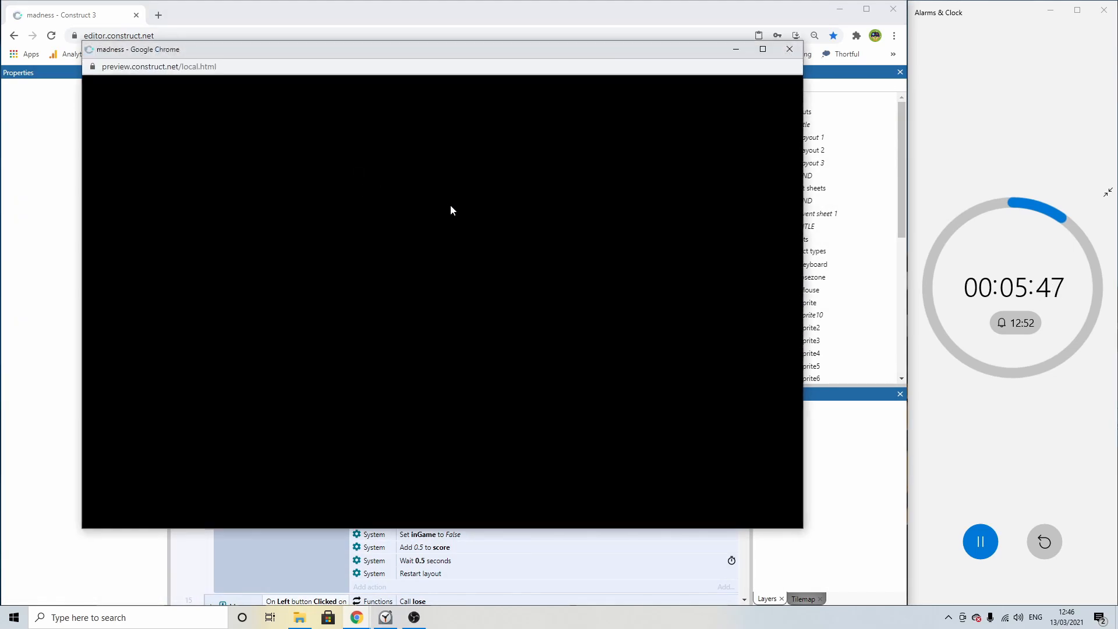
key("Return")
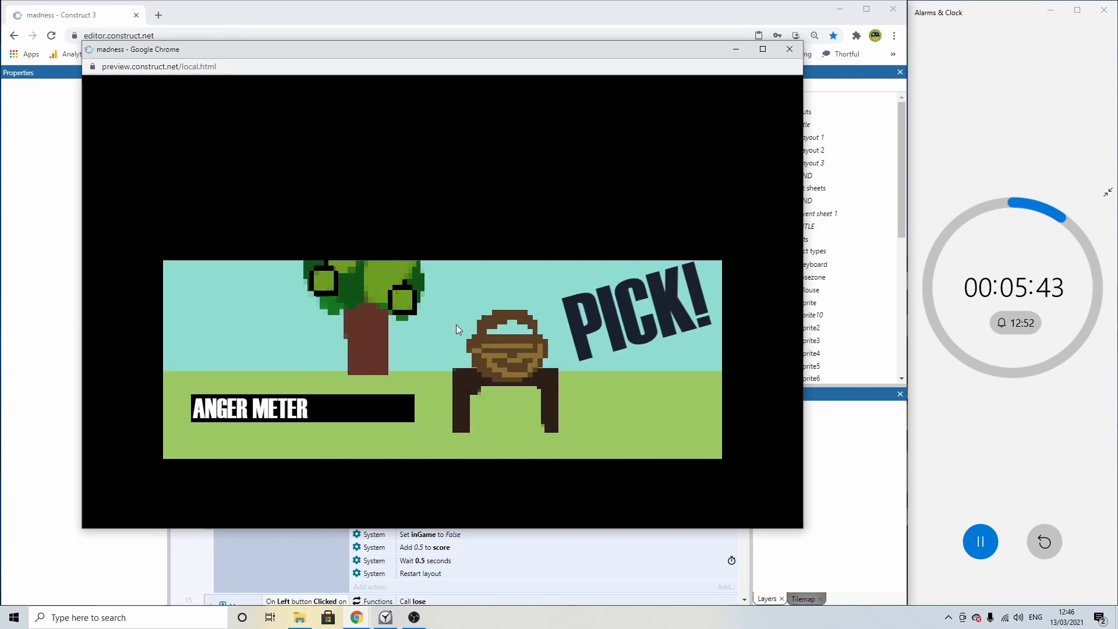
left_click_drag(419, 312, 527, 291)
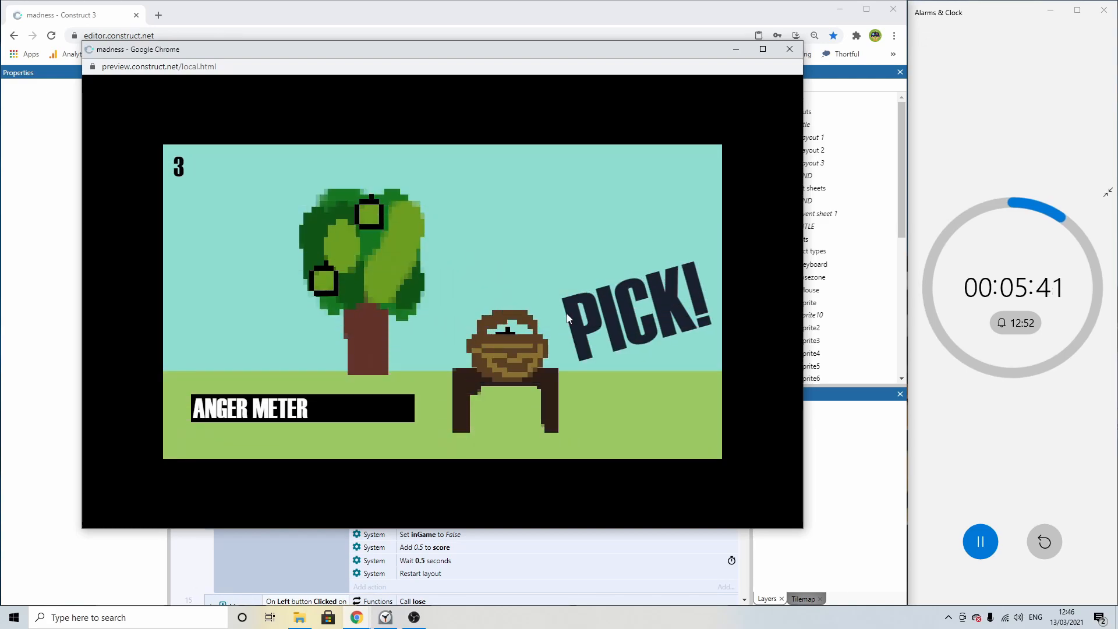
left_click(585, 356)
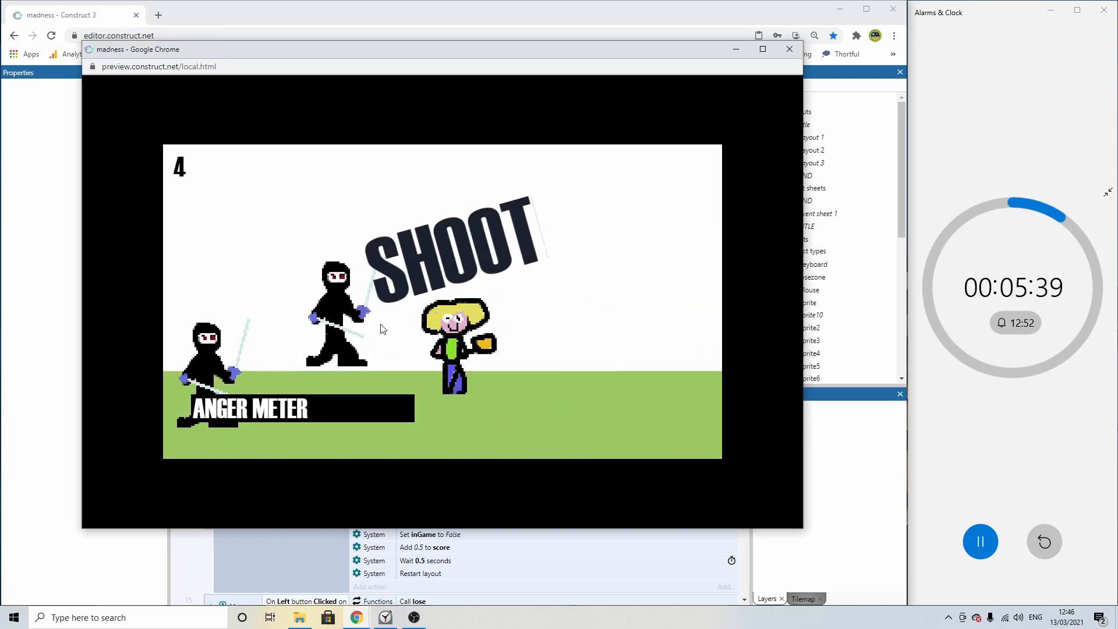
left_click(344, 327)
left_click(219, 349)
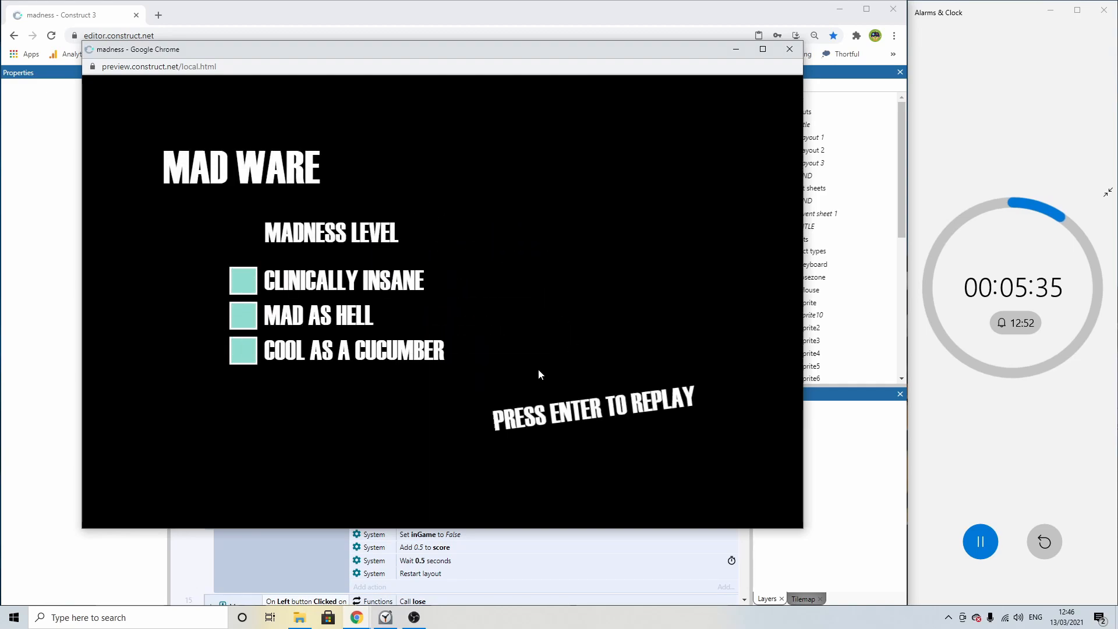
left_click(790, 49)
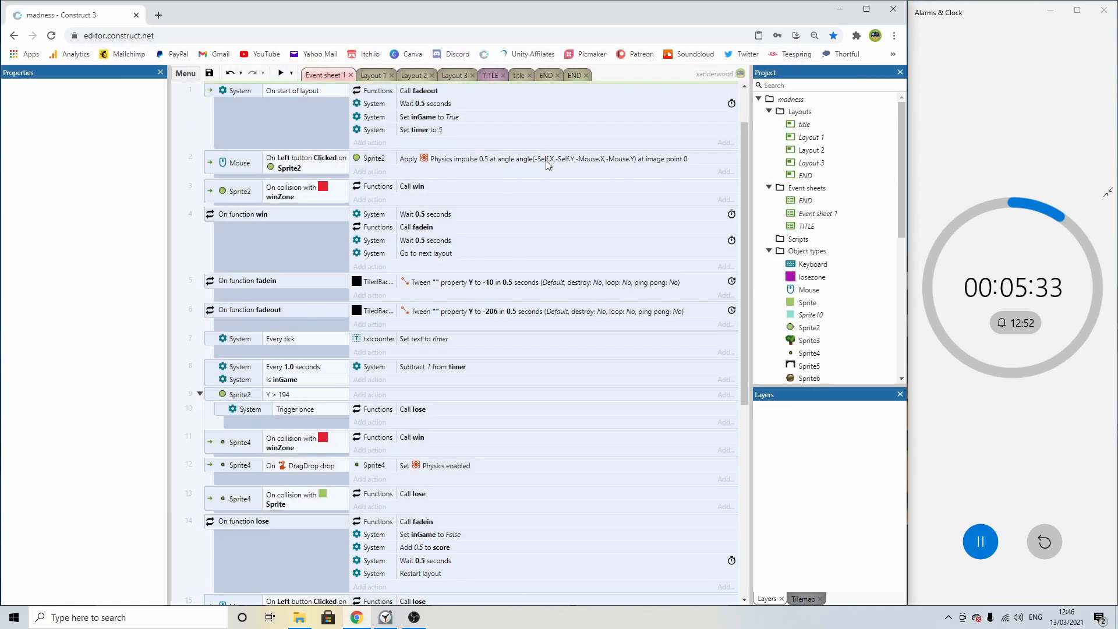
Delete the SHOOT! text from Layout 1.
left_click(459, 74)
left_click(413, 76)
left_click(380, 75)
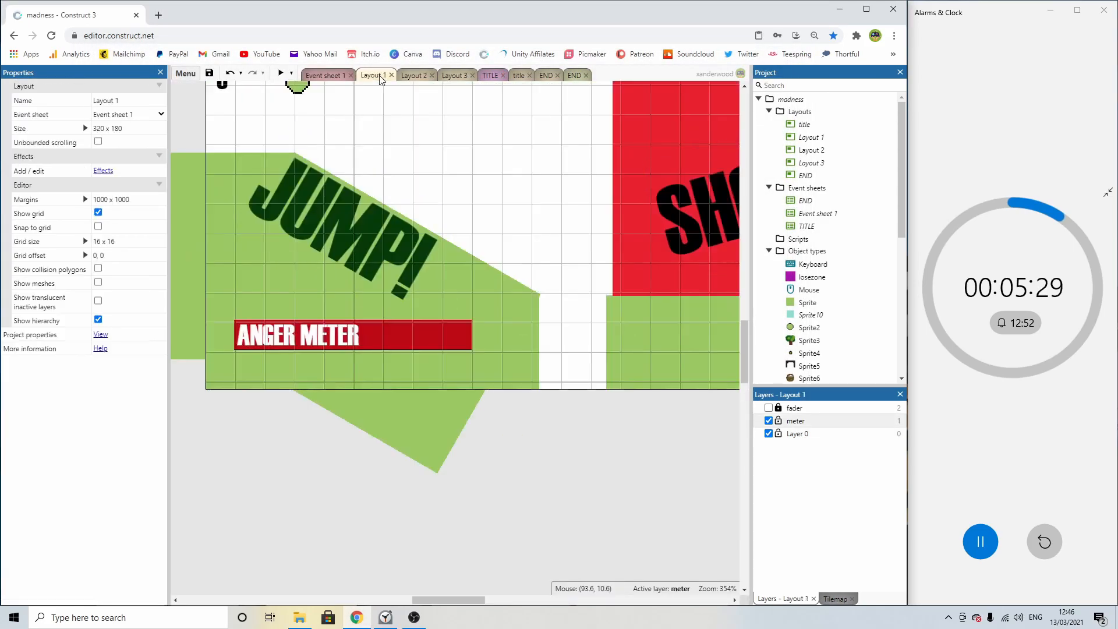
left_click(711, 208)
key("Delete")
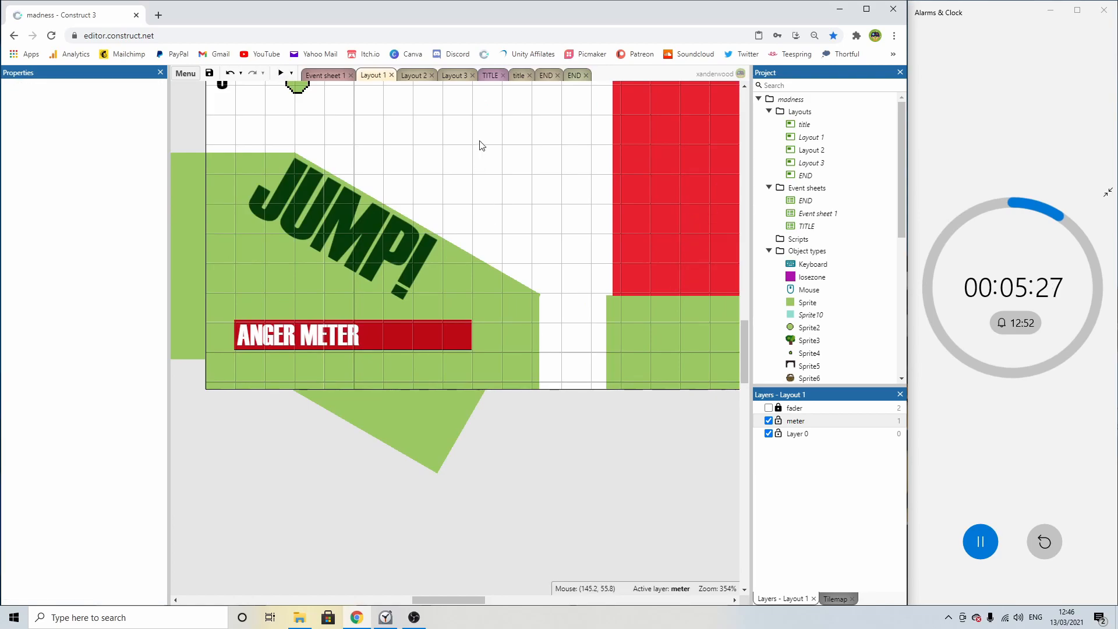
scroll(555, 150, "down", 5)
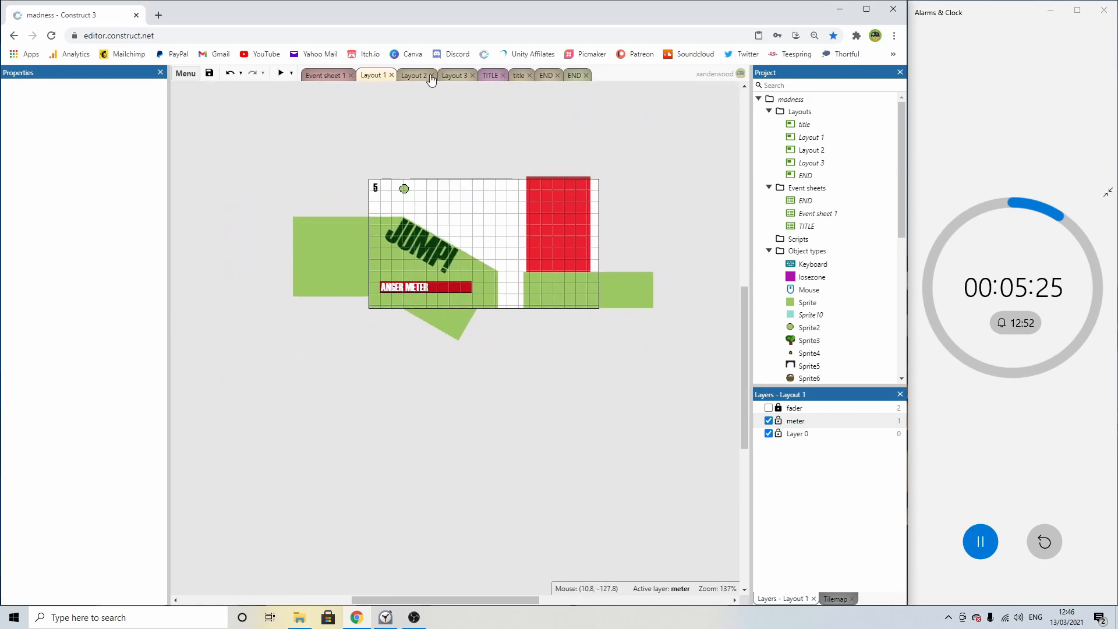
Change the colour of the SHOOT! text in Layout 3 and nudge the text slightly to the right.
left_click(410, 76)
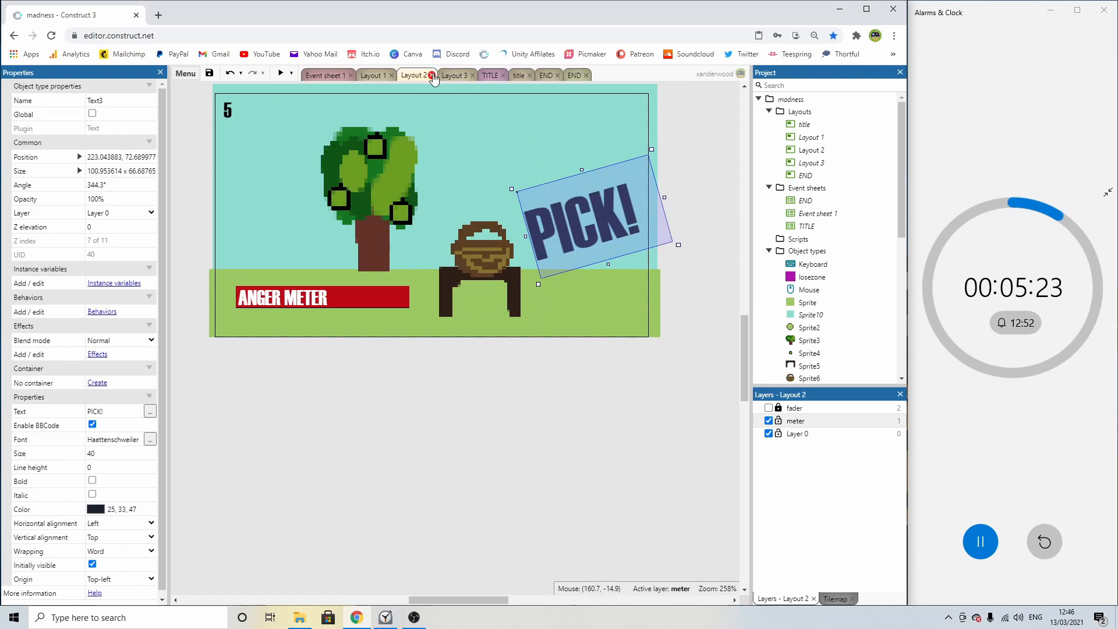
left_click(453, 75)
double_click(483, 240)
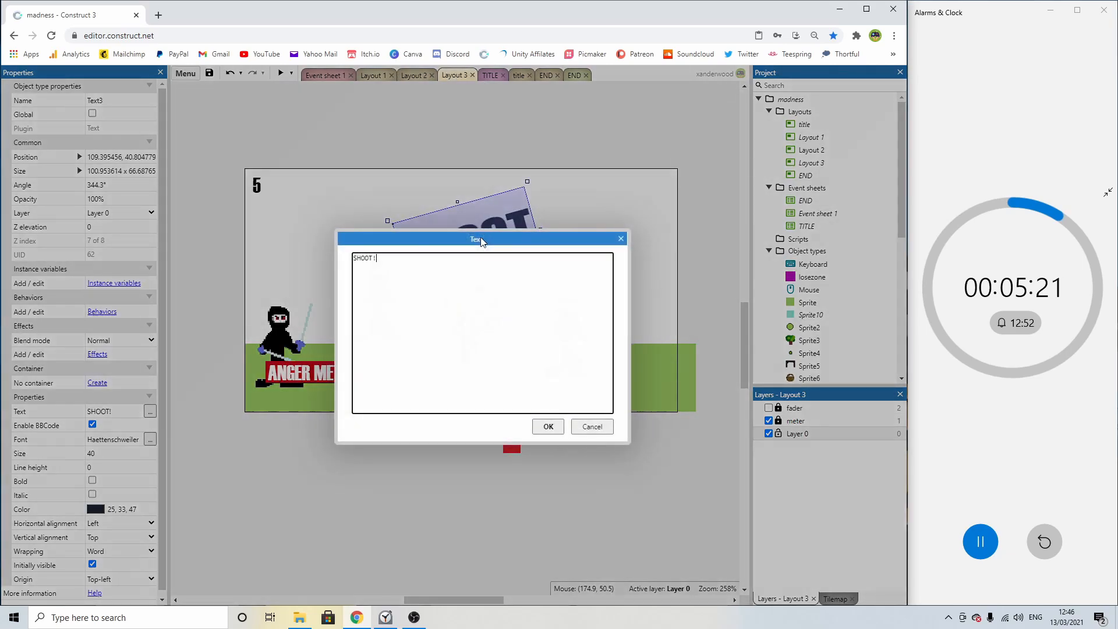
left_click(621, 239)
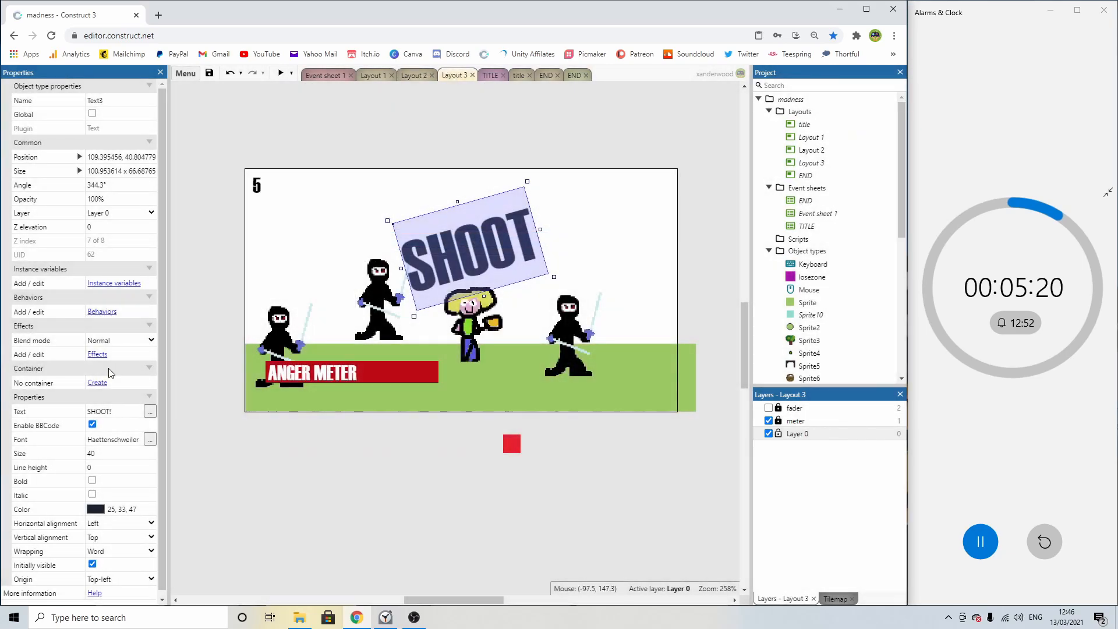
left_click(99, 509)
left_click(310, 446)
left_click_drag(511, 247, 517, 245)
left_click(557, 139)
scroll(820, 235, "down", 5)
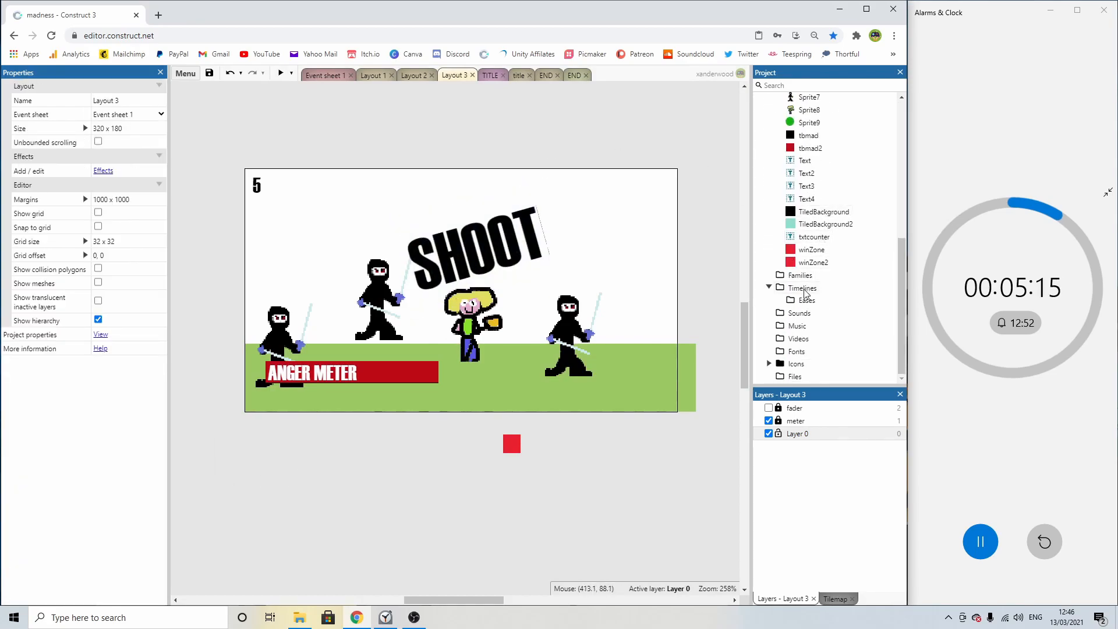
right_click(786, 323)
right_click(787, 304)
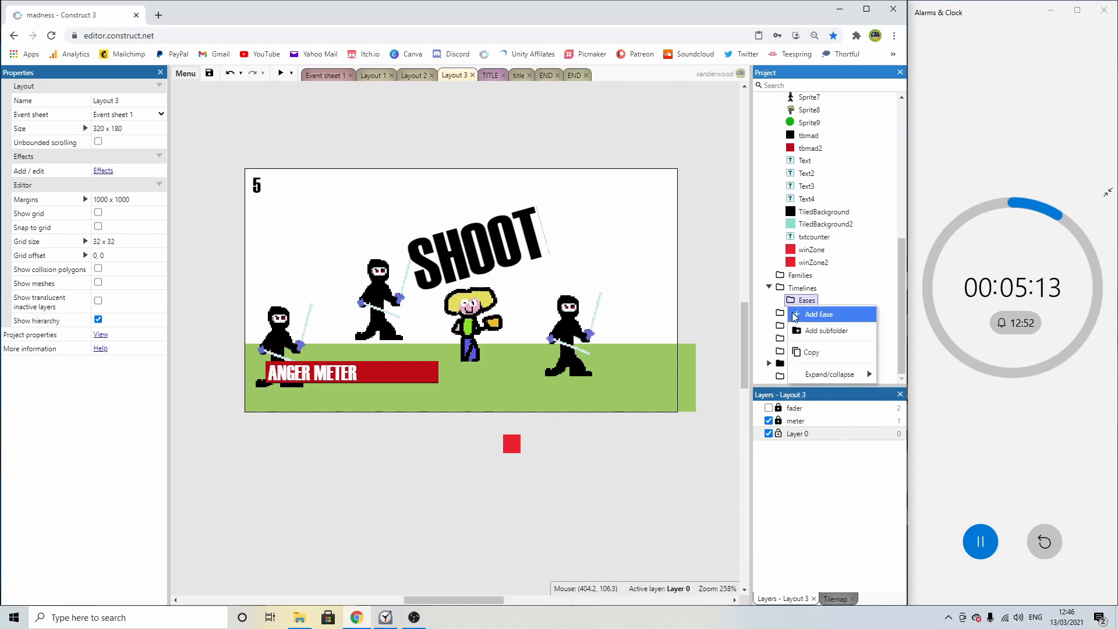
left_click(790, 314)
key("Return")
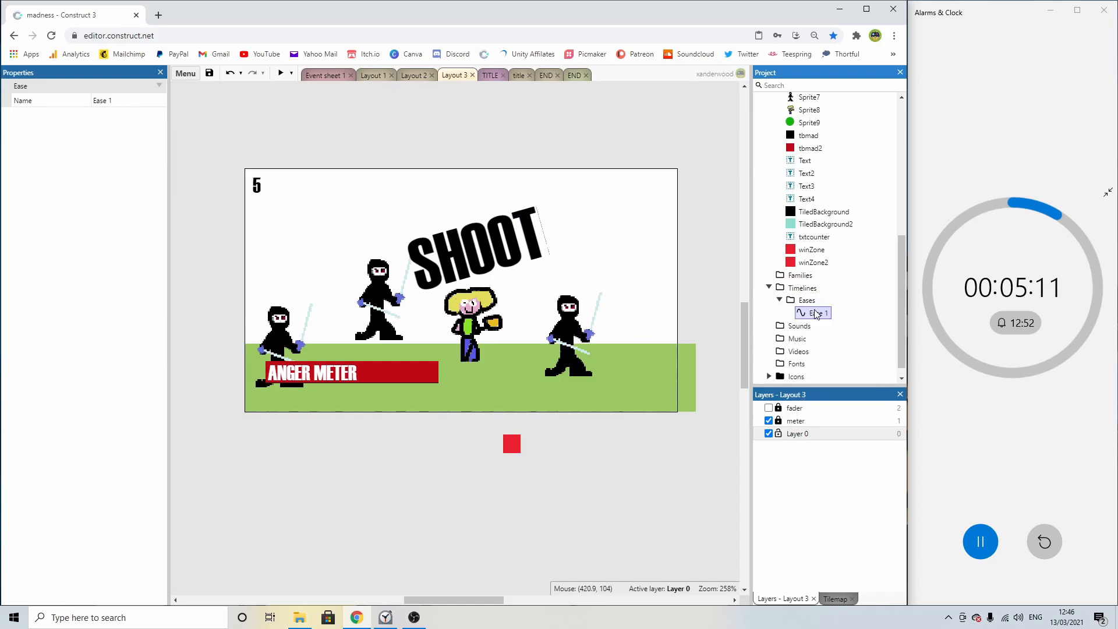
key("Delete")
key("Return")
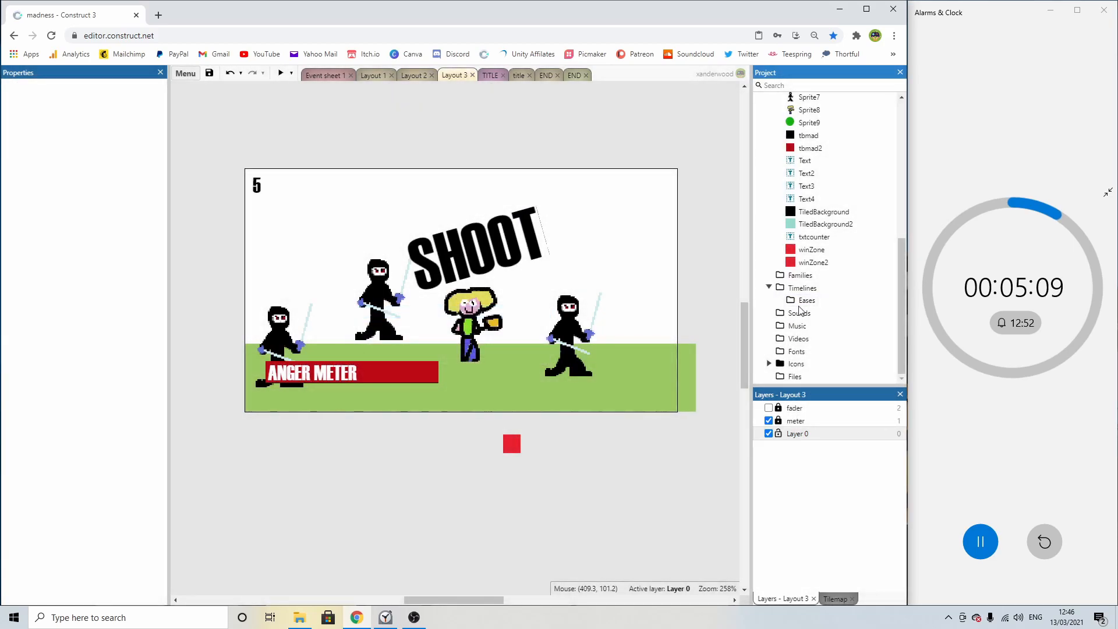
Import sfx_weapon_shotgun1 from the retro sound effects collection's Weapons > Shotgun folder into the project's Sounds folder.
right_click(799, 314)
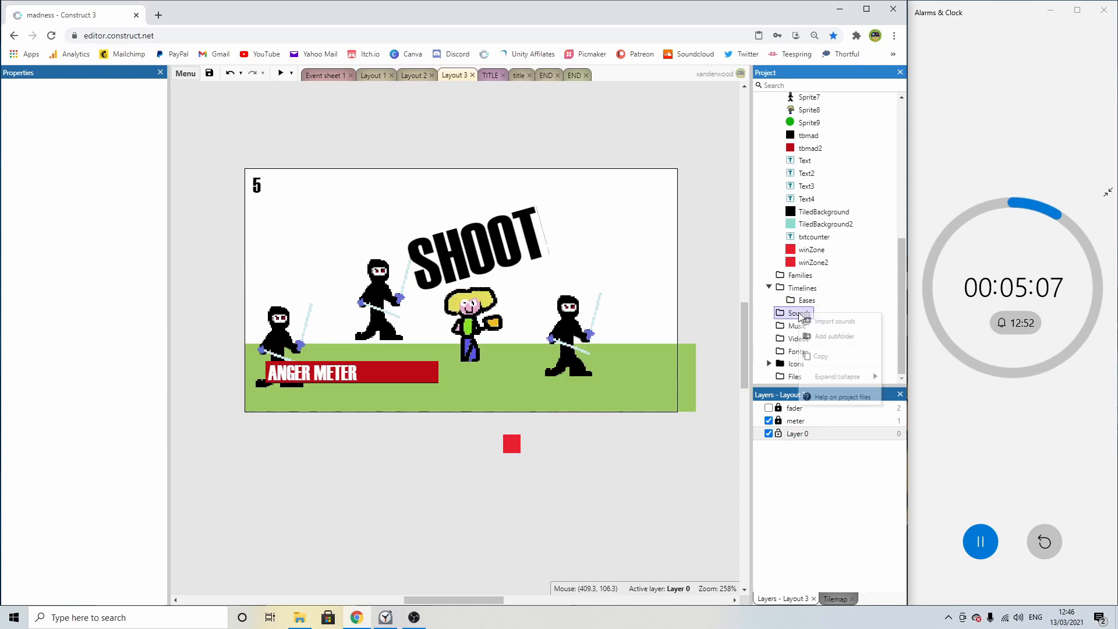
left_click(823, 320)
left_click(465, 234)
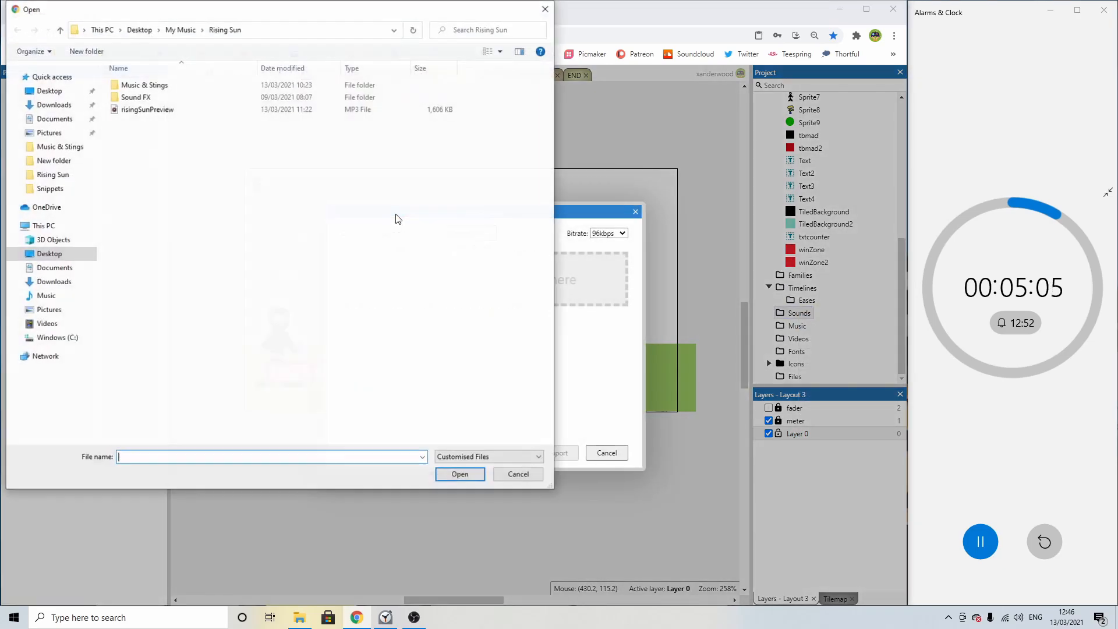
left_click(182, 32)
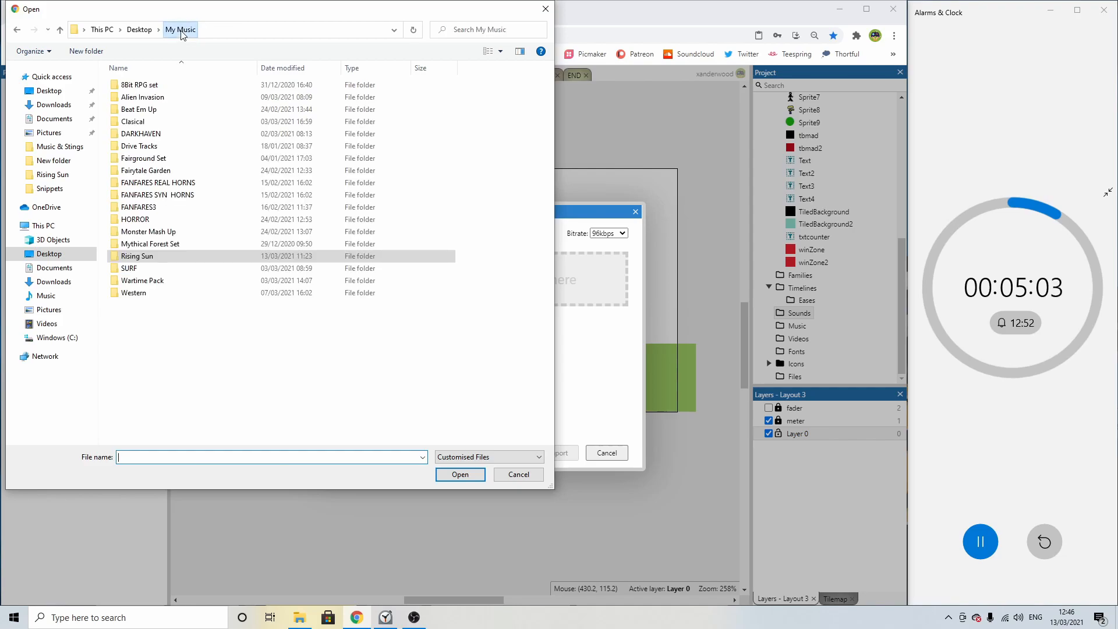
left_click(143, 32)
double_click(455, 96)
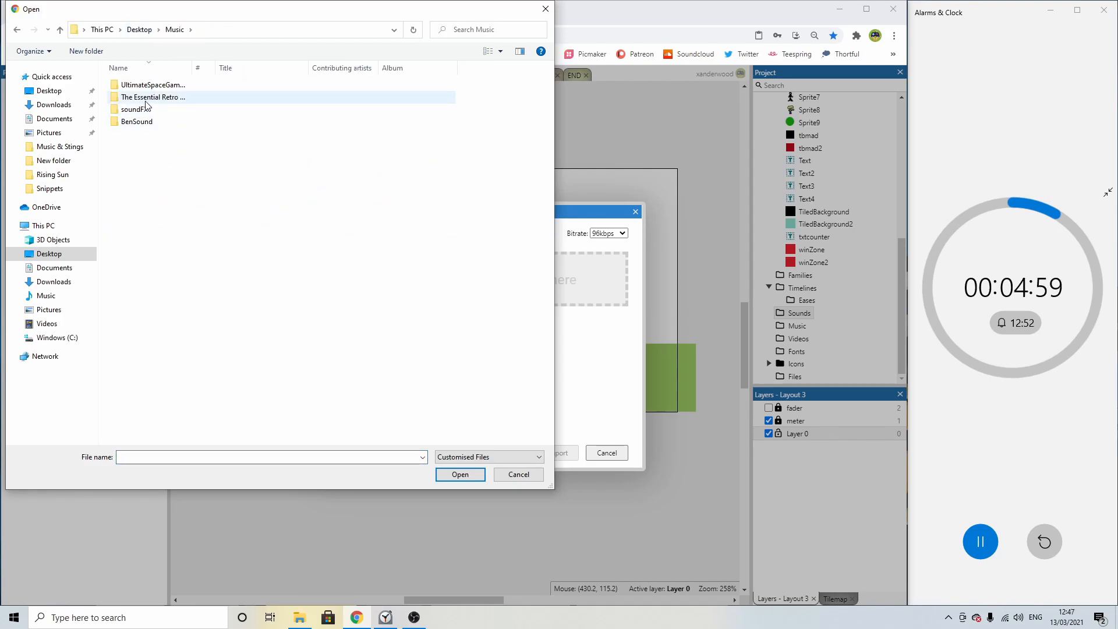
double_click(150, 97)
double_click(173, 86)
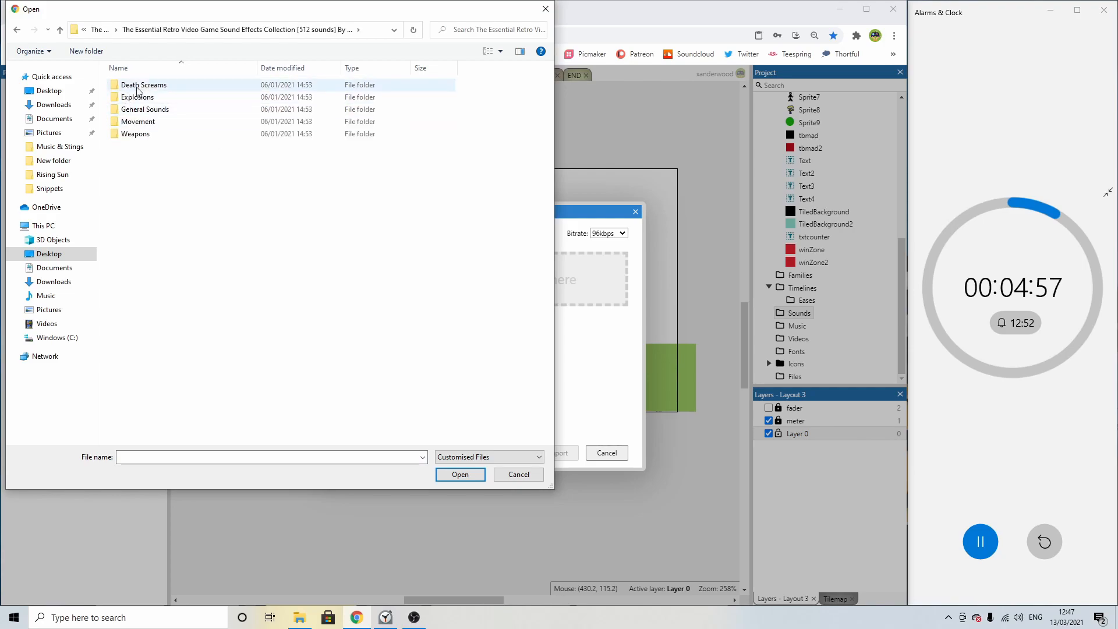
double_click(139, 135)
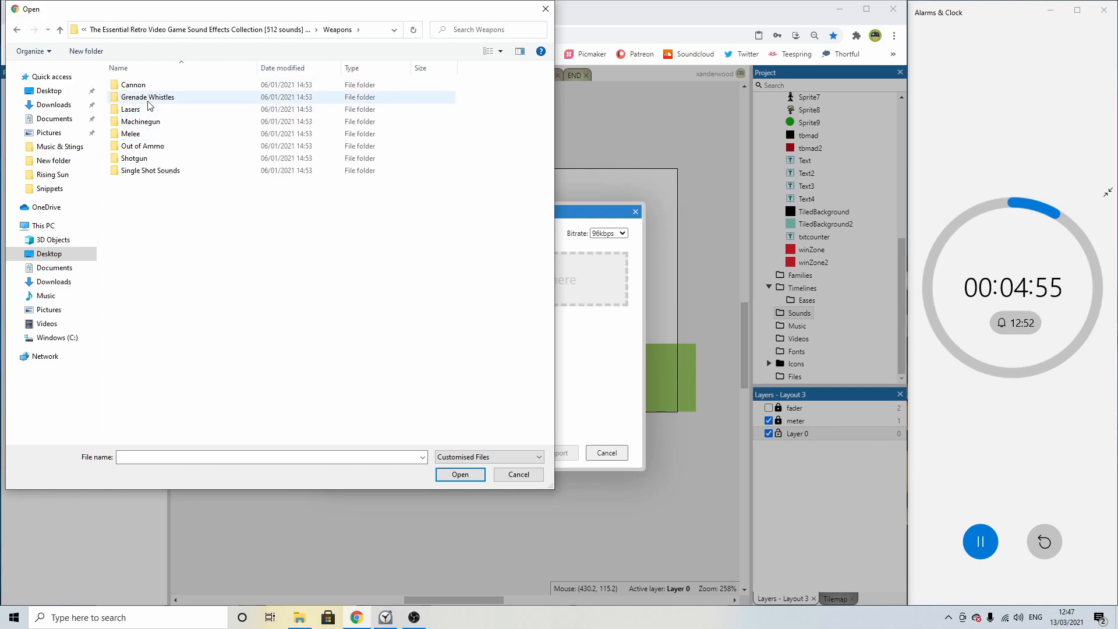
double_click(139, 158)
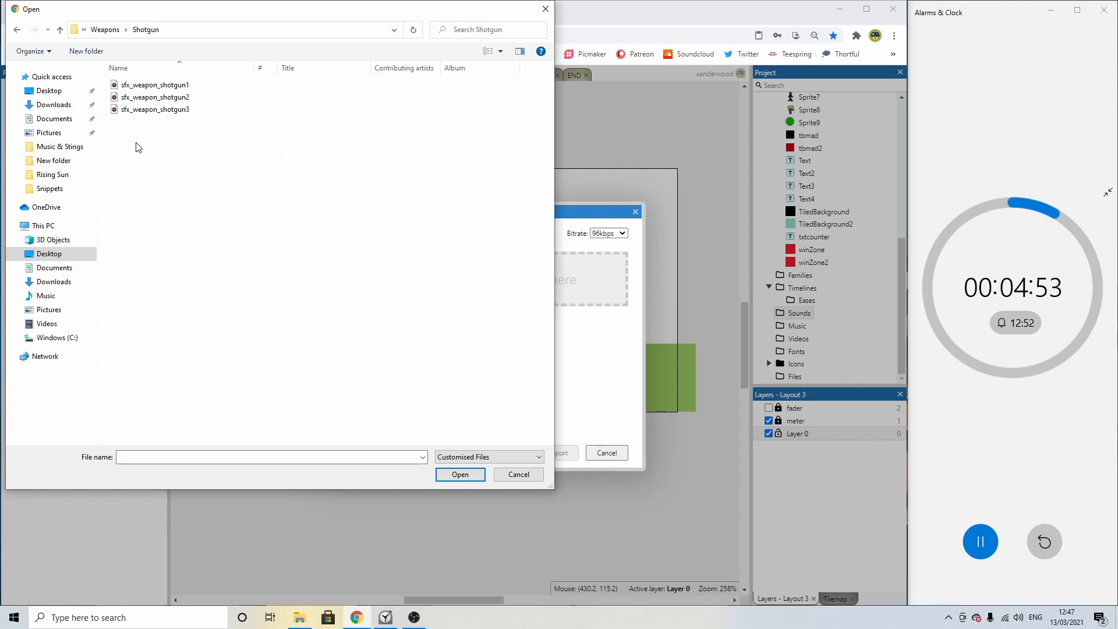
double_click(175, 85)
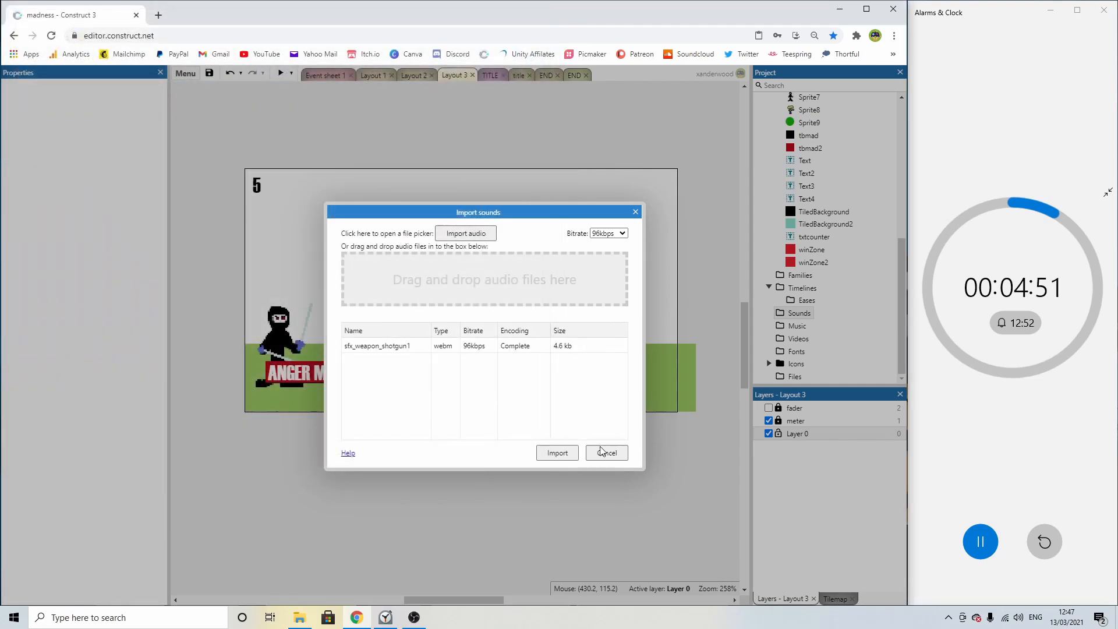
left_click(558, 452)
Import sfx_menu_move1 from the collection's General Sounds > Menu Sounds folder into the project's Sounds folder.
right_click(803, 313)
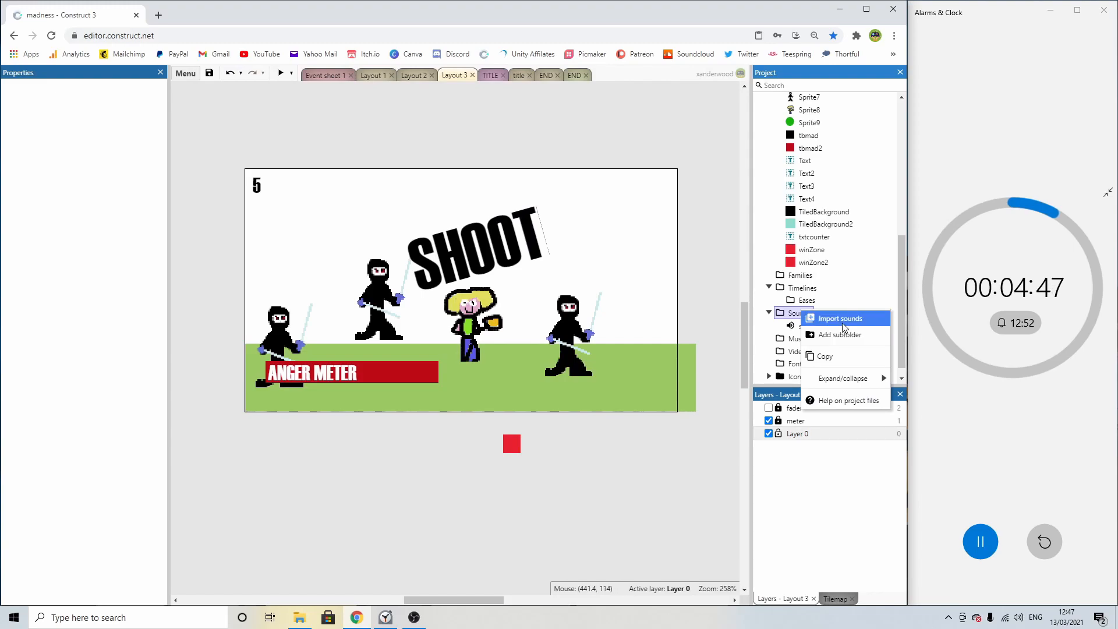
left_click(846, 324)
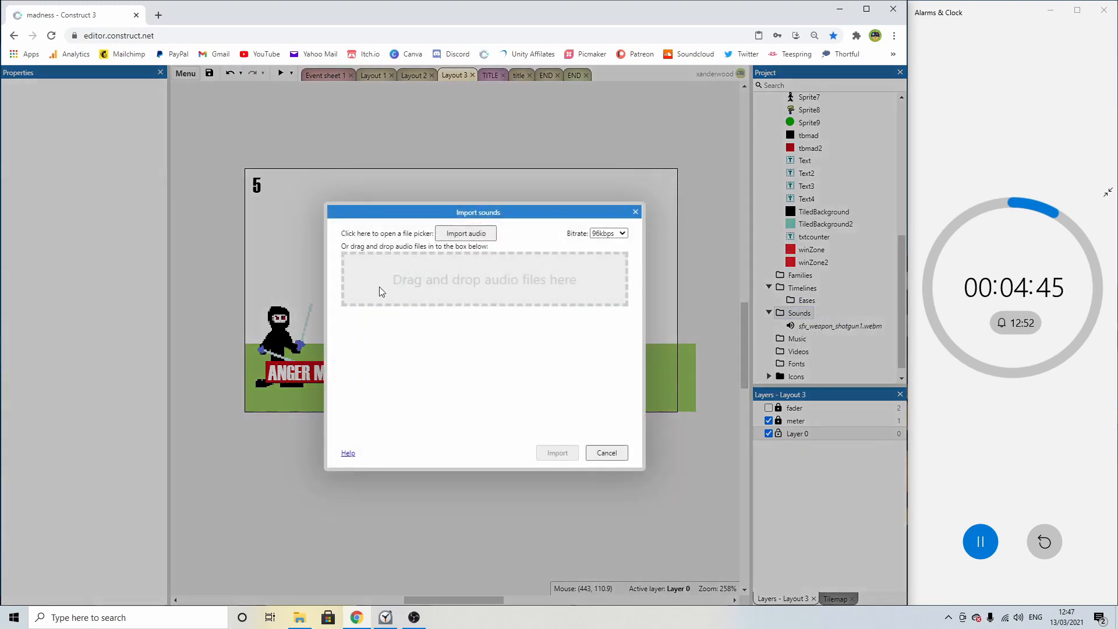
left_click(464, 233)
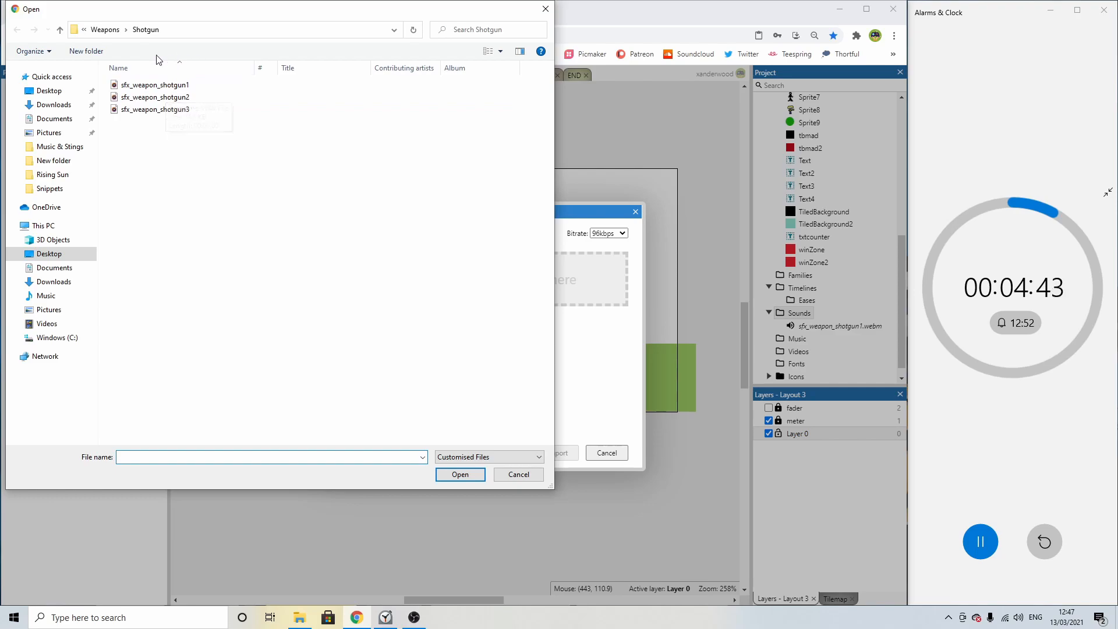
left_click(105, 30)
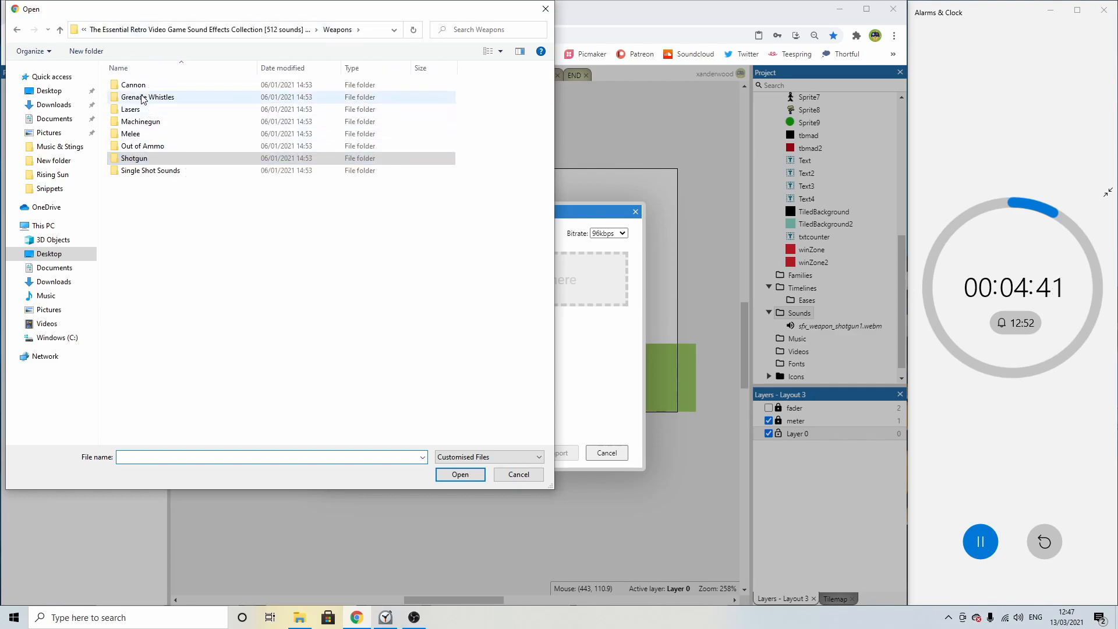
left_click(169, 30)
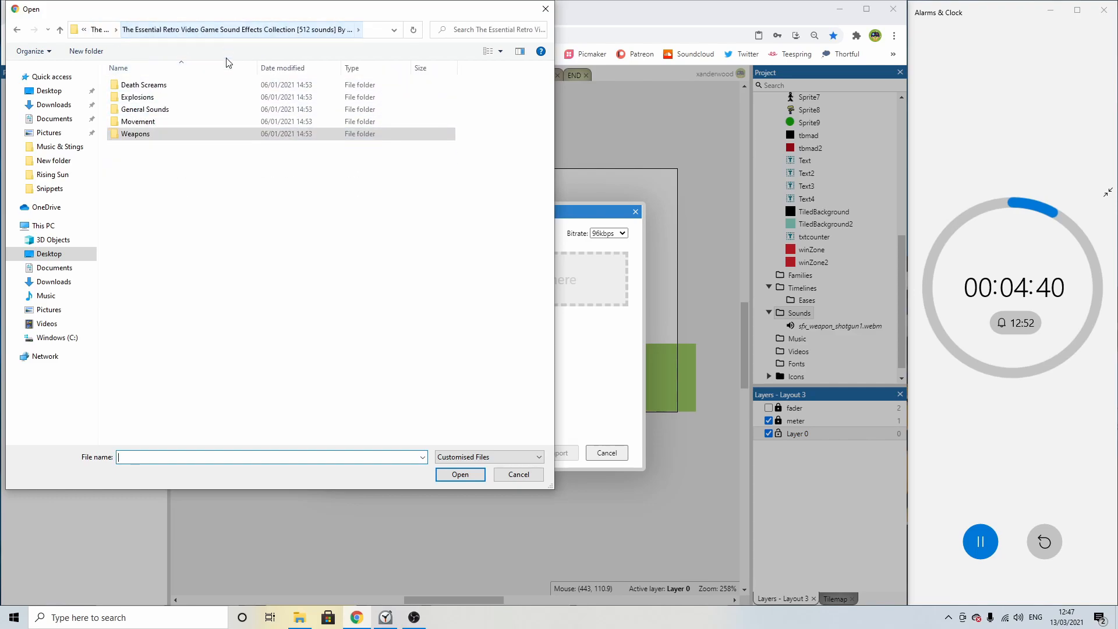
double_click(153, 109)
double_click(145, 171)
double_click(169, 86)
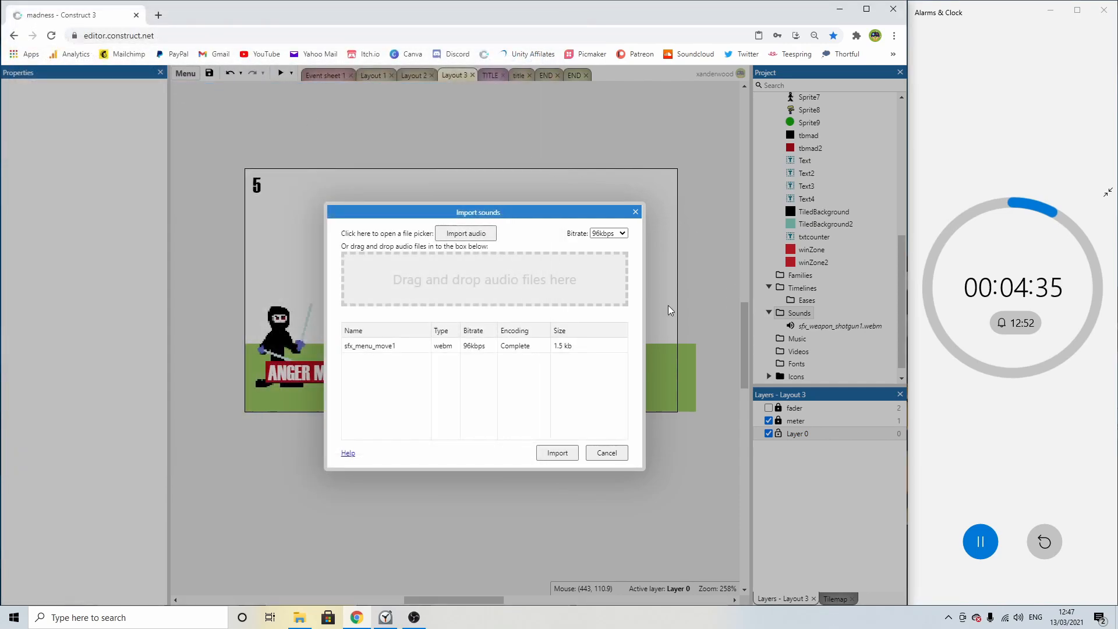
left_click(558, 453)
right_click(809, 325)
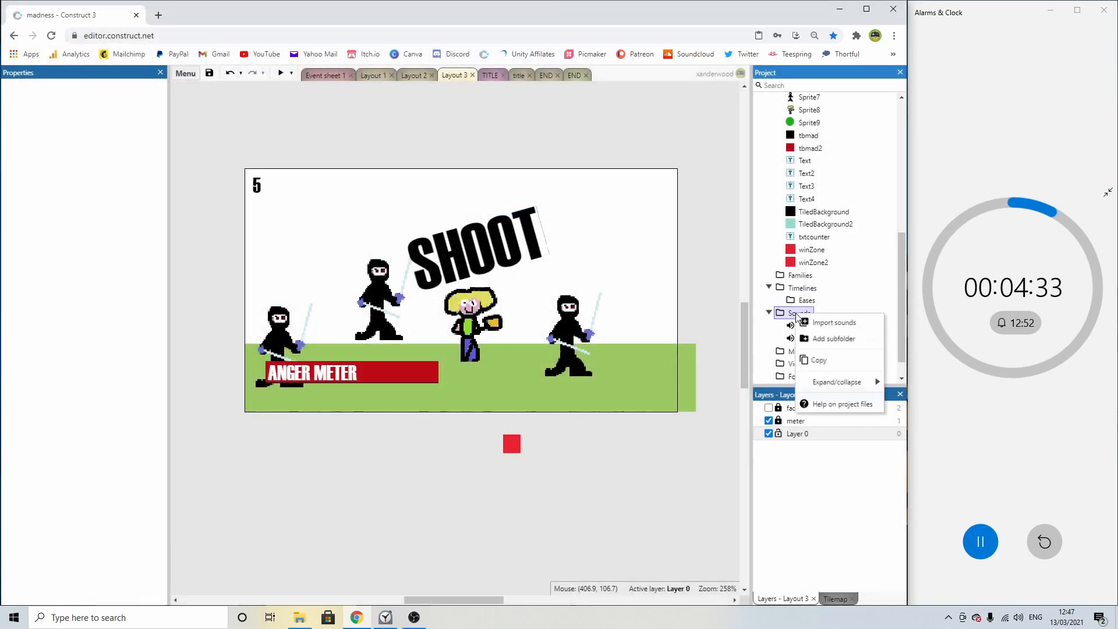
left_click(810, 326)
left_click(469, 233)
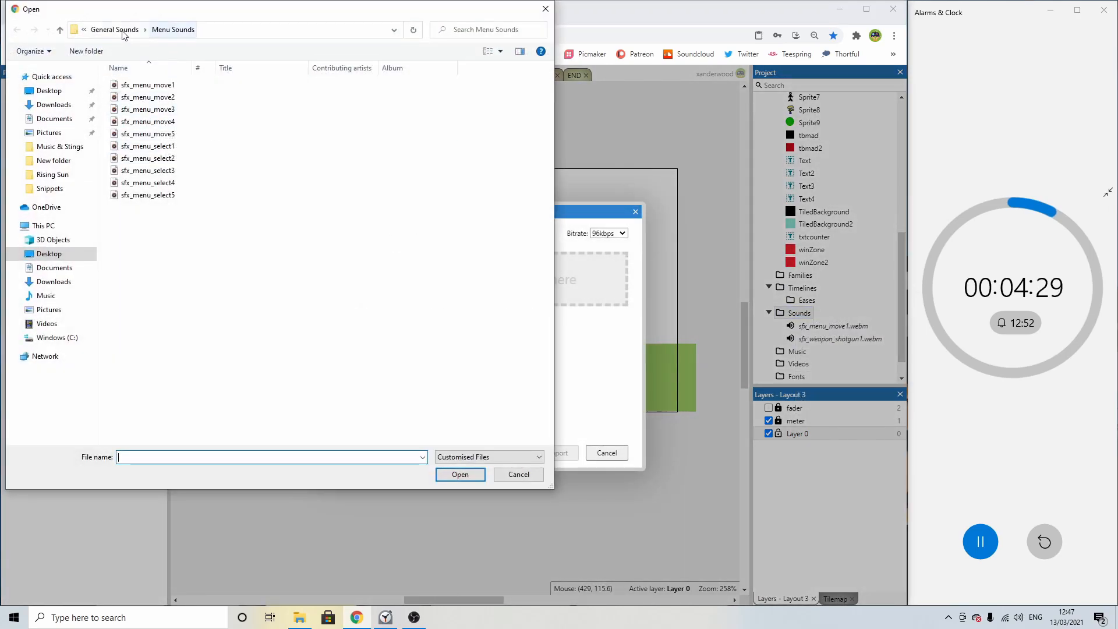
left_click(124, 33)
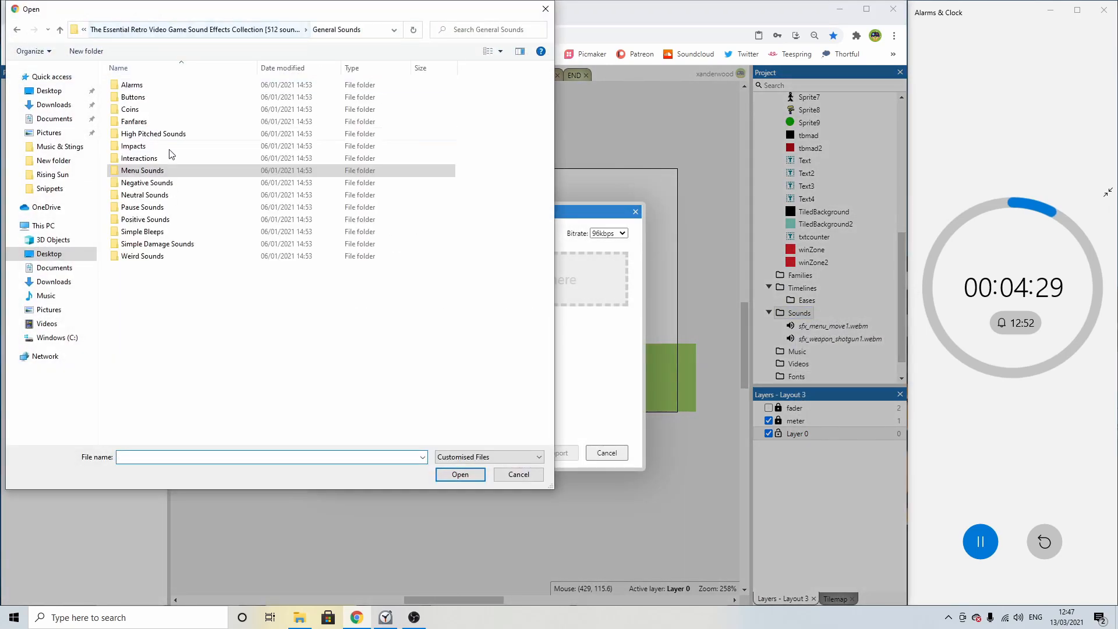
double_click(158, 220)
left_click(170, 244)
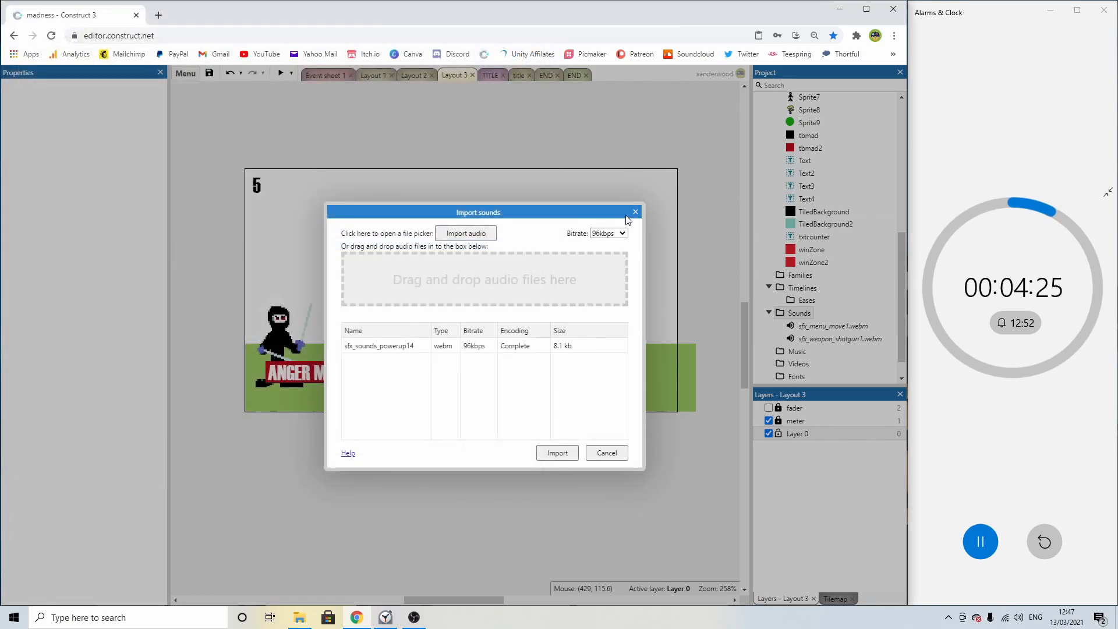
left_click(634, 213)
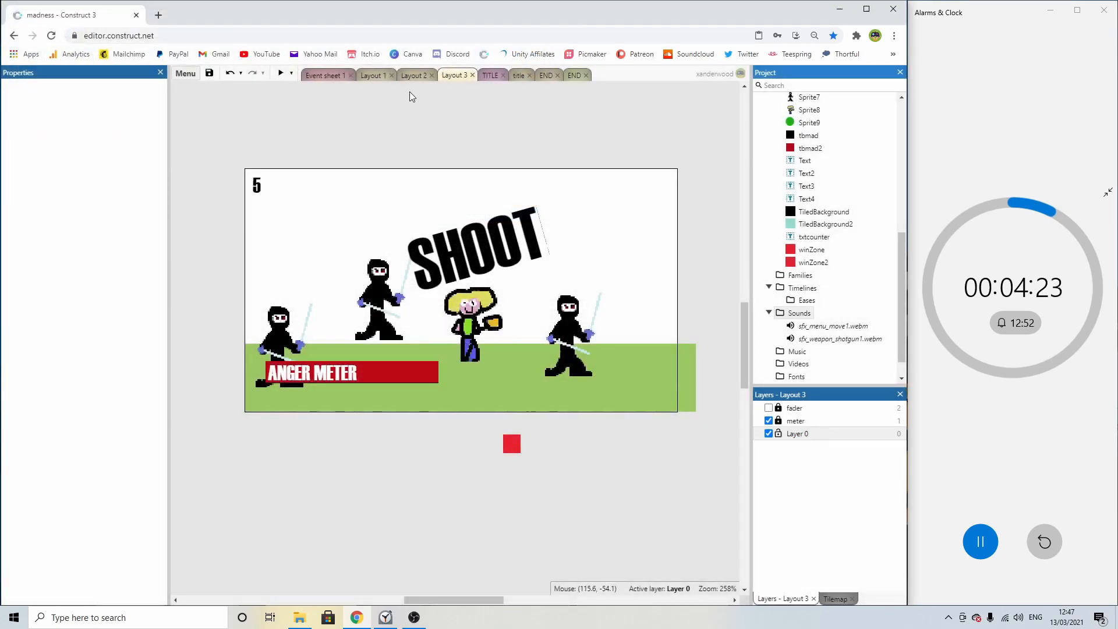
Import the track To the streets from the My Music > Beat Em Up folder into the project's Sounds folder.
left_click(330, 71)
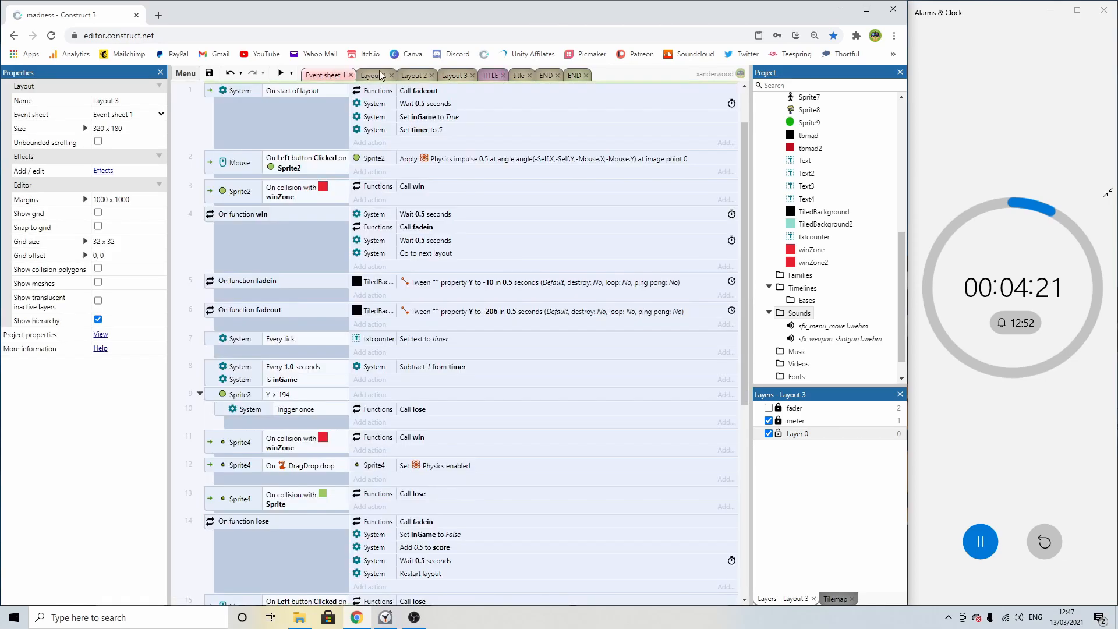
left_click(520, 76)
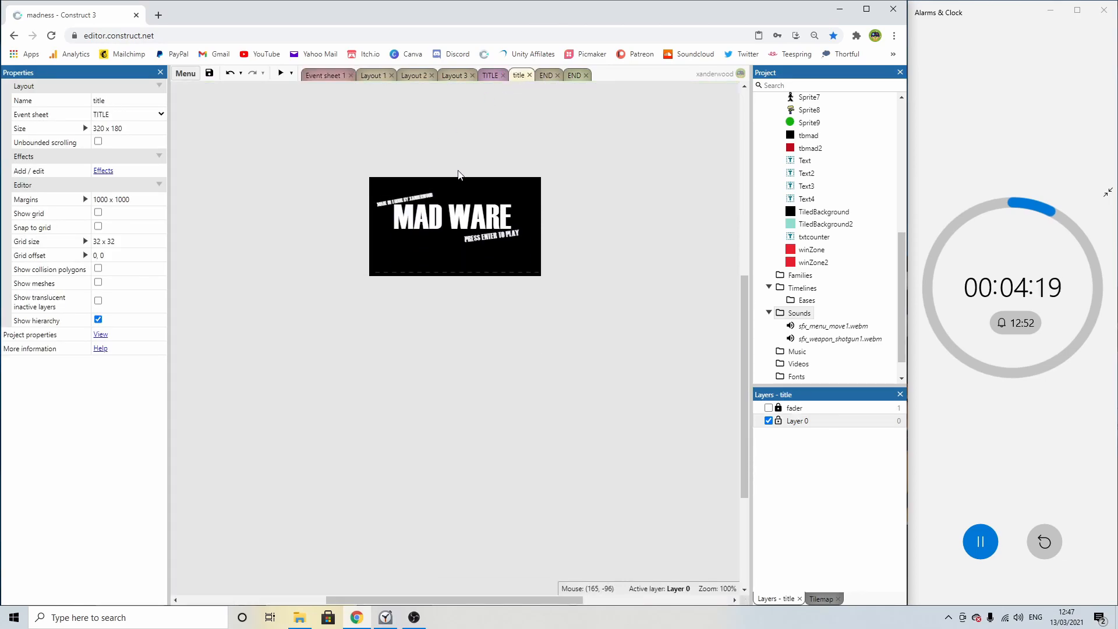
right_click(805, 315)
left_click(837, 319)
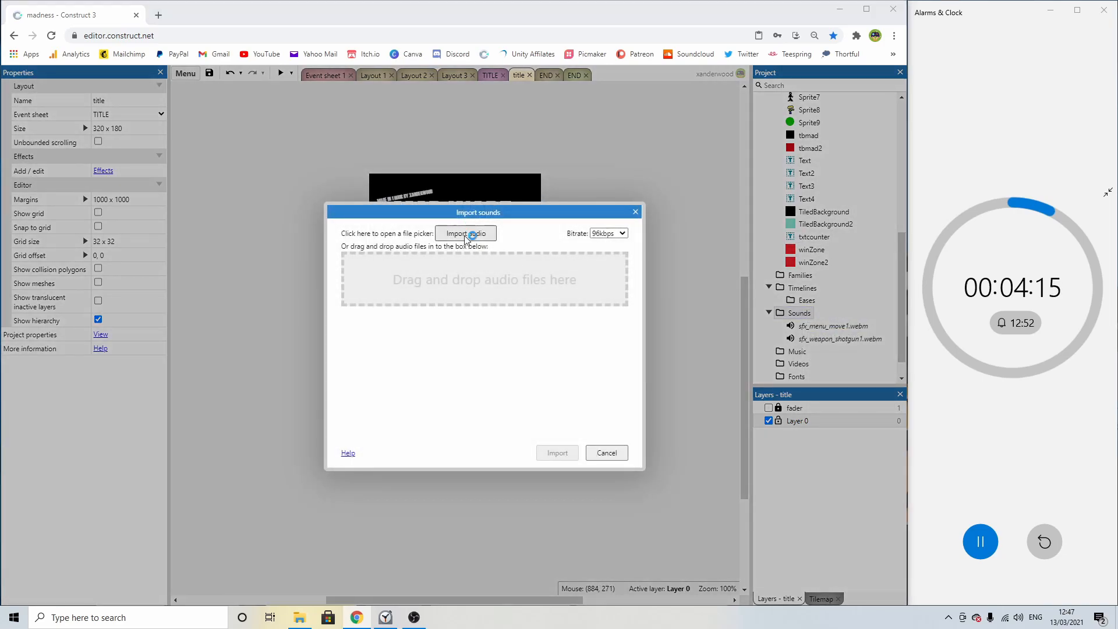
left_click(464, 233)
left_click(133, 34)
left_click(134, 34)
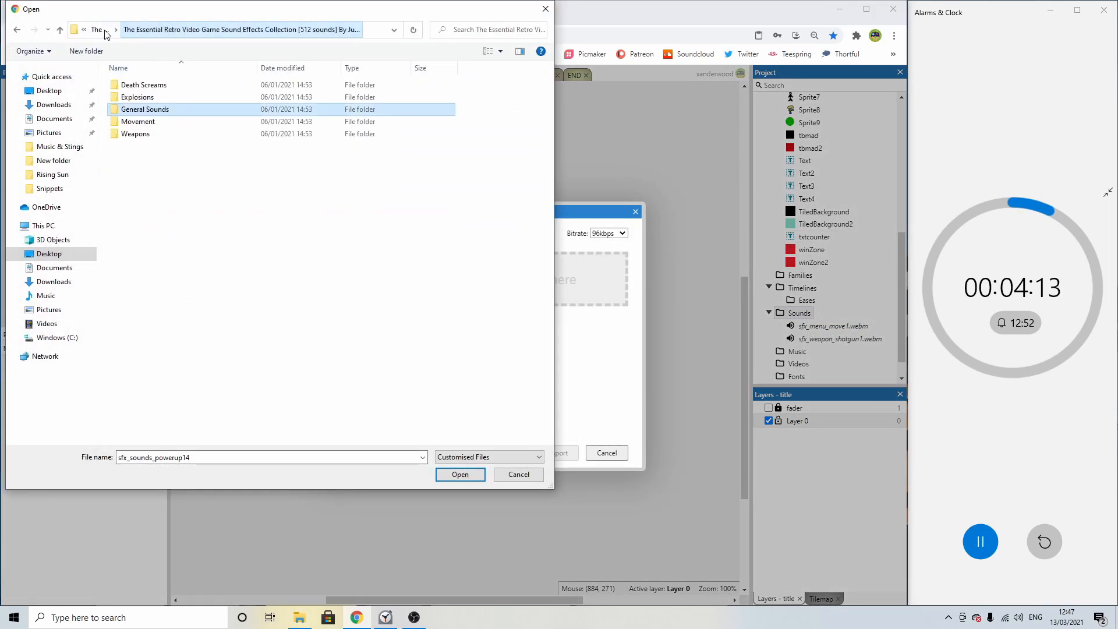
left_click(85, 31)
left_click(103, 58)
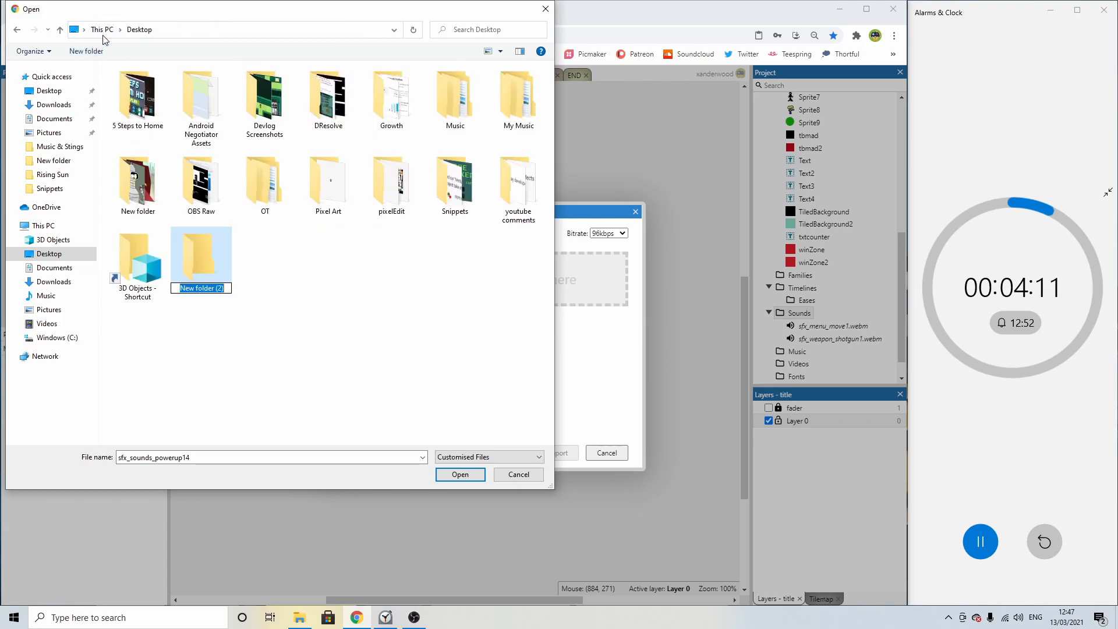
double_click(466, 103)
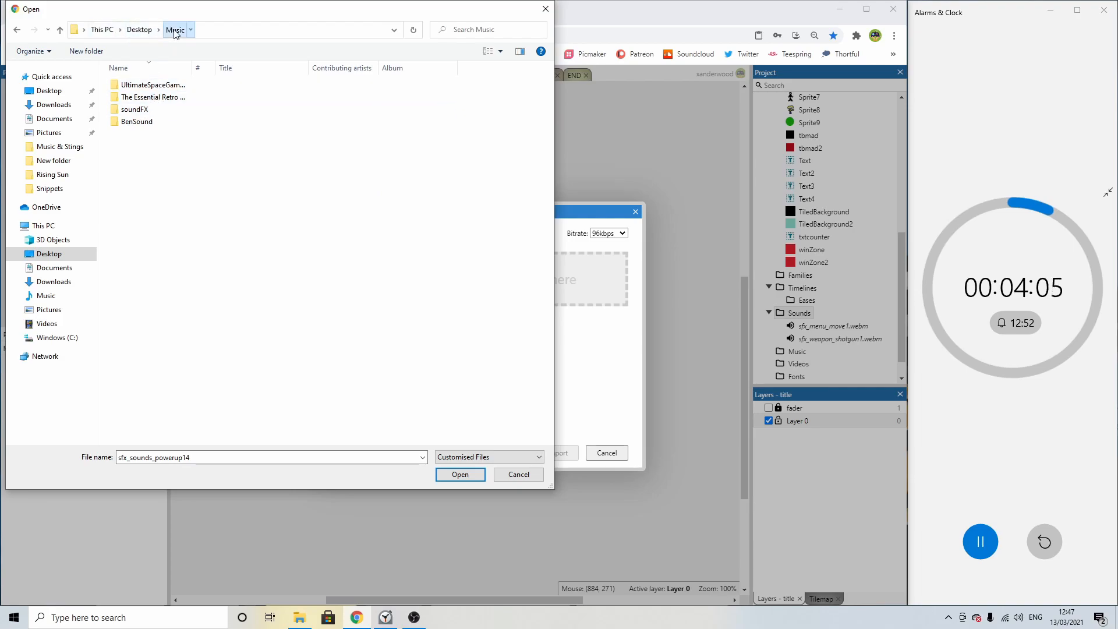
left_click(139, 29)
double_click(518, 99)
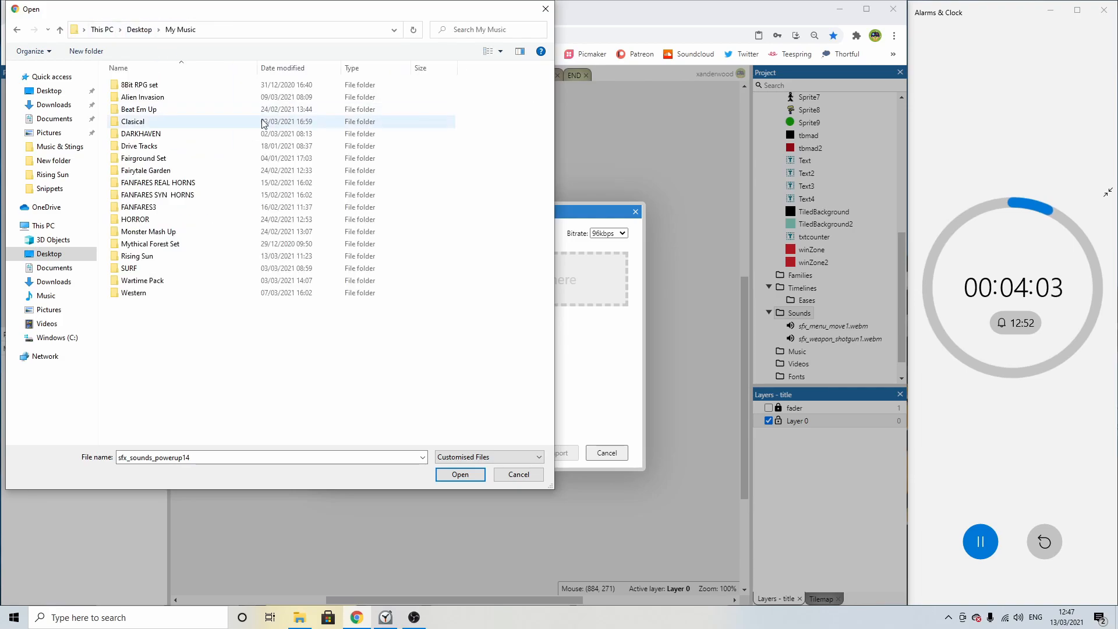
double_click(139, 110)
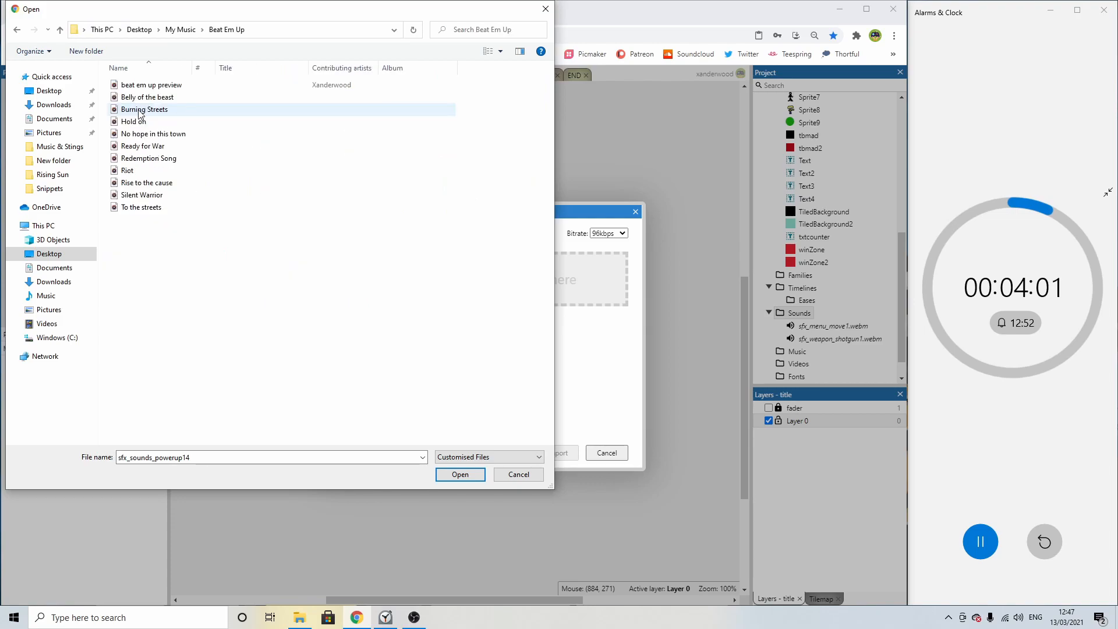
left_click(145, 208)
double_click(145, 211)
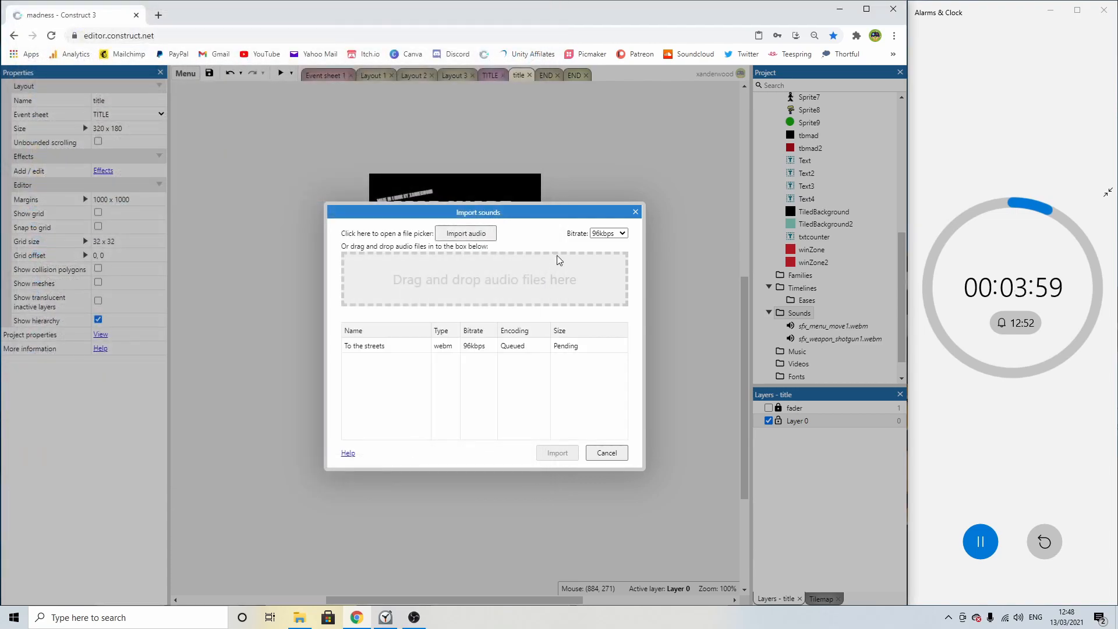
left_click(558, 452)
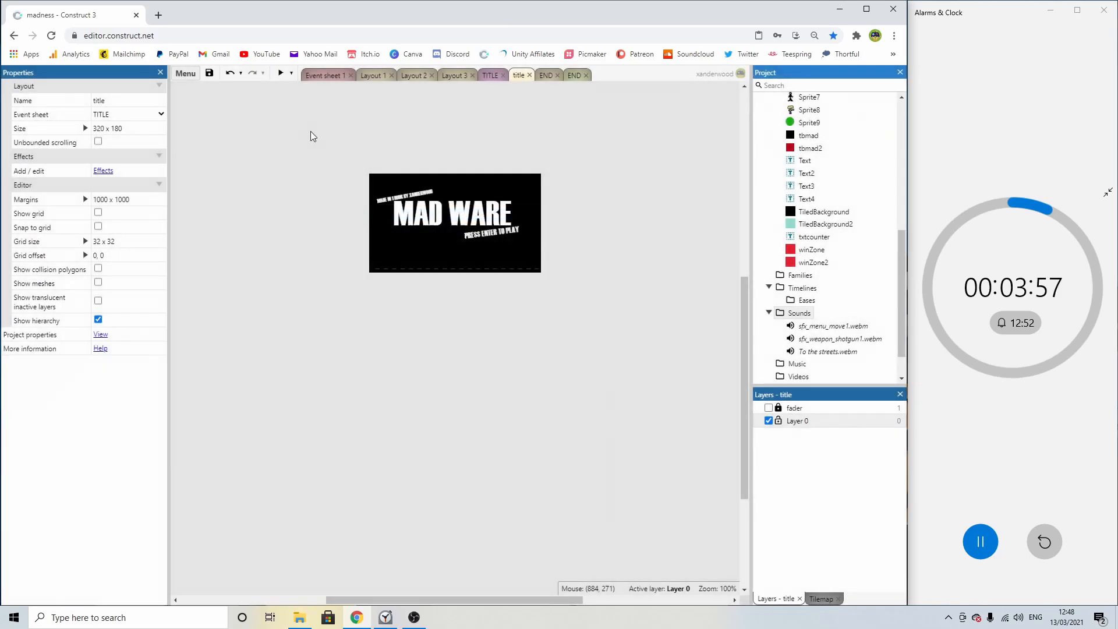
left_click(496, 76)
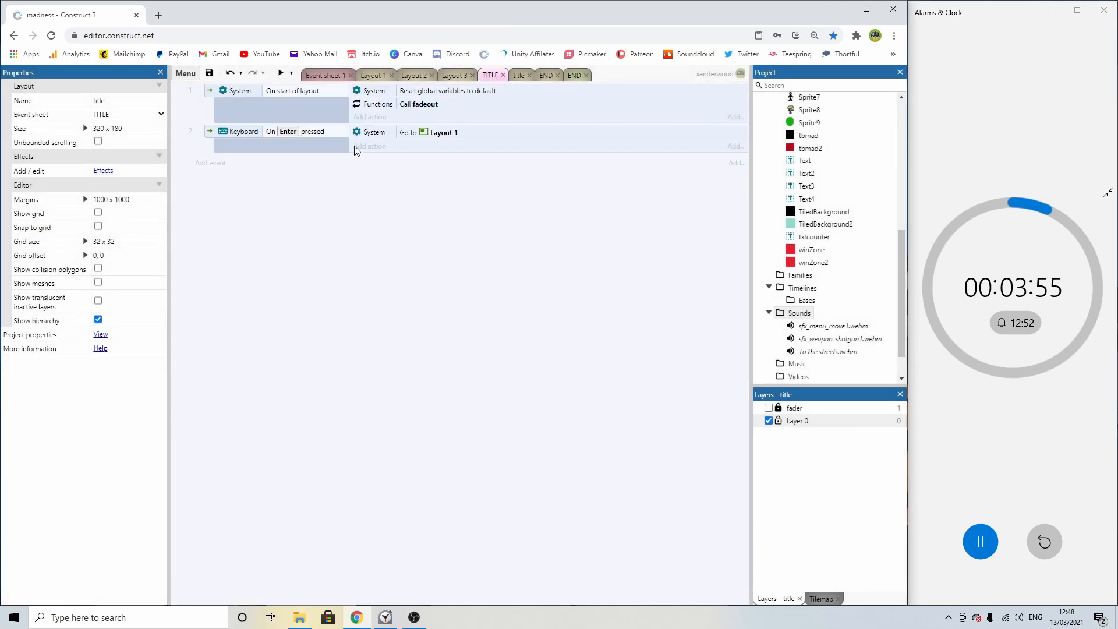
left_click(358, 119)
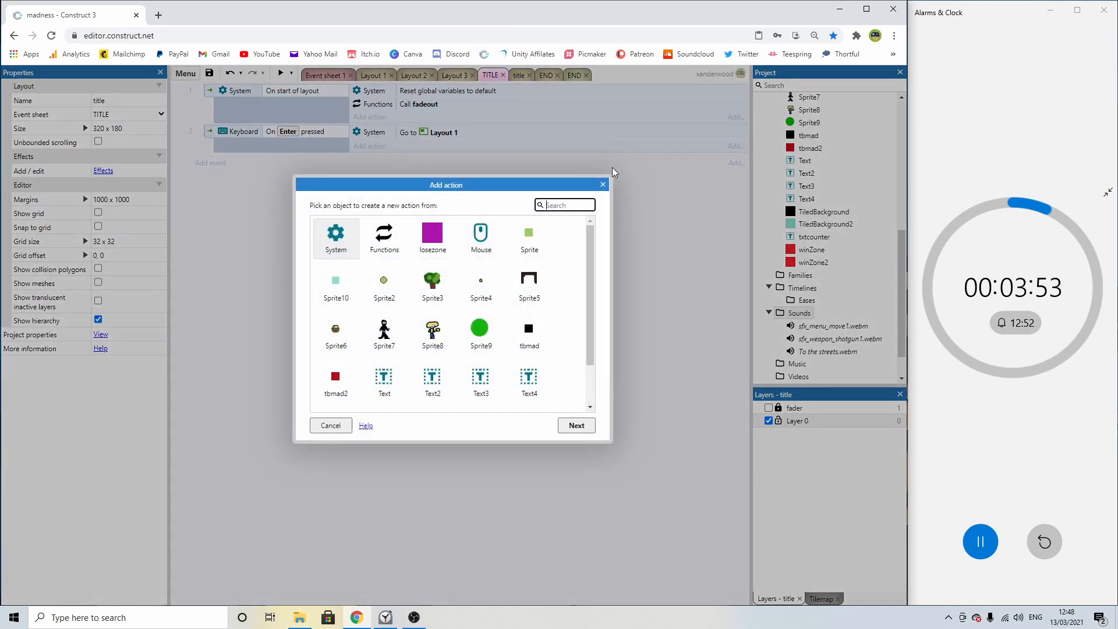
left_click(603, 185)
Add an Audio object to the project from Layout 1.
left_click(341, 77)
left_click(379, 75)
double_click(330, 135)
scroll(411, 317, "down", 5)
scroll(412, 318, "down", 3)
double_click(322, 269)
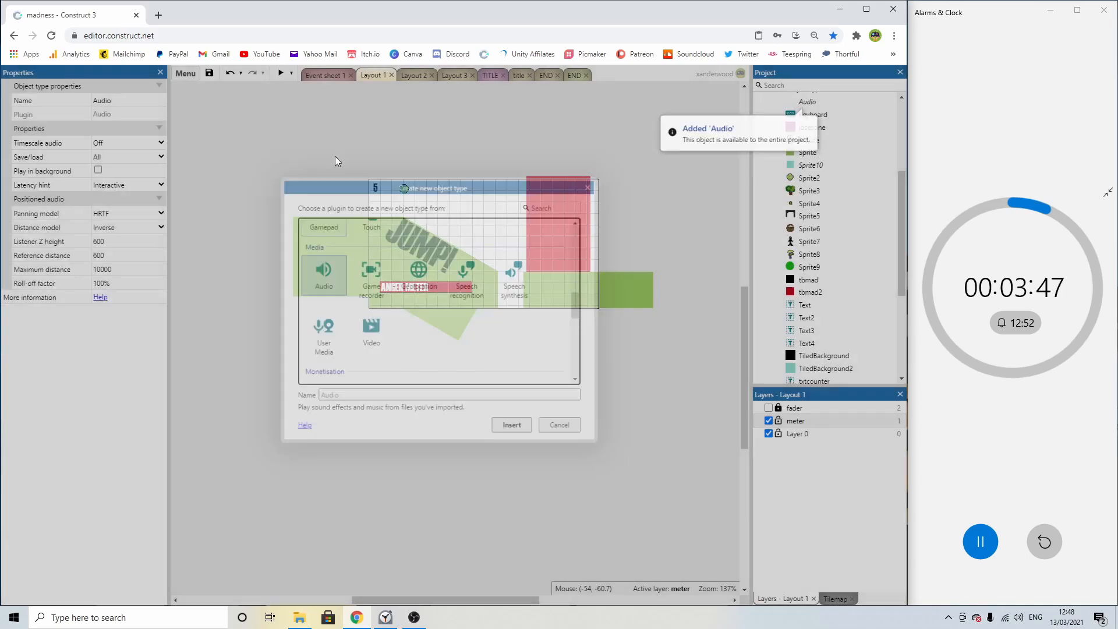
In the TITLE event sheet, add an Audio Play action for To the streets, not looping, to the On start of layout event.
left_click(486, 75)
left_click(521, 75)
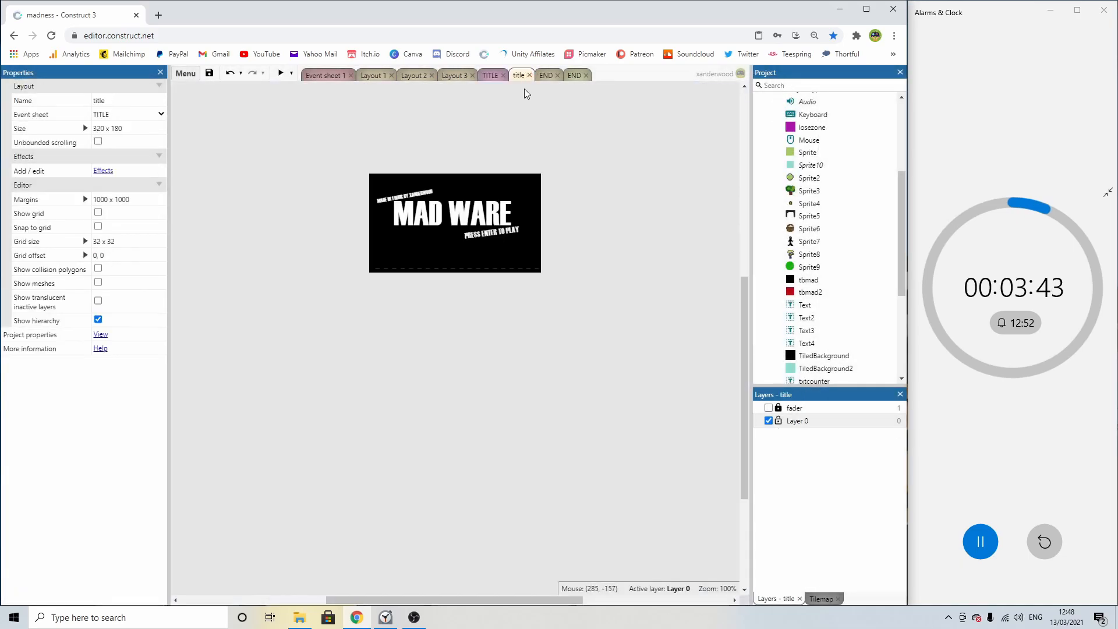
left_click(490, 75)
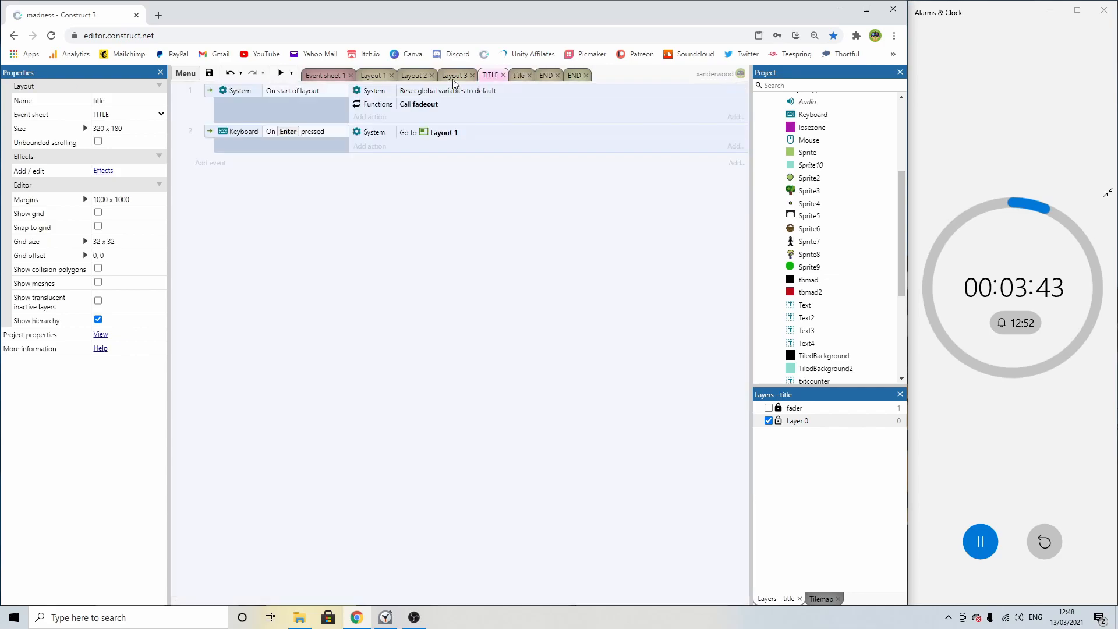
left_click(370, 117)
double_click(432, 238)
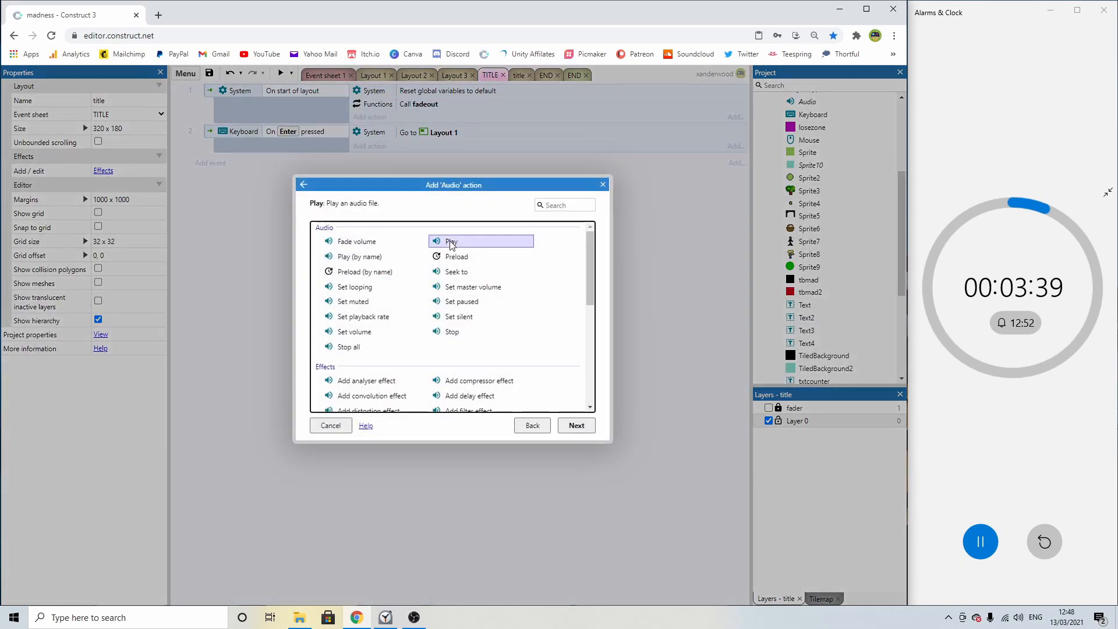
double_click(453, 243)
left_click(550, 254)
left_click(537, 285)
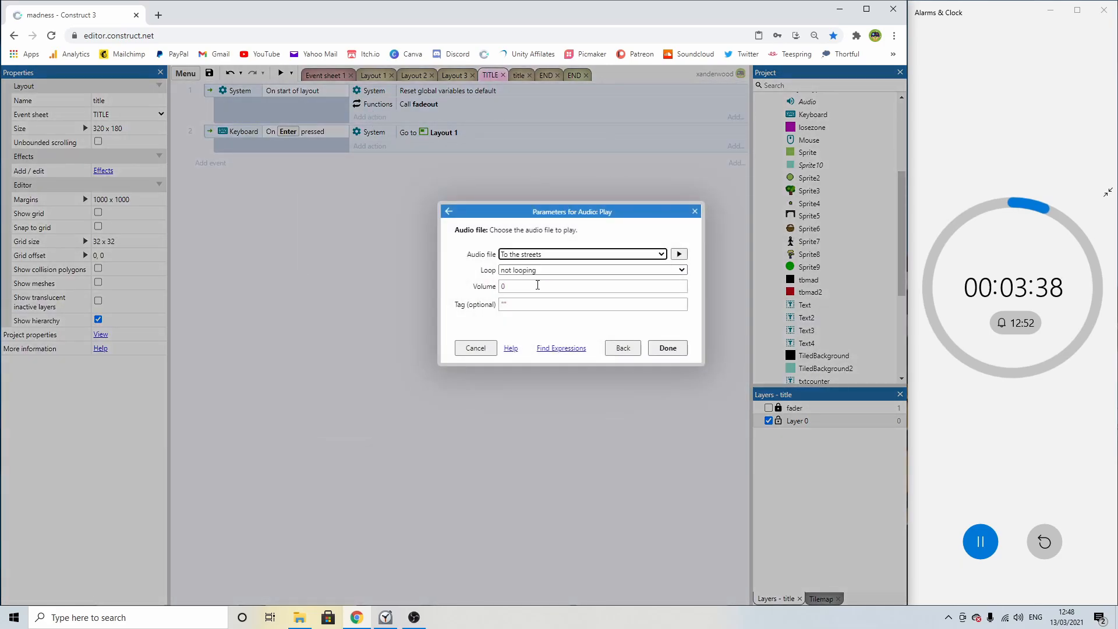
left_click(657, 348)
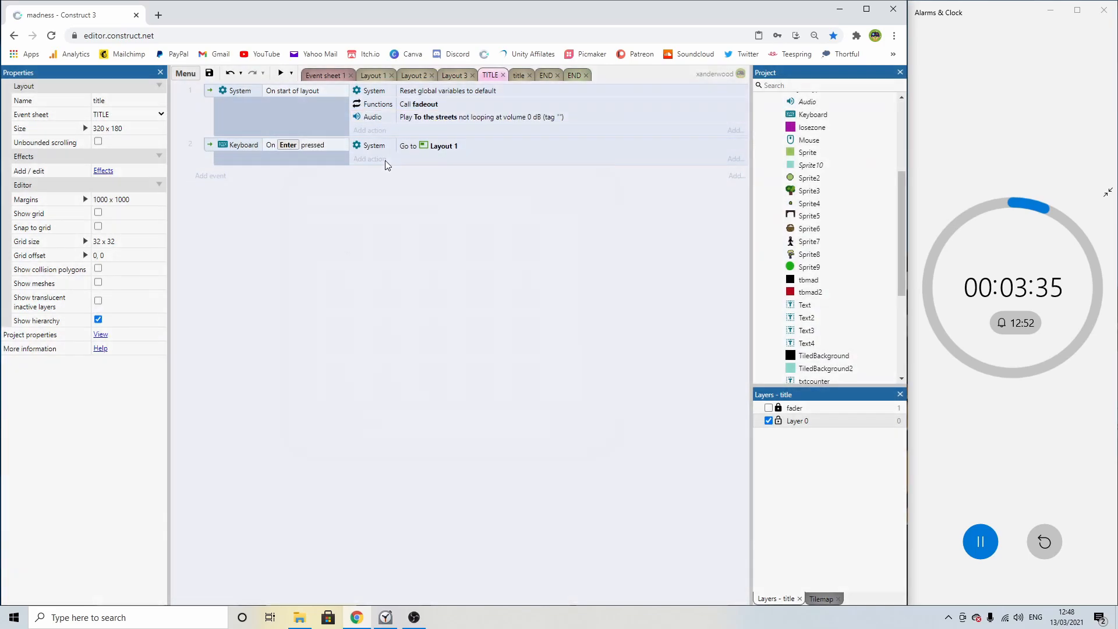
Add an Audio Play action for sfx_menu_move1, not looping at volume 0, to the Enter pressed event of the TITLE sheet.
left_click(384, 161)
double_click(432, 239)
double_click(467, 244)
left_click(545, 253)
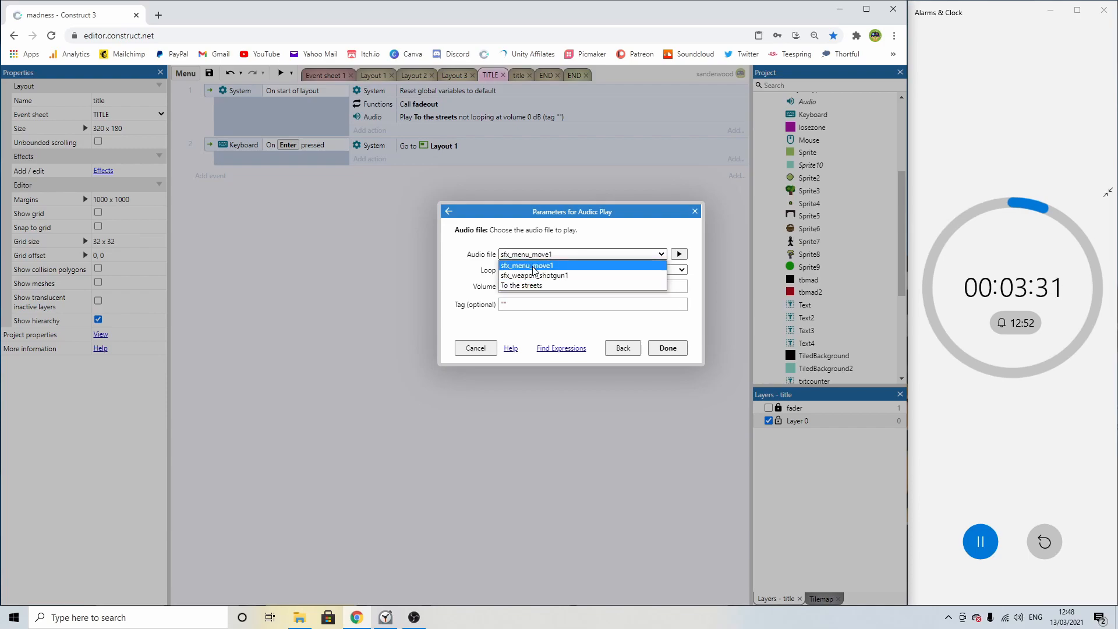
left_click(546, 268)
left_click(558, 255)
left_click(558, 255)
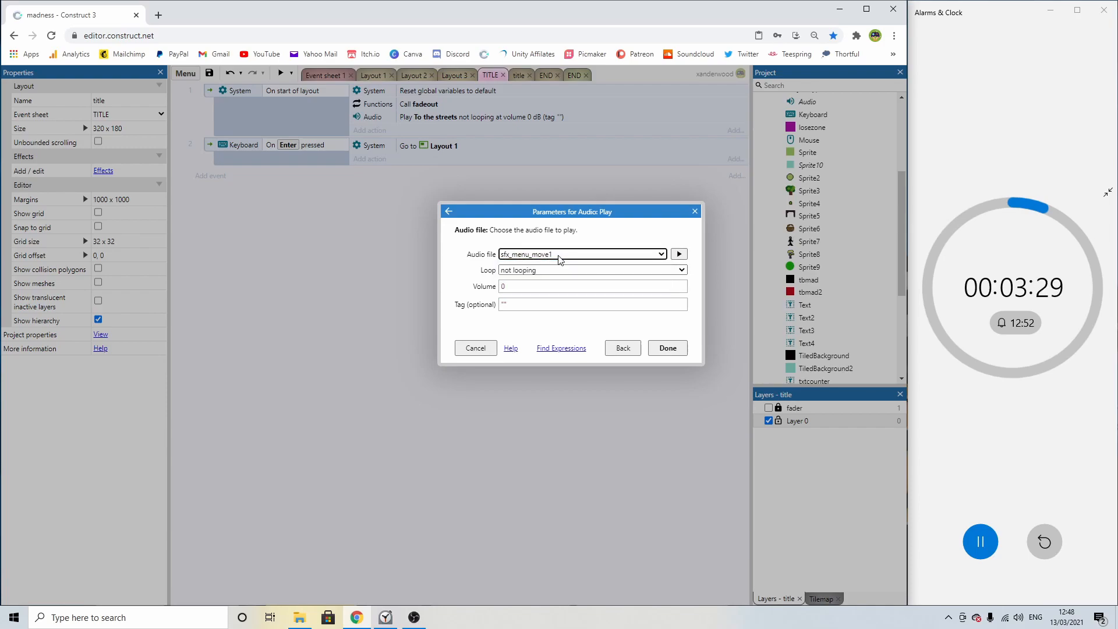
left_click(668, 350)
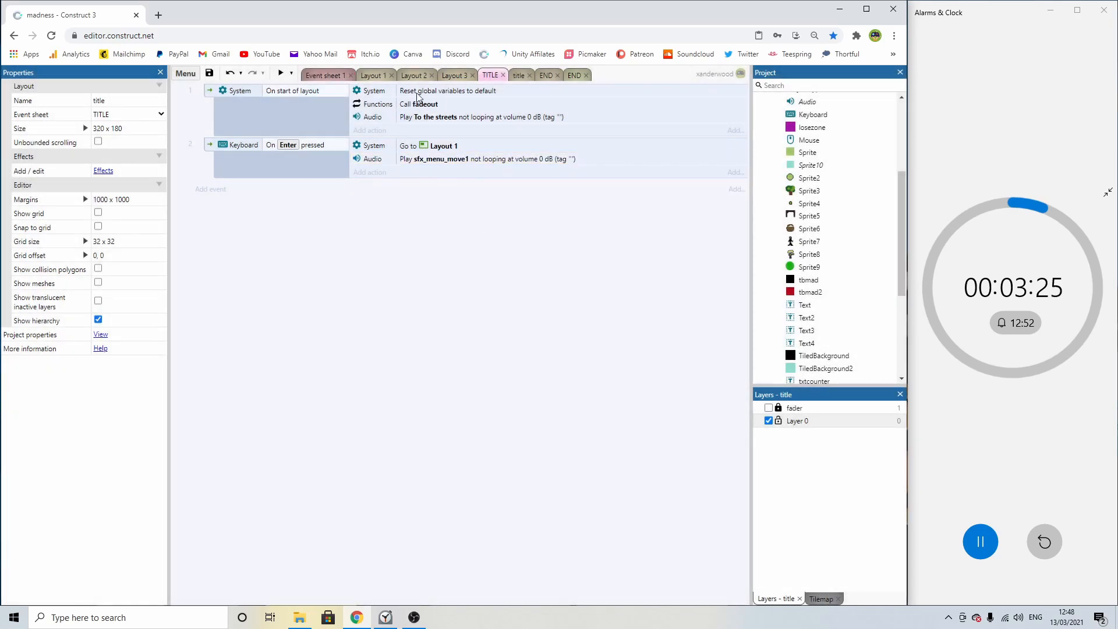
Examine the score events in the END event sheet and the ID of the Clinically Insane checkbox on the END layout.
left_click(292, 73)
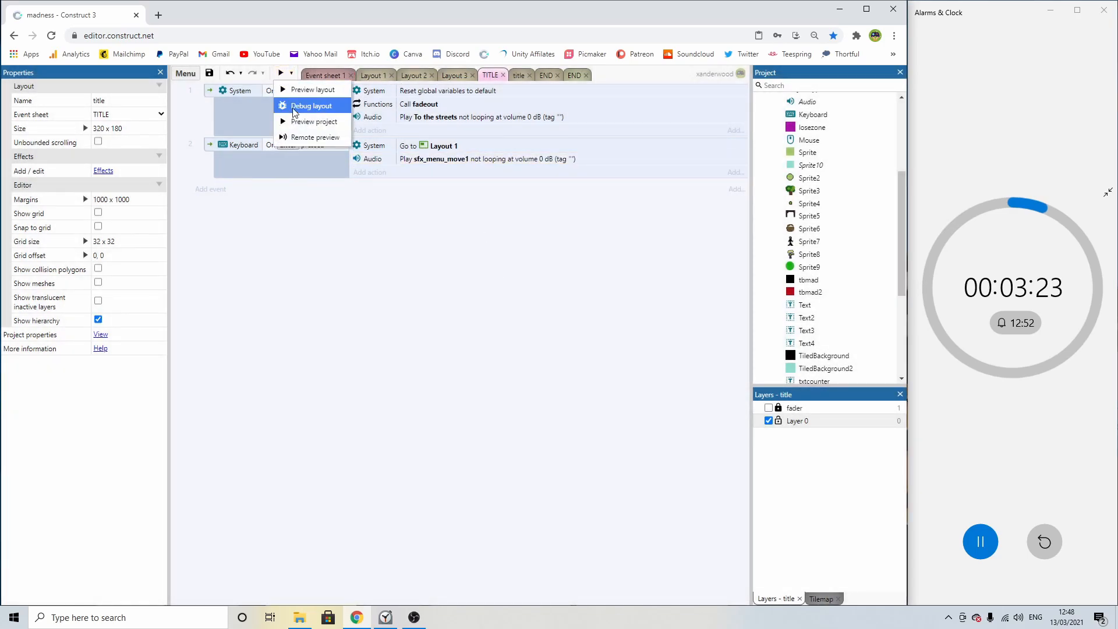
left_click(573, 75)
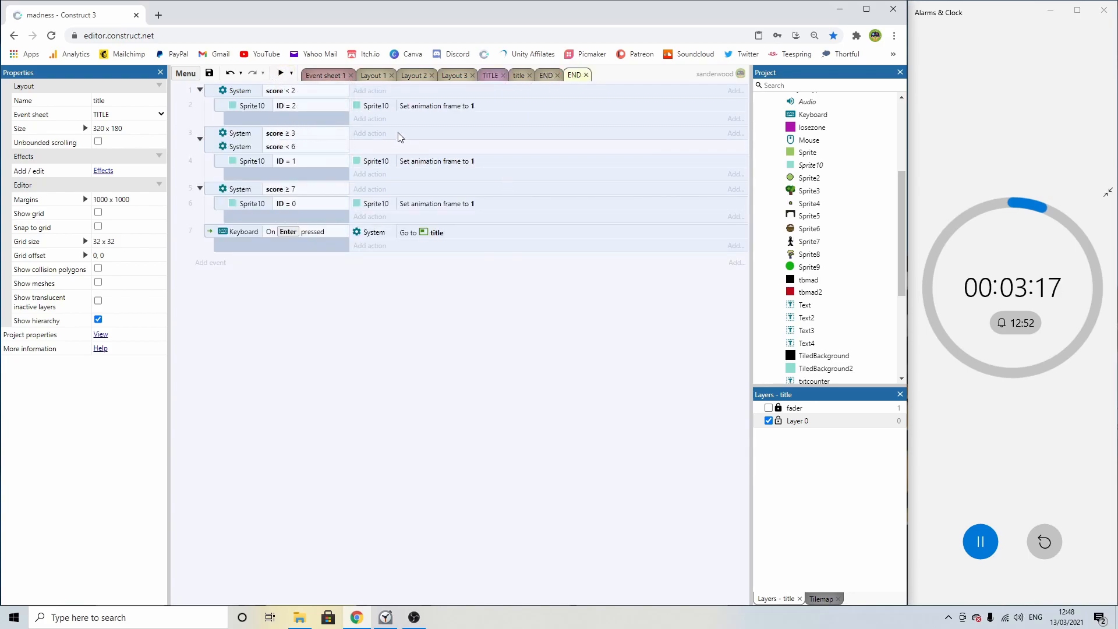
left_click(326, 76)
left_click(372, 76)
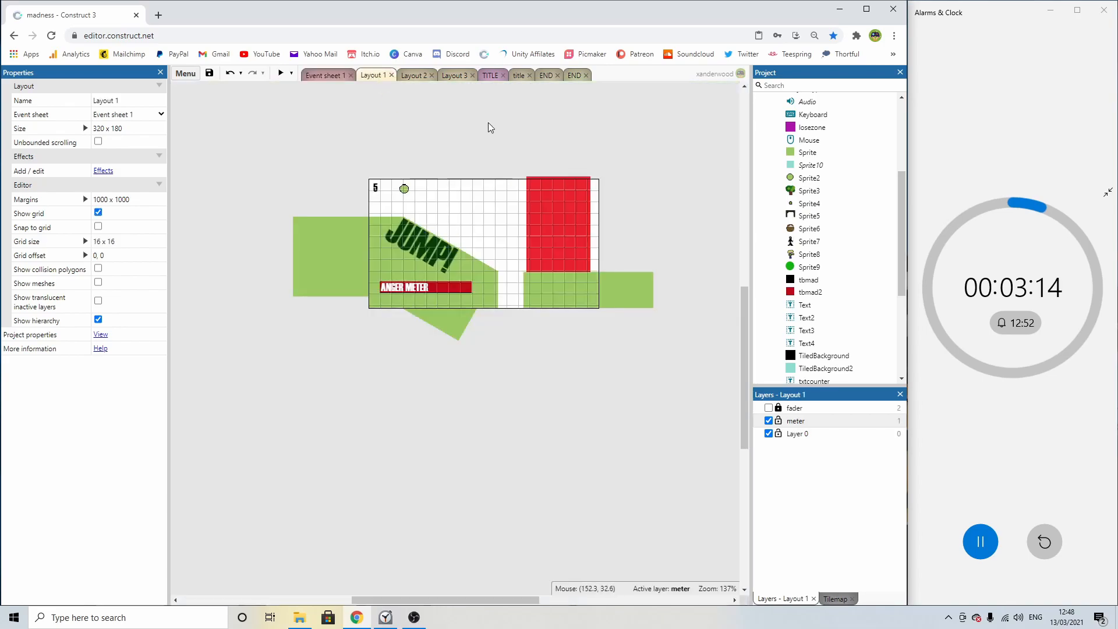
left_click(546, 76)
left_click(365, 227)
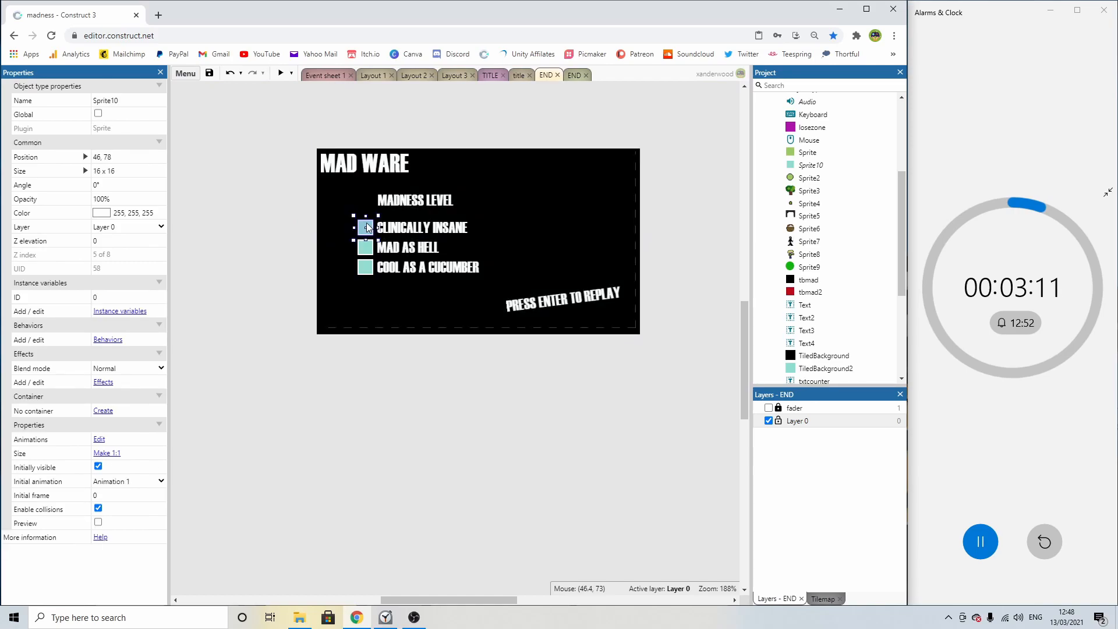
left_click(459, 137)
left_click(574, 76)
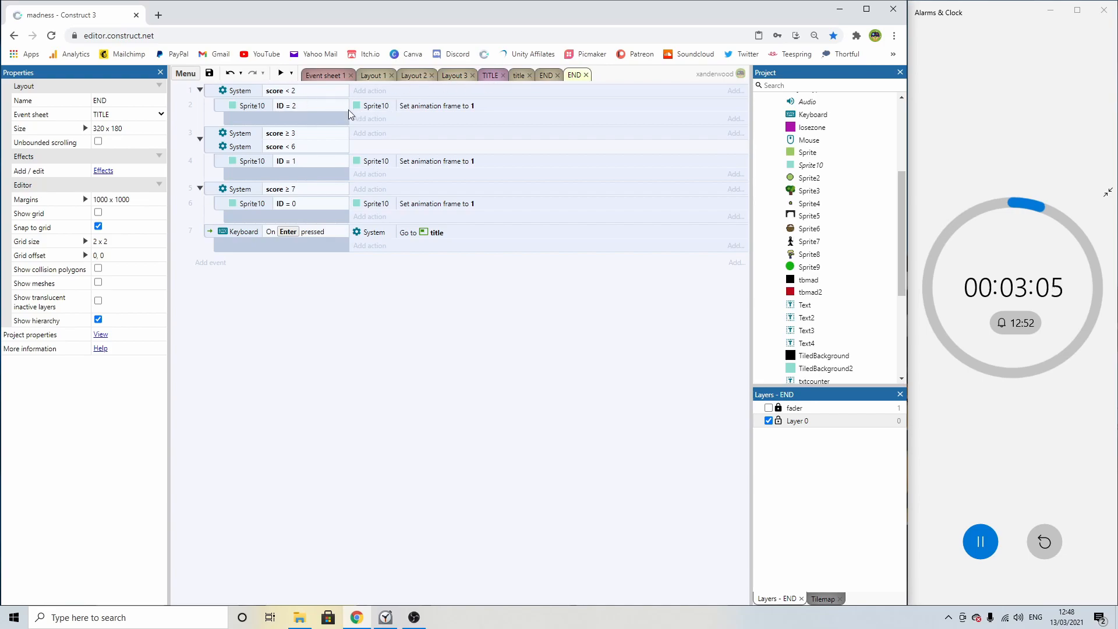
left_click(208, 96)
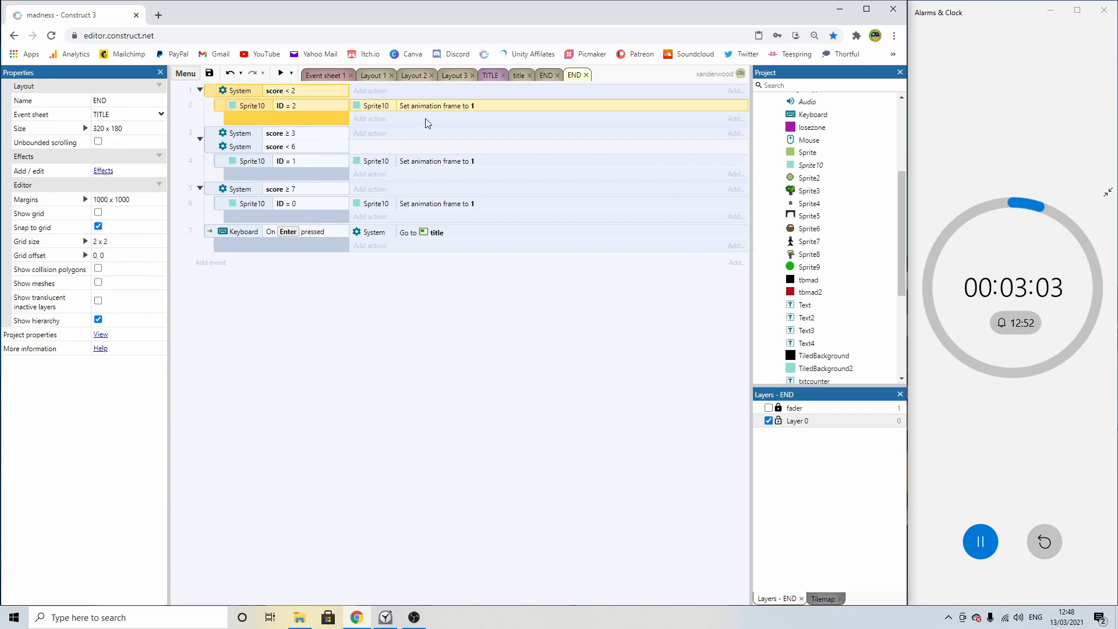
left_click(407, 147)
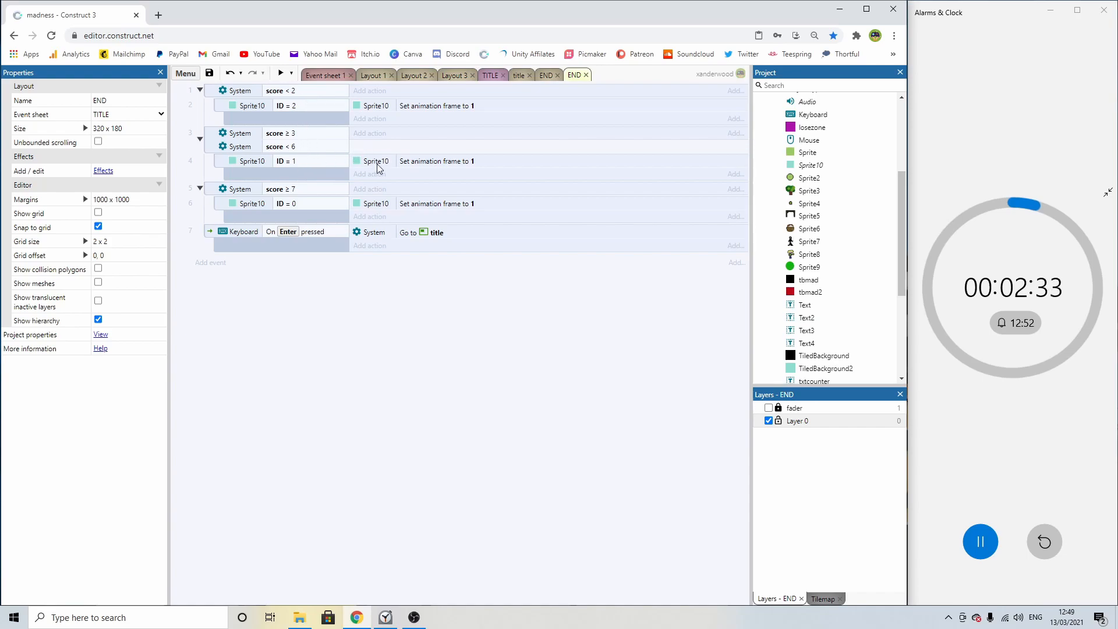
Preview the whole project, play through the minigames to the Madness Level screen, and close the preview.
left_click(334, 77)
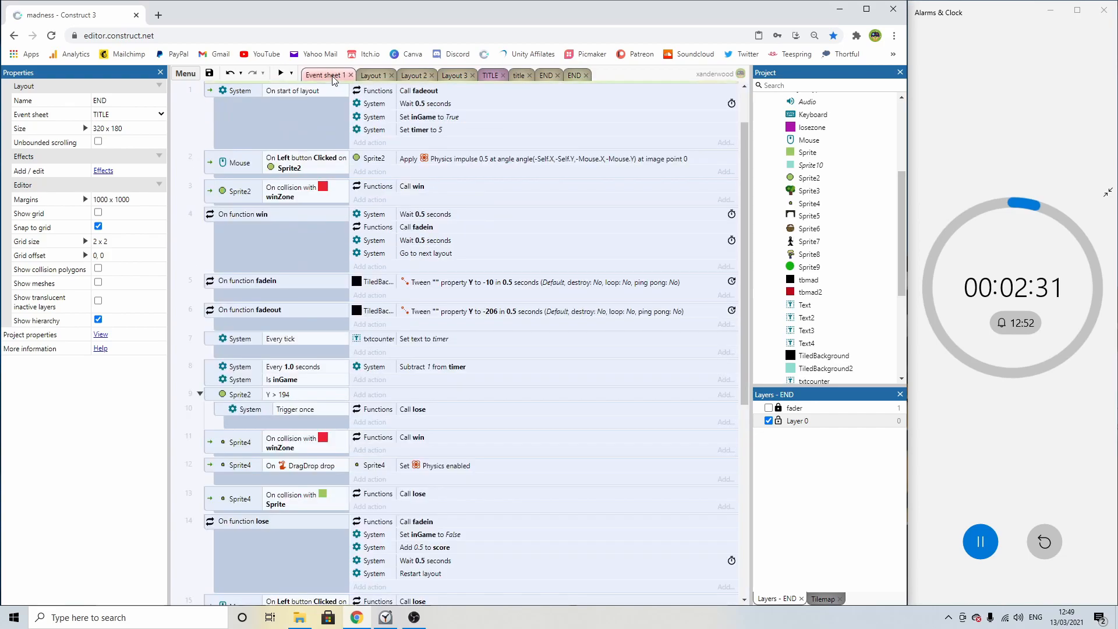
left_click(367, 75)
left_click(291, 73)
left_click(300, 121)
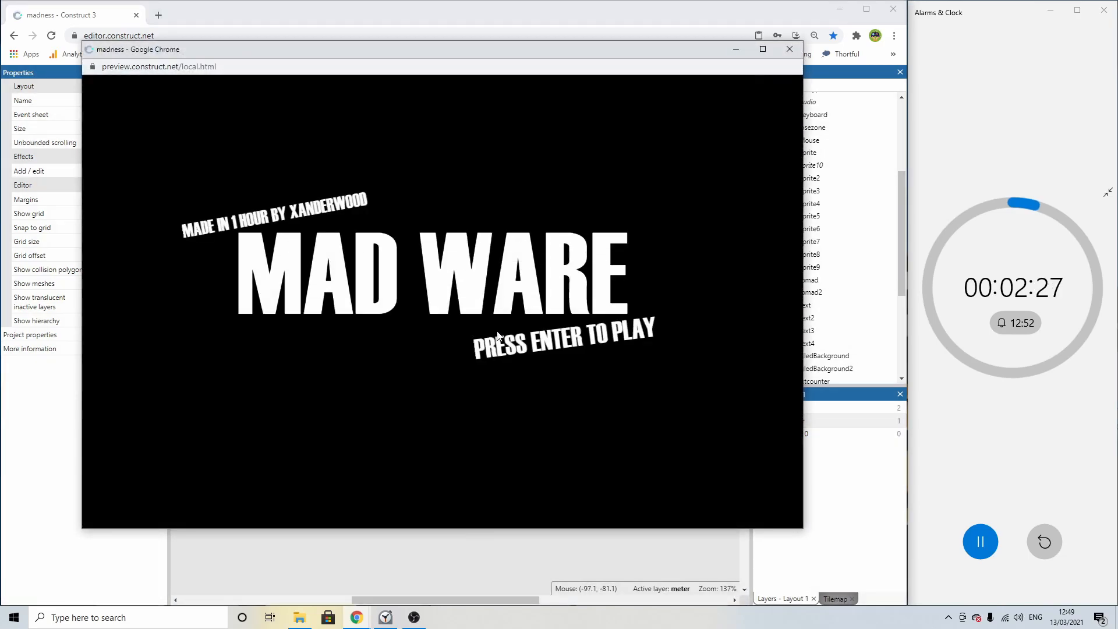
key("Return")
key("space")
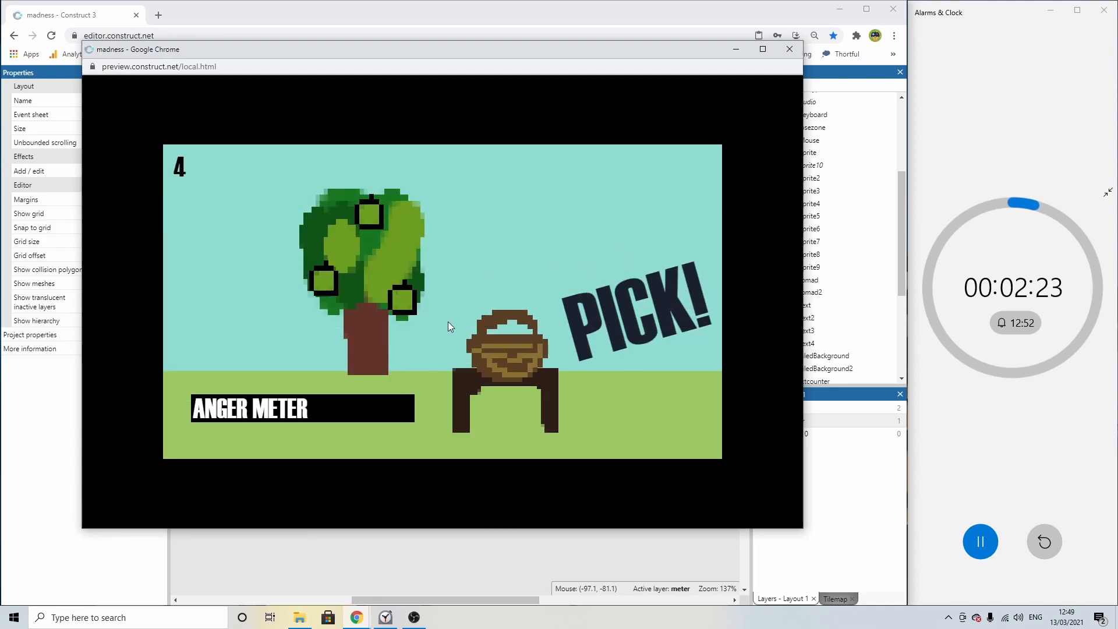
left_click_drag(411, 306, 512, 295)
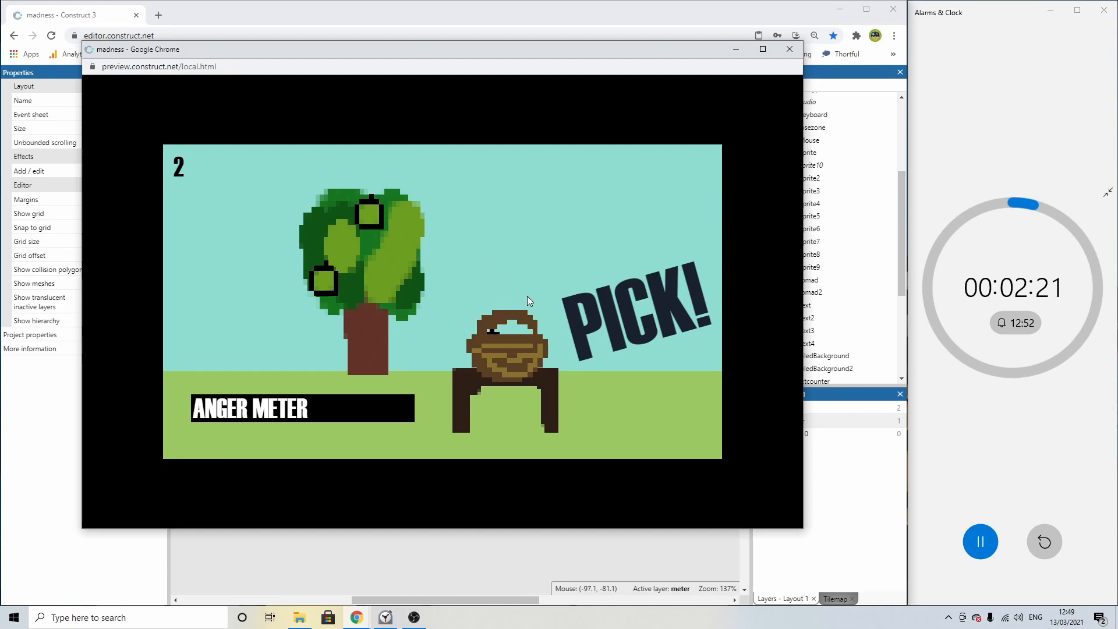
left_click(196, 362)
left_click(558, 366)
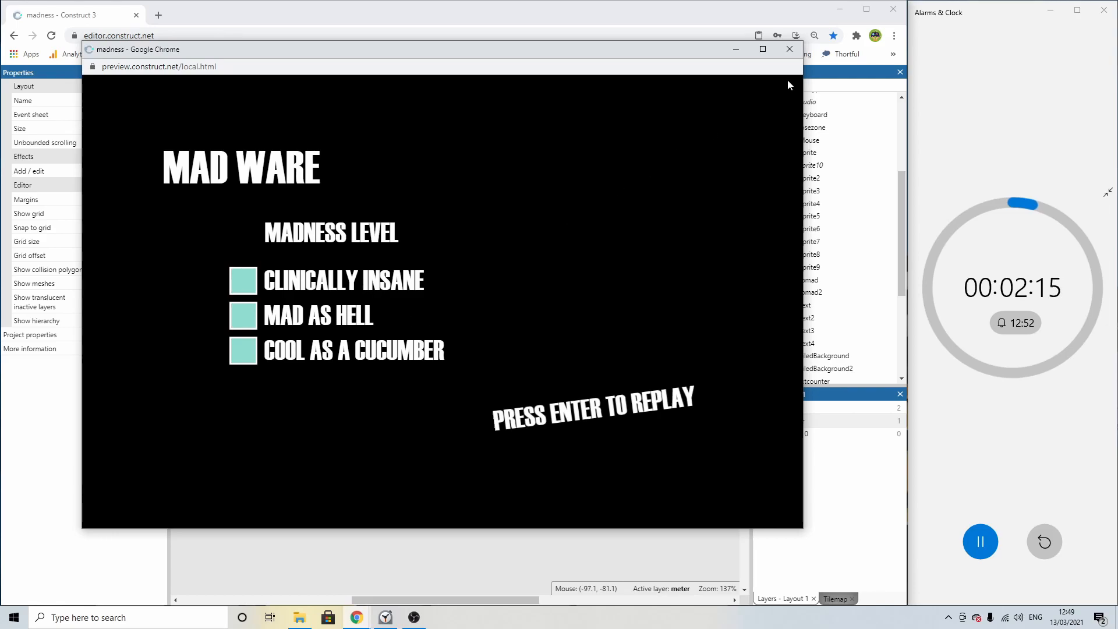
left_click(790, 49)
In the END event sheet, move each Sprite10 ID condition from its sub-event into the parent score event.
left_click(565, 76)
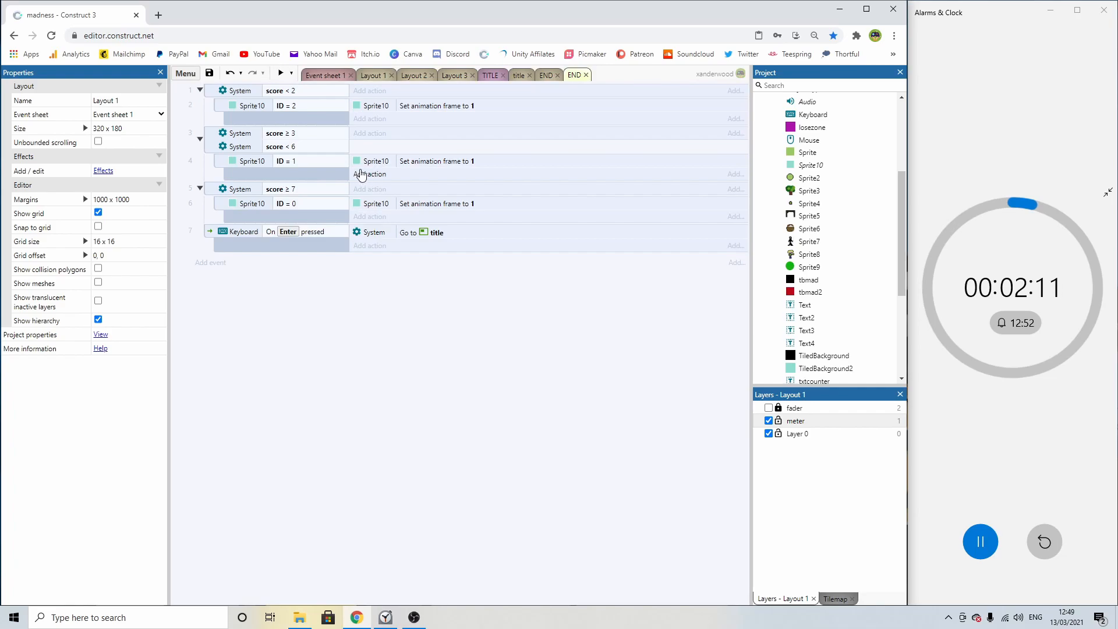
left_click(546, 75)
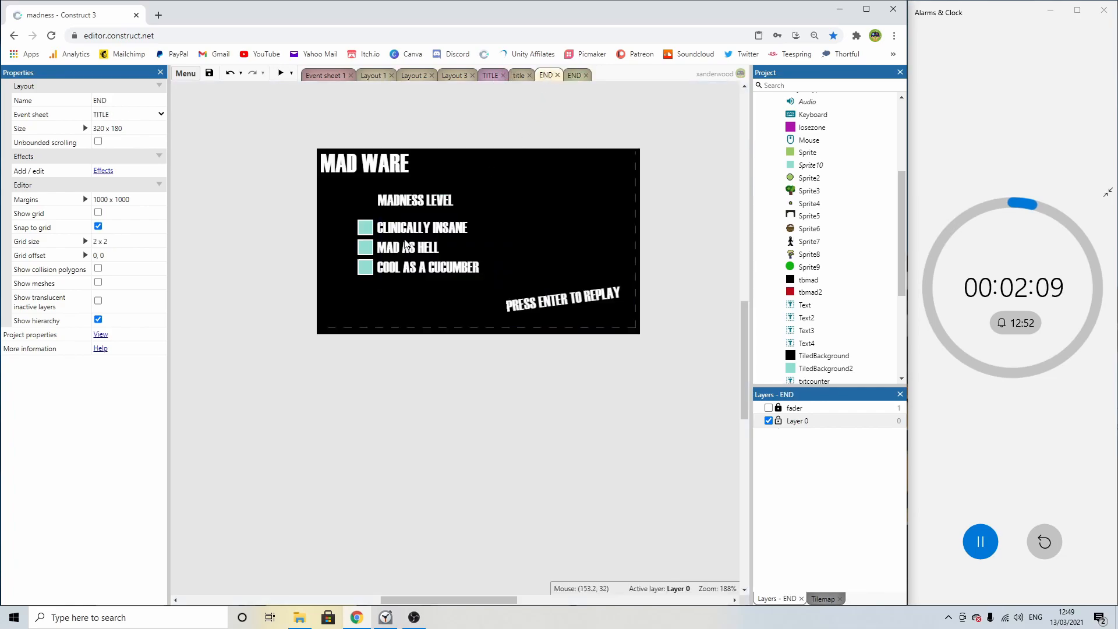
left_click(367, 229)
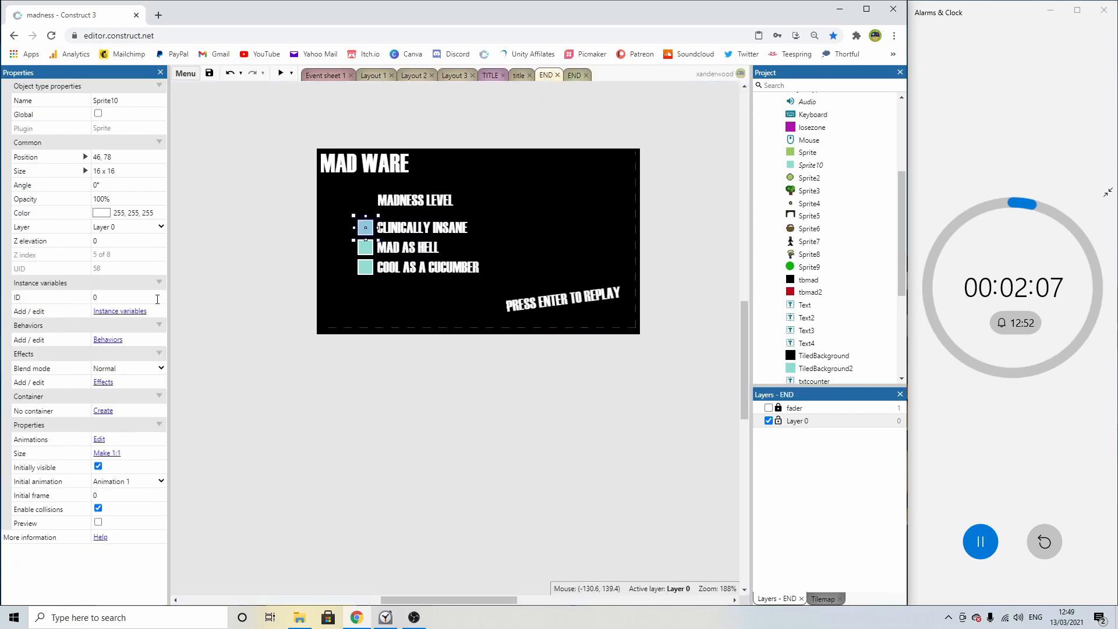
left_click(574, 75)
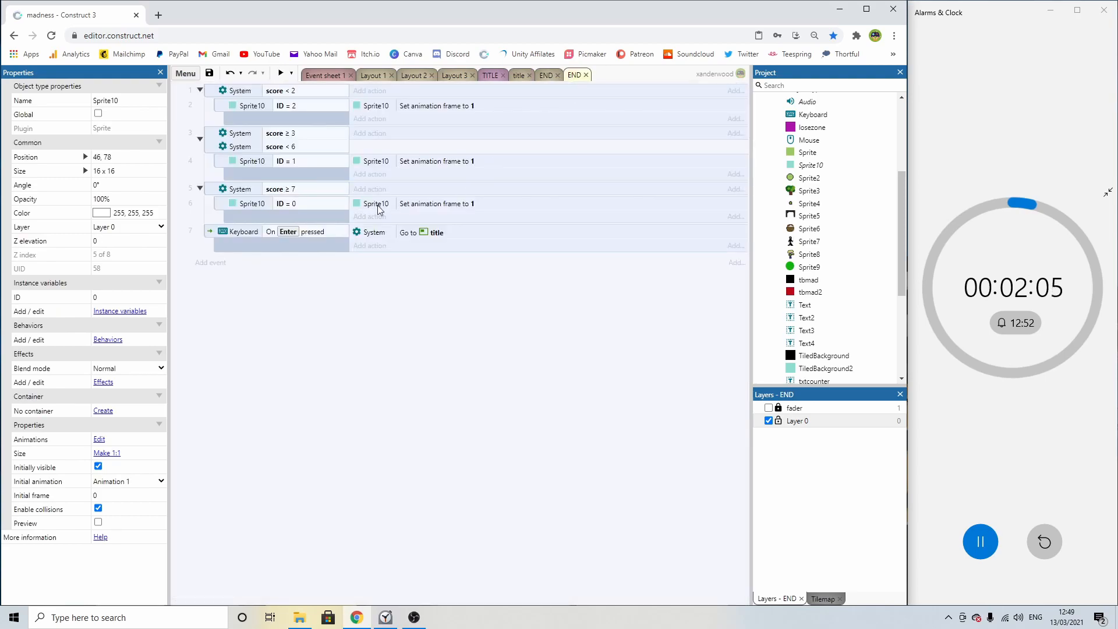
left_click_drag(284, 109, 288, 103)
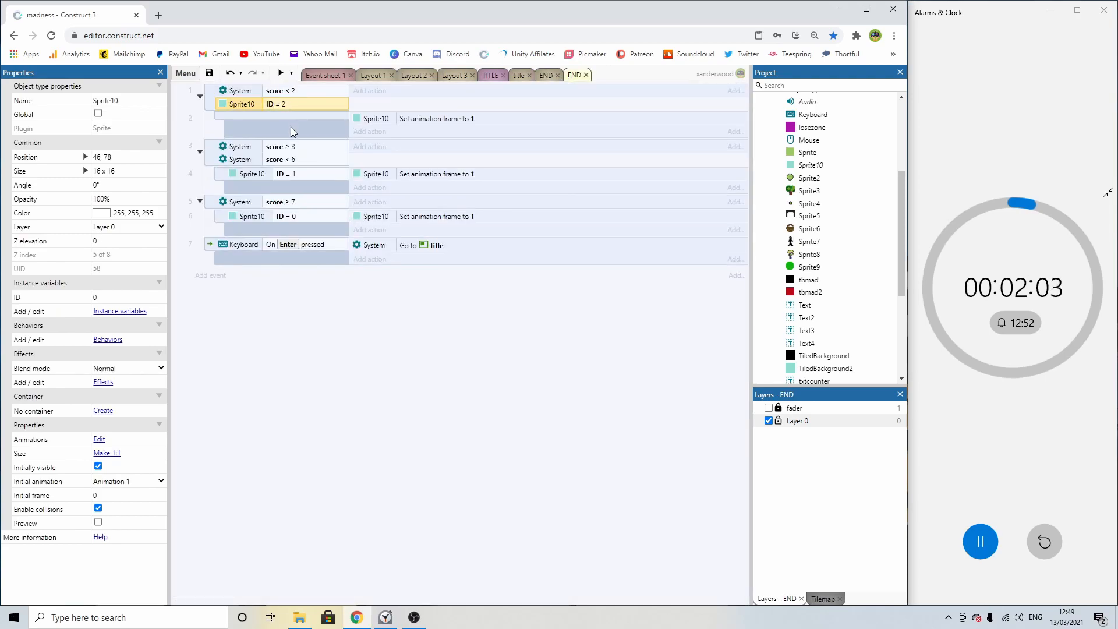
left_click_drag(294, 174, 292, 165)
left_click_drag(283, 231, 285, 226)
Move the three Sprite10 Set animation frame actions from the sub-events into their parent score events.
left_click(384, 188)
left_click_drag(383, 243, 373, 219)
left_click_drag(381, 188, 340, 84)
Preview the project again, play through to the end screen to test the madness level checkboxes, and close the preview.
left_click(291, 73)
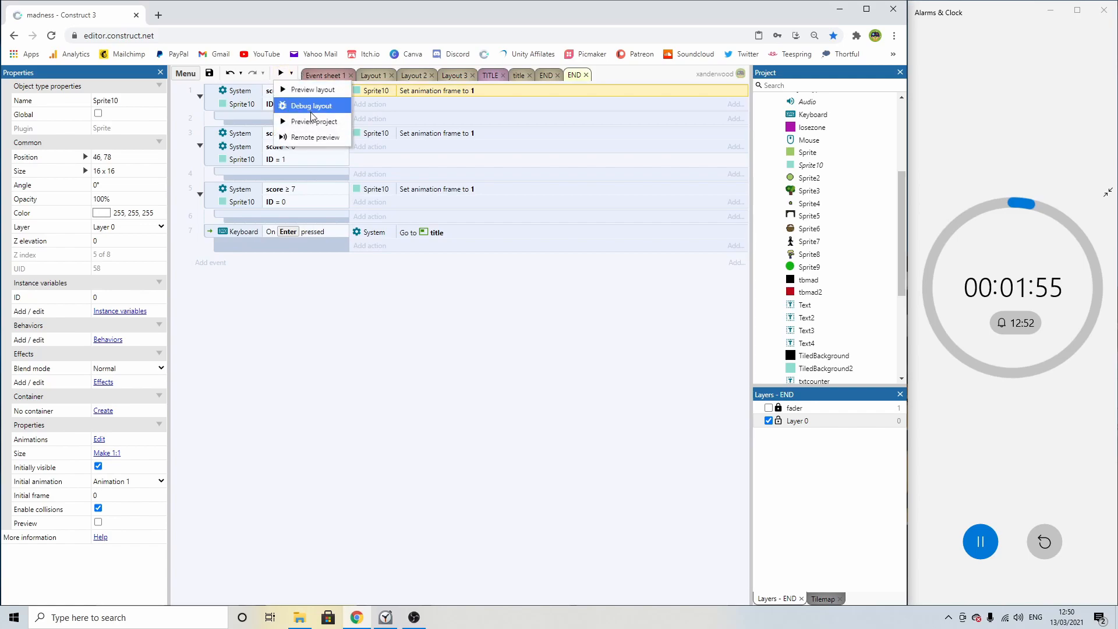
left_click(315, 122)
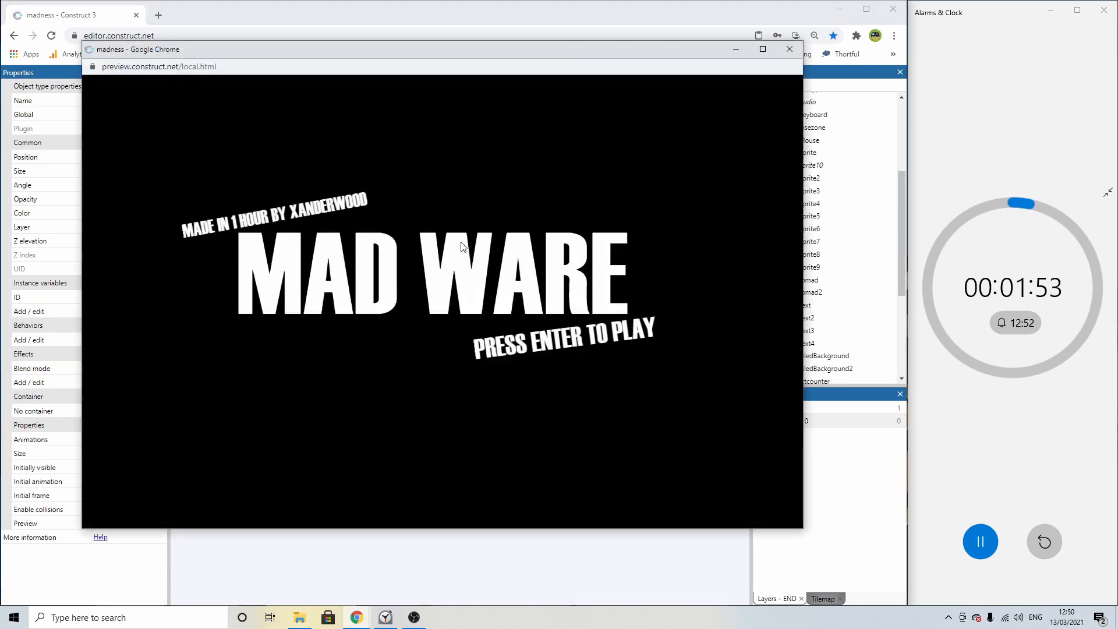
key("Return")
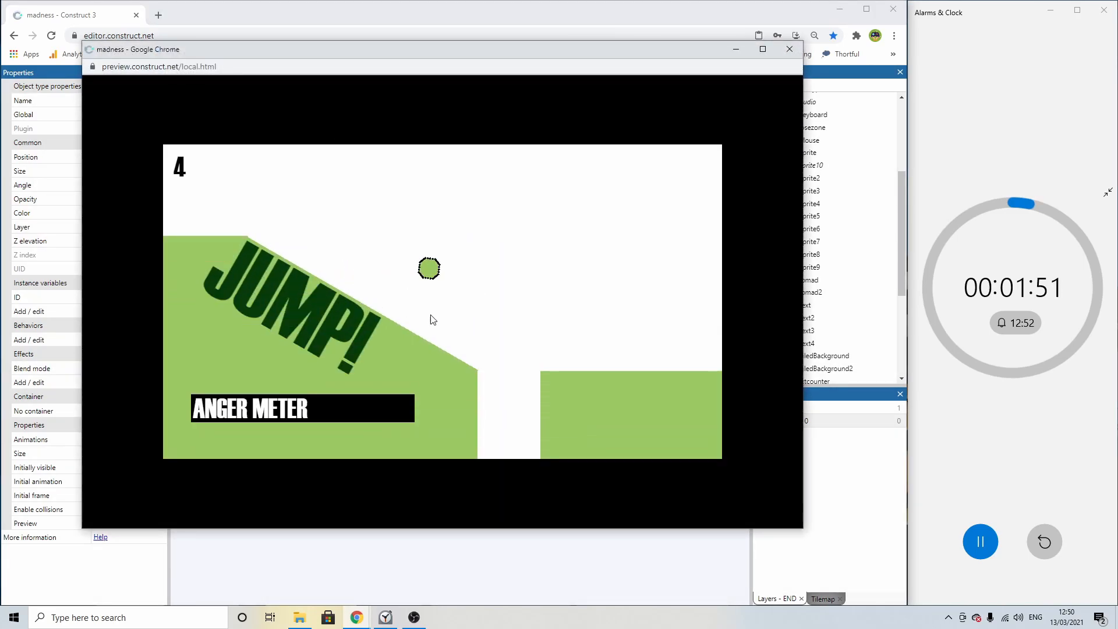
left_click_drag(442, 287, 550, 345)
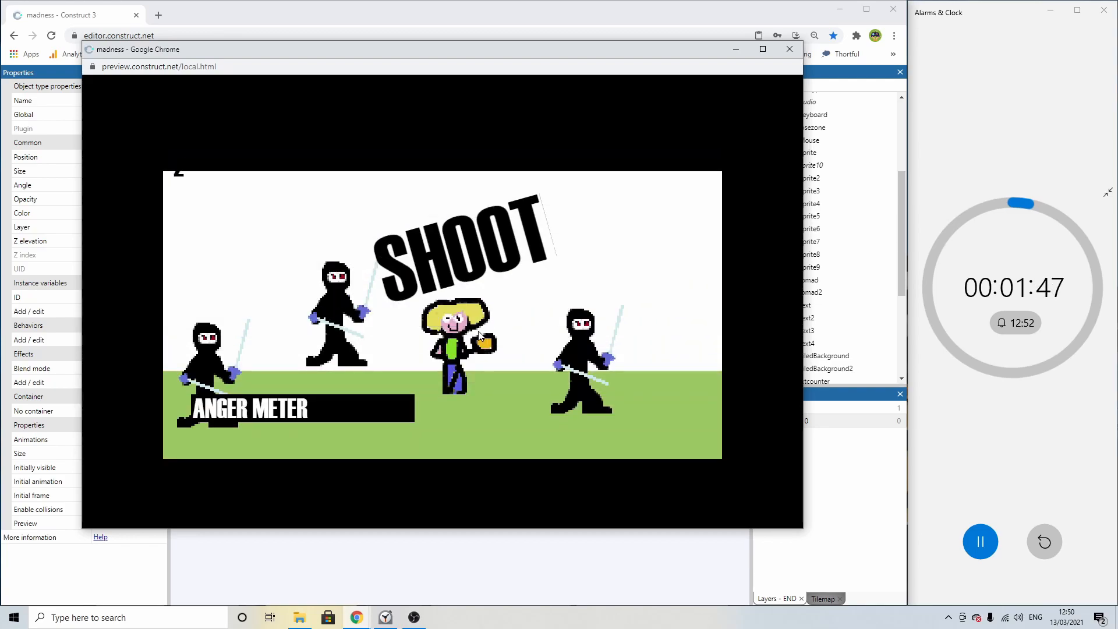
left_click(365, 326)
left_click(238, 364)
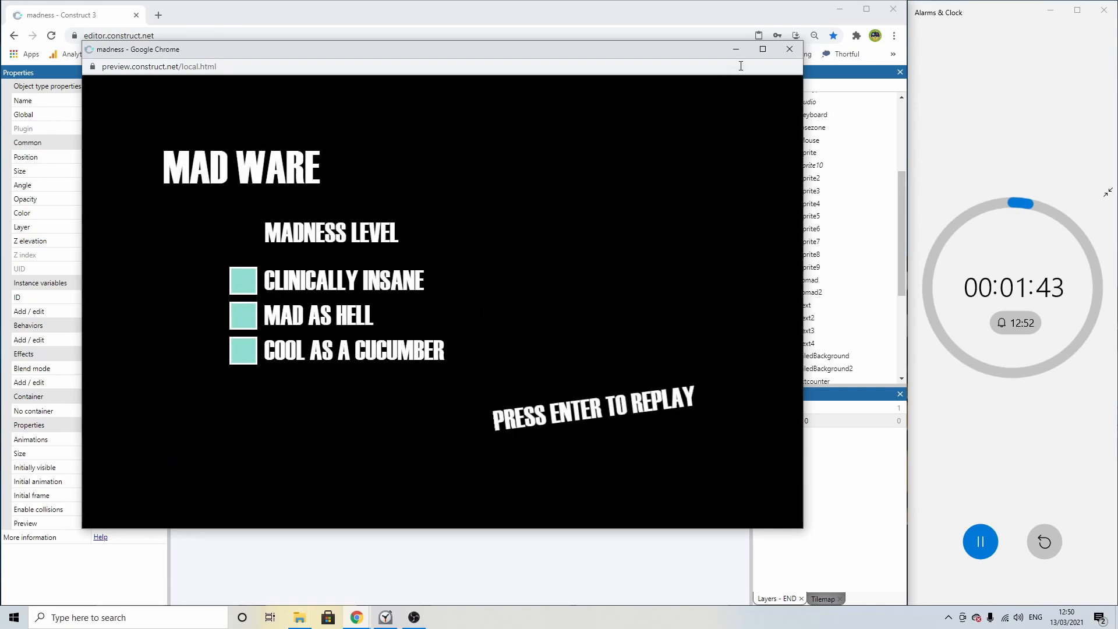
left_click(786, 49)
Delete the empty sub-event and the Sprite10 ID = 2 condition from the score < 2 event in the END sheet.
left_click(420, 283)
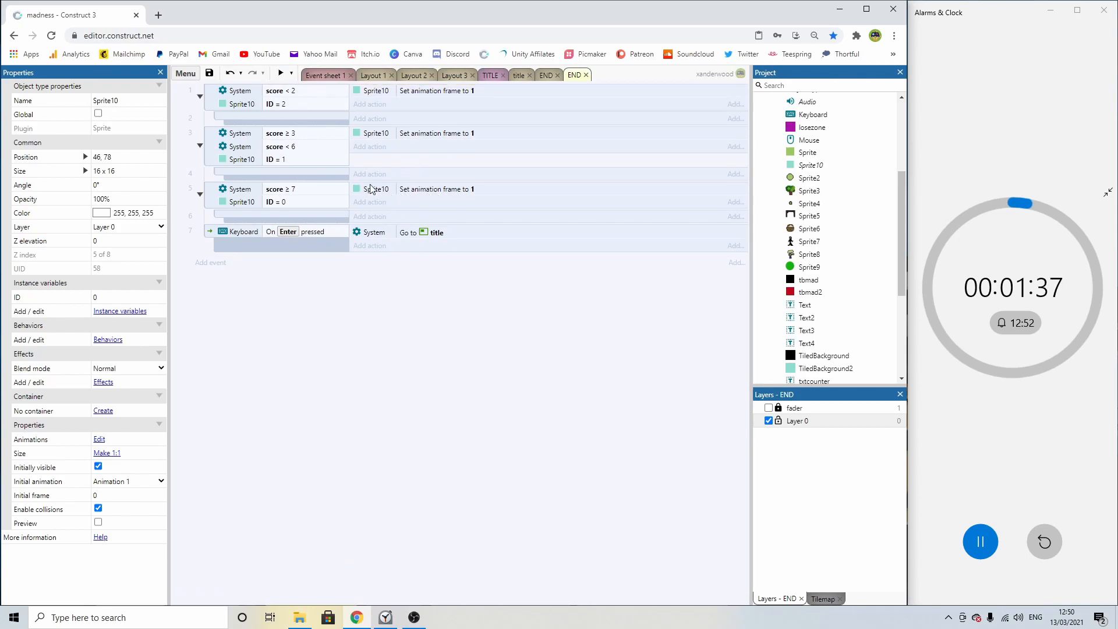
left_click(547, 74)
left_click(370, 367)
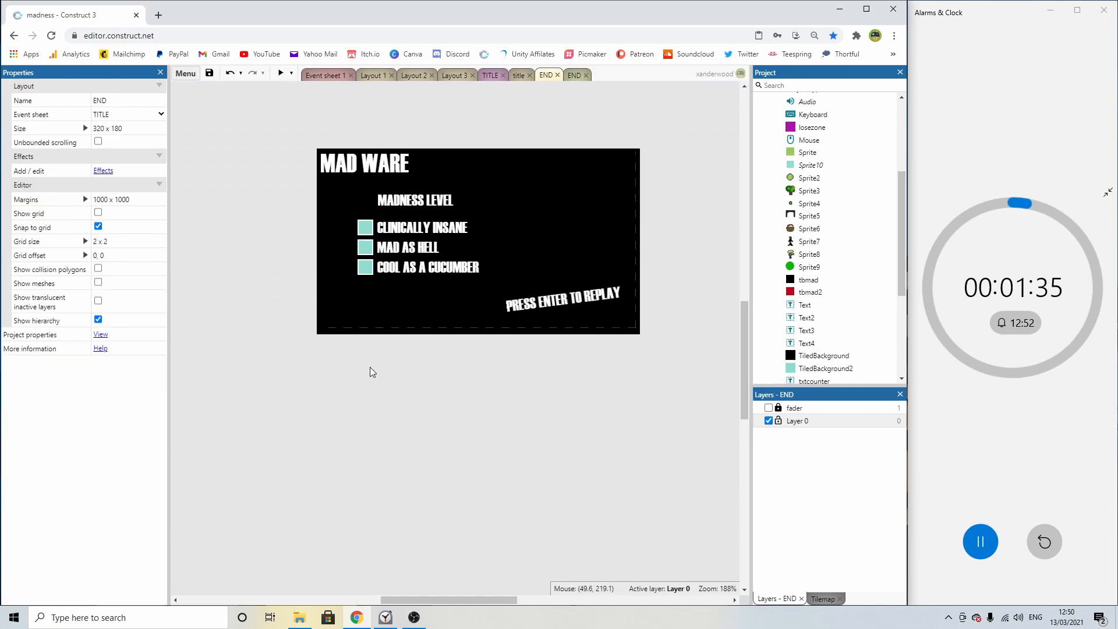
scroll(384, 276, "up", 2, "ctrl")
left_click(575, 69)
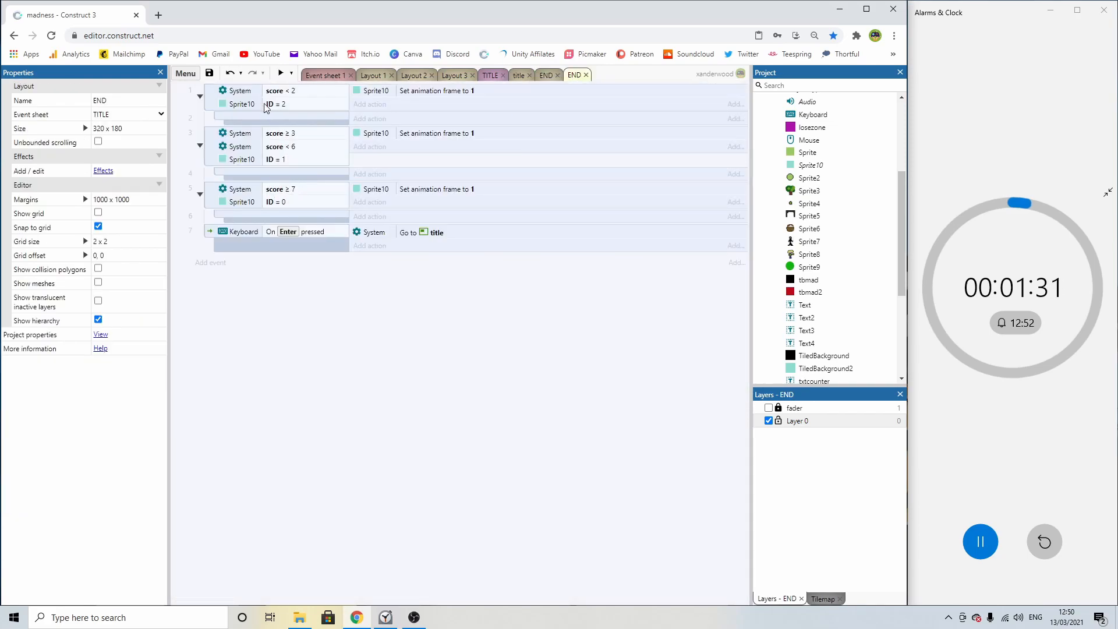
key("Delete")
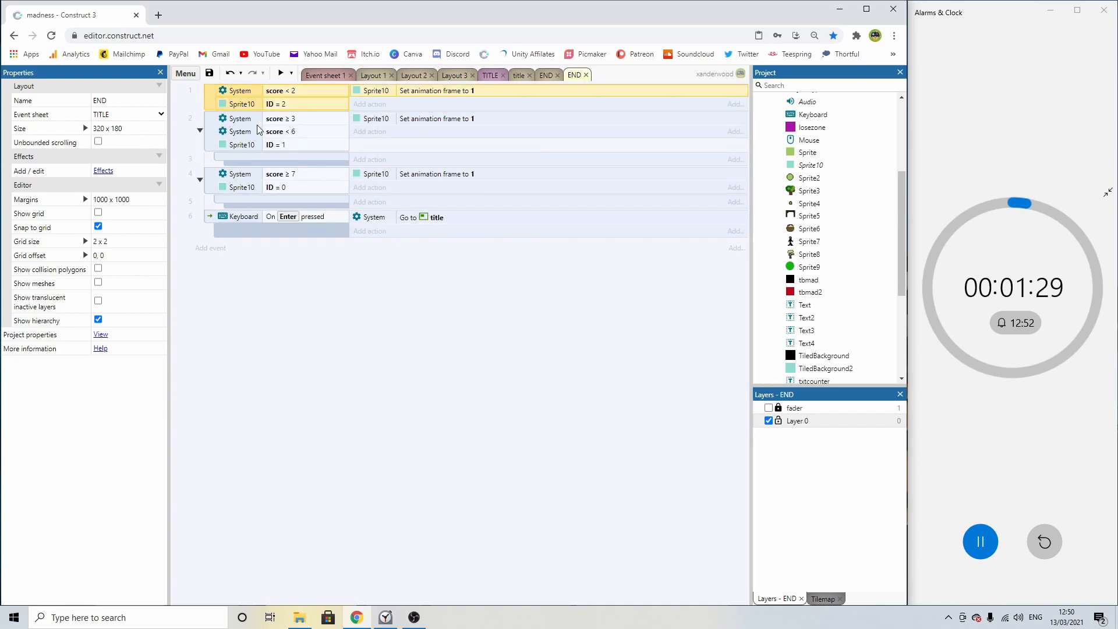
left_click(291, 108)
key("Delete")
Delete the remaining Sprite10 ID conditions, the score < 6 condition, and the empty sub-events from the score ≥ 3 and score ≥ 7 events.
left_click(286, 143)
key("Delete")
key("Delete")
left_click(294, 149)
key("Delete")
left_click(294, 160)
key("Delete")
left_click(296, 170)
key("Delete")
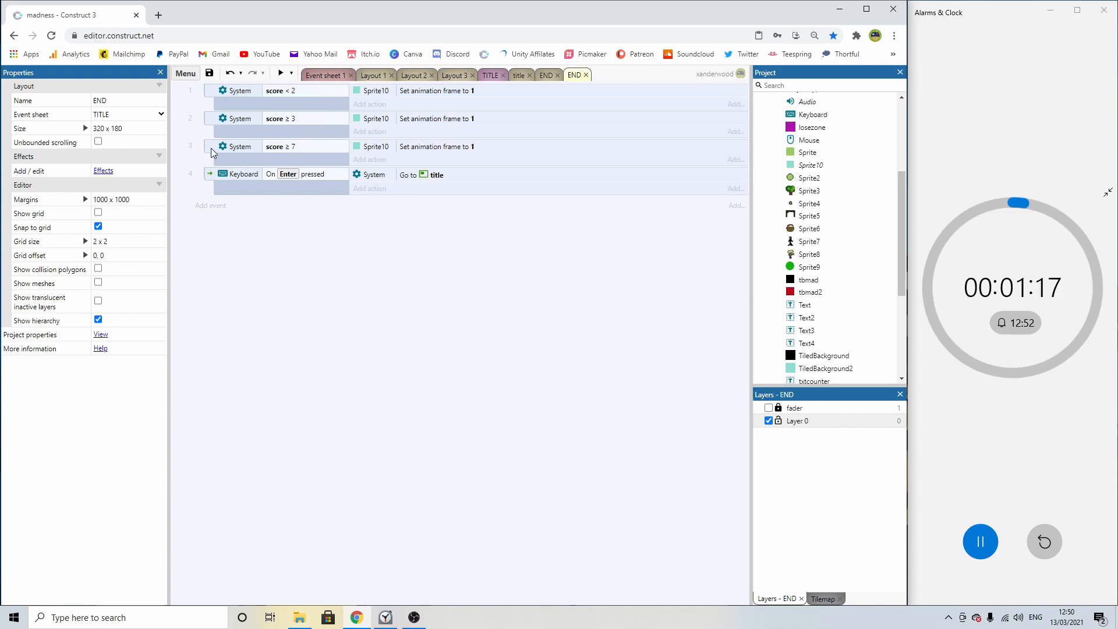
Delete the score ≥ 3 event in the END sheet and change the score ≥ 7 comparison to greater than 7.
left_click(208, 120)
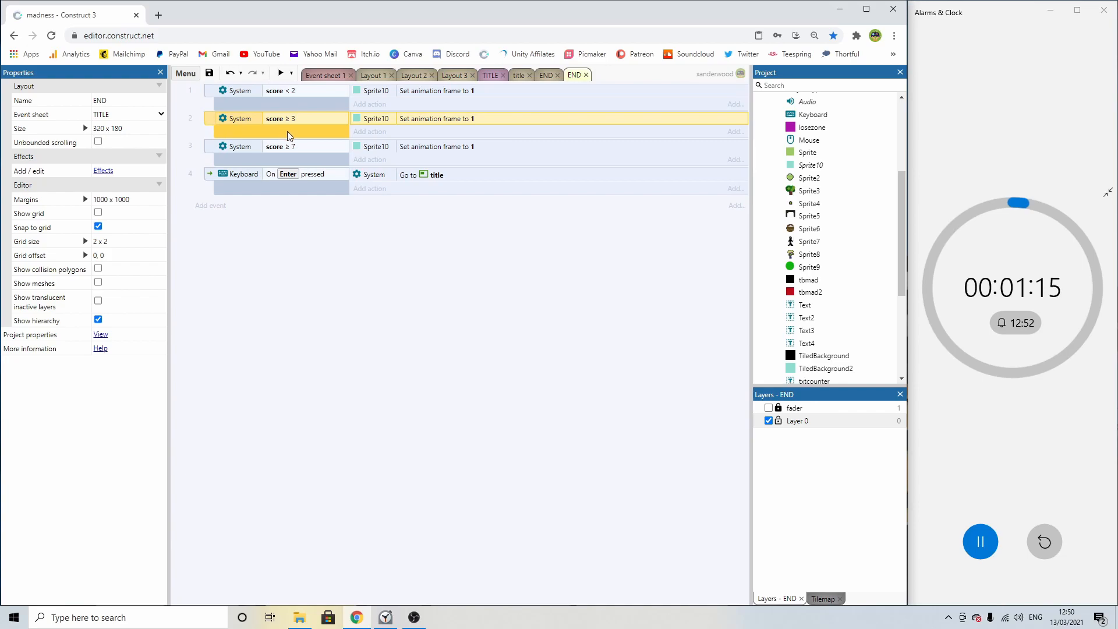
key("Delete")
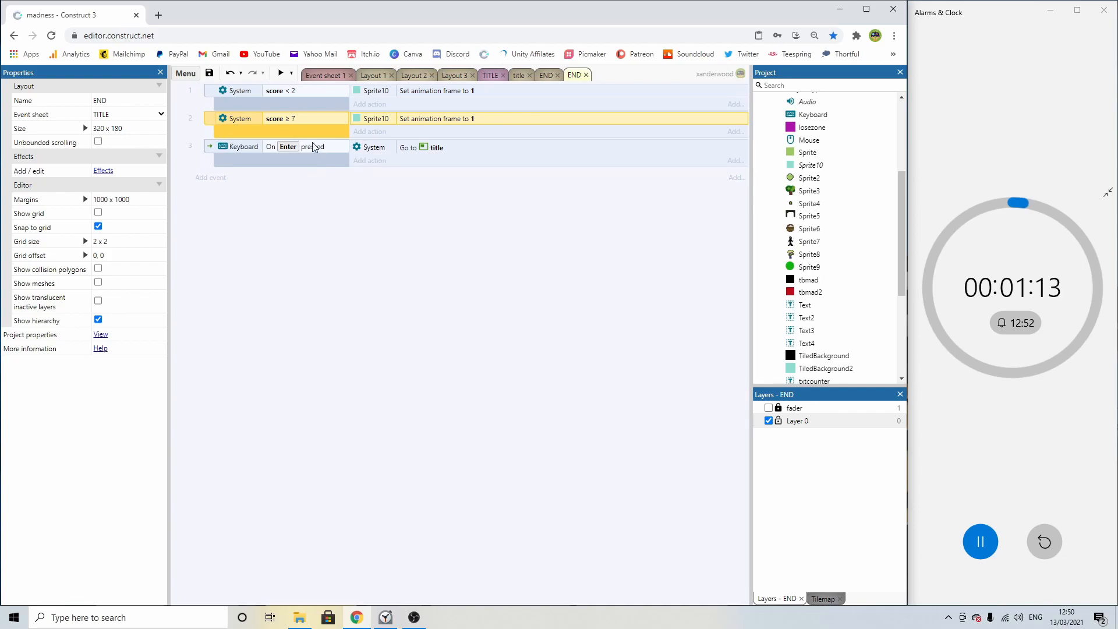
double_click(295, 118)
left_click(492, 268)
key("Up")
key("Return")
left_click(668, 347)
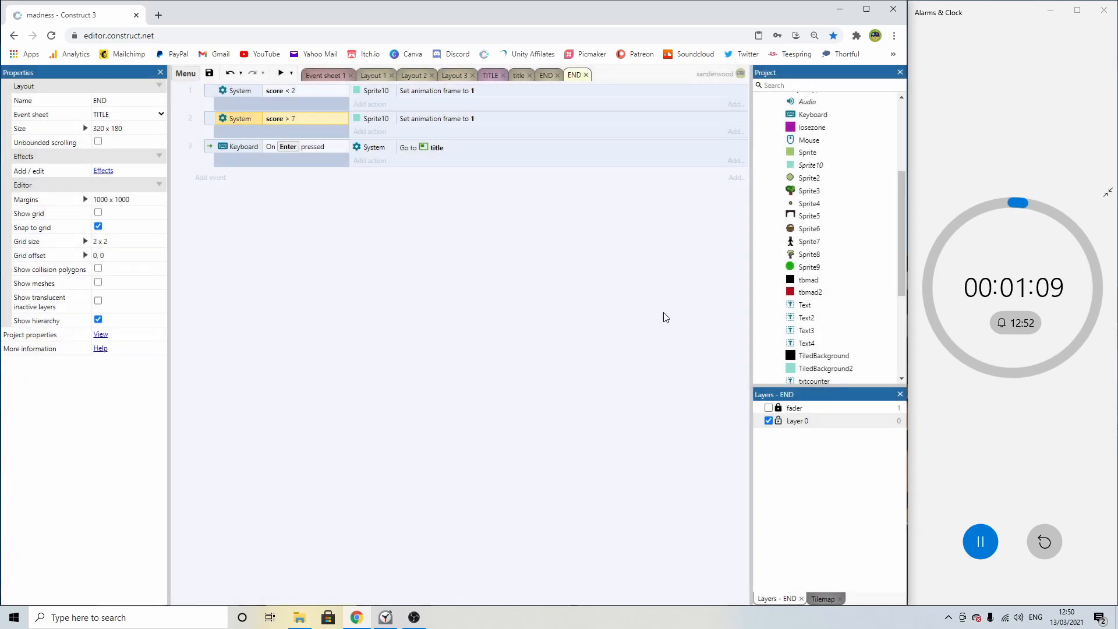
Add an Else event below the score > 7 event with a copied Sprite10 action setting the animation frame to 0.
left_click(210, 119)
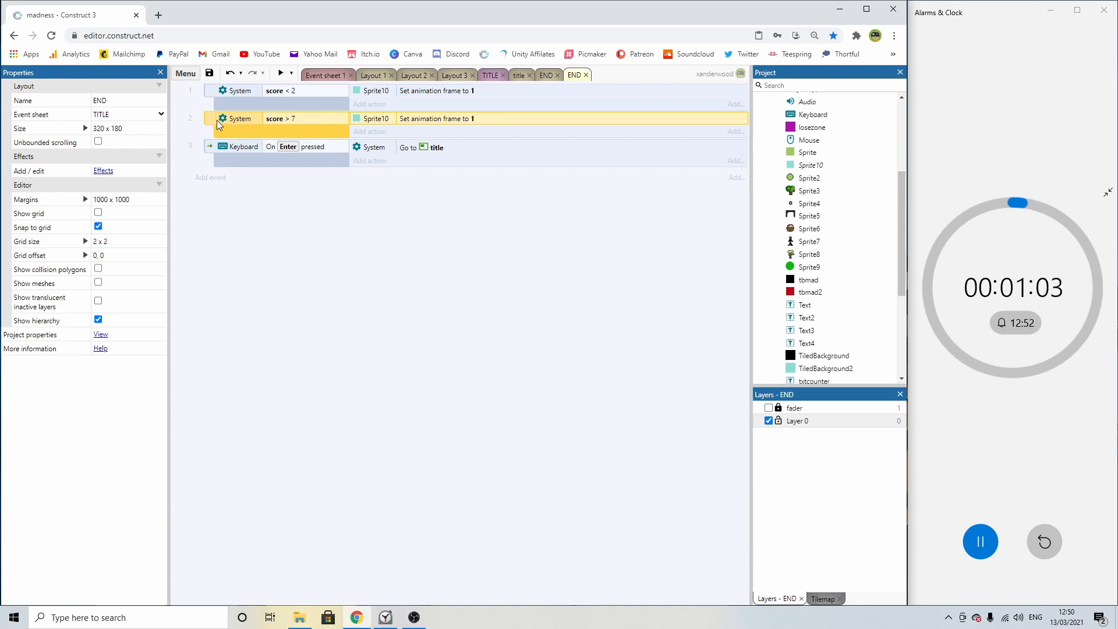
key("x")
left_click(427, 120)
left_click_drag(427, 120, 431, 147, "ctrl")
double_click(432, 147)
type("0")
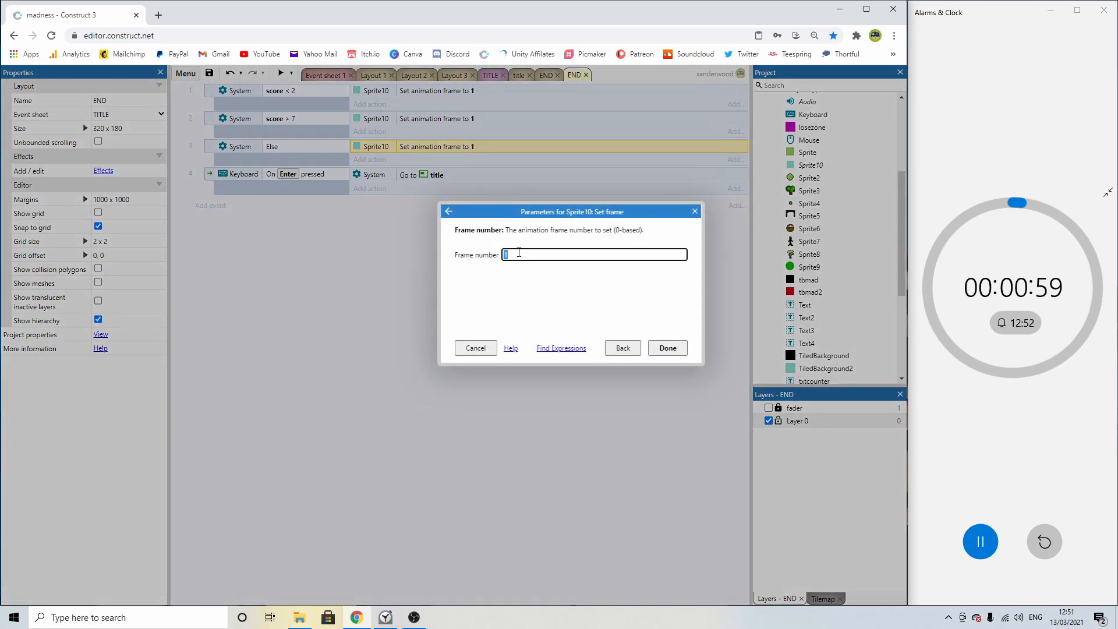
key("Return")
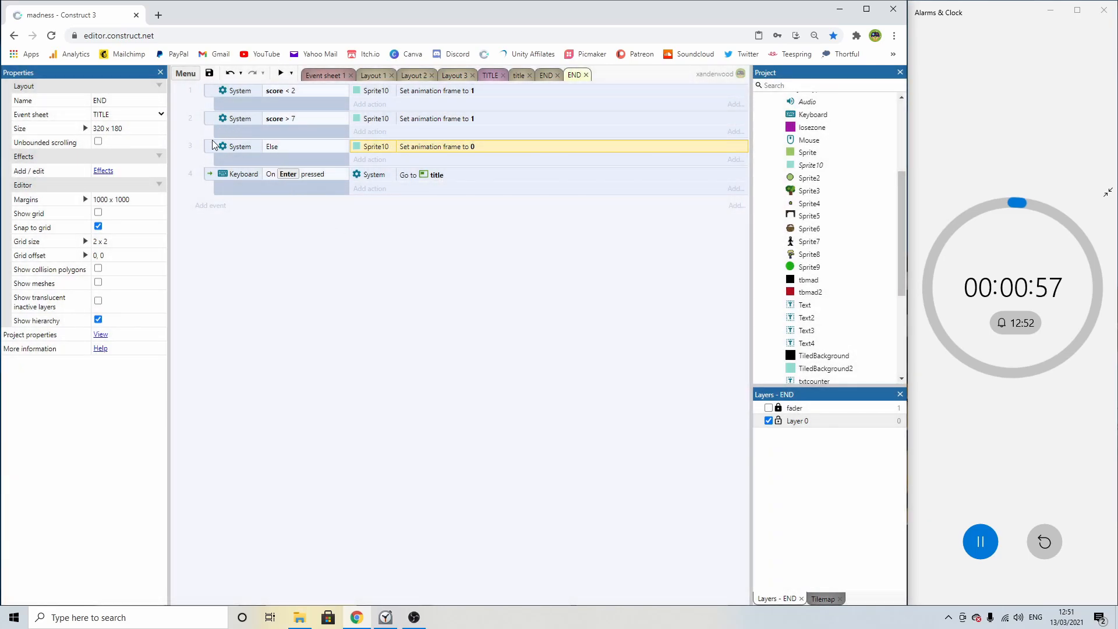
Preview the END layout, play the whole project through to the end screen to test the checkboxes, and close the preview.
left_click(282, 74)
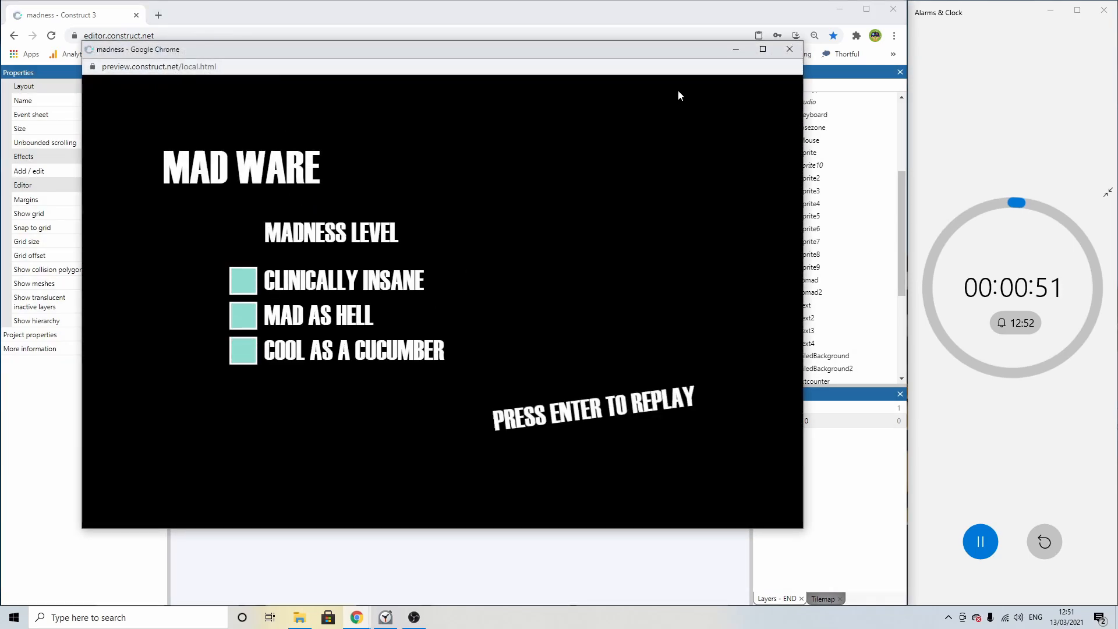
left_click(789, 49)
left_click(292, 74)
left_click(313, 122)
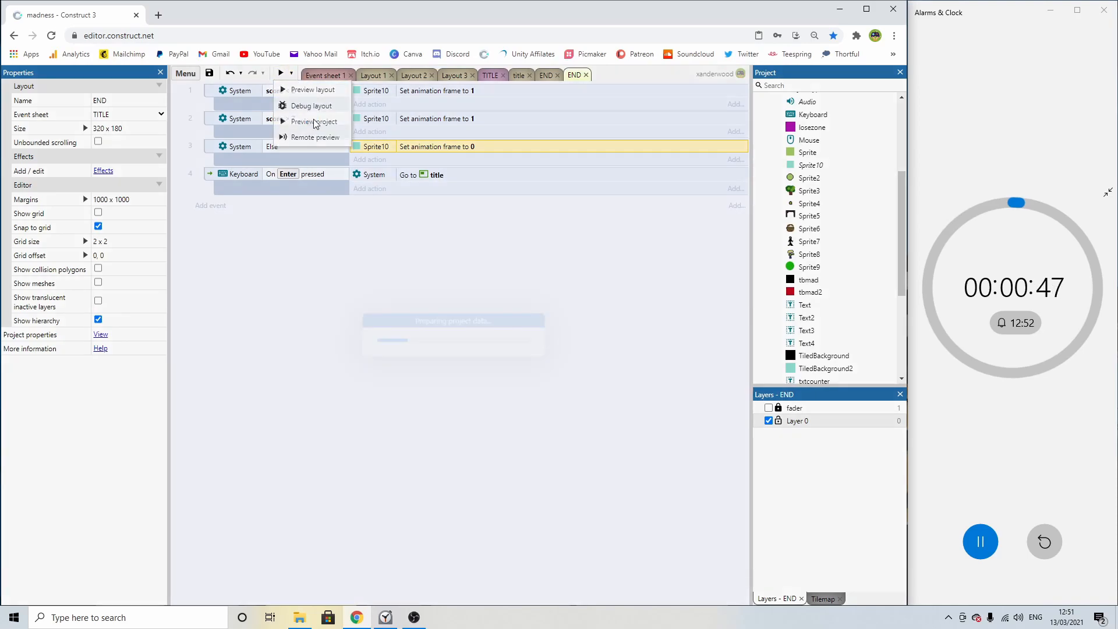
key("Return")
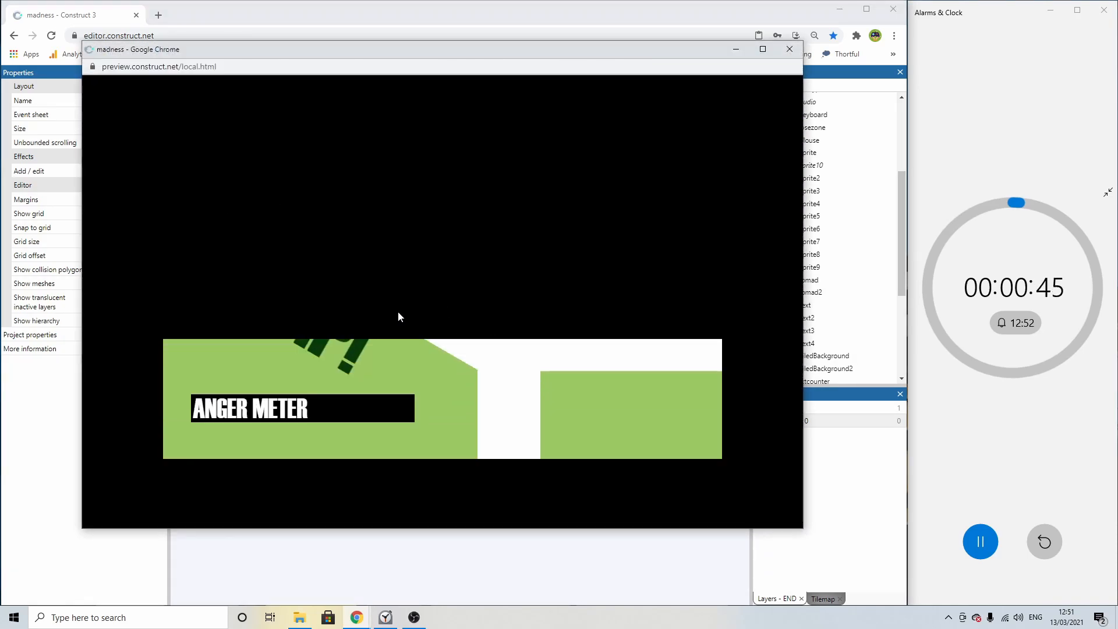
key("space")
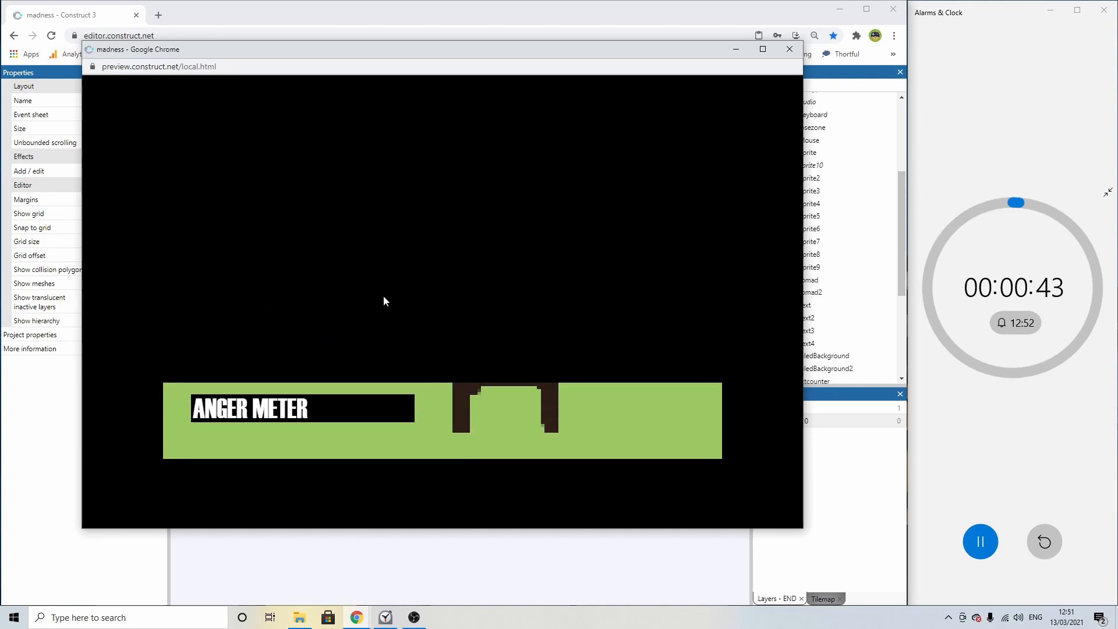
left_click_drag(396, 294, 486, 306)
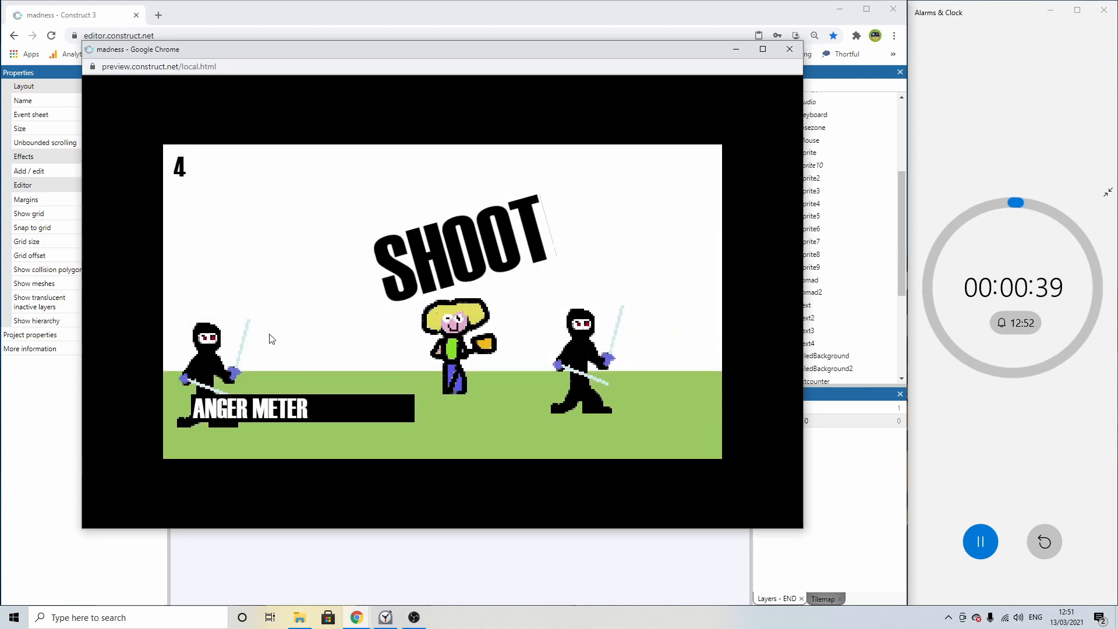
left_click(597, 353)
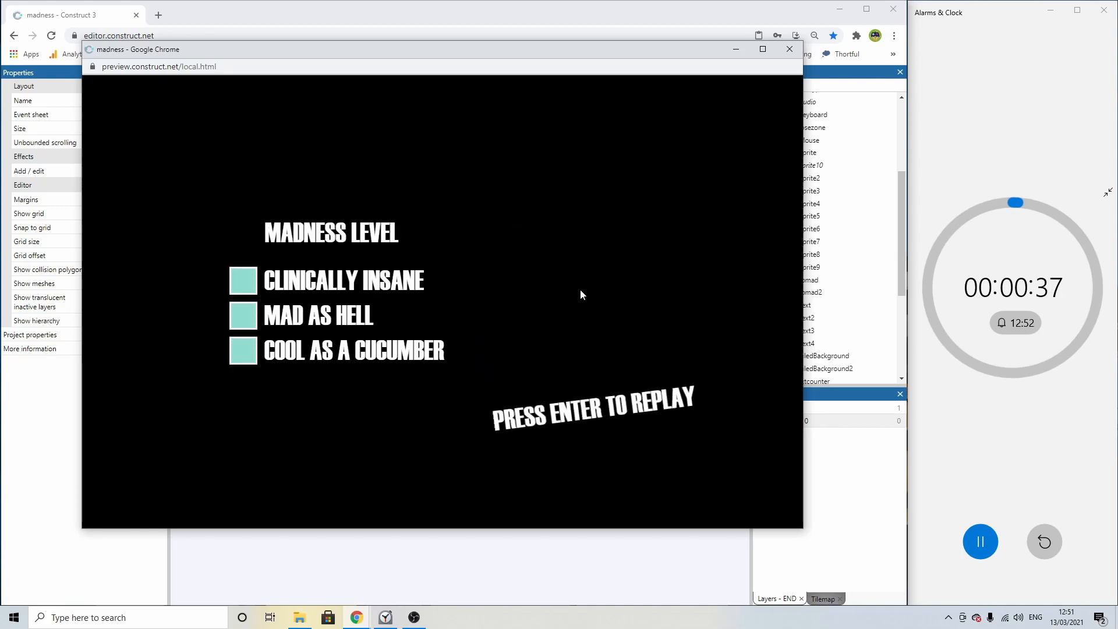
left_click(789, 49)
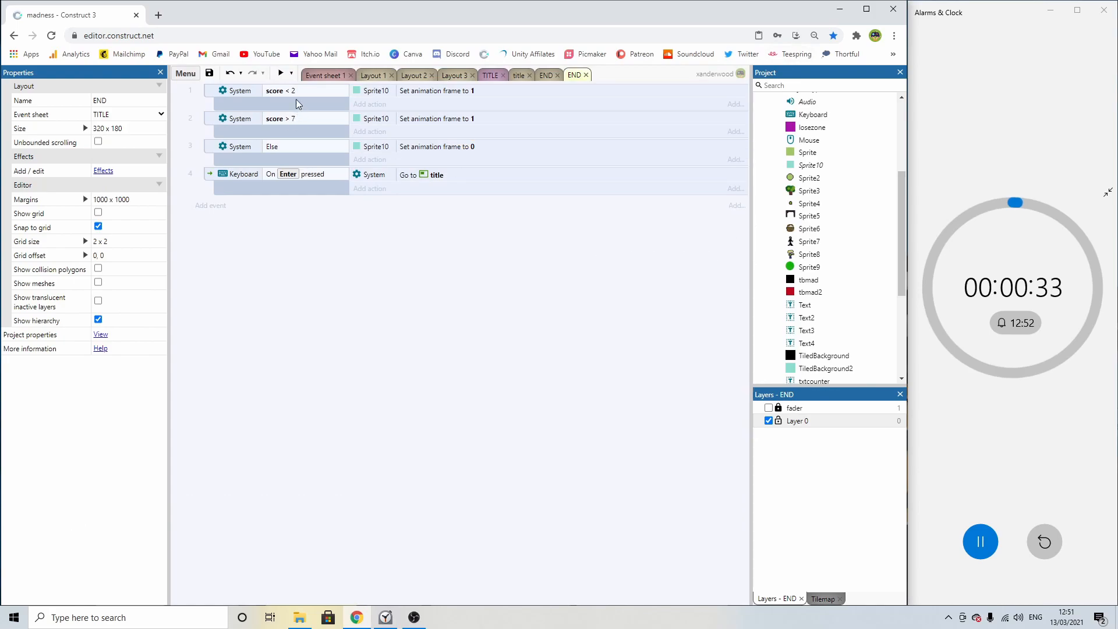
Add a System Compare variable event for timer ≤ 0 to Event sheet 1 and give it a copied Call lose action.
left_click(333, 78)
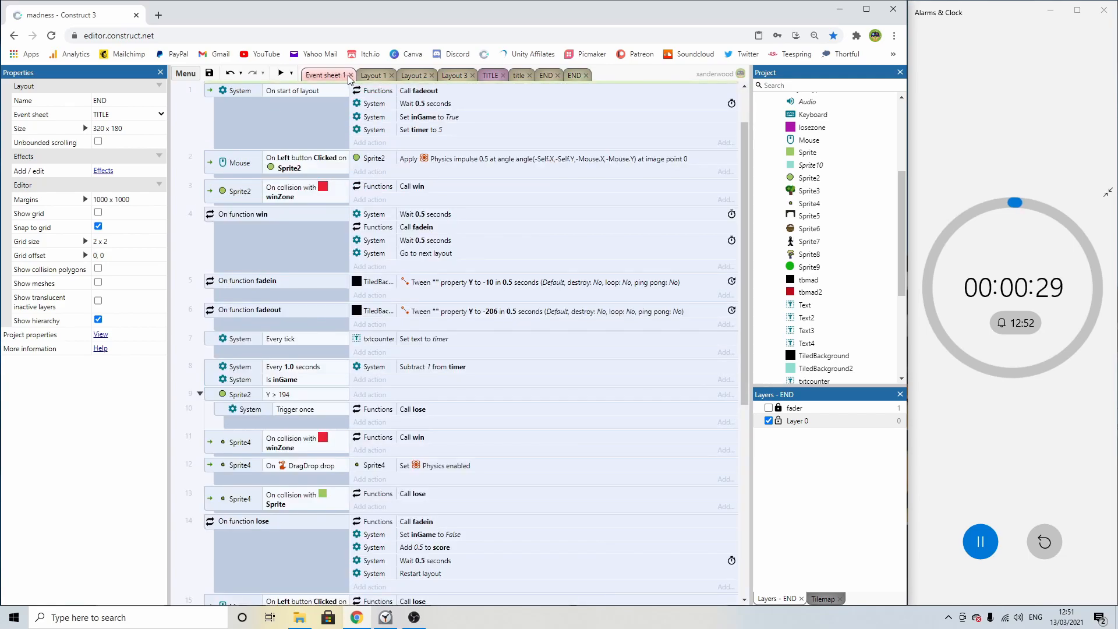
left_click(369, 75)
left_click(338, 75)
scroll(347, 206, "down", 10)
left_click(201, 566)
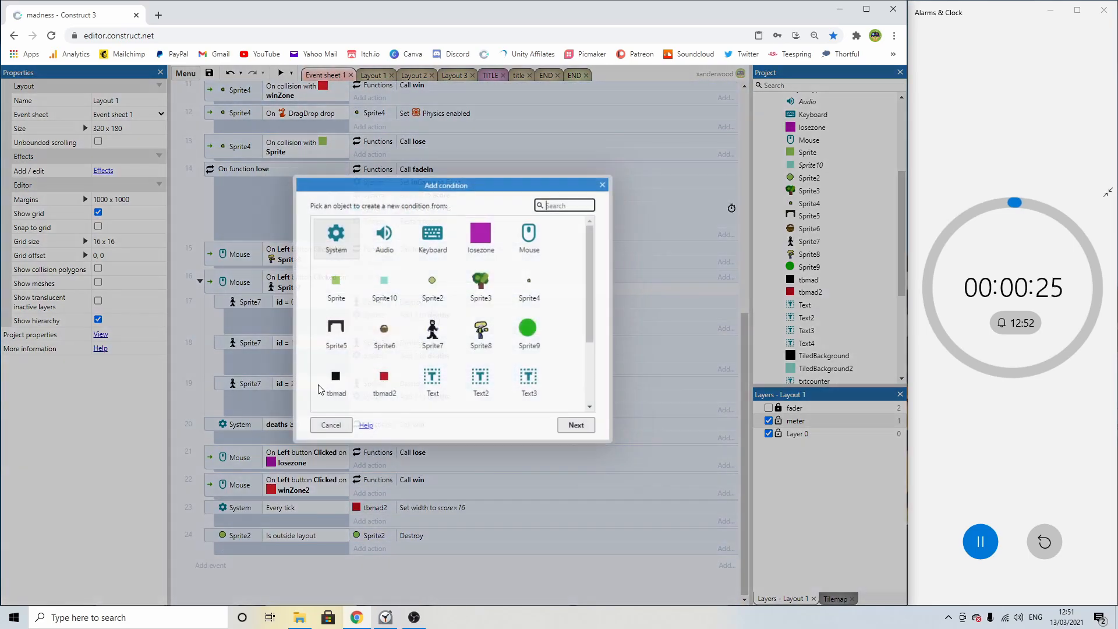
double_click(343, 248)
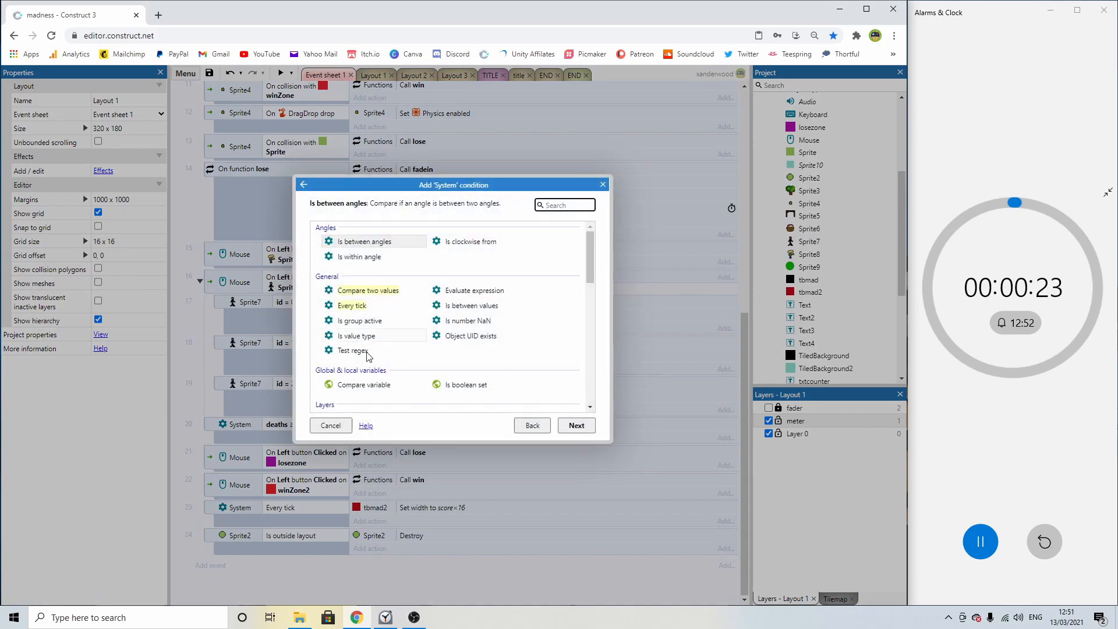
double_click(364, 385)
left_click(523, 255)
left_click(520, 284)
left_click(520, 269)
left_click(513, 307)
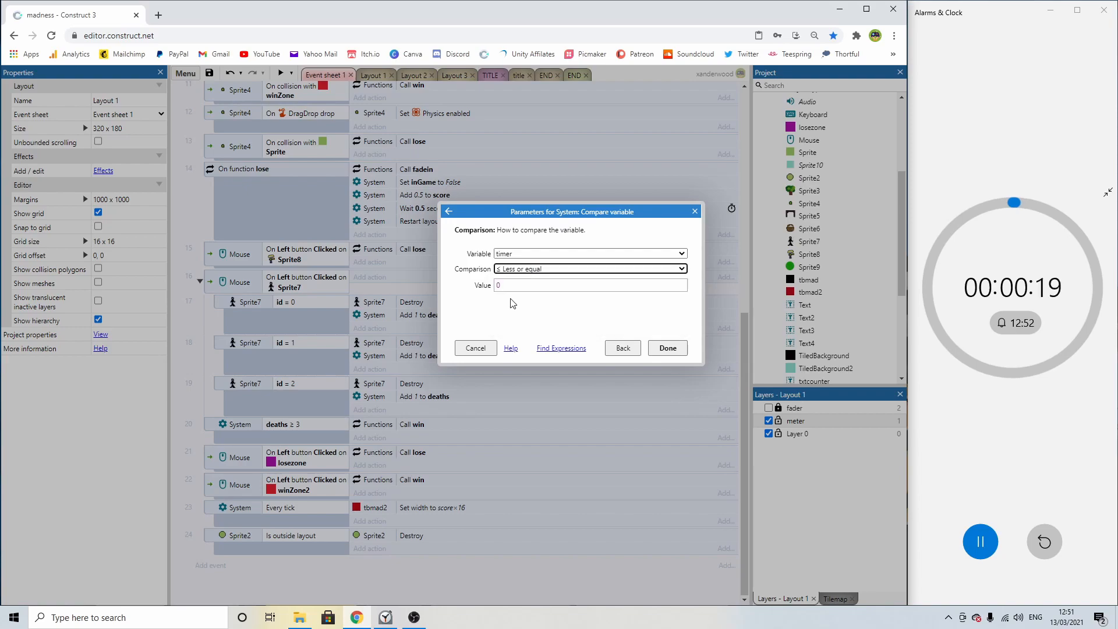
left_click(667, 348)
left_click_drag(423, 460, 402, 570, "ctrl")
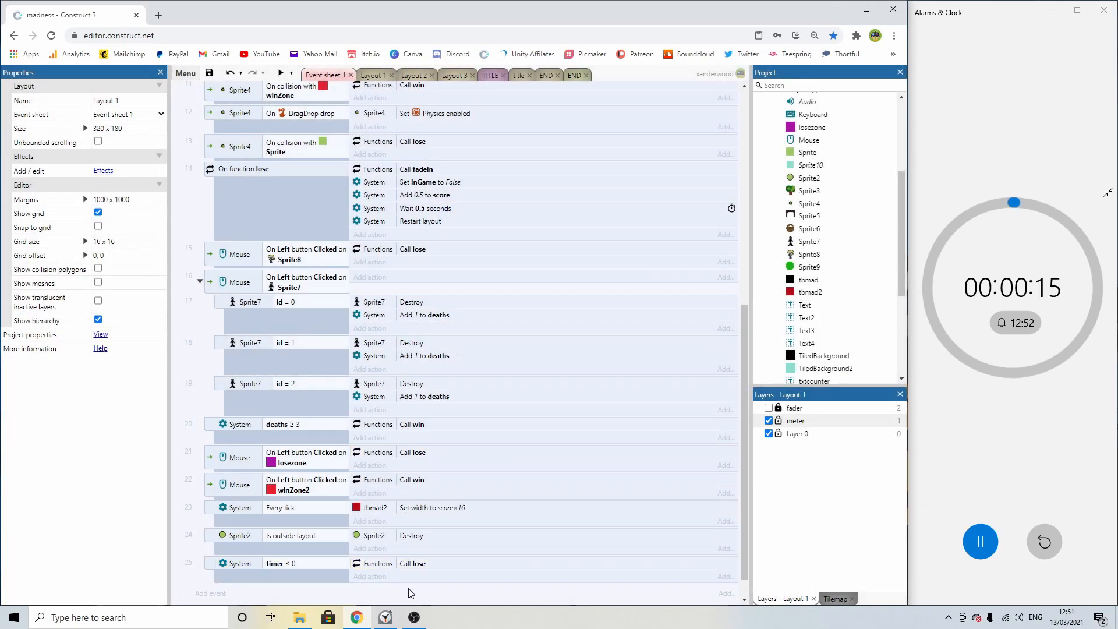
Add a Sprite10 ID = 0 event to the END sheet and give it the existing Set animation frame to 1 action.
left_click(571, 75)
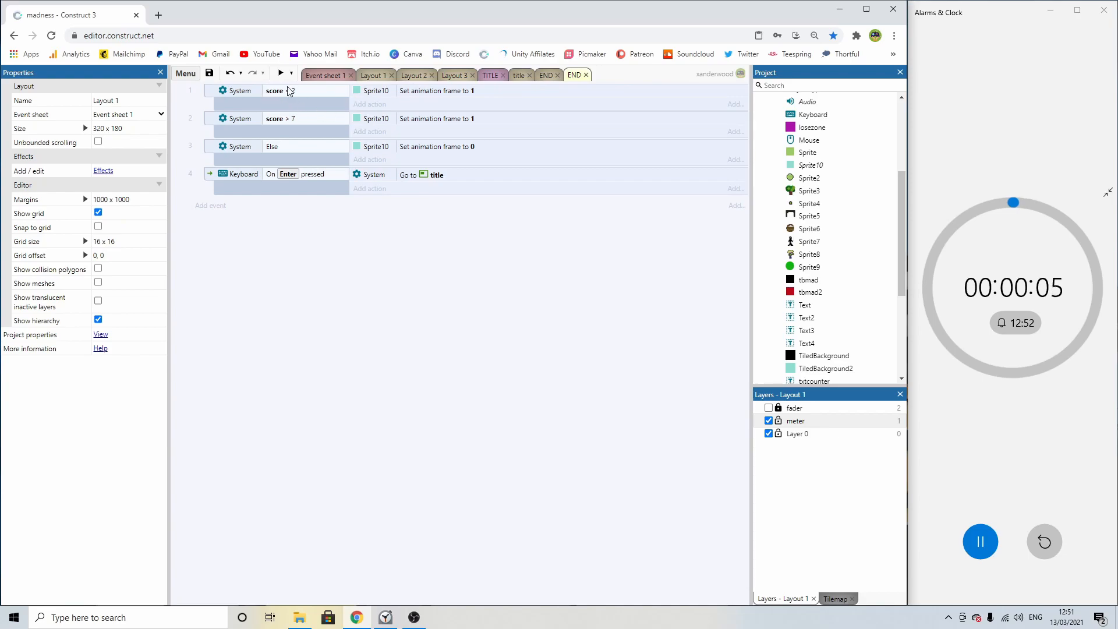
left_click(214, 207)
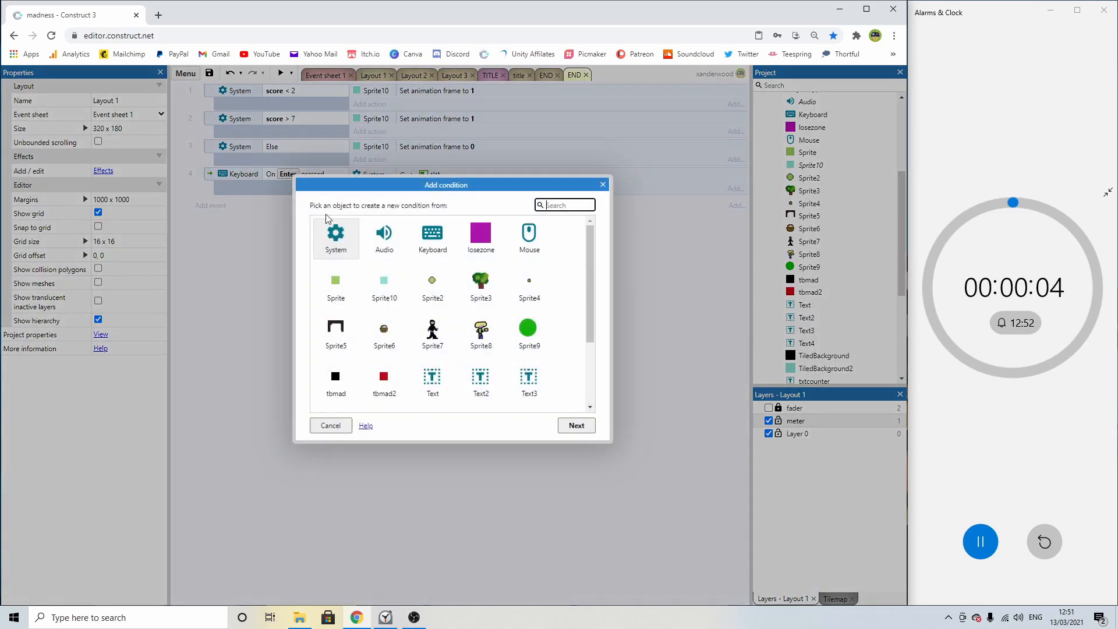
double_click(384, 289)
scroll(417, 339, "down", 2)
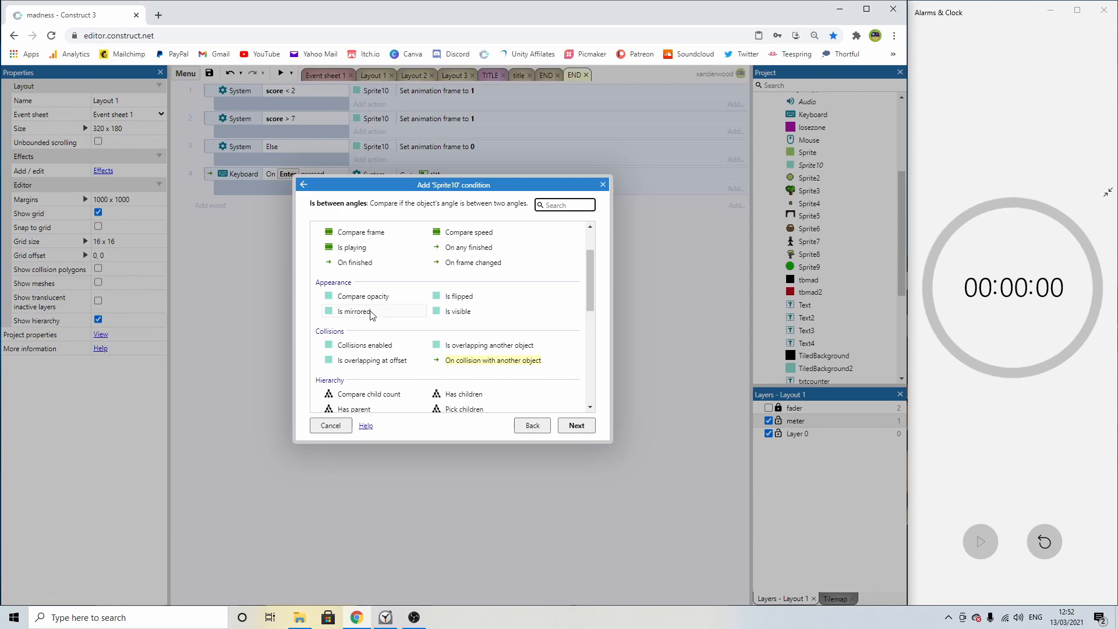
scroll(371, 309, "down", 1)
double_click(386, 345)
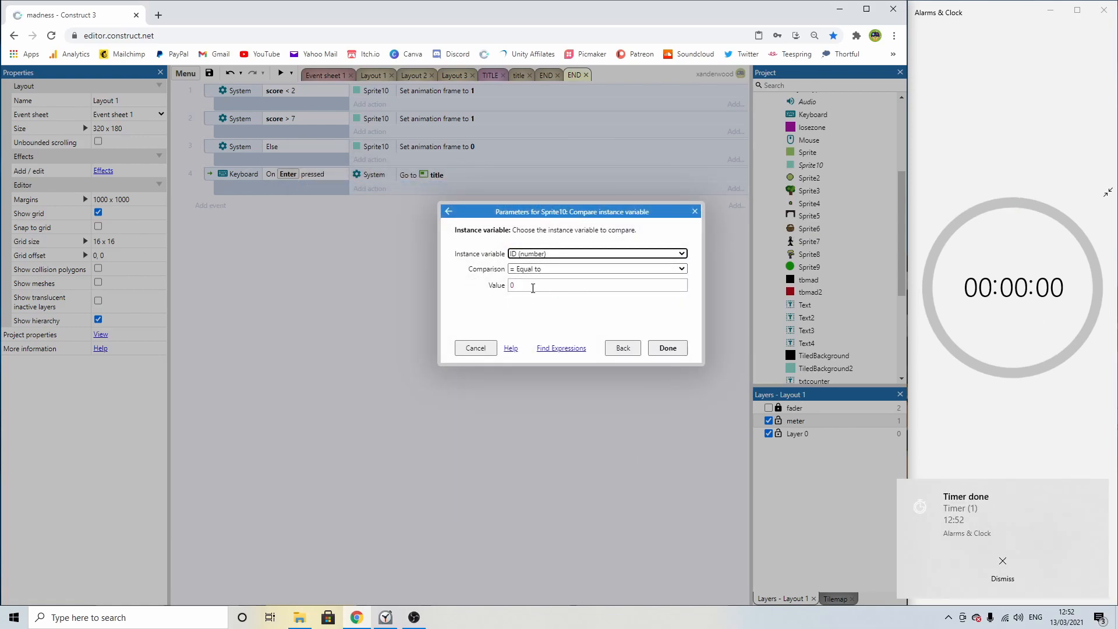
left_click(661, 348)
left_click_drag(432, 127, 424, 205)
Delete the score < 2, score > 7 and Else events from the END sheet and dismiss the timer notification.
left_click(211, 95)
key("Delete")
key("Delete")
key("Delete")
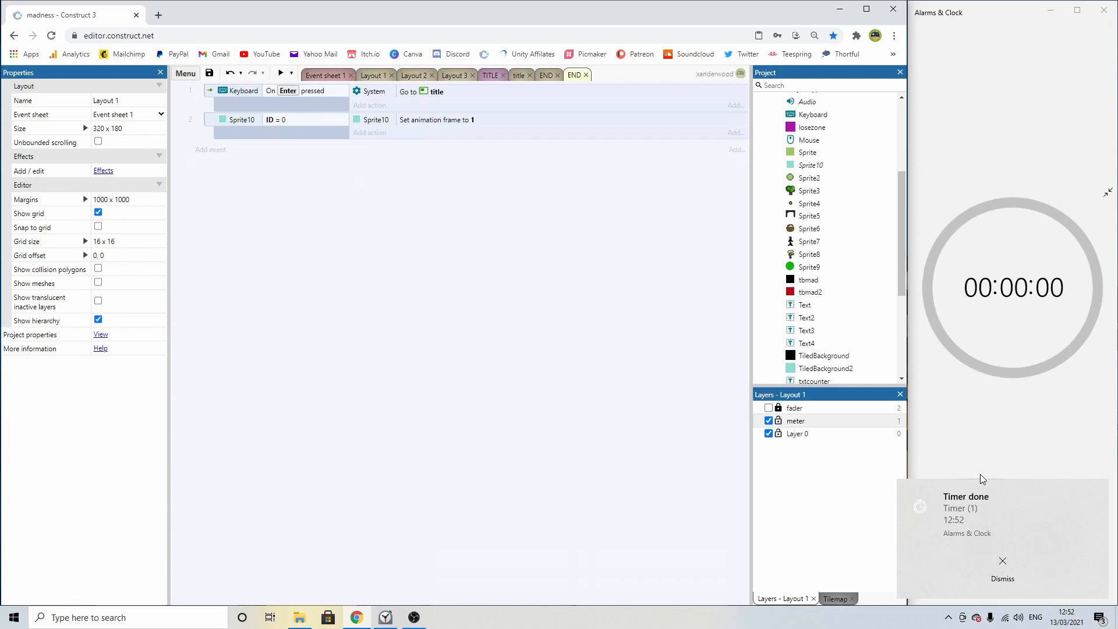
left_click(1002, 561)
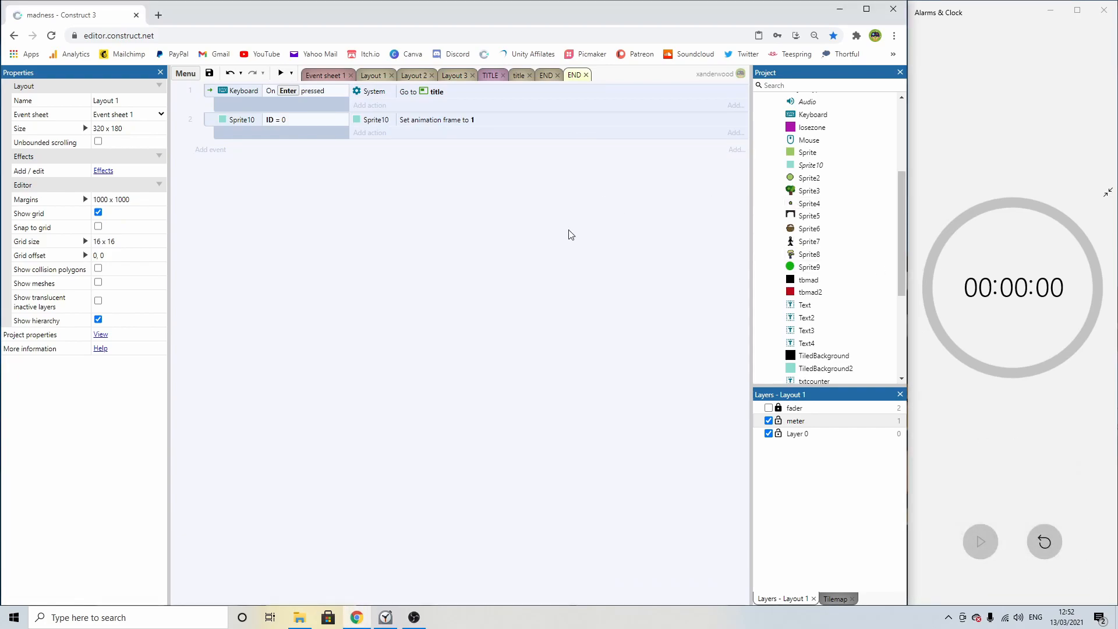
Inspect the ID and properties of the Sprite10 checkbox beside CLINICALLY INSANE in the END layout.
left_click(540, 76)
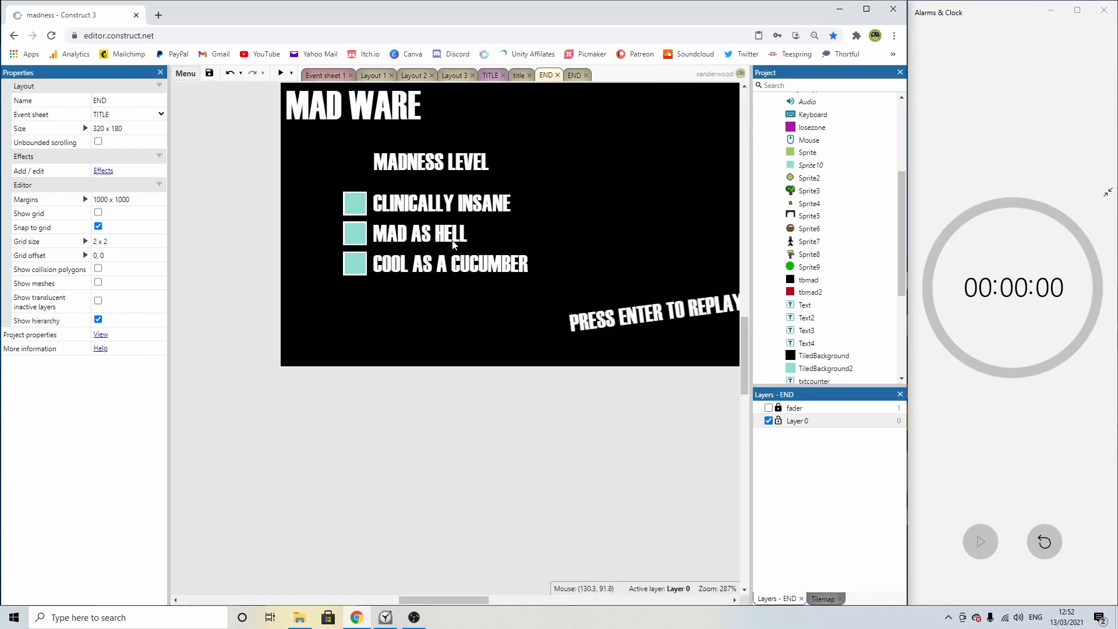
left_click(345, 195)
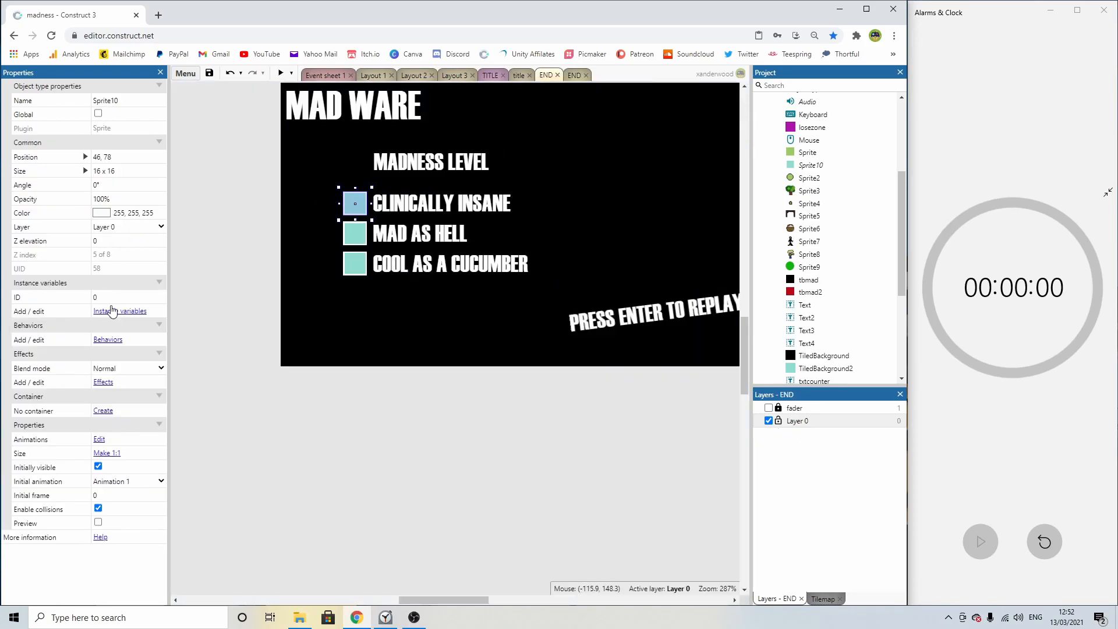
left_click(250, 216)
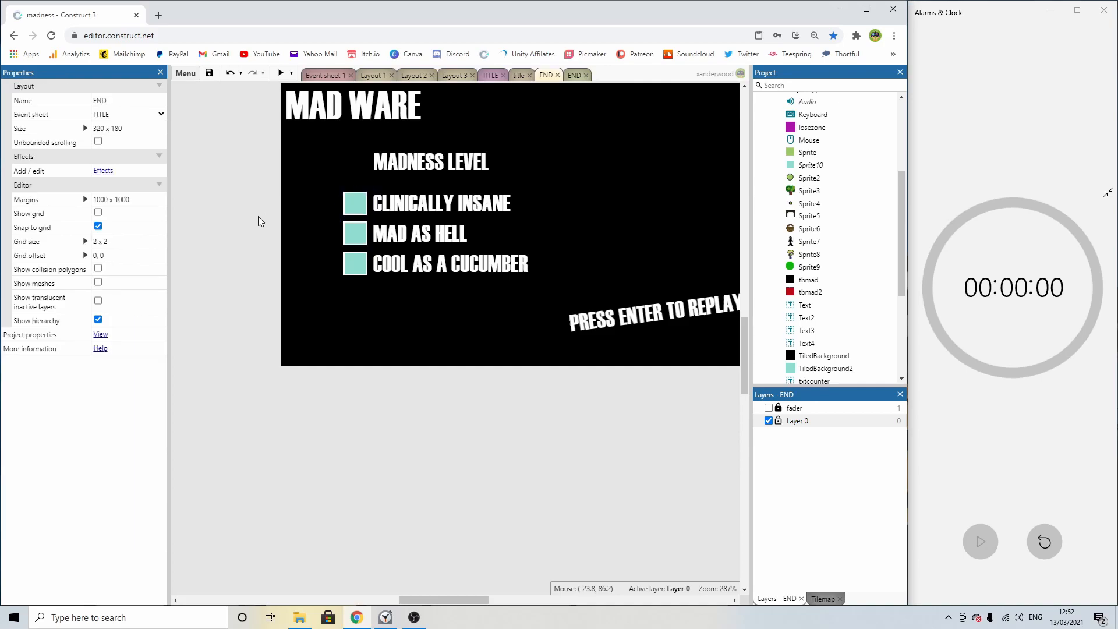
left_click(362, 207)
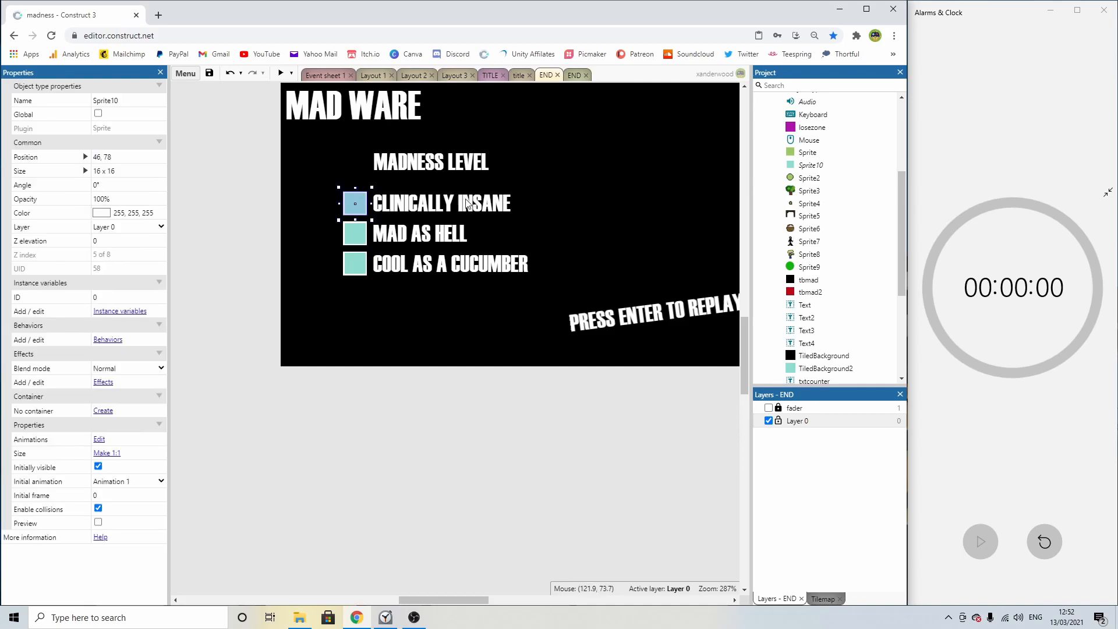
left_click(554, 288)
middle_click_drag(529, 263, 458, 316)
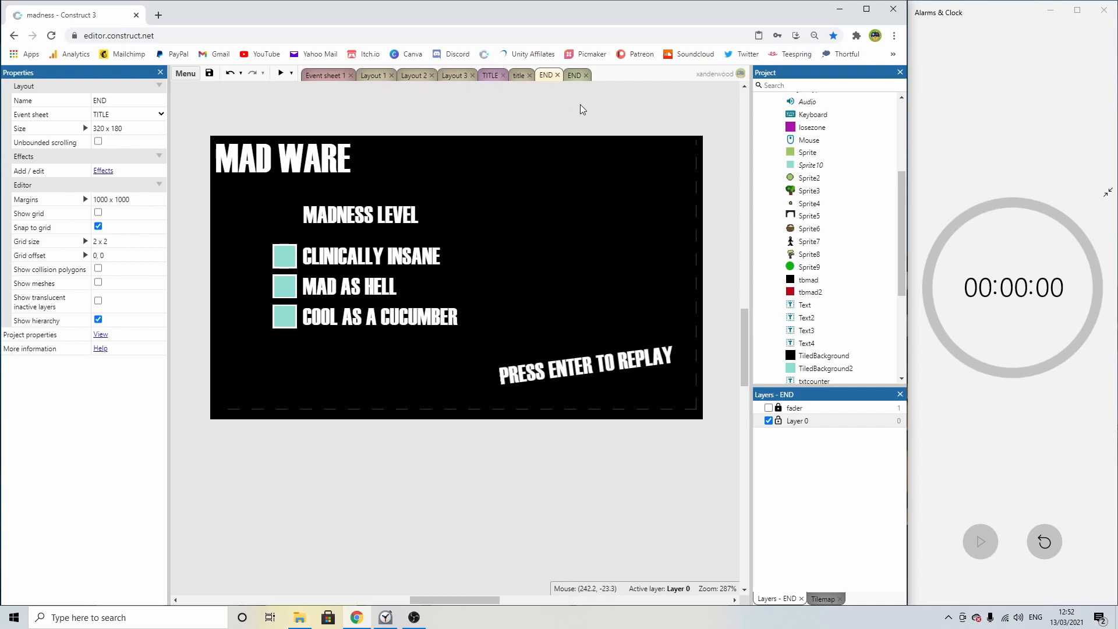